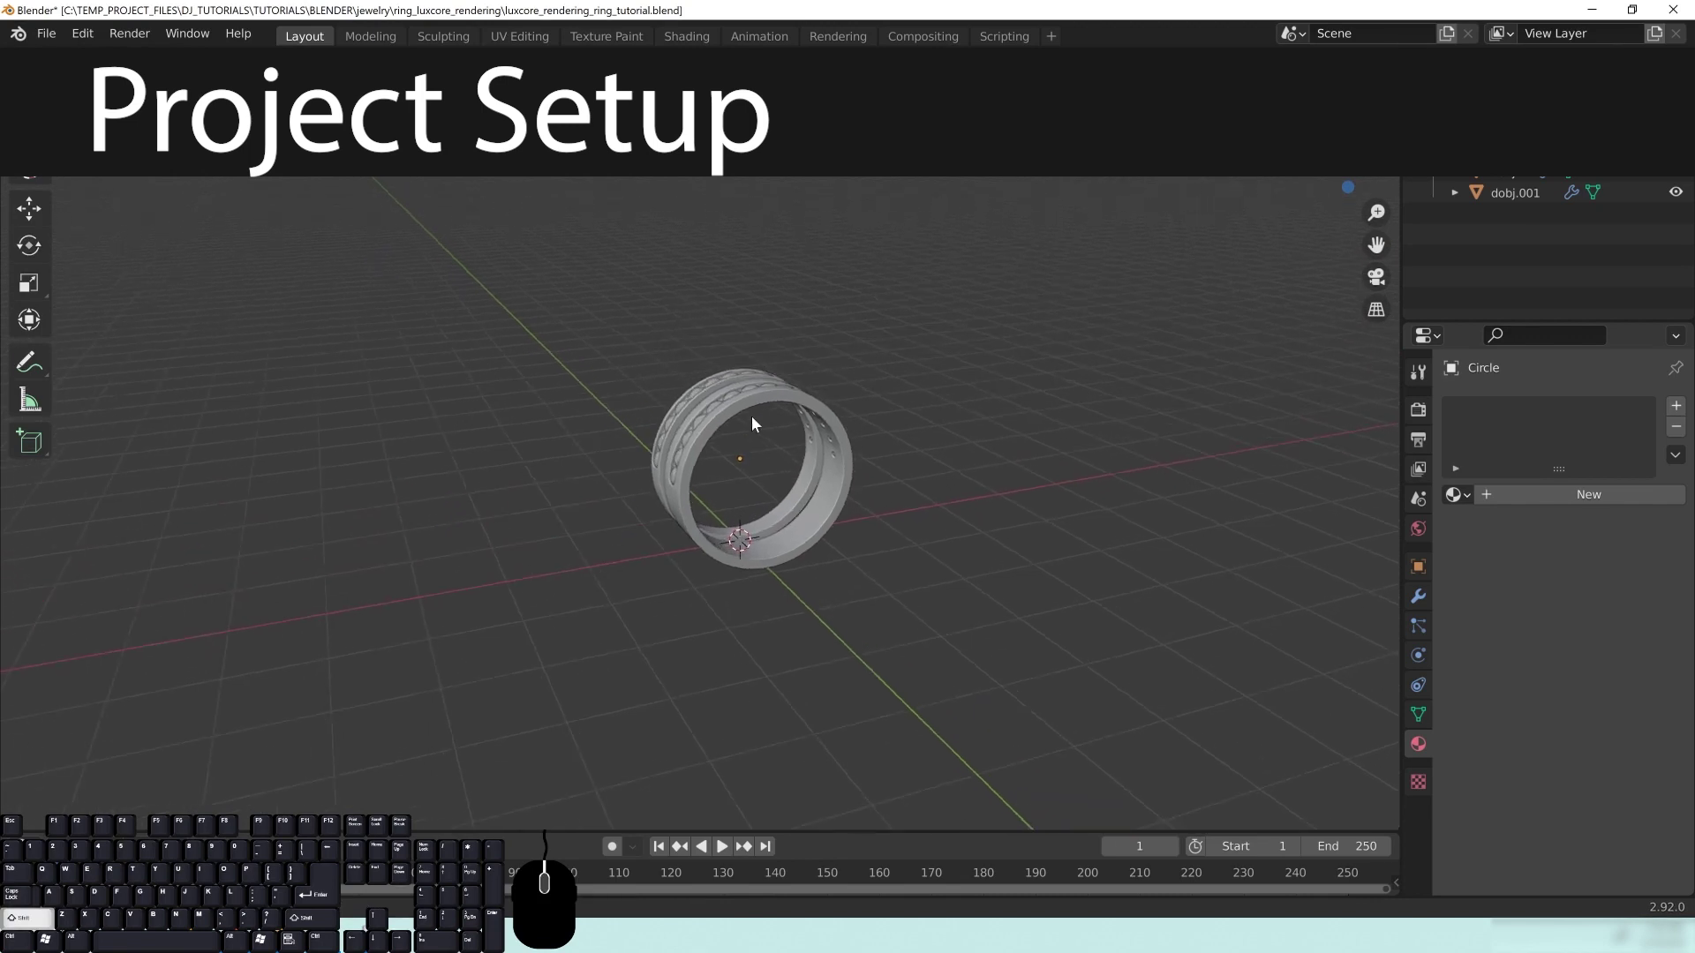
Step: Examine the two stone-set ring bands from the front and from several oblique angles
middle_drag(641, 367, 1063, 363)
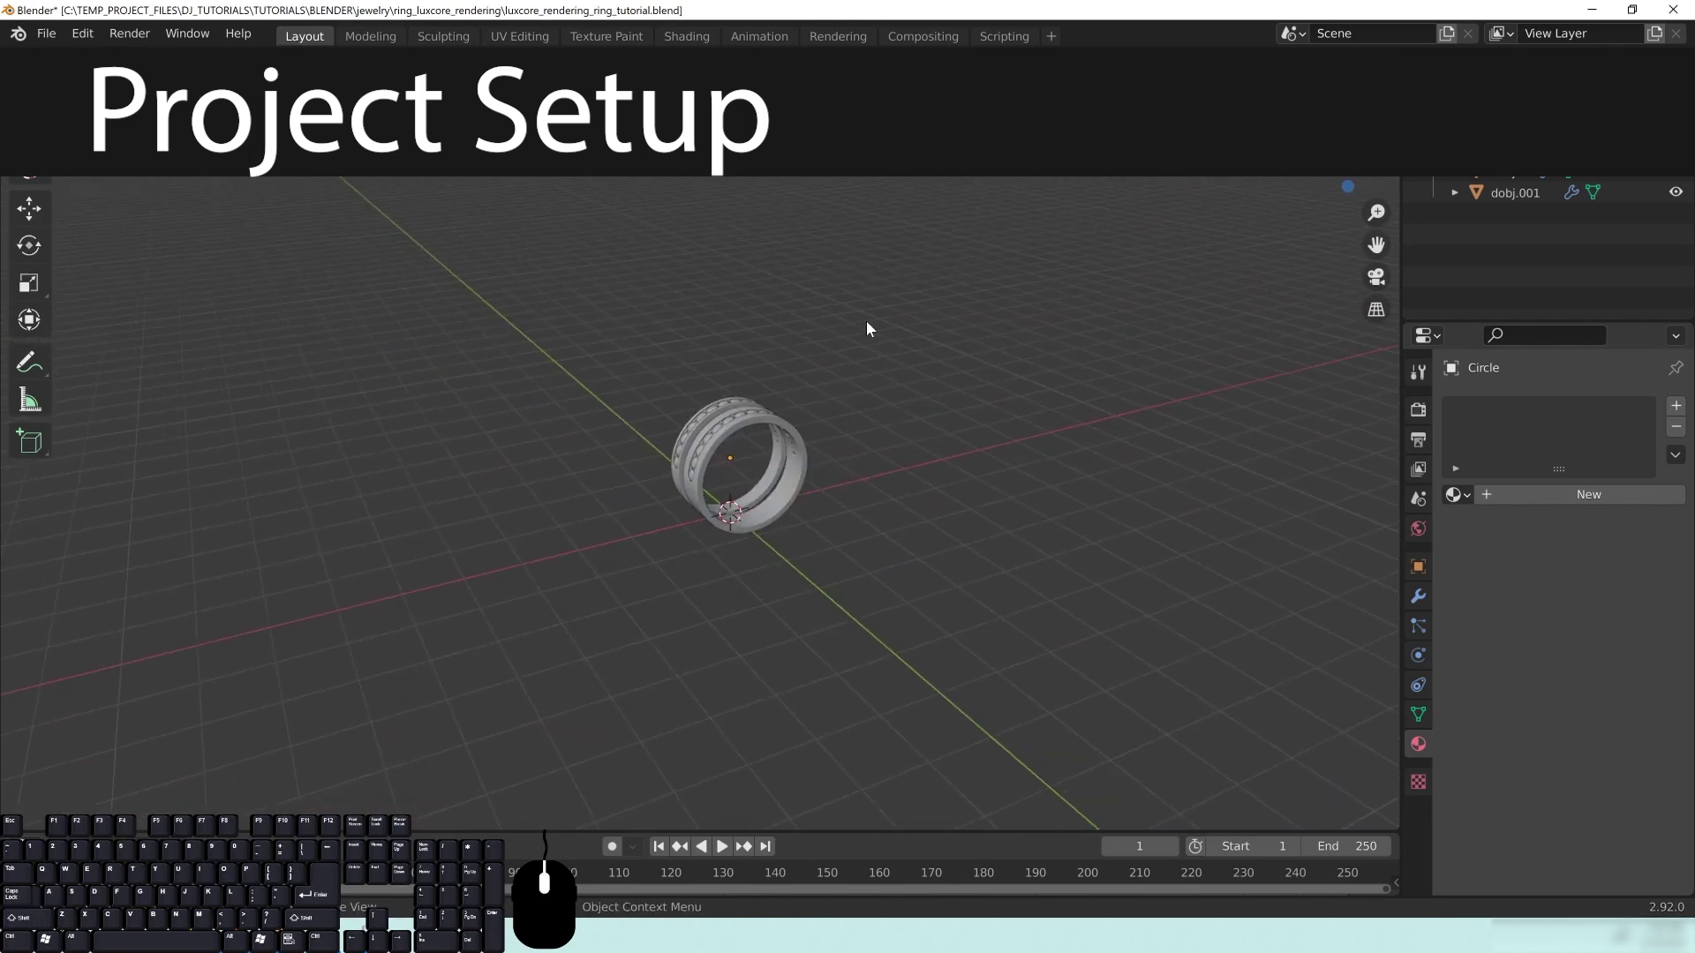
middle_drag(754, 499, 780, 511)
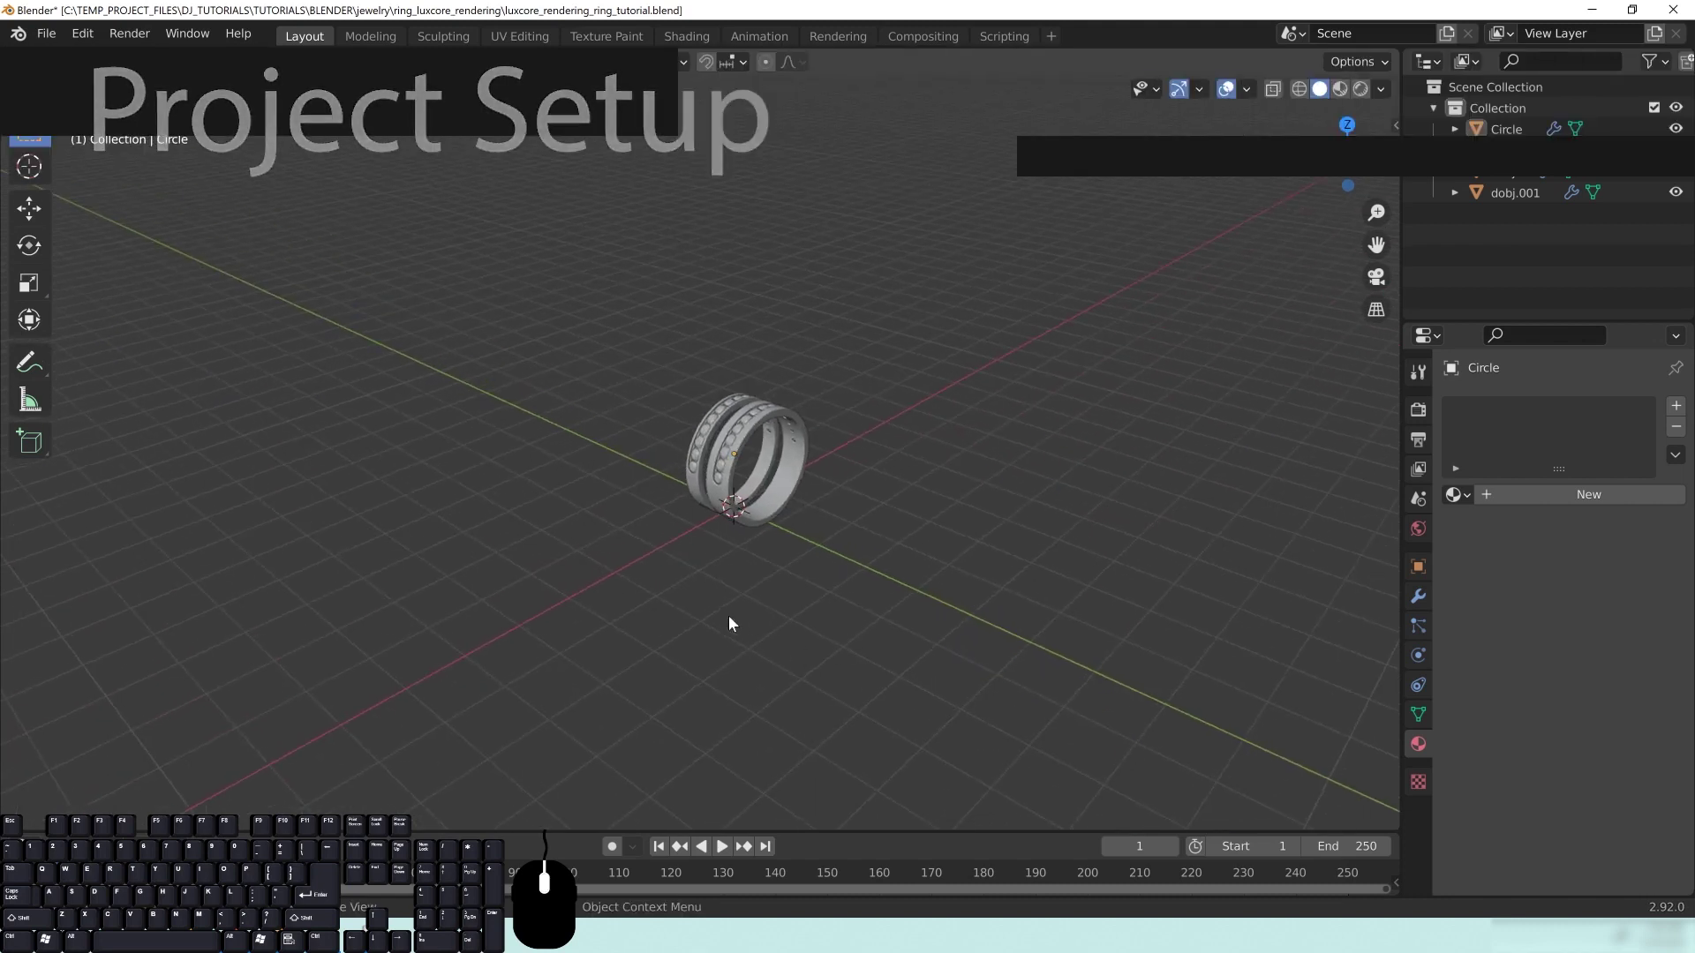
mouse_move(900, 471)
middle_down()
mouse_move(619, 453)
mouse_move(887, 465)
middle_up()
scroll(731, 457, up, 4)
middle_drag(731, 457, 829, 464)
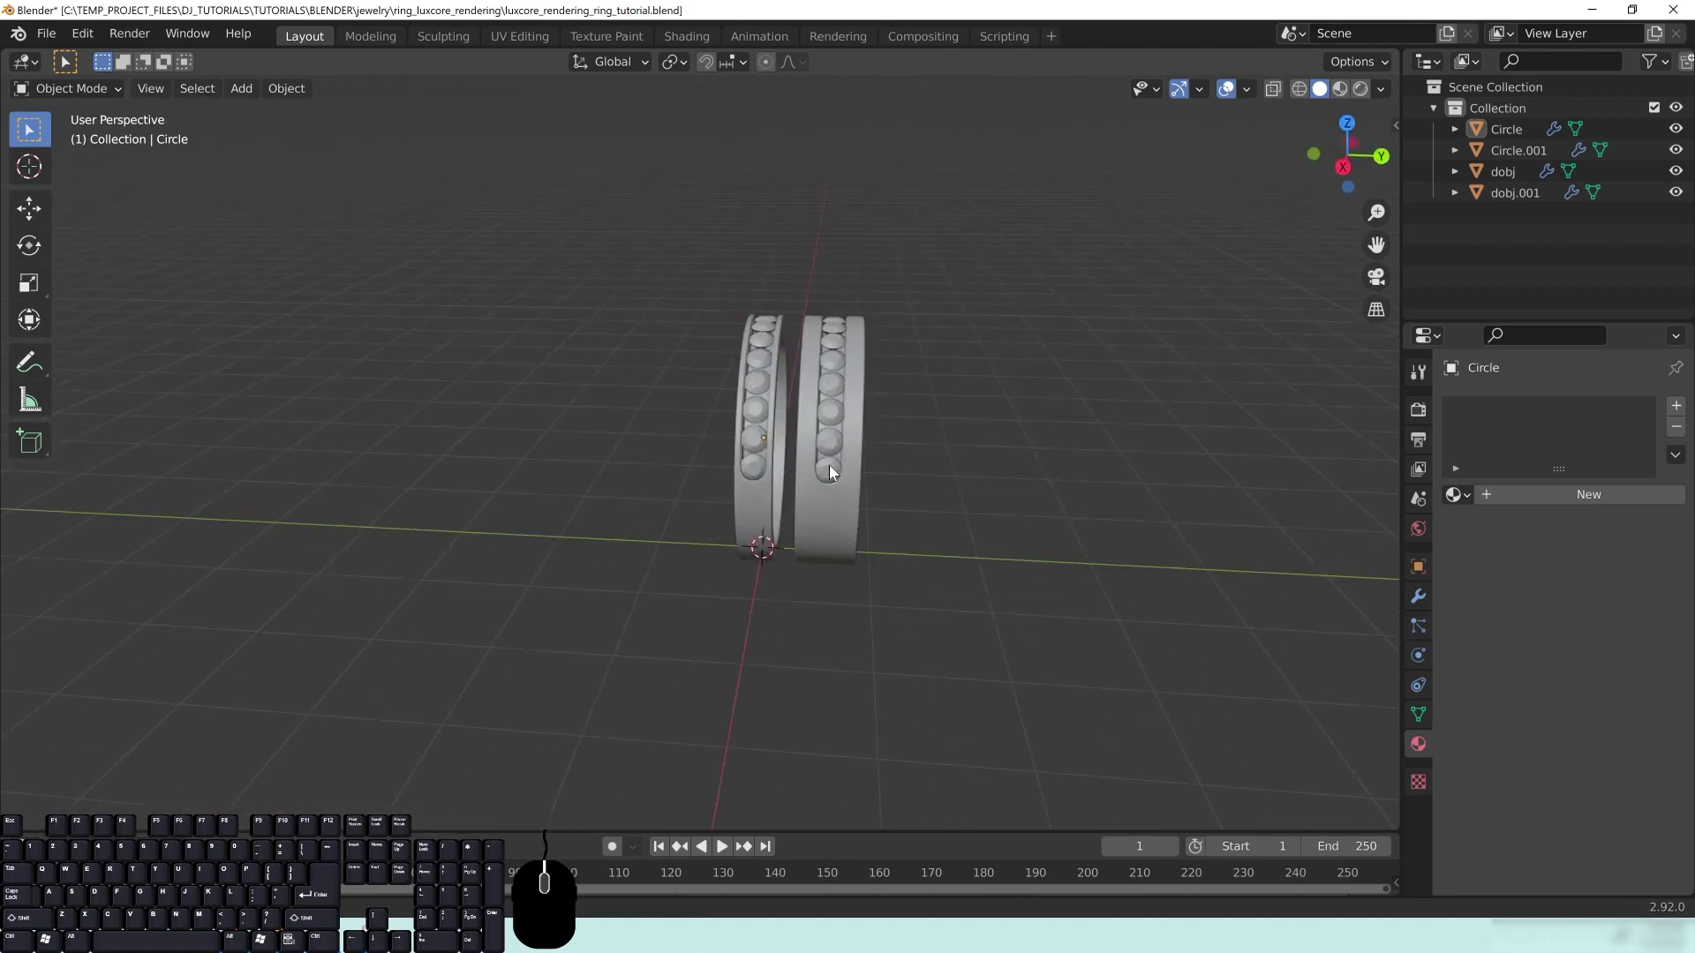
middle_drag(1022, 480, 680, 463)
key(KP_1)
middle_drag(724, 311, 549, 416)
middle_drag(925, 425, 739, 454)
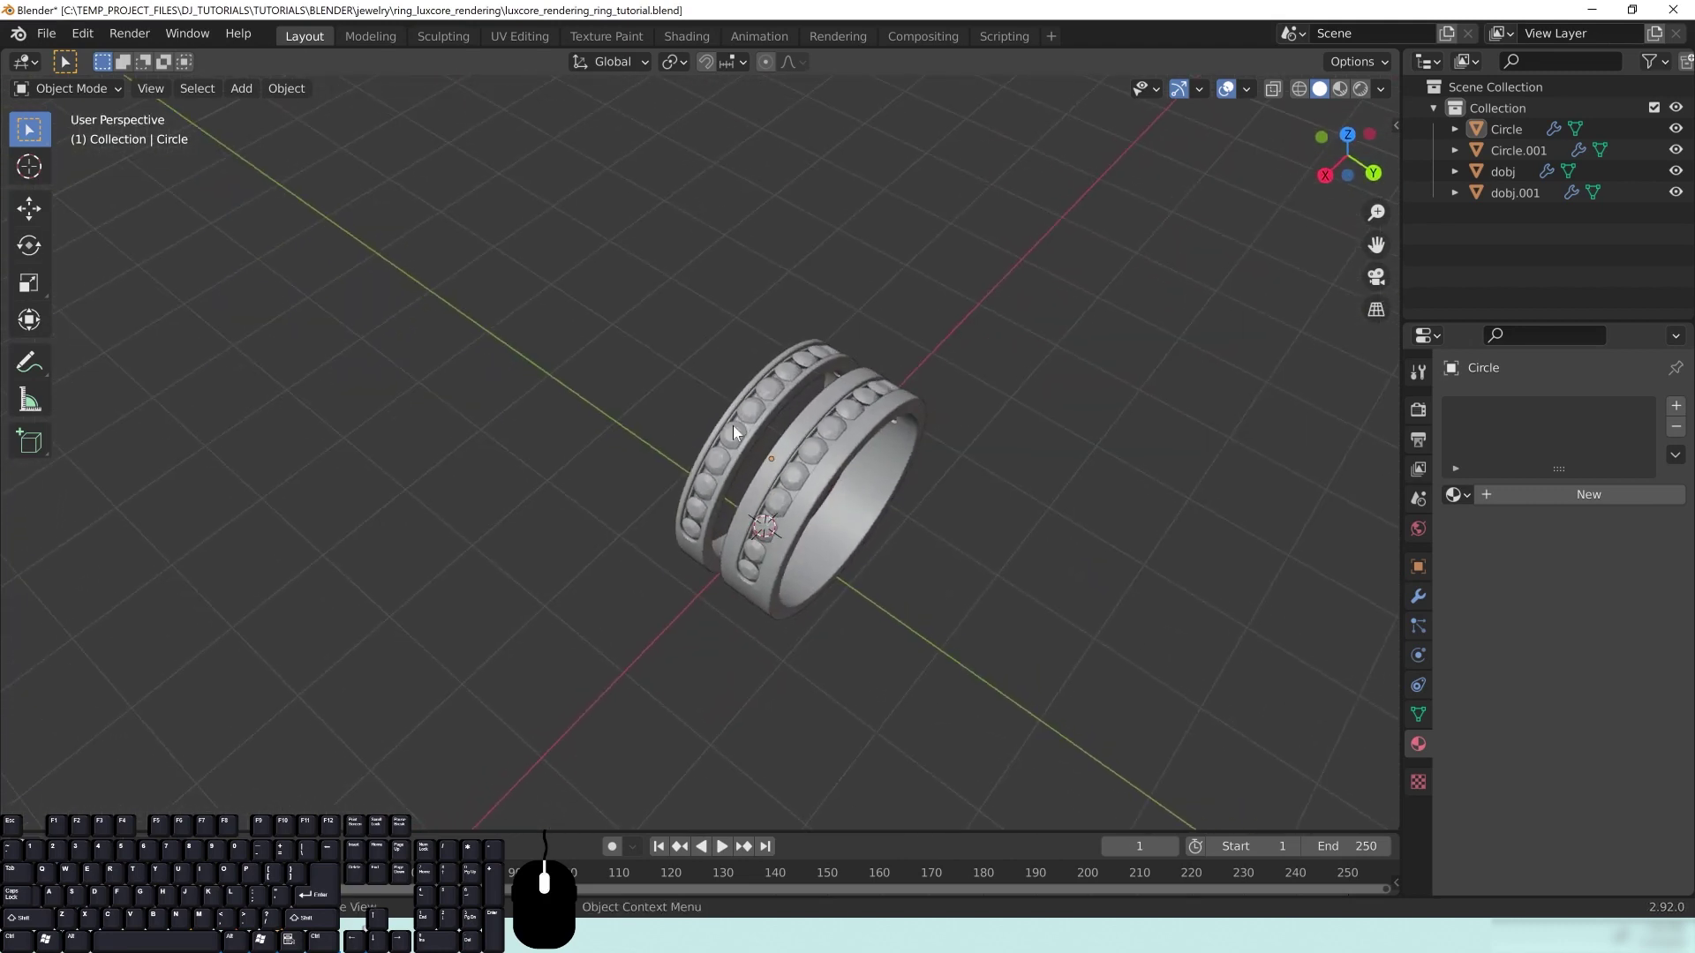
middle_drag(942, 477, 1141, 392)
middle_drag(607, 346, 711, 337)
mouse_move(828, 432)
middle_down()
mouse_move(839, 442)
mouse_move(780, 448)
mouse_move(821, 458)
mouse_move(912, 433)
mouse_move(818, 418)
middle_up()
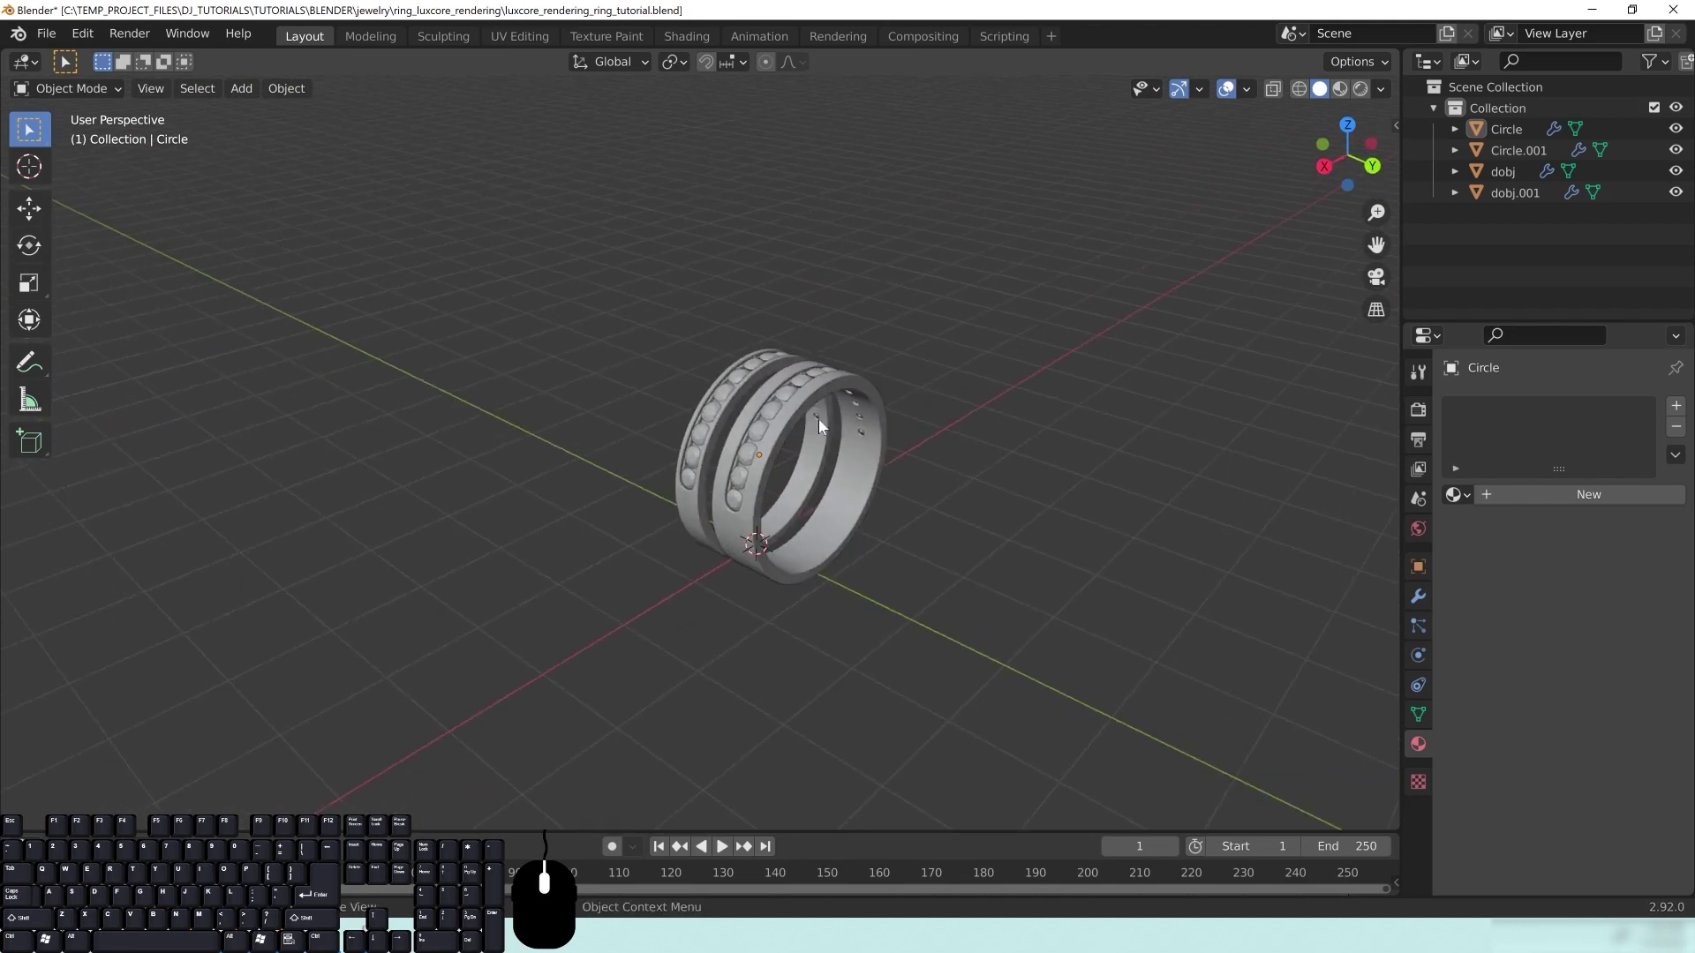
middle_drag(946, 364, 827, 458)
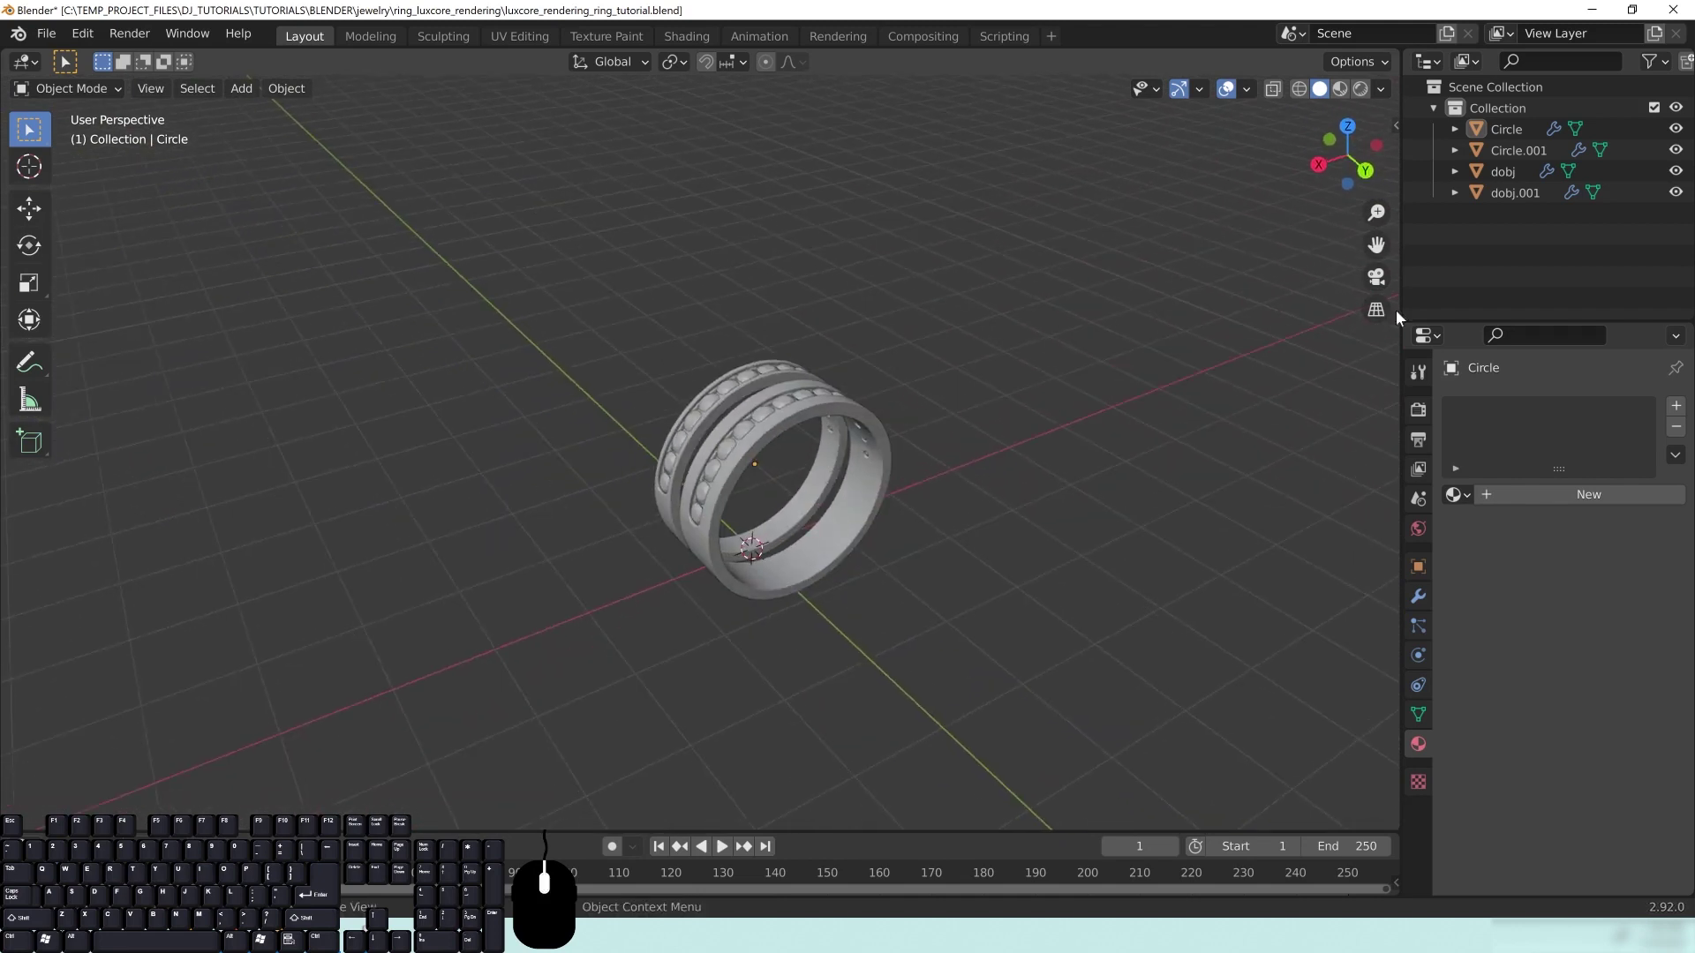
Step: Set the scene's render engine to LuxCore
click(1417, 409)
click(1592, 405)
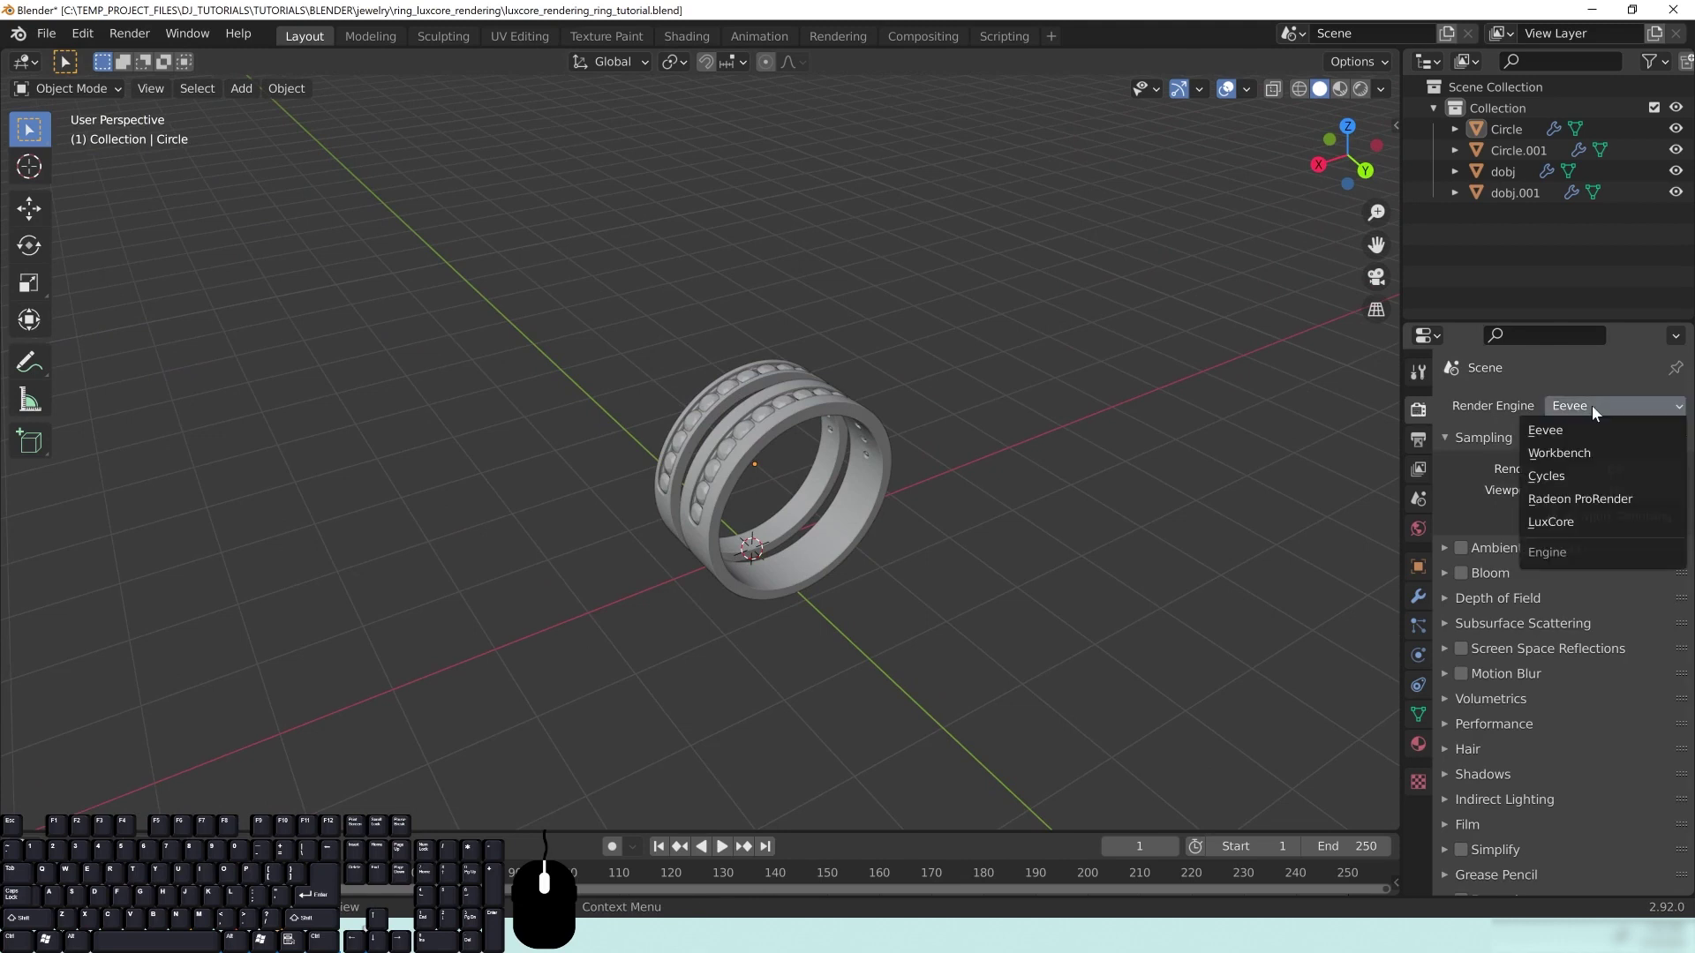
click(1564, 519)
Step: Inspect the ring model up close, viewing the stone rows and the inner surfaces of both bands
middle_drag(865, 543, 819, 507)
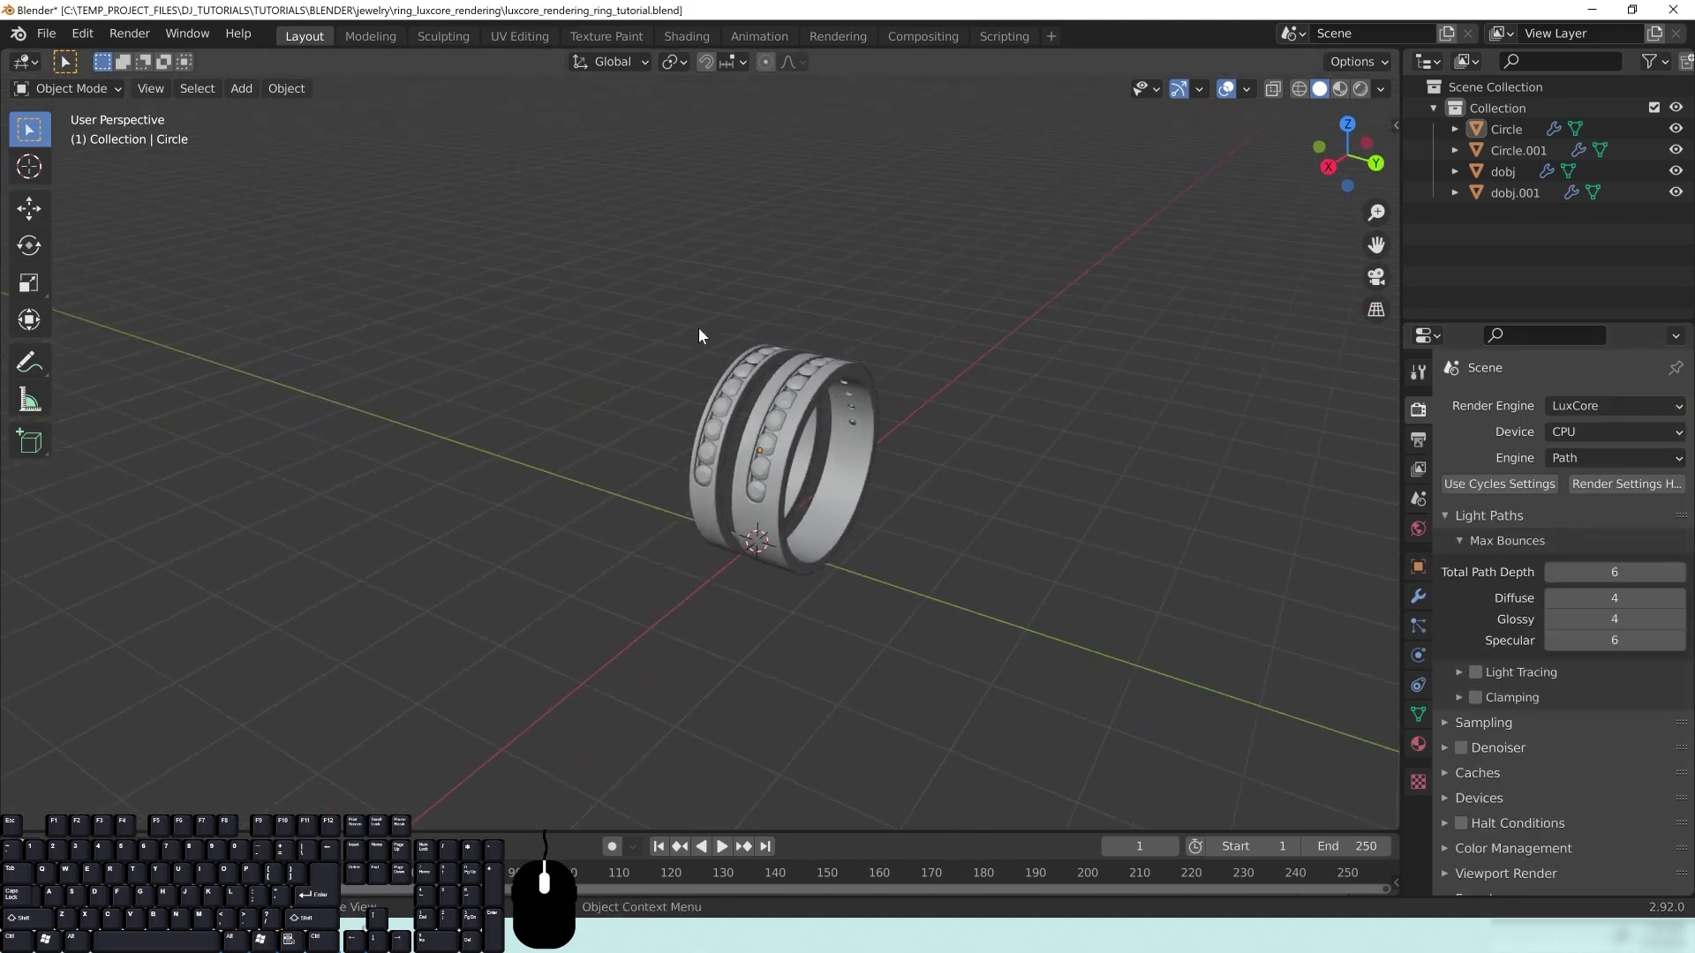
middle_drag(849, 300, 928, 327)
middle_drag(860, 426, 673, 466)
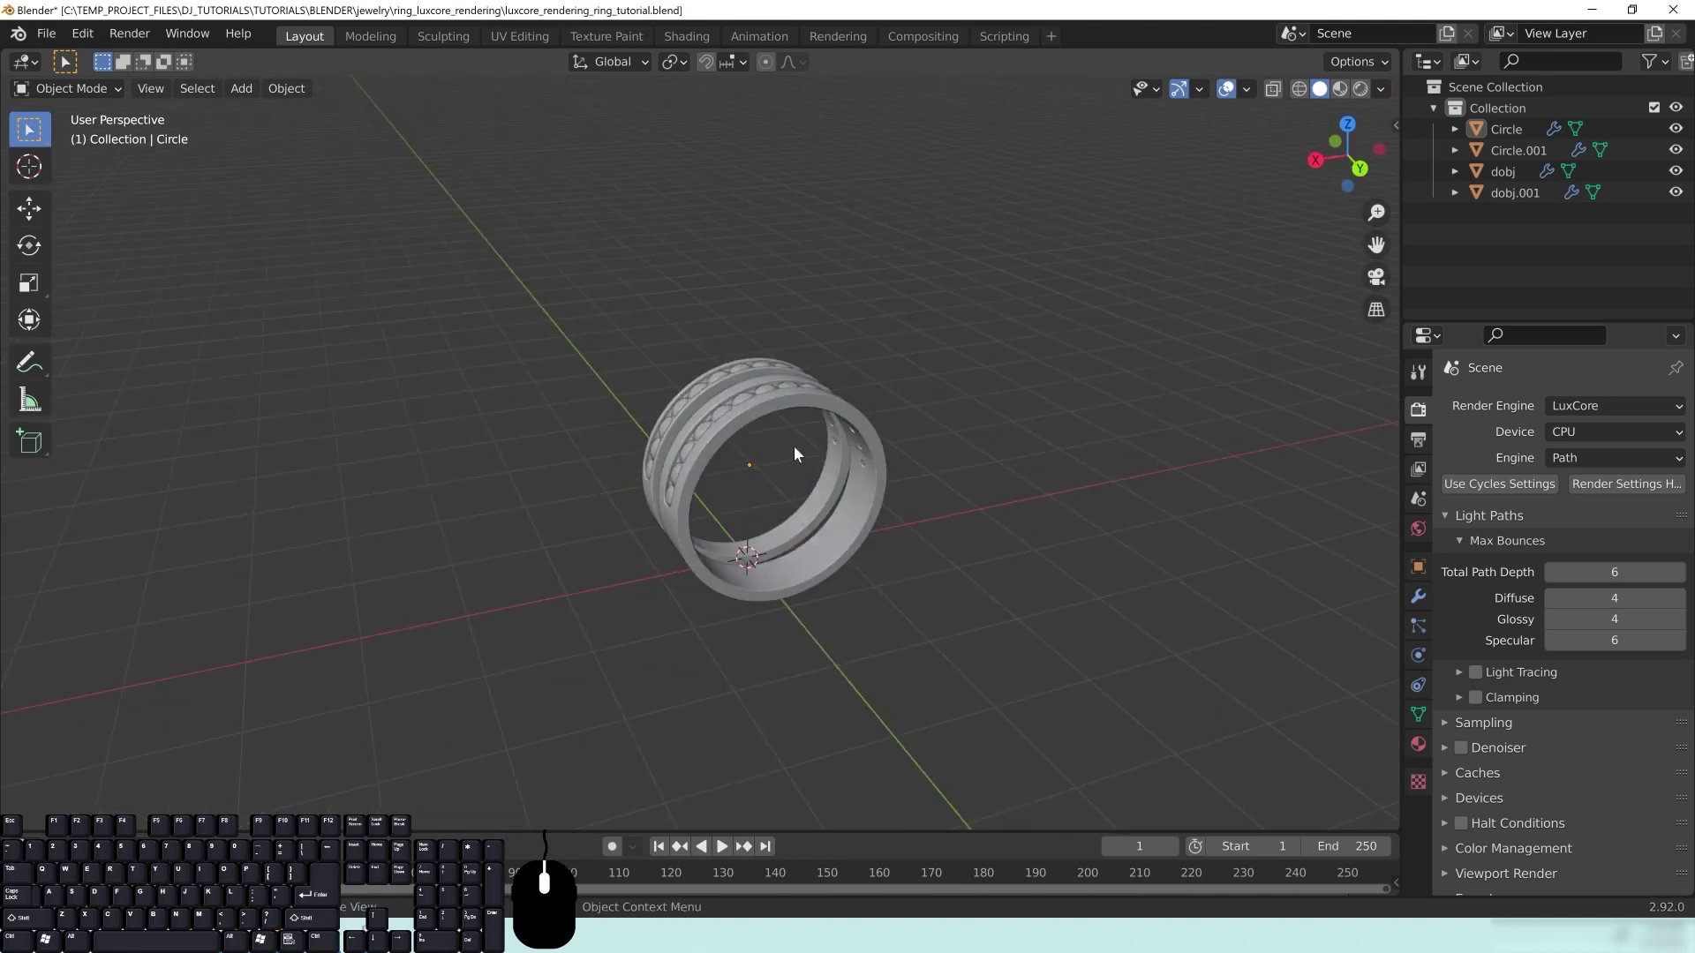
middle_drag(796, 476, 770, 444)
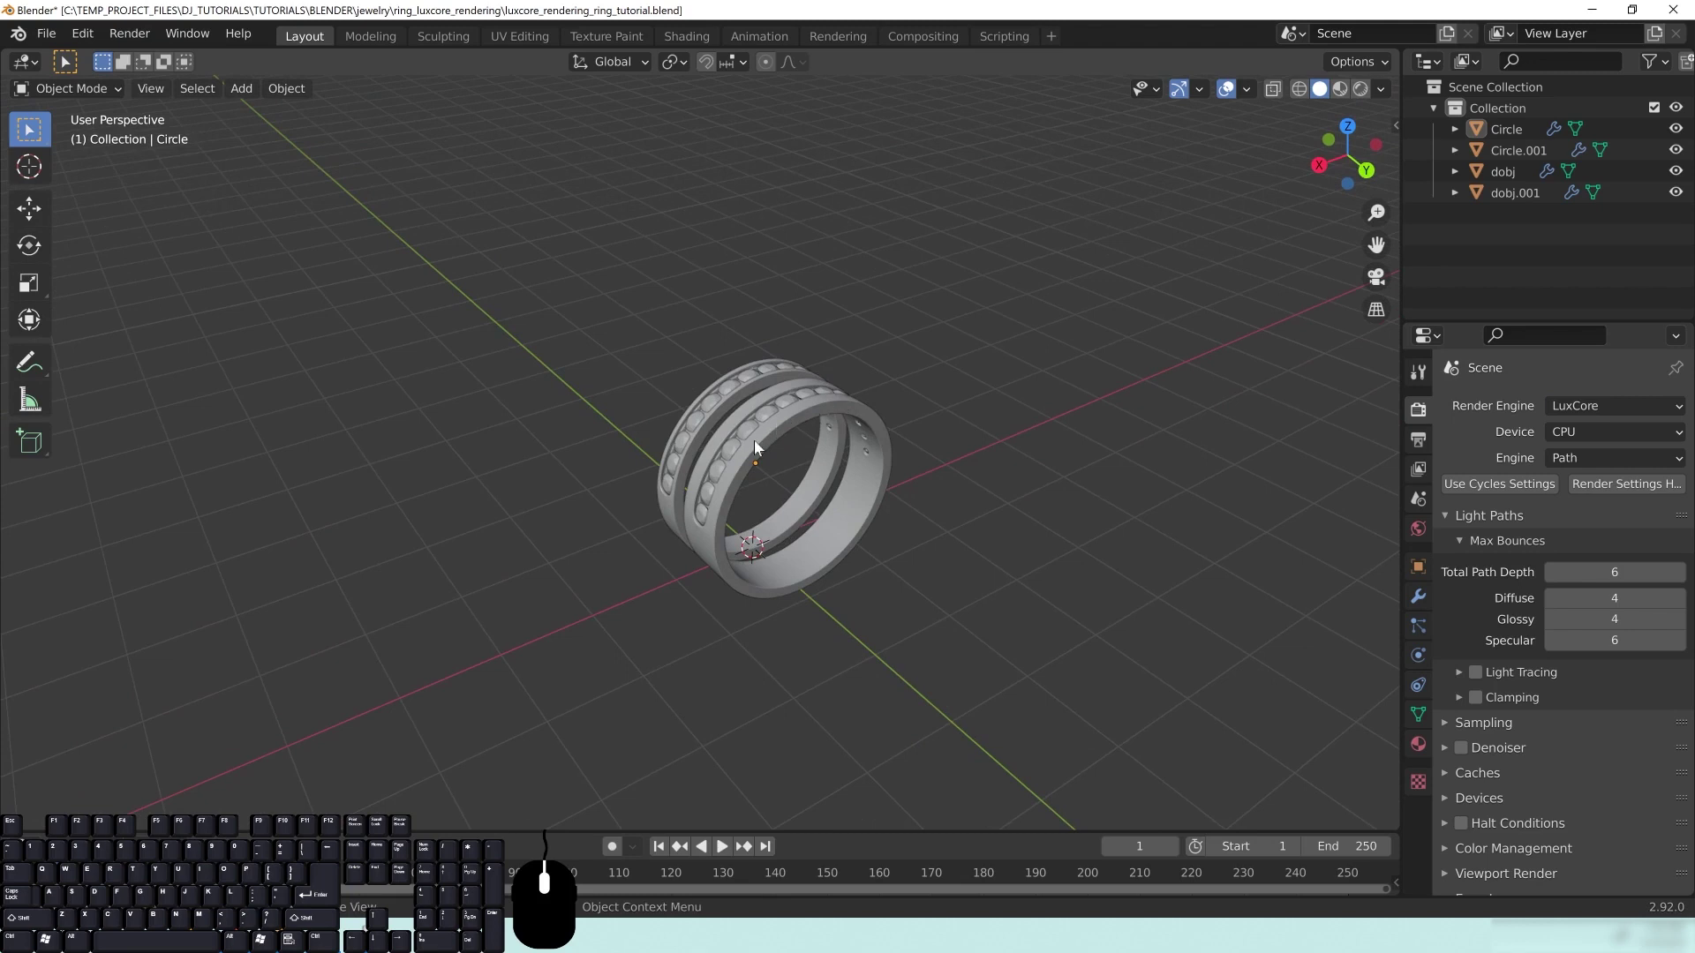
middle_drag(743, 511, 767, 451)
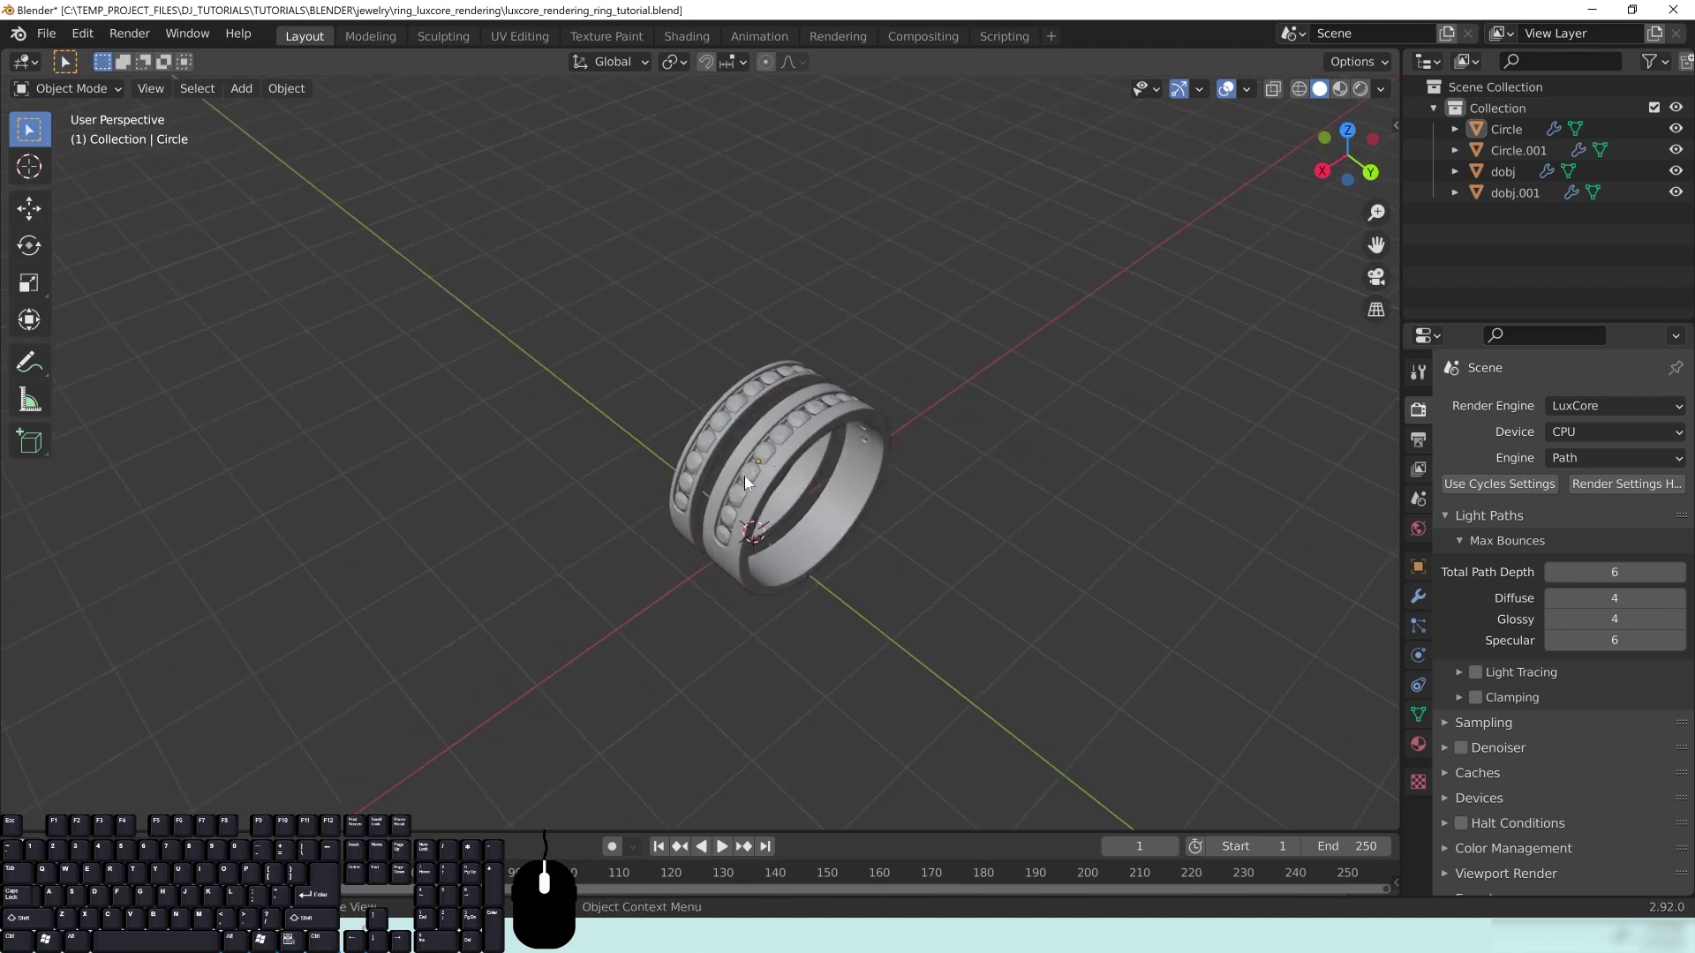
middle_drag(859, 512, 829, 458)
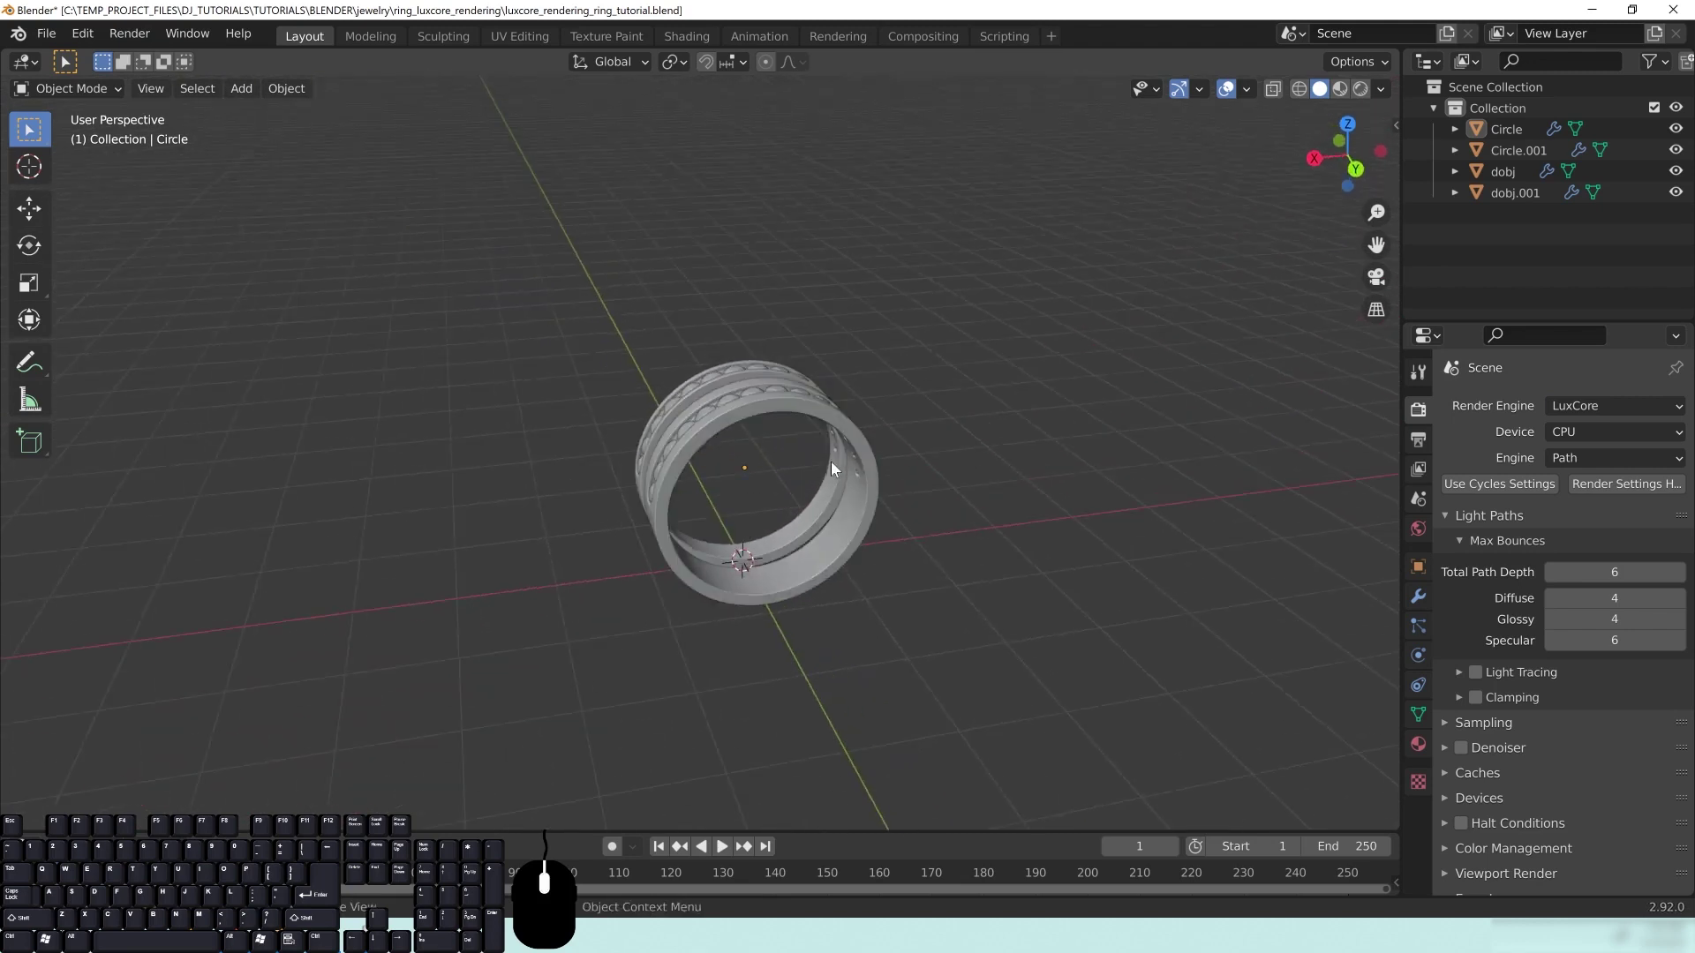
scroll(759, 440, up, 3)
middle_drag(676, 420, 891, 416)
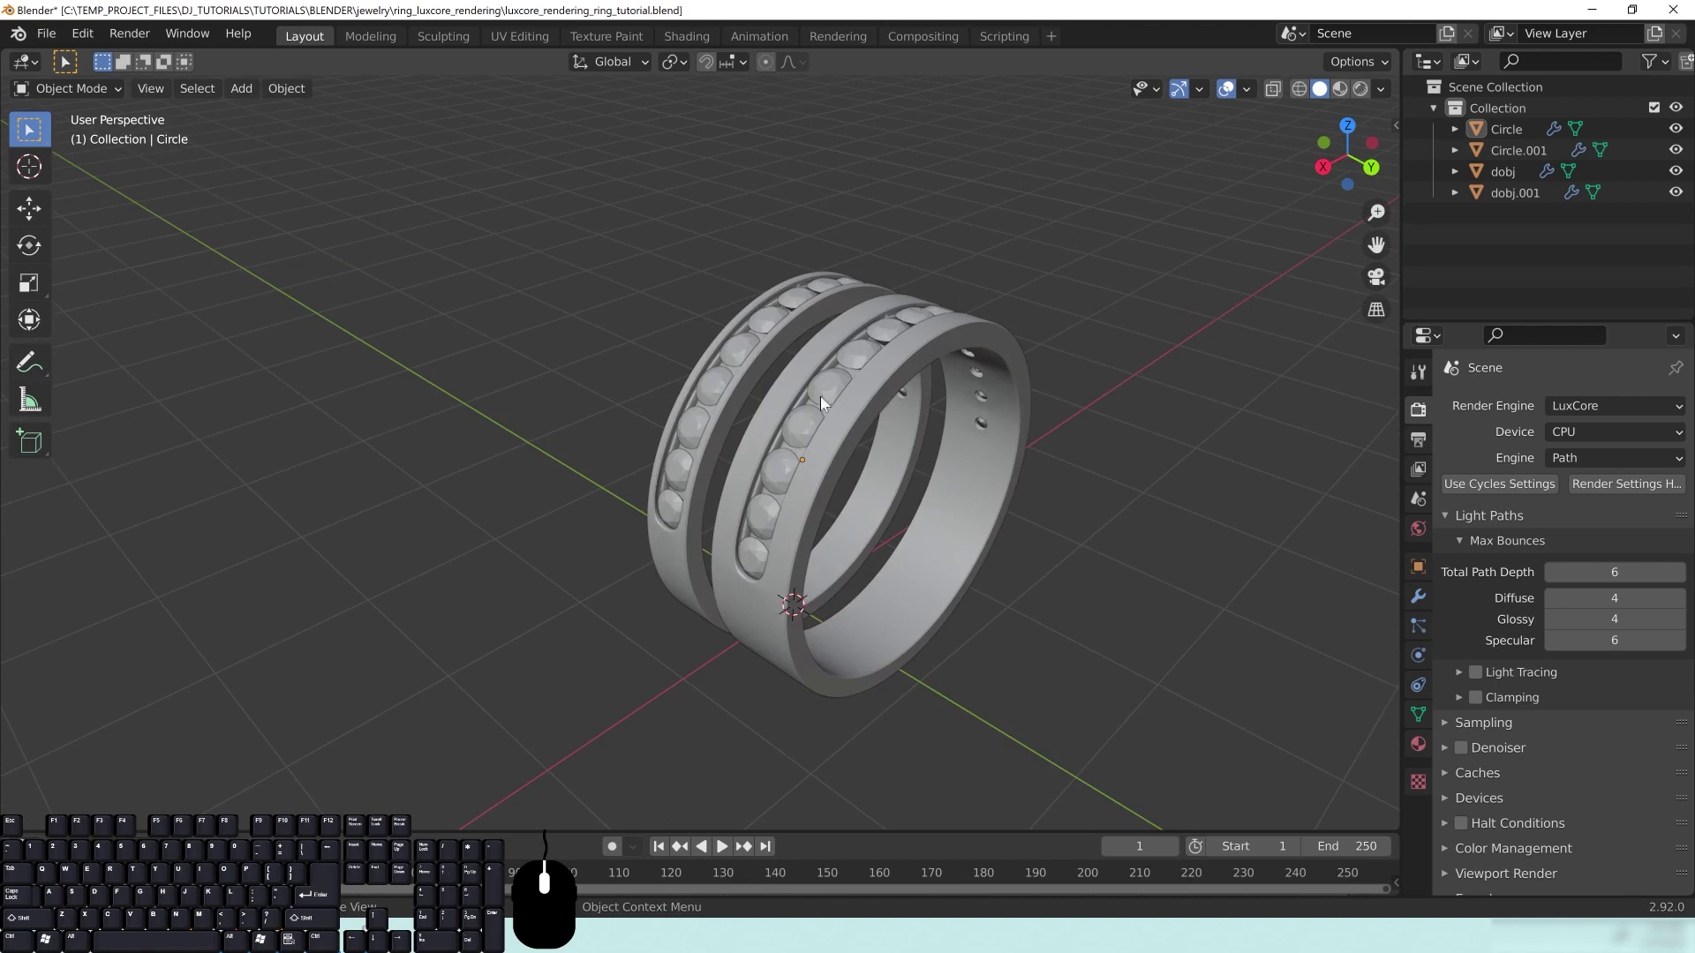
middle_drag(786, 448, 837, 450)
middle_drag(828, 290, 660, 470)
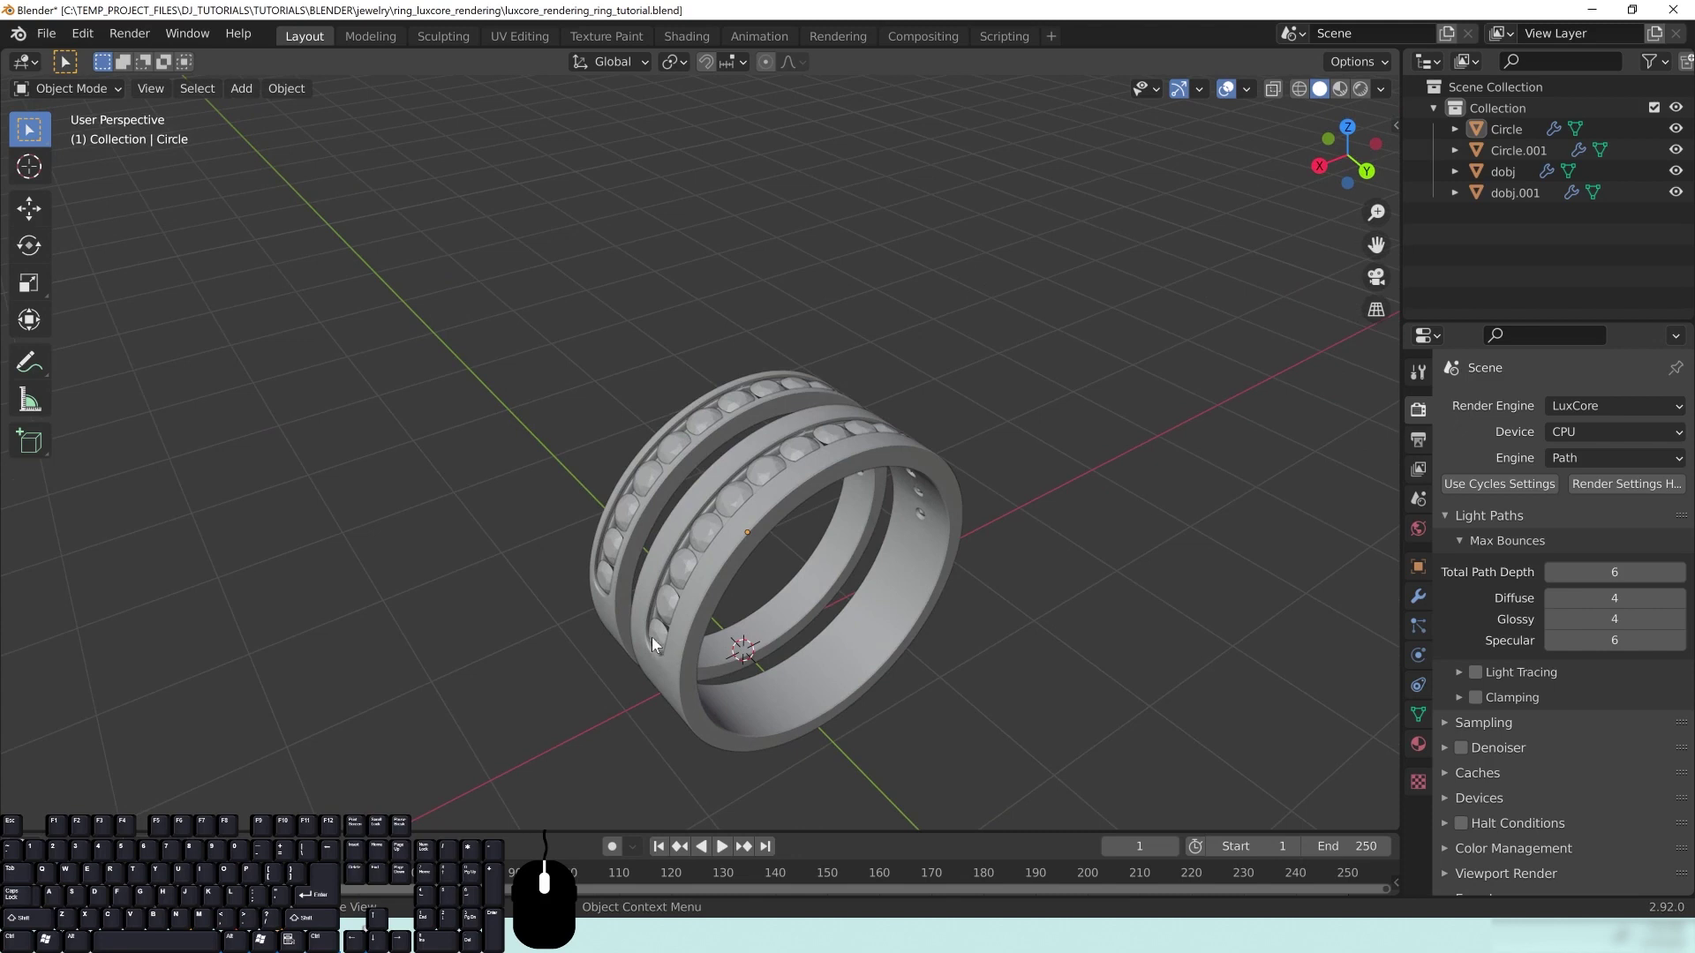
Step: Select the wider and the narrower band in turn and examine how the ring is built from separate objects
shift+middle_drag(863, 605, 902, 459)
click(905, 459)
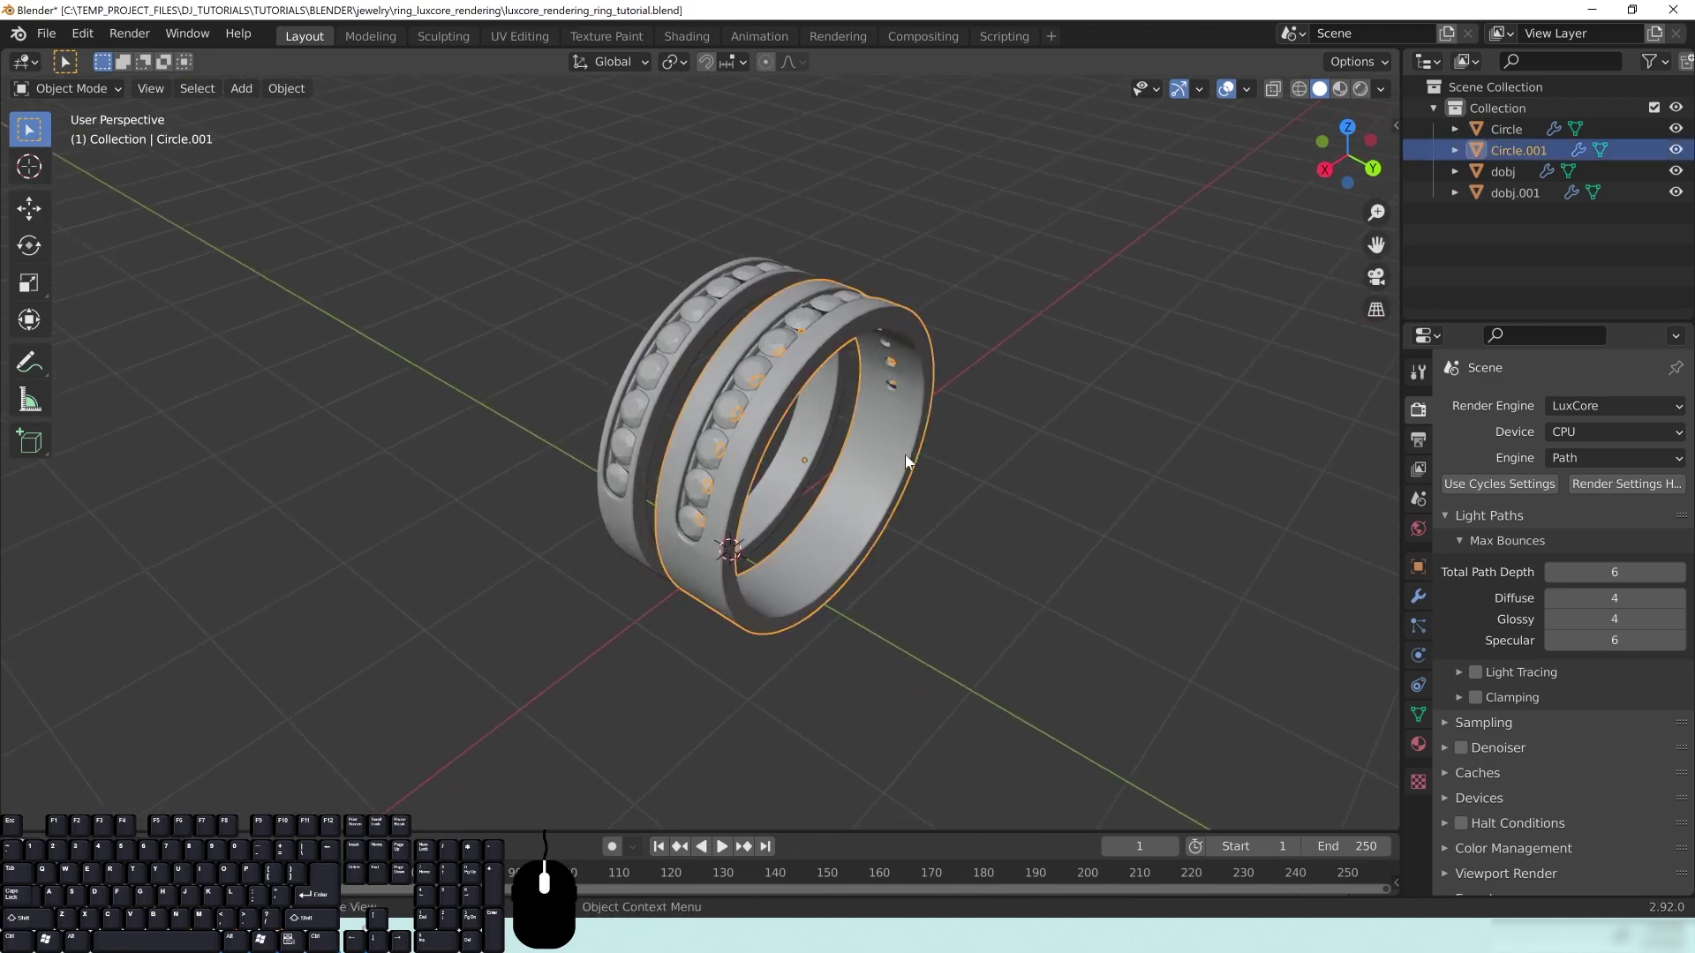
middle_drag(641, 385, 690, 379)
shift+middle_drag(706, 246, 794, 342)
middle_drag(798, 354, 867, 381)
middle_drag(913, 500, 749, 411)
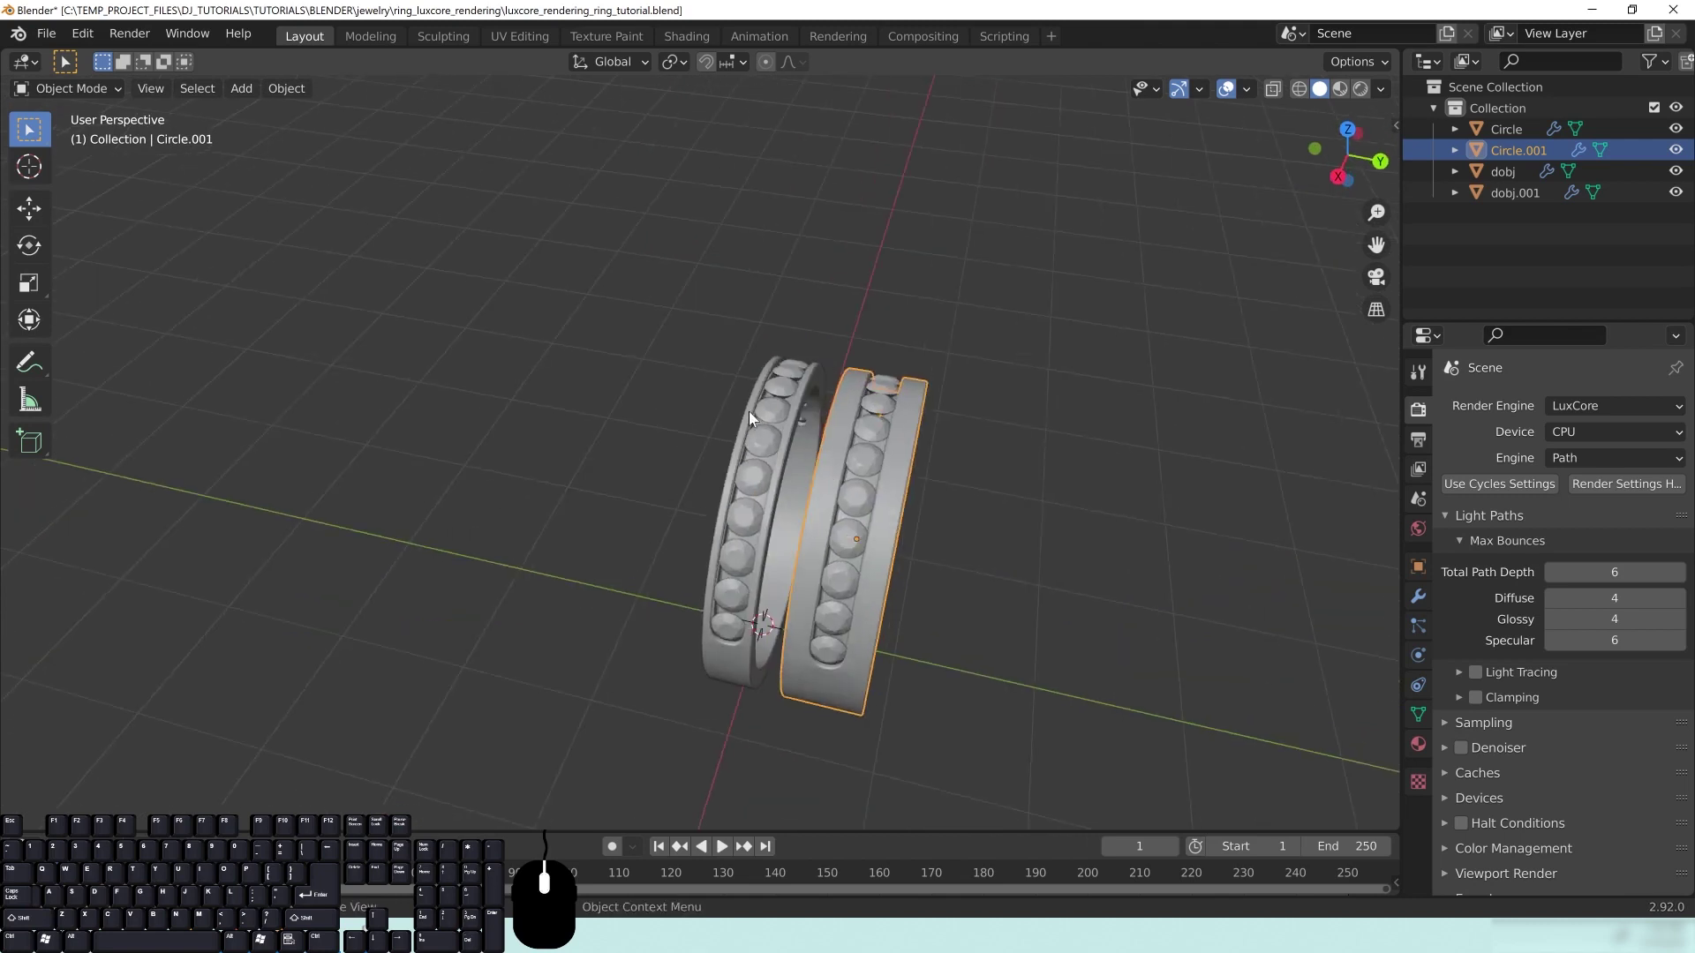
click(768, 402)
mouse_move(823, 413)
middle_down()
mouse_move(849, 397)
mouse_move(919, 406)
mouse_move(839, 385)
middle_up()
middle_drag(794, 494, 526, 524)
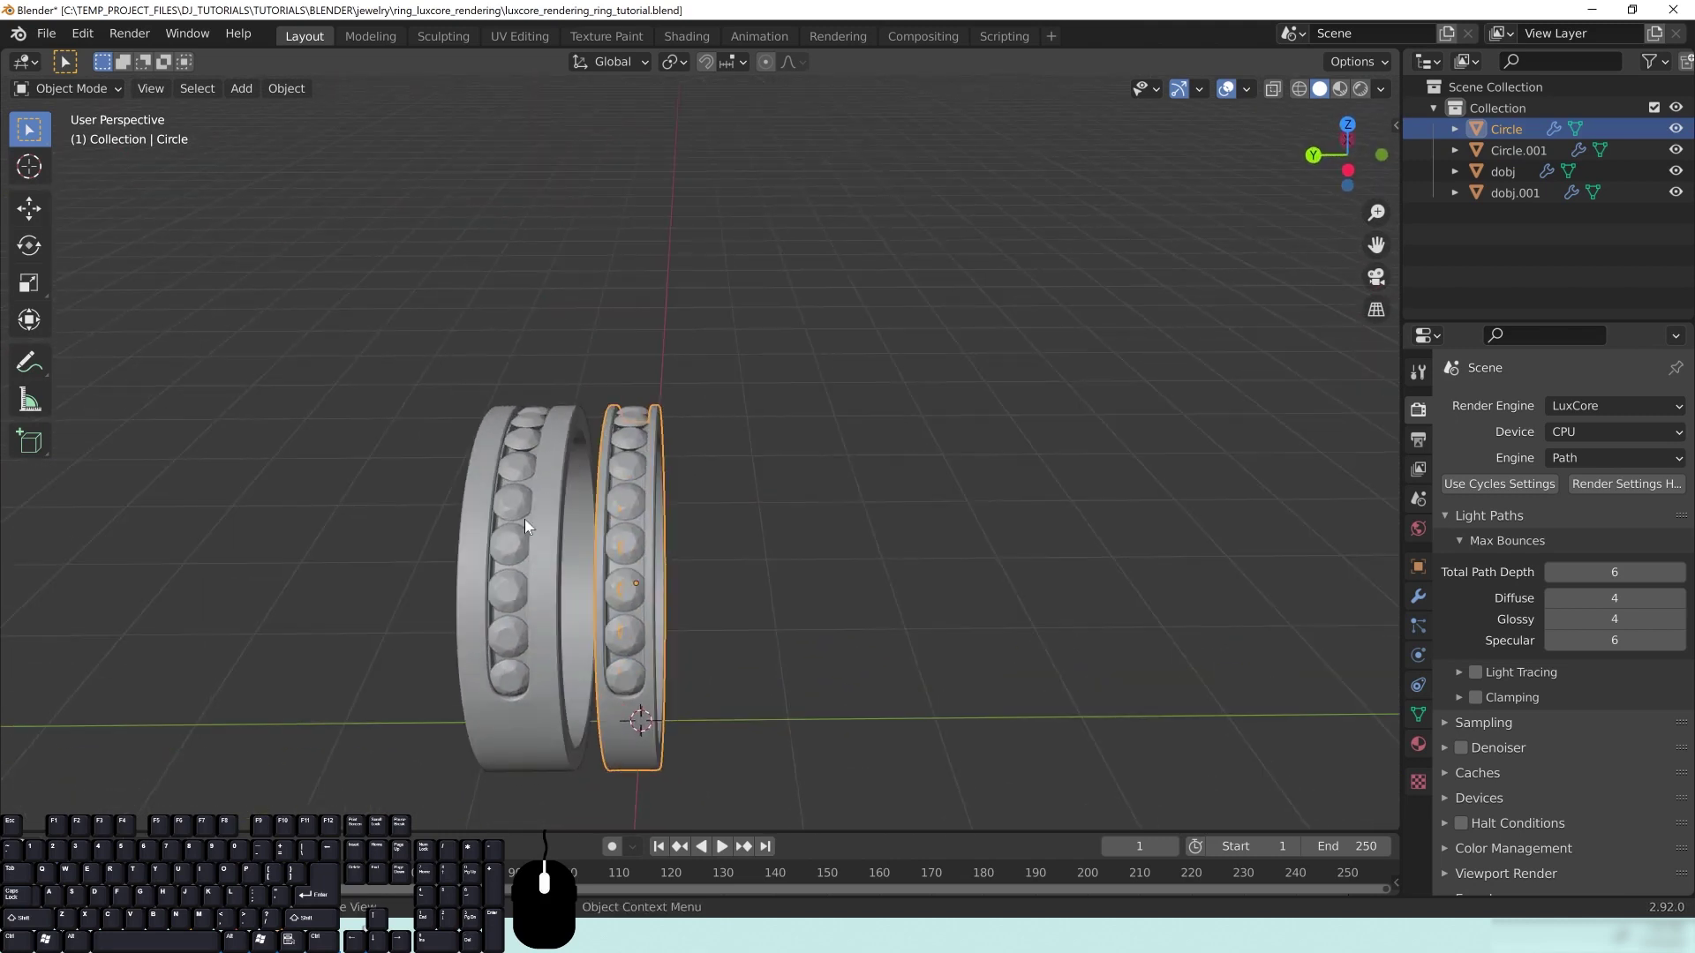
middle_drag(542, 444, 566, 442)
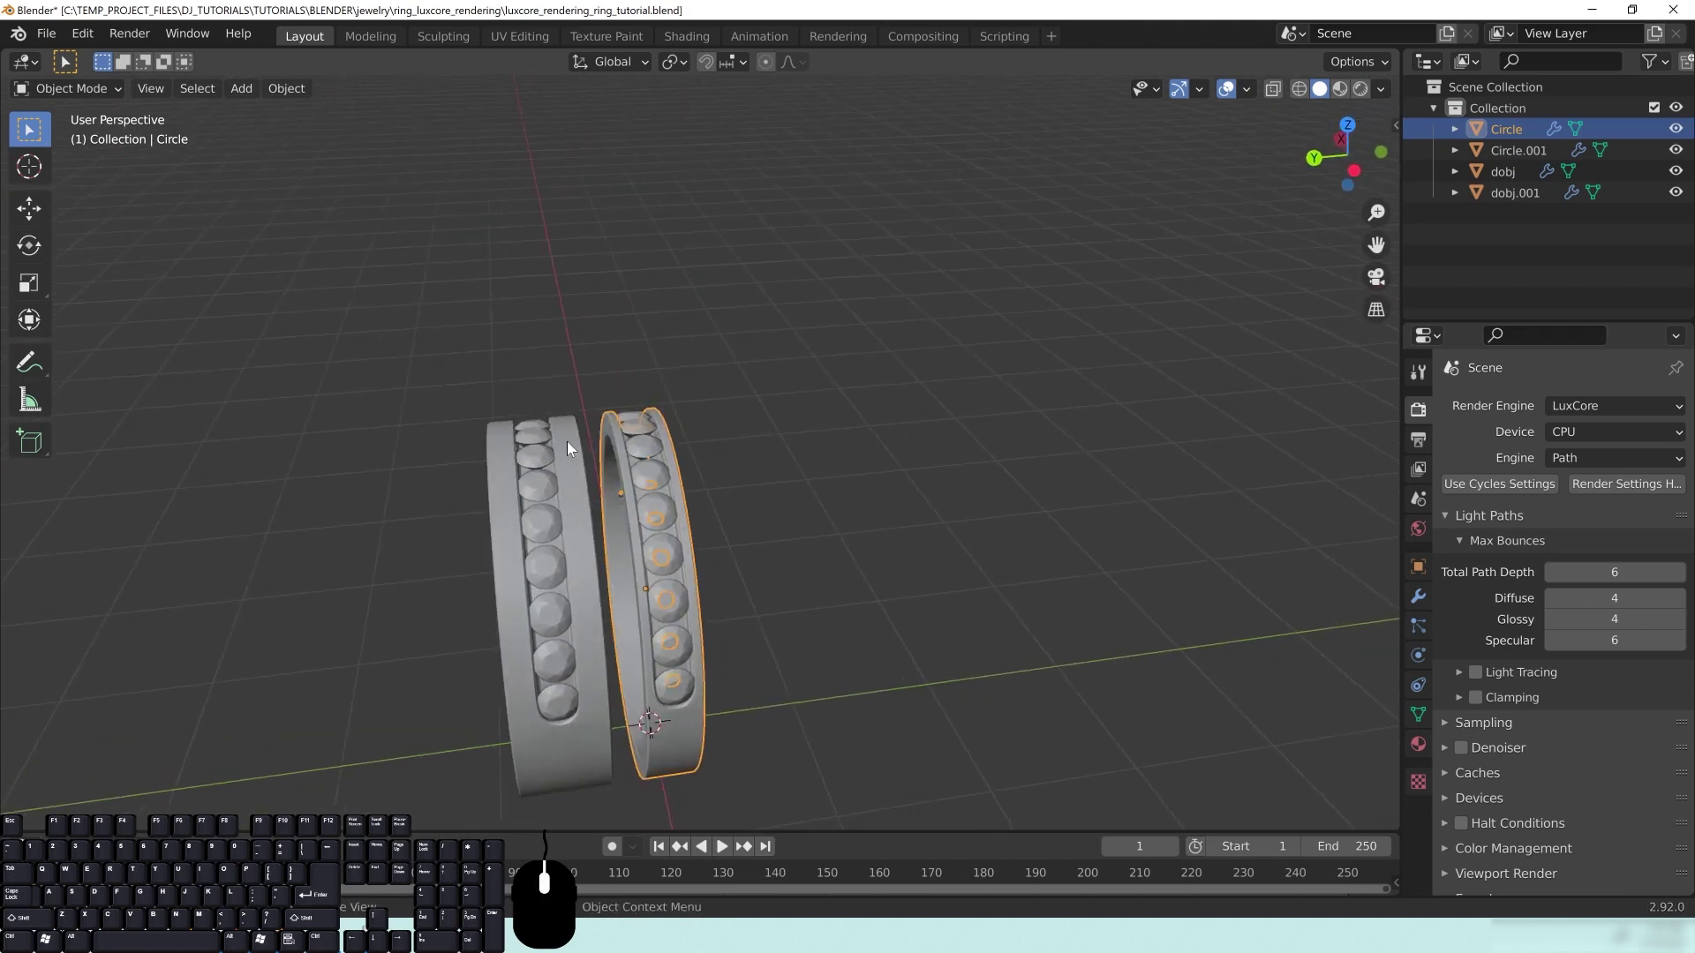
middle_drag(784, 569, 755, 466)
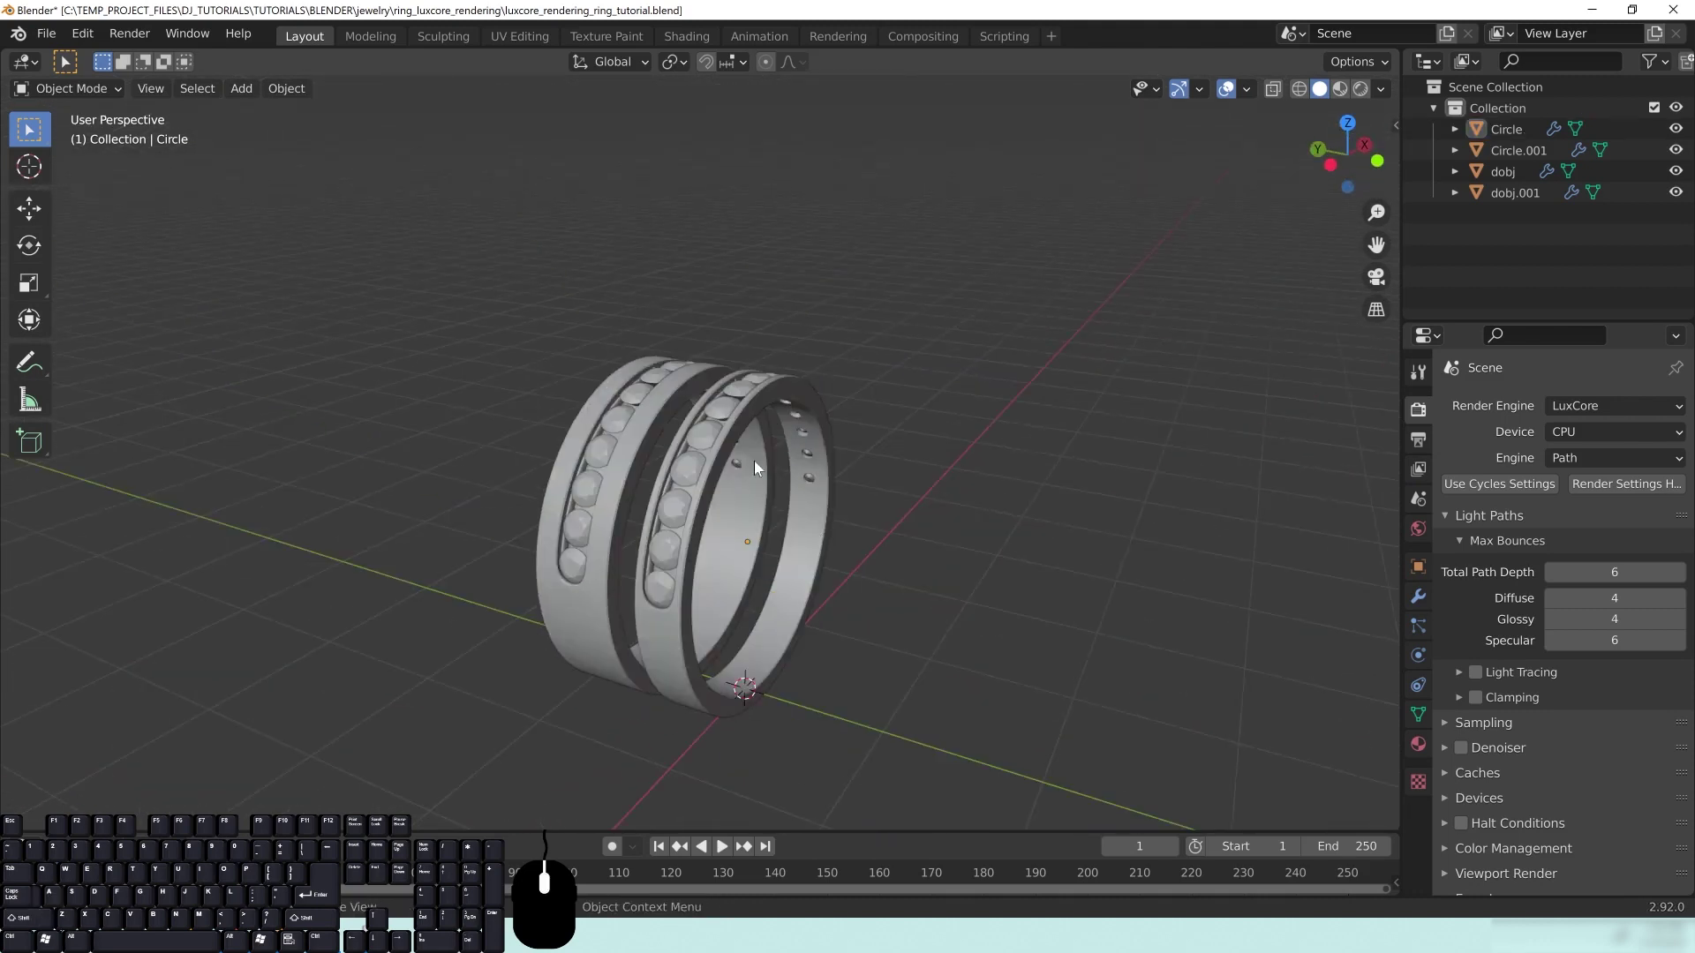
middle_drag(892, 534, 741, 468)
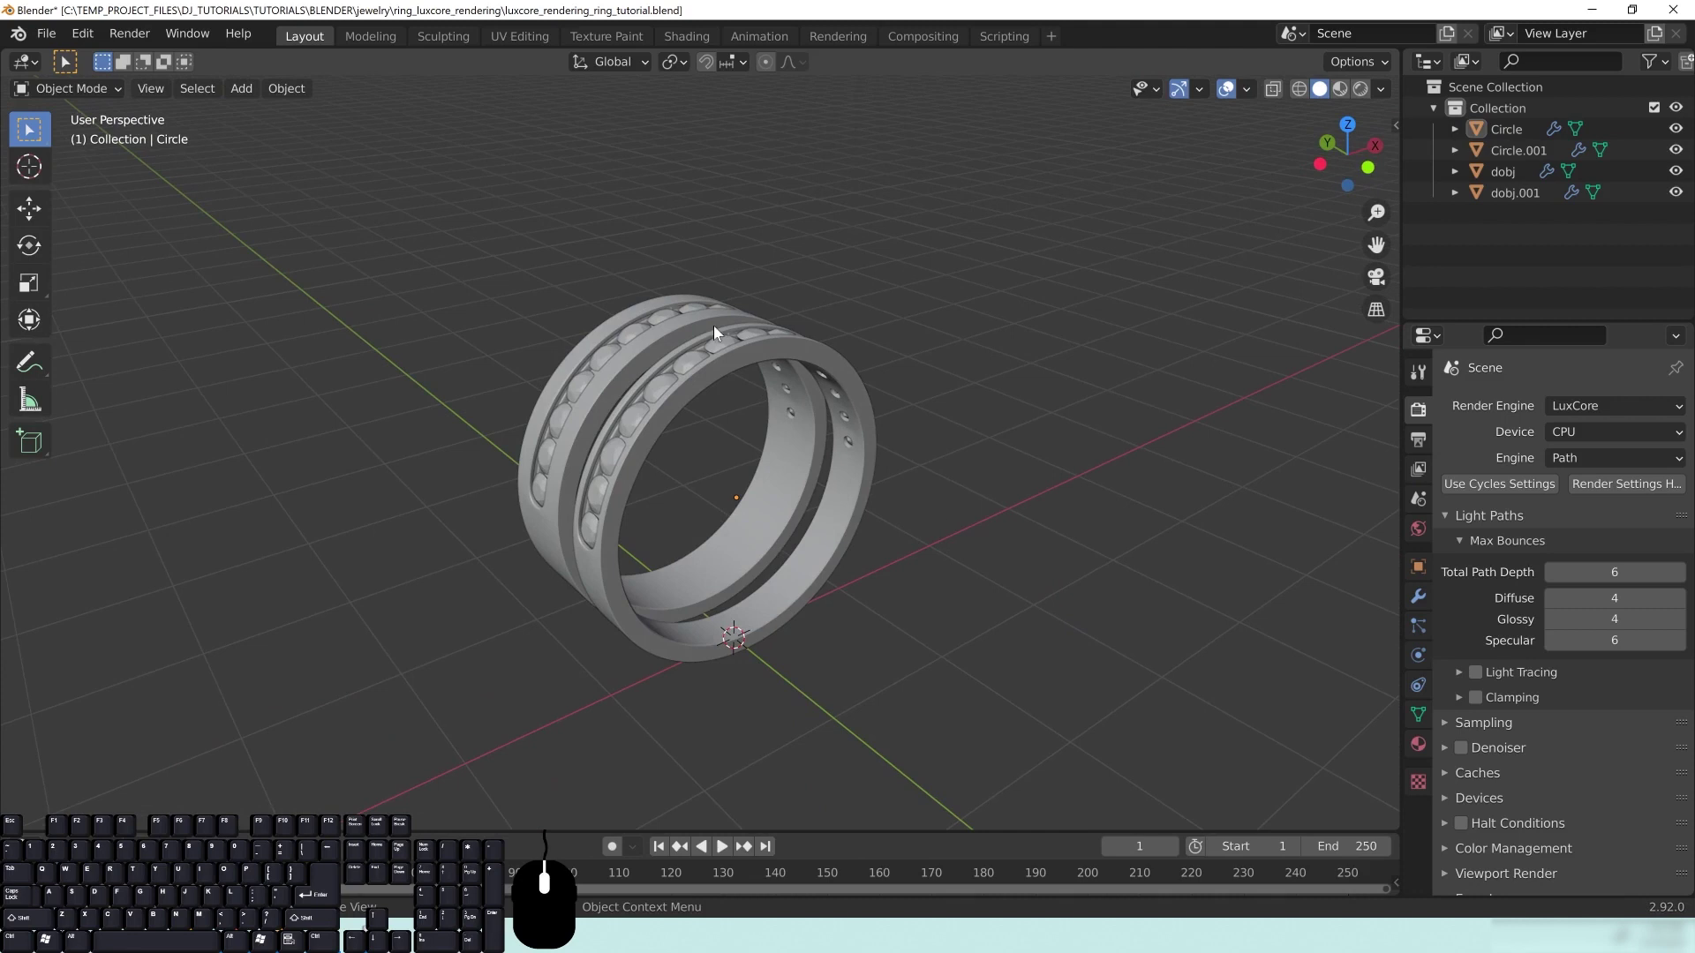
middle_drag(960, 499, 887, 505)
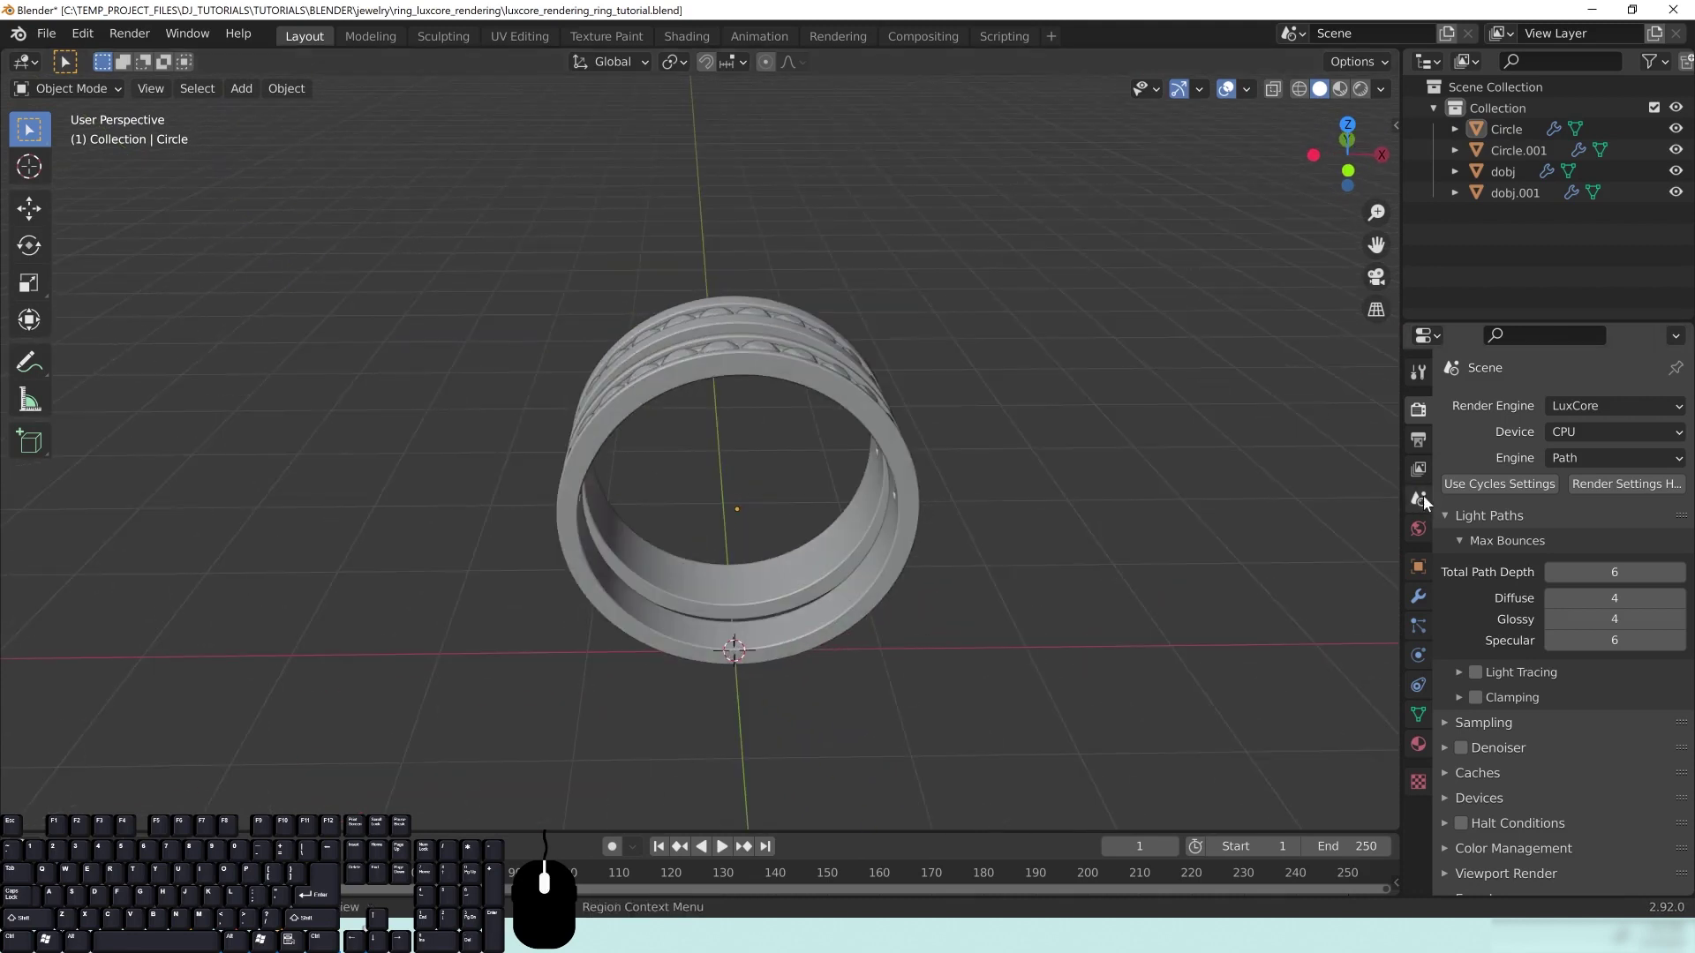
Step: Show the scene's unit settings and measure the ring's outer diameter in the front orthographic view
click(1421, 495)
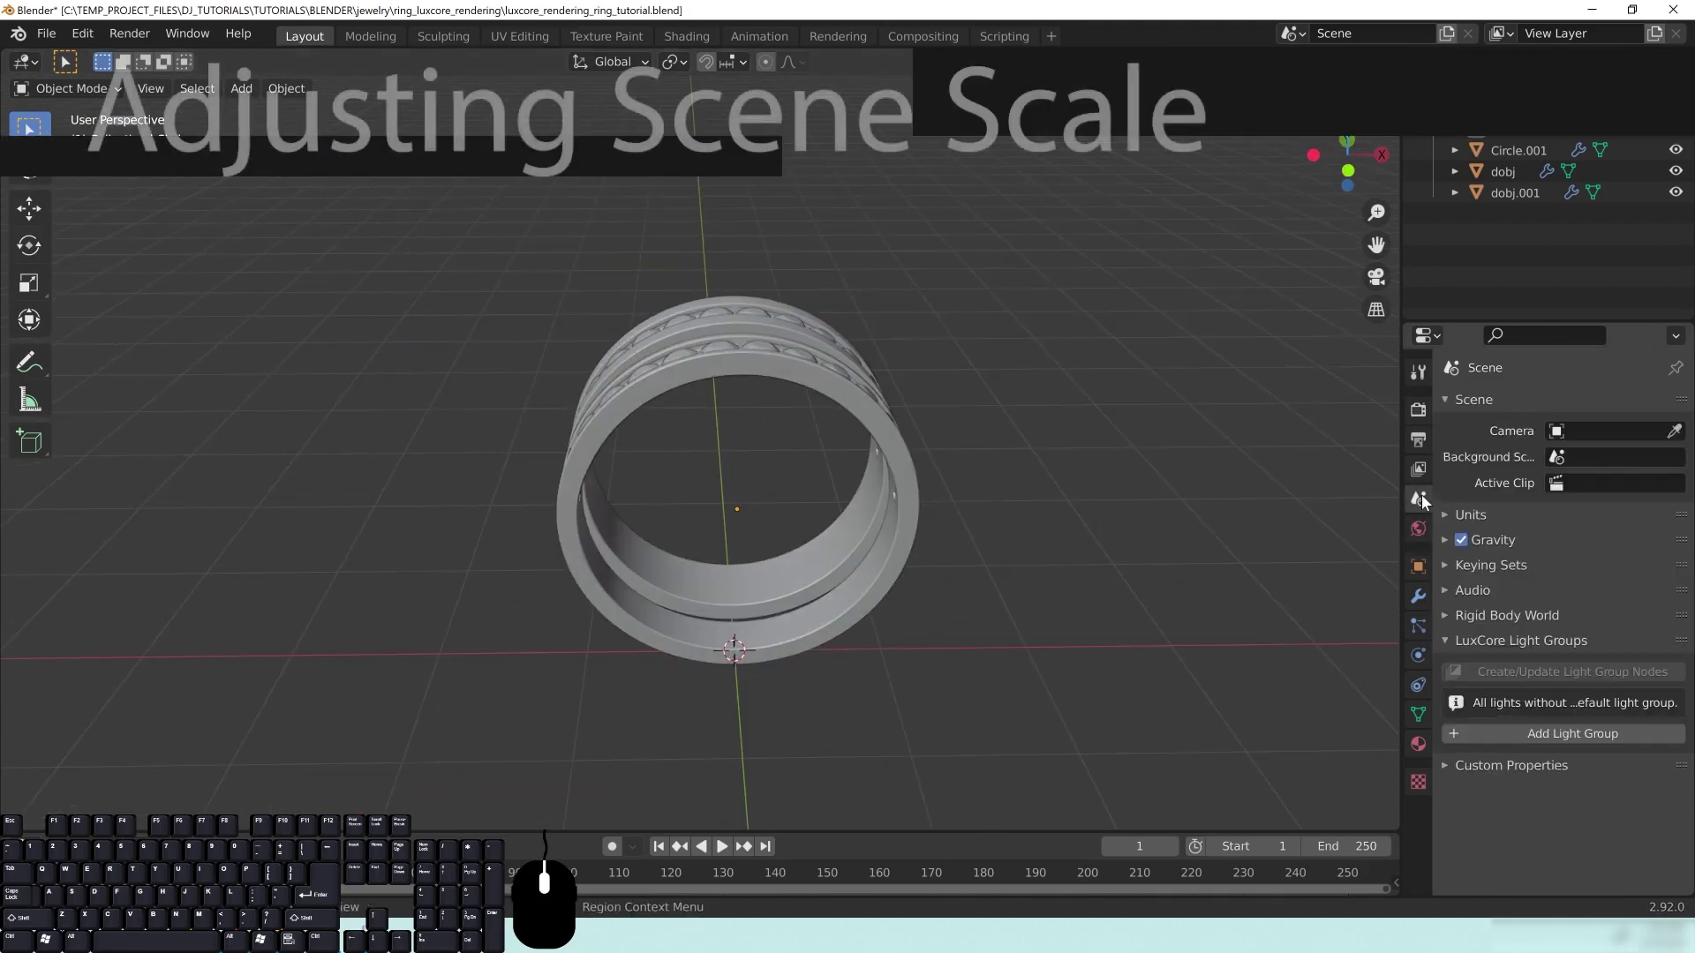
click(1482, 514)
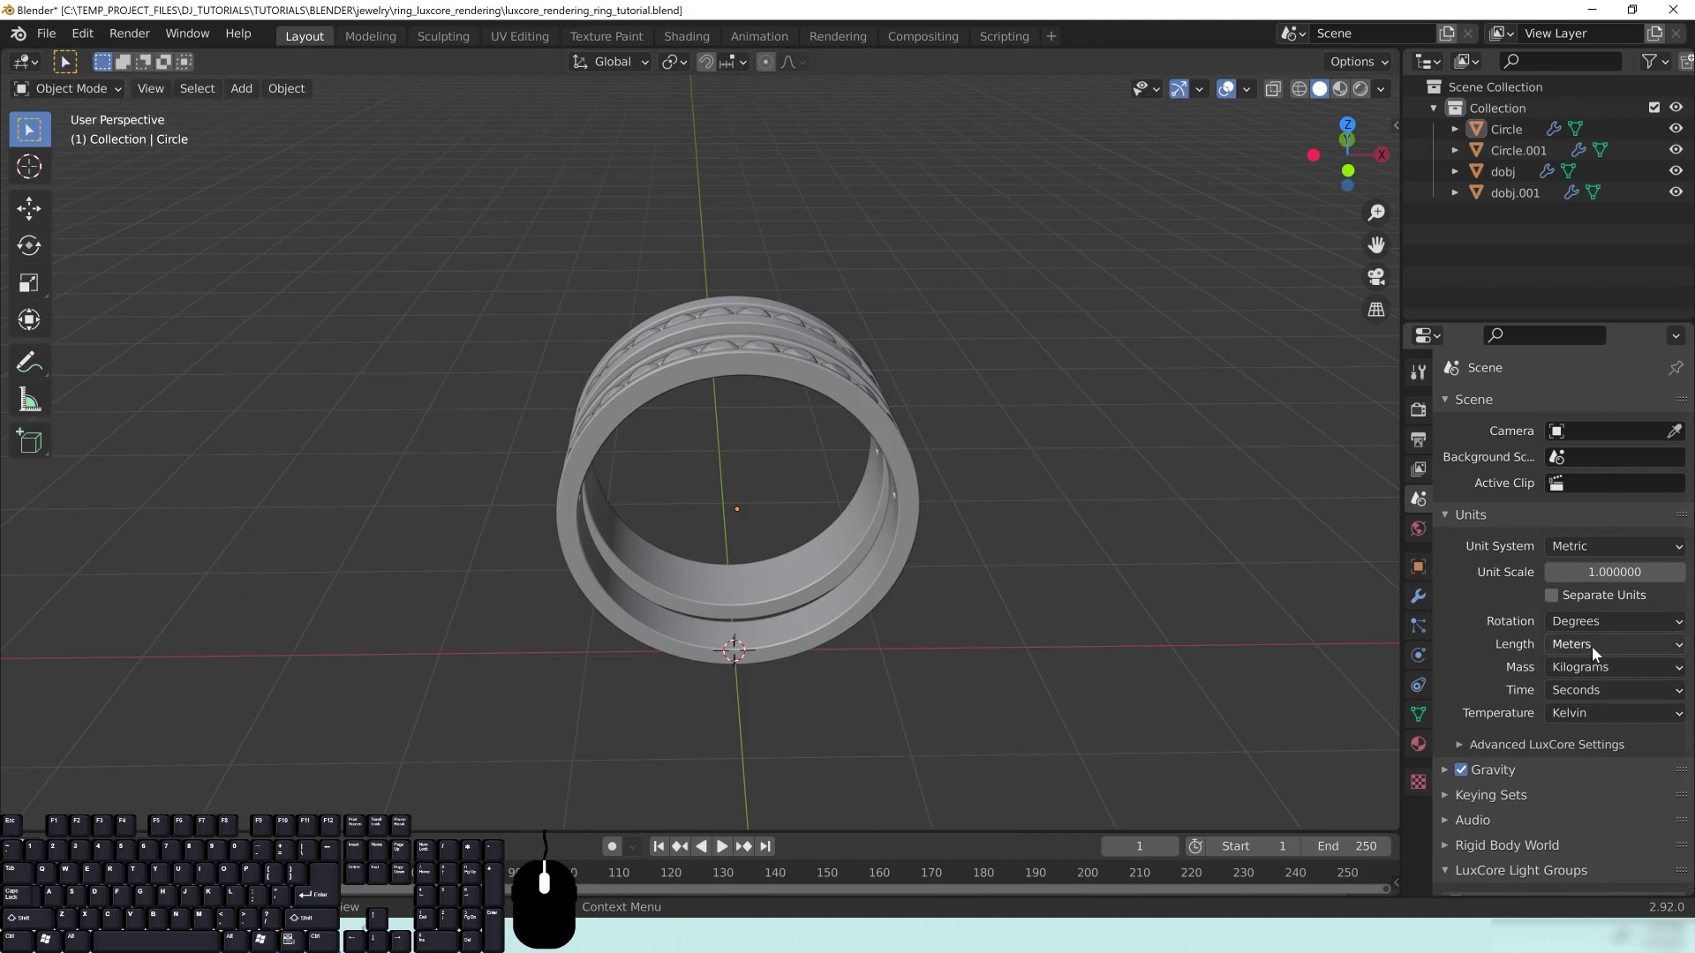
middle_drag(812, 618, 837, 570)
key(KP_1)
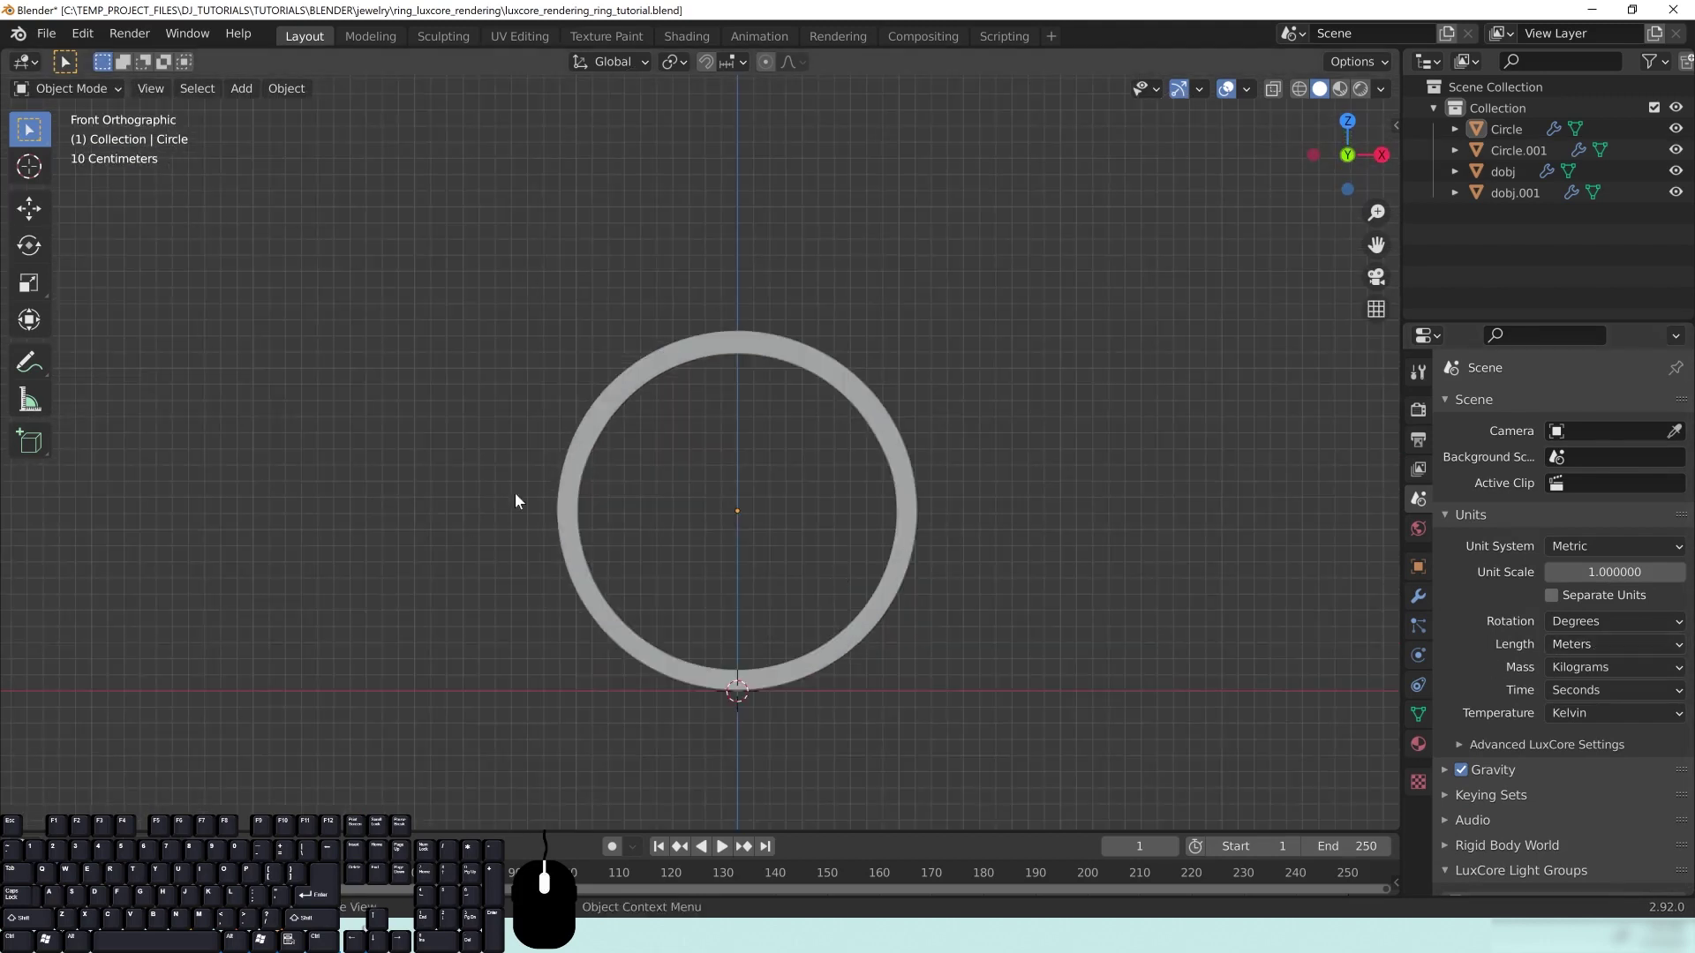
click(29, 401)
drag(555, 514, 918, 515)
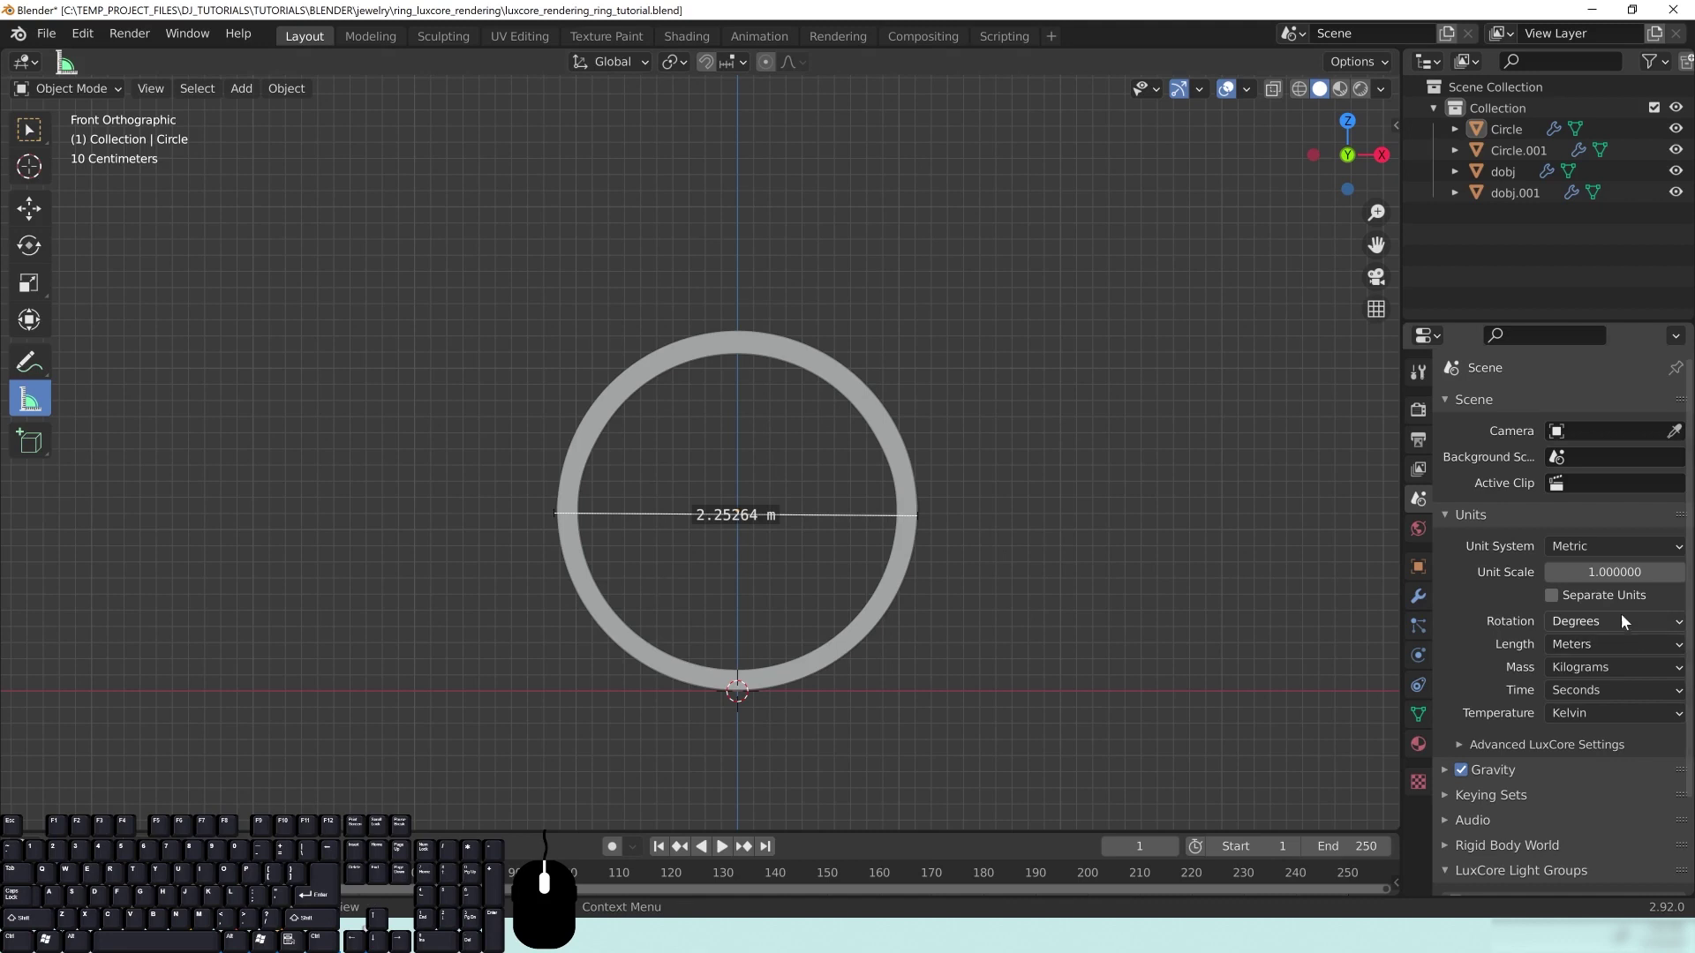
Step: Change the scene's length unit to Centimeters and reduce the unit scale to 0.0457
click(1590, 643)
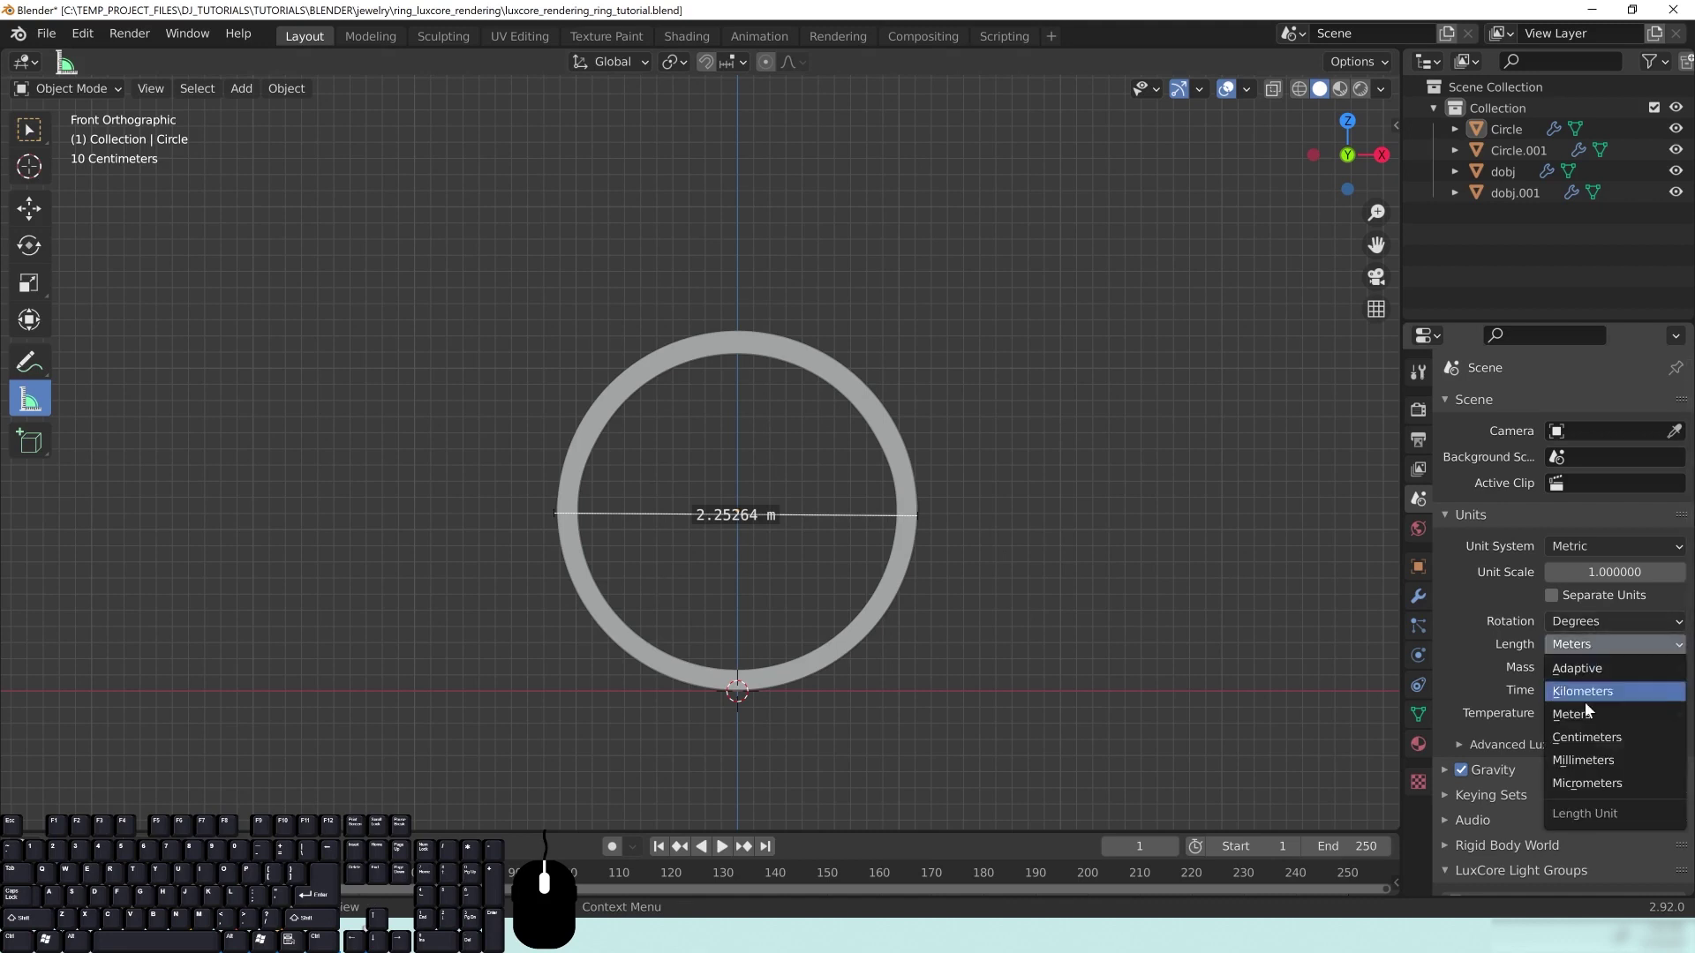
click(1589, 739)
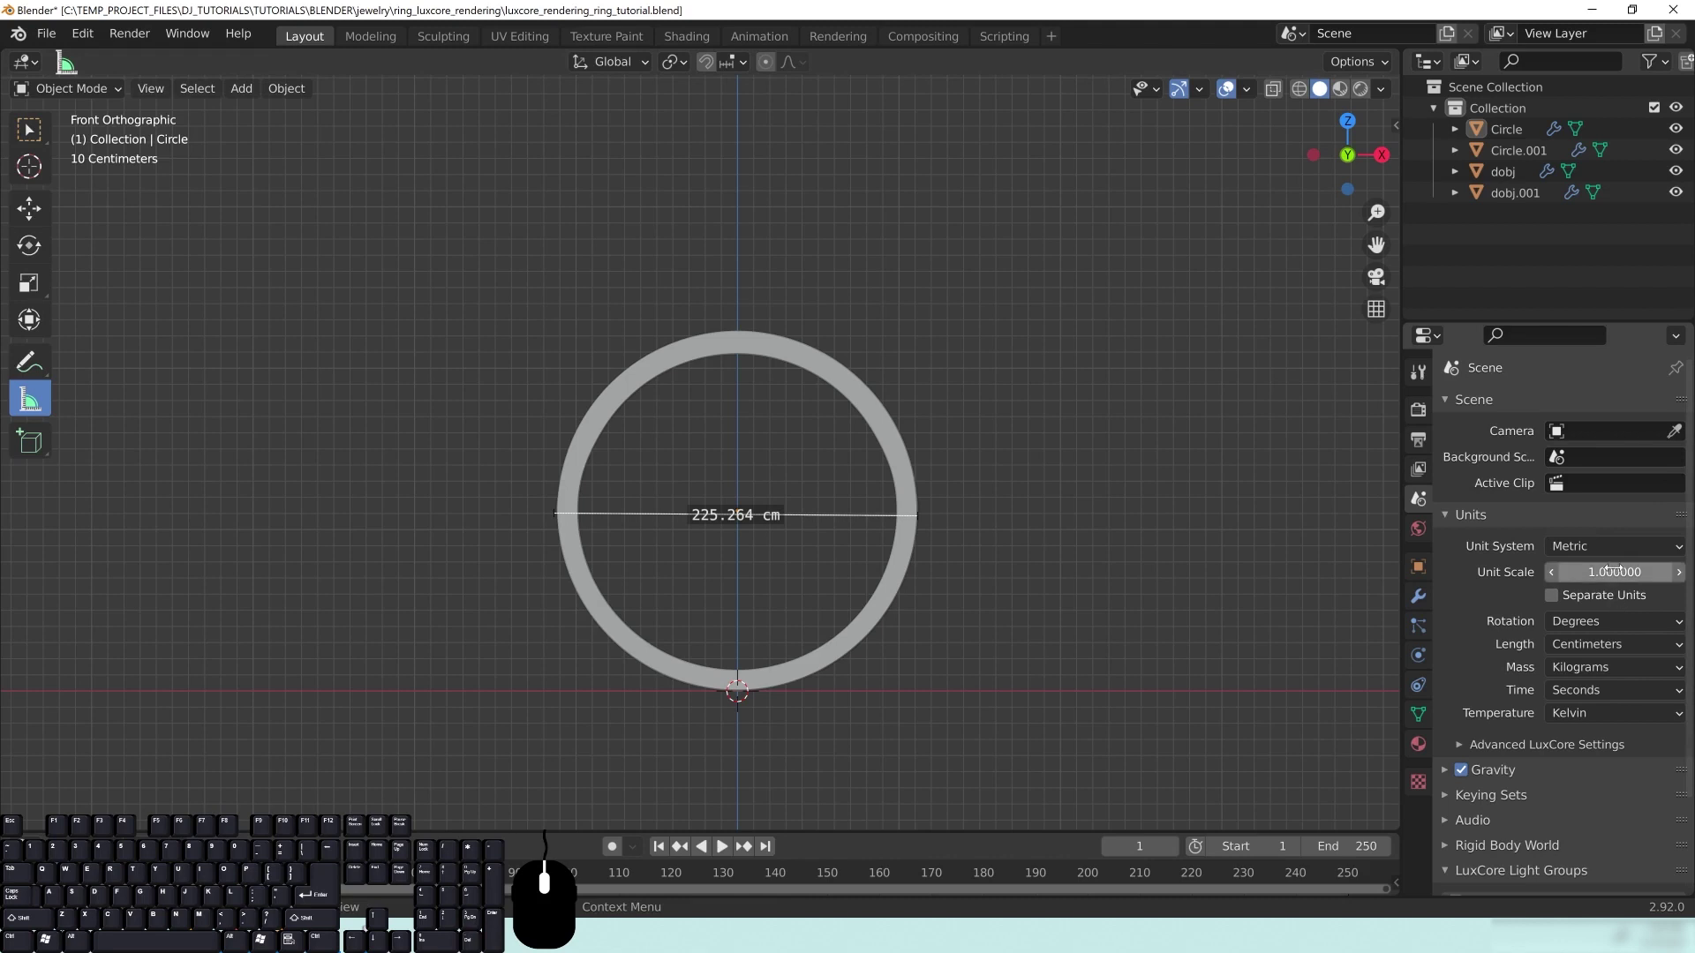
shift+drag(1614, 569, 1191, 569)
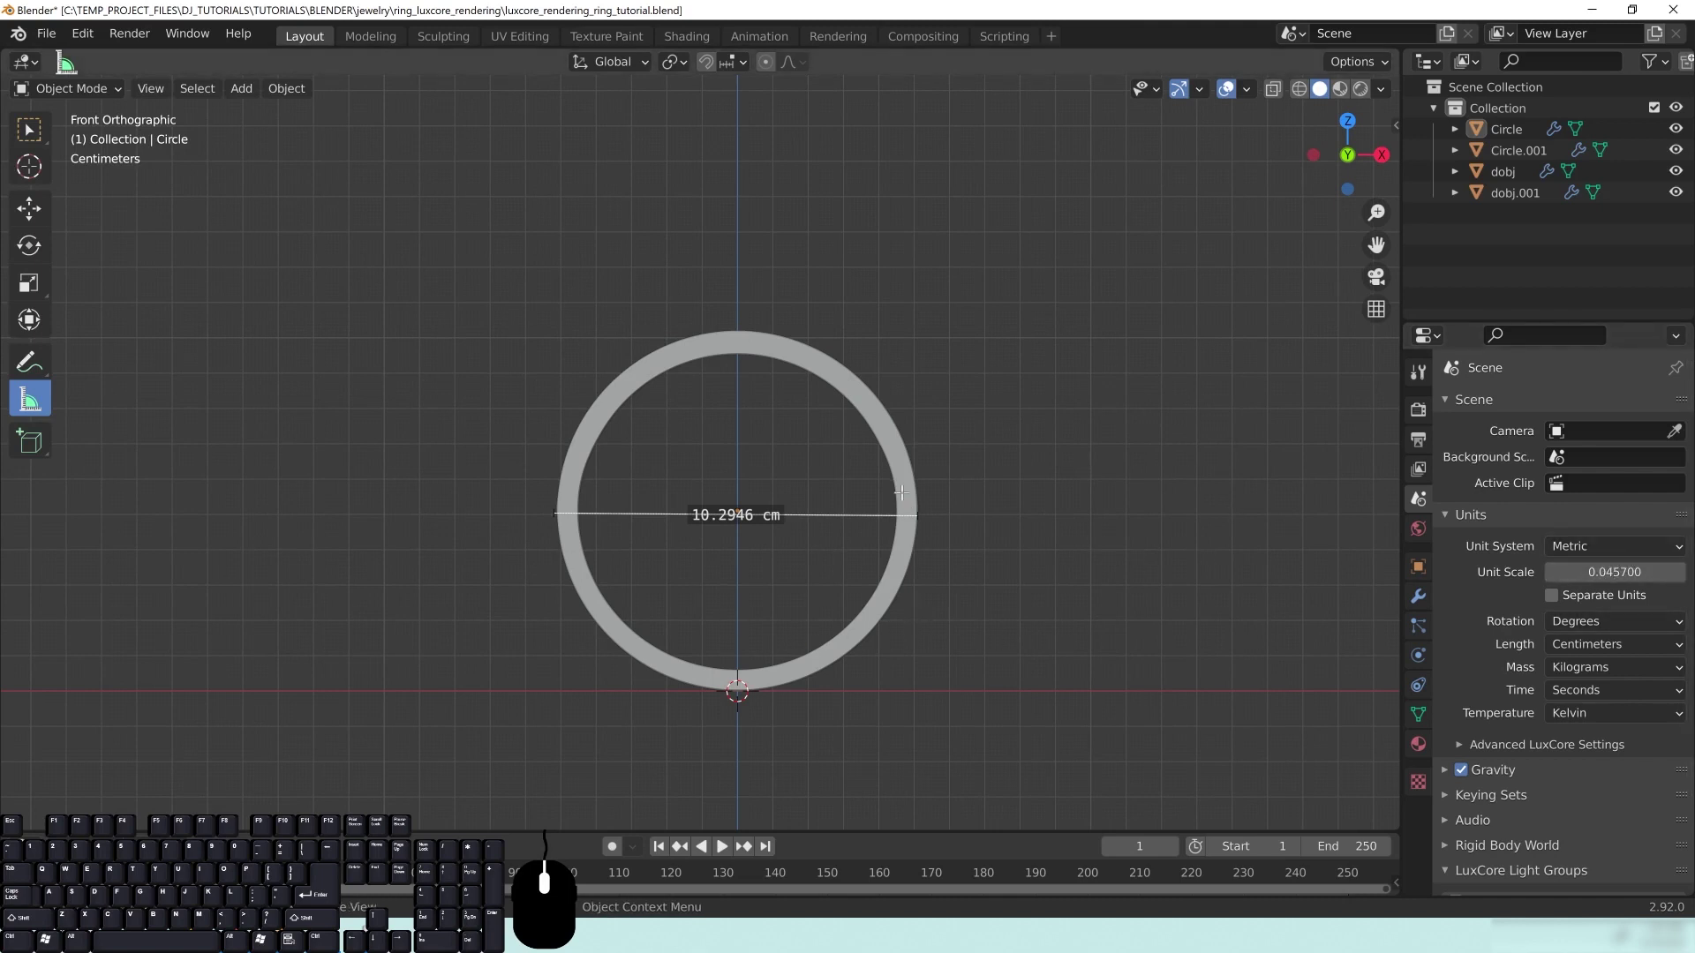
Step: Review the rescaled ring and its diameter measurement from several angles and distances
middle_drag(712, 400, 814, 474)
scroll(798, 479, down, 5)
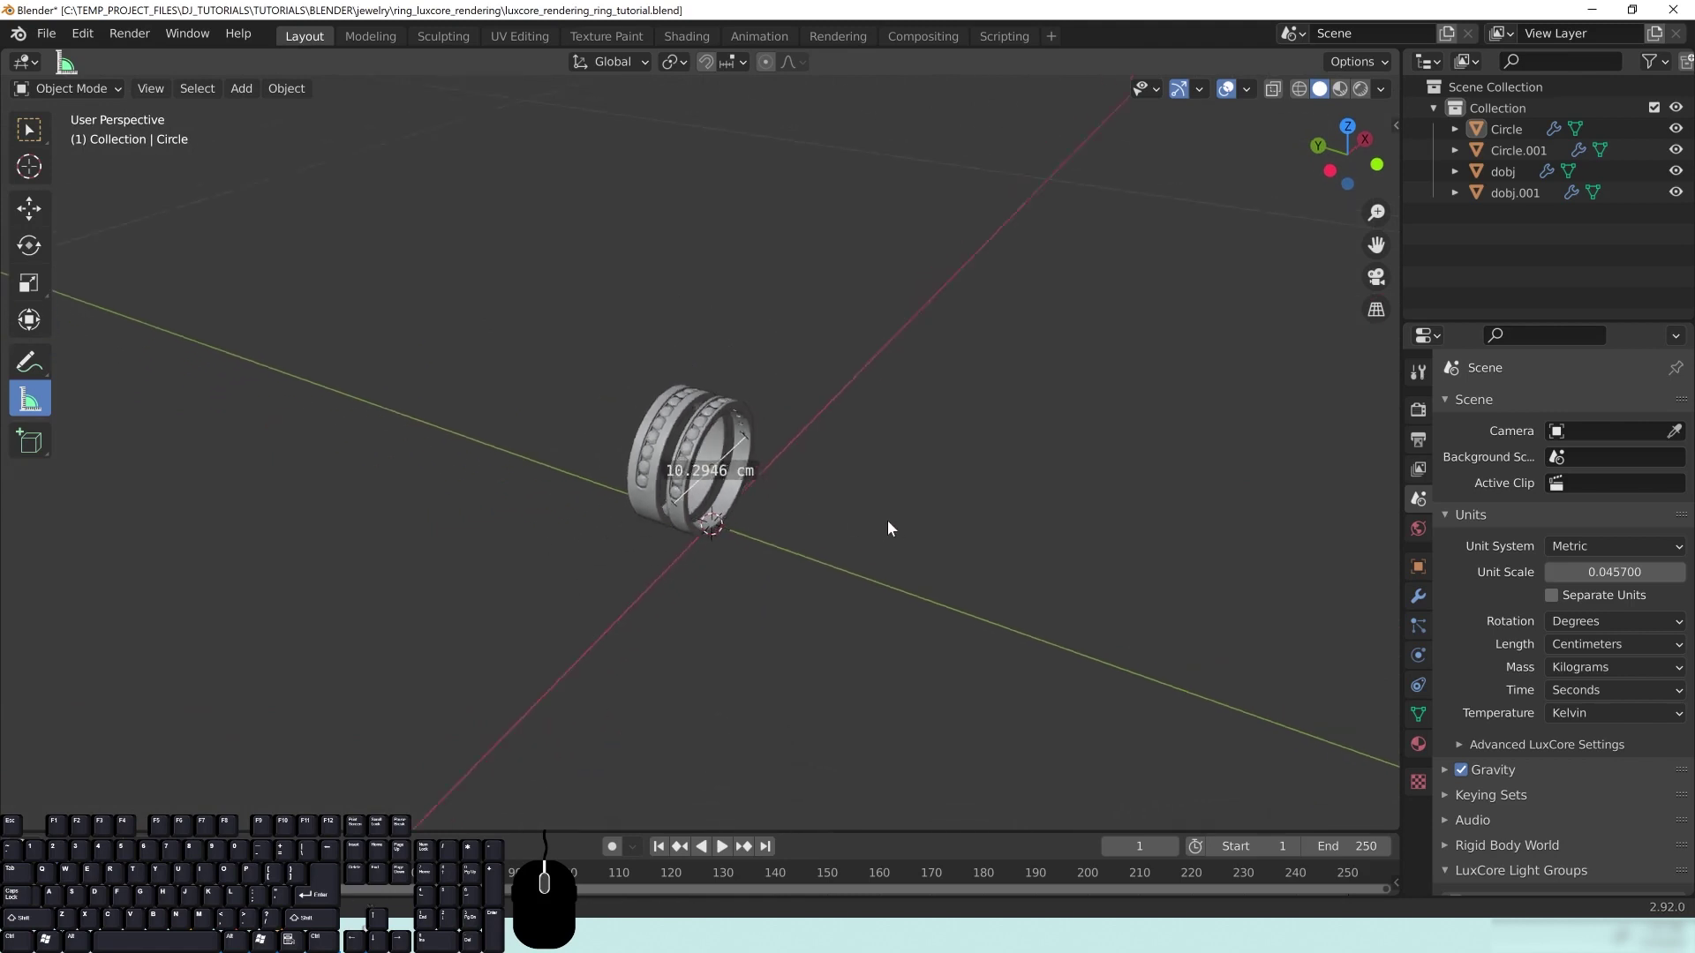
middle_drag(887, 521, 823, 505)
scroll(824, 505, up, 2)
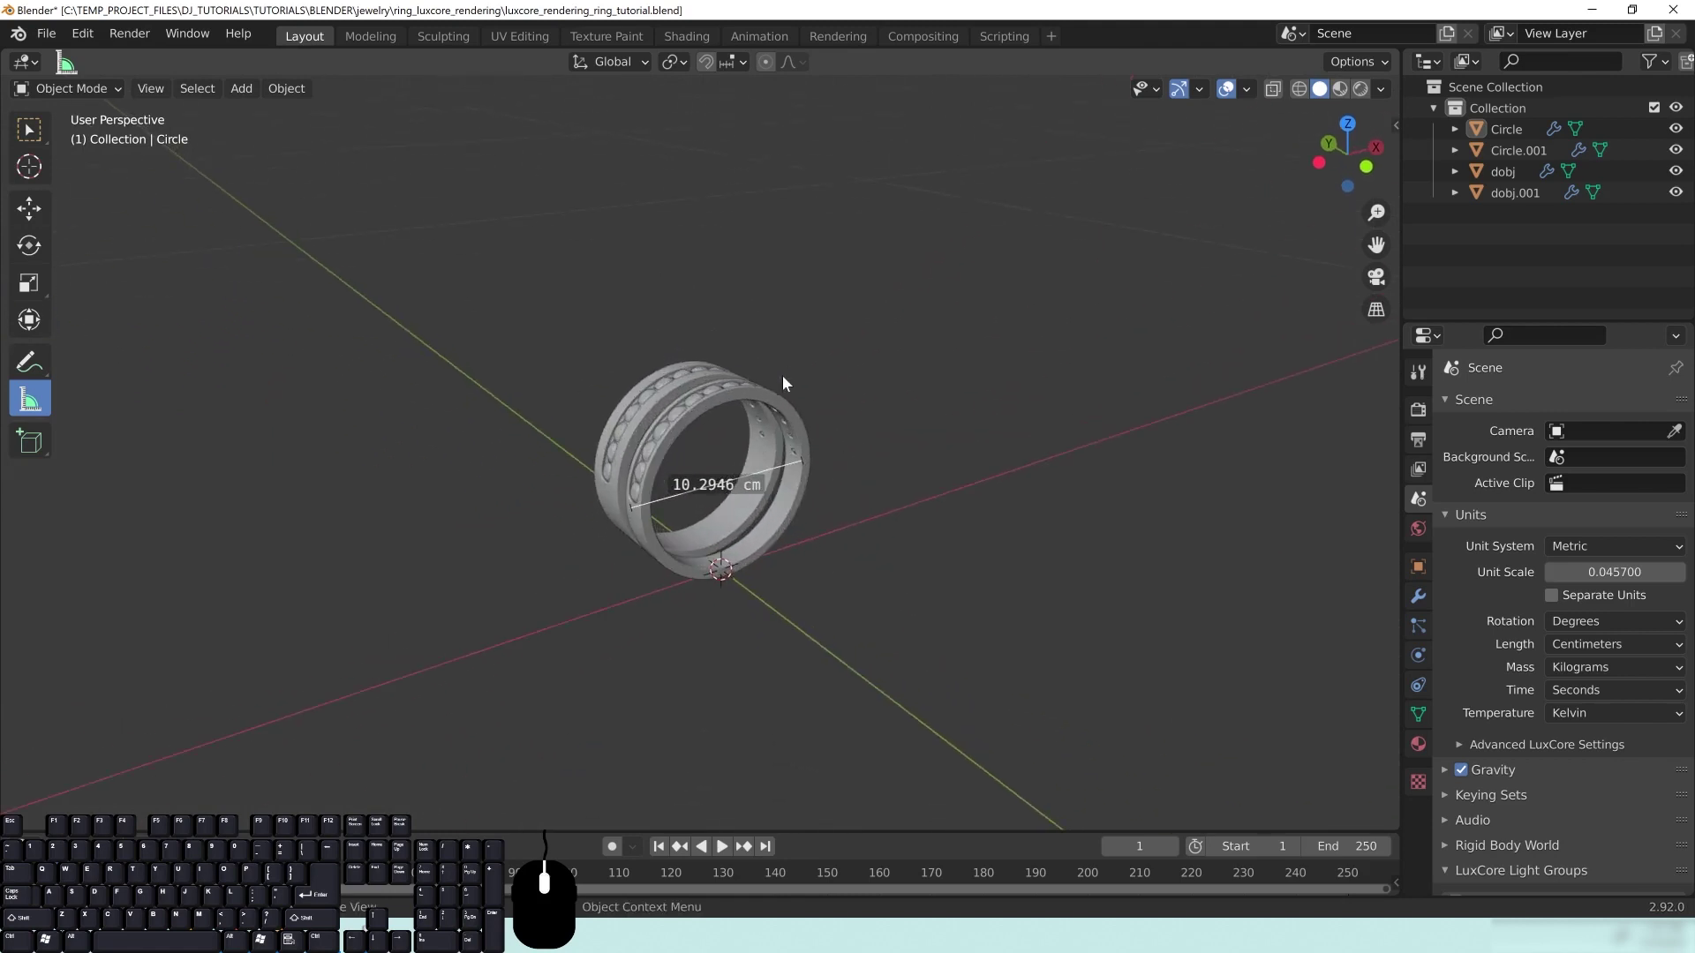
middle_drag(735, 479, 675, 464)
middle_drag(844, 483, 766, 467)
middle_drag(620, 419, 729, 450)
scroll(734, 532, up, 2)
middle_drag(590, 457, 697, 548)
middle_drag(878, 546, 733, 543)
Step: Return to the selection tool, isolate the wider ring band in local view and save the file
click(29, 130)
middle_drag(798, 426, 855, 424)
middle_drag(727, 450, 737, 448)
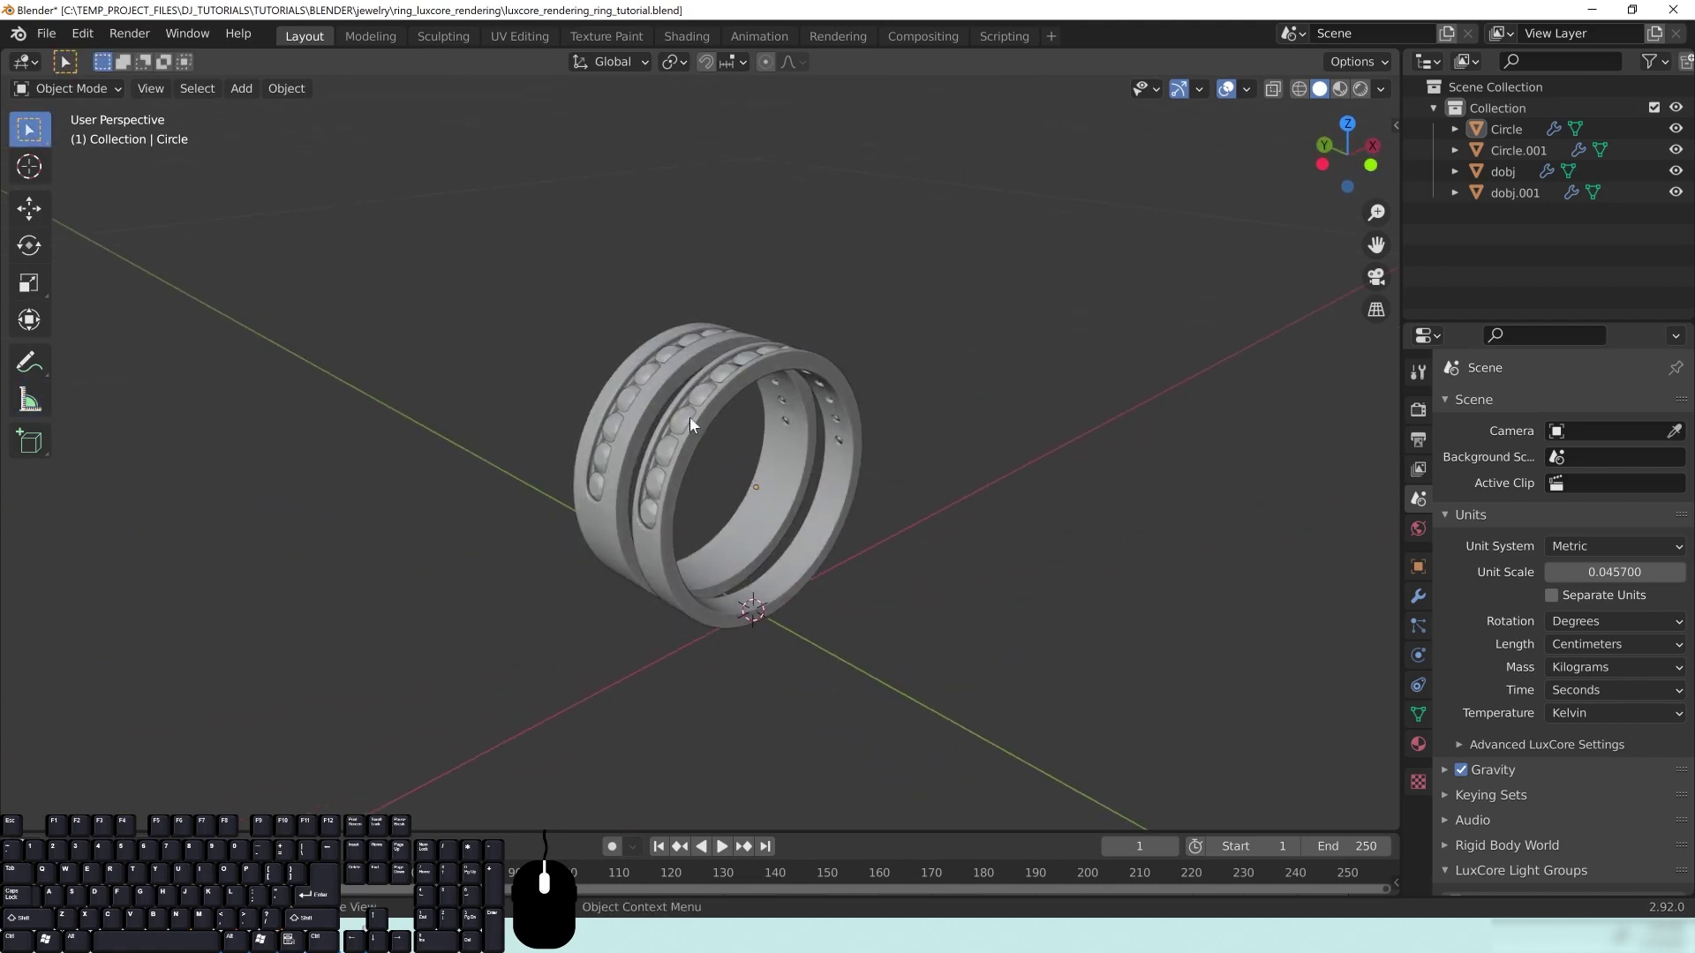
click(669, 372)
middle_drag(663, 395, 679, 363)
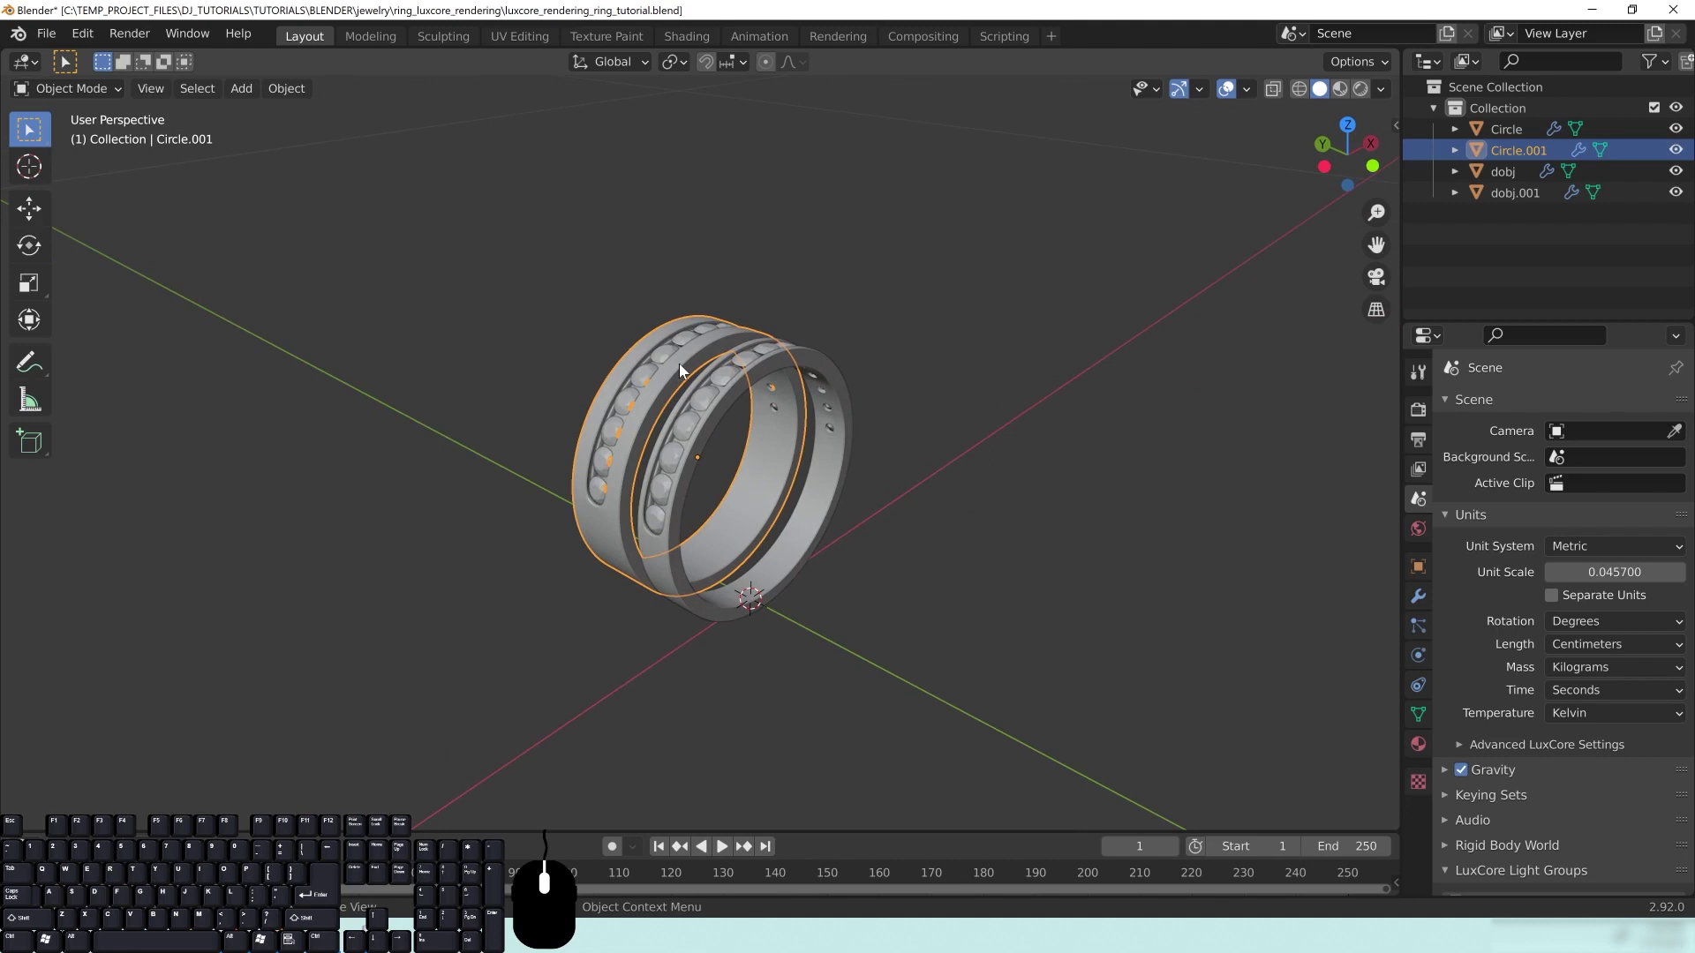
key(KP_Divide)
key(ctrl+s)
Step: Frame the isolated band at an angle and switch the viewport to rendered shading
middle_drag(729, 353, 718, 448)
scroll(837, 416, down, 4)
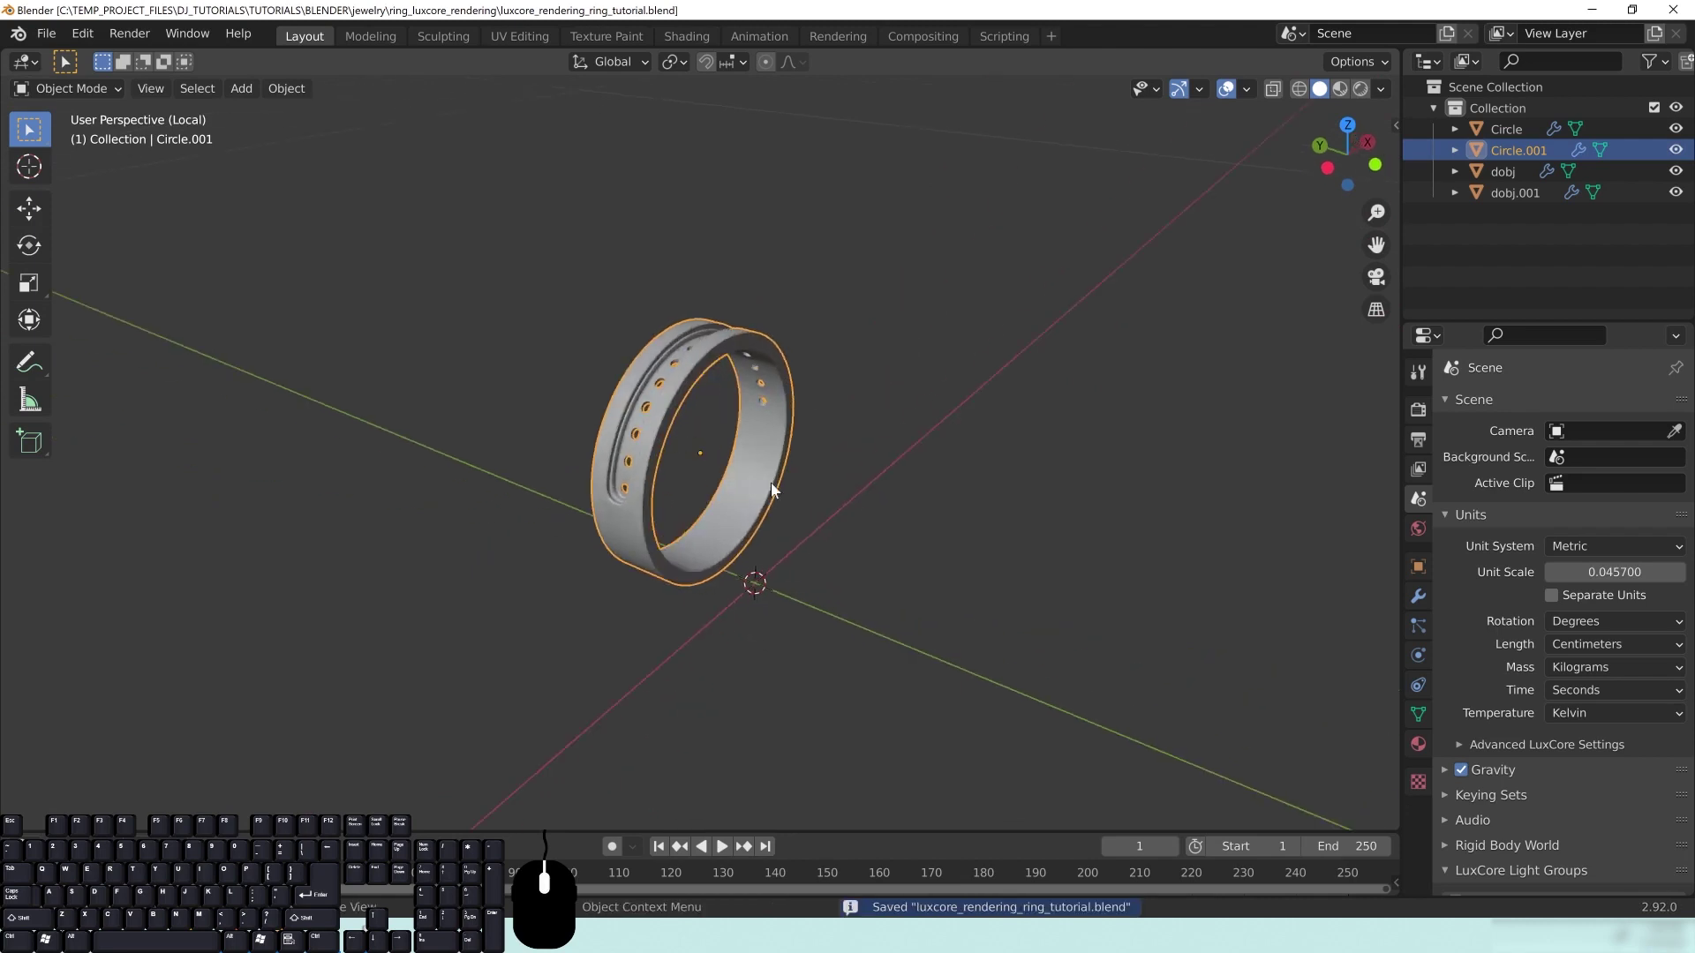
scroll(718, 448, up, 1)
middle_drag(826, 533, 829, 499)
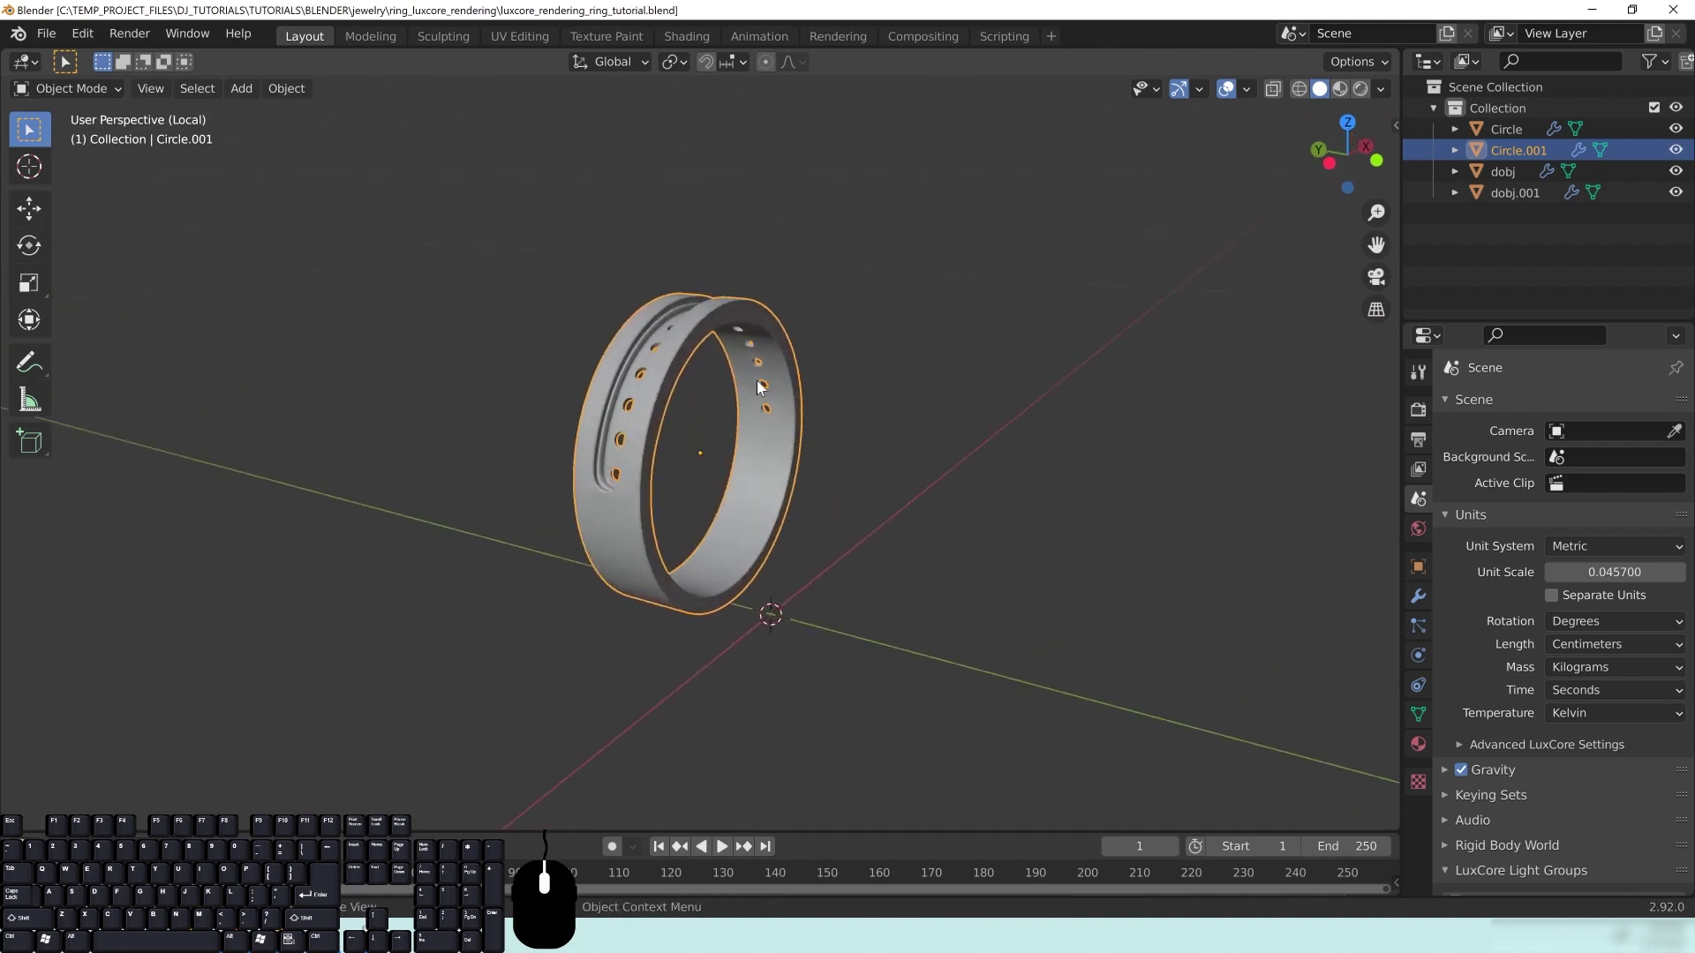
key(z)
click(734, 365)
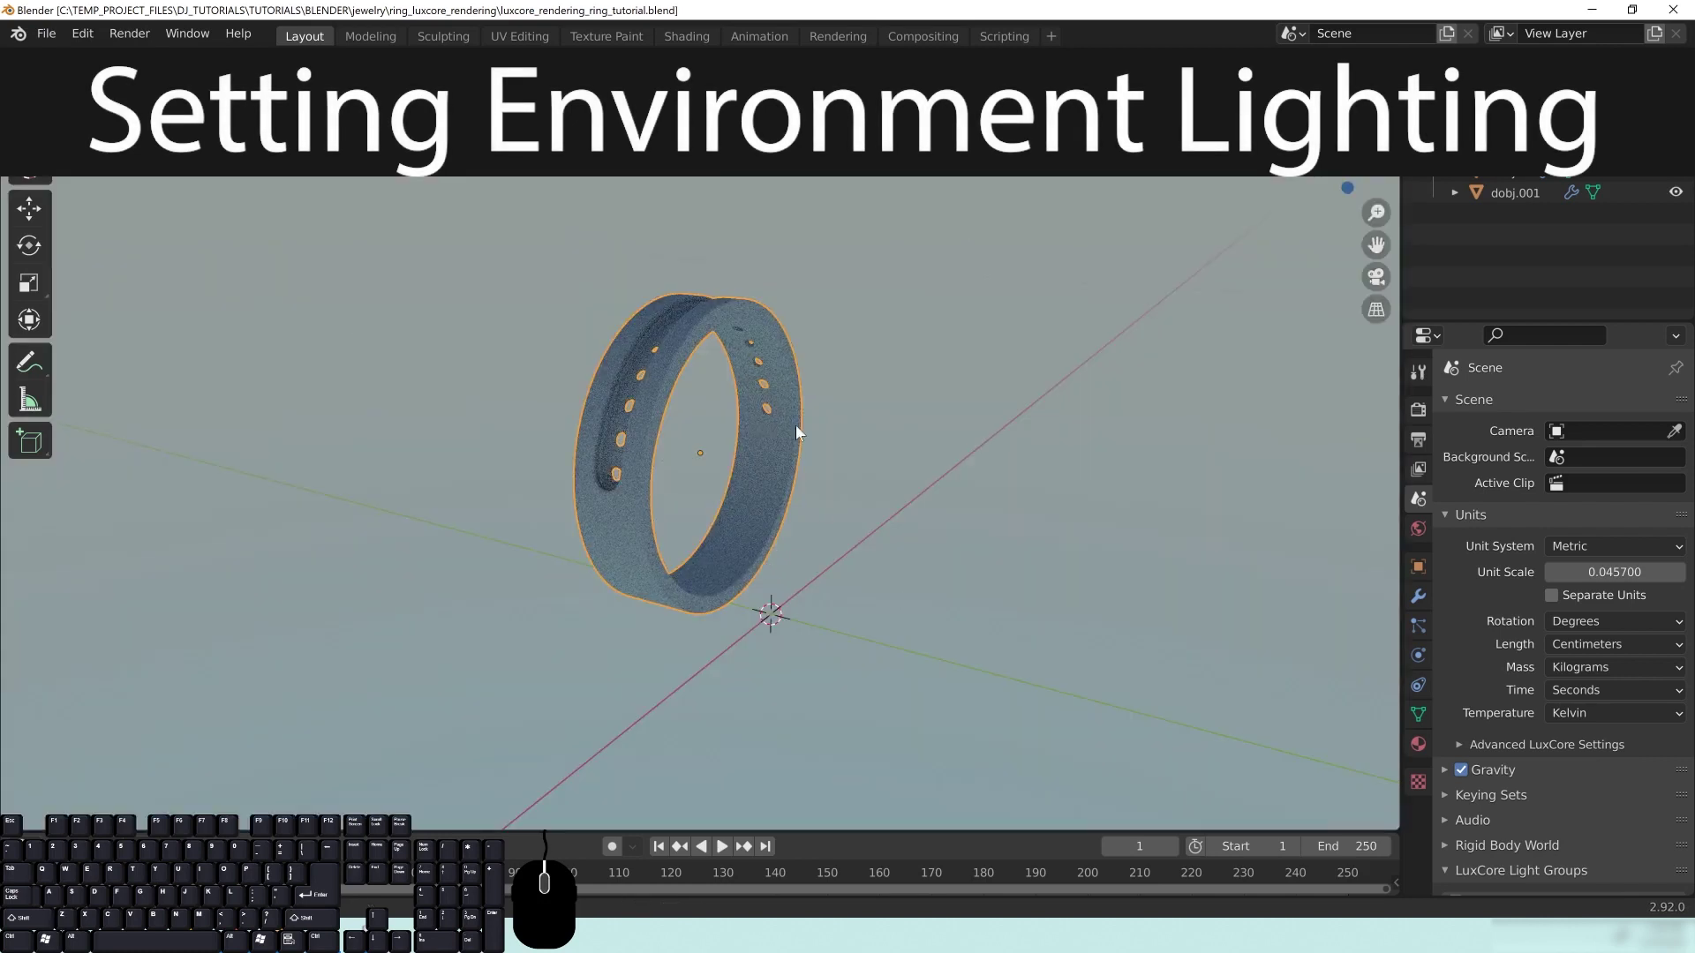
Step: Change the world light from Sky to HDRI and load studio_small_01_4k.hdr as the environment image
mouse_move(796, 426)
middle_down()
mouse_move(940, 432)
mouse_move(794, 452)
middle_up()
scroll(795, 452, down, 4)
middle_drag(1024, 450, 767, 315)
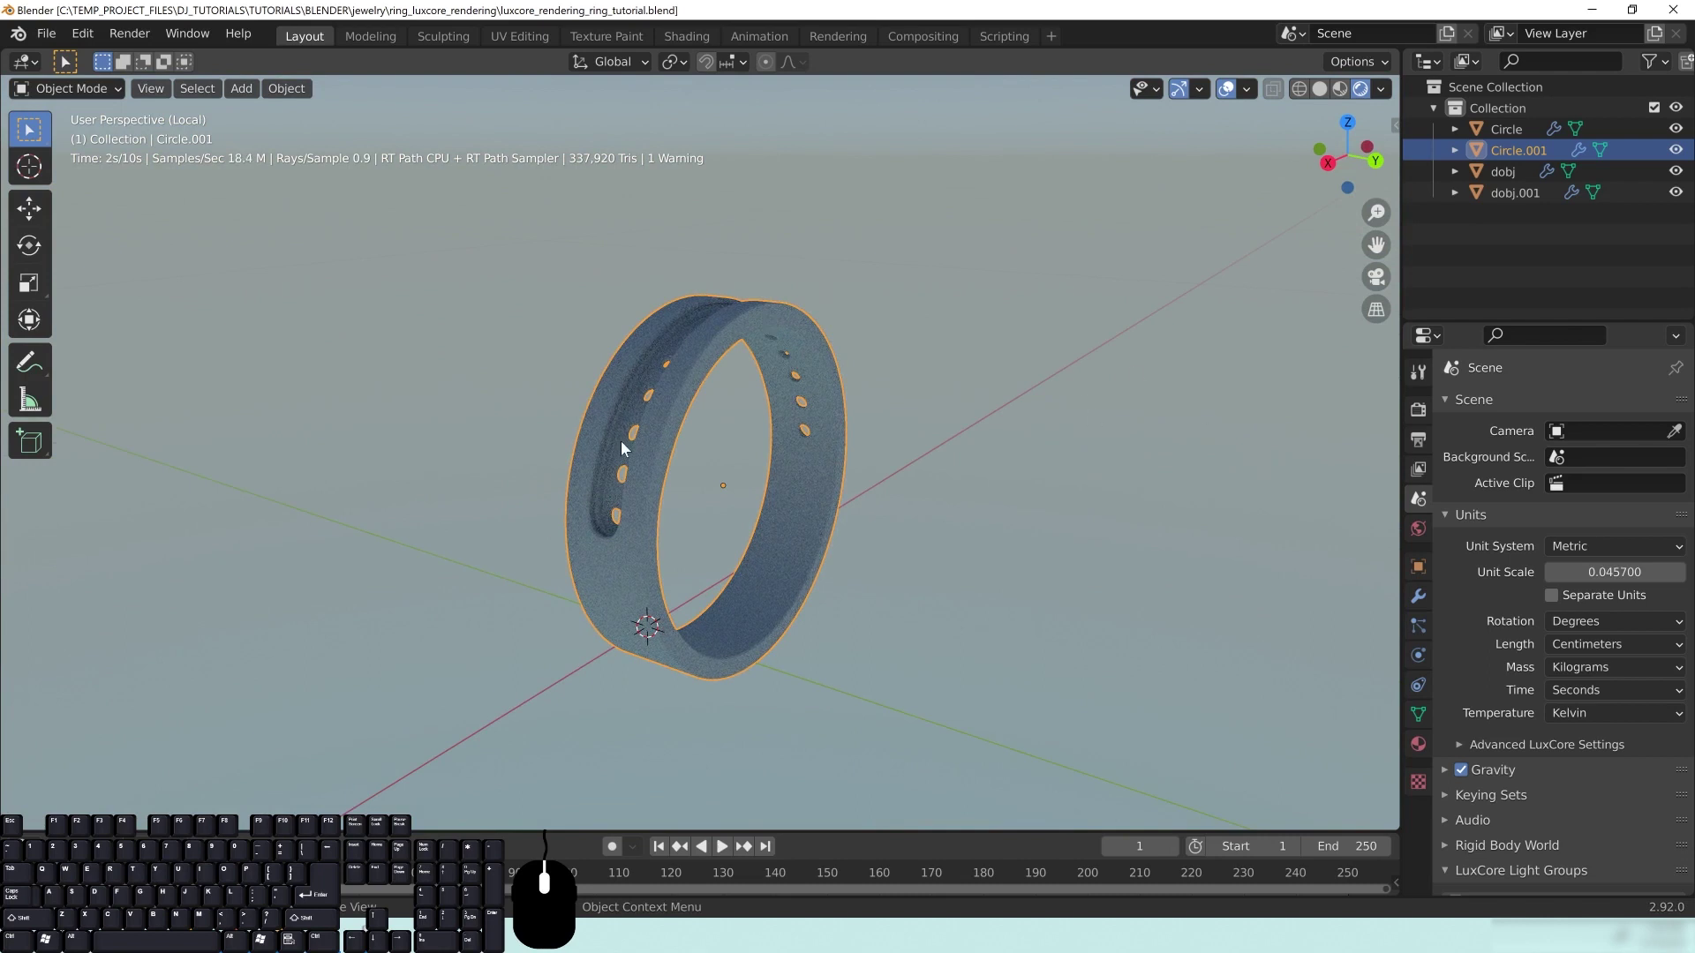
click(1418, 528)
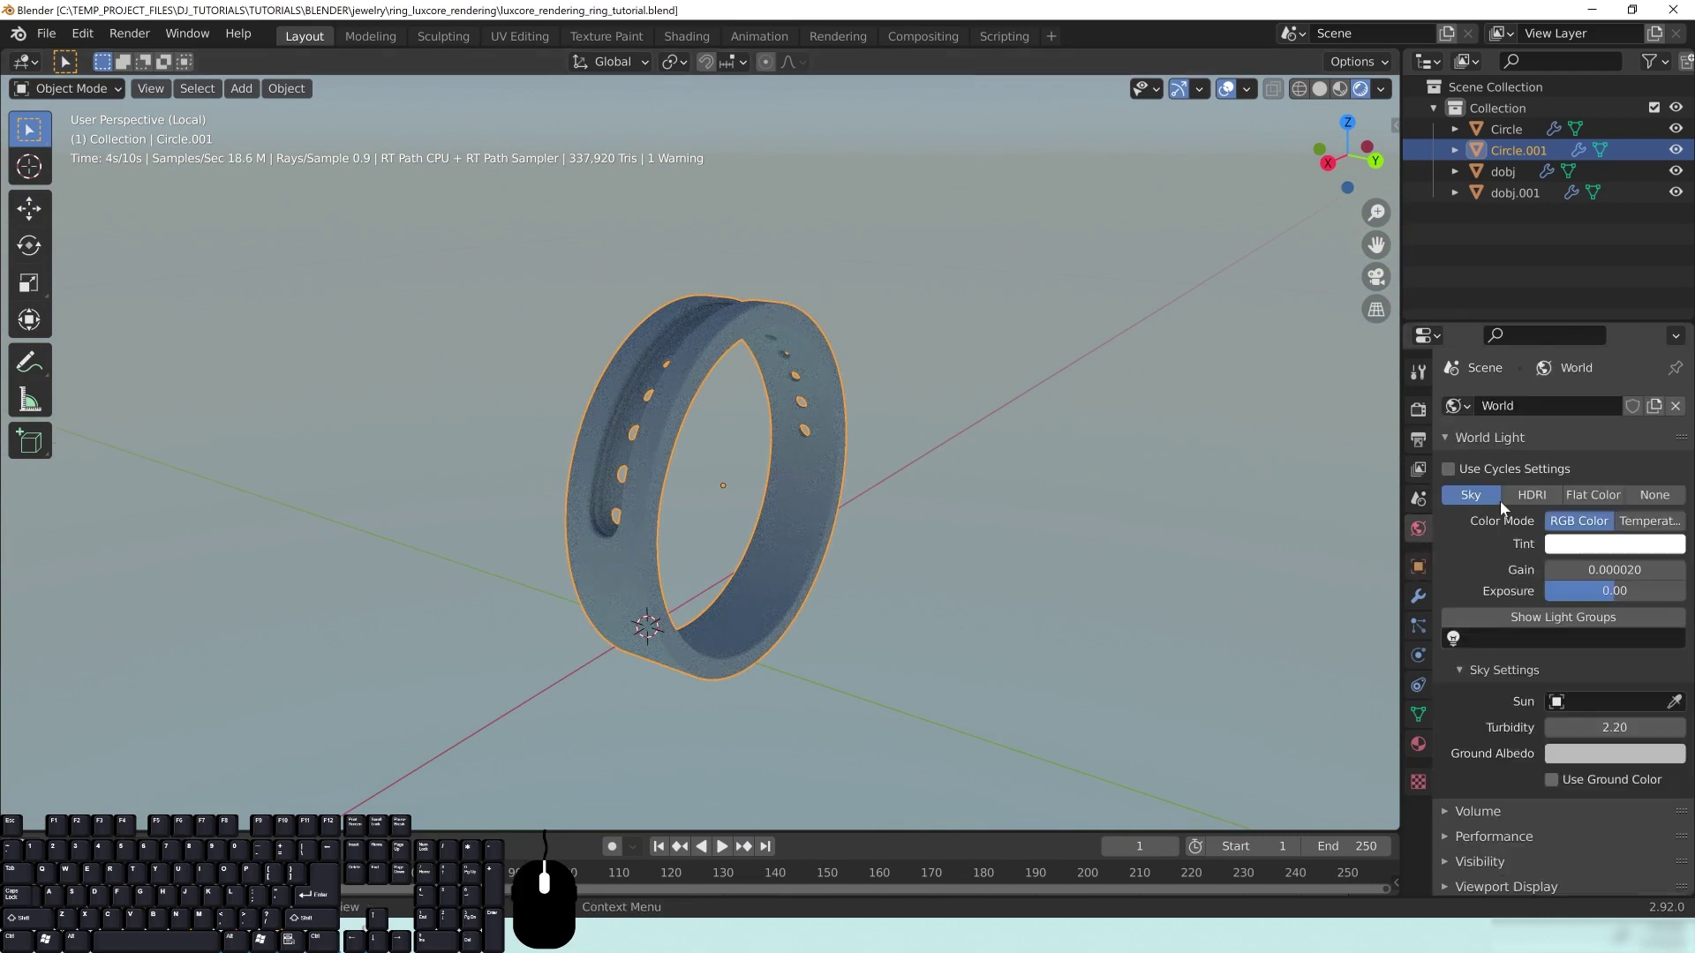
click(1522, 498)
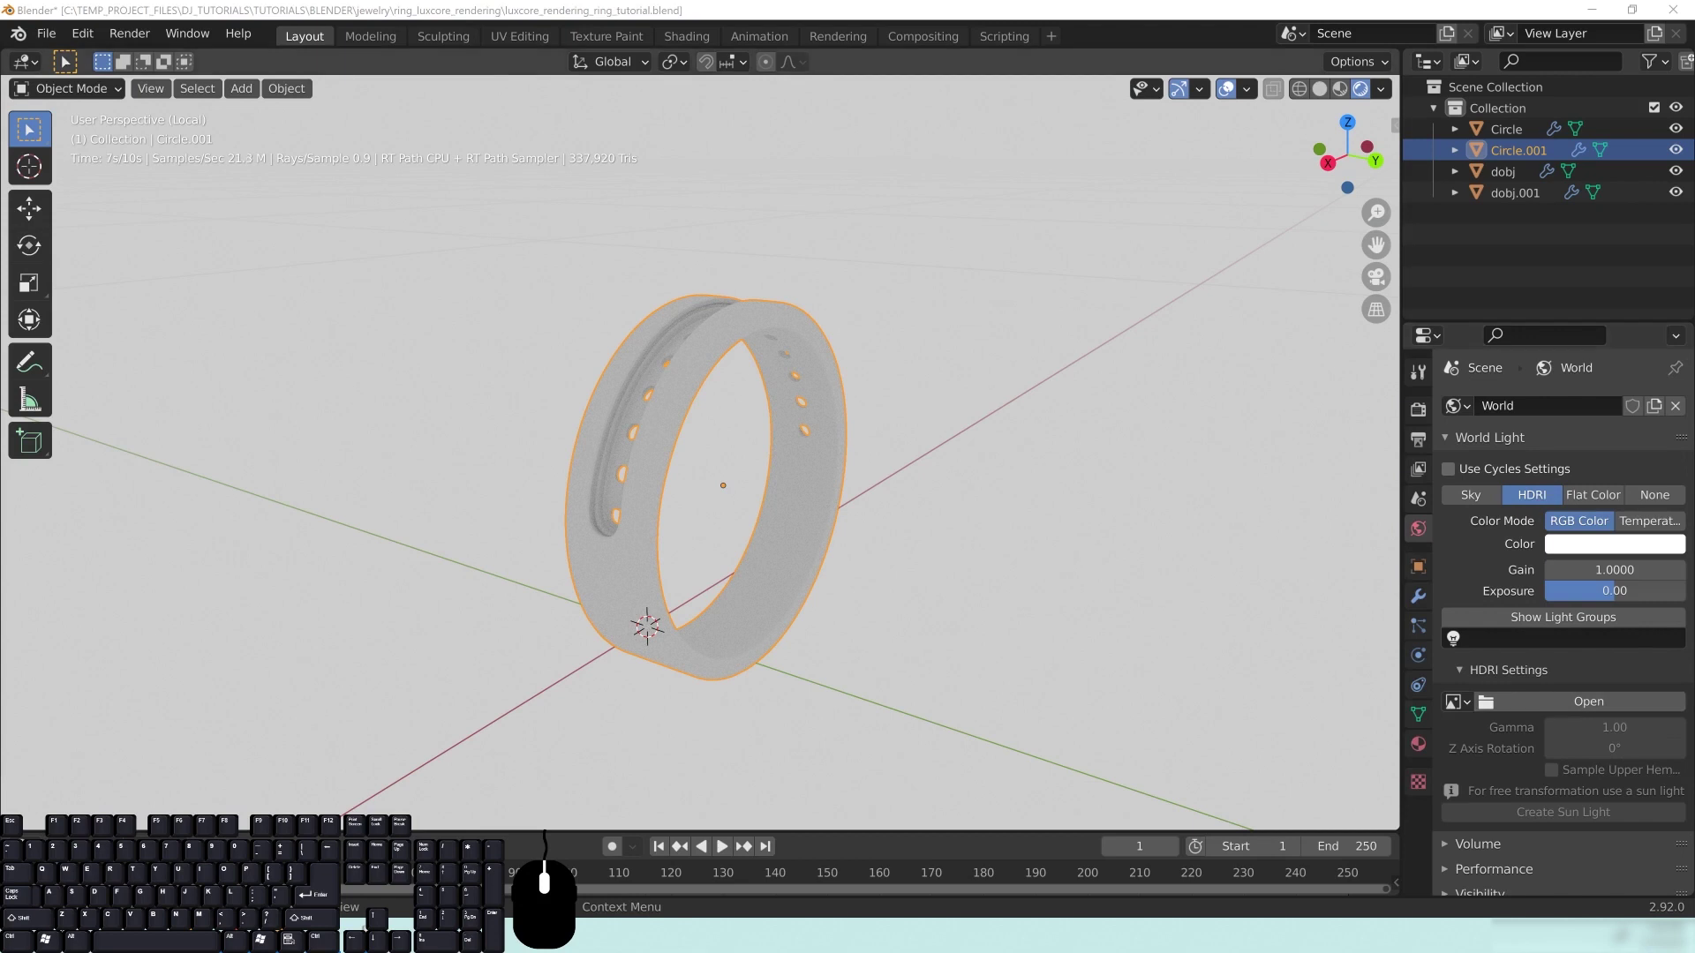
drag(0, 69, 587, 107)
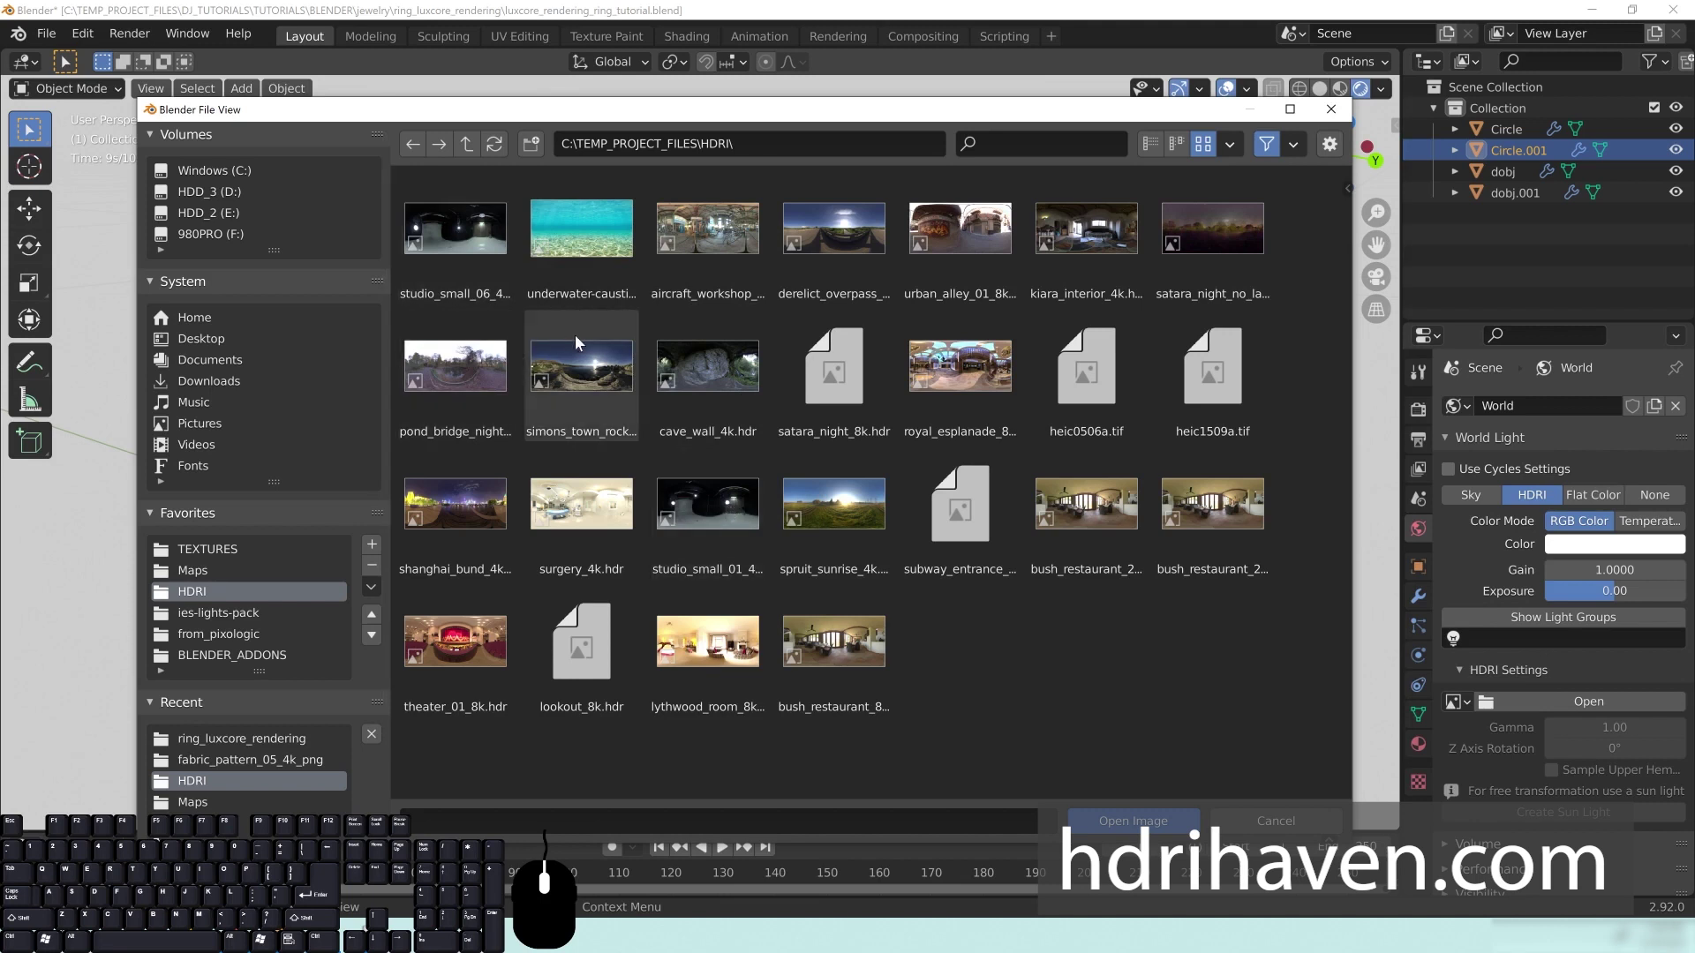
click(484, 219)
click(717, 487)
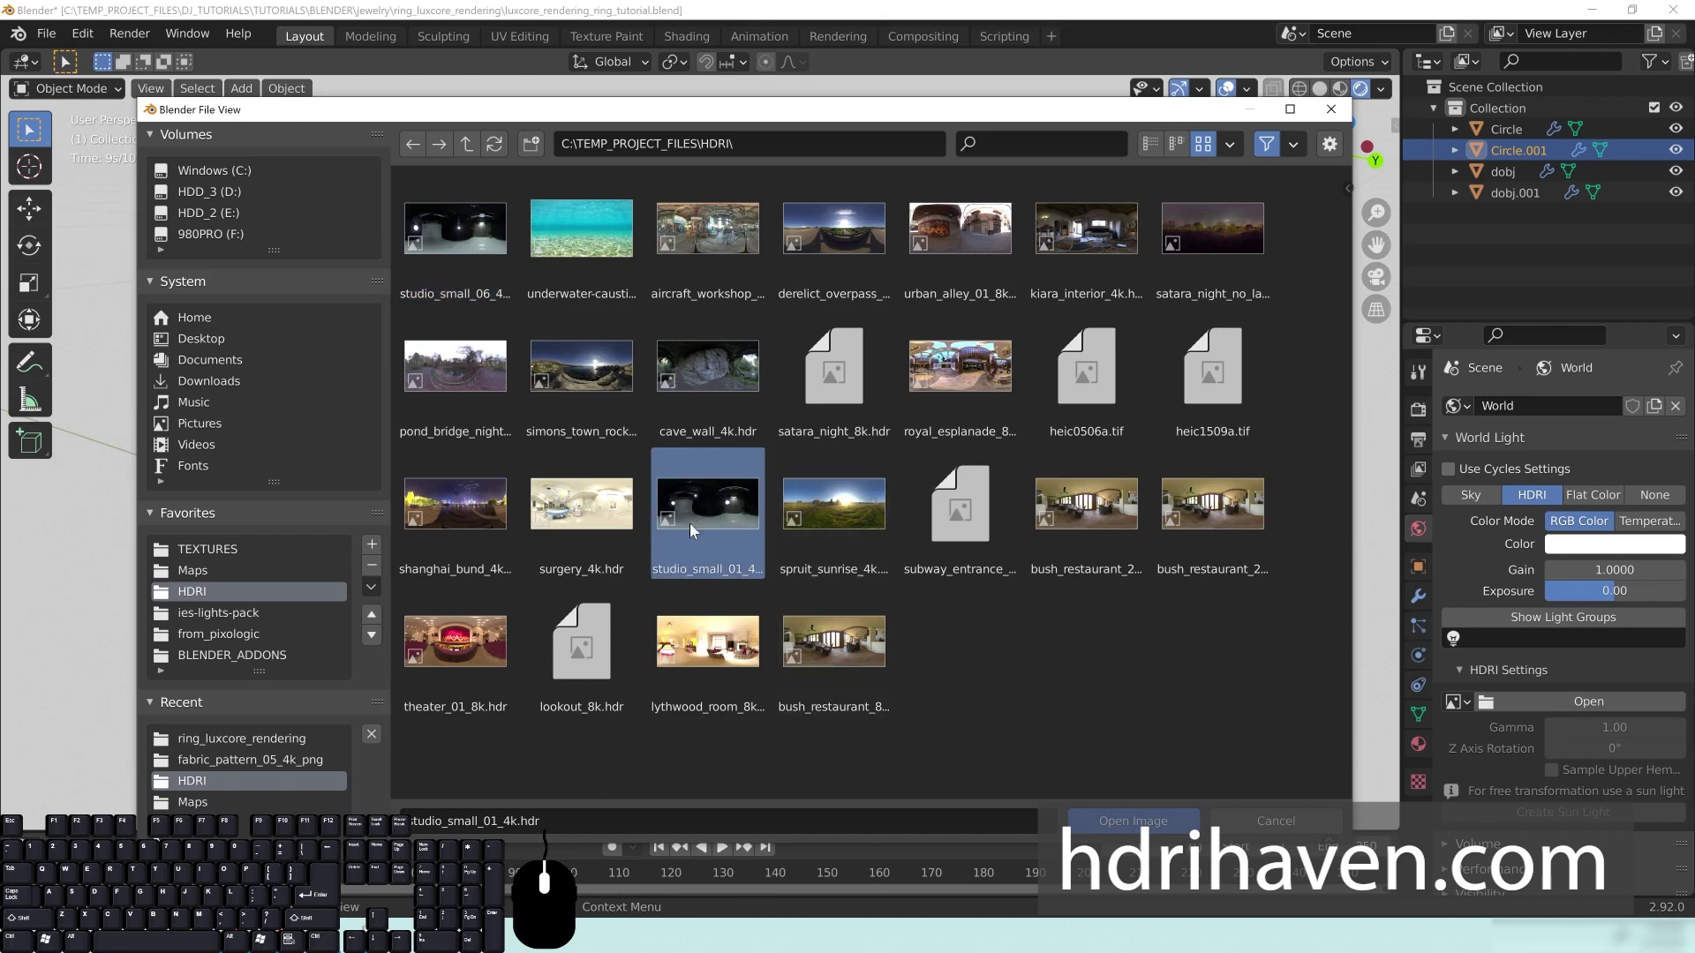
click(1124, 823)
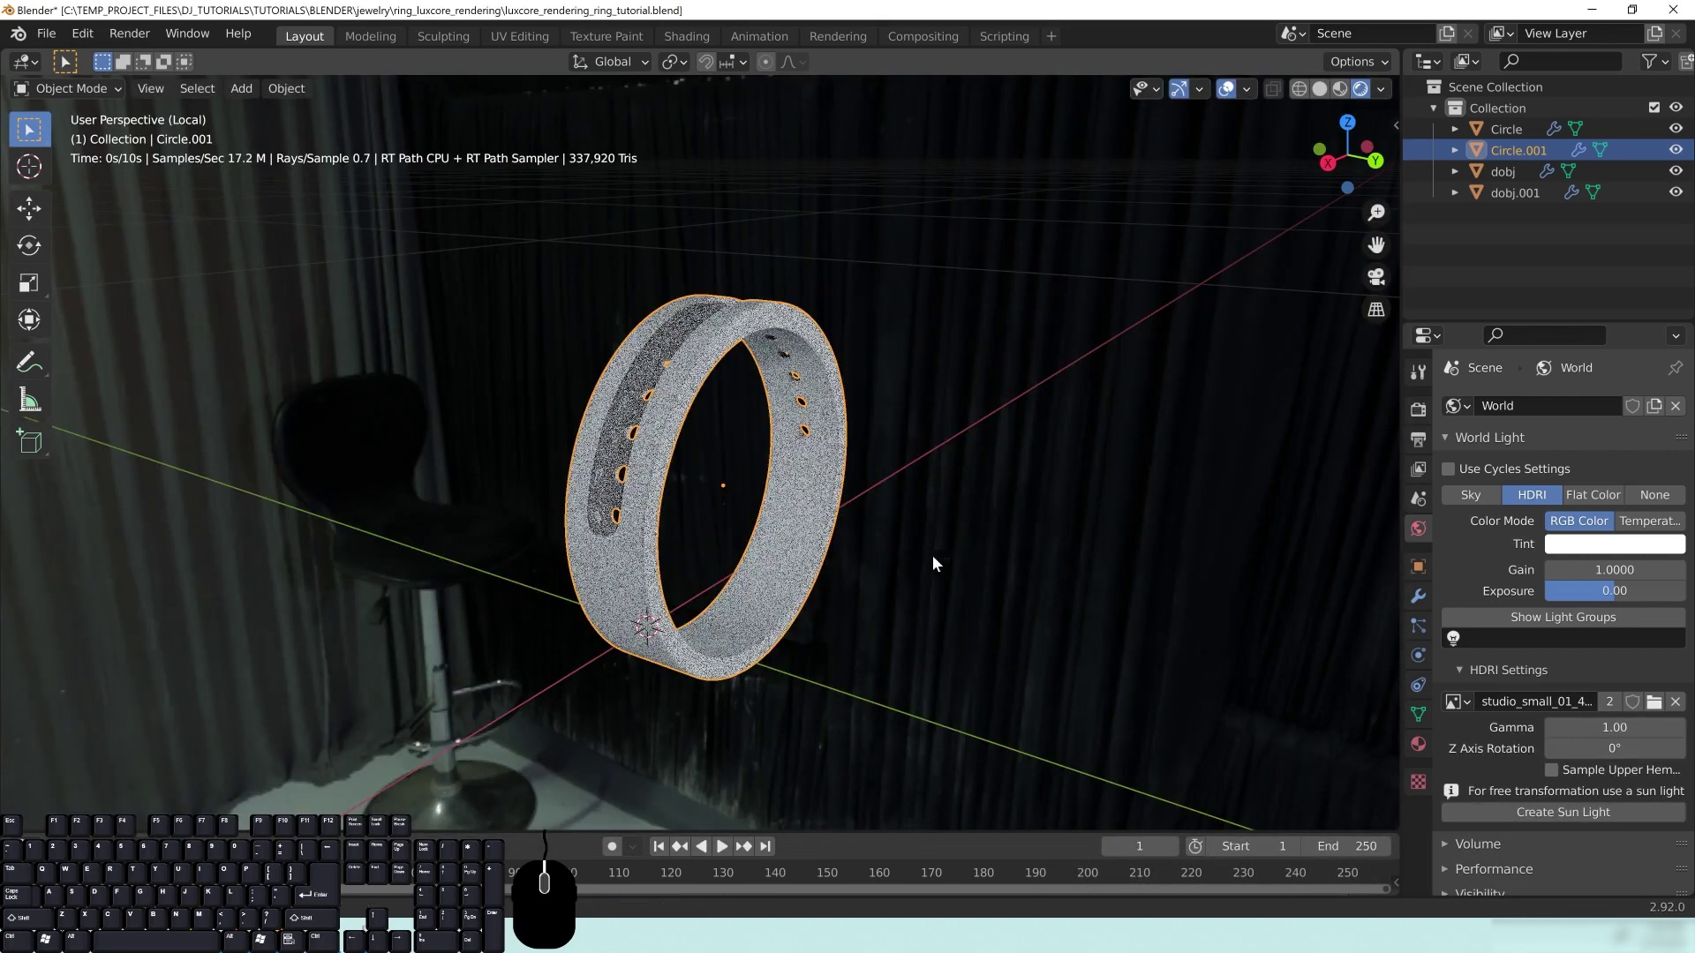
Step: Inspect the ring band under the studio HDRI lighting from several angles
middle_drag(932, 554, 867, 560)
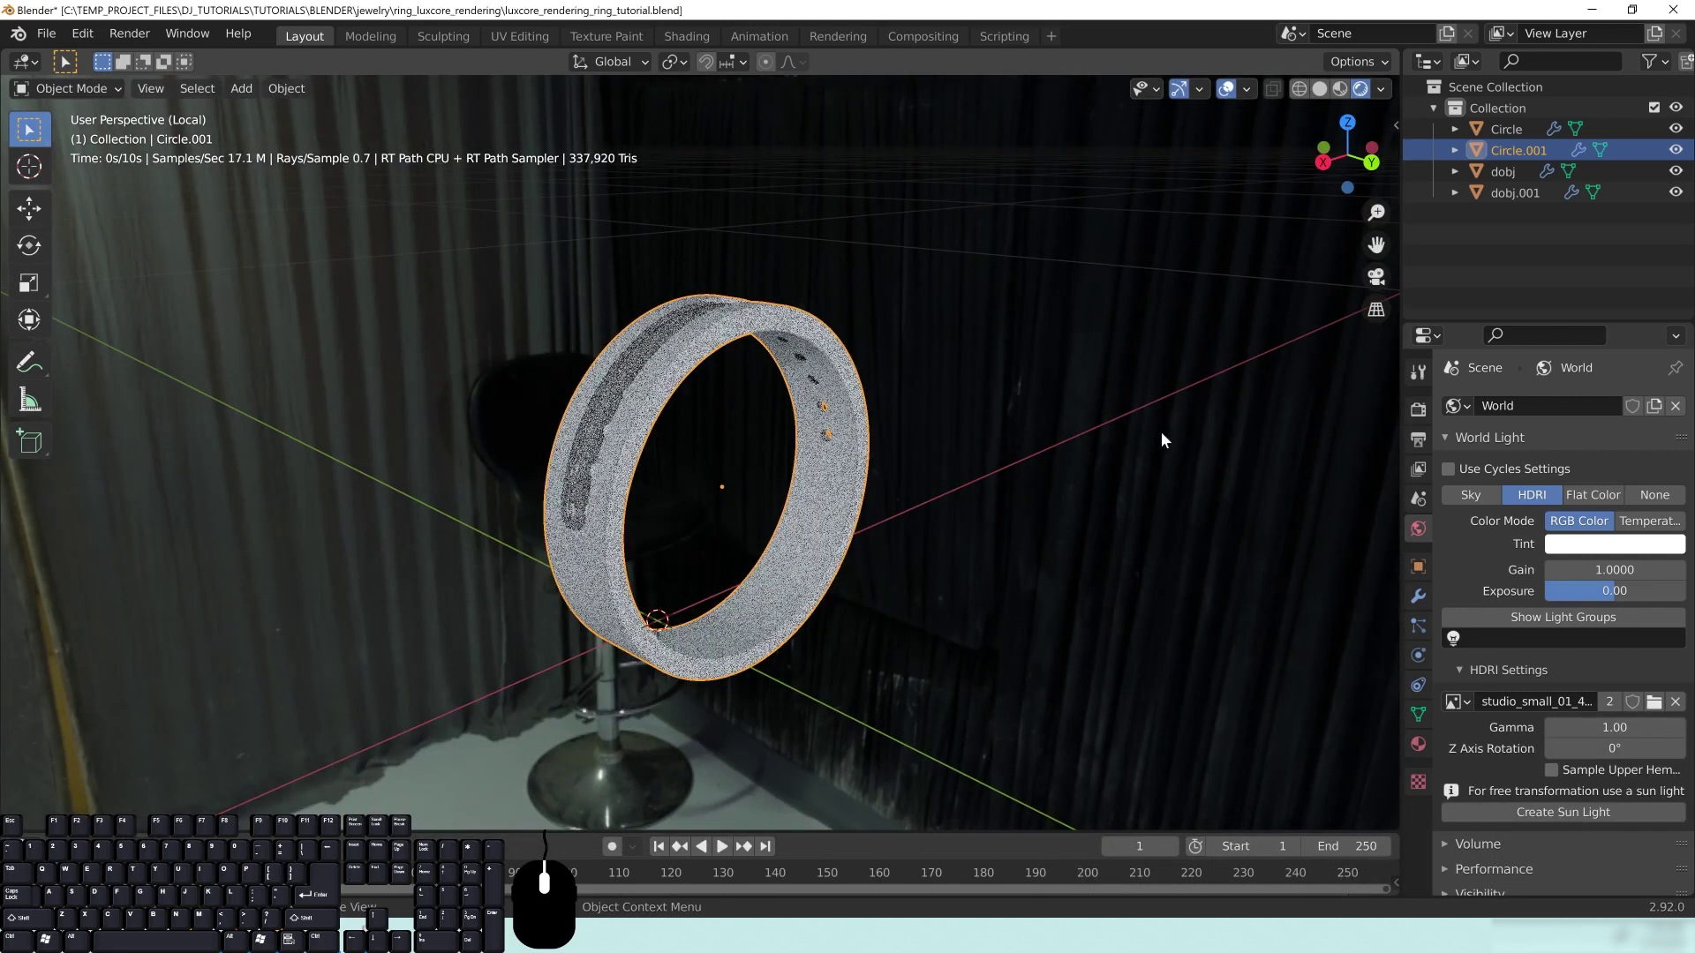
middle_drag(565, 380, 569, 337)
middle_drag(694, 411, 703, 446)
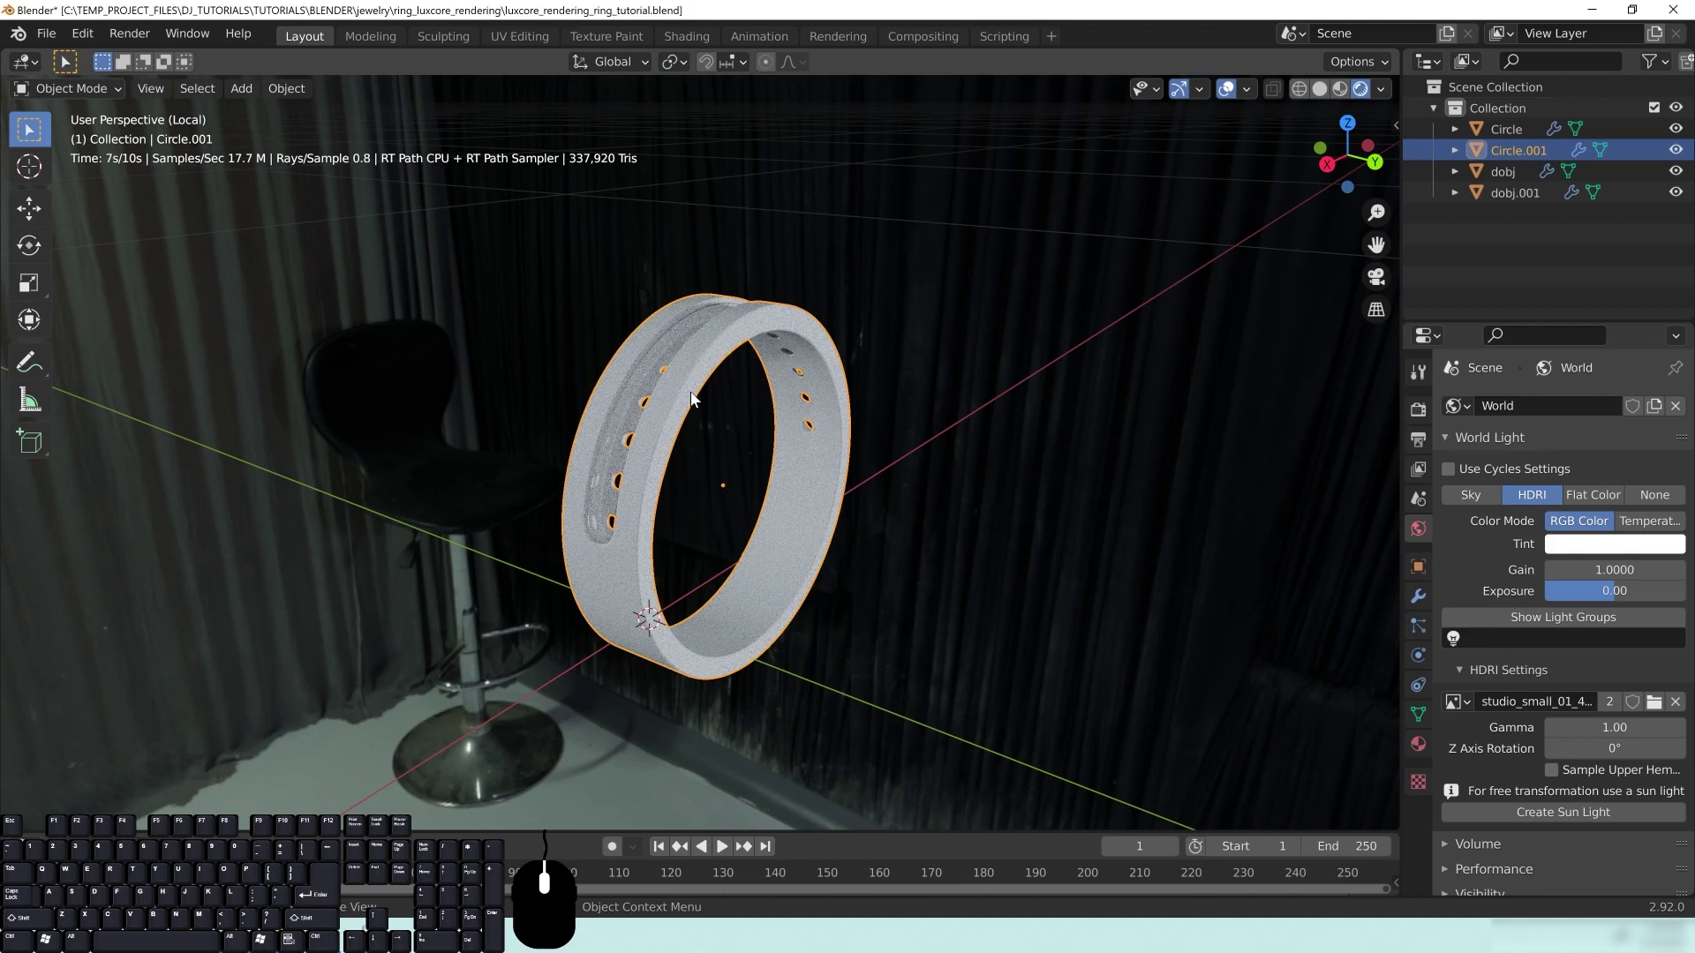
middle_drag(856, 399, 904, 355)
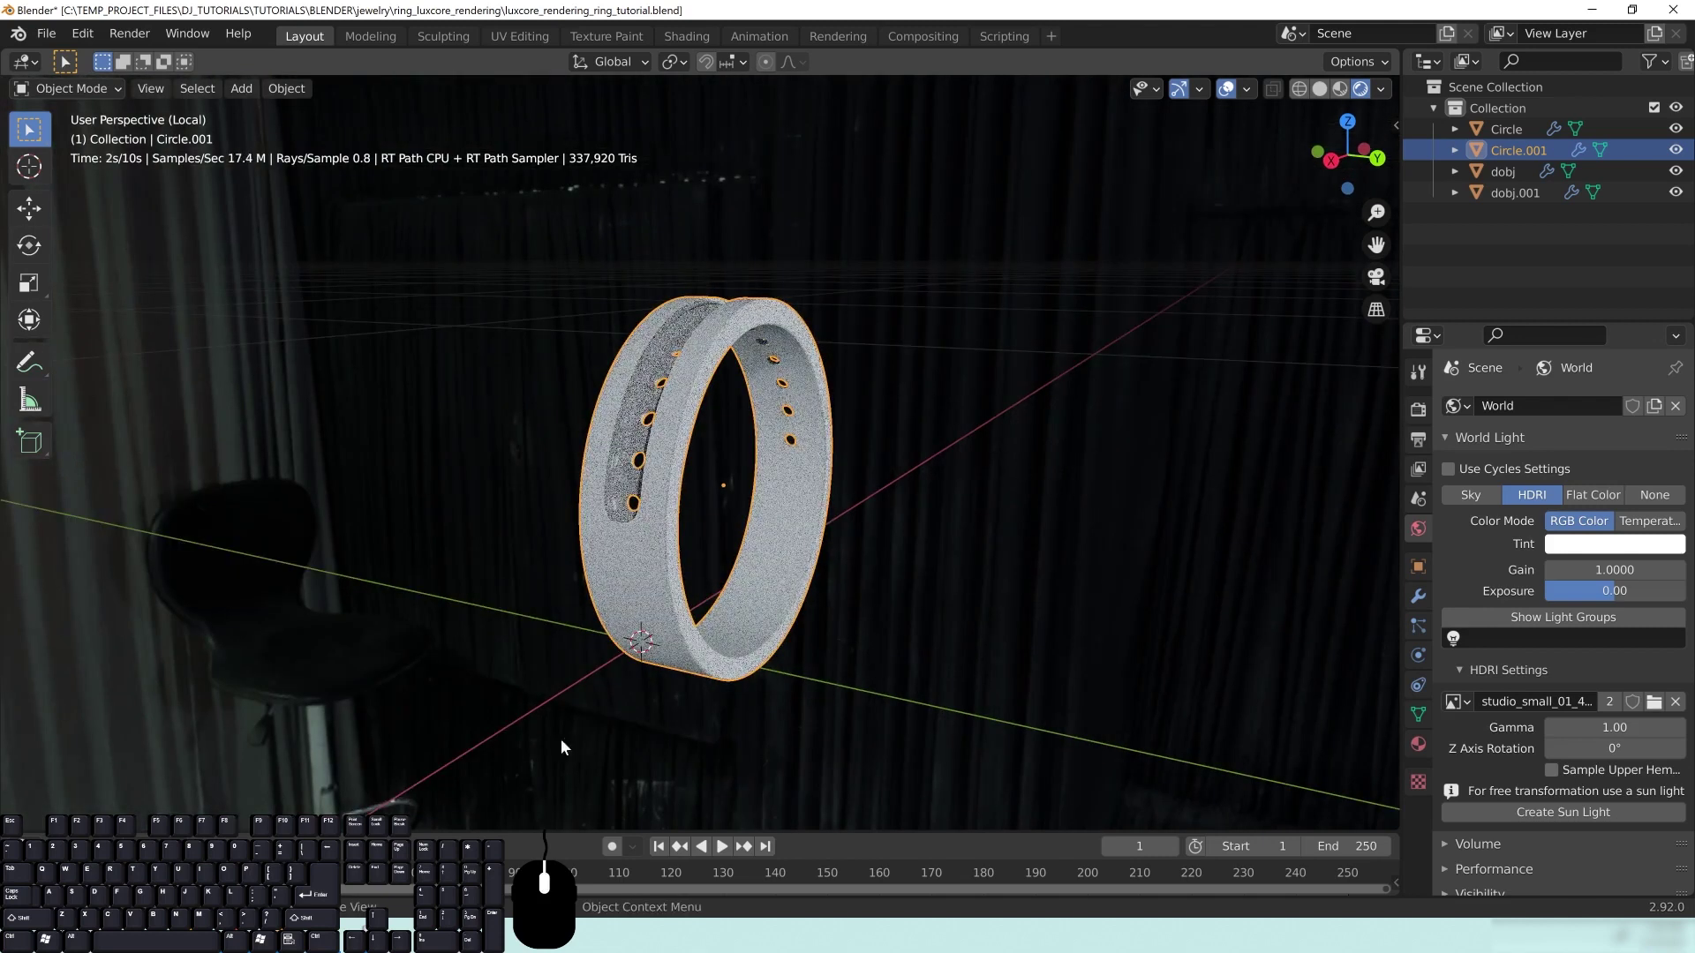
middle_drag(986, 411, 945, 405)
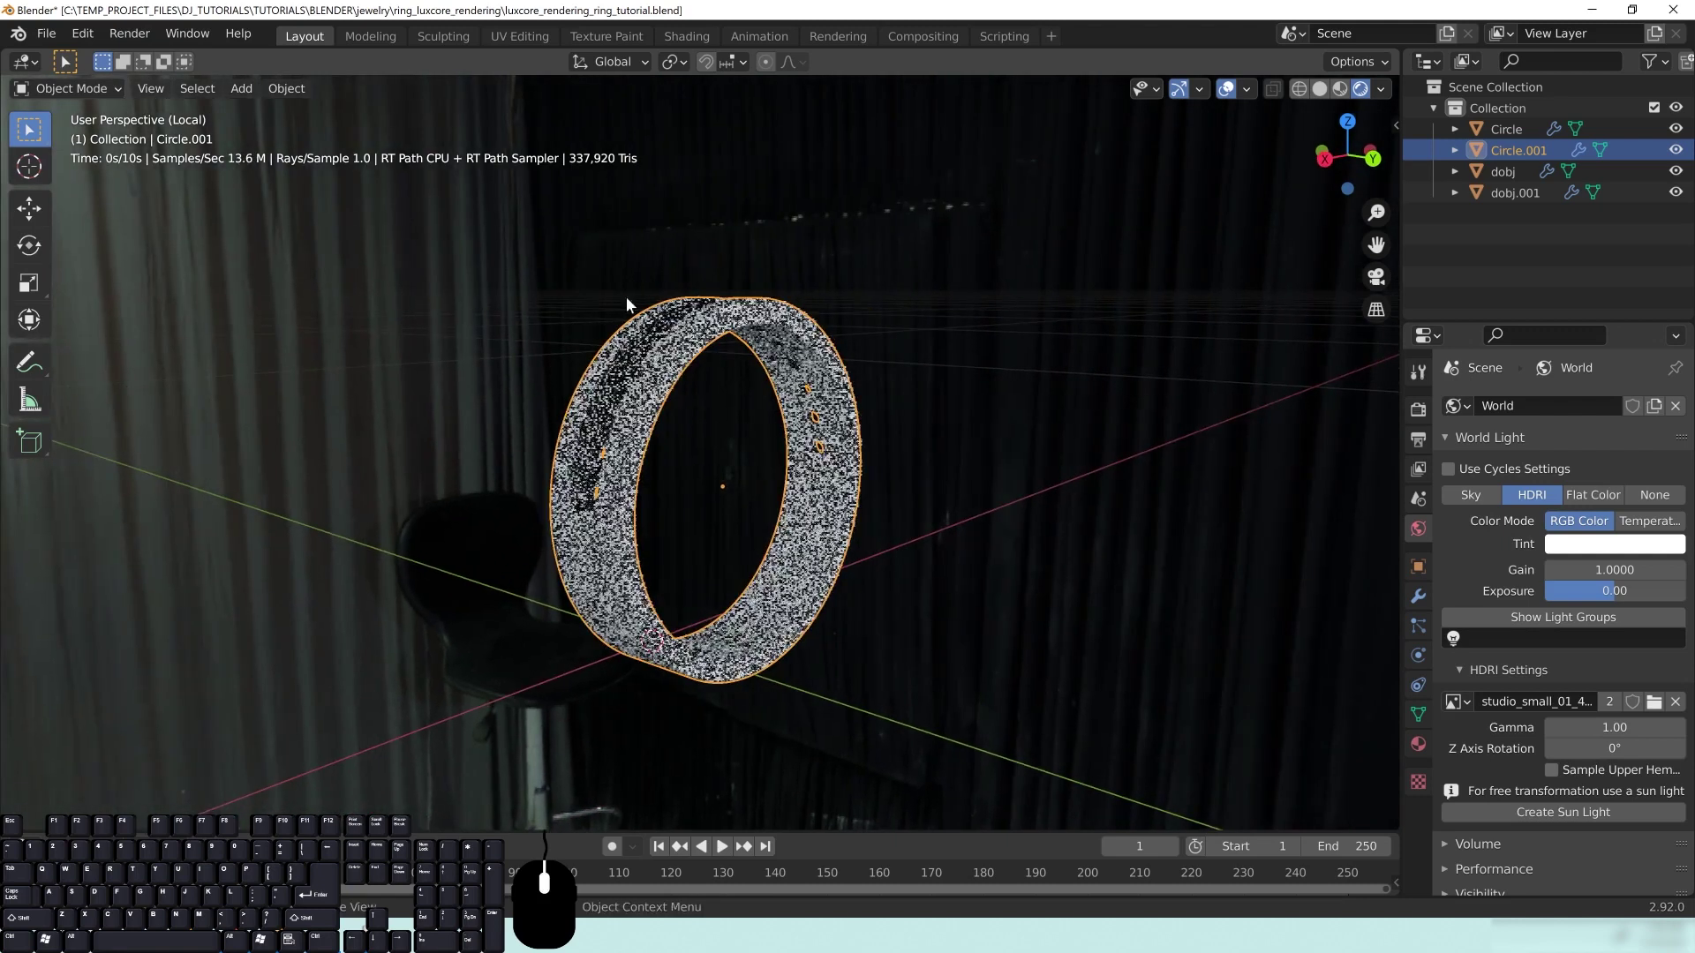
middle_drag(796, 477, 814, 475)
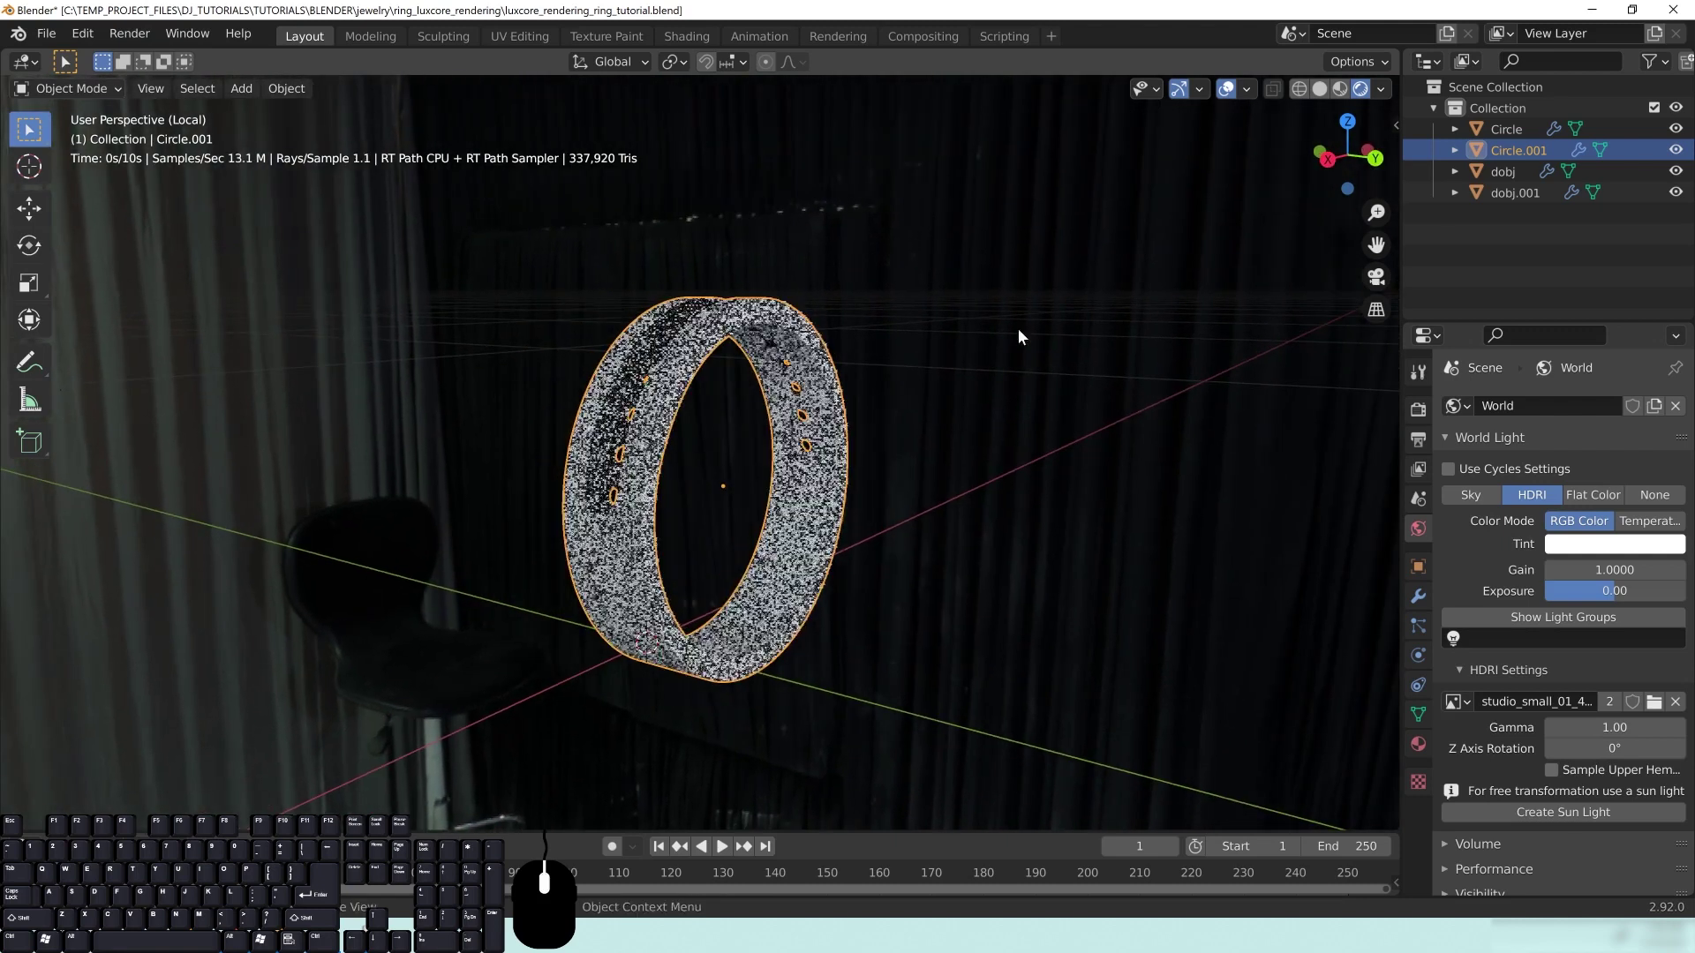
Step: Return the viewport to solid shading and split off a second area showing LuxCore Material Nodes
drag(1391, 49, 837, 86)
key(z)
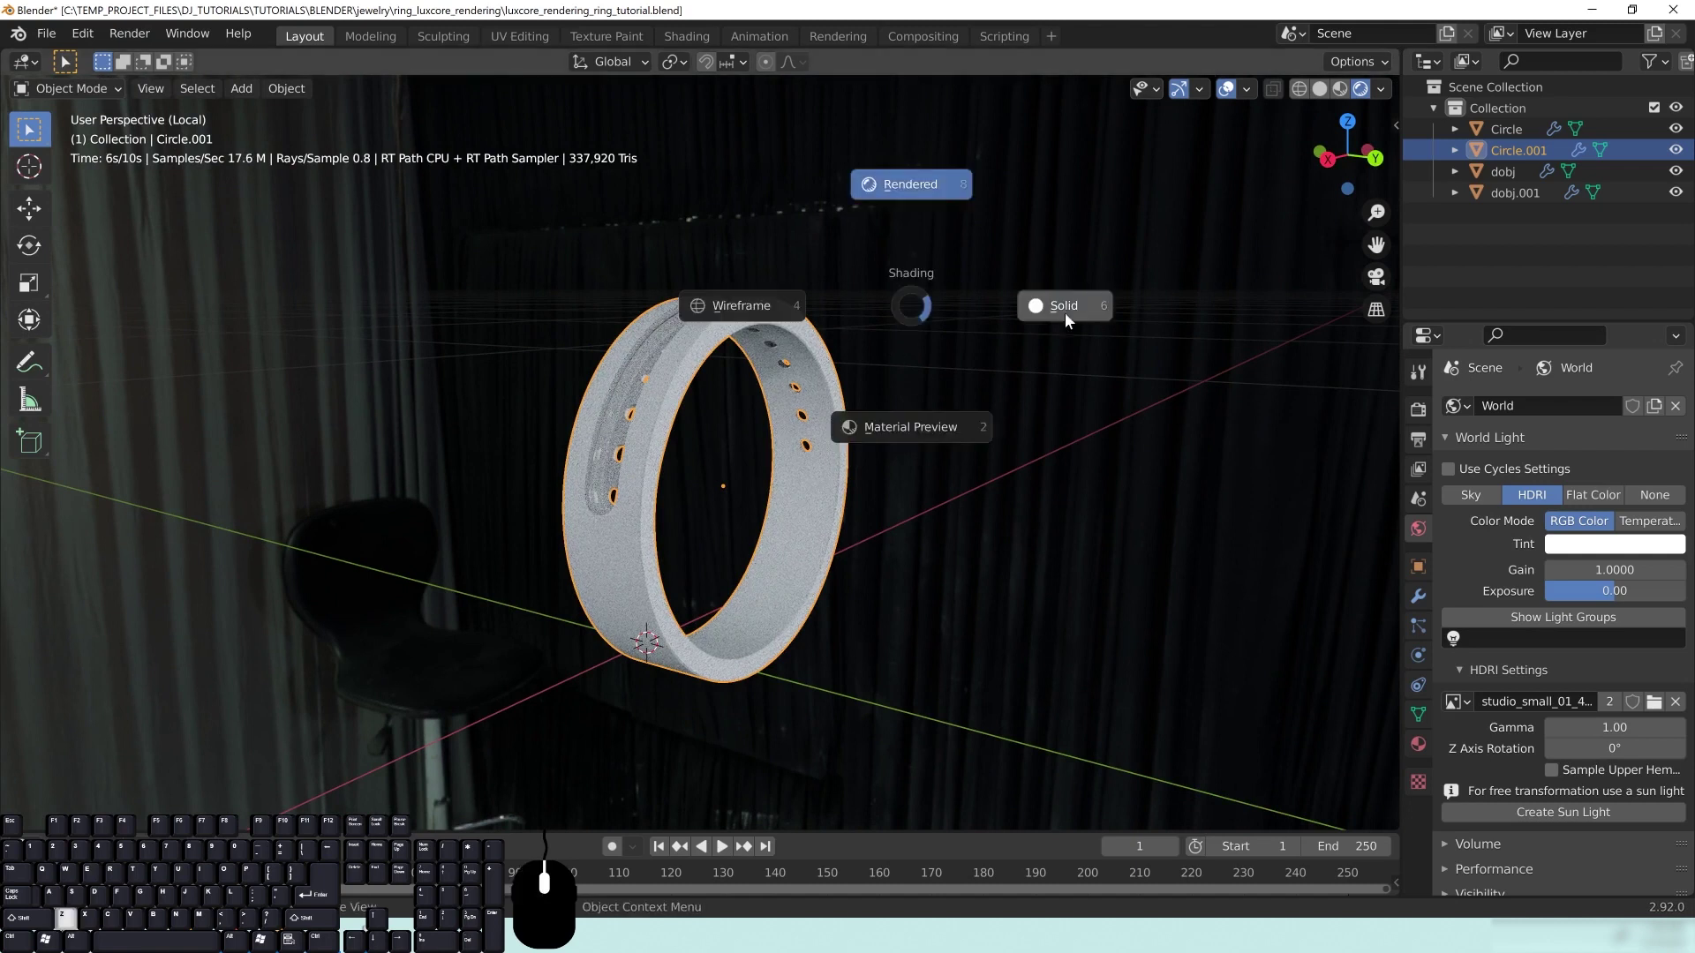
click(1066, 315)
drag(1398, 50, 695, 67)
click(715, 64)
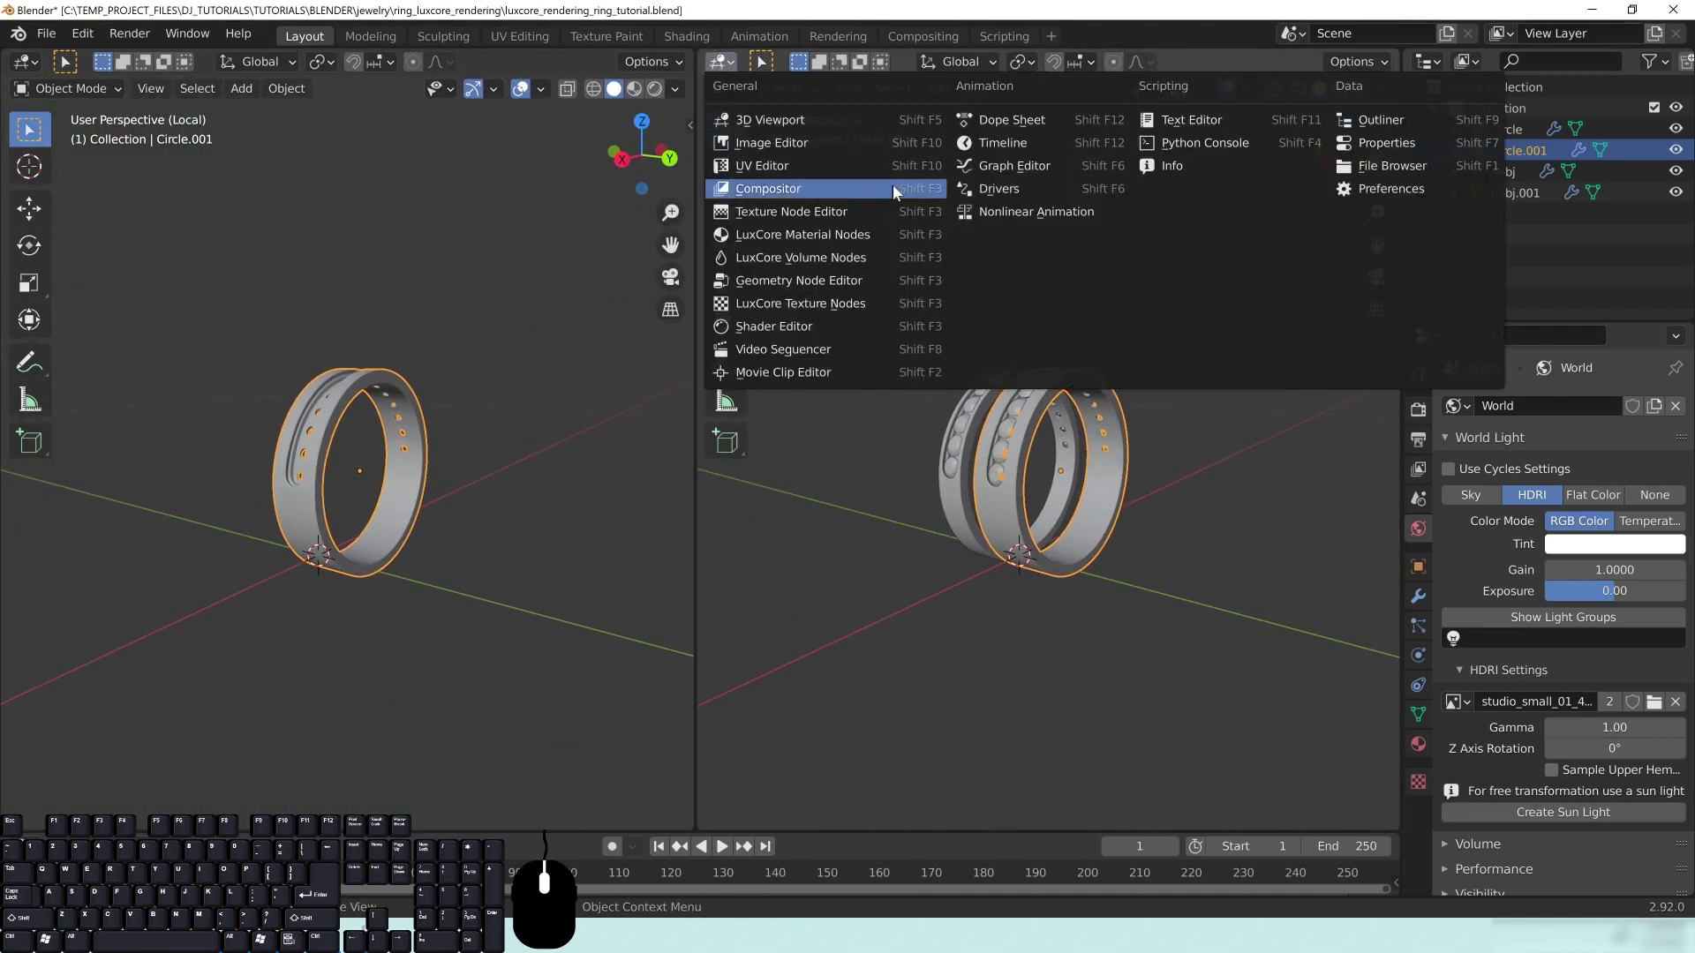
click(791, 236)
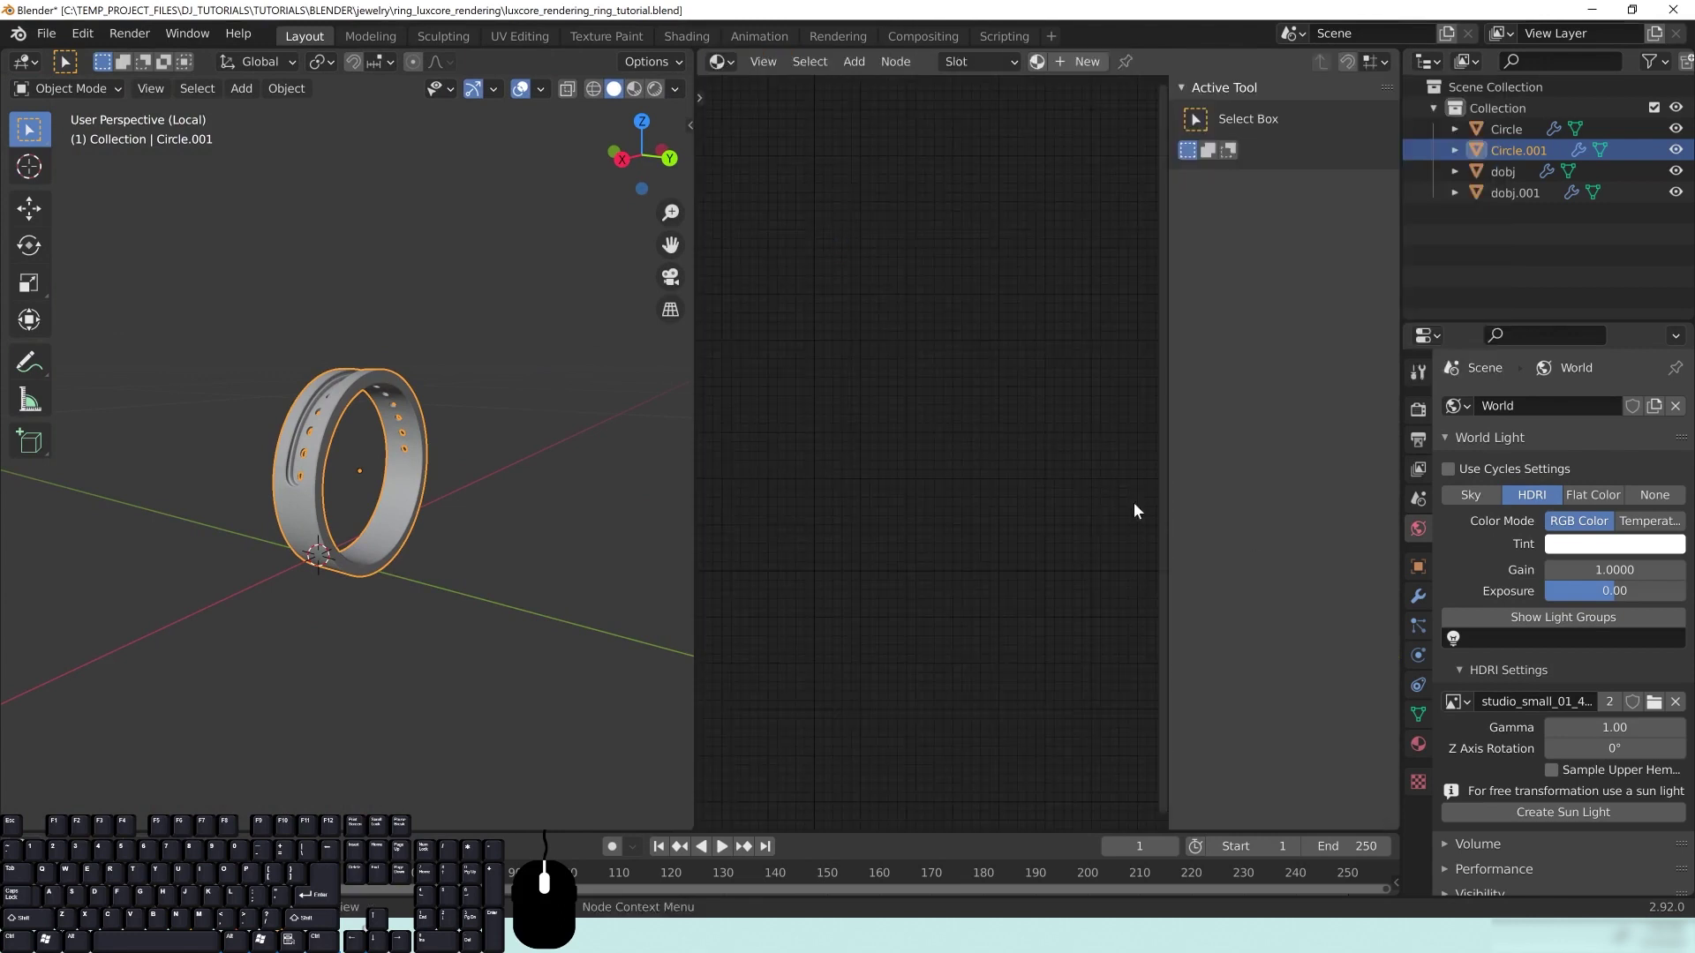
Step: Hide the node editor's sidebar, then widen the 3D viewport slightly and frame the band in it
drag(1163, 469, 1572, 471)
click(697, 433)
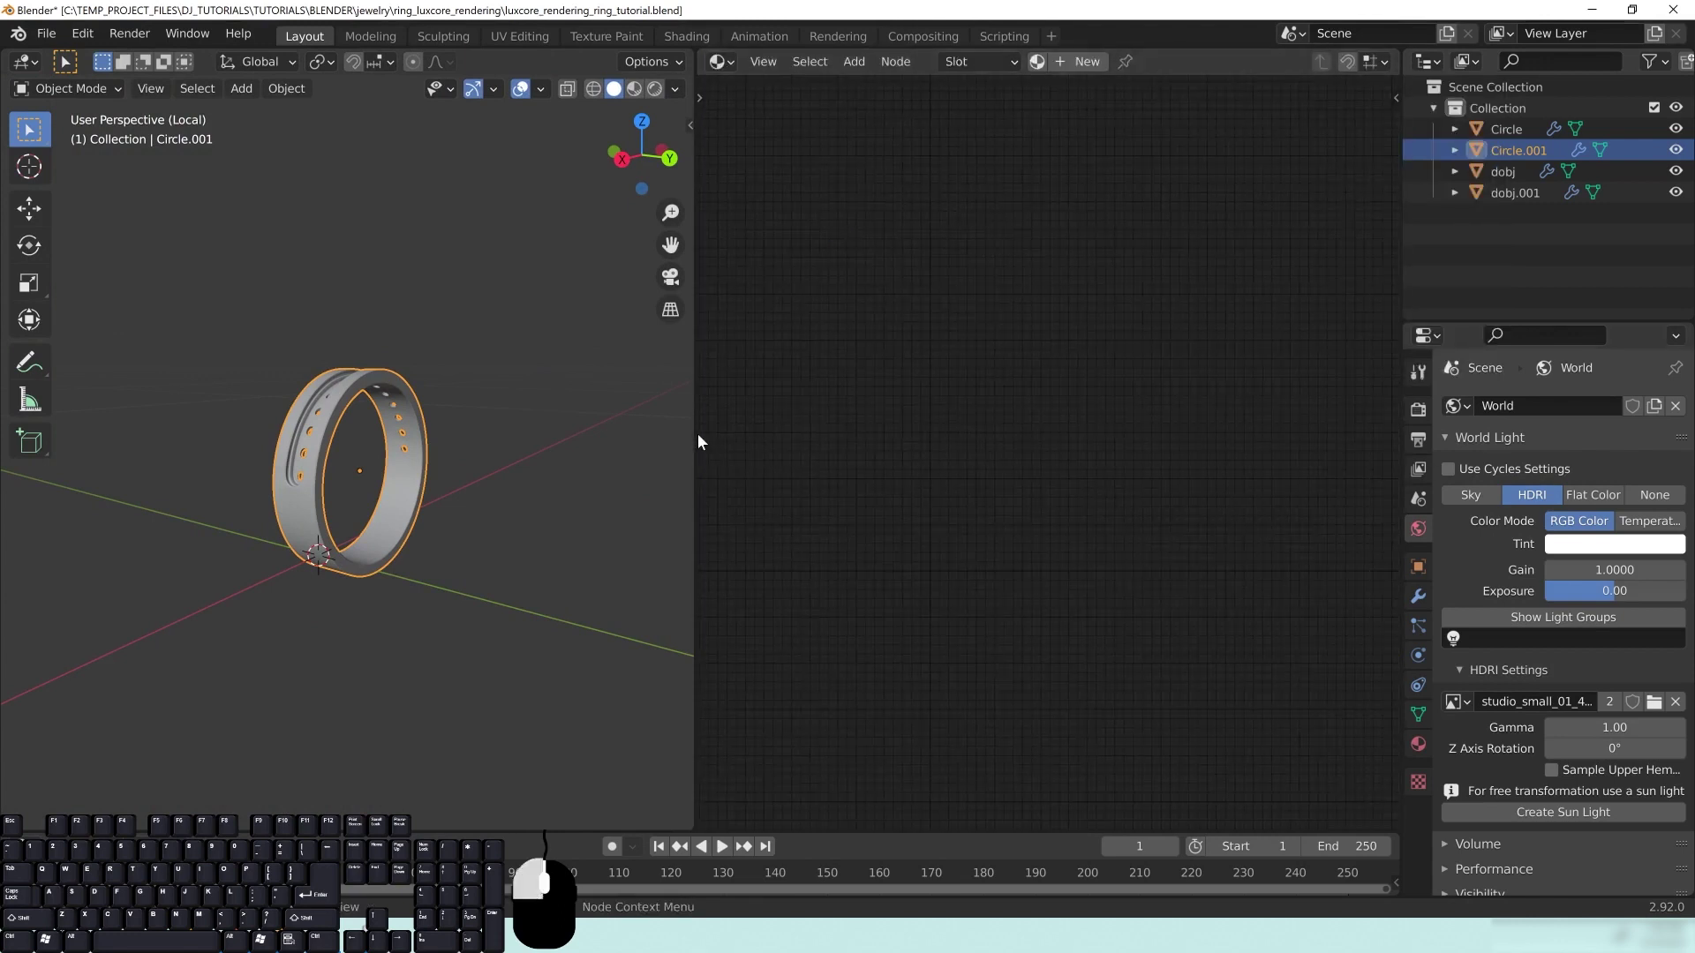
drag(694, 432, 758, 433)
scroll(489, 580, up, 5)
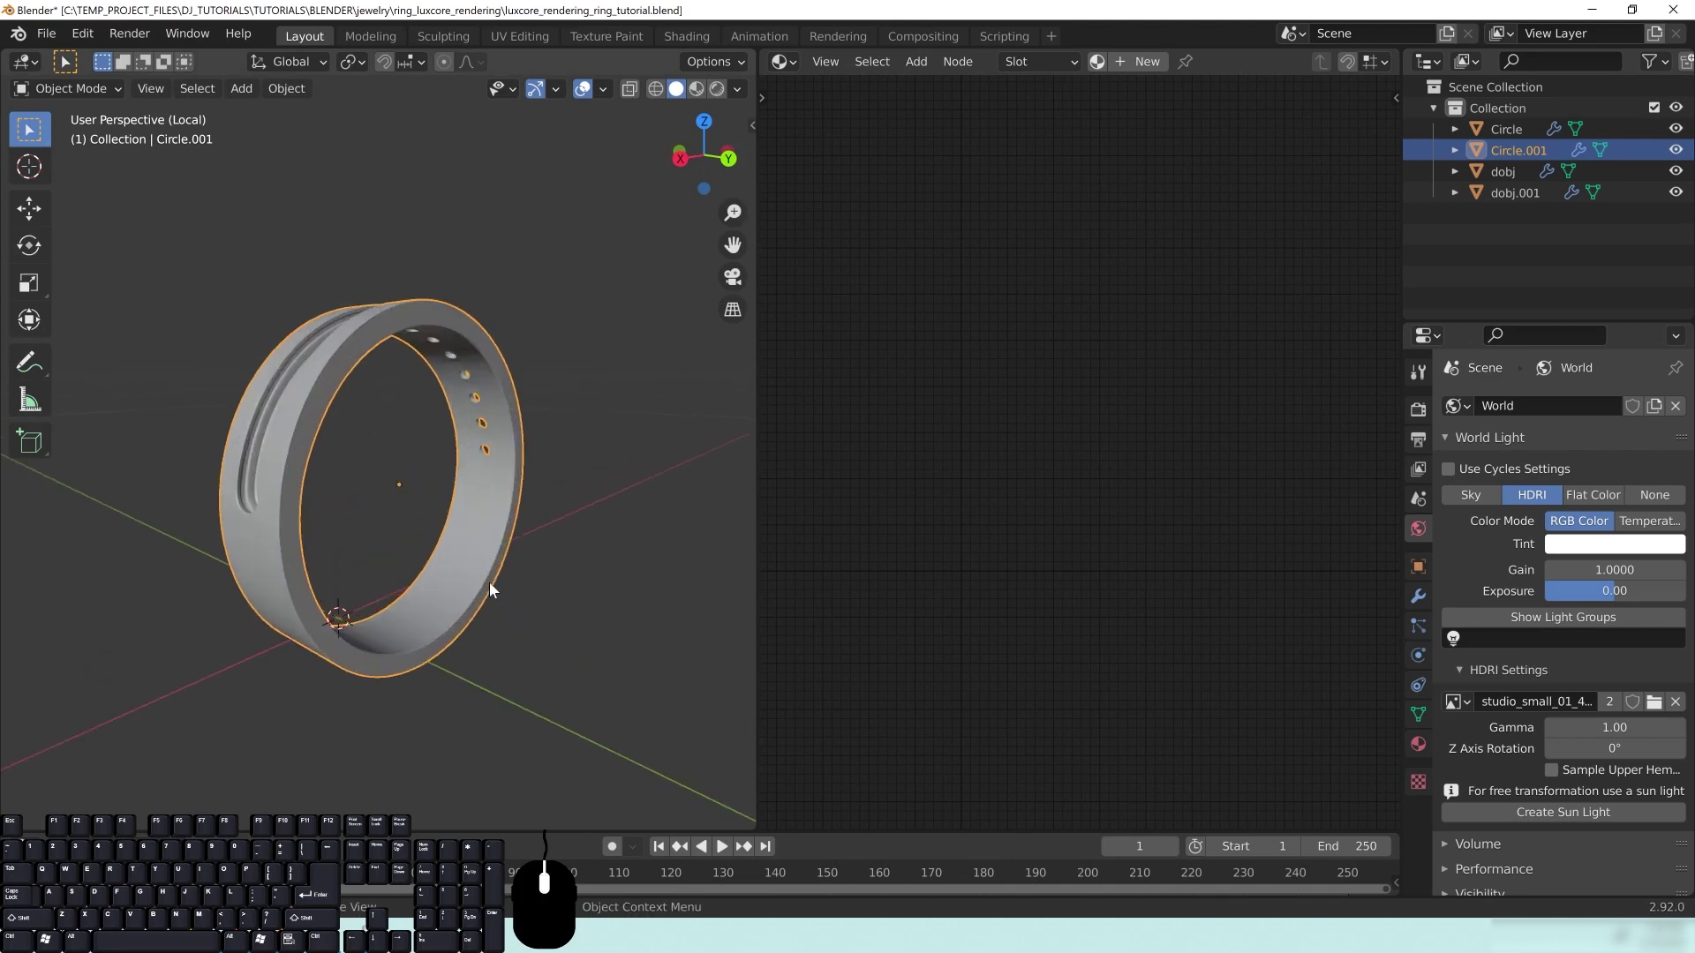
middle_drag(485, 544, 506, 540)
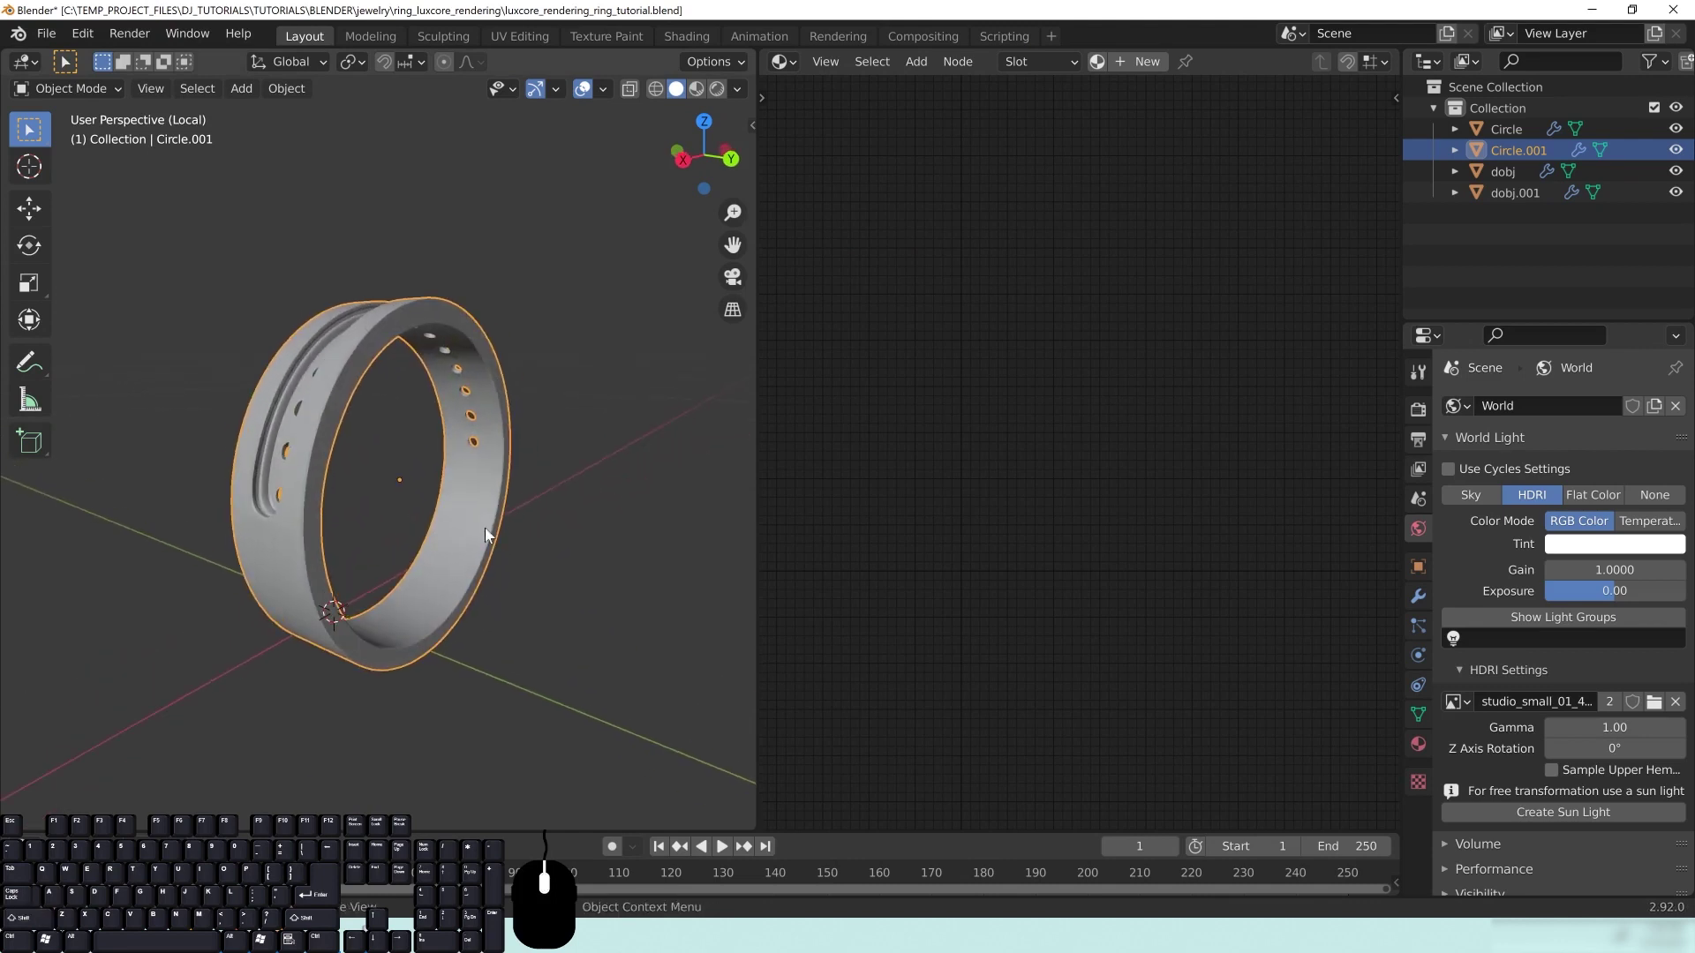
Step: Set the LuxCore Viewport Render device to GPU and save the file
click(1417, 409)
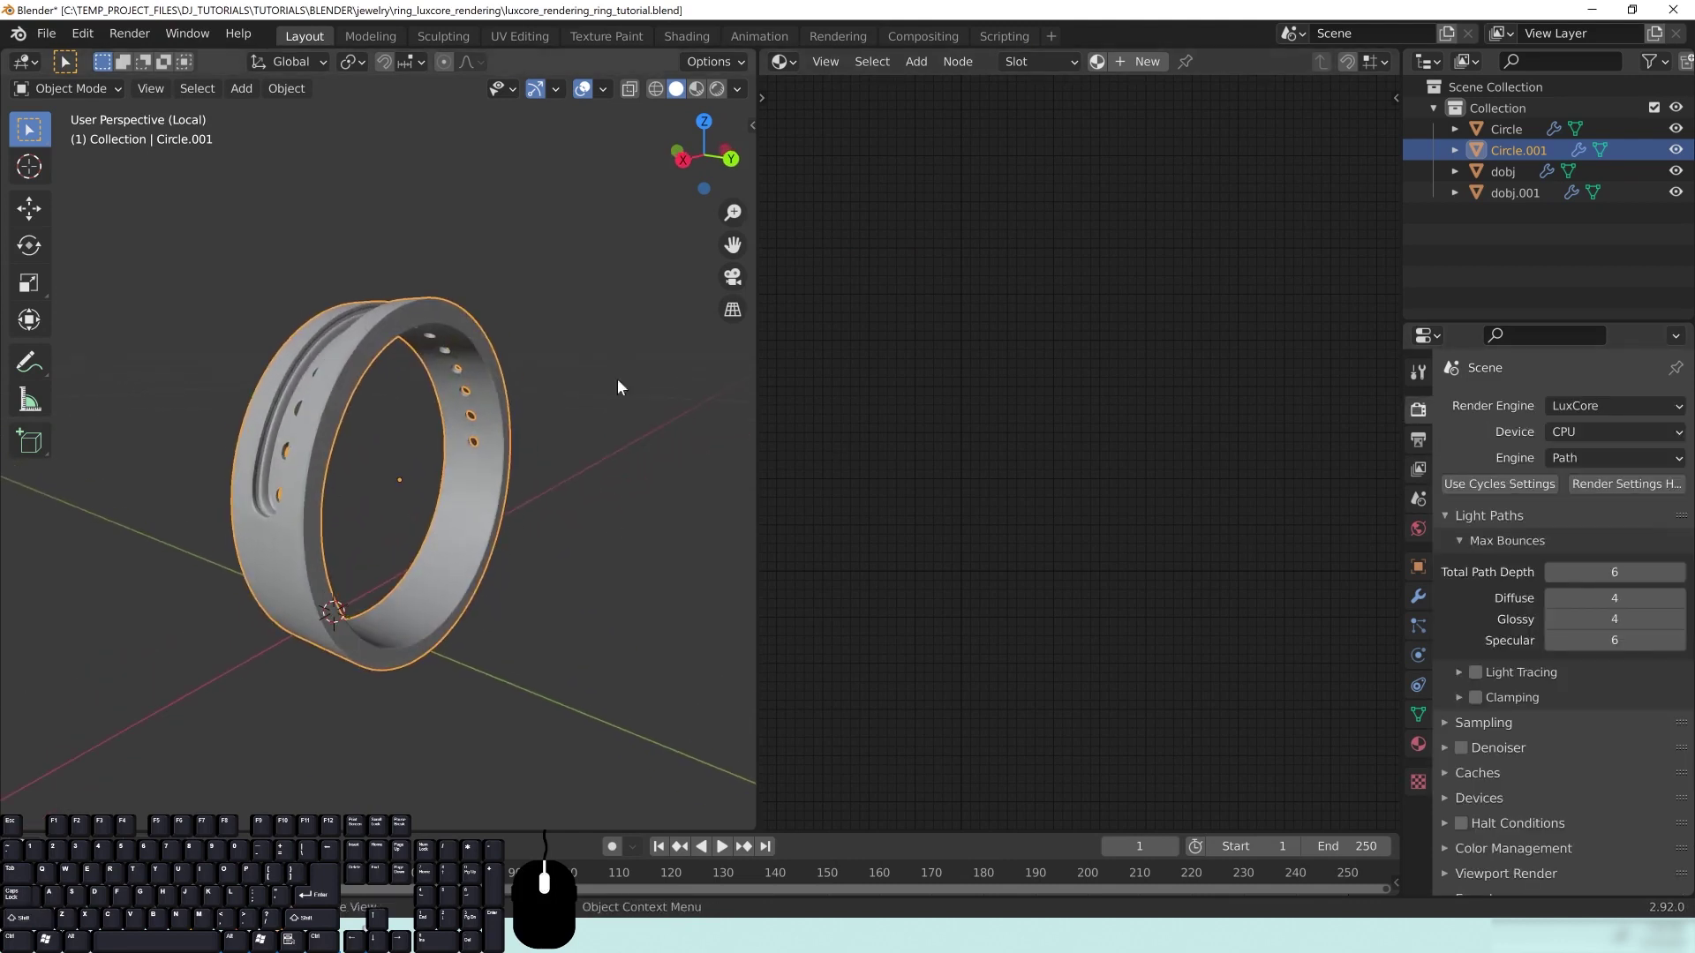
click(1497, 515)
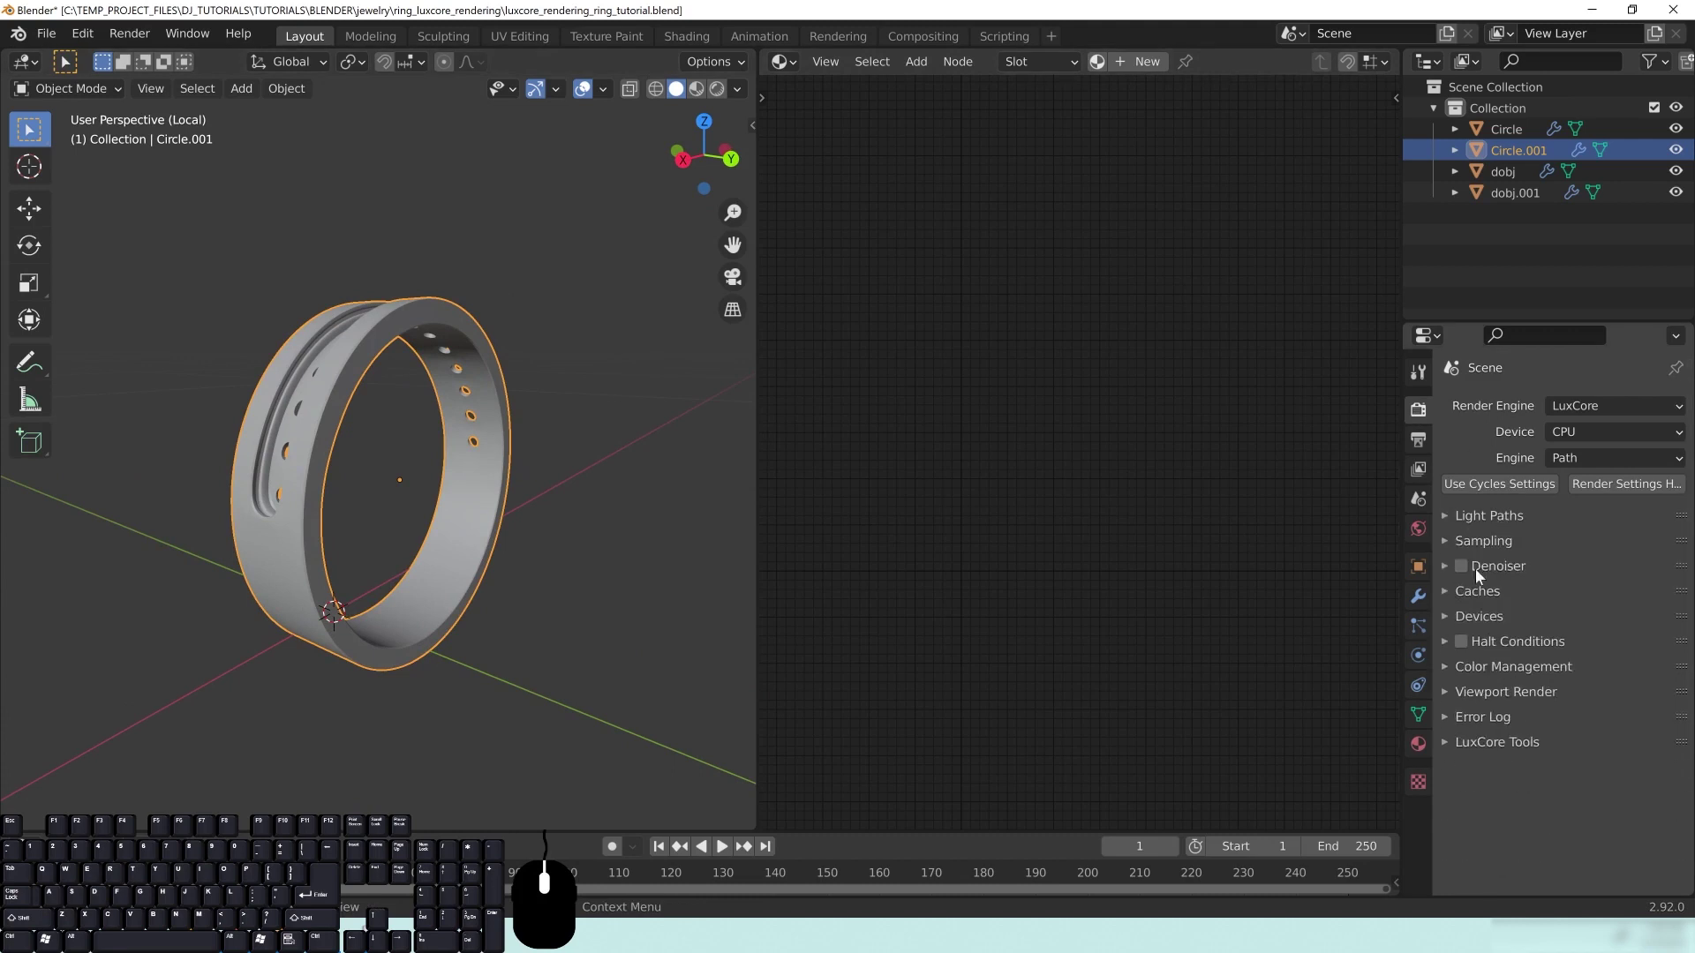
click(1483, 691)
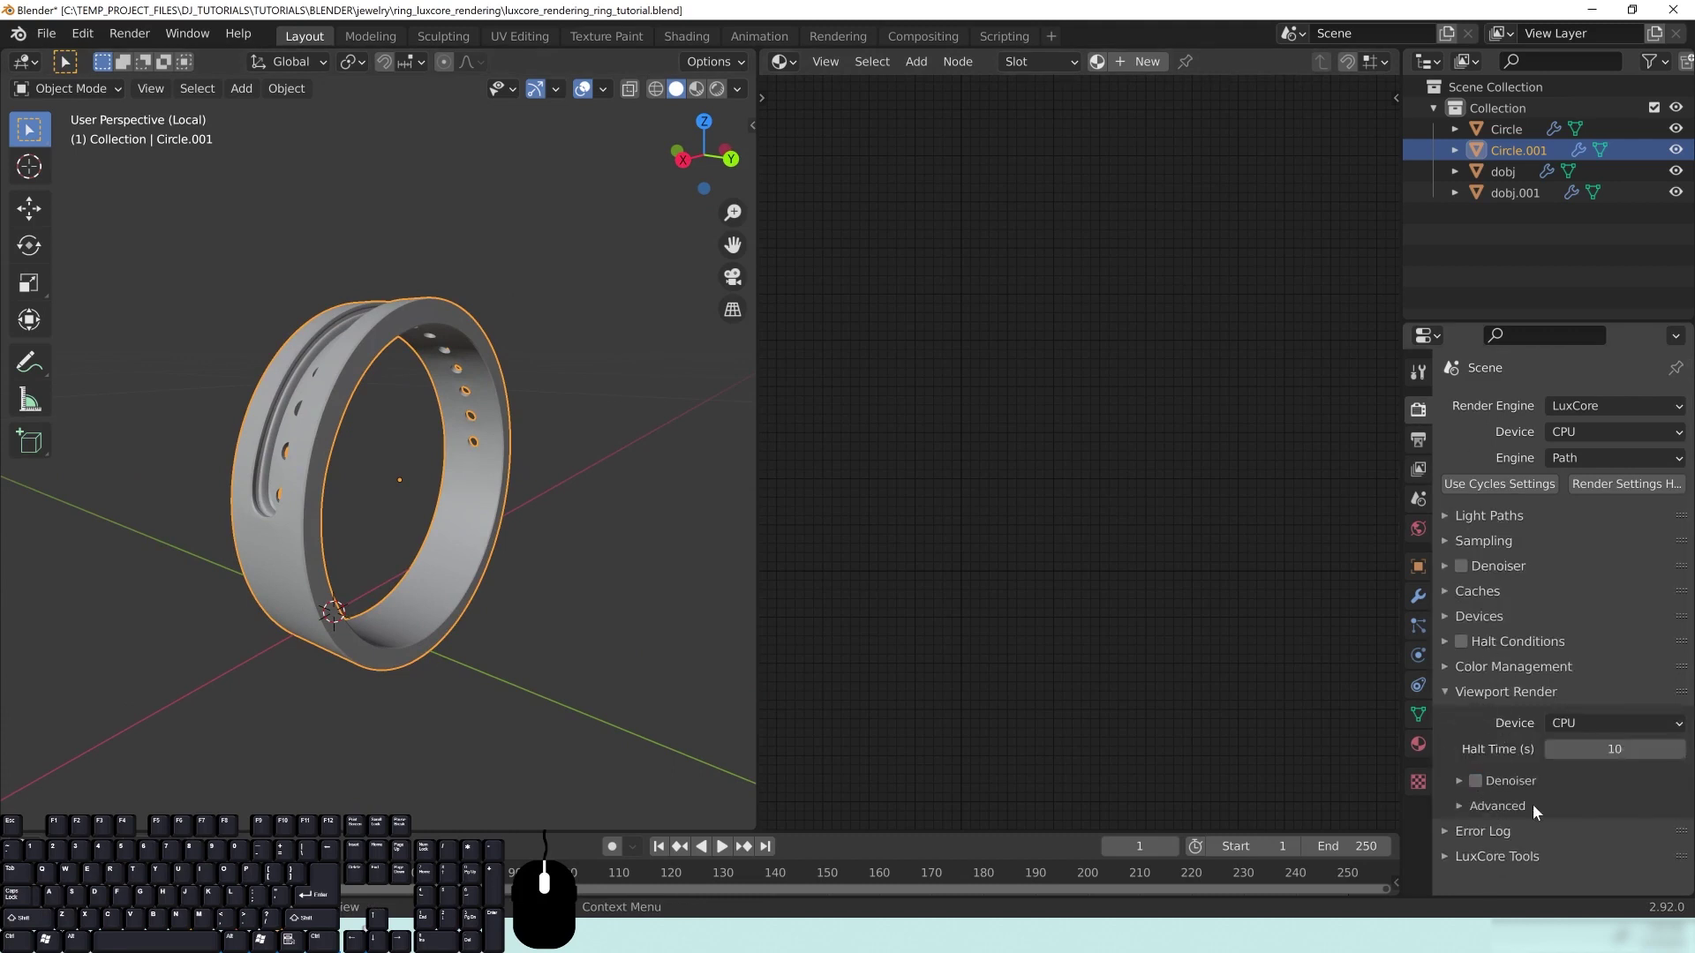
click(1586, 726)
click(1584, 771)
key(ctrl+s)
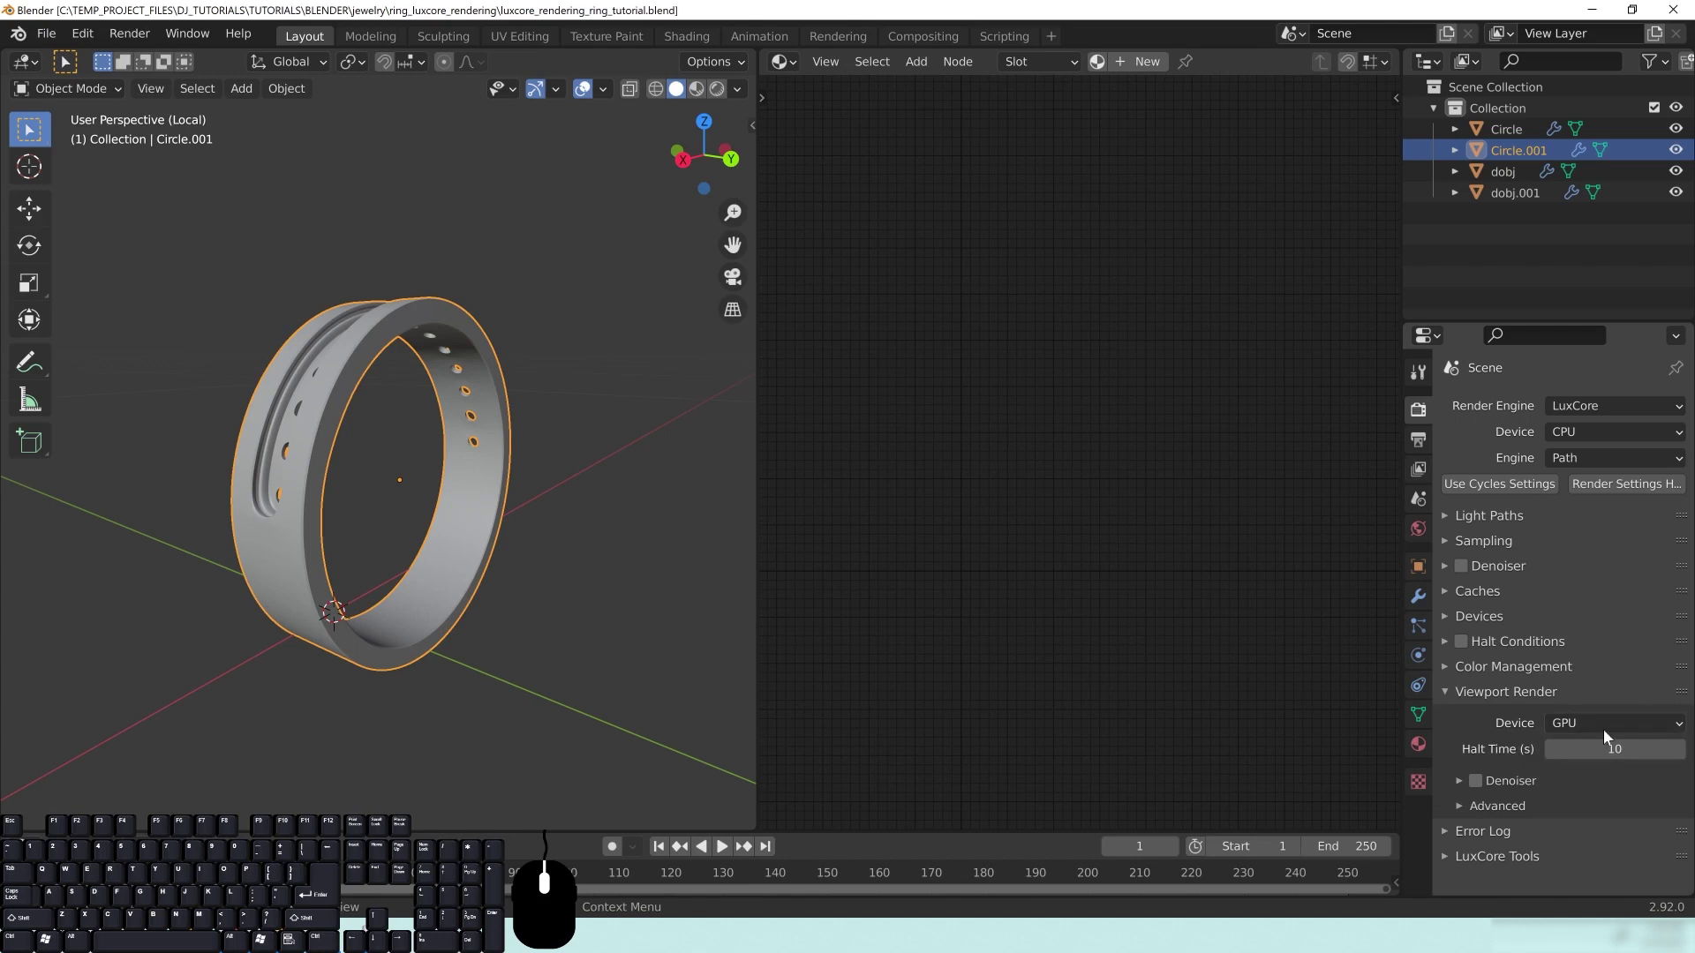
Step: Switch the 3D viewport back to rendered shading with the band framed closely at an angle
middle_drag(481, 523, 425, 560)
key(z)
click(417, 445)
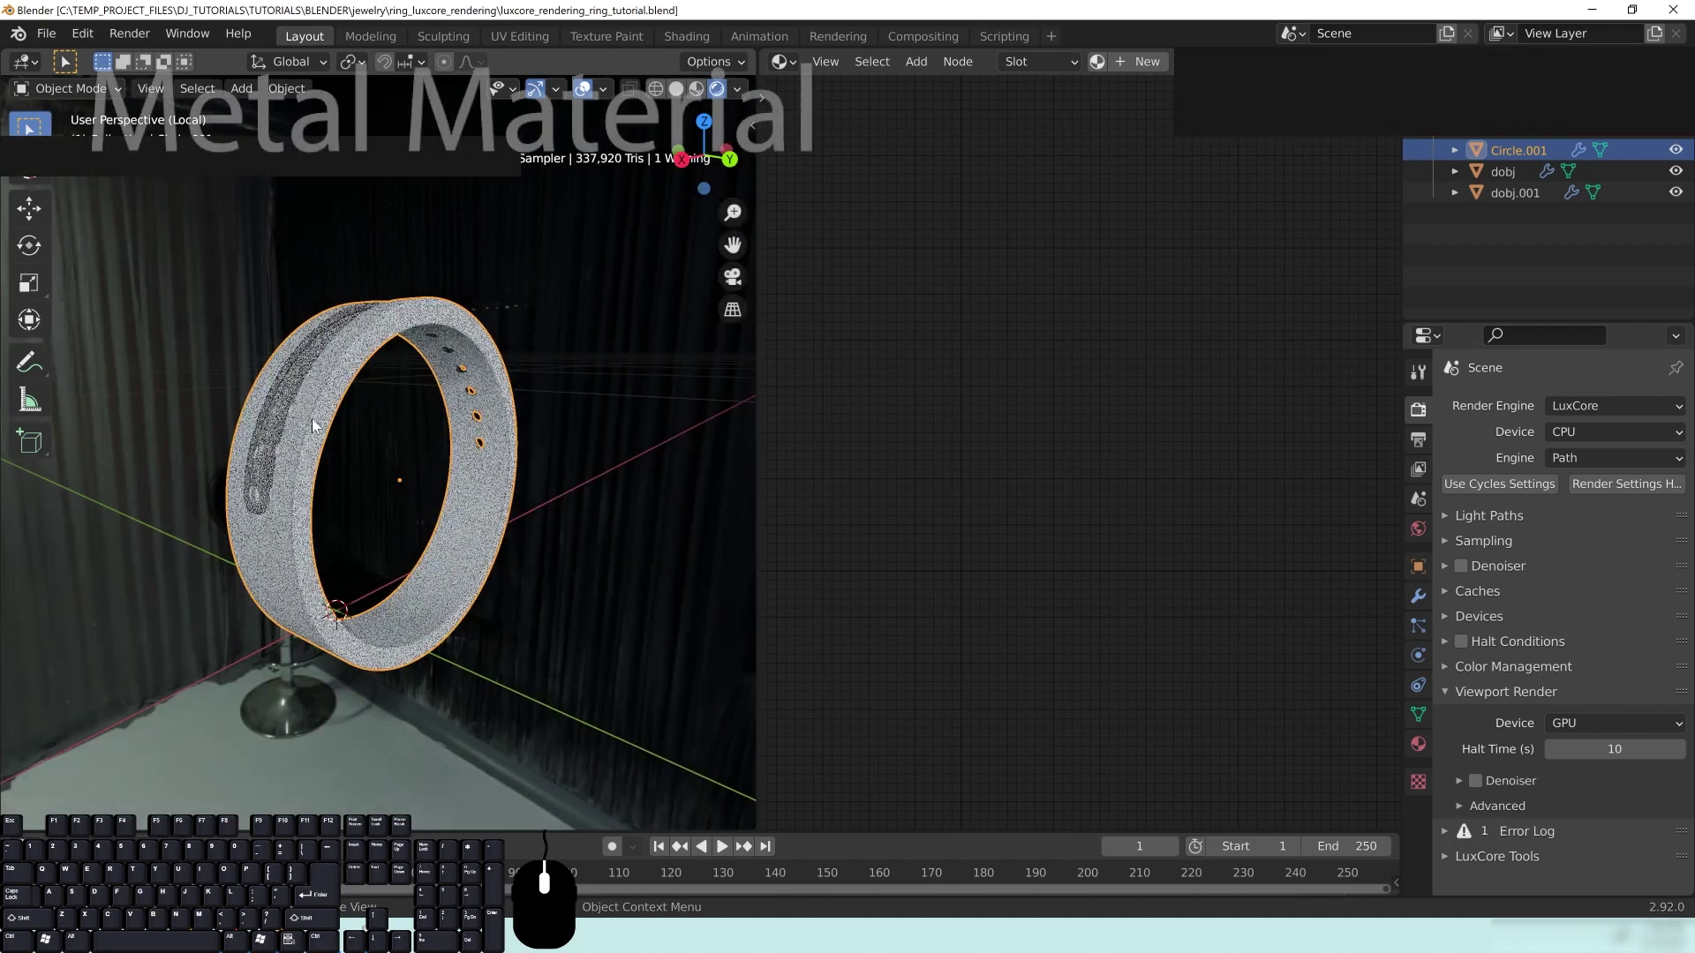
middle_drag(364, 444, 393, 463)
scroll(394, 462, up, 1)
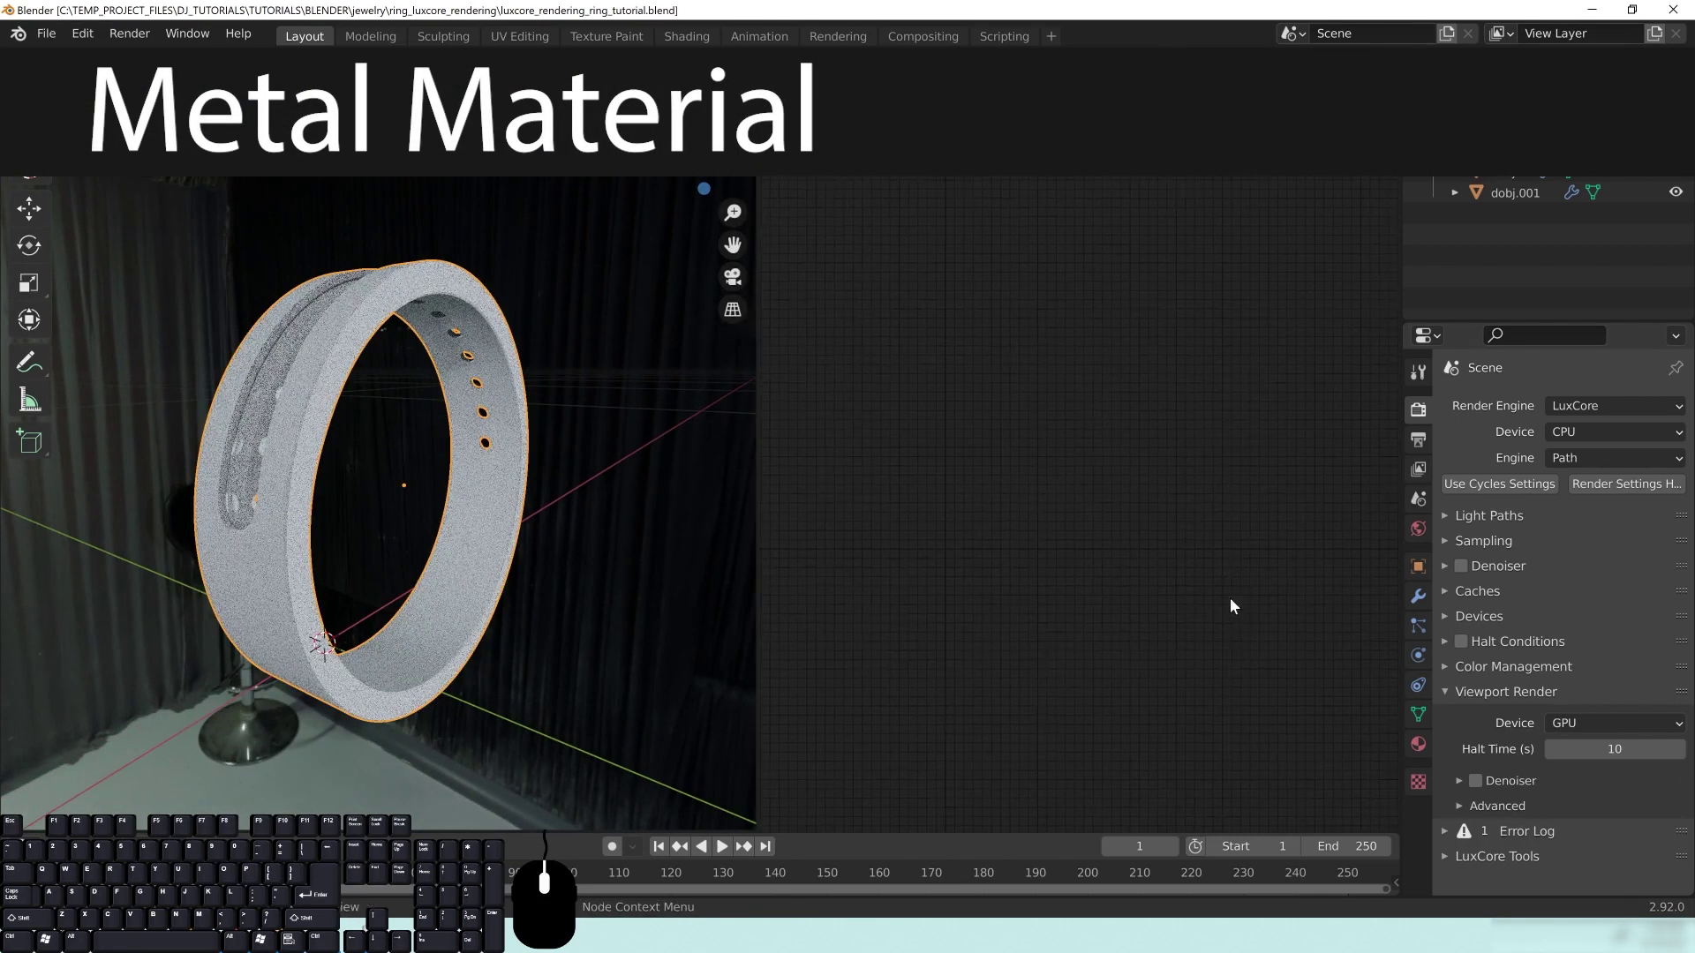
Step: Give the band a new material from the Metal node tree preset
click(1415, 743)
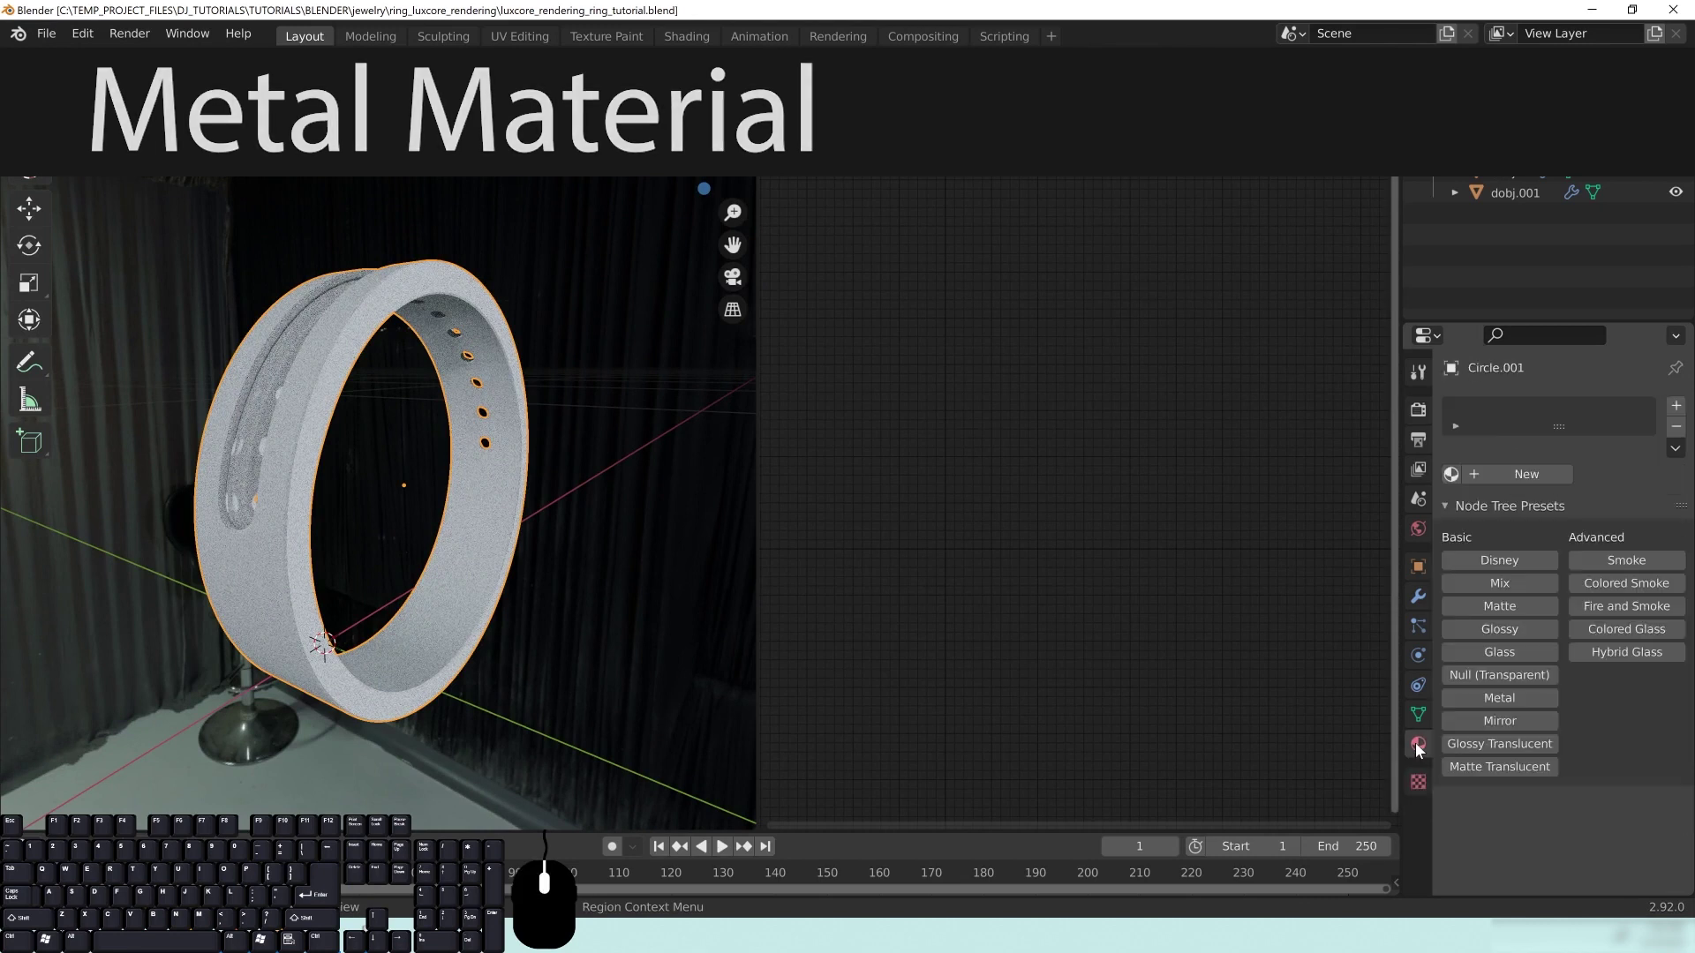
click(1501, 696)
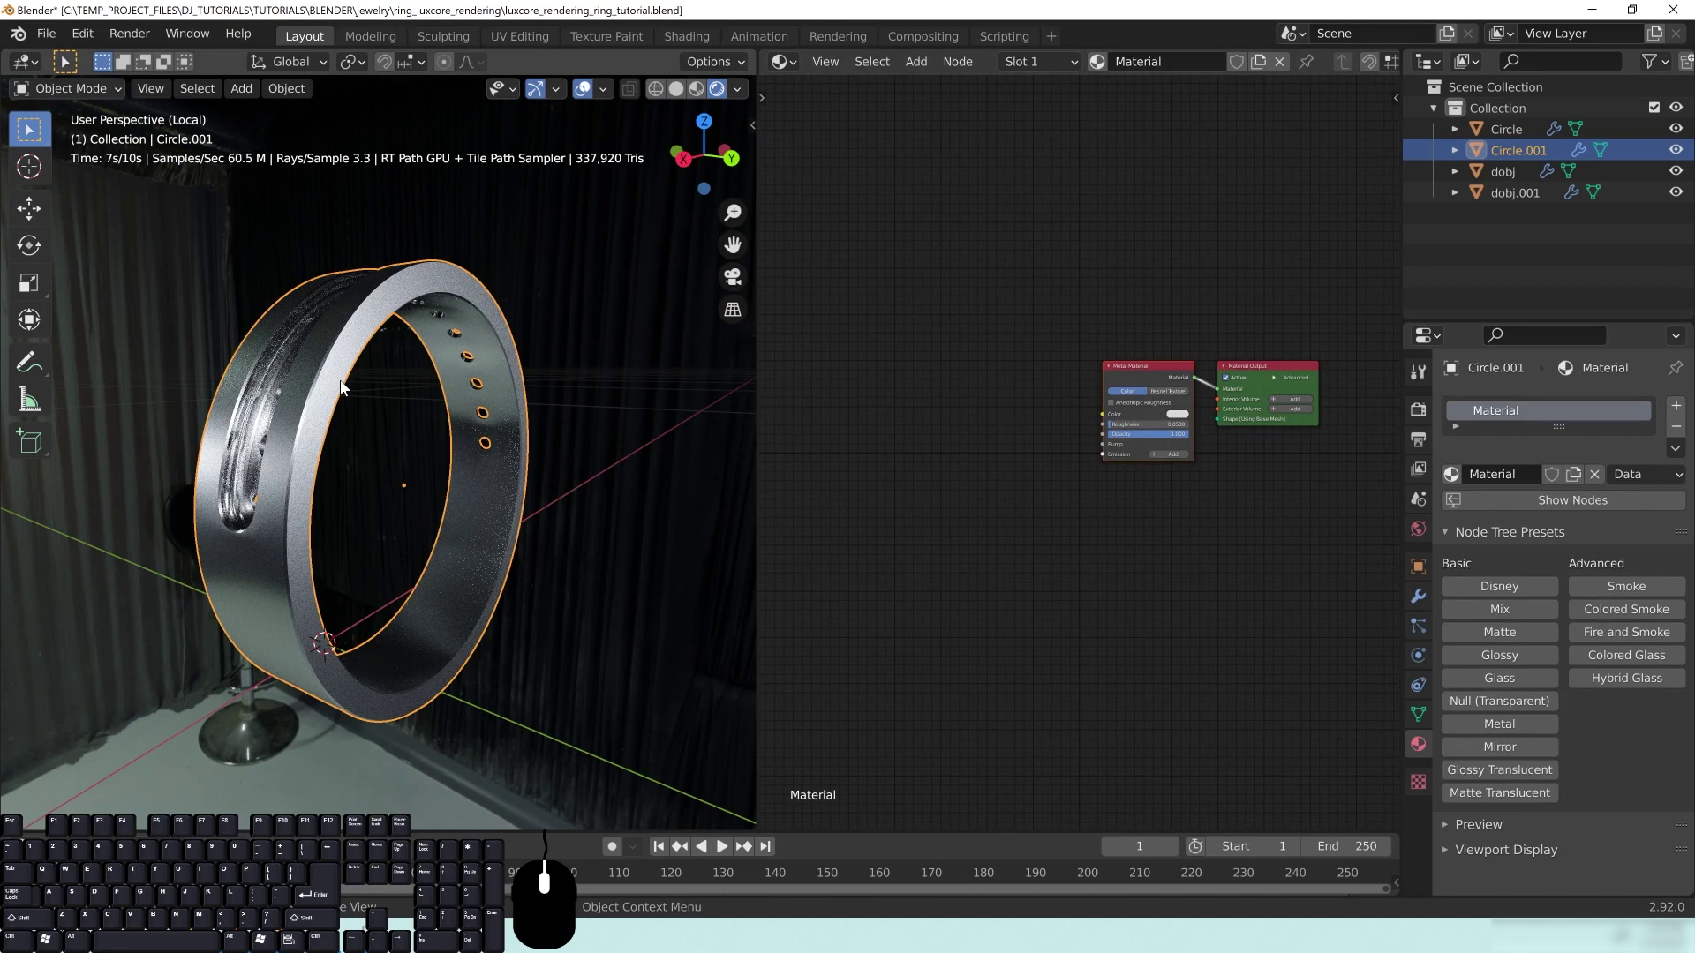
middle_drag(372, 408, 379, 407)
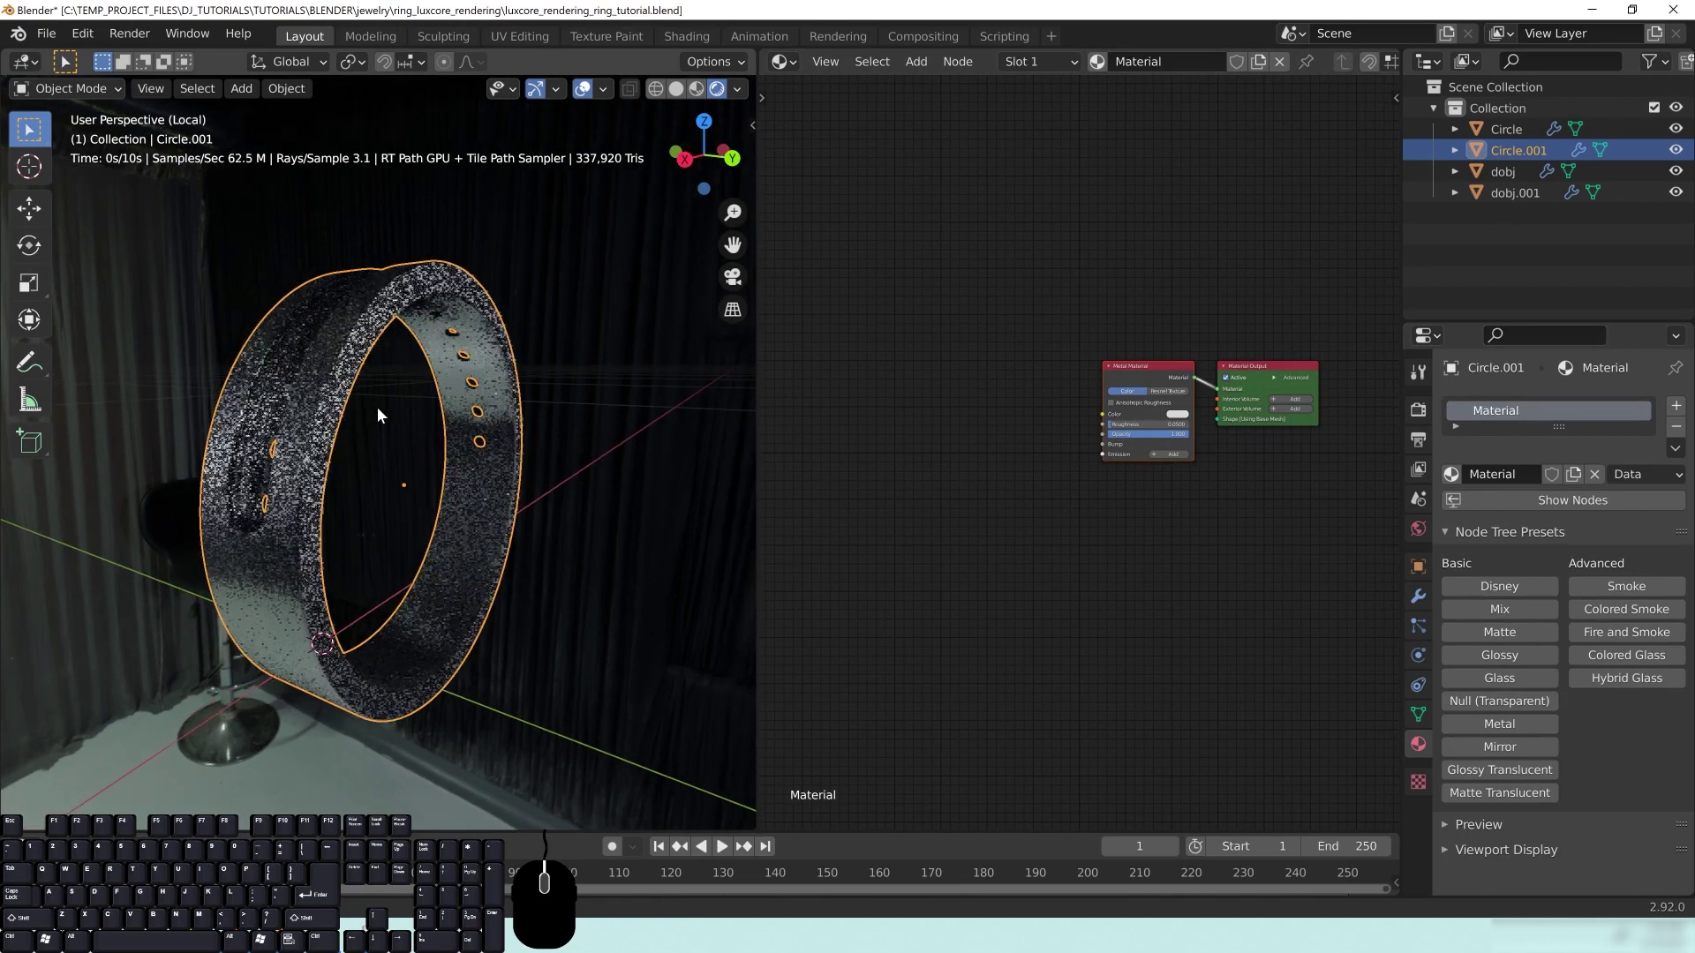
Step: Switch the Metal Material node to Fresnel Texture and move the Fresnel node clear of it
middle_drag(1208, 565, 1201, 624)
scroll(1176, 568, up, 7)
scroll(1175, 568, up, 2)
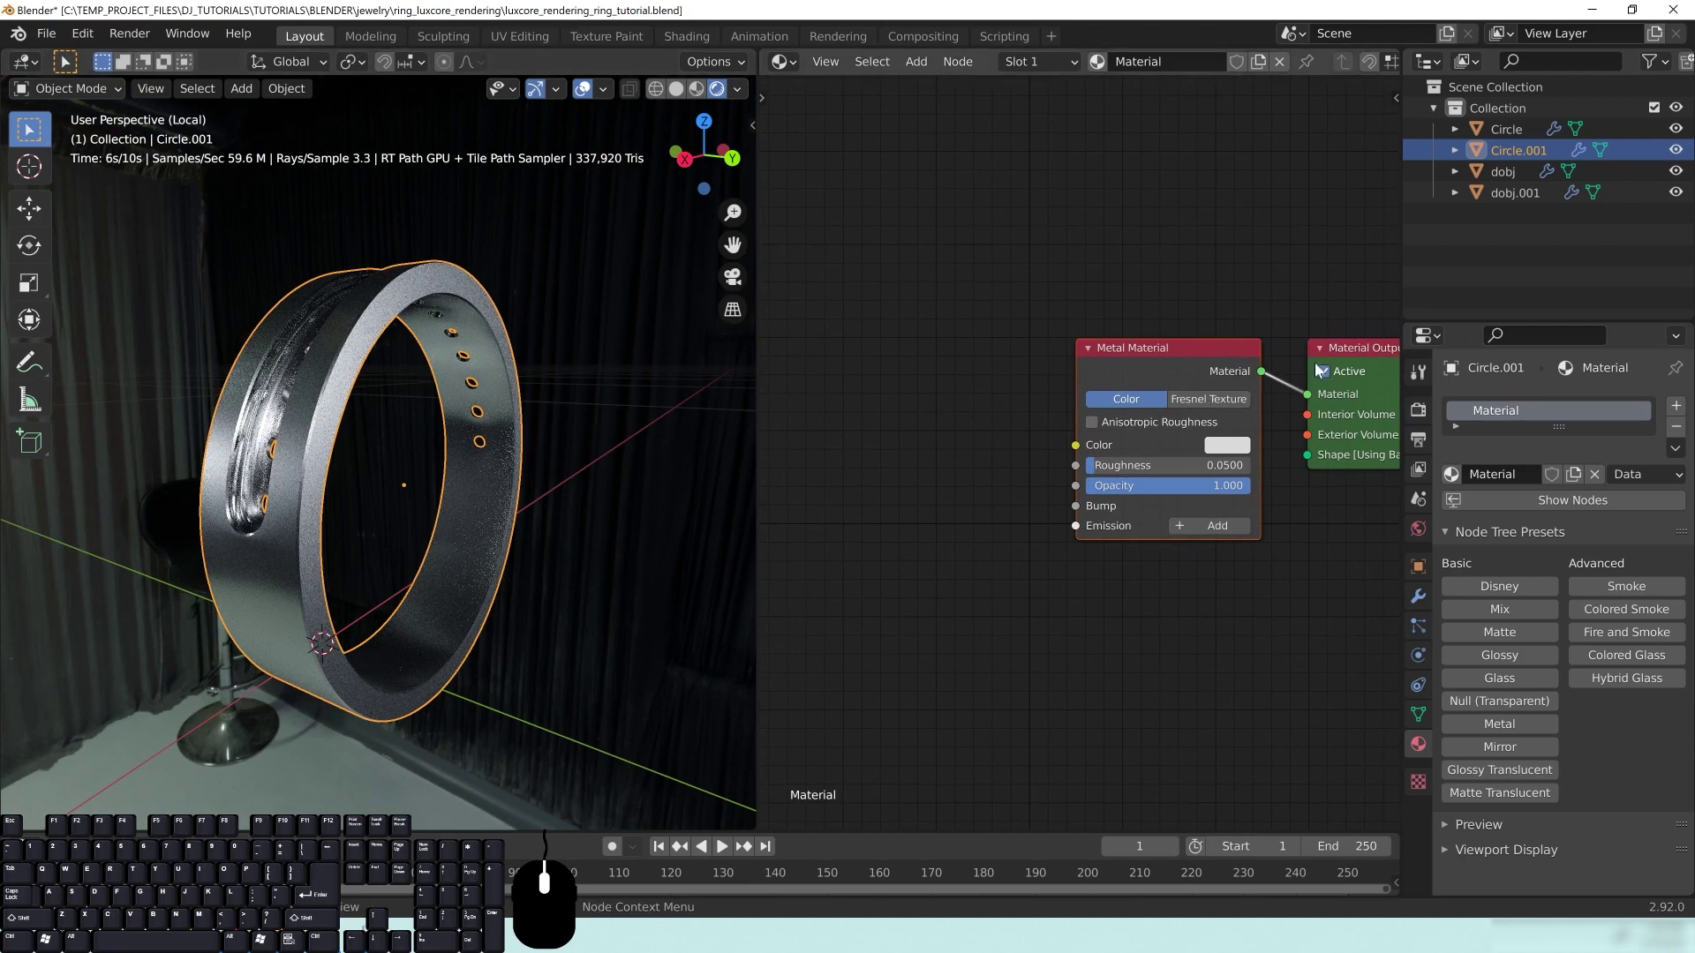
click(1210, 399)
click(915, 603)
middle_drag(978, 549, 1156, 582)
drag(1031, 386, 964, 329)
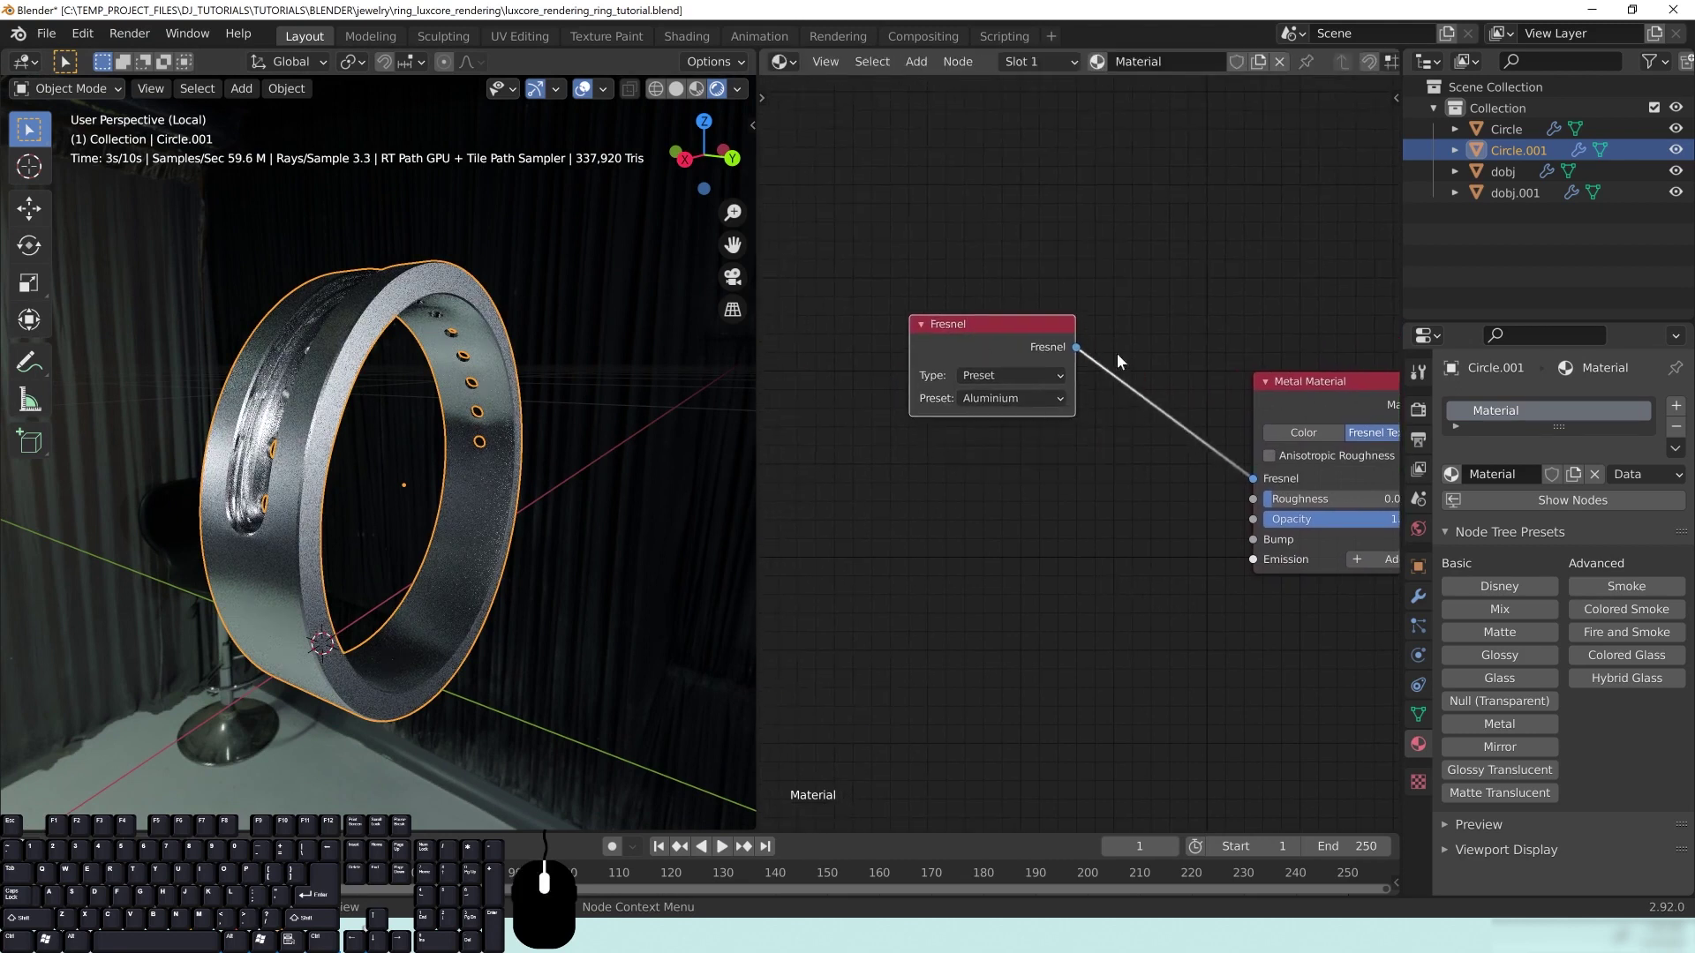
Step: Try the Gold, Silver and Aluminium presets on the Fresnel node, ending with Amorphous carbon
click(988, 399)
click(987, 461)
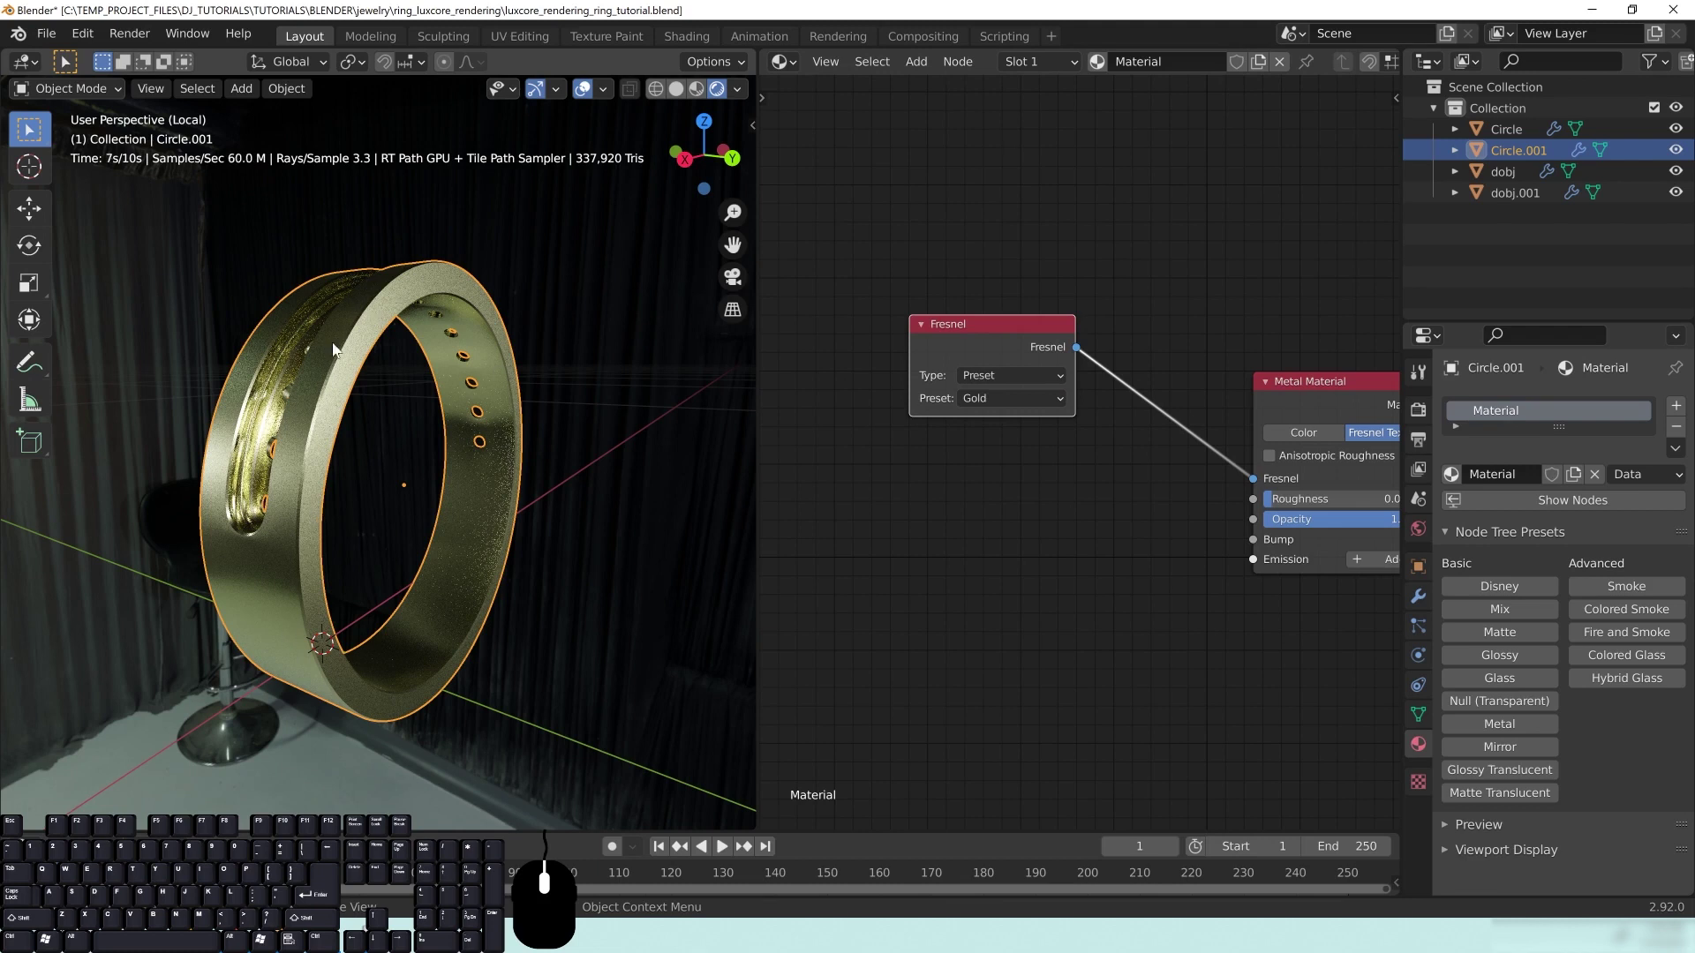
click(992, 399)
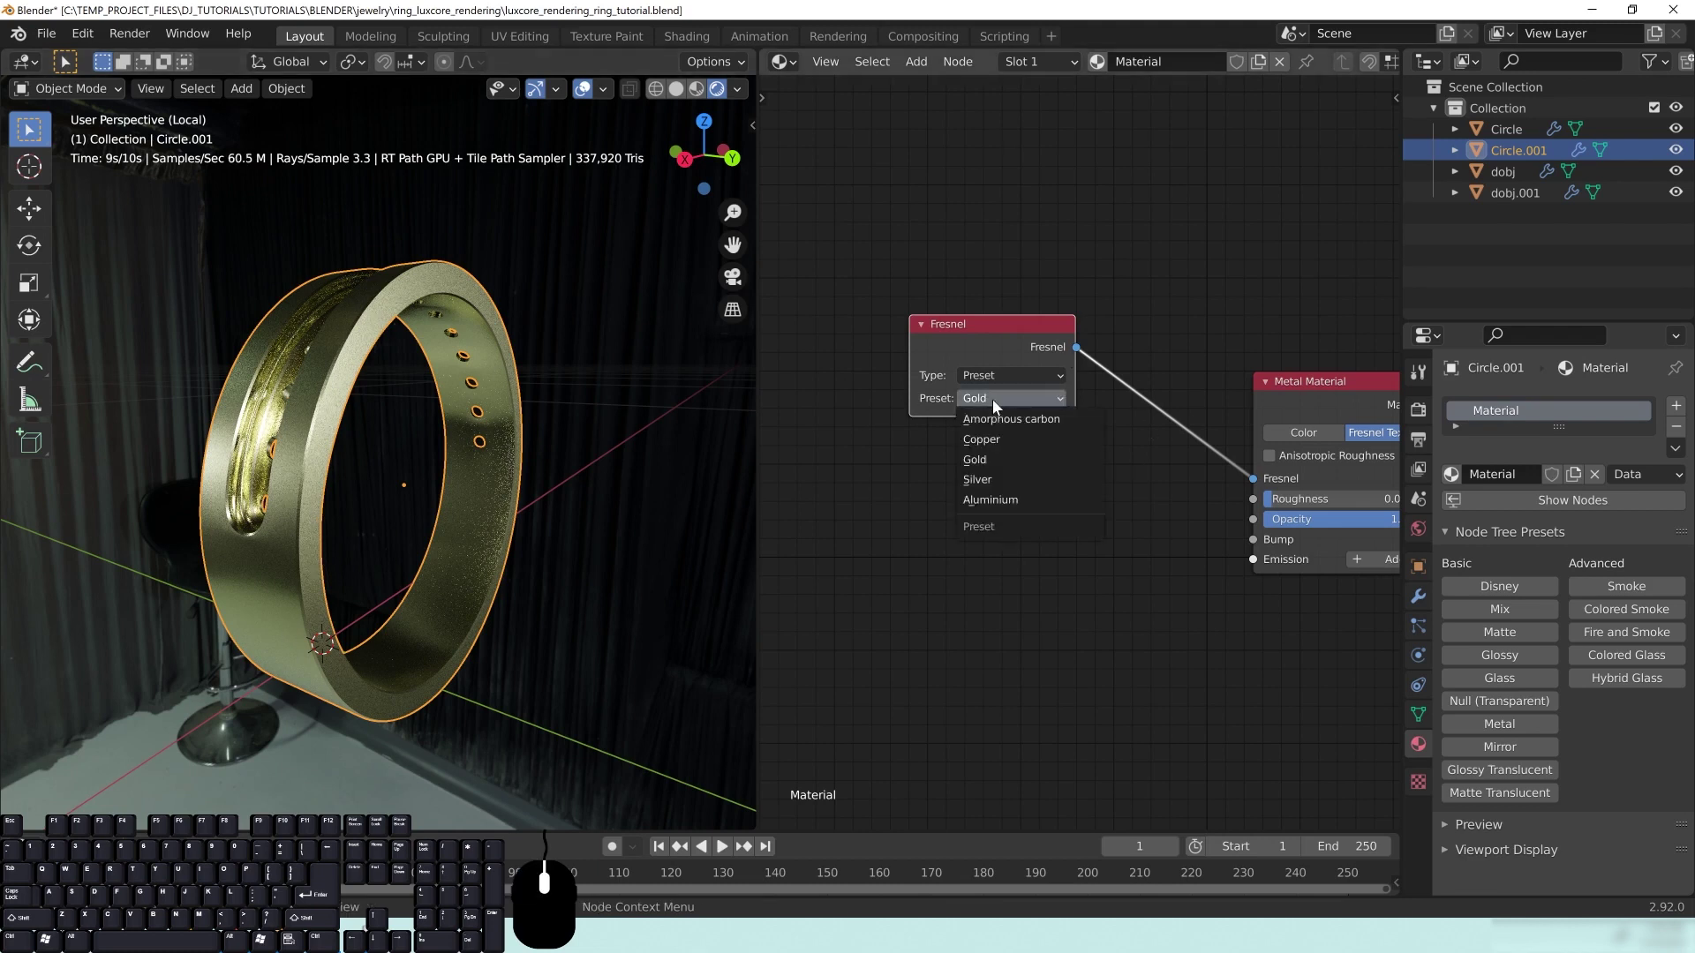
click(999, 479)
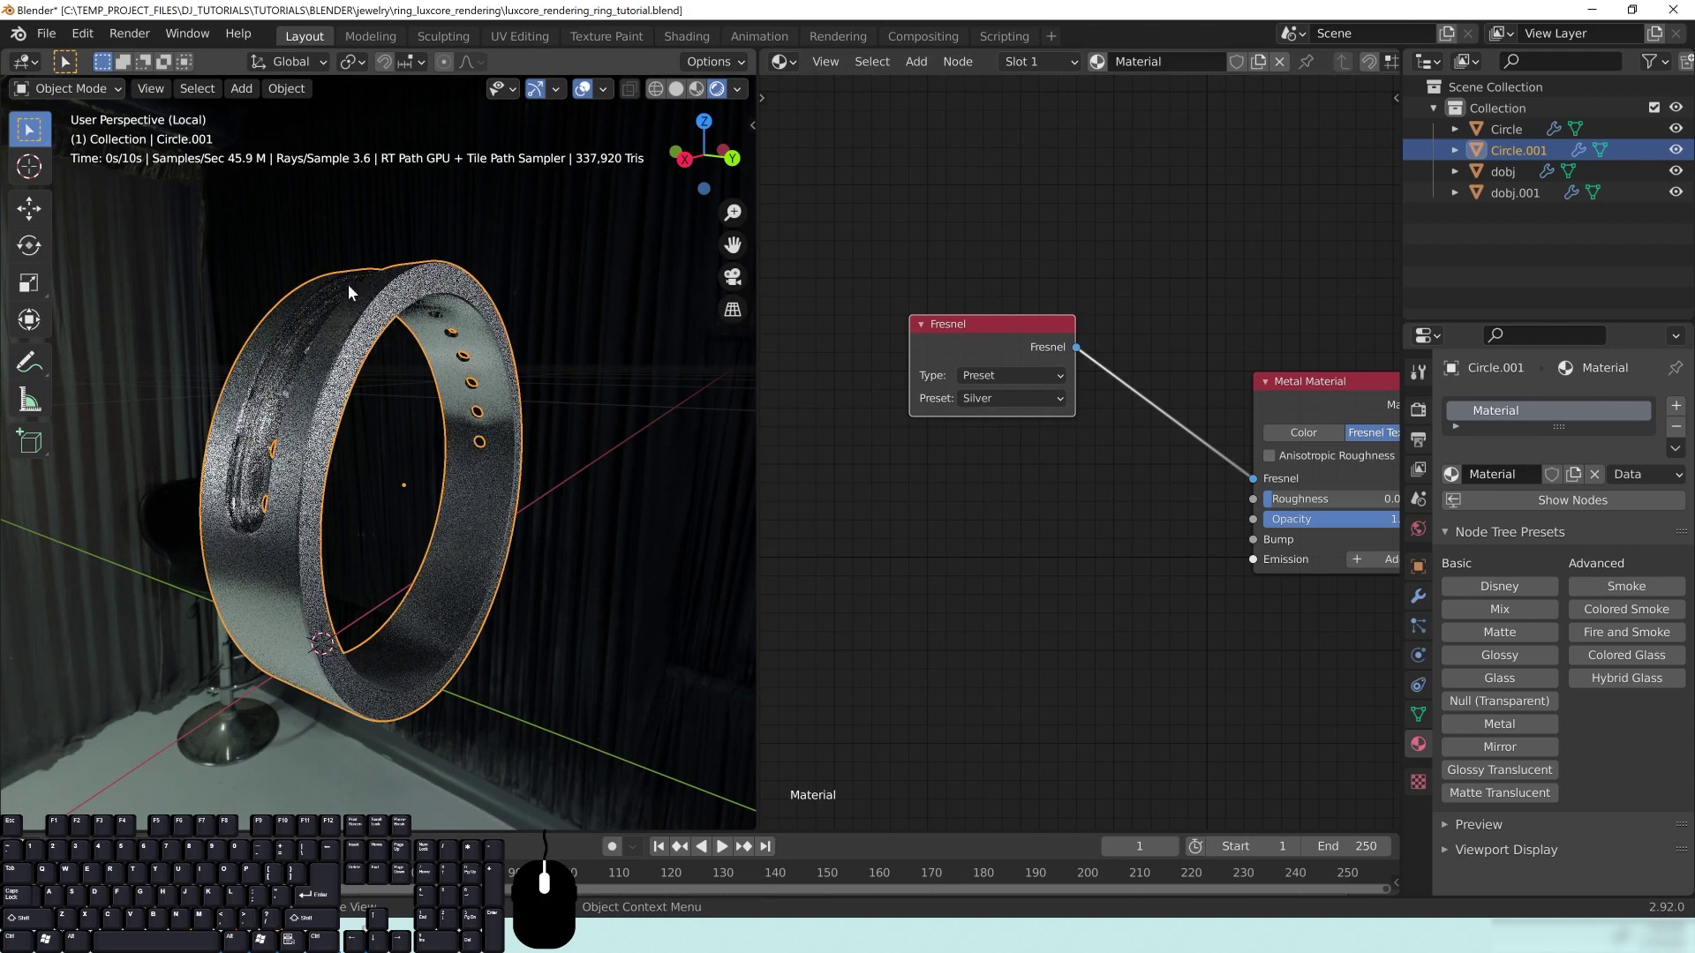
click(1006, 399)
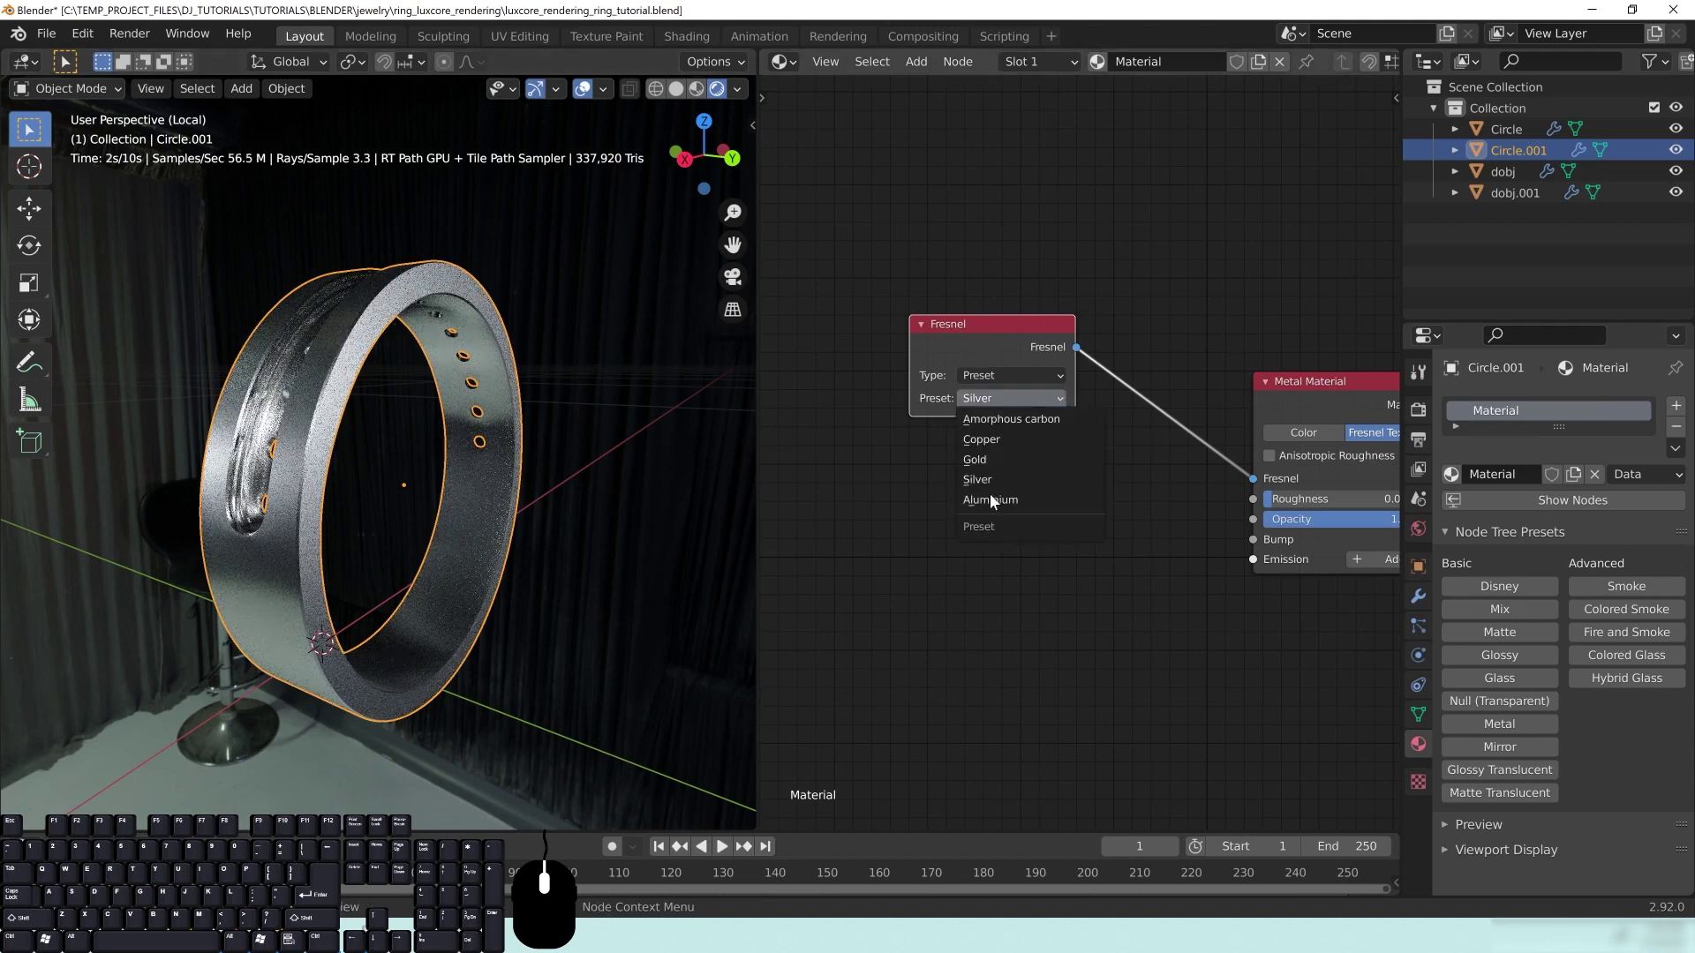
click(993, 492)
click(1032, 400)
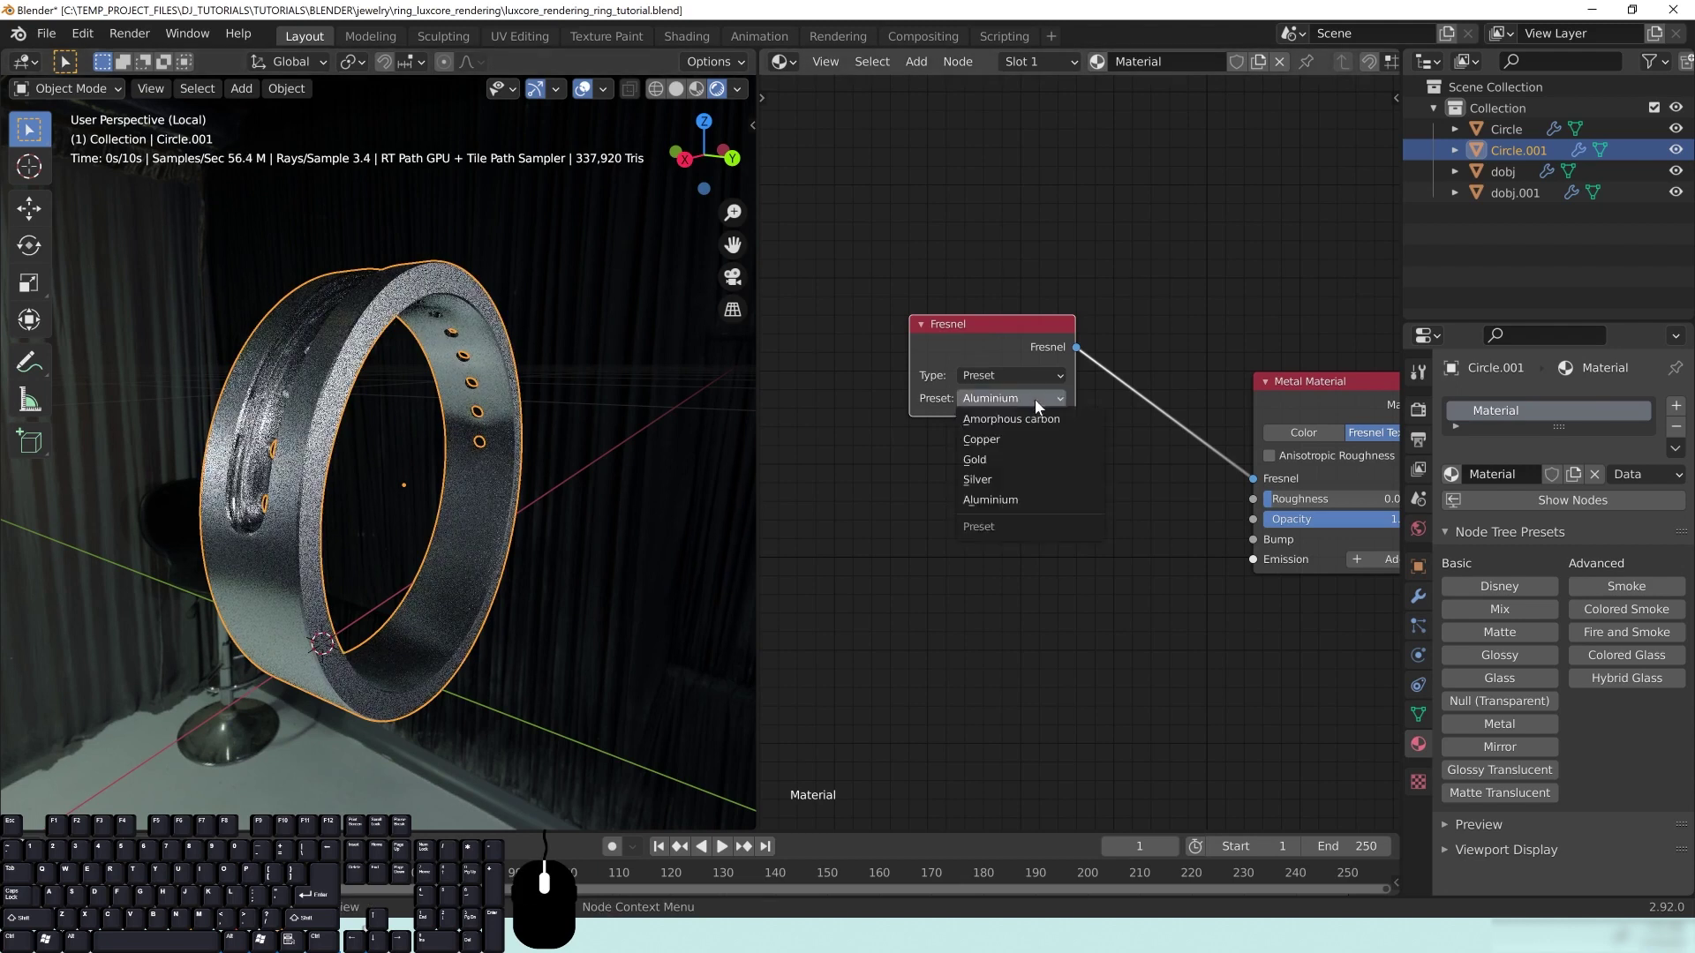
click(992, 417)
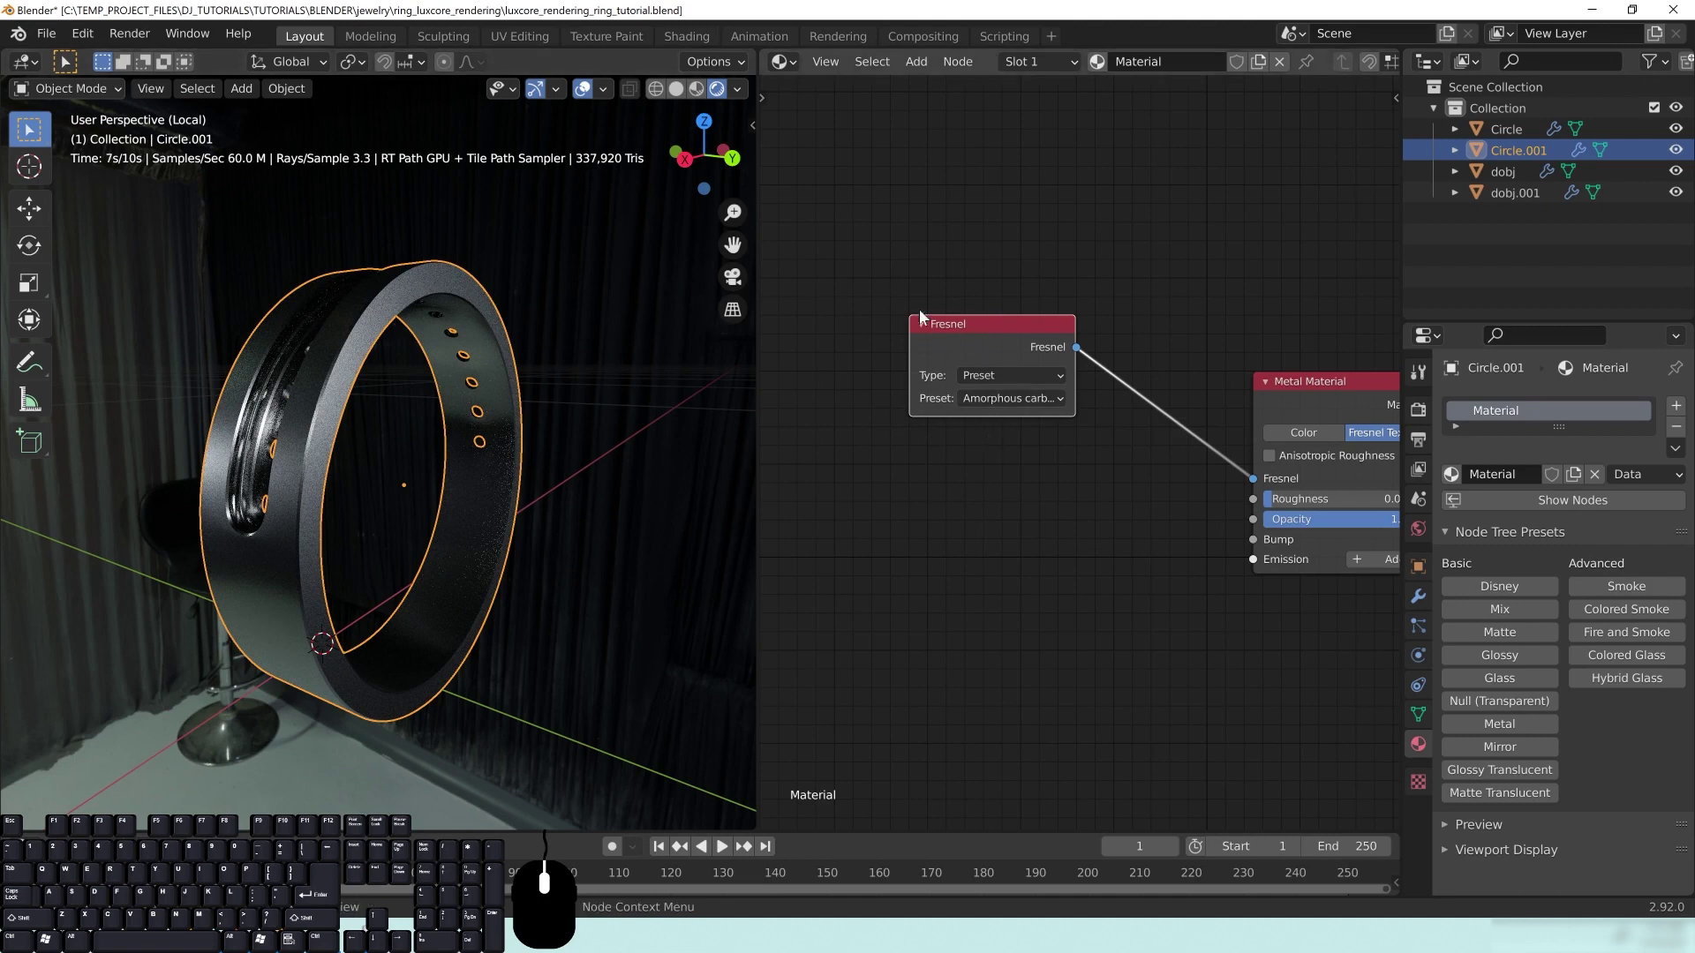
Step: Try the Metal Material node in Color mode with a pale off-white colour, ending back on Fresnel Texture
click(1303, 430)
middle_drag(1206, 649, 1061, 646)
click(1274, 477)
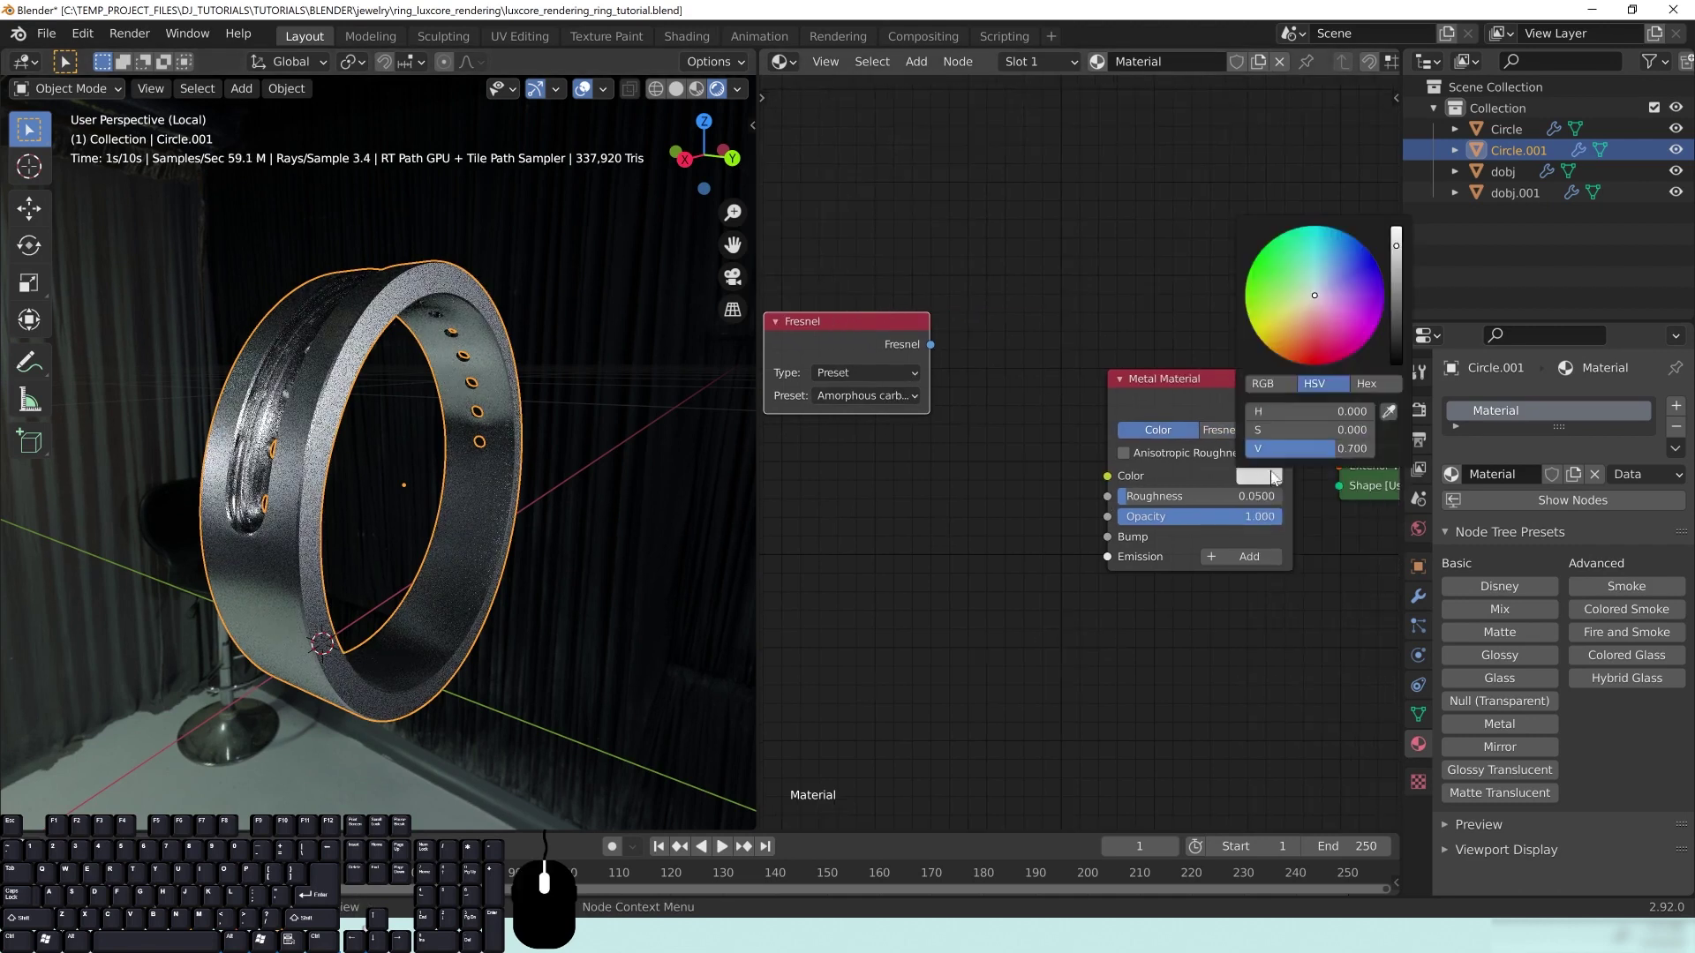
click(1312, 298)
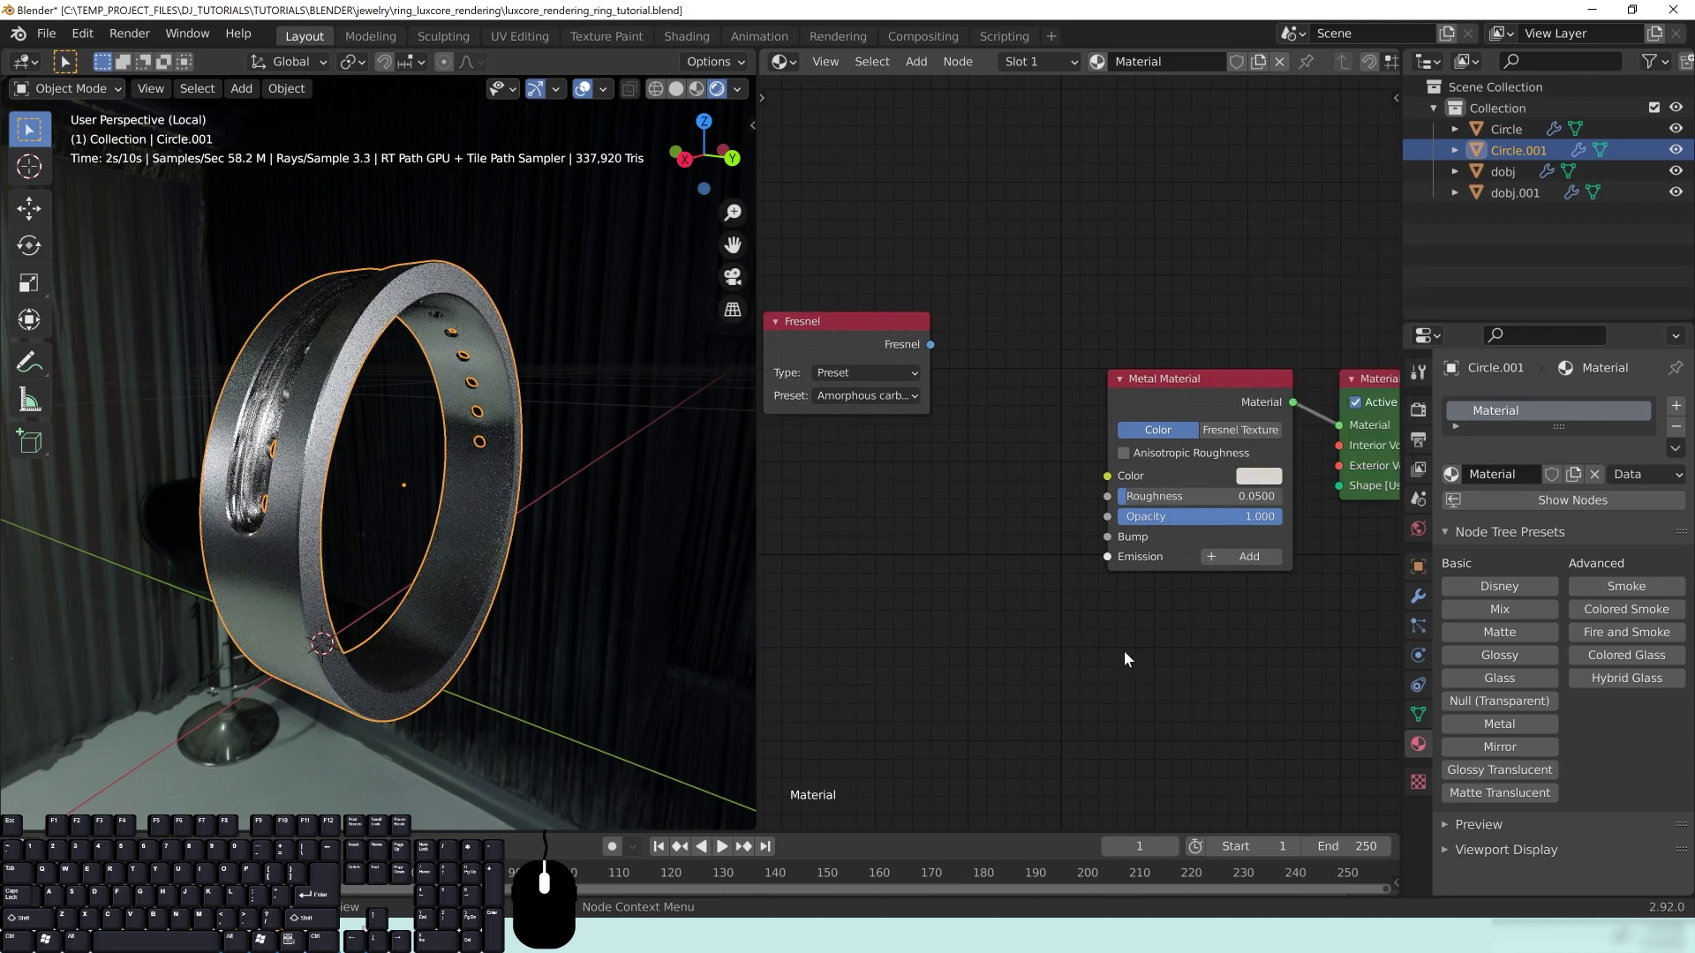
middle_drag(958, 574, 1015, 578)
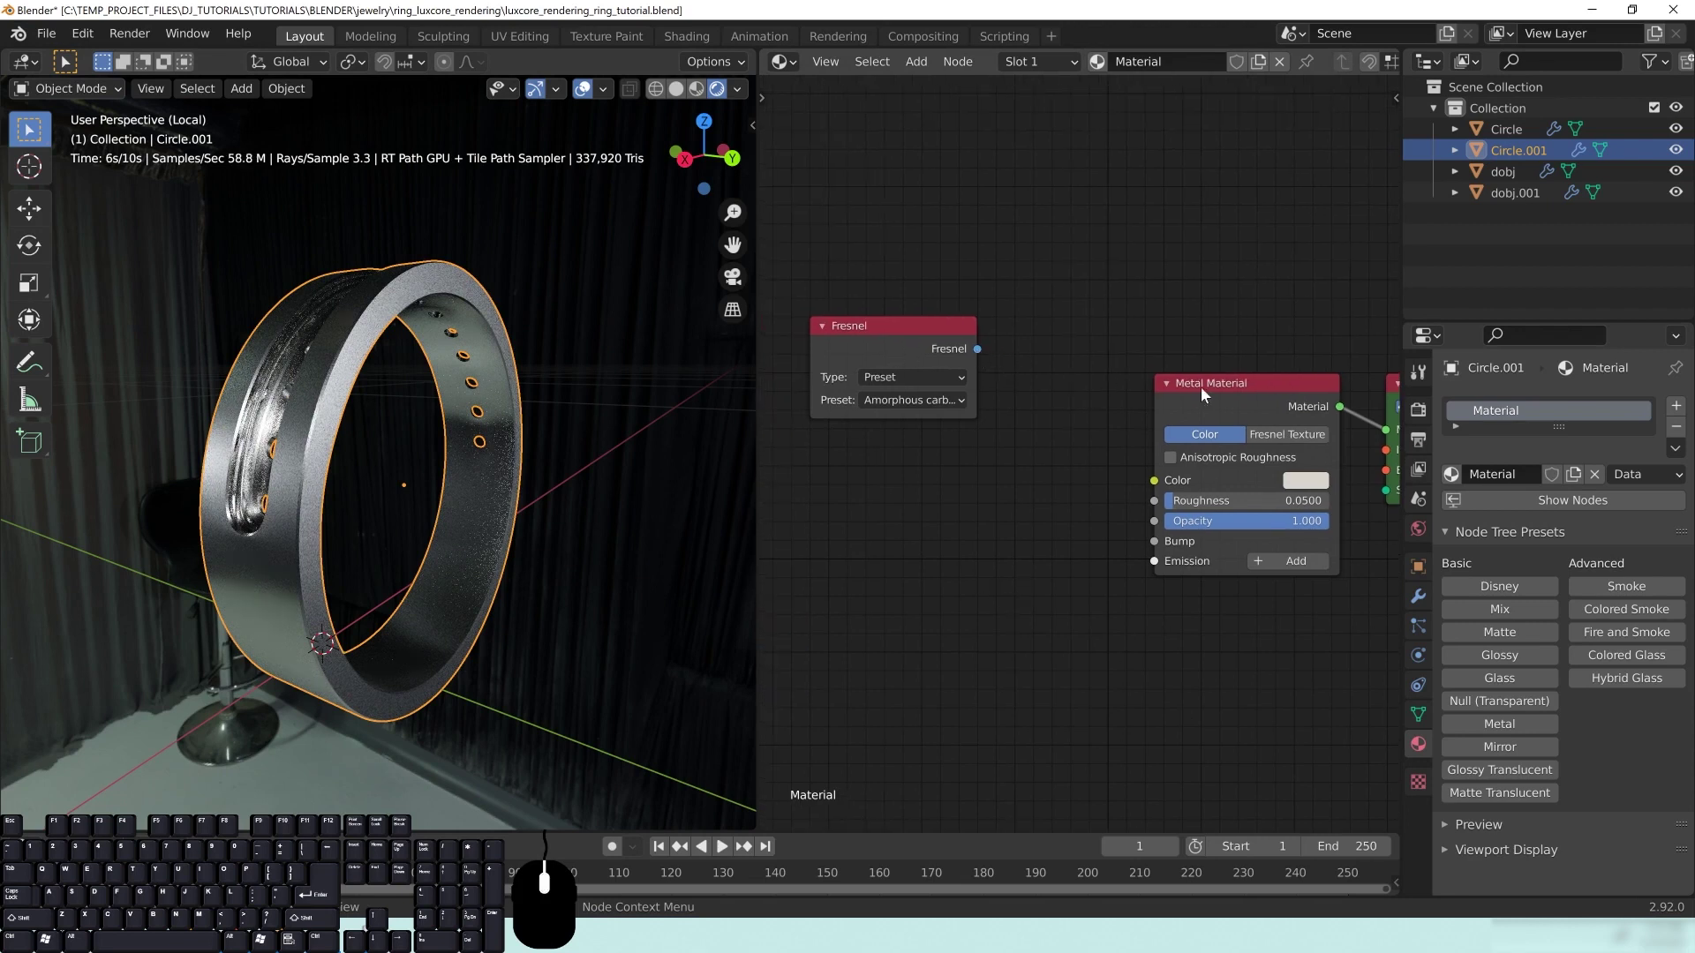
click(1285, 434)
Step: Set the Fresnel node's type to Custom n, k Values
click(931, 372)
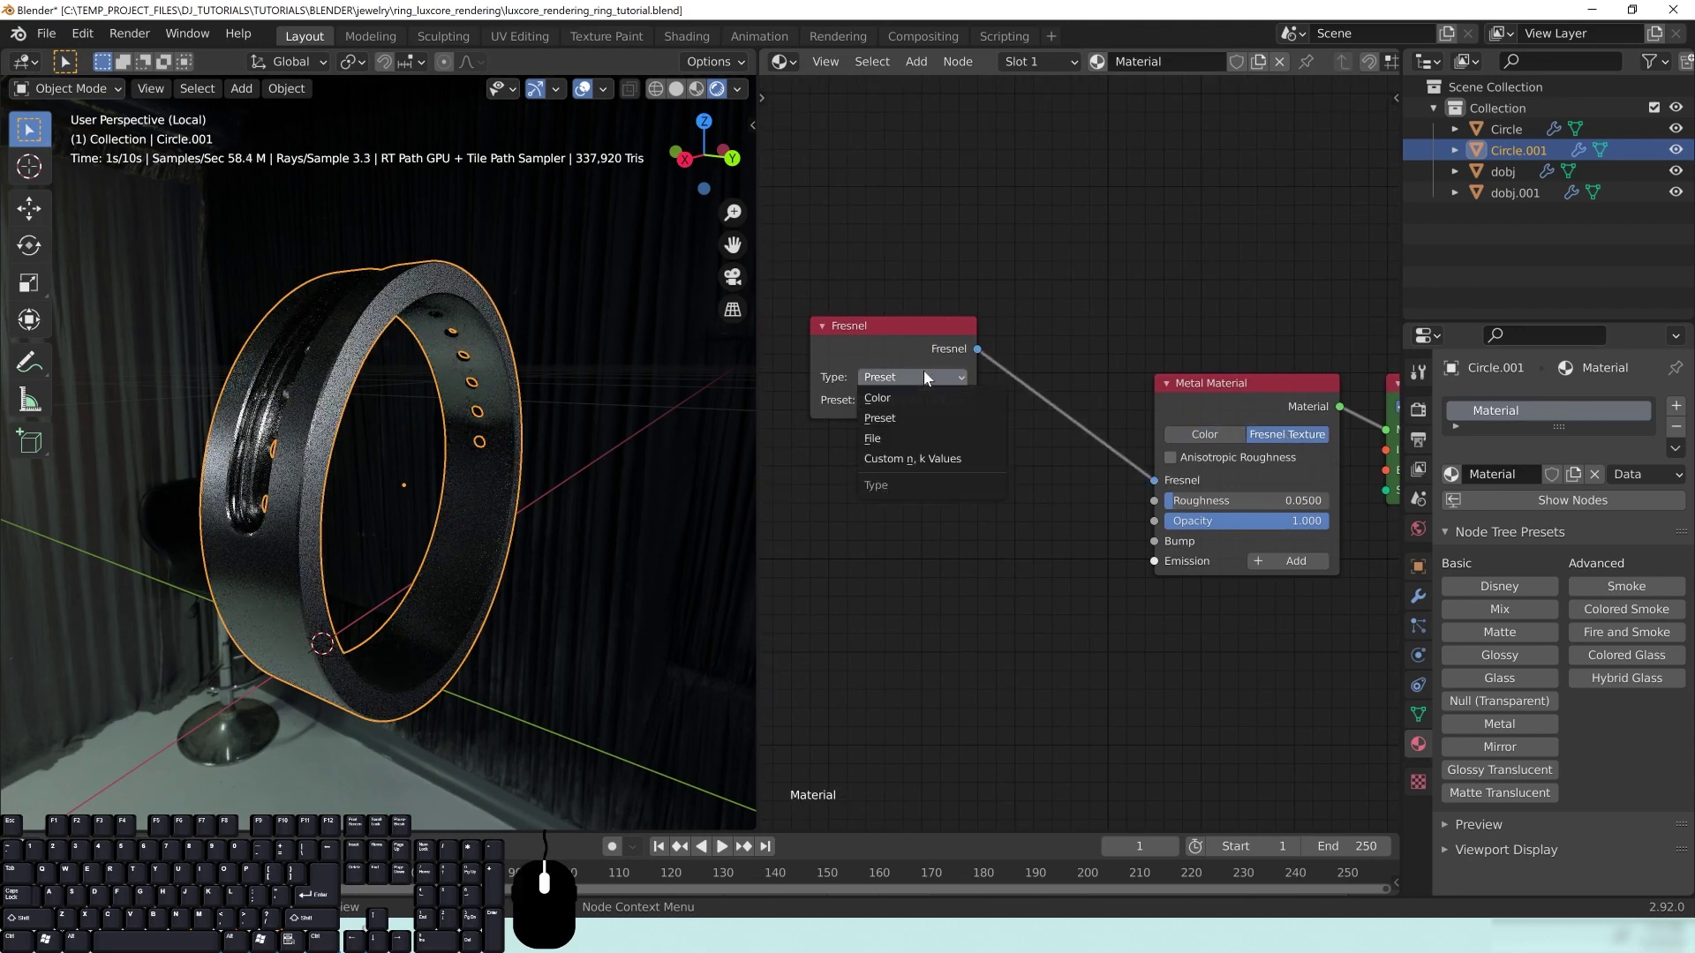
click(895, 459)
scroll(1063, 574, up, 2)
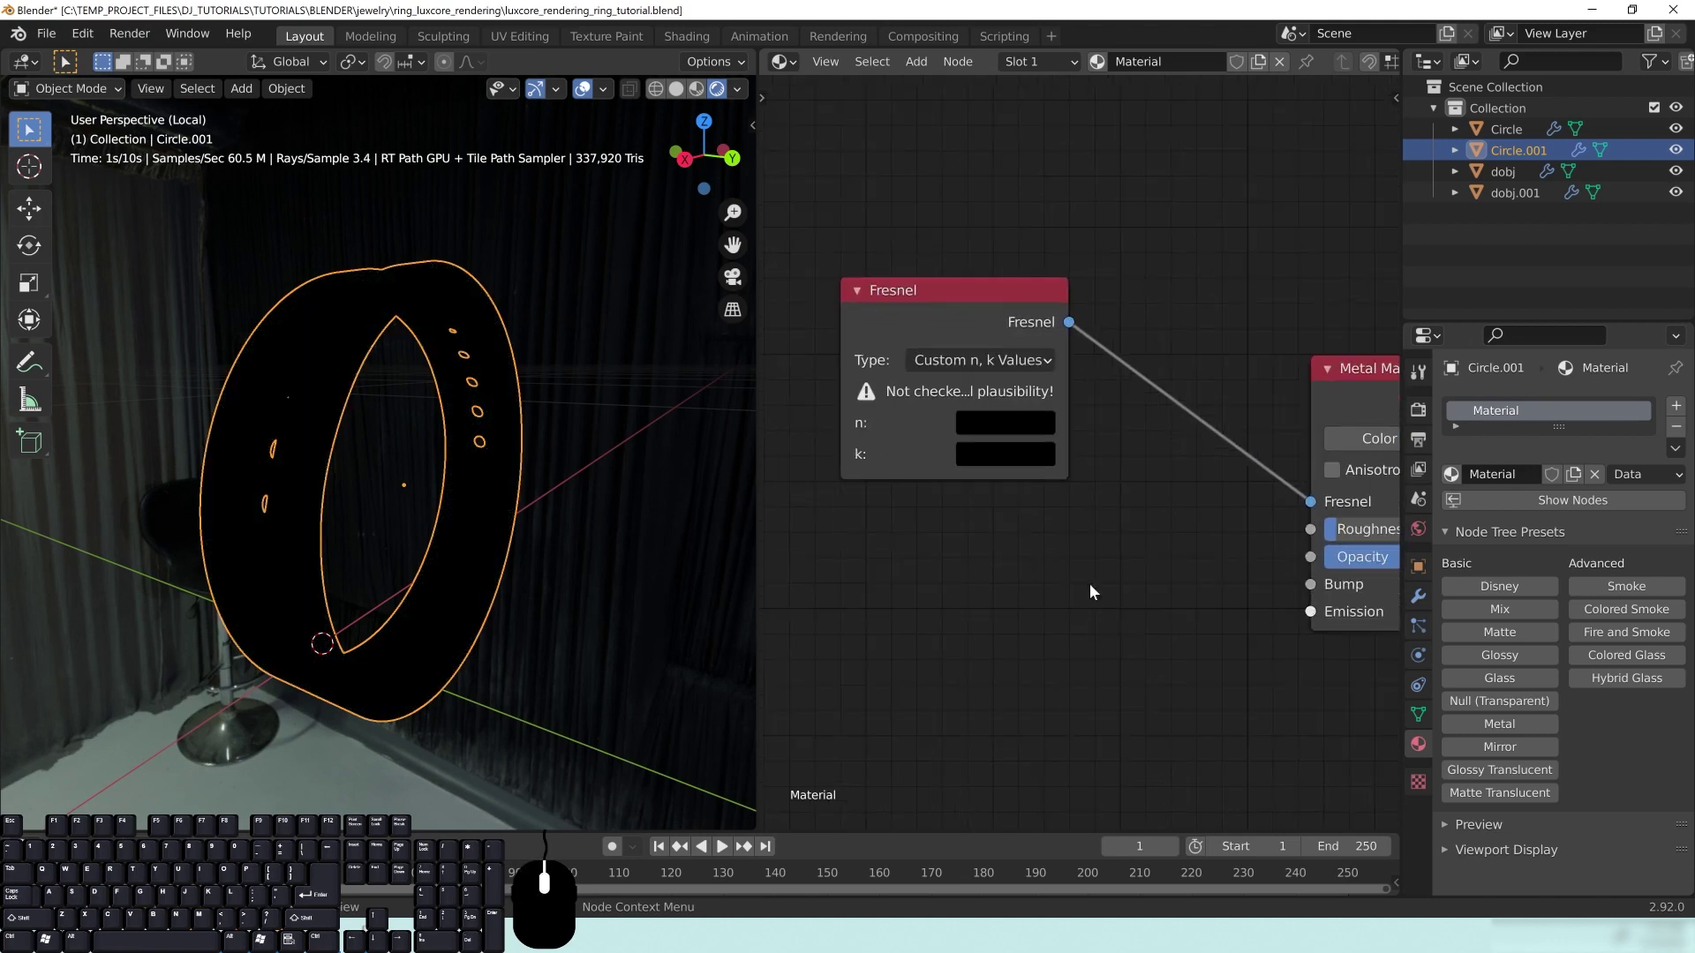
Step: Raise the brightness of the Fresnel node's k and n colours to full white
click(989, 463)
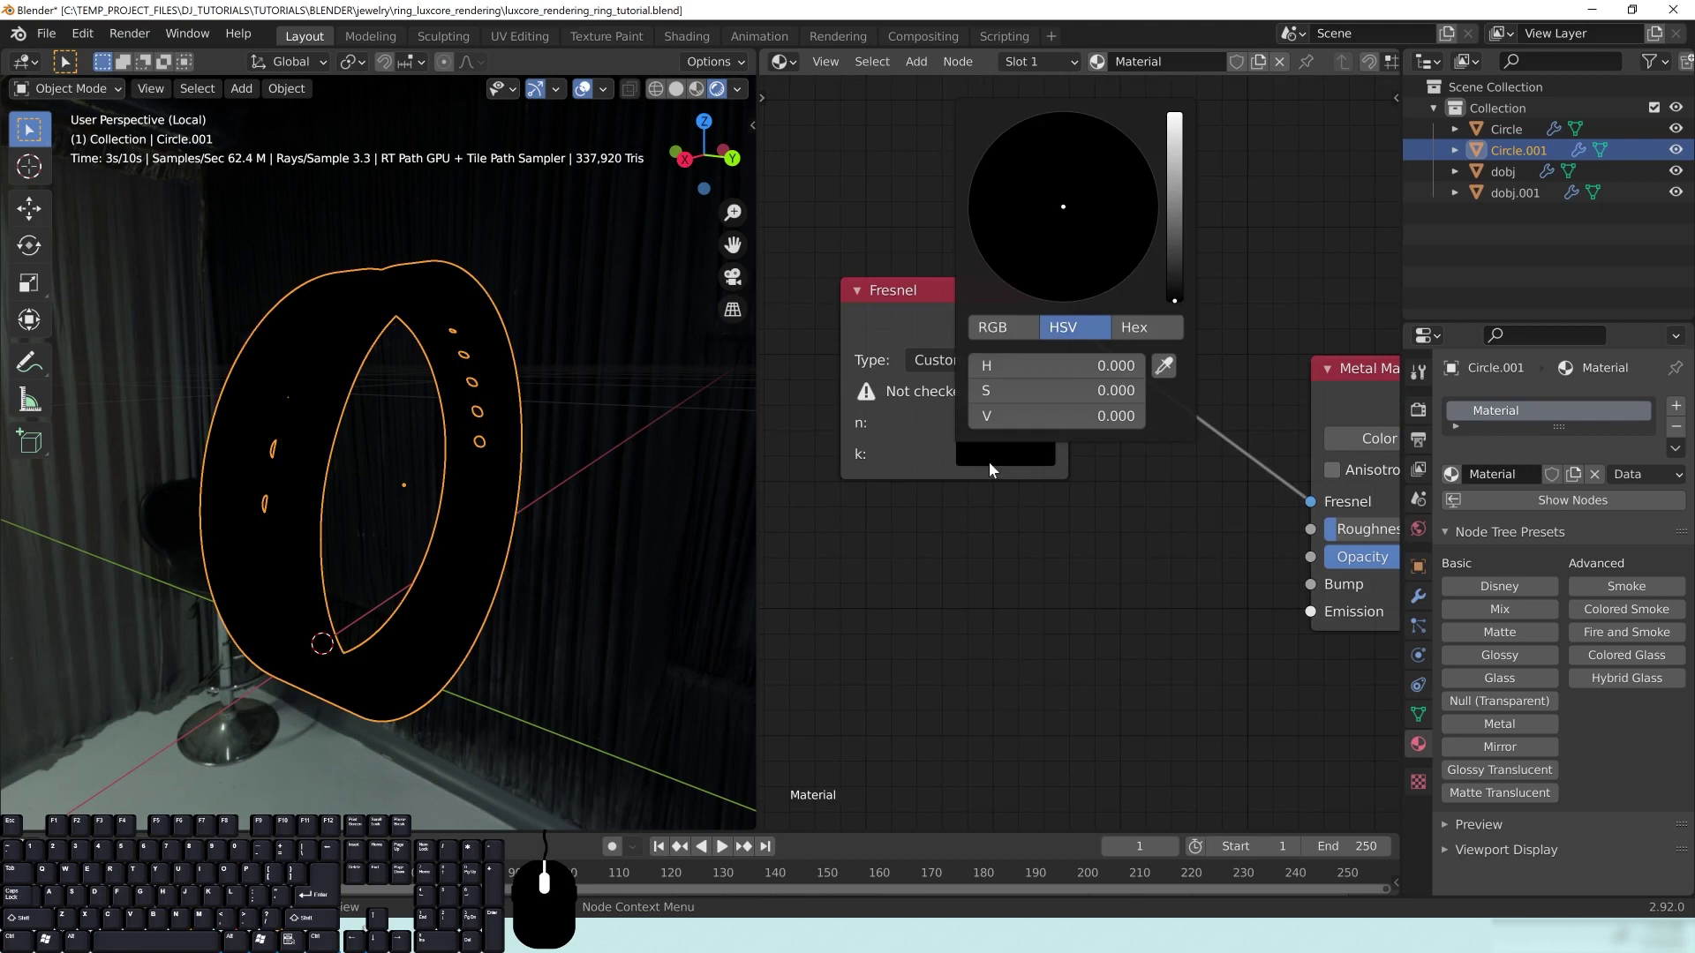
drag(1174, 298, 1173, 108)
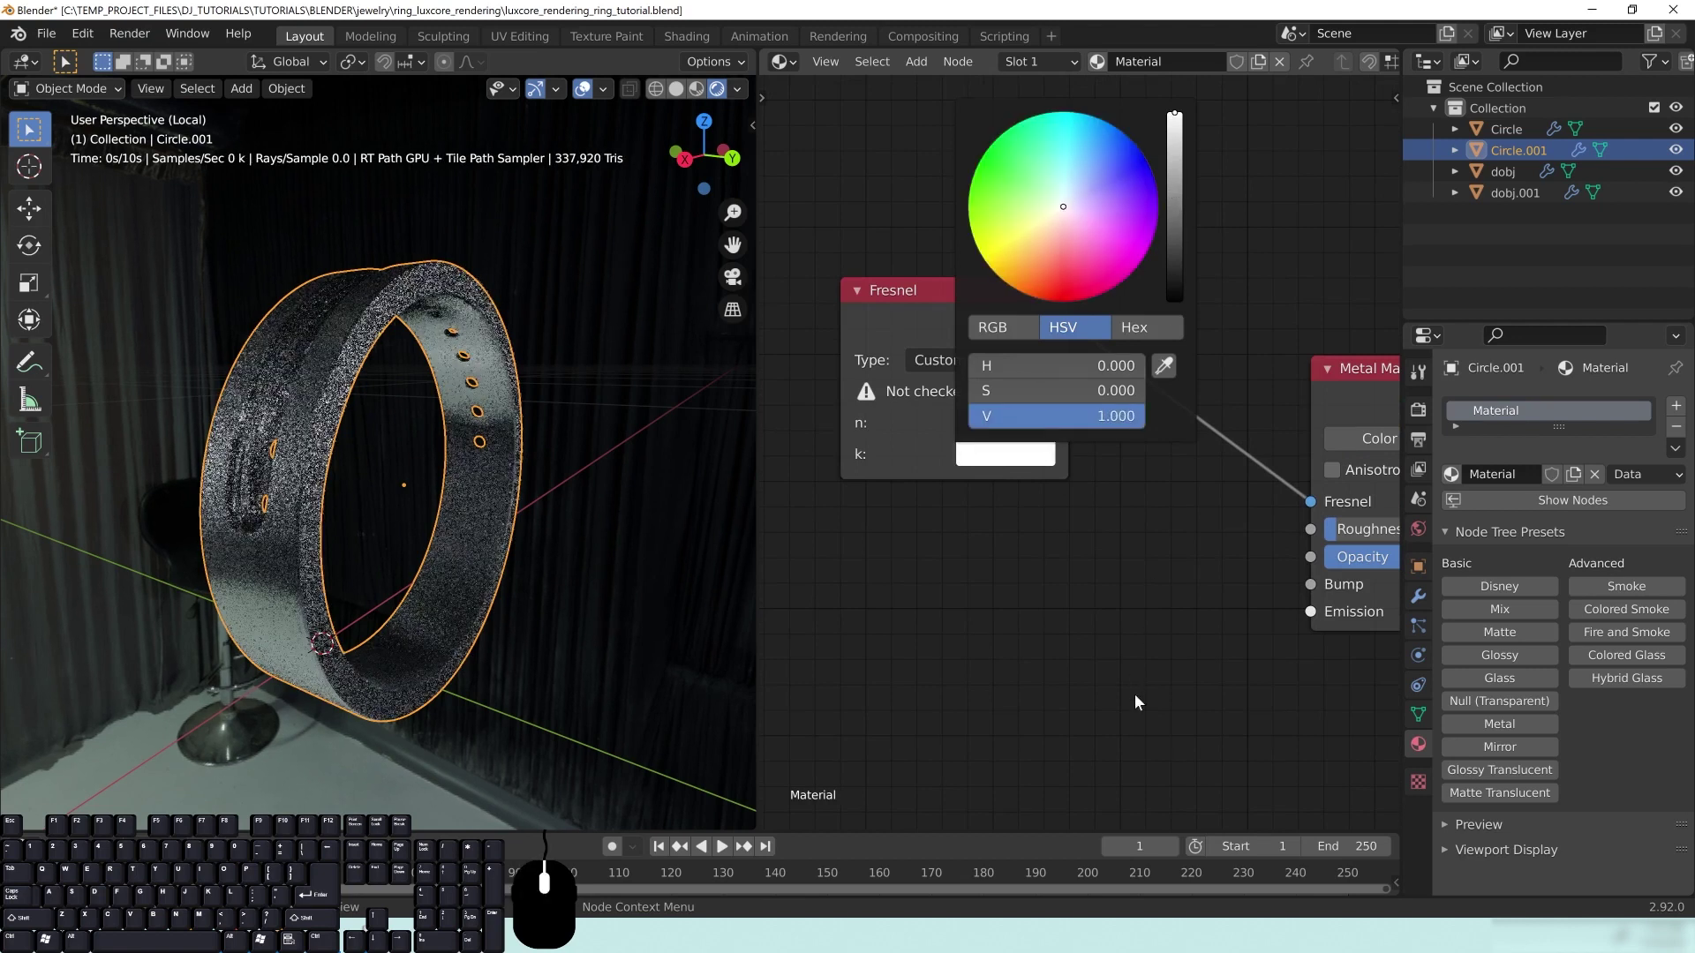
click(996, 432)
drag(1177, 252, 1174, 84)
middle_drag(1159, 544, 1008, 623)
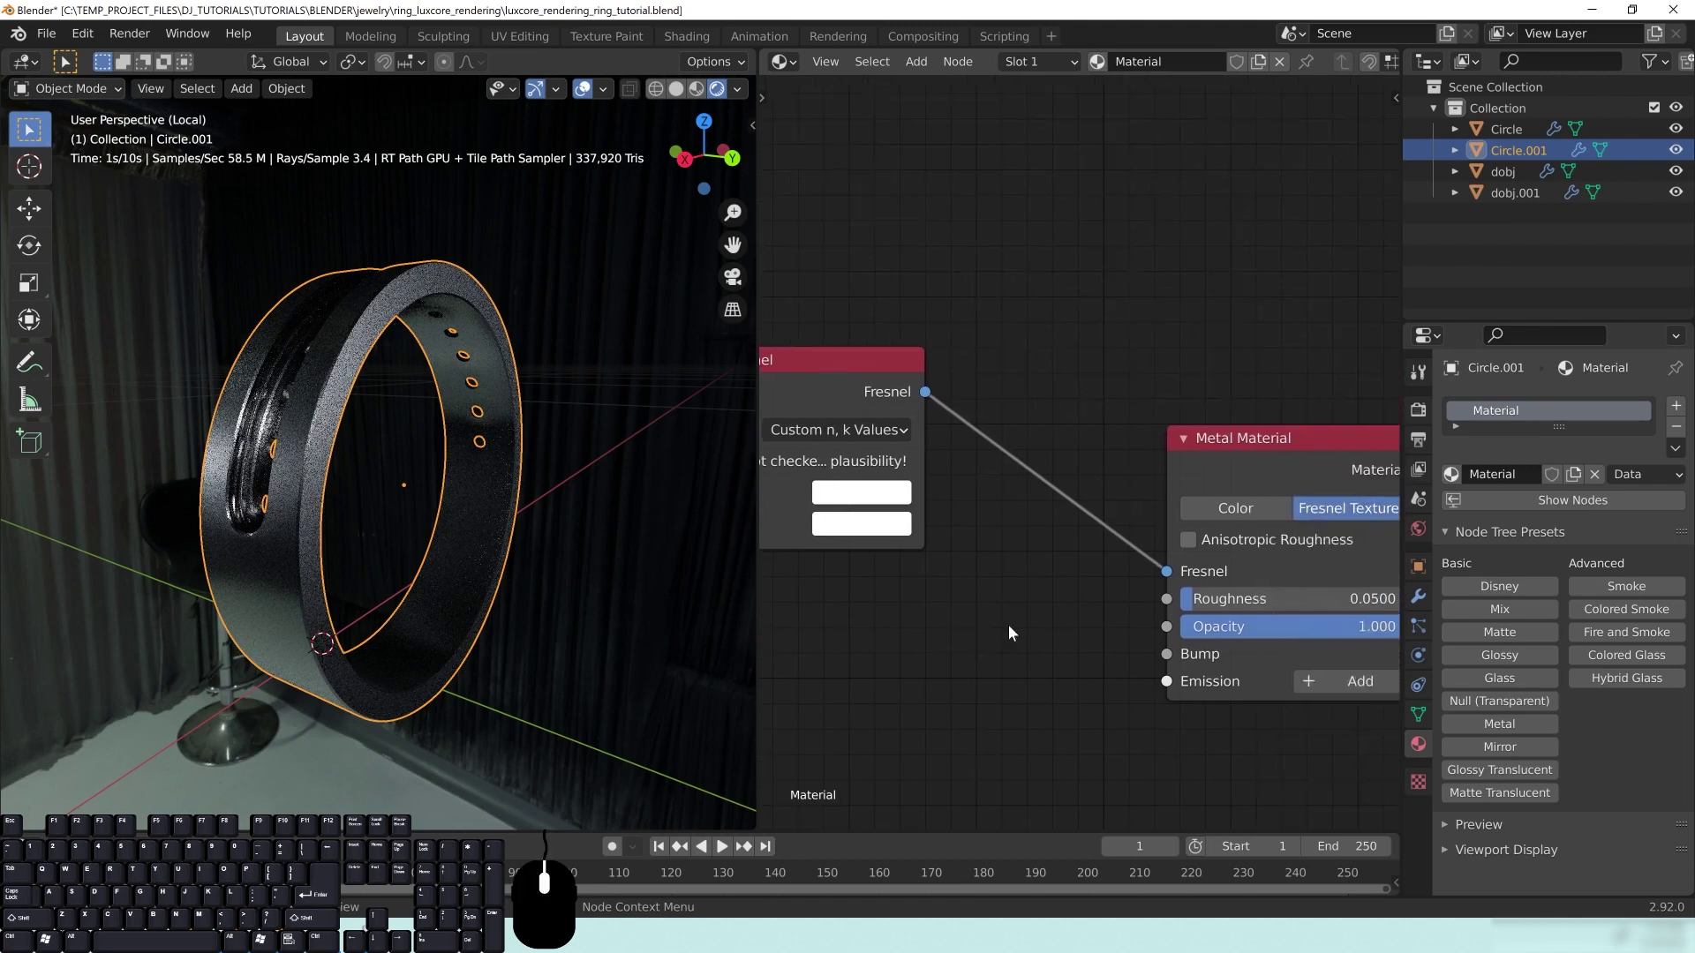
Step: Tint the Fresnel node's n colour to a very slightly warm white
middle_drag(385, 503, 411, 537)
middle_drag(887, 507, 1072, 529)
click(1071, 522)
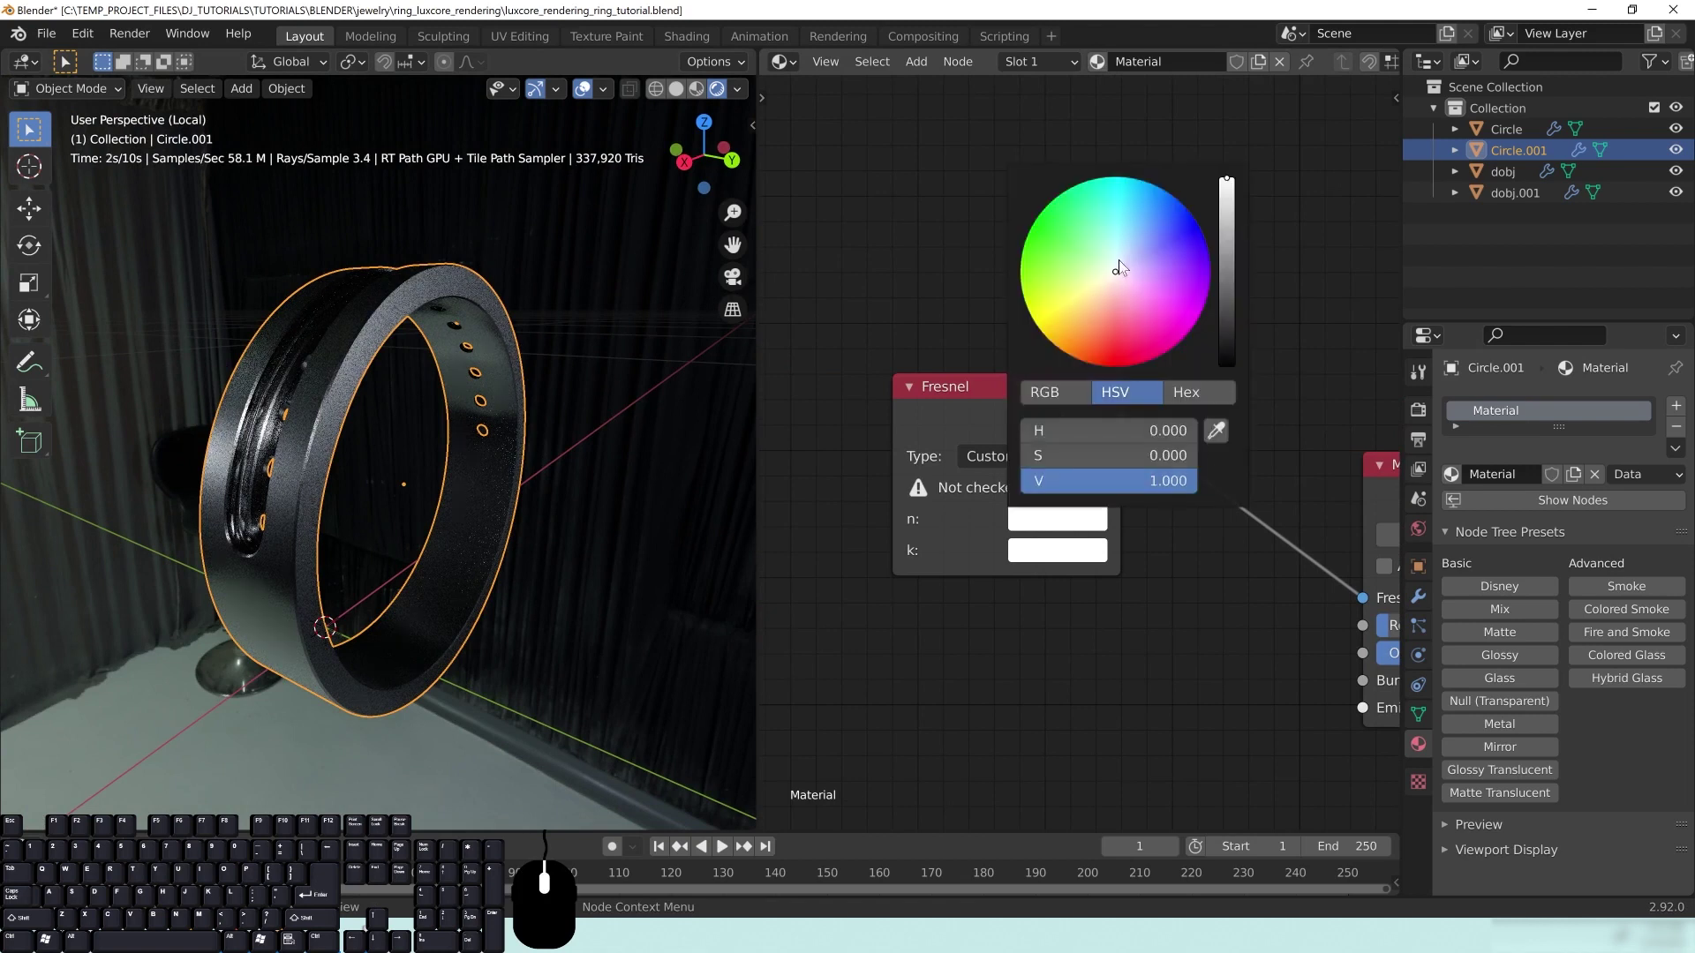
shift+drag(1112, 277, 1111, 275)
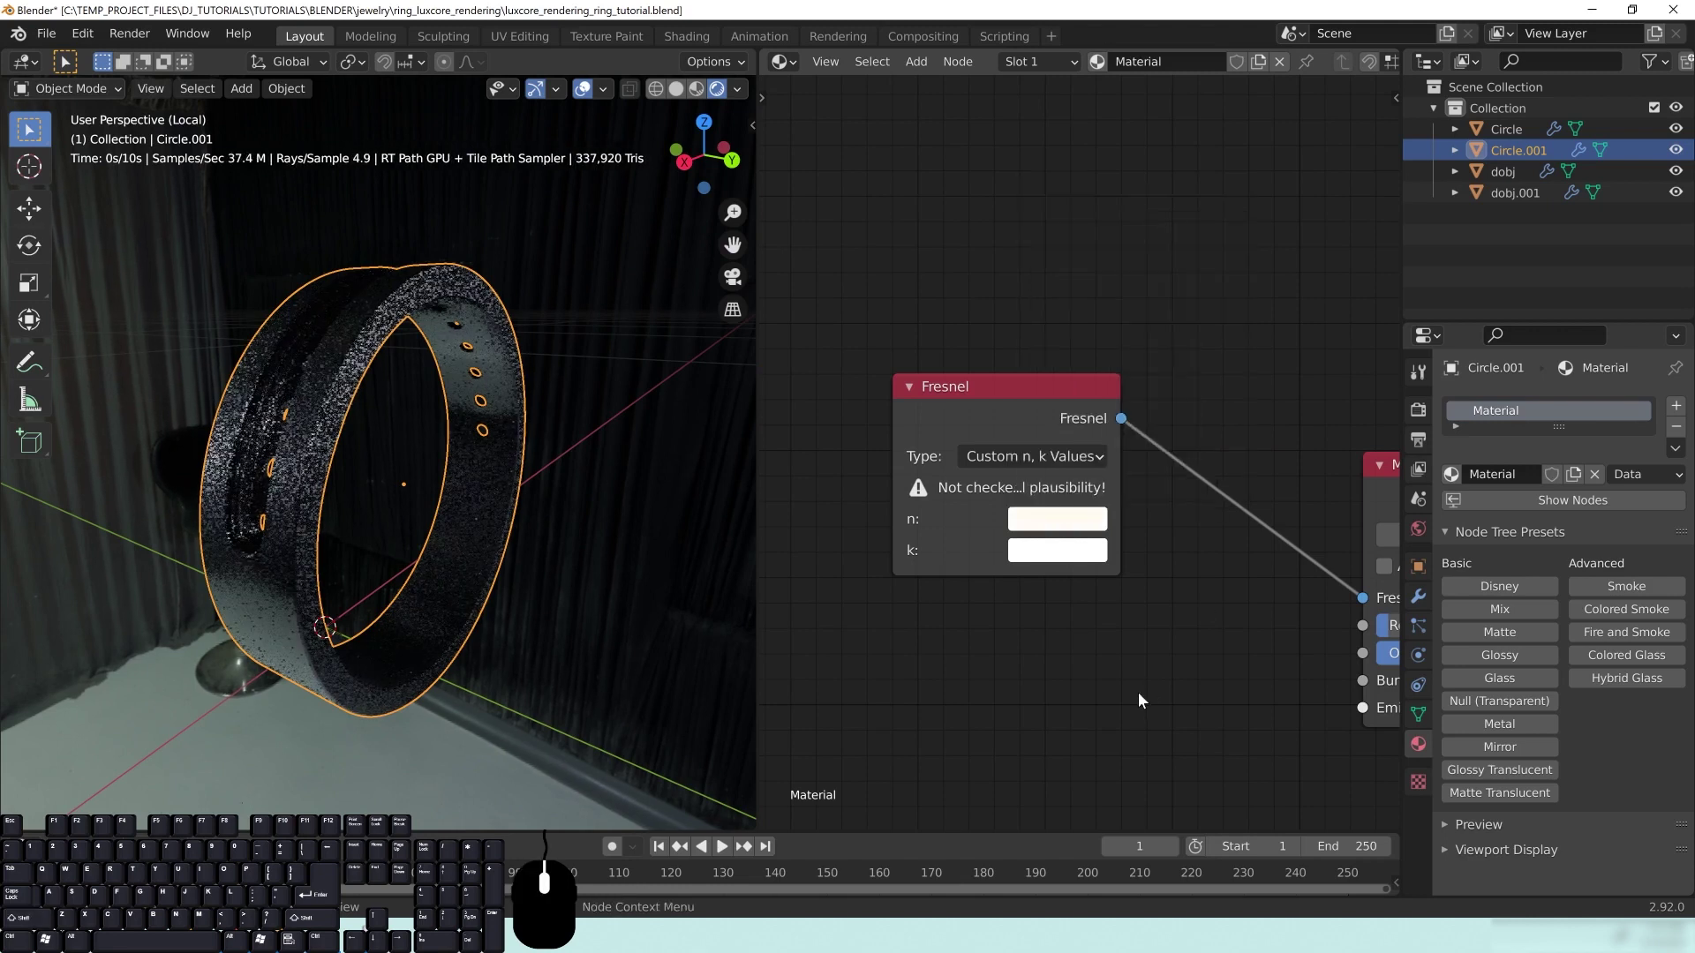
Step: Try strong tints such as blue, cyan and red for the Fresnel node's k colour
click(1045, 550)
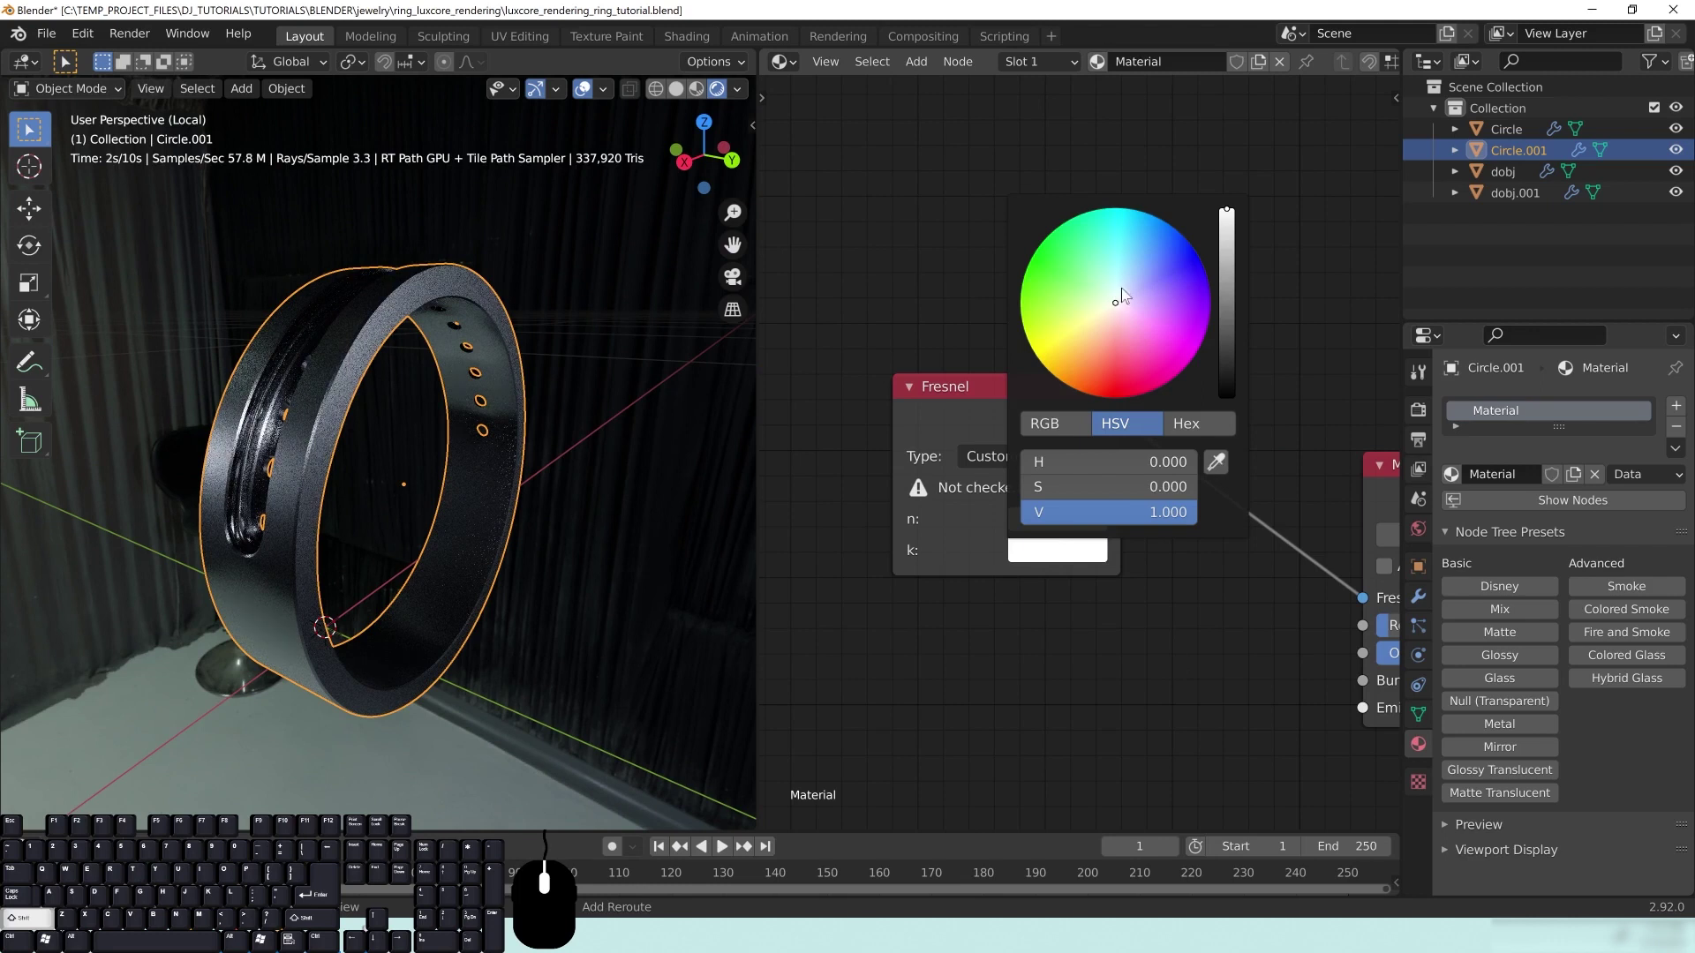
click(1135, 249)
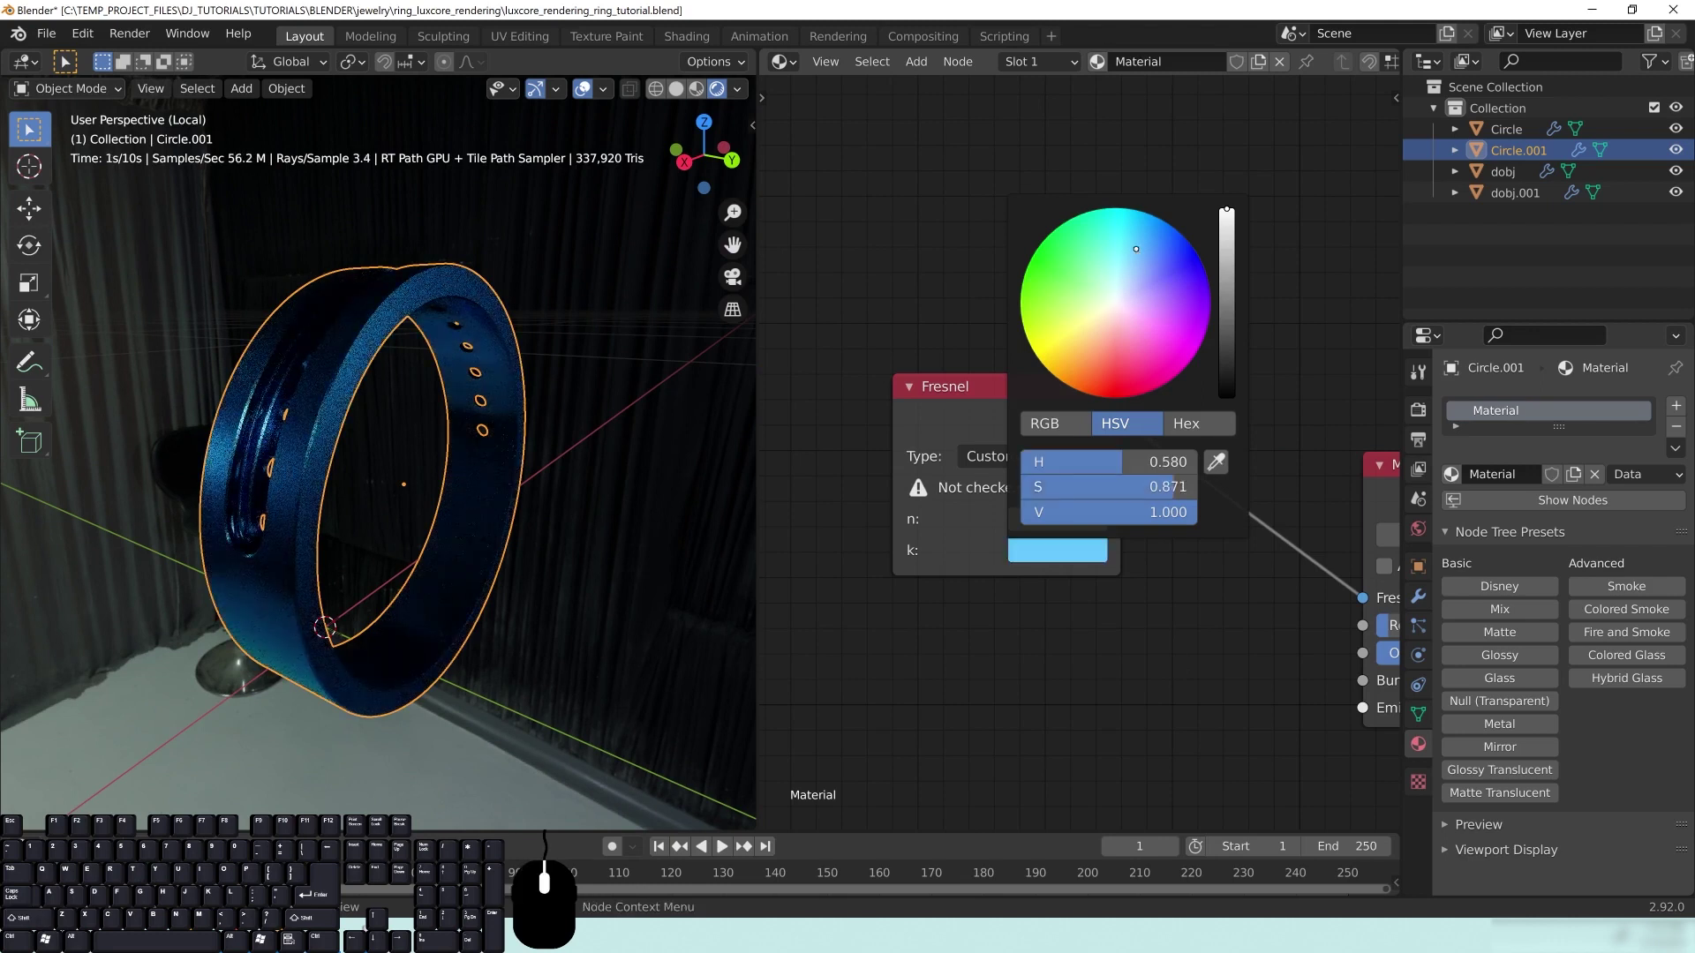
click(1094, 250)
click(1129, 280)
click(1123, 236)
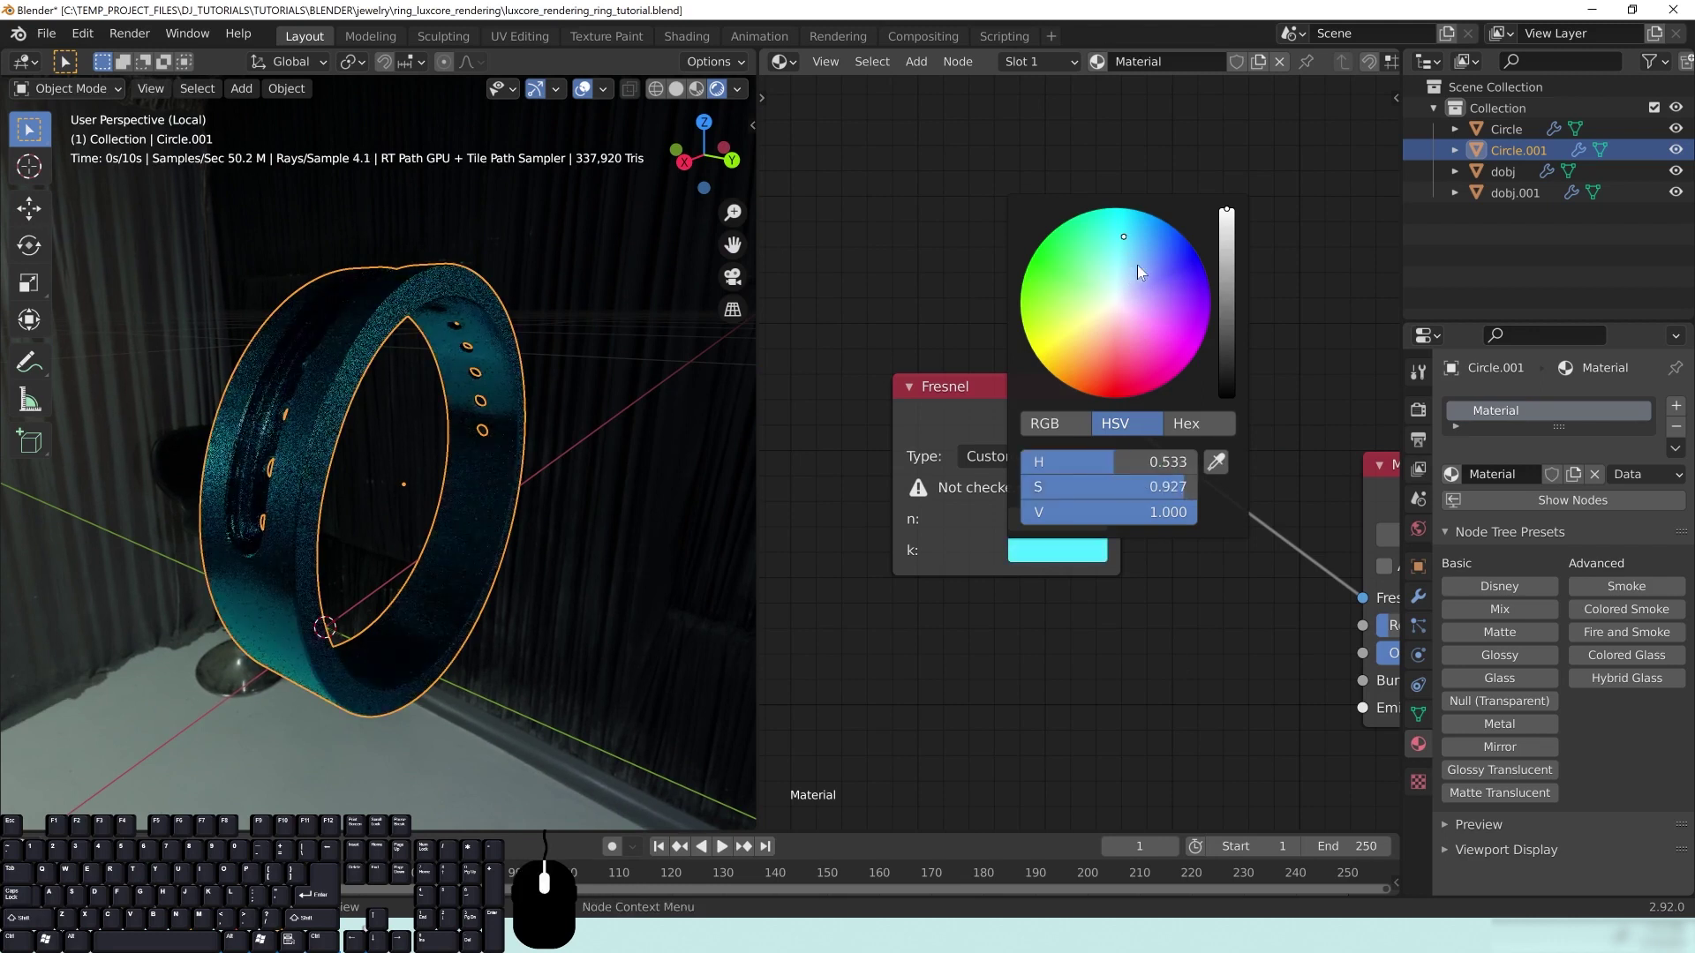
click(1050, 551)
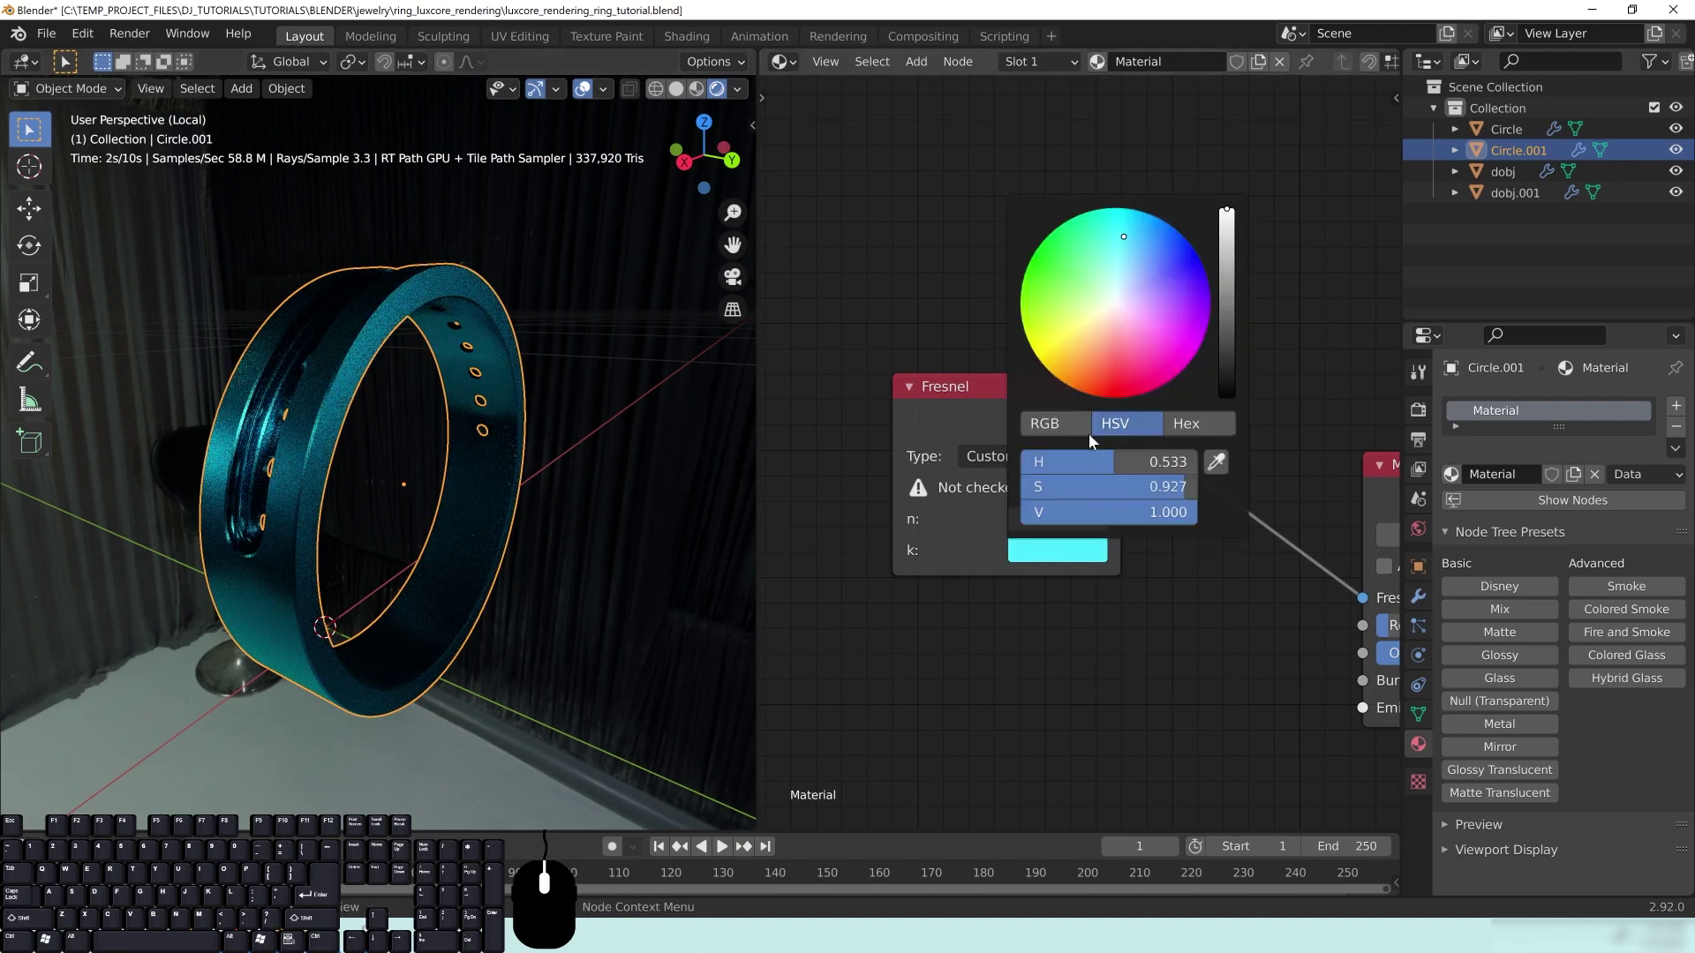
click(1100, 369)
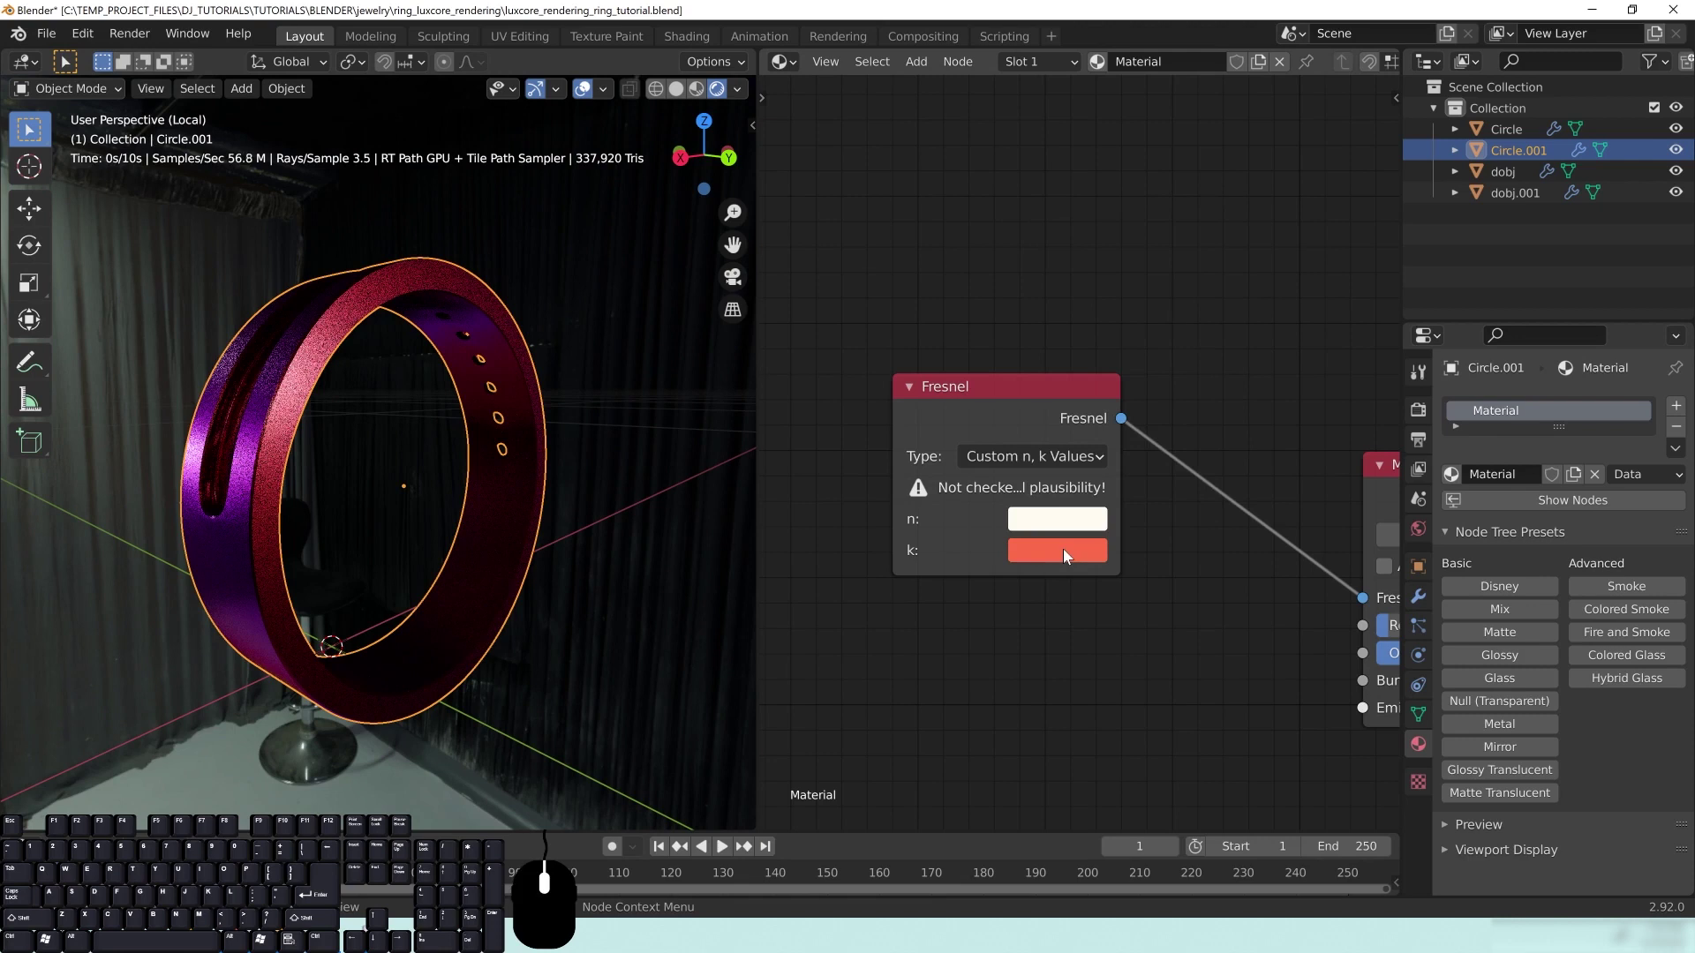
Step: Set the Fresnel node's k colour to a barely tinted near-white
click(1062, 548)
click(1113, 311)
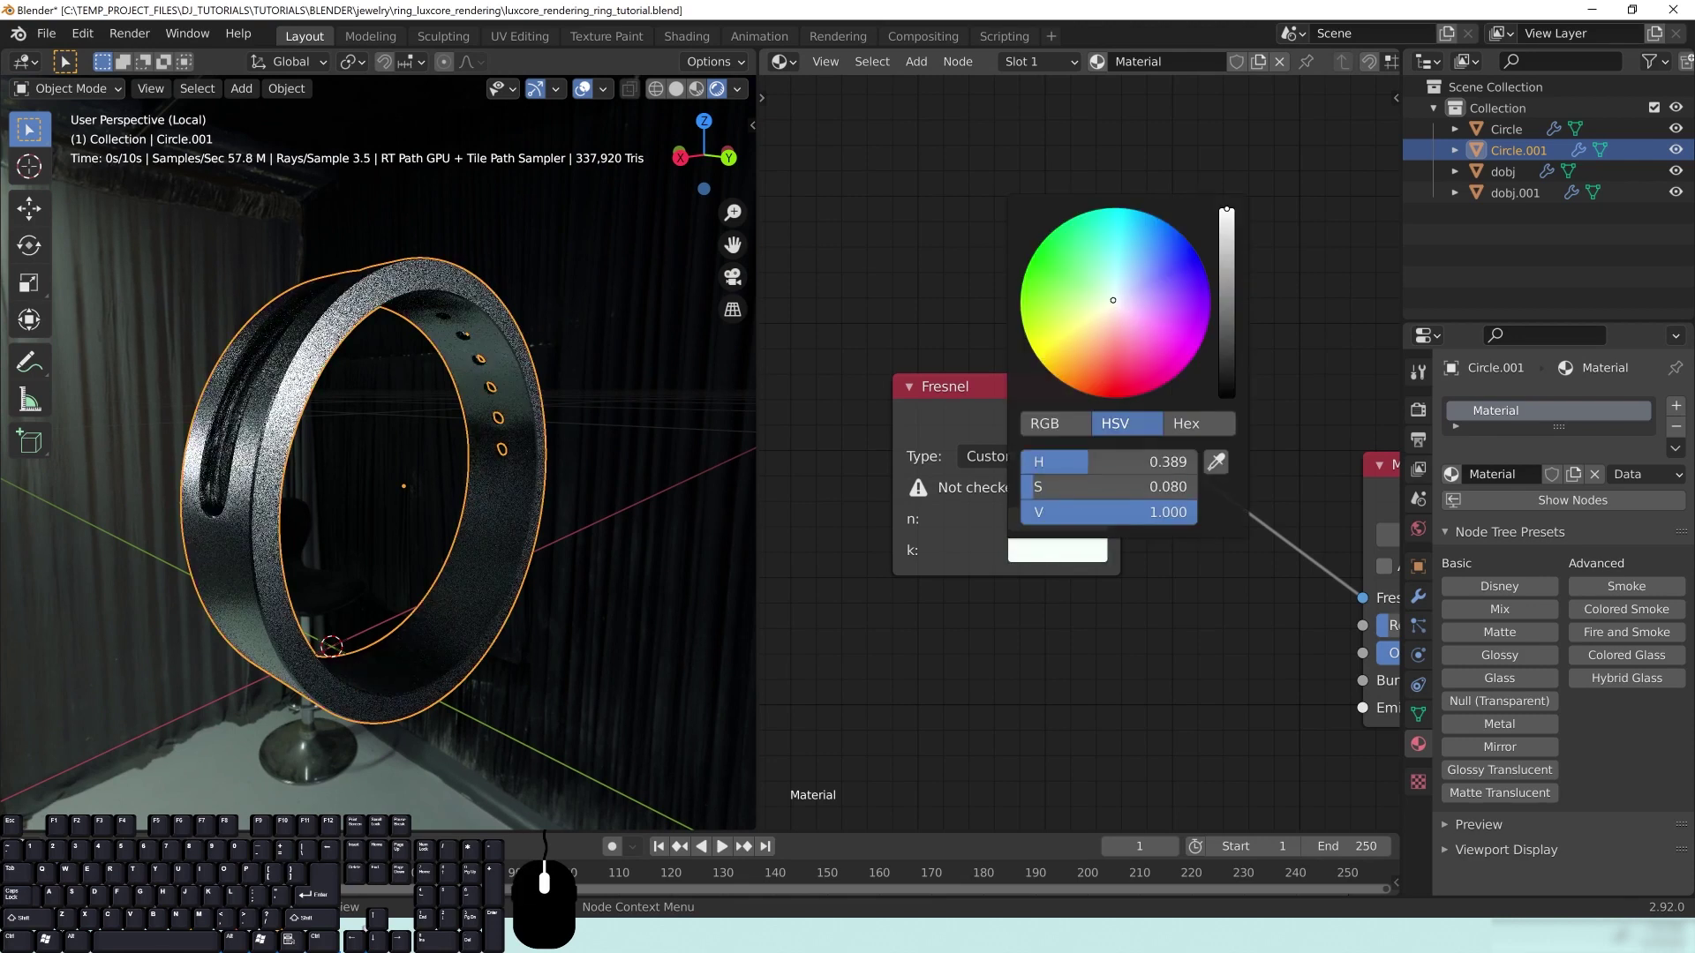
drag(1110, 314, 1112, 303)
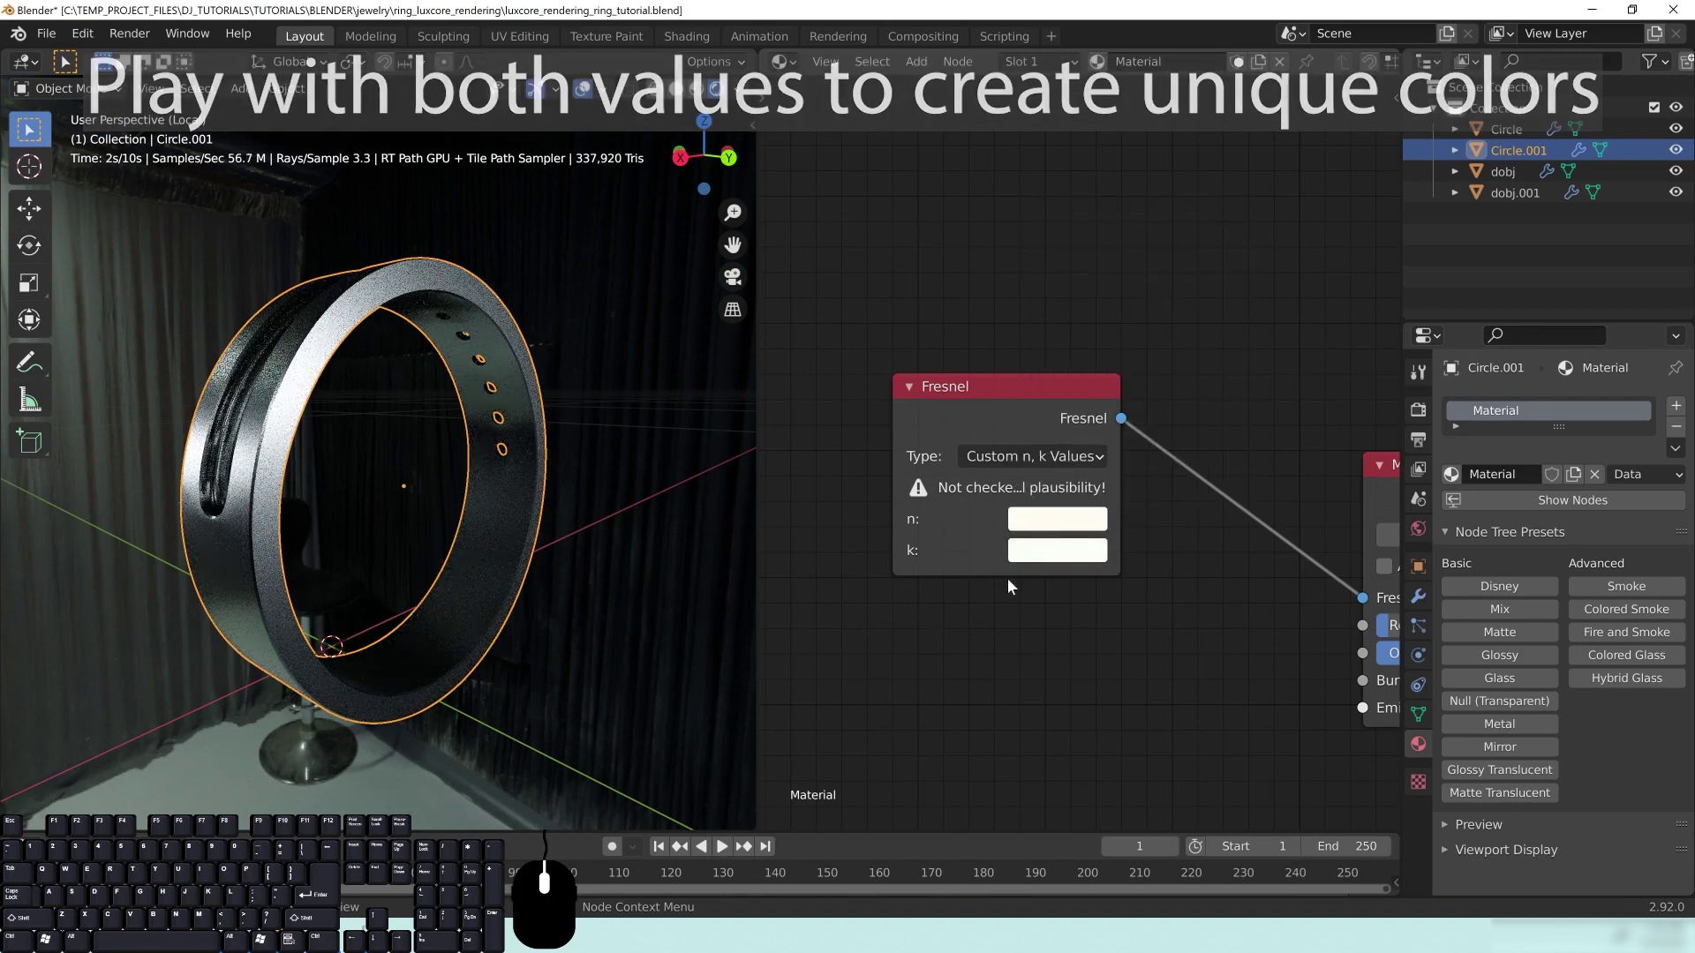
Step: Examine the band's rendered metal from different angles and the Fresnel node's n and k colours up close
mouse_move(362, 495)
middle_down()
mouse_move(309, 510)
mouse_move(378, 542)
mouse_move(353, 526)
middle_up()
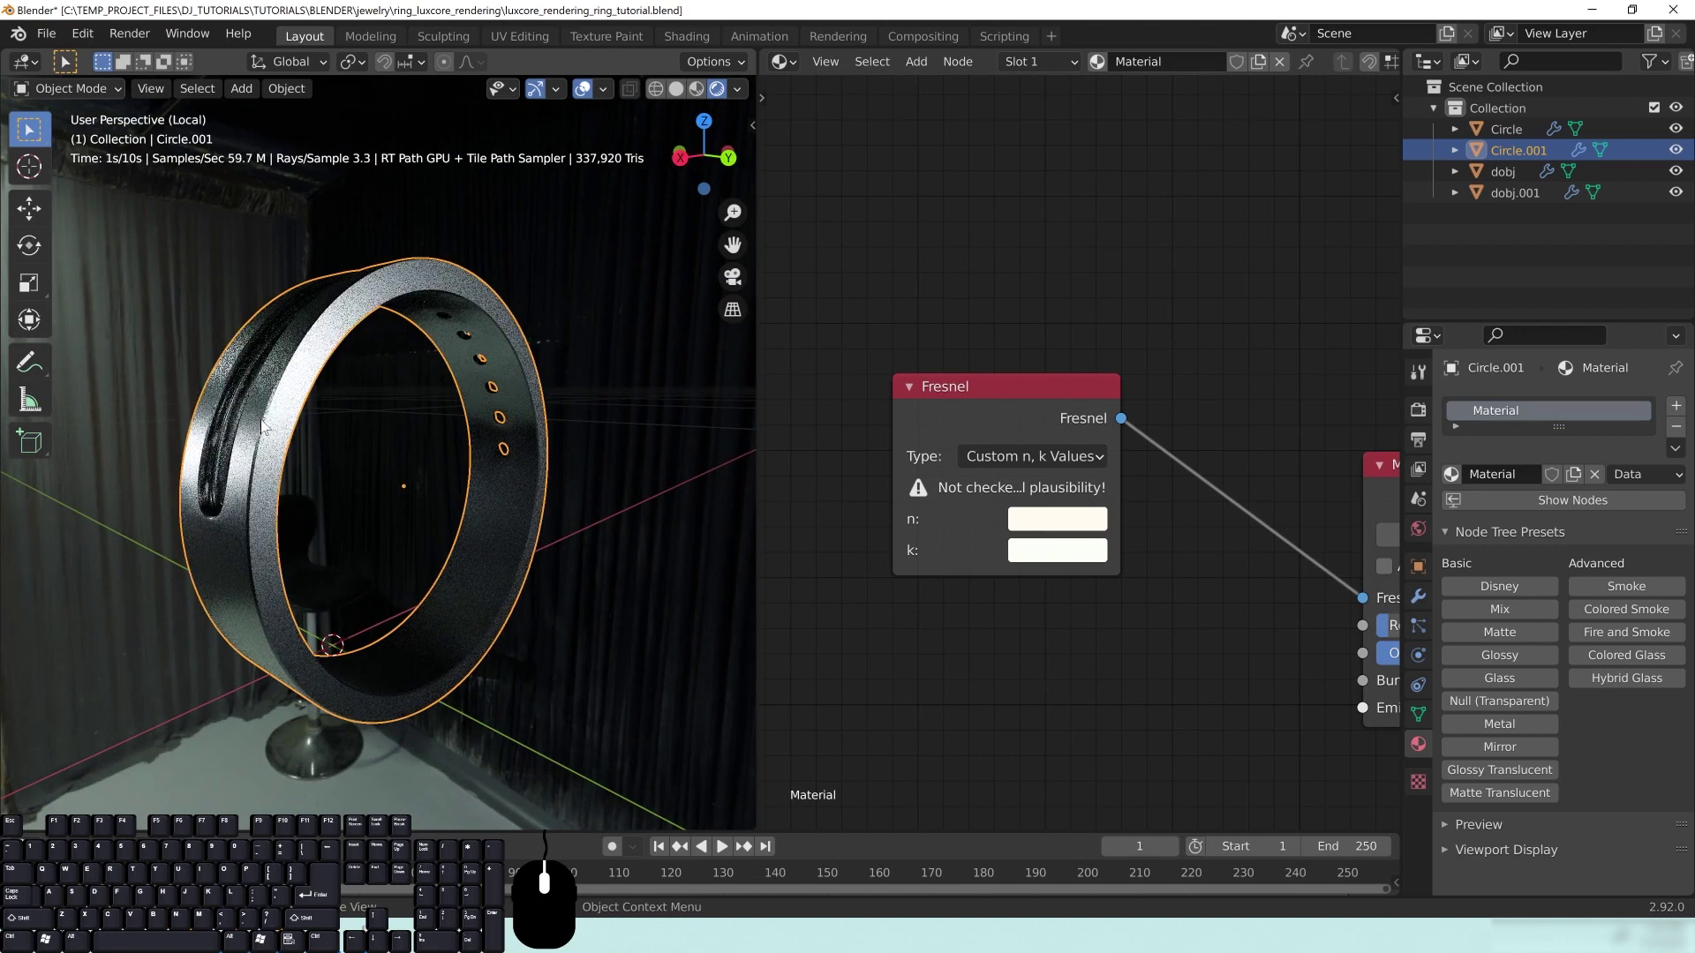
middle_drag(1040, 689, 1052, 692)
middle_drag(1165, 625, 1195, 604)
scroll(1158, 649, up, 5)
scroll(966, 467, down, 1)
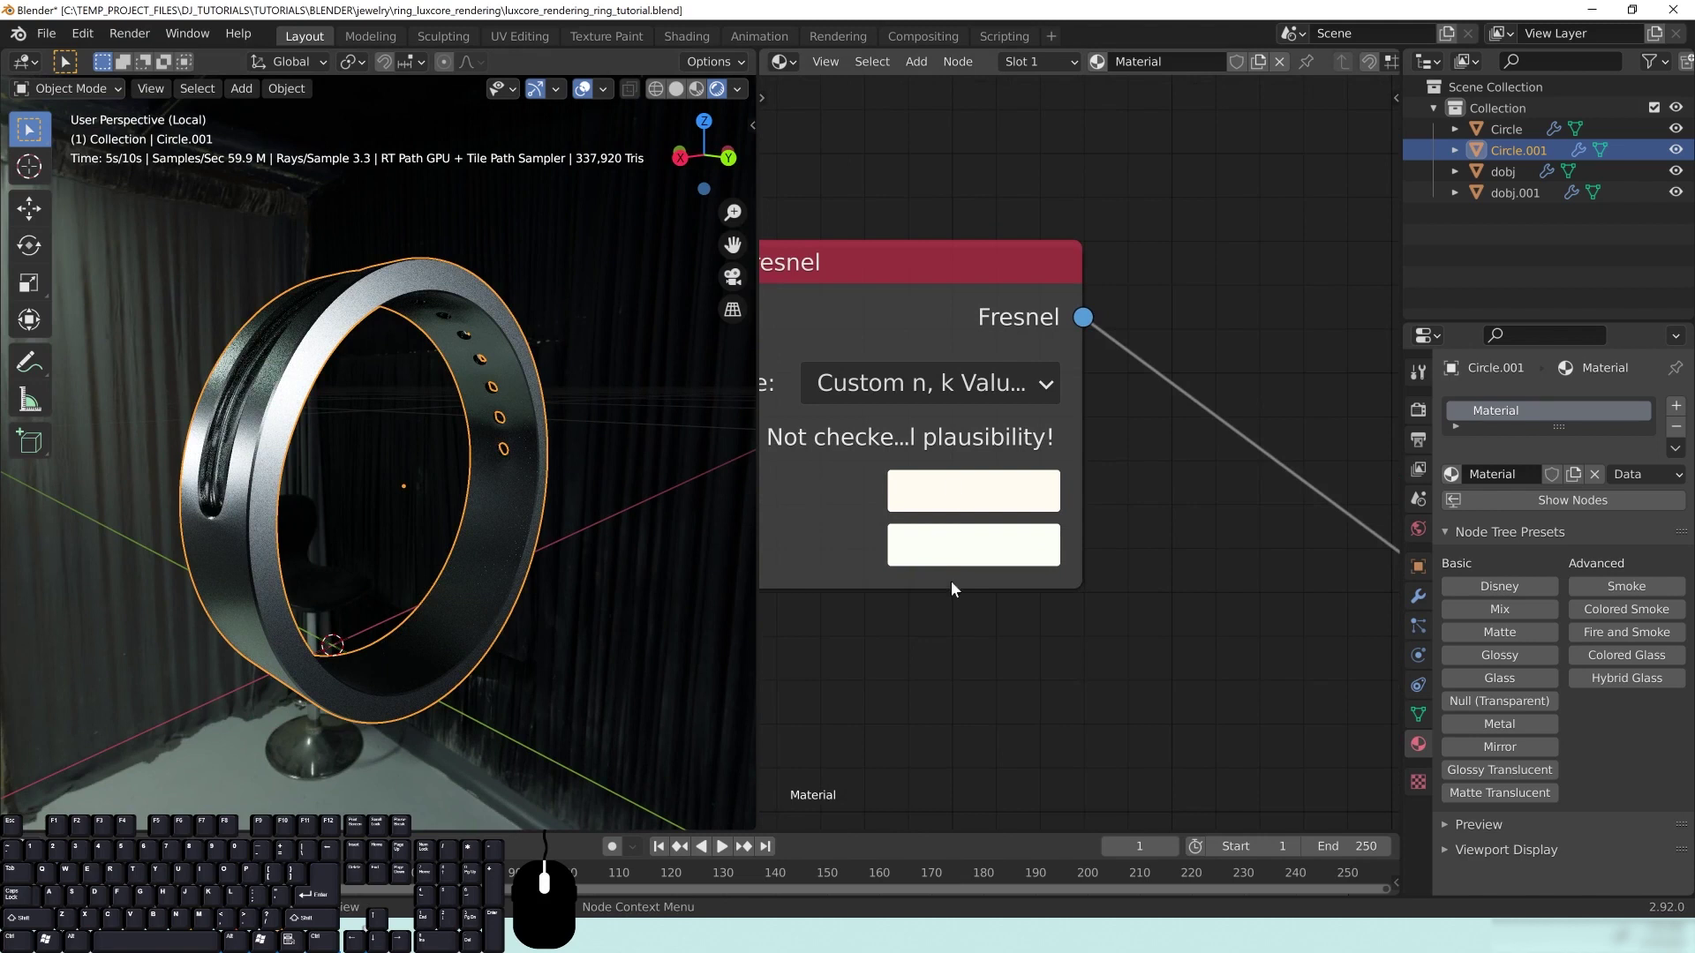
middle_drag(1103, 615, 1149, 622)
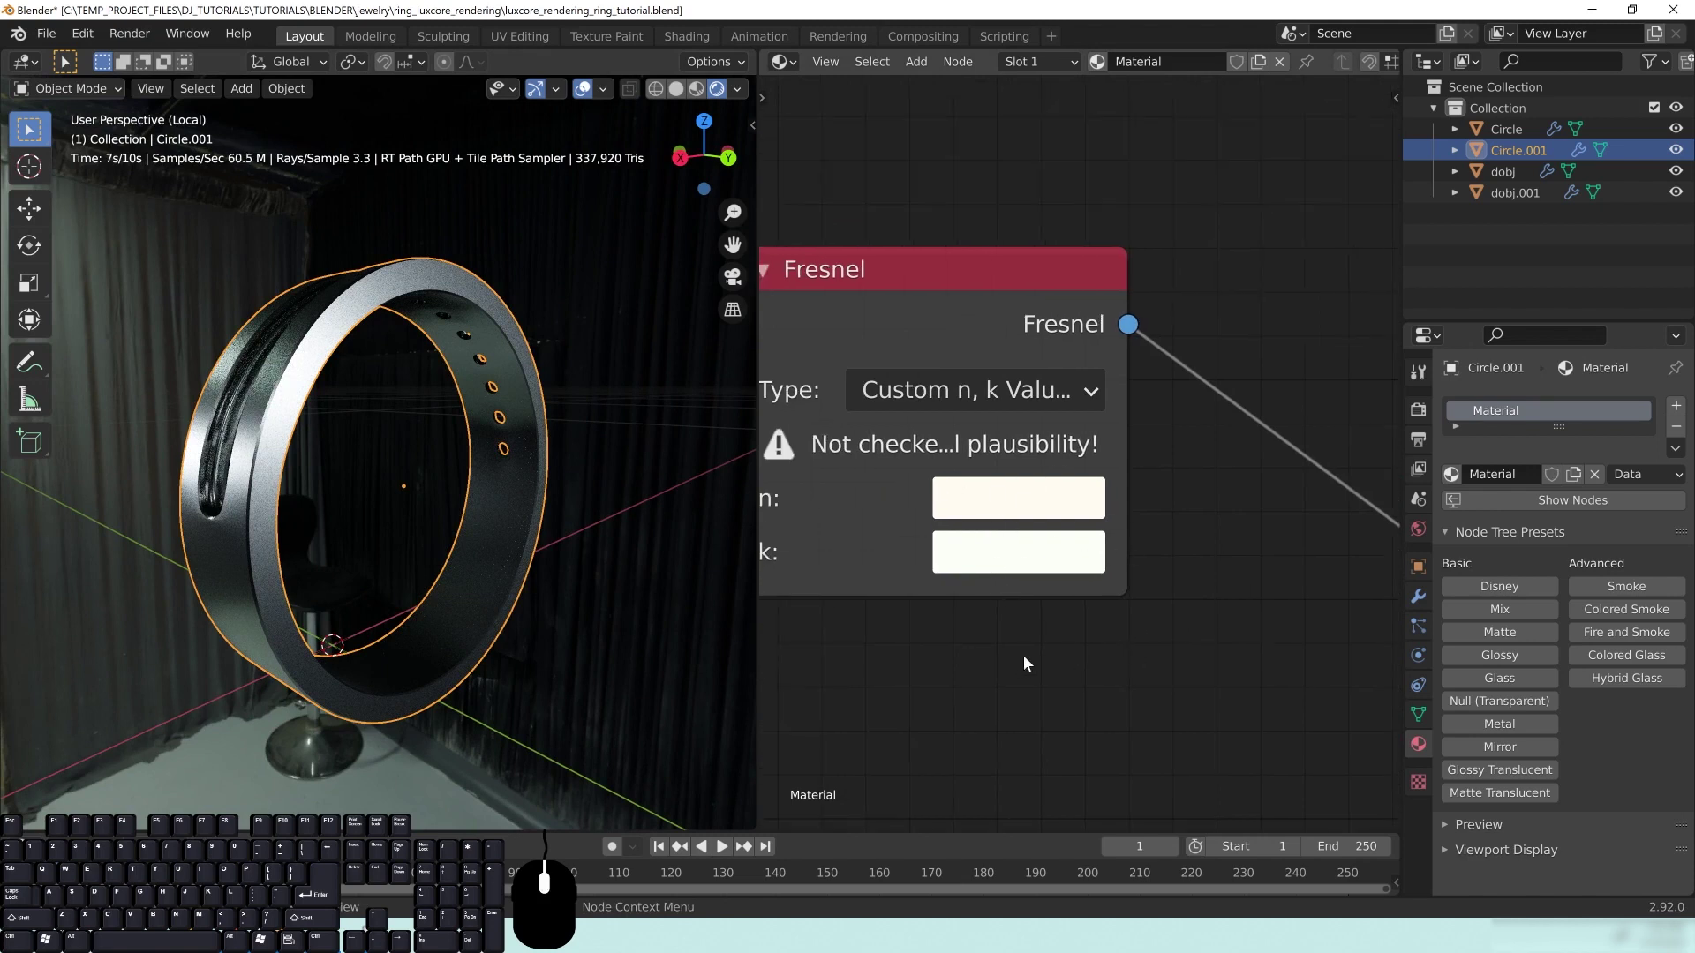
middle_drag(949, 624, 1102, 633)
scroll(1103, 633, down, 1)
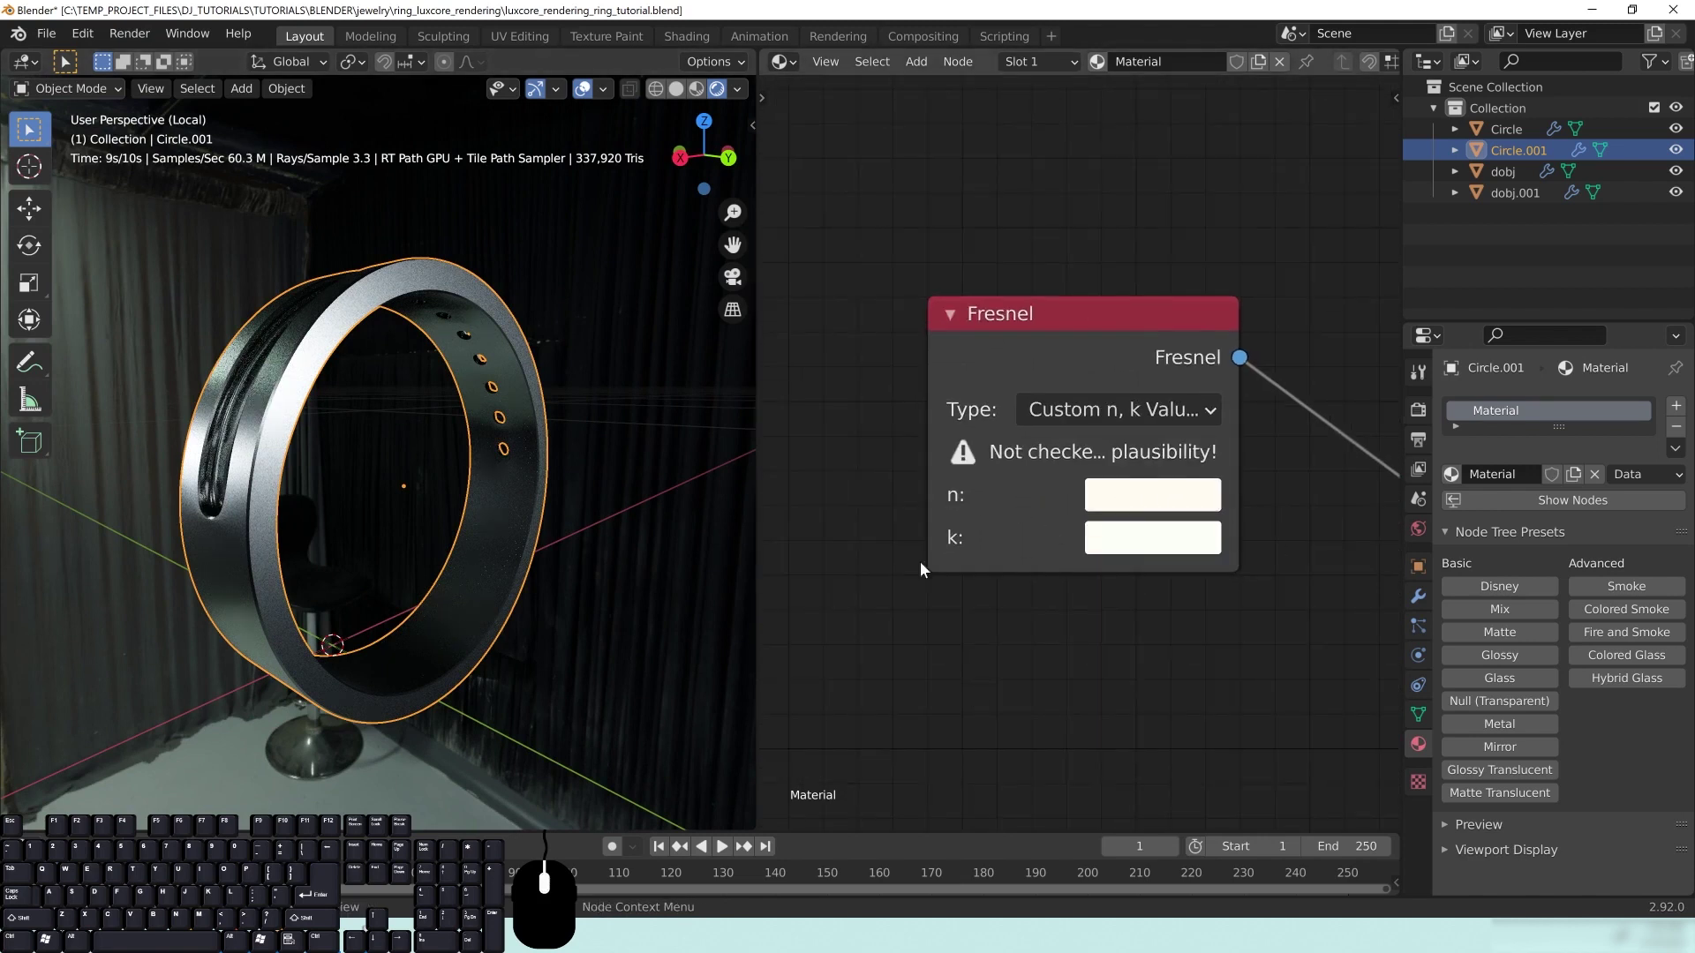
middle_drag(353, 446, 388, 459)
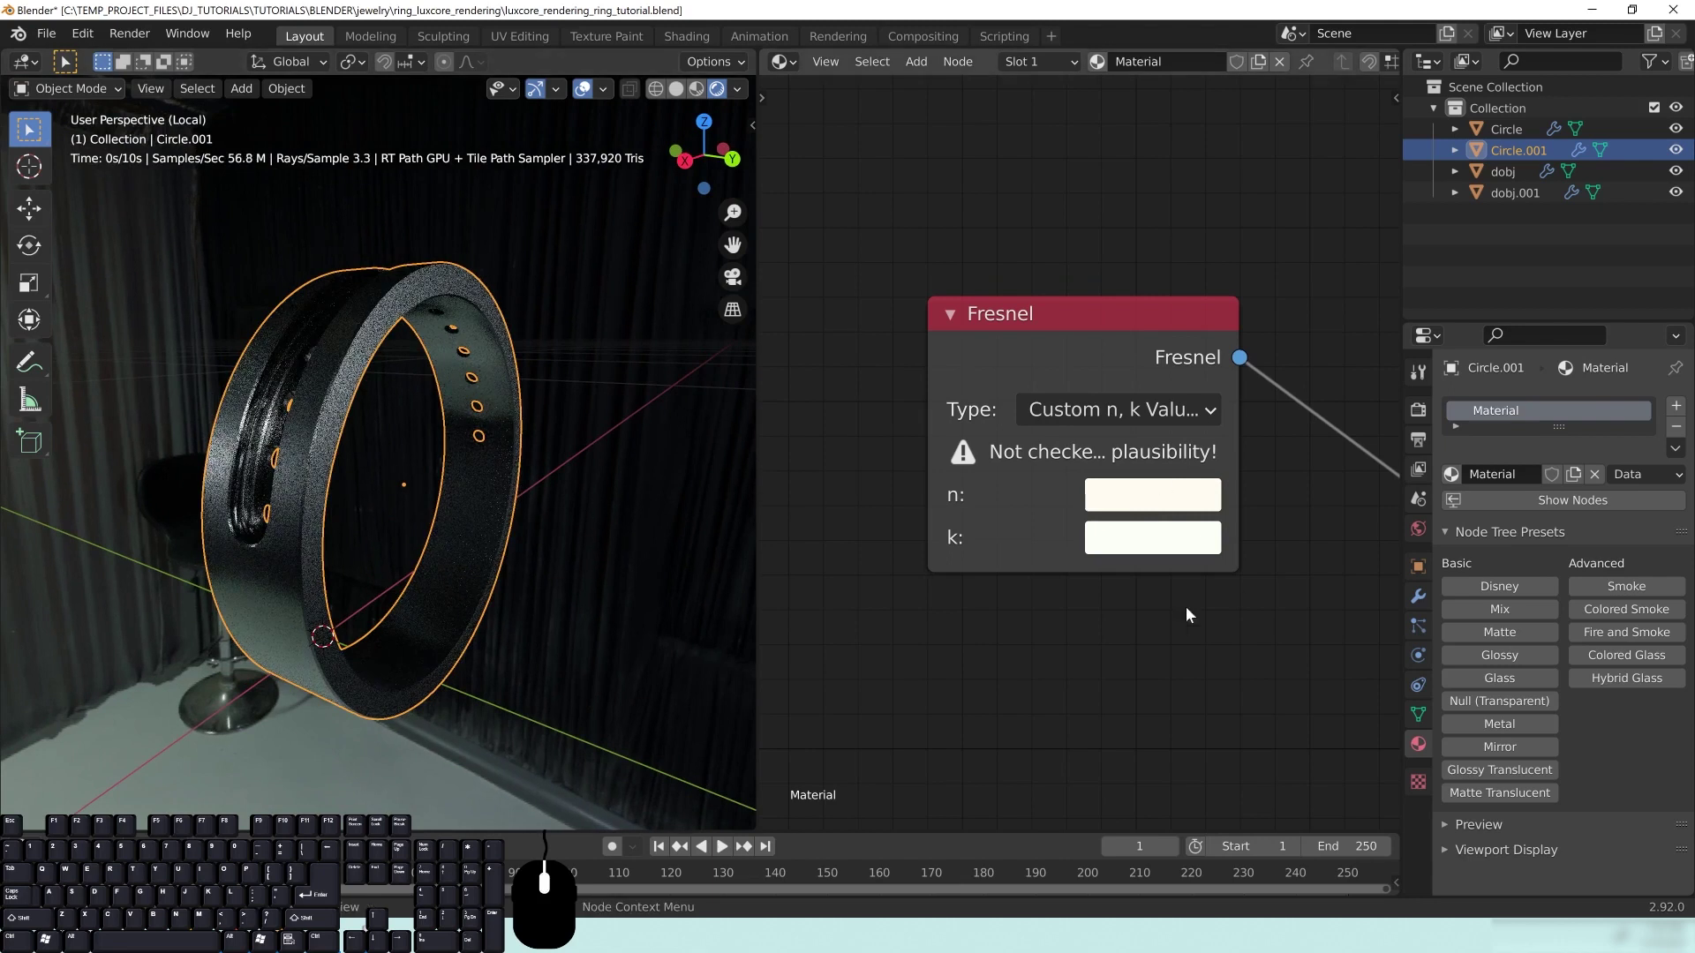
Step: Set the Metal Material node's roughness to 0.01
middle_drag(1101, 649, 1072, 613)
scroll(1041, 643, down, 3)
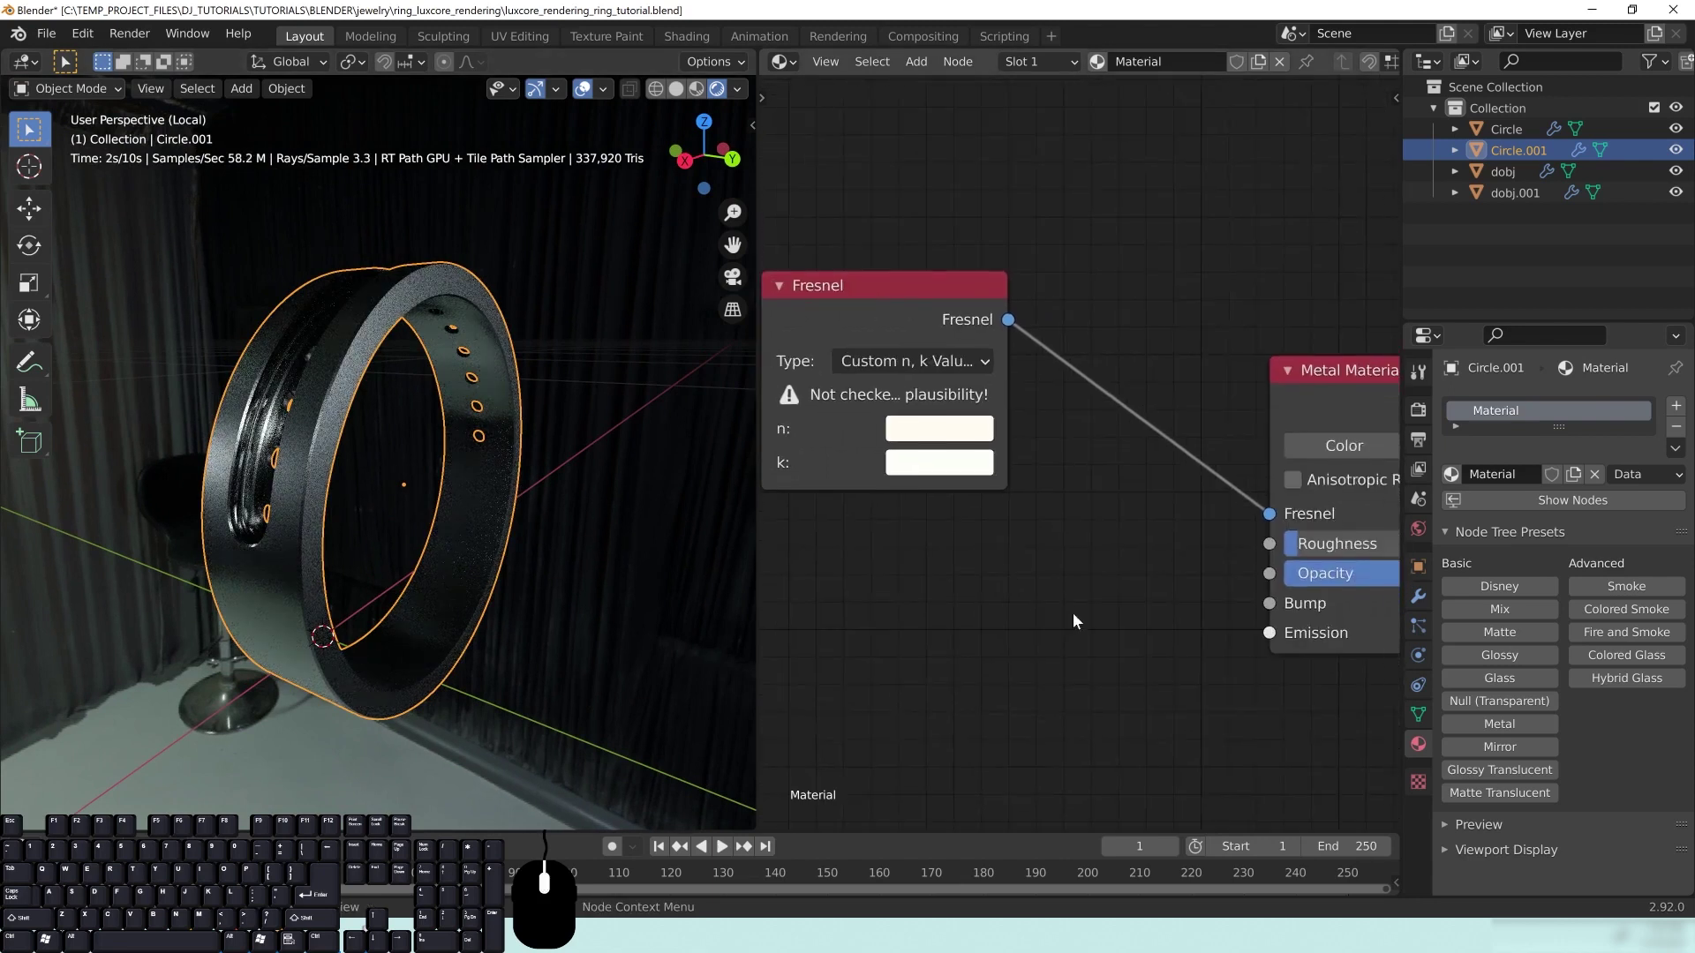
middle_drag(1202, 672, 1121, 666)
scroll(1121, 665, down, 3)
middle_drag(1119, 594, 1042, 597)
click(1268, 521)
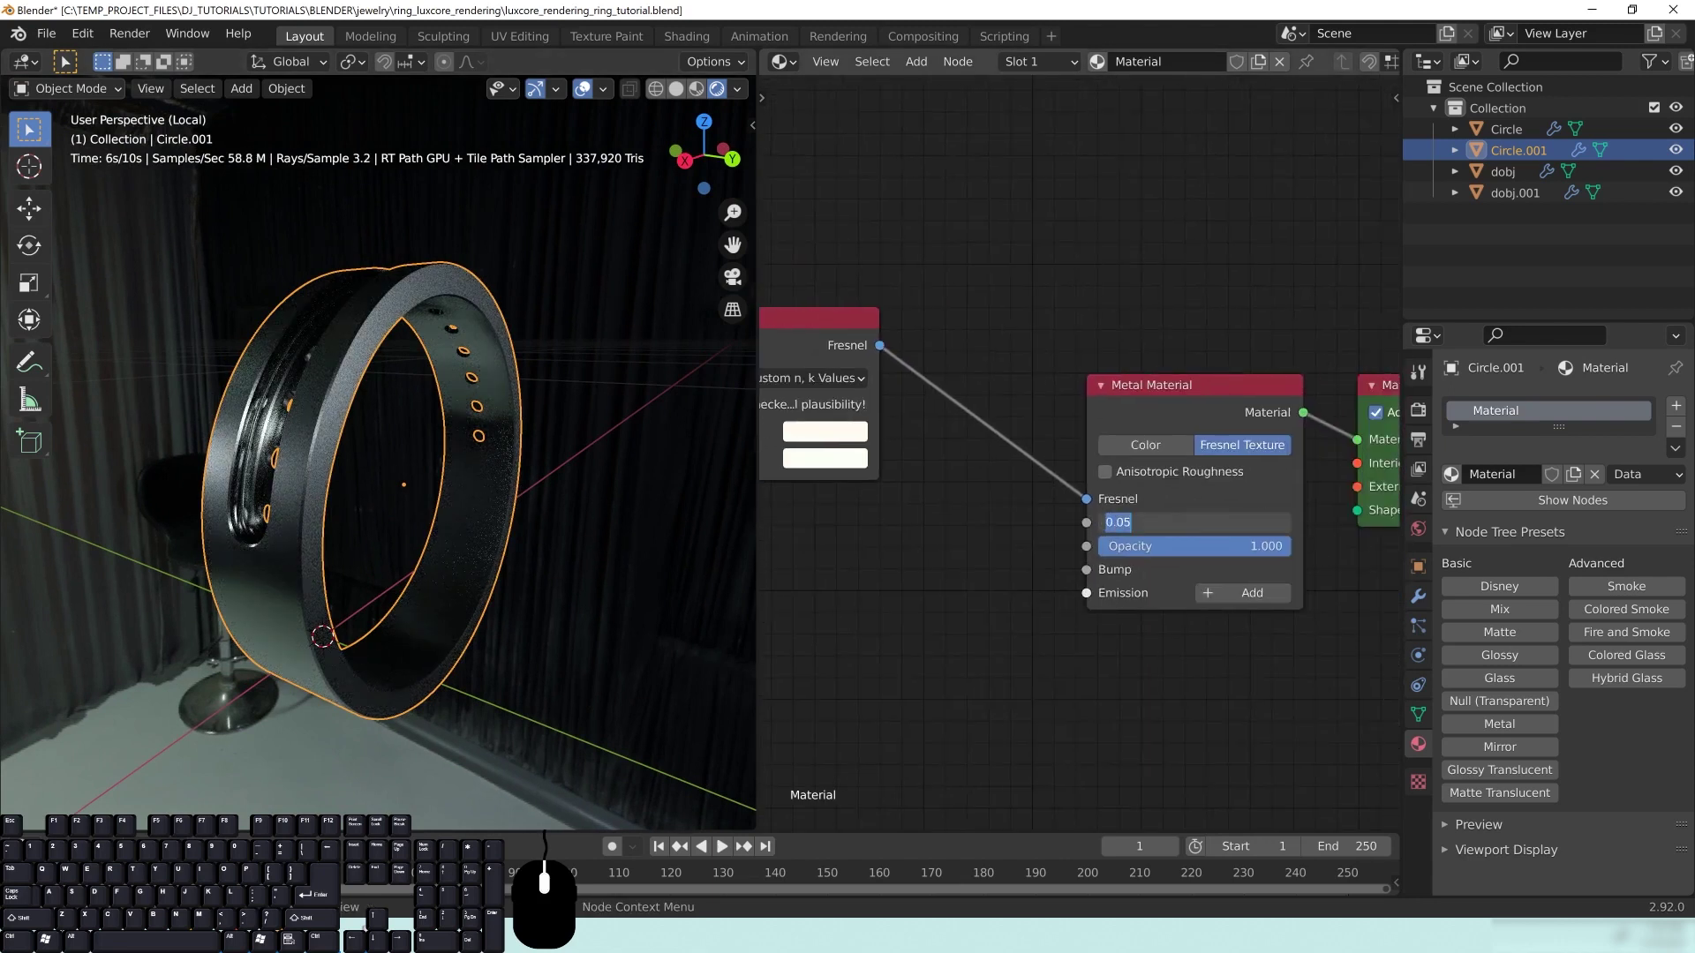
text(0.01)
key(Return)
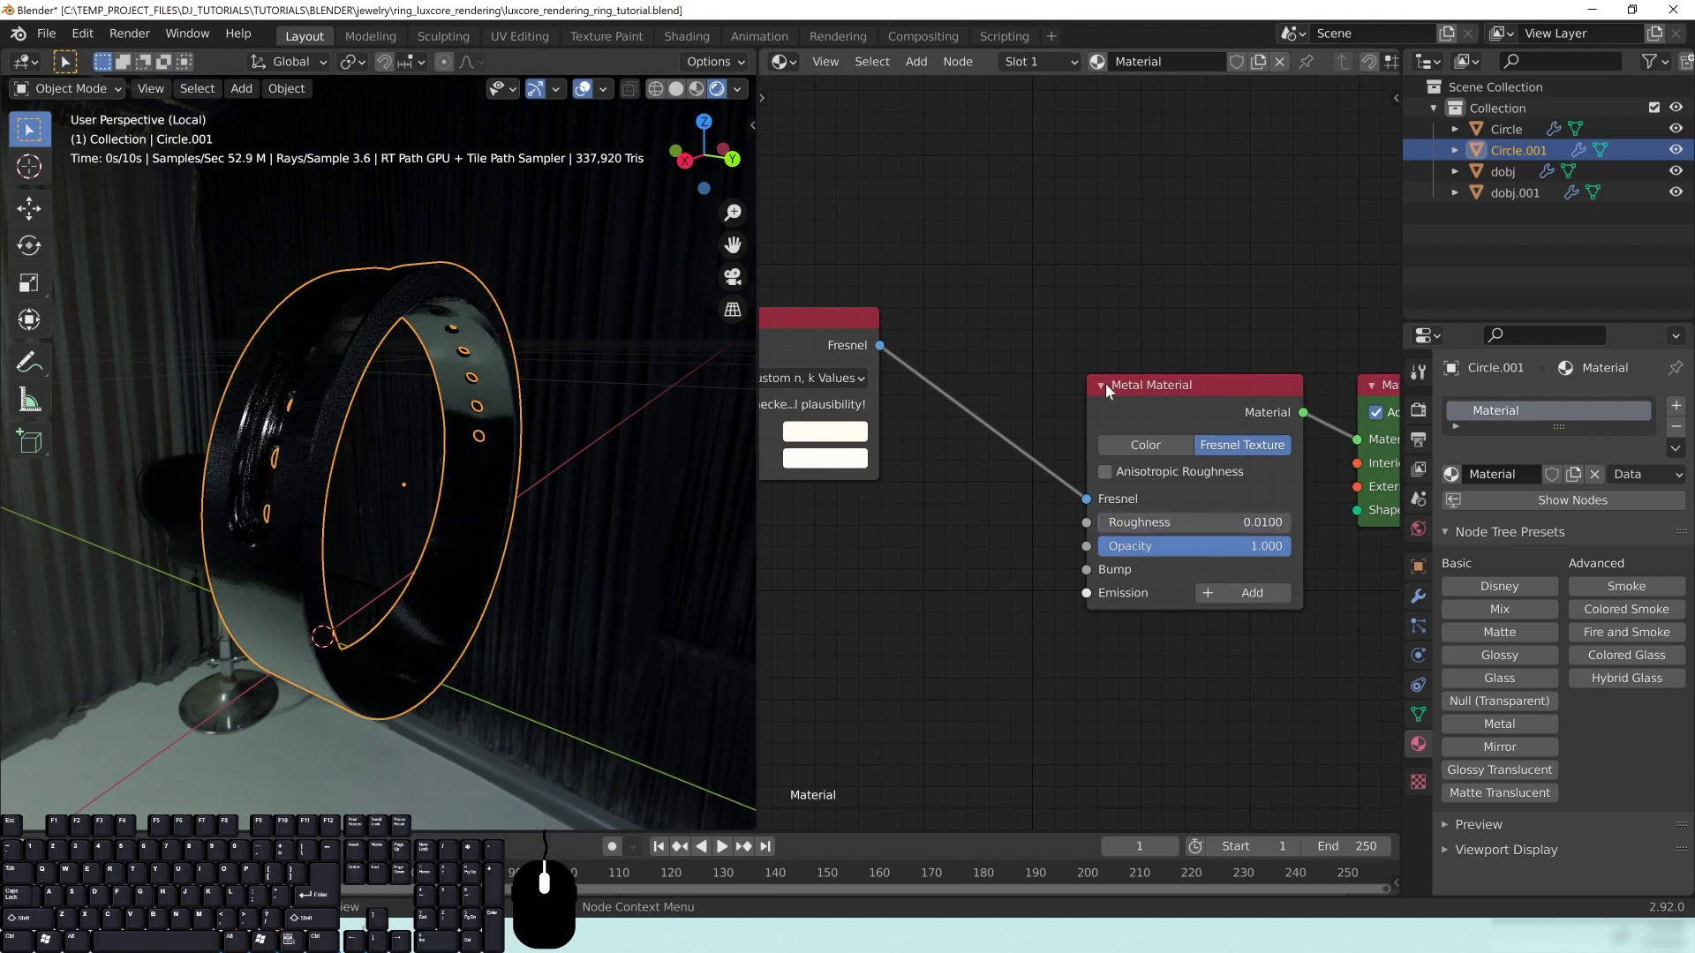
Step: Examine the polished band's reflections in the rendered viewport from several angles and distances
middle_drag(381, 402, 370, 533)
scroll(371, 533, up, 3)
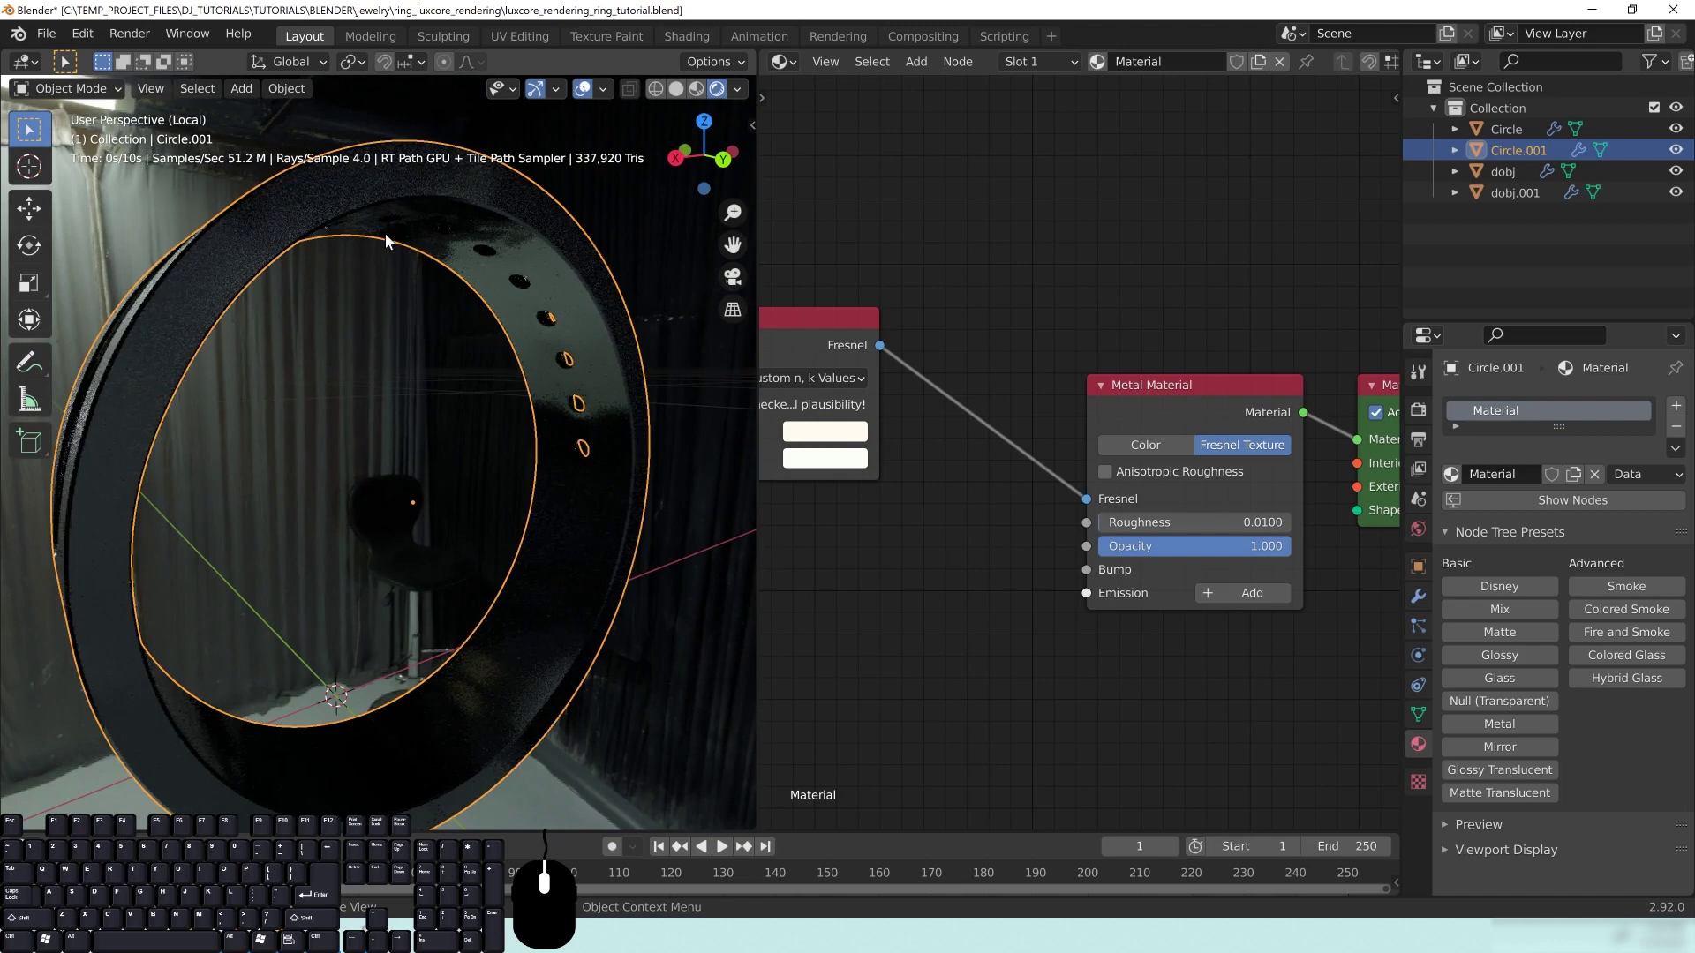
middle_drag(272, 551, 298, 548)
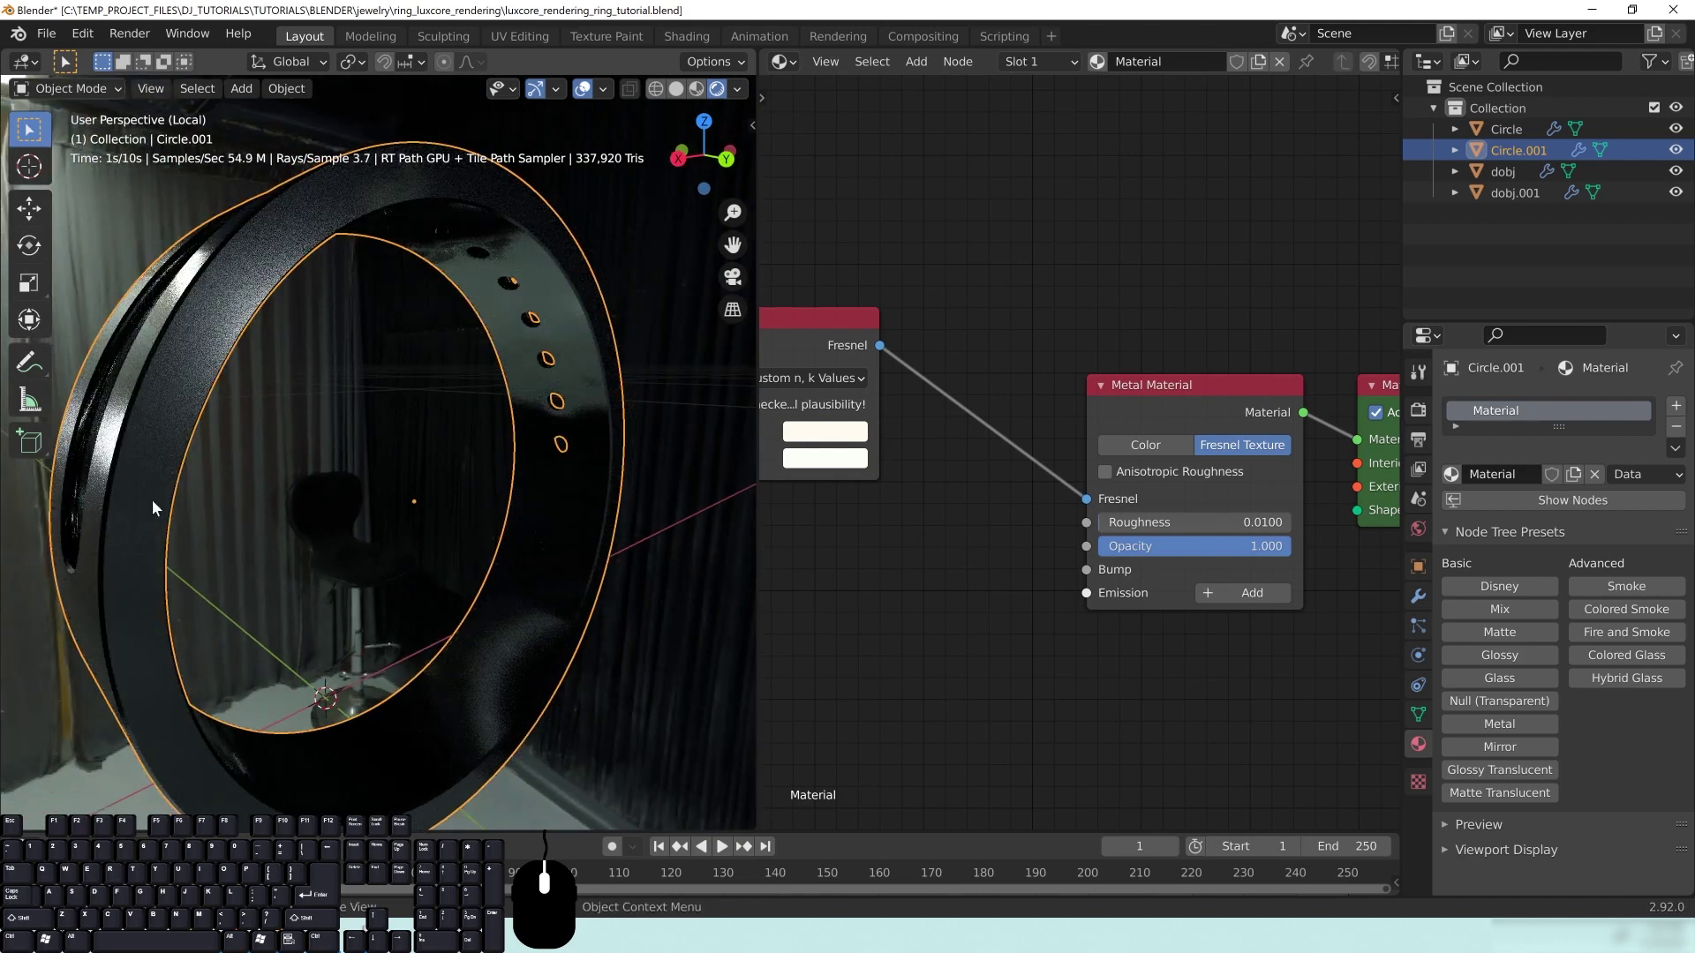
mouse_move(323, 477)
middle_down()
mouse_move(623, 493)
mouse_move(357, 480)
middle_up()
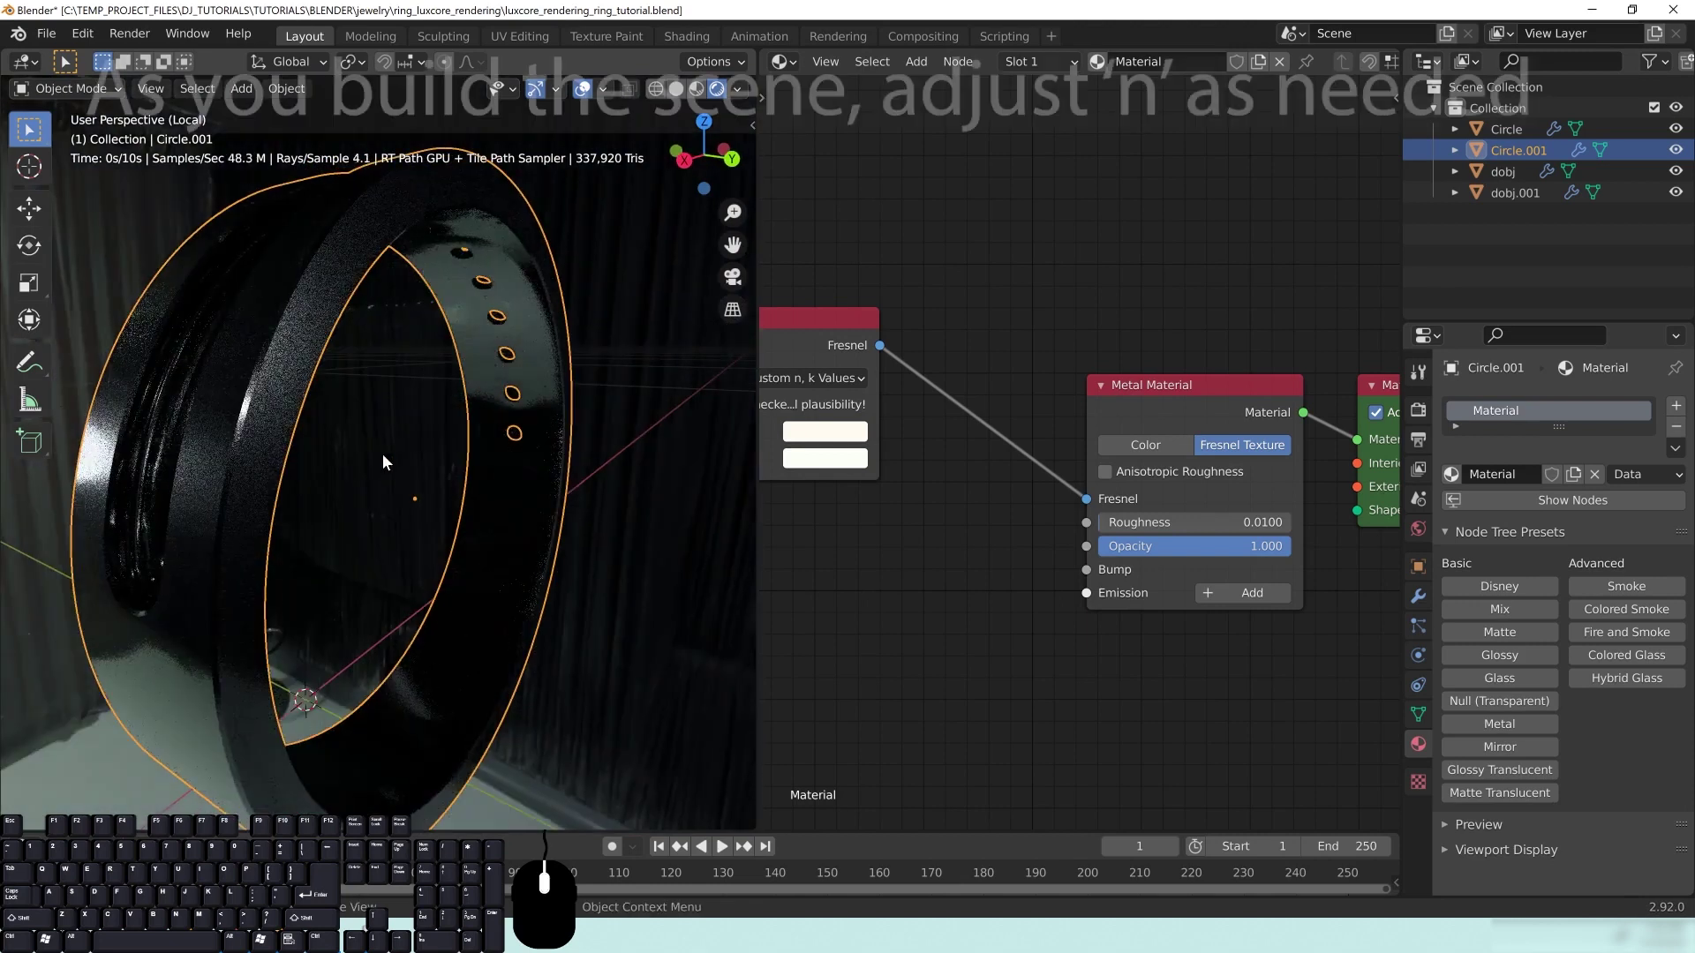
scroll(381, 454, down, 10)
middle_drag(462, 494, 471, 534)
scroll(470, 534, up, 6)
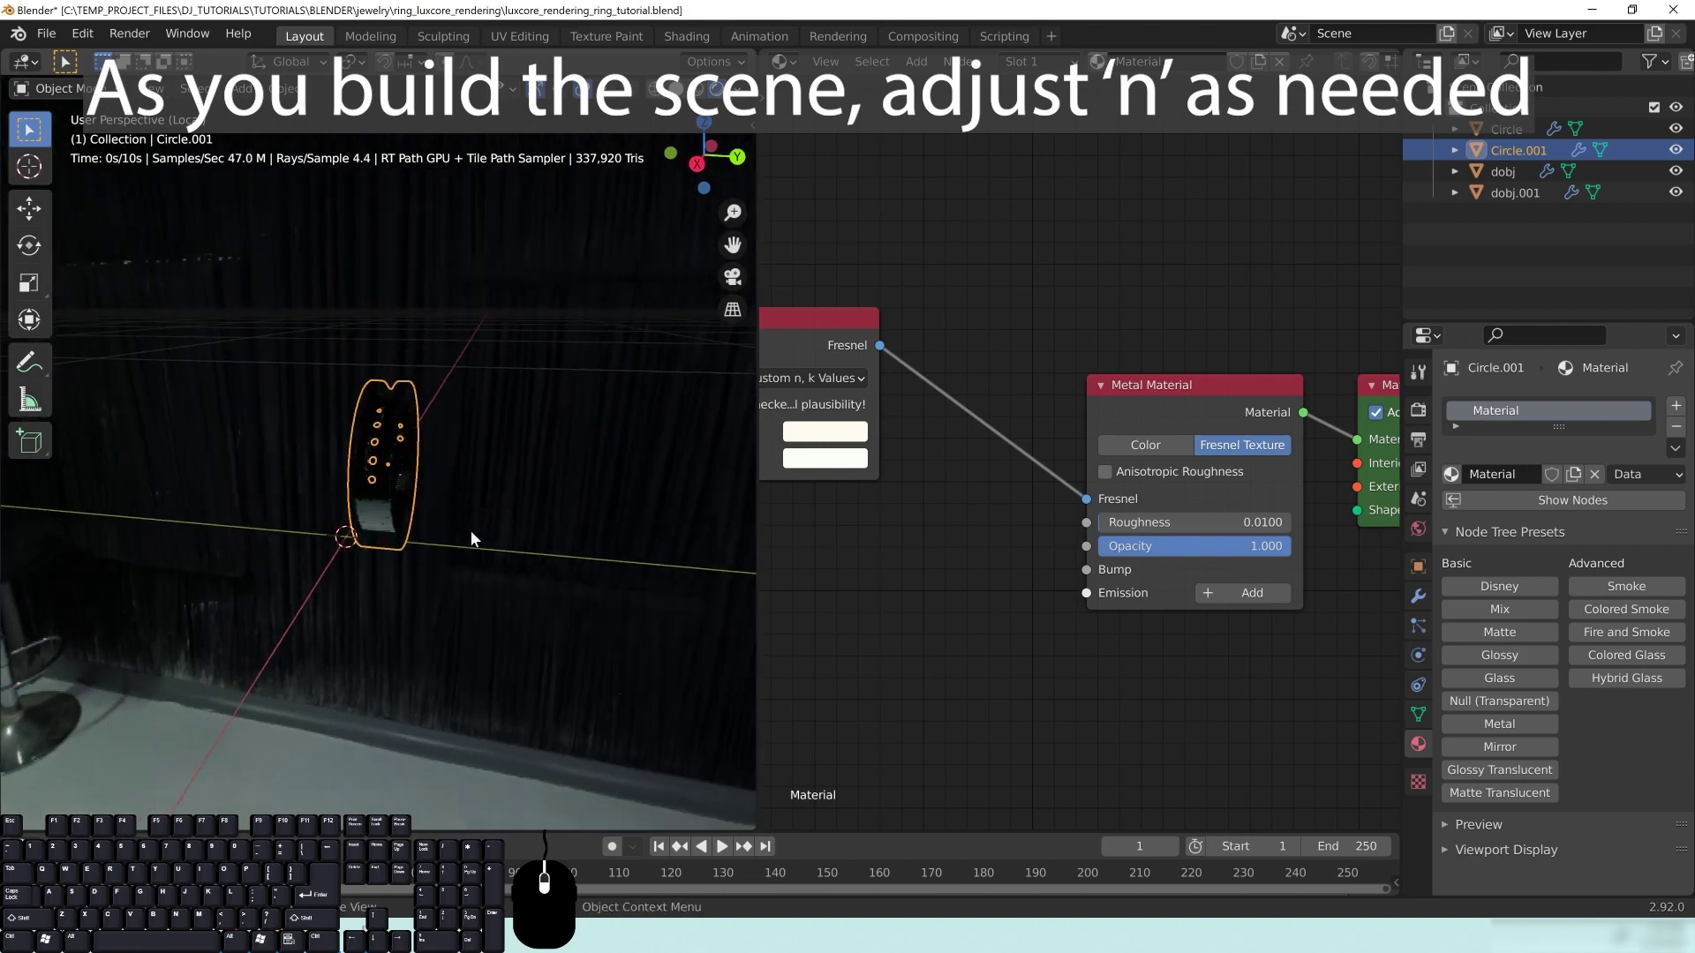
middle_drag(574, 512, 539, 512)
scroll(534, 508, up, 3)
scroll(535, 510, up, 1)
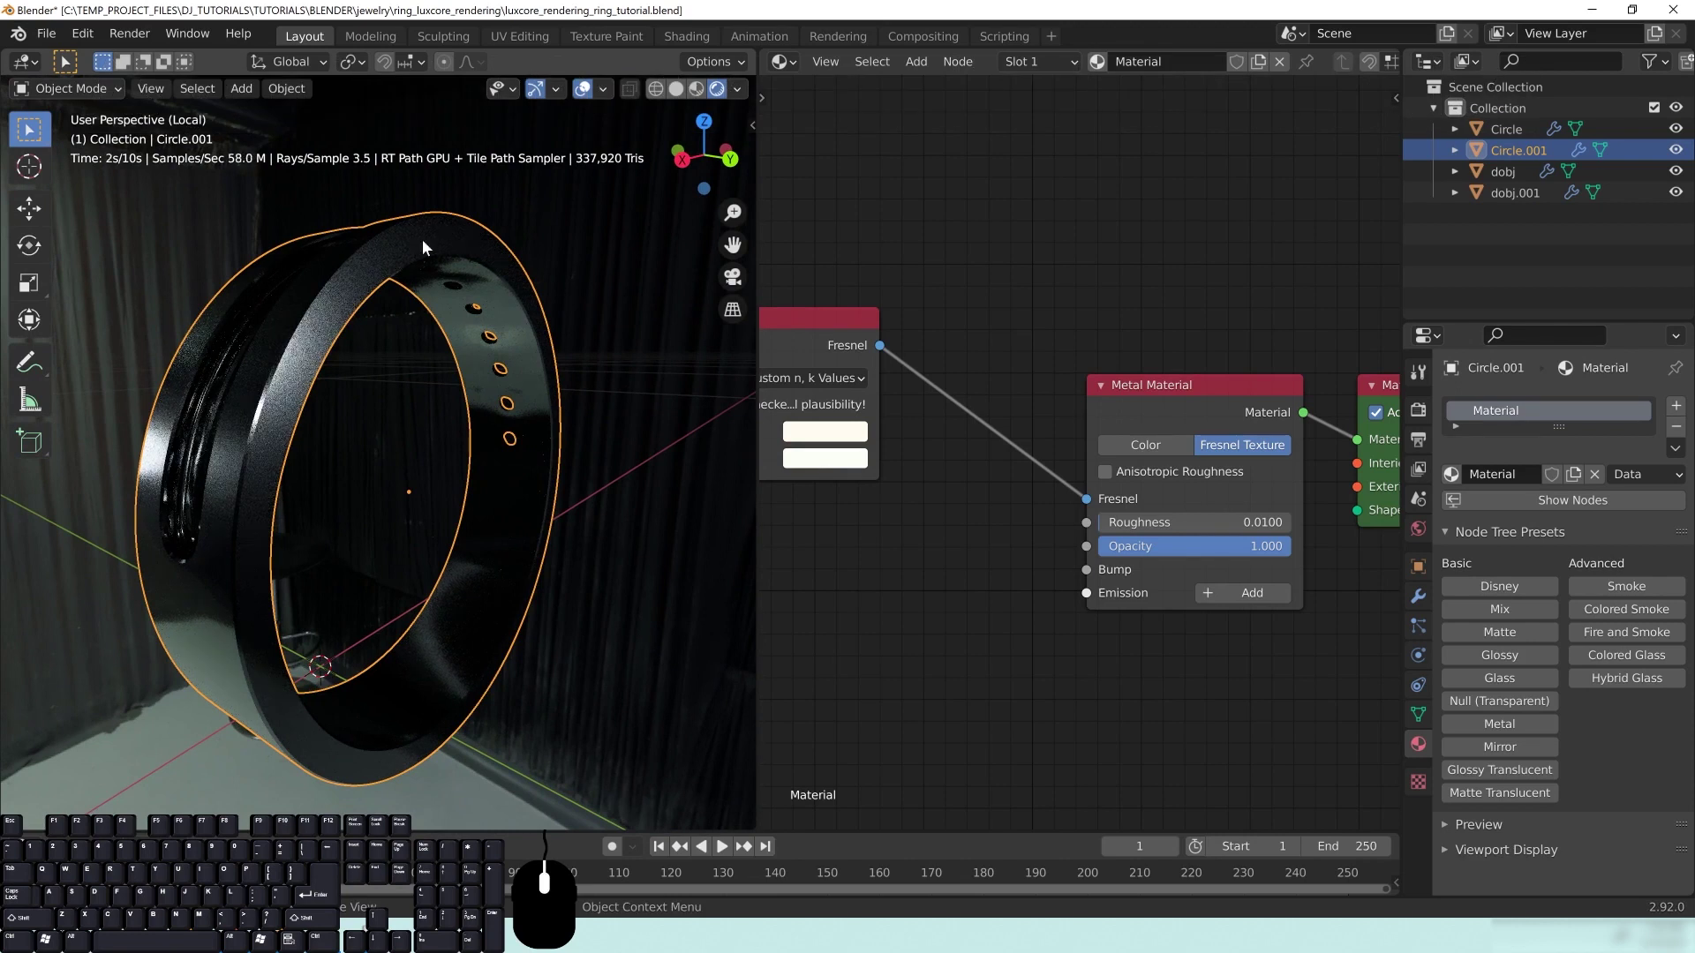
middle_drag(583, 518, 575, 522)
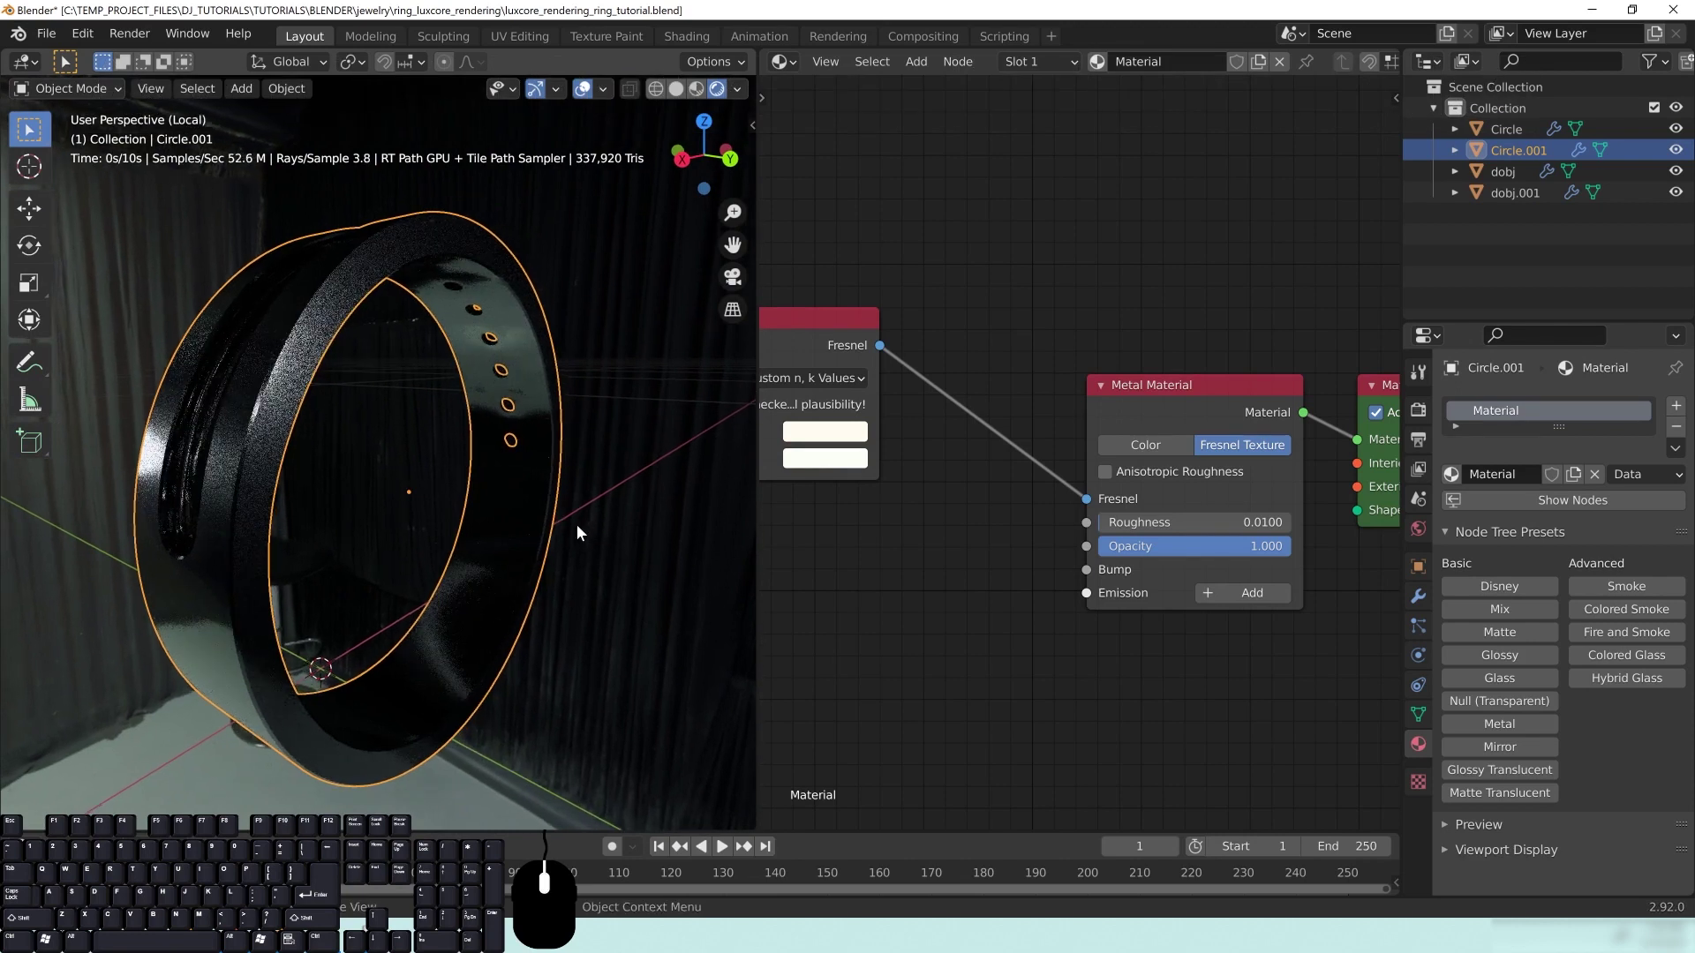
Step: Compare the band's look with the Metal Material node in Color mode, ending back on Fresnel Texture
drag(1138, 387, 1091, 381)
click(1098, 436)
mouse_move(352, 494)
middle_down()
mouse_move(420, 564)
mouse_move(355, 492)
middle_up()
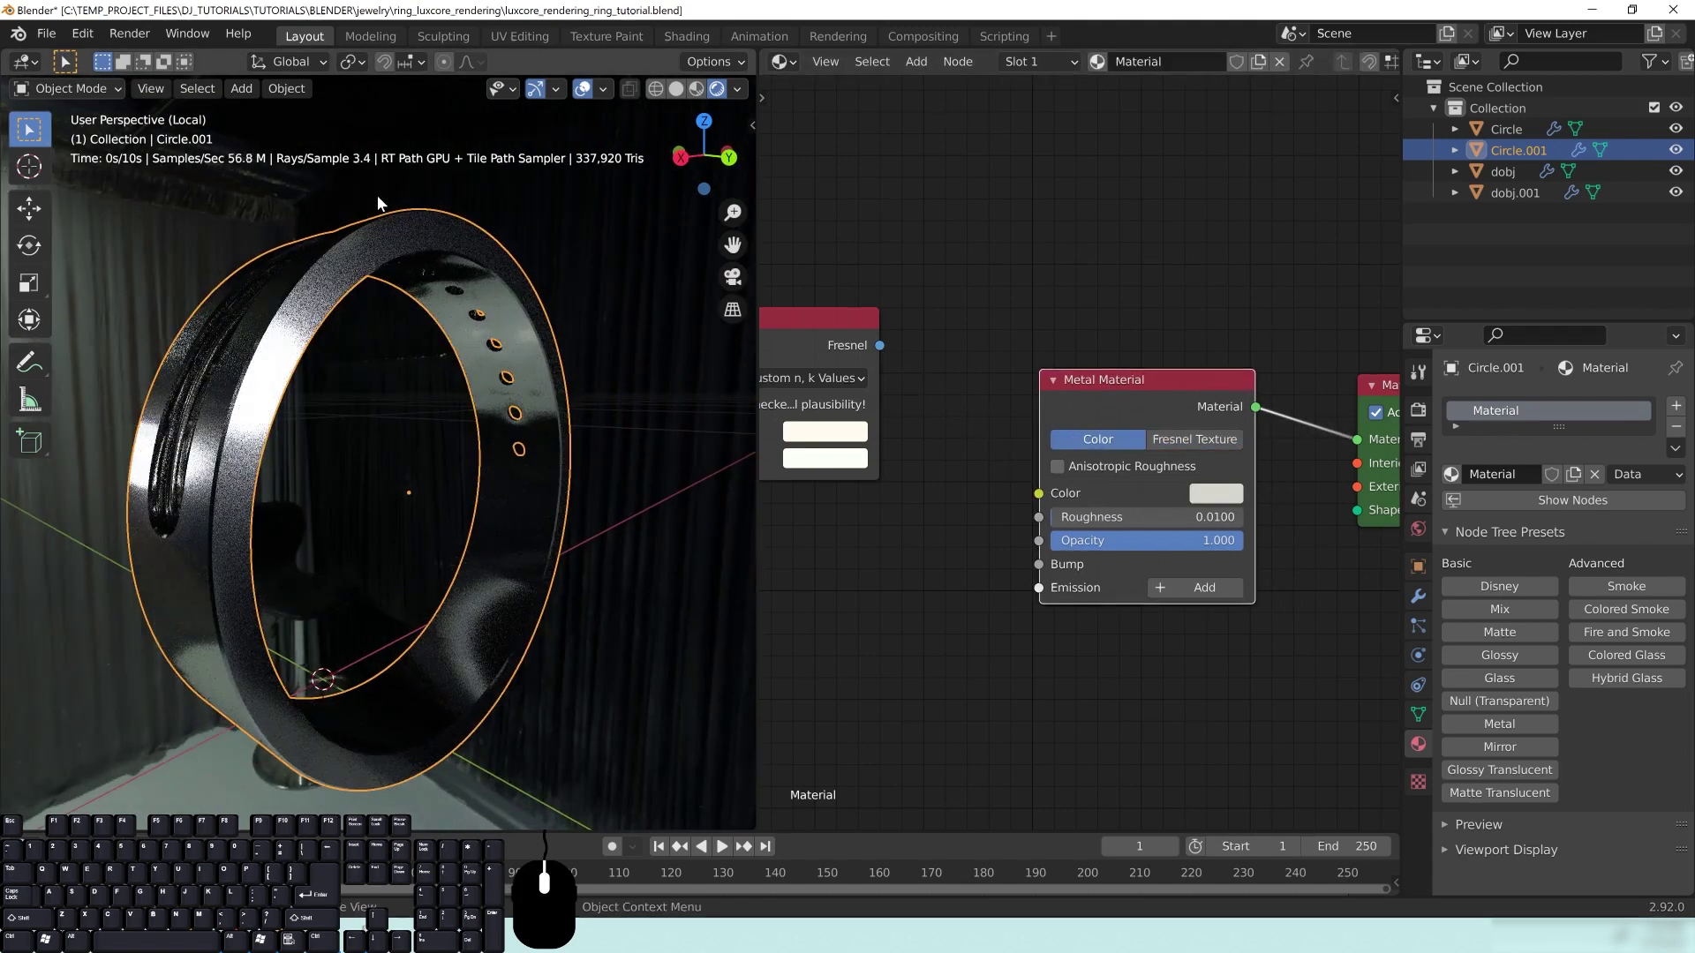
middle_drag(414, 569, 413, 568)
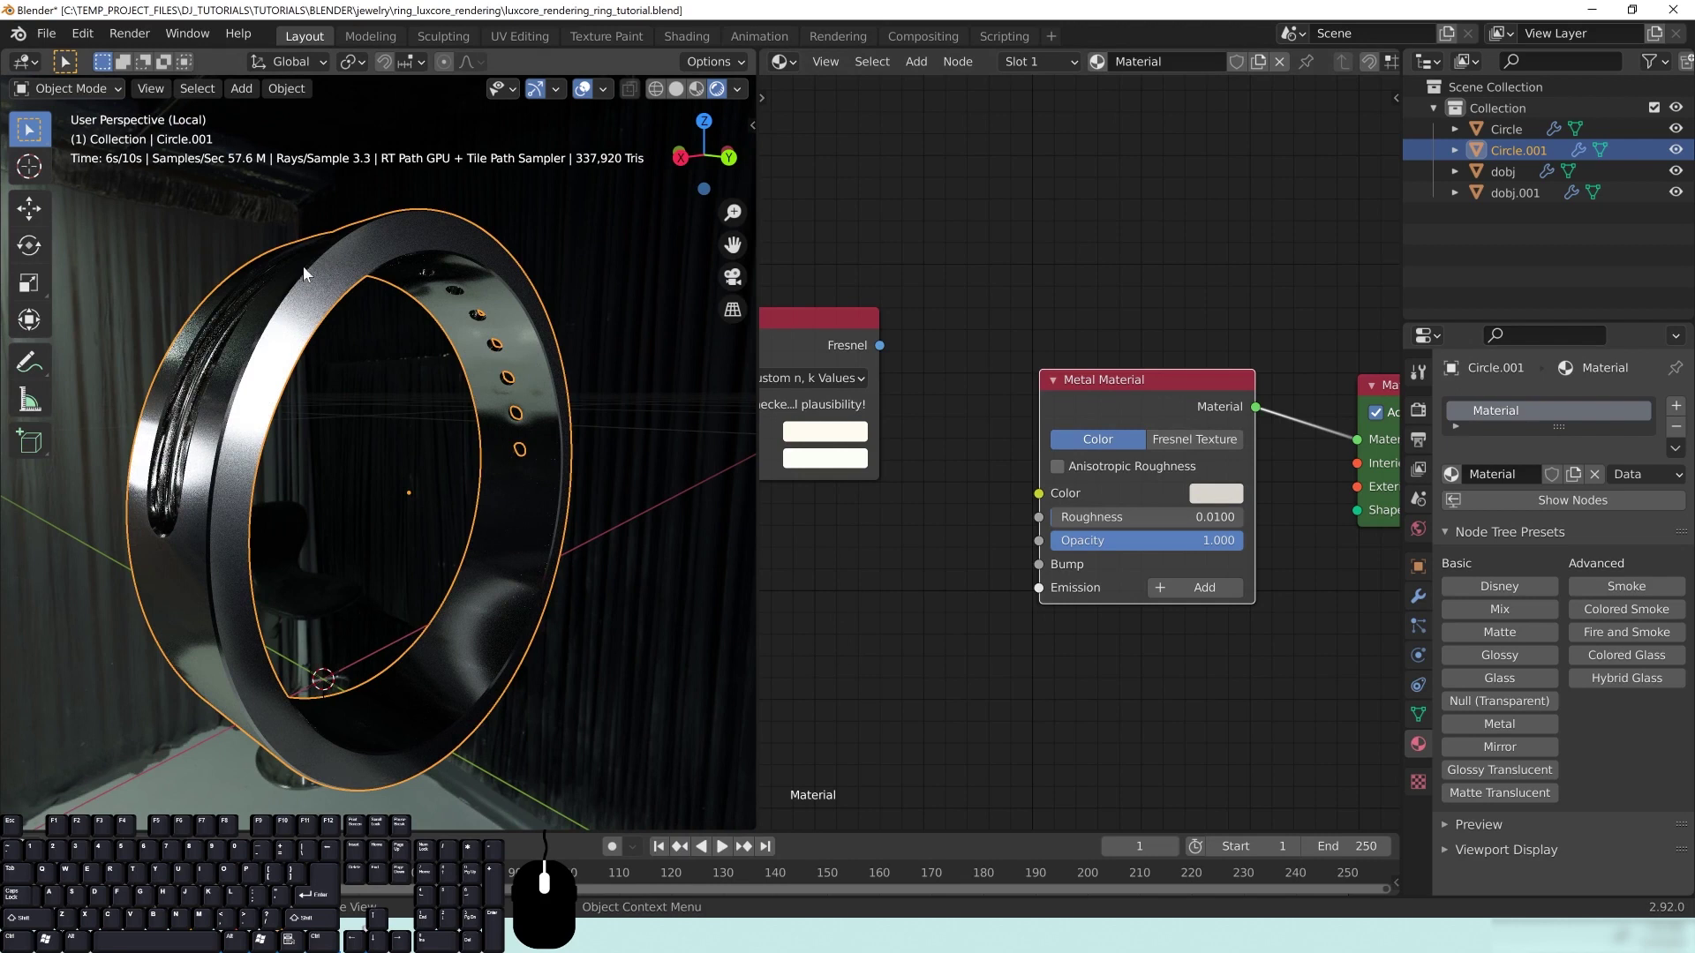
middle_drag(273, 473, 323, 478)
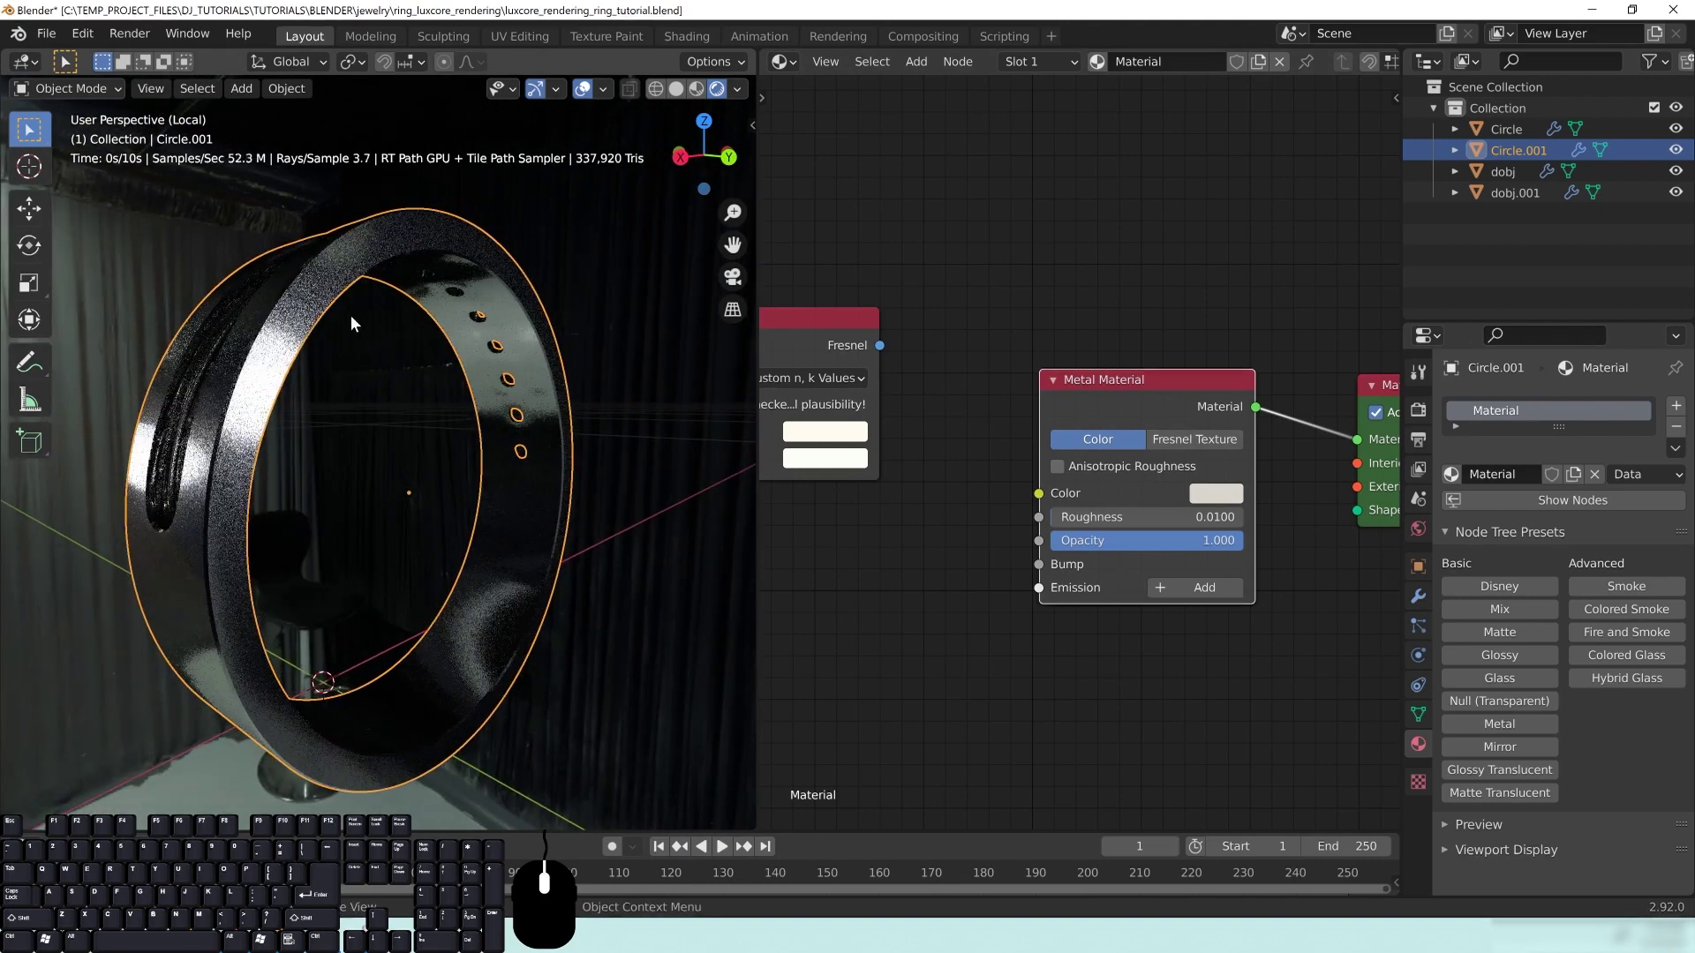
click(1210, 443)
middle_drag(978, 675, 1007, 671)
middle_drag(426, 492, 417, 458)
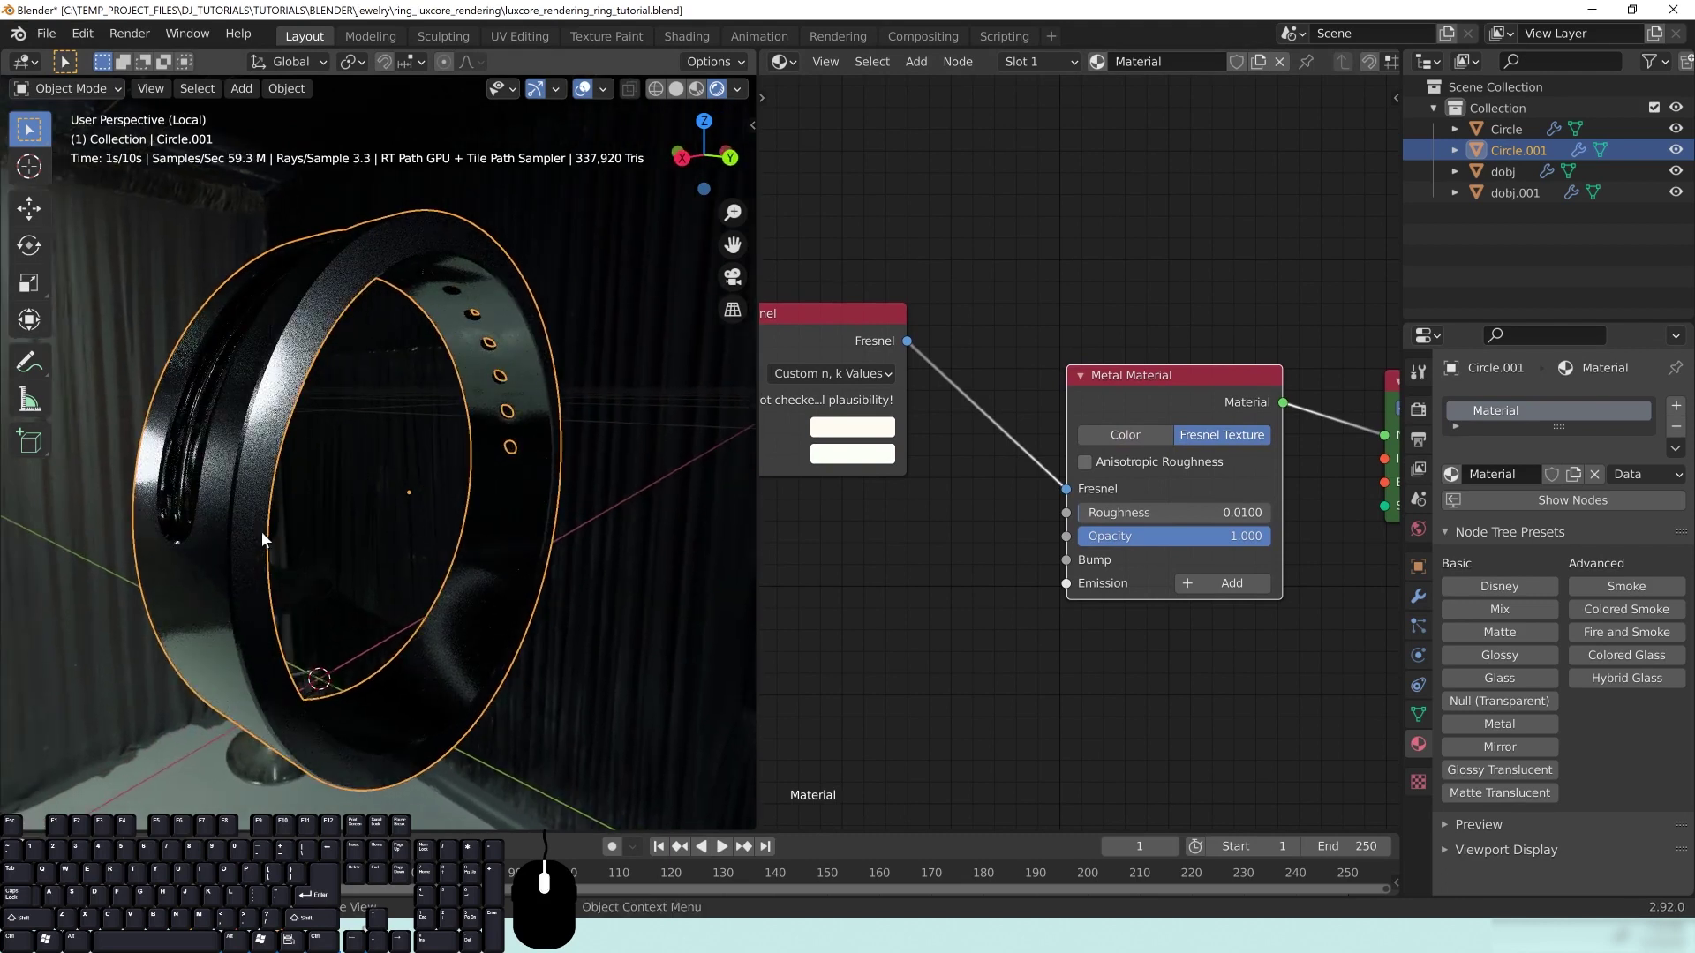
Step: Save the scene file and examine the reflections on the band from slightly different angles
key(ctrl+s)
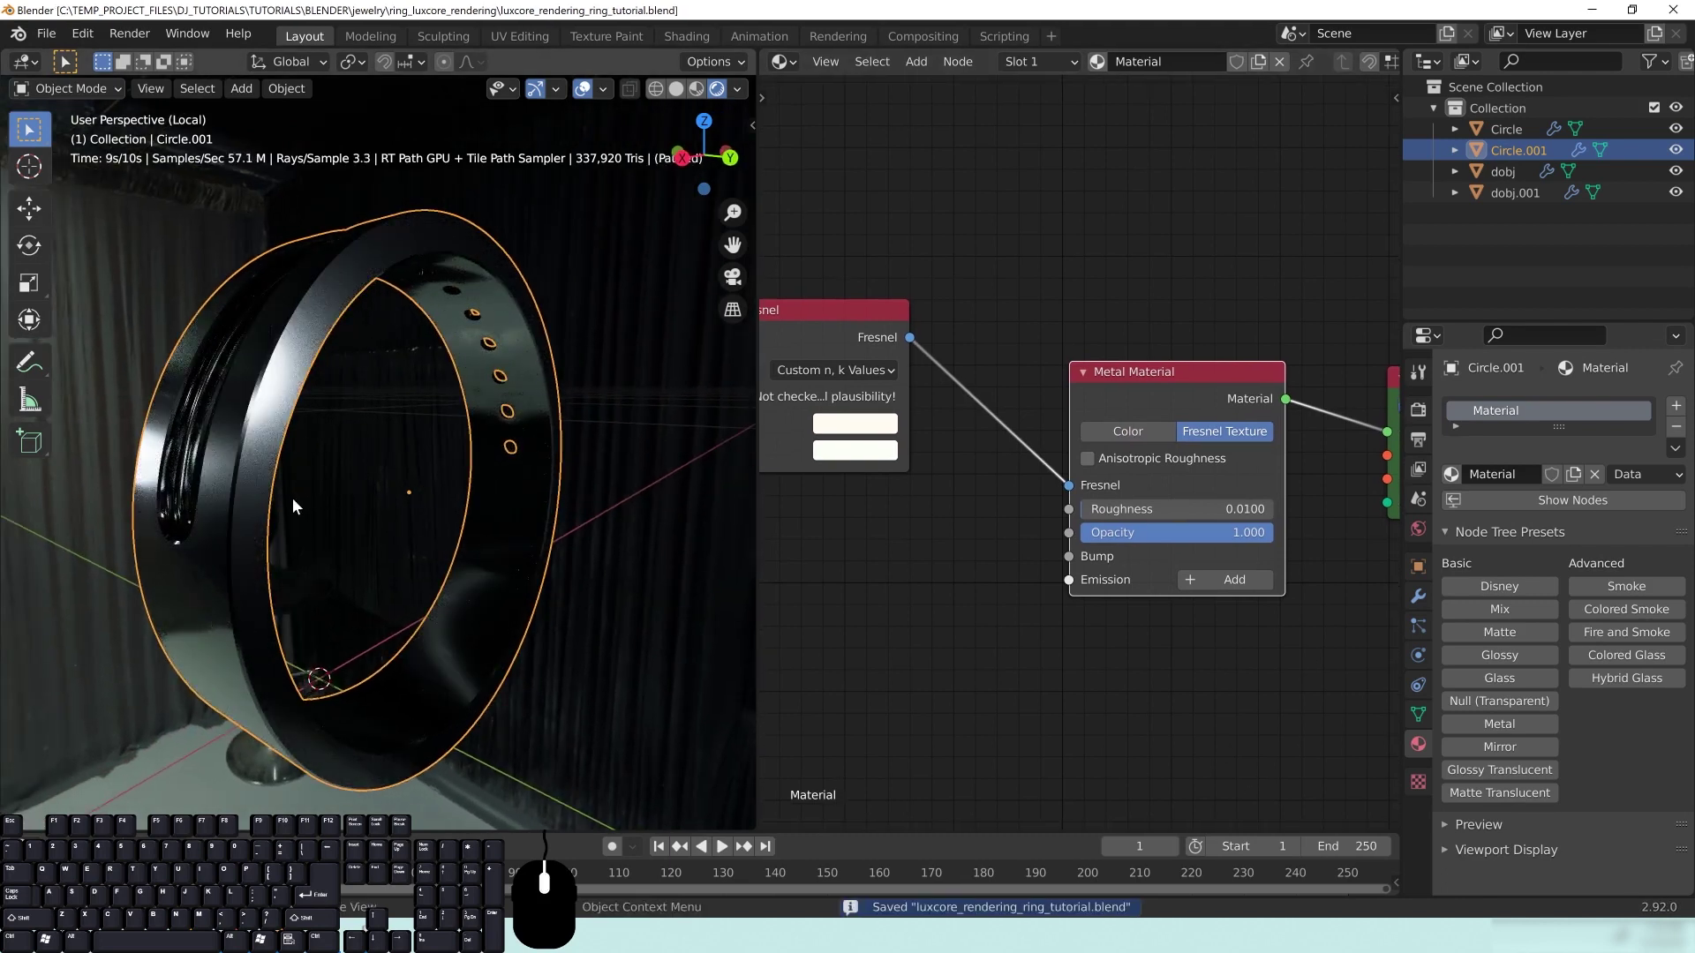
middle_drag(293, 498, 345, 527)
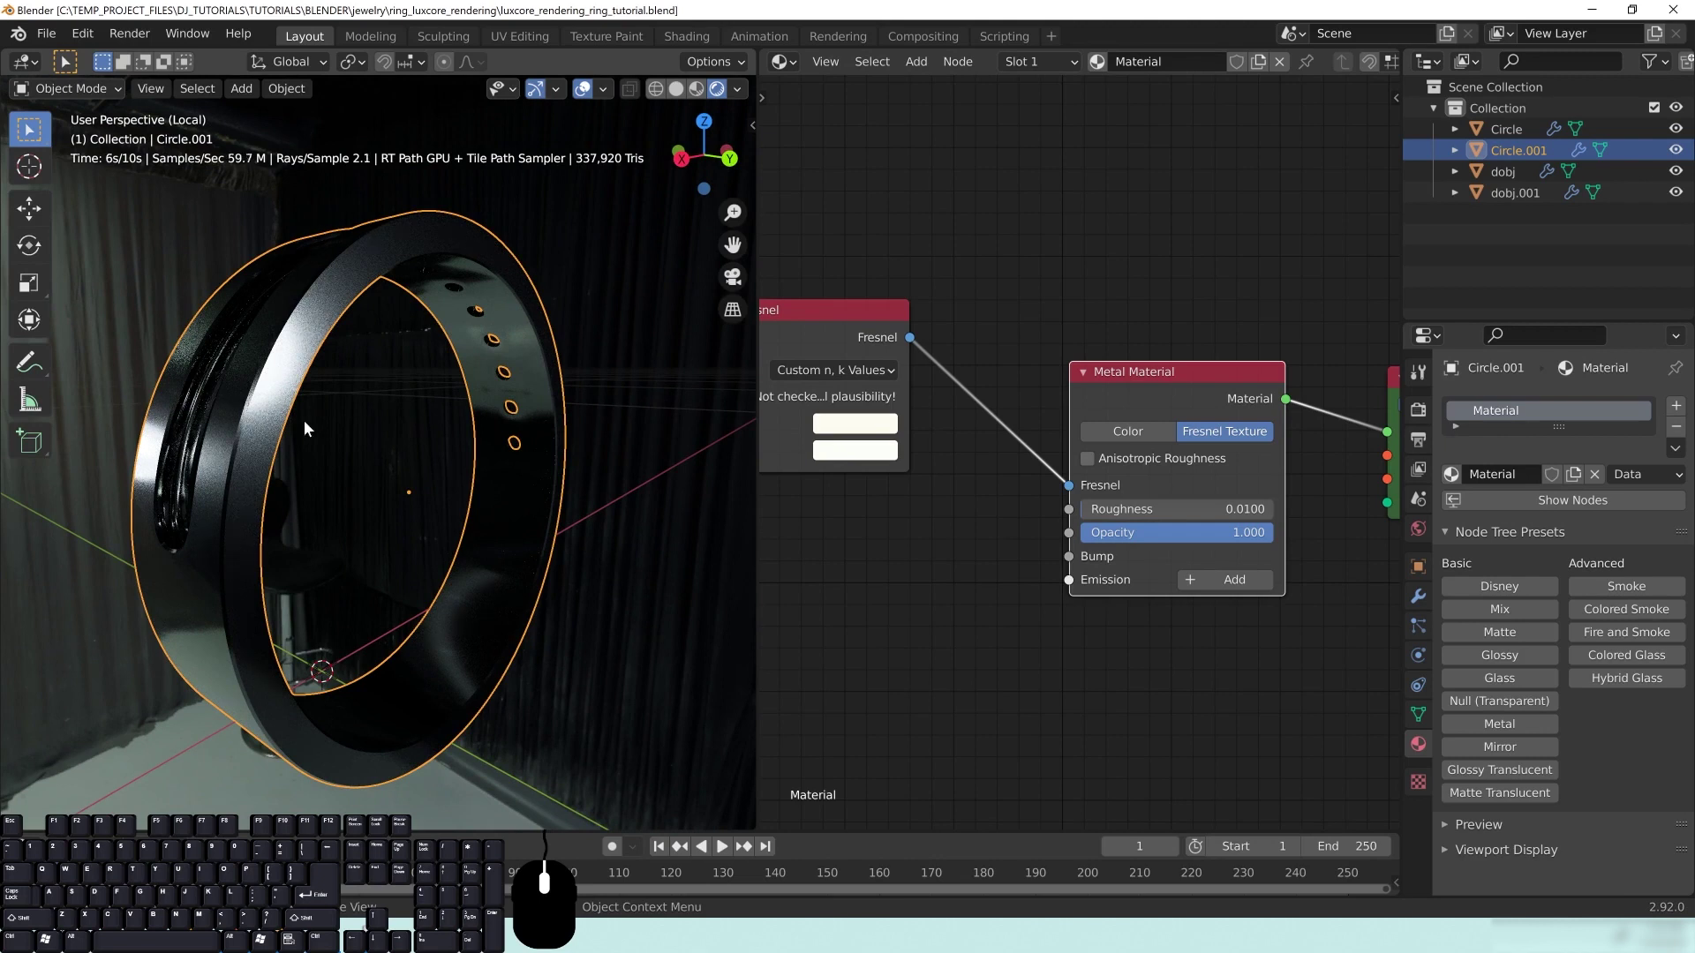
middle_drag(300, 426, 276, 328)
scroll(323, 483, up, 1)
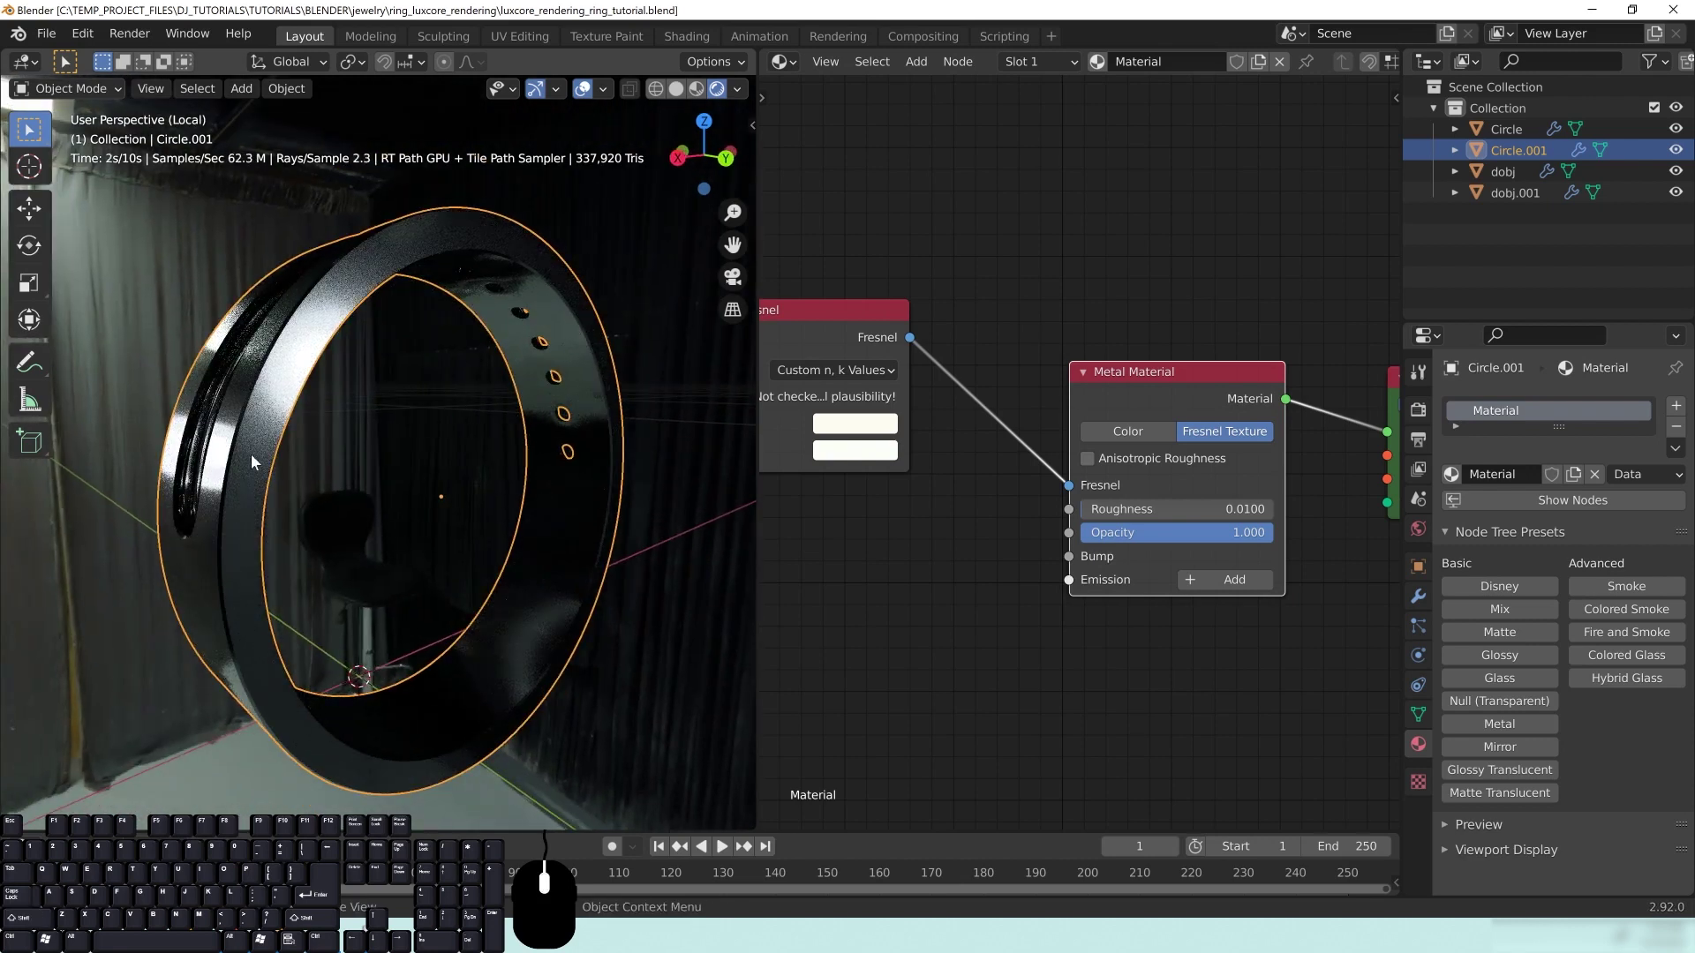
middle_drag(252, 453, 258, 456)
middle_drag(327, 326, 320, 334)
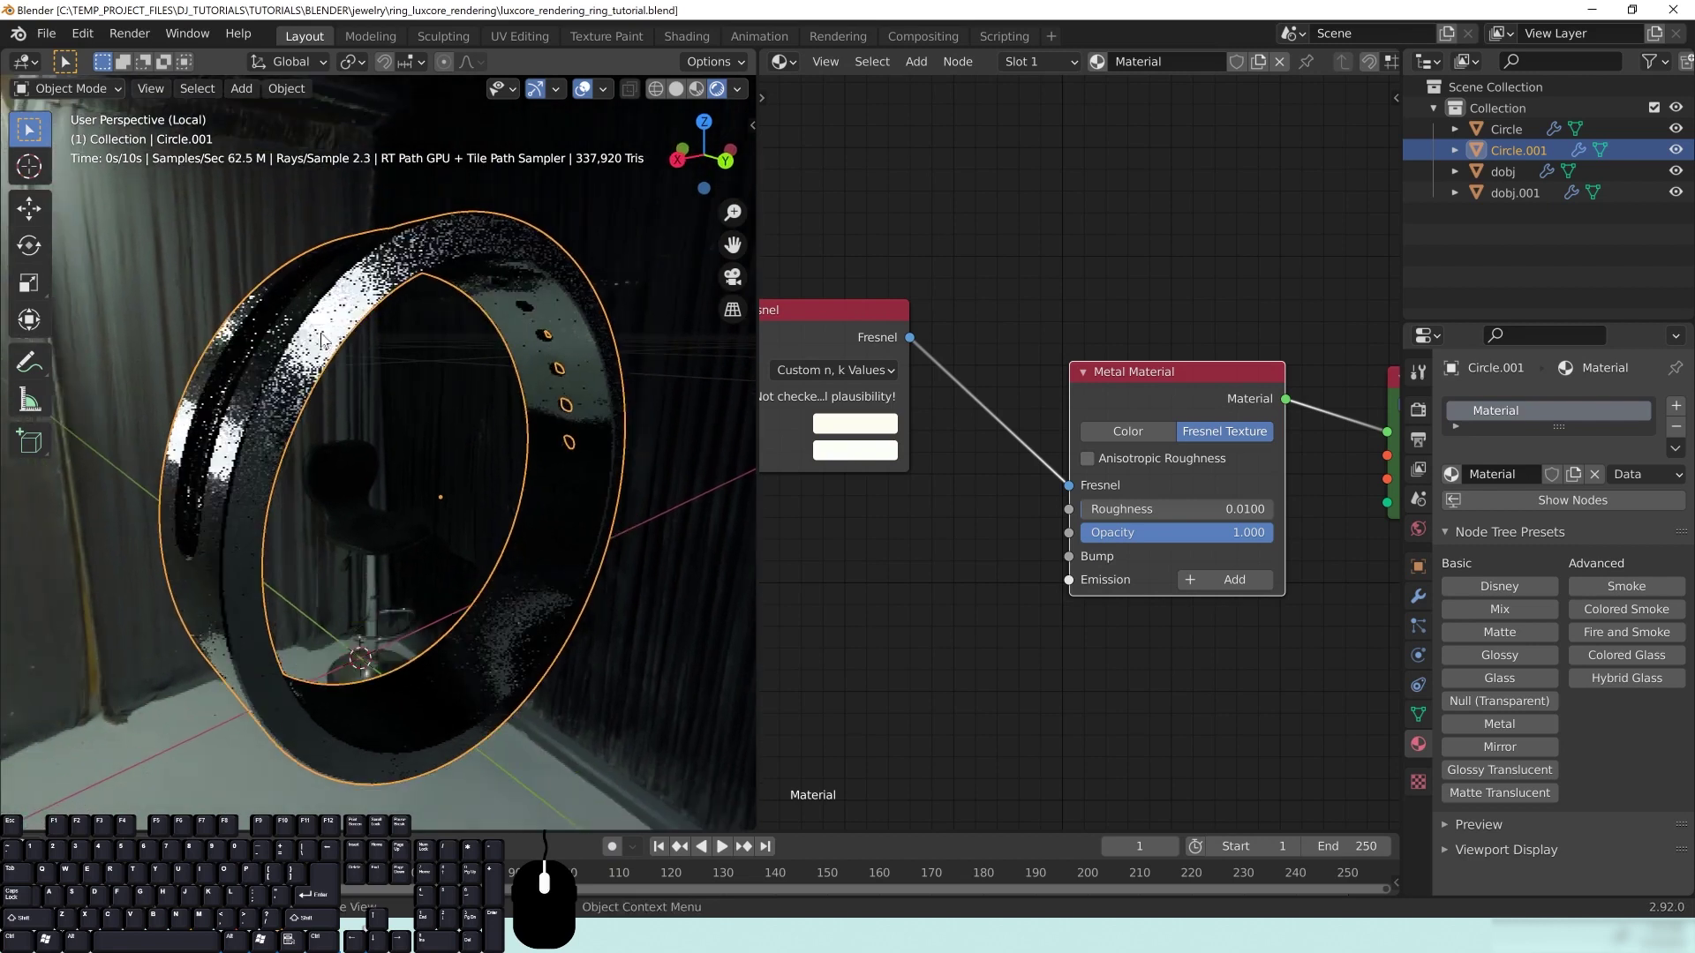
middle_drag(315, 458, 283, 432)
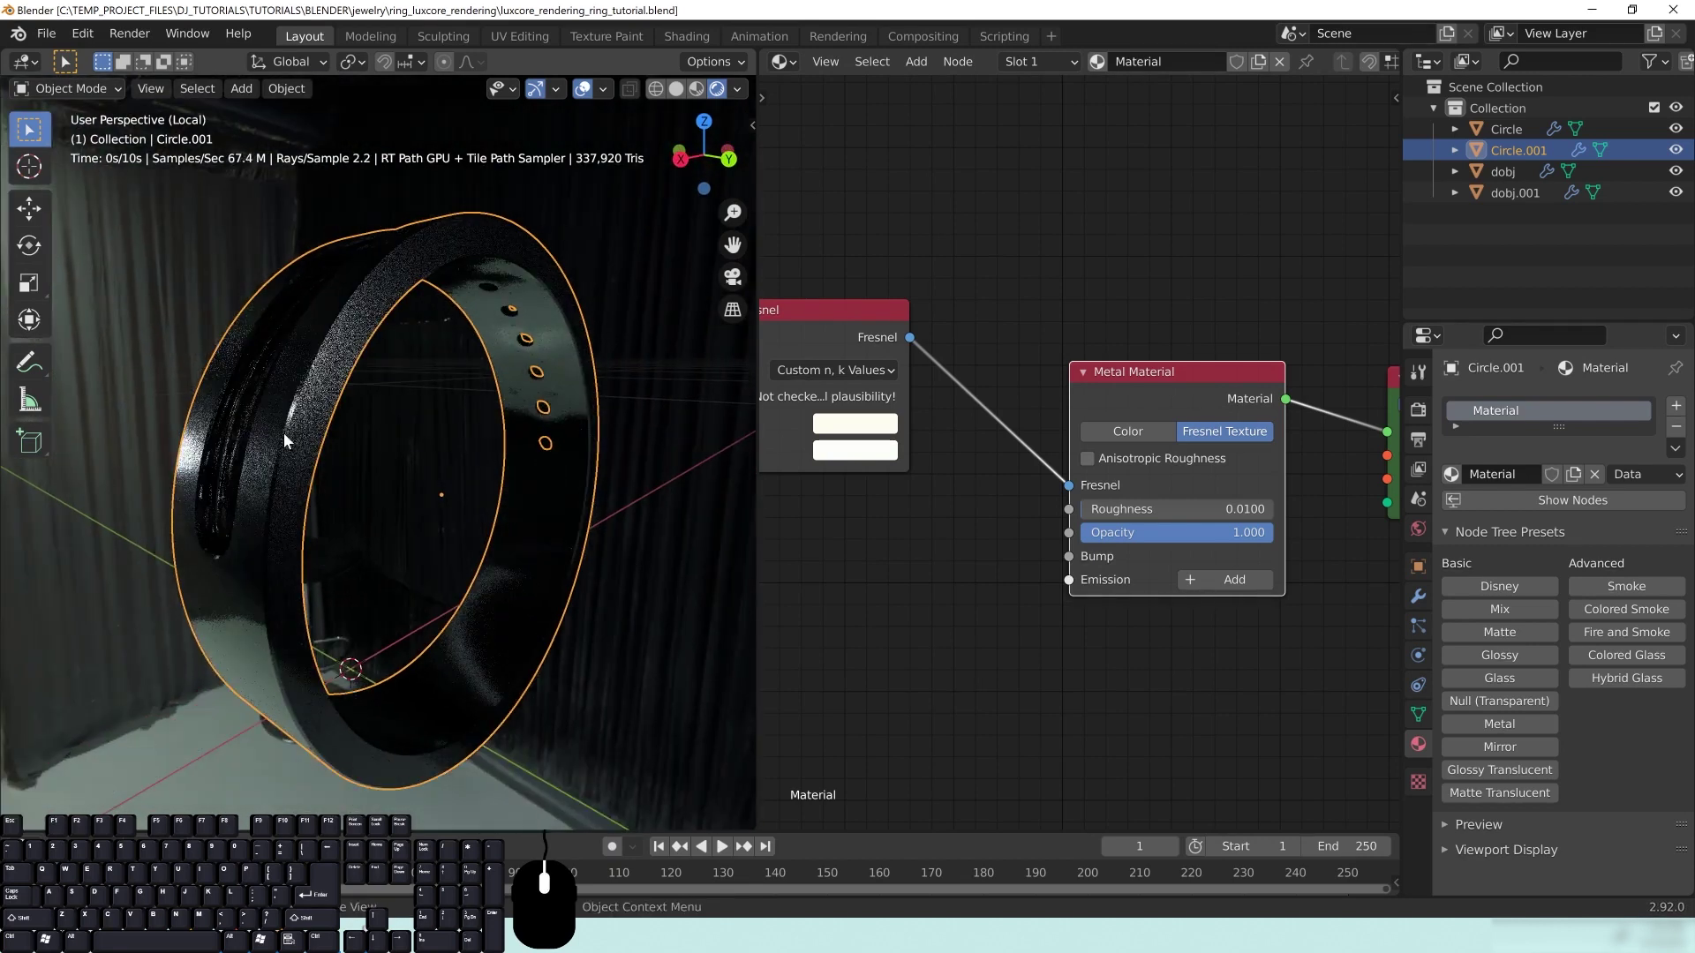
Step: Move the Fresnel node higher and the Metal Material node aside to free space in the node tree
middle_drag(1080, 567, 1298, 452)
middle_drag(1022, 376, 1100, 430)
drag(1094, 399, 1106, 258)
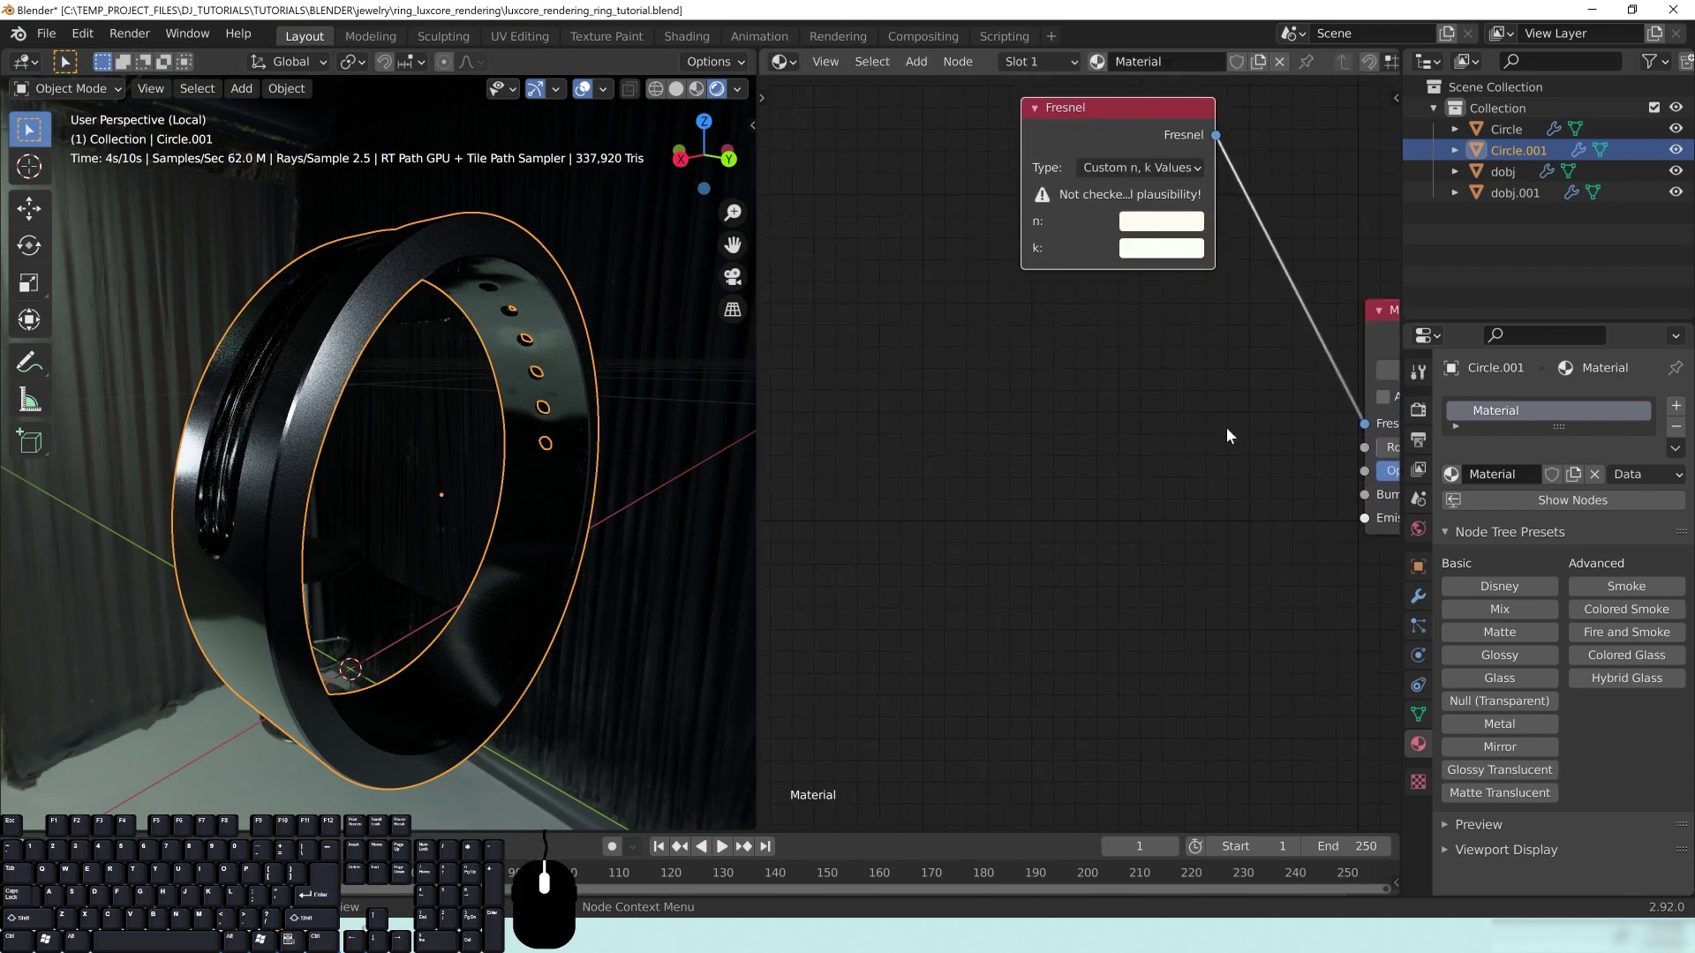
middle_drag(1226, 428, 973, 524)
drag(1280, 402, 1356, 346)
middle_drag(869, 572, 984, 530)
Step: Add an Imagemap texture node and arrange it just below the Fresnel node
key(shift+a)
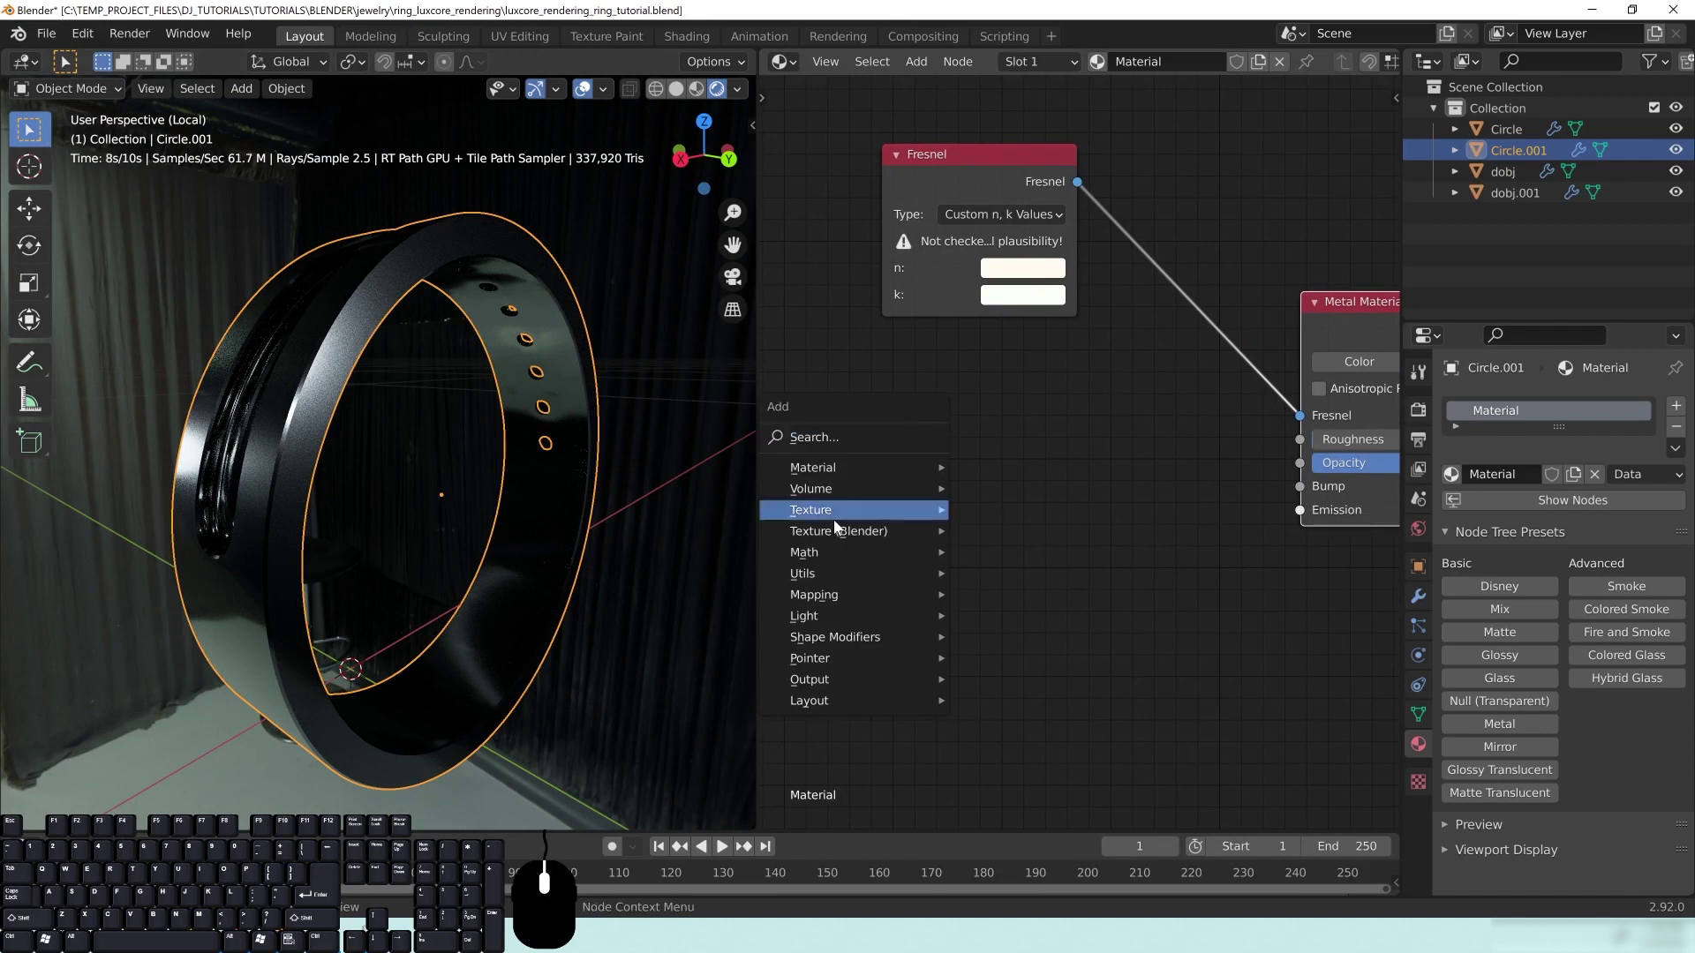
mouse_move(833, 526)
click(1041, 537)
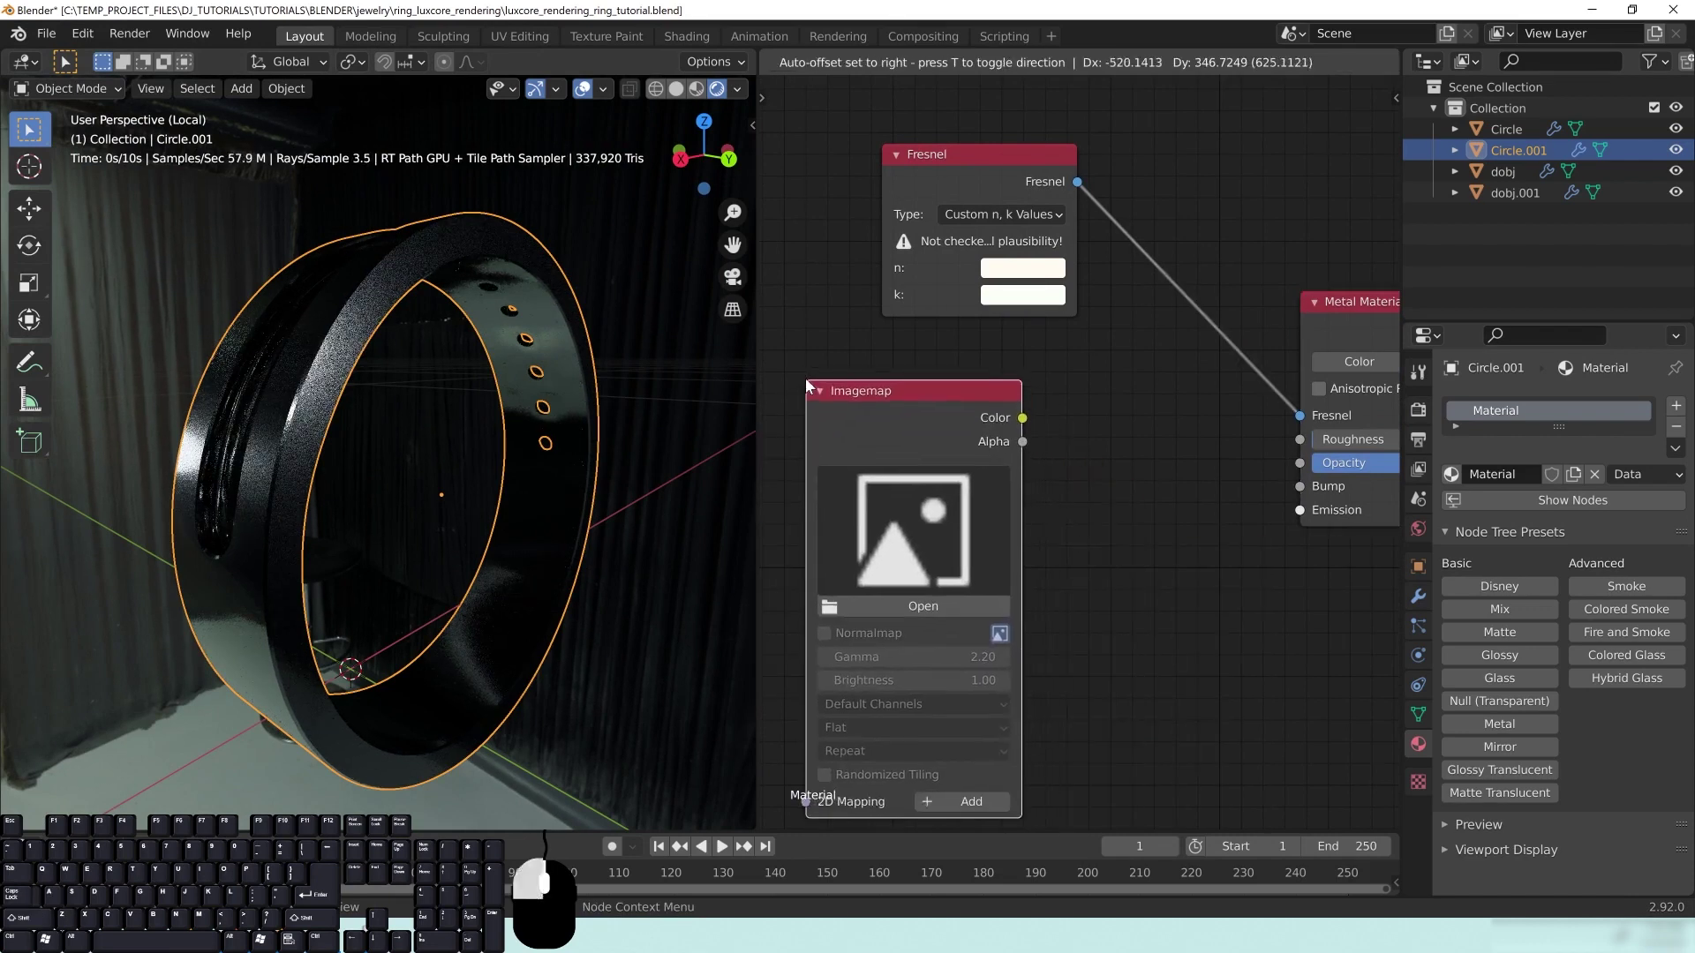
click(806, 384)
middle_drag(1165, 458, 1249, 575)
drag(1071, 273, 1066, 188)
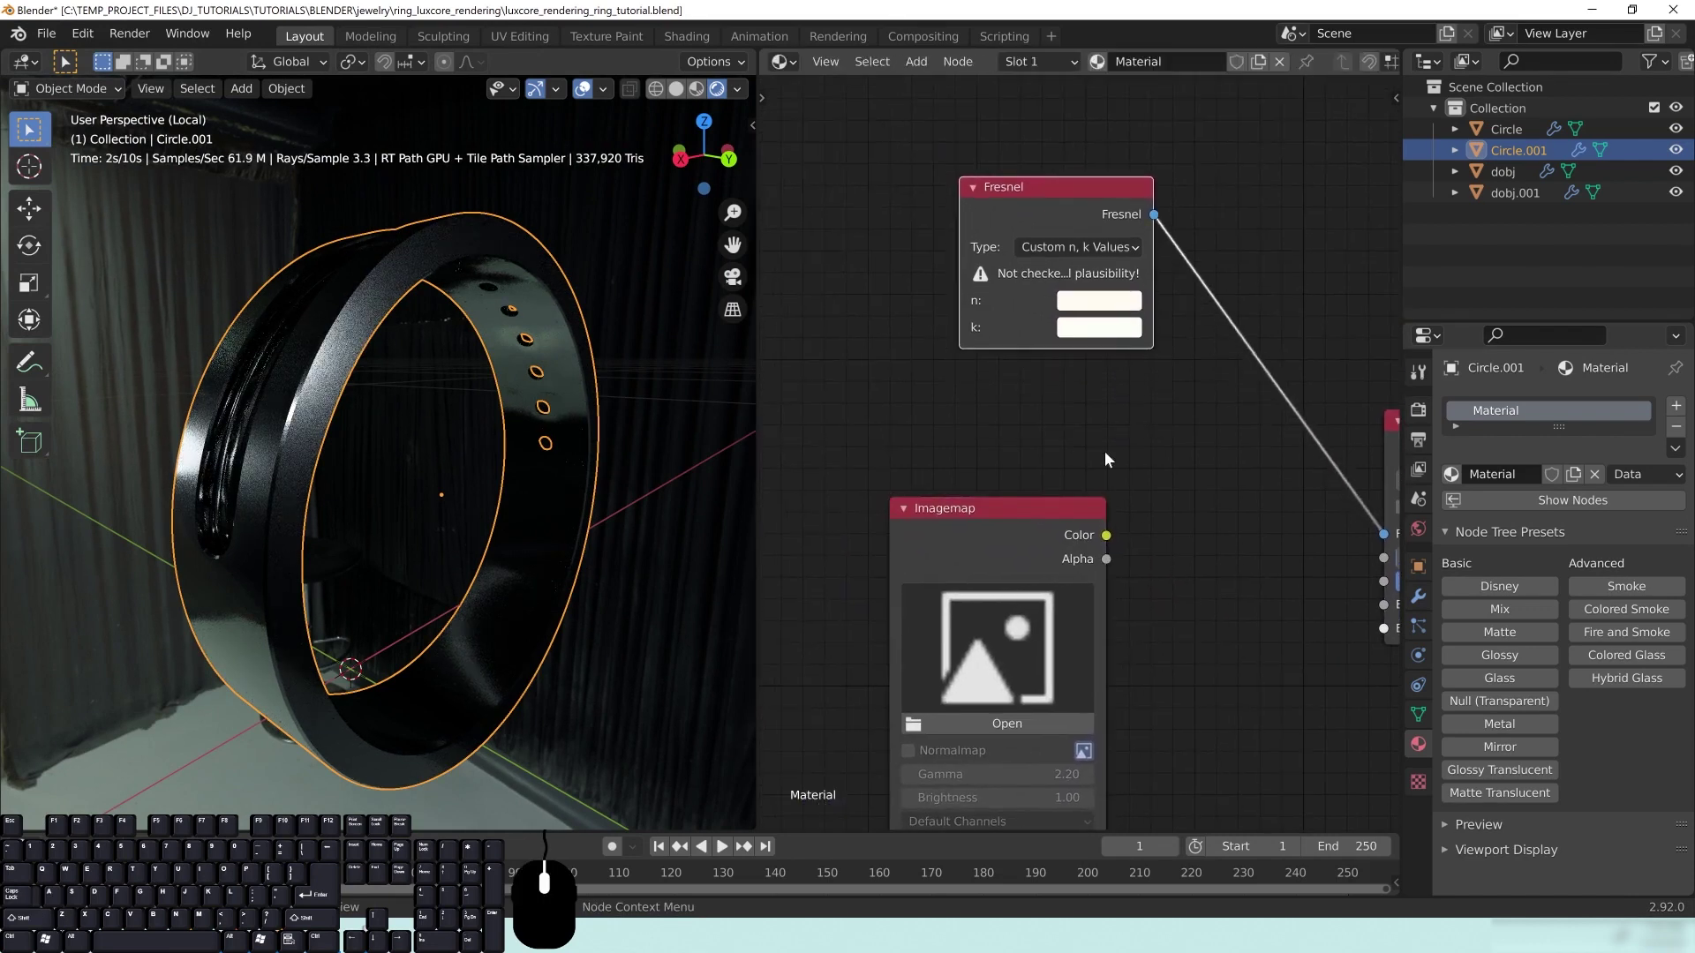
middle_drag(1104, 451, 1132, 387)
drag(1033, 463, 1026, 358)
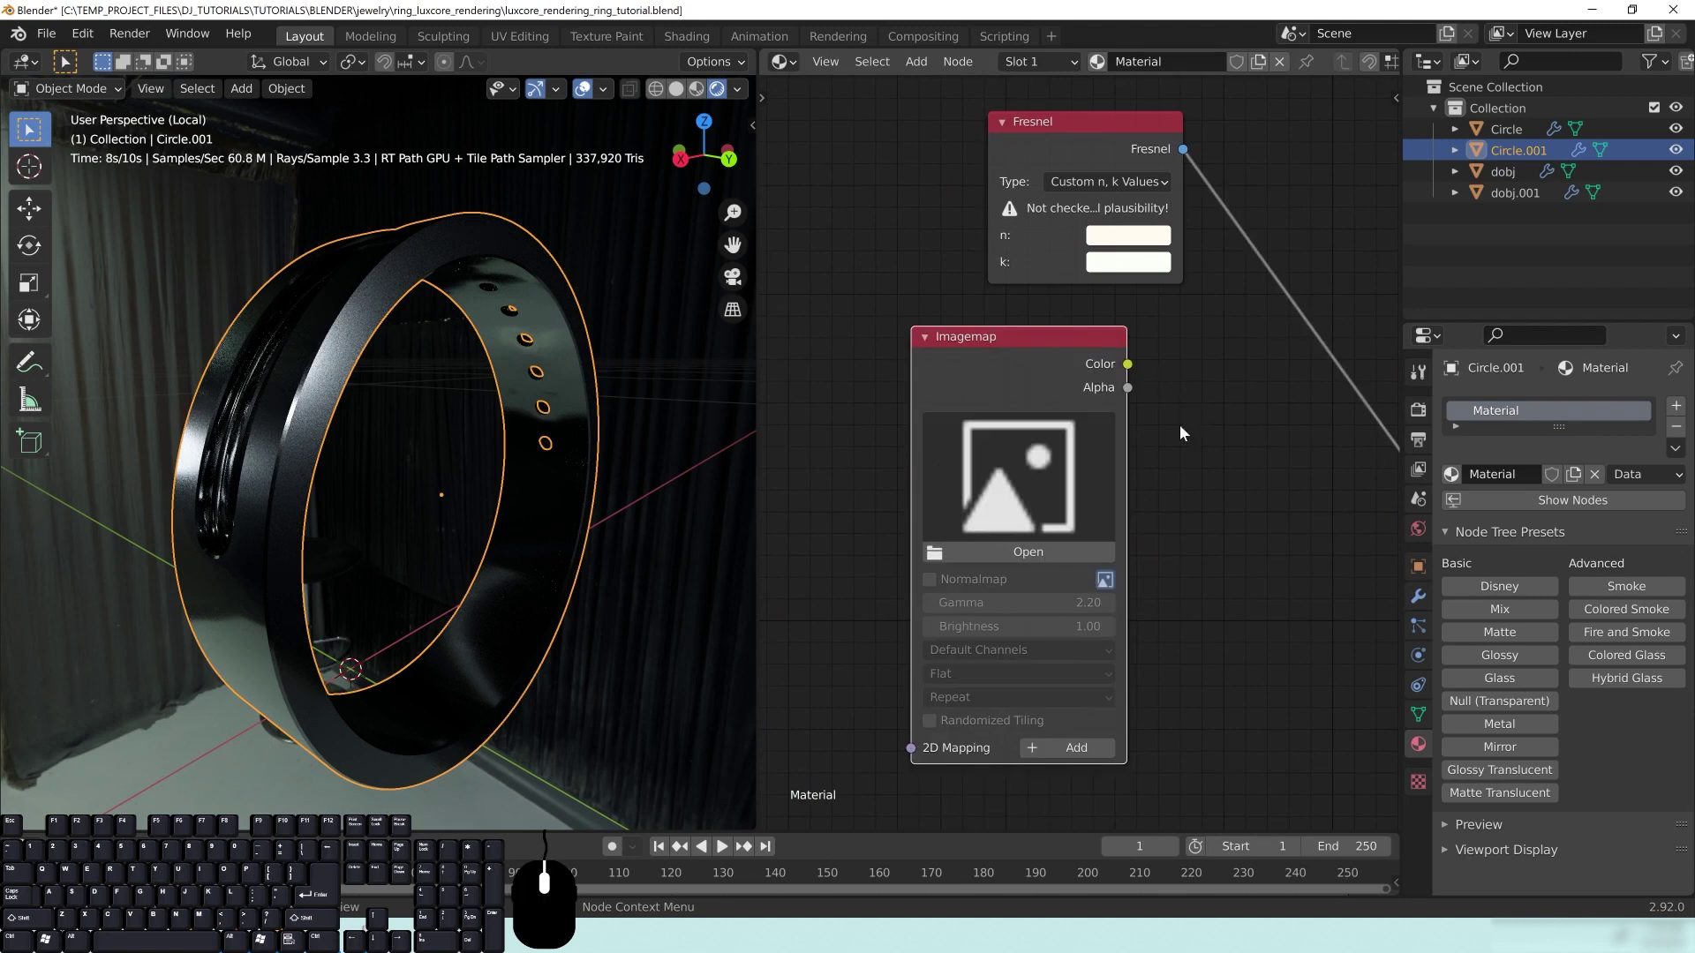
middle_drag(1183, 492, 1241, 433)
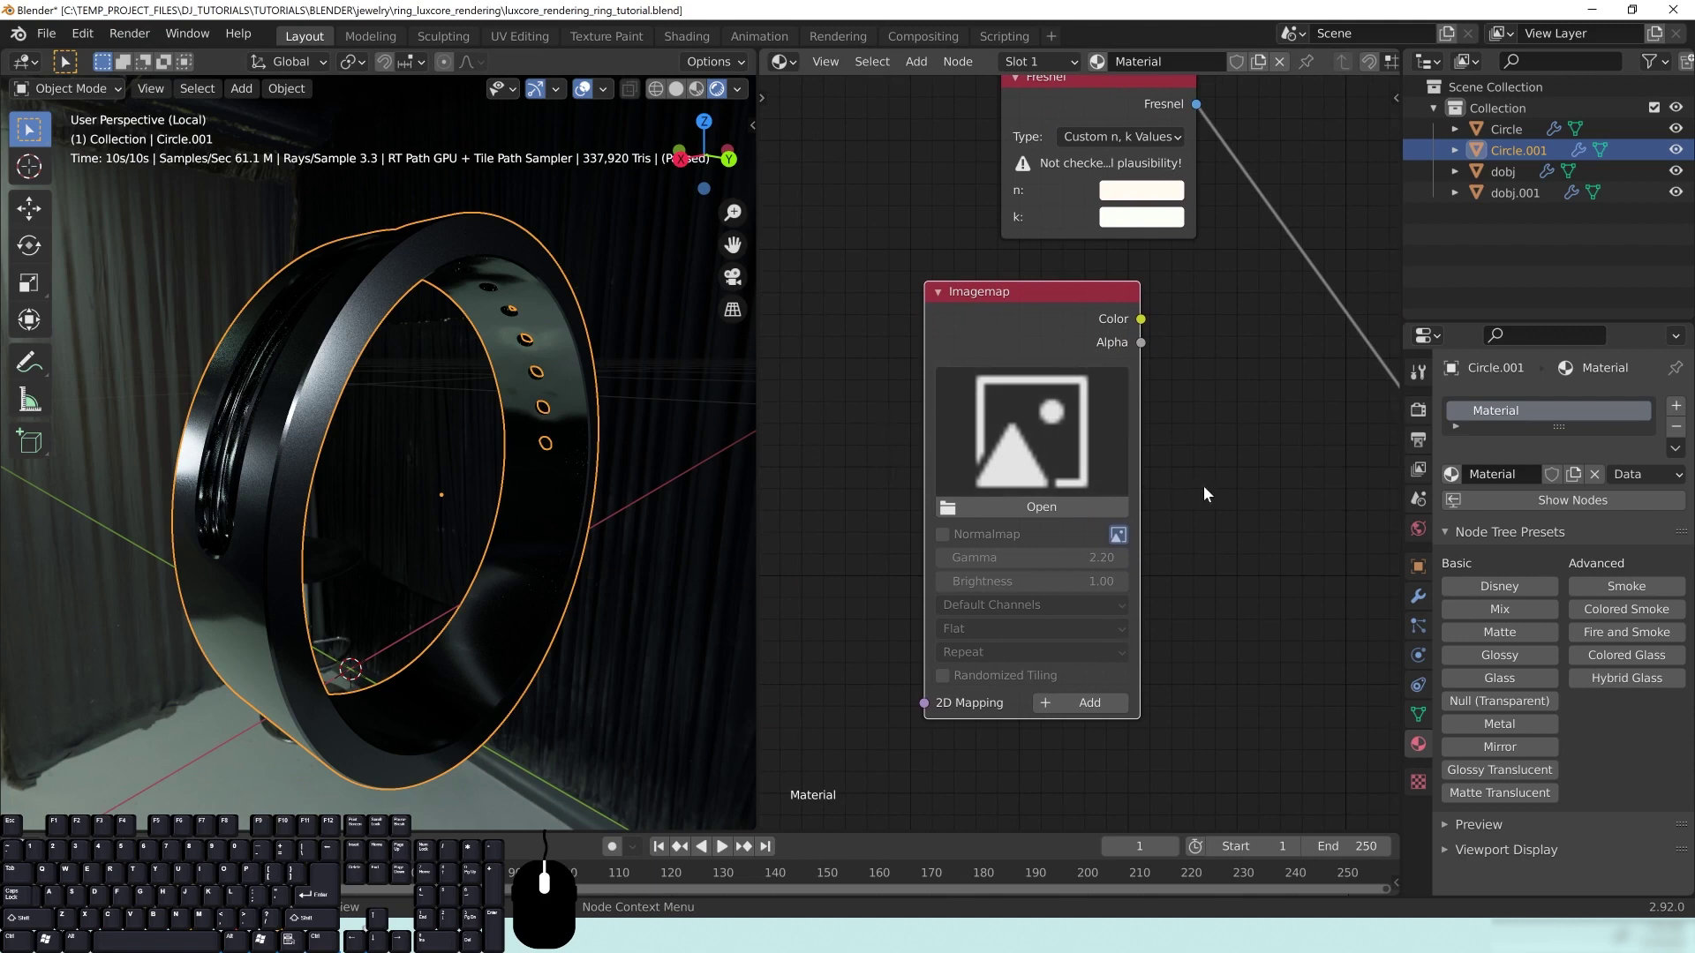
middle_drag(1206, 492, 1206, 465)
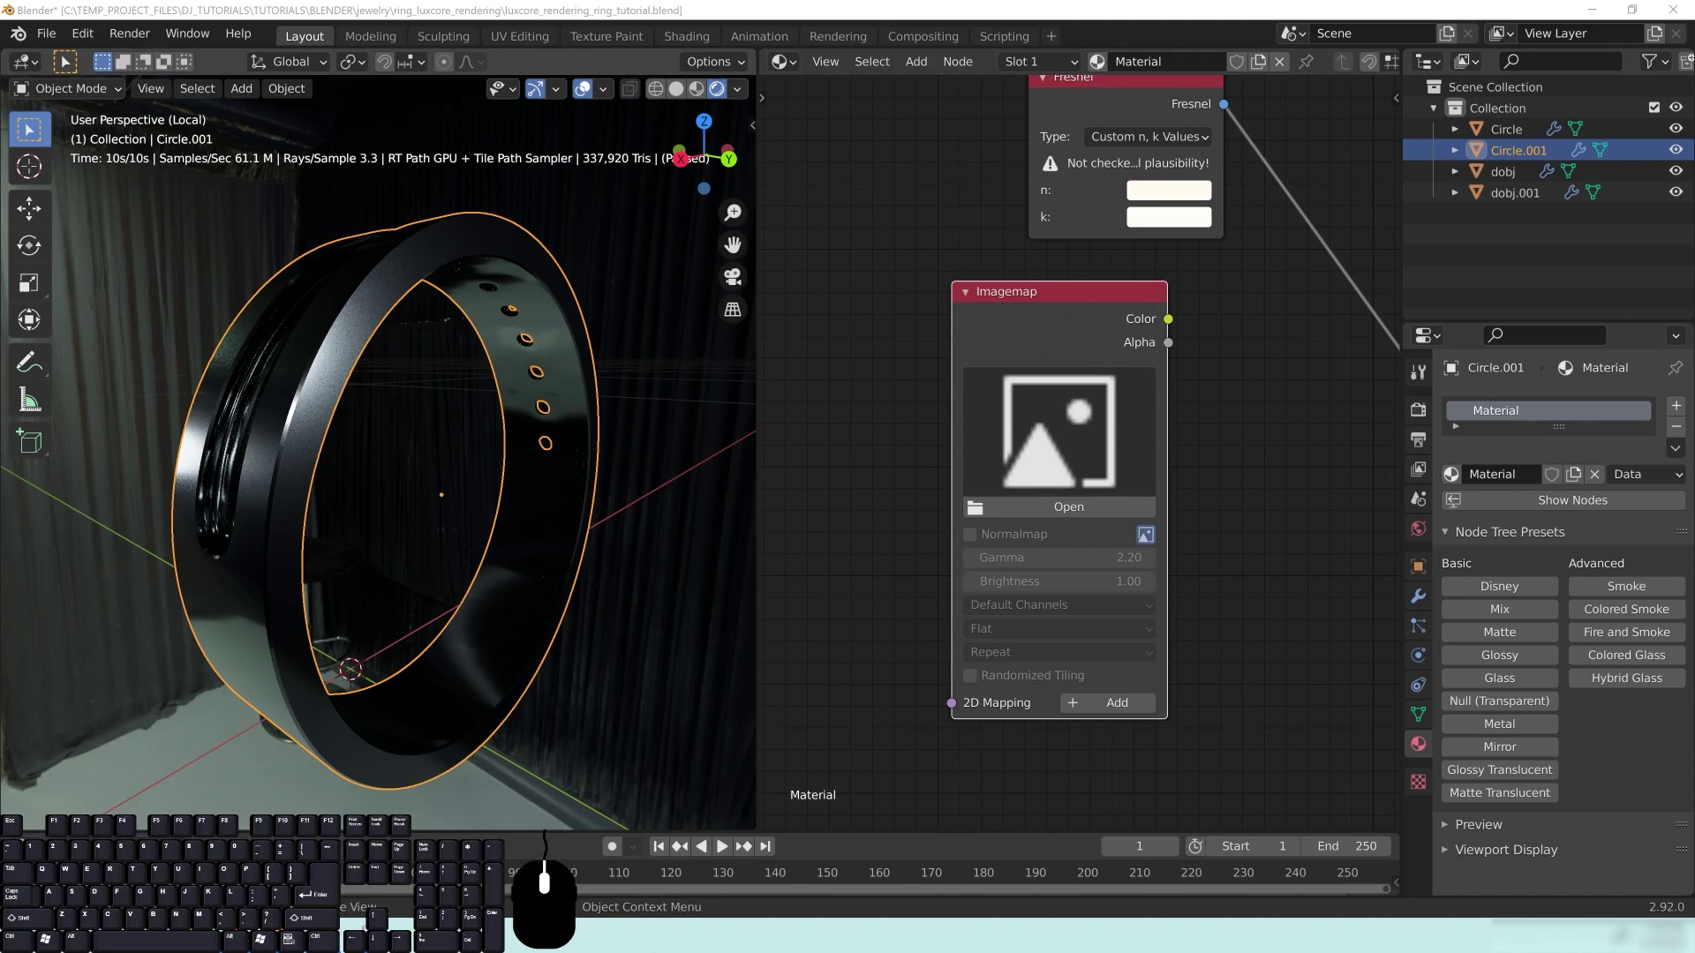
mouse_move(303, 471)
middle_down()
mouse_move(337, 417)
mouse_move(309, 506)
mouse_move(276, 480)
middle_up()
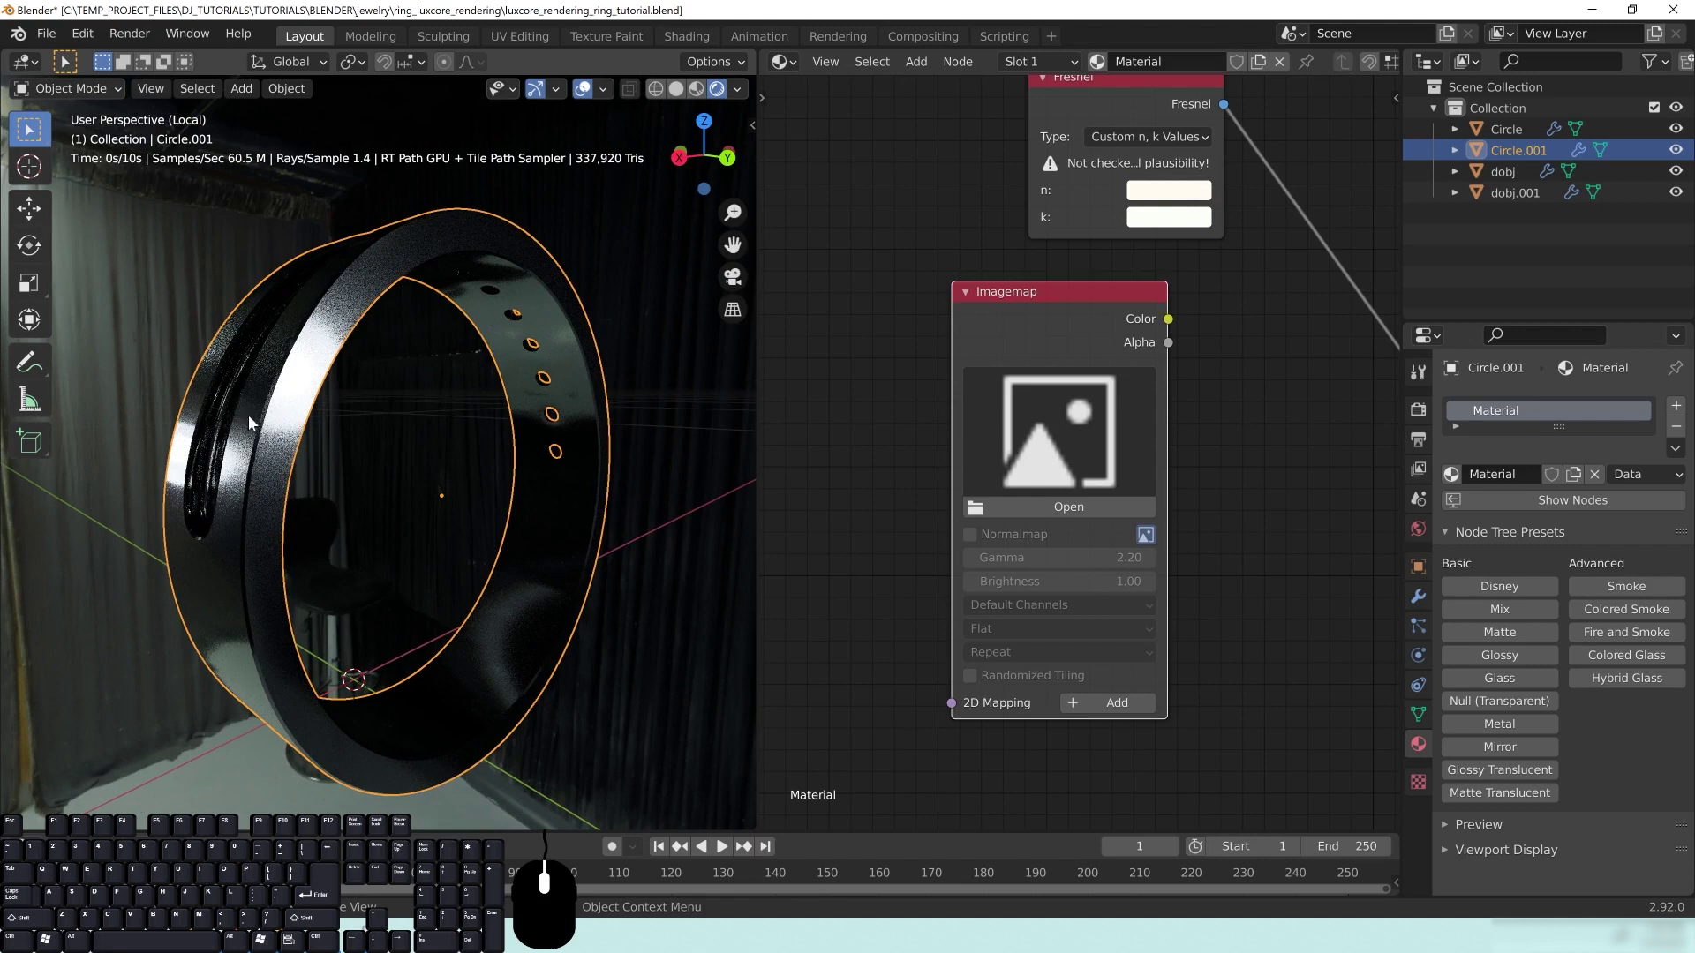
middle_drag(289, 481, 224, 548)
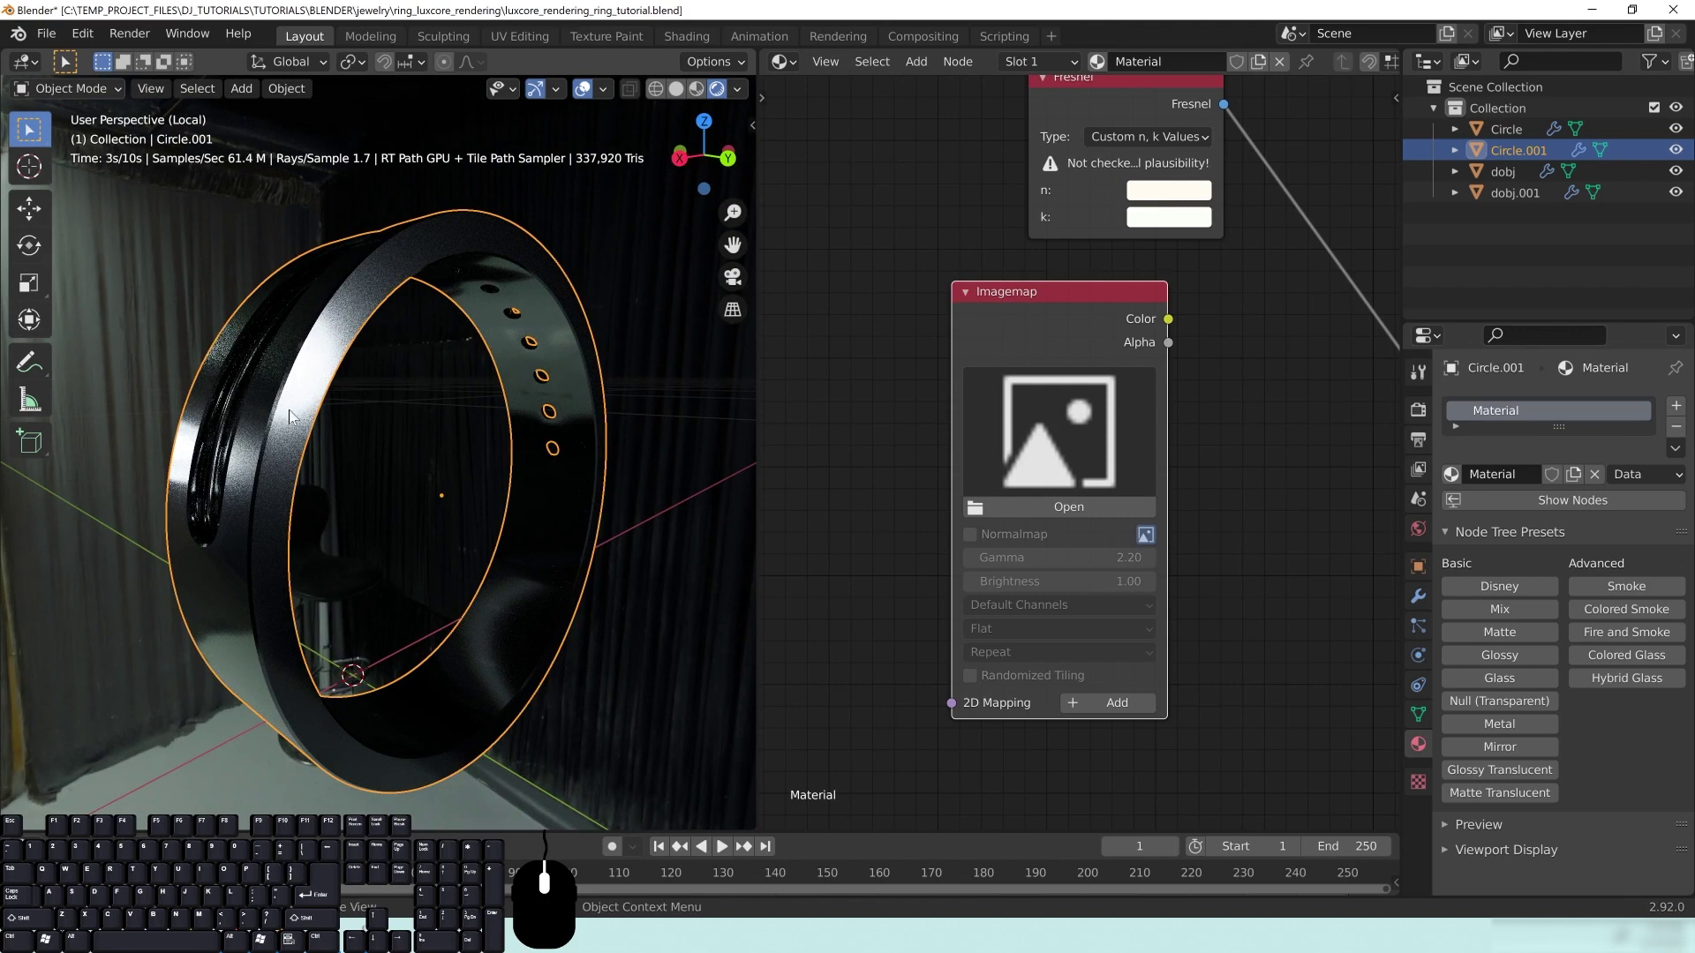
mouse_move(280, 462)
middle_down()
mouse_move(300, 463)
mouse_move(287, 455)
mouse_move(294, 489)
mouse_move(276, 482)
middle_up()
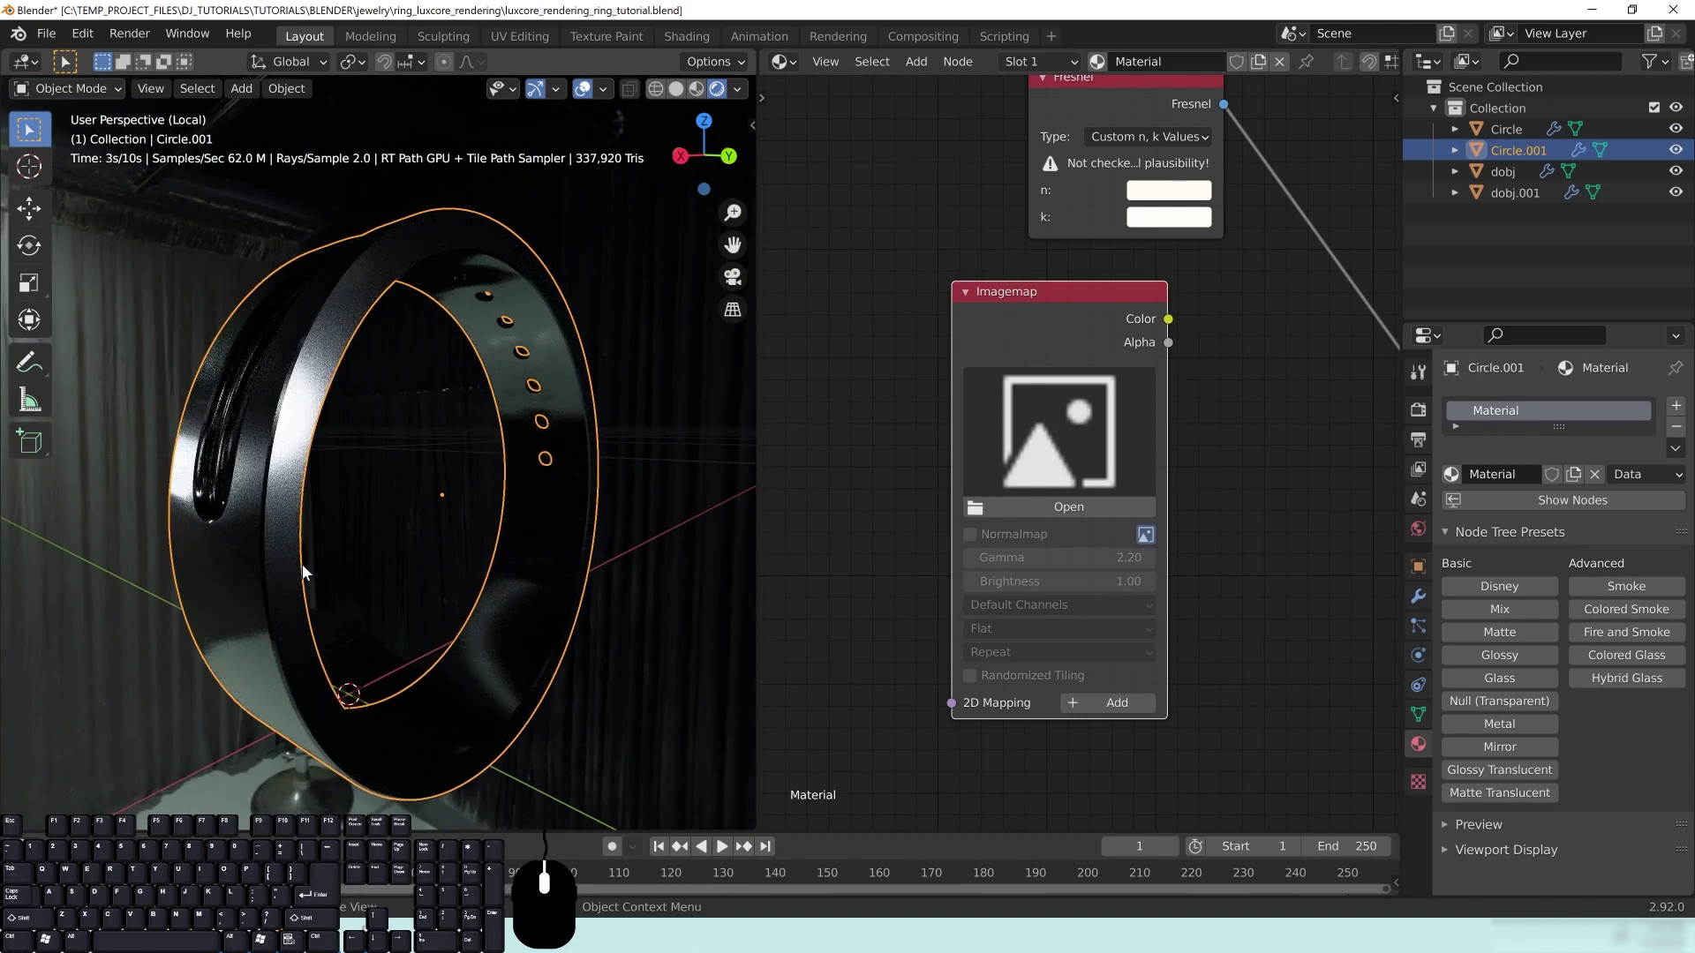
Step: Load Aluminium_brushed_metalness.png into the Imagemap node from the Maps favorites folder, filtering the files by "alumi"
middle_drag(1289, 466, 1230, 453)
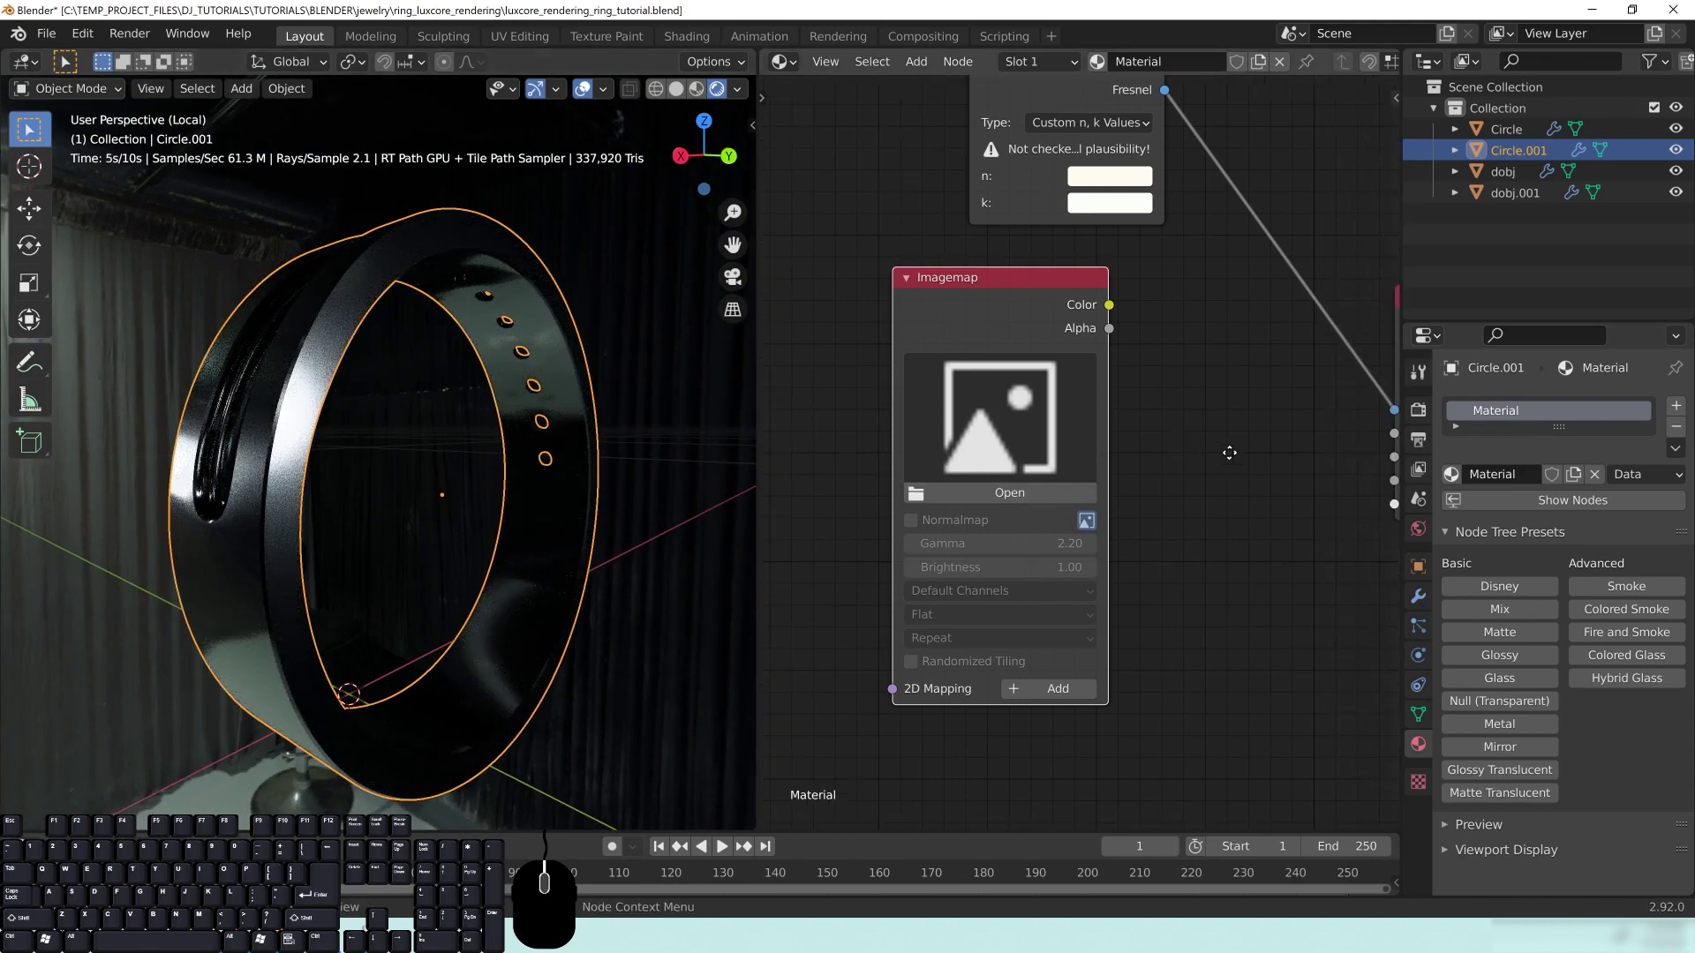
click(1011, 492)
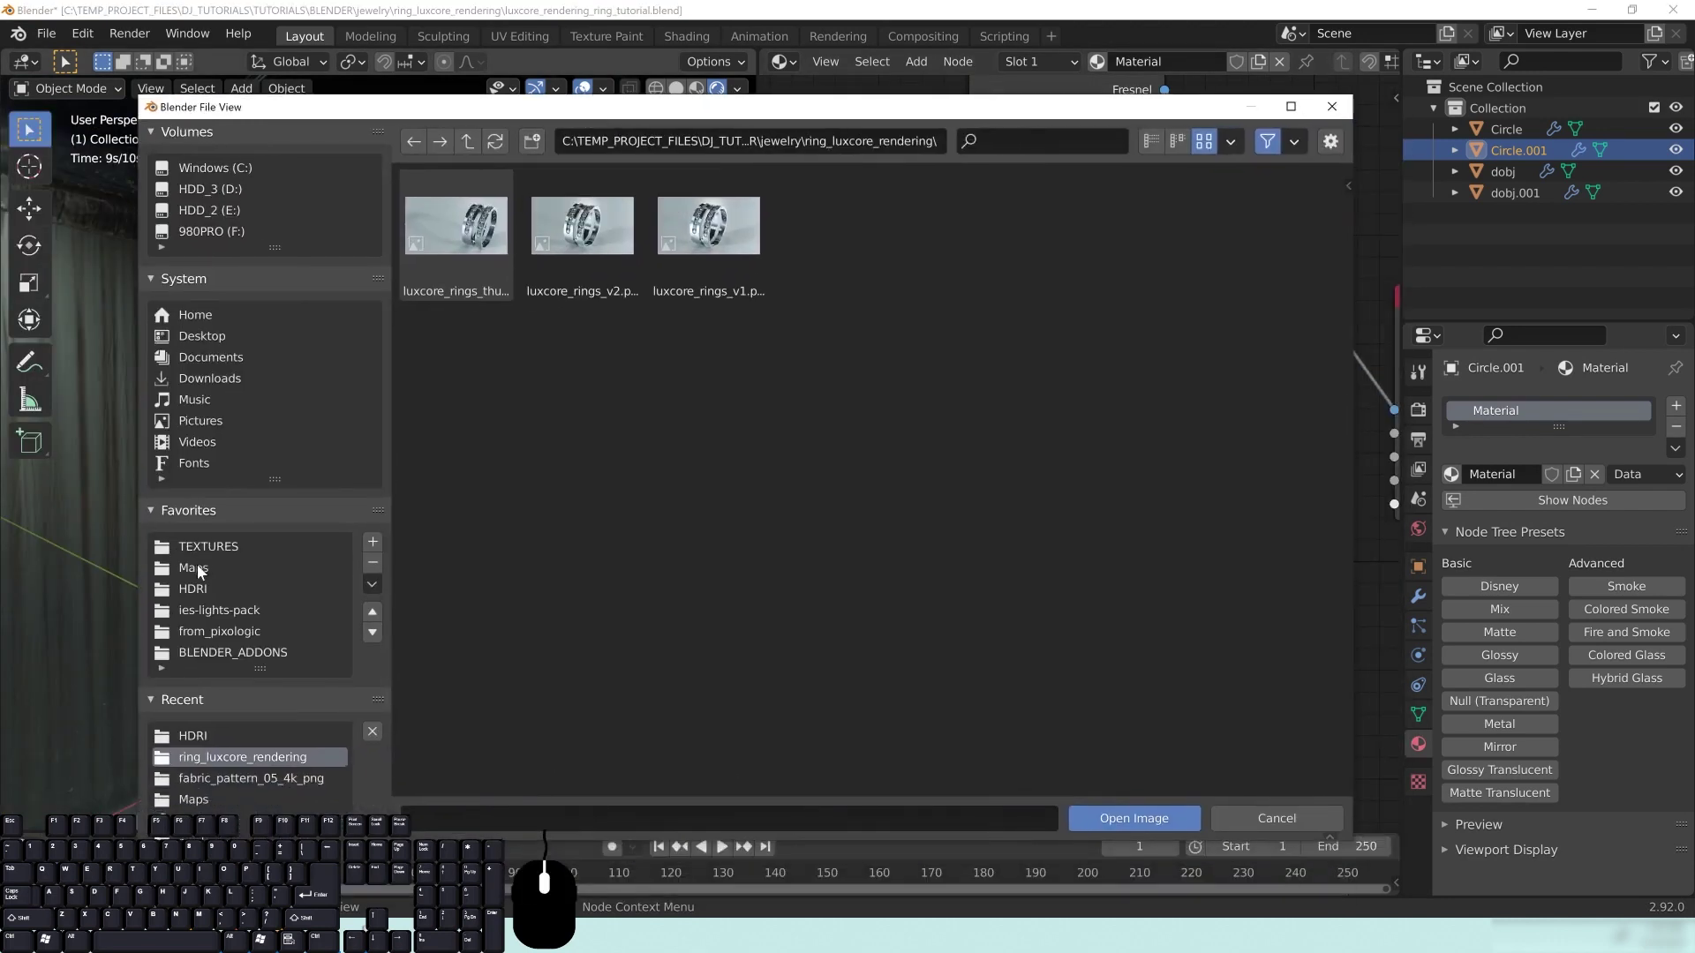
click(199, 569)
scroll(1034, 540, down, 3)
scroll(1034, 539, down, 12)
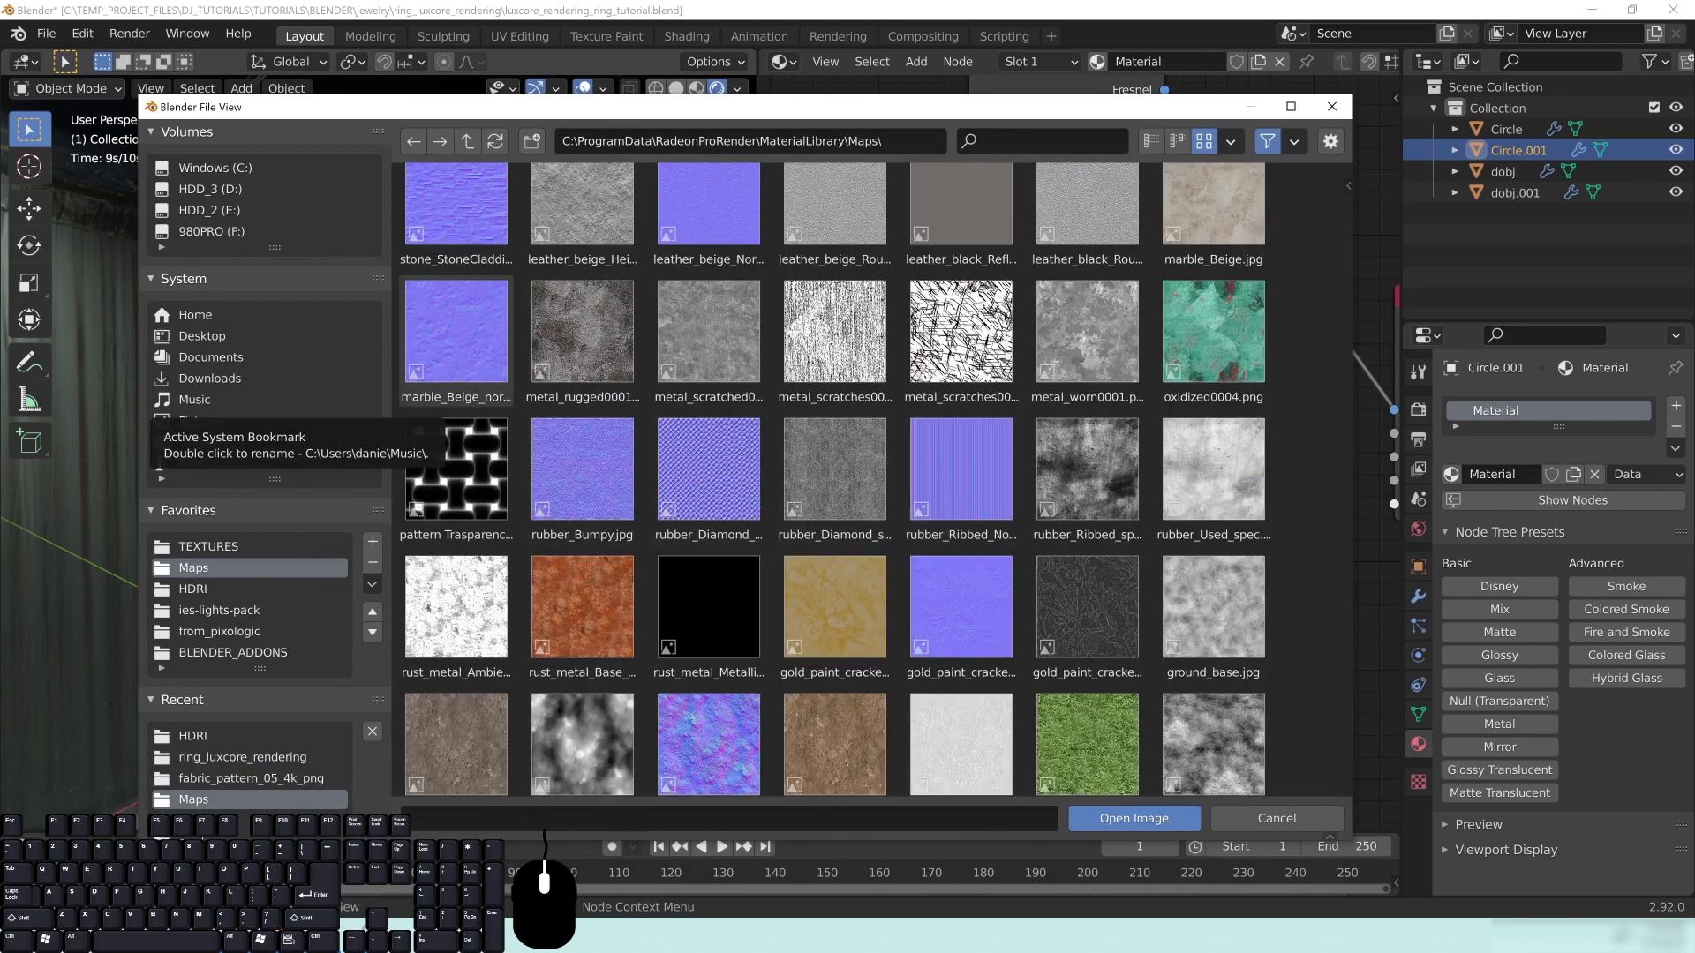
click(1041, 143)
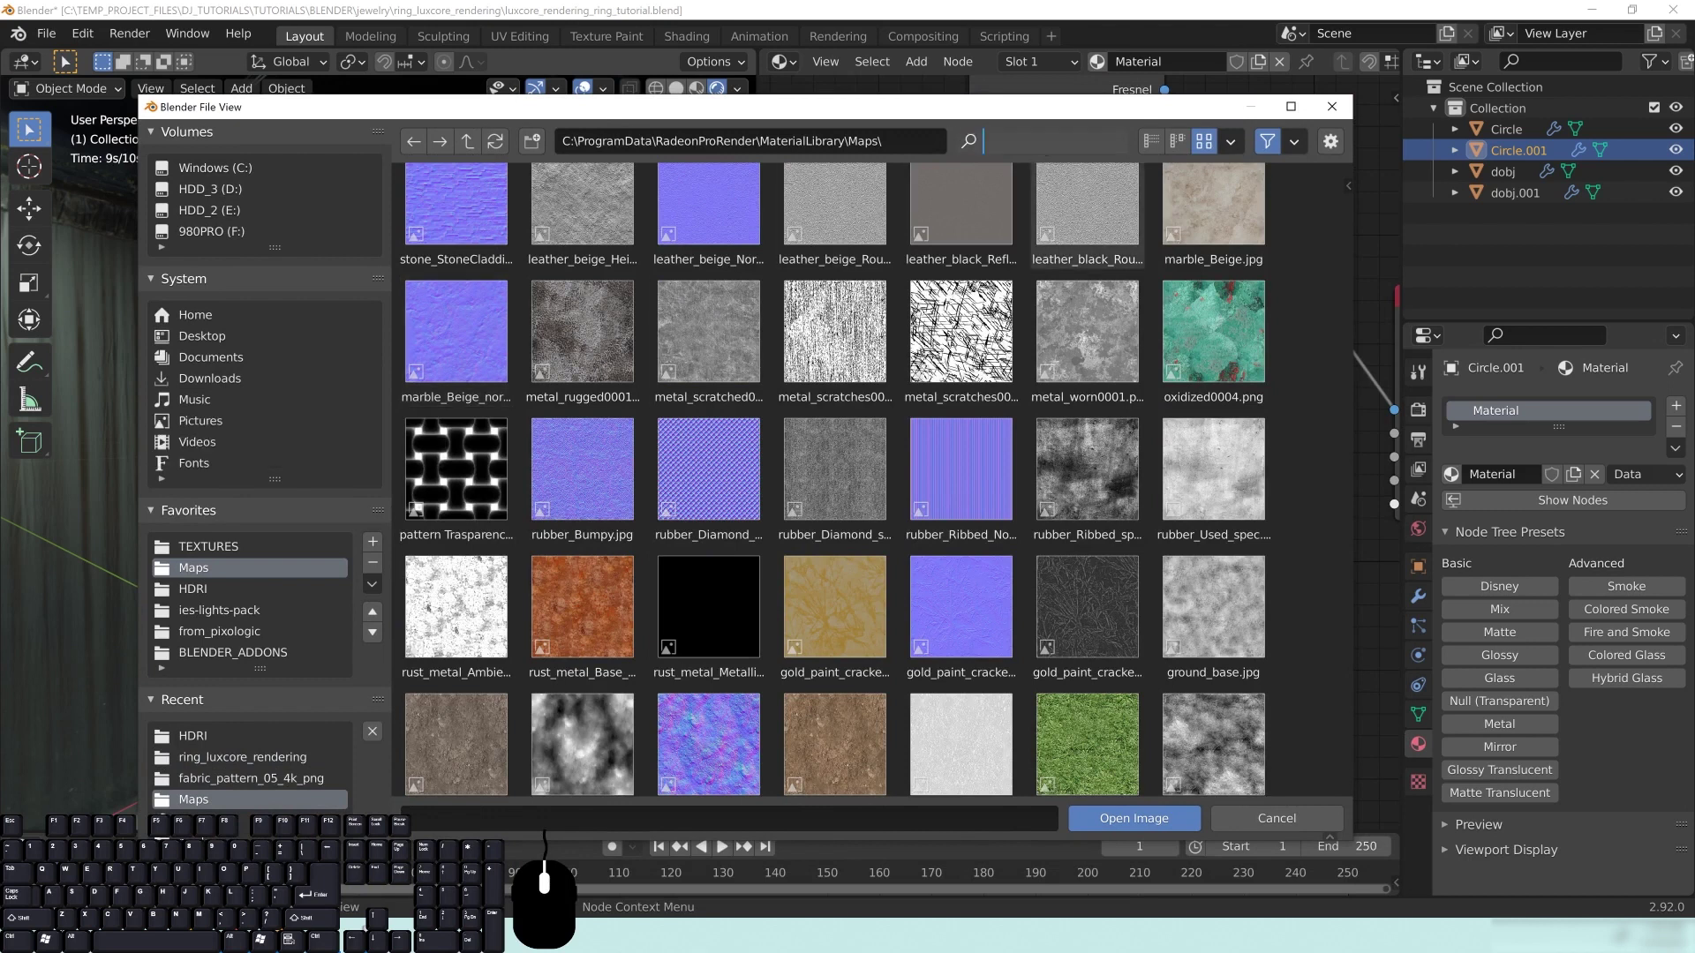
text(alumi)
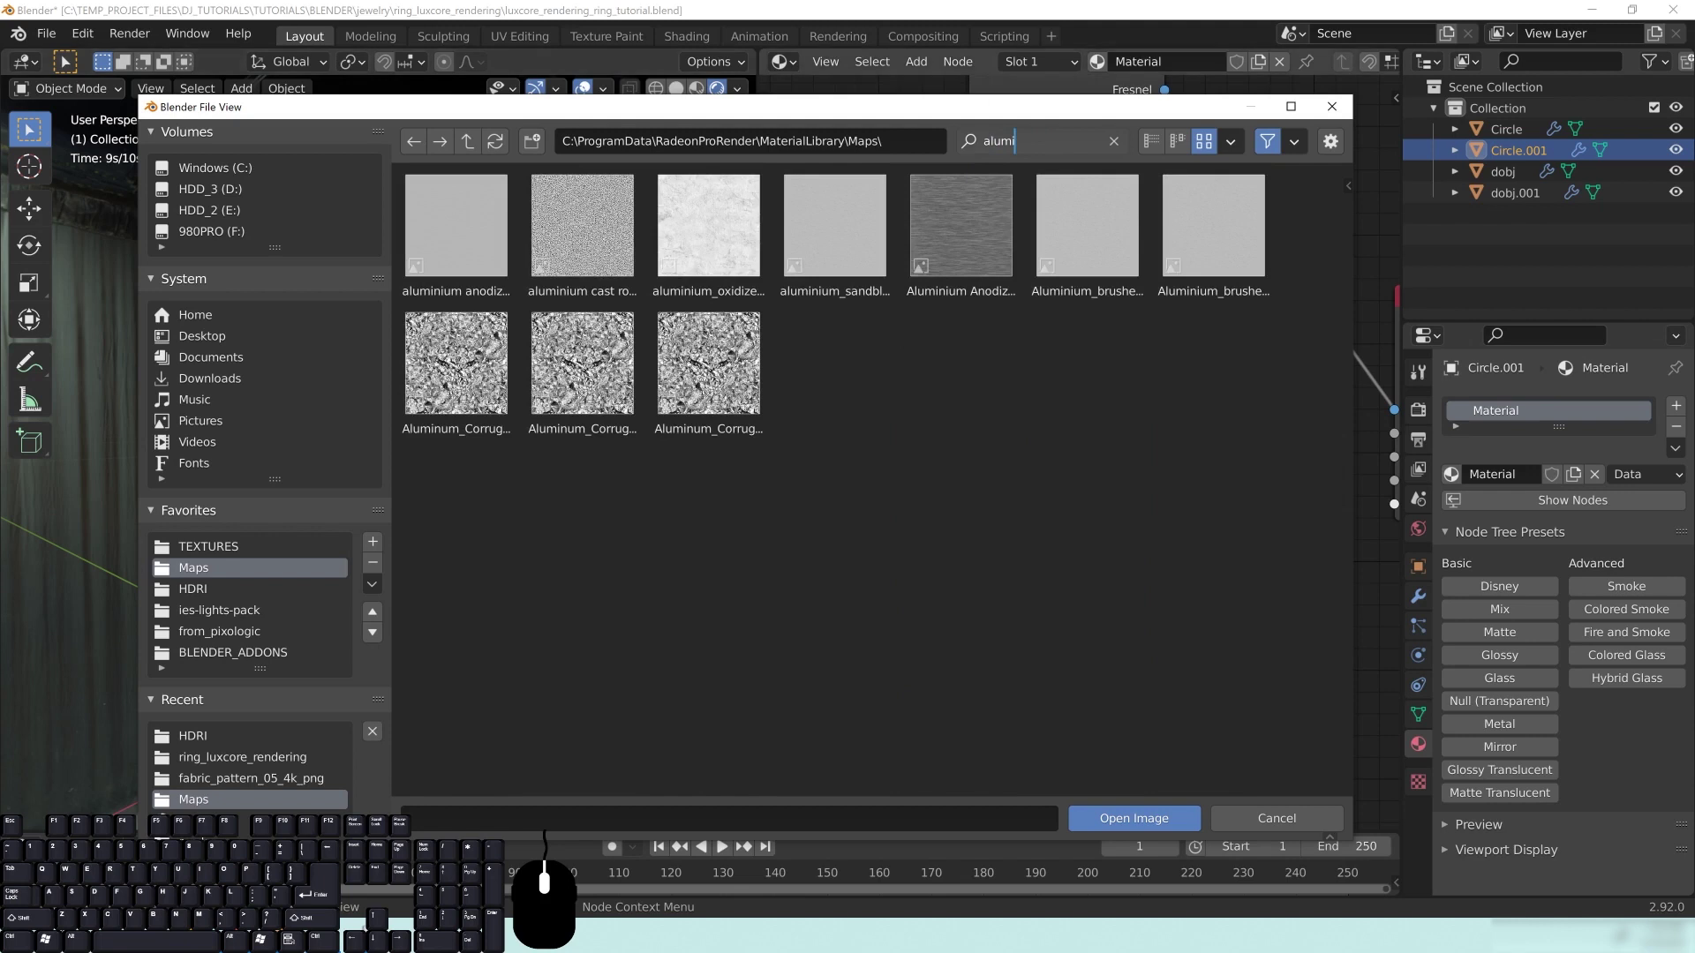
click(1095, 229)
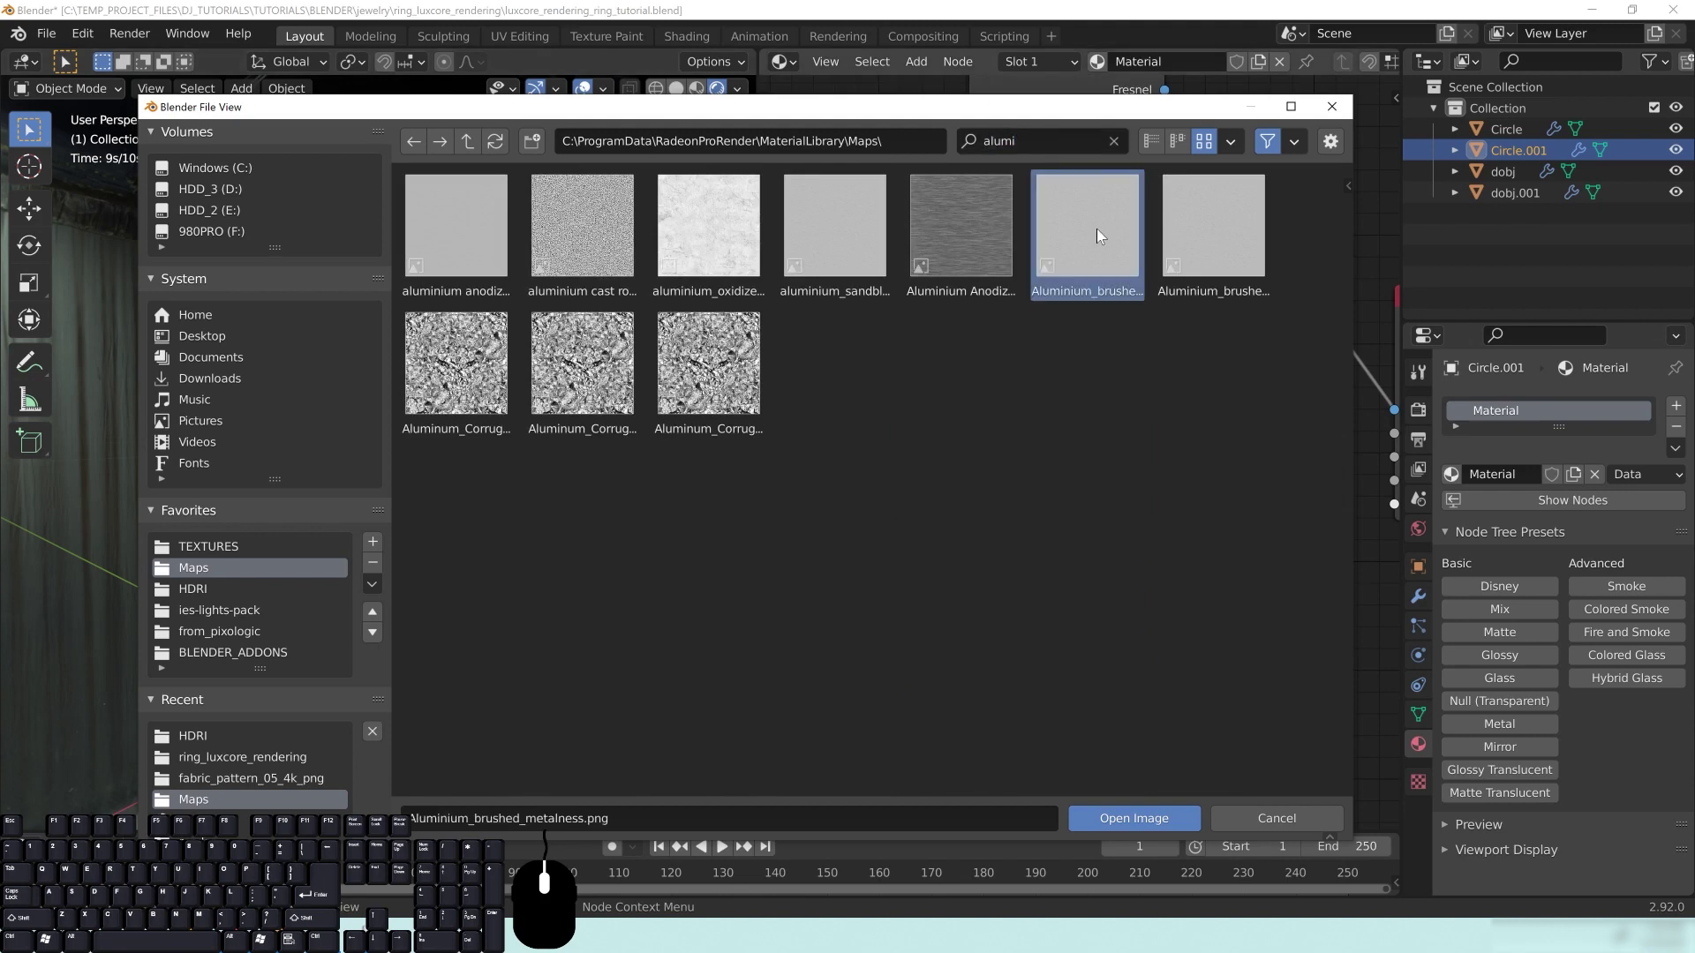
click(1130, 819)
Step: Connect the Color output of the brushed aluminium image to the Metal Material's Roughness input
middle_drag(1049, 526, 1003, 495)
scroll(1042, 518, down, 3)
middle_drag(964, 368, 1025, 349)
scroll(1025, 349, down, 1)
drag(993, 305, 1201, 399)
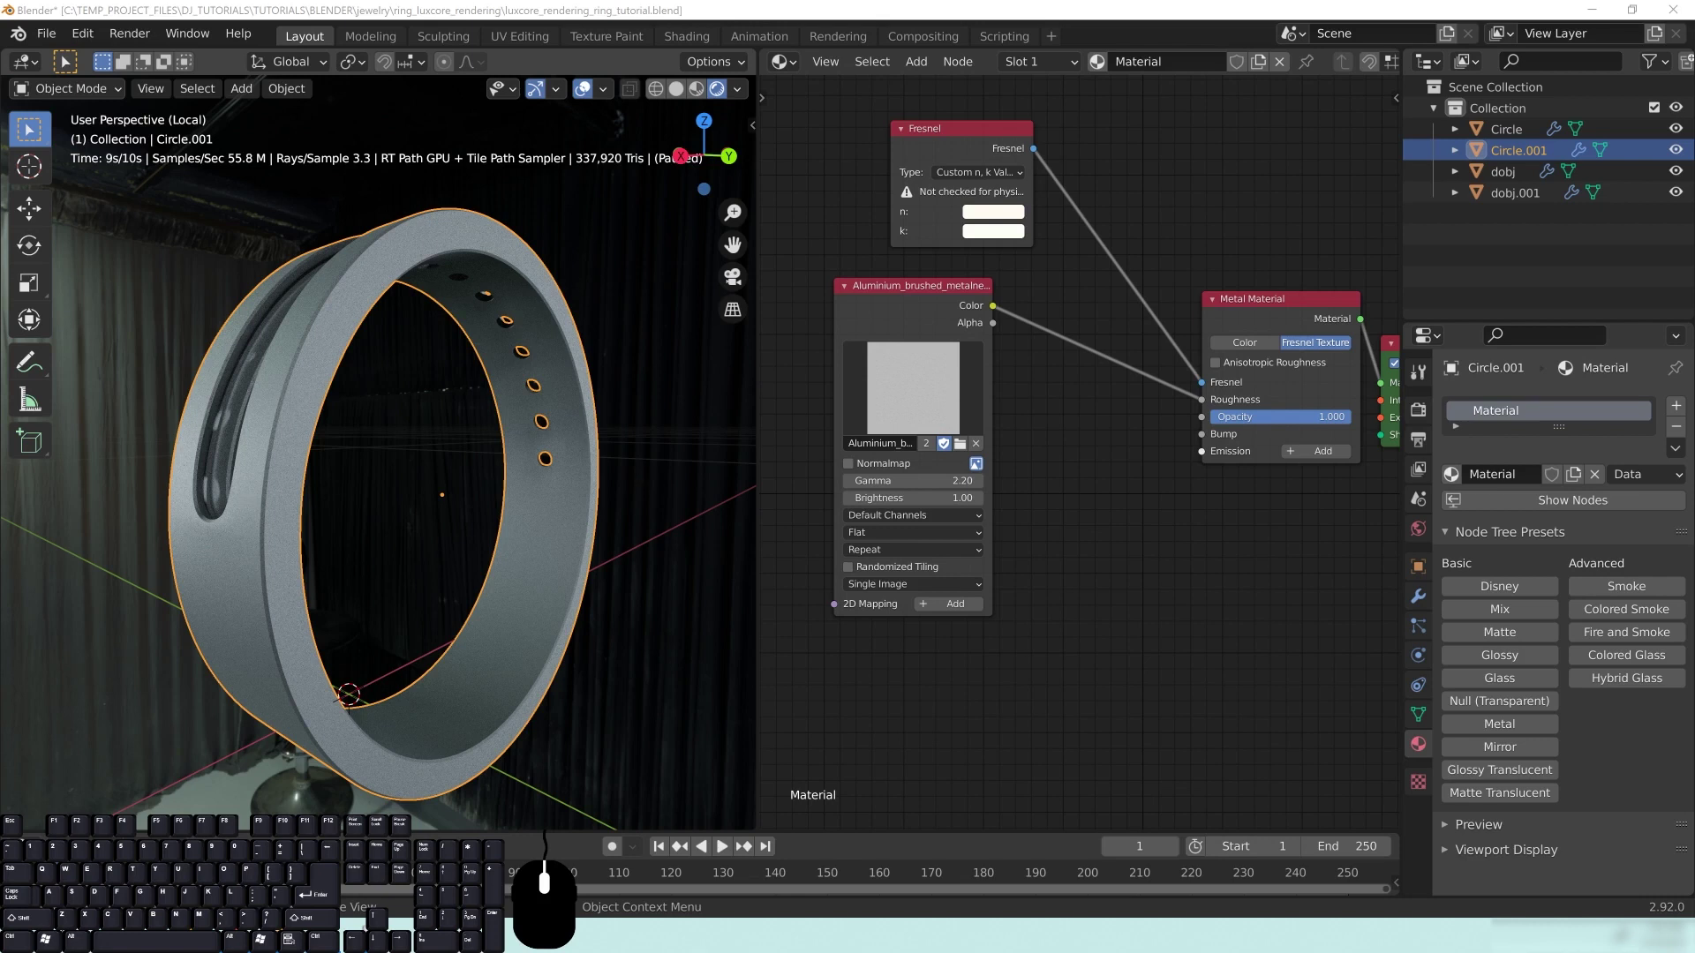
Step: Move the image node aside and insert a Triplanar Mapping node on its link to the Metal Material's Roughness
middle_drag(948, 684, 1161, 628)
drag(1068, 250, 826, 292)
click(1156, 460)
middle_drag(1165, 433, 1060, 450)
key(shift+a)
mouse_move(1061, 453)
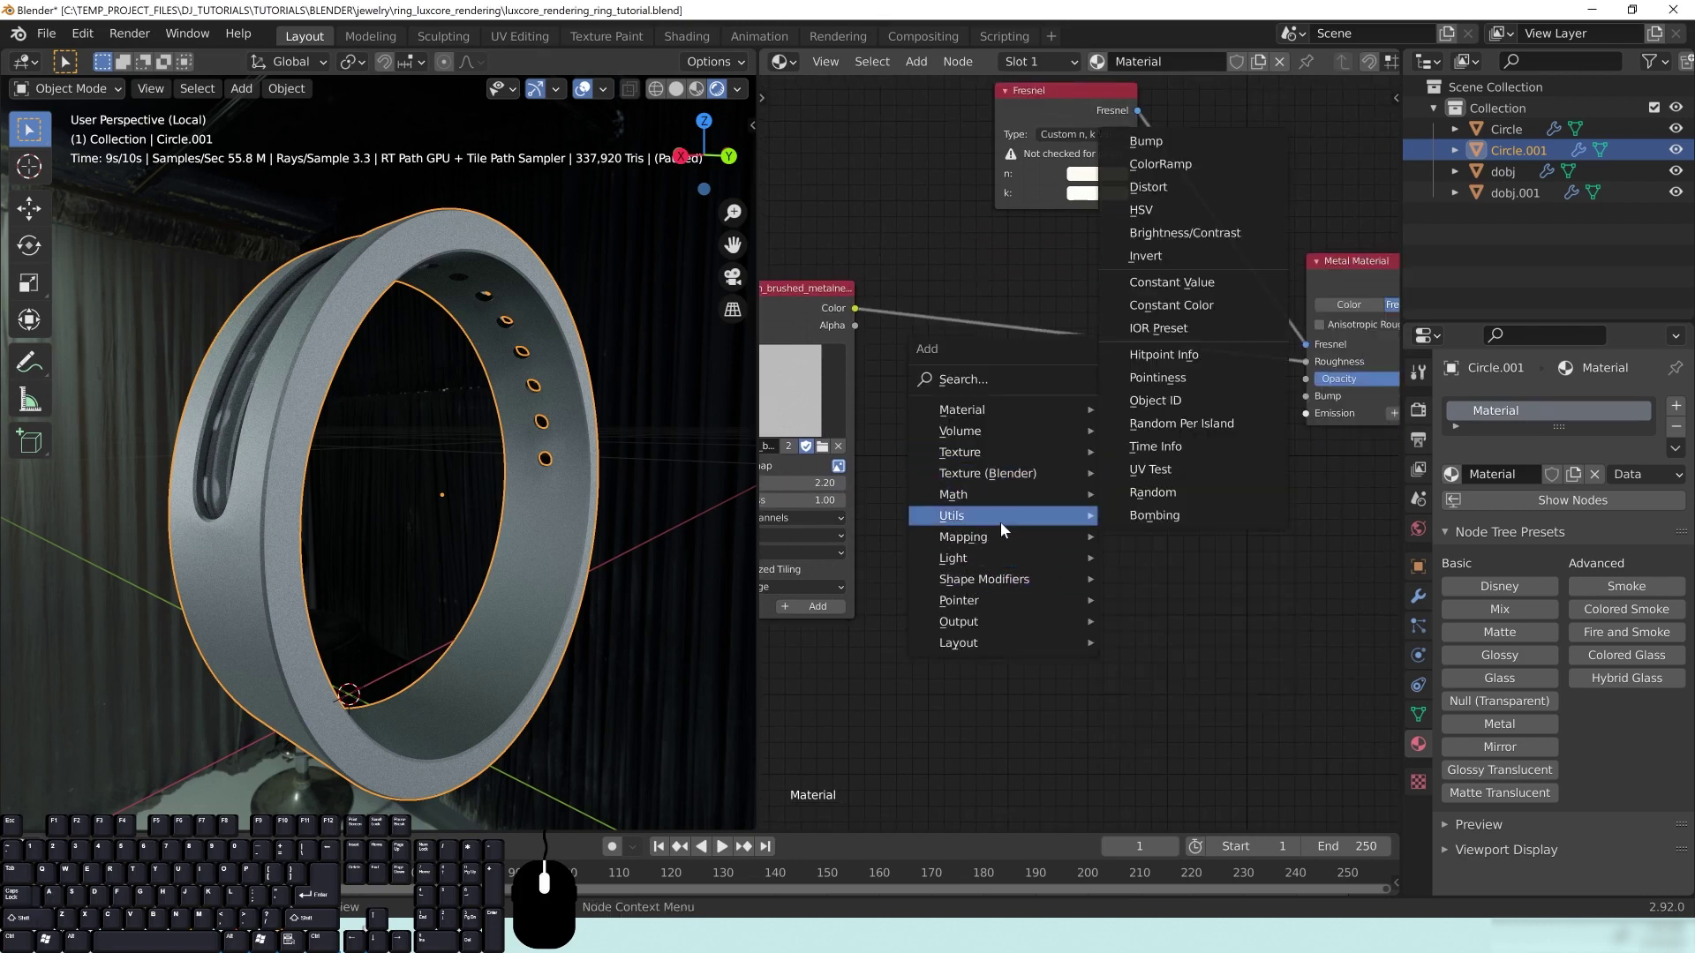
mouse_move(990, 540)
click(1179, 582)
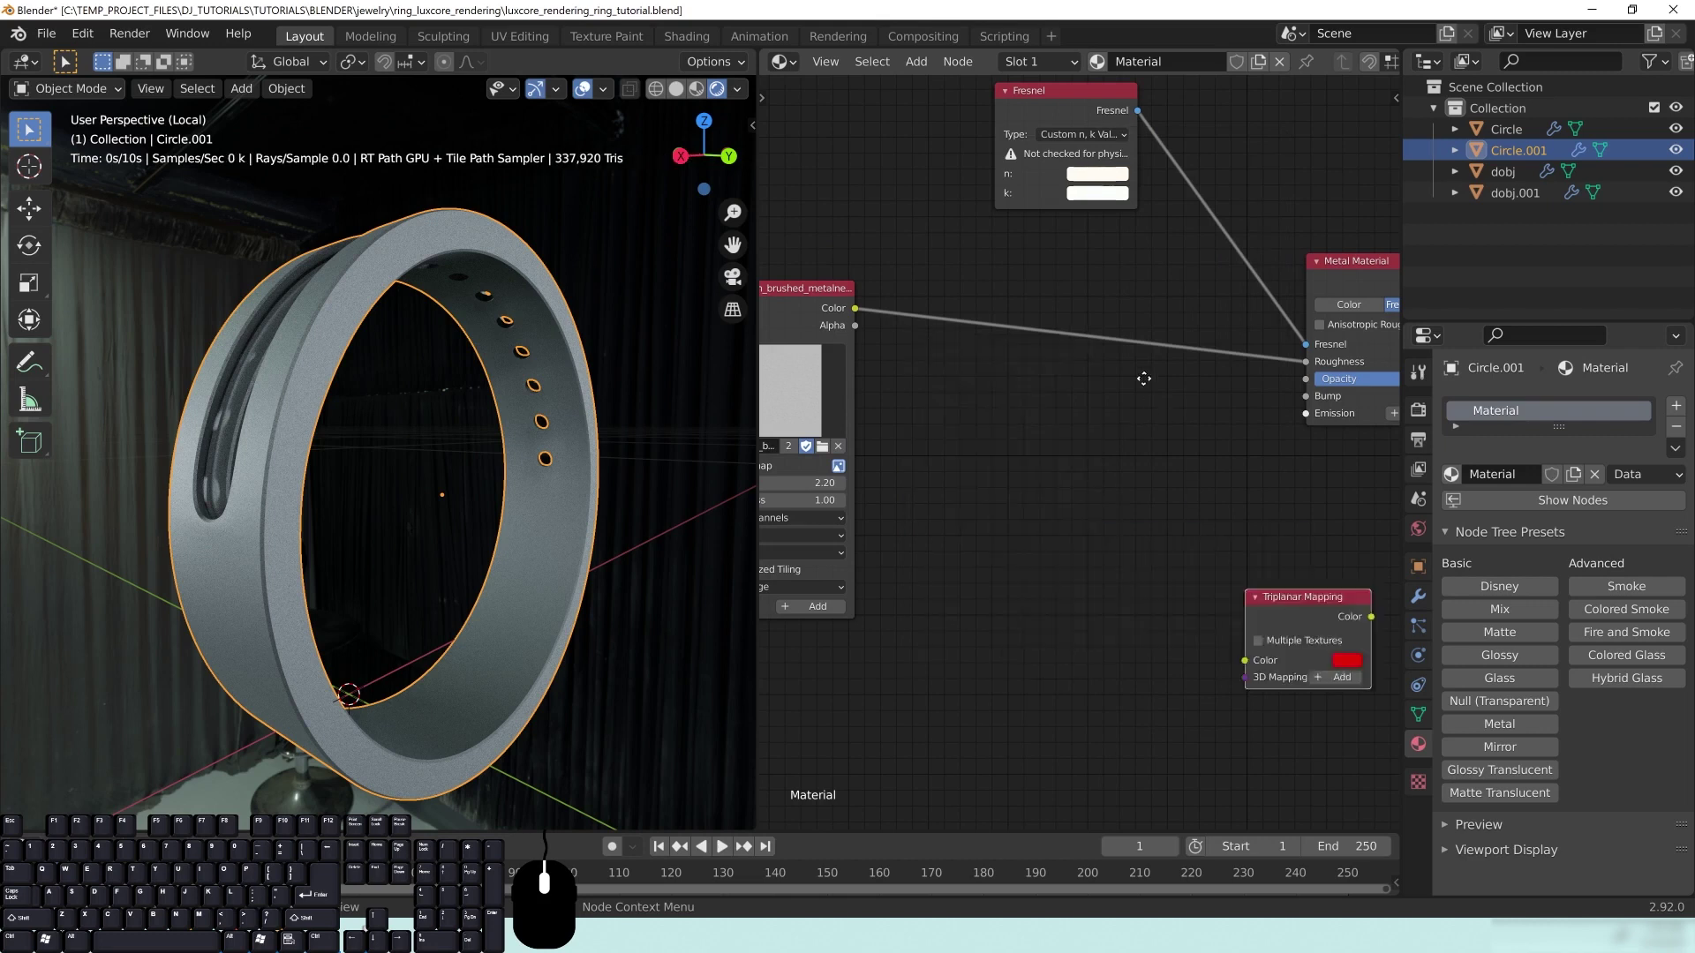
click(1098, 315)
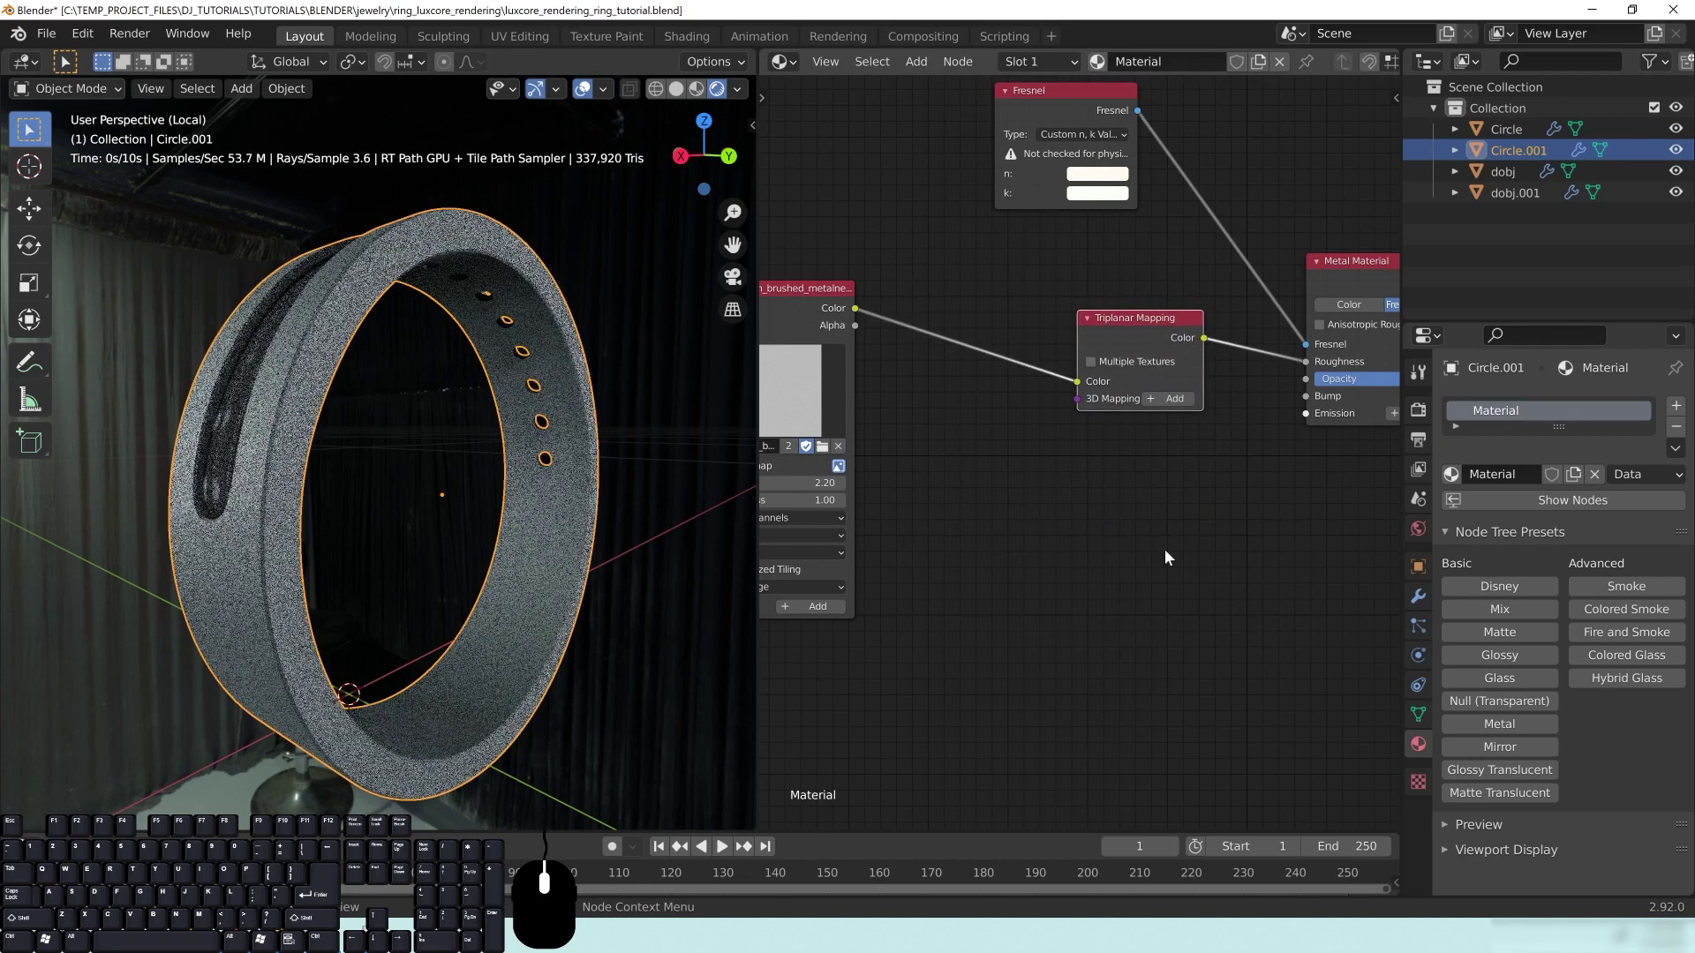
Step: Add a 3D Mapping node to the Triplanar Mapping node and spread it and the image node apart
click(1191, 397)
middle_drag(1094, 762, 1101, 766)
drag(941, 352, 827, 227)
drag(1065, 471, 1048, 530)
middle_drag(1025, 411, 1096, 390)
Step: Inspect the texture on the band up close, enable Uniform scaling on the 3D Mapping node and set Scale to 0.1
middle_drag(277, 411, 358, 440)
scroll(360, 449, up, 6)
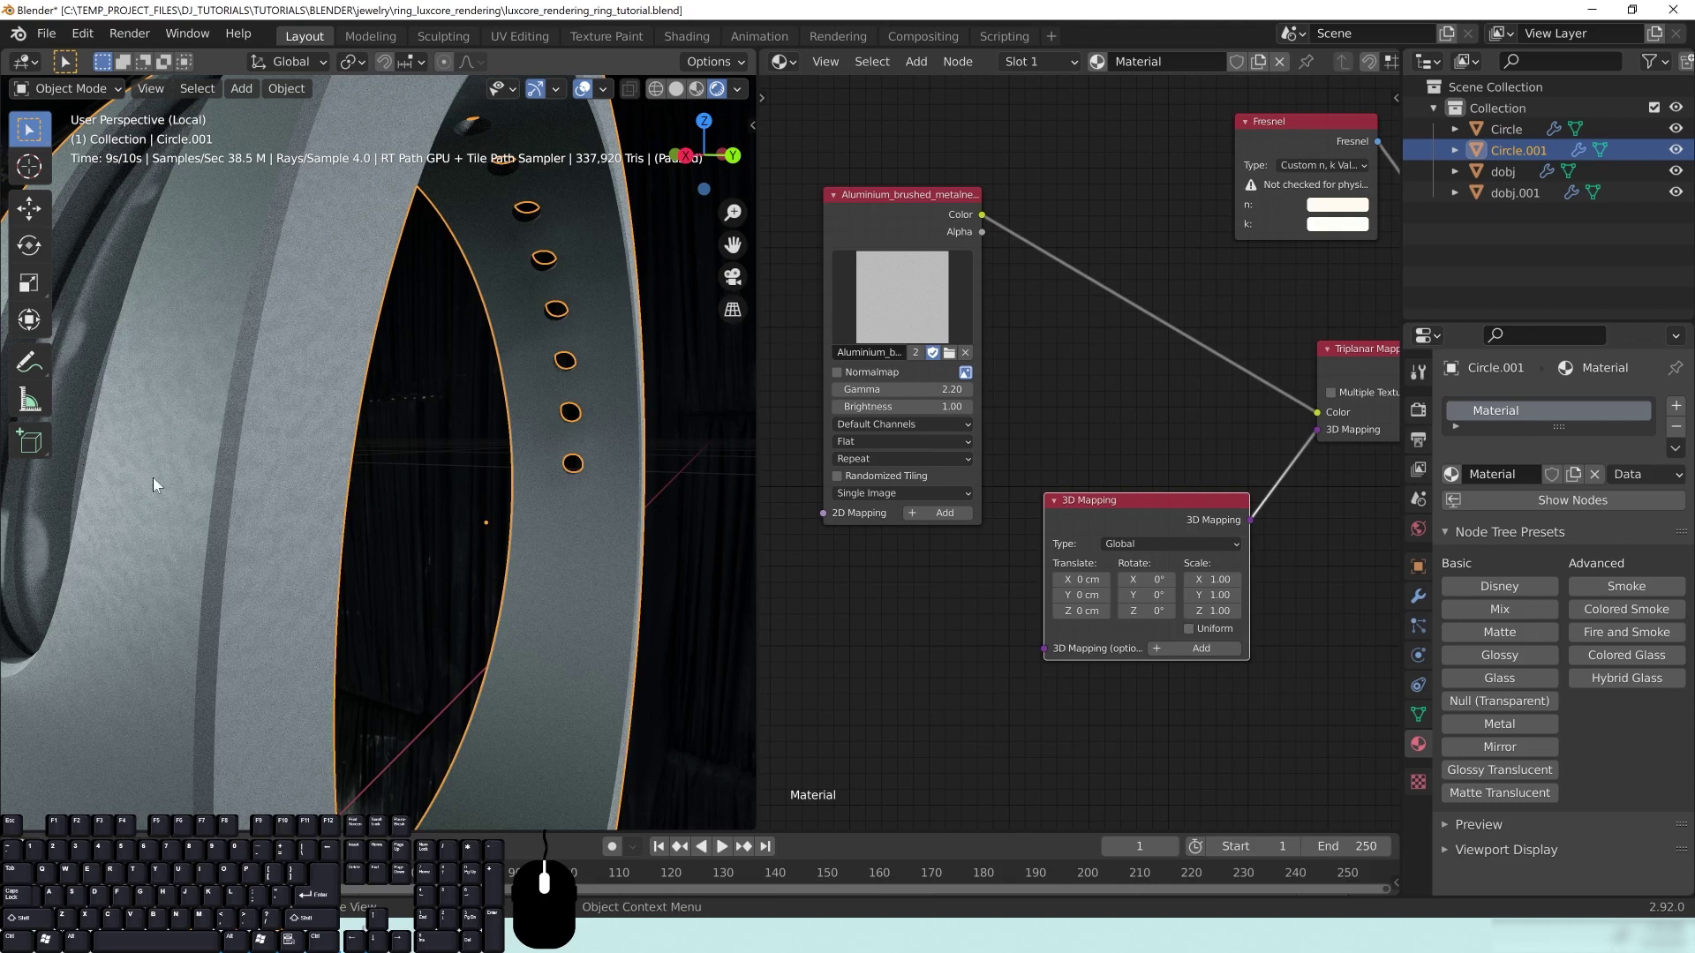
middle_drag(1216, 359, 1212, 359)
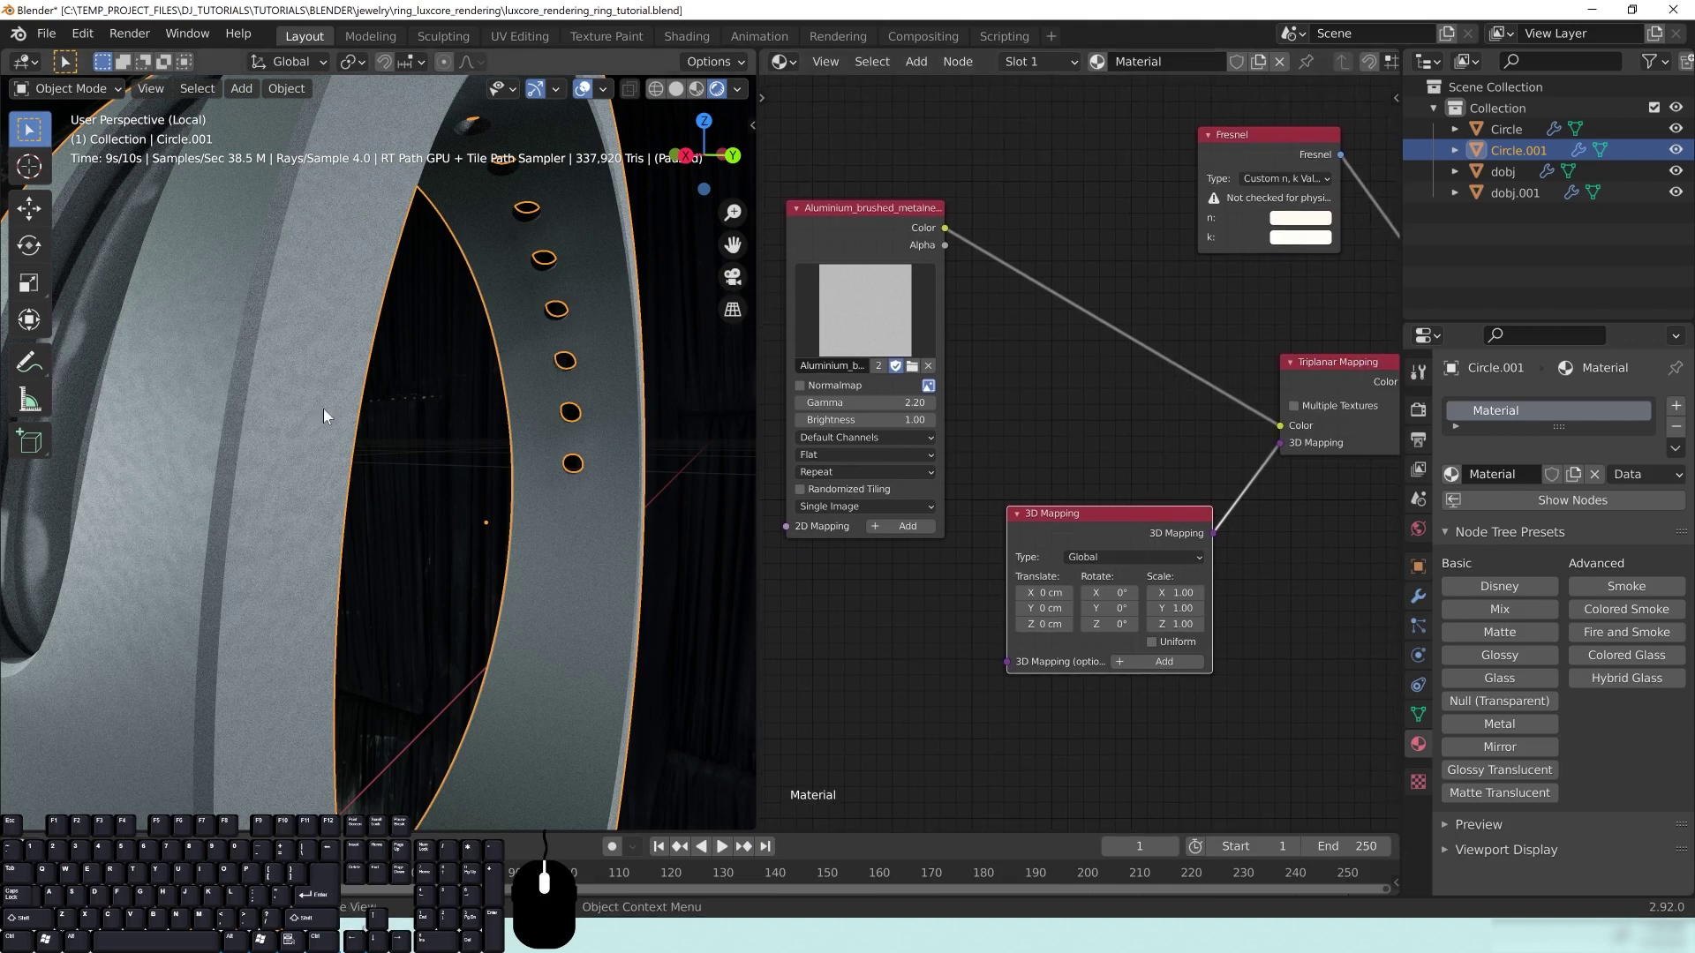
middle_drag(1117, 671, 1138, 586)
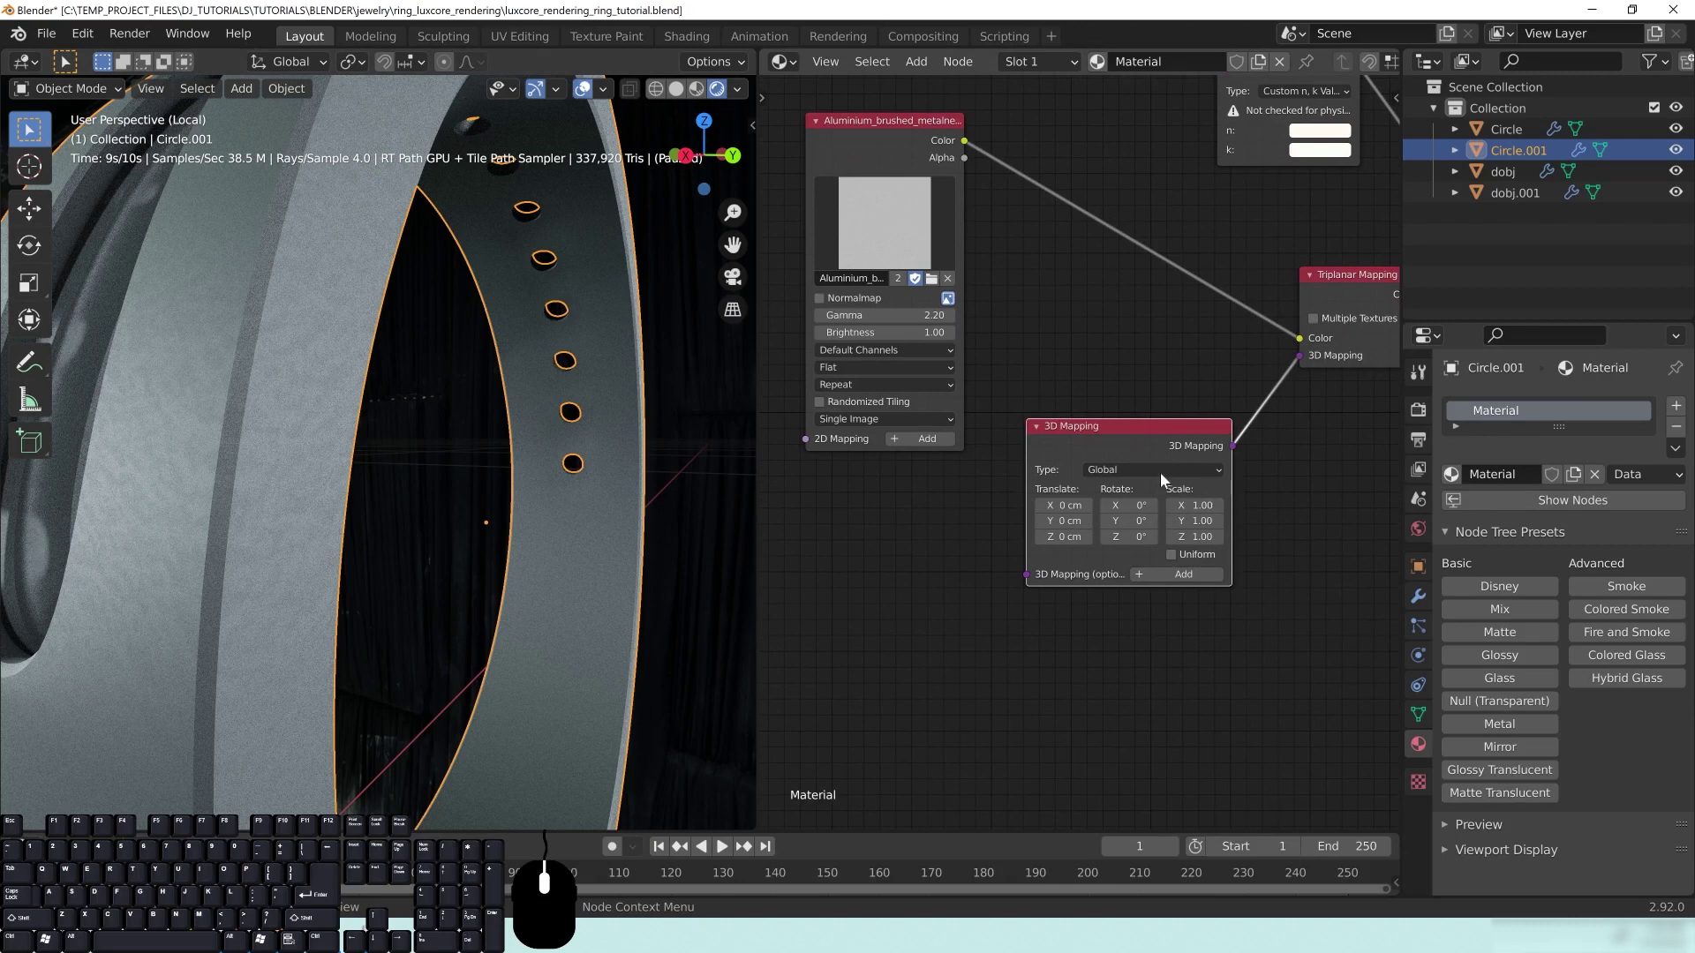
click(1170, 555)
double_click(1191, 507)
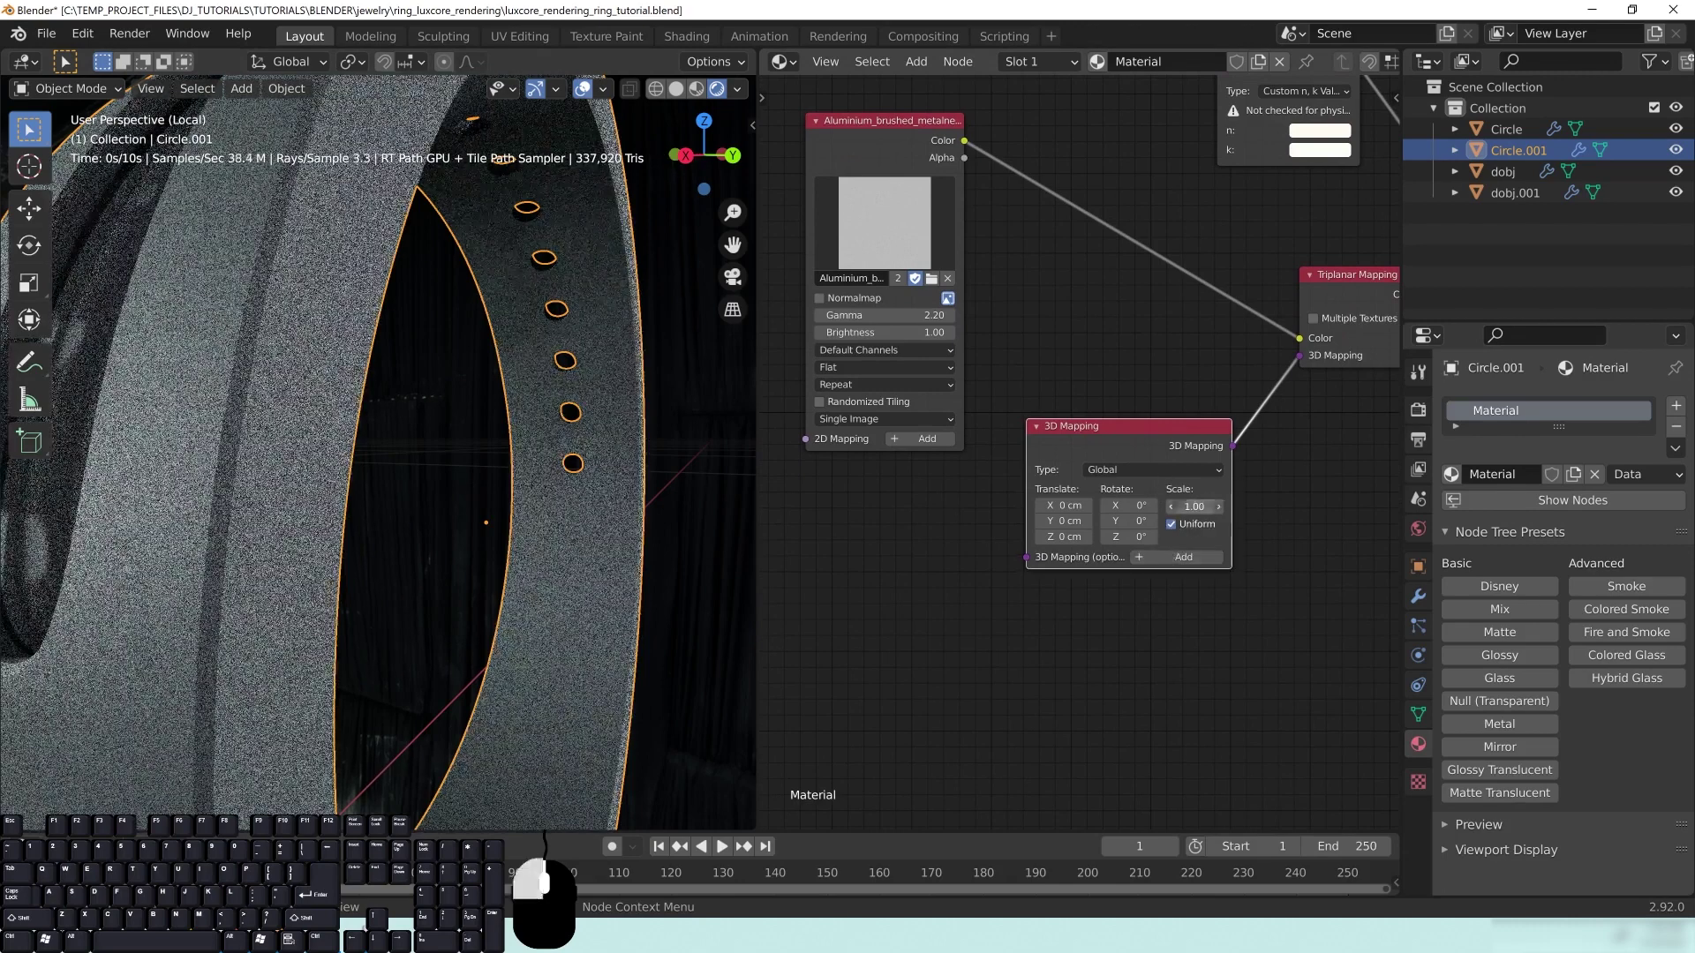
text(.1)
key(Return)
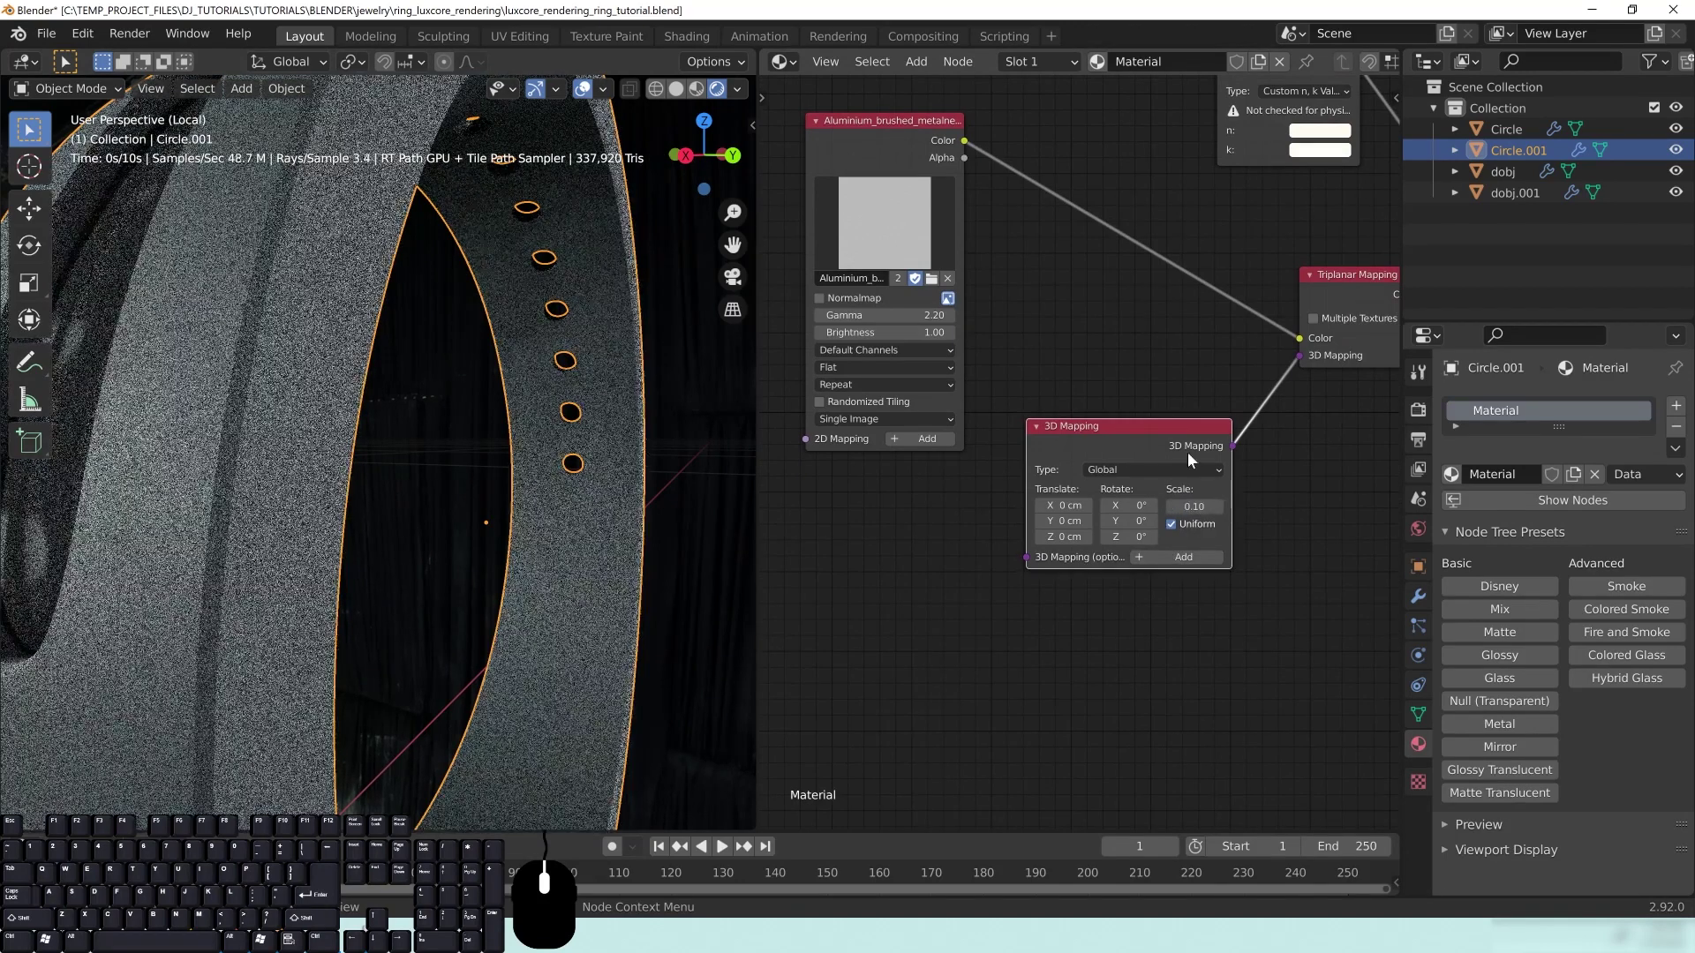
Step: Check the band's textured surface from several angles and set the 3D Mapping node's uniform Scale to 5
scroll(264, 527, down, 2)
middle_drag(388, 484, 429, 489)
scroll(394, 456, up, 2)
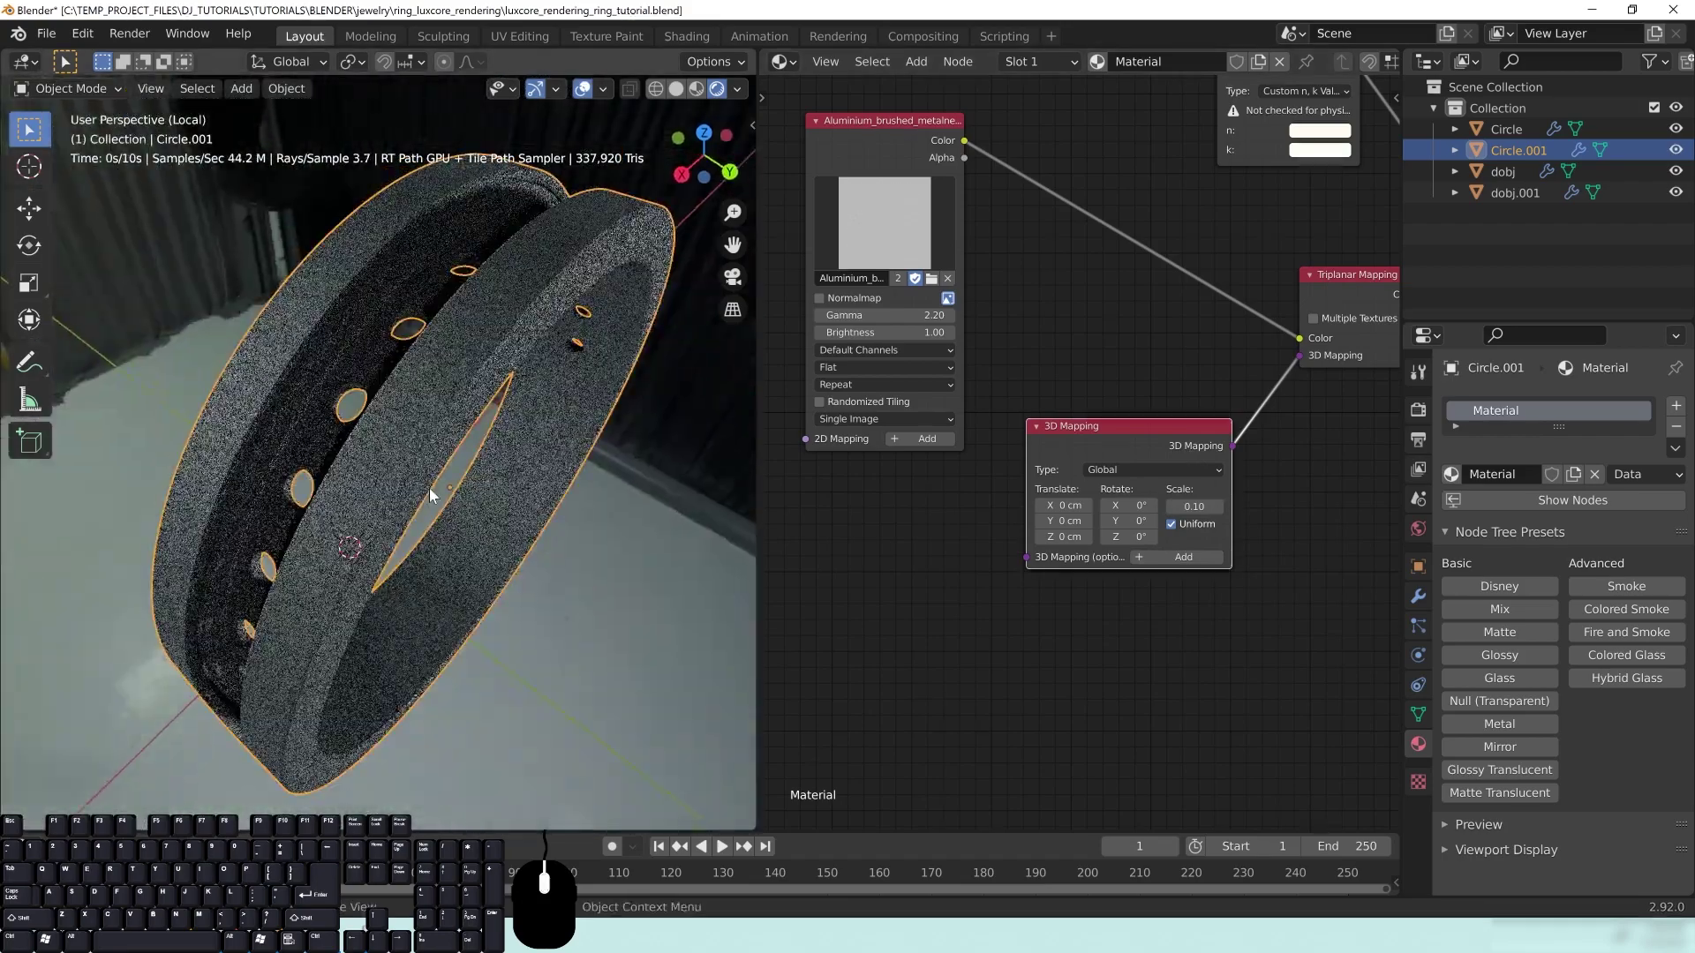
middle_drag(442, 613, 437, 519)
scroll(312, 588, up, 2)
middle_drag(312, 586, 374, 559)
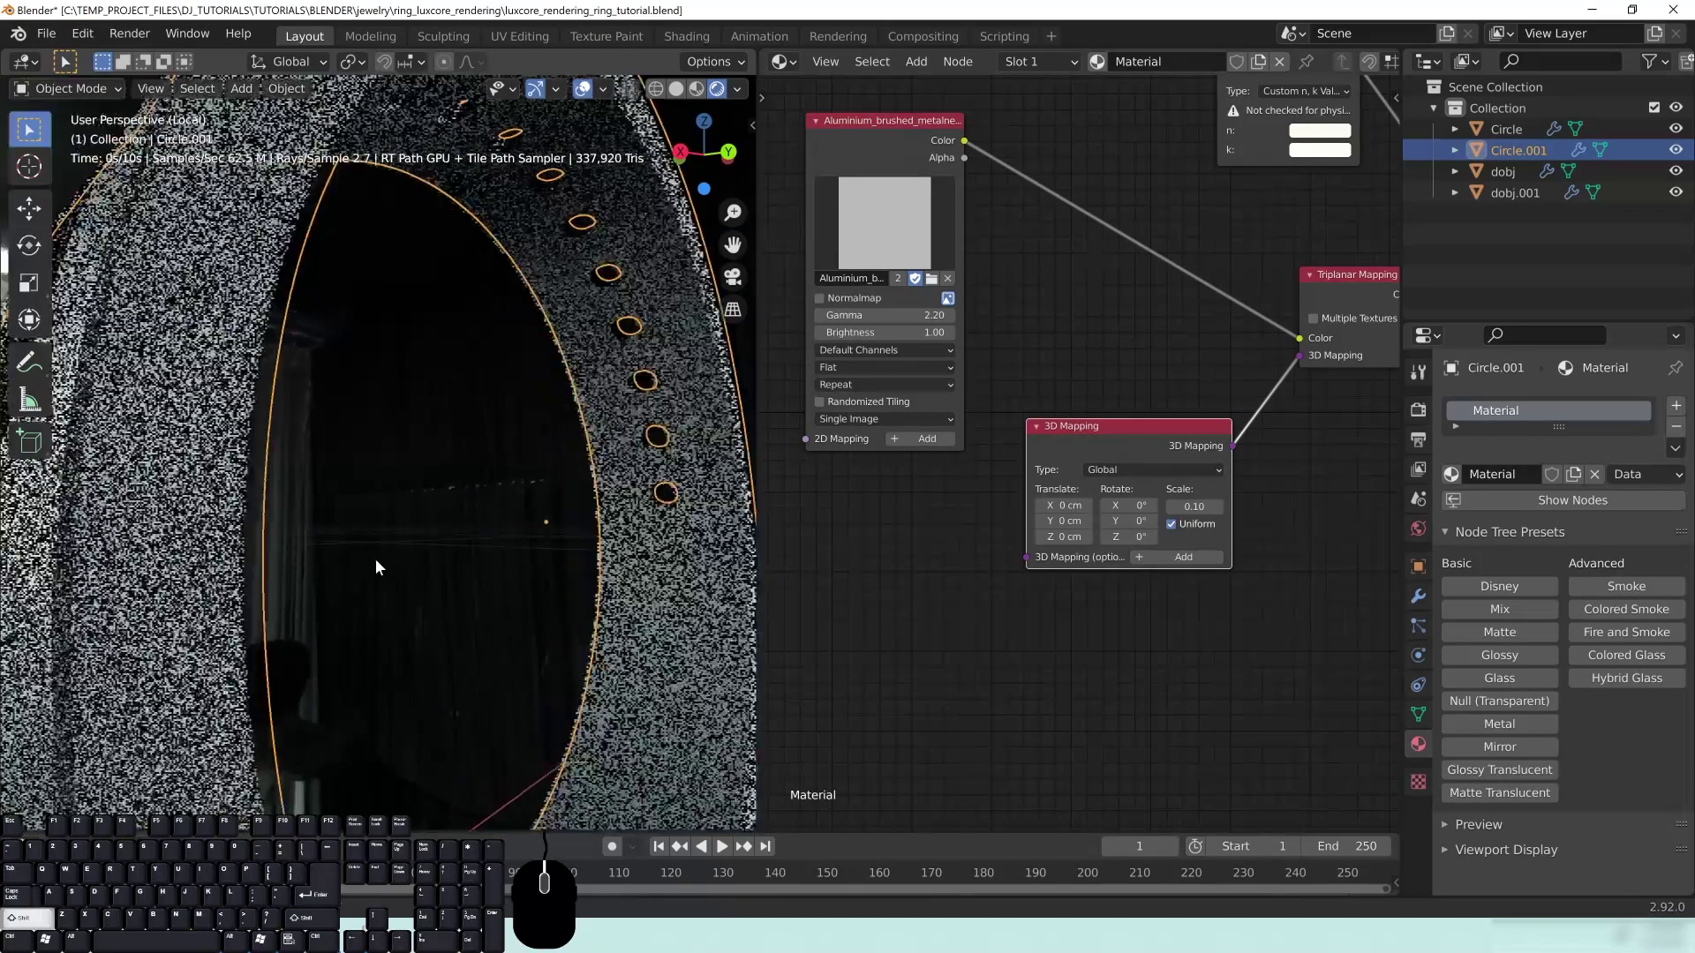
click(1195, 507)
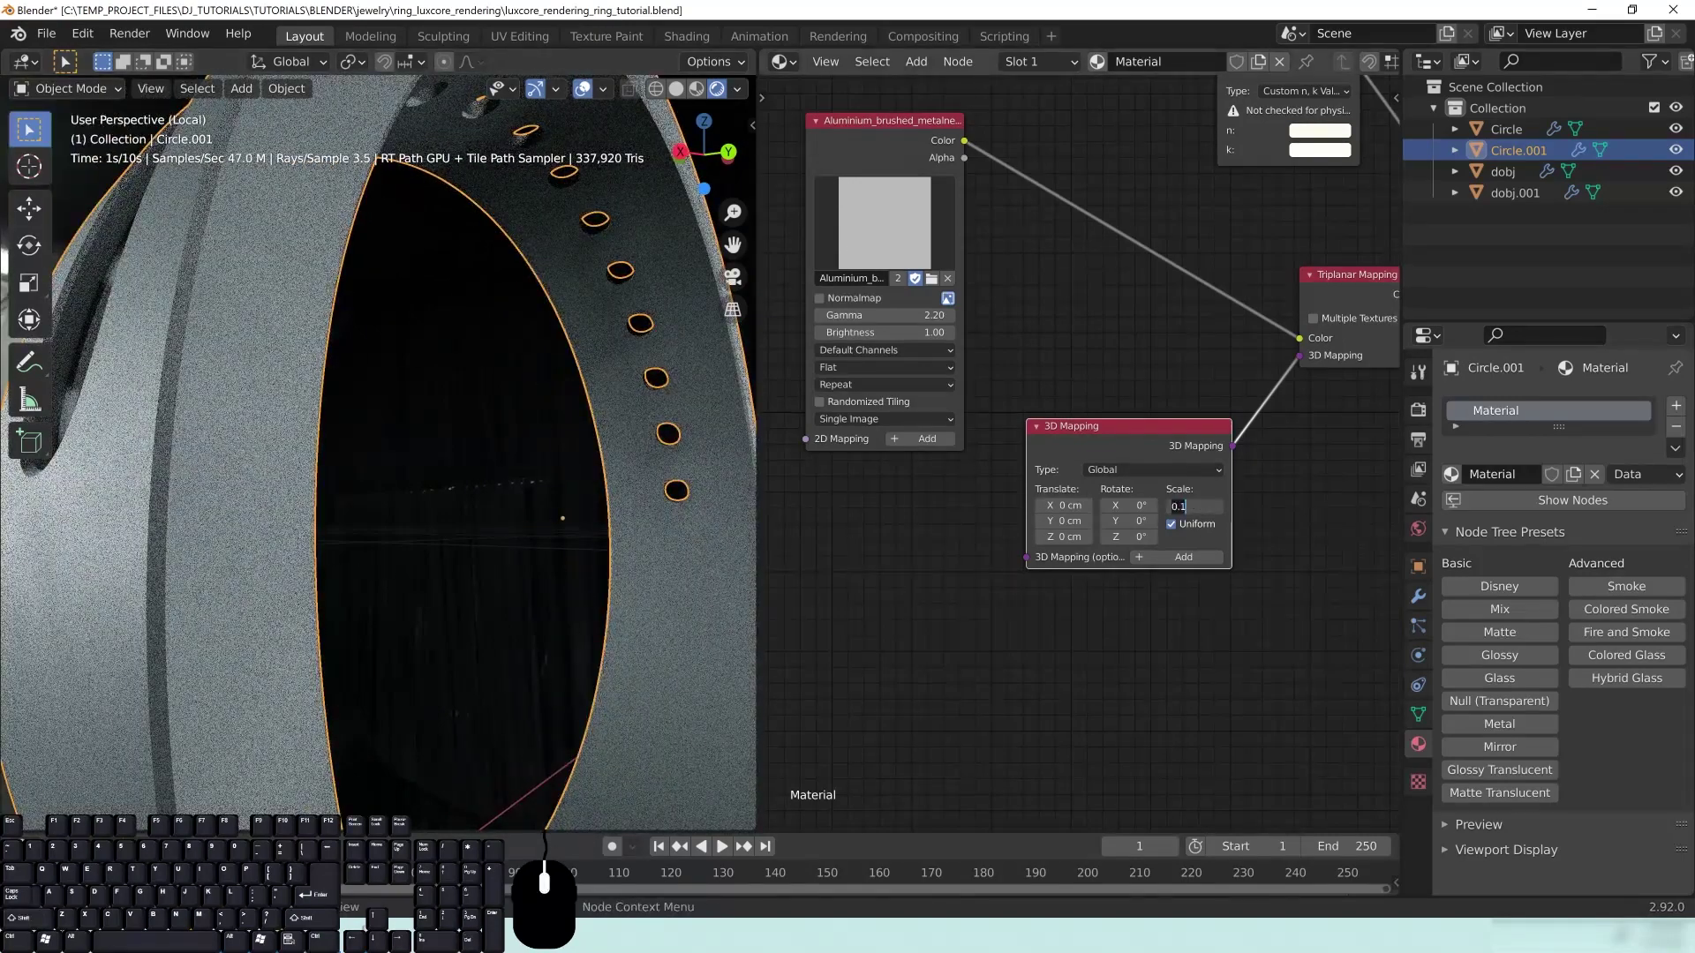
key(Return)
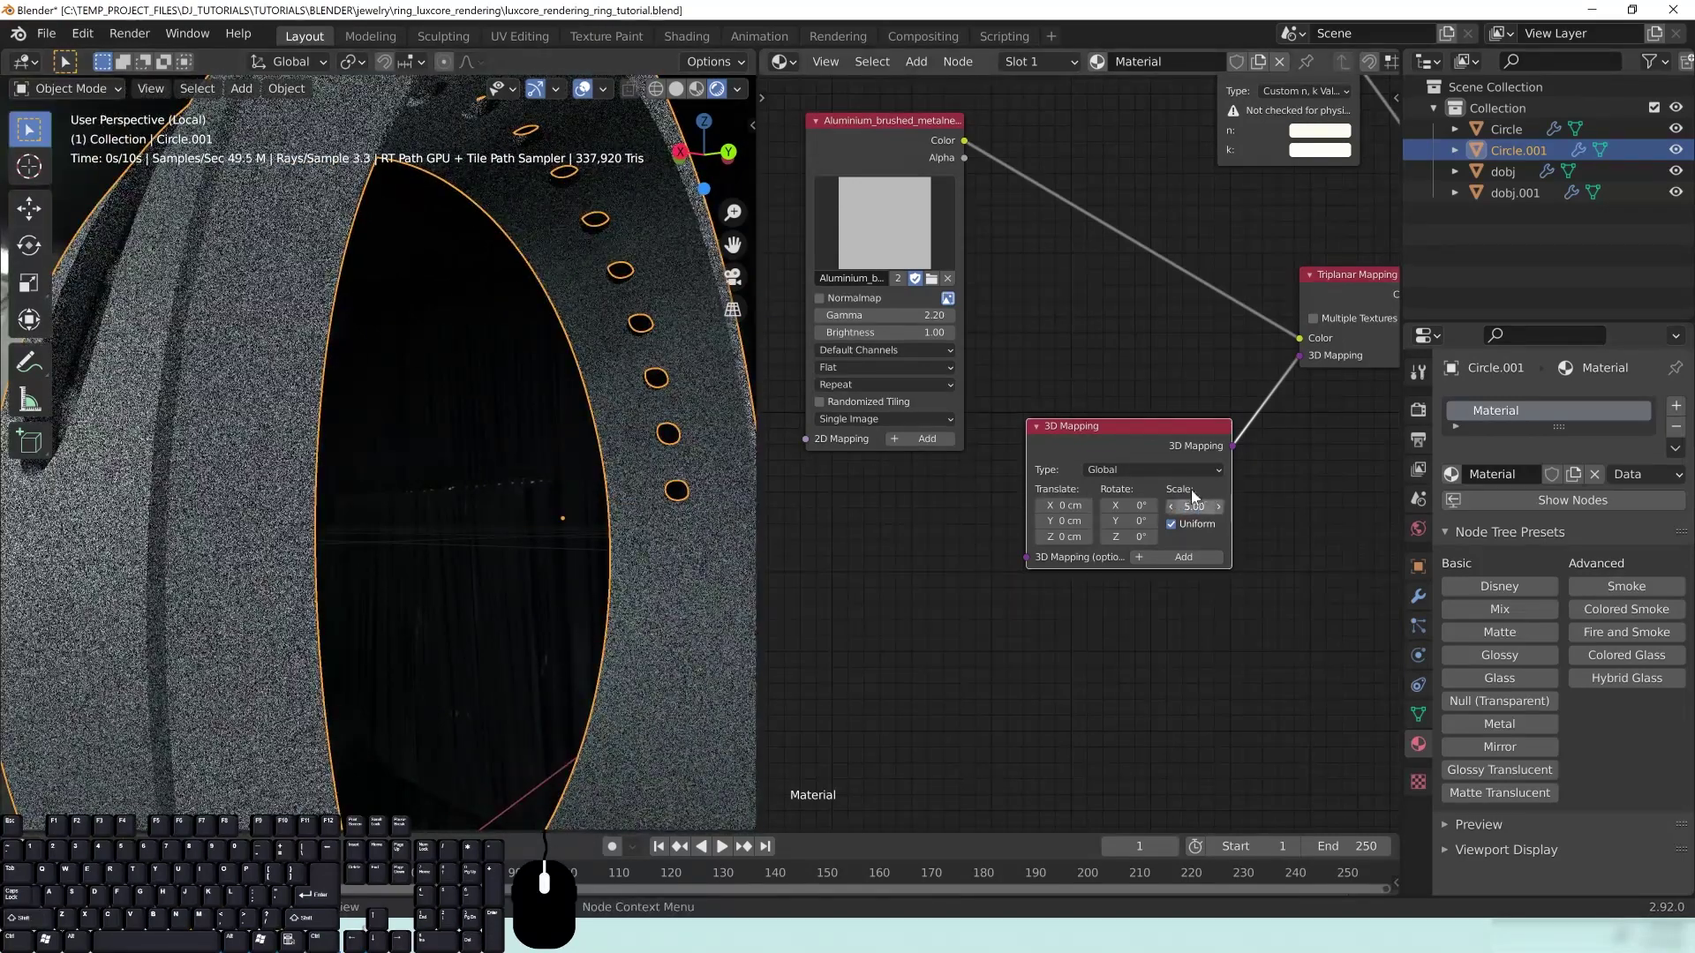
middle_drag(452, 565, 343, 551)
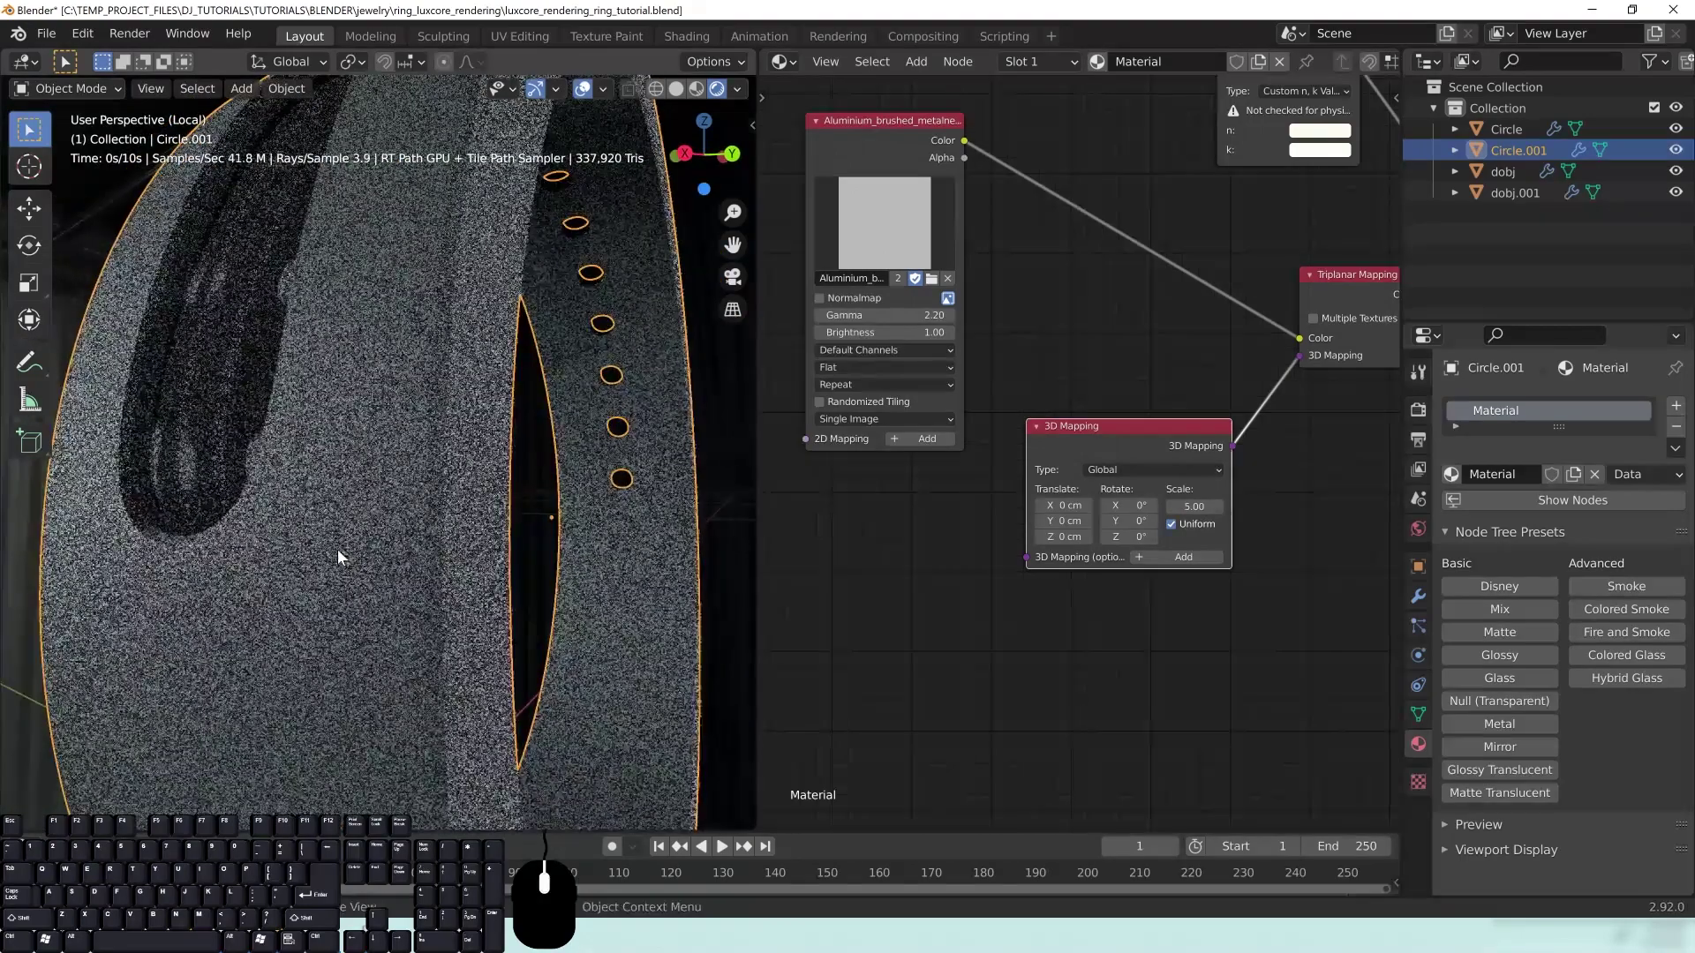
Step: Insert a ColorRamp node on the link between the brushed aluminium image node and the Triplanar Mapping node's Color
middle_drag(1179, 269, 1030, 347)
key(shift+a)
mouse_move(1032, 348)
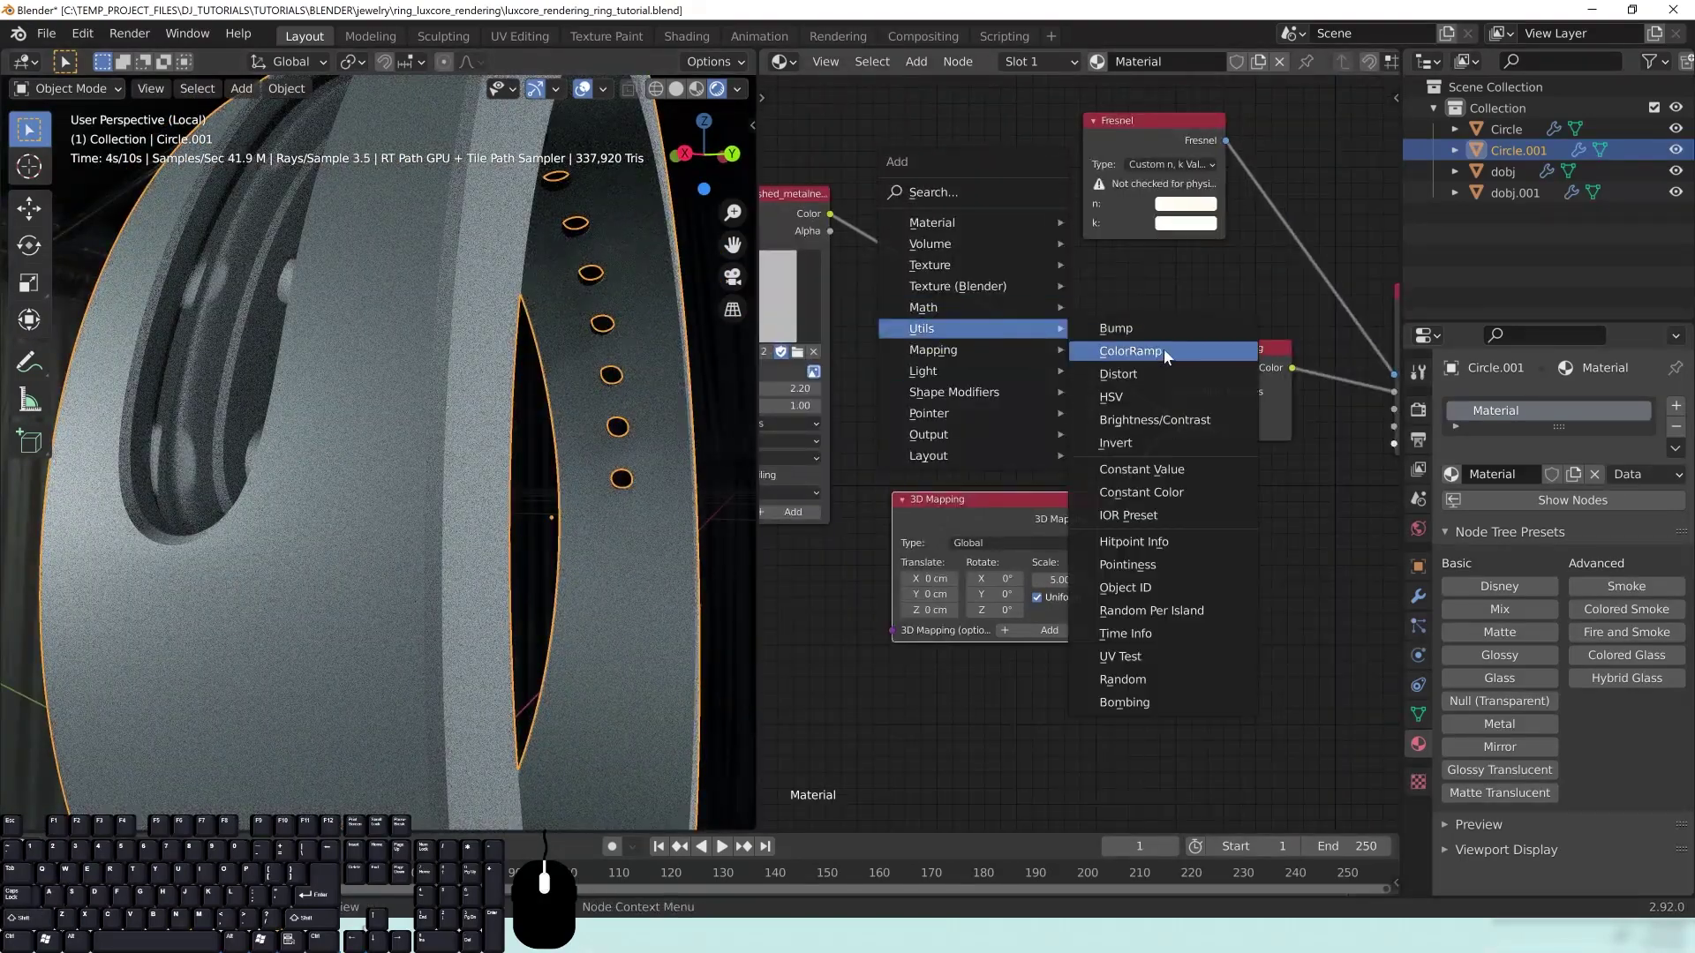
click(1163, 348)
click(1055, 324)
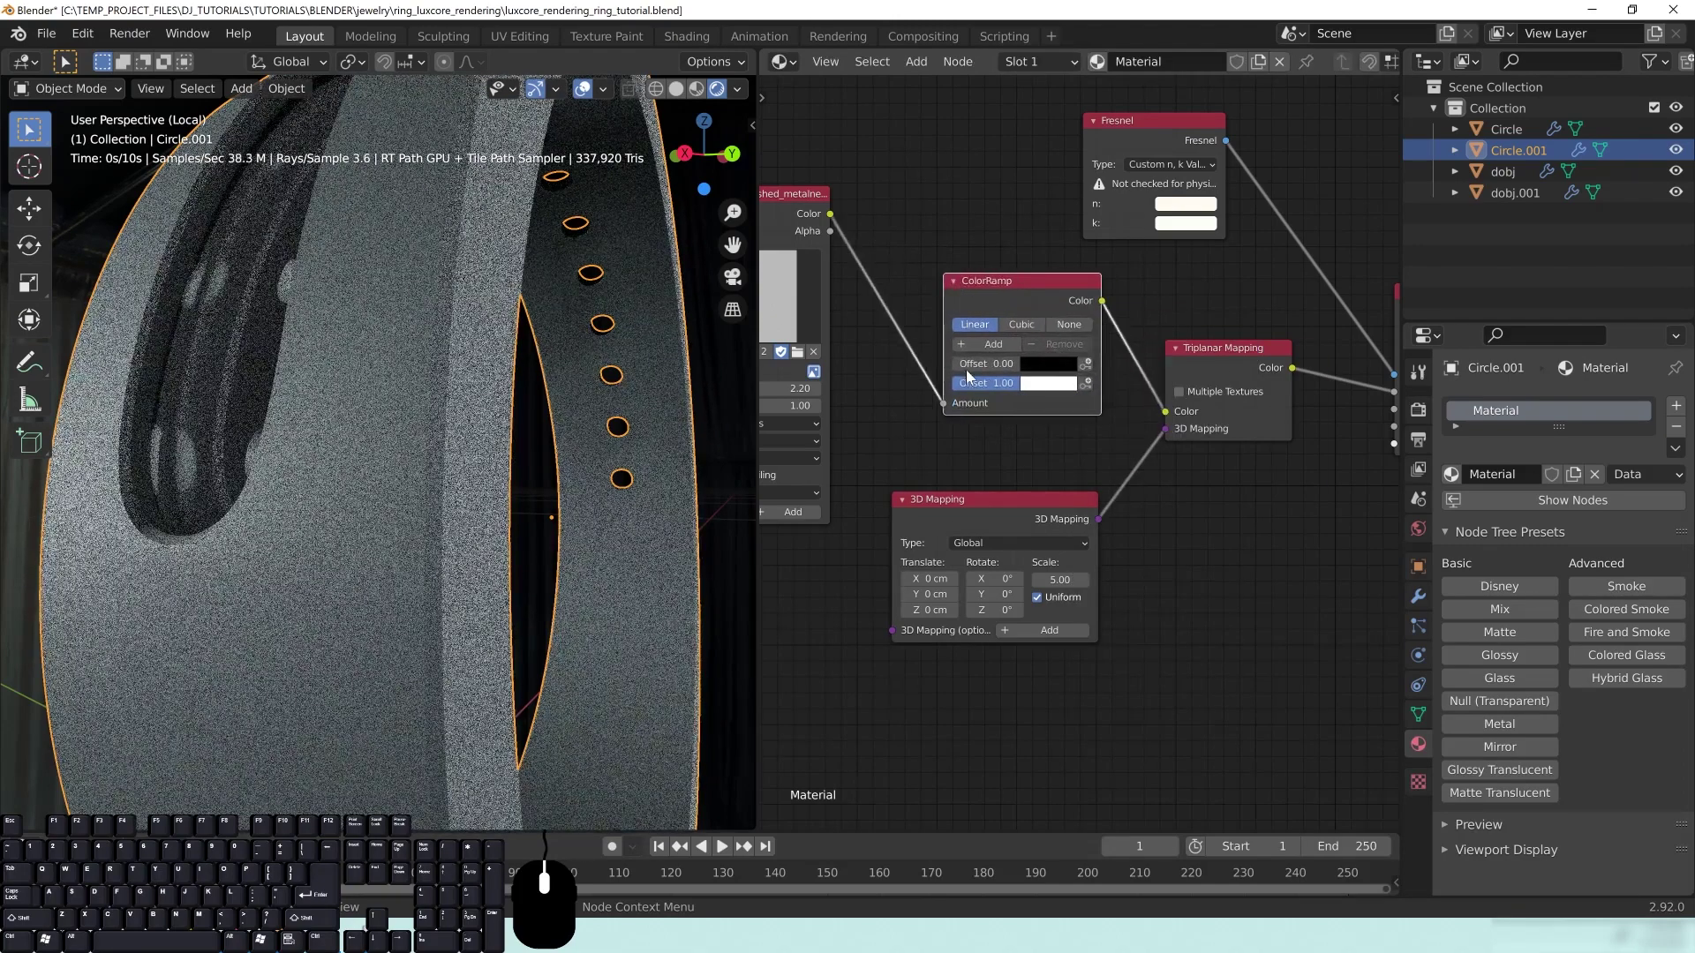
Step: Try ColorRamp offsets of 0.47 for the black stop and 0.69 for the white stop, and check the band's surface
mouse_move(958, 363)
mouse_down()
mouse_move(992, 364)
mouse_move(1003, 385)
mouse_move(966, 384)
mouse_up()
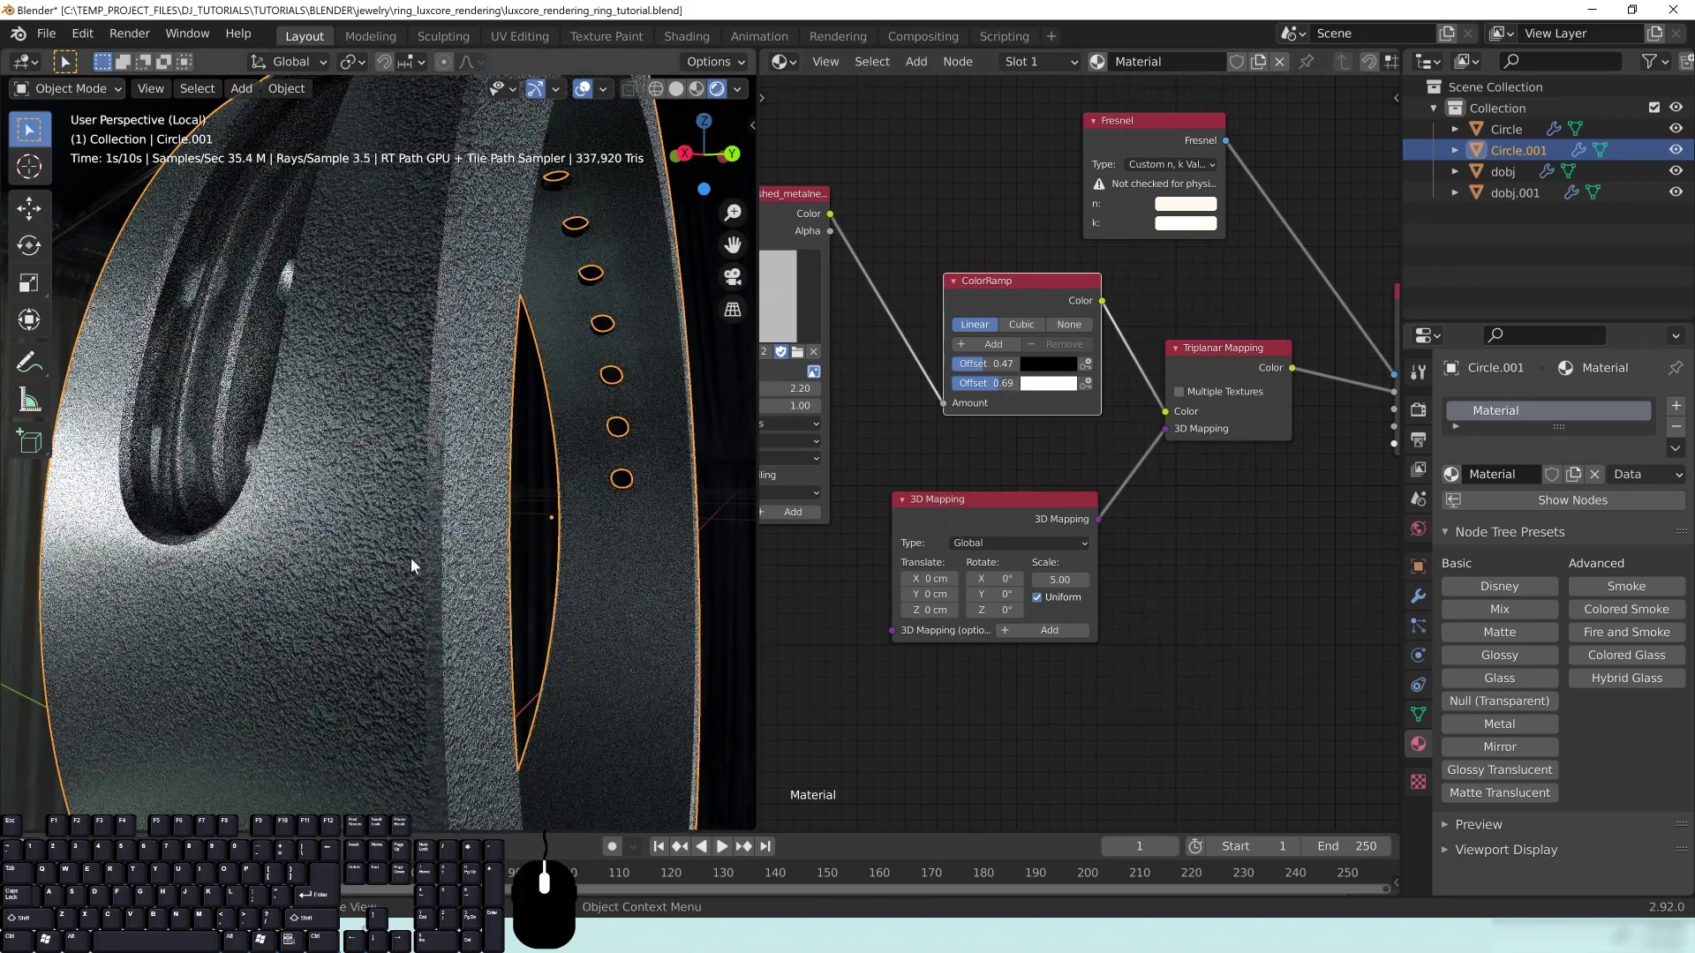
scroll(410, 681, up, 2)
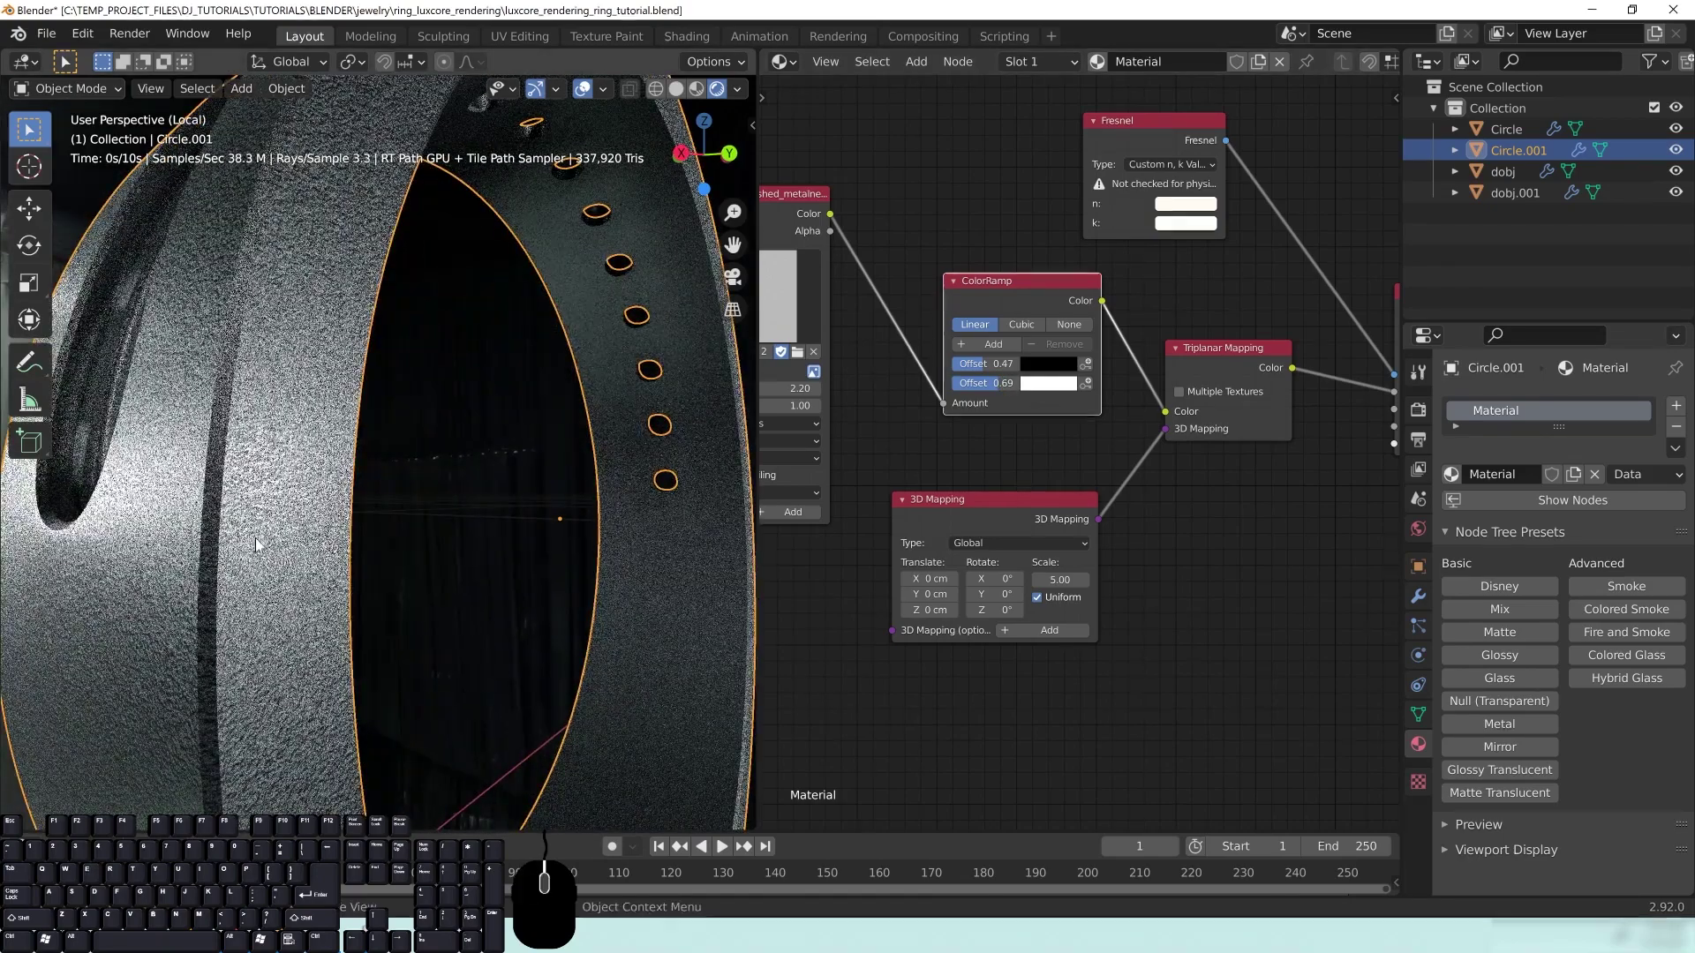
middle_drag(244, 539, 269, 540)
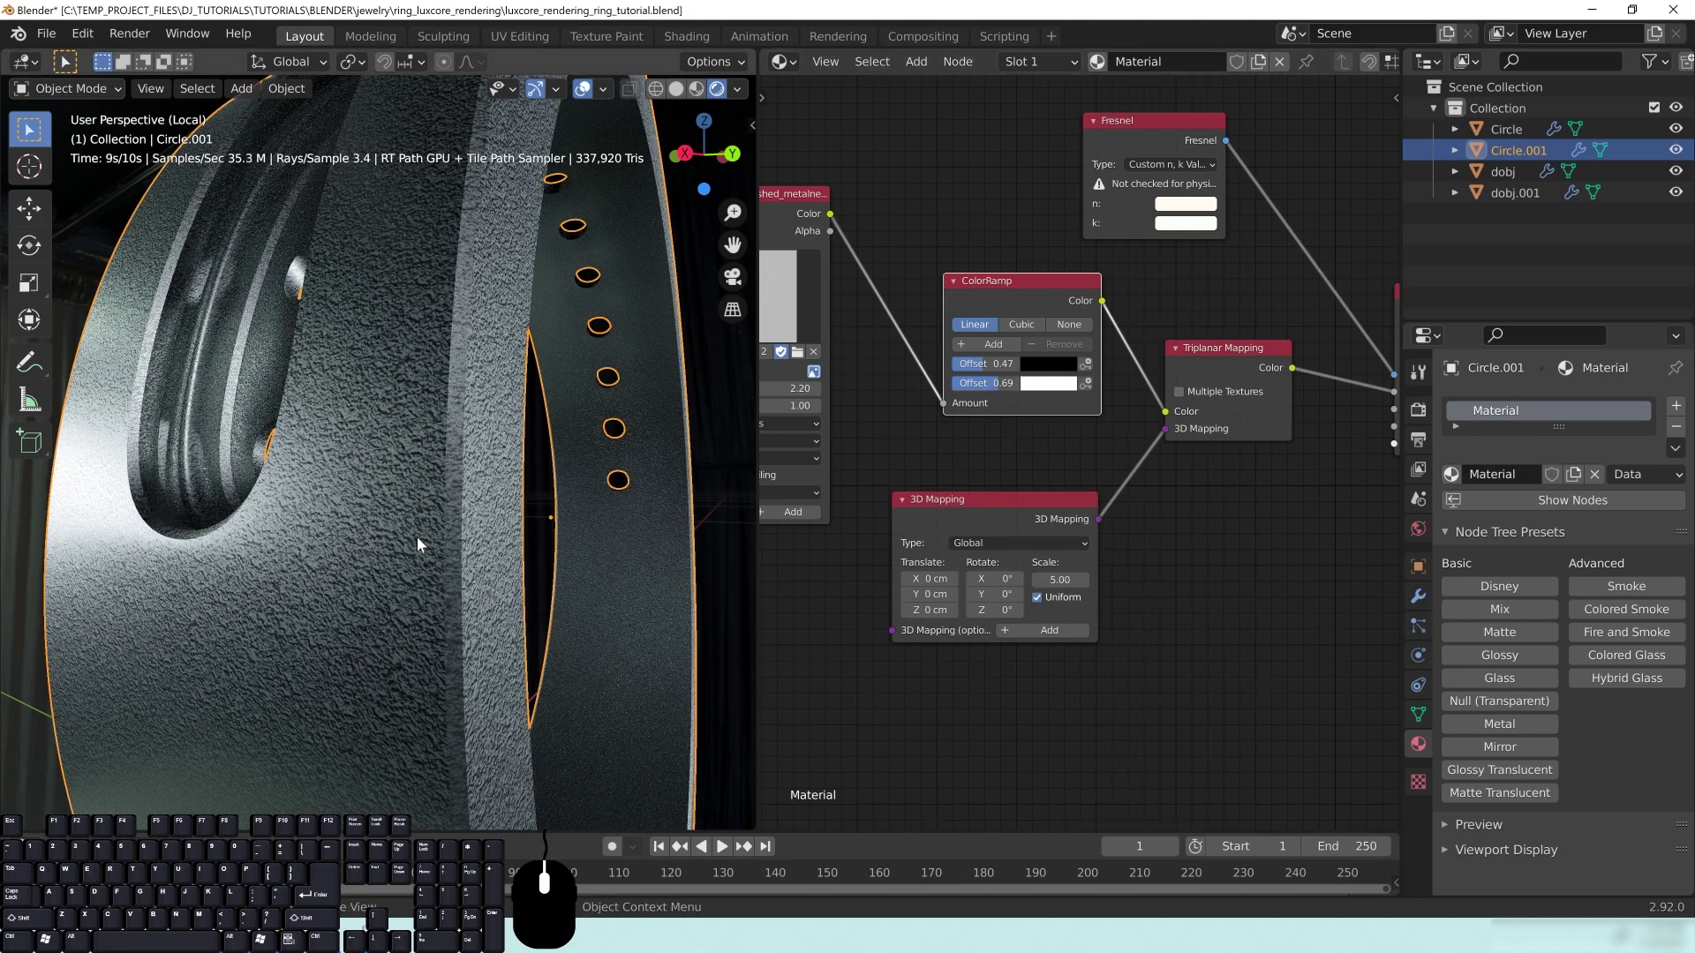
Step: Move the Metal Material node slightly up and closer to the Triplanar Mapping node
middle_drag(1267, 526, 1066, 566)
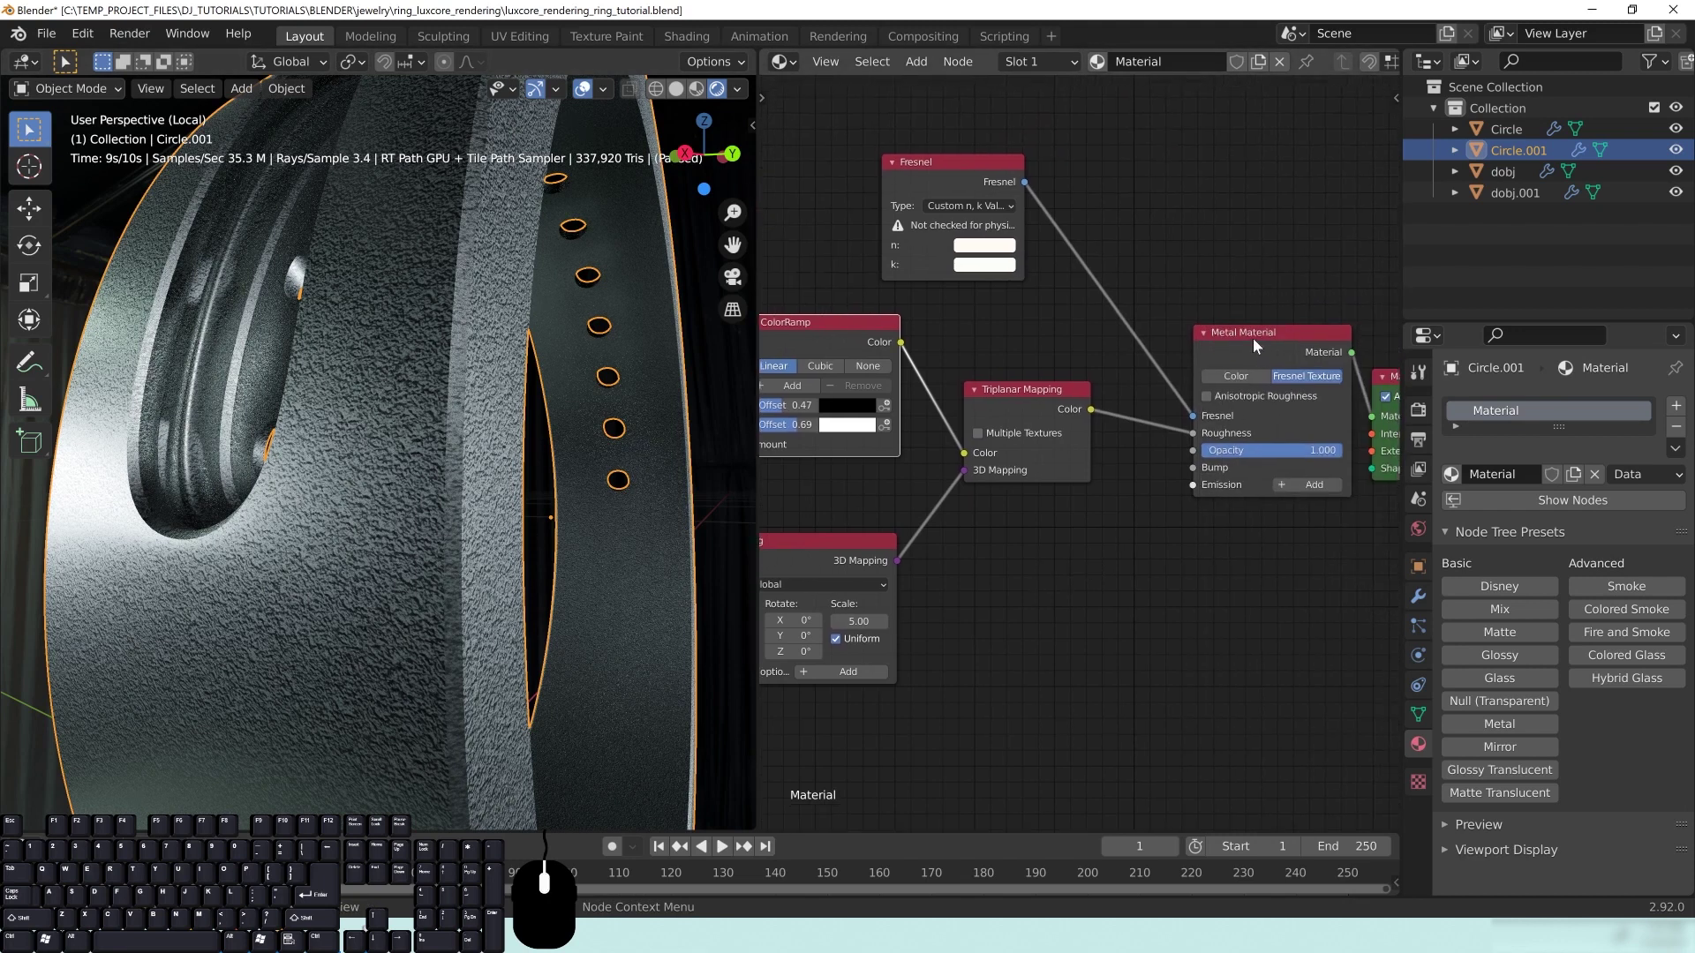
drag(1253, 337, 1217, 303)
middle_drag(1035, 570, 1134, 574)
middle_drag(915, 484, 933, 487)
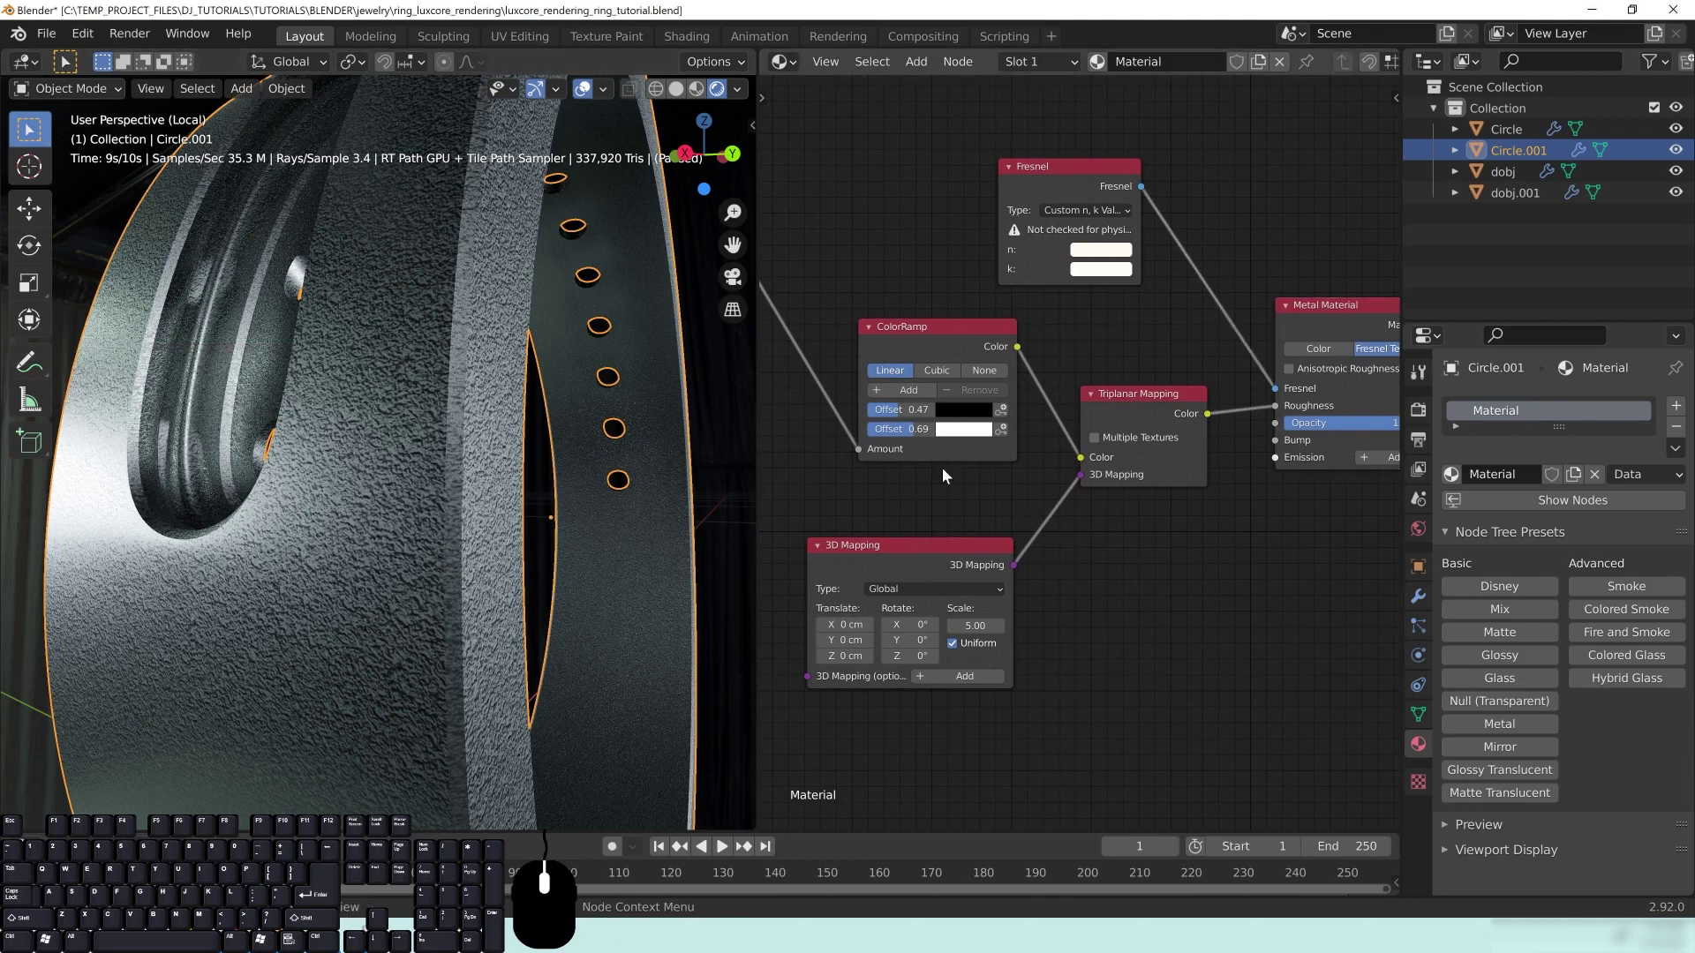
Step: Set the ColorRamp's white stop to offset 1.00 and its colour to hex 252525
text(1)
key(Return)
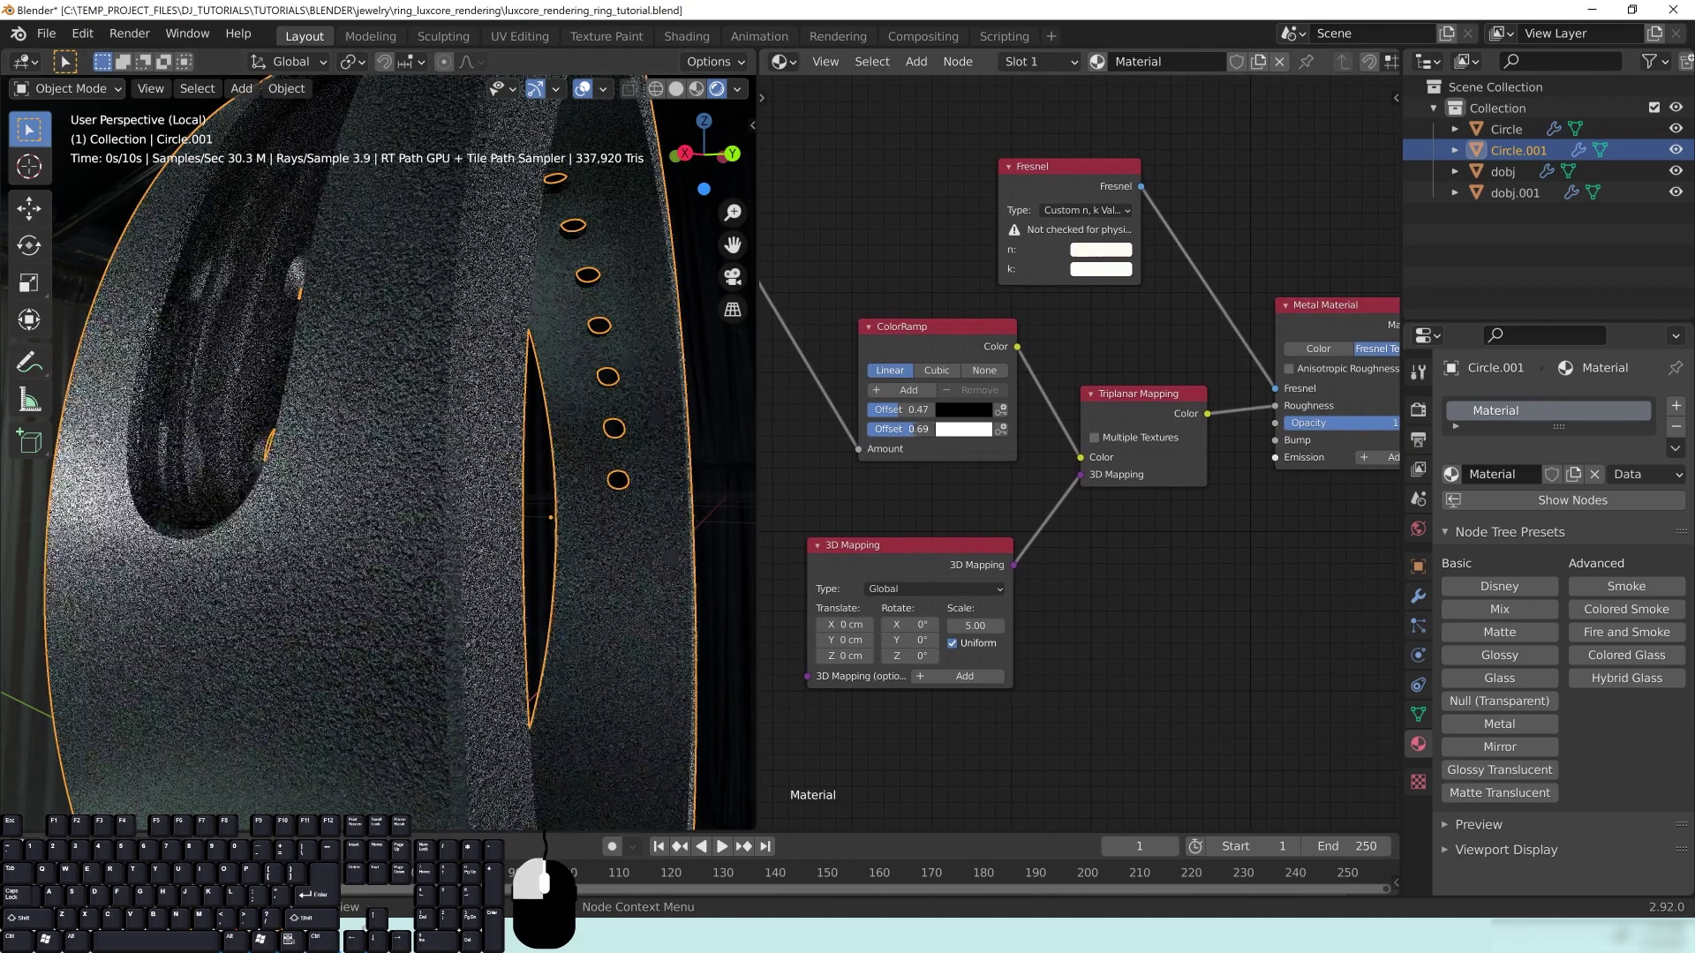
click(971, 429)
click(1046, 350)
click(1015, 373)
text(252525)
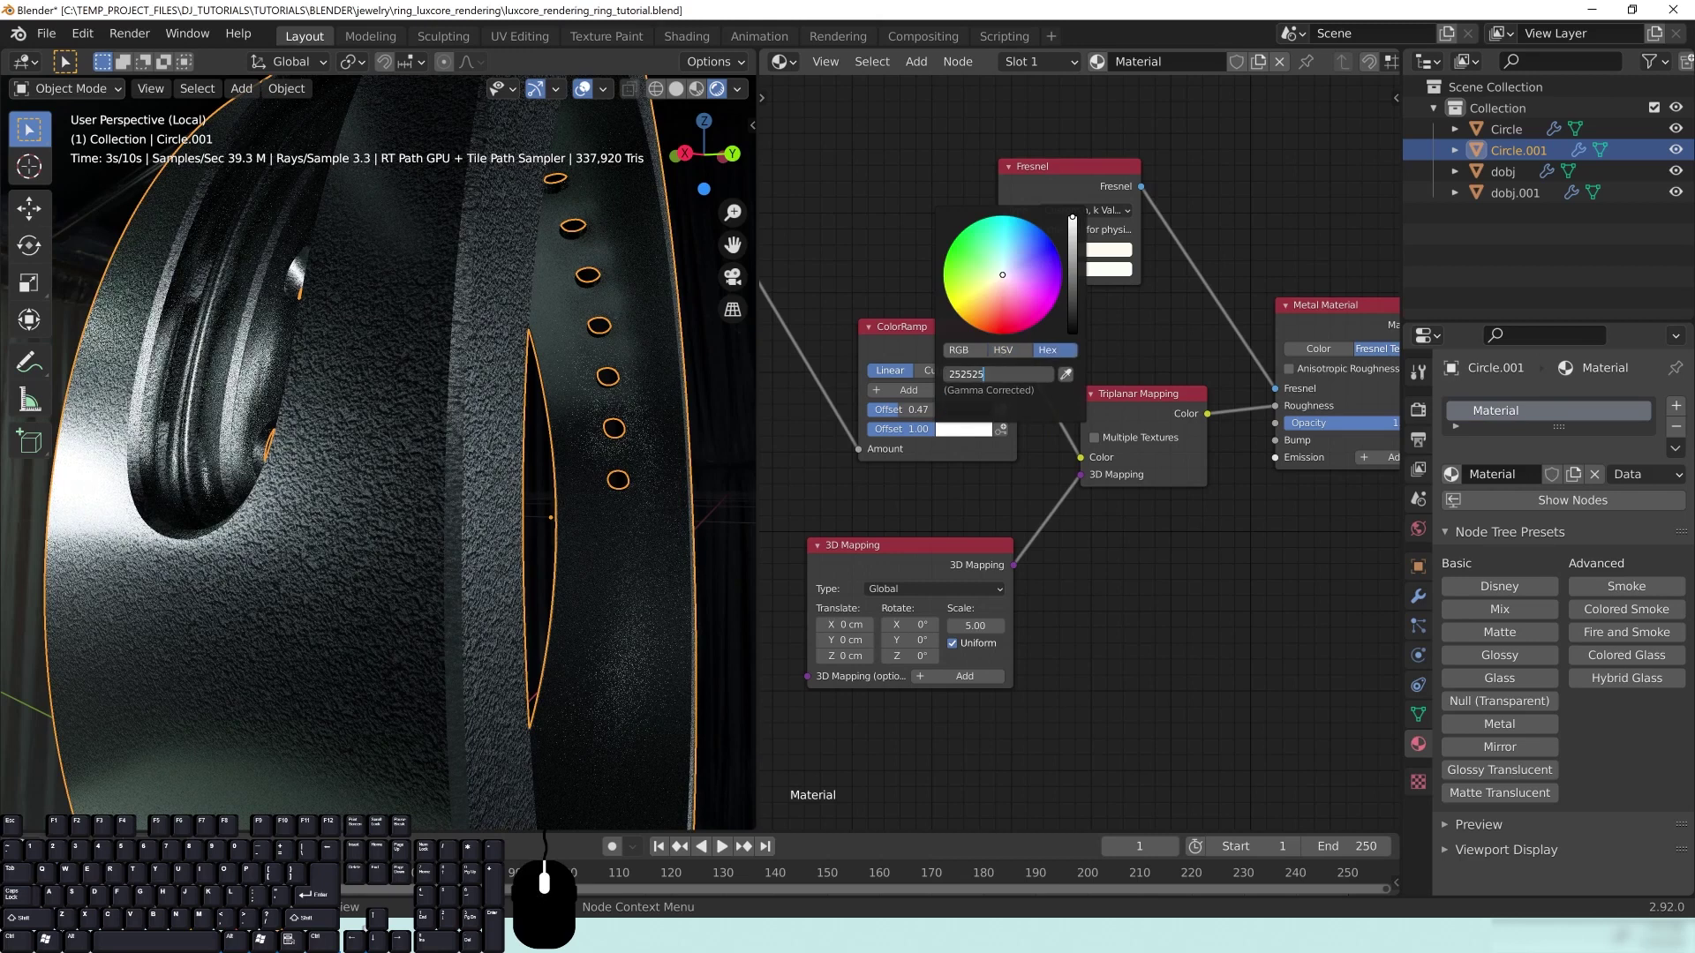
key(Return)
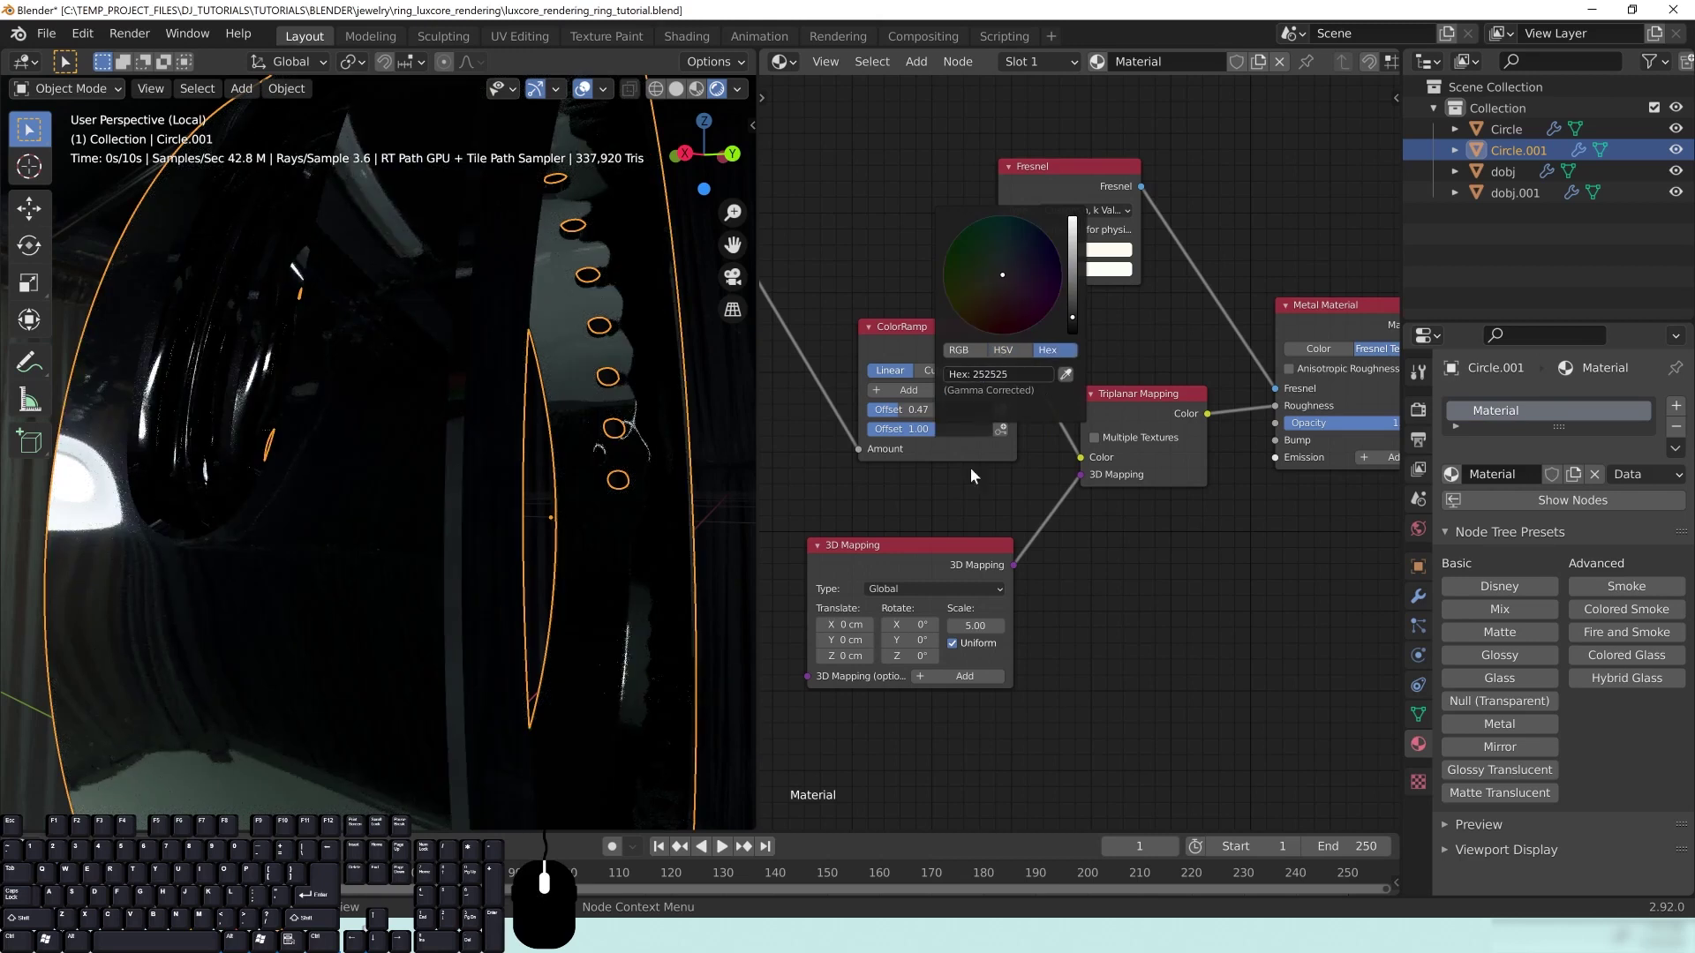
Step: Set the ColorRamp's black stop colour to hex 0D0D0D and its offset to 0.38
drag(898, 410, 865, 411)
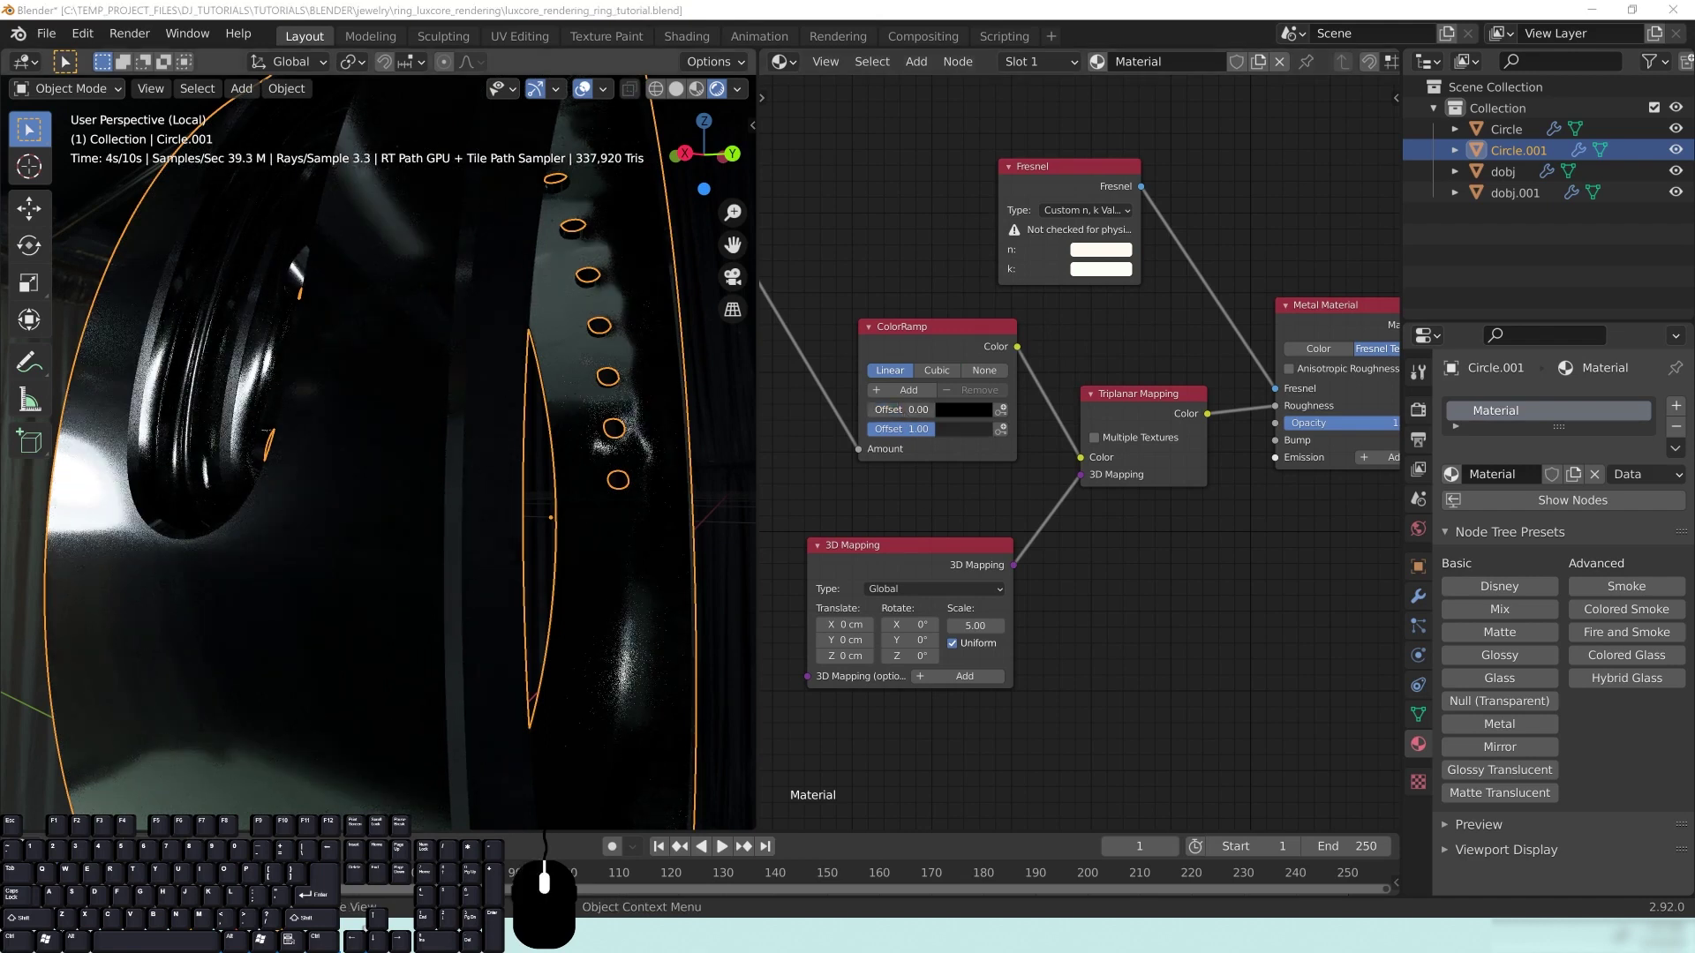
click(962, 410)
click(1033, 353)
text(0D0D0D)
key(Return)
click(902, 410)
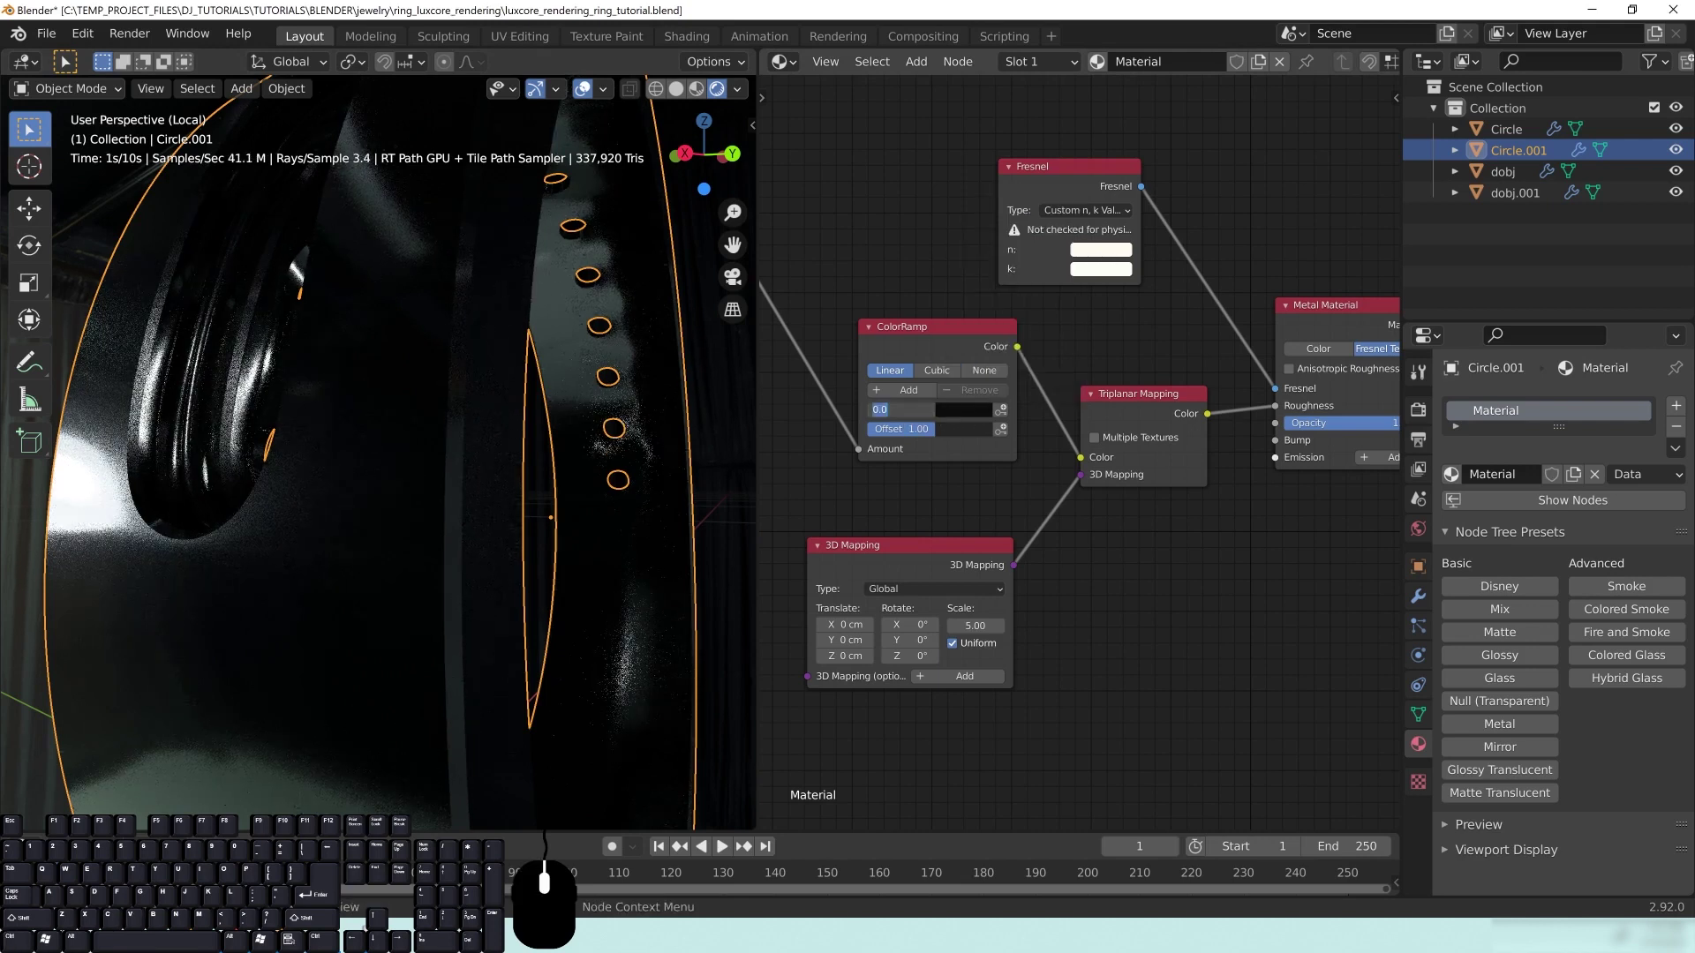
text(.38)
key(Return)
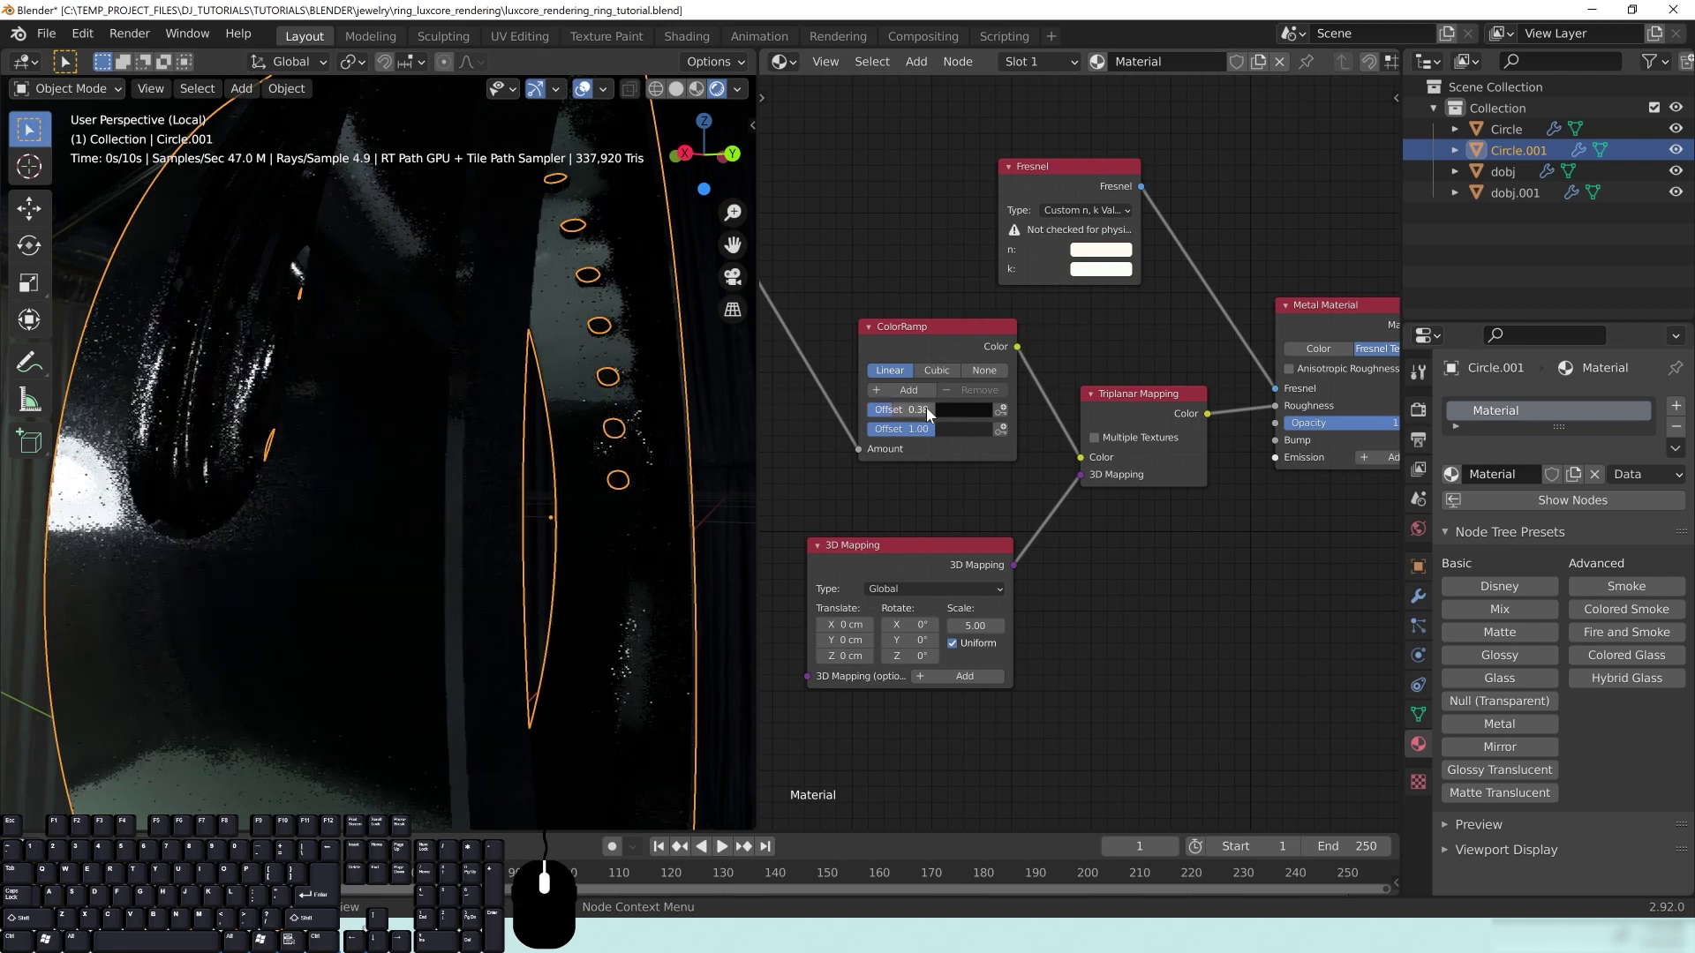
Step: Brighten the colour of the ColorRamp's second stop to a lighter grey and check the band's finish from several angles
middle_drag(283, 562, 422, 550)
scroll(316, 531, down, 4)
scroll(421, 552, up, 2)
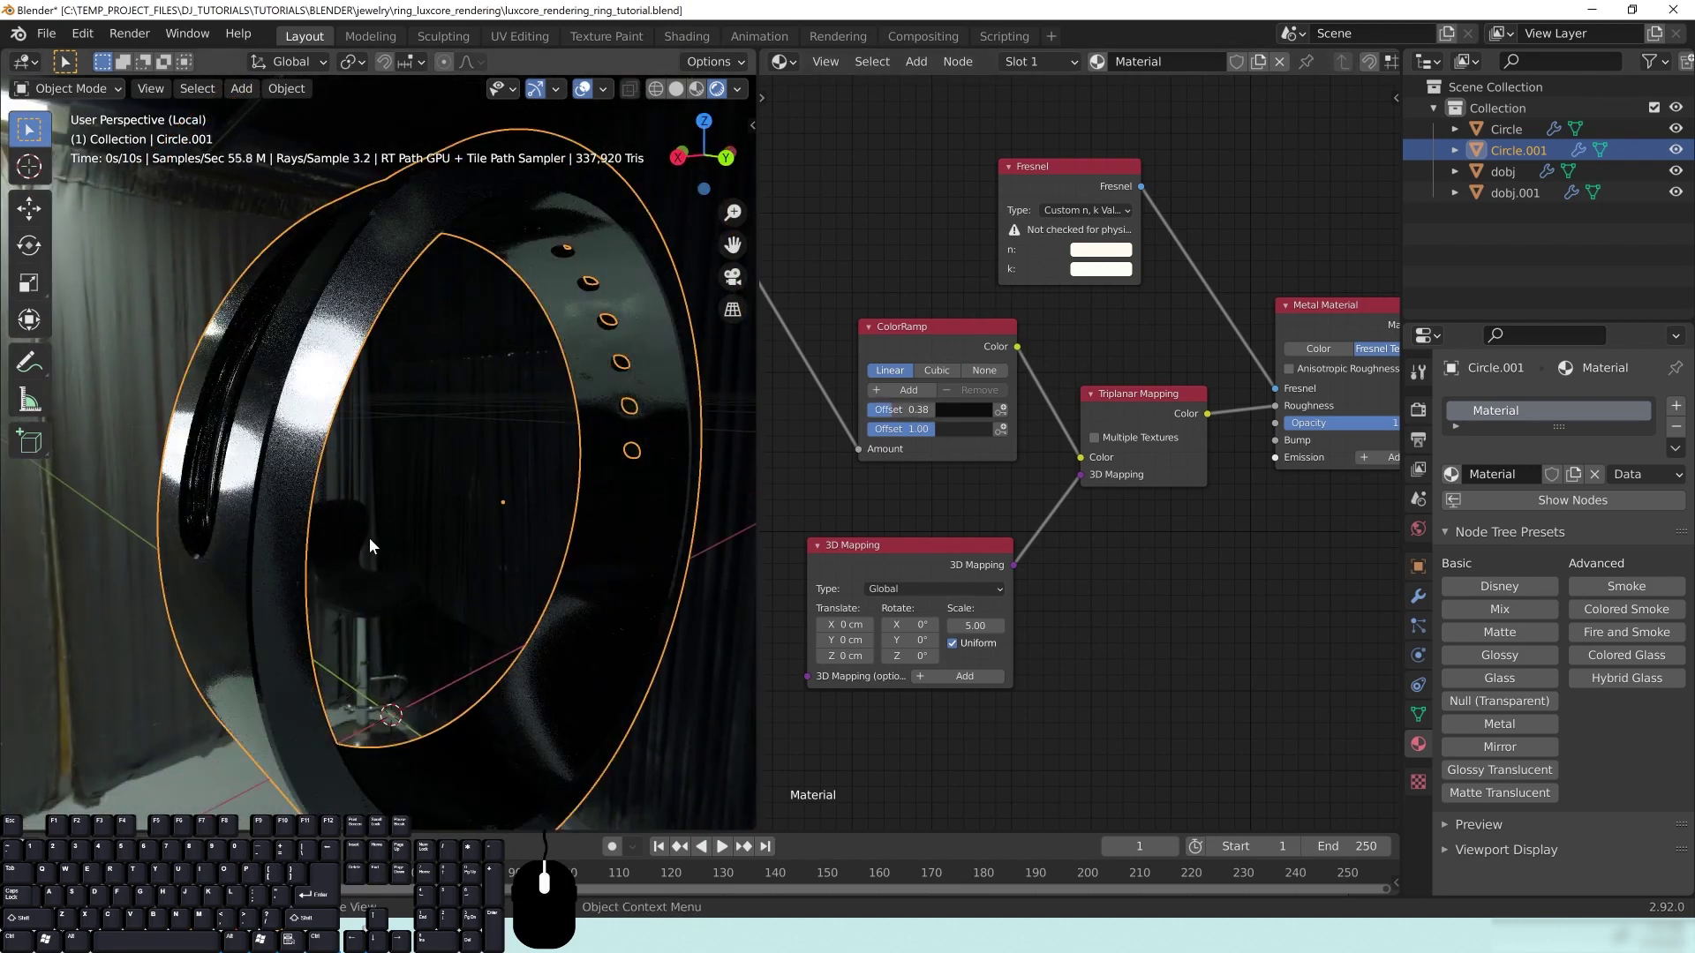
middle_drag(983, 501, 998, 512)
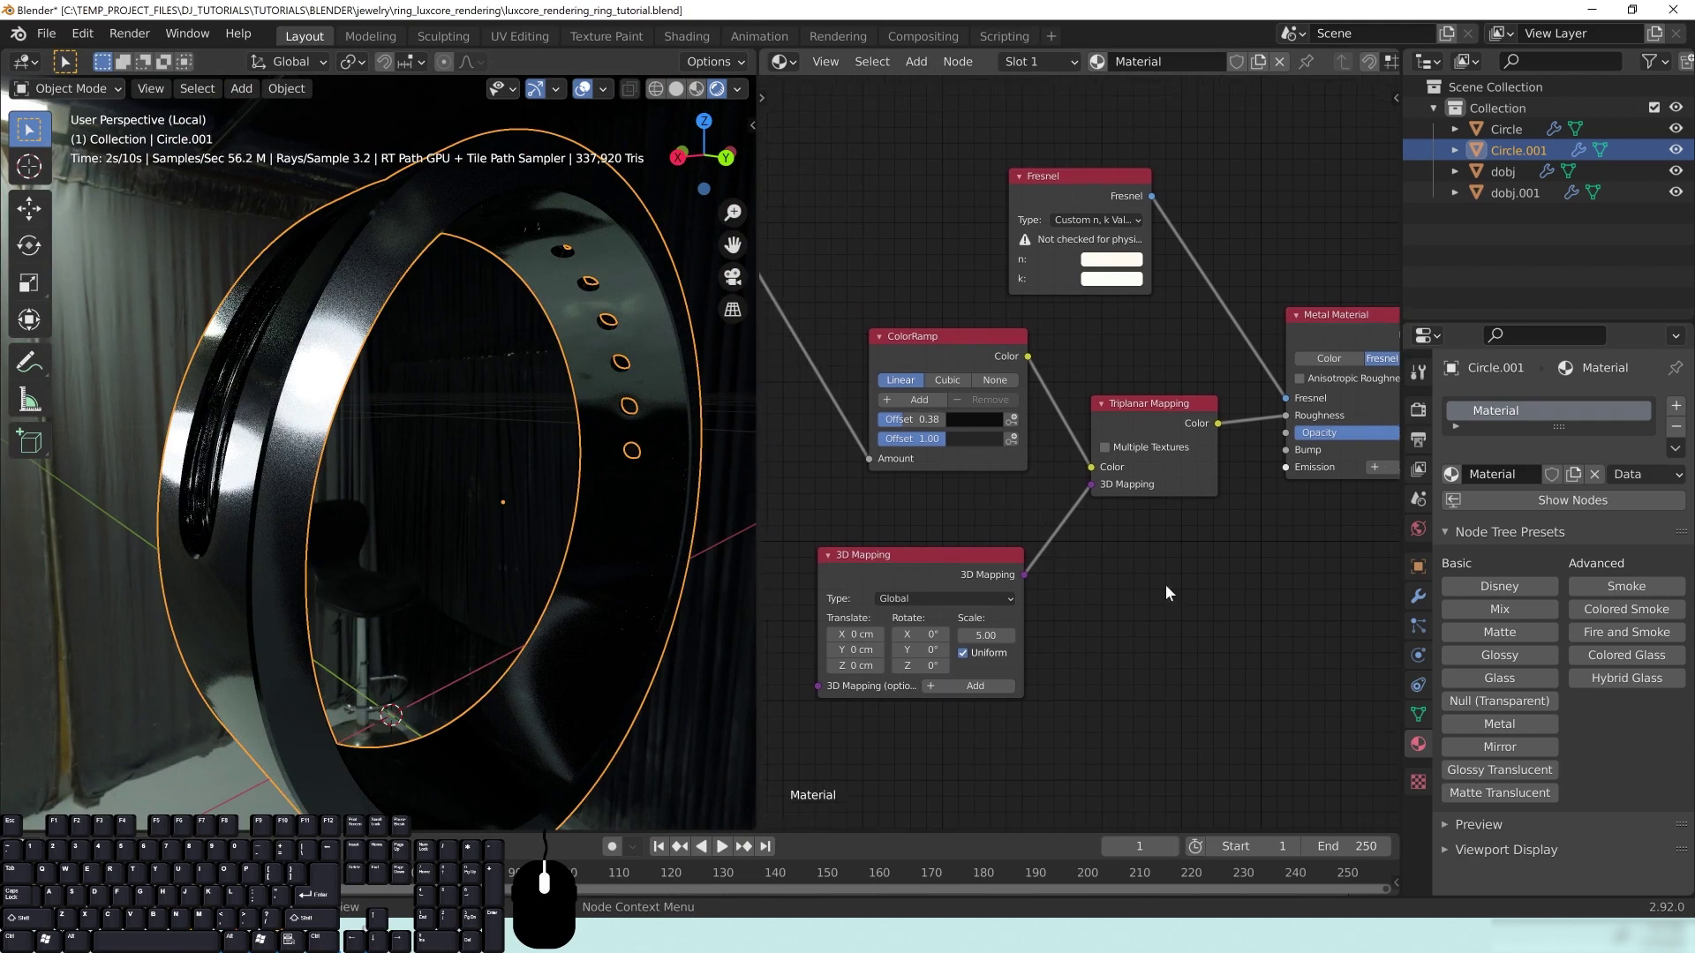
middle_drag(1165, 584, 1116, 586)
middle_drag(318, 472, 353, 479)
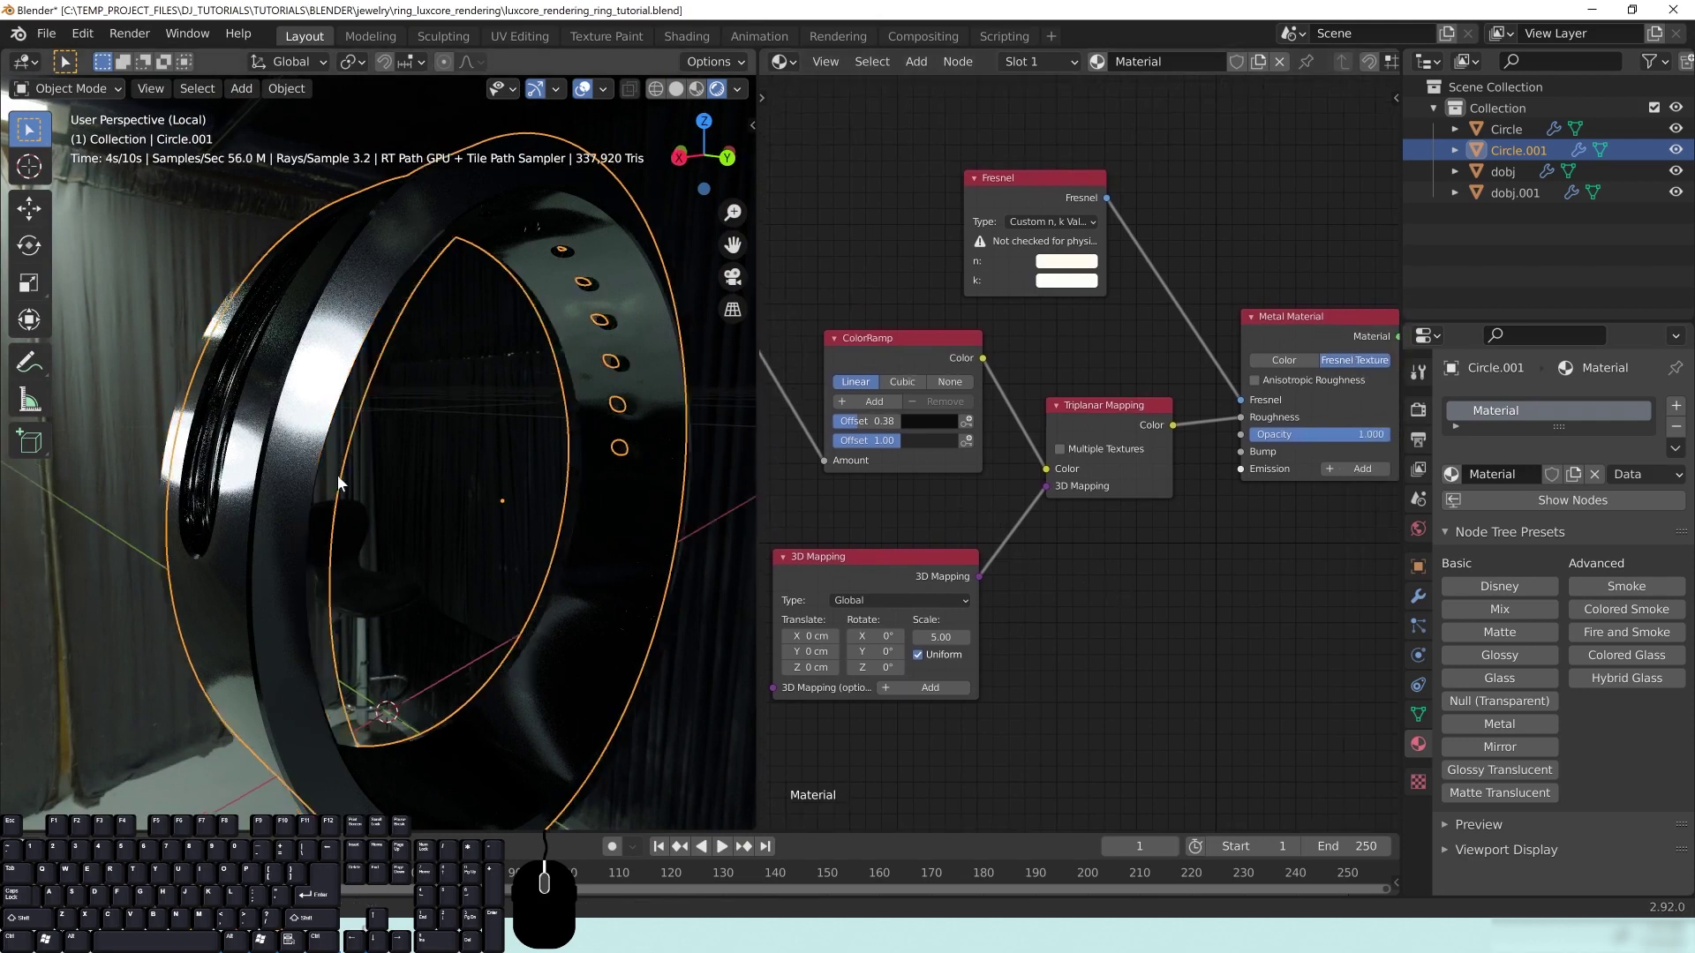
middle_drag(951, 519, 943, 508)
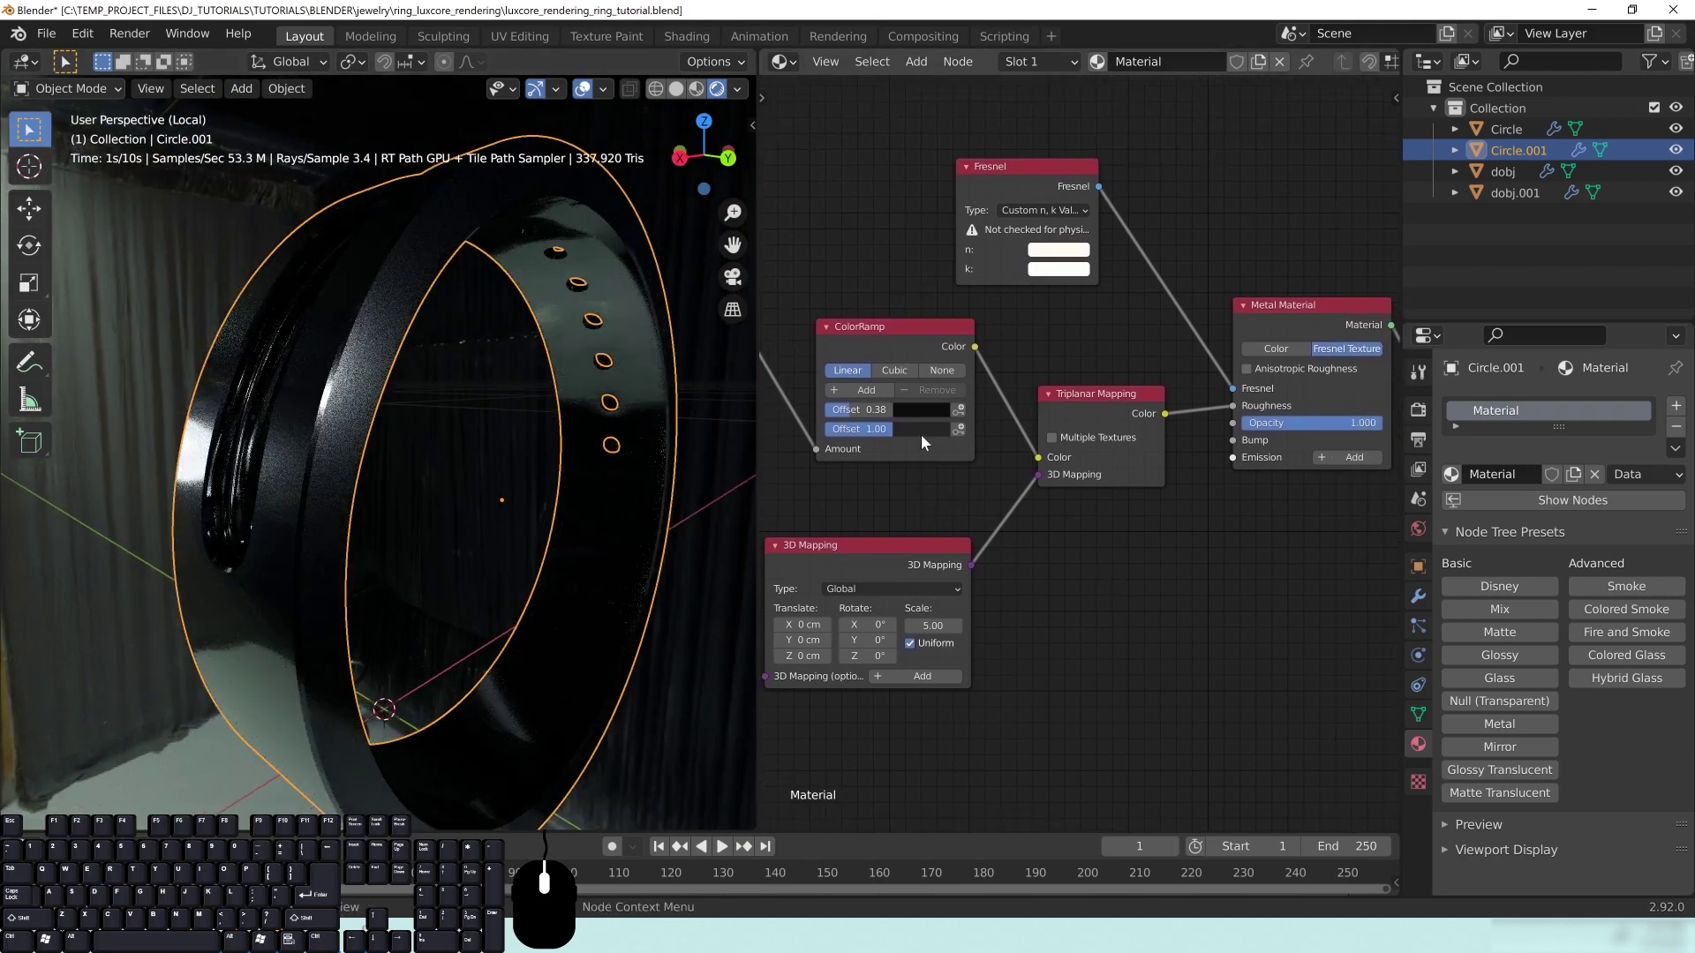
click(919, 430)
click(1027, 305)
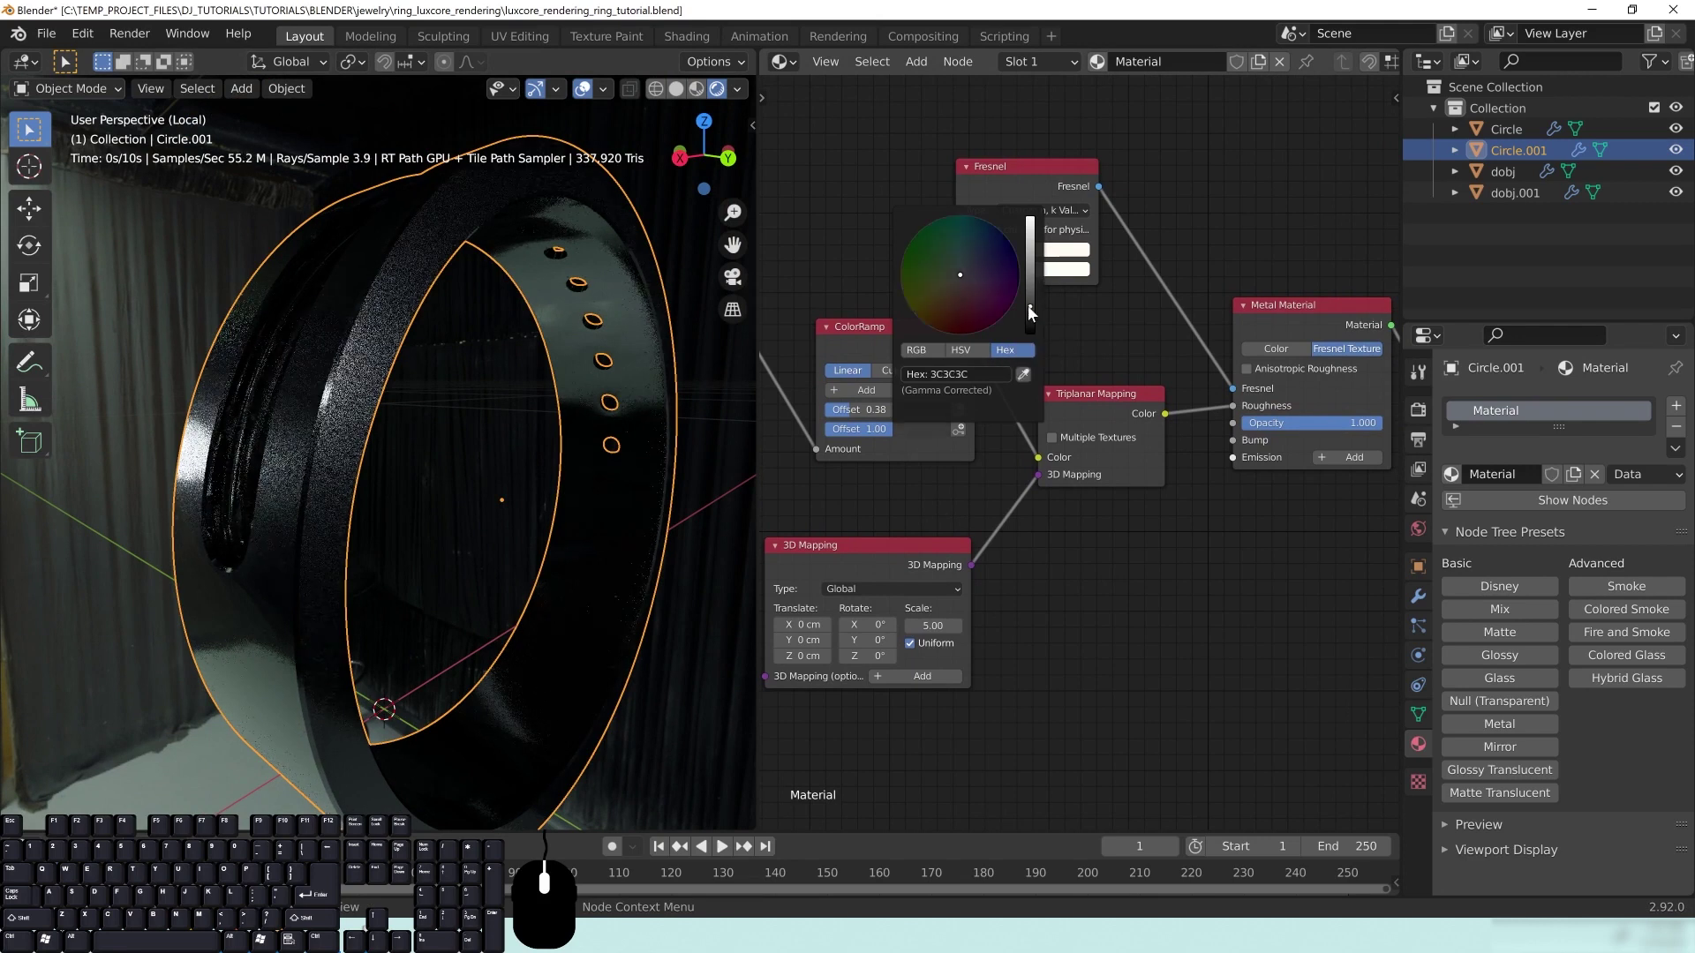
click(1031, 294)
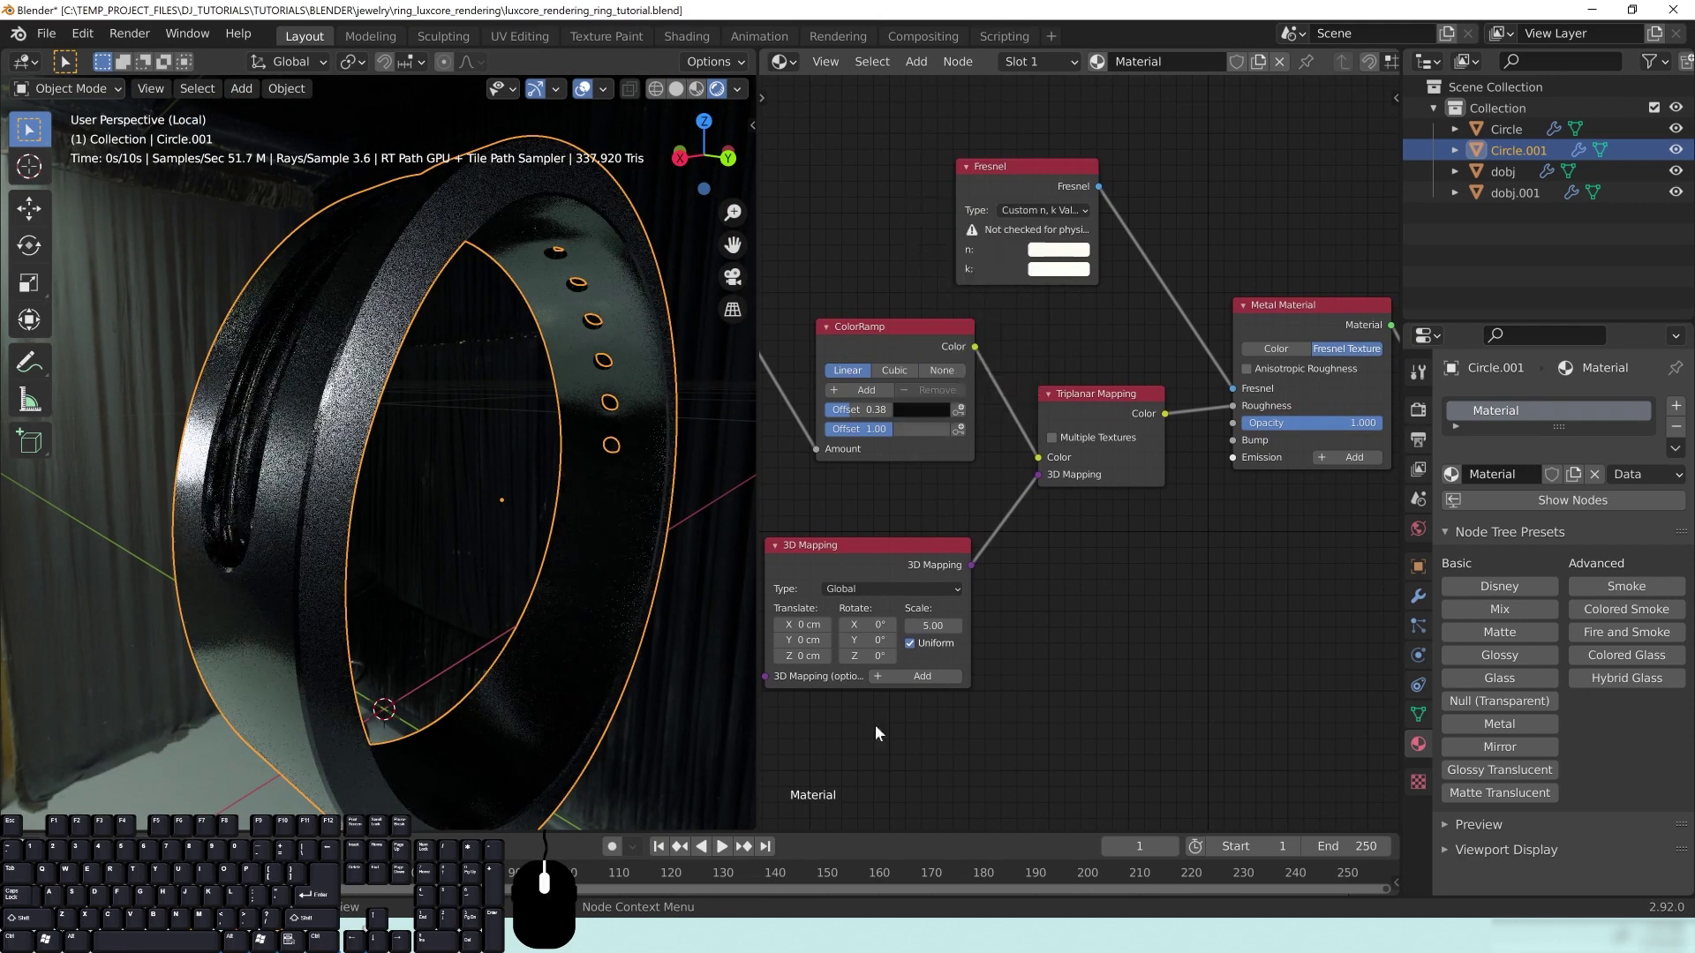
scroll(397, 614, up, 2)
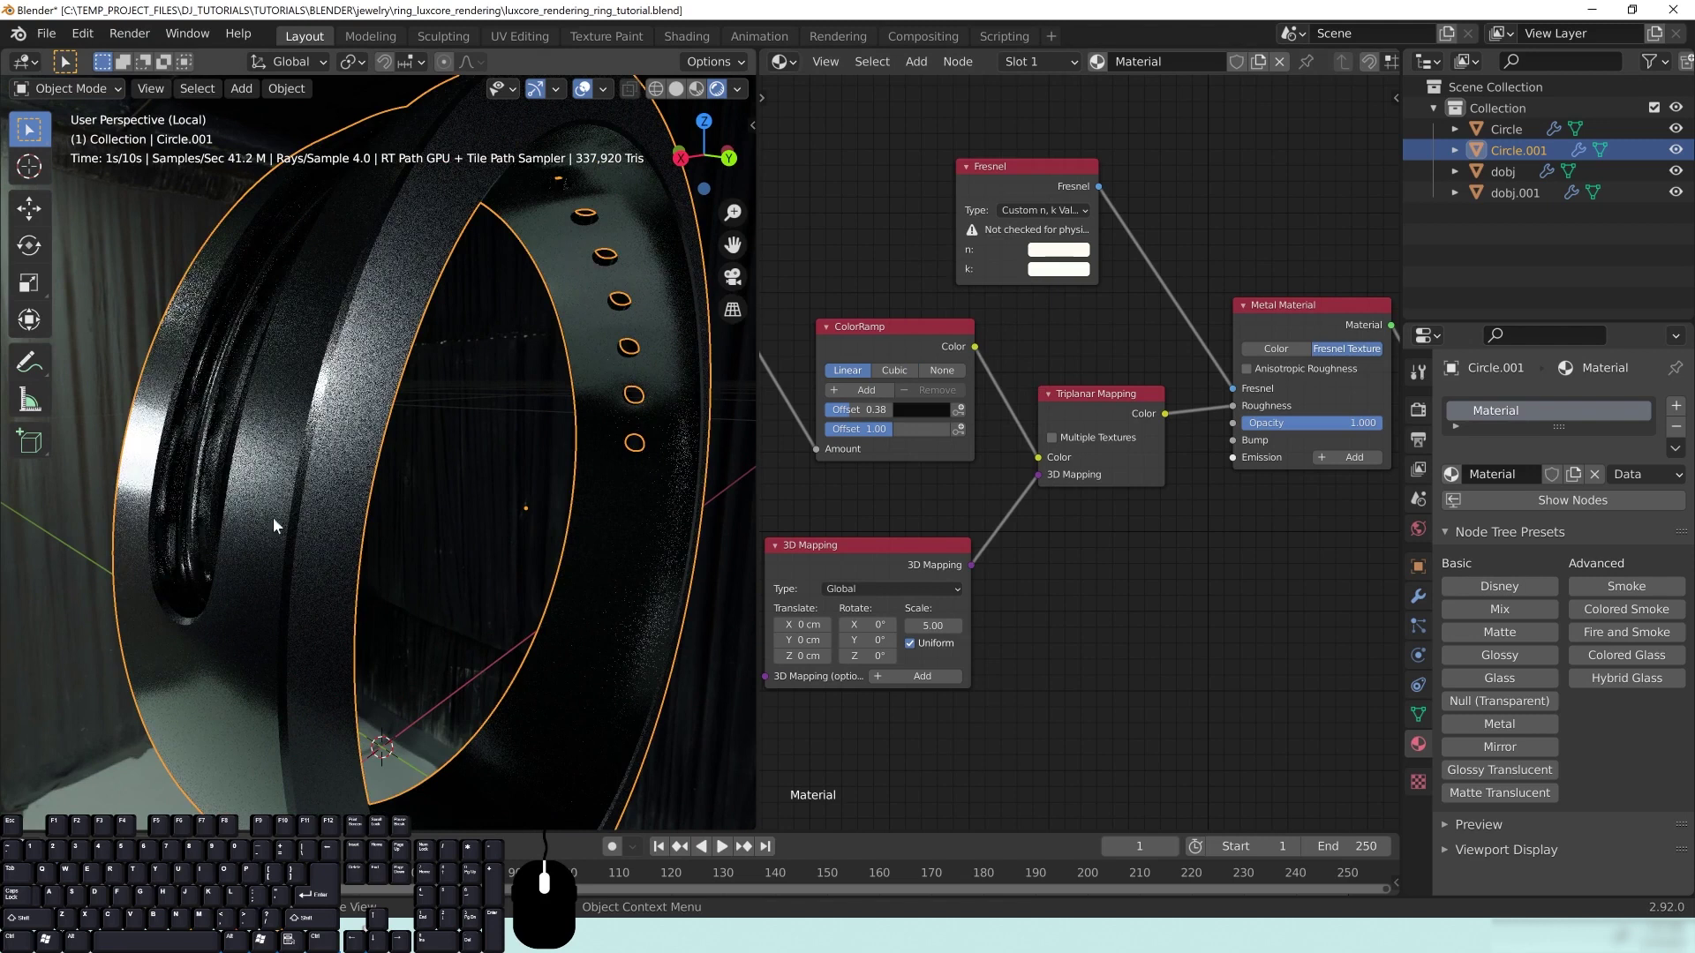
mouse_move(338, 580)
middle_down()
mouse_move(372, 577)
mouse_move(328, 575)
middle_up()
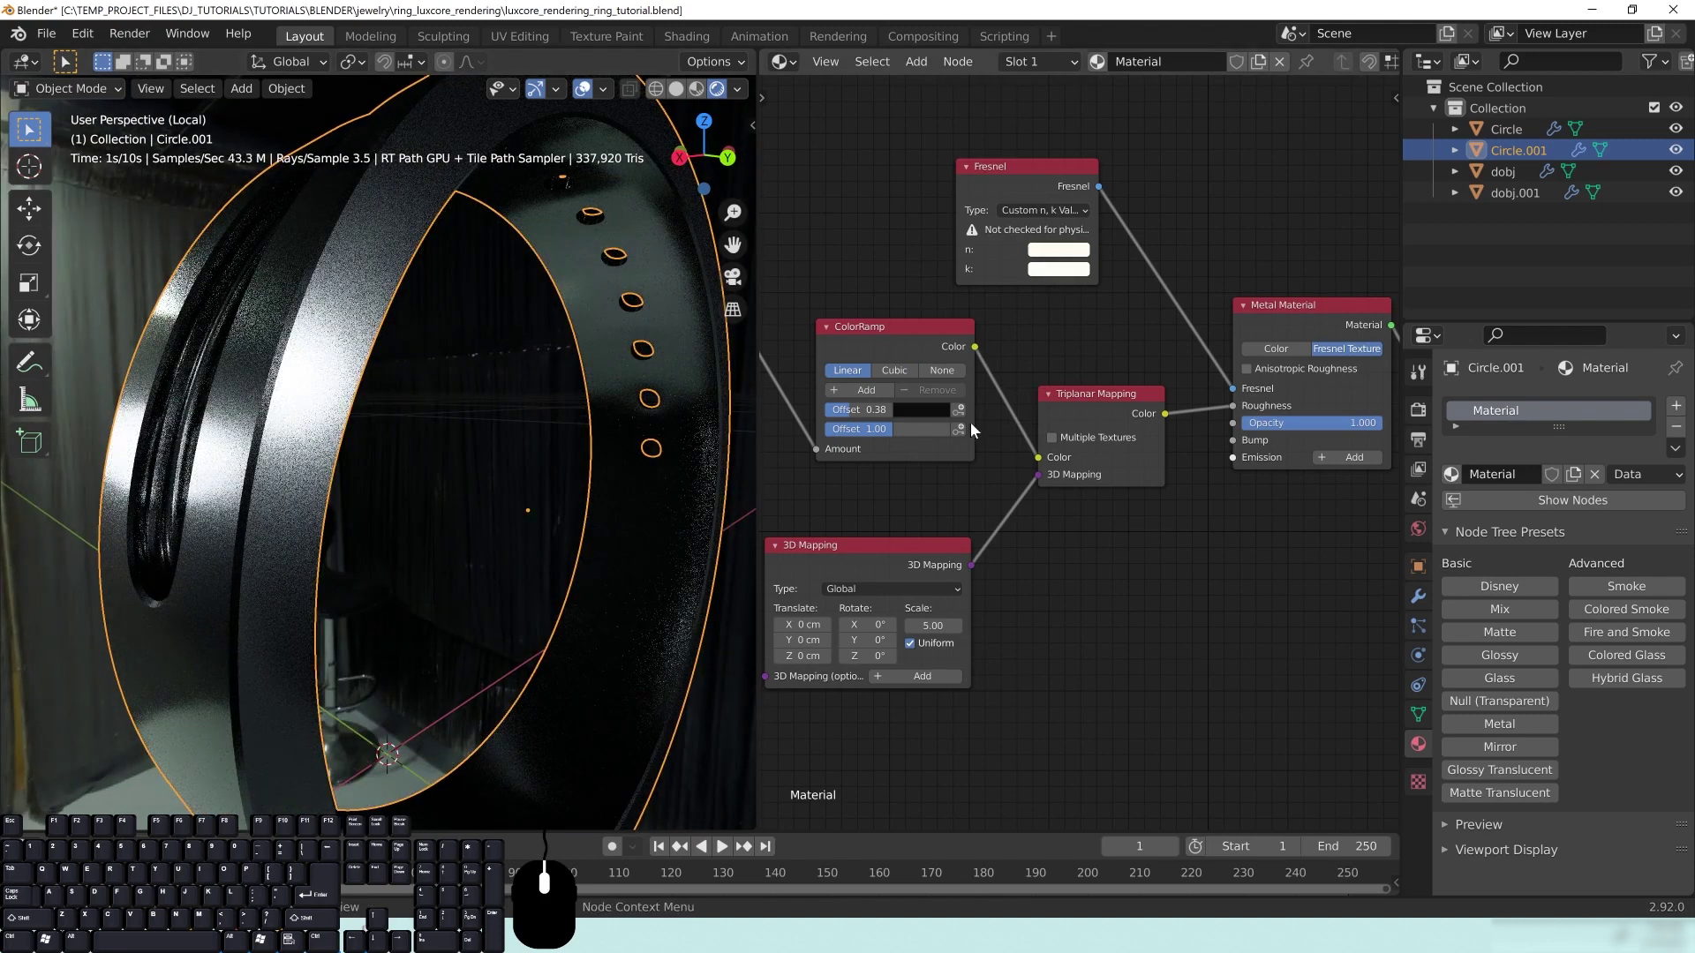
middle_drag(904, 500, 918, 501)
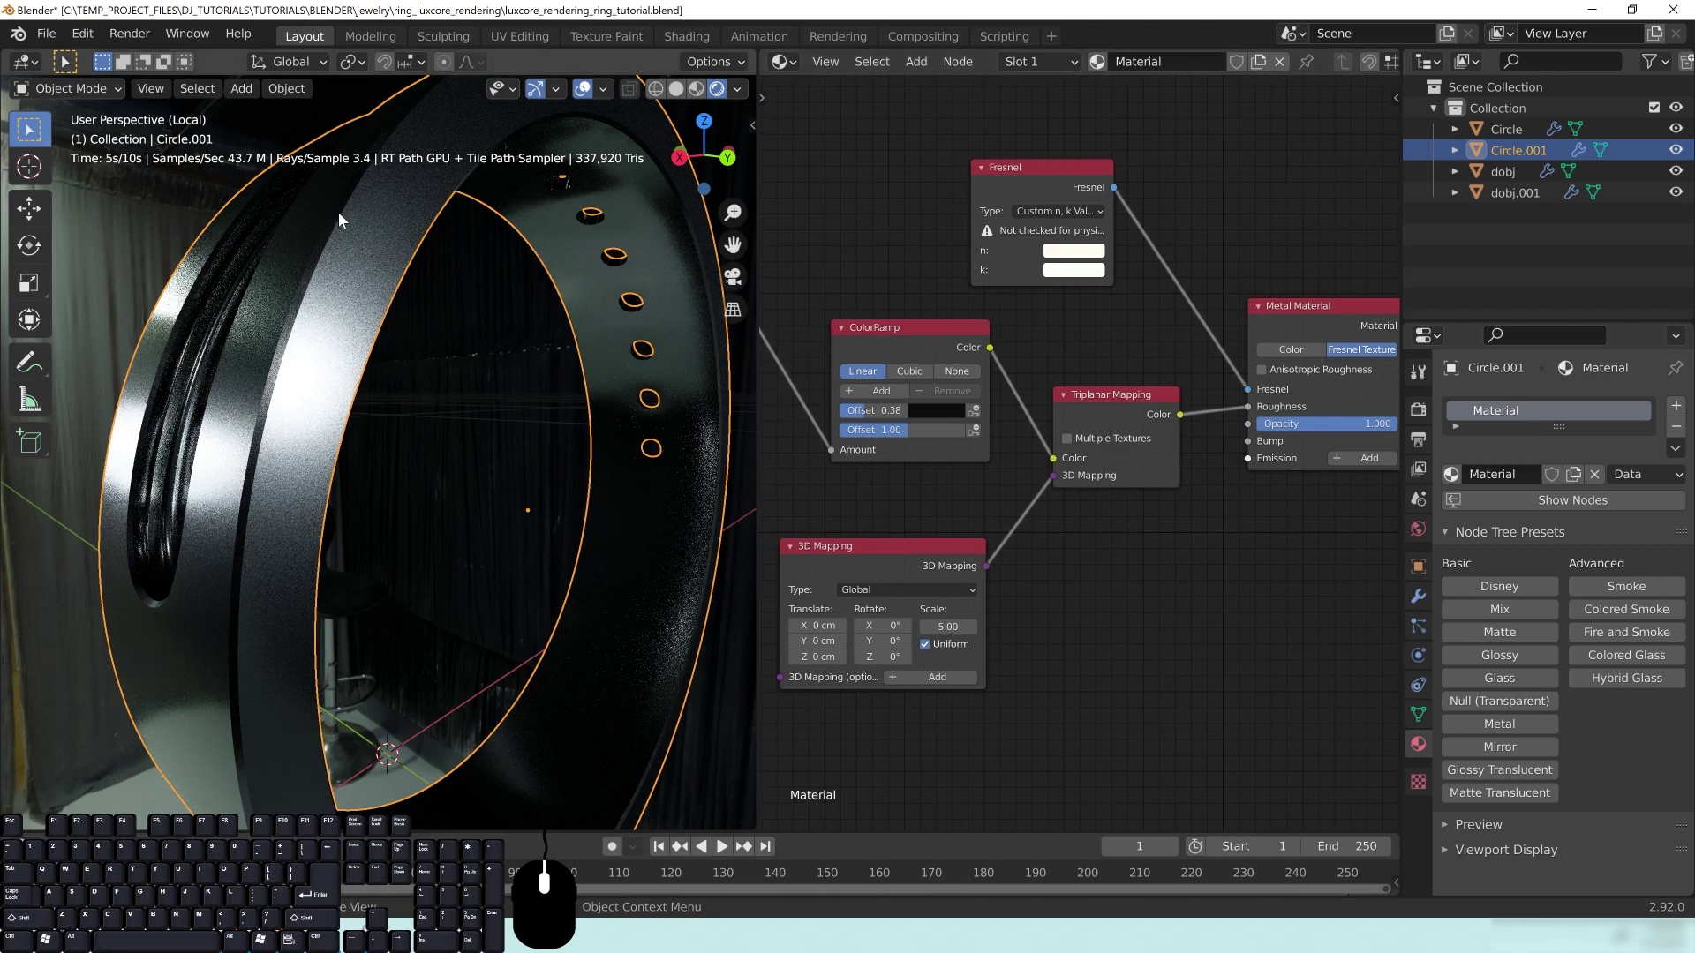
middle_drag(258, 440, 272, 444)
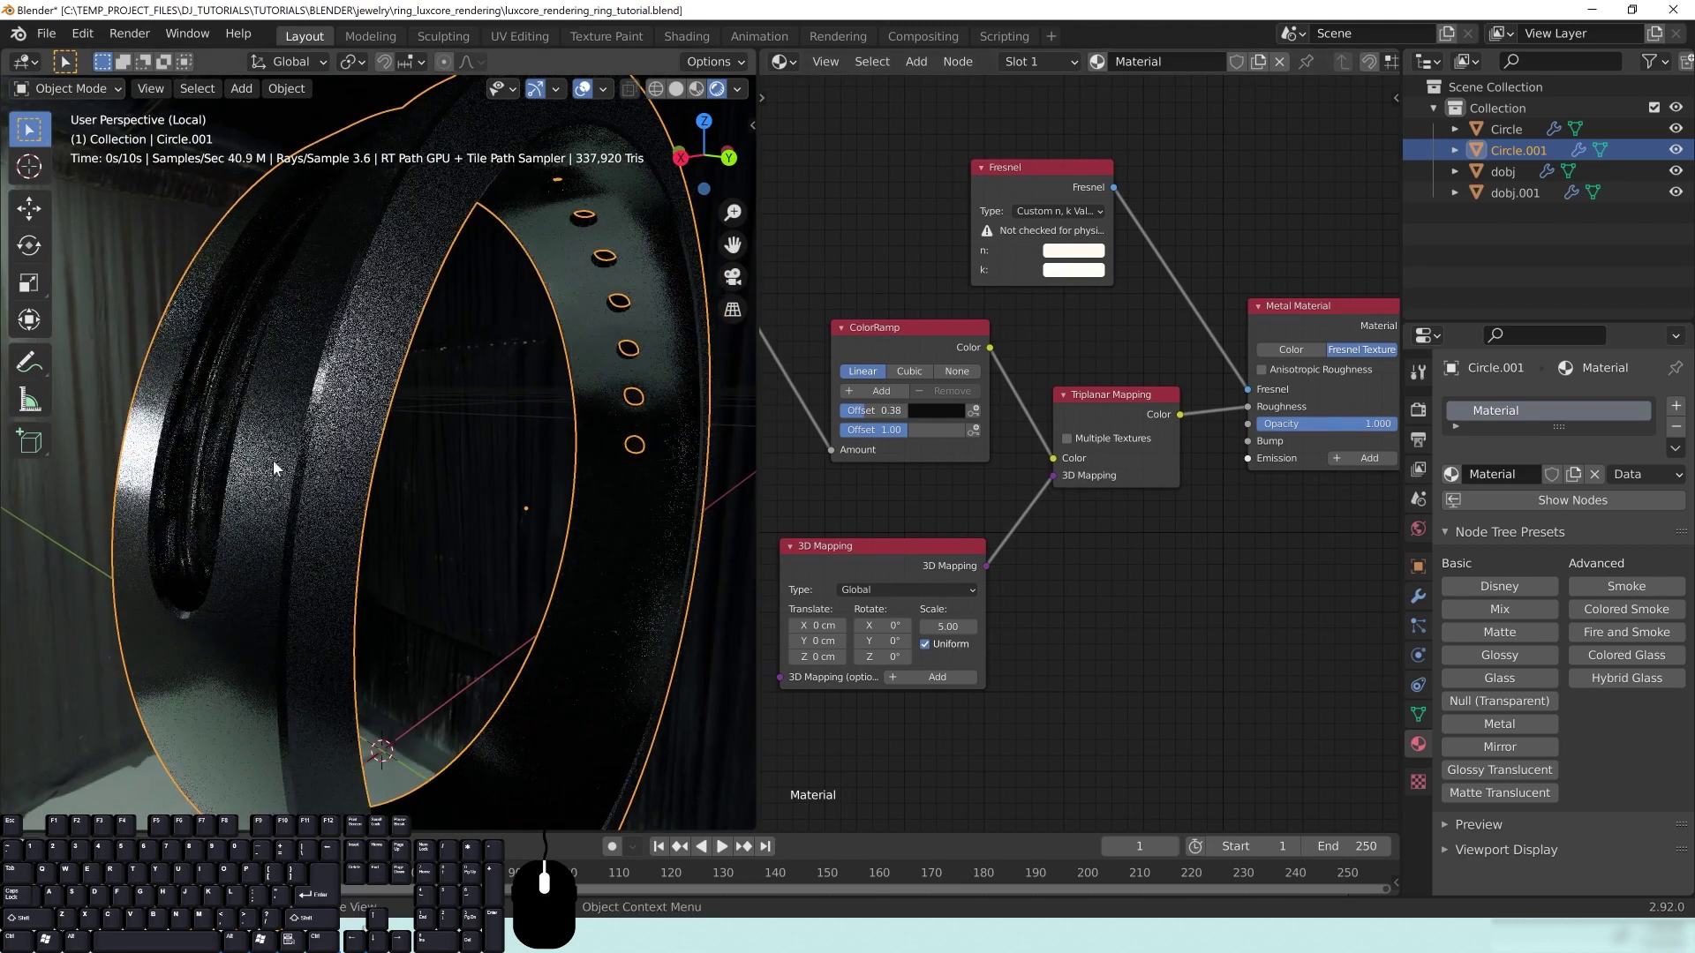
middle_drag(1010, 488, 1024, 501)
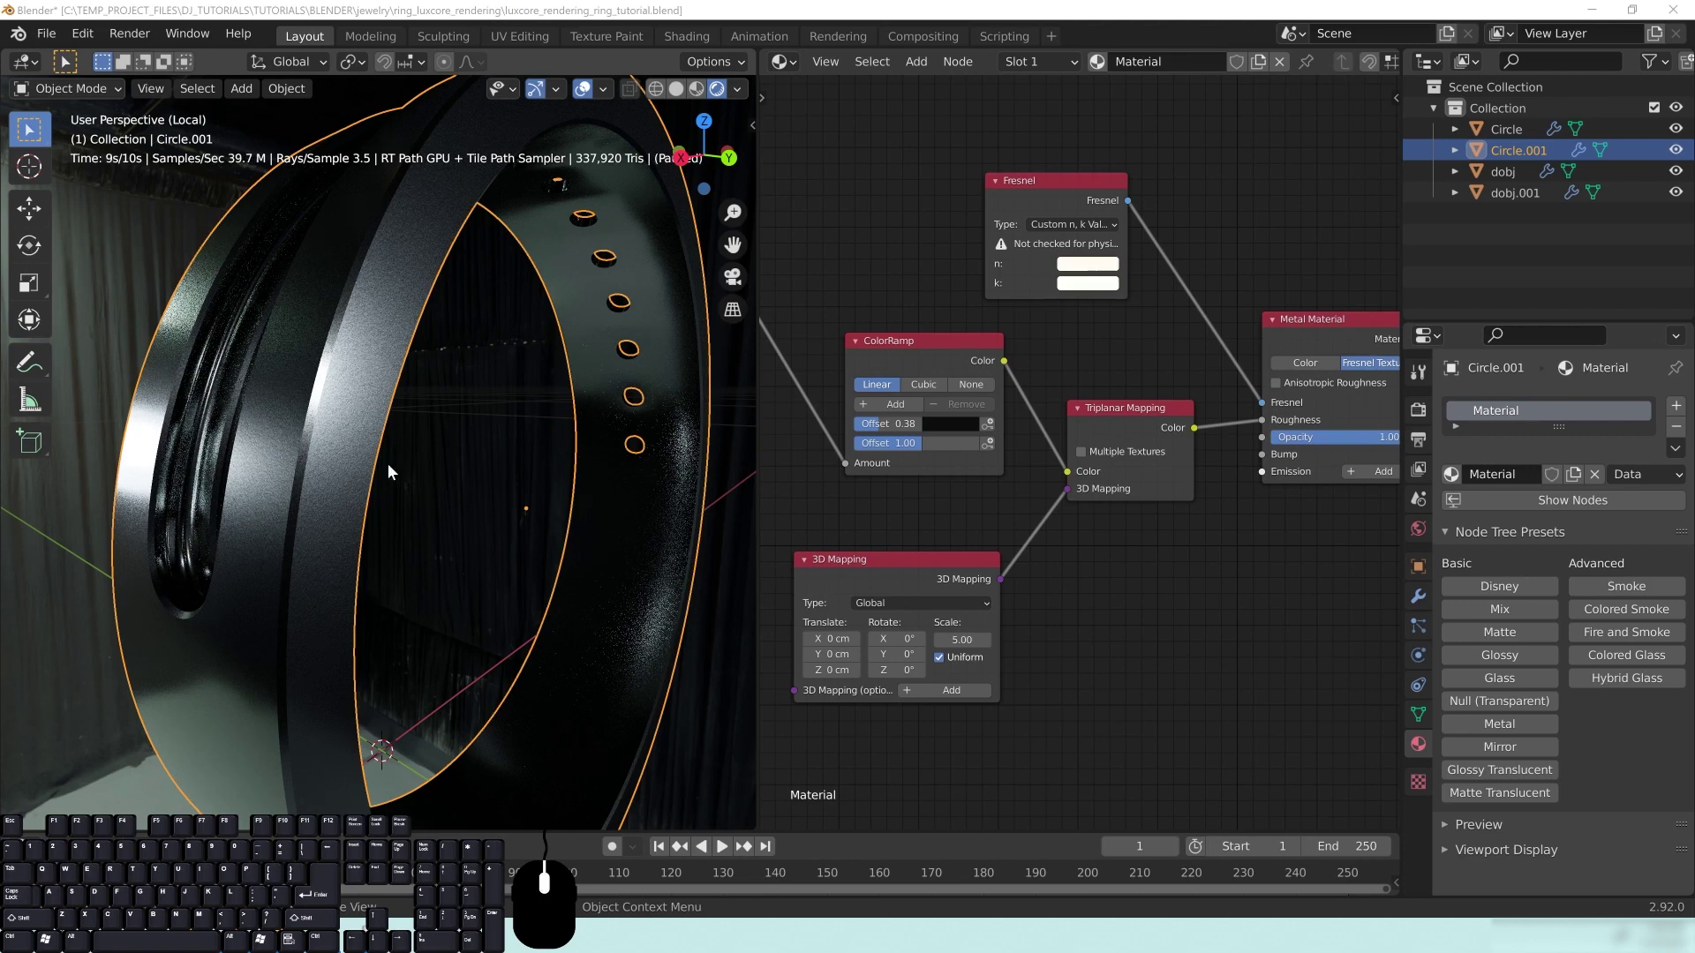
Step: Rearrange the material's nodes, grouping the ColorRamp and 3D Mapping nodes between the image node and the Triplanar Mapping node
middle_drag(1237, 600, 979, 523)
scroll(1176, 557, down, 3)
drag(1266, 367, 1394, 363)
drag(1073, 313, 1195, 381)
middle_drag(967, 588, 1152, 683)
drag(1115, 477, 1158, 456)
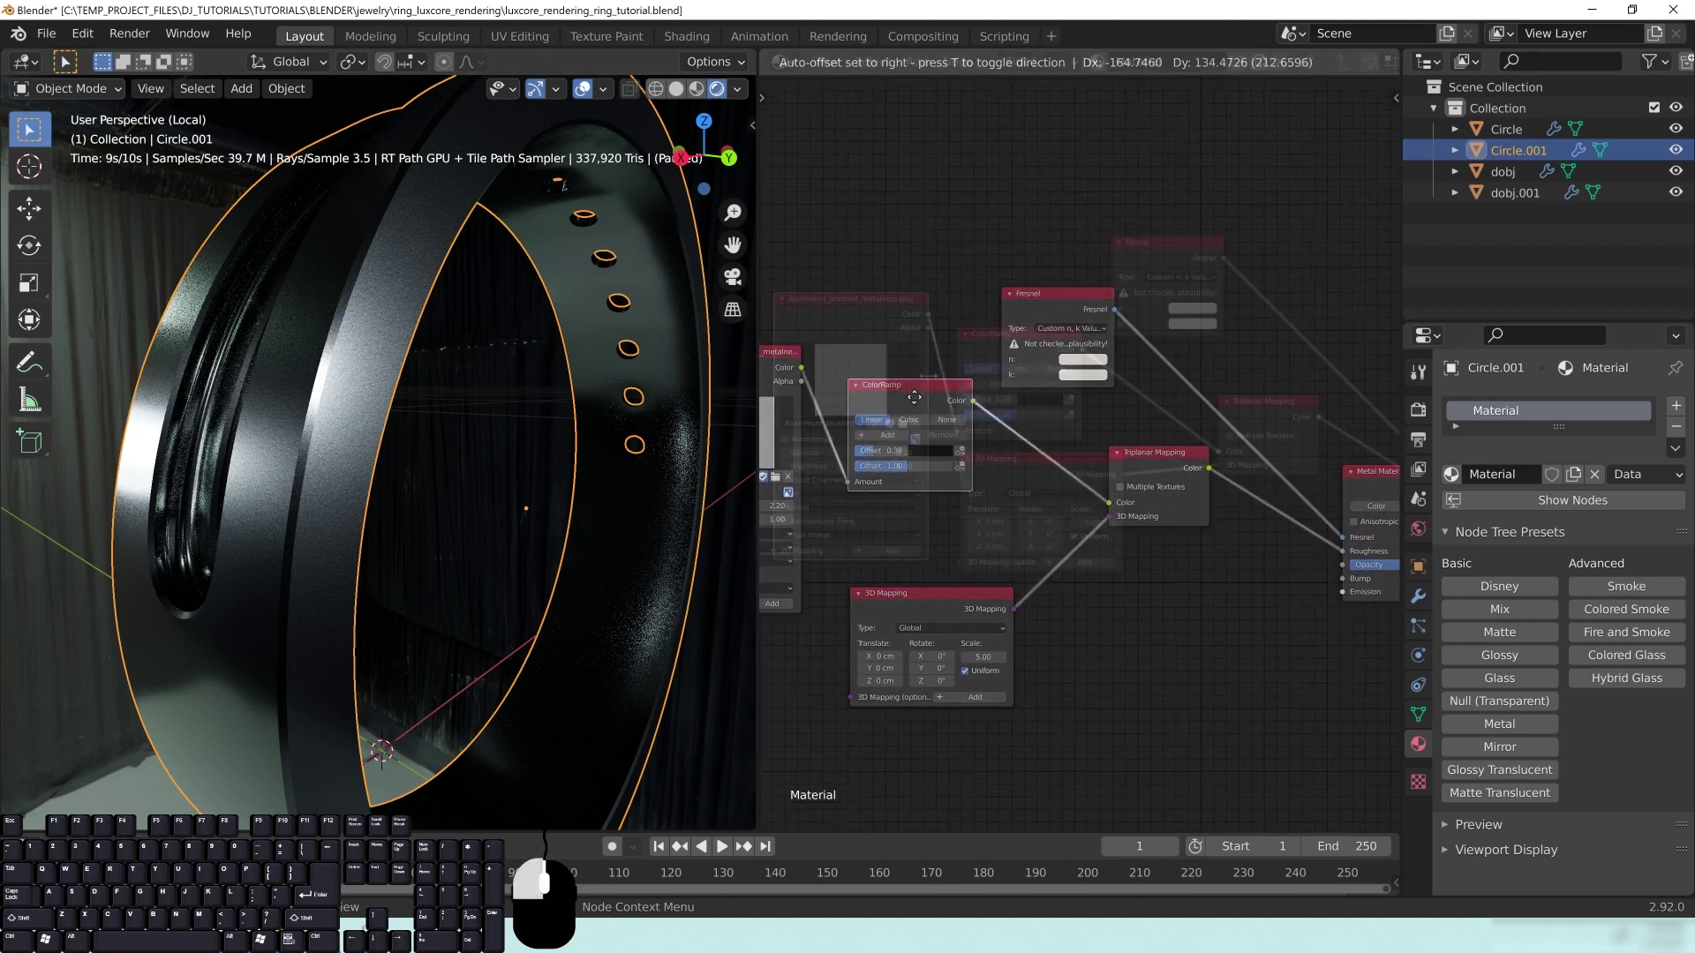
middle_drag(932, 431, 1041, 380)
middle_drag(1169, 610, 1036, 500)
middle_drag(1199, 507, 1185, 482)
middle_drag(847, 551, 946, 494)
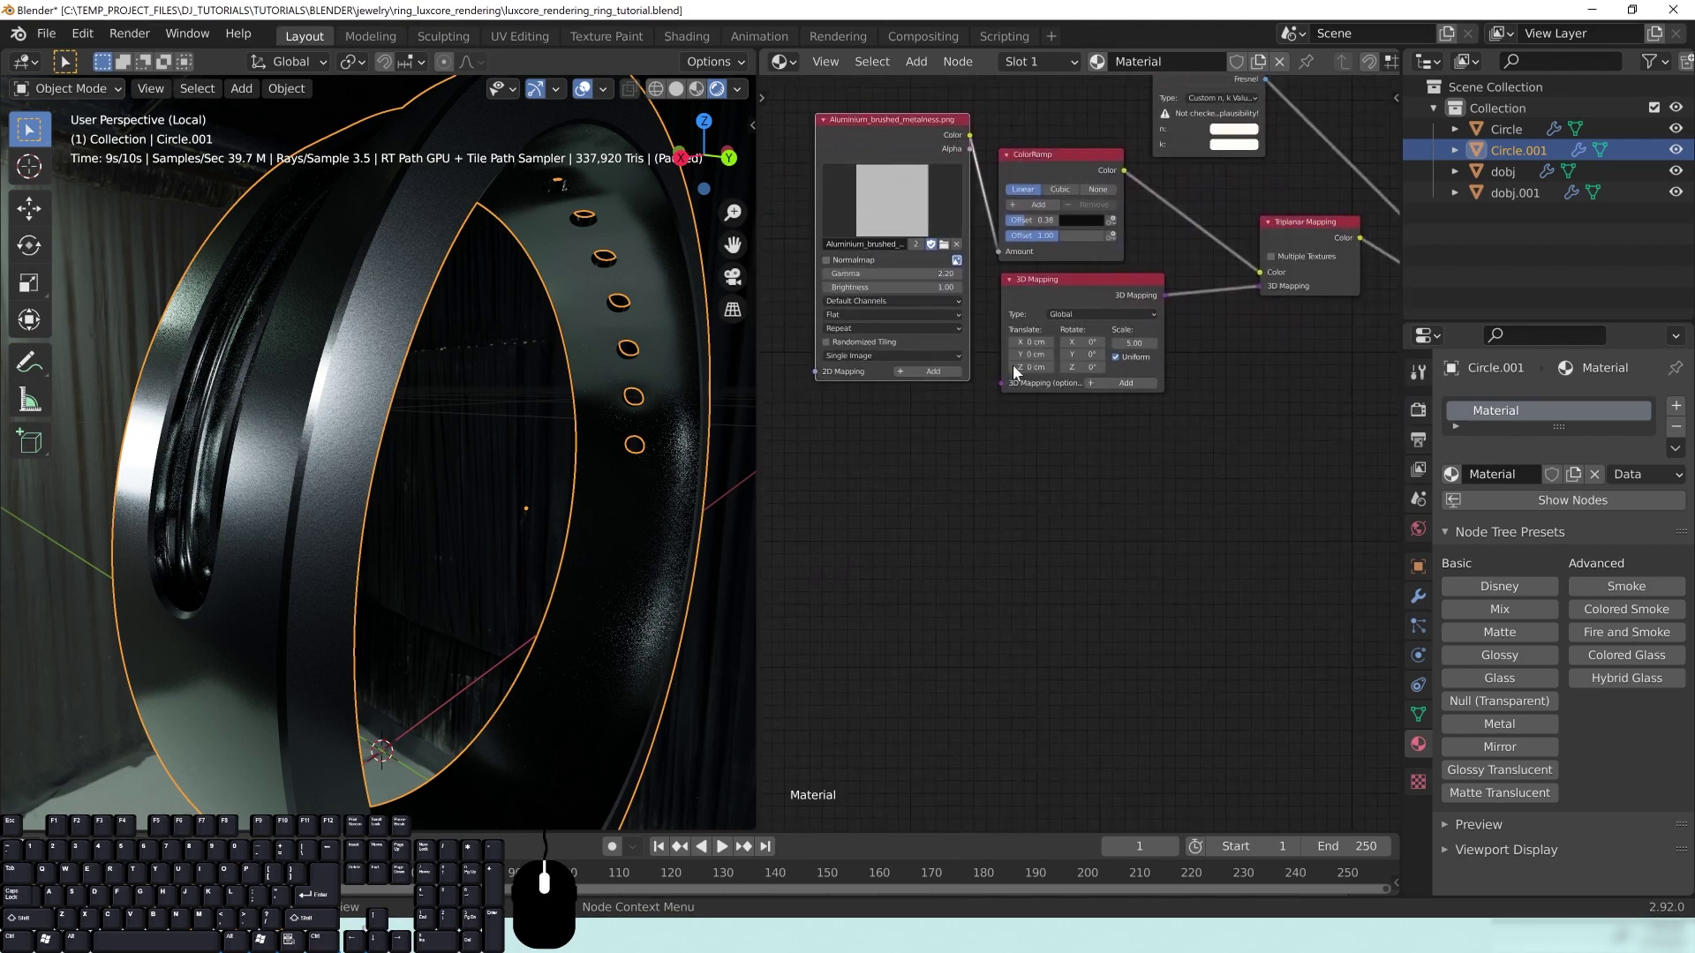
Step: Add an Imagemap texture node below the brushed aluminium image node
key(shift+a)
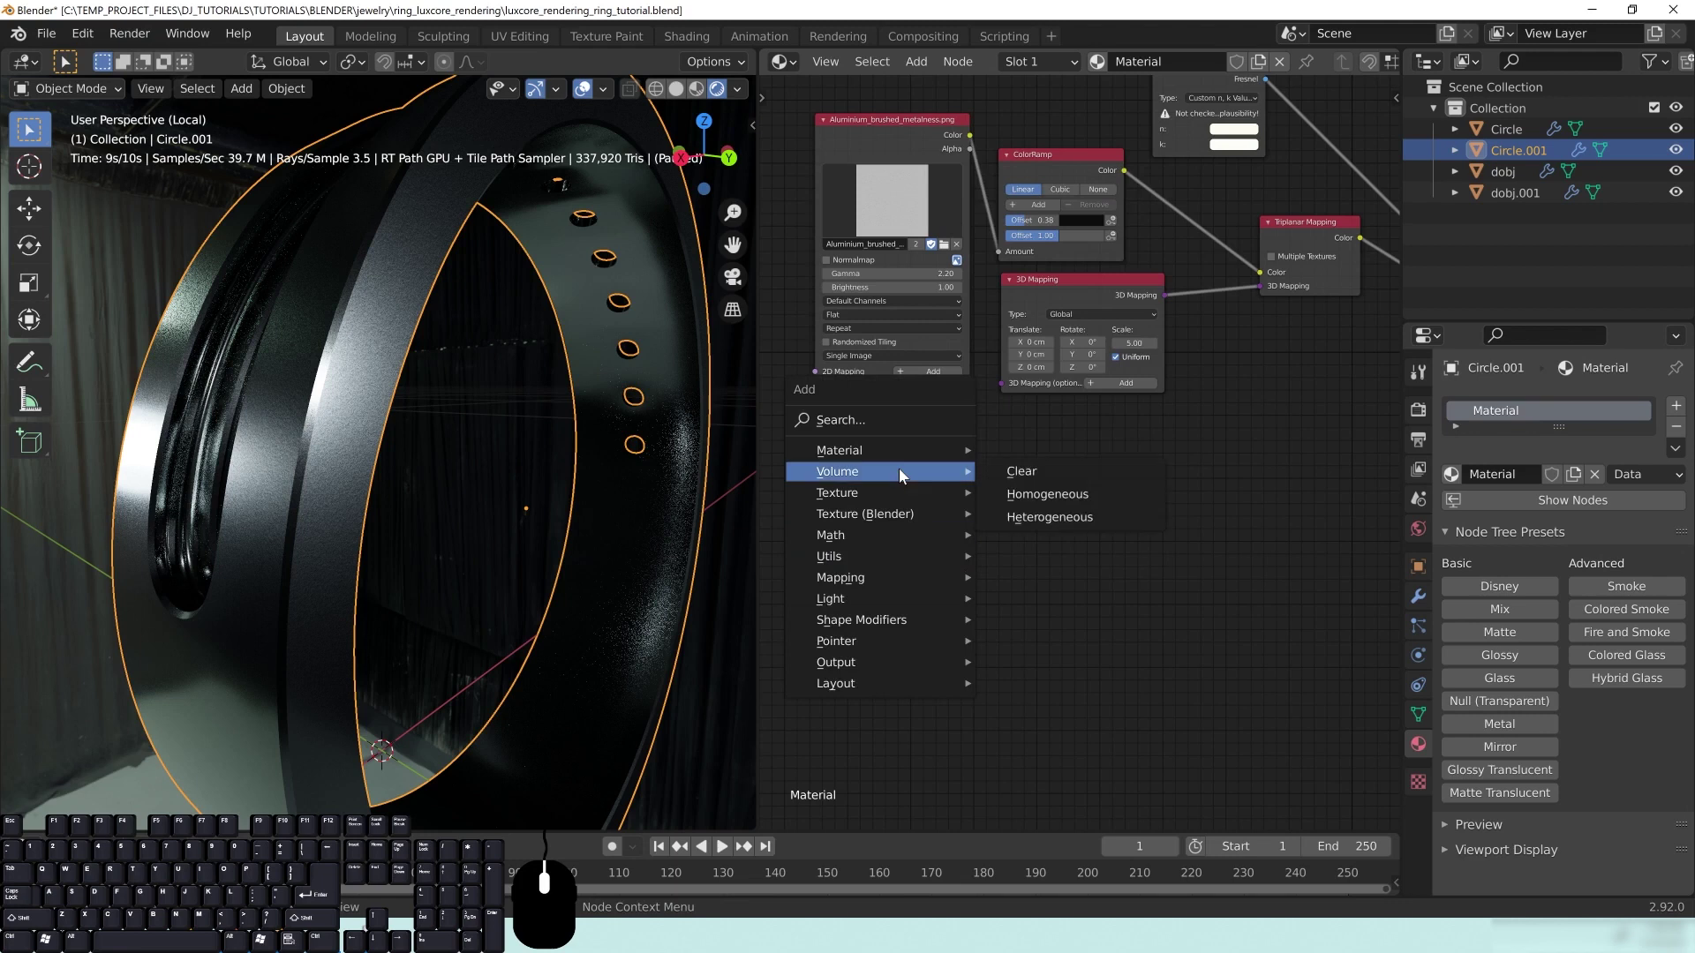
mouse_move(898, 496)
click(1042, 517)
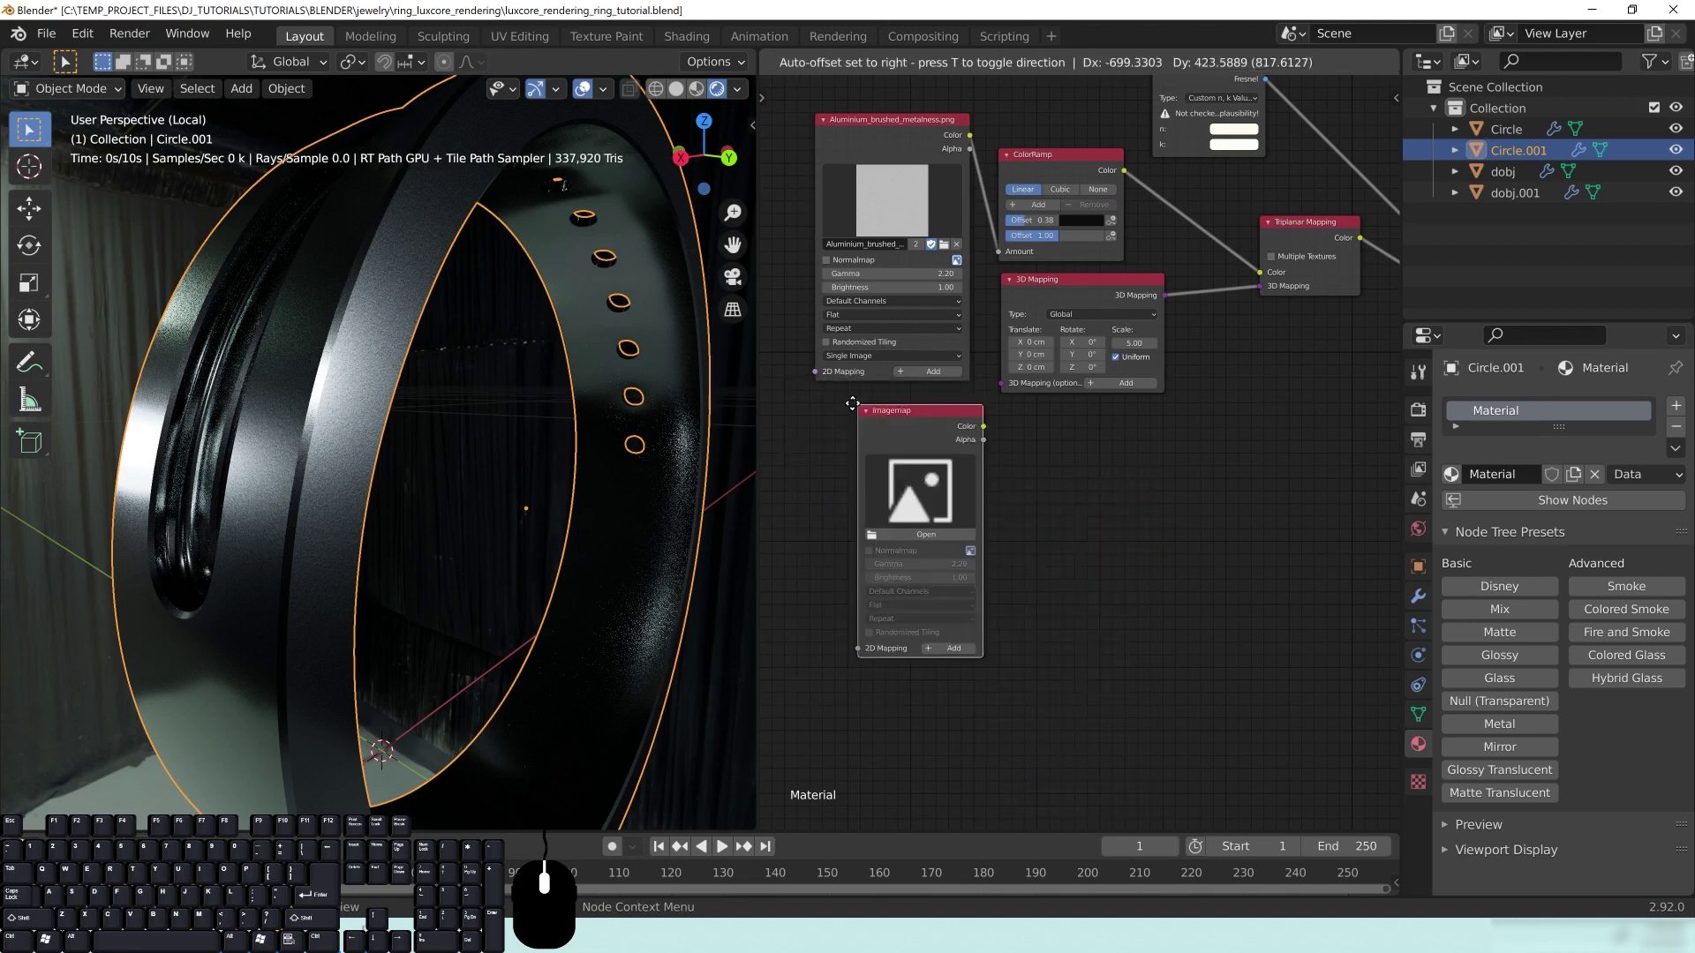
click(893, 529)
Step: Find stone_marble_grey_normal.jpg in the Maps folder by its file name and load it into the new Imagemap node
click(896, 533)
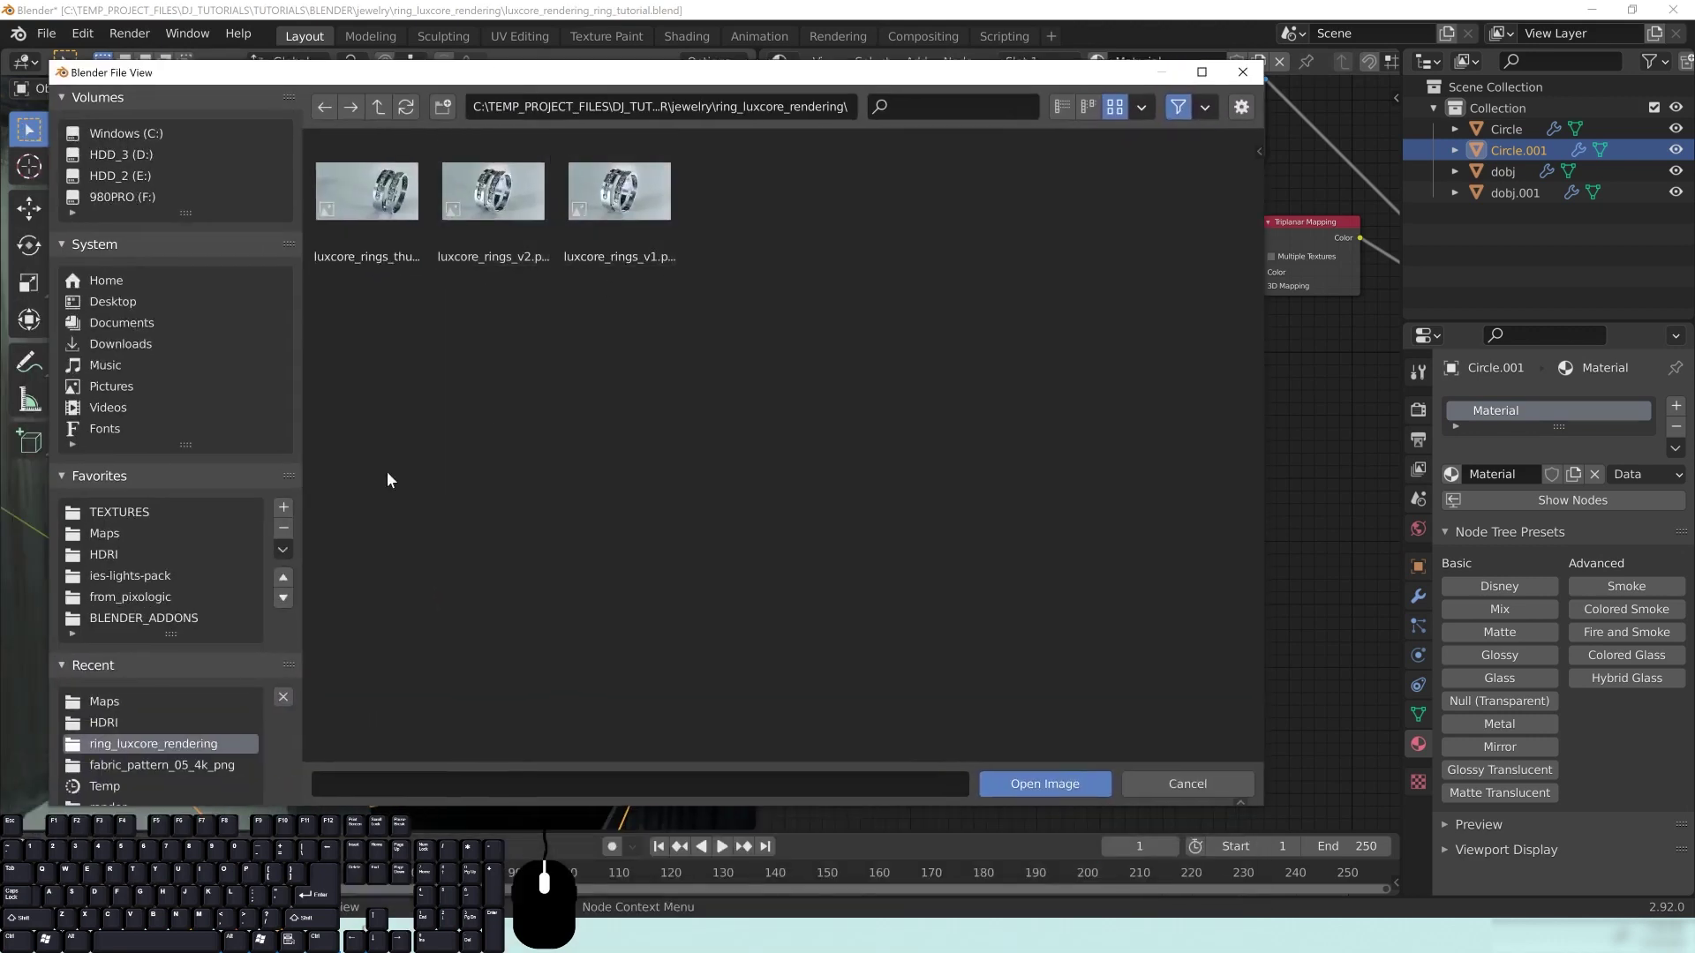
click(125, 538)
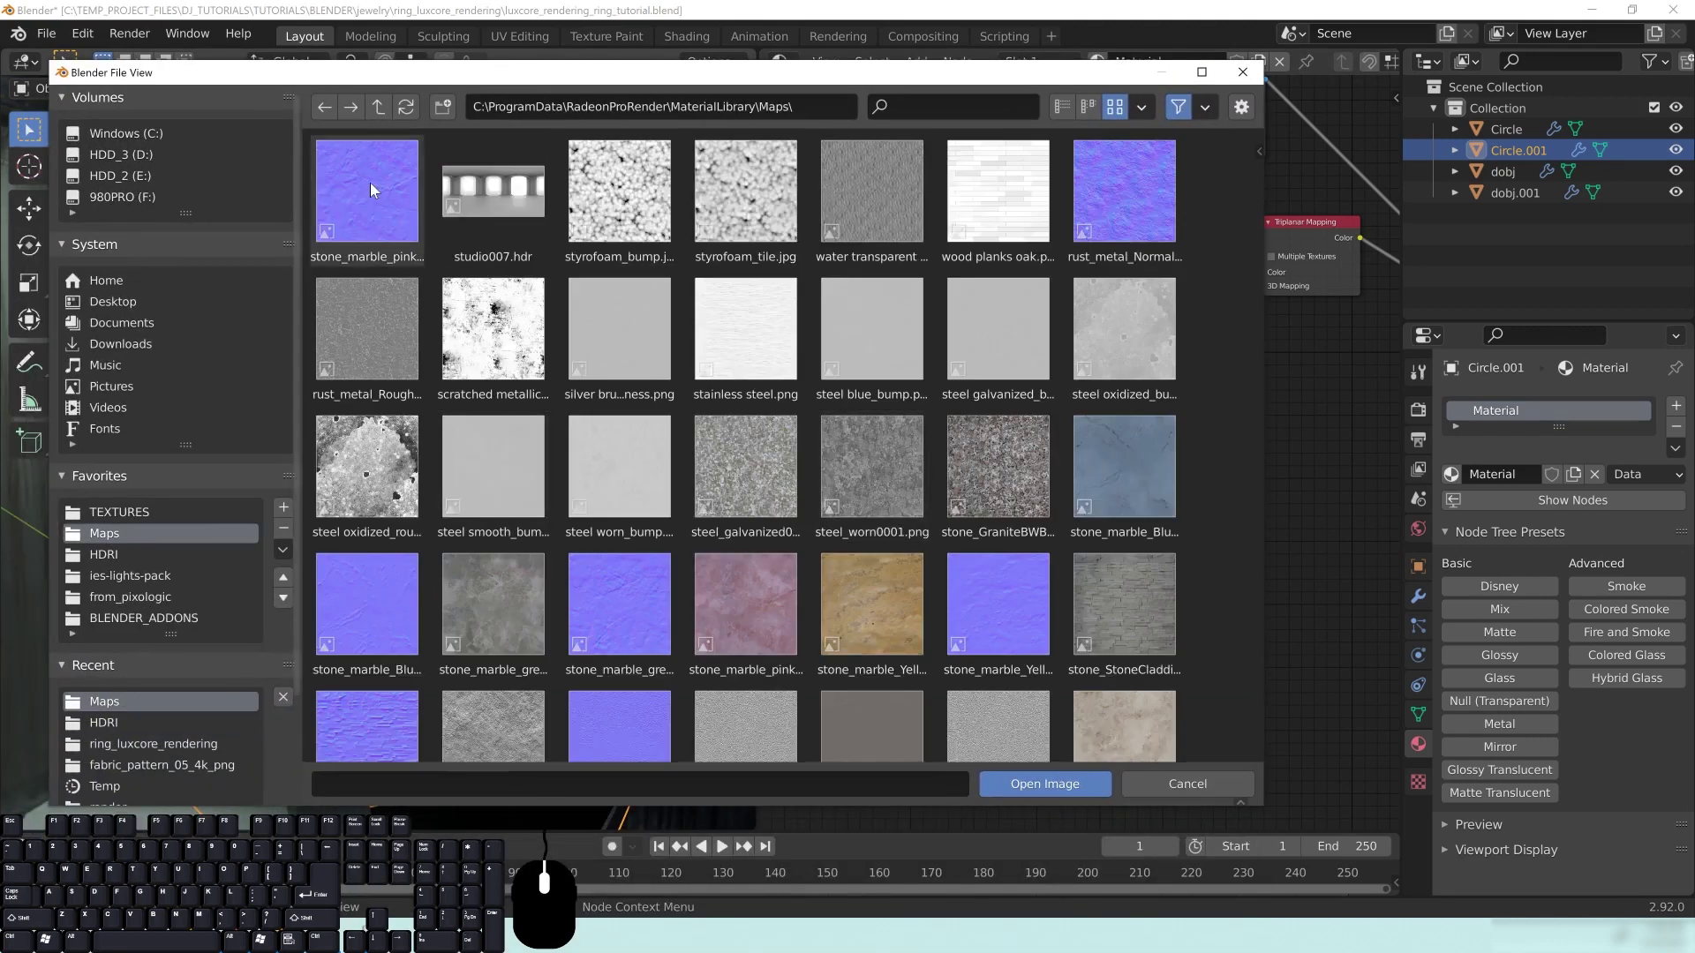
click(363, 590)
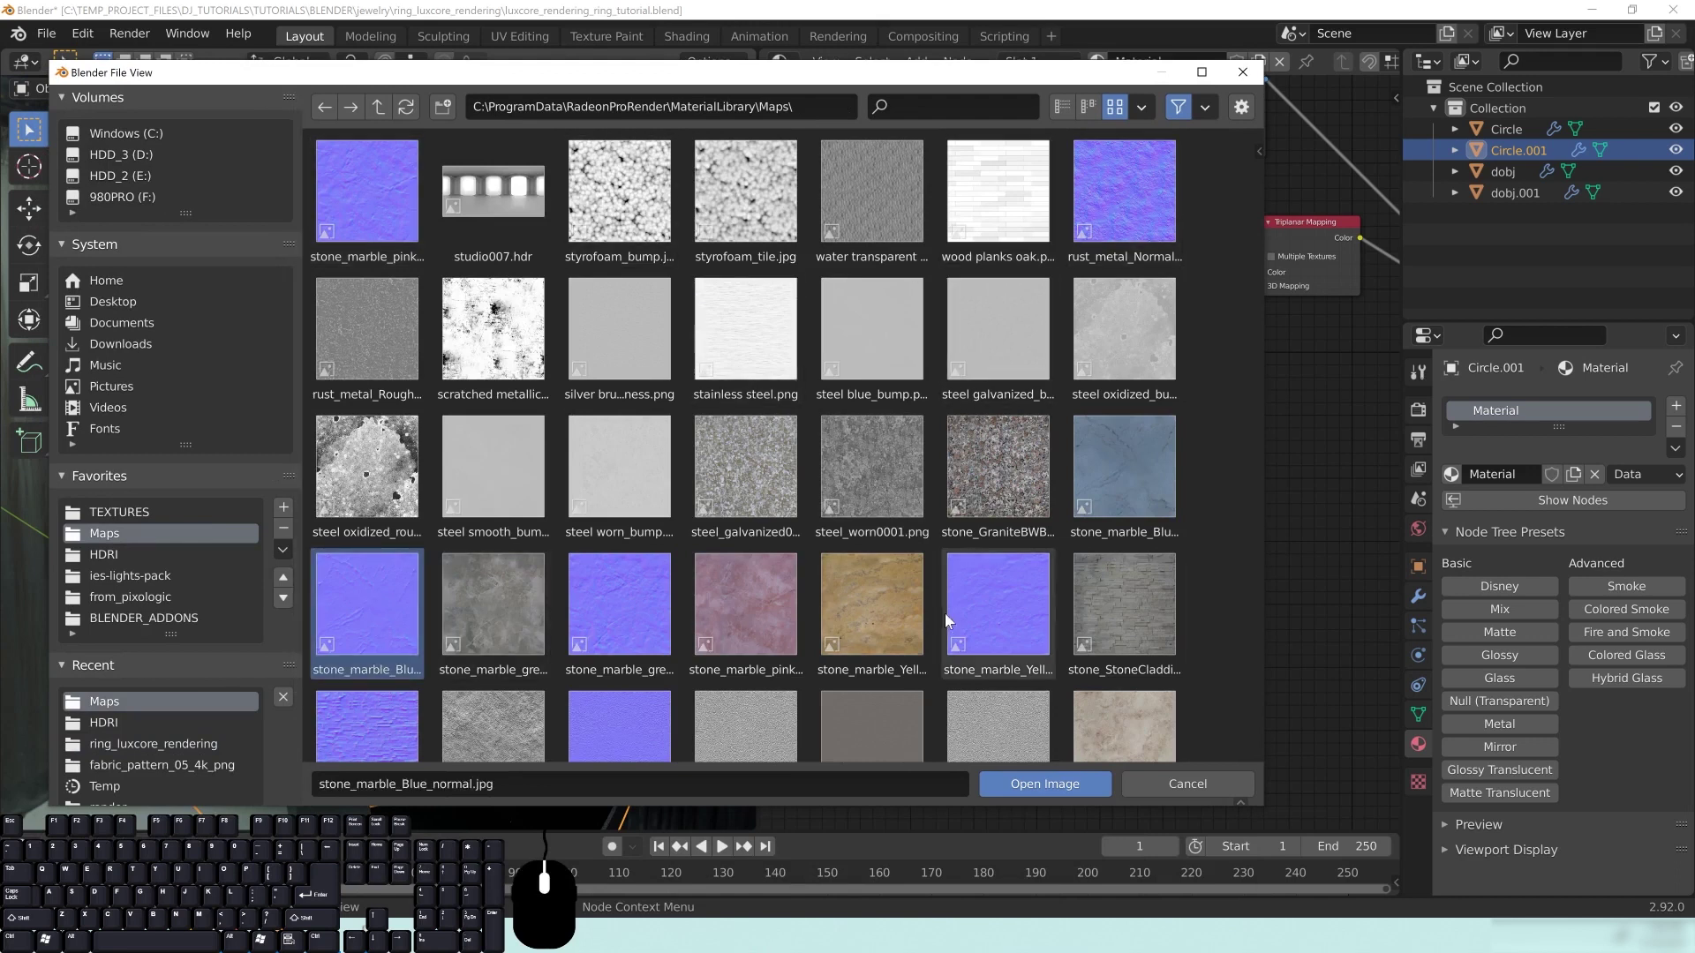
scroll(946, 612, down, 2)
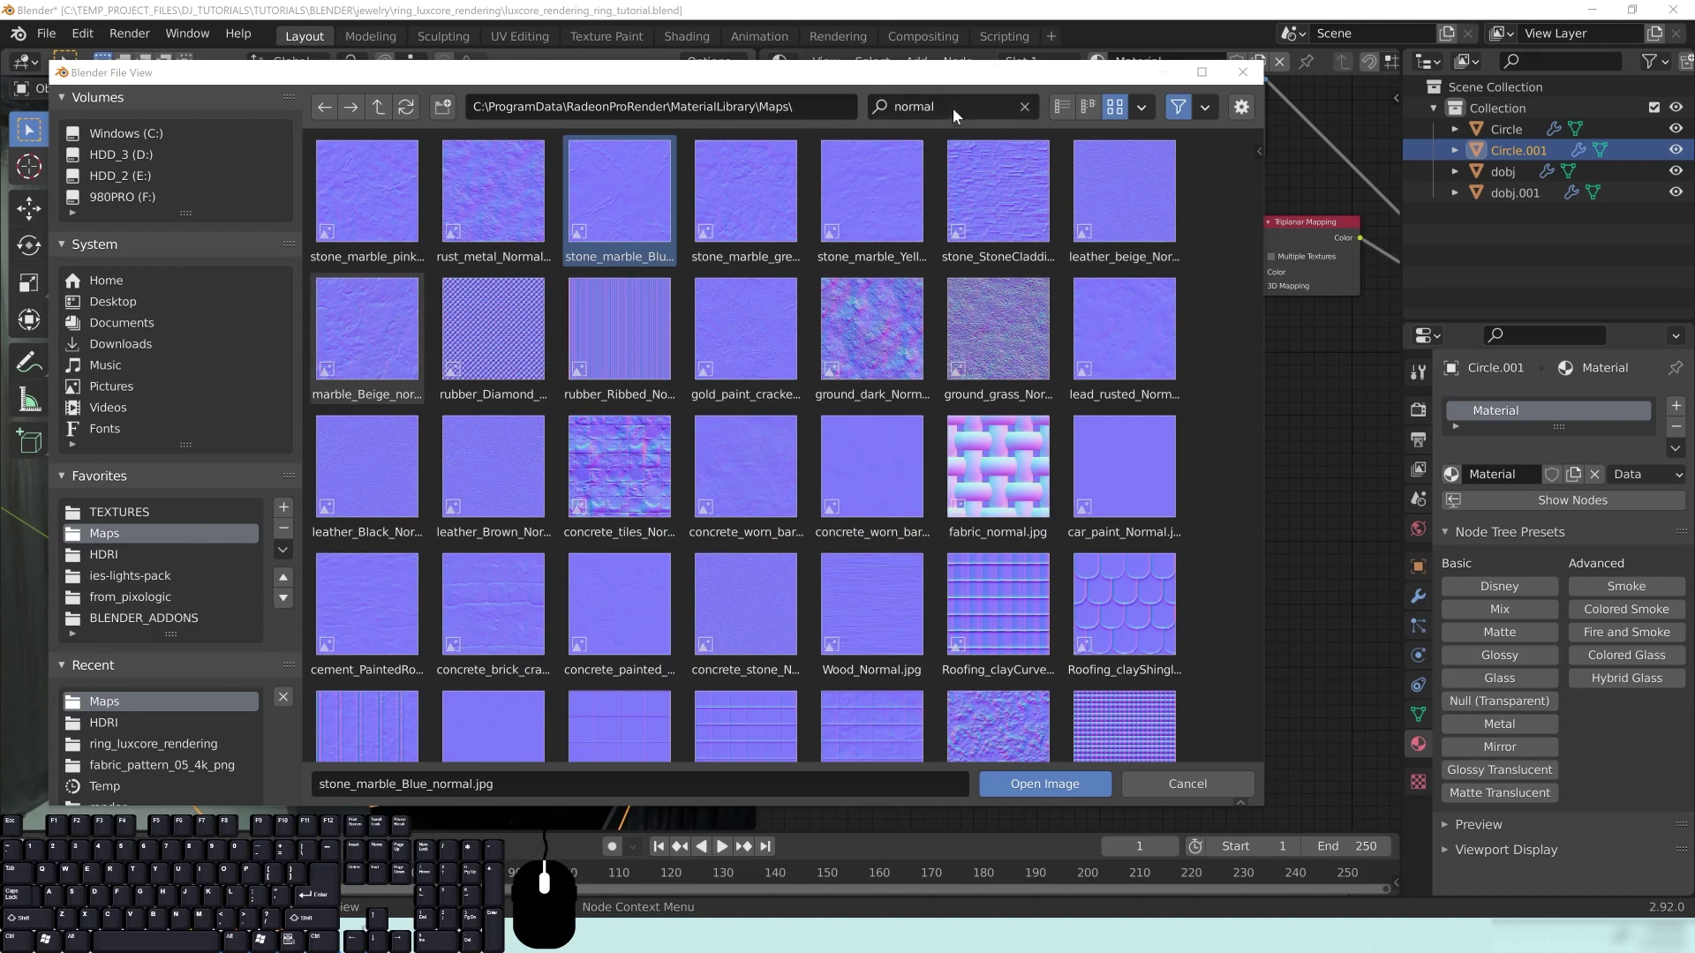
click(953, 110)
key(ctrl+v)
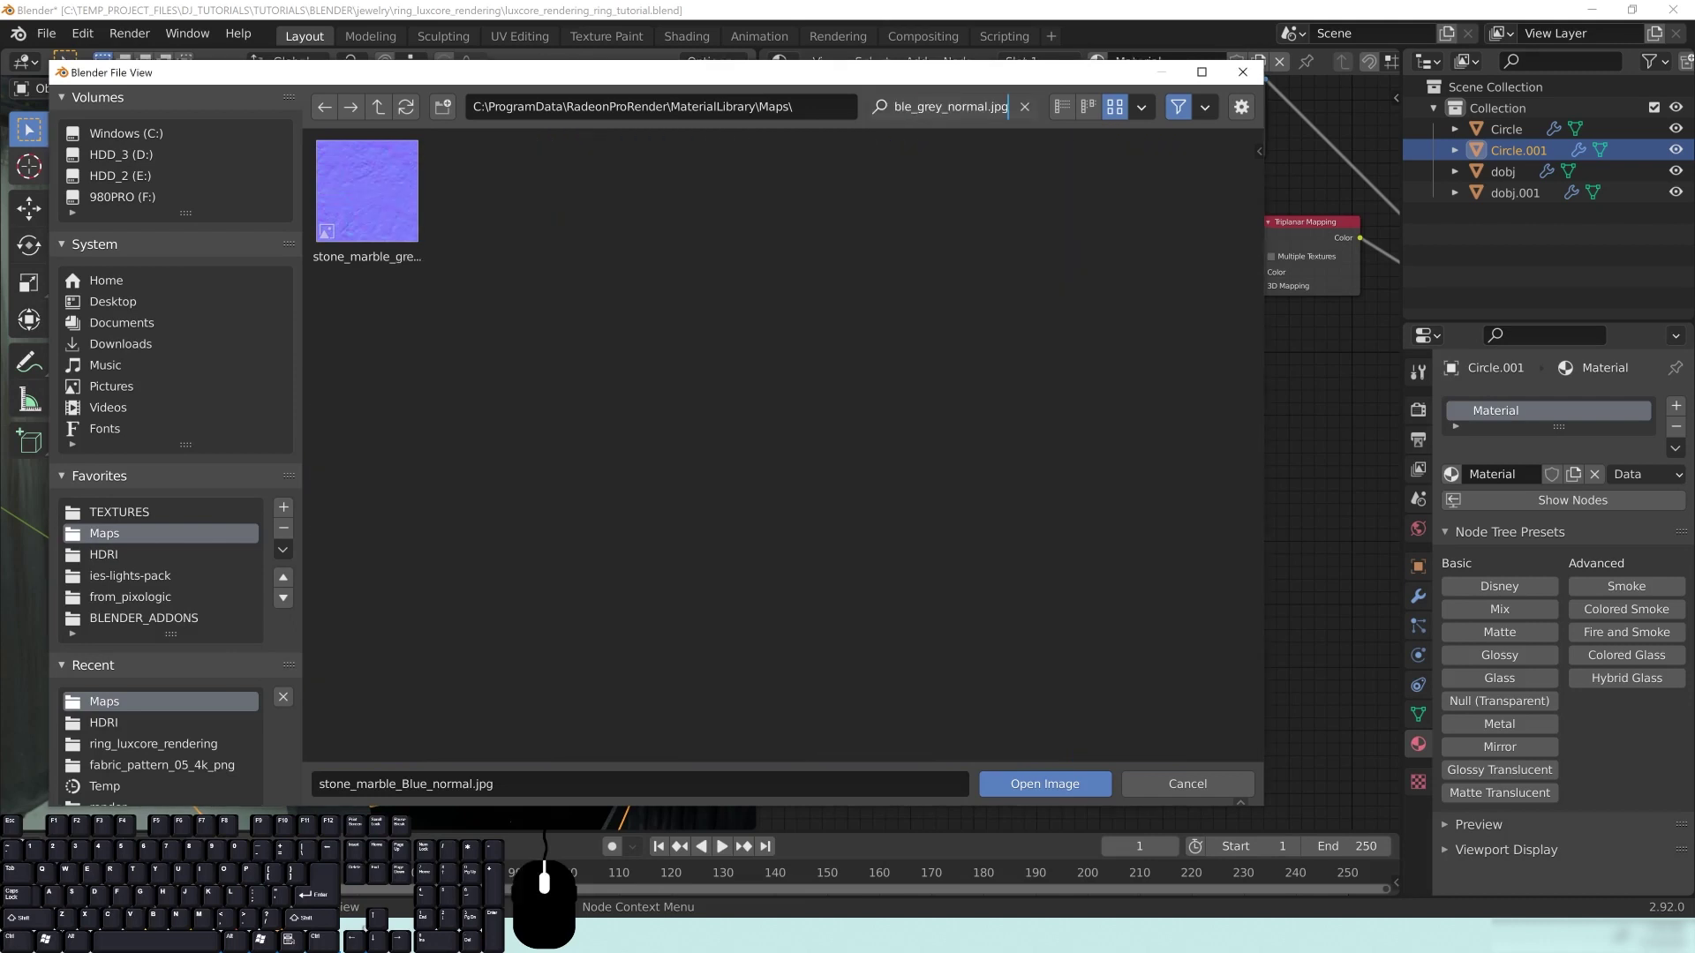
click(792, 382)
click(399, 196)
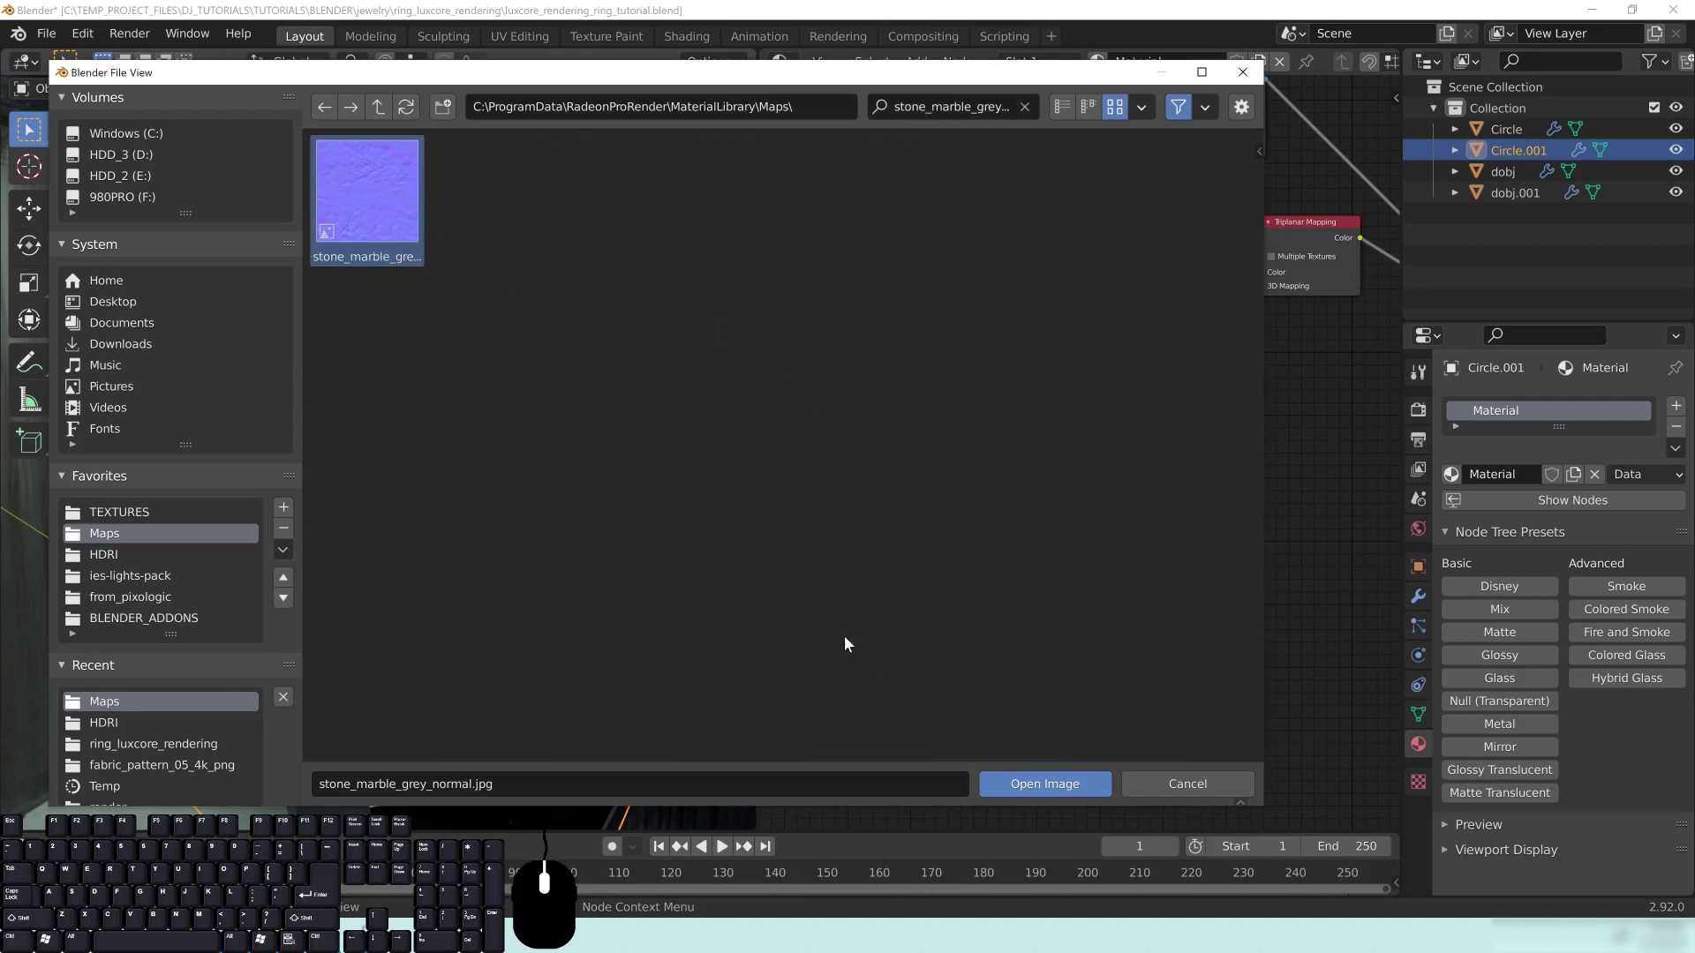
click(1040, 782)
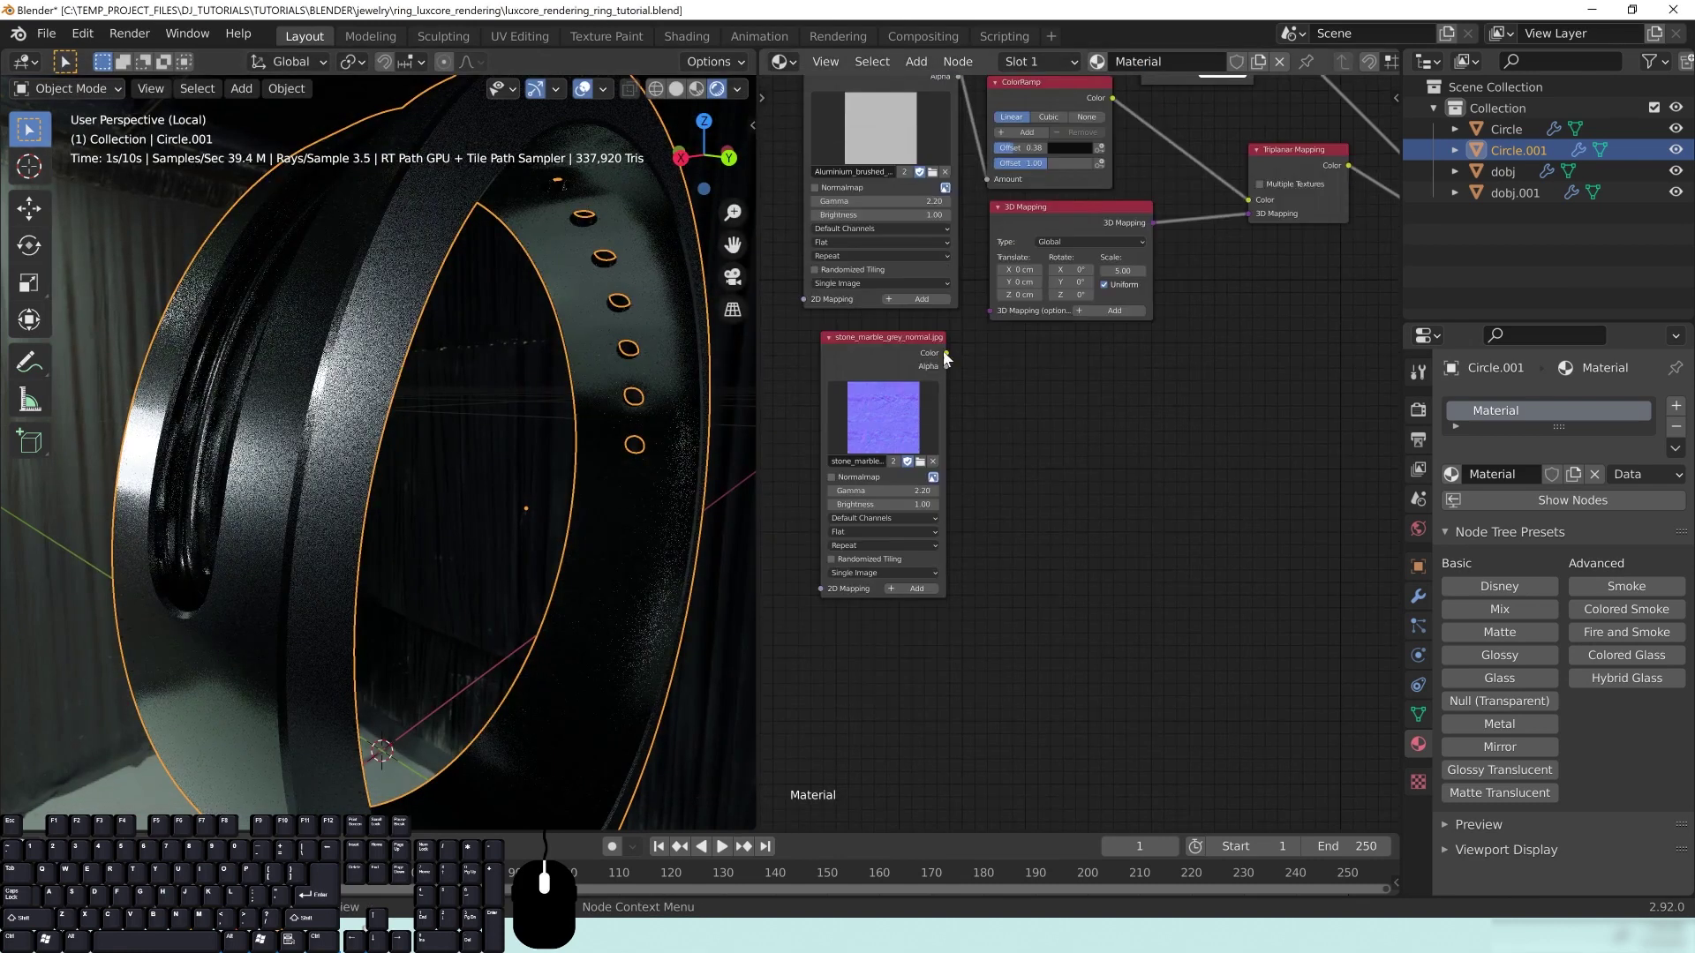
Step: Enable Normalmap on the marble image node, connect its Bump output to the Metal Material's Bump input and check the band
middle_drag(1136, 531, 1160, 516)
click(866, 500)
drag(918, 373, 899, 385)
scroll(1182, 417, down, 4)
middle_drag(1200, 404, 1093, 423)
drag(912, 415, 1313, 322)
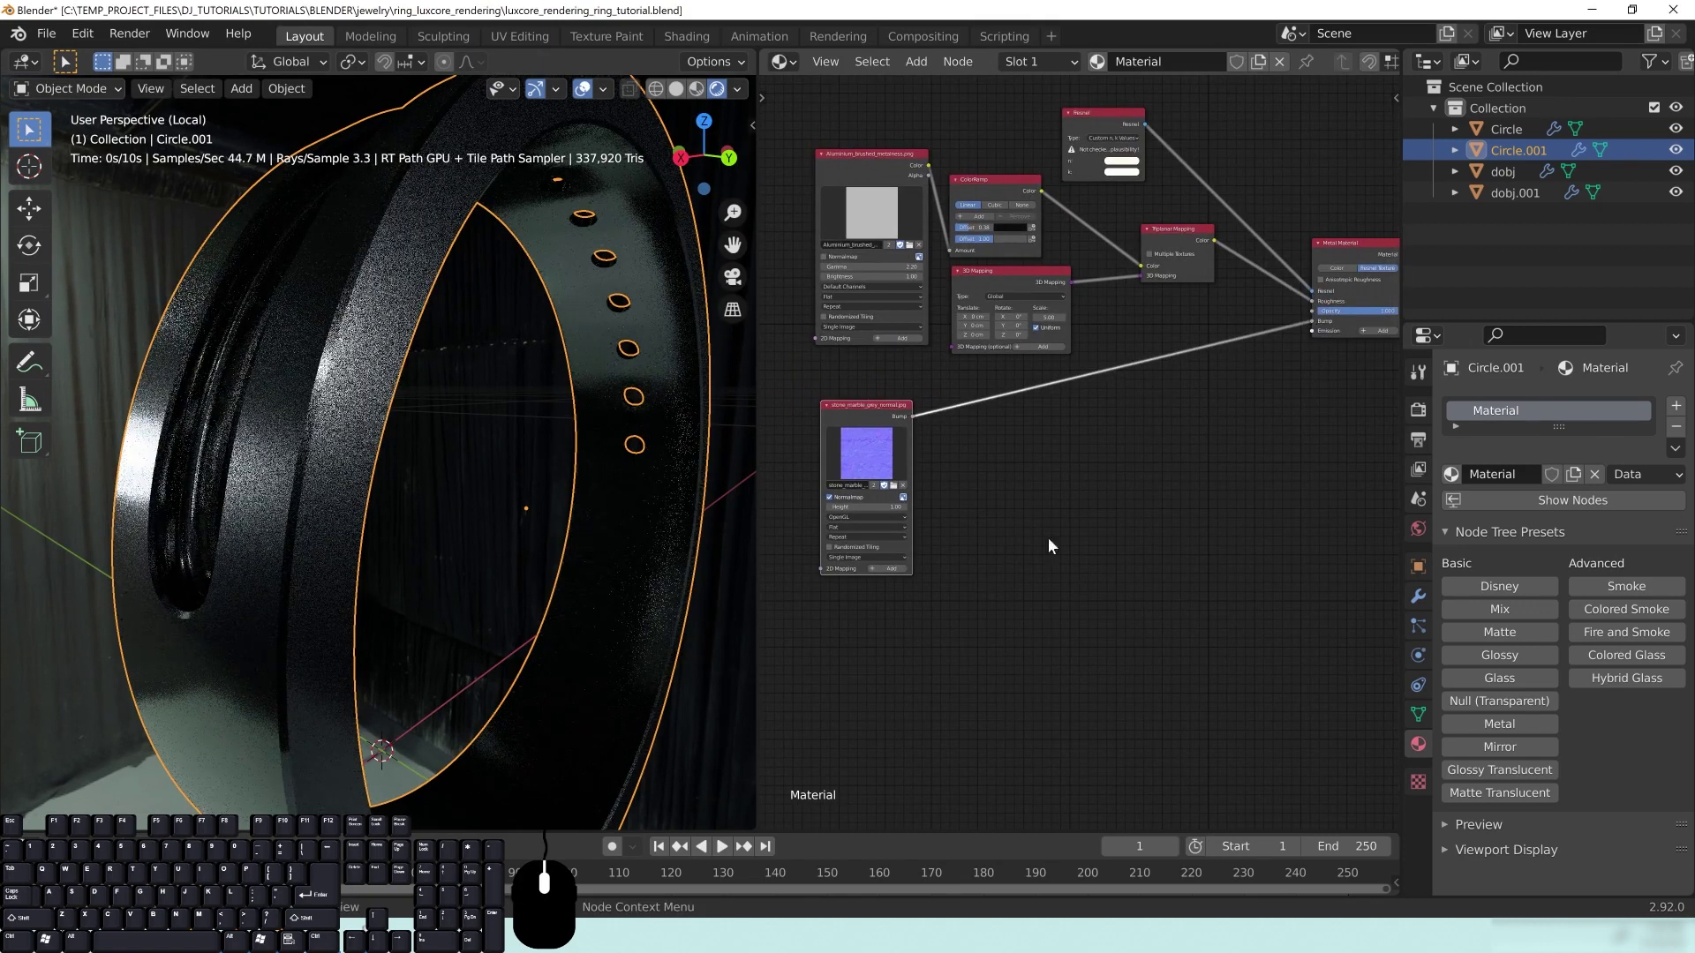
scroll(1144, 589, up, 1)
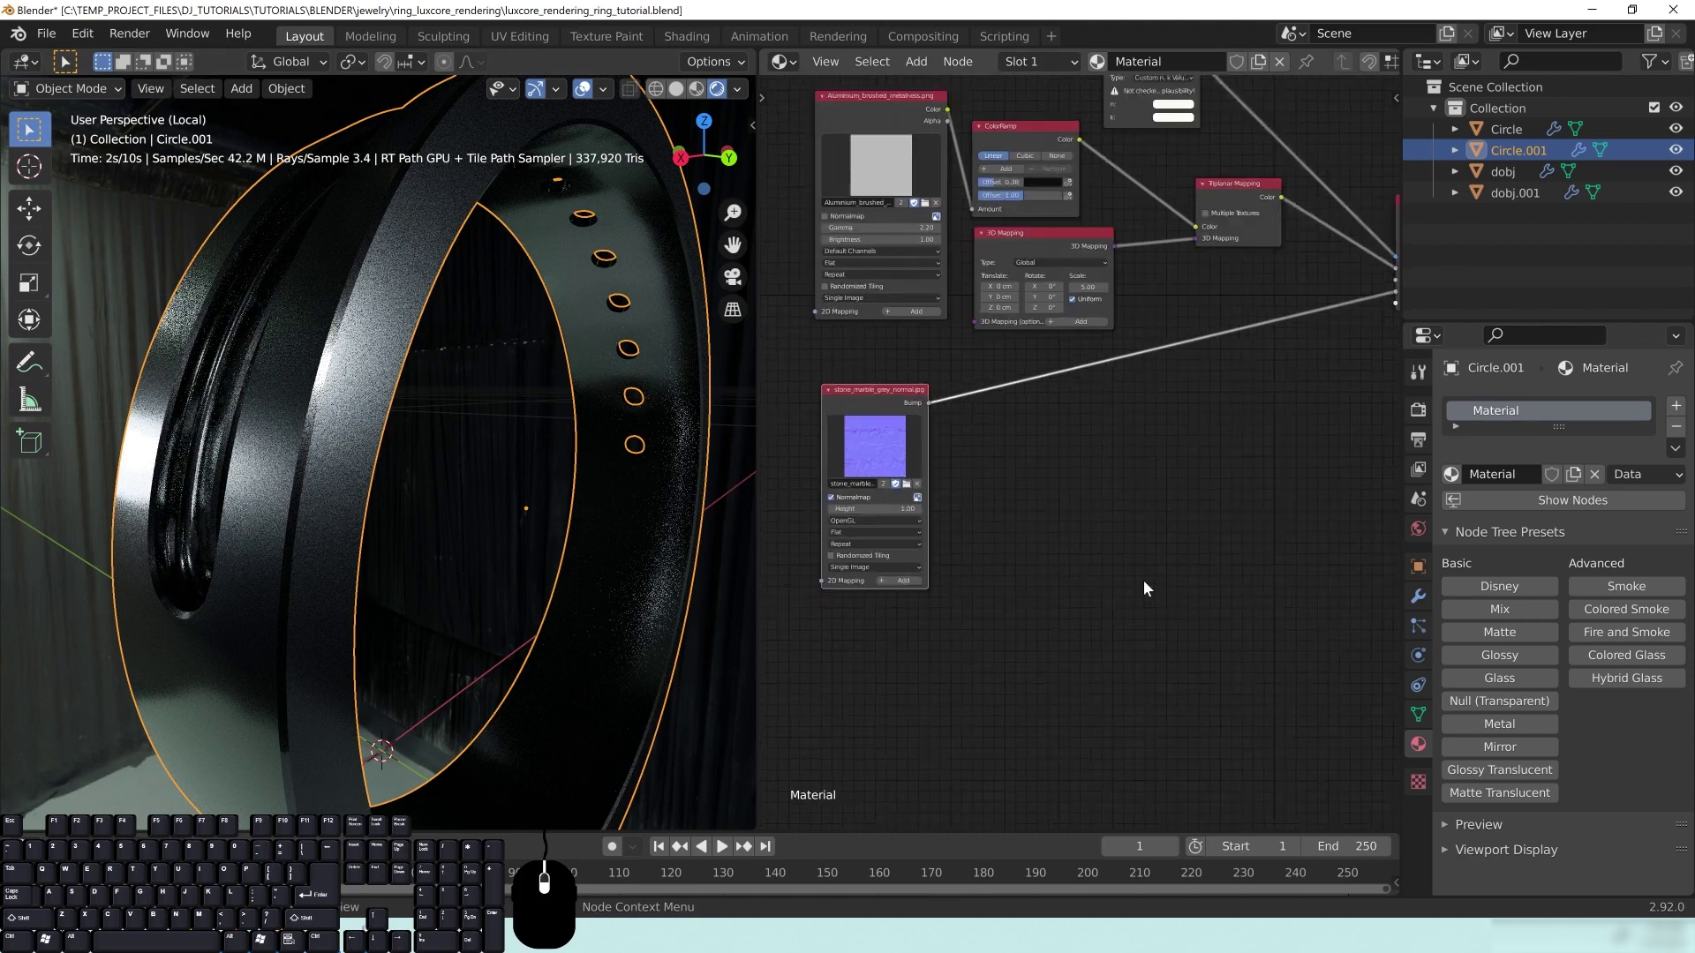
scroll(1066, 472, up, 1)
middle_drag(1136, 535, 1123, 557)
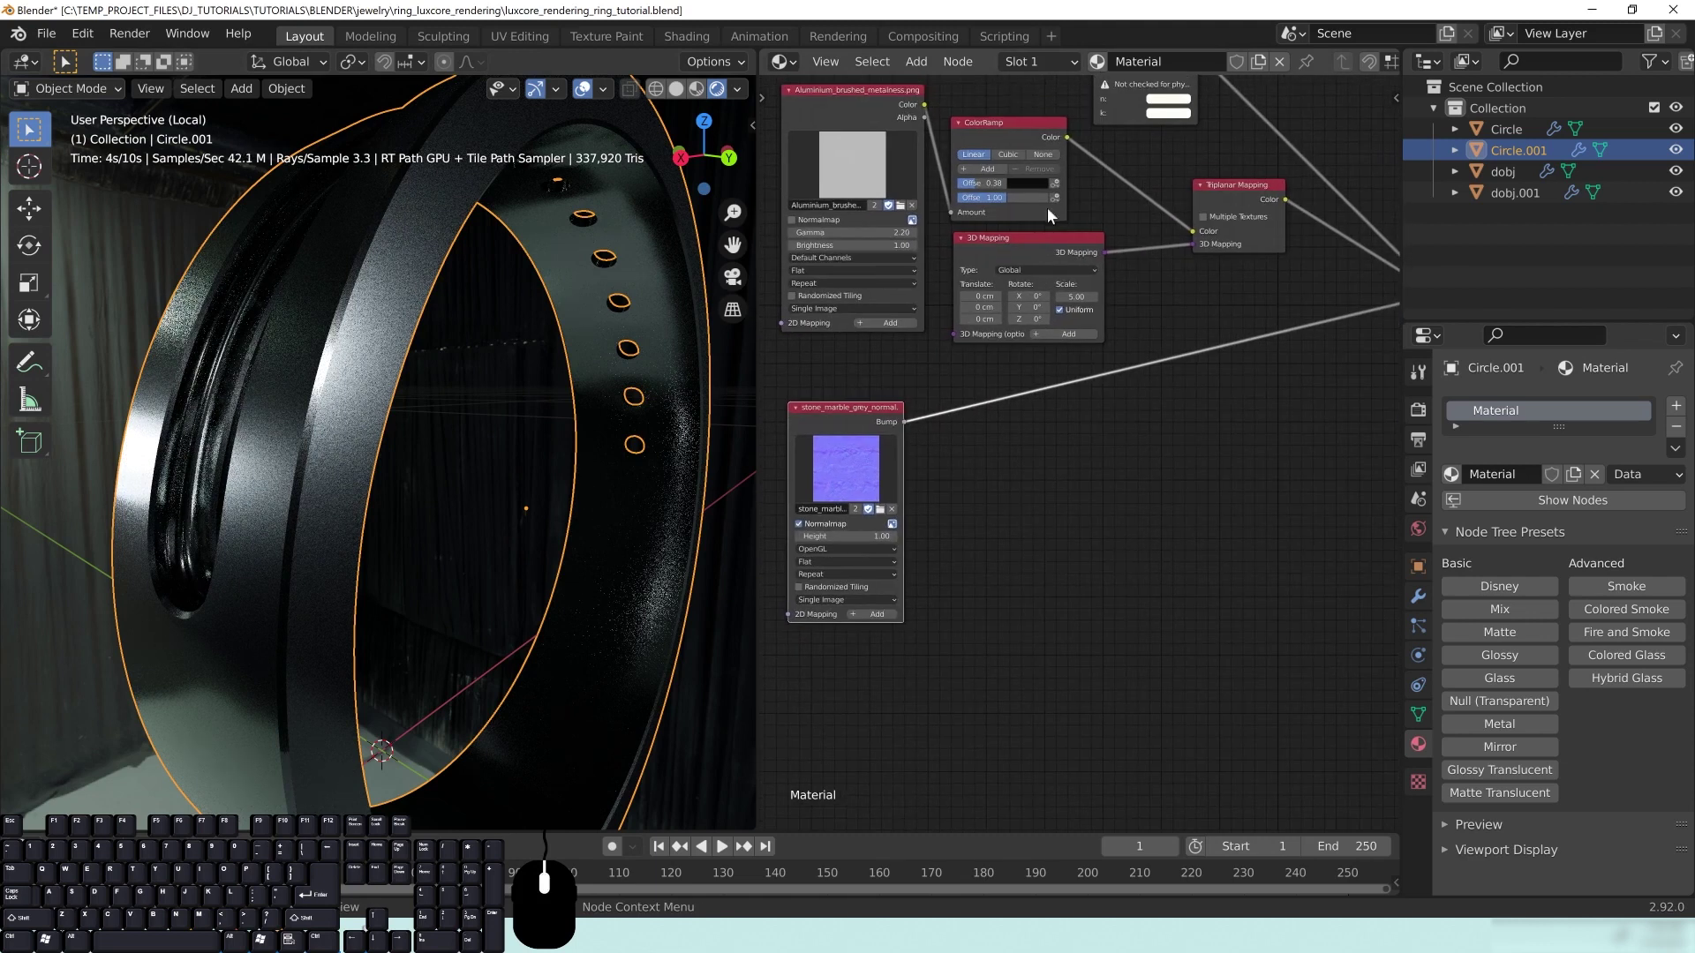
middle_drag(940, 493, 960, 497)
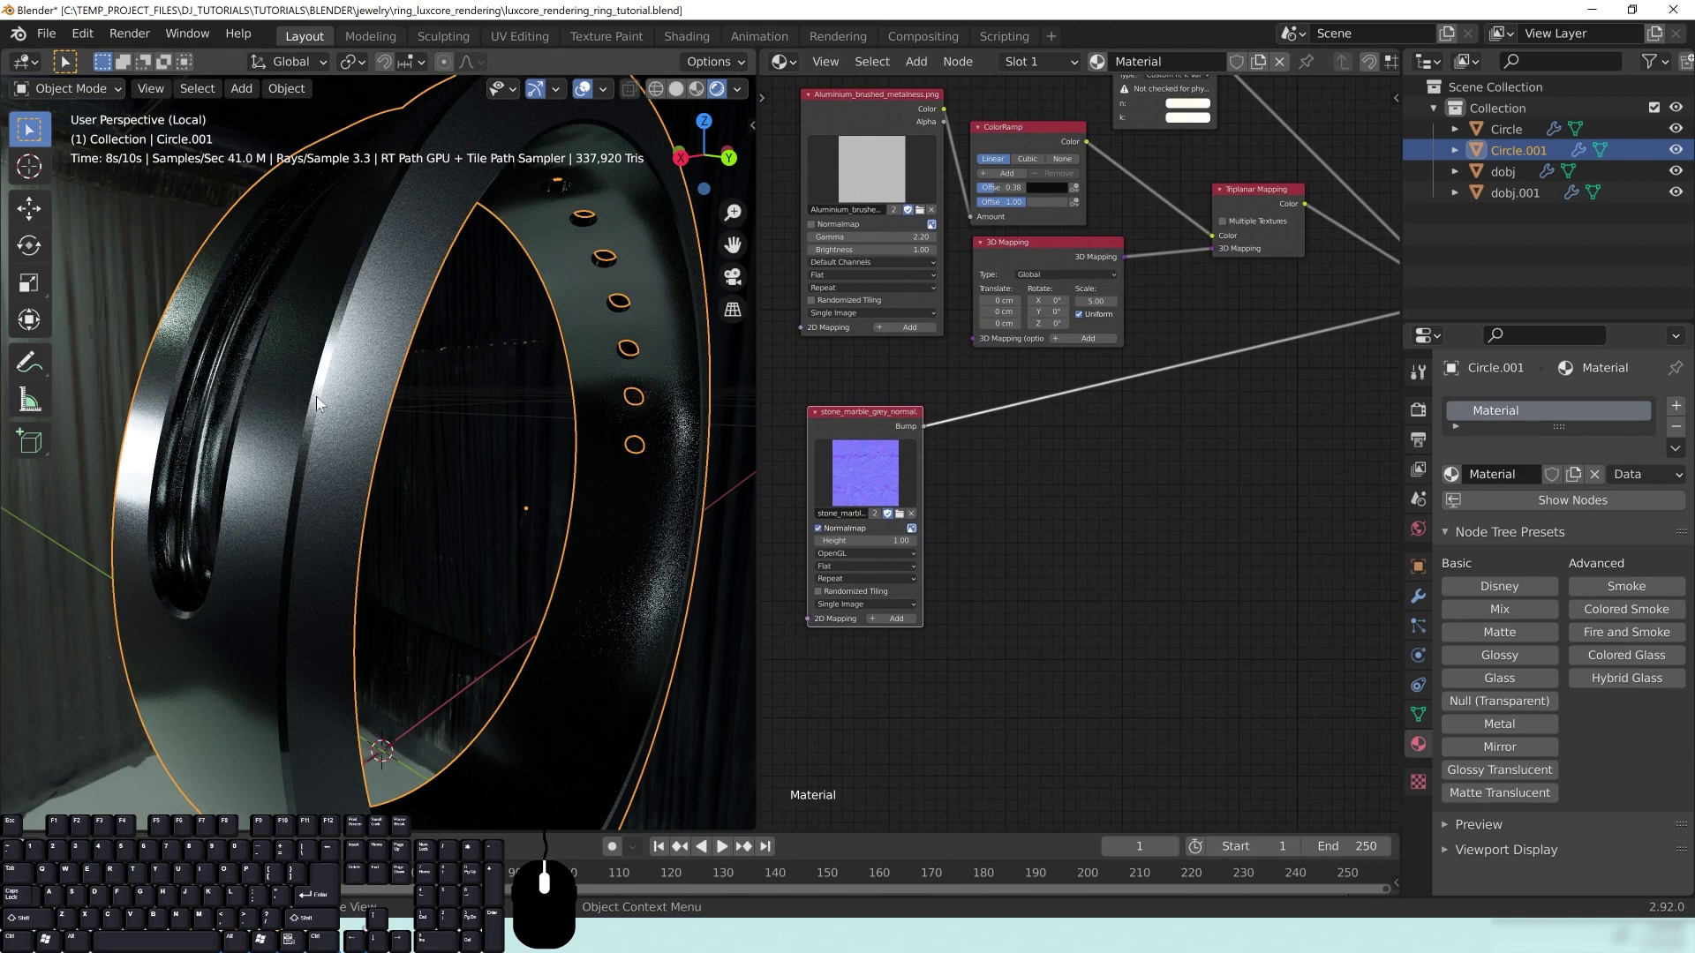
click(872, 413)
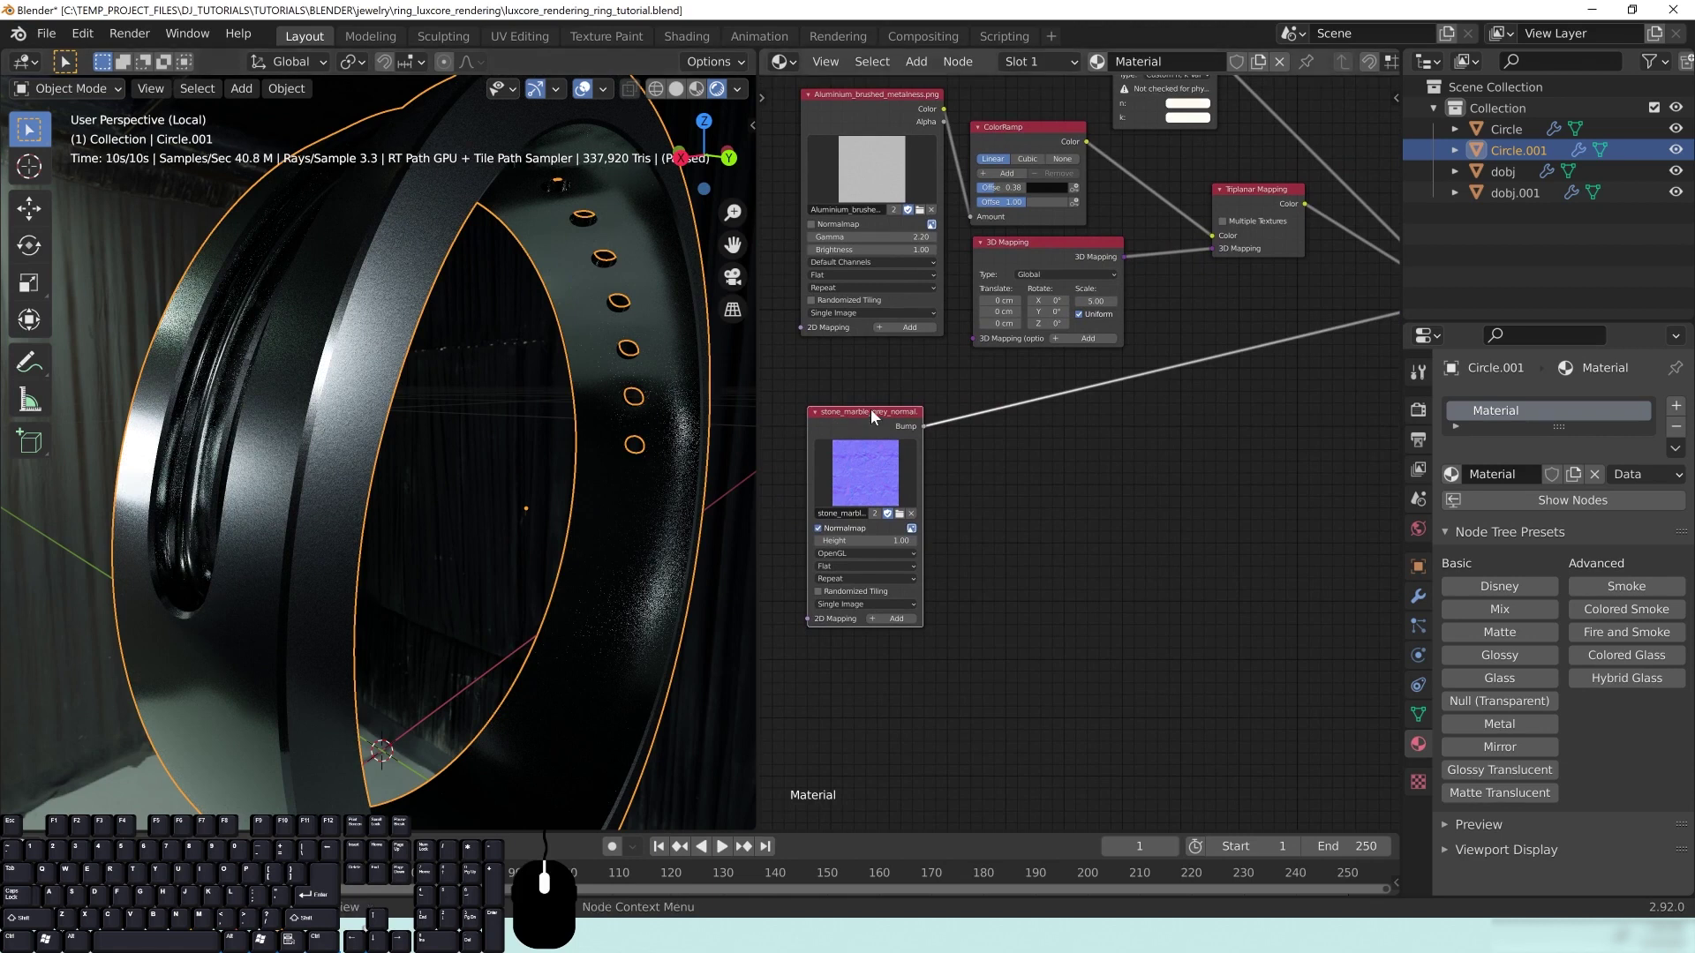
middle_drag(1243, 577, 1210, 634)
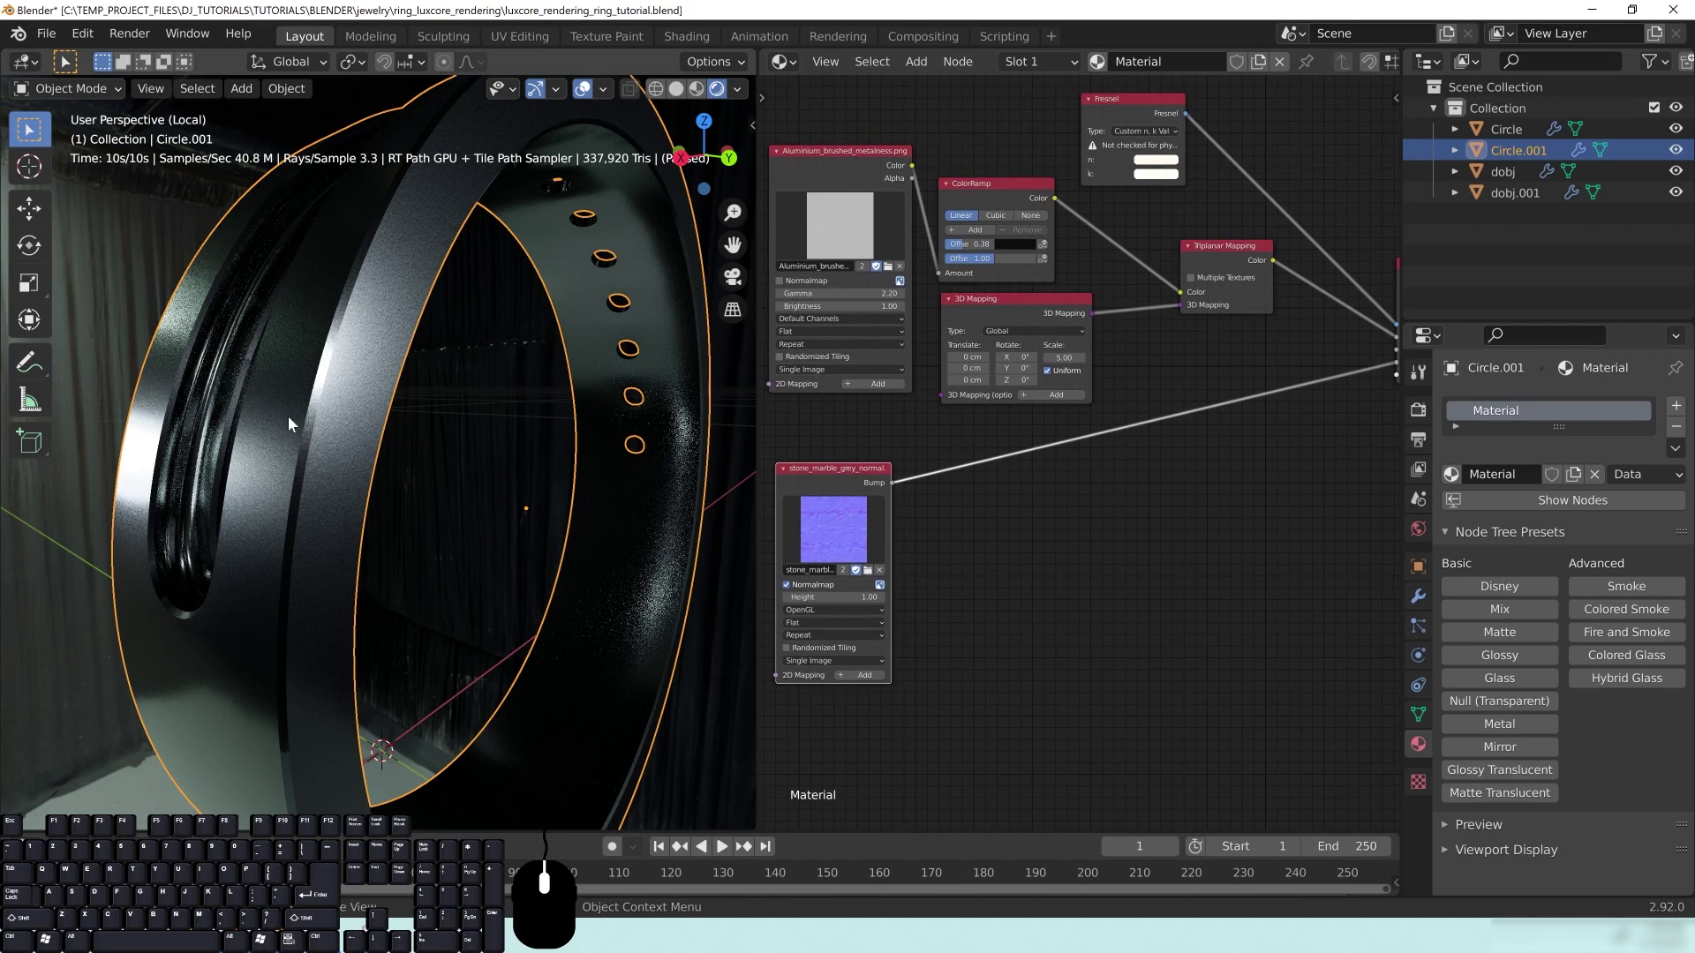
Step: Add a Triplanar Normal Mapping node between the marble image node and the Metal Material
click(1114, 570)
middle_drag(1154, 519, 1088, 527)
key(shift+a)
mouse_move(1047, 611)
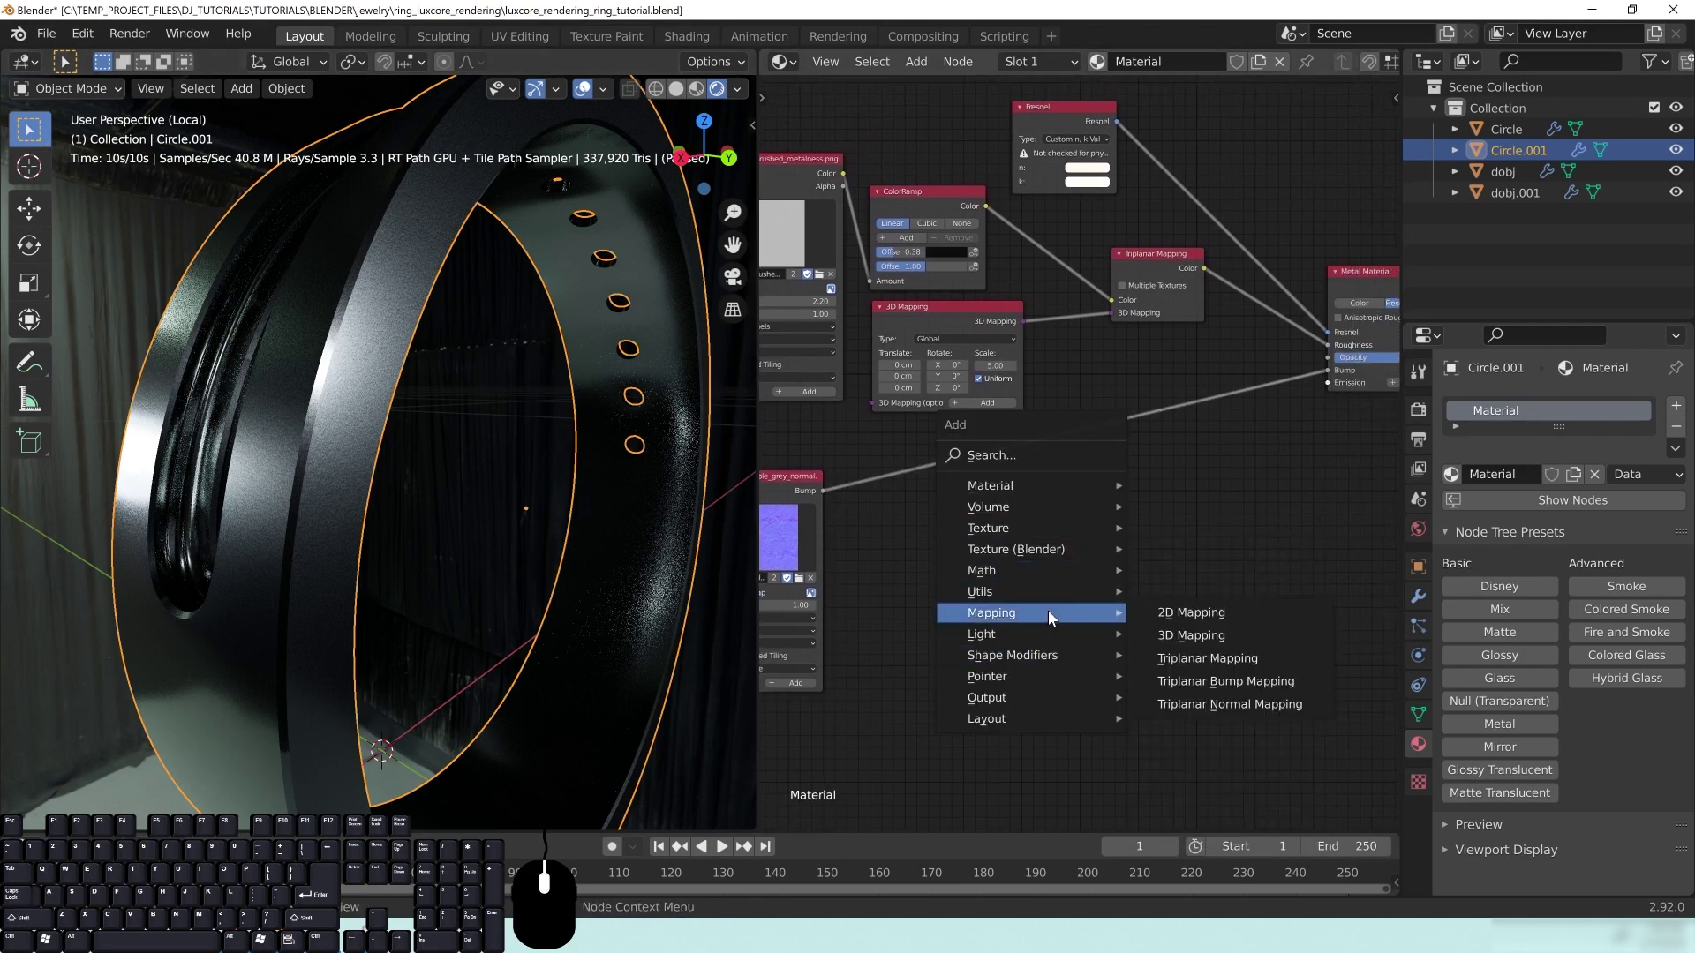
click(1251, 704)
click(995, 463)
middle_drag(940, 574, 998, 500)
Step: Turn off Normalmap on the marble image node and connect its Color output to the Triplanar Normal Mapping node's Color input
drag(879, 415, 1071, 473)
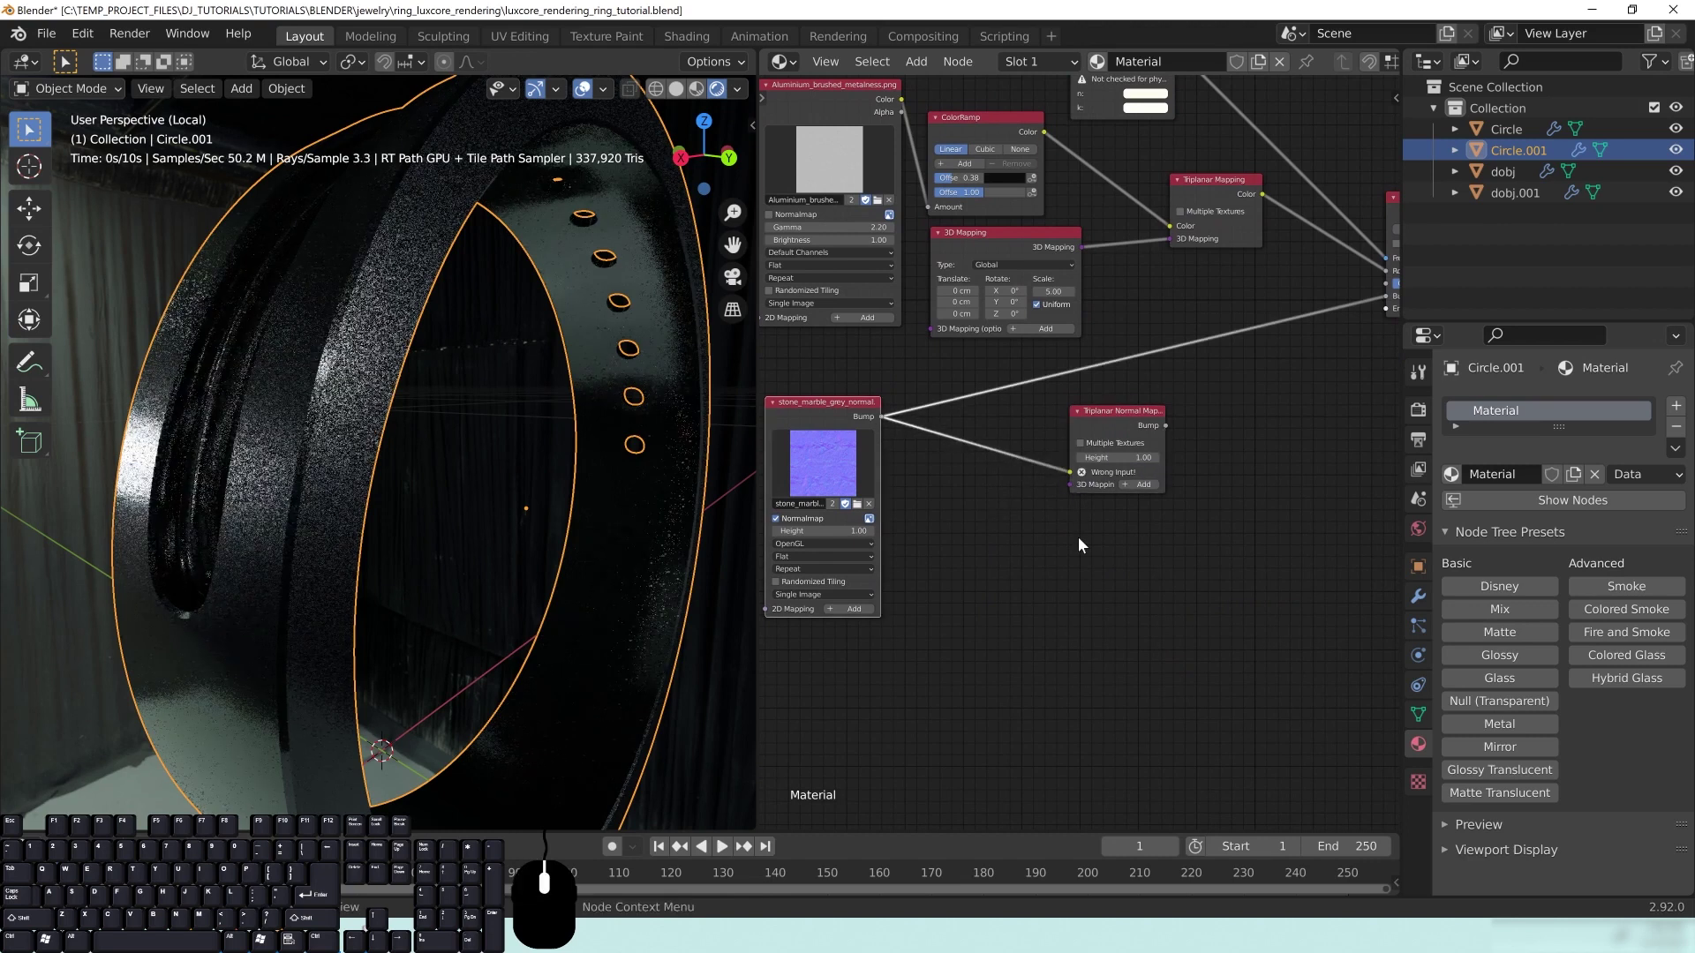
drag(1069, 473, 1027, 500)
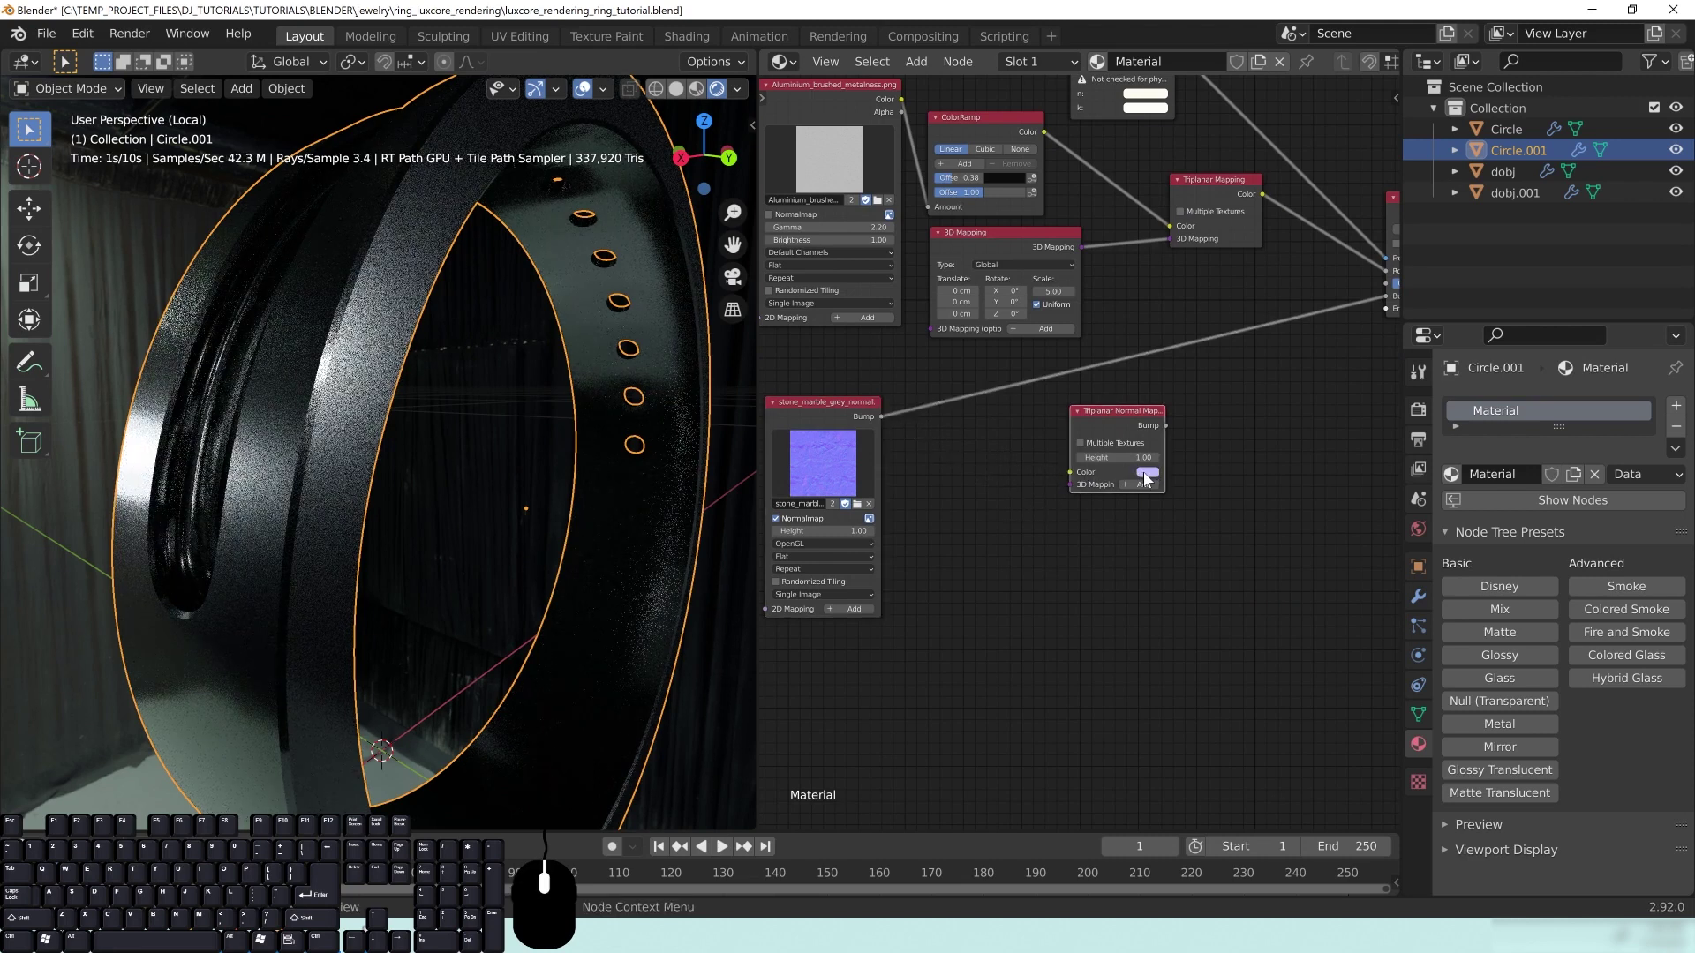
middle_drag(979, 605, 1075, 597)
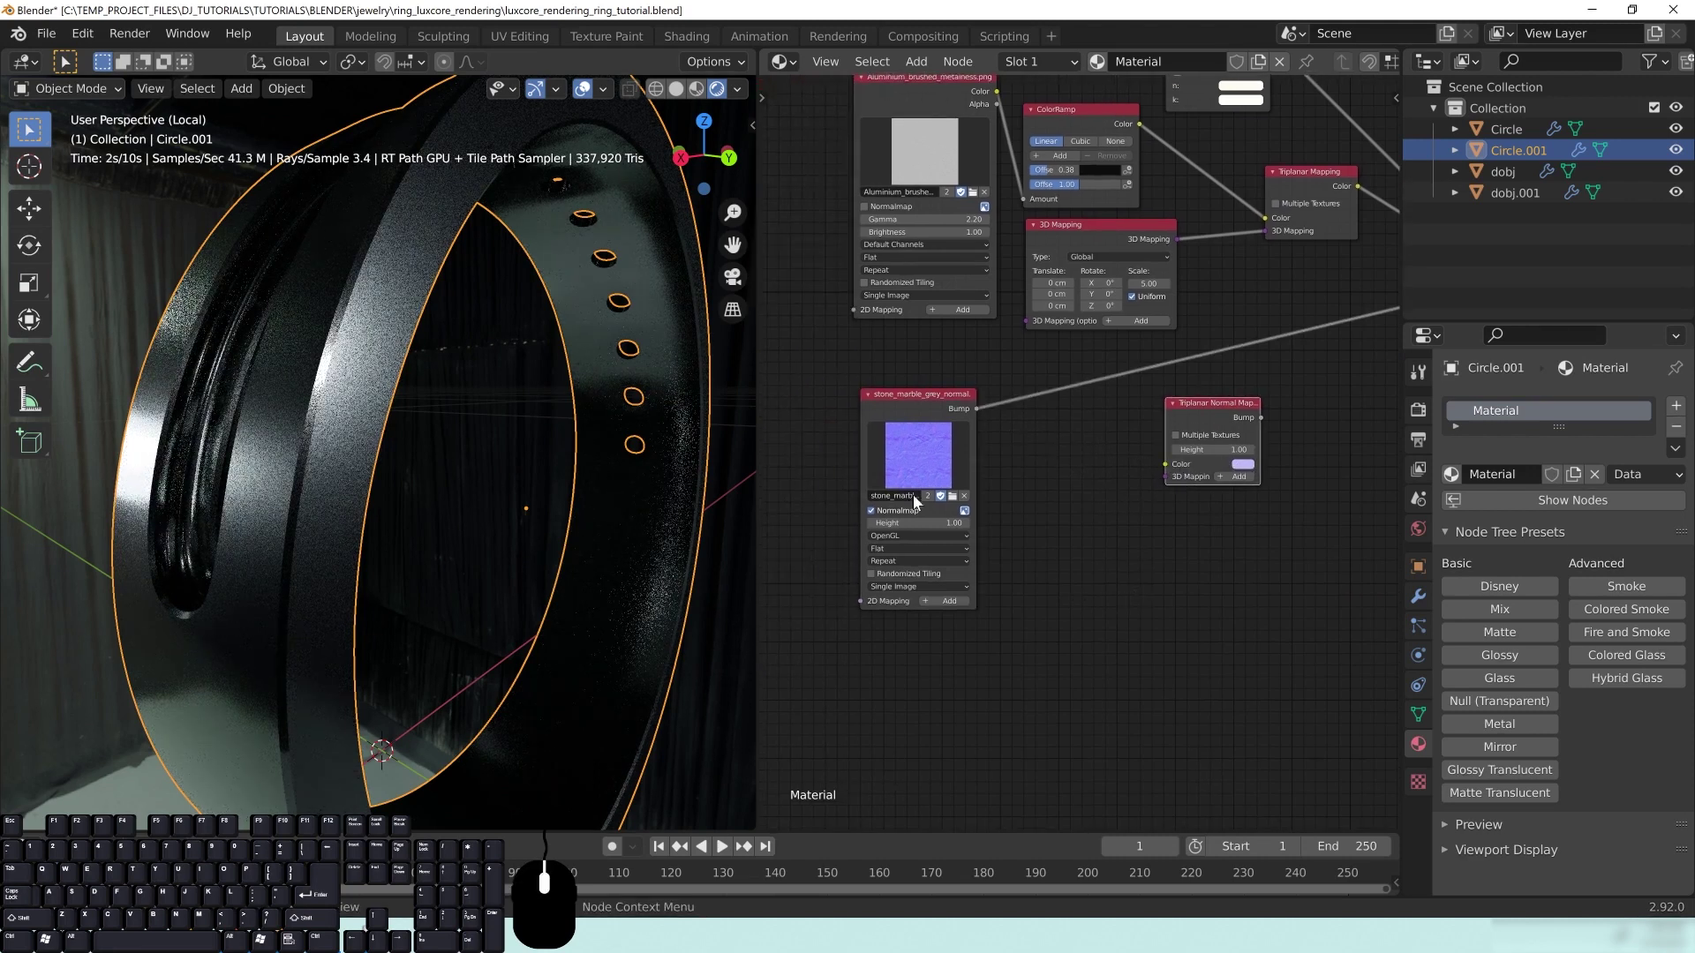
click(871, 510)
drag(973, 408, 987, 411)
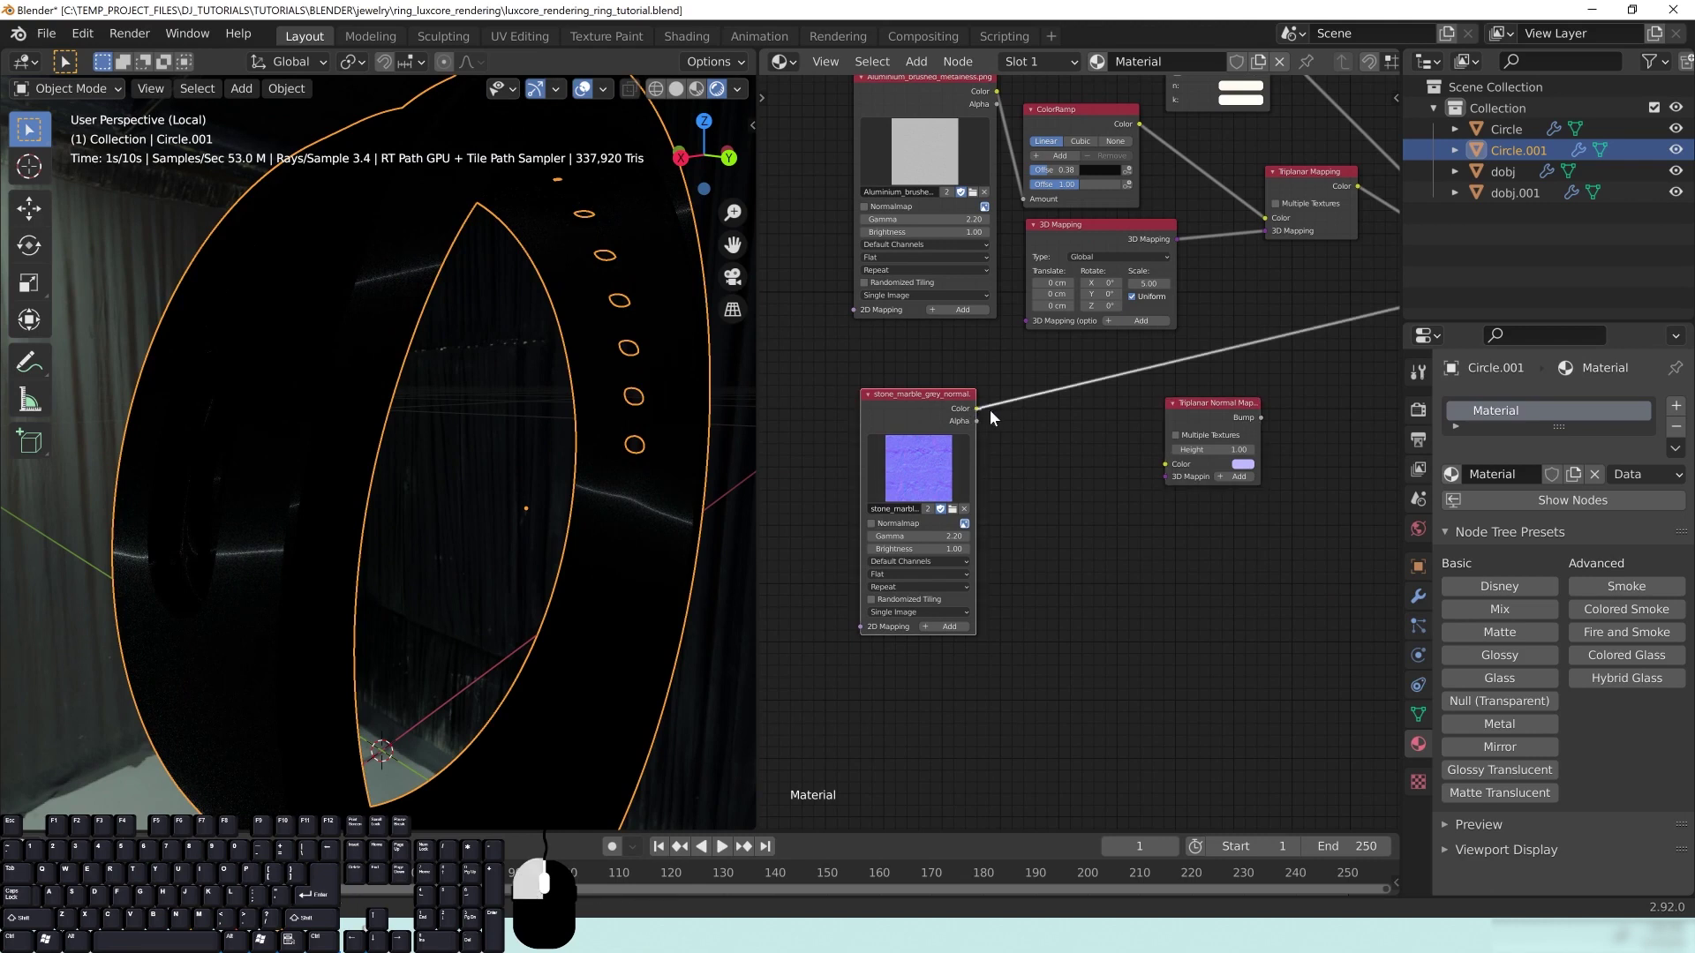
drag(1164, 470, 1167, 464)
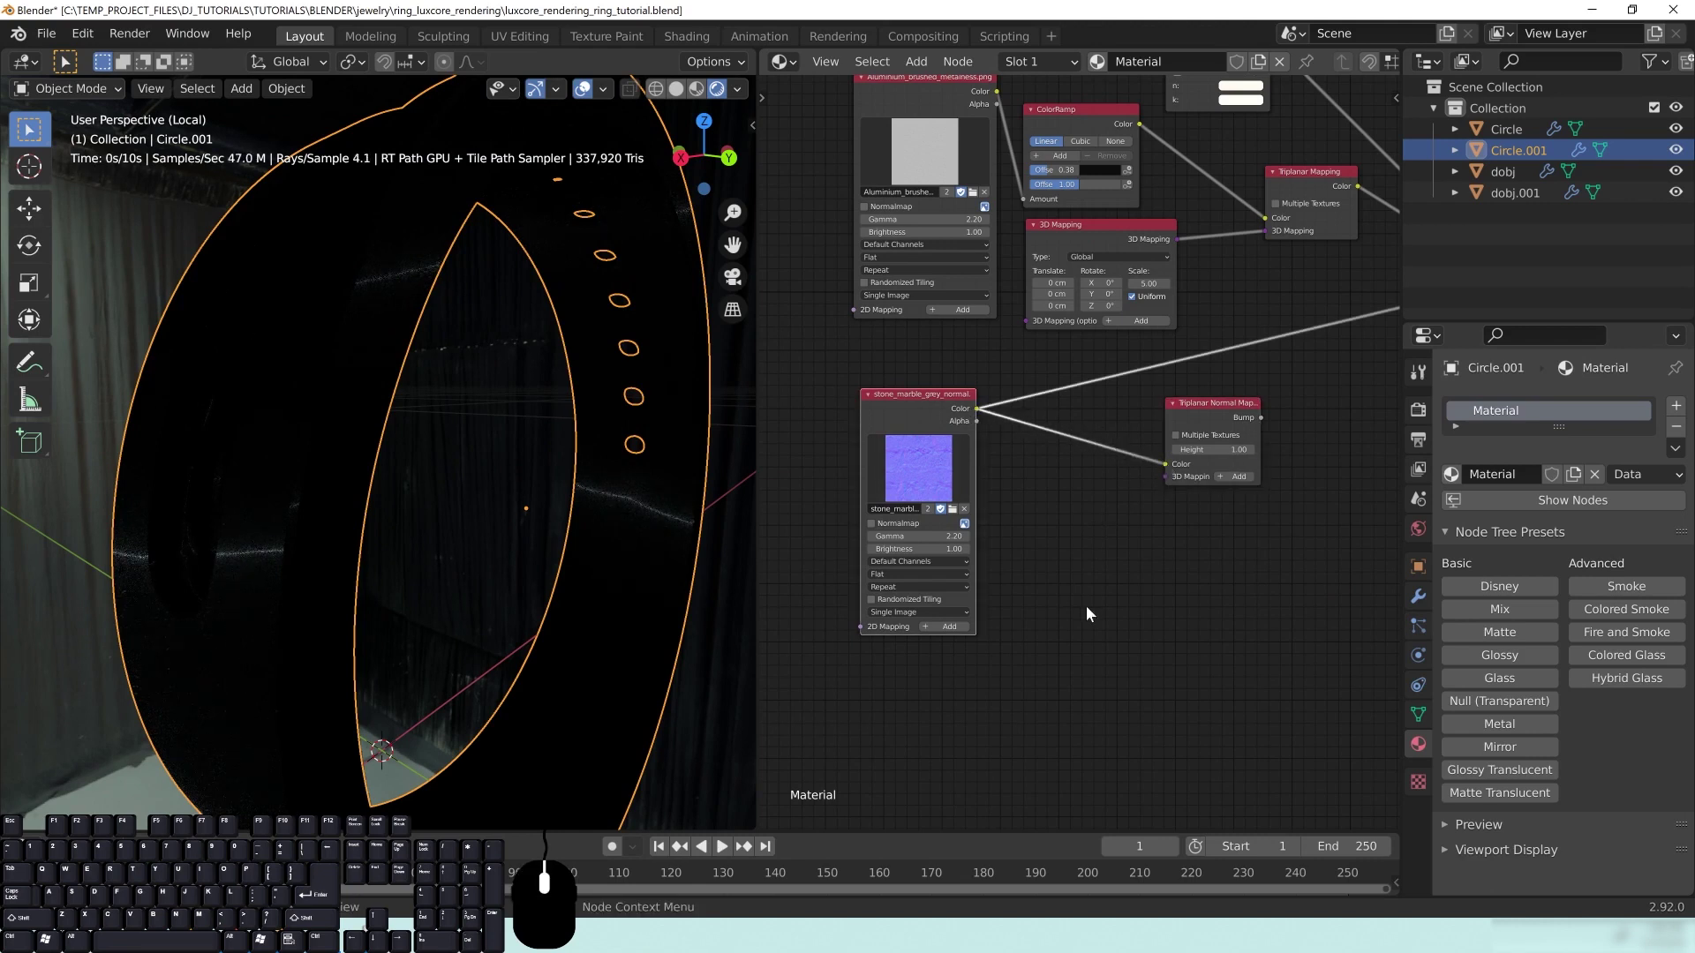
Step: Connect the Triplanar Normal Mapping node's Bump output to the Metal Material's Bump input and tidy the node's placement
scroll(1087, 617, up, 3)
middle_drag(1089, 624, 1121, 632)
scroll(1119, 630, down, 1)
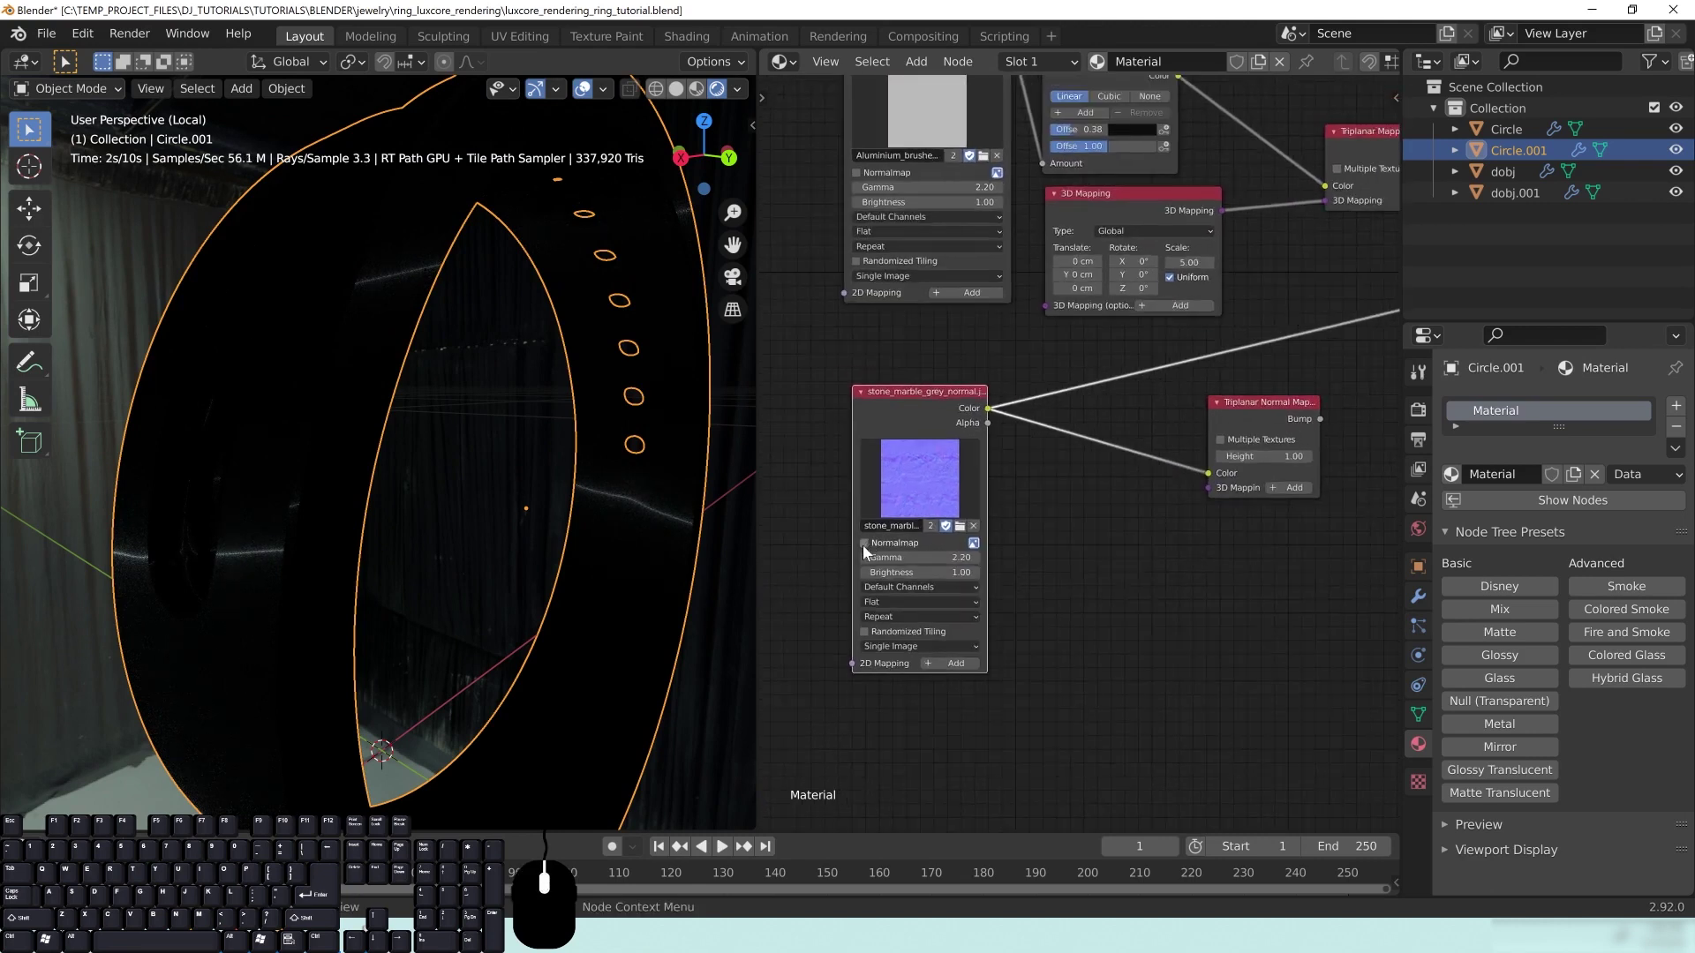
middle_drag(1279, 502, 1068, 595)
middle_drag(1180, 541, 1144, 581)
drag(1071, 551, 1329, 401)
drag(1014, 538, 1086, 513)
Step: Examine the marble bump relief on the ring band from several angles and distances
middle_drag(388, 549, 436, 471)
scroll(420, 528, down, 3)
middle_drag(598, 708, 527, 625)
scroll(477, 647, up, 3)
scroll(448, 643, down, 2)
scroll(473, 634, up, 3)
scroll(468, 624, down, 2)
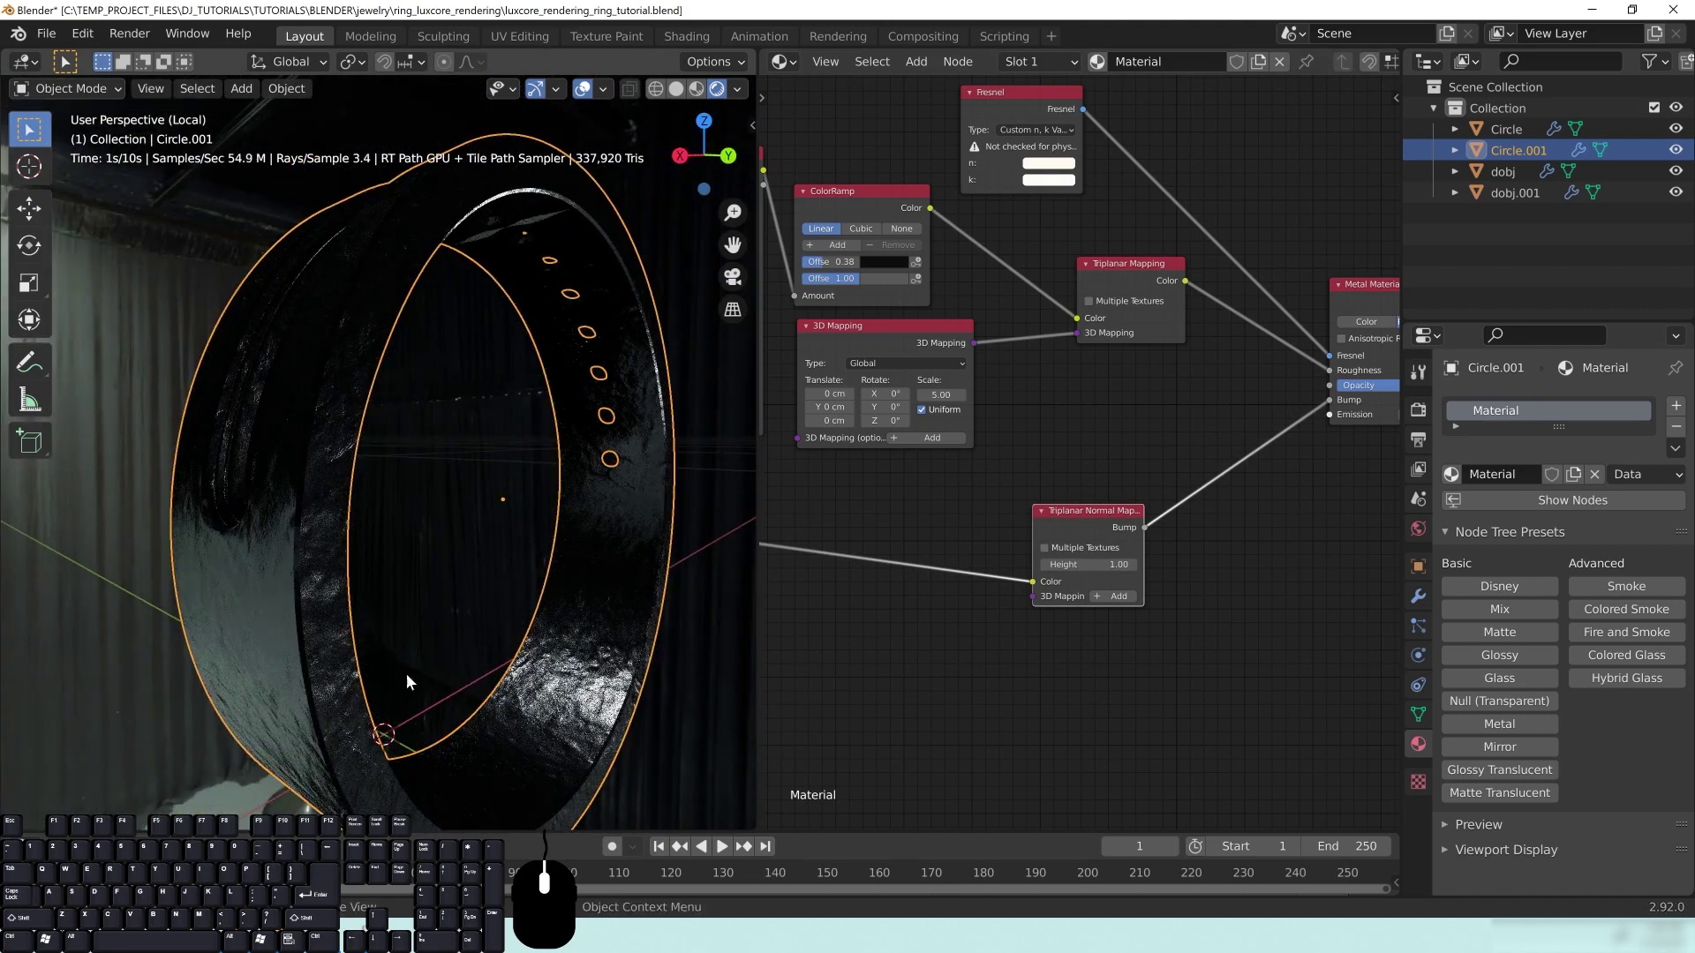
middle_drag(416, 471, 390, 474)
scroll(390, 474, down, 2)
middle_drag(365, 543, 395, 535)
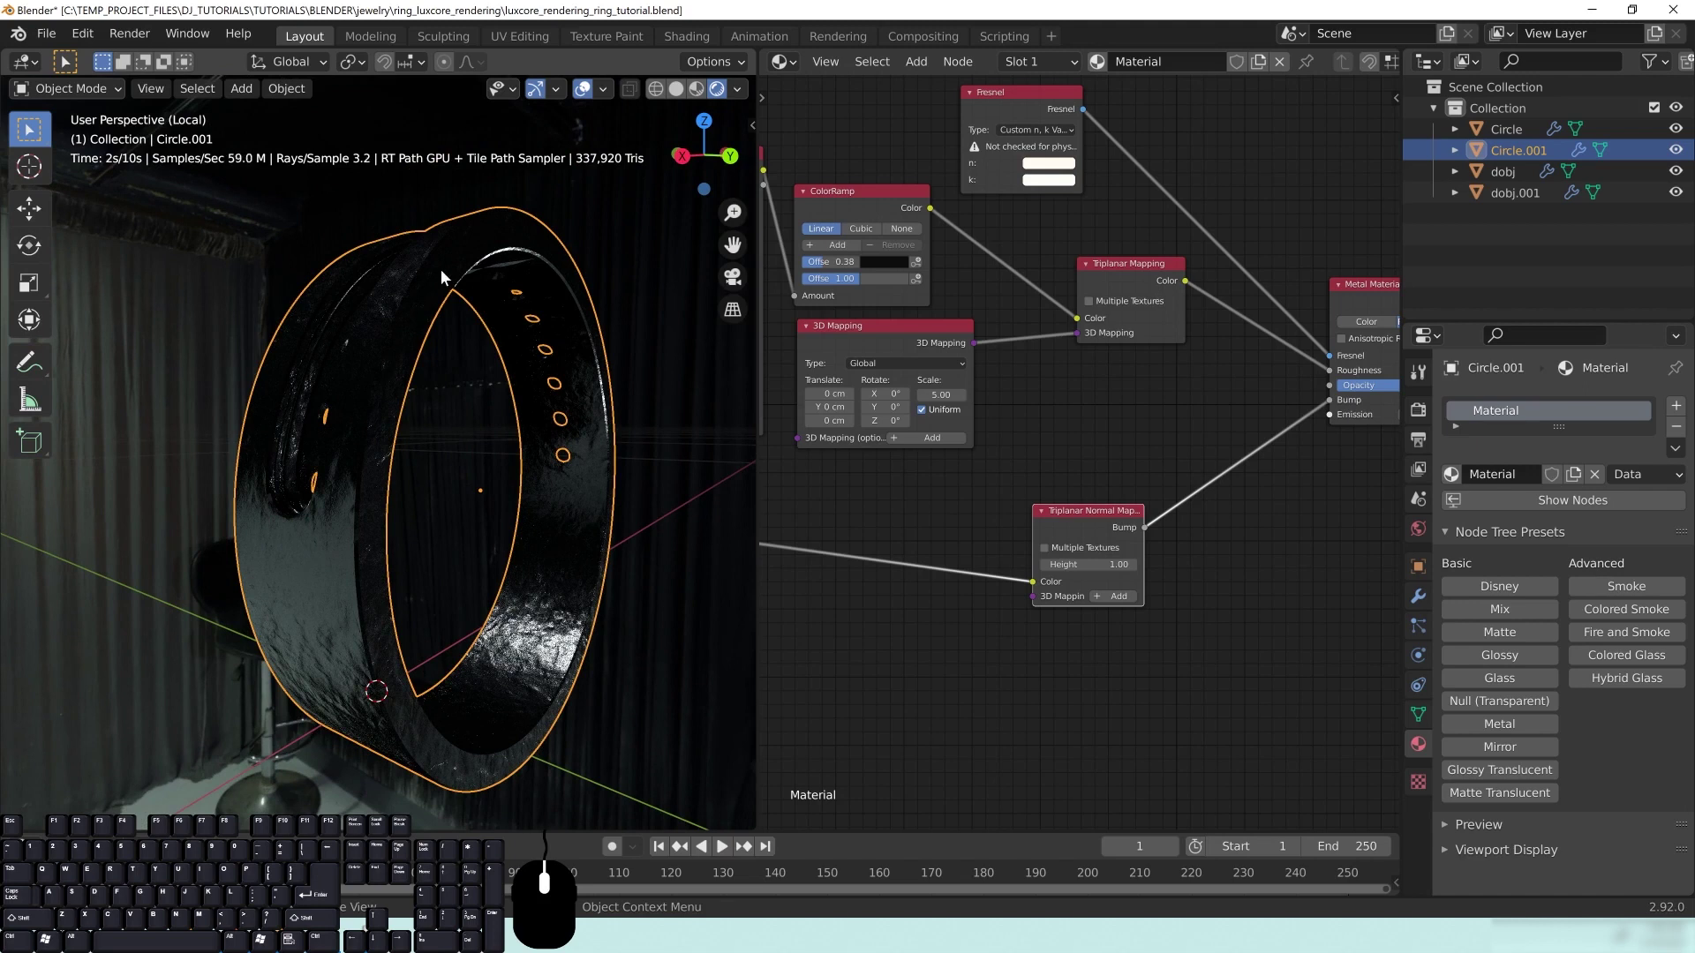
middle_drag(476, 717, 395, 747)
middle_drag(357, 678, 435, 642)
scroll(419, 643, up, 1)
Step: Add a 3D Mapping node to the Triplanar Normal Mapping node and reposition the marble image node to make room
middle_drag(857, 641, 1107, 533)
drag(924, 417, 923, 397)
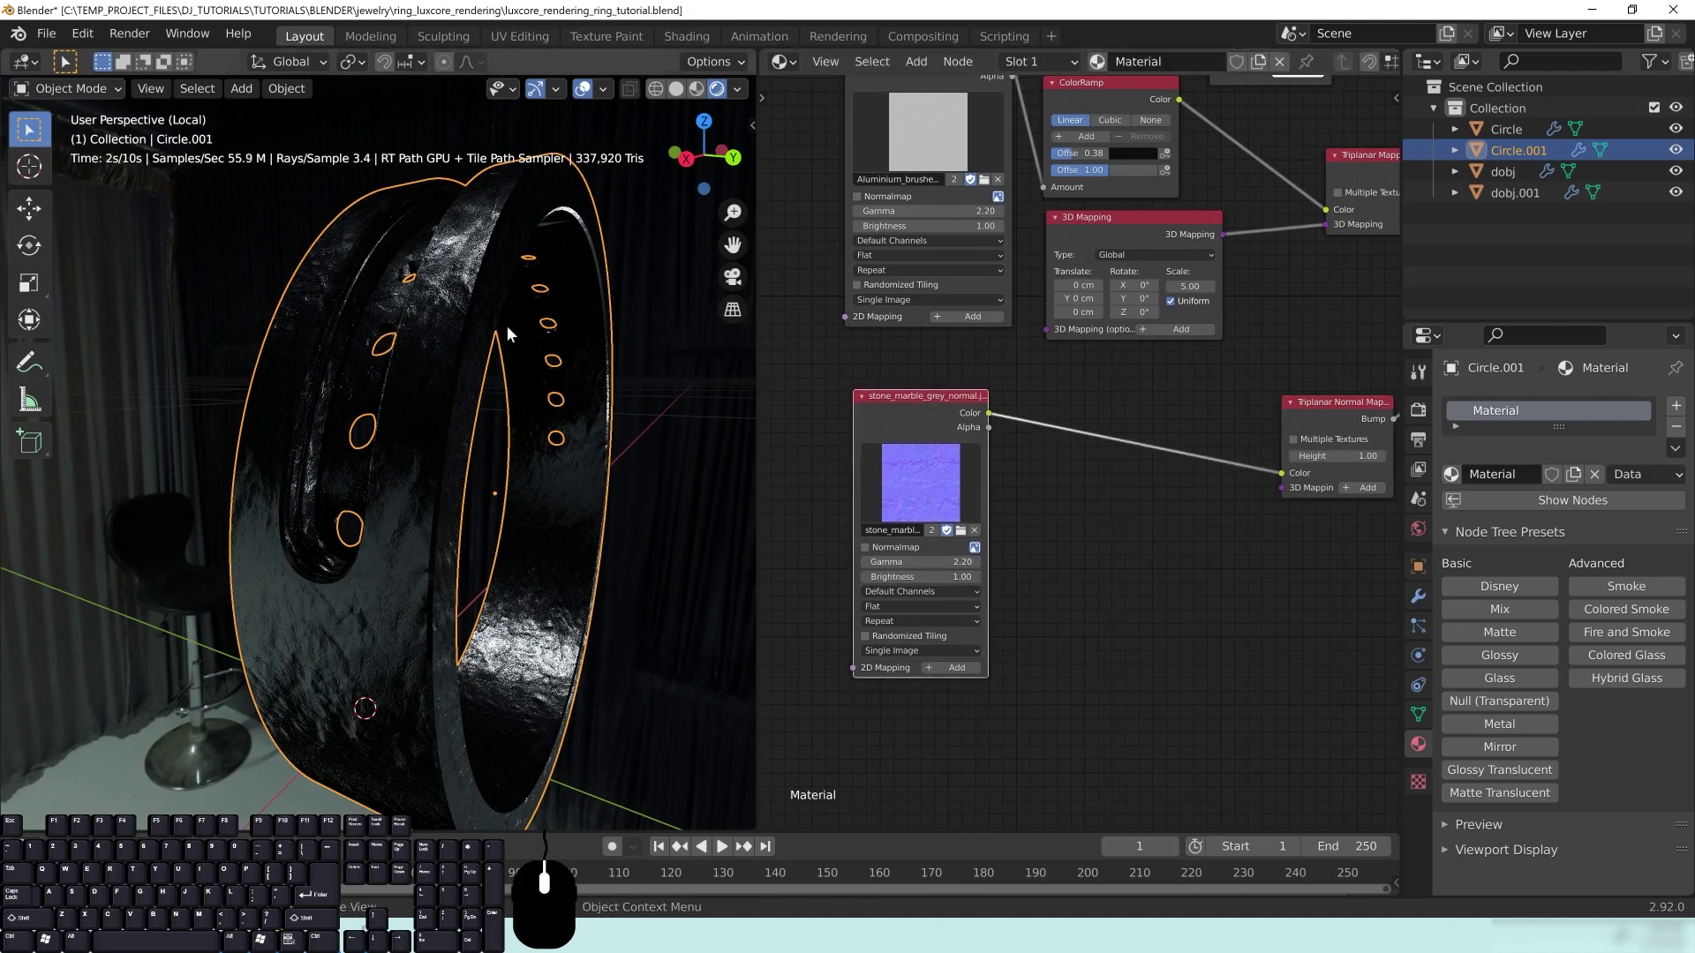
middle_drag(1147, 534, 1094, 528)
click(1316, 480)
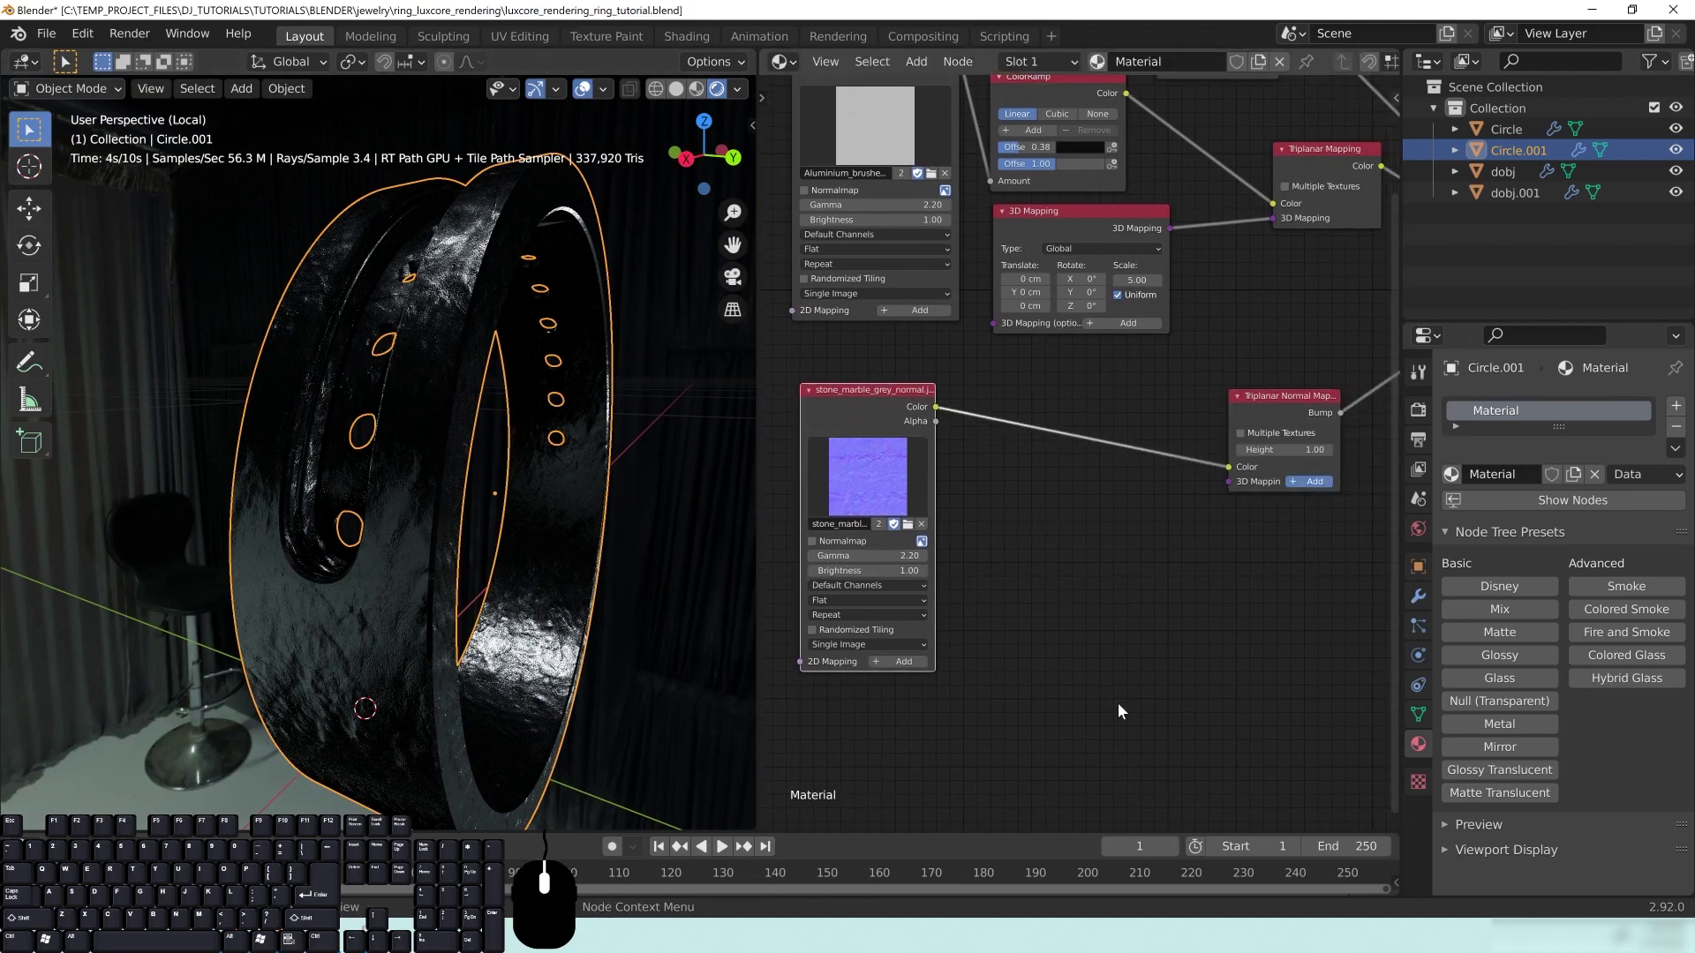
drag(1116, 469, 1107, 510)
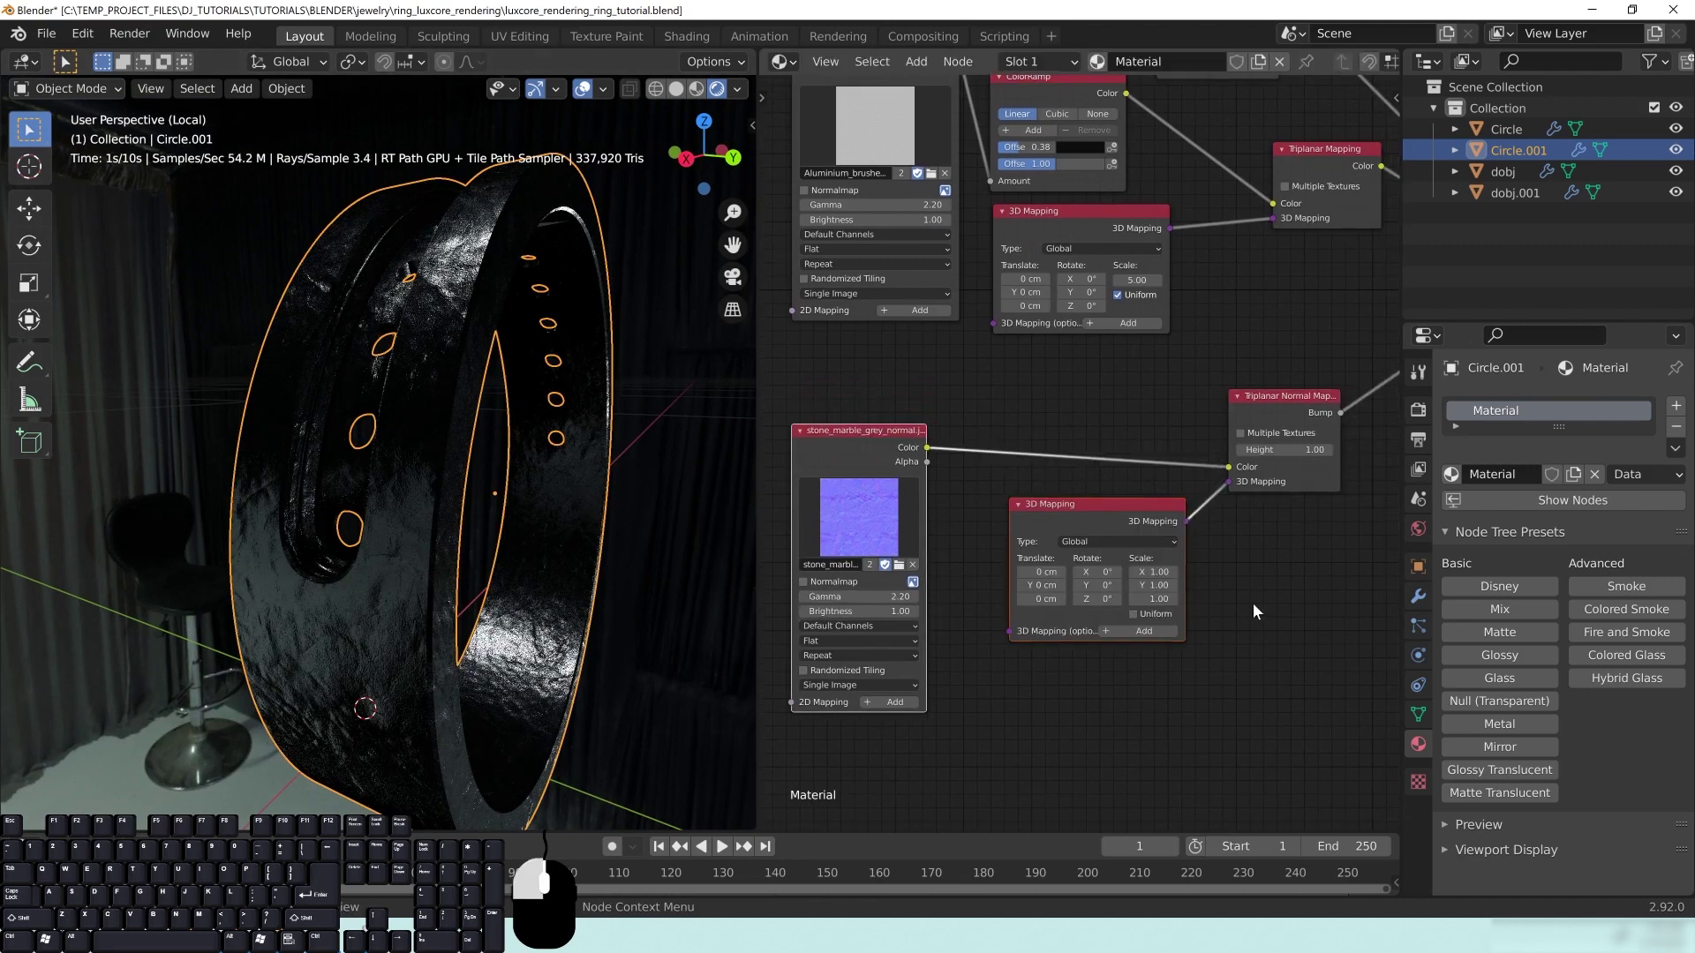
click(1253, 602)
Step: Make the new 3D Mapping node's scale uniform at 7.5 and check the finer relief on the band
click(1132, 614)
middle_drag(1237, 592, 1216, 595)
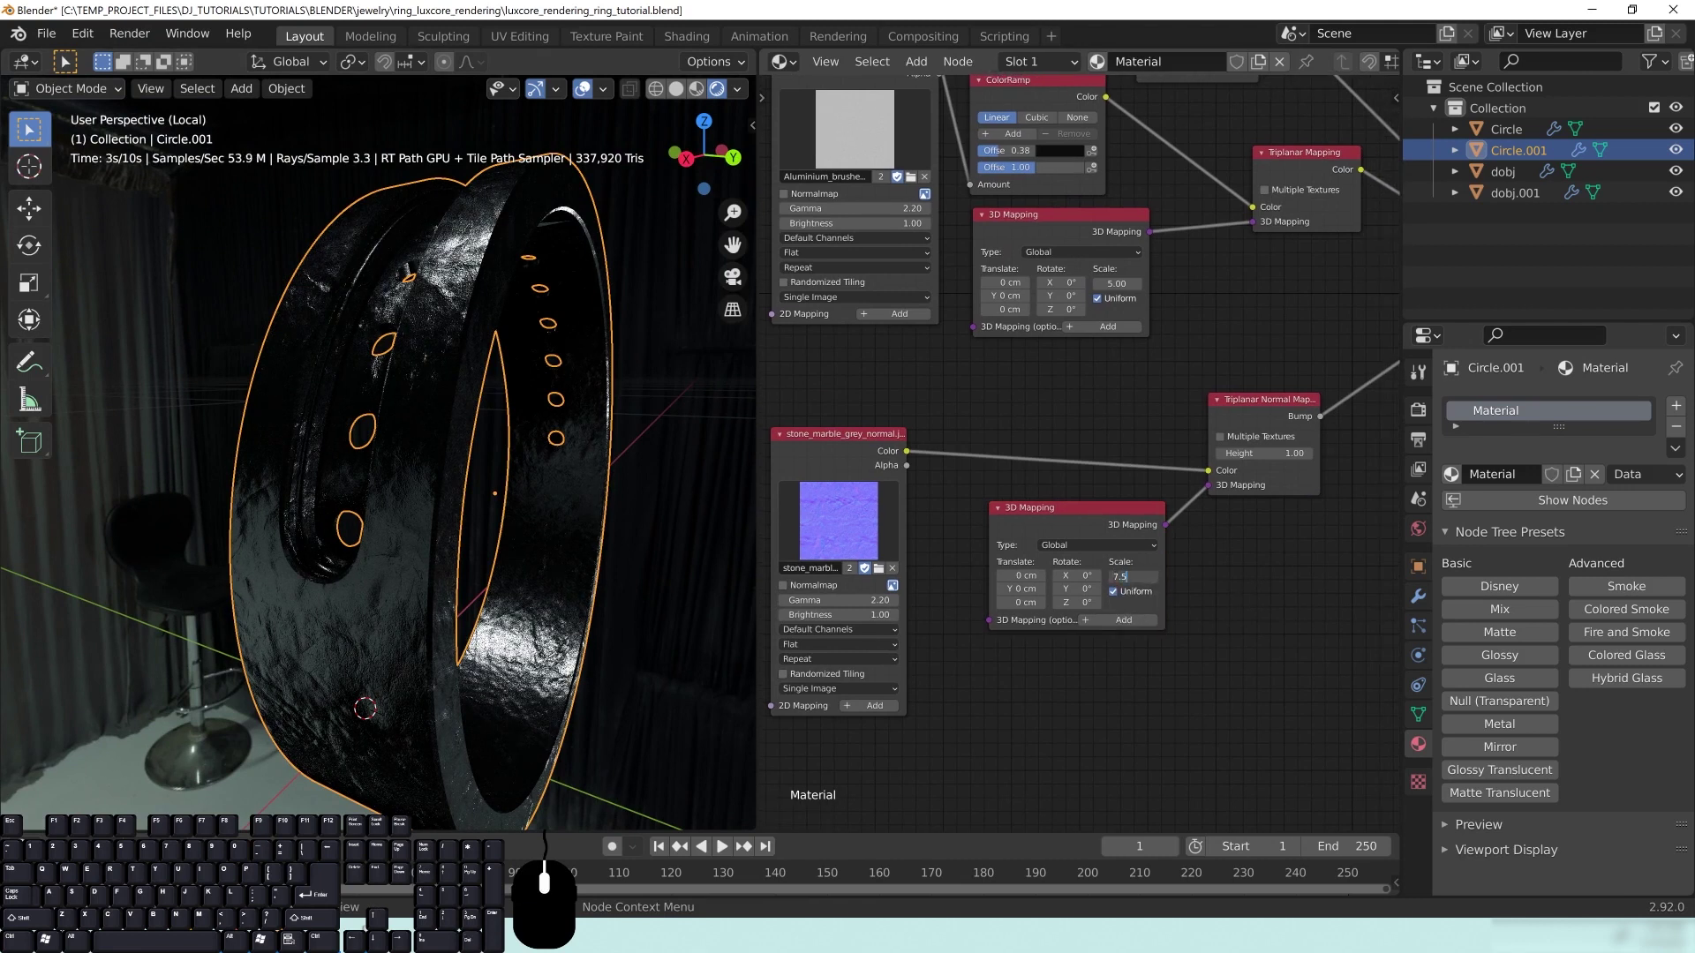
key(Return)
middle_drag(453, 662, 364, 622)
scroll(394, 621, up, 1)
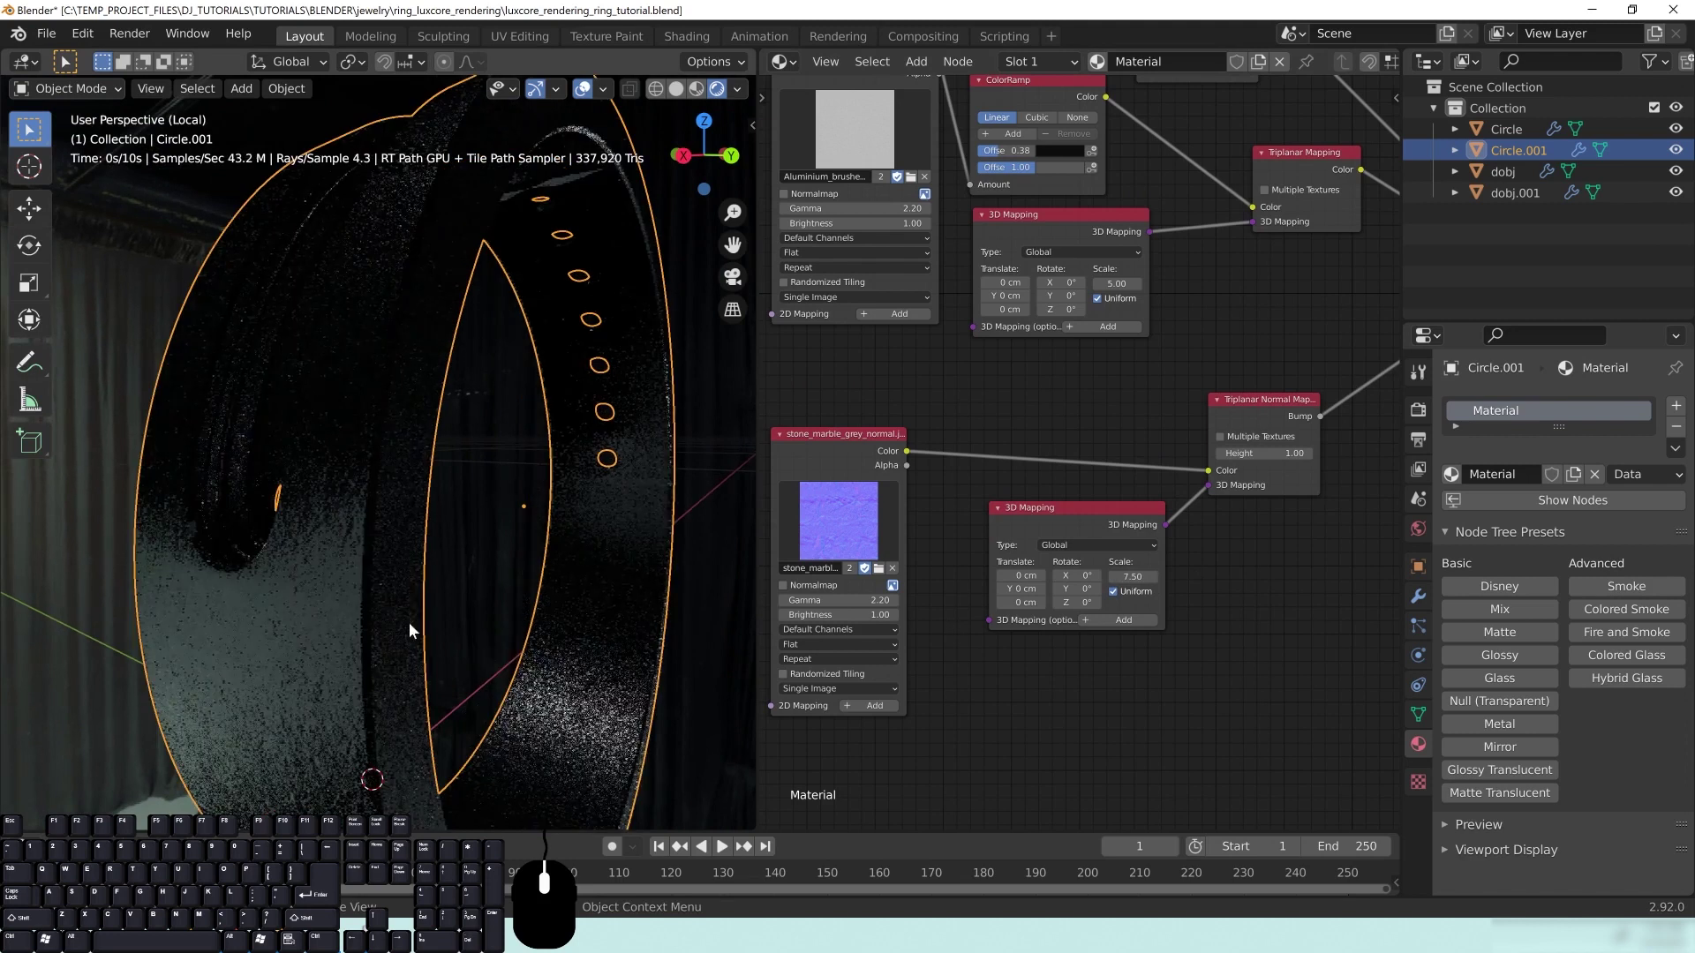
middle_drag(422, 483, 383, 499)
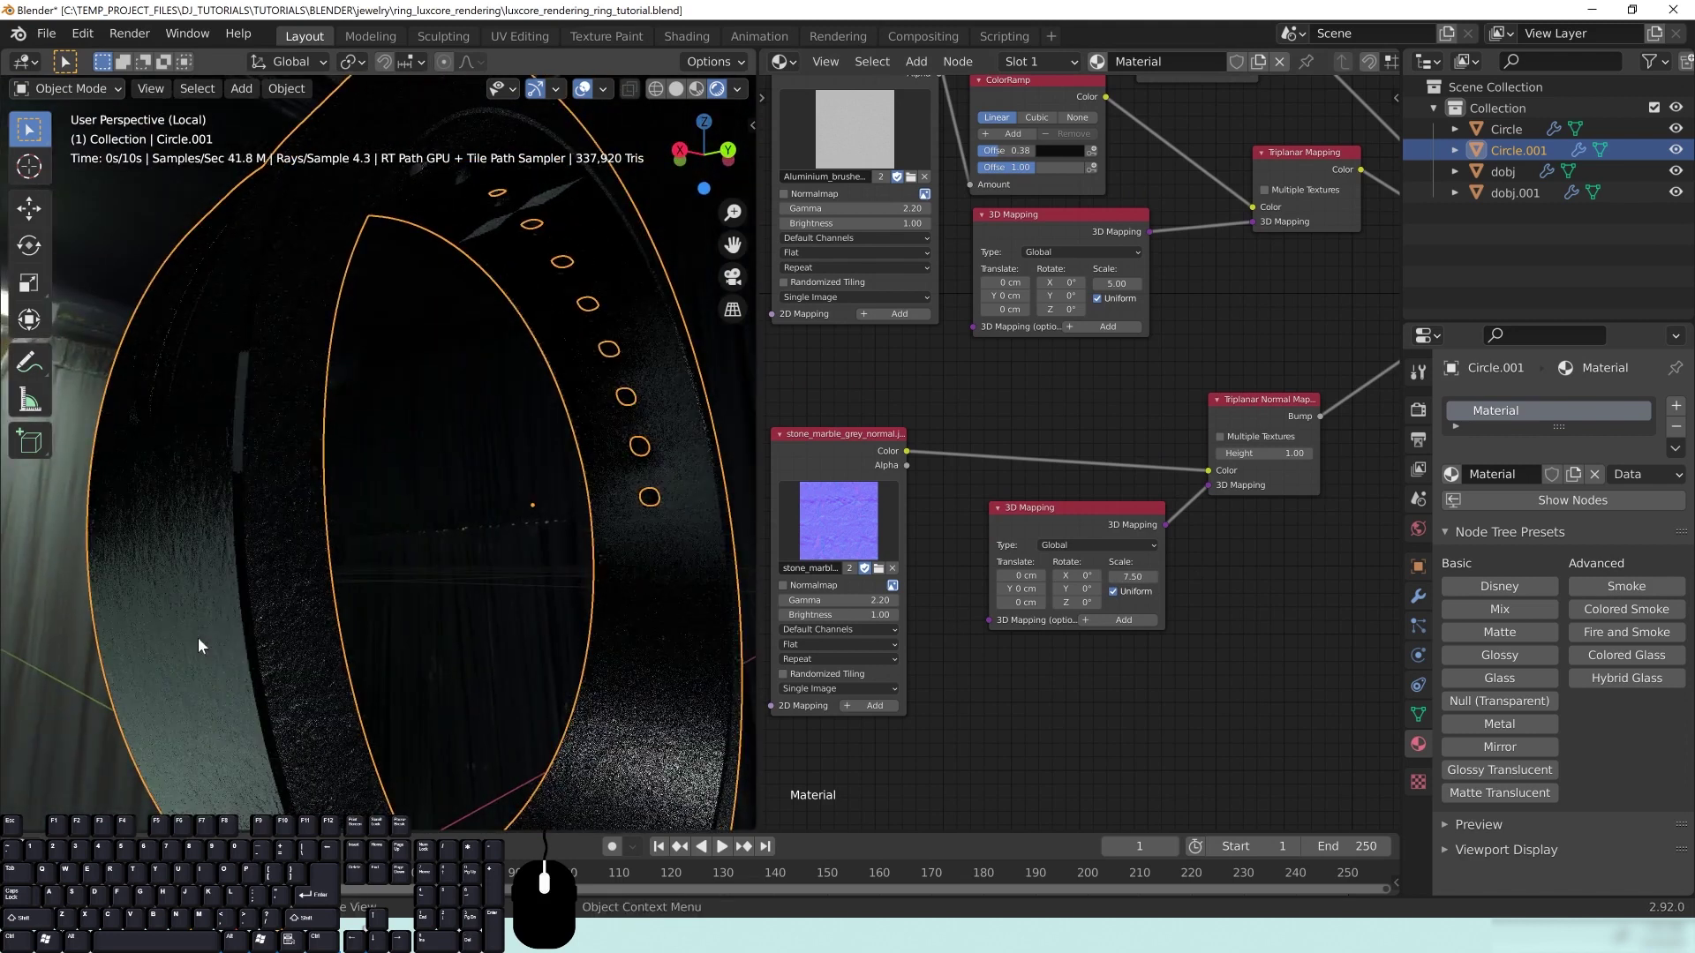
Step: Set the Triplanar Normal Mapping node's height to 0.05 and check the softened relief on the band
middle_drag(1311, 511, 1218, 548)
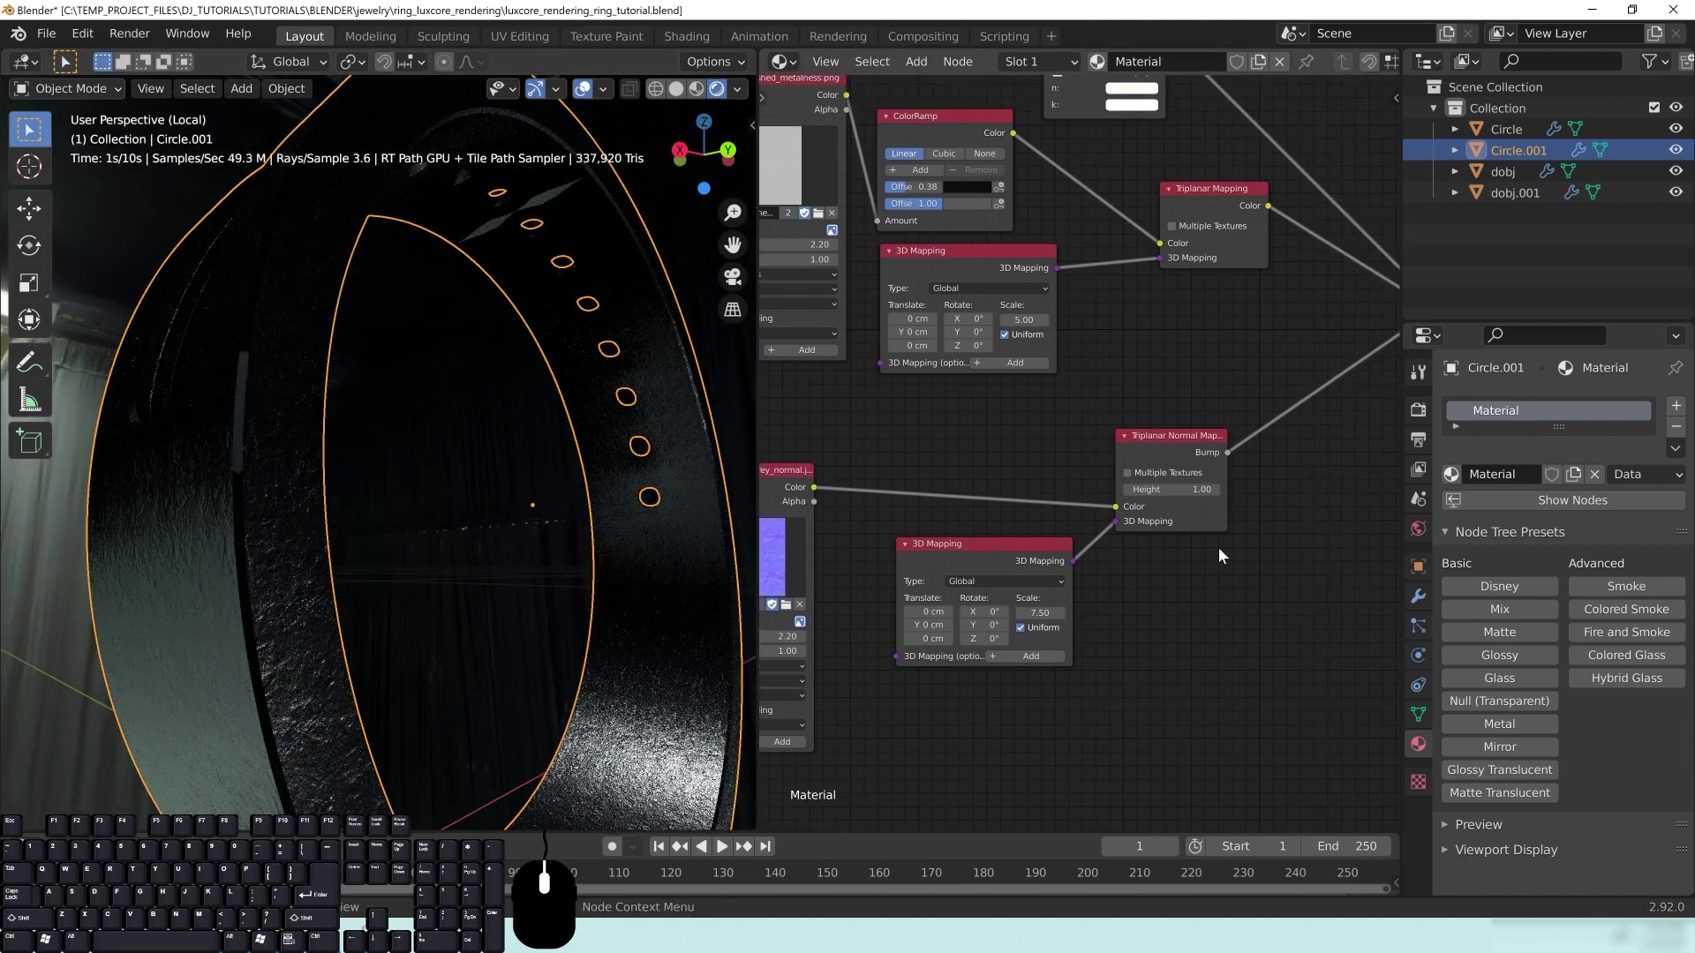
click(1167, 488)
text(.05)
key(Return)
middle_drag(330, 567, 415, 564)
Step: Try heights of 0.075 and 0.1 on the Triplanar Normal Mapping node, ending back at 0.05
click(1188, 489)
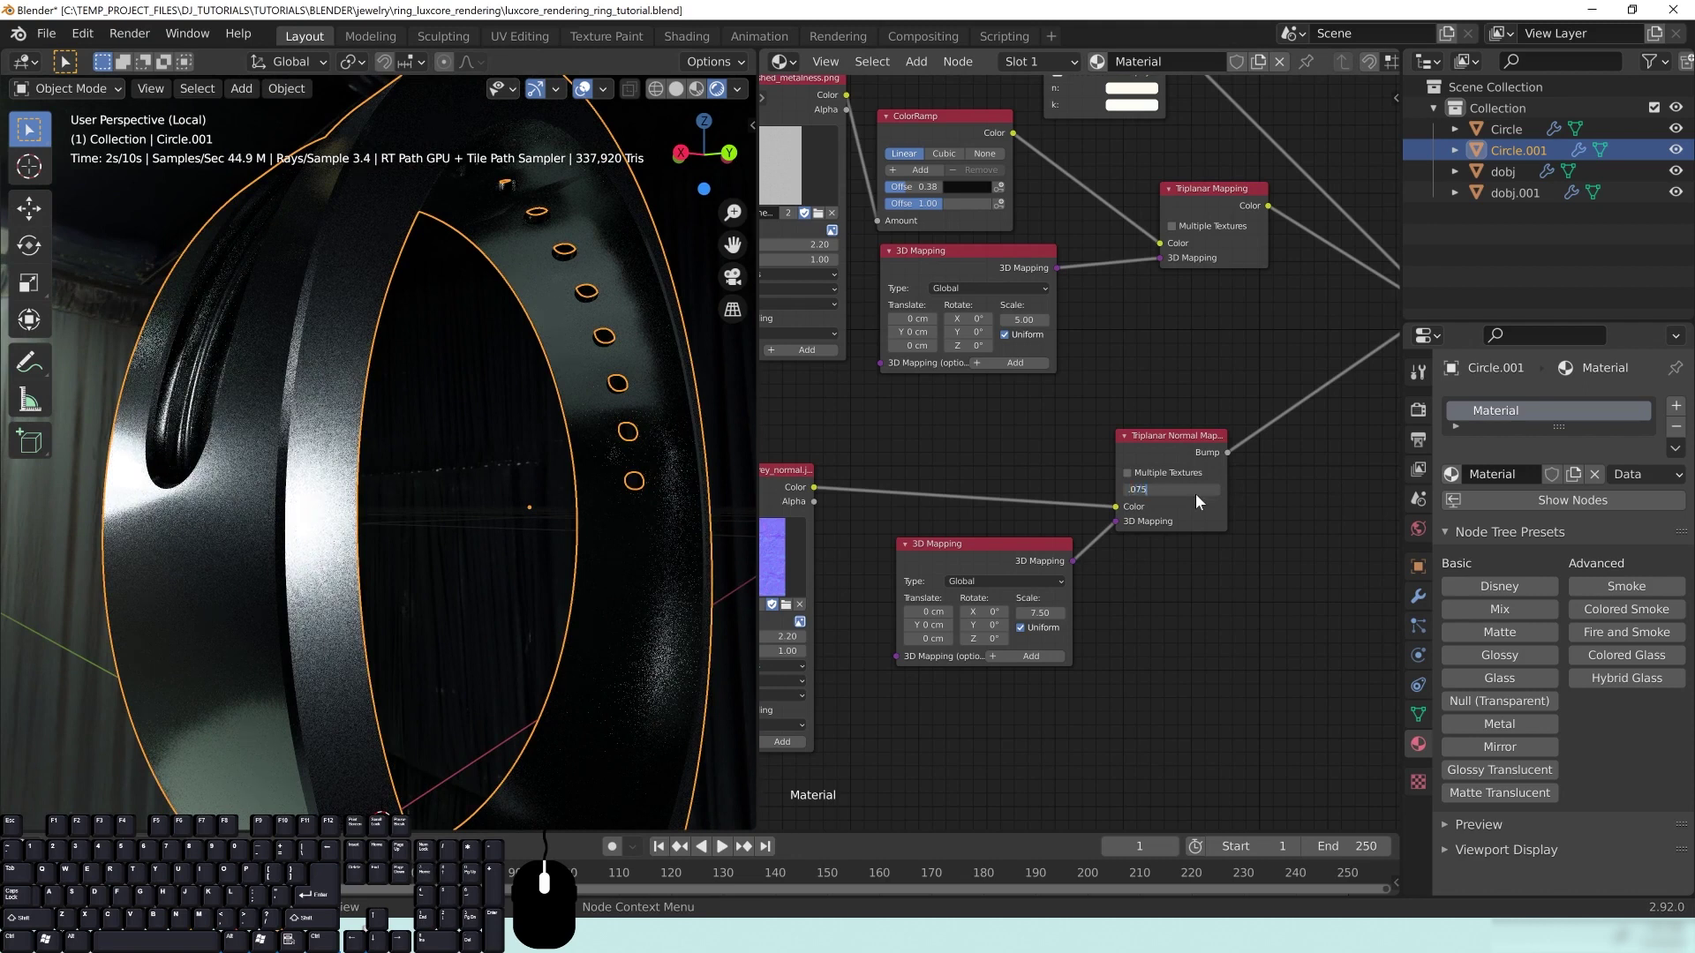
text(.075)
key(Return)
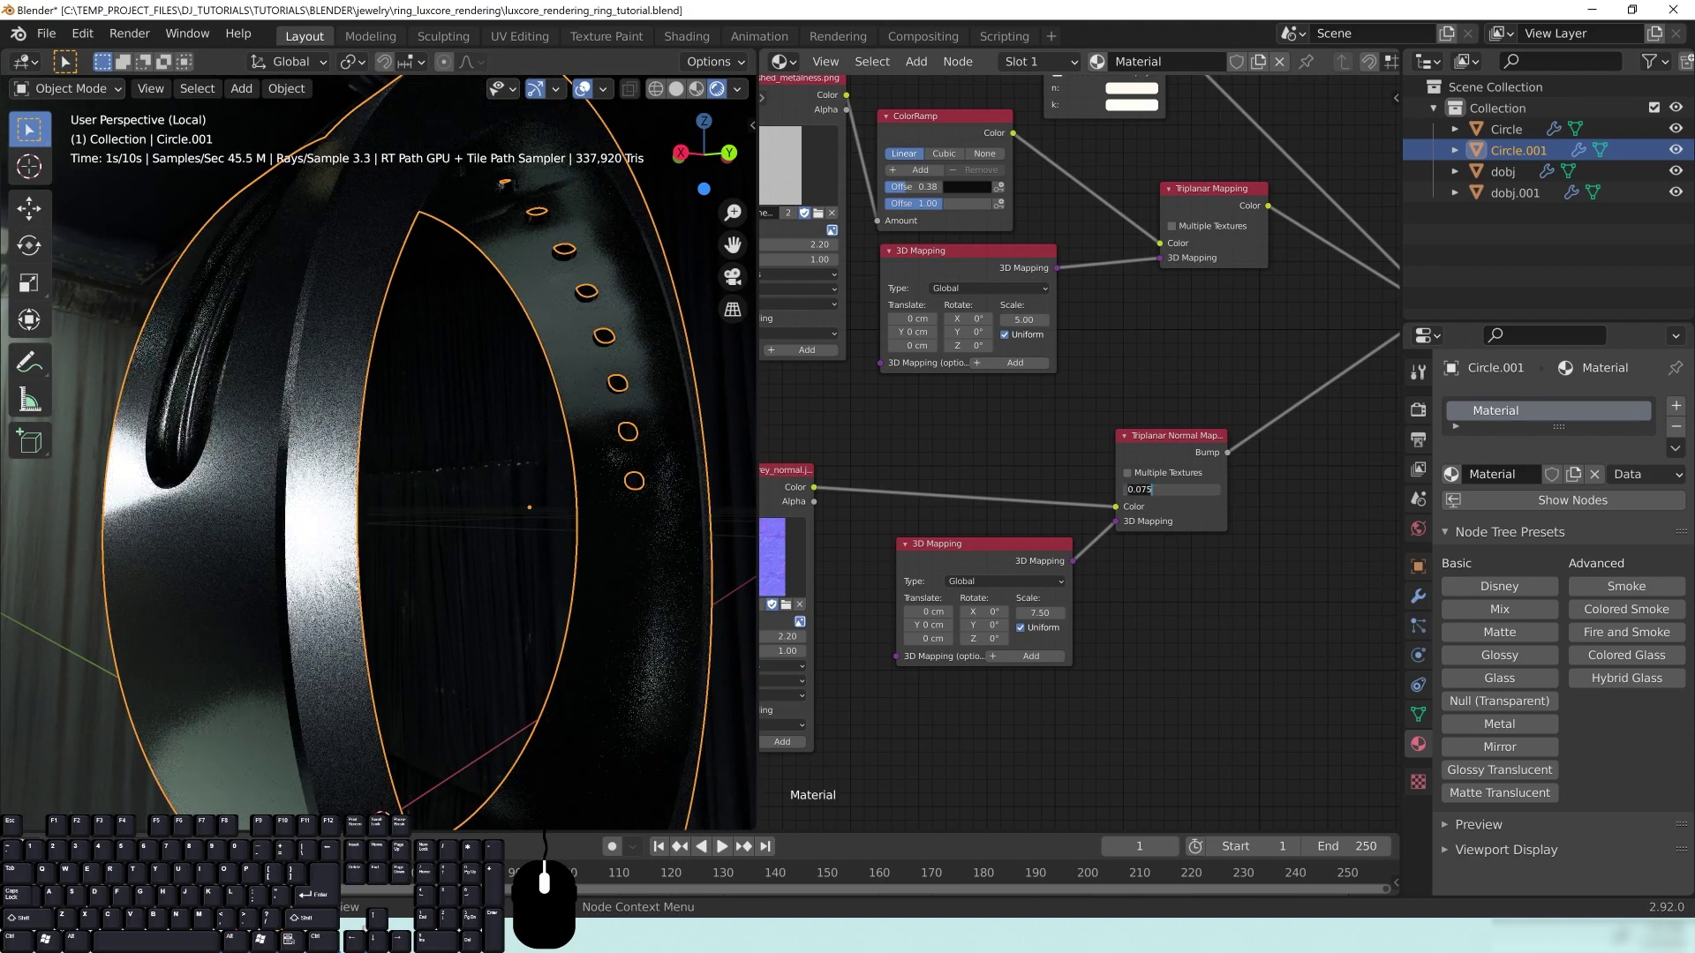
key(Return)
middle_drag(438, 478, 334, 332)
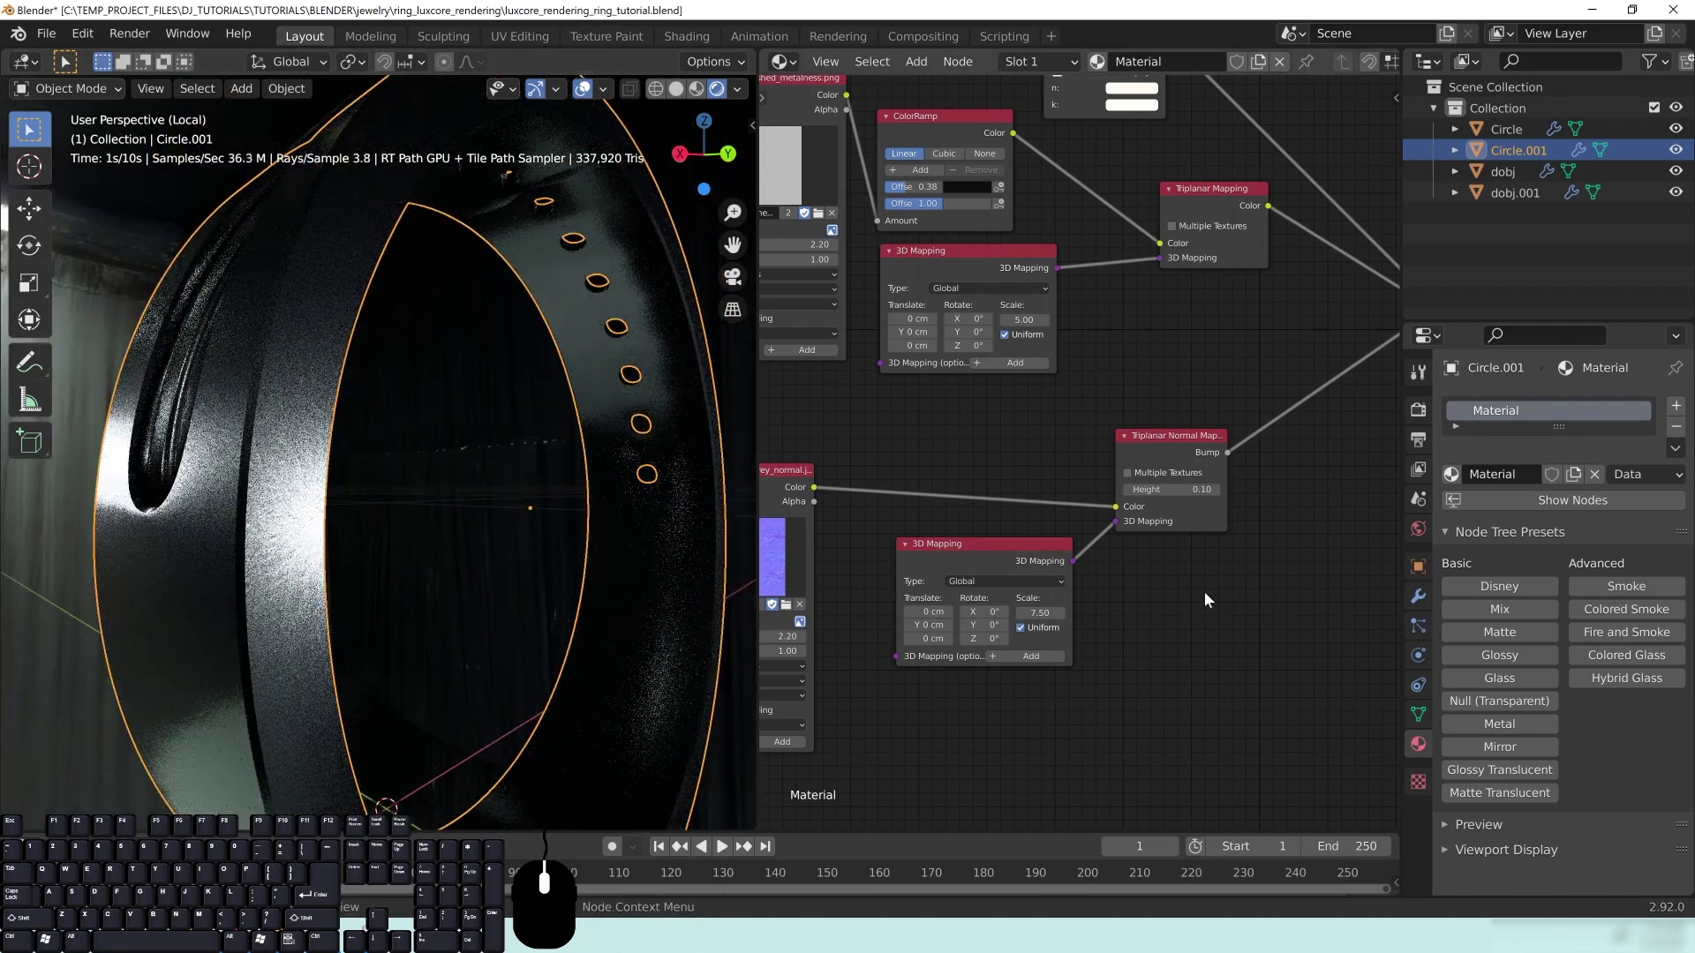
middle_drag(1189, 507, 1147, 527)
key(Return)
Step: Try Anisotropic Roughness on the Metal Material node, compare the band's reflections and turn the option off again
middle_drag(1221, 527, 960, 680)
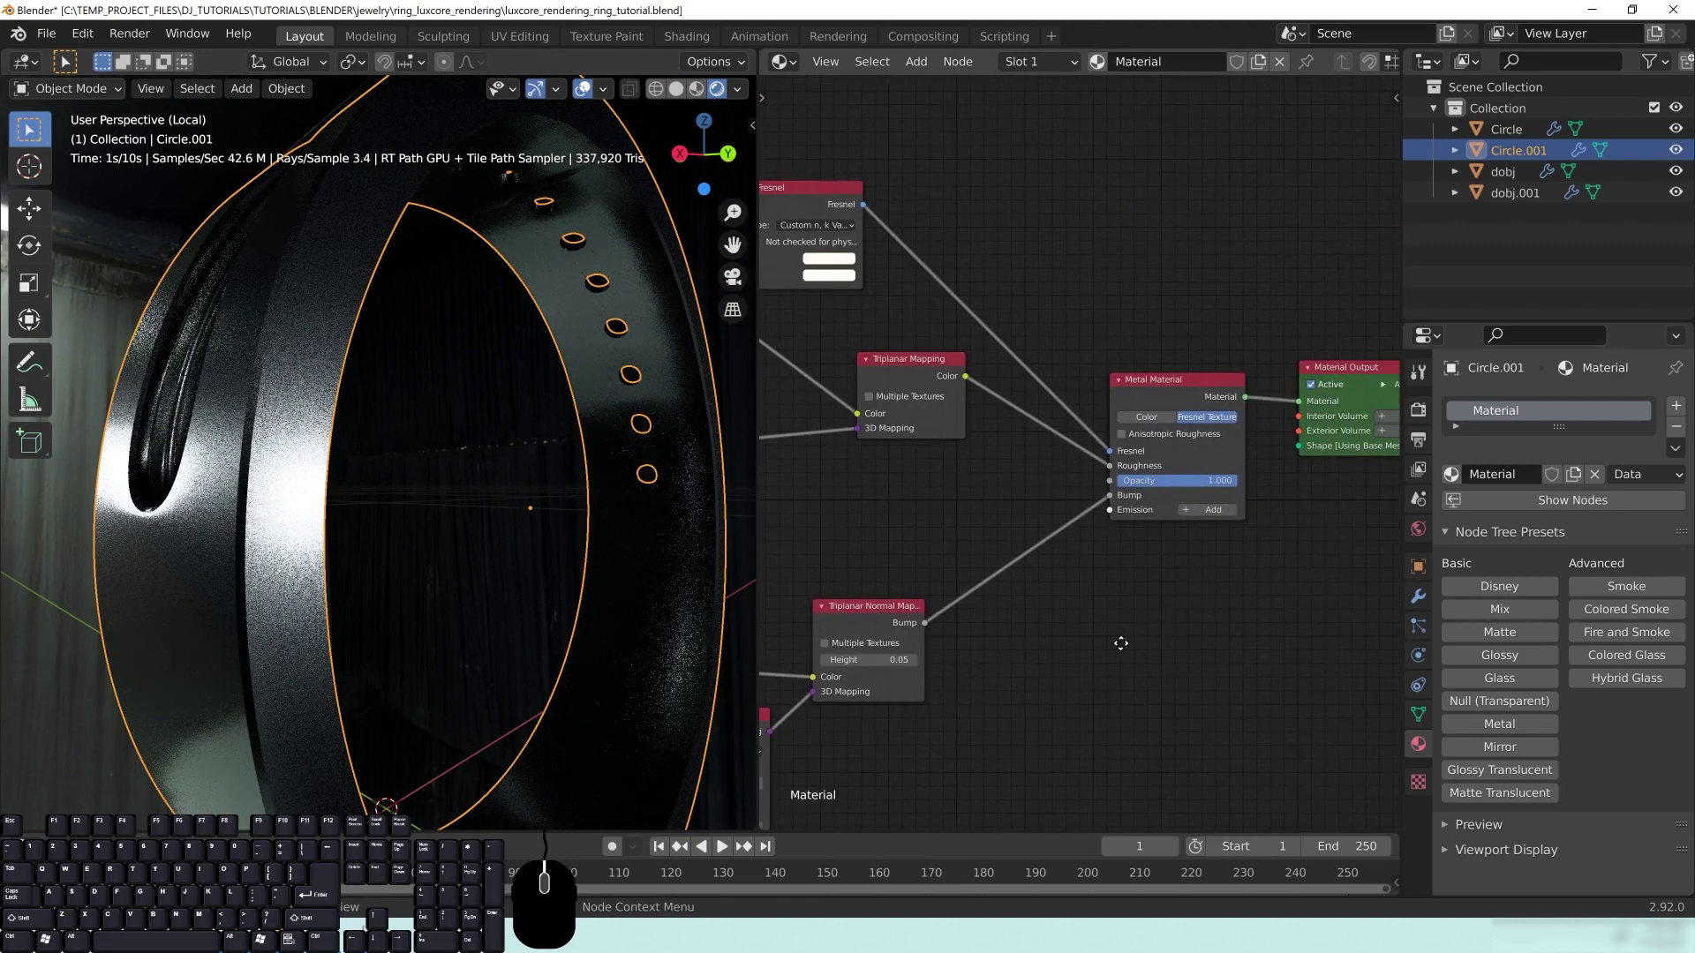
middle_drag(1120, 644, 1031, 709)
drag(1099, 460, 1129, 404)
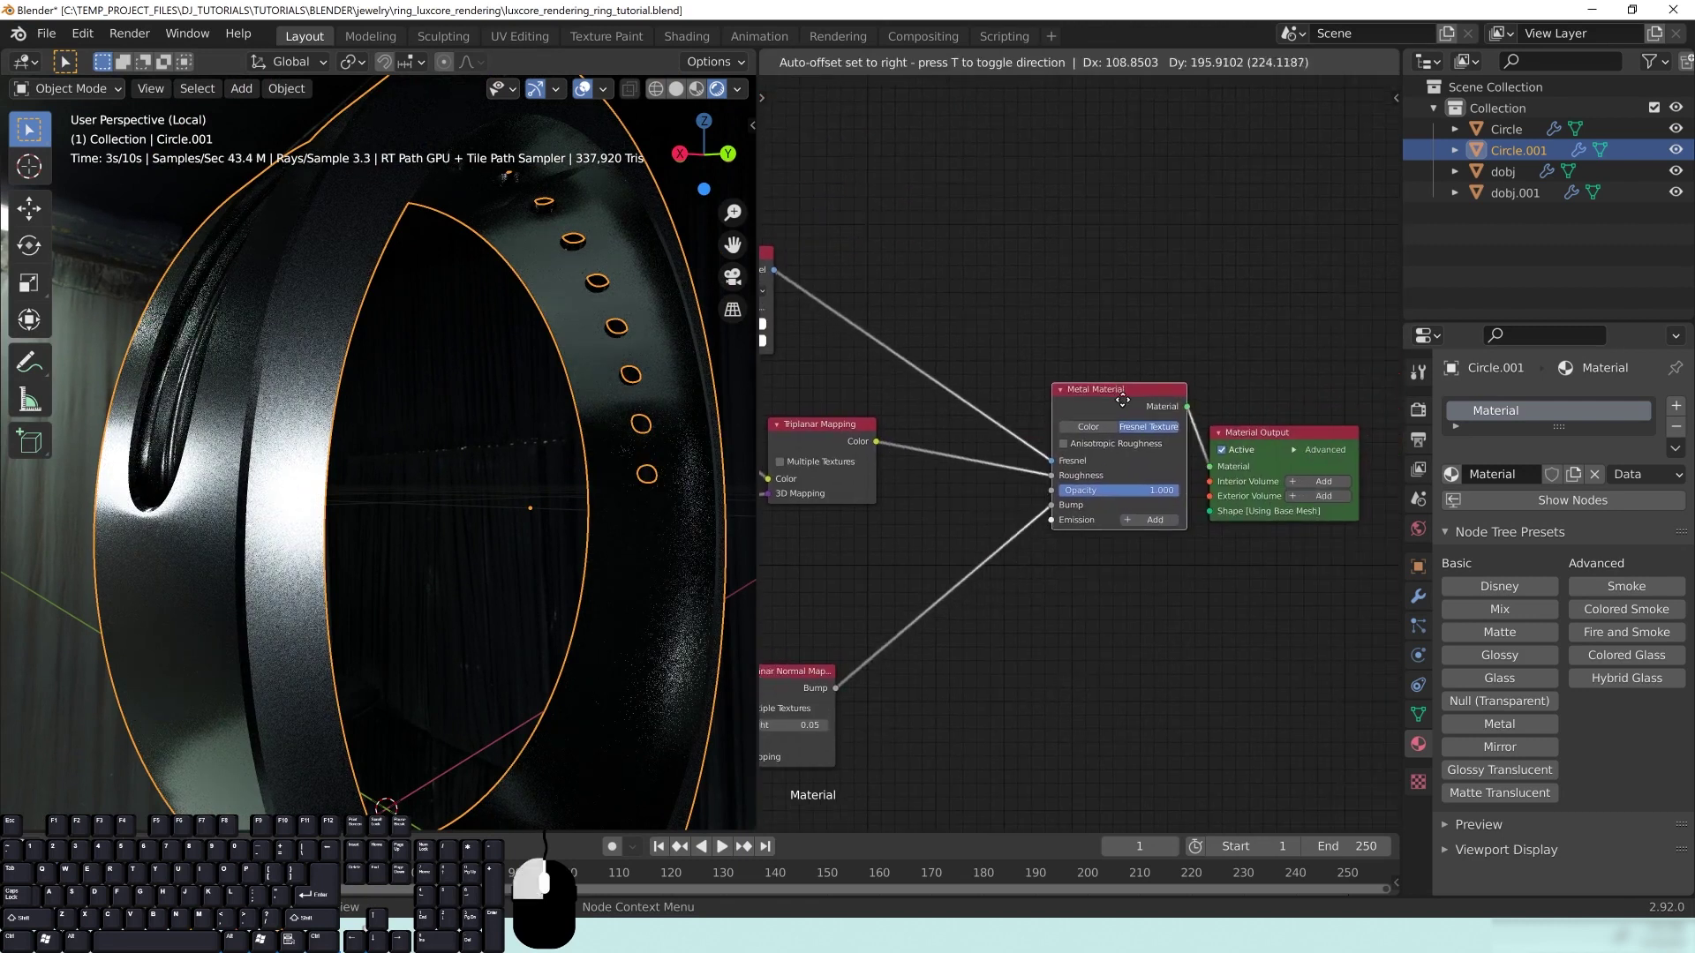
click(1063, 445)
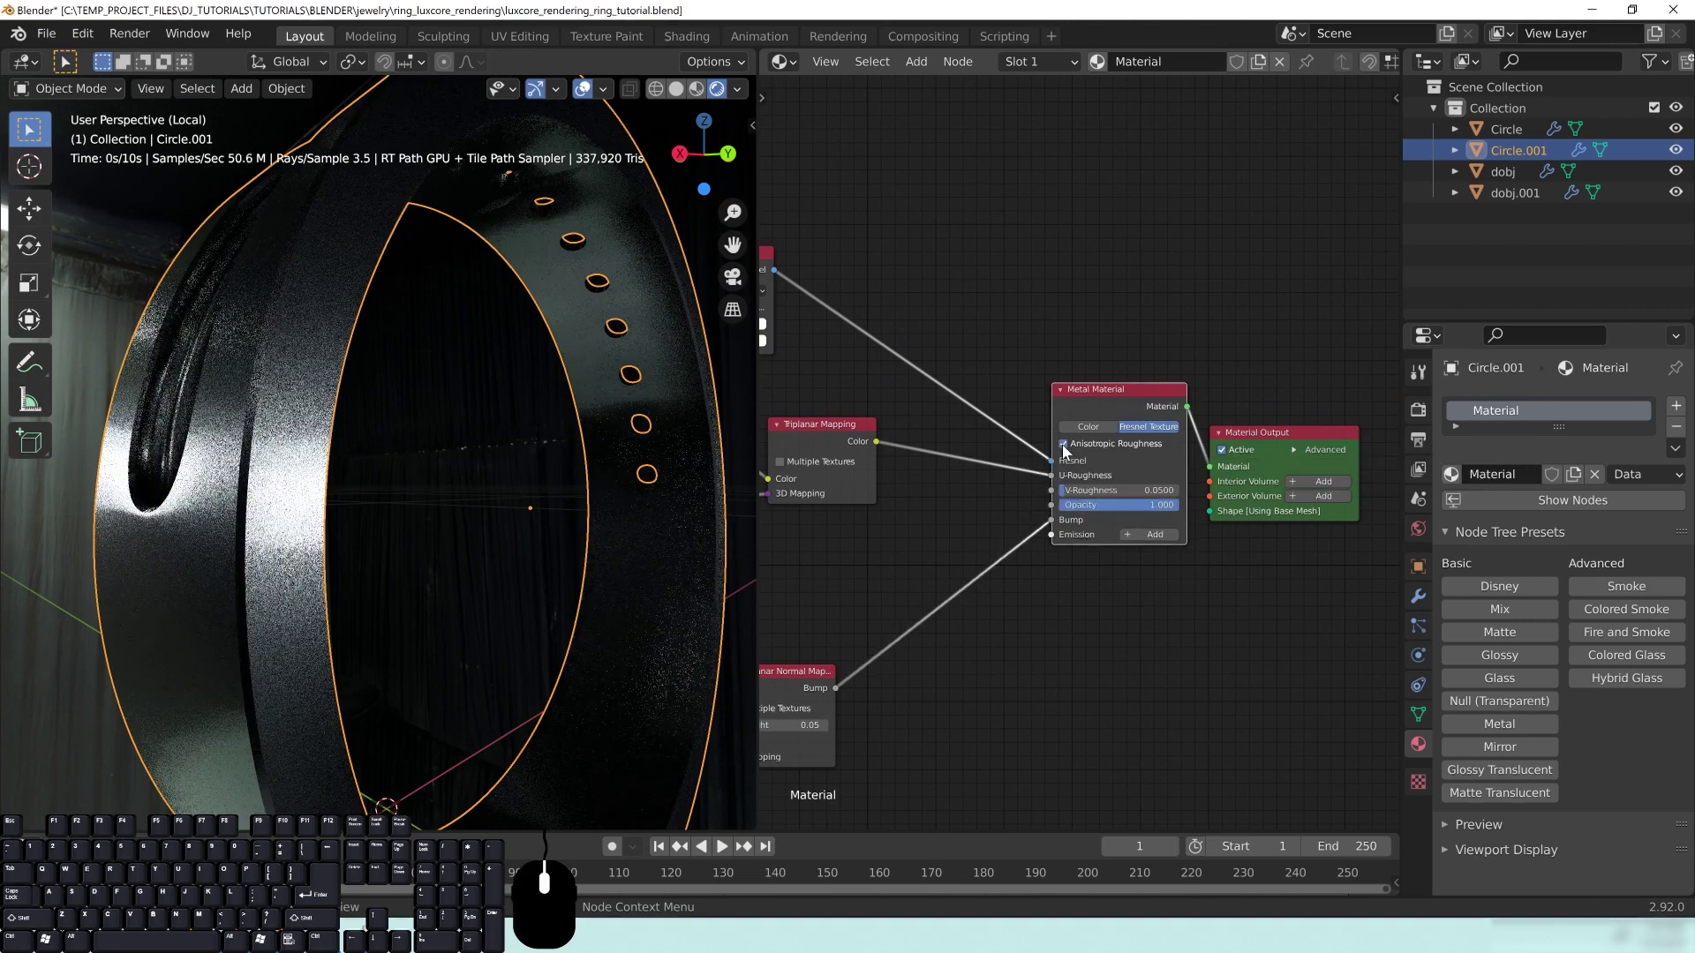
middle_drag(353, 552, 369, 591)
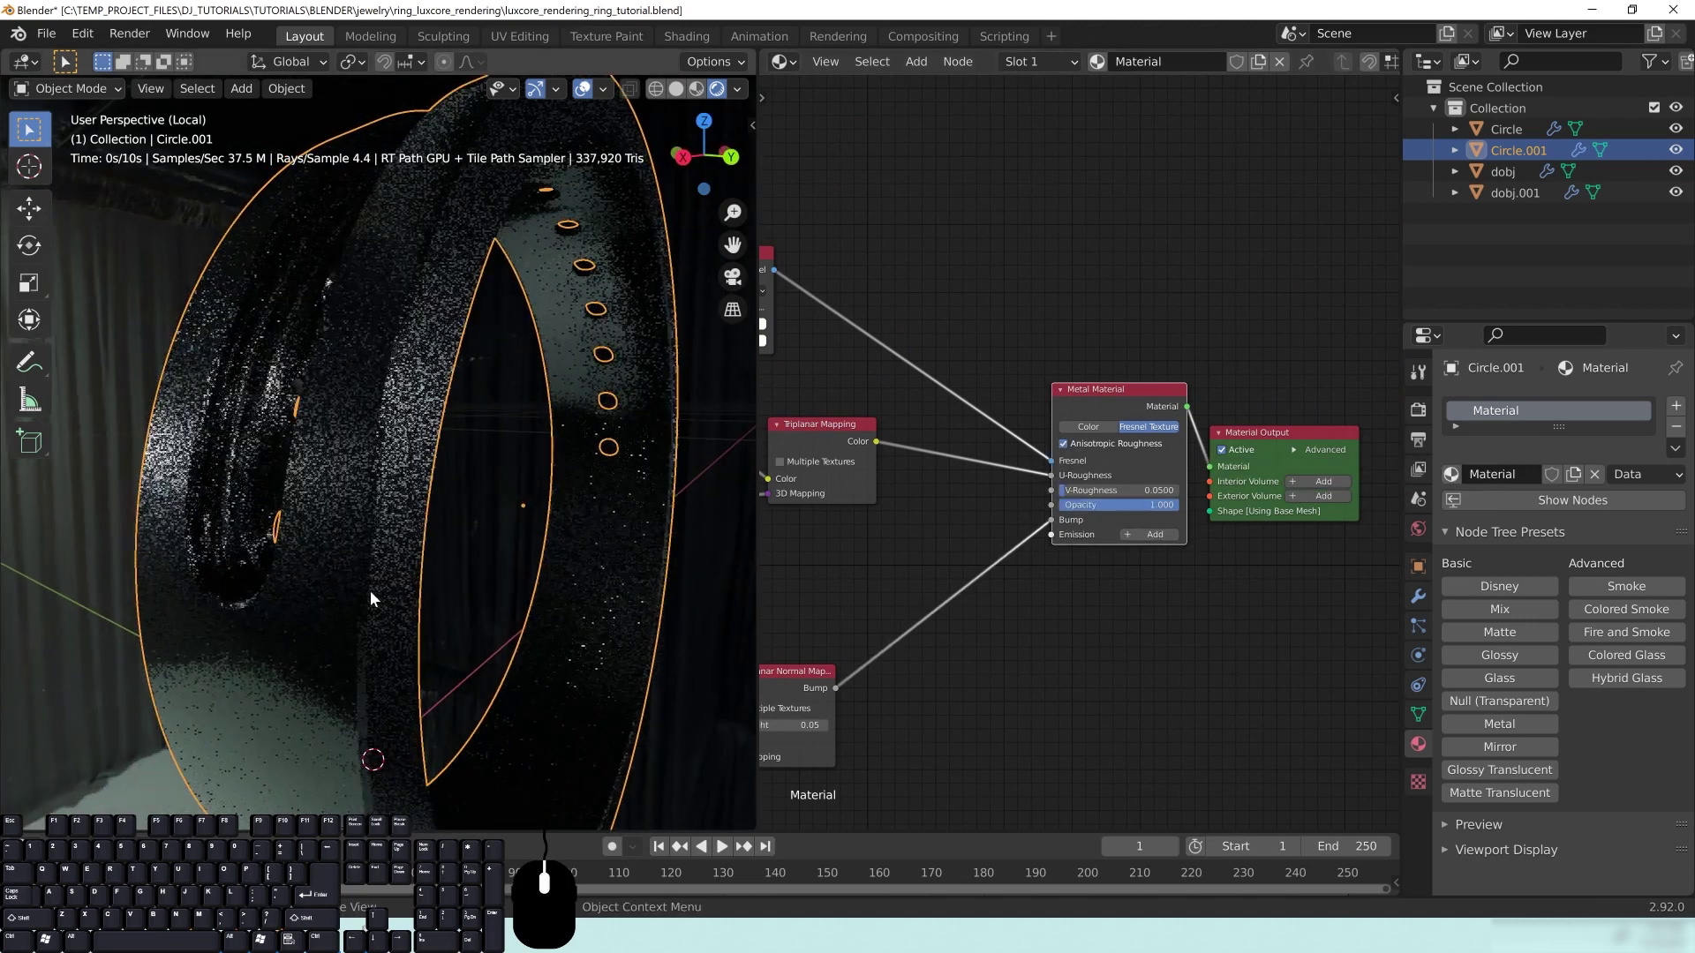
middle_drag(424, 457, 273, 399)
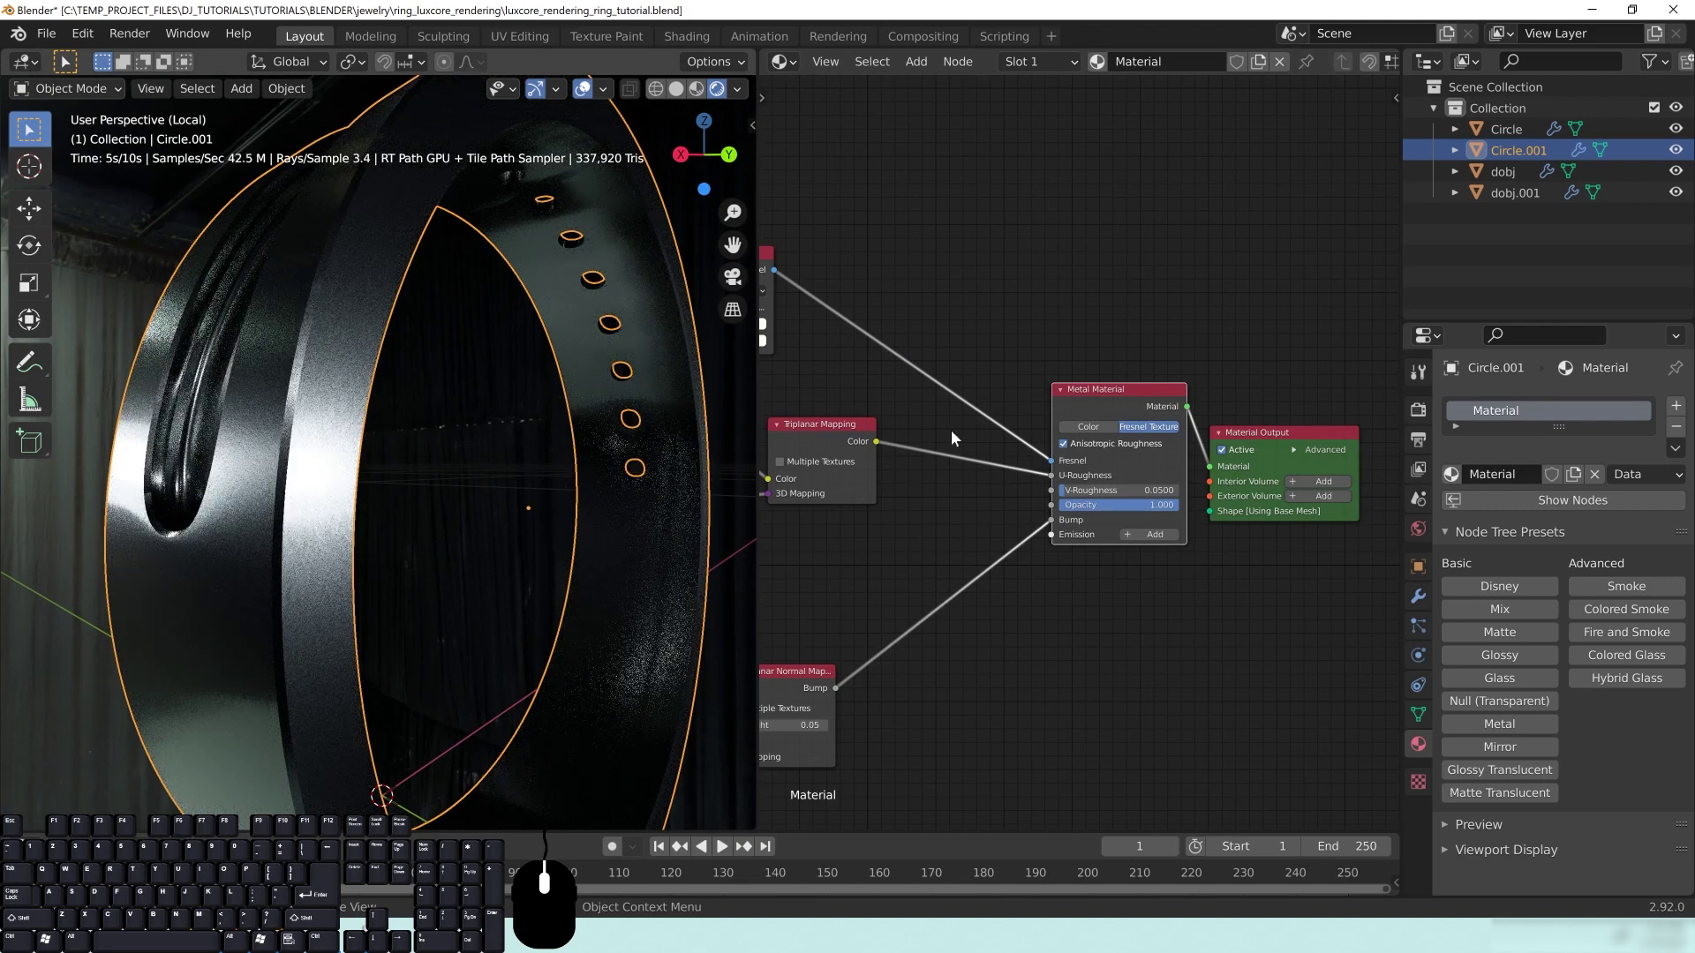
click(1064, 445)
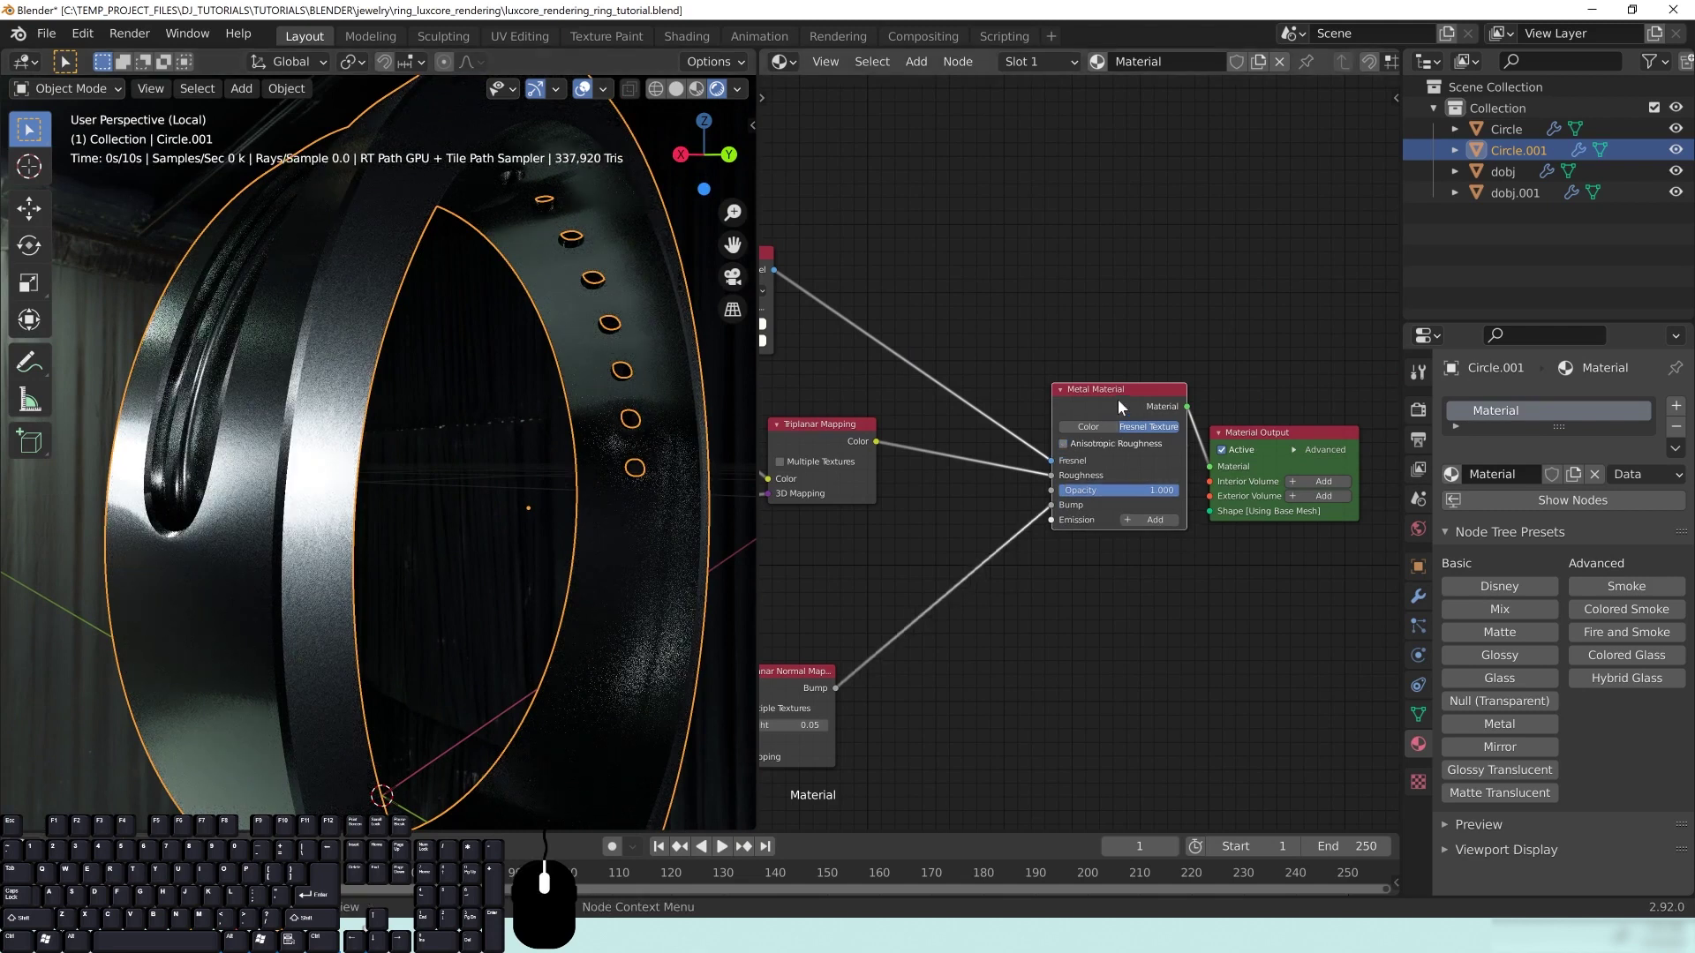
Step: Review the finished band from farther away and save the file
middle_drag(430, 499, 365, 503)
scroll(433, 527, down, 4)
key(ctrl+s)
Step: Switch the viewport to solid shading, leave the band's local view and clear the selection
mouse_move(378, 376)
middle_down()
mouse_move(533, 517)
mouse_move(499, 511)
middle_up()
key(z)
click(657, 523)
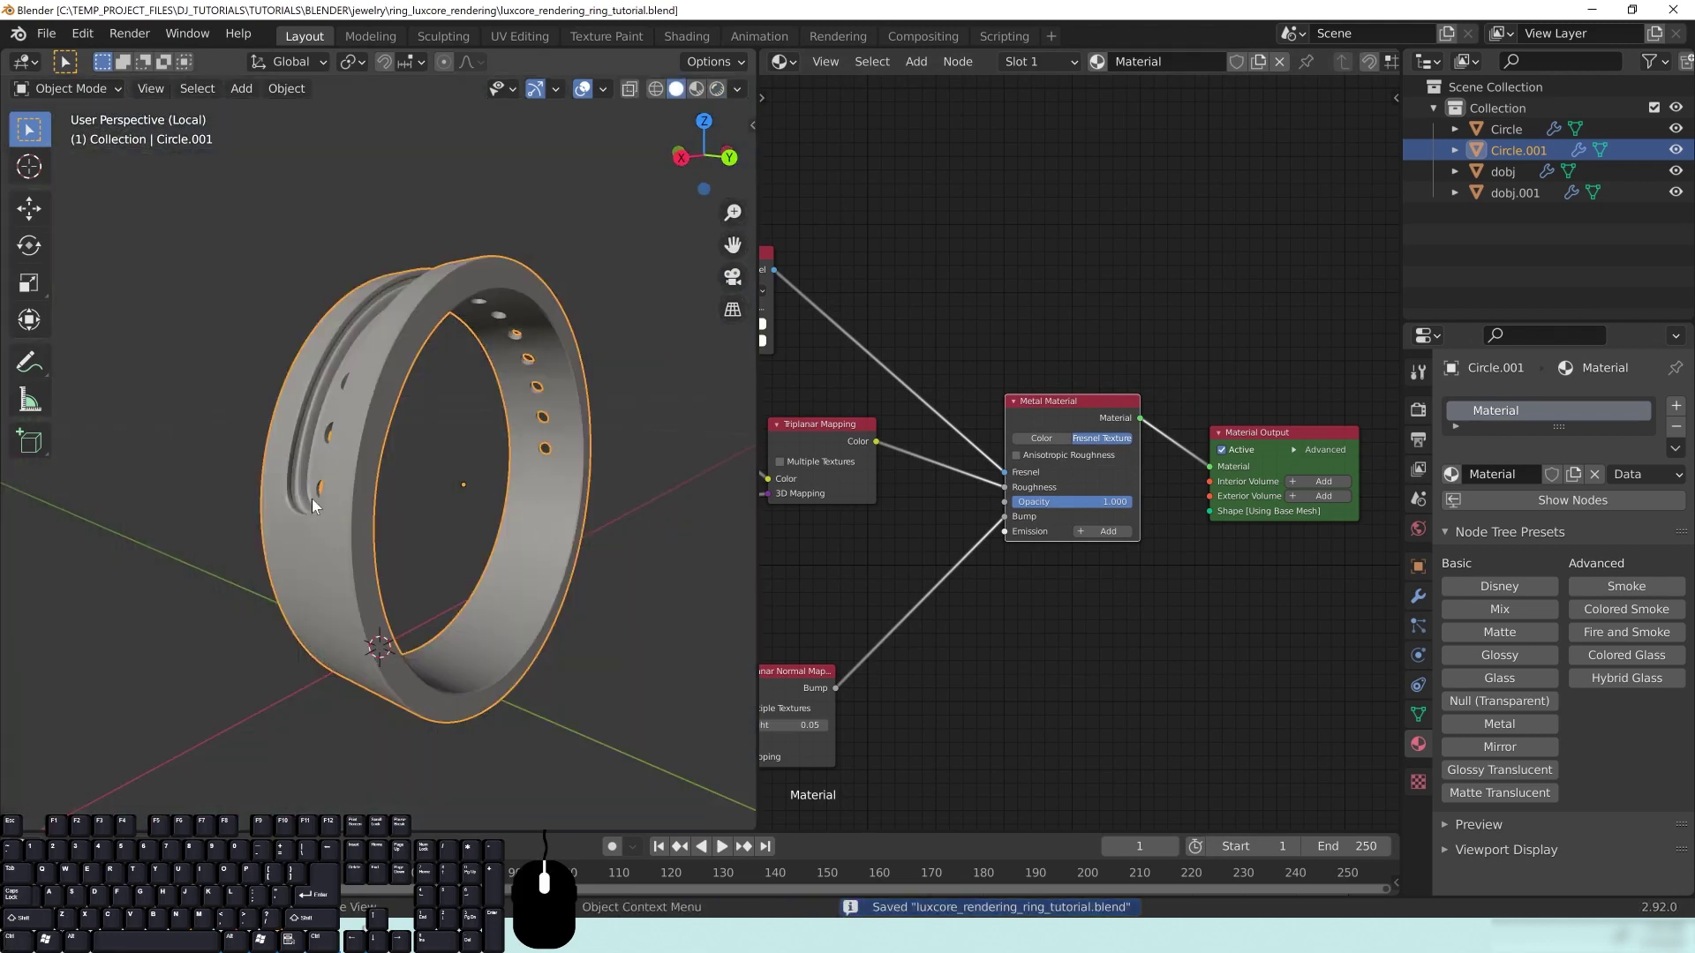
key(KP_Divide)
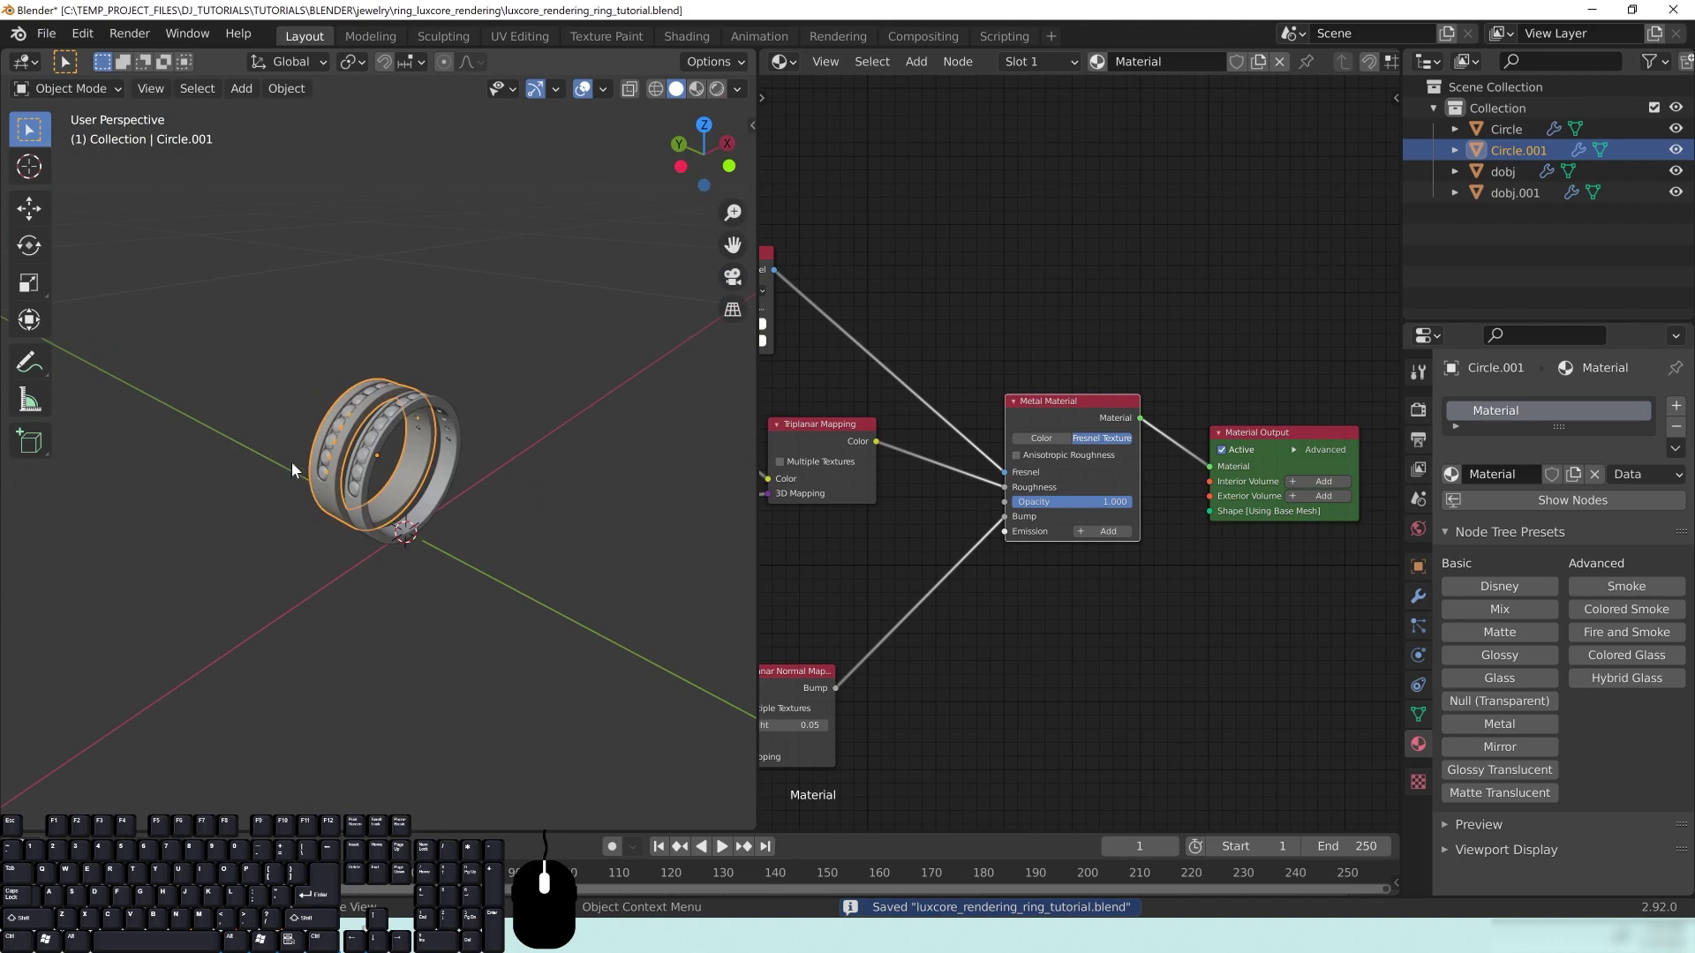
key(alt+a)
Step: Select the ring's other metal band, Circle, which has no material yet
scroll(375, 468, up, 2)
middle_drag(418, 509, 427, 505)
scroll(452, 525, up, 2)
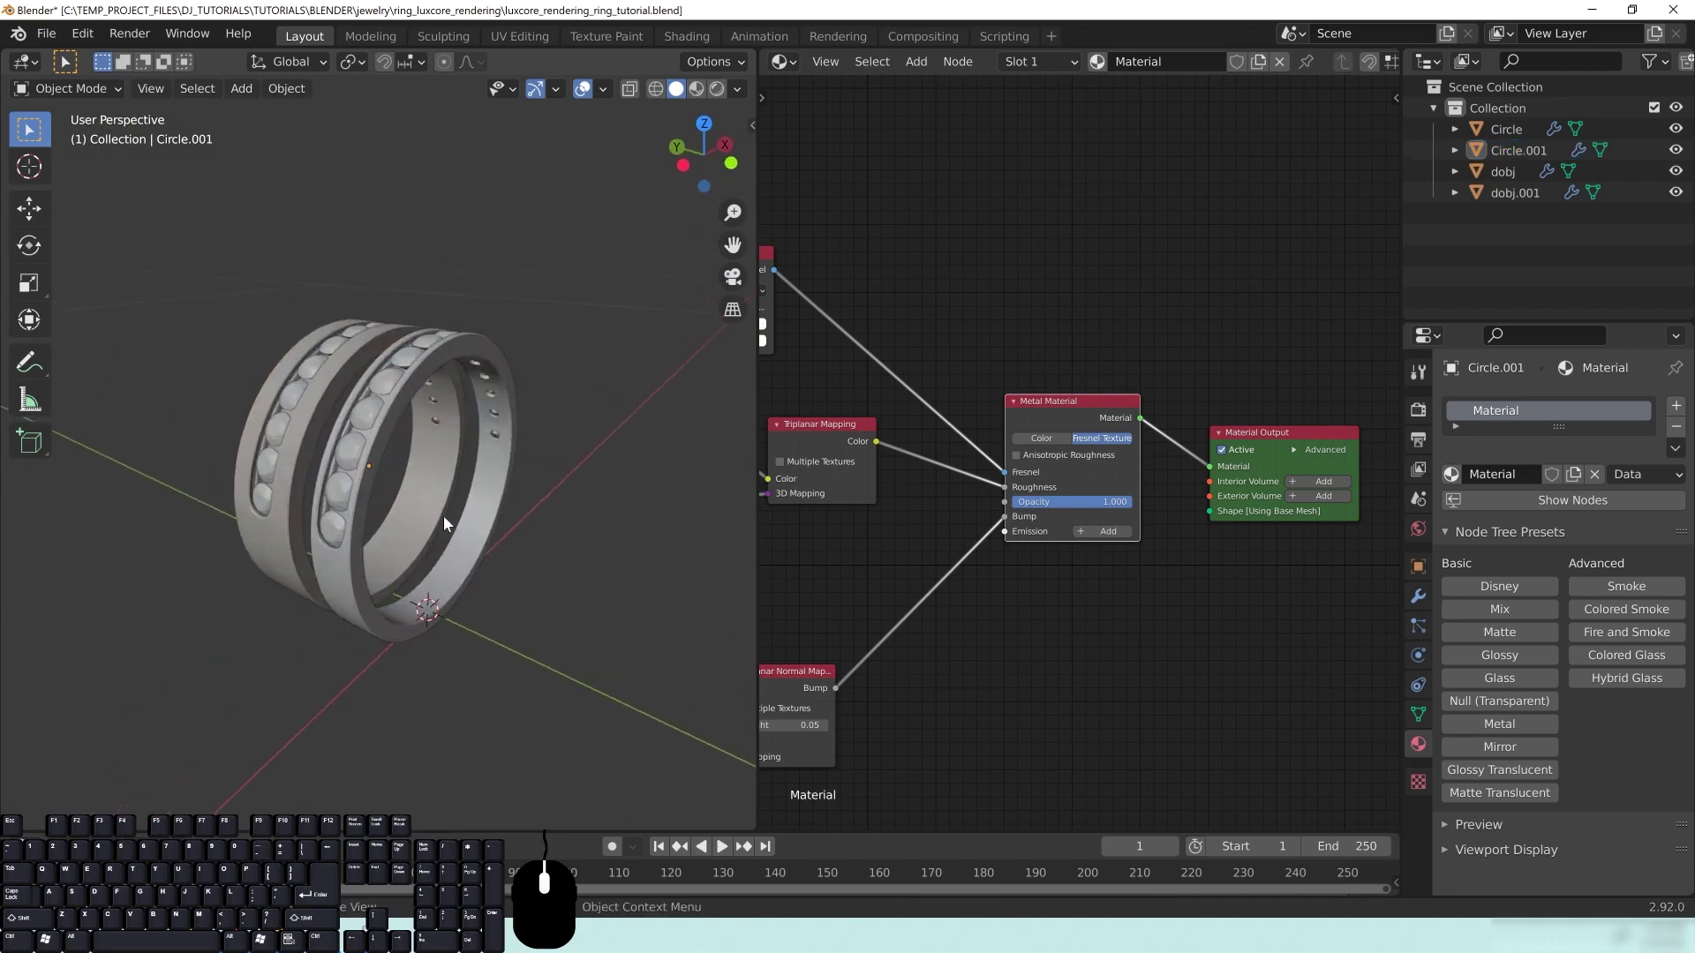
click(369, 572)
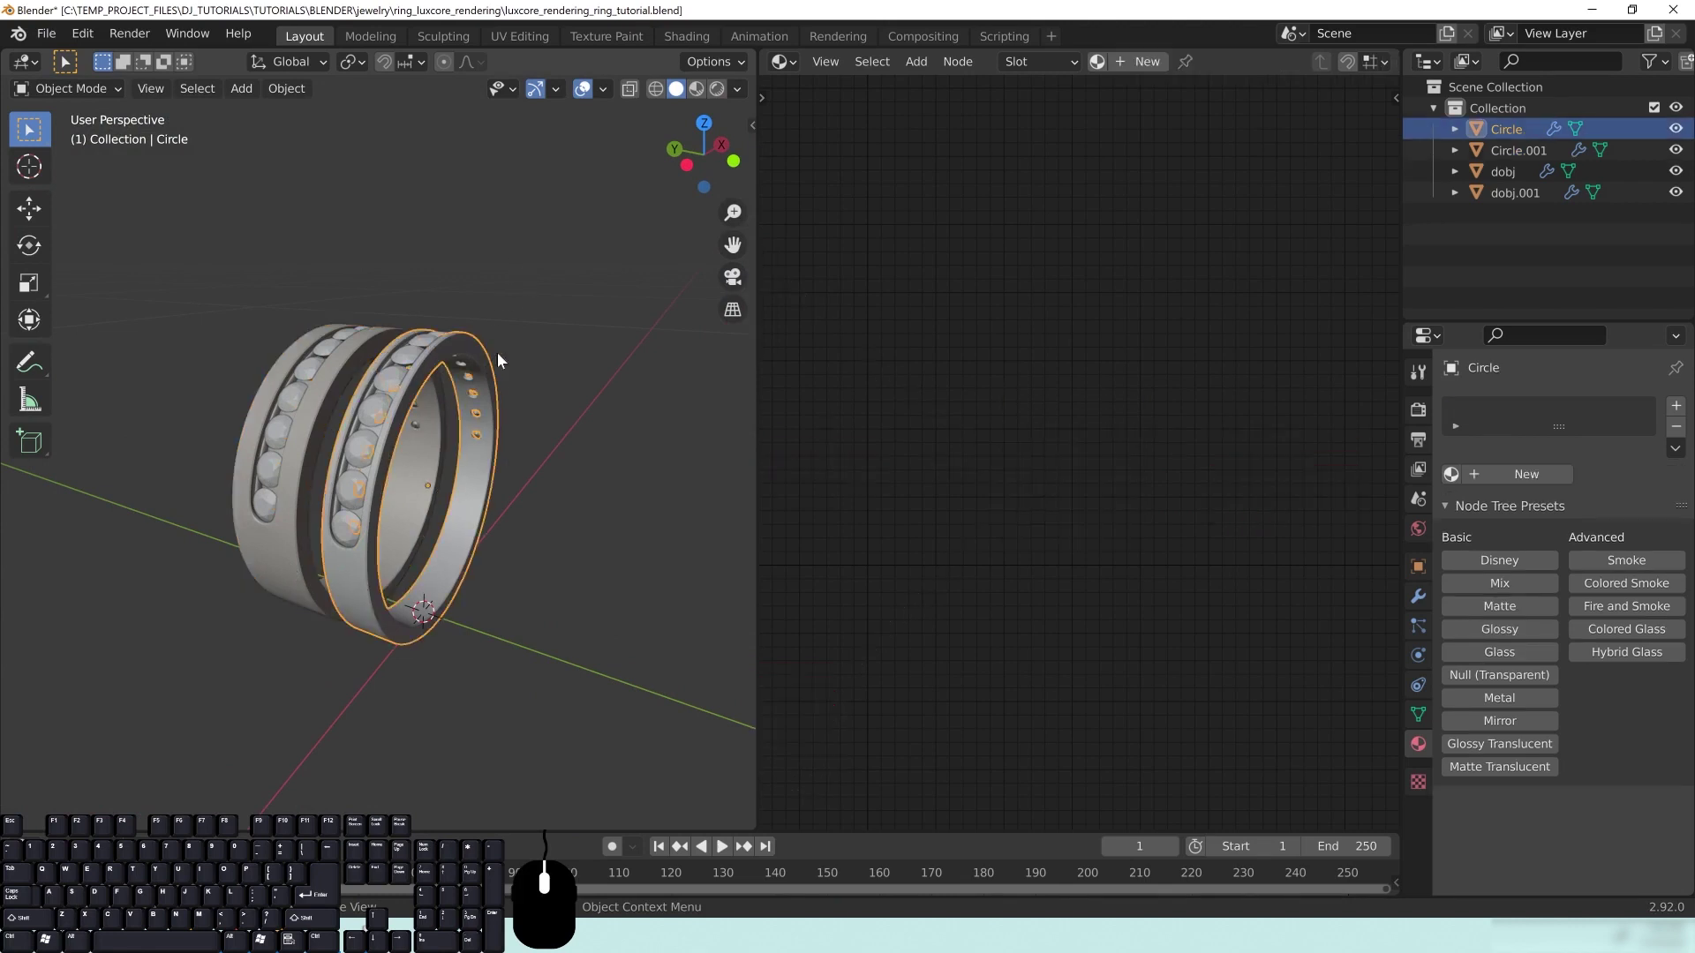
Step: Link the material of the band Circle.001 to the other band, Circle, and clear the selection
shift+click(258, 554)
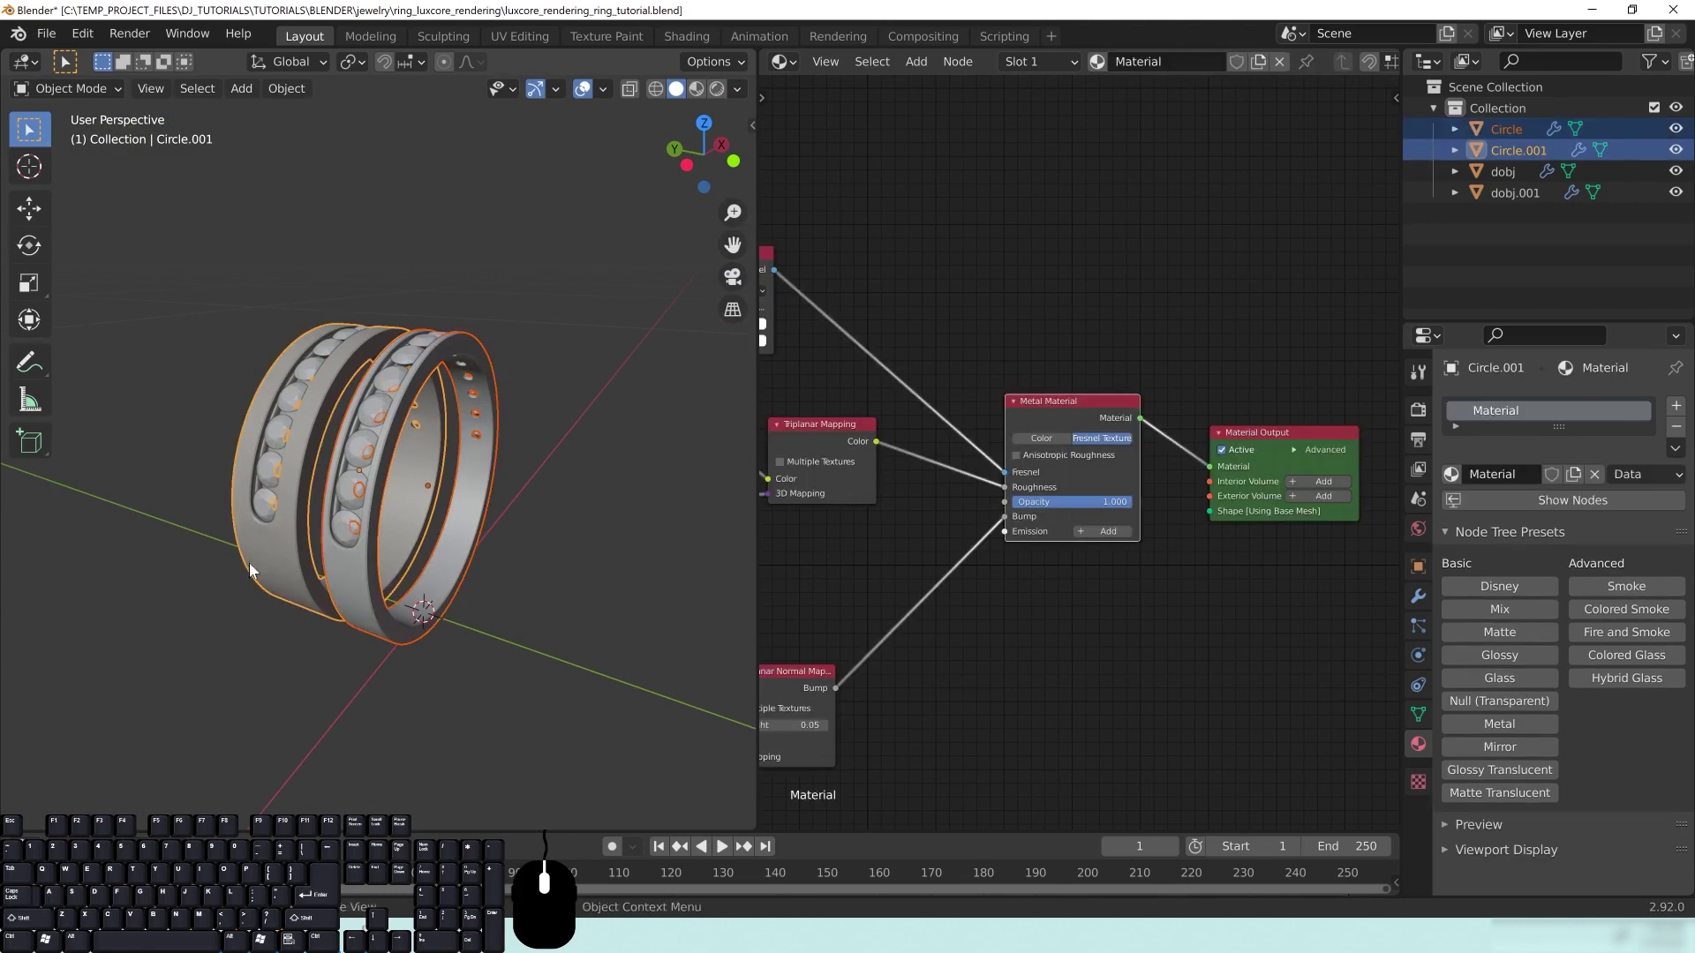
key(ctrl+l)
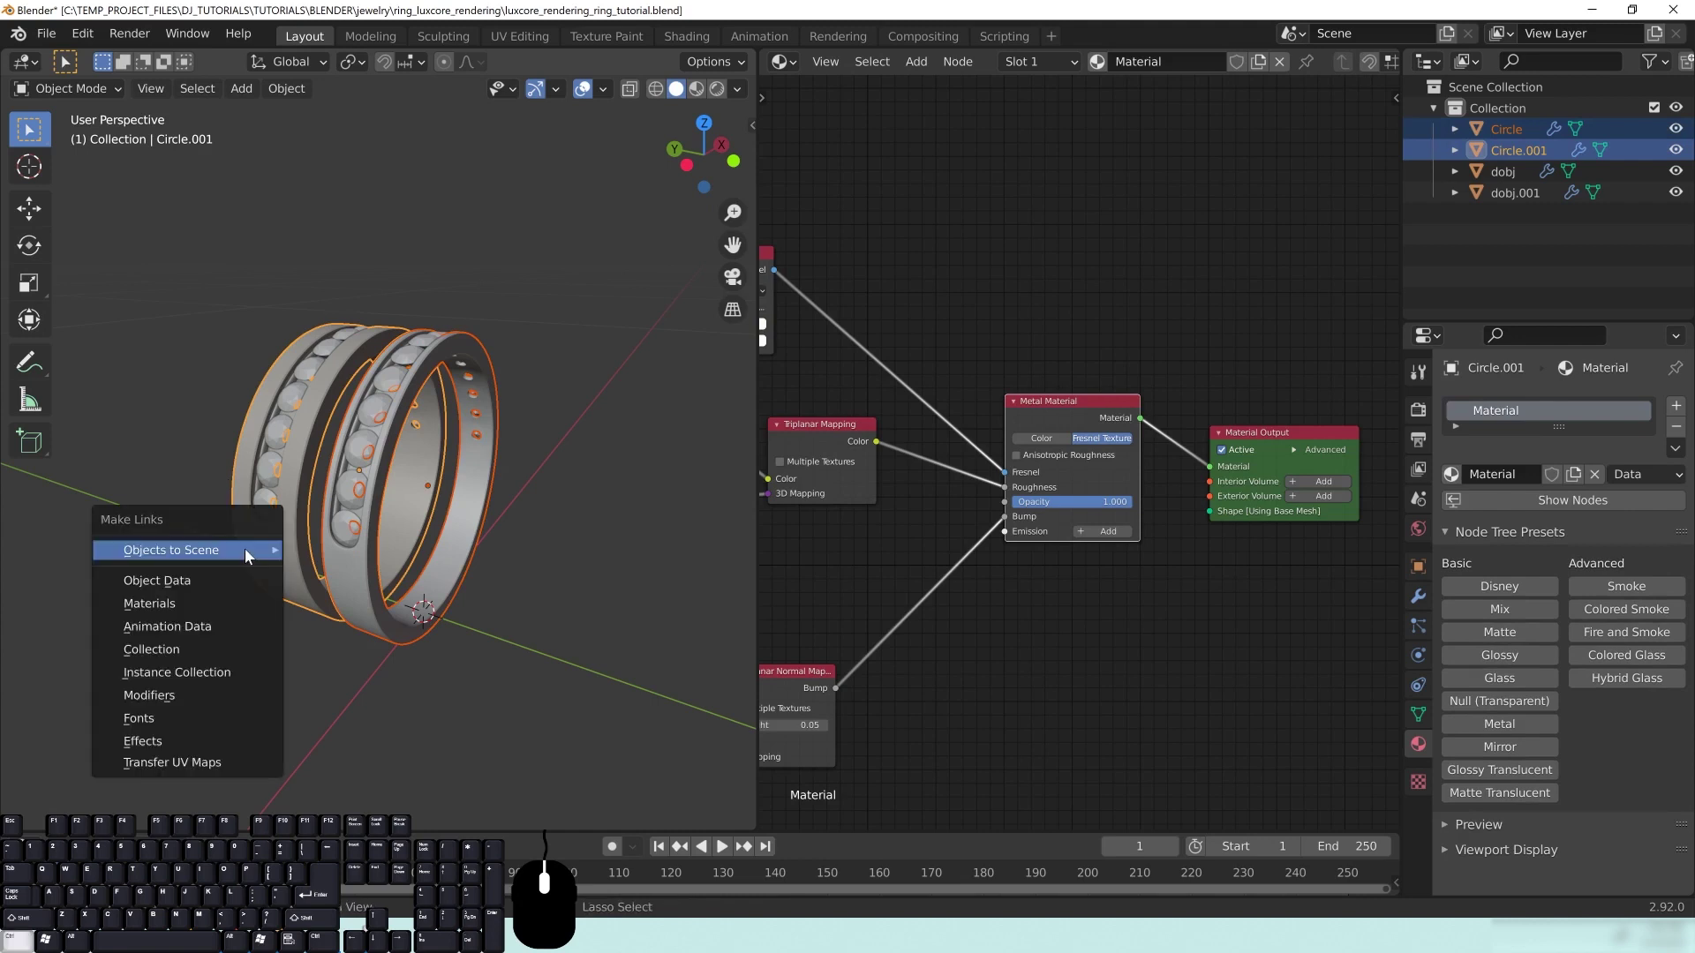
click(155, 604)
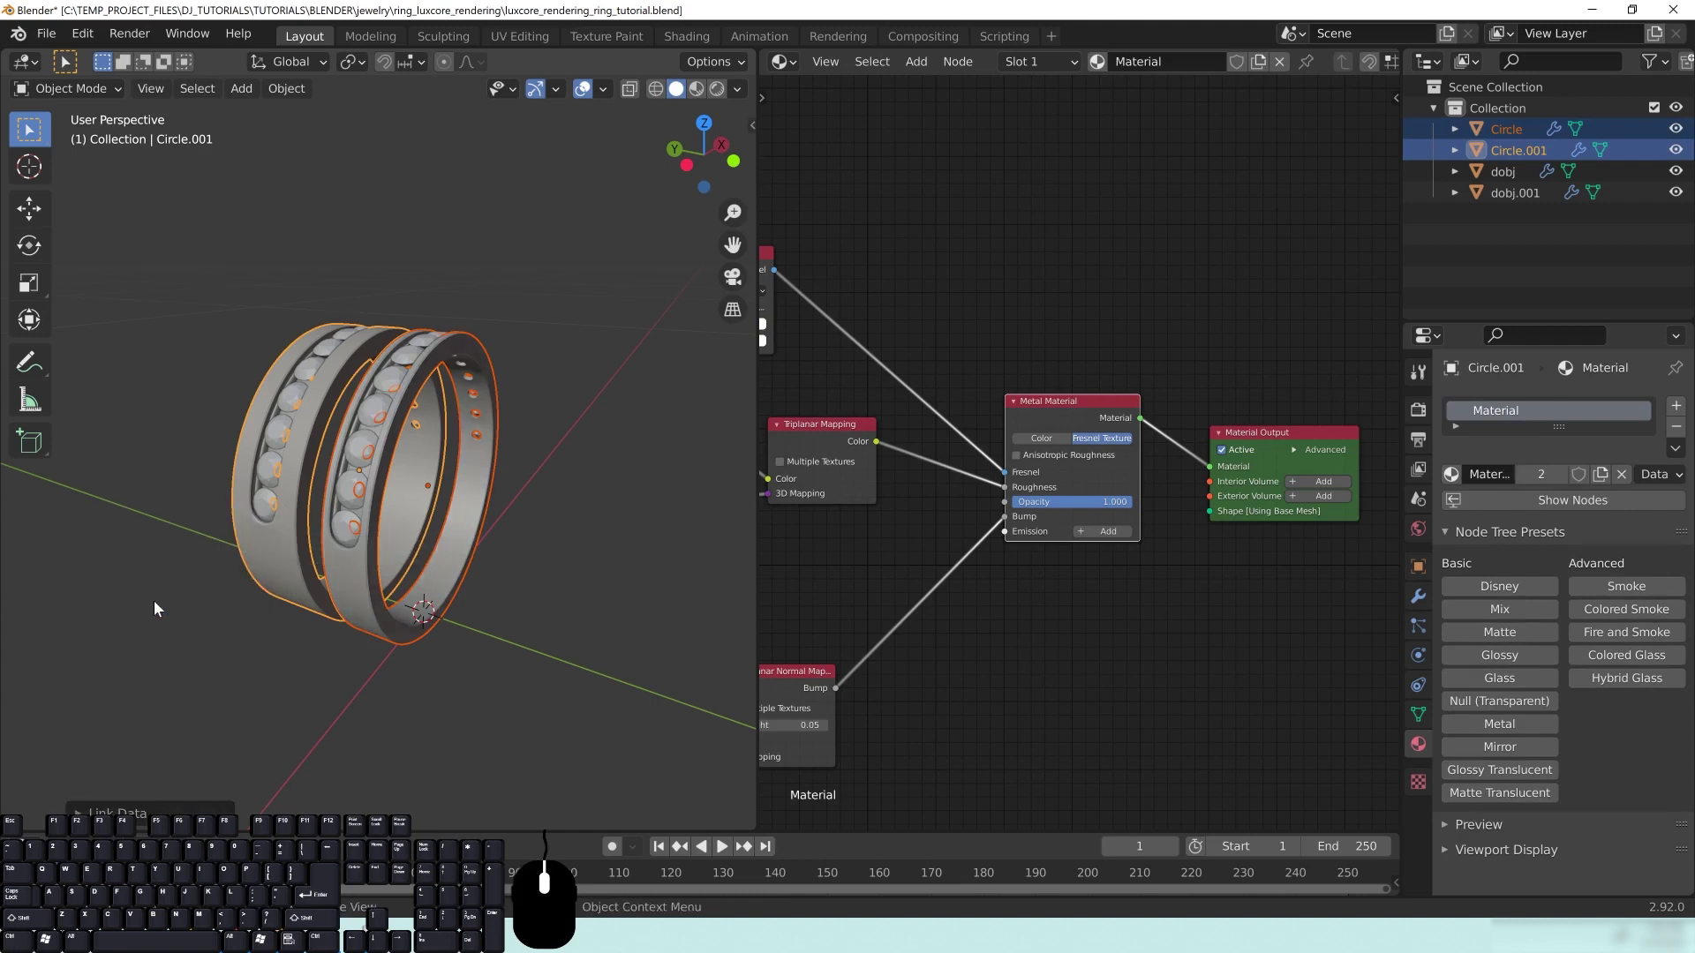
key(alt+a)
Step: Check both metal bands in rendered shading from several angles and save the file
key(z)
click(339, 433)
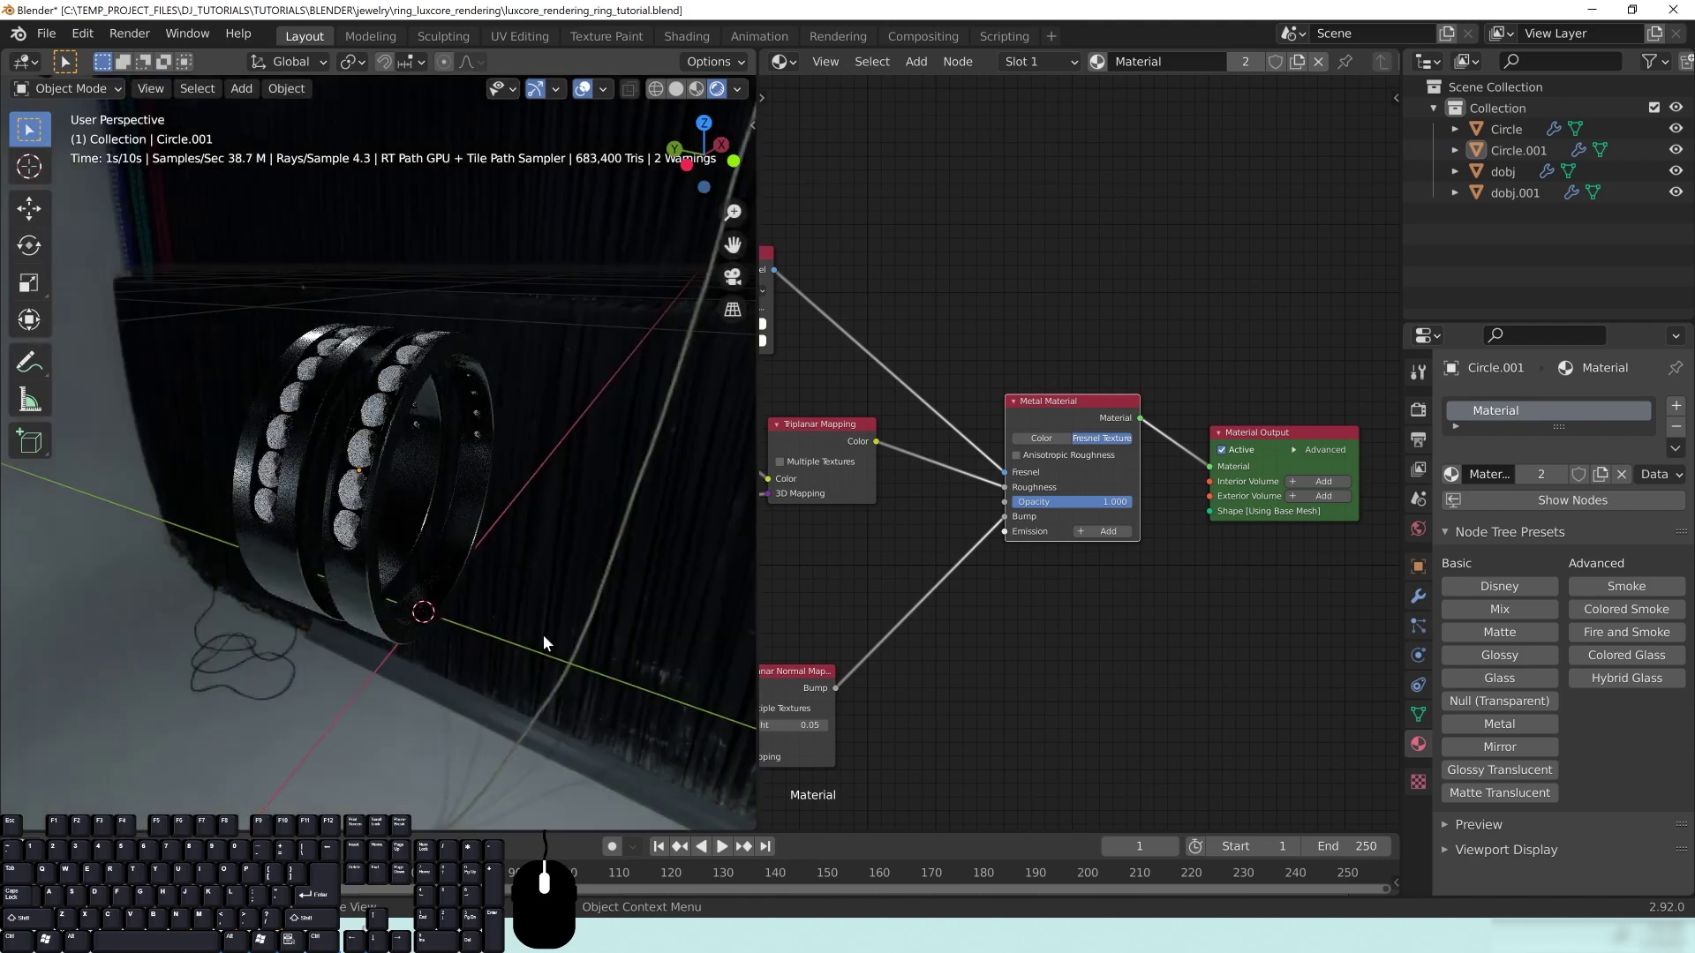
middle_drag(543, 634, 340, 690)
middle_drag(1033, 606, 1125, 554)
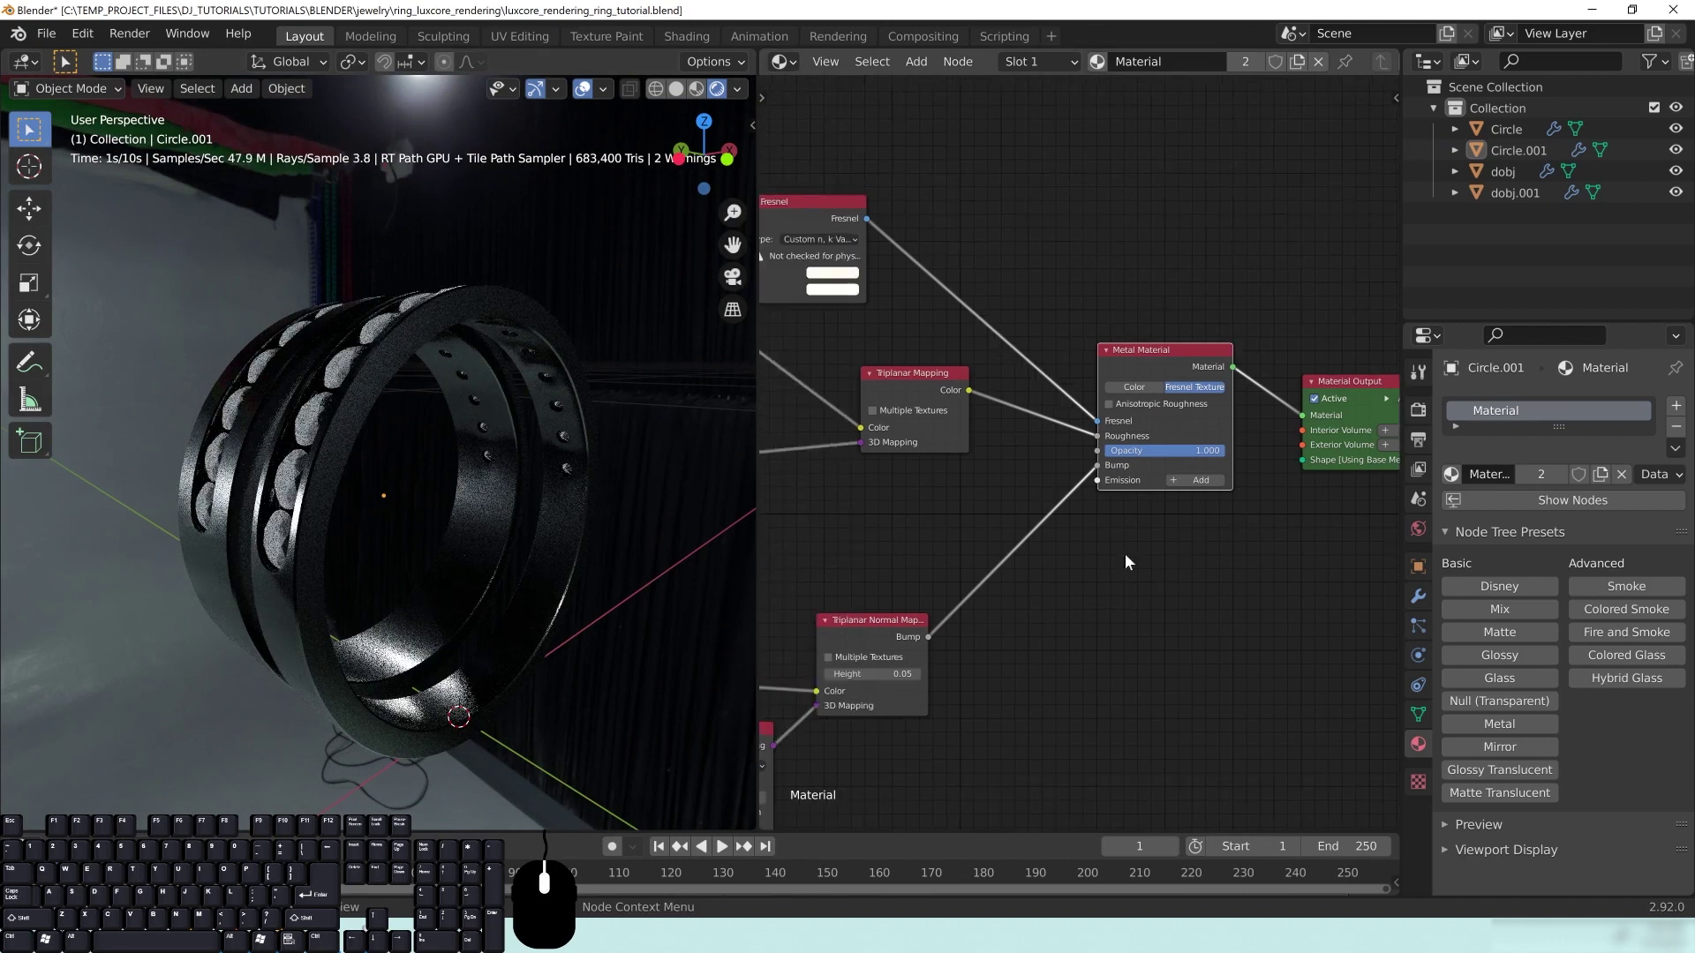
middle_drag(396, 569, 399, 543)
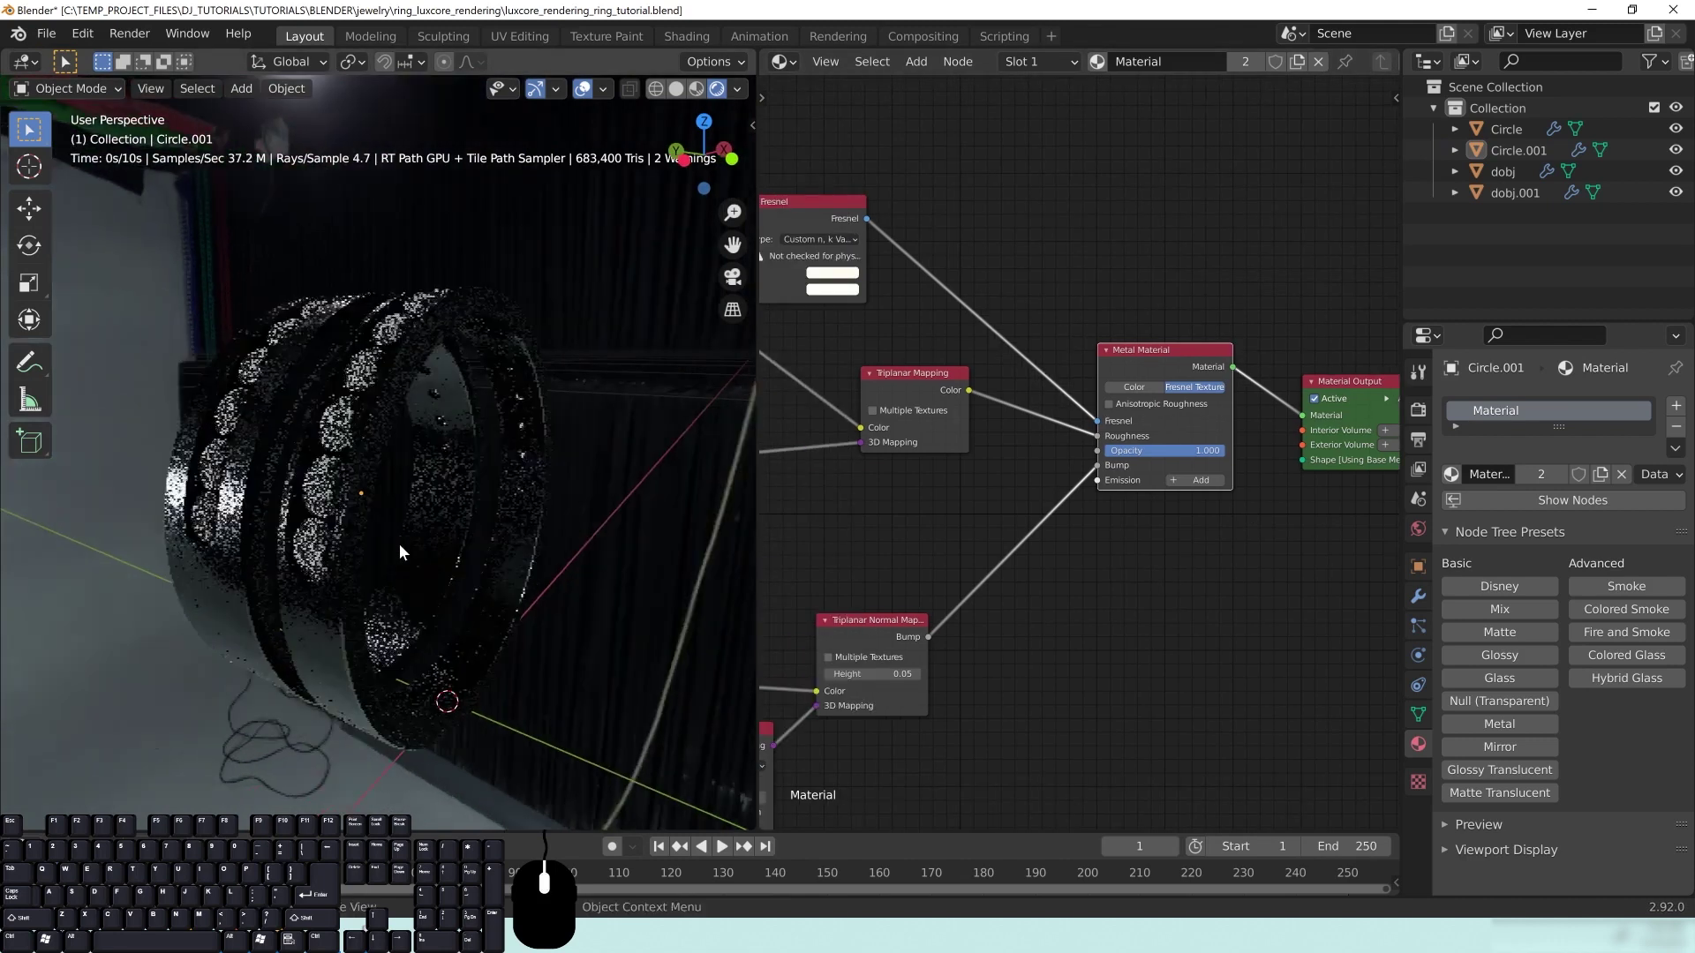
scroll(388, 539, down, 3)
key(ctrl+s)
Step: Return to solid shading, isolate the diamond row dobj in local view and show it in rendered shading
key(z)
middle_drag(383, 371, 412, 431)
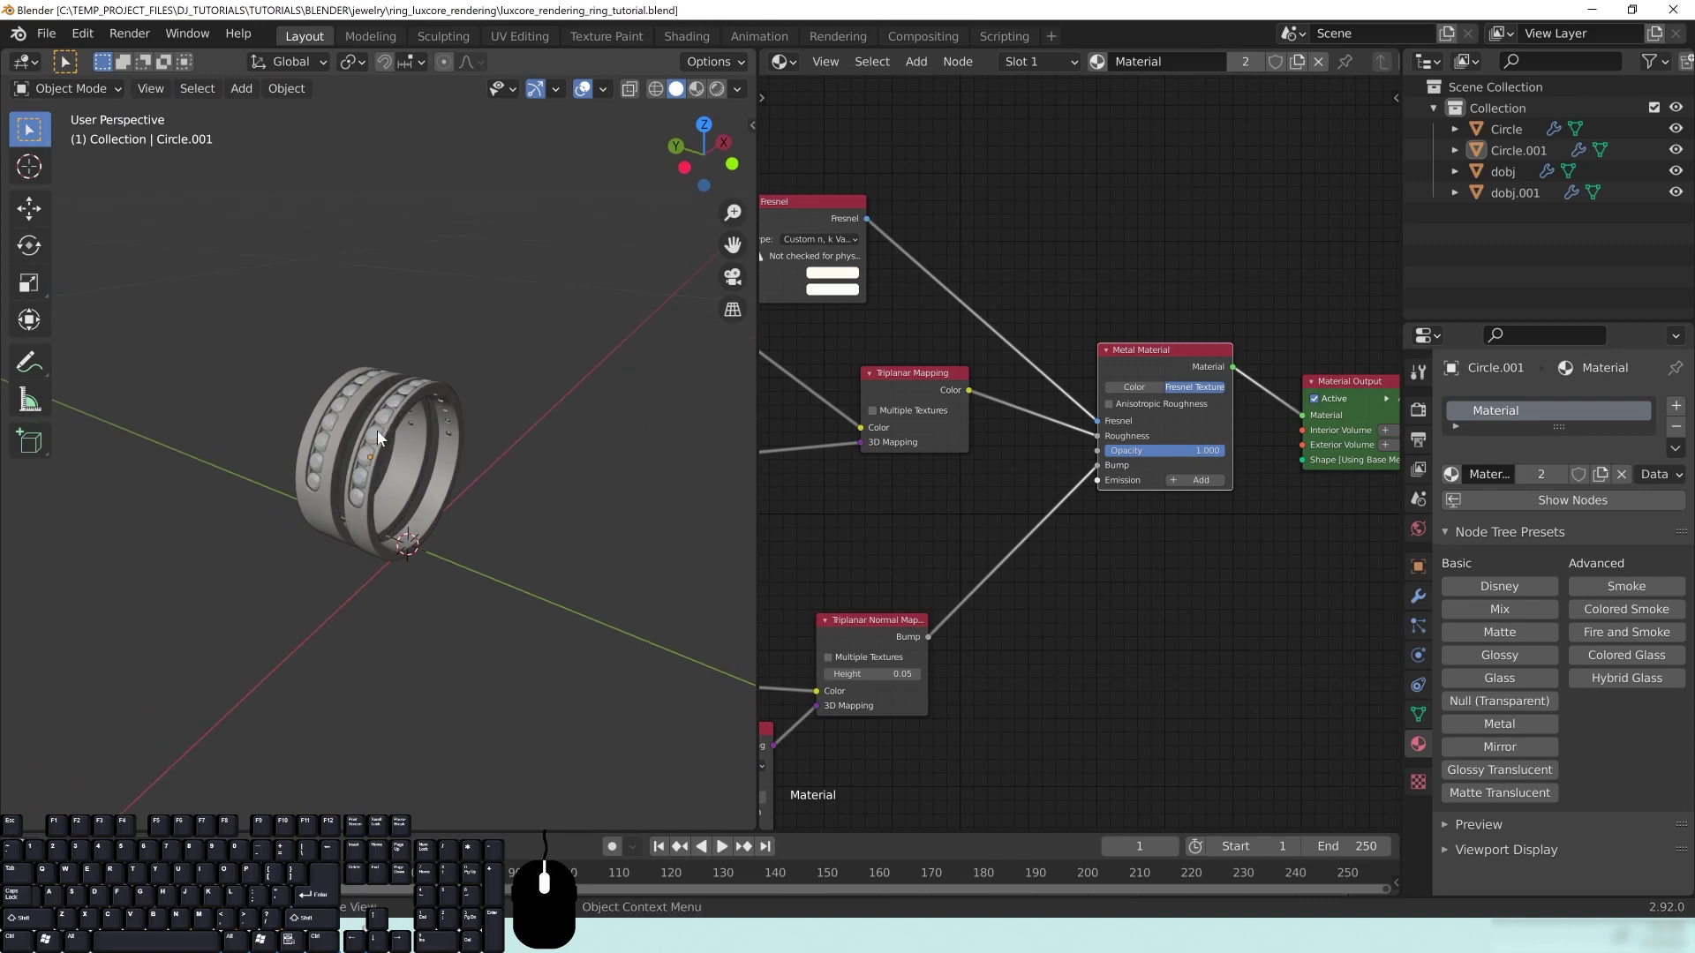
click(376, 434)
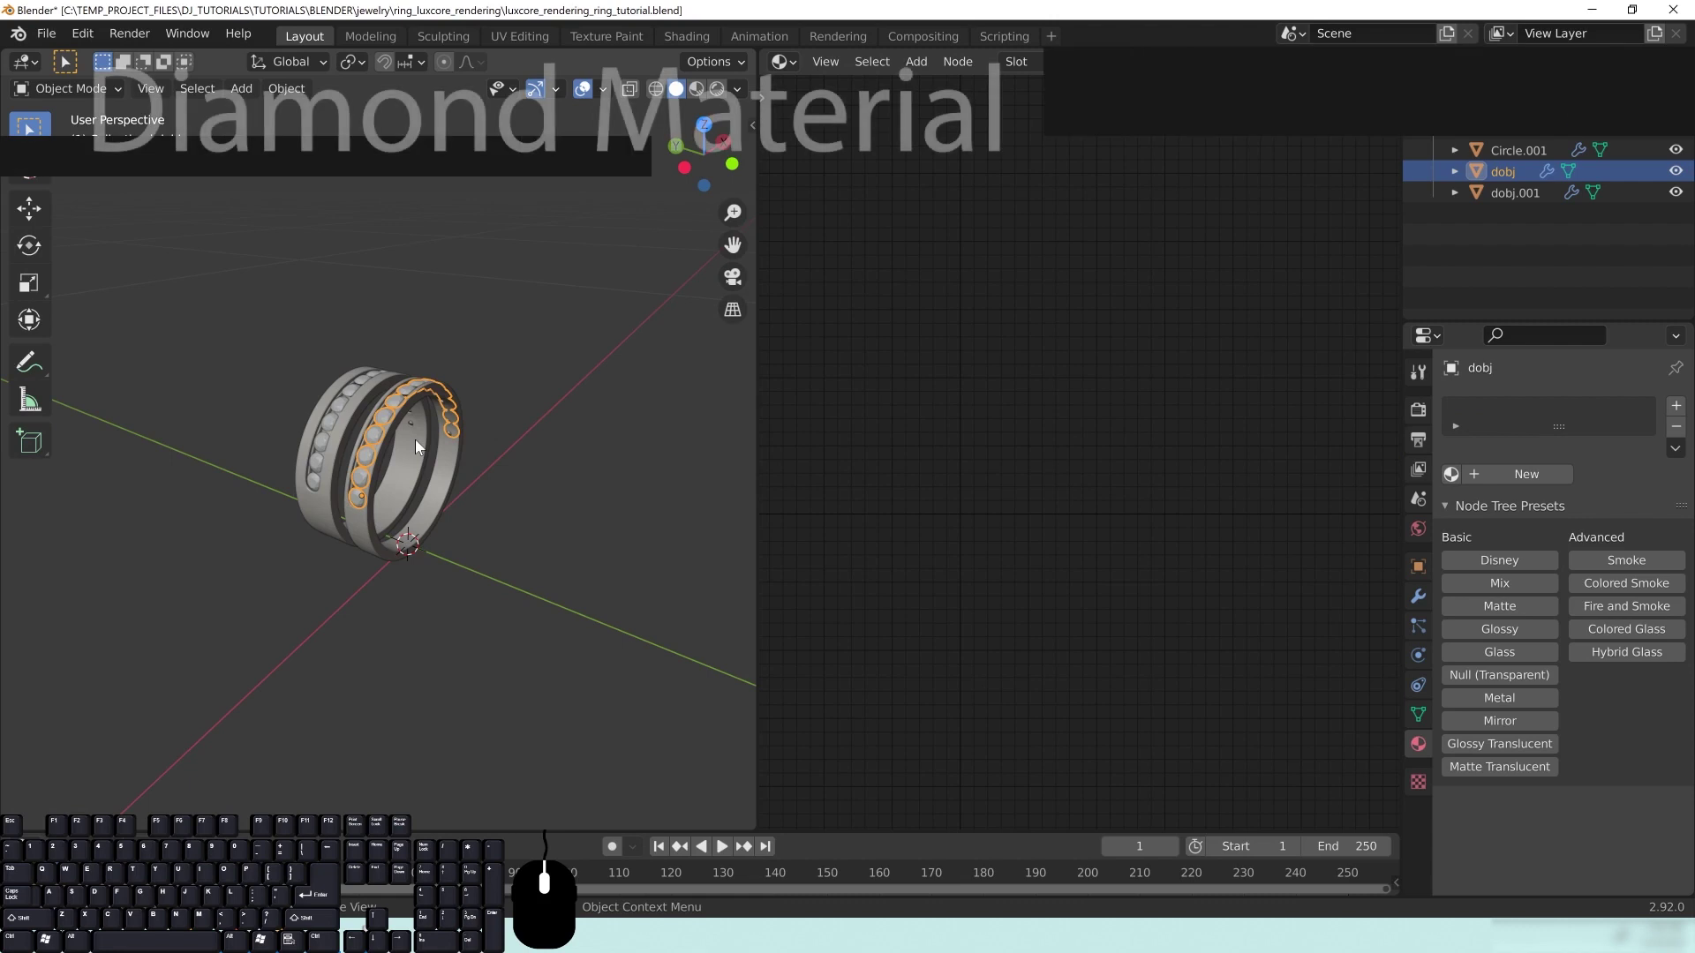
key(KP_Divide)
shift+middle_drag(403, 503, 424, 496)
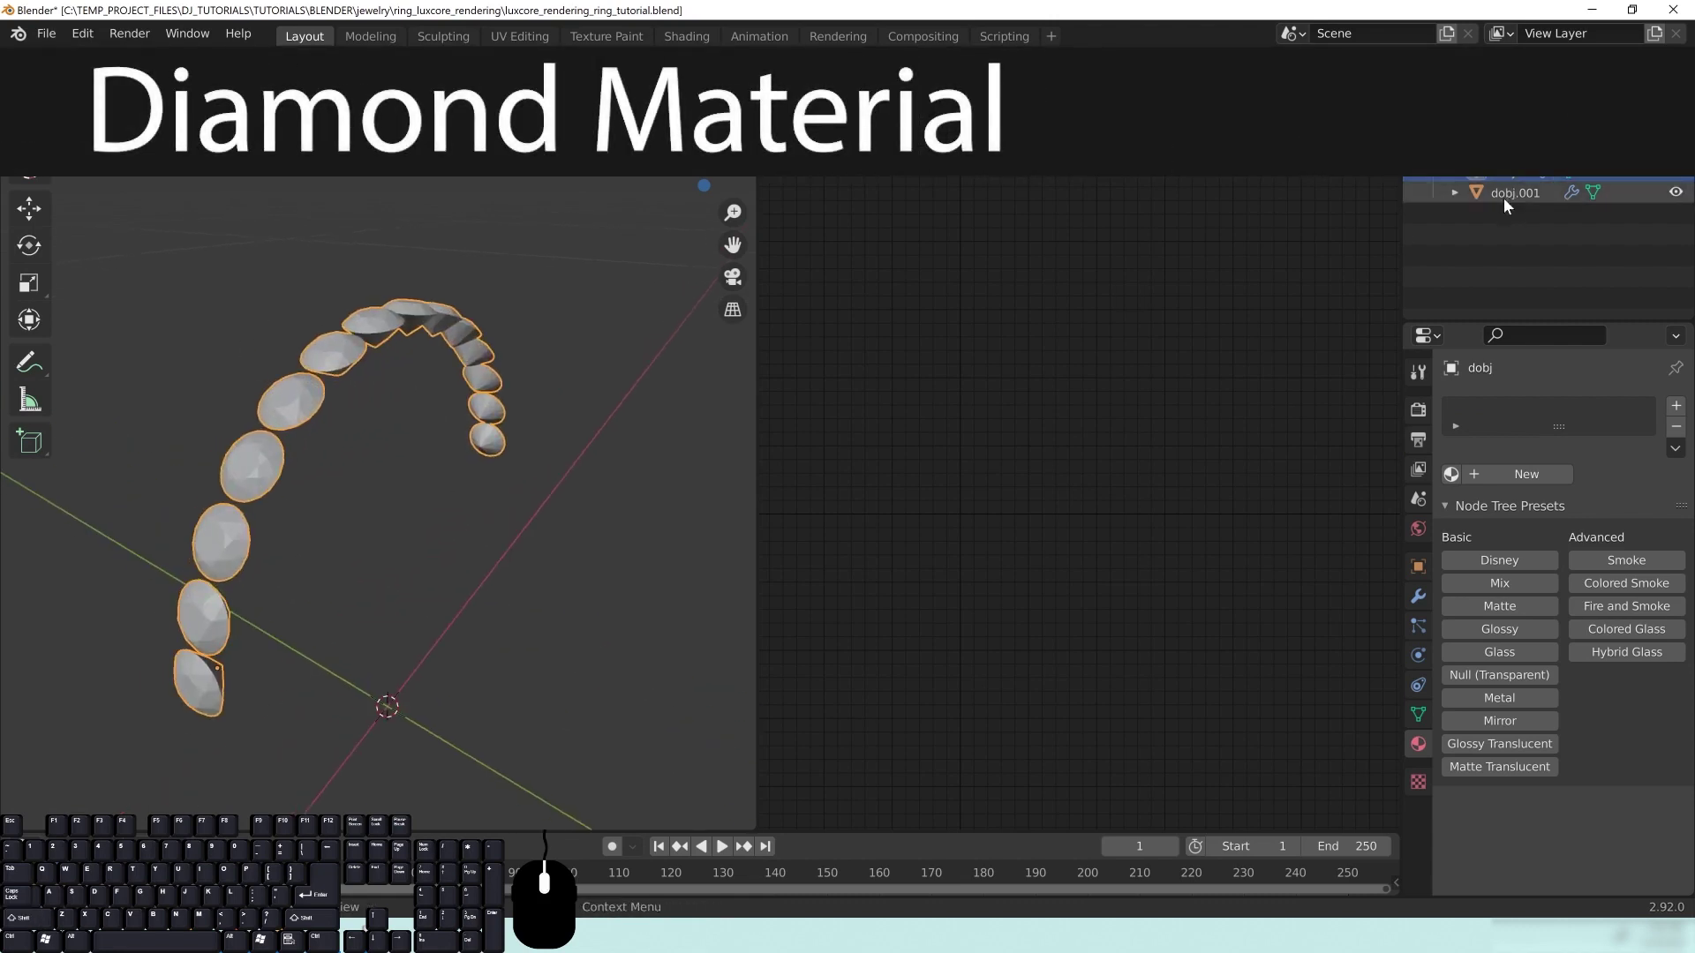
mouse_move(470, 579)
middle_down()
mouse_move(374, 583)
mouse_move(448, 523)
middle_up()
key(z)
click(436, 347)
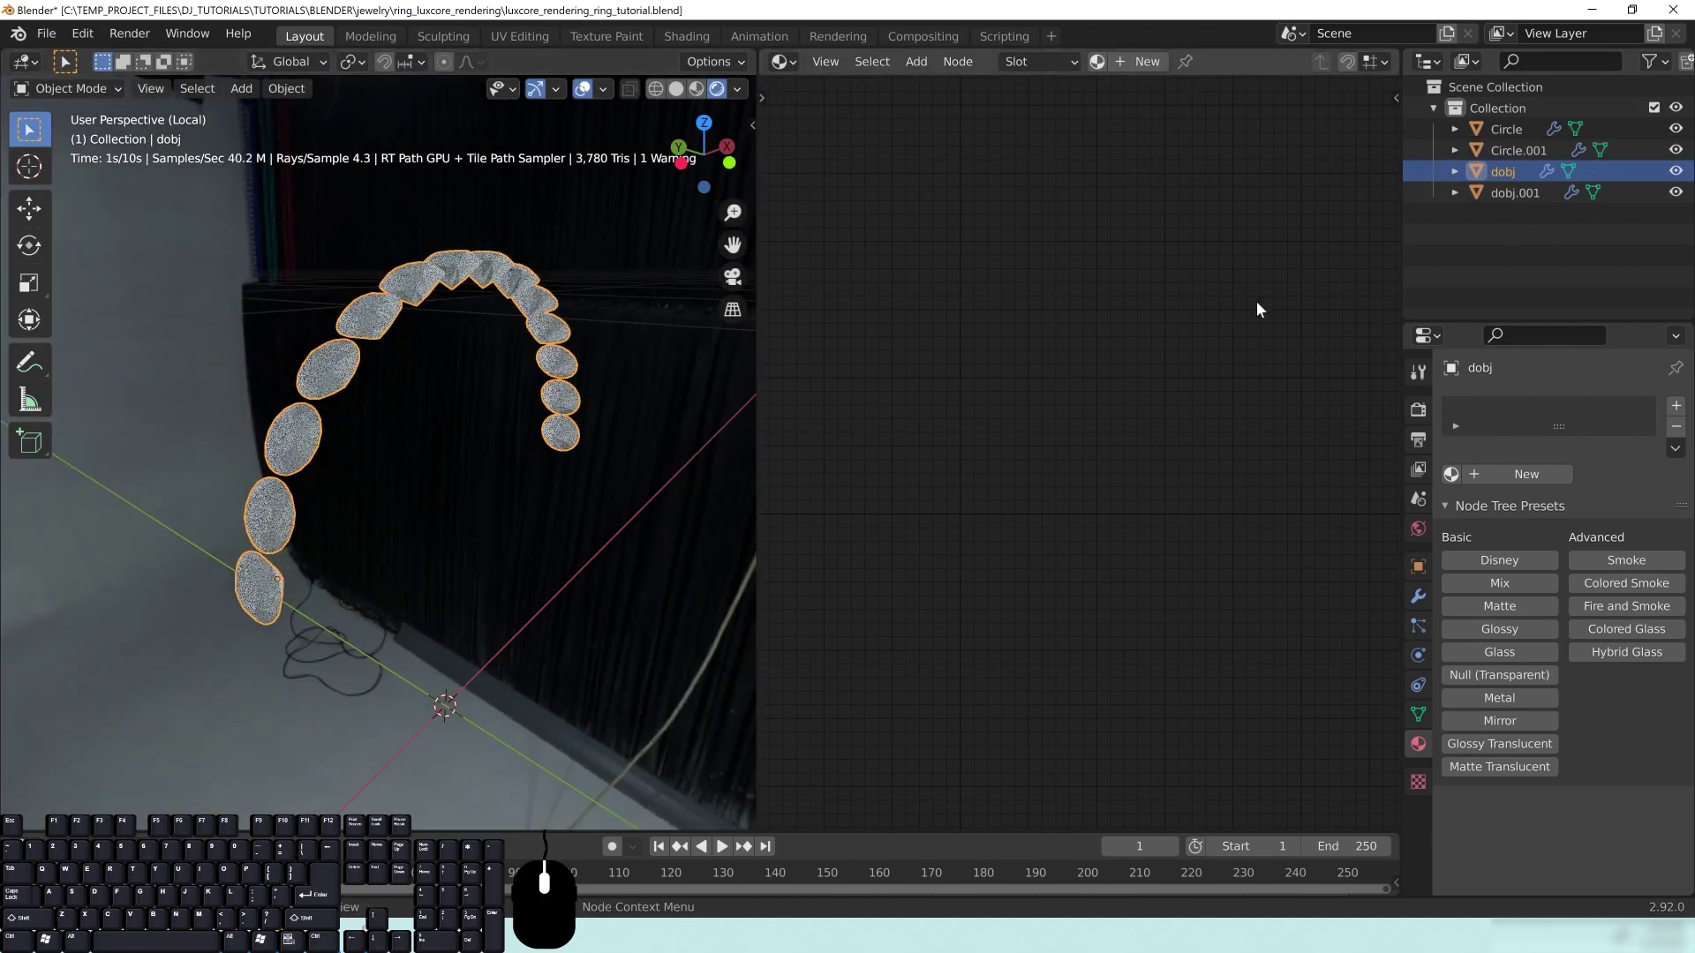
Step: Give the diamond row a material from the Glass node tree preset and hide the viewport overlays
click(1500, 651)
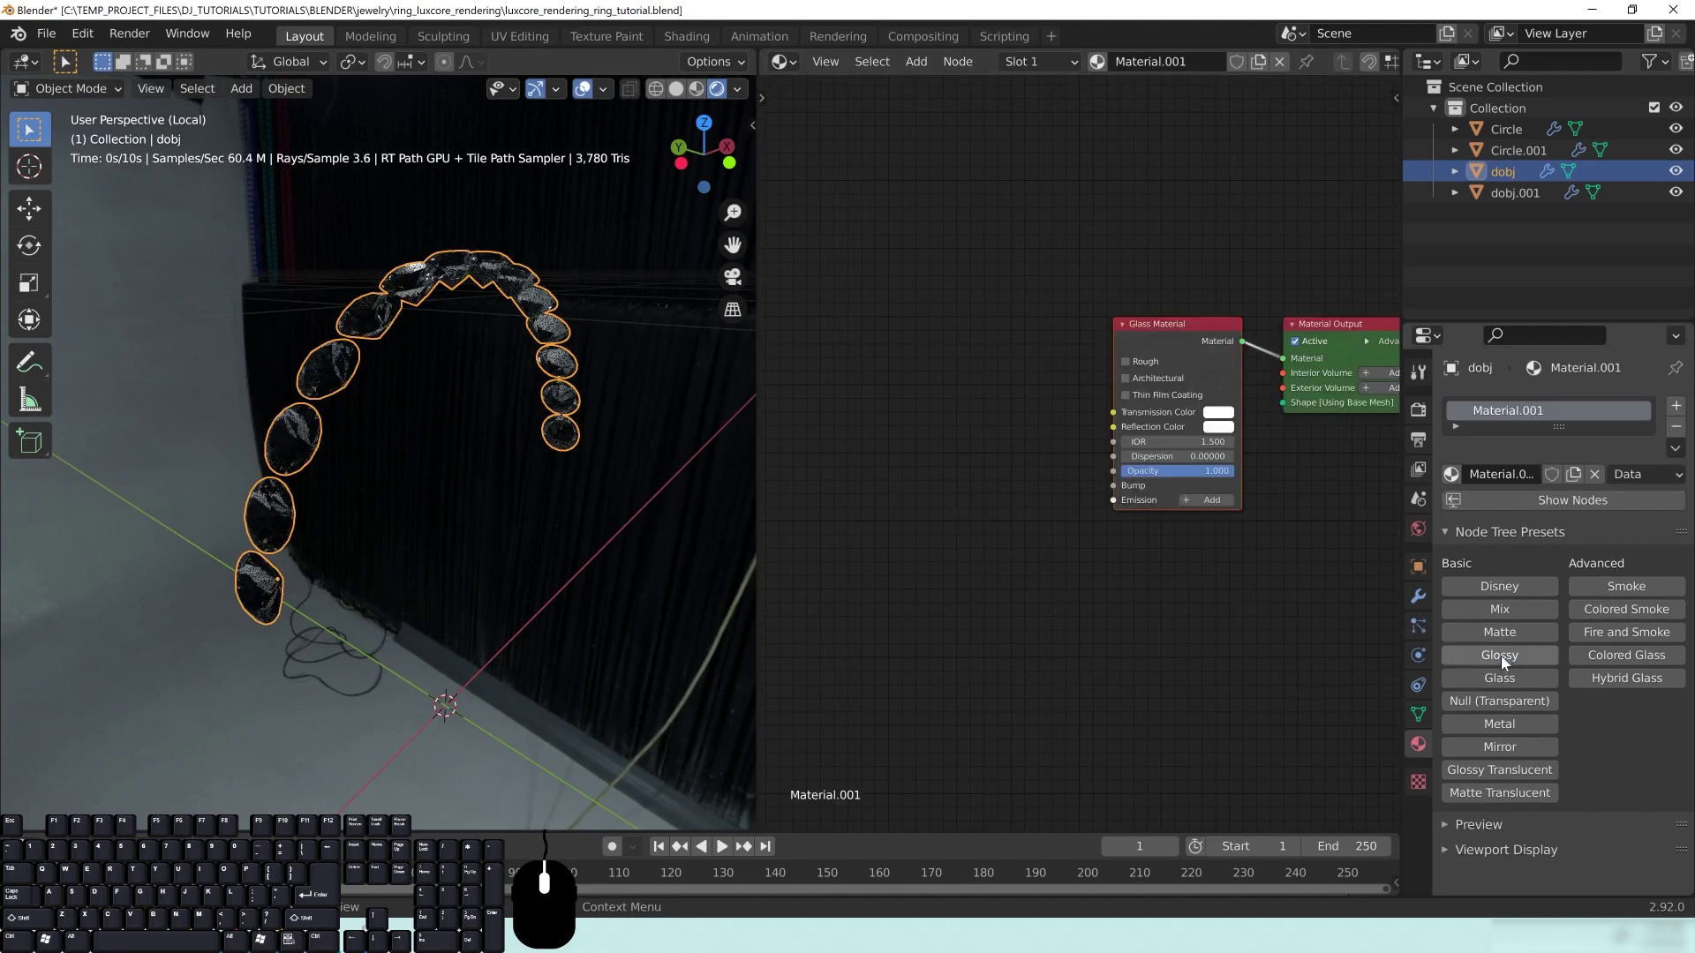
middle_drag(463, 484, 226, 471)
scroll(521, 410, up, 2)
middle_drag(527, 408, 446, 407)
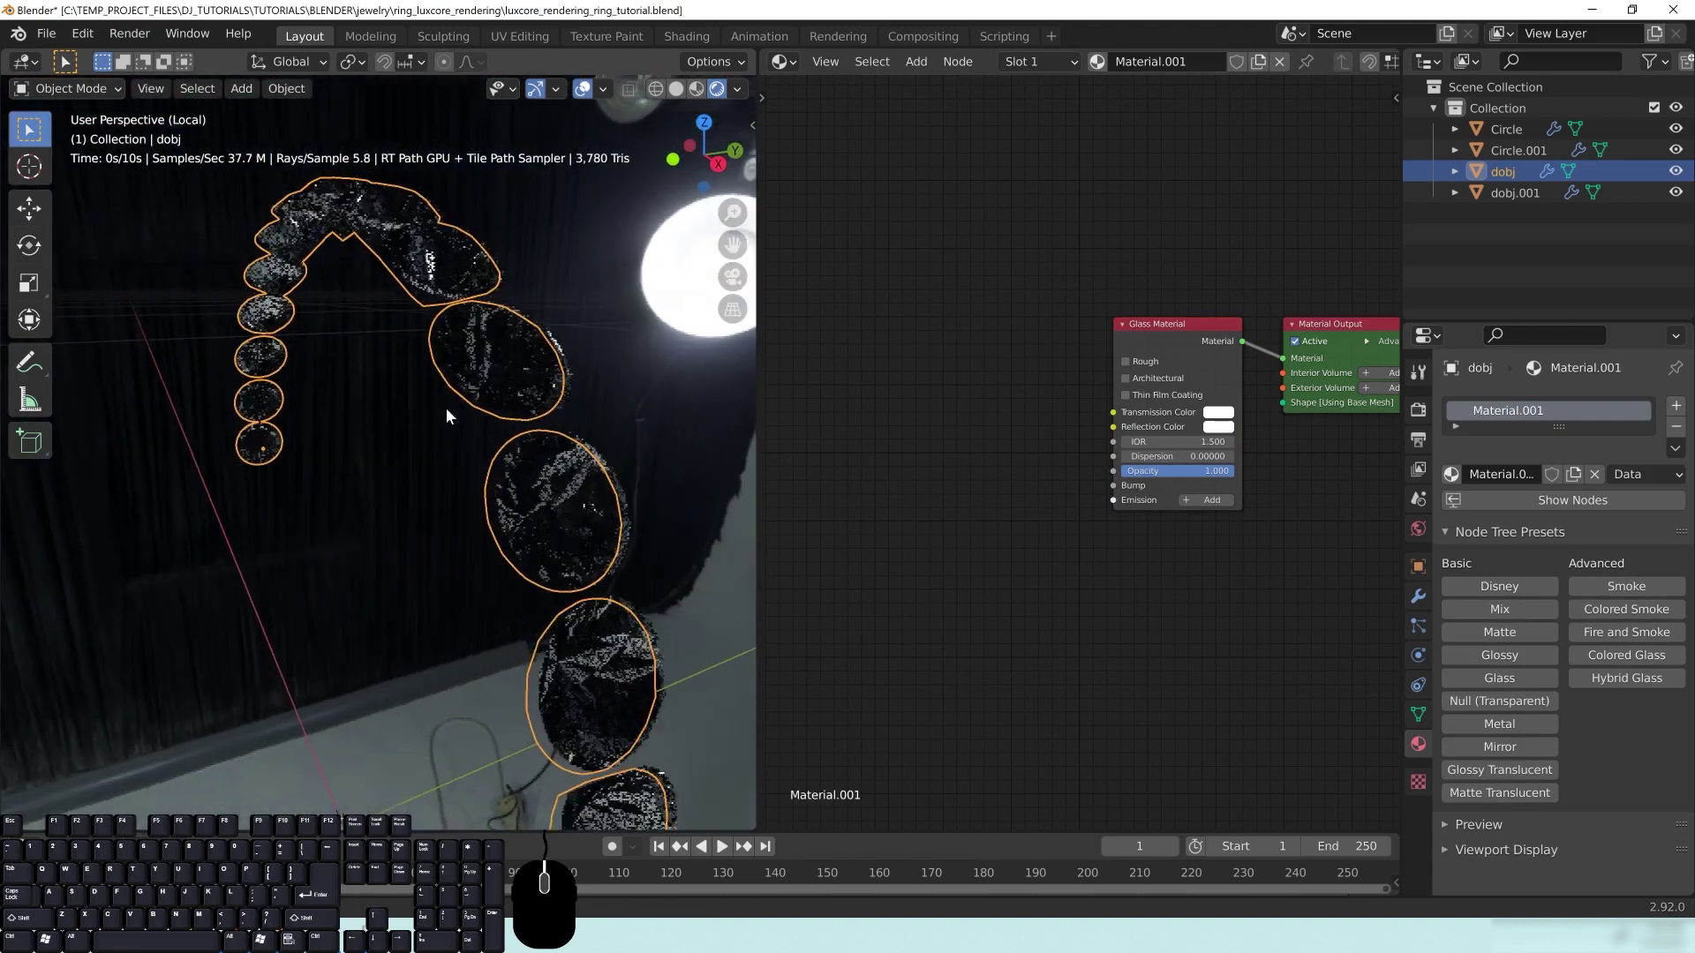
click(580, 90)
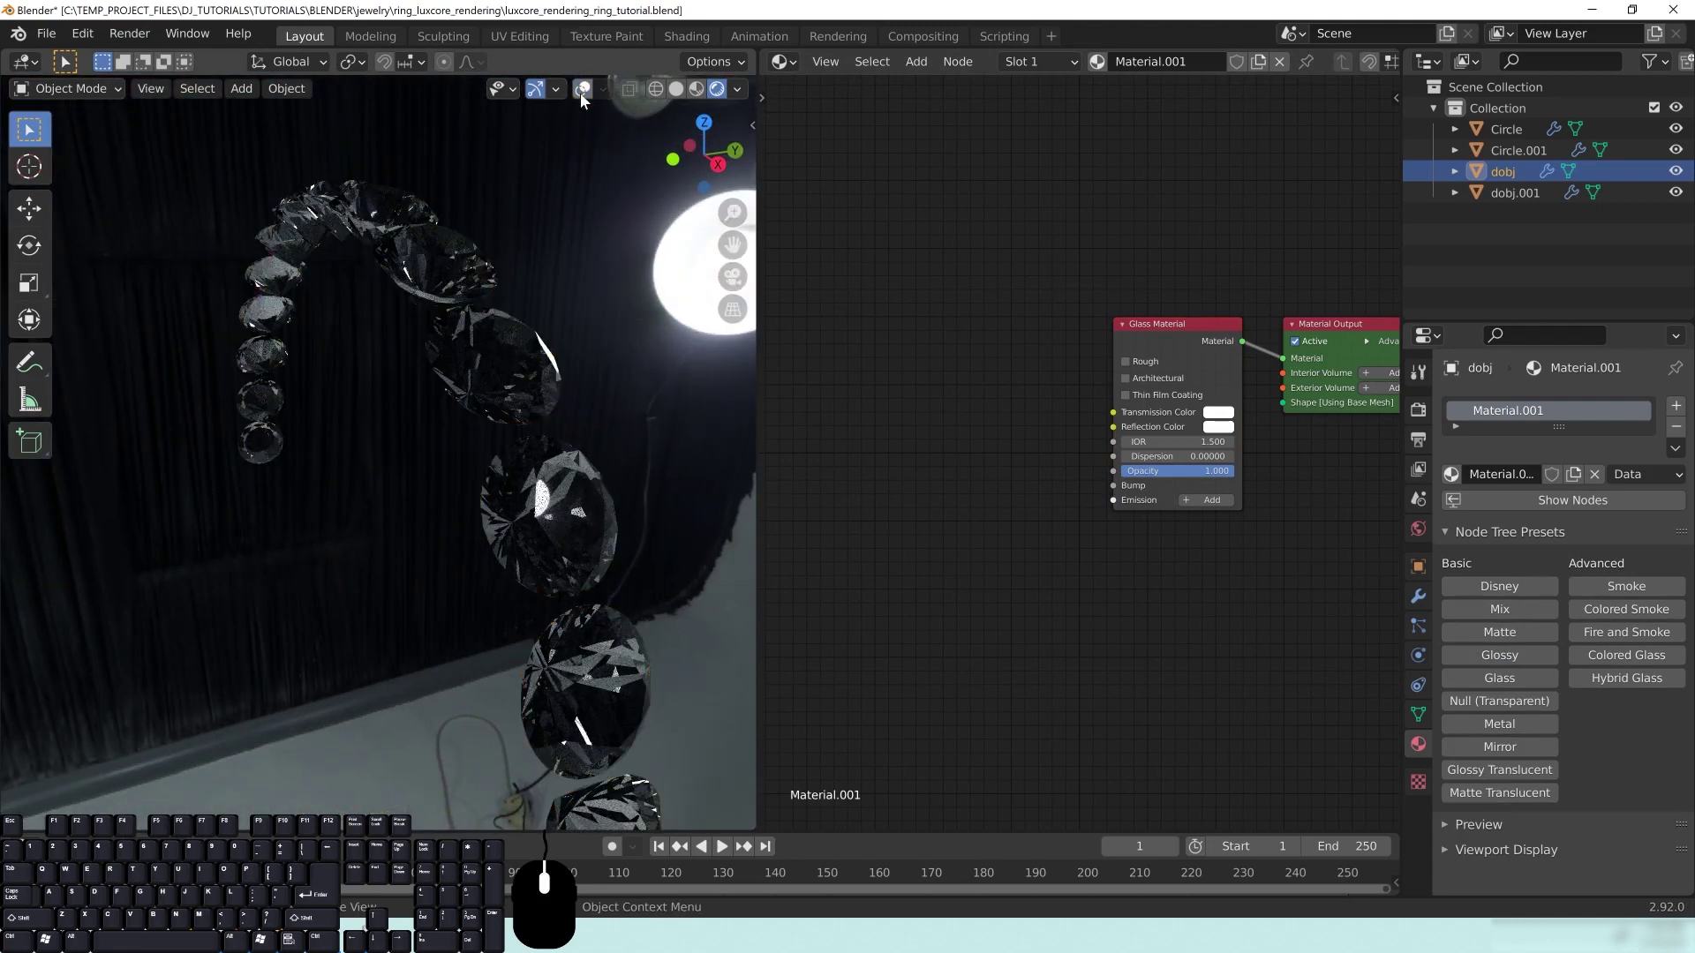
Step: Examine the glass diamonds' reflections and refractions from several angles
middle_drag(309, 409, 545, 256)
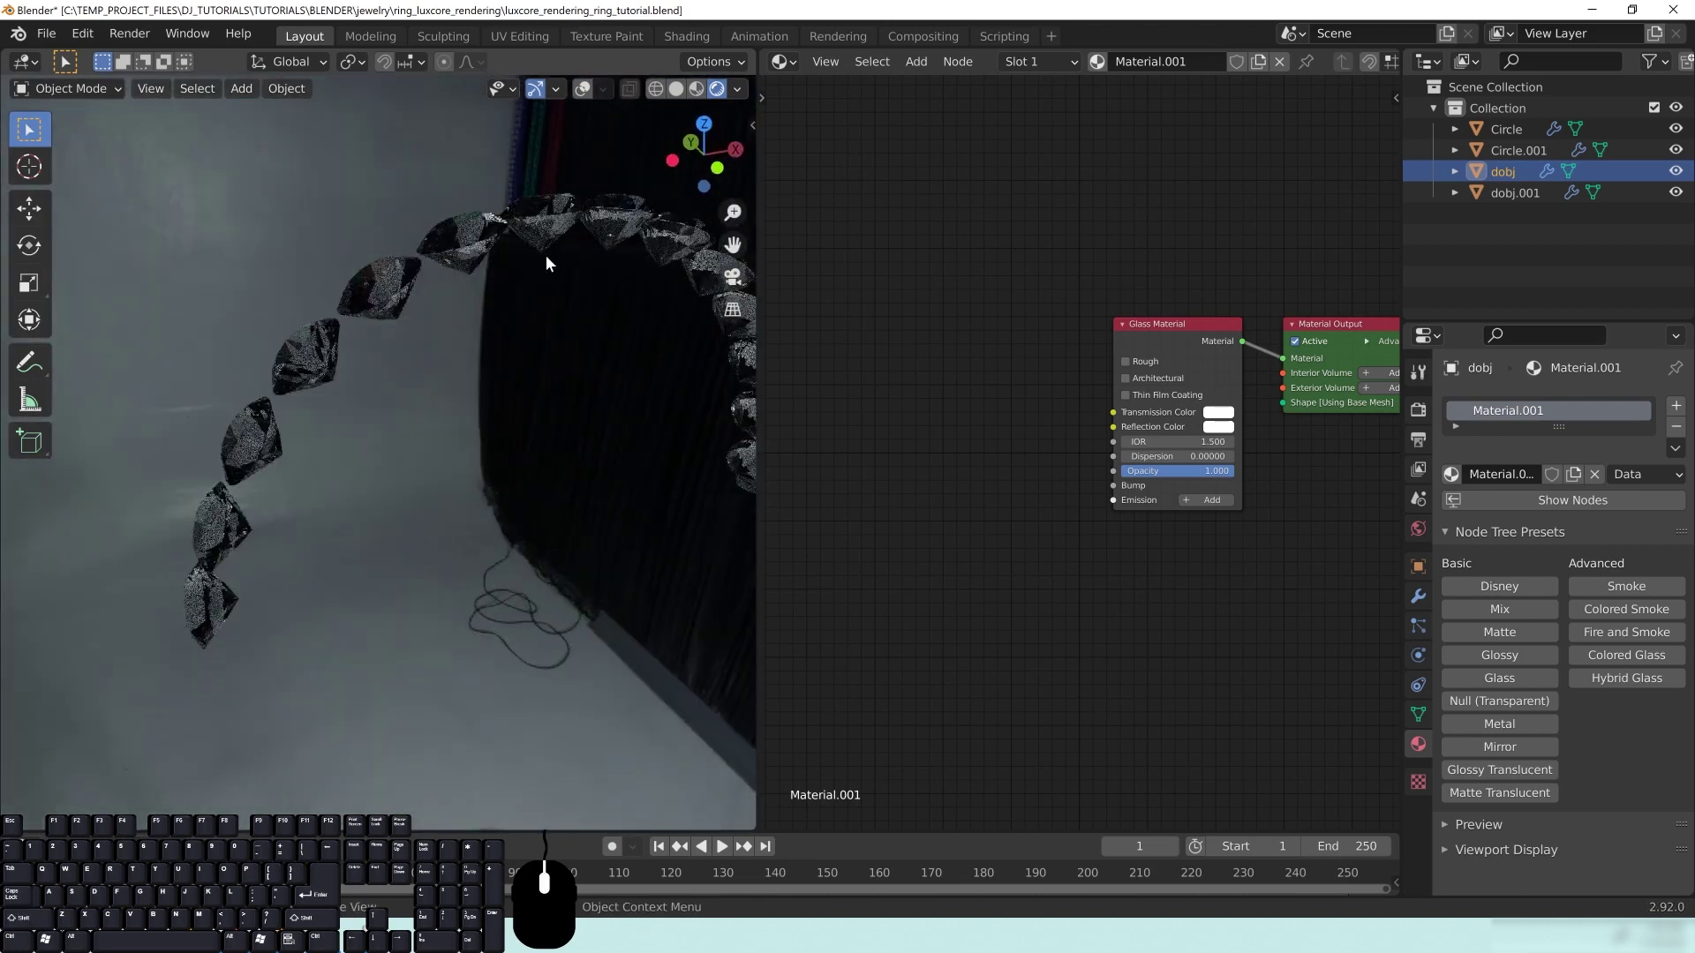
middle_drag(322, 446, 425, 423)
middle_drag(549, 370, 508, 372)
scroll(486, 431, up, 2)
mouse_move(486, 432)
shift+middle_down()
mouse_move(519, 406)
mouse_move(497, 440)
shift+middle_up()
middle_drag(575, 396, 548, 456)
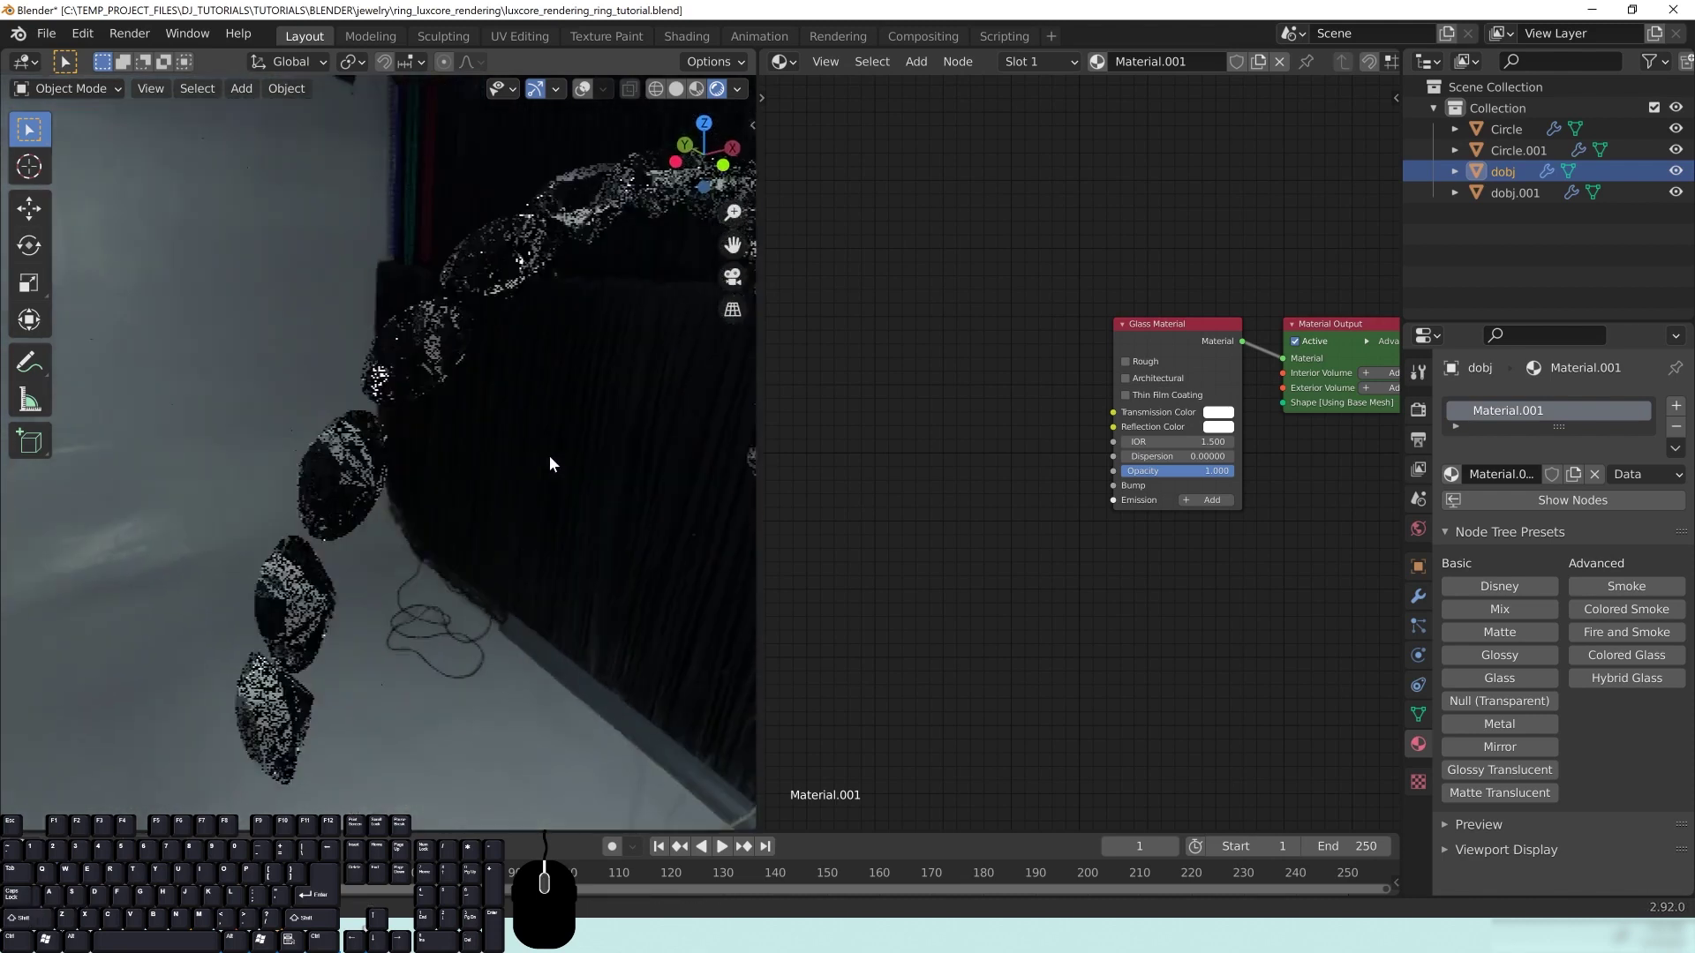
middle_drag(368, 692, 355, 688)
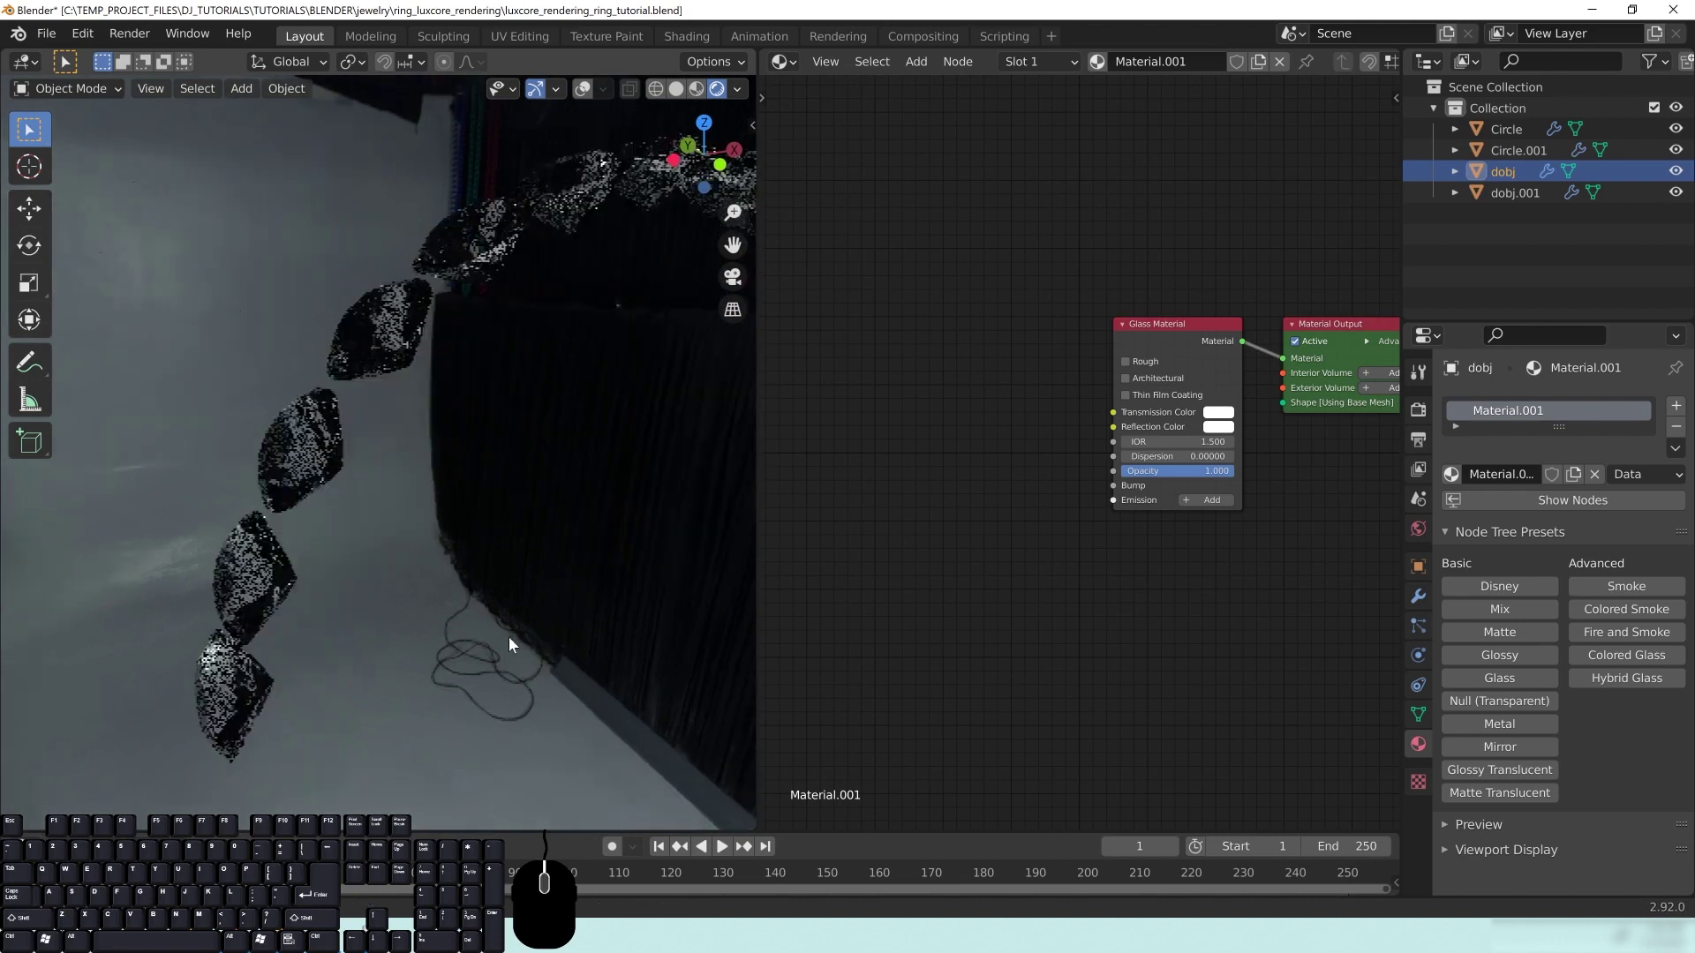
middle_drag(384, 493, 416, 510)
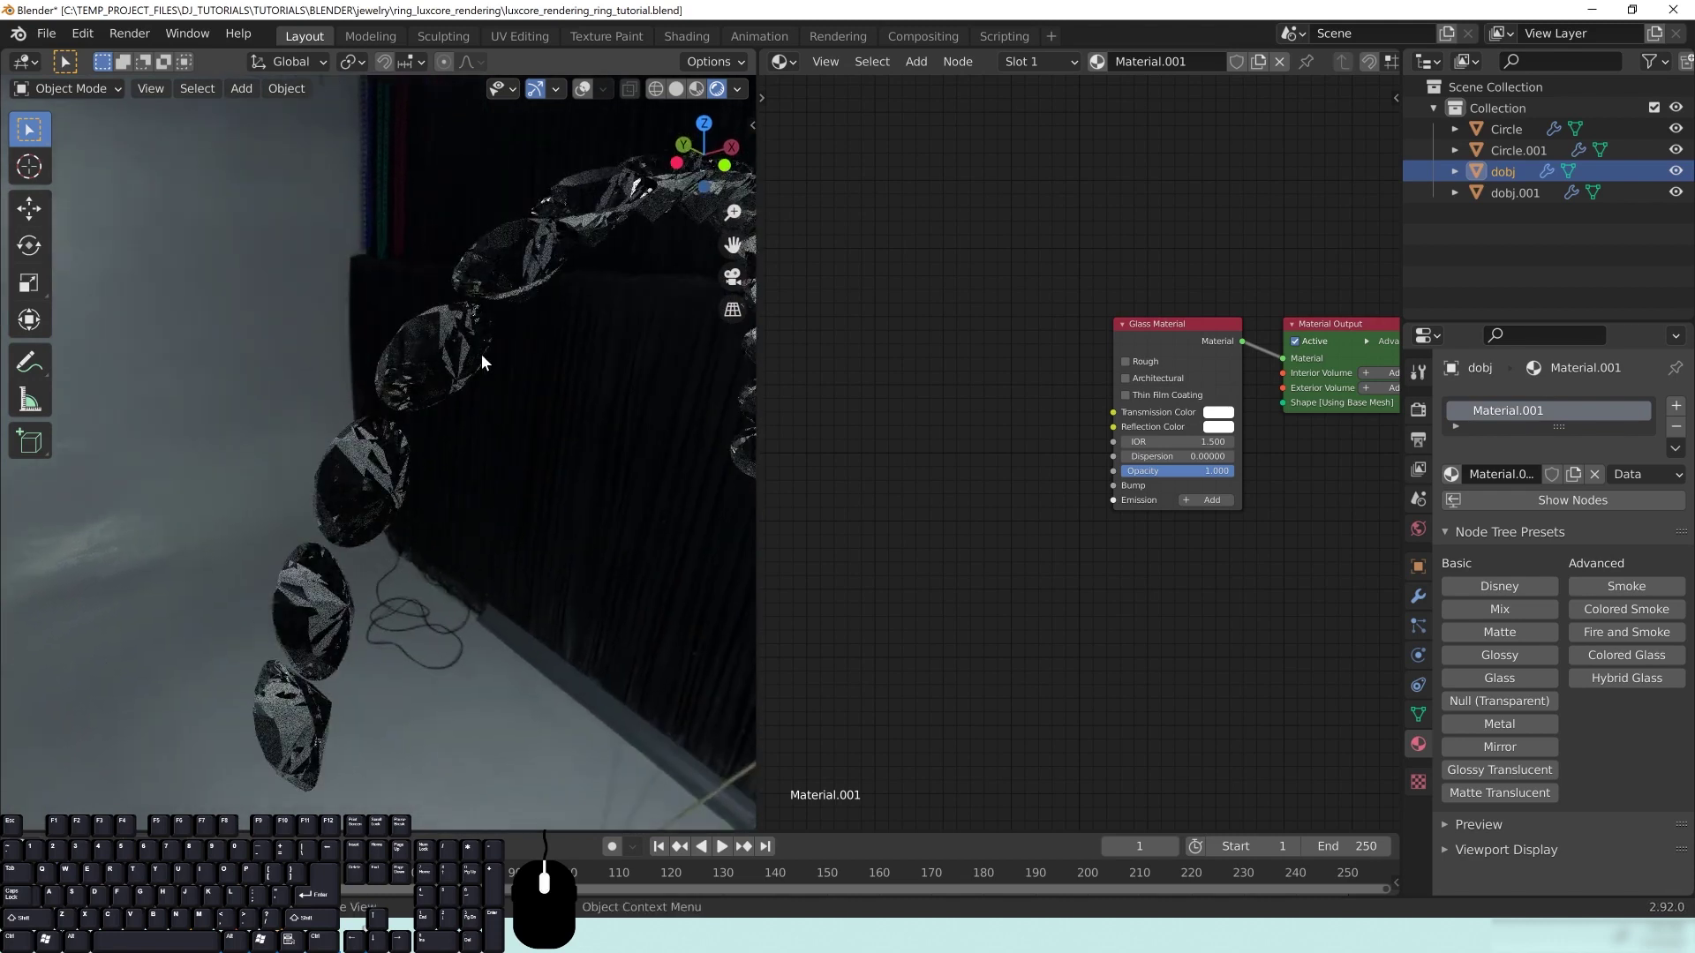
Step: Add an IOR Preset node and connect it to the IOR input of the Glass Material node
middle_drag(1274, 618, 1179, 655)
scroll(1179, 655, up, 6)
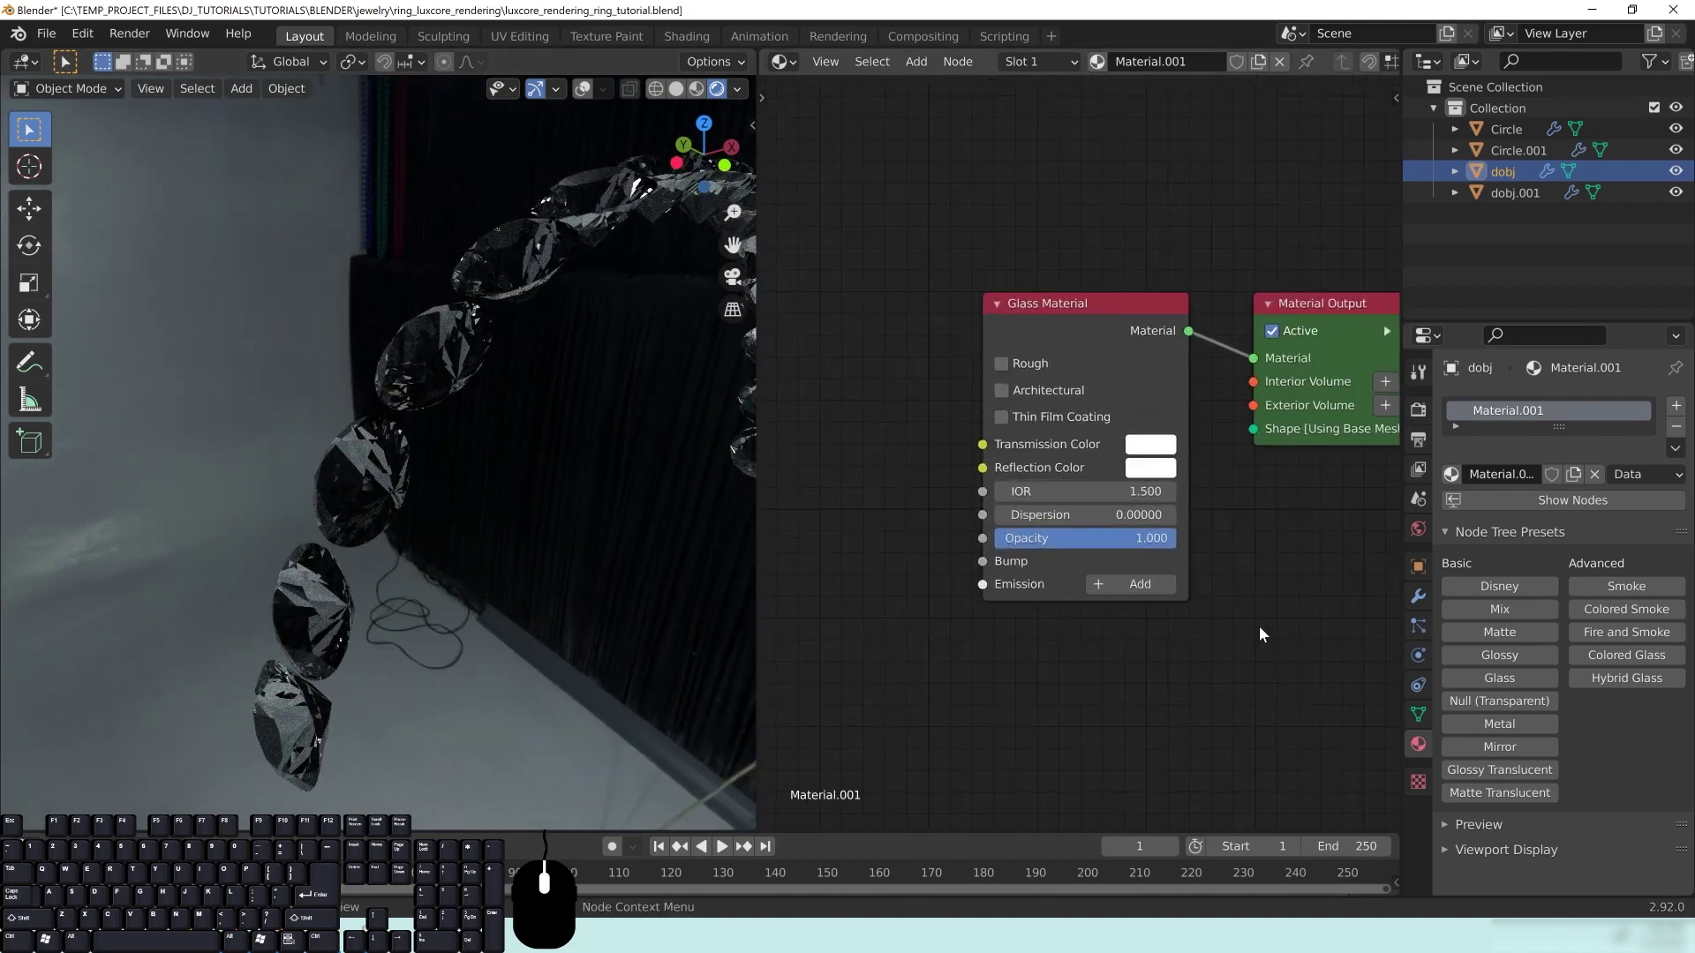
middle_drag(1253, 561, 1205, 584)
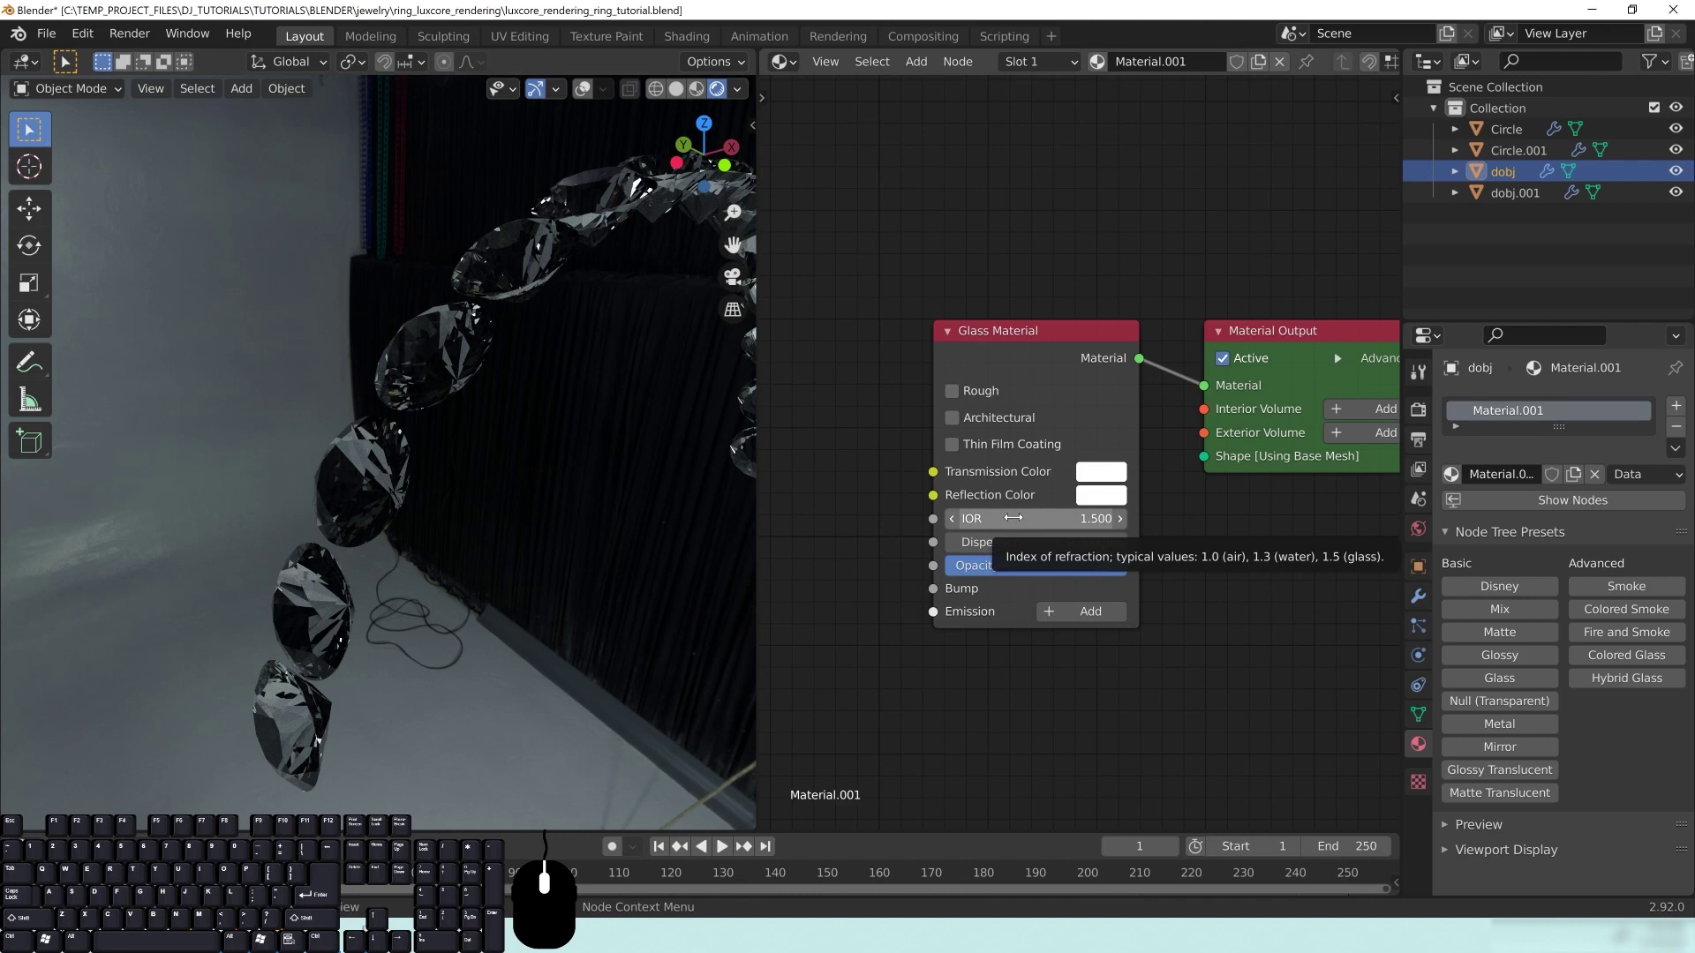
middle_drag(912, 402, 1196, 413)
key(shift+a)
click(918, 300)
text(ior)
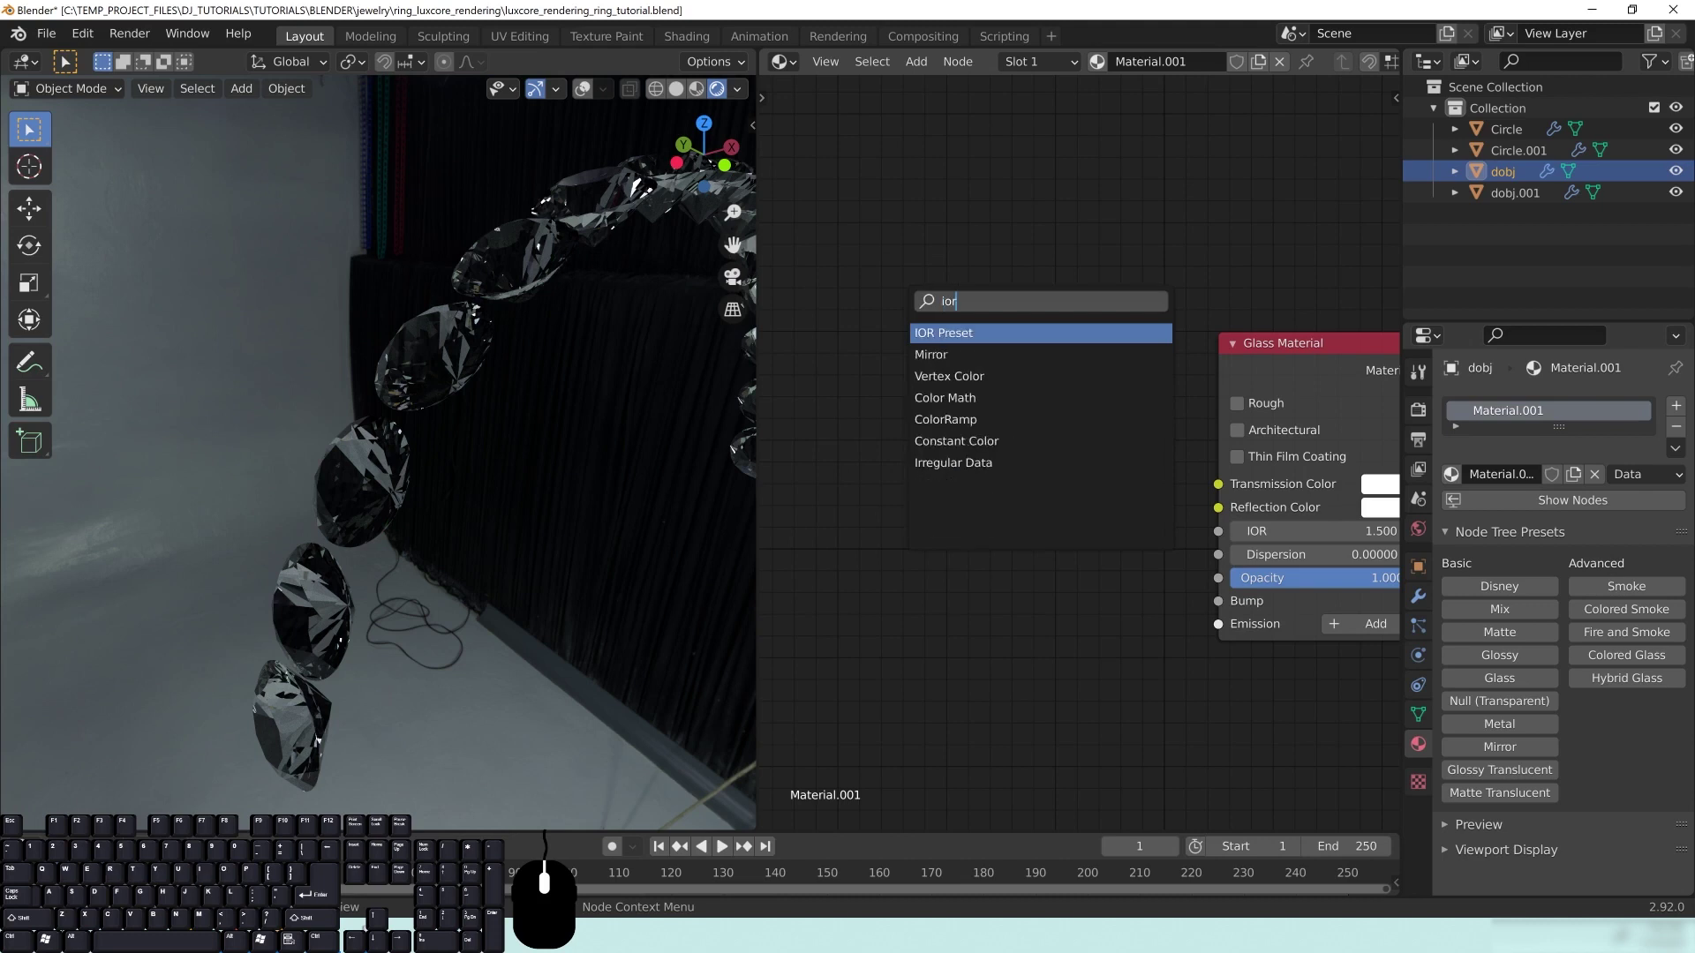
click(962, 333)
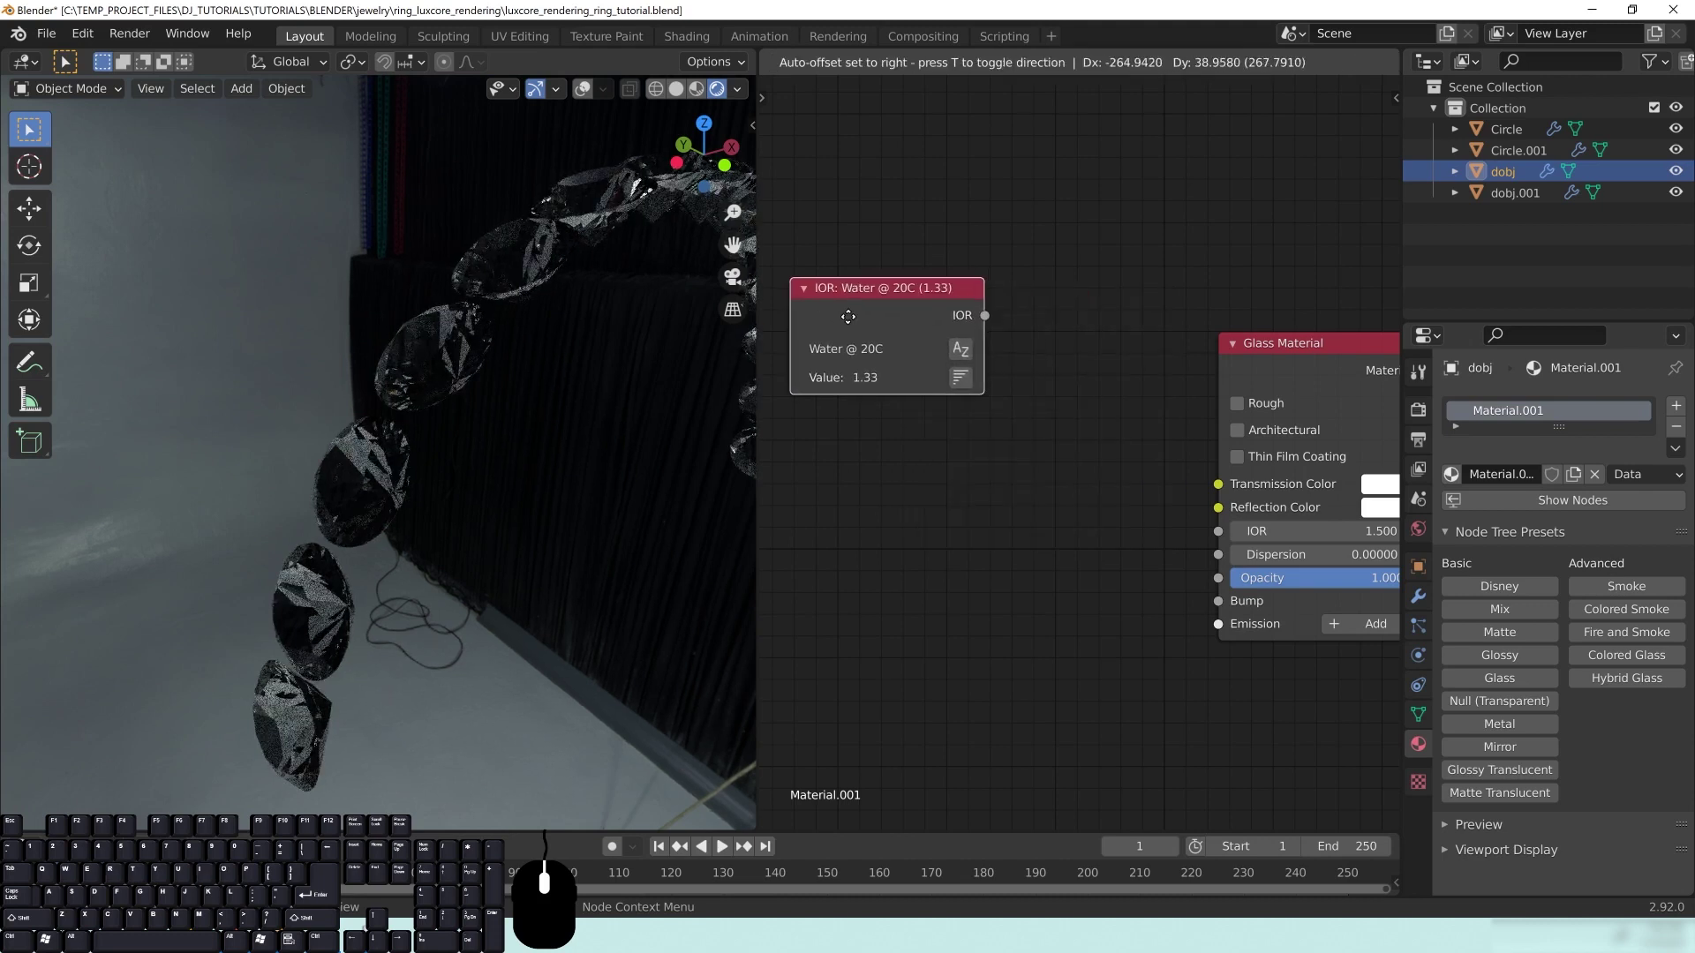
click(840, 322)
middle_drag(1031, 493, 1052, 435)
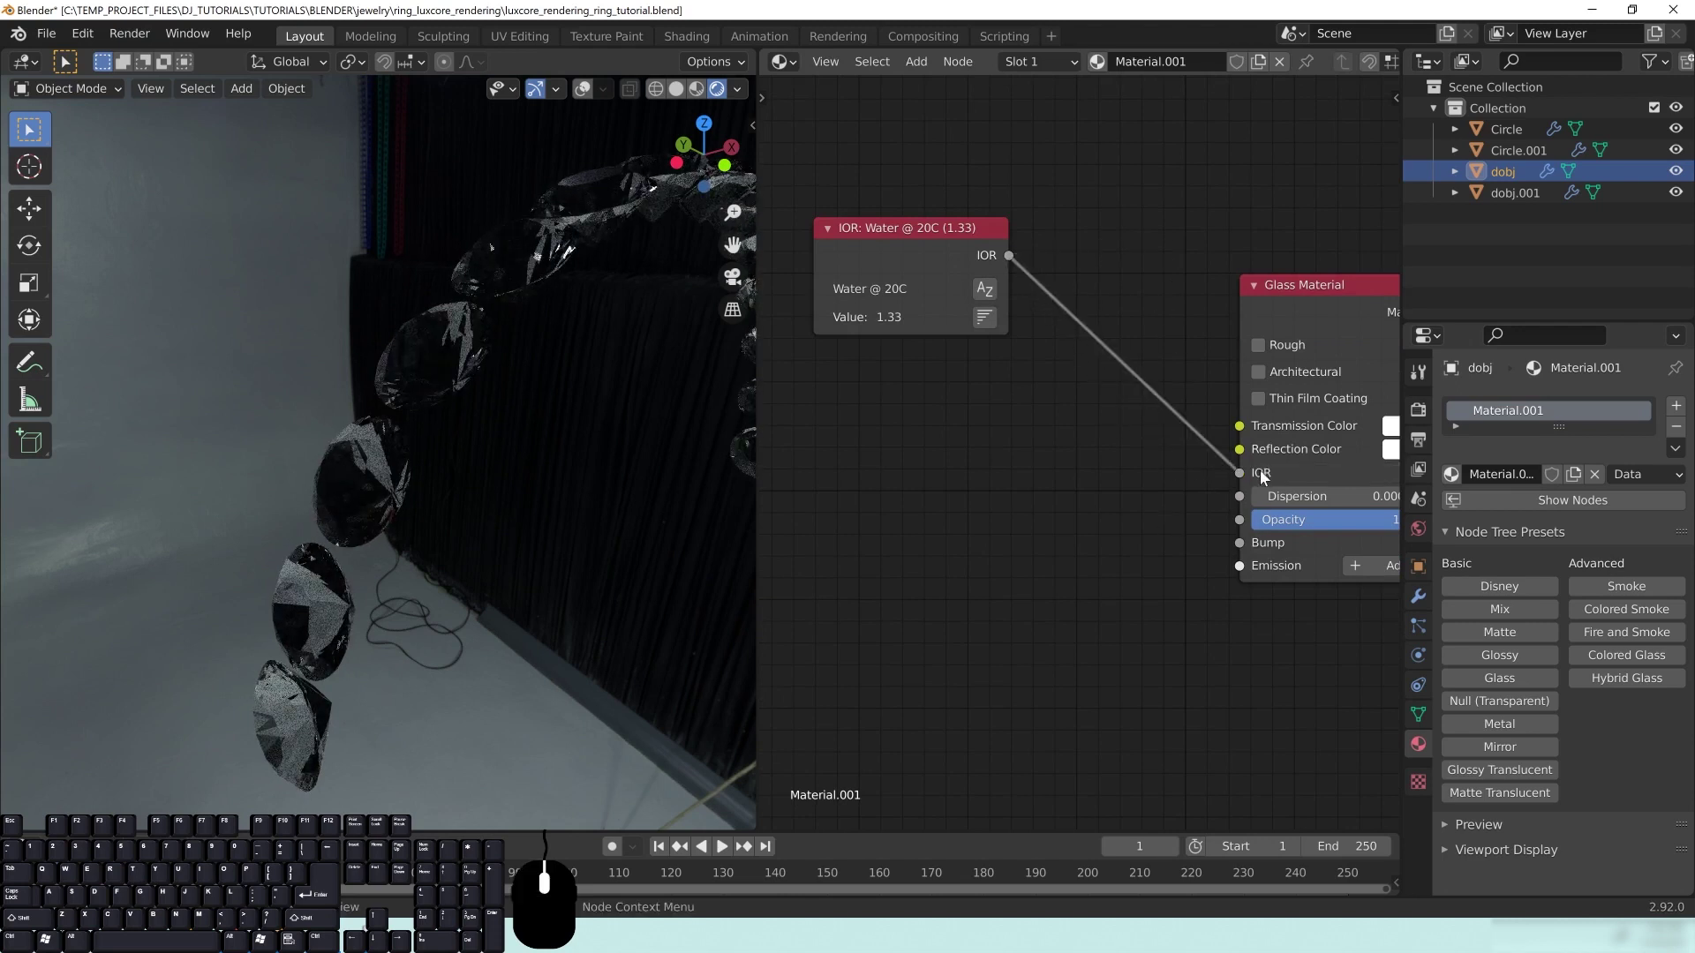
Step: Set the IOR Preset node to Diamond (2.415) and inspect the stones' facets in the rendered view
click(984, 317)
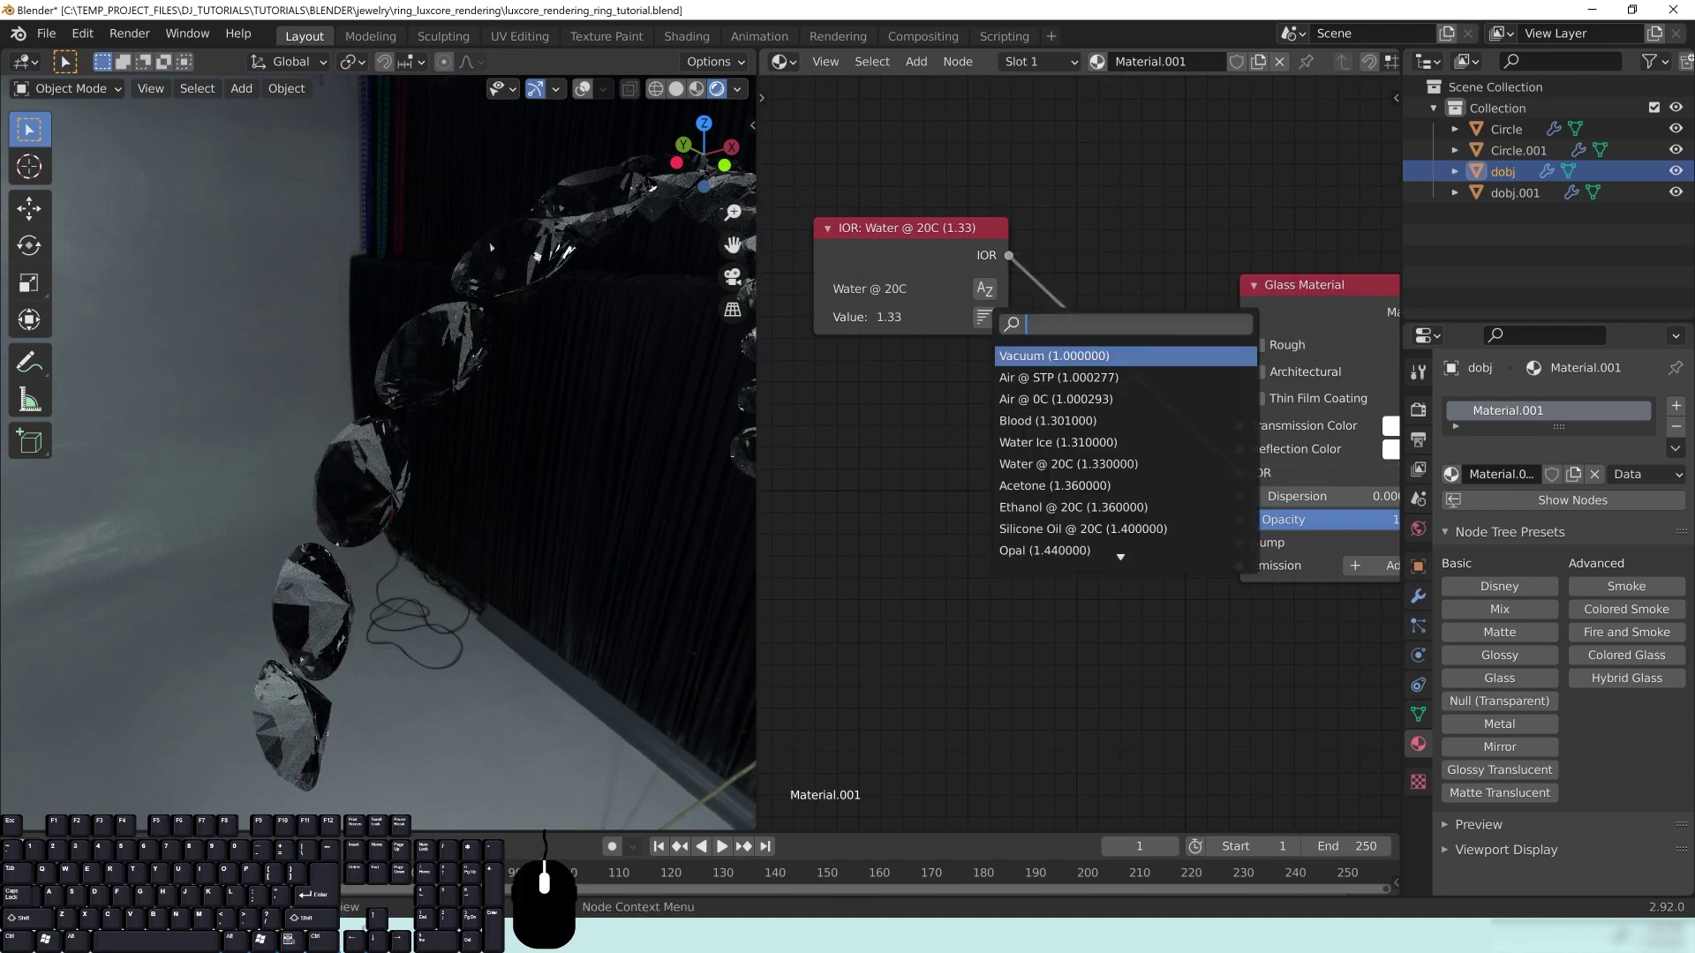
text(diamon)
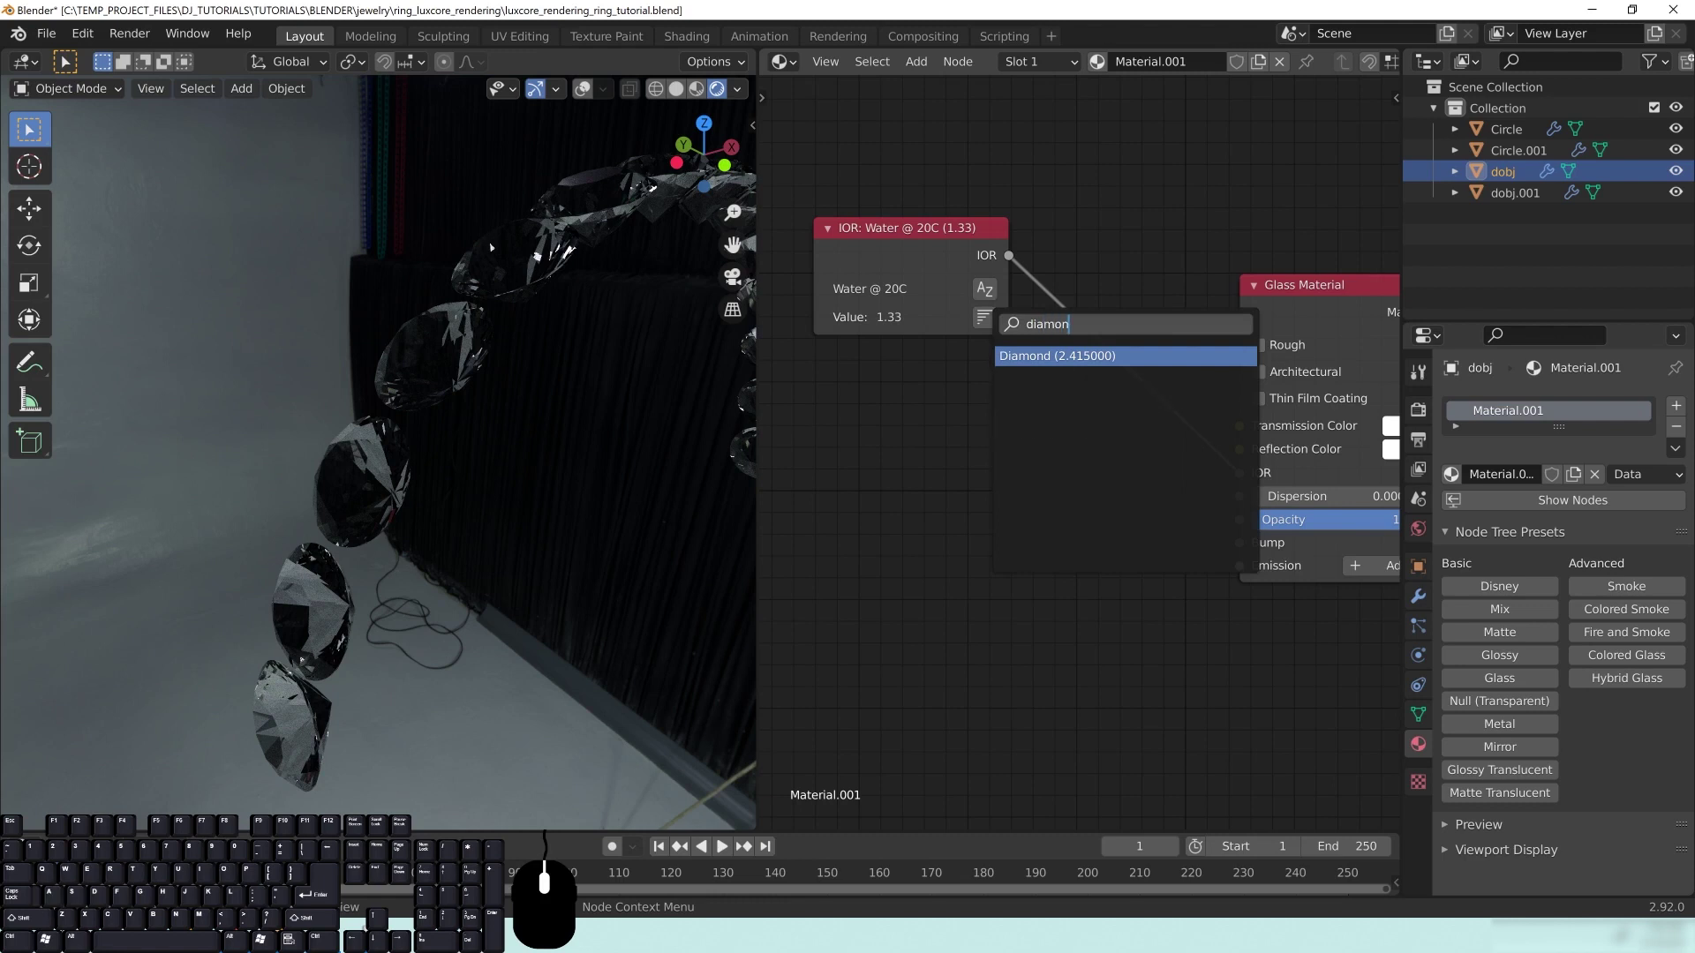
click(1066, 356)
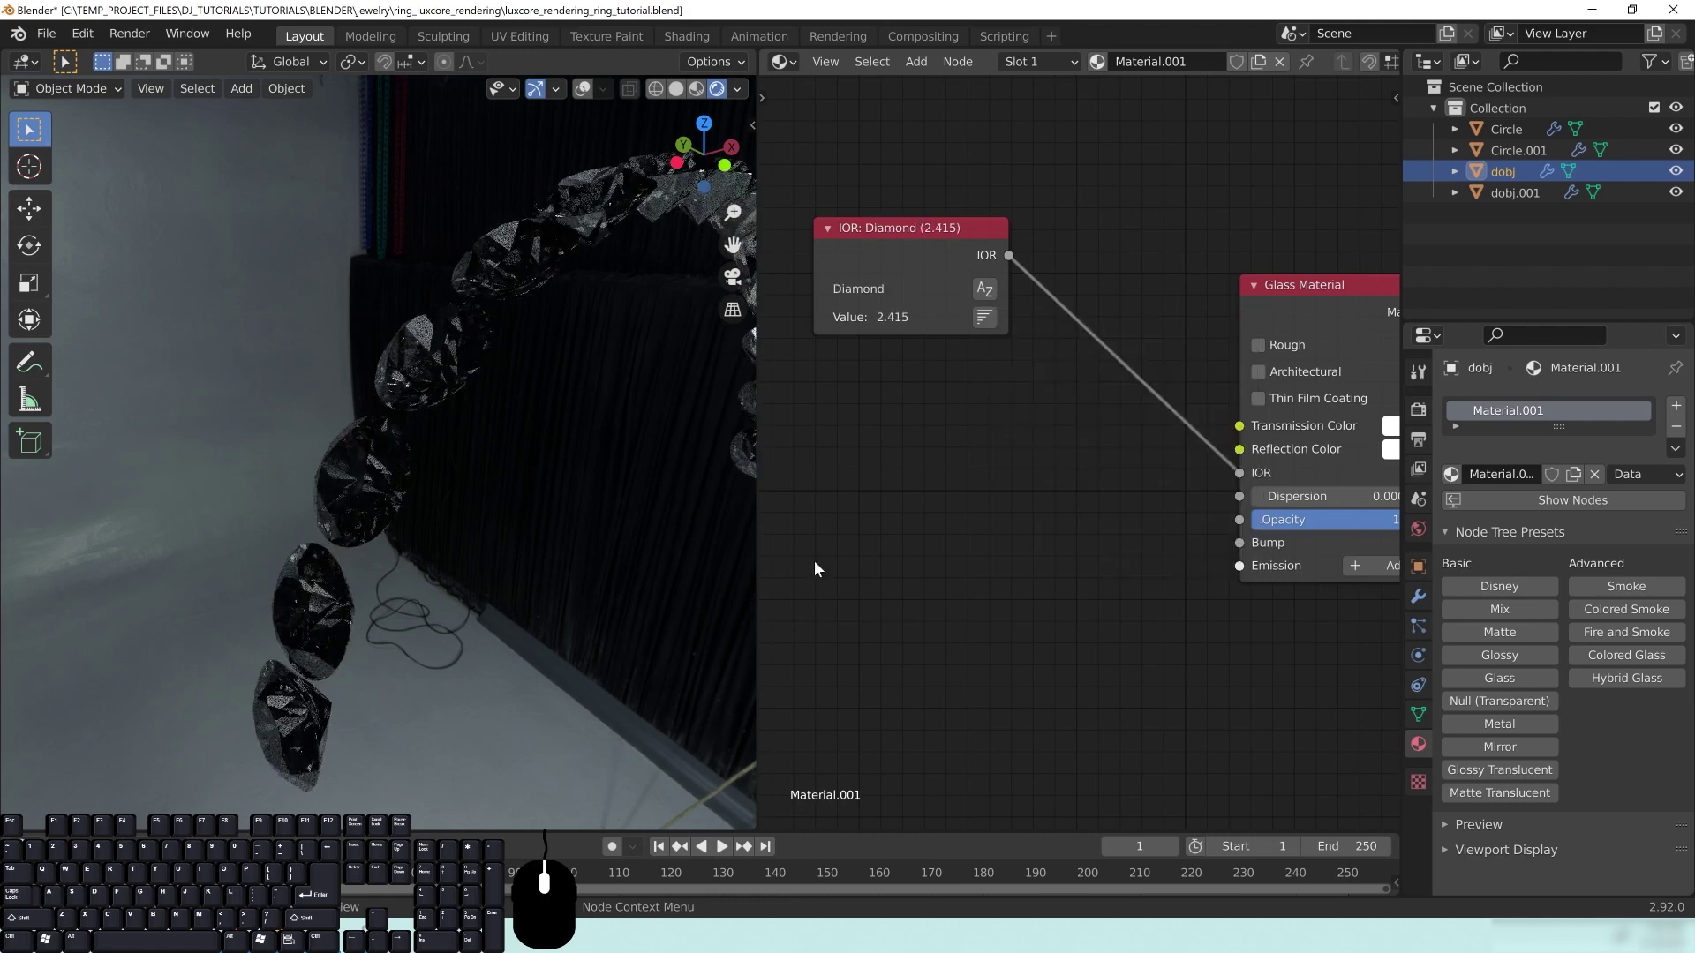
scroll(530, 451, down, 6)
scroll(501, 432, up, 3)
middle_drag(547, 421, 551, 346)
scroll(533, 364, up, 1)
scroll(565, 363, up, 3)
scroll(516, 387, down, 1)
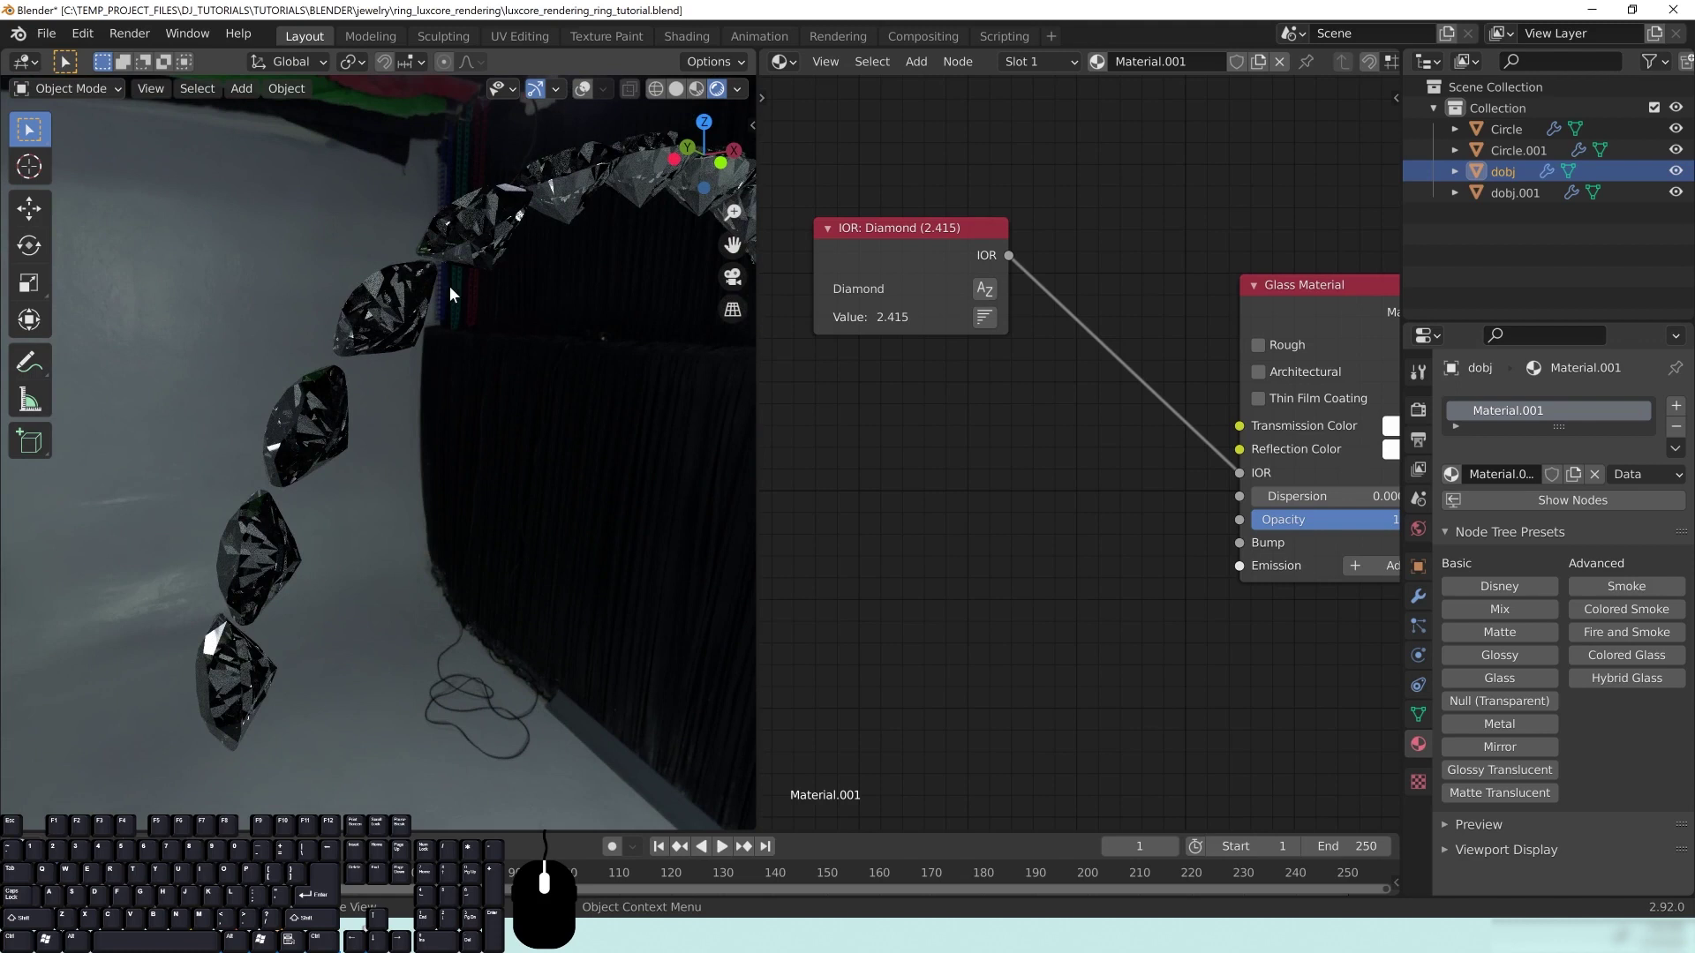
Step: Try a dispersion of 1.0 on the Glass Material node and inspect the diamonds up close
middle_drag(1216, 585, 1139, 556)
middle_drag(1267, 584, 1233, 611)
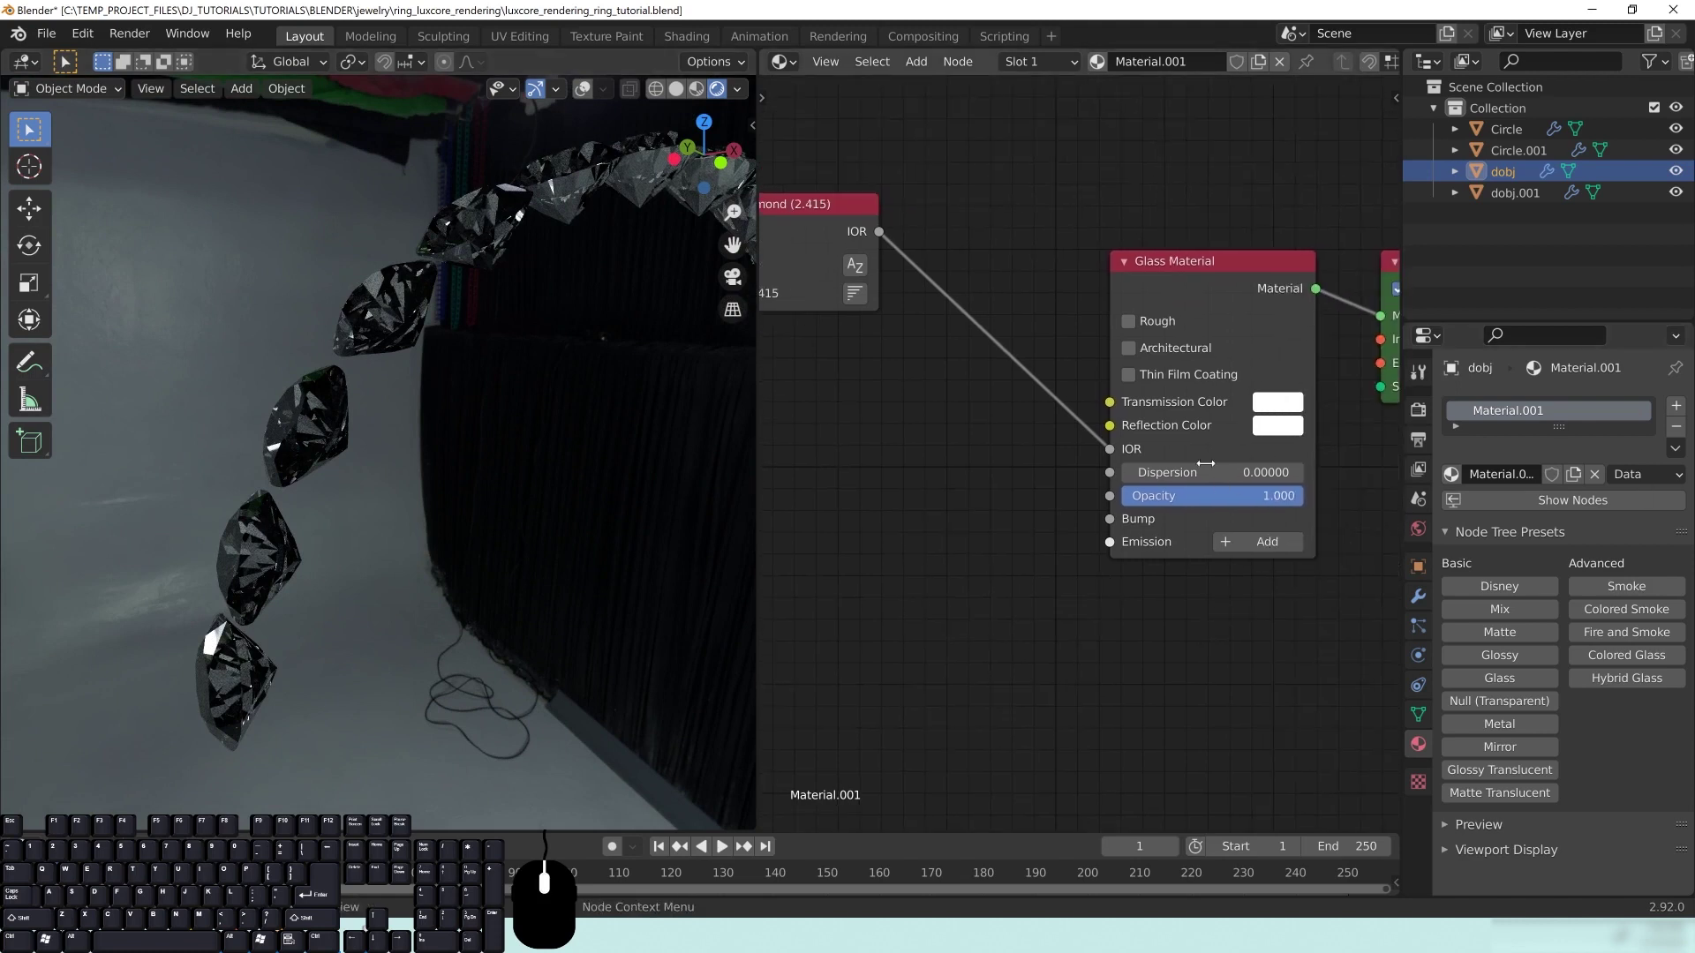
click(1160, 476)
text(1.0)
key(Return)
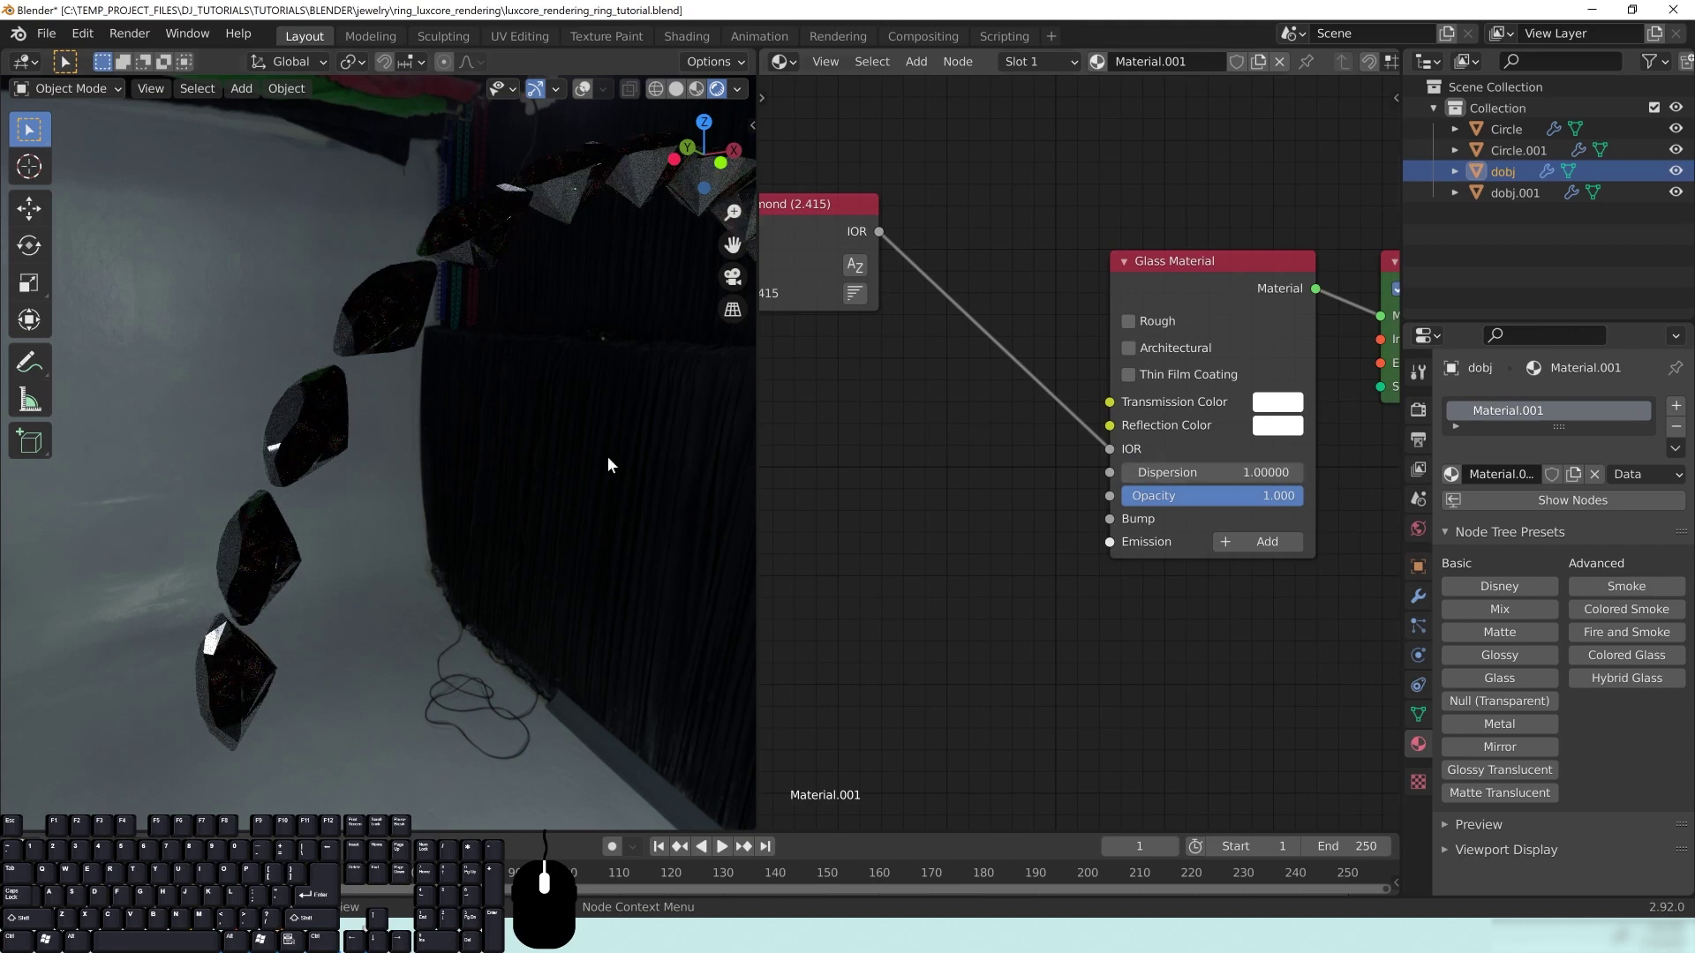
middle_drag(454, 368, 537, 466)
scroll(514, 424, up, 4)
scroll(522, 484, up, 3)
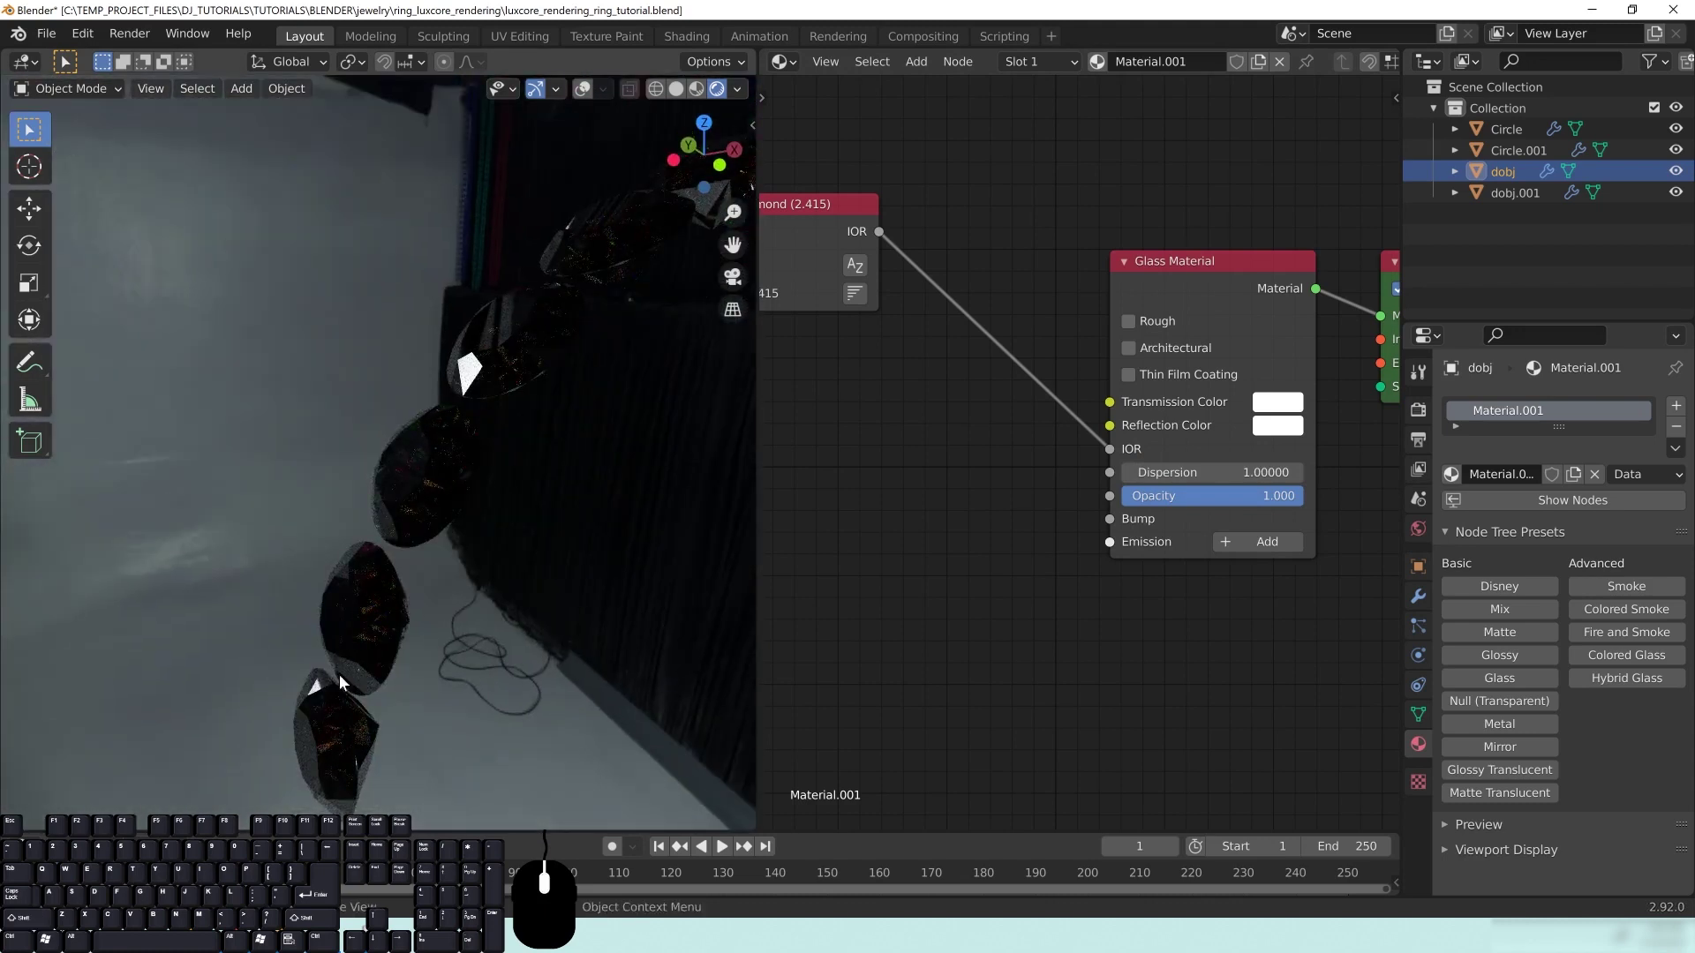
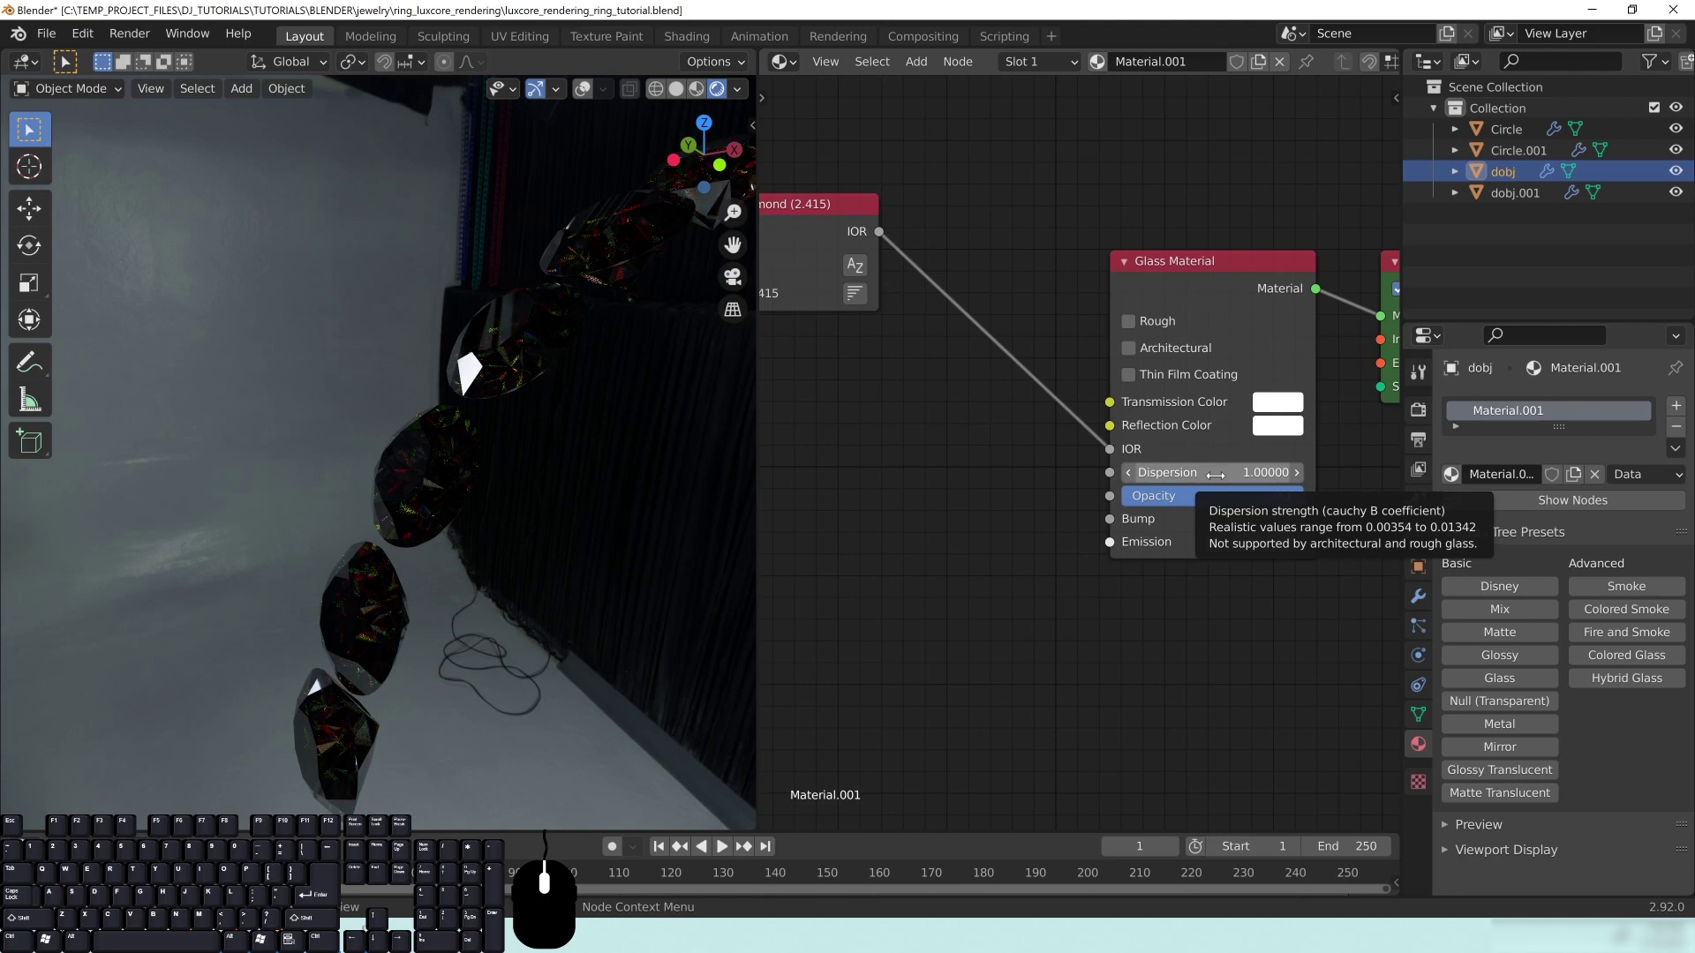
Step: Set the Glass Material node's dispersion to 0.01170
click(1209, 474)
text(0.011)
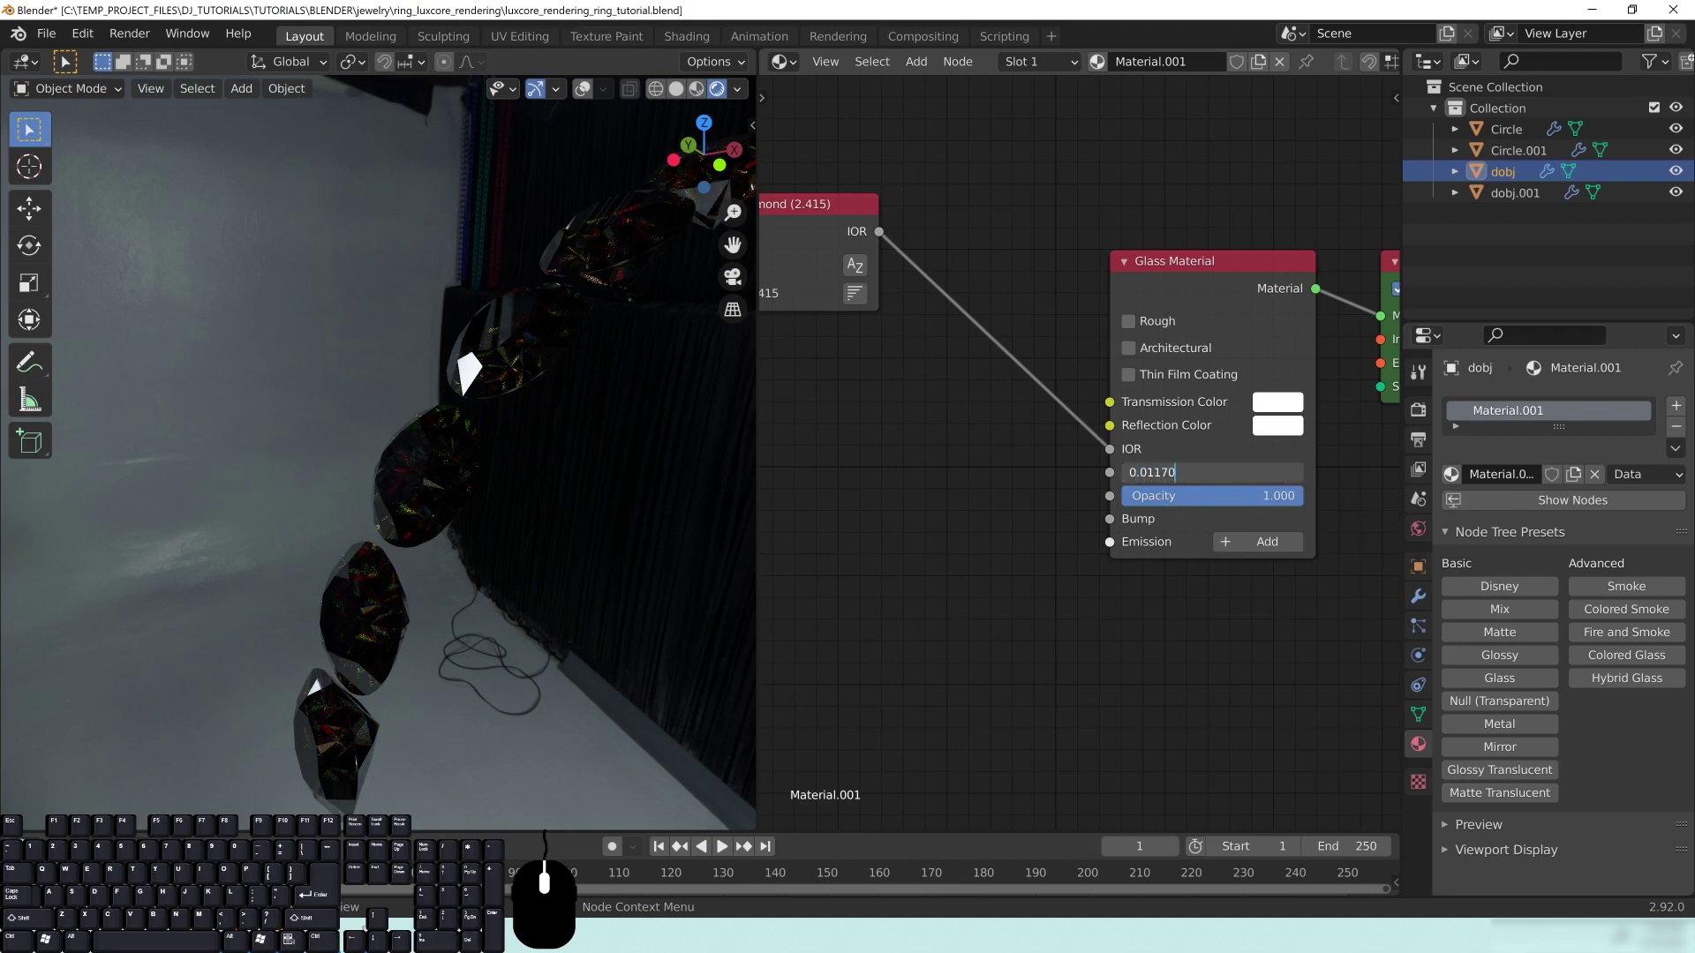
text(70)
key(Return)
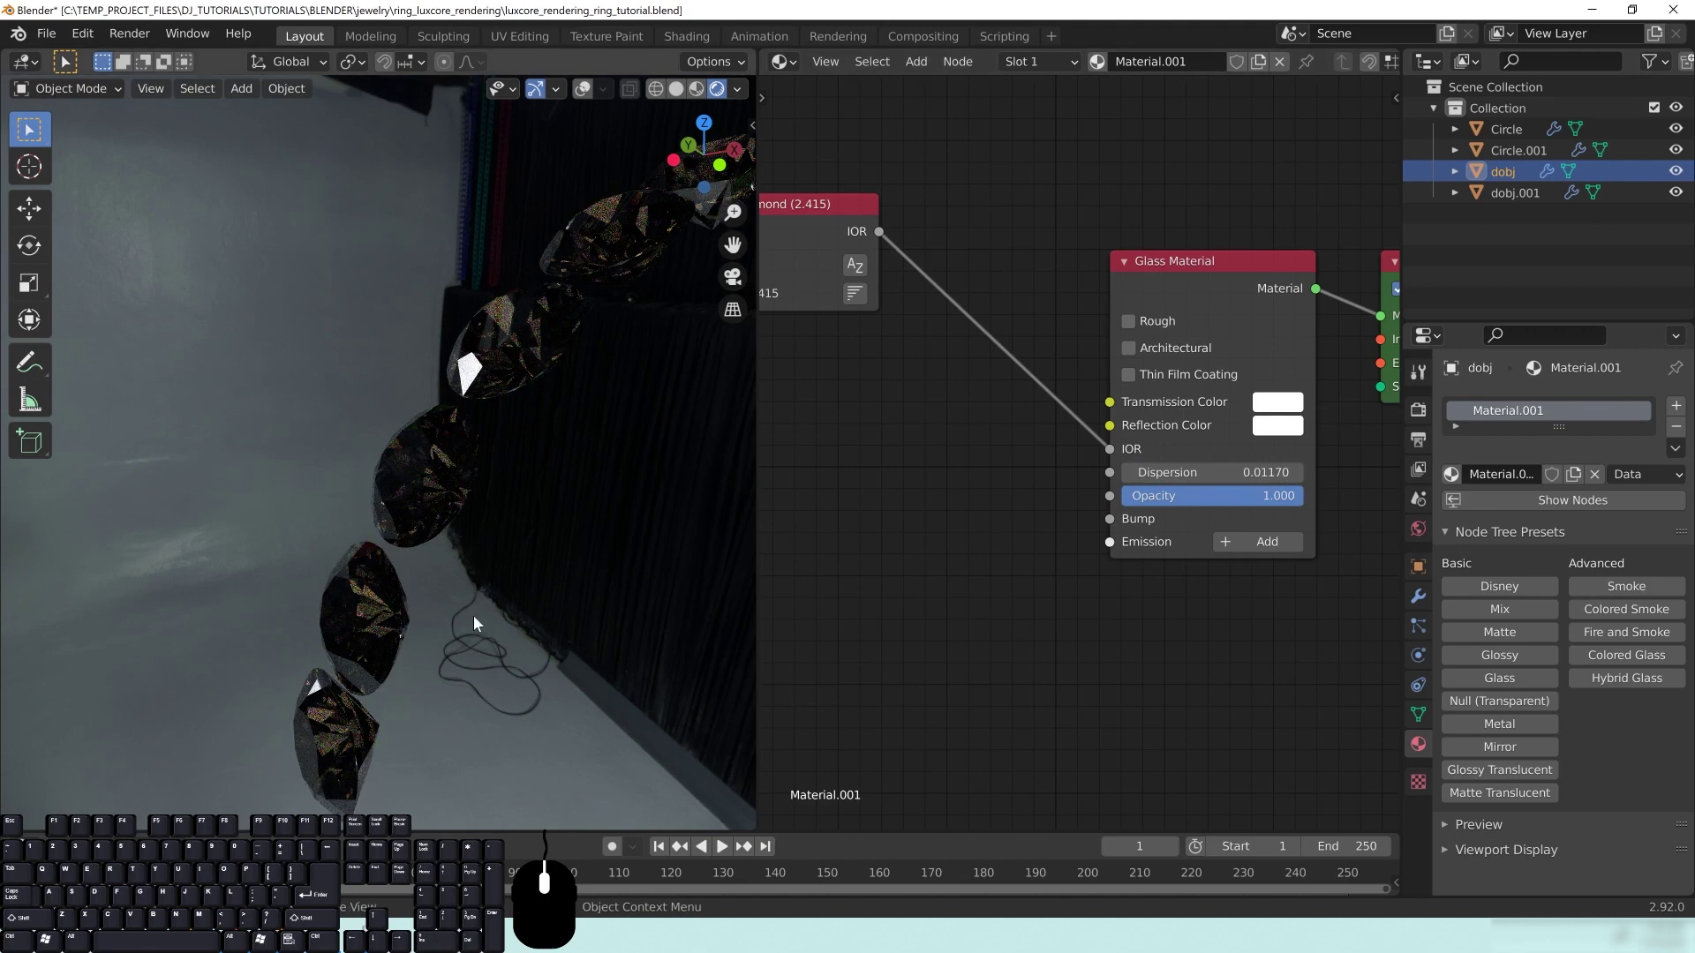
Step: Examine the diamonds' color dispersion up close and against the bright light in the environment
middle_drag(479, 573, 438, 644)
scroll(450, 602, up, 3)
scroll(429, 639, up, 2)
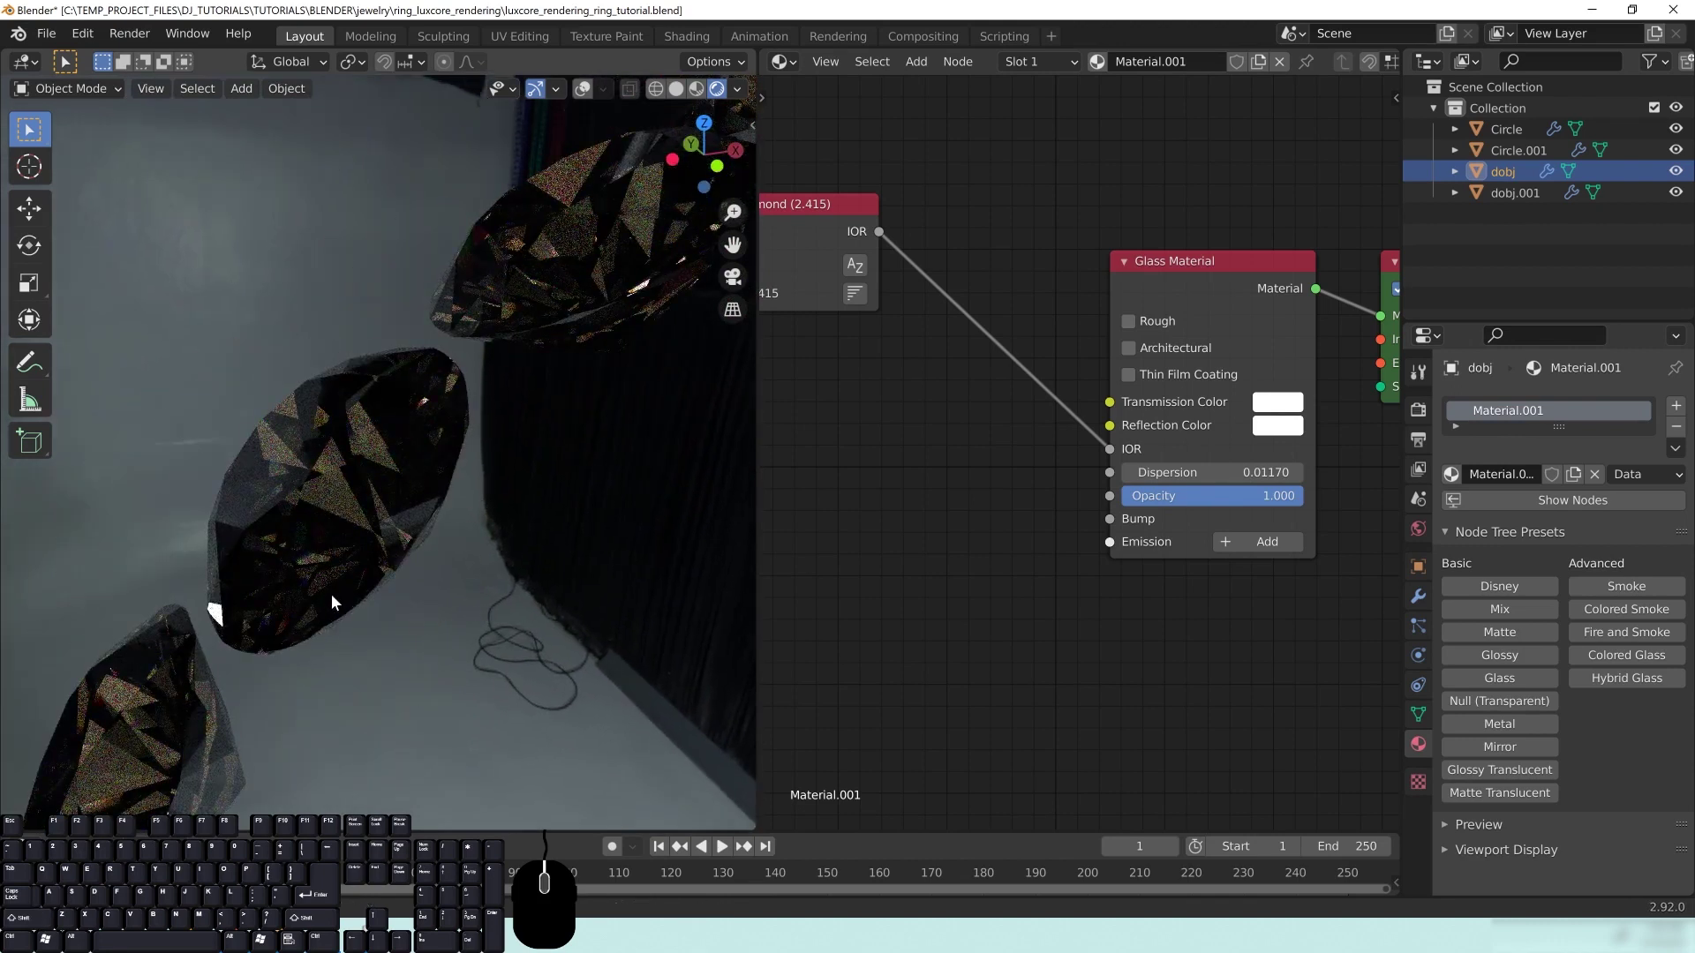
scroll(331, 594, down, 7)
middle_drag(347, 592, 432, 612)
scroll(432, 395, up, 4)
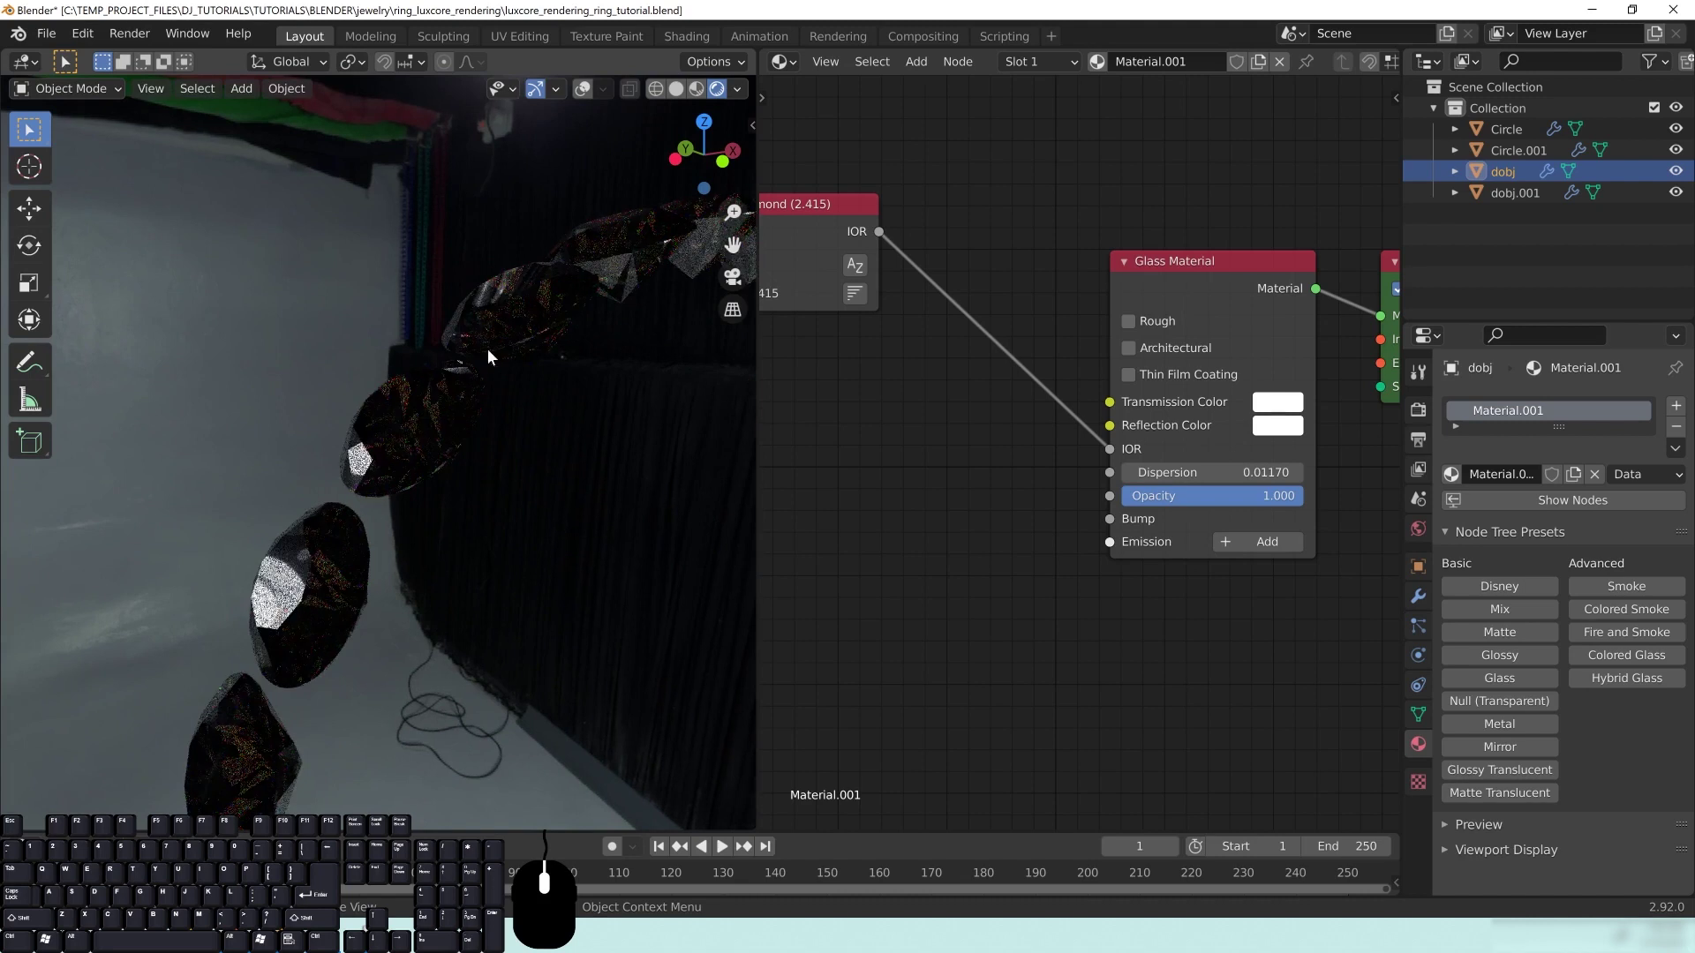
middle_drag(379, 556, 295, 584)
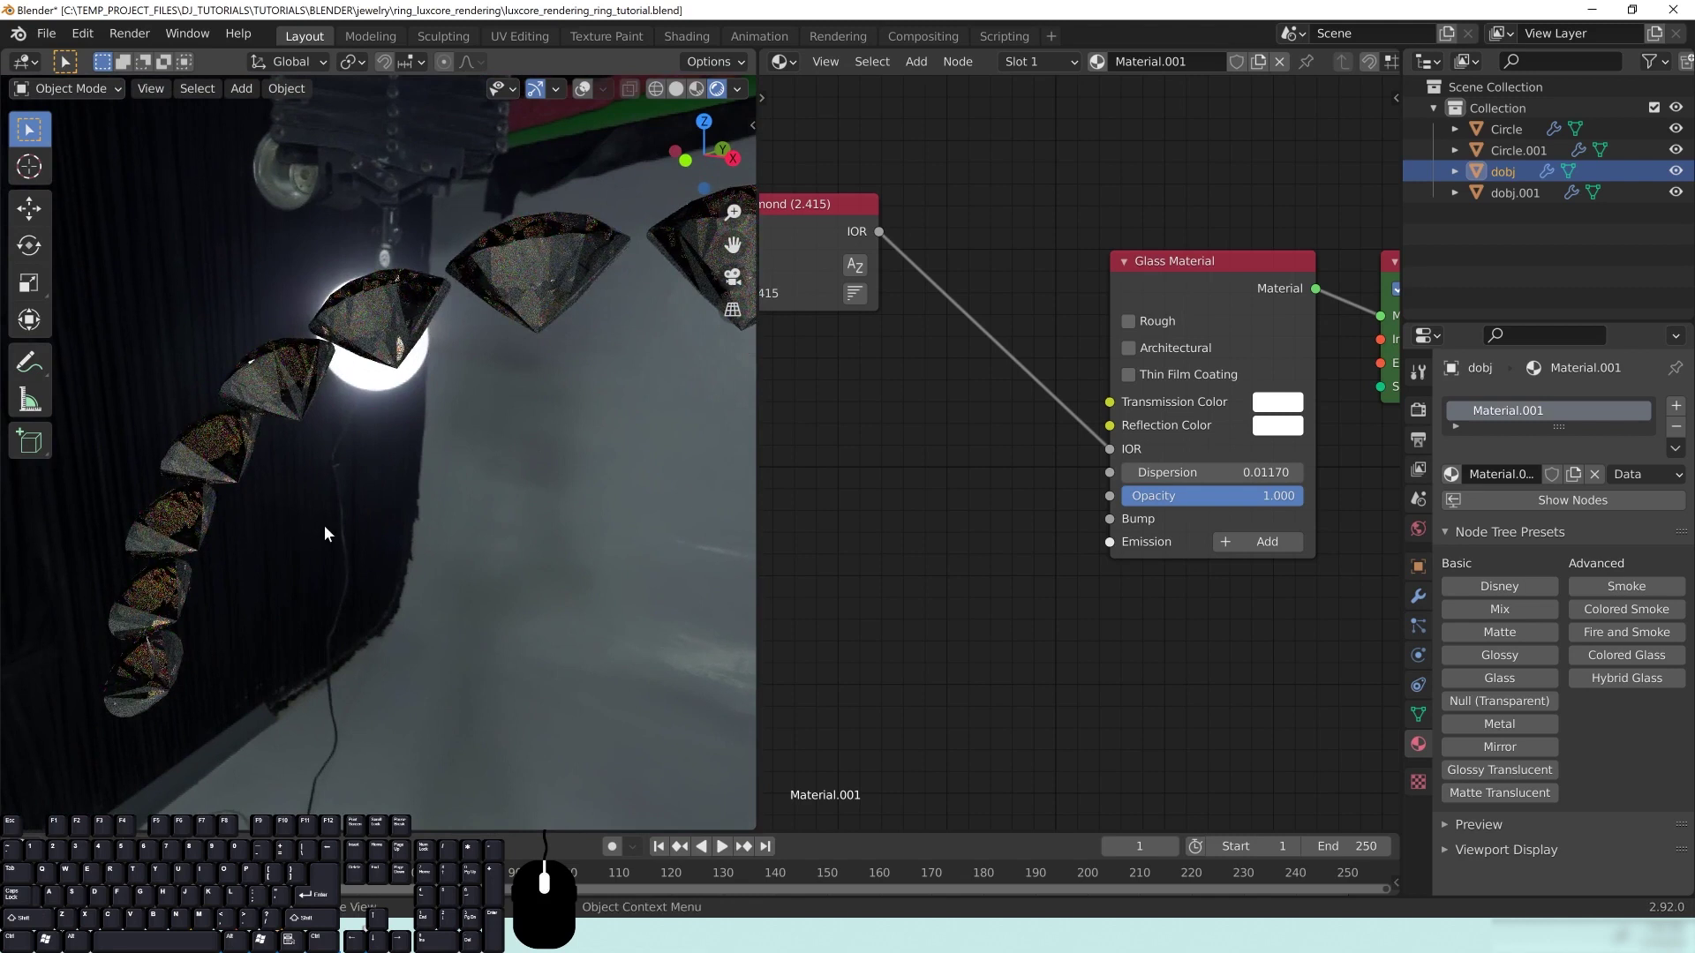
Step: Examine the diamonds' facets and color dispersion from several angles, against the dark curtain, the pale backdrop and the bright light
middle_drag(316, 409, 527, 220)
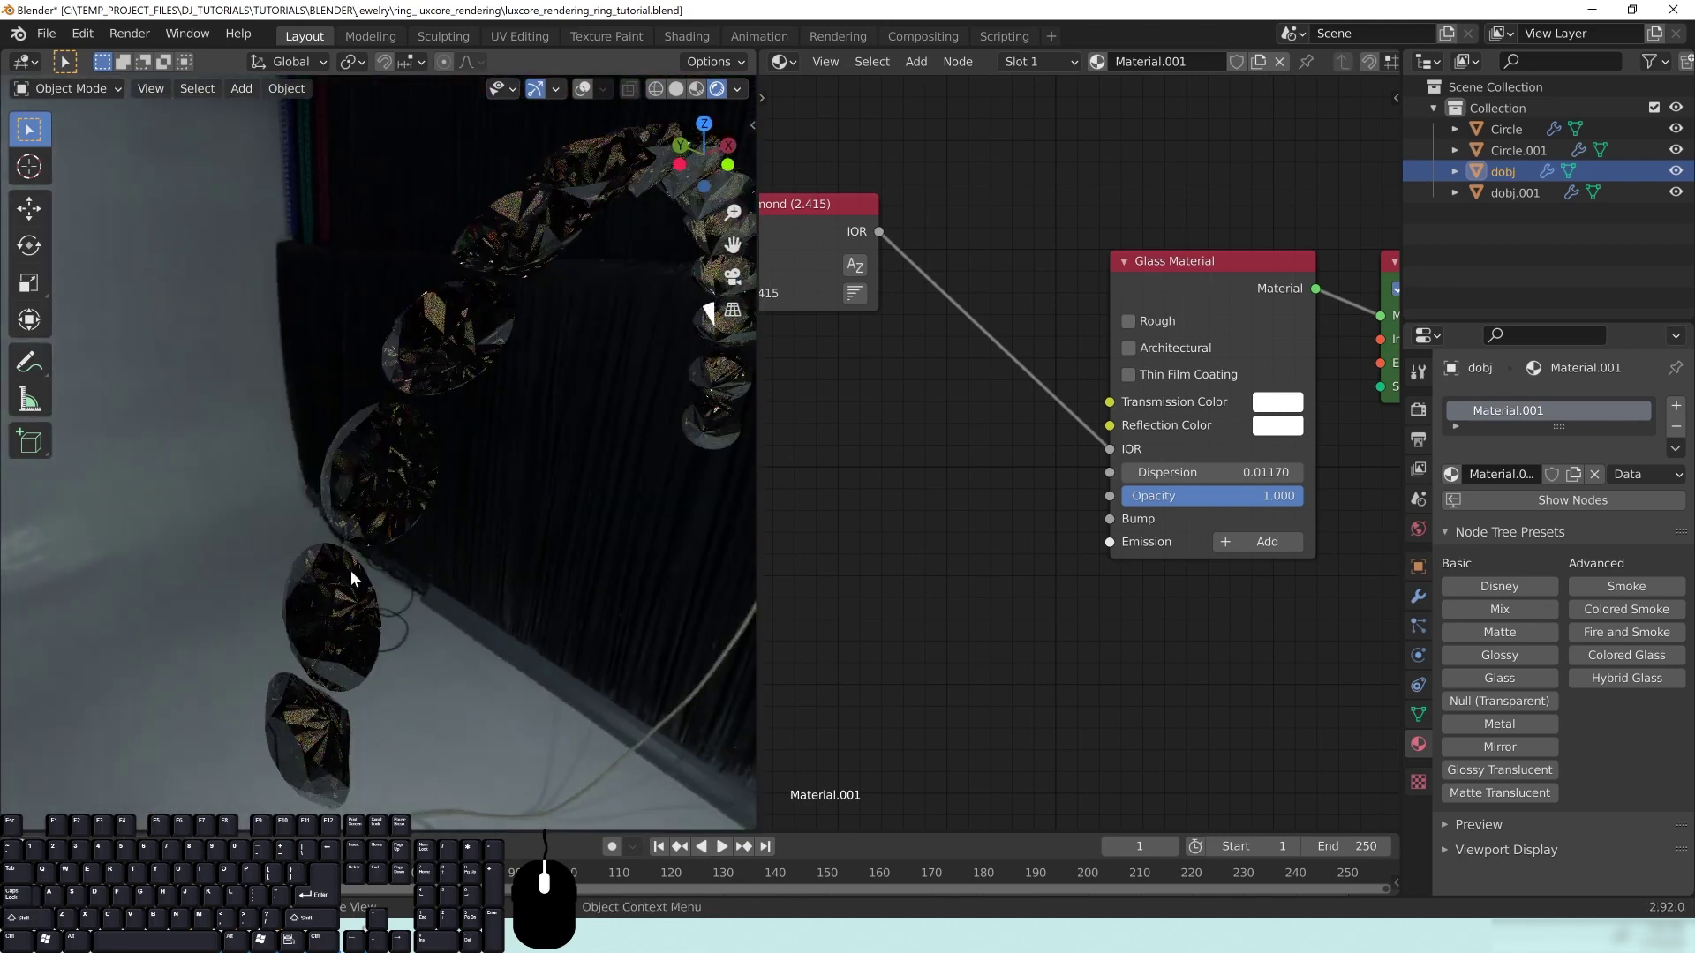
middle_drag(468, 609, 474, 480)
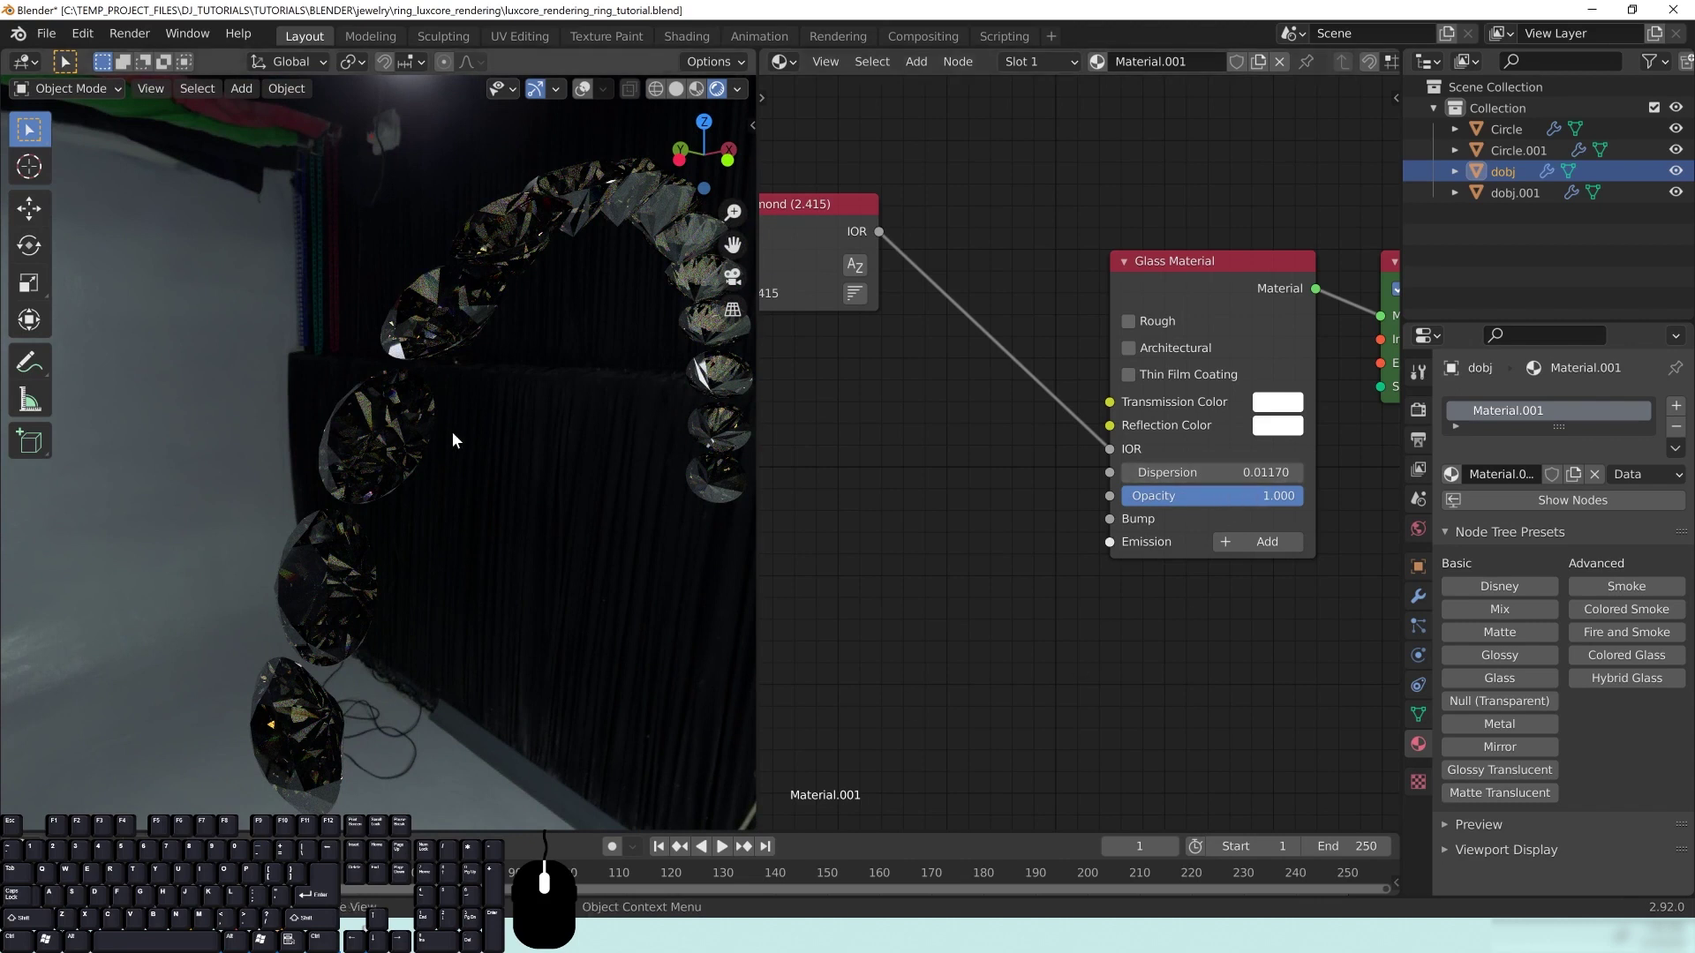
middle_drag(451, 430, 466, 440)
middle_drag(565, 349, 228, 494)
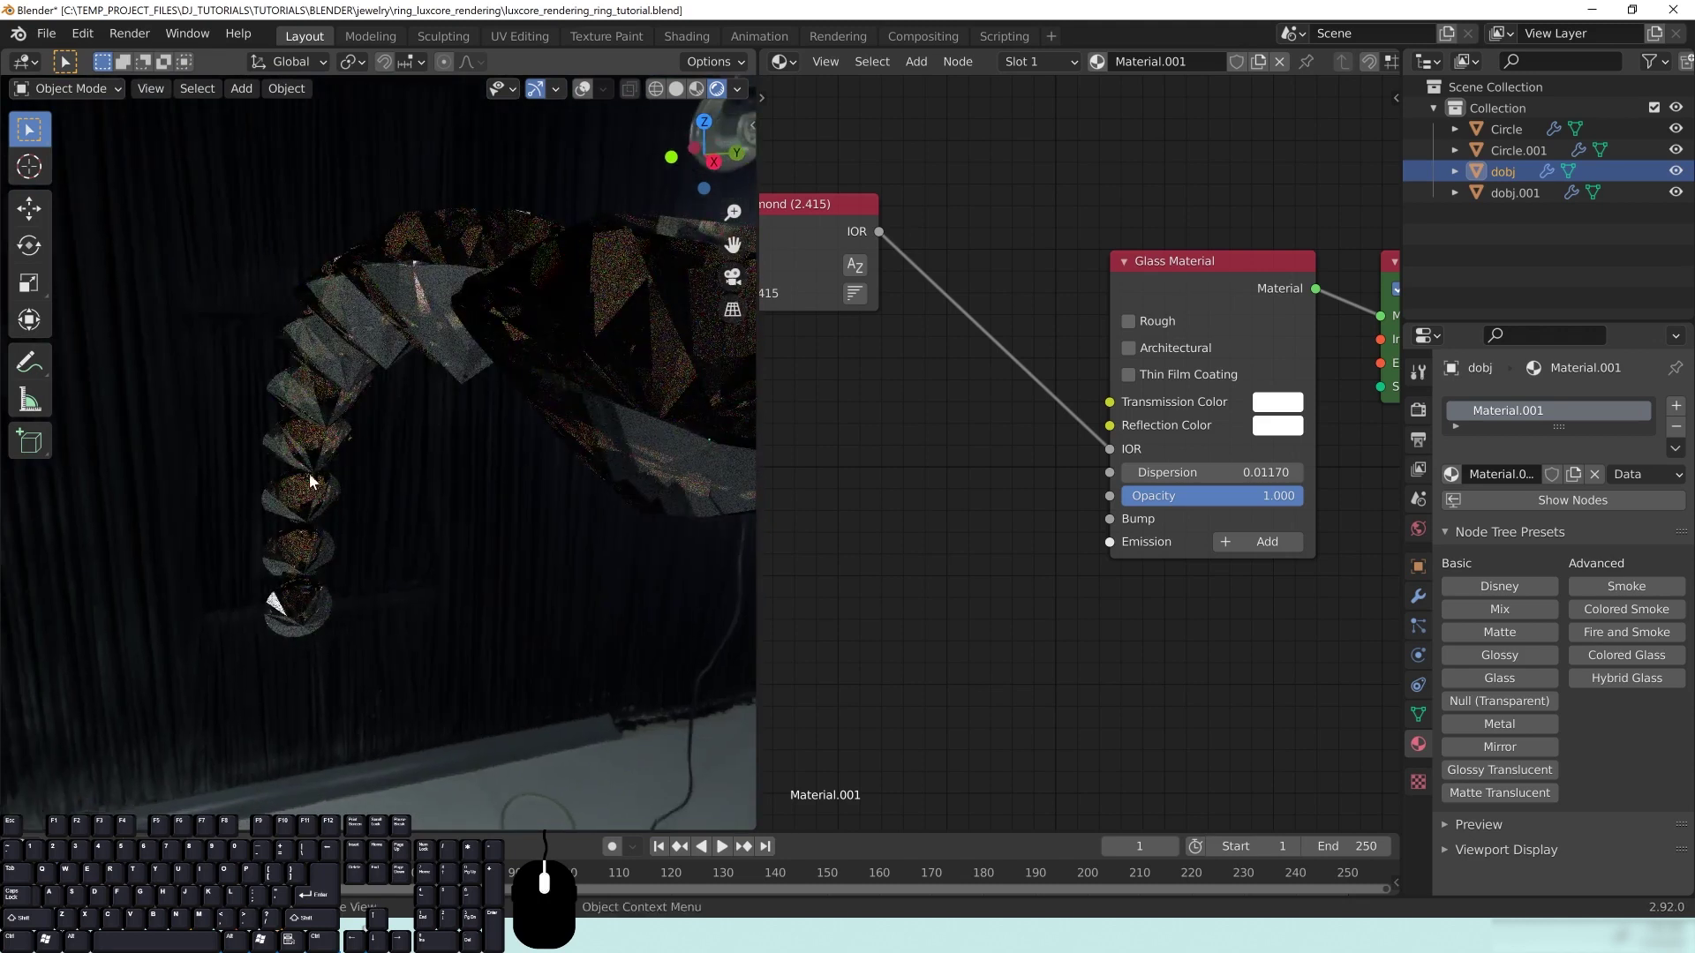
scroll(411, 509, down, 4)
middle_drag(415, 508, 693, 484)
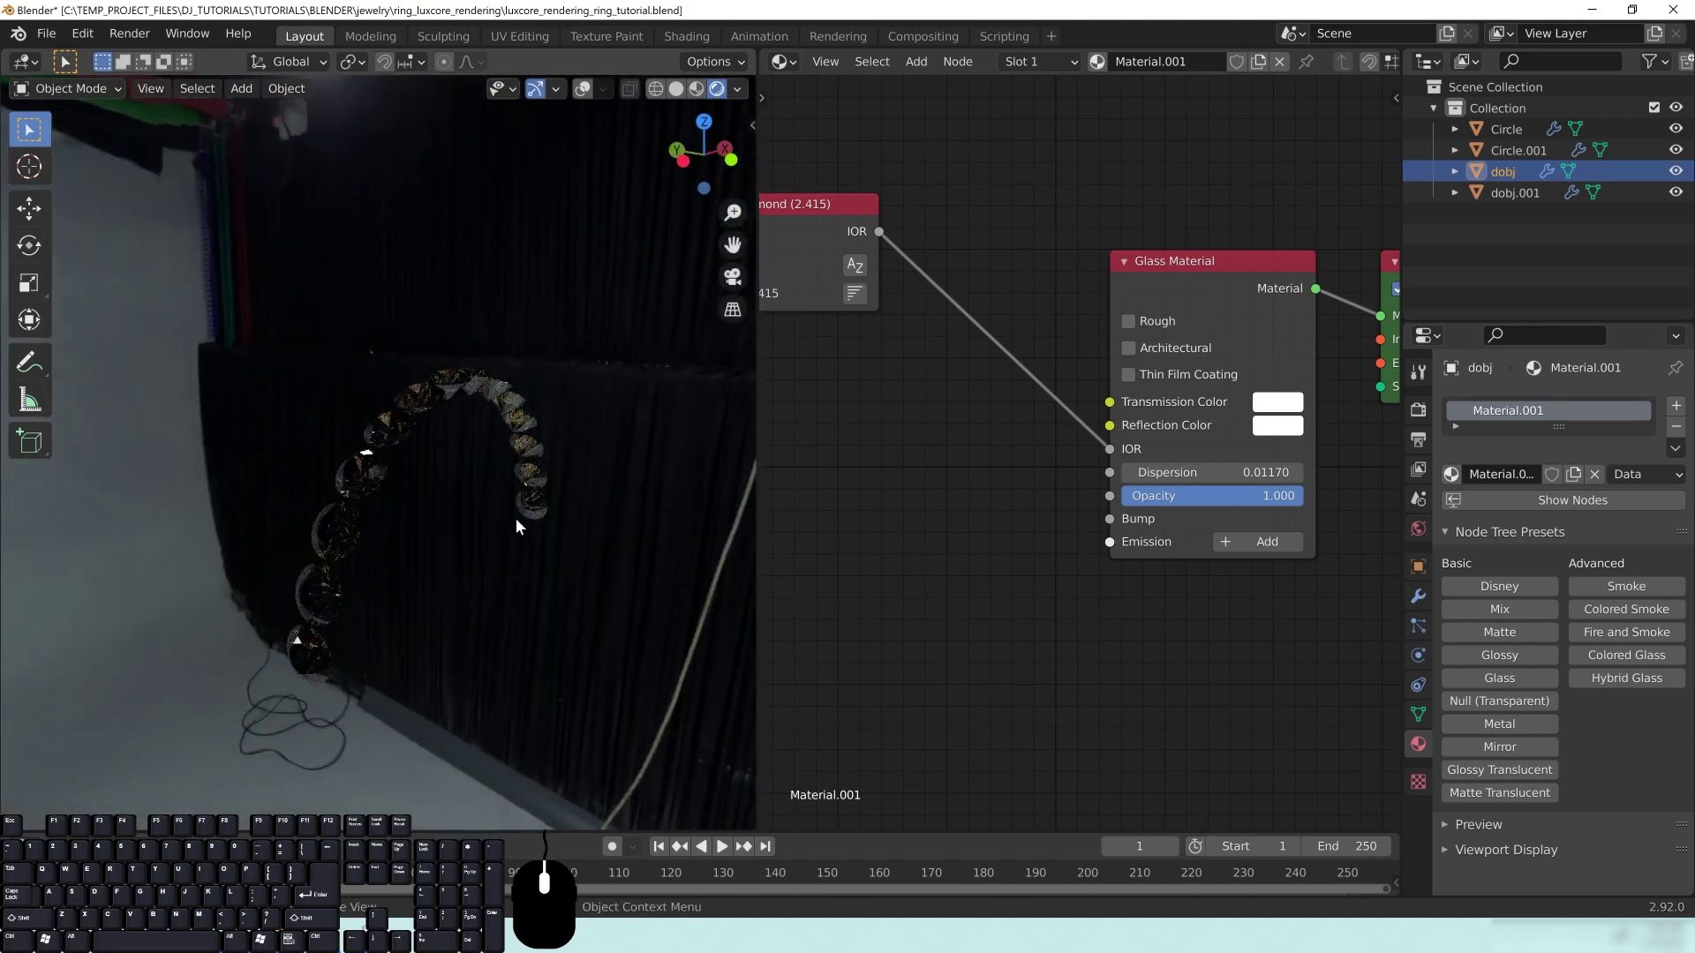
scroll(521, 512, up, 5)
scroll(484, 512, down, 1)
middle_drag(479, 519, 456, 464)
scroll(487, 547, down, 2)
middle_drag(383, 400, 432, 427)
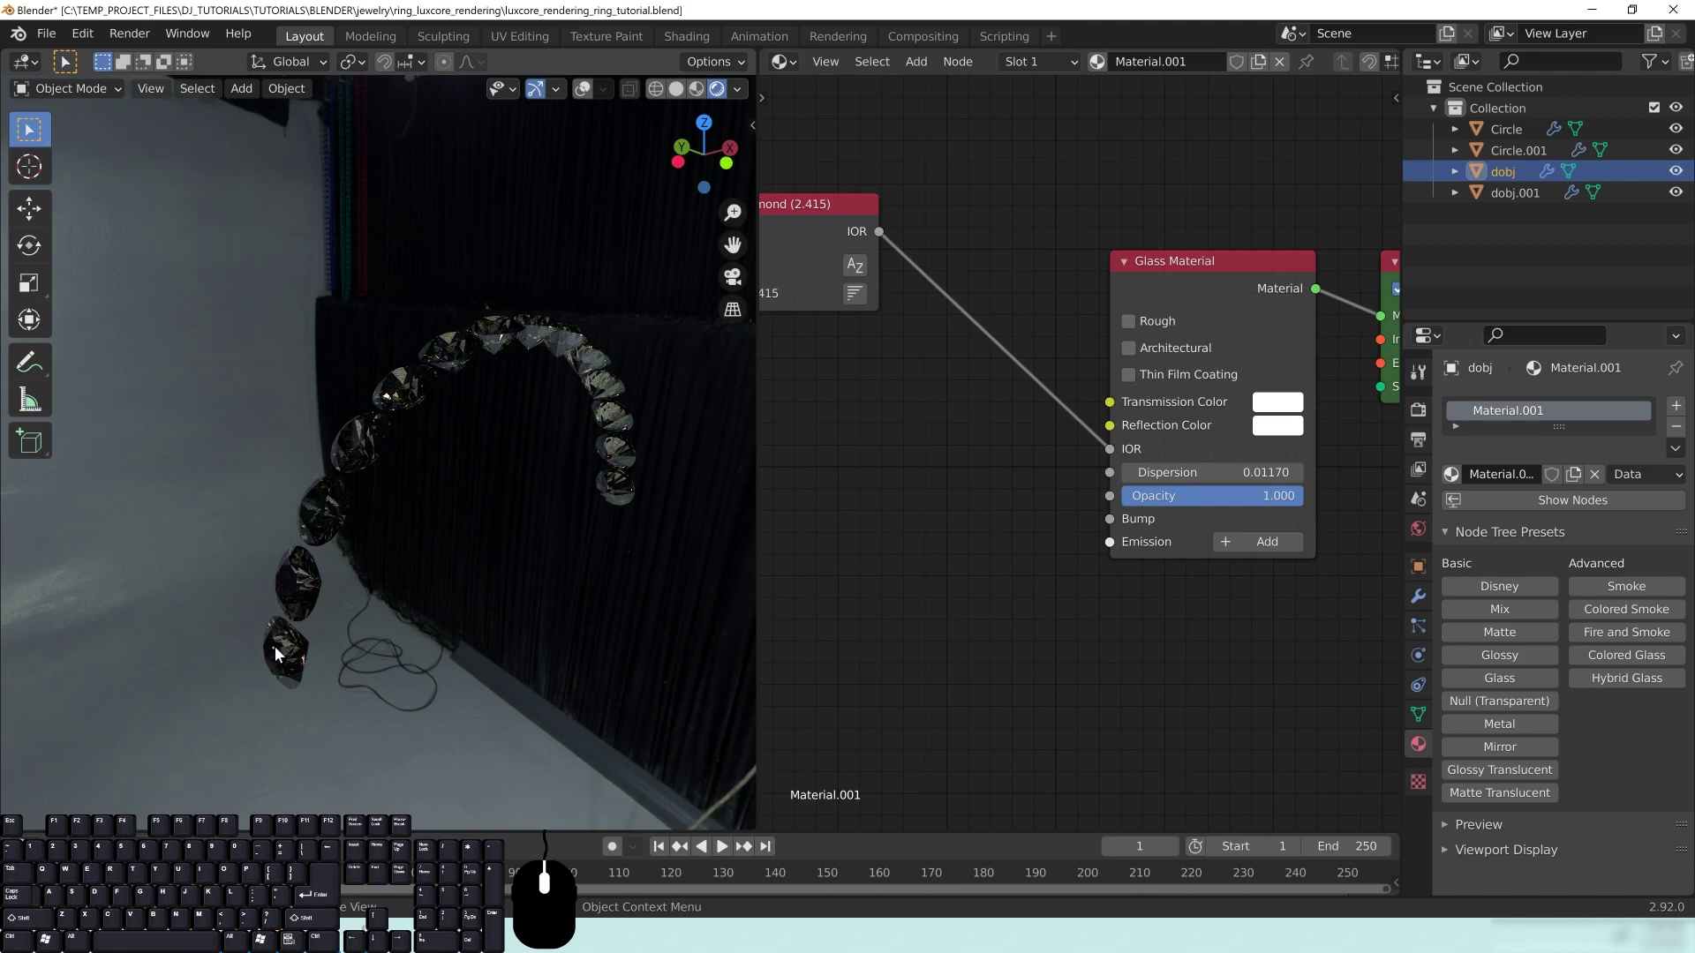
middle_drag(433, 514, 532, 508)
scroll(494, 357, up, 2)
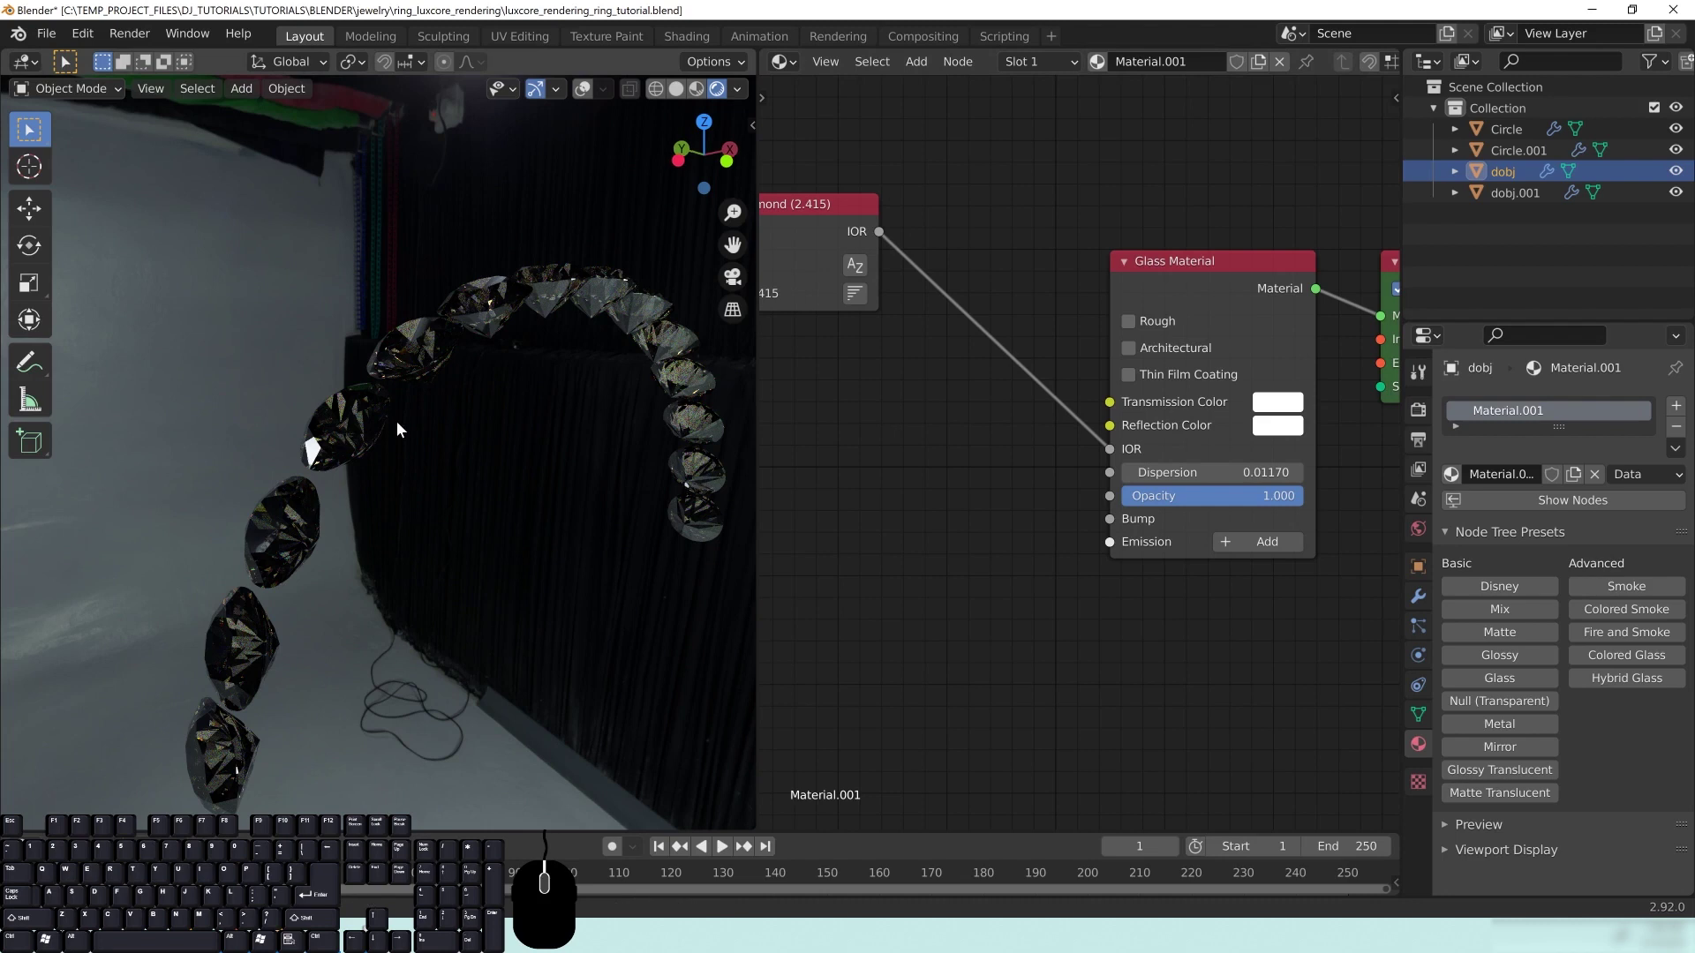
middle_drag(395, 421, 443, 353)
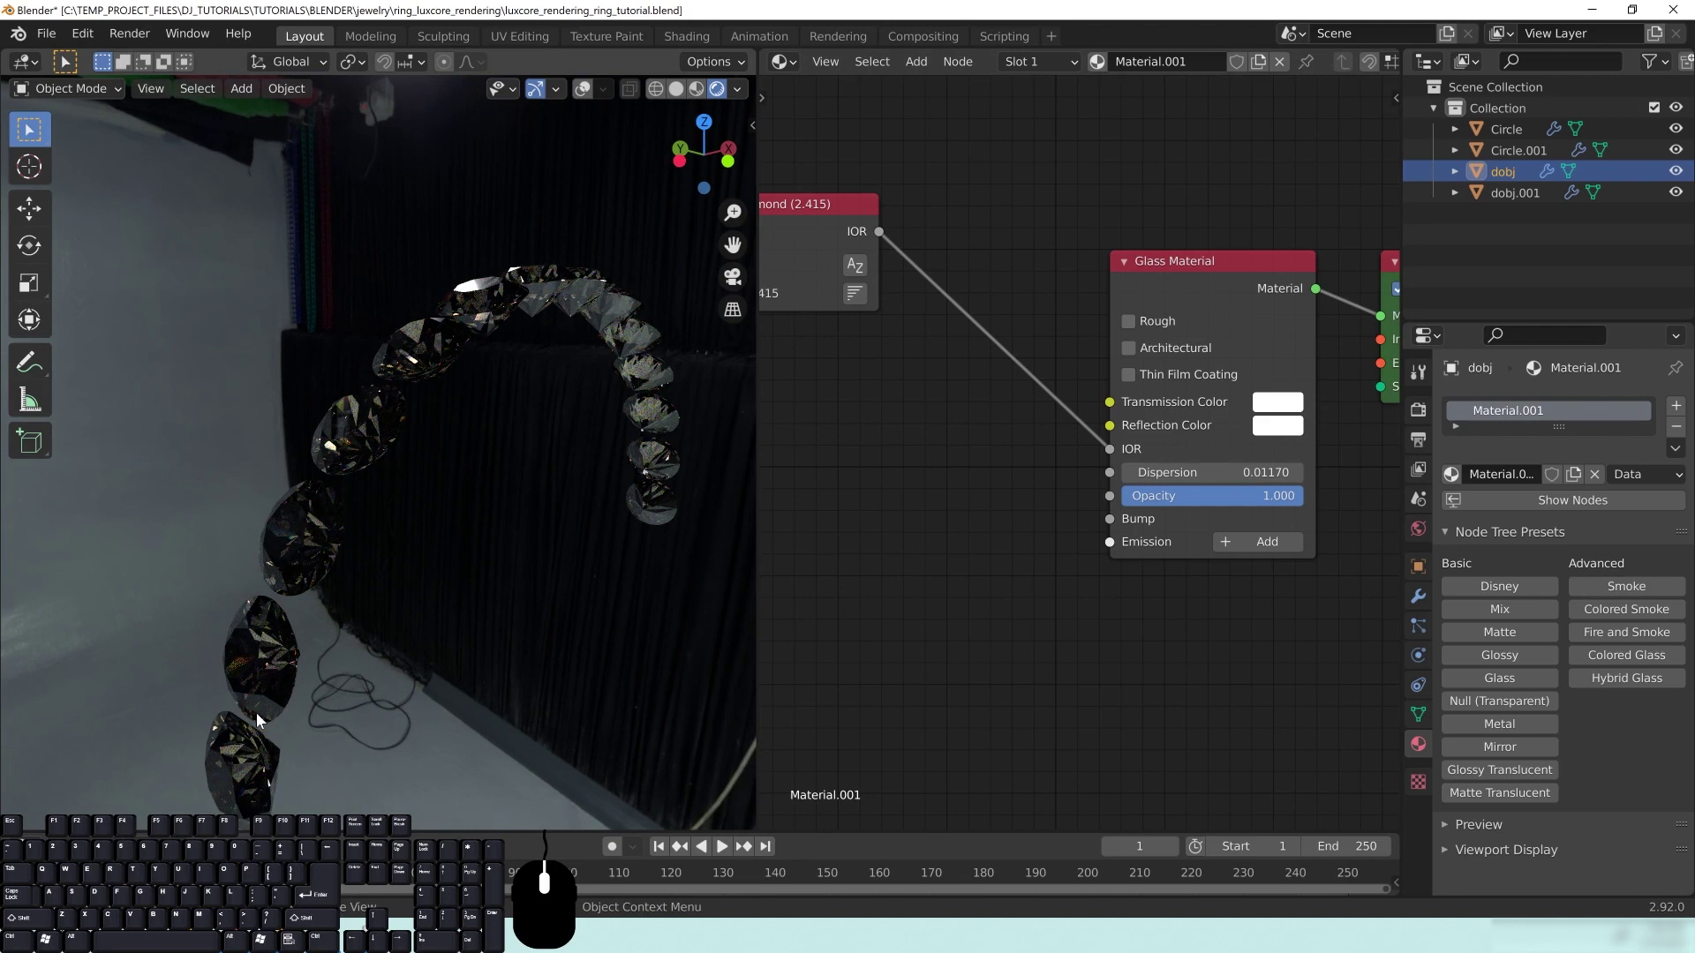
middle_drag(356, 612, 427, 623)
middle_drag(536, 567, 351, 538)
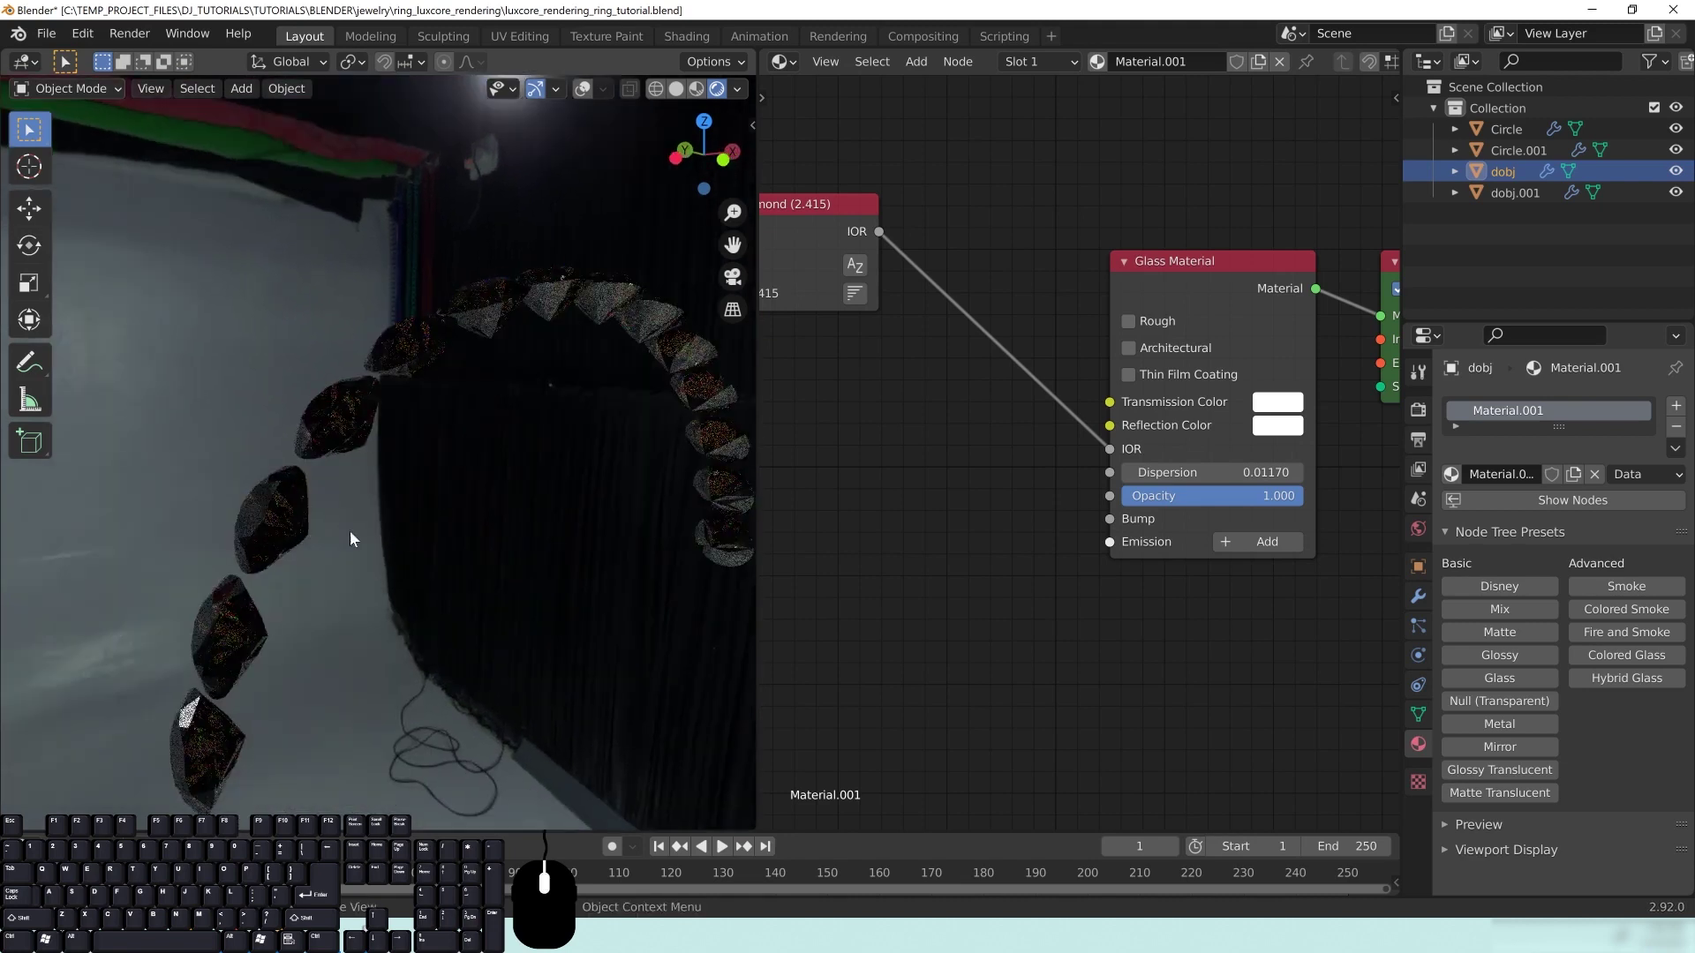
middle_drag(438, 341, 319, 478)
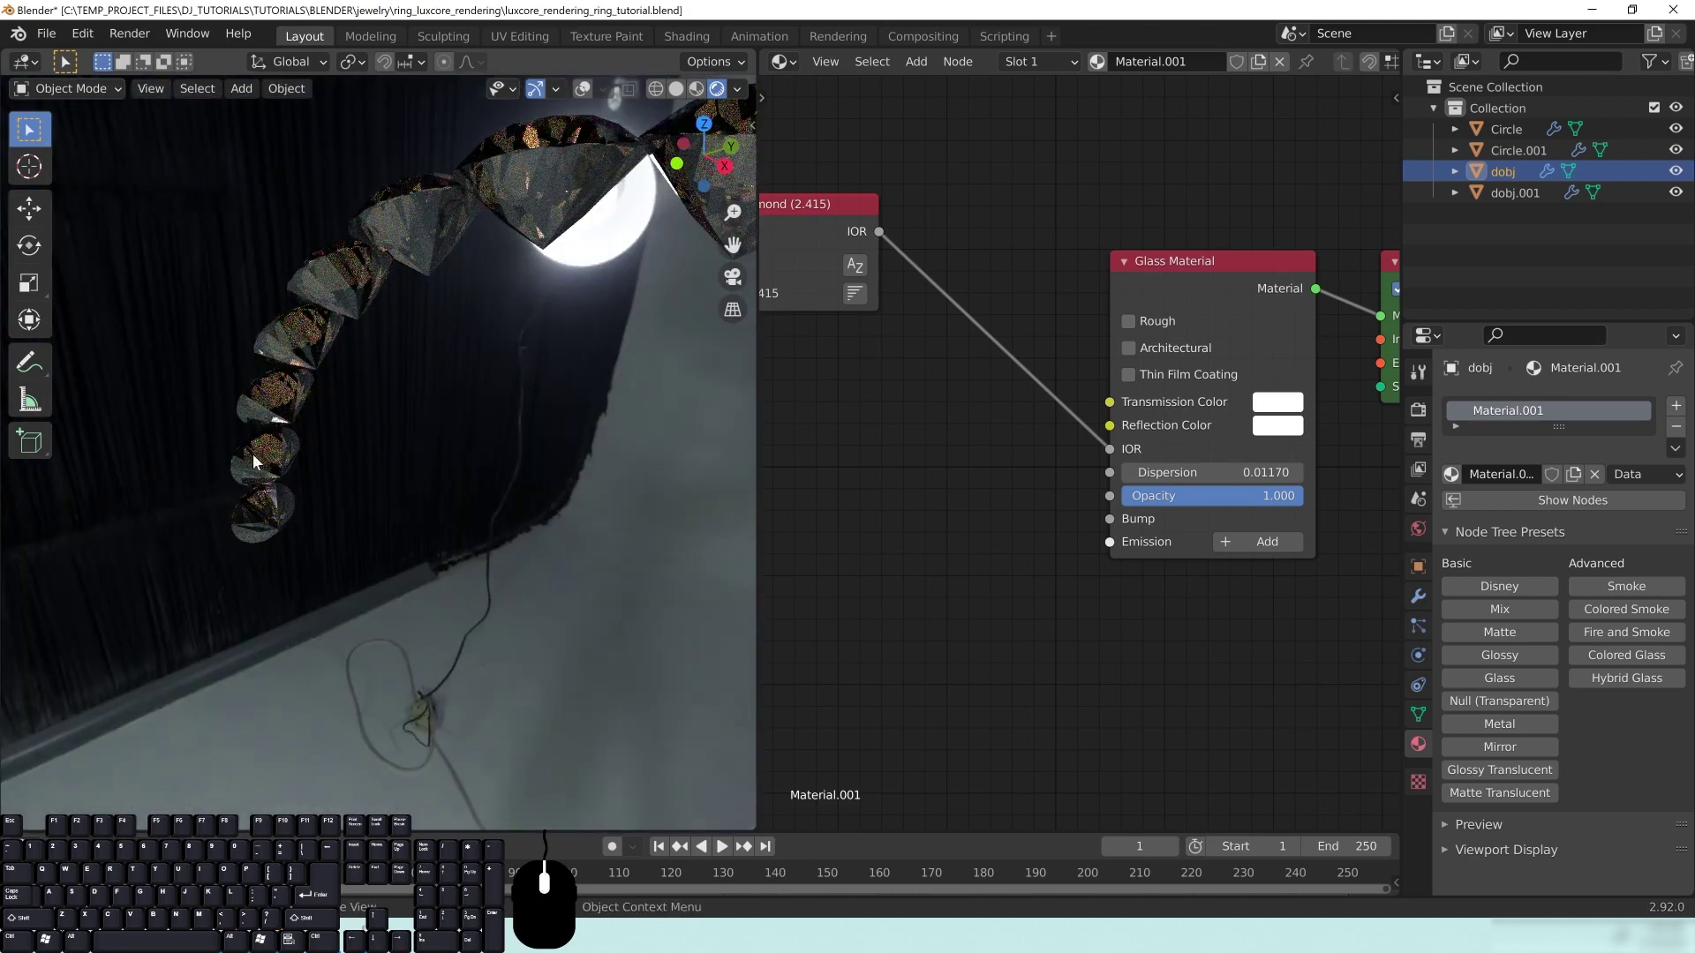
middle_drag(266, 447, 476, 468)
middle_drag(366, 326, 415, 443)
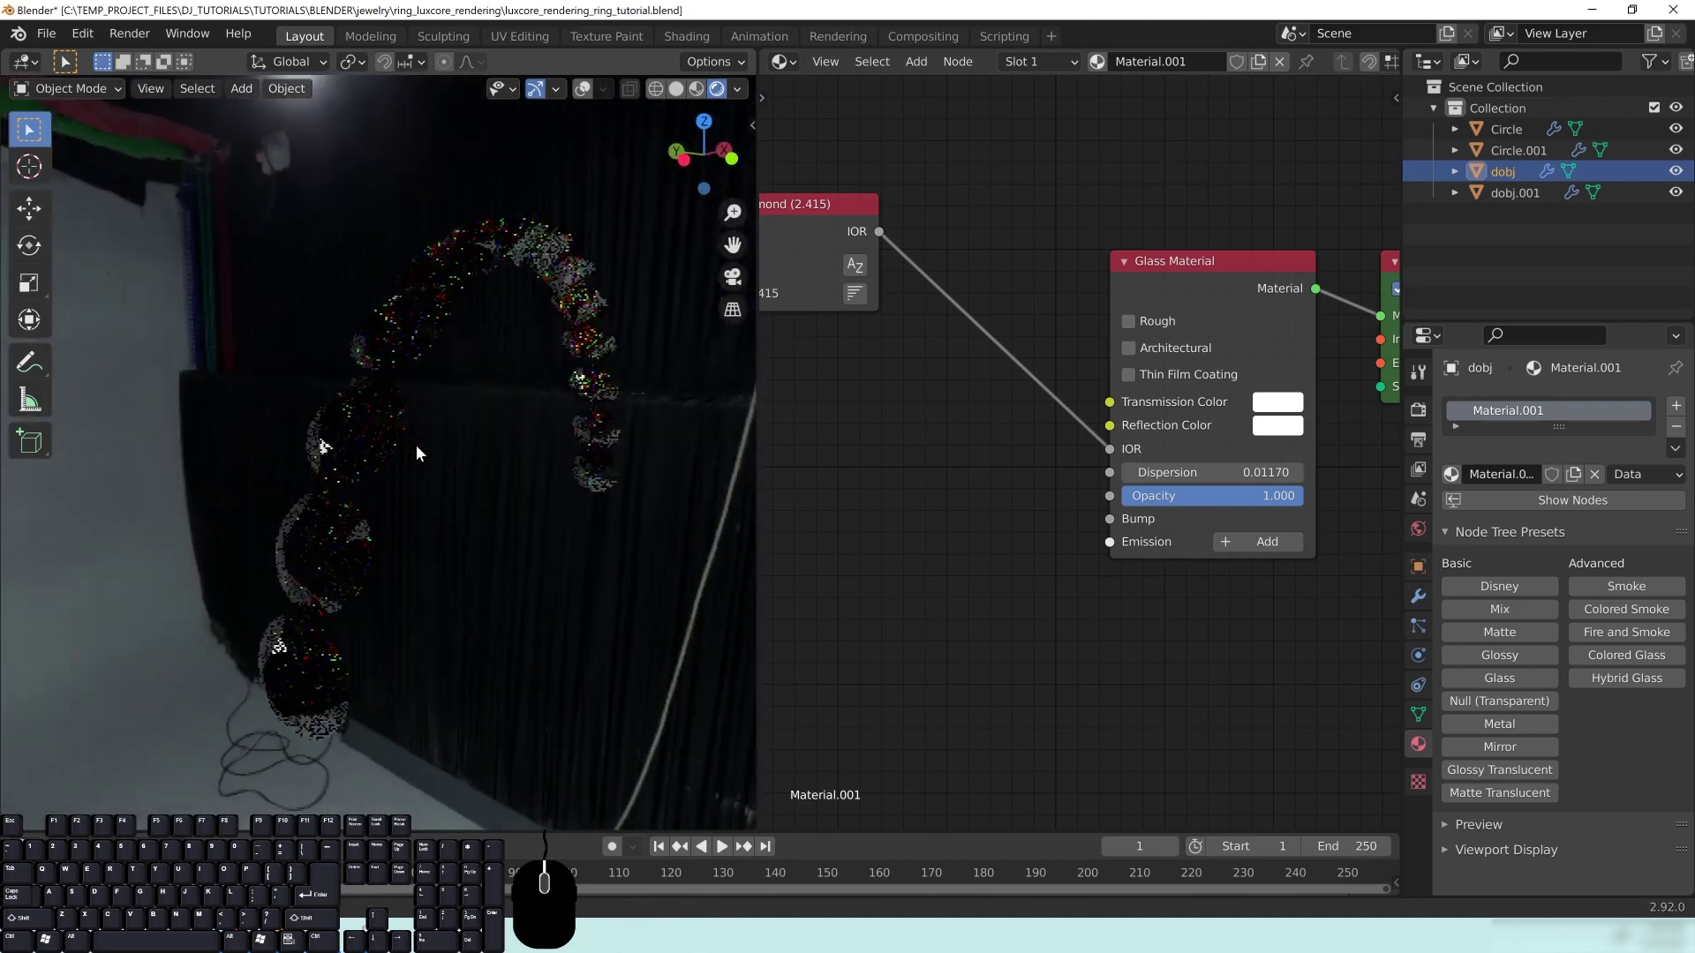
middle_drag(544, 449, 505, 446)
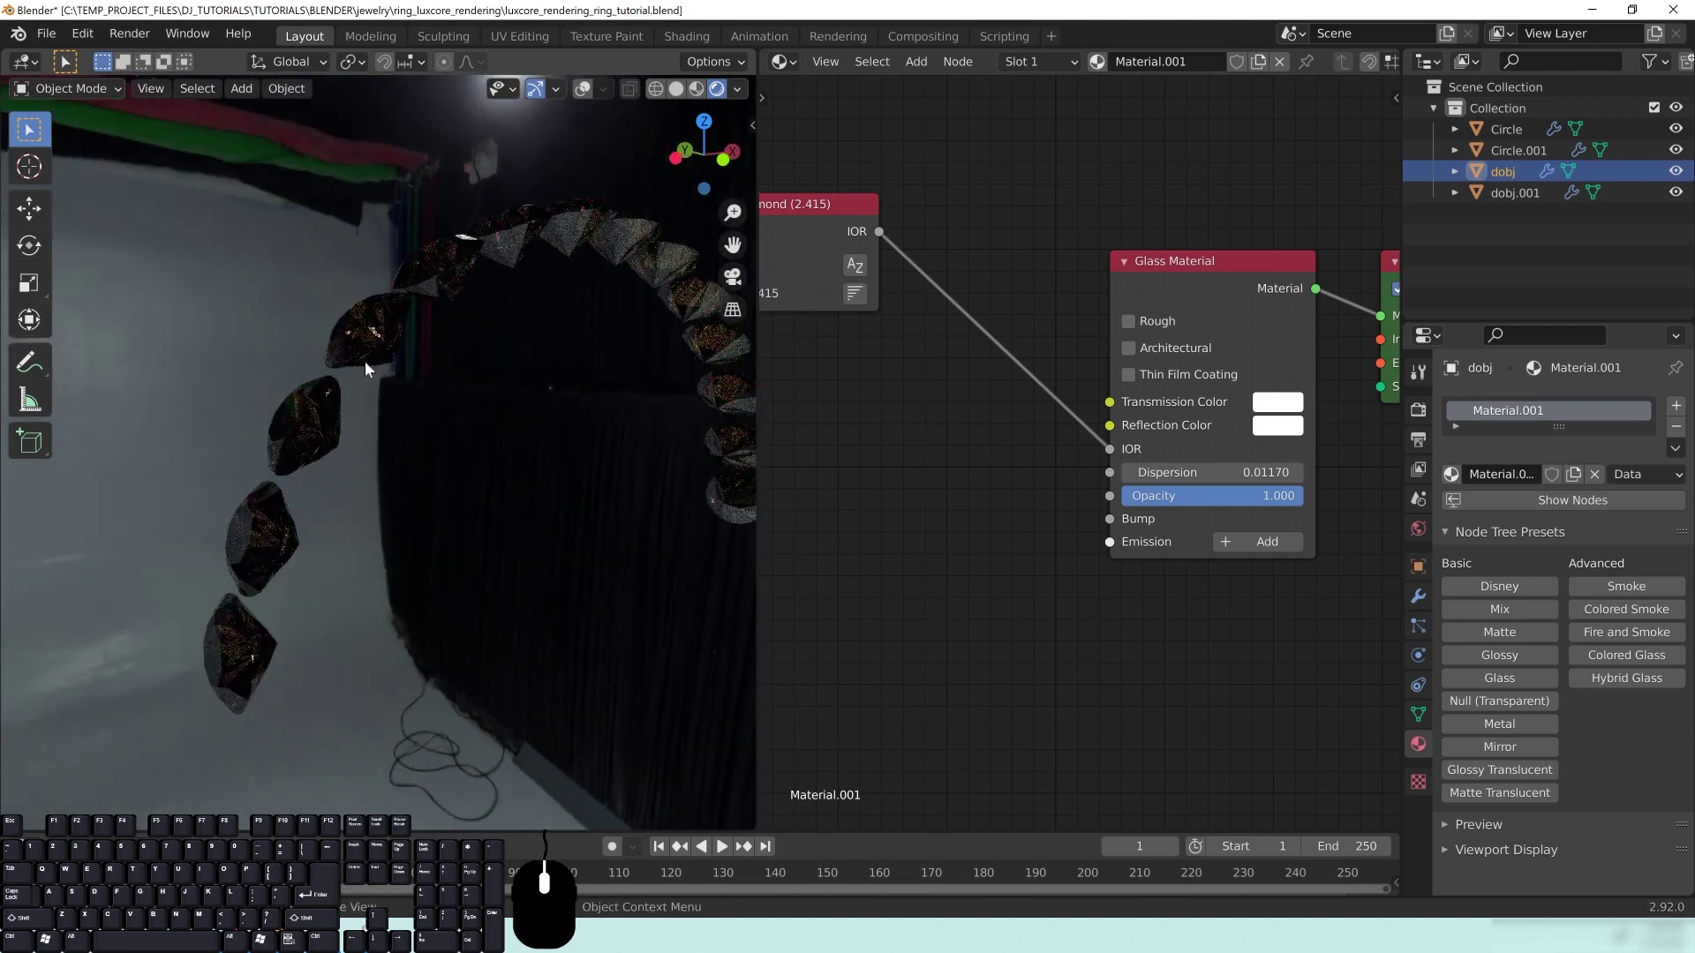
Step: Move the Diamond IOR preset node lower and add a Constant Color node above it
middle_drag(1030, 422, 1155, 488)
drag(936, 273, 949, 533)
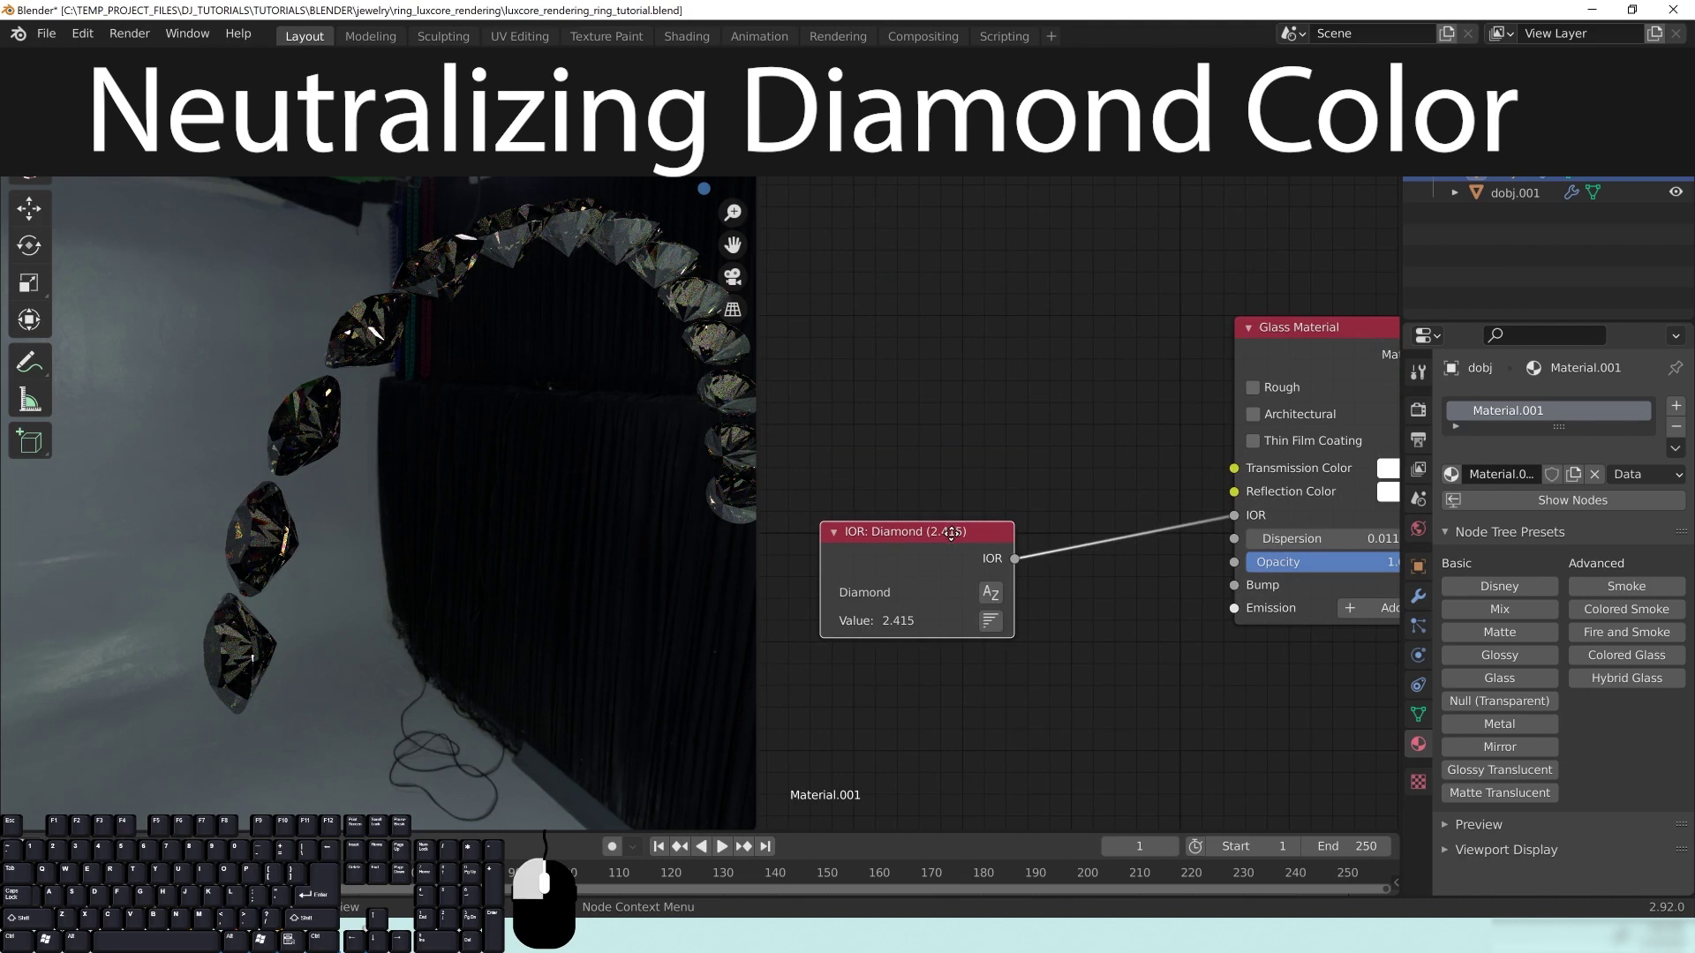
middle_drag(881, 310, 993, 379)
key(shift+a)
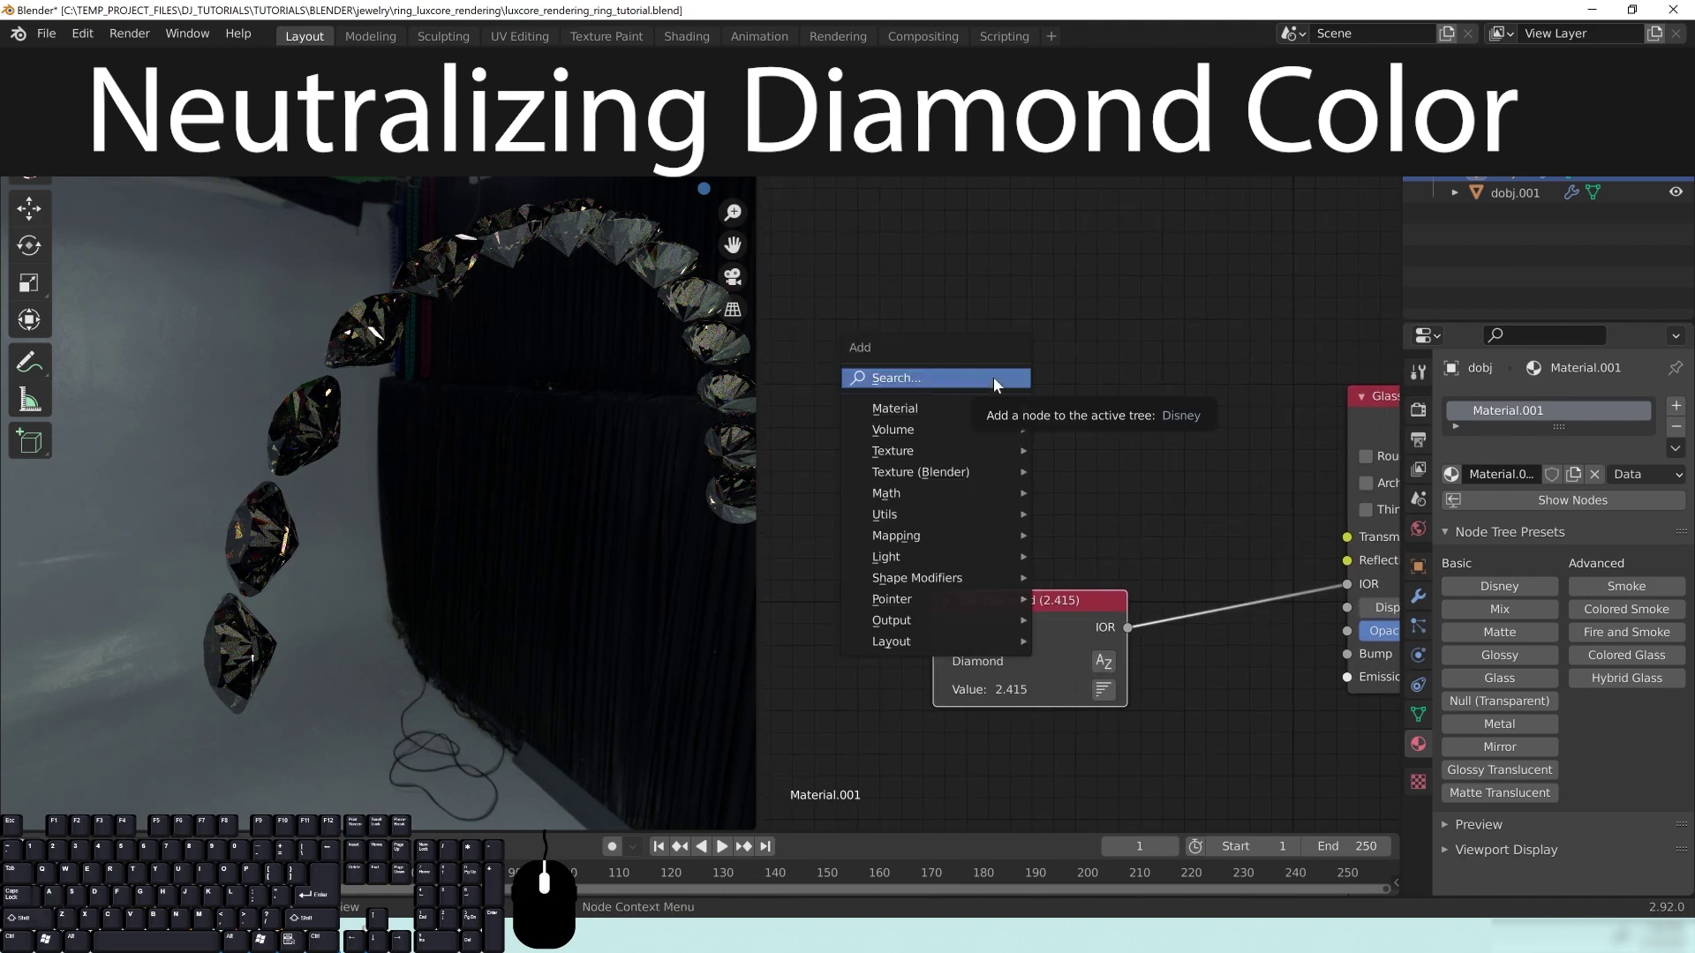
click(992, 378)
text(const)
key(Down)
key(Return)
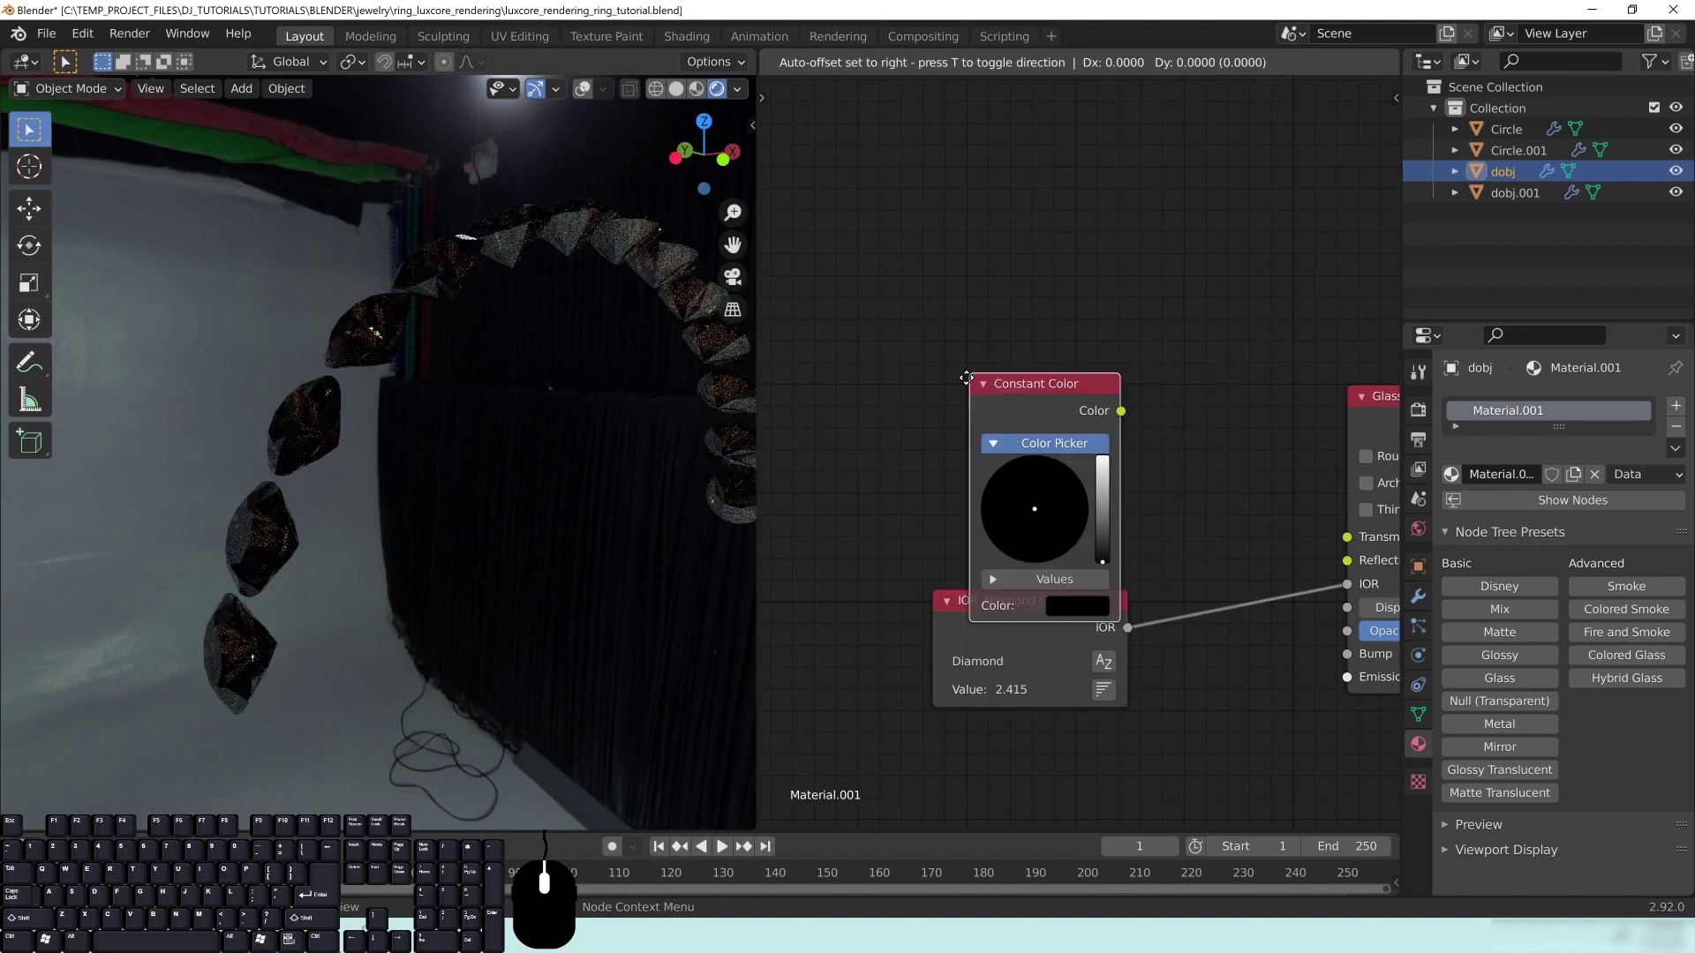
click(907, 281)
Step: Set the Constant Color to a bright orange and connect it to the Glass Material's Transmission Color and Reflection Color
middle_drag(1183, 412, 1123, 349)
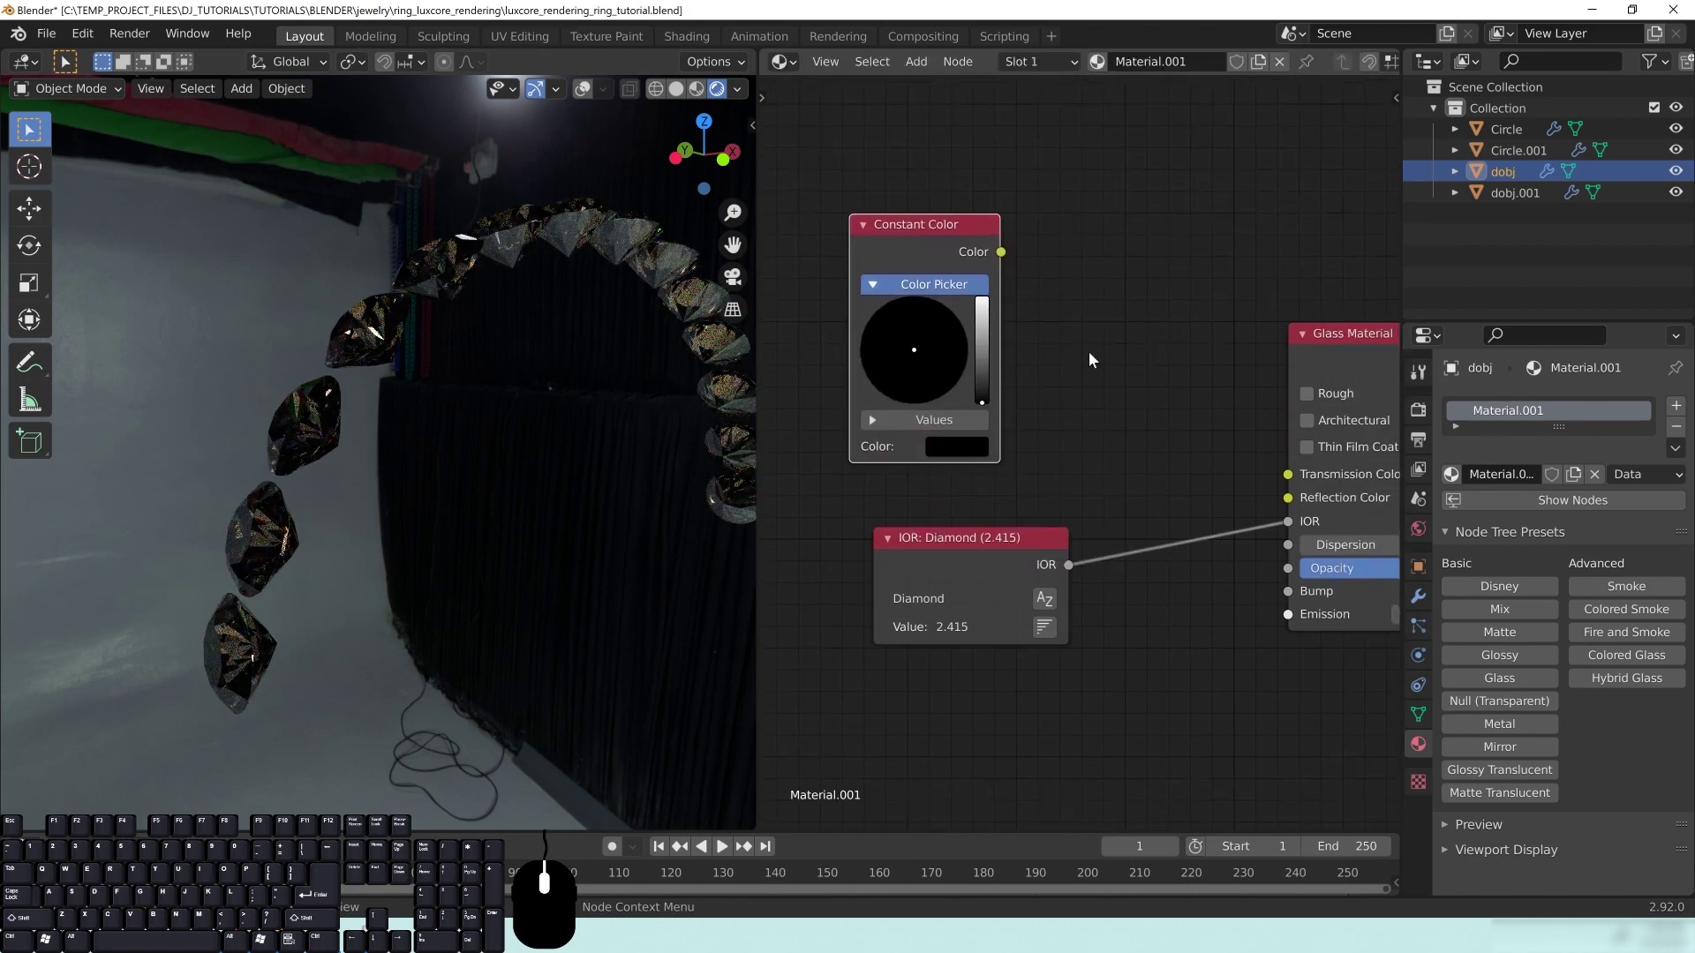
drag(981, 374, 981, 295)
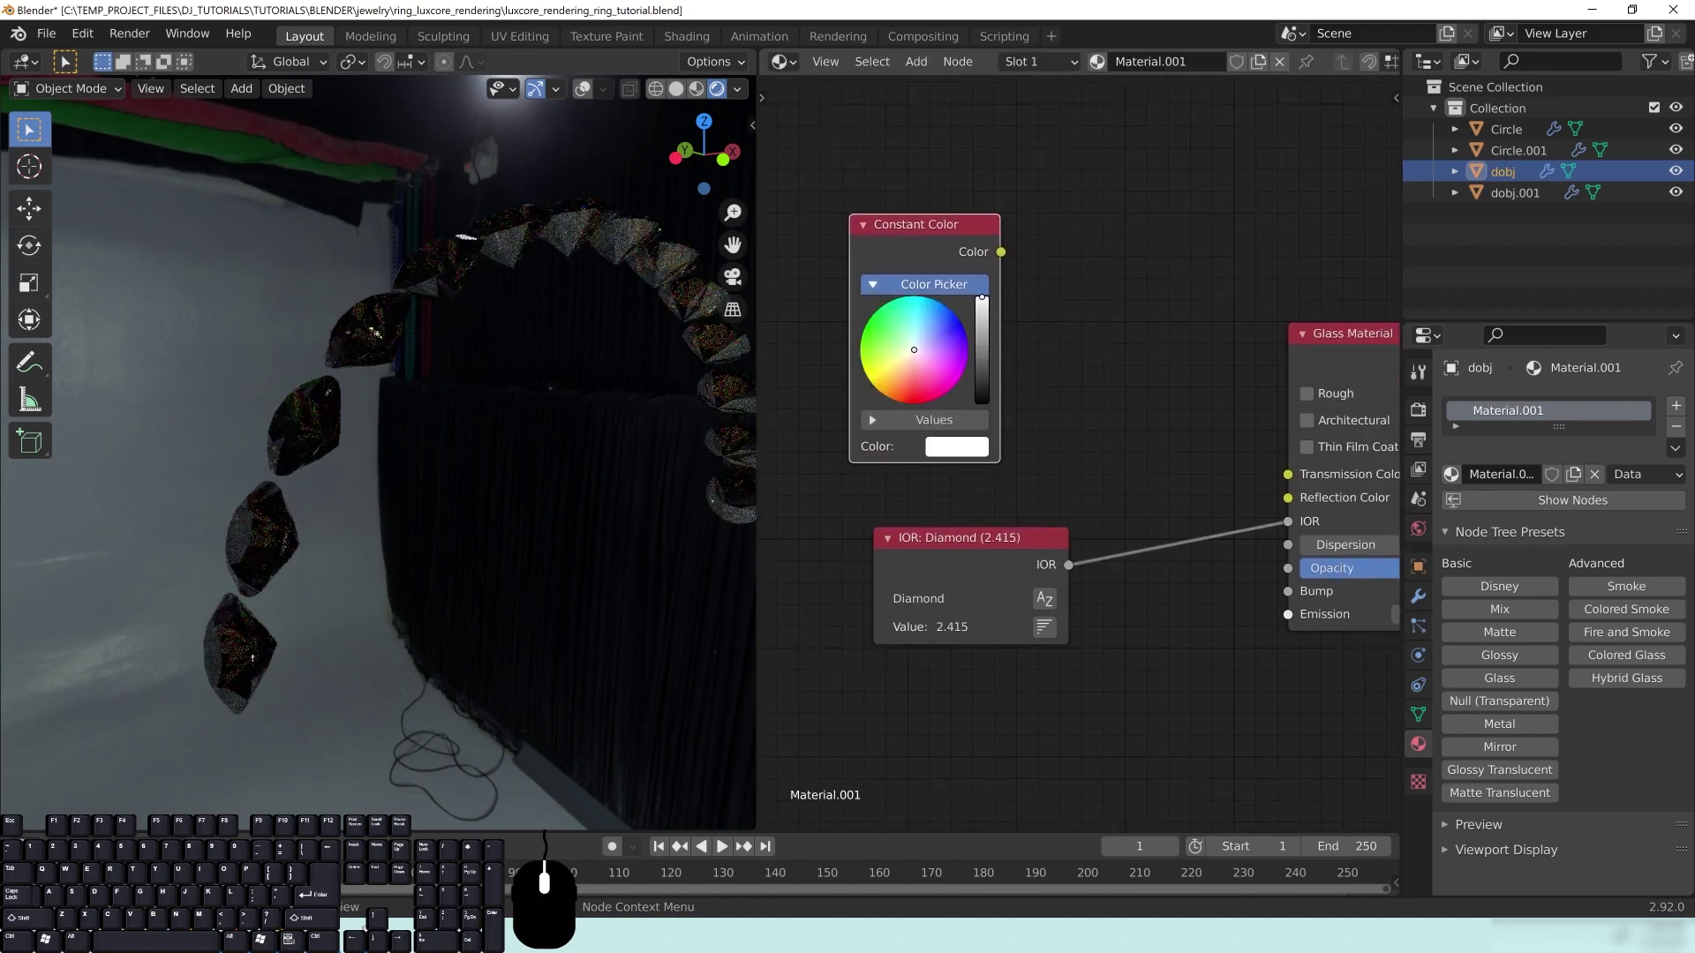
click(901, 390)
drag(1003, 253, 1288, 474)
drag(1003, 253, 1287, 498)
middle_drag(371, 392, 521, 426)
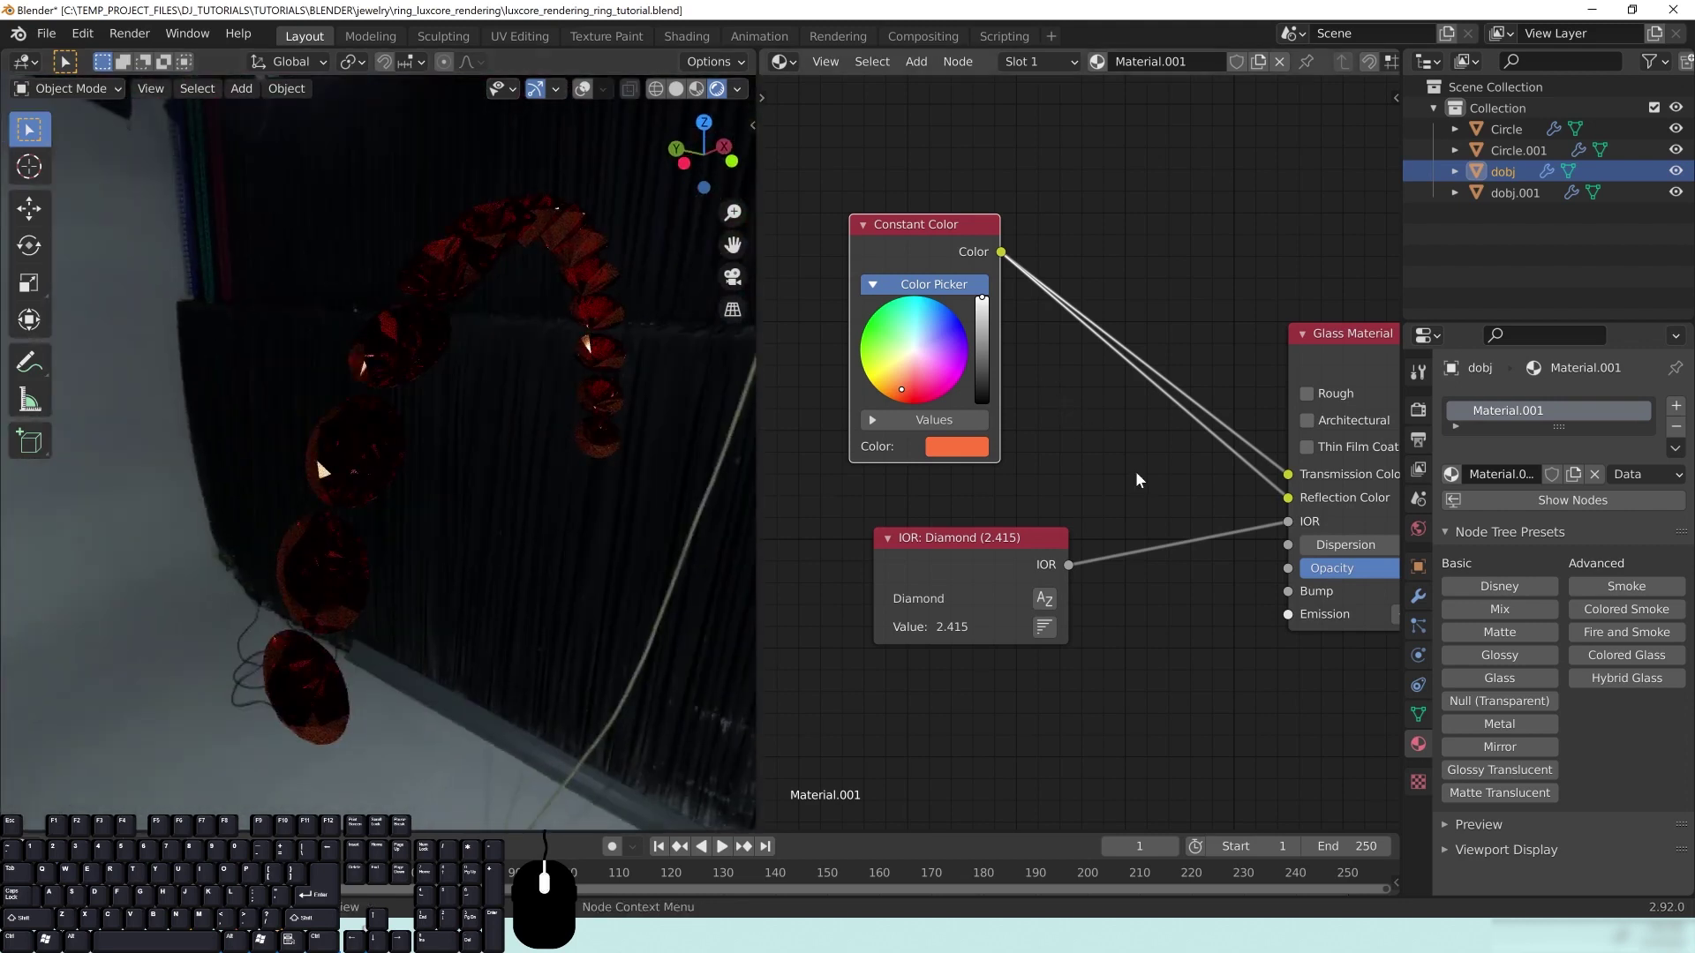
Step: Try a pale cream and a pale blue tint on the Constant Color node and inspect the diamonds up close
scroll(1137, 478, up, 3)
click(894, 356)
click(898, 347)
middle_drag(604, 323, 567, 319)
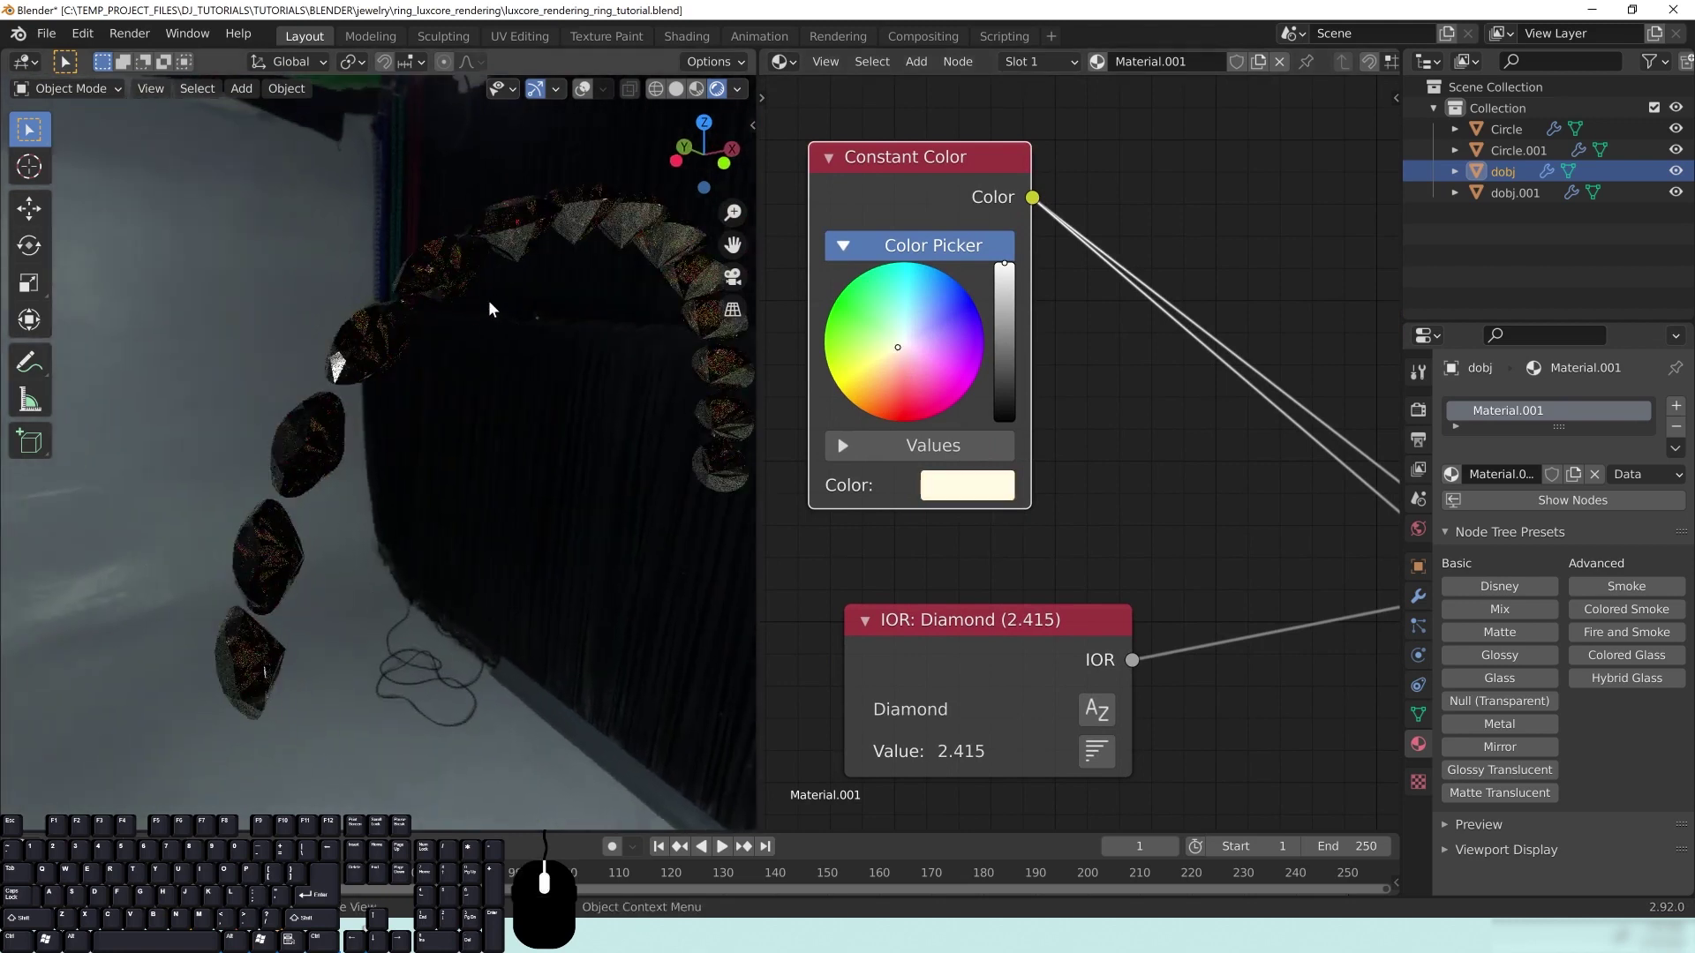
click(909, 333)
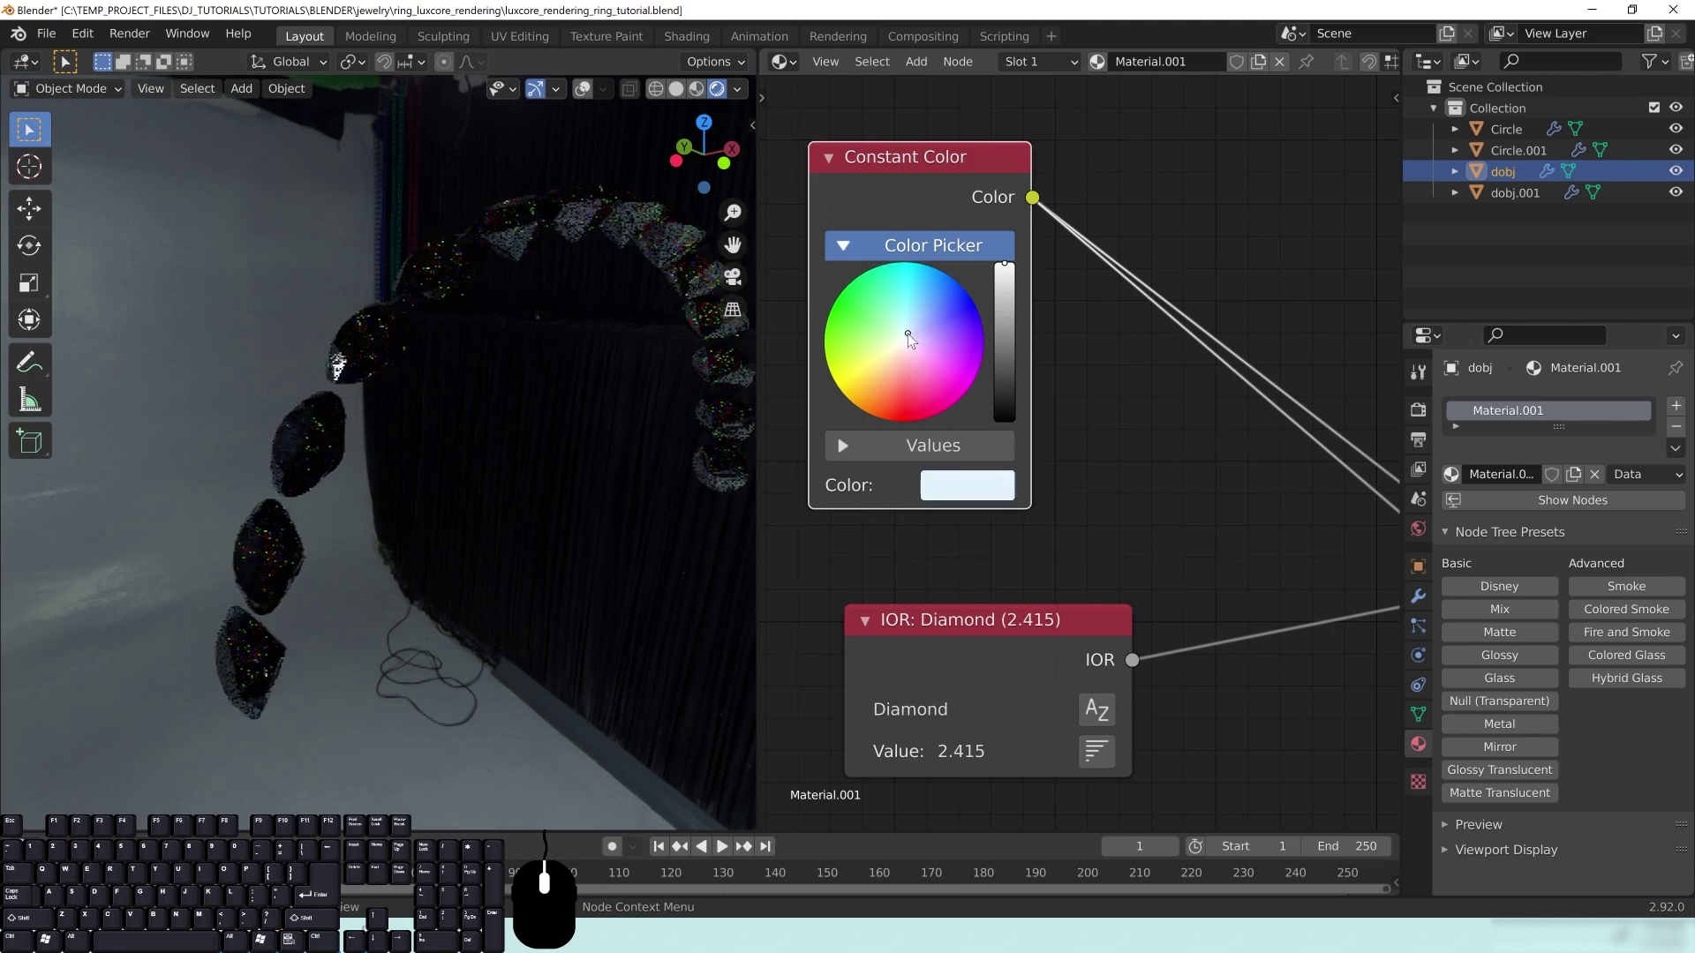
middle_drag(551, 381, 481, 422)
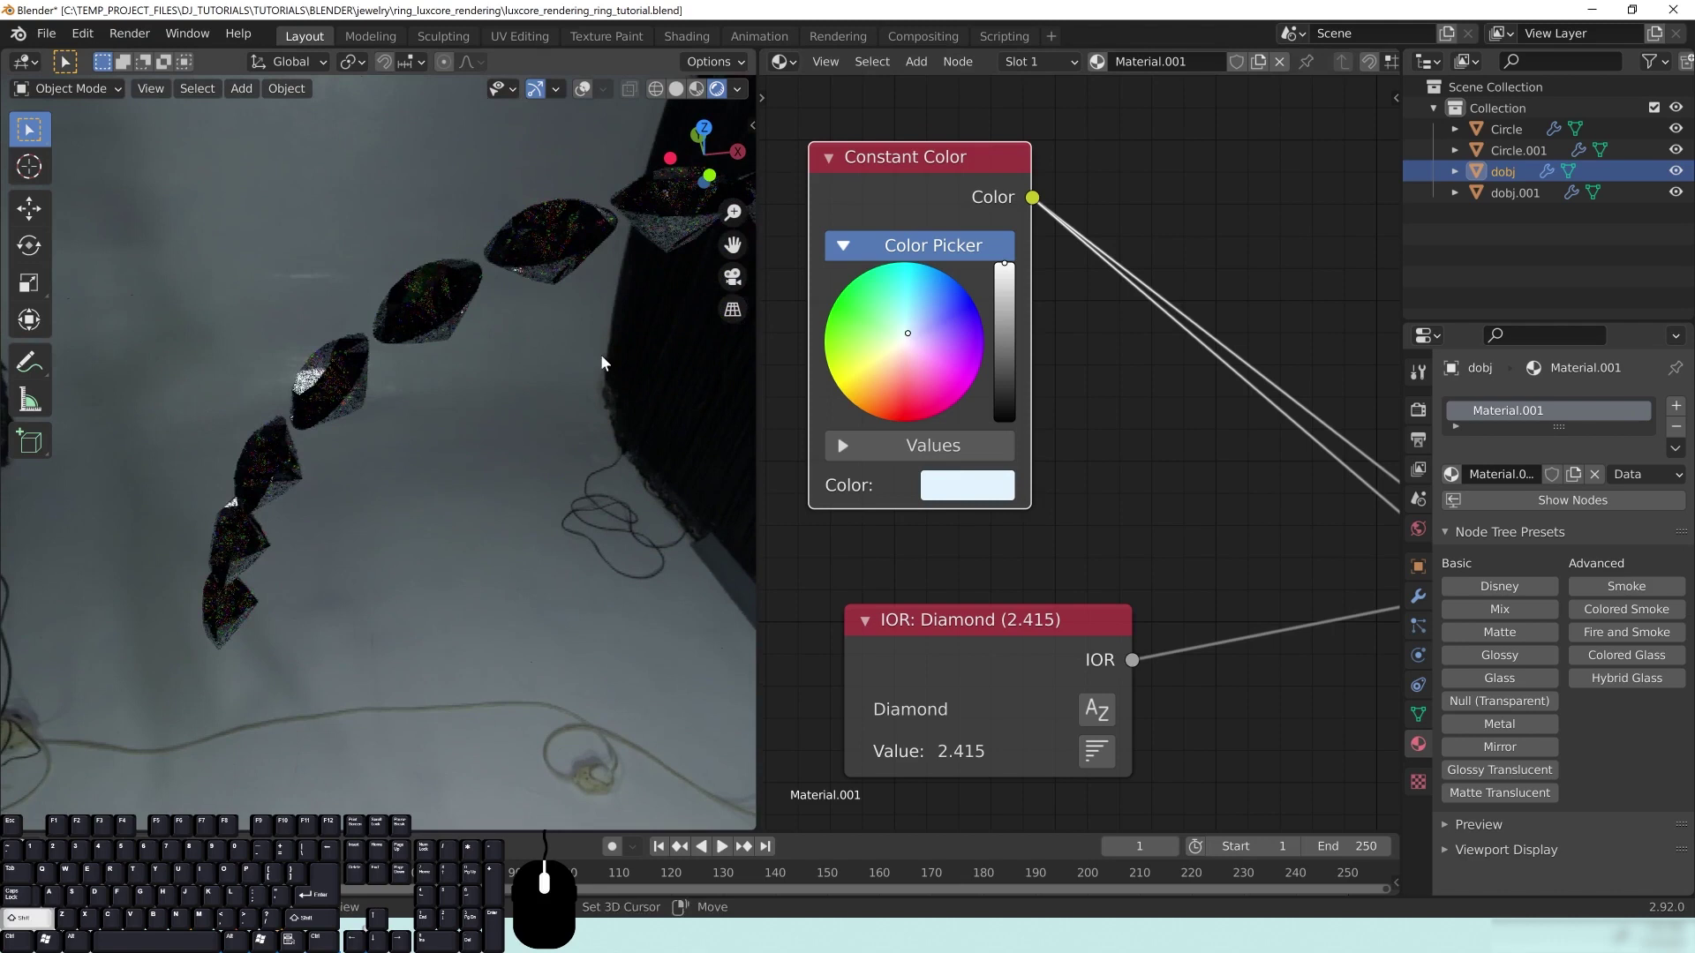
scroll(609, 362, up, 2)
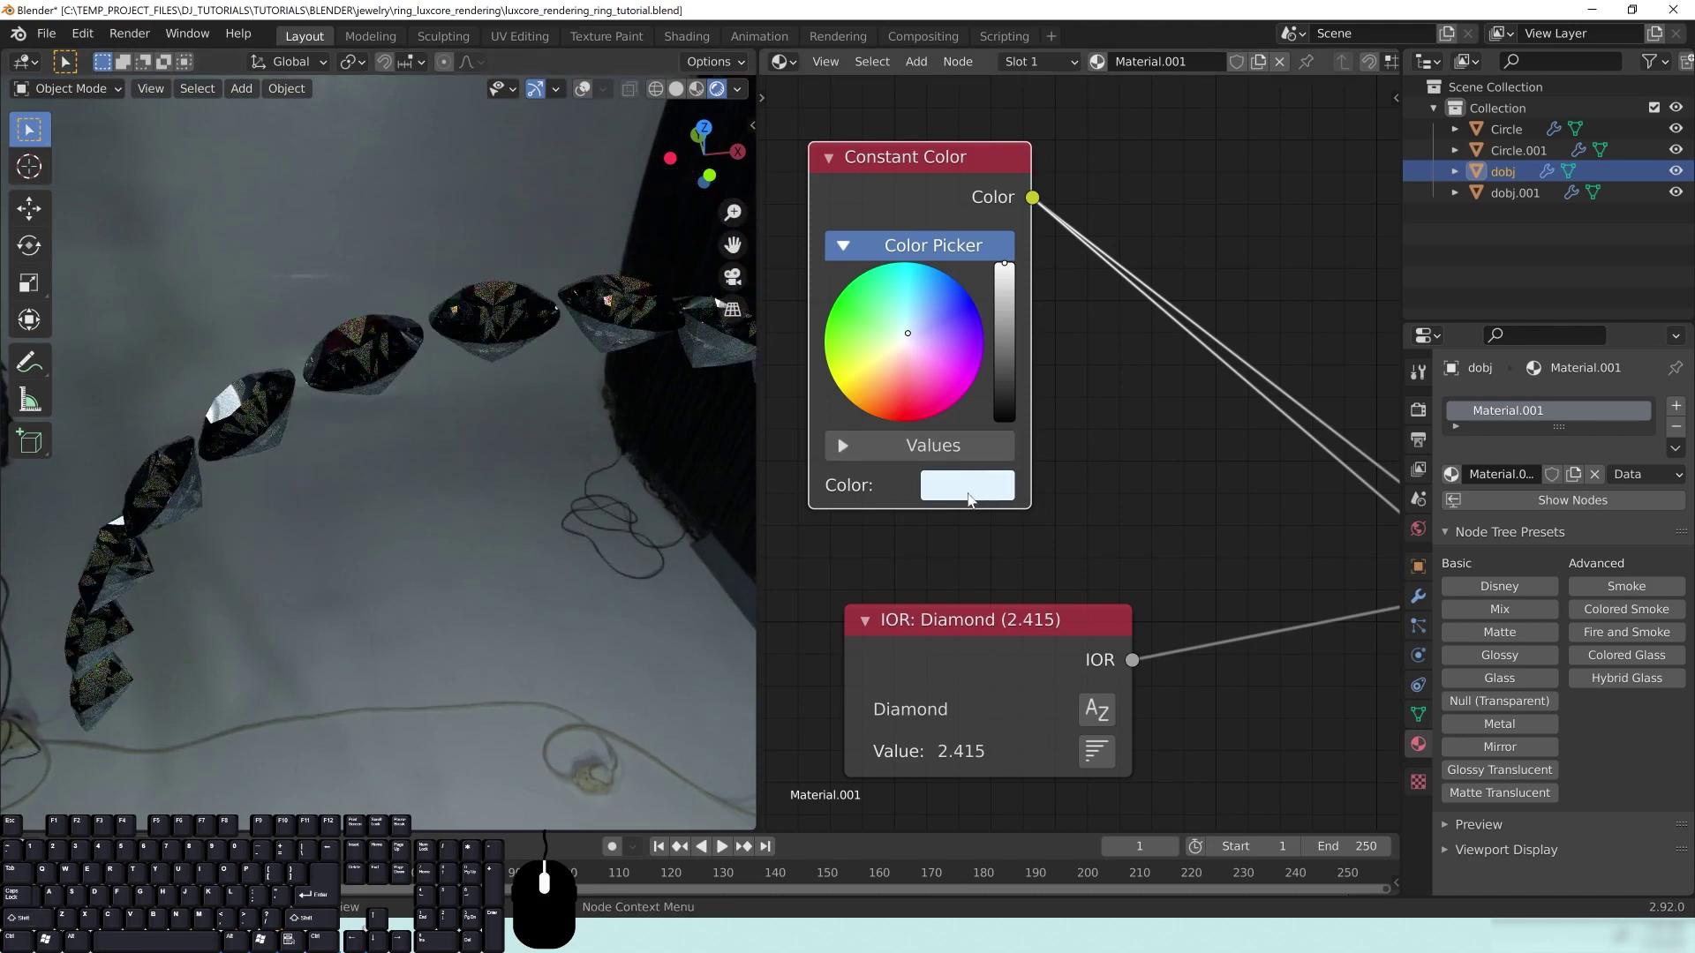
scroll(552, 410, up, 5)
shift+middle_drag(515, 427, 446, 432)
scroll(468, 480, up, 1)
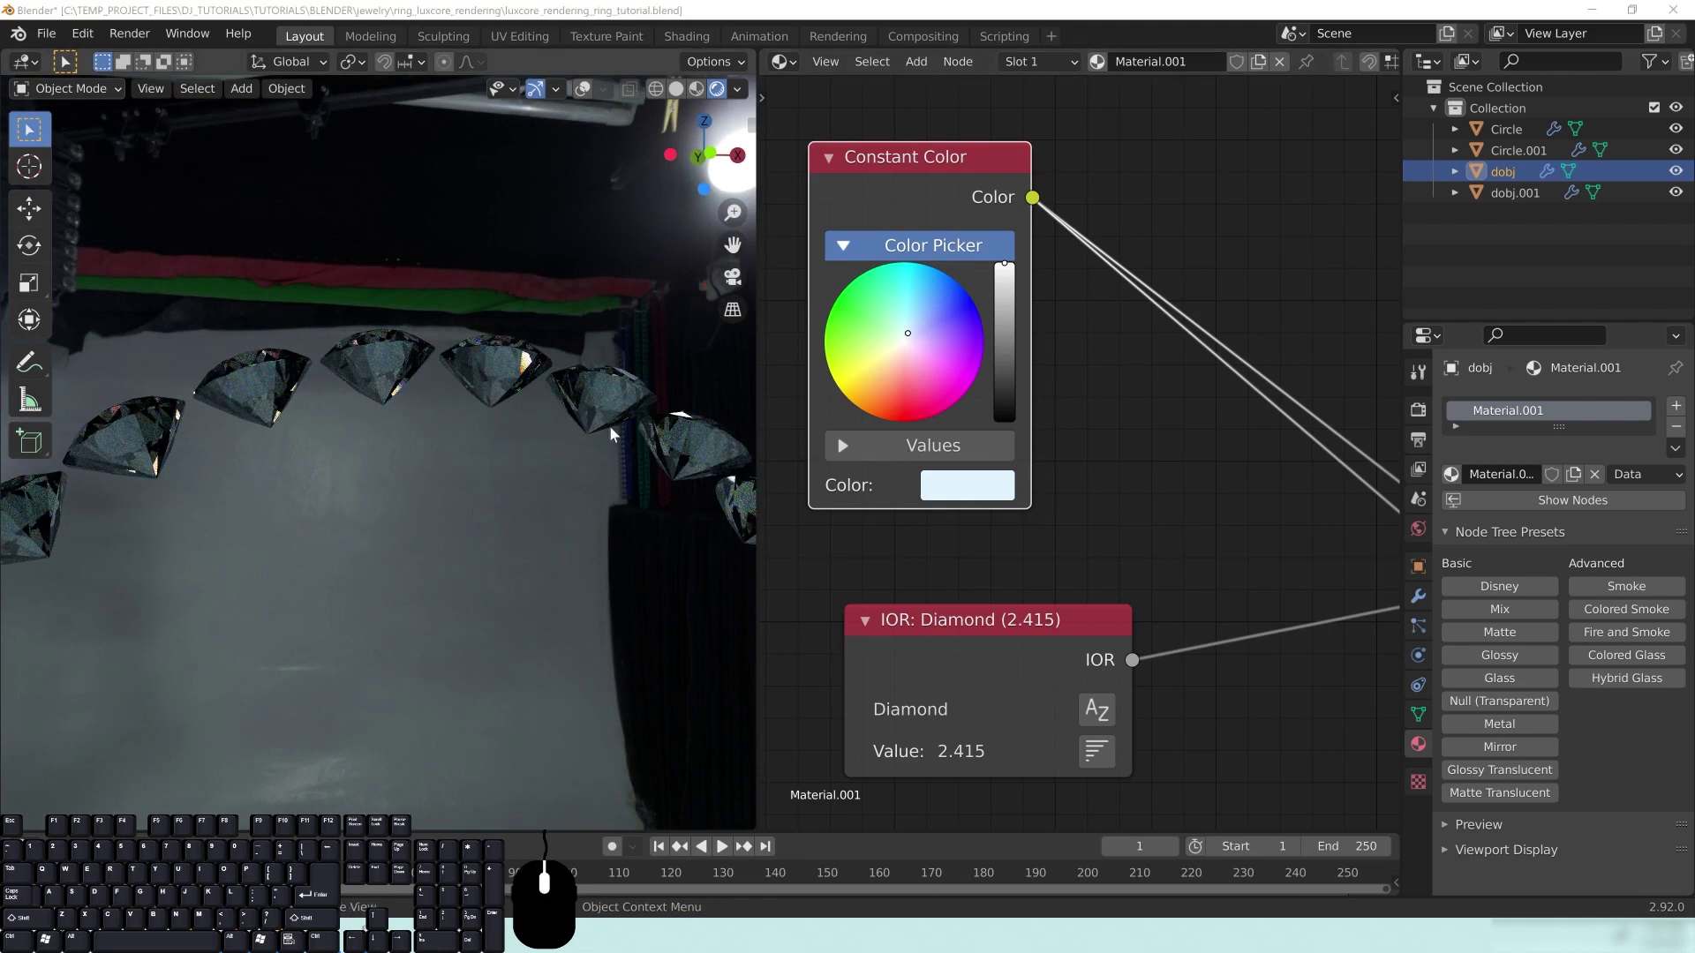
Step: Set the Constant Color node's hex value to F8FCFF and check the diamonds from another angle
click(962, 487)
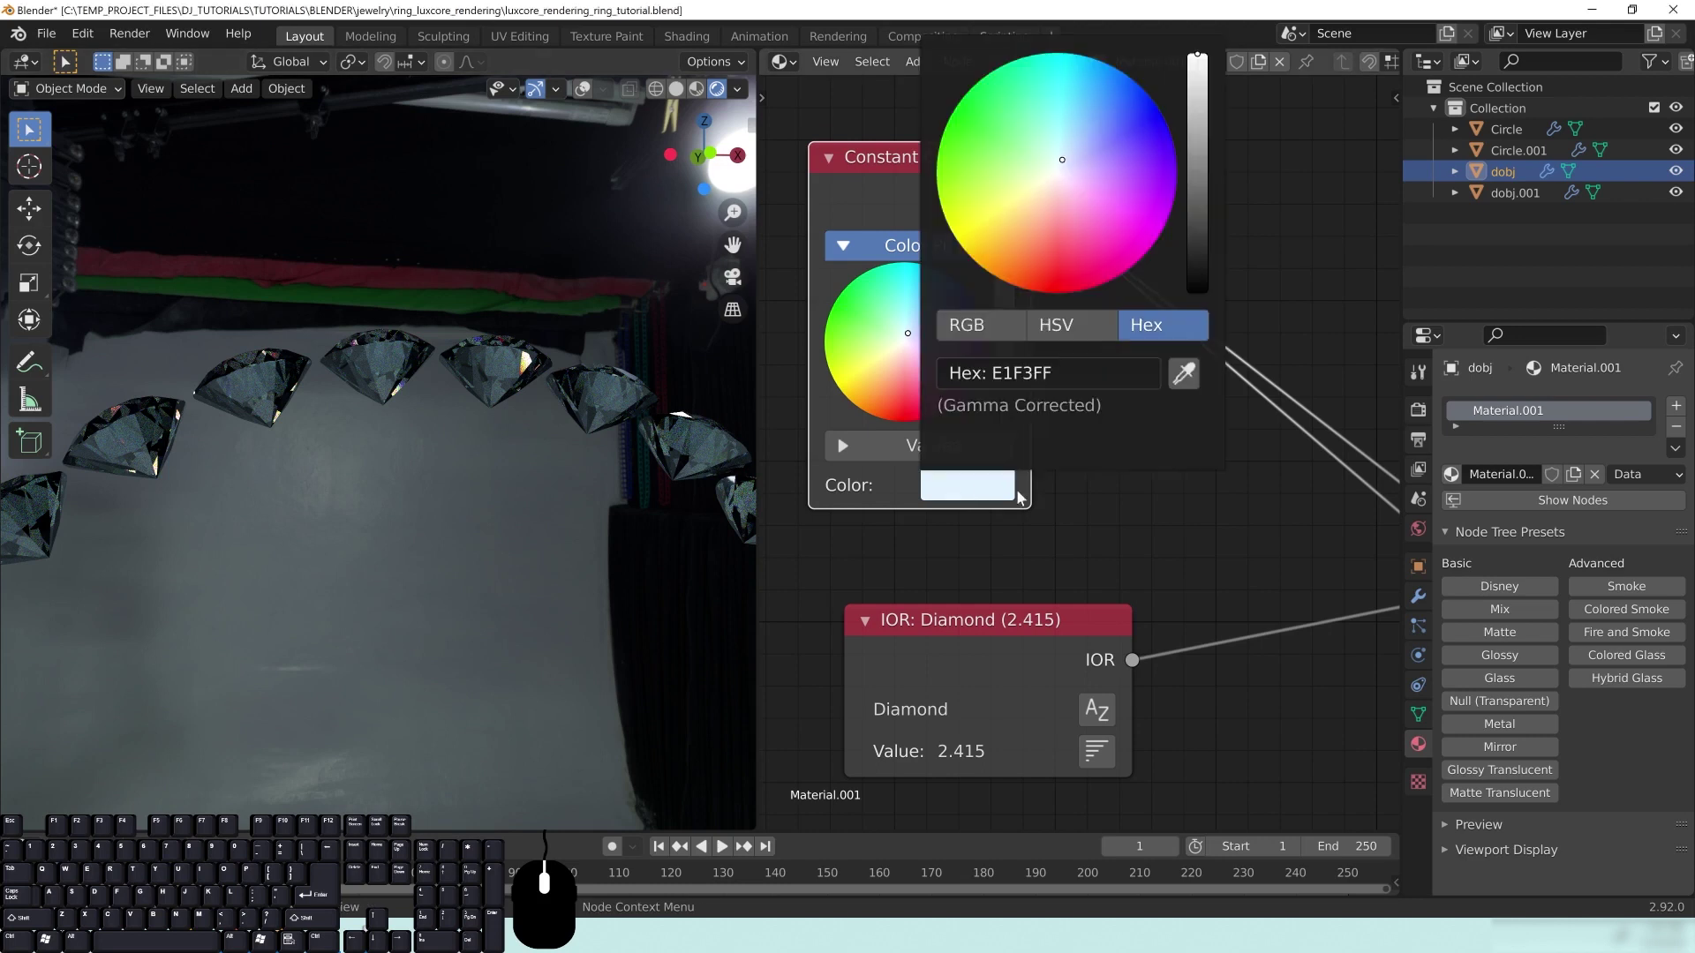
click(1066, 378)
text(F8FCFF)
click(969, 374)
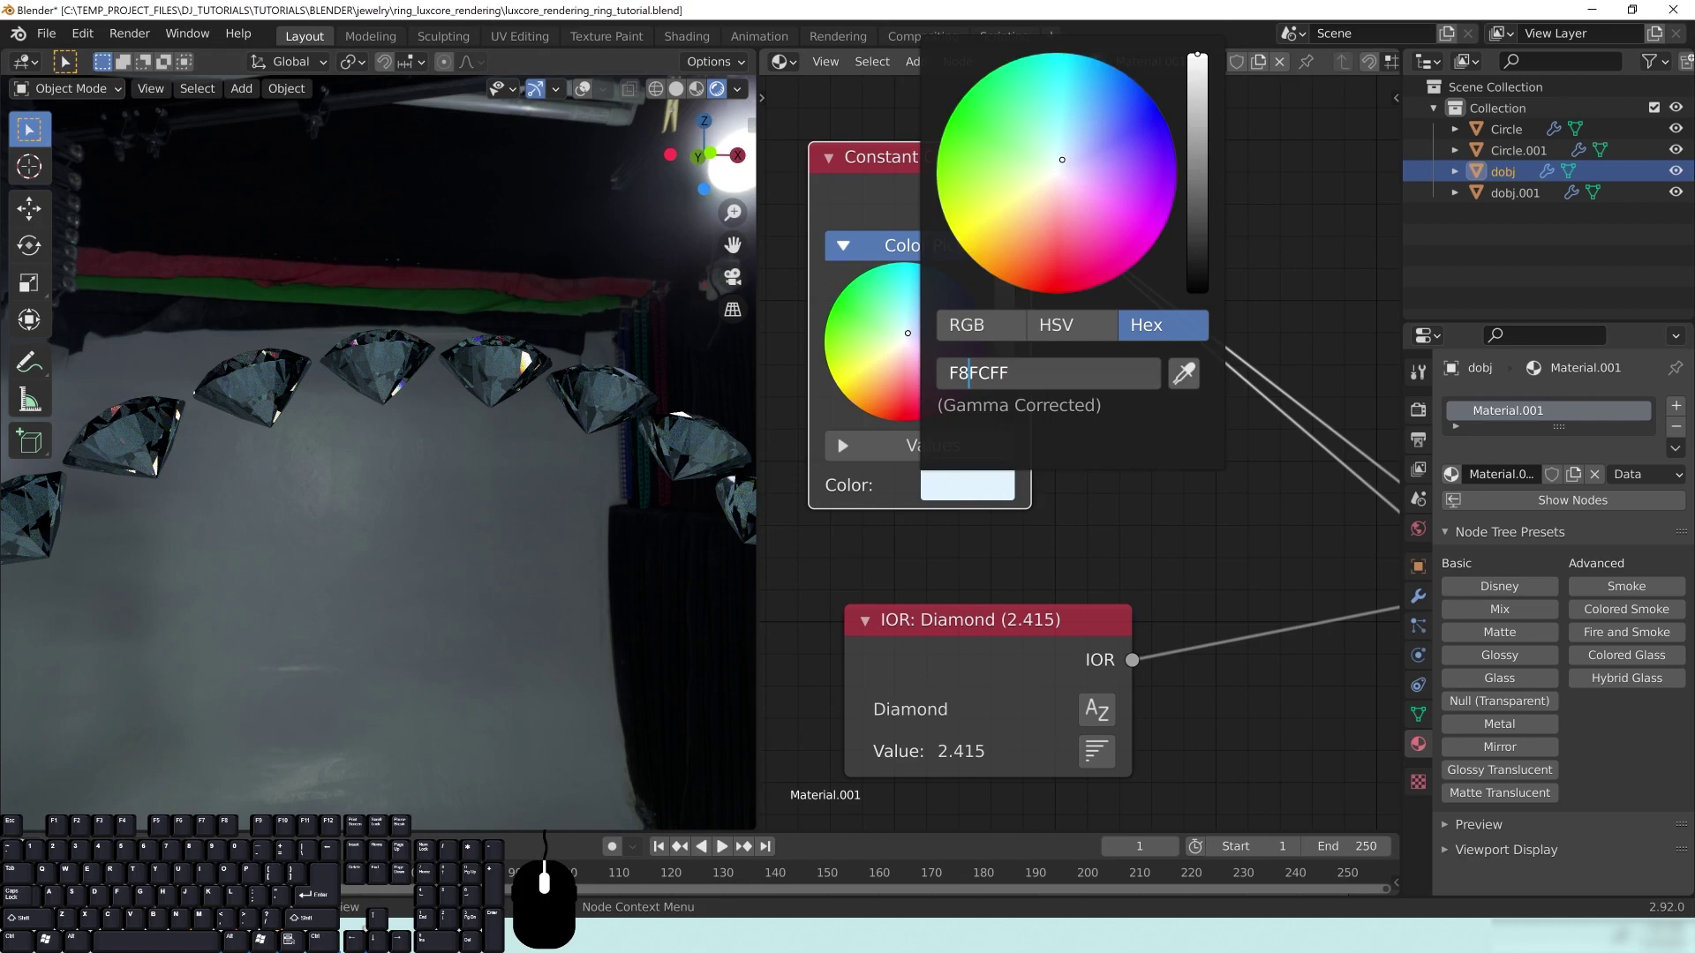
key(Return)
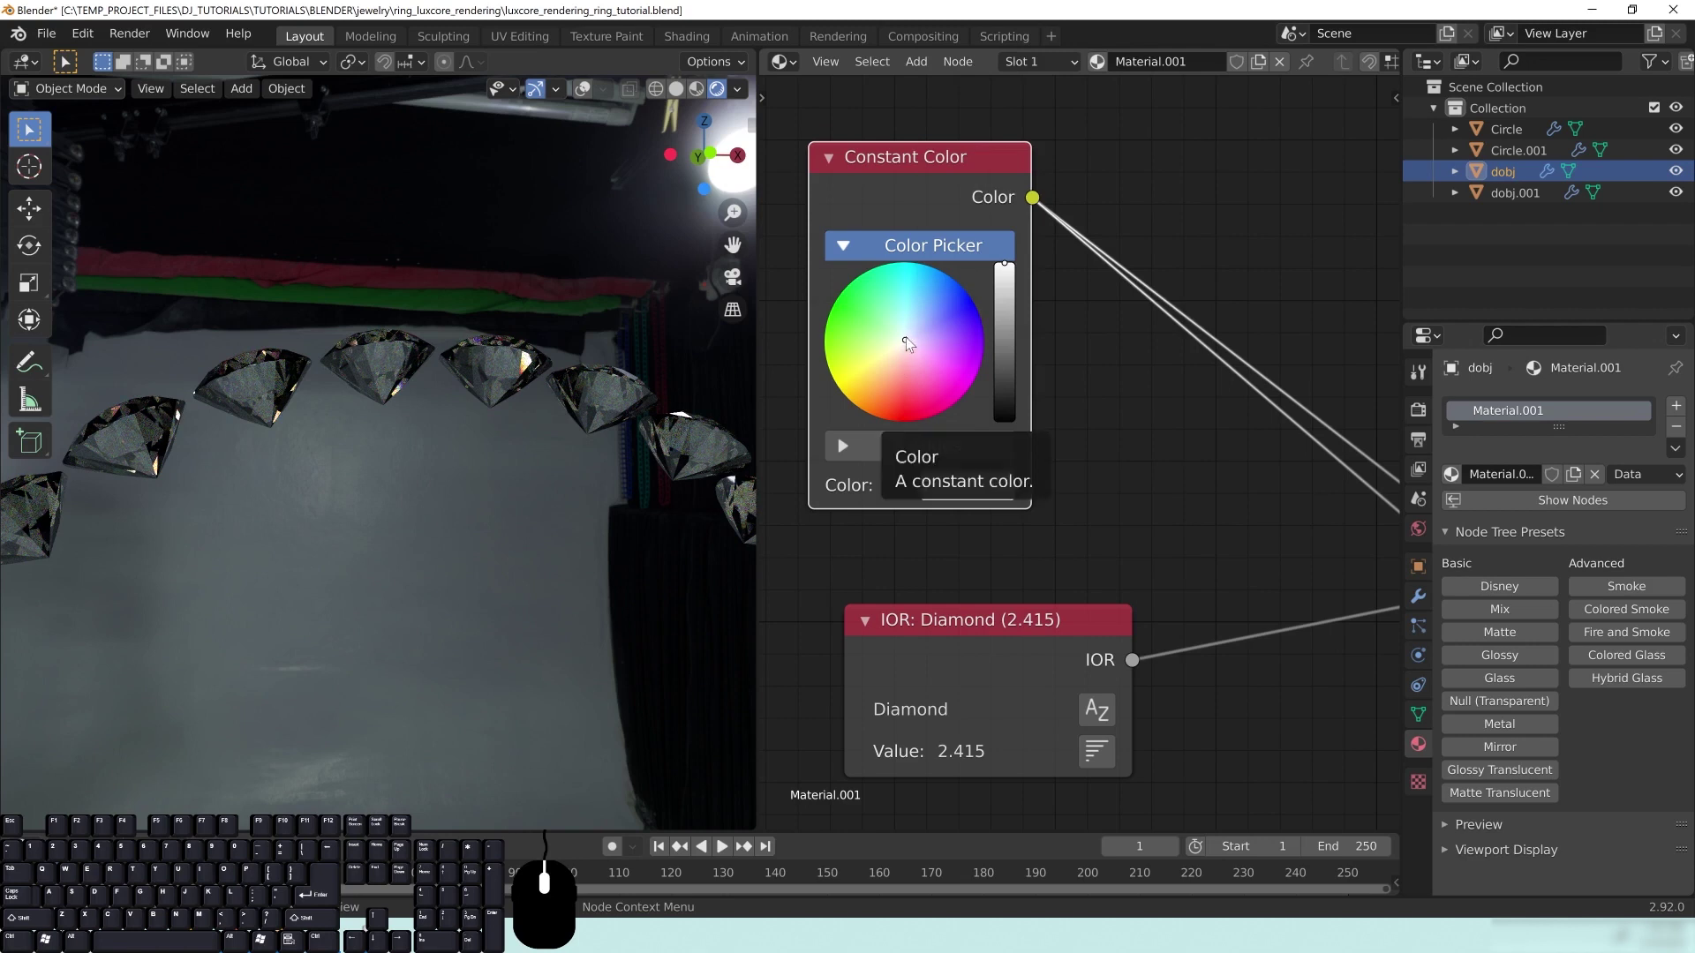
middle_drag(295, 430, 437, 452)
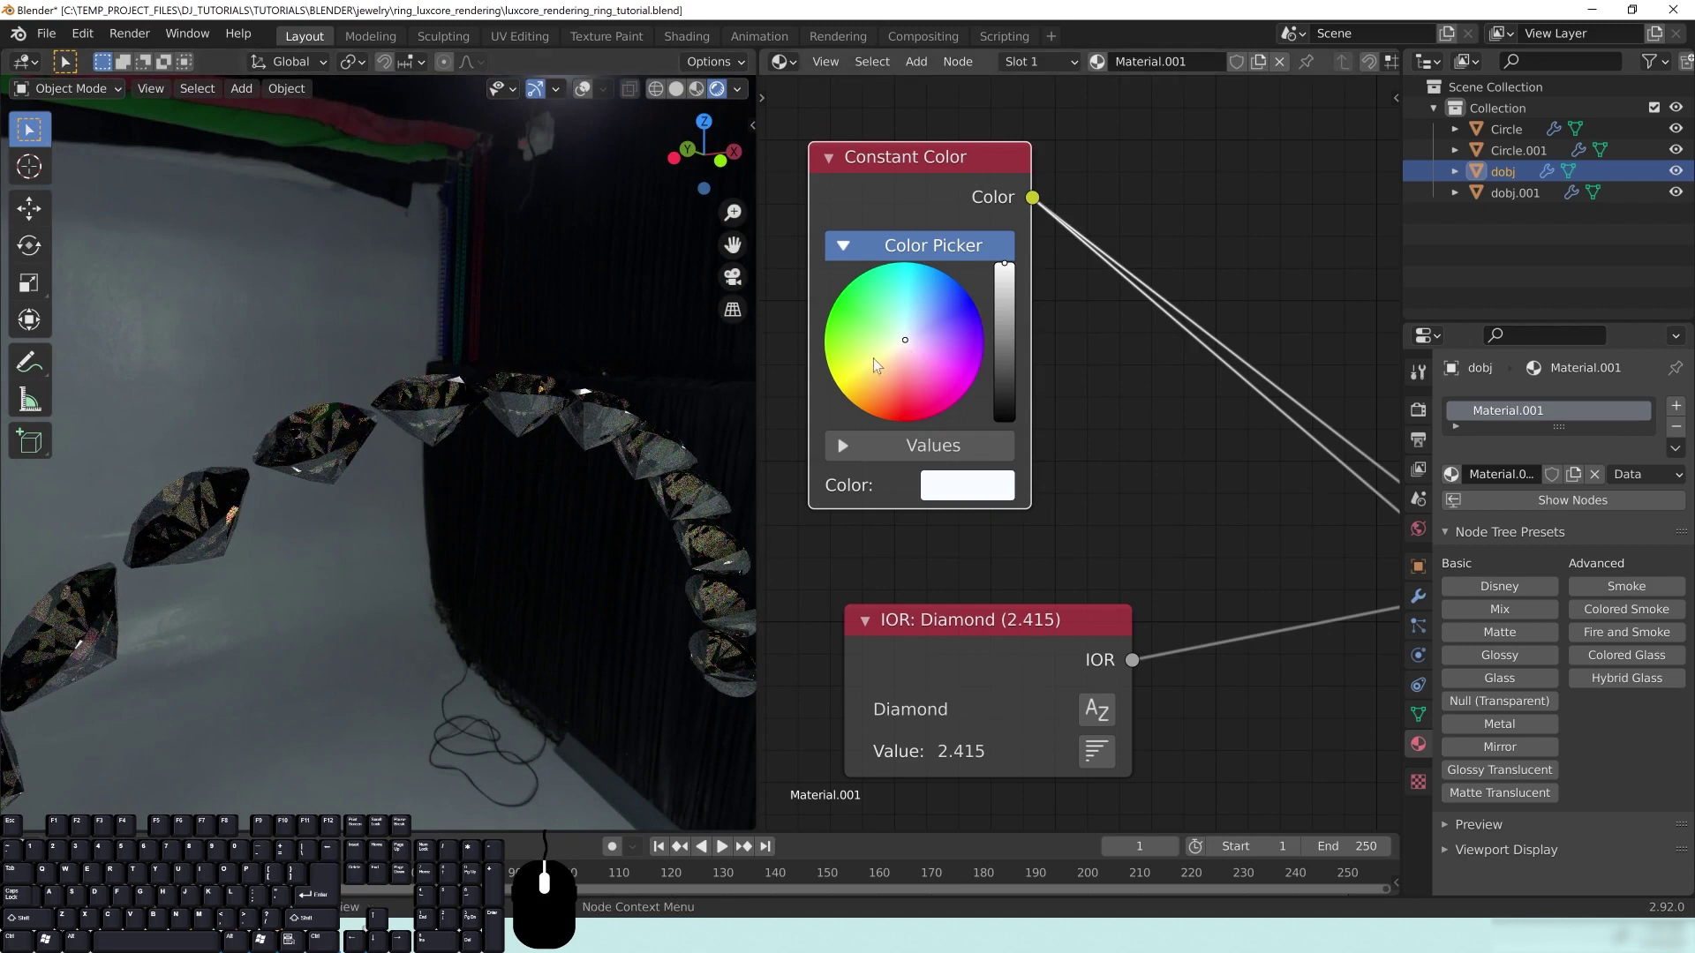
Step: Move the Constant Color node slightly closer to the Glass Material node and save the file
mouse_move(1226, 468)
middle_down()
mouse_move(1017, 393)
mouse_move(1228, 470)
middle_up()
drag(874, 192, 947, 244)
middle_drag(1150, 441, 991, 397)
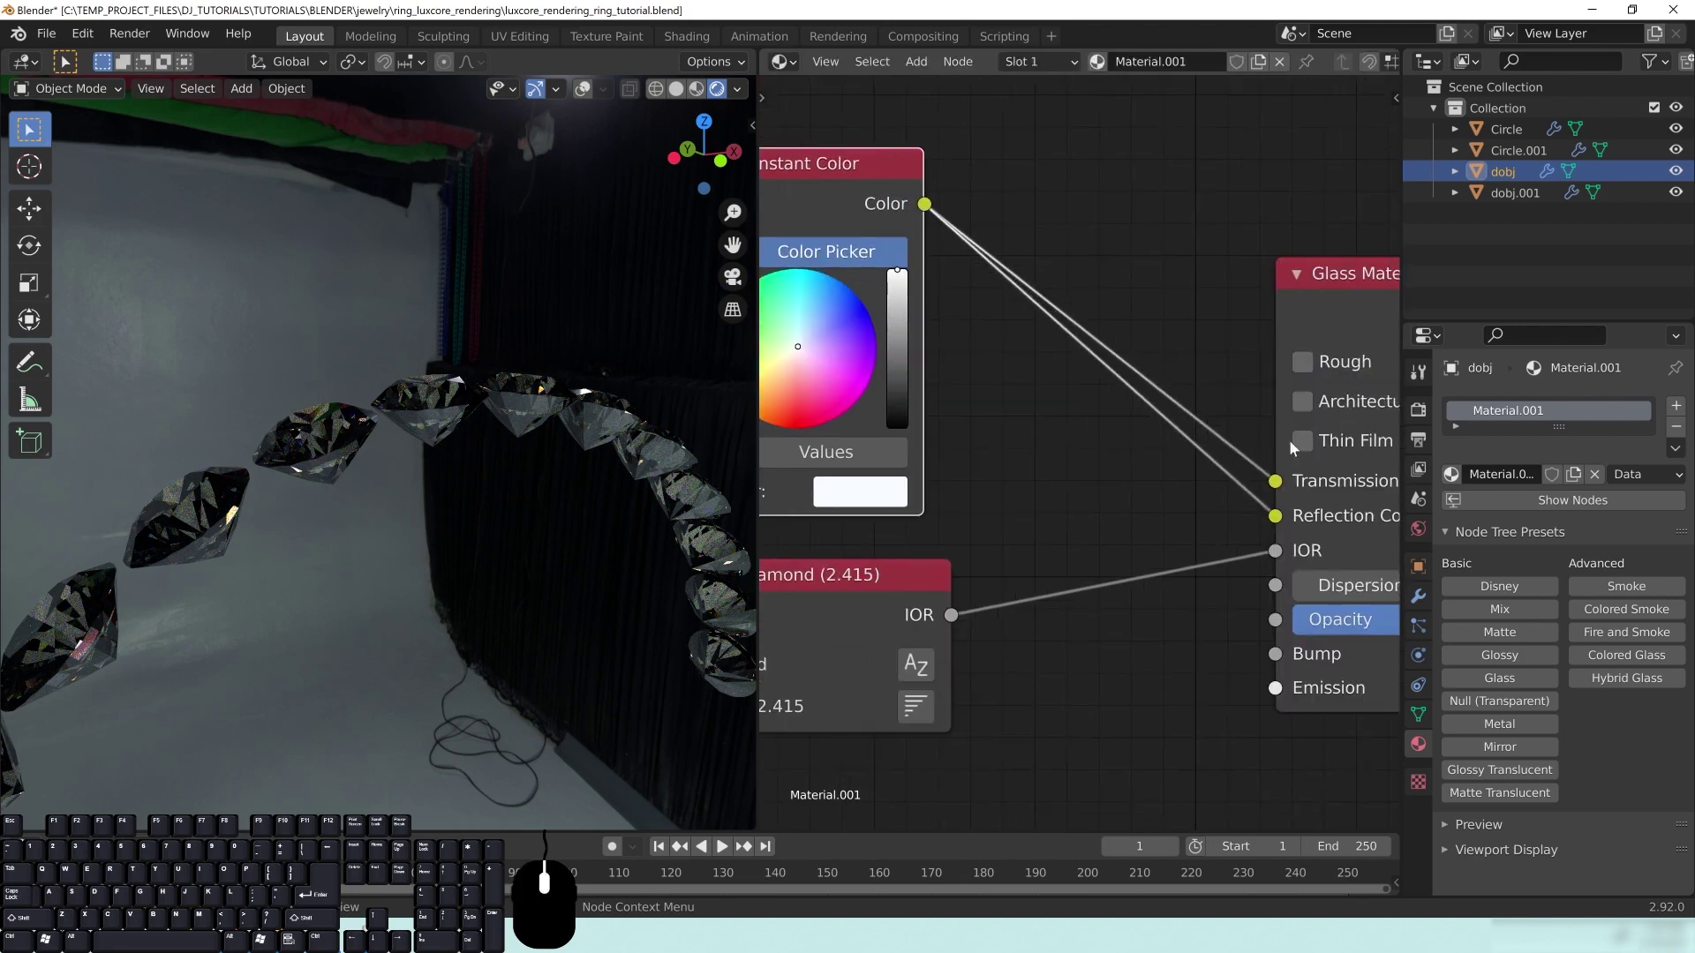
middle_drag(1158, 469, 1212, 479)
middle_drag(538, 377, 574, 402)
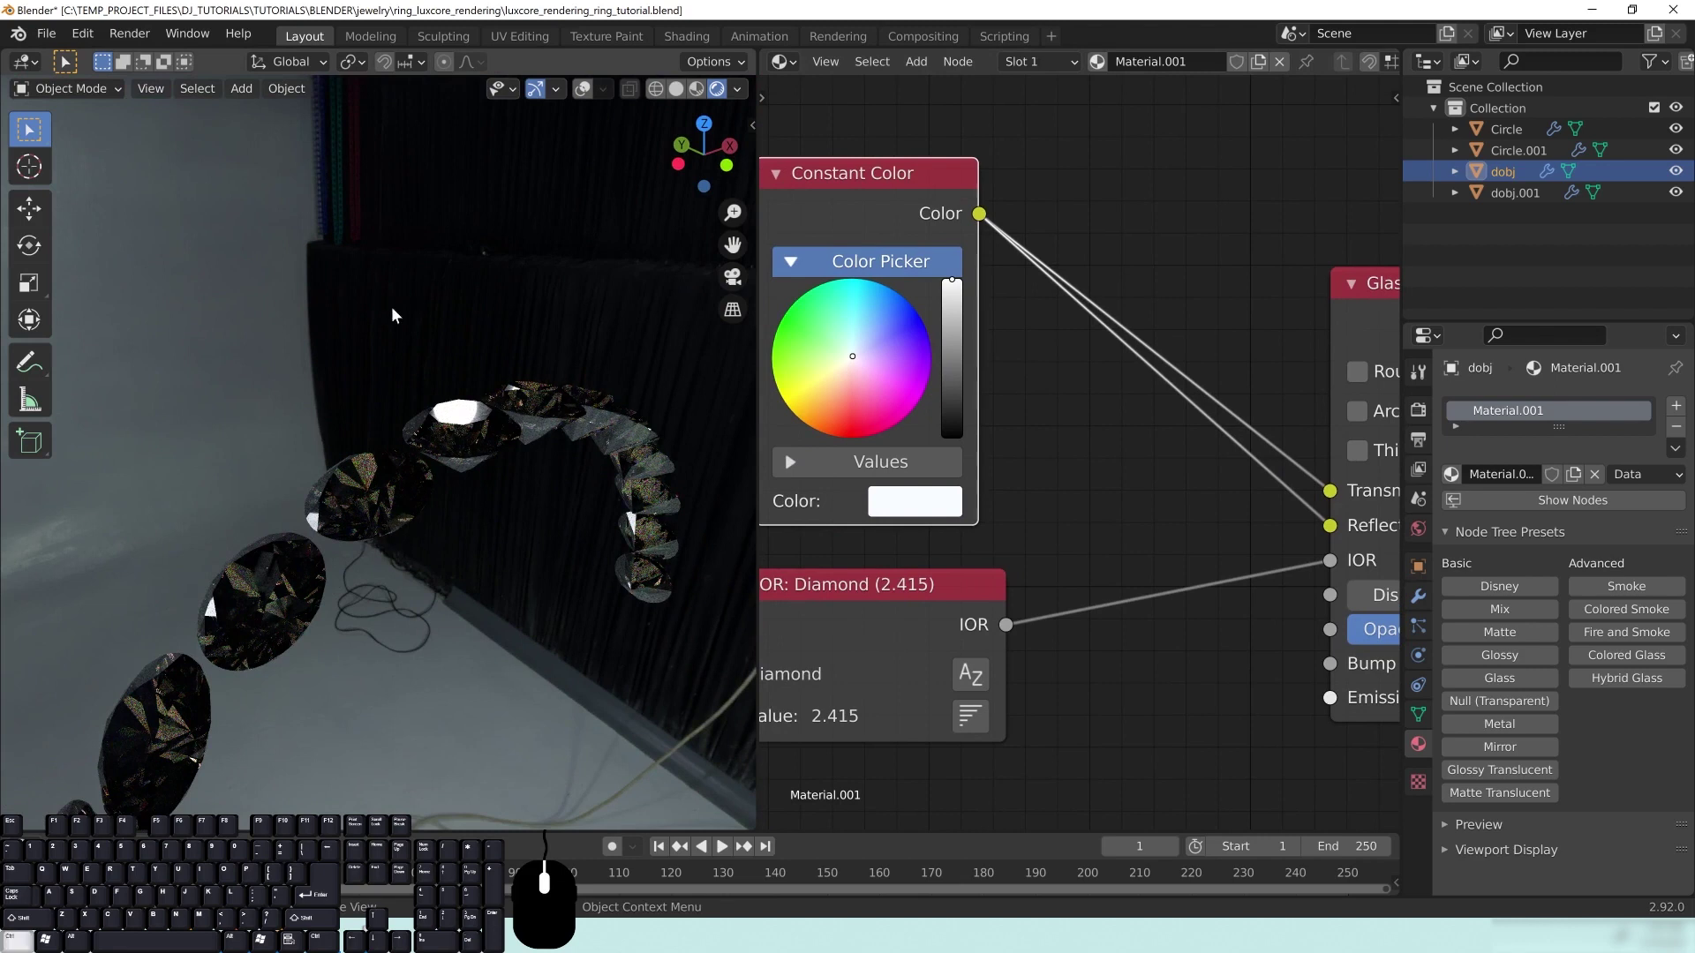
key(ctrl+s)
Step: Switch the viewport to solid shading and exit local view to show both complete rings
key(z)
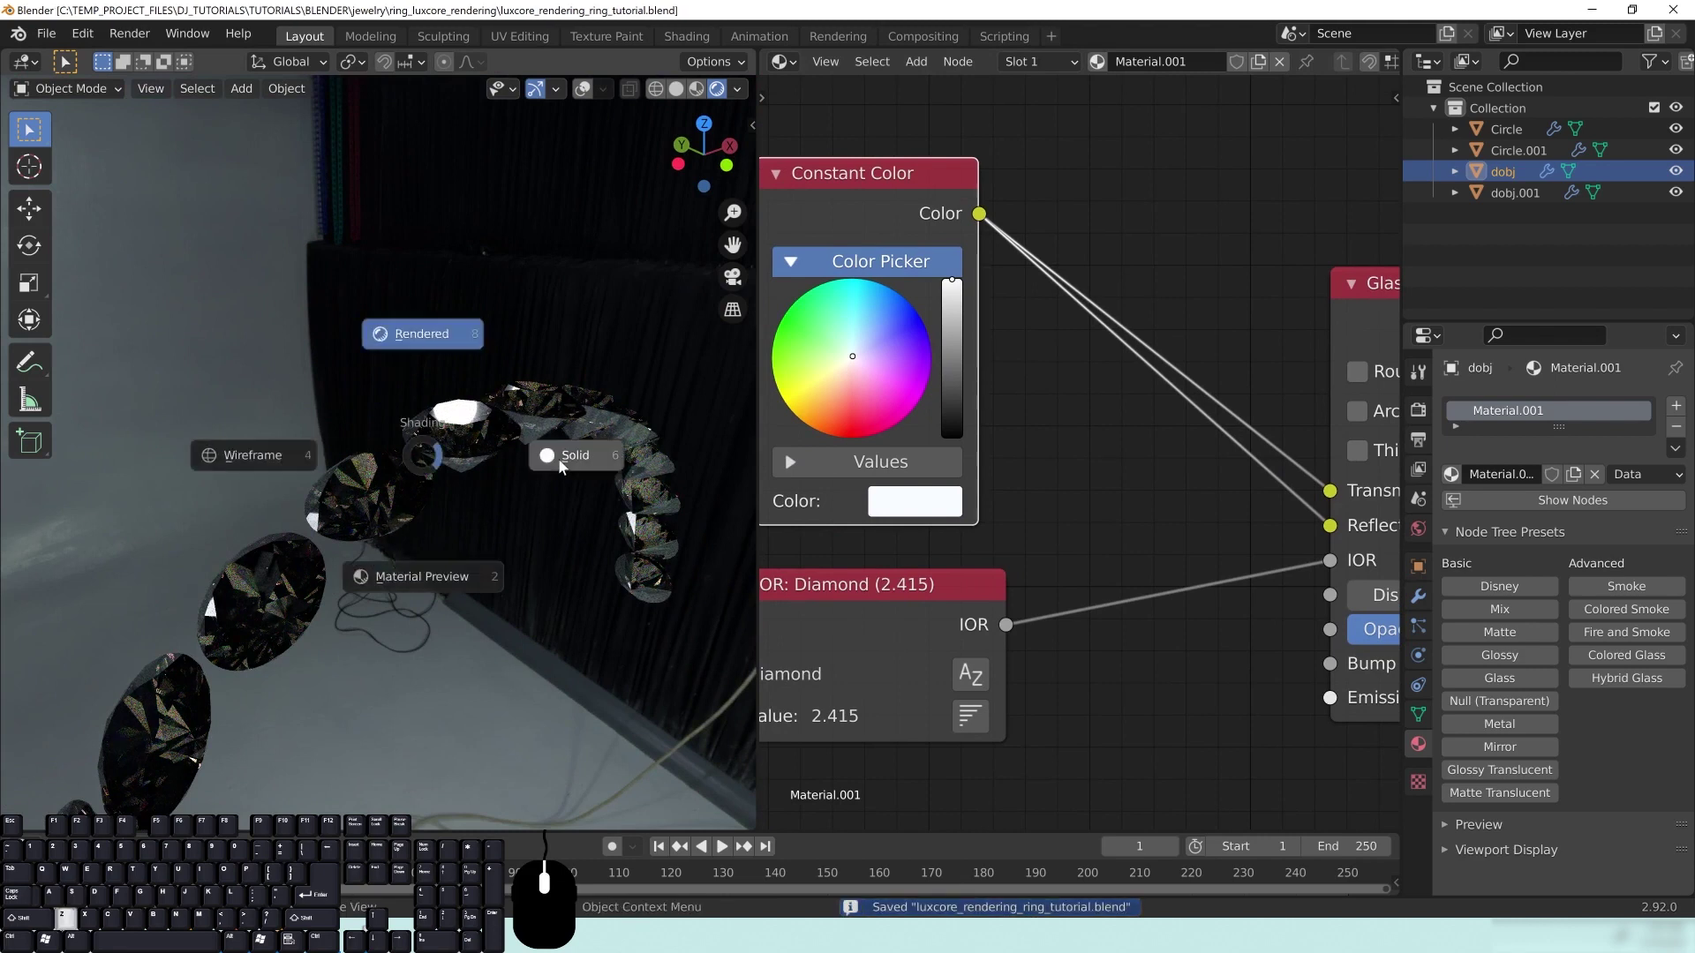
click(560, 459)
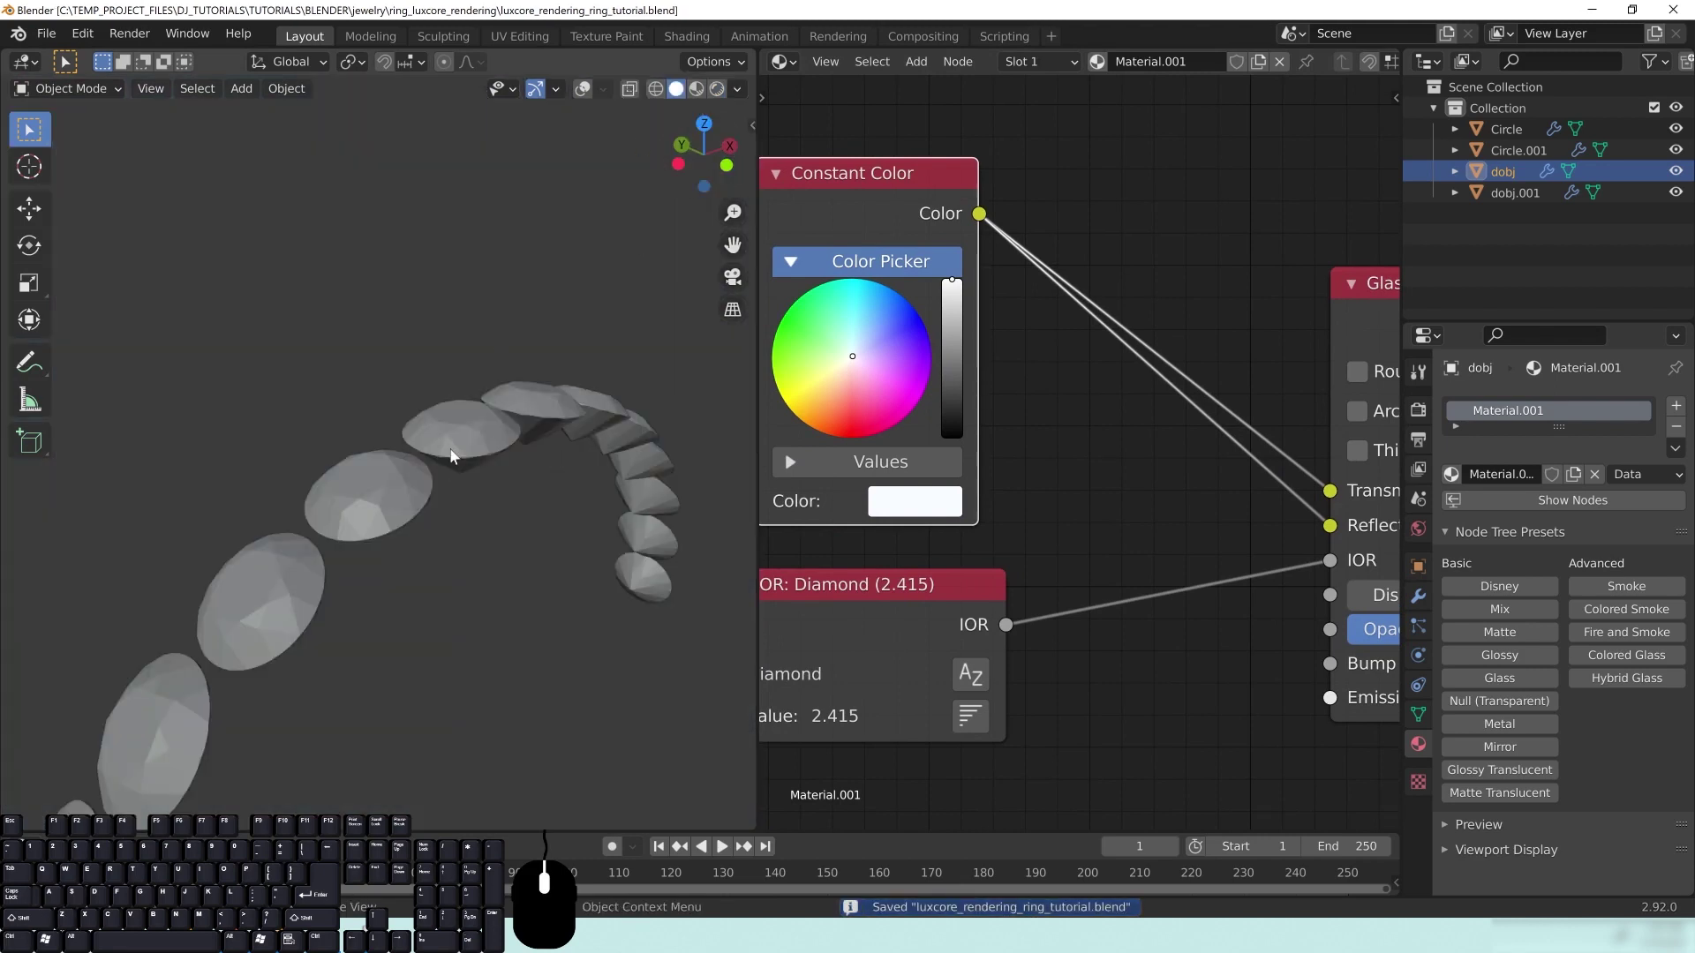
key(KP_Divide)
scroll(451, 456, up, 3)
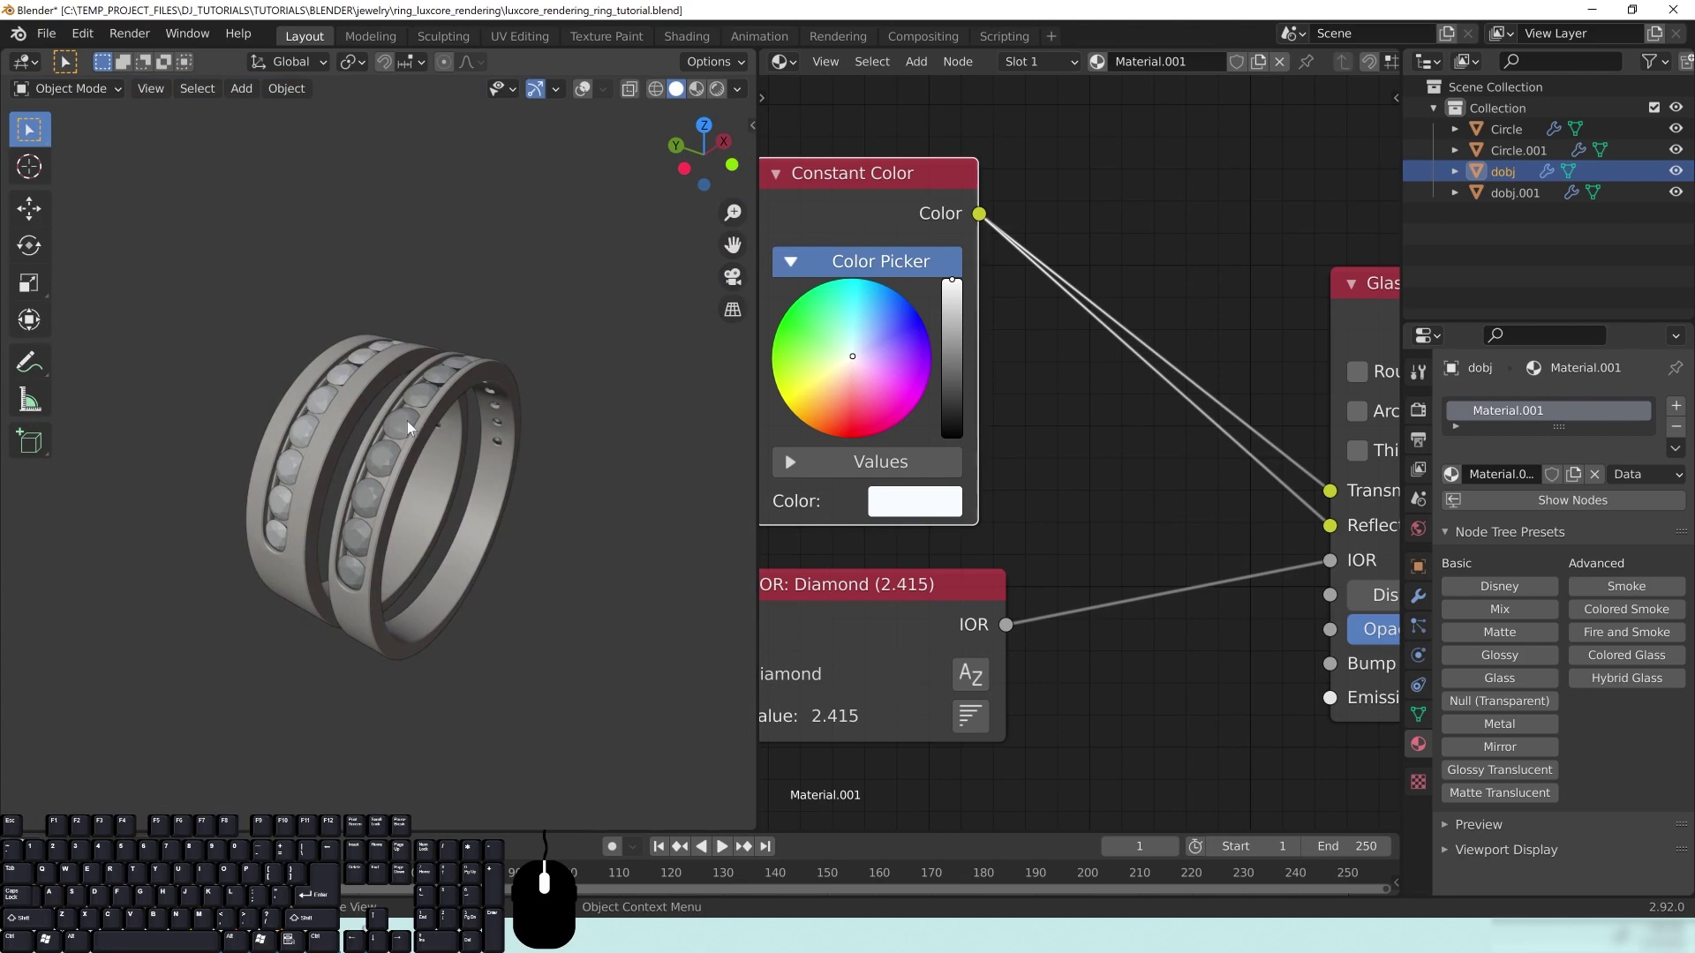
Step: Select the ring band Circle and turn on the viewport overlays
click(400, 424)
shift+middle_drag(452, 439, 466, 465)
click(583, 89)
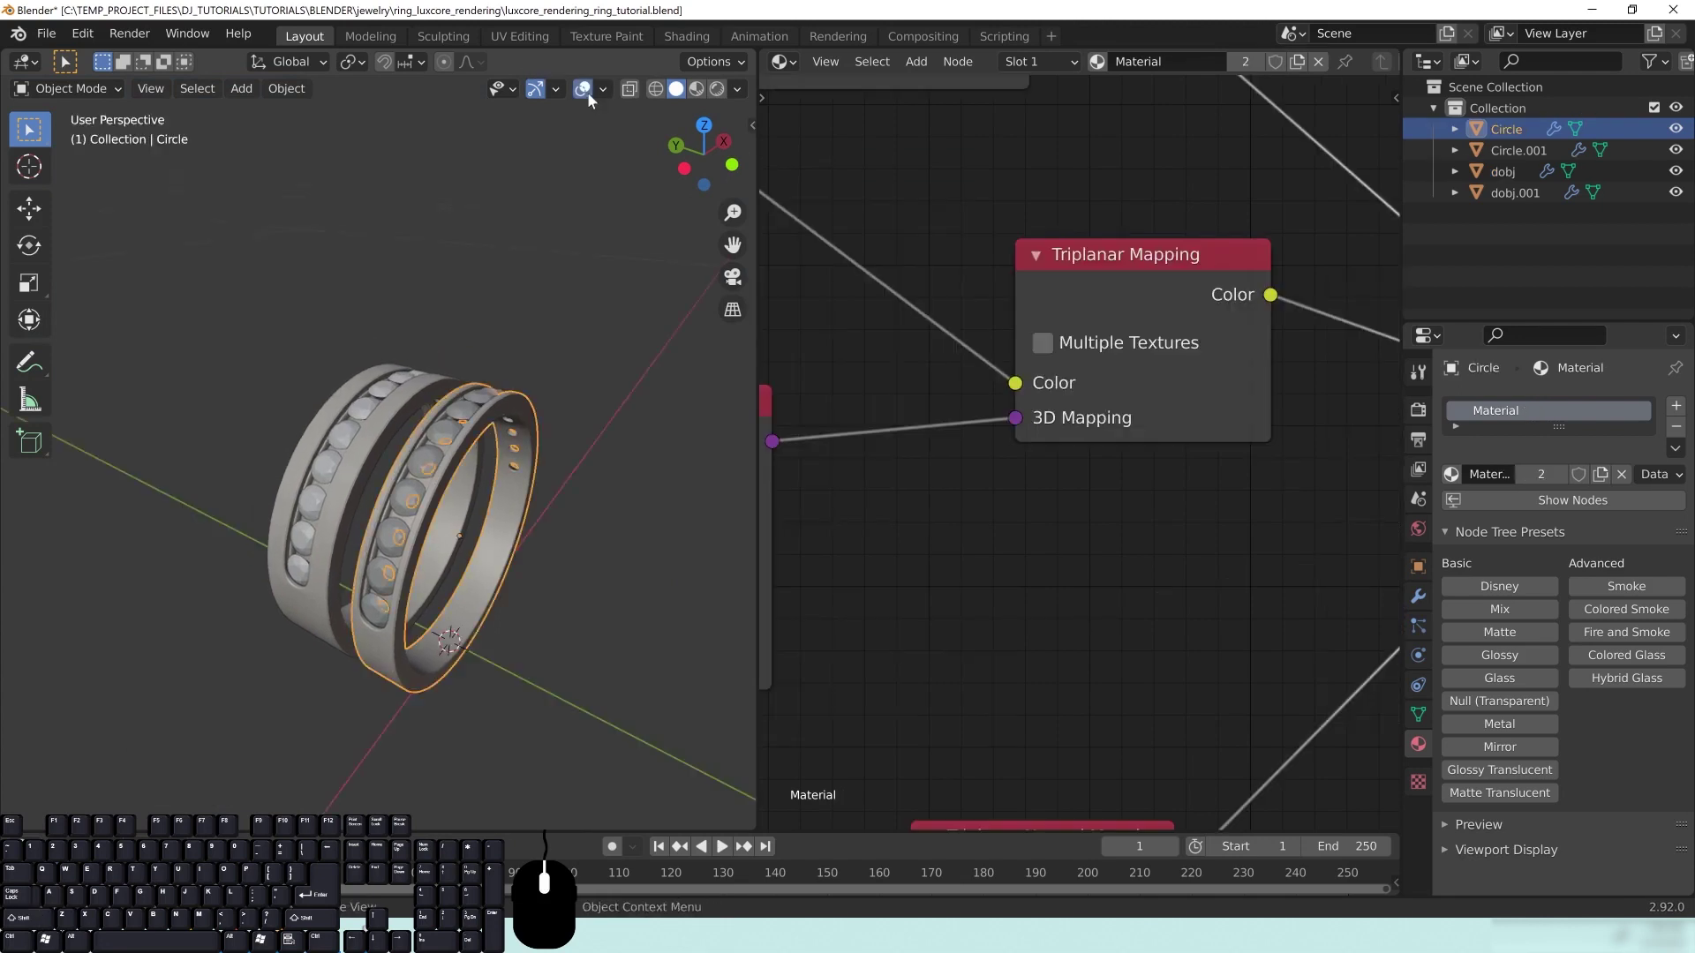
Step: Link the diamond material from the front ring's stones to the rear ring's stones
scroll(482, 436, up, 2)
click(330, 423)
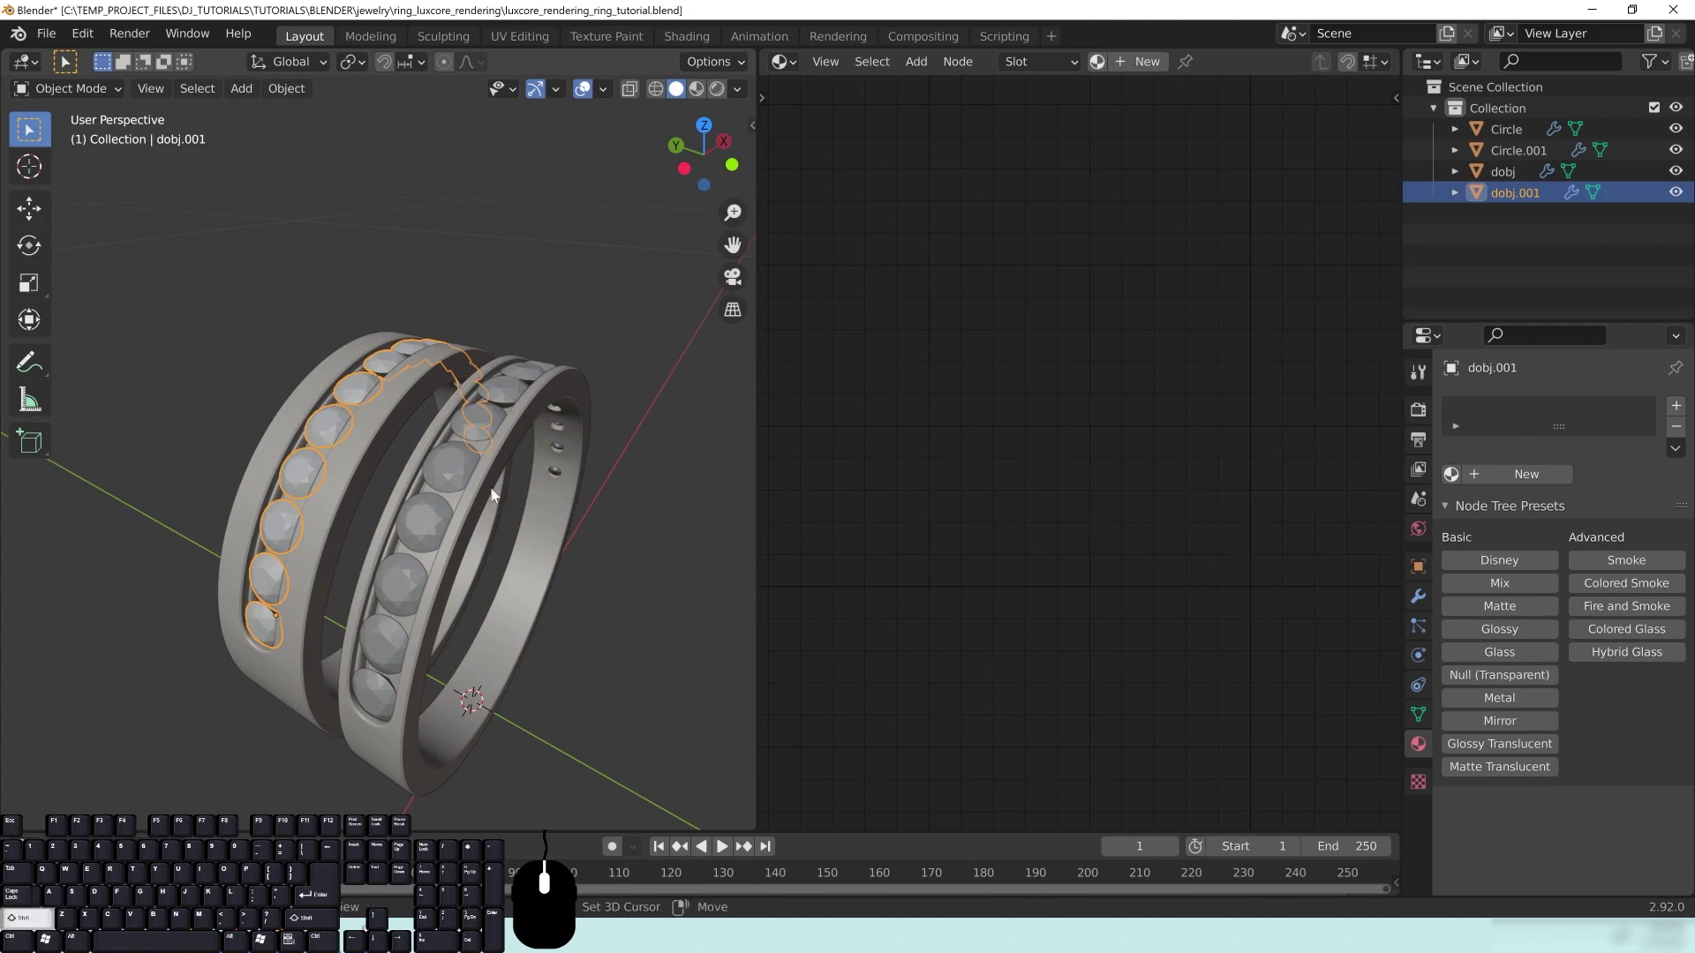
shift+click(445, 475)
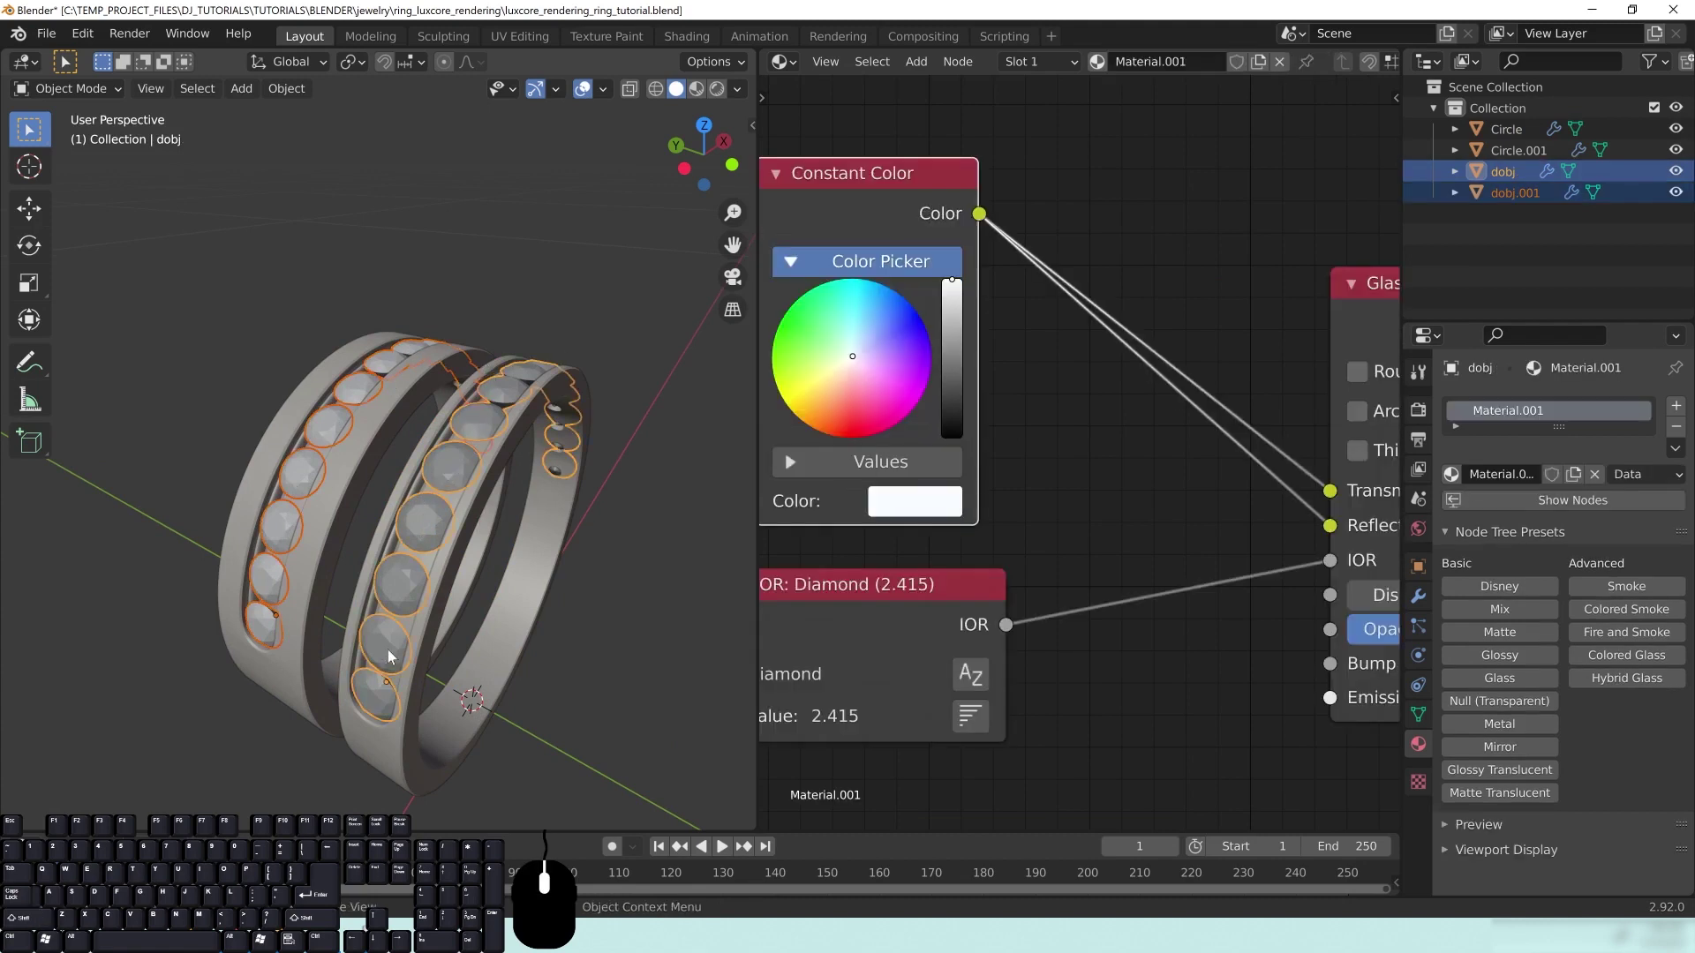
key(ctrl+l)
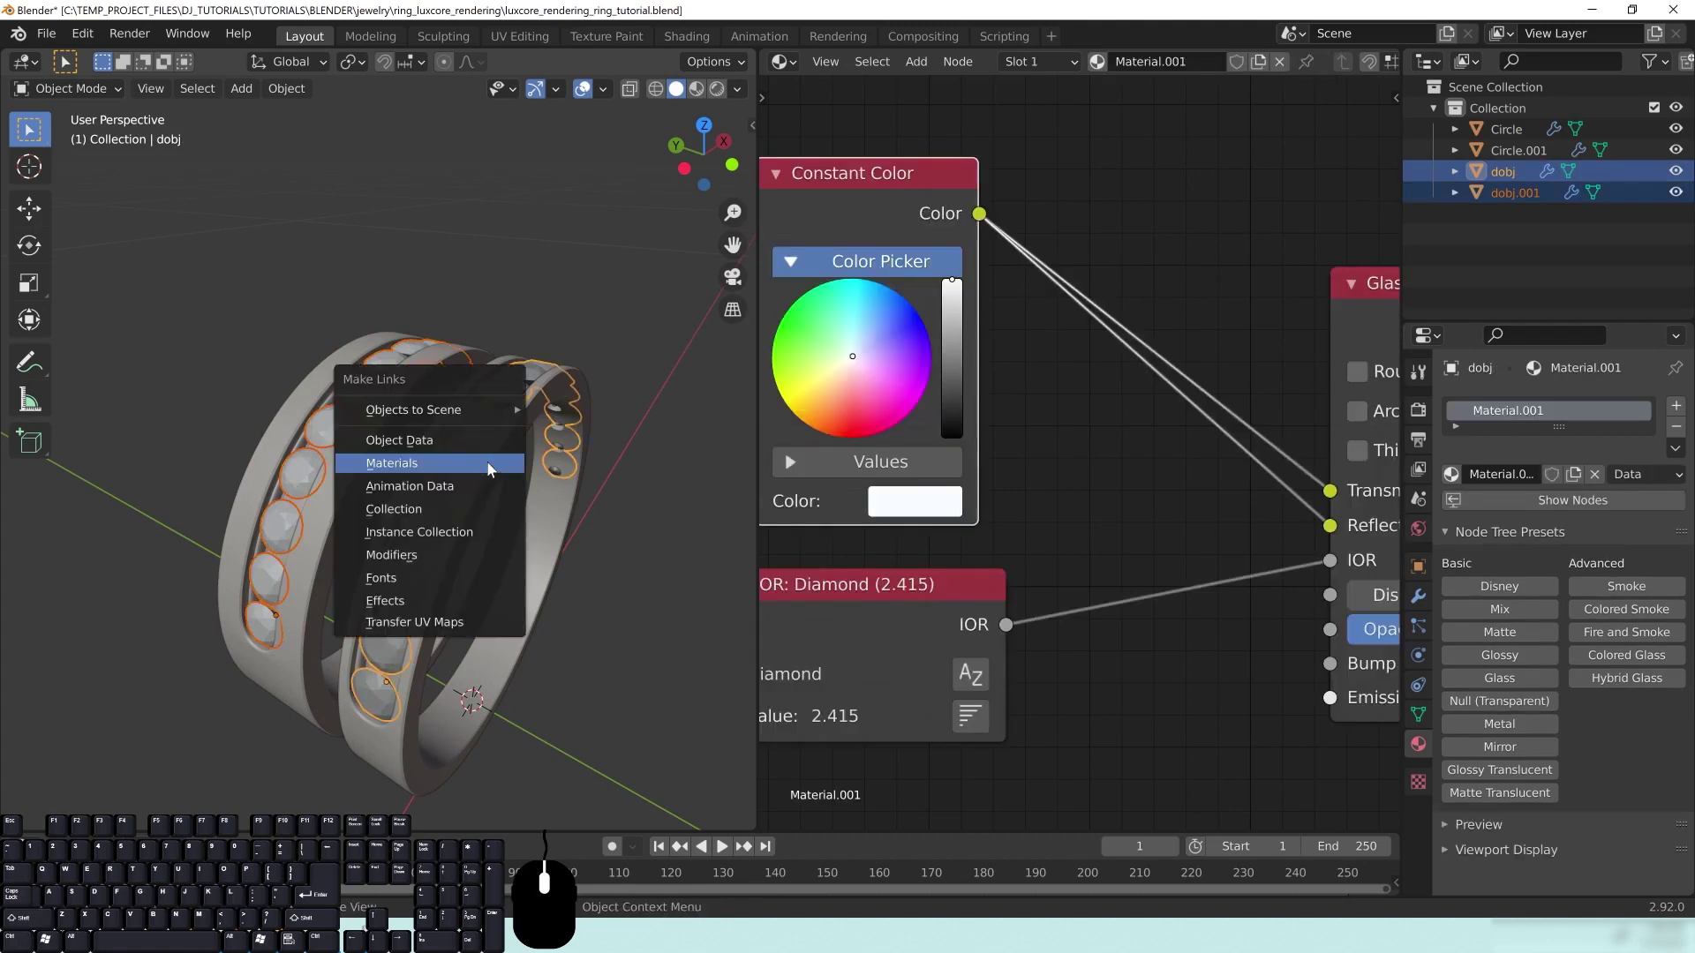
click(490, 470)
Step: Switch to rendered shading, deselect everything and examine the stones on both rings from other angles
key(z)
click(452, 457)
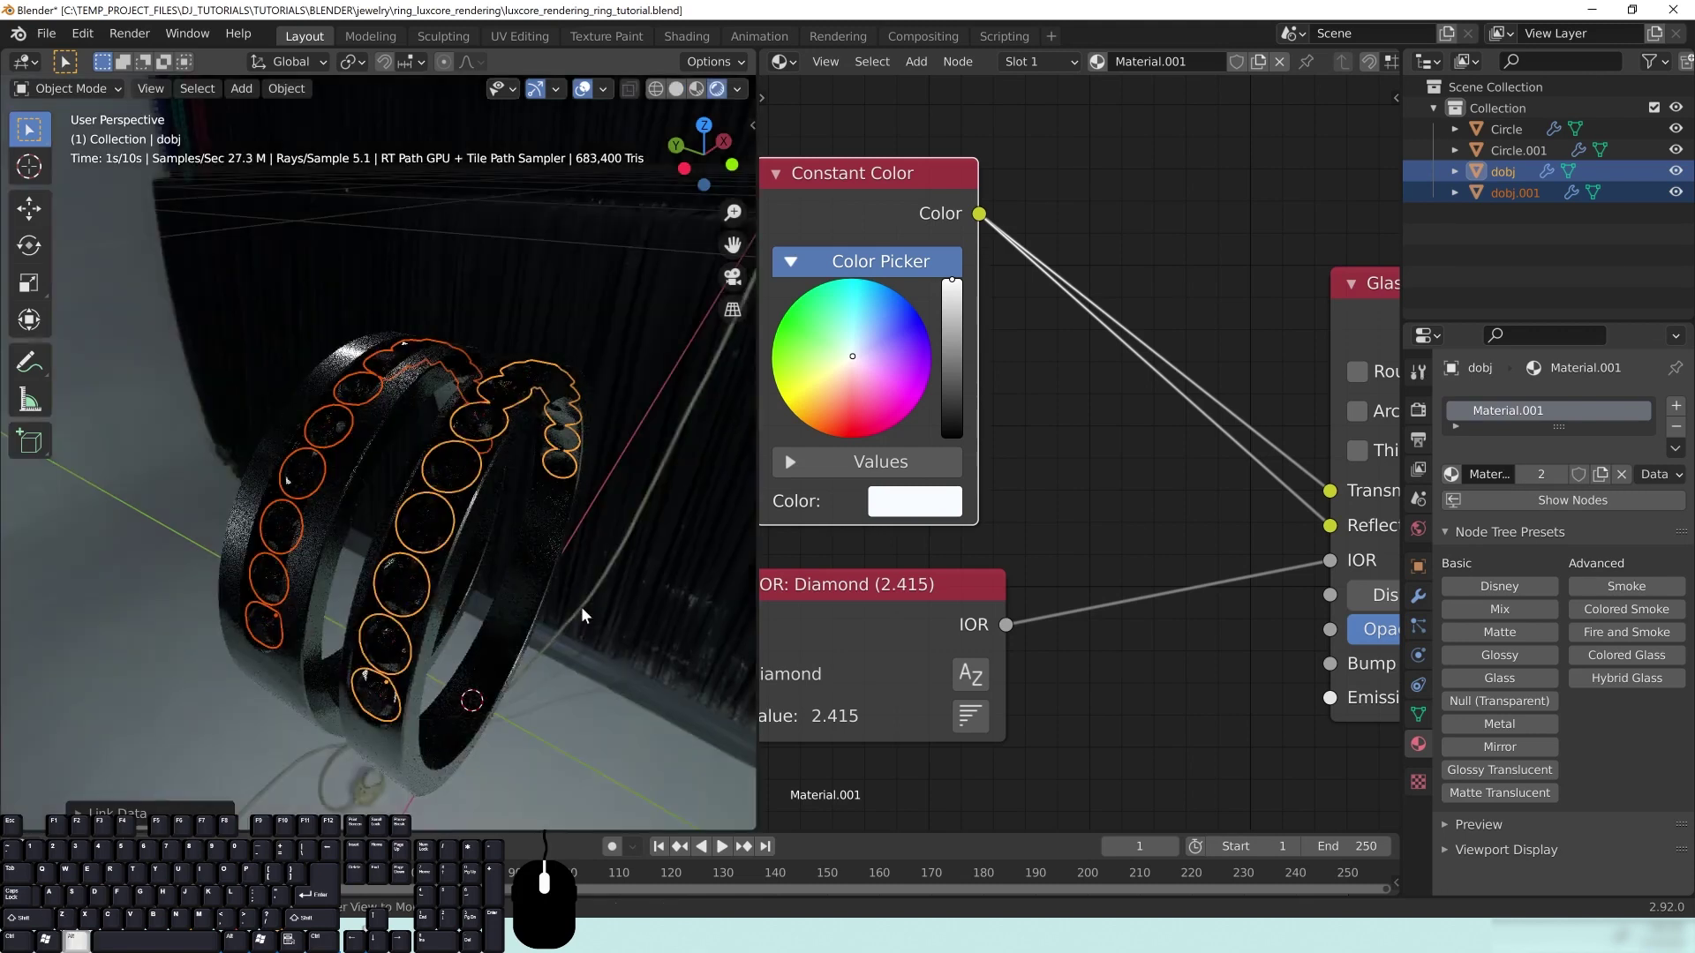
key(alt+a)
middle_drag(569, 625, 465, 479)
scroll(540, 641, up, 3)
scroll(401, 623, down, 3)
middle_drag(401, 624, 369, 576)
Step: Return the viewport to solid shading and save the file
key(z)
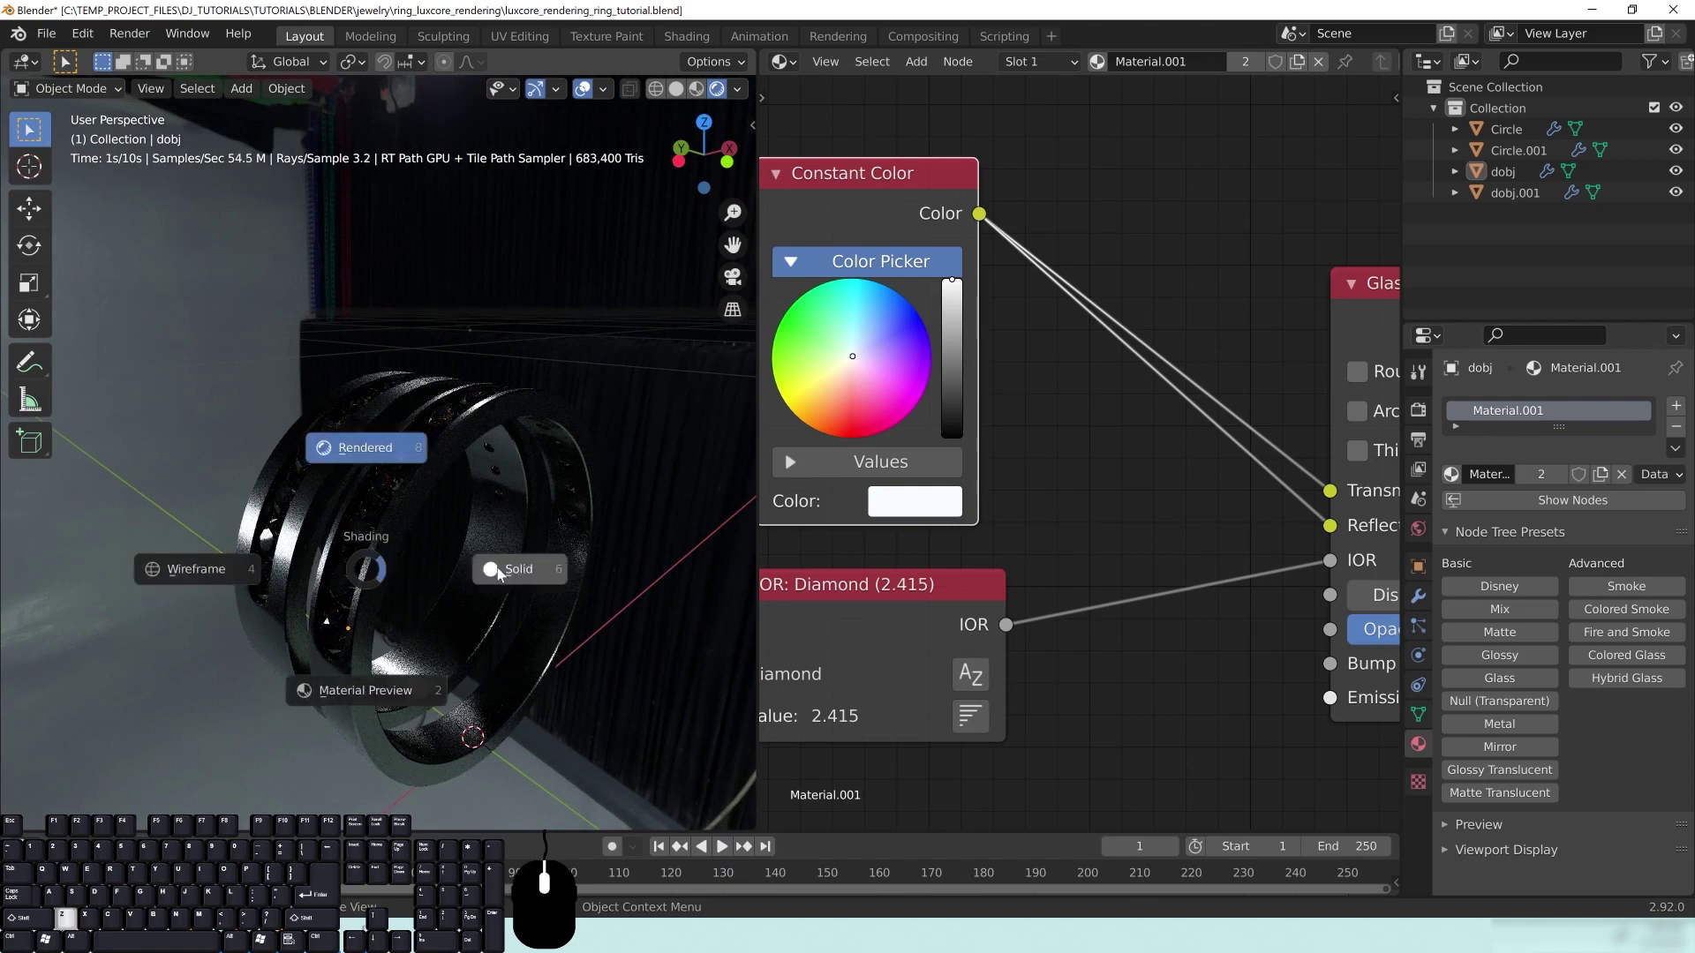
click(328, 490)
key(ctrl+s)
Step: Widen the 3D viewport beside the node editor and add a mesh plane beneath the rings as the ground
scroll(353, 521, down, 5)
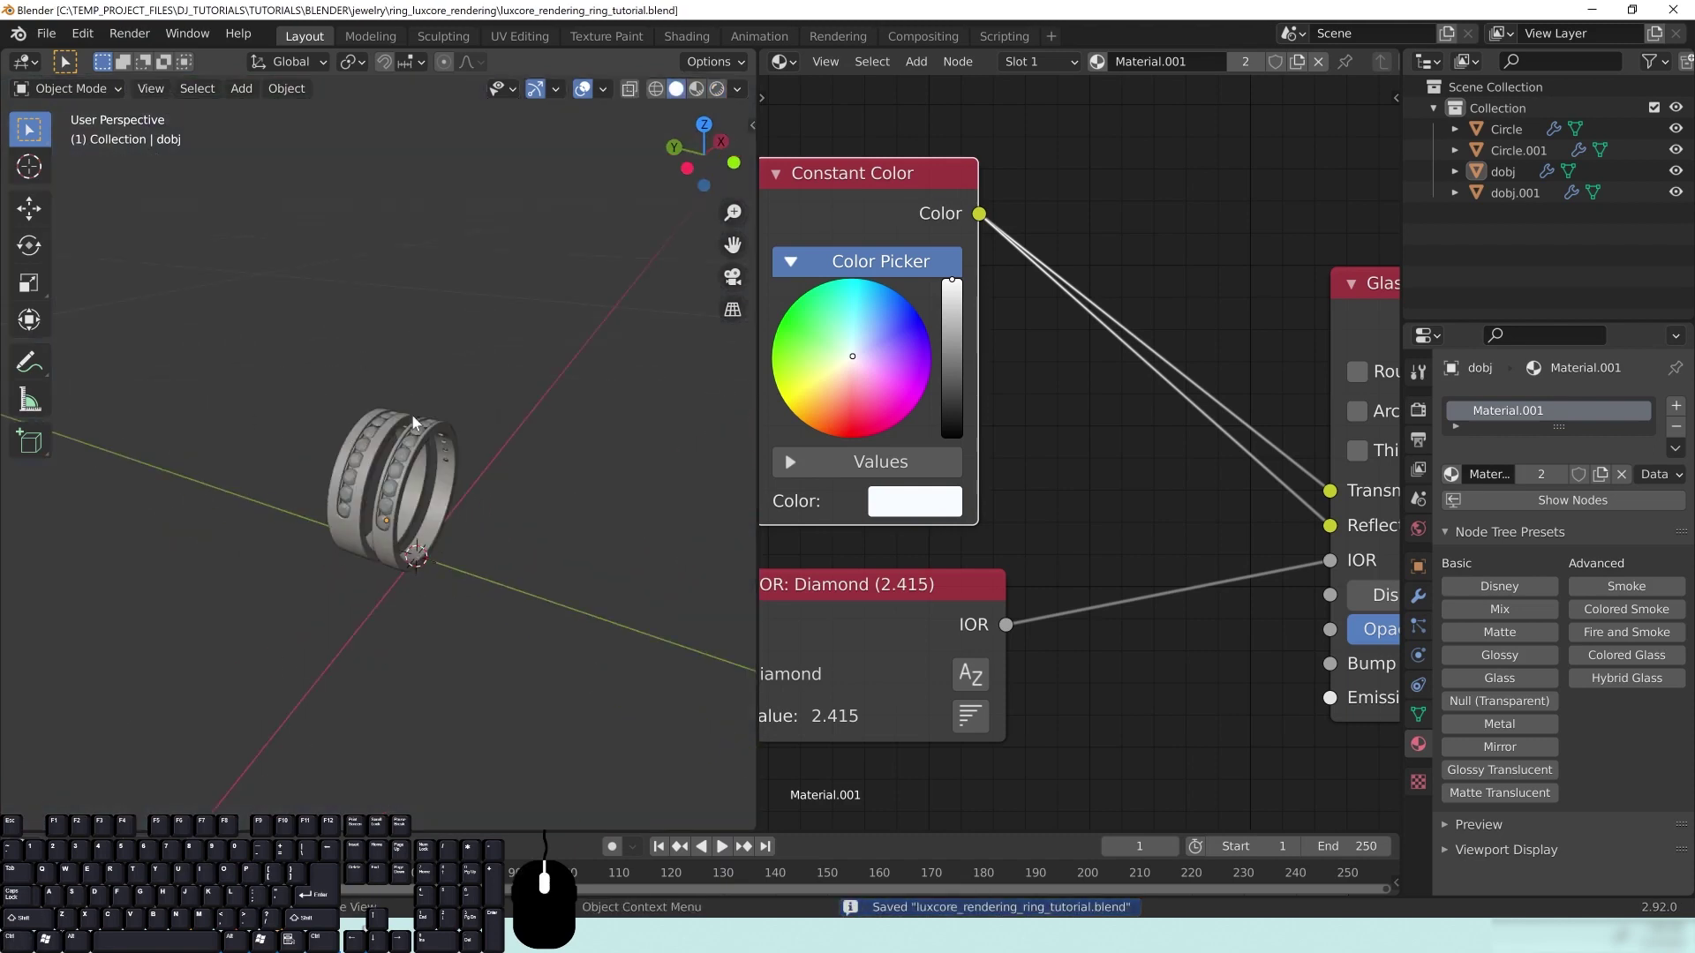
middle_drag(446, 567, 412, 491)
middle_drag(450, 551, 543, 453)
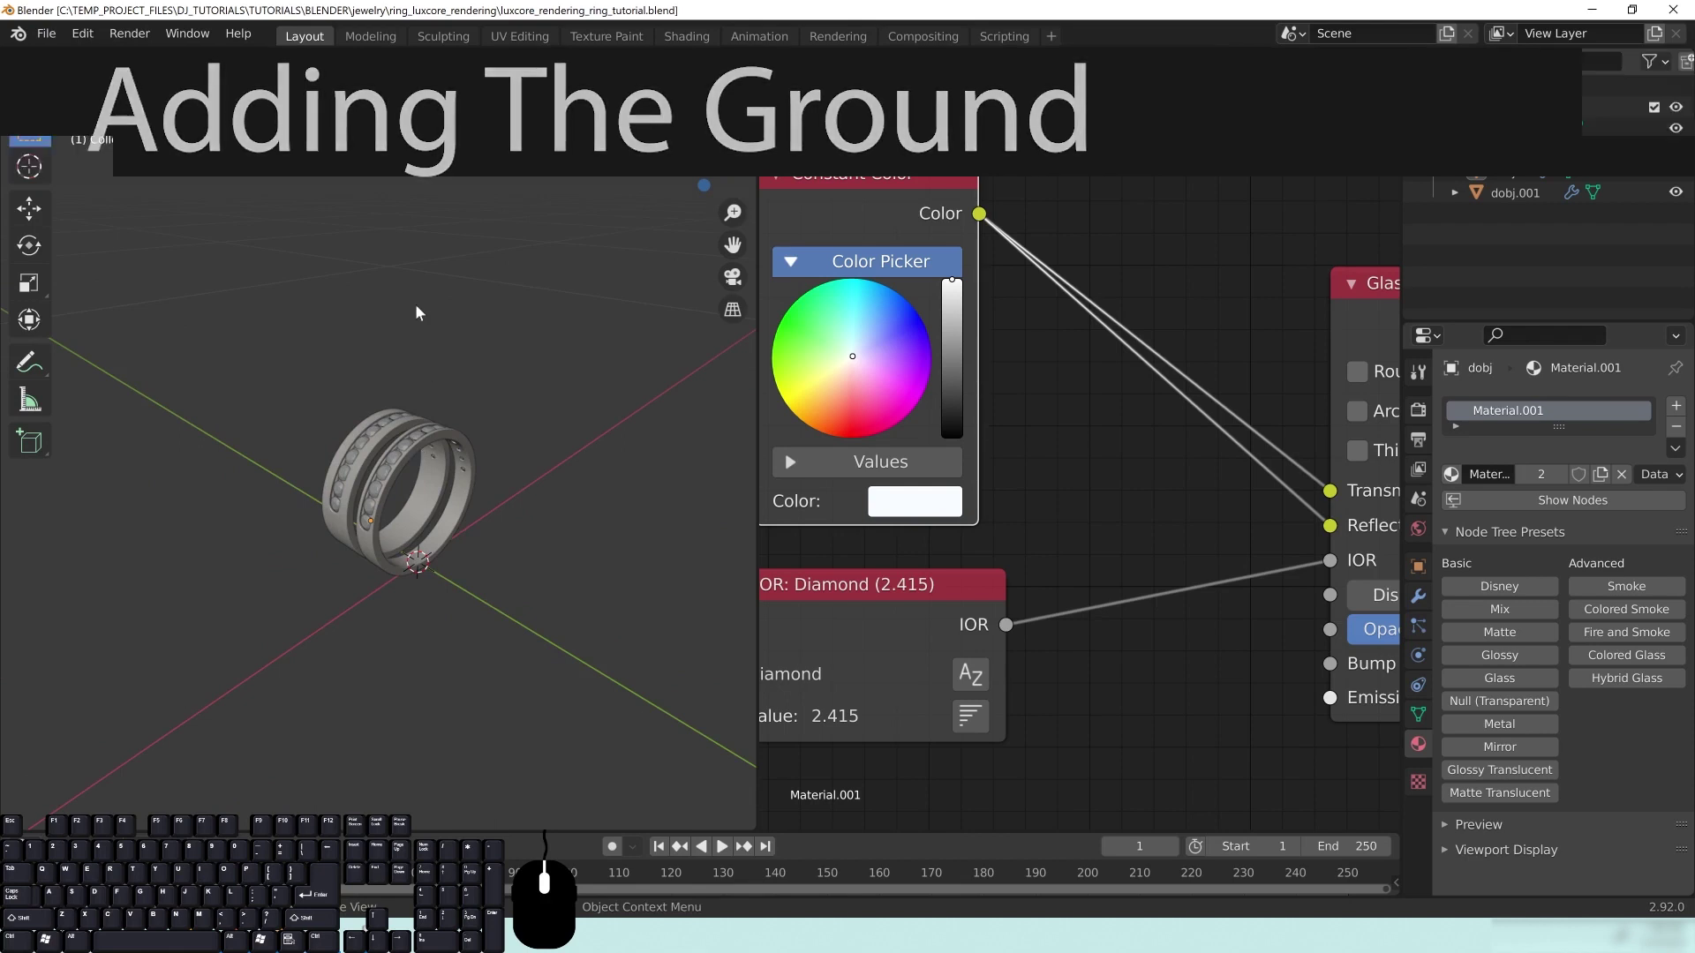
middle_drag(469, 541, 516, 486)
middle_drag(520, 554, 483, 577)
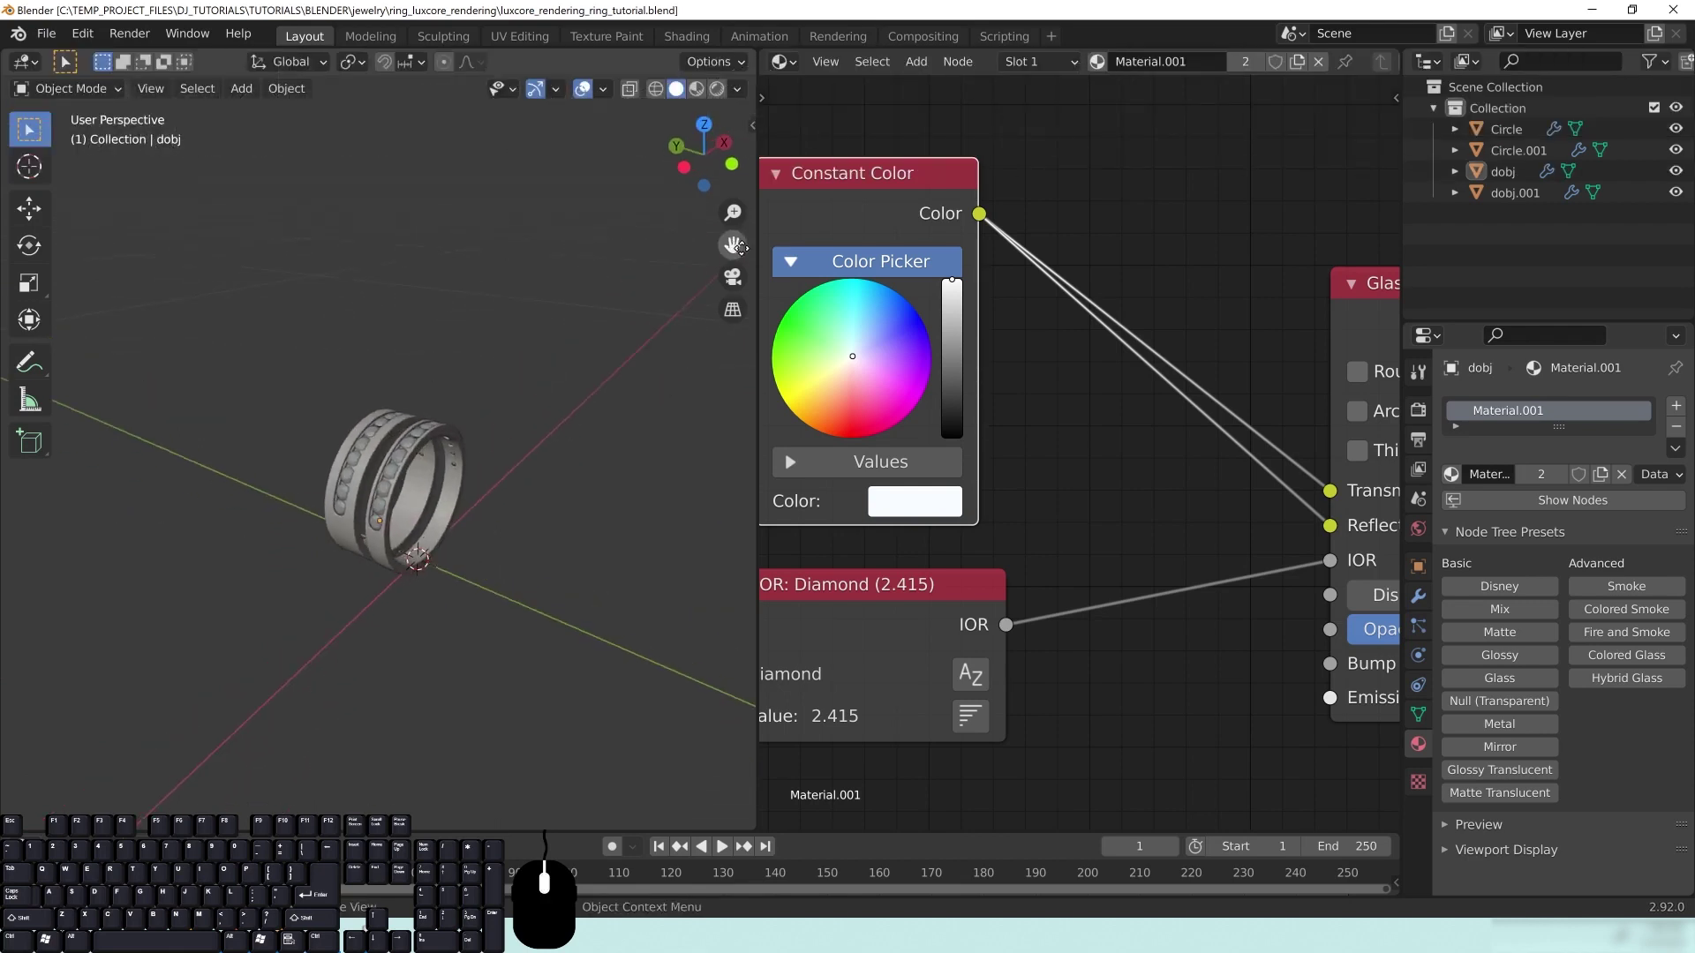
drag(756, 263, 894, 262)
scroll(489, 621, down, 4)
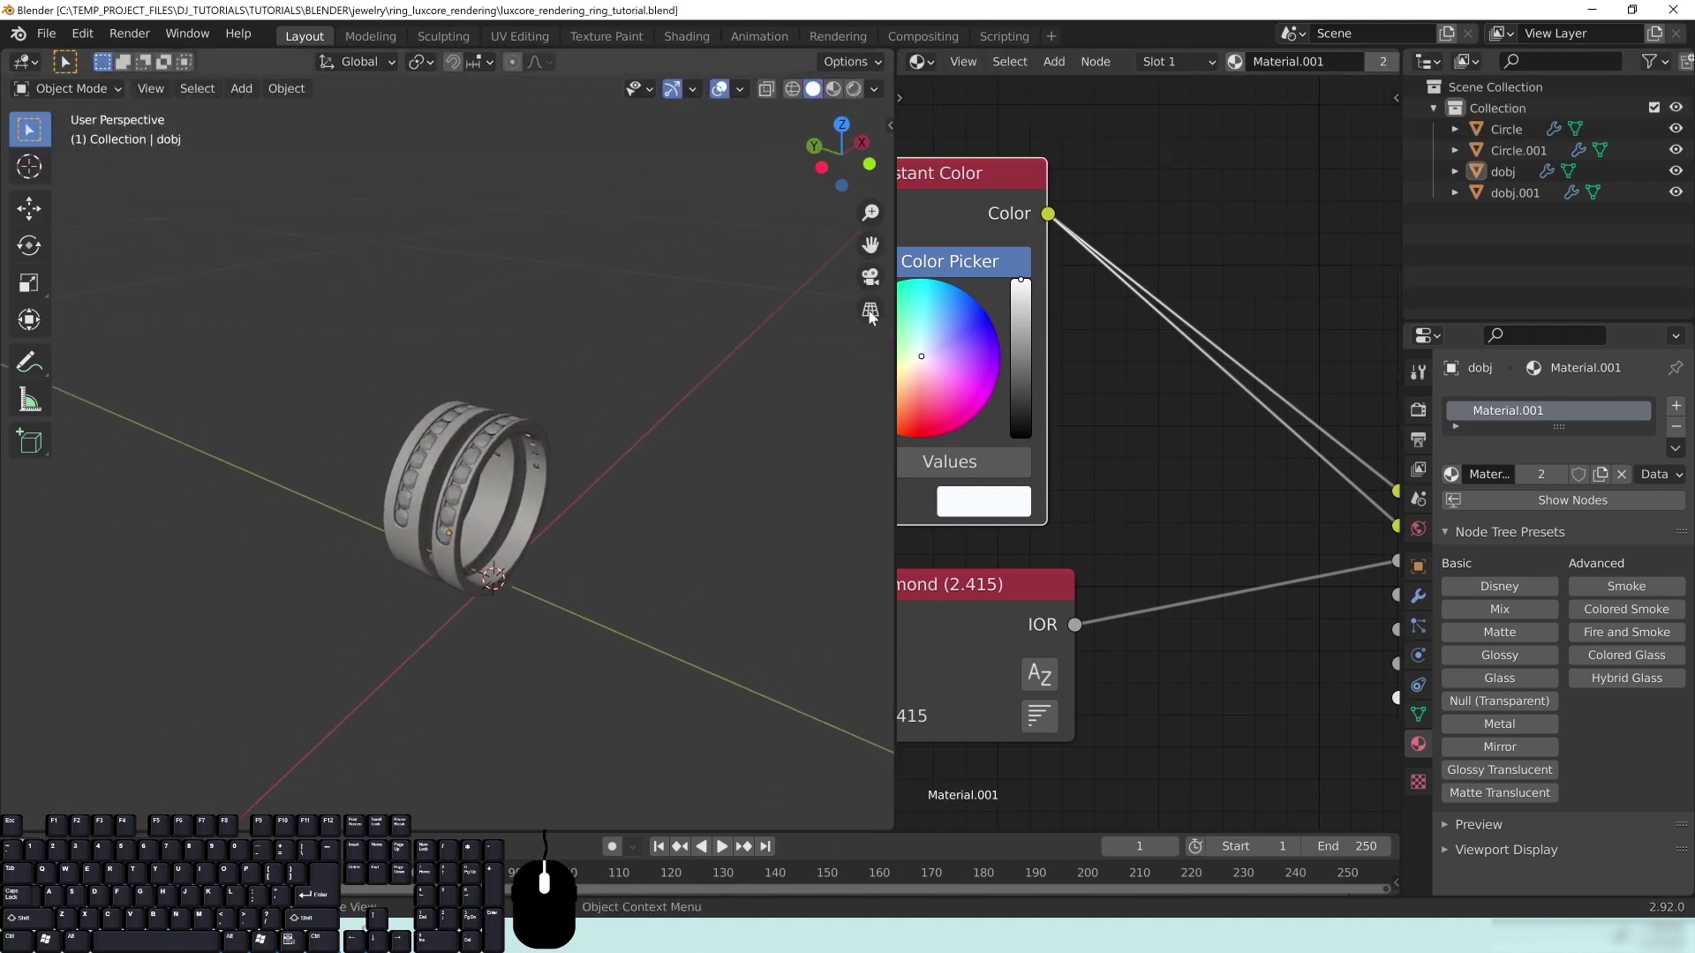
key(shift+a)
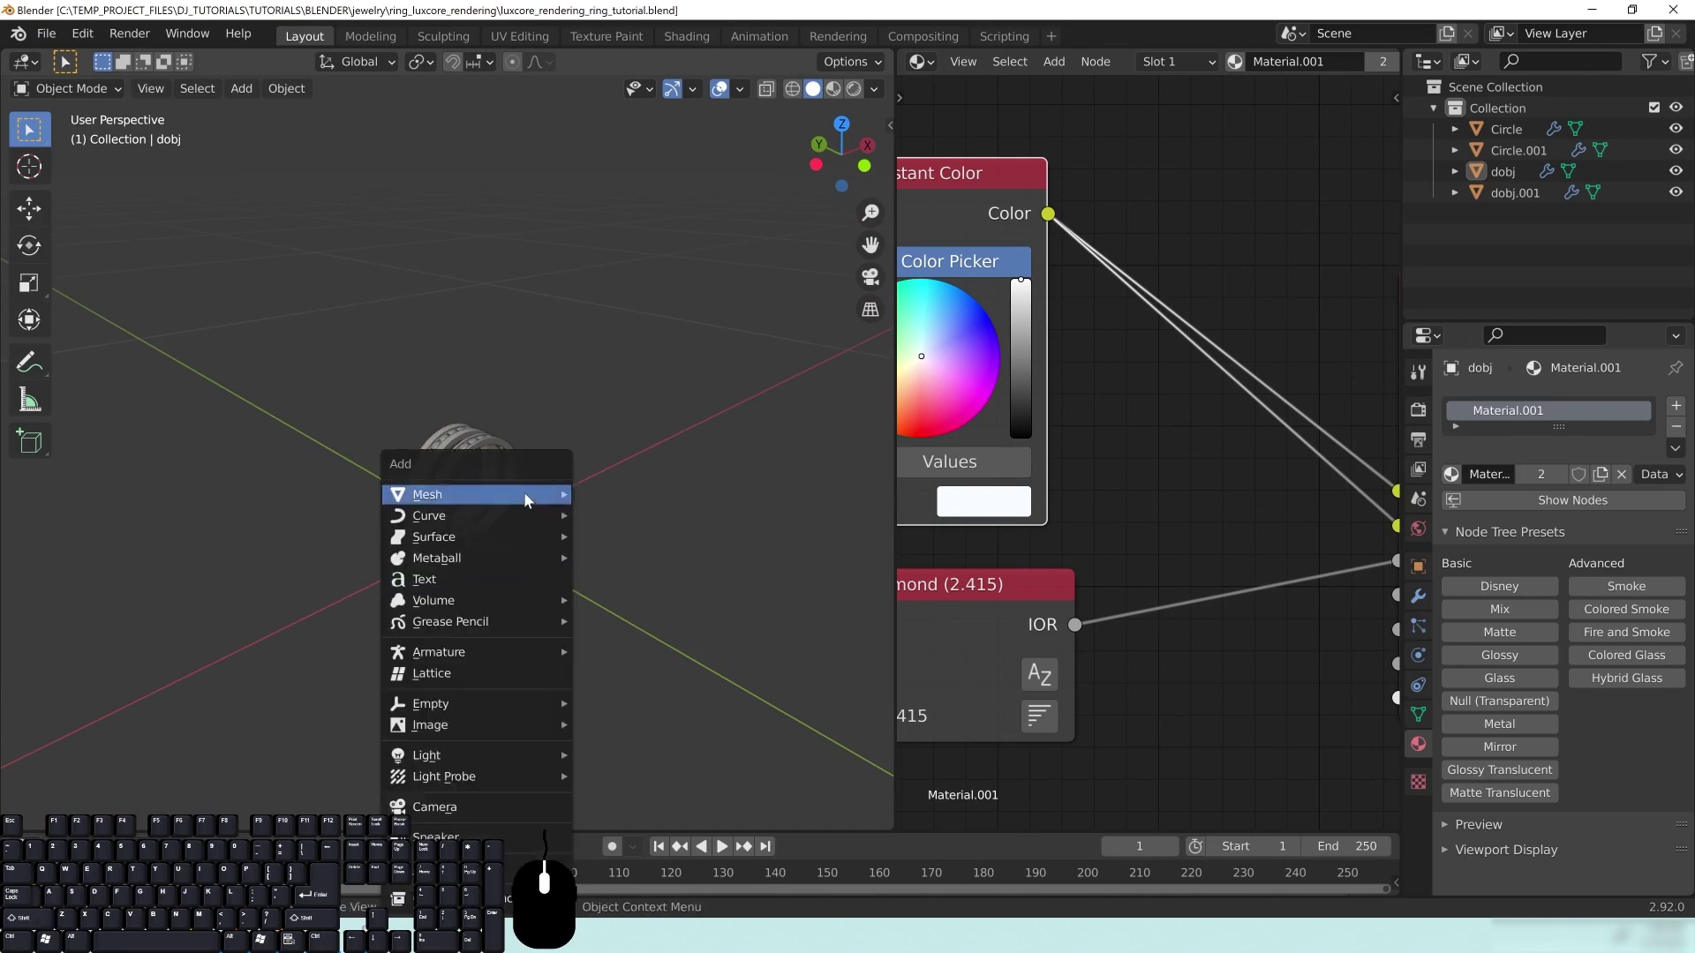
mouse_move(522, 491)
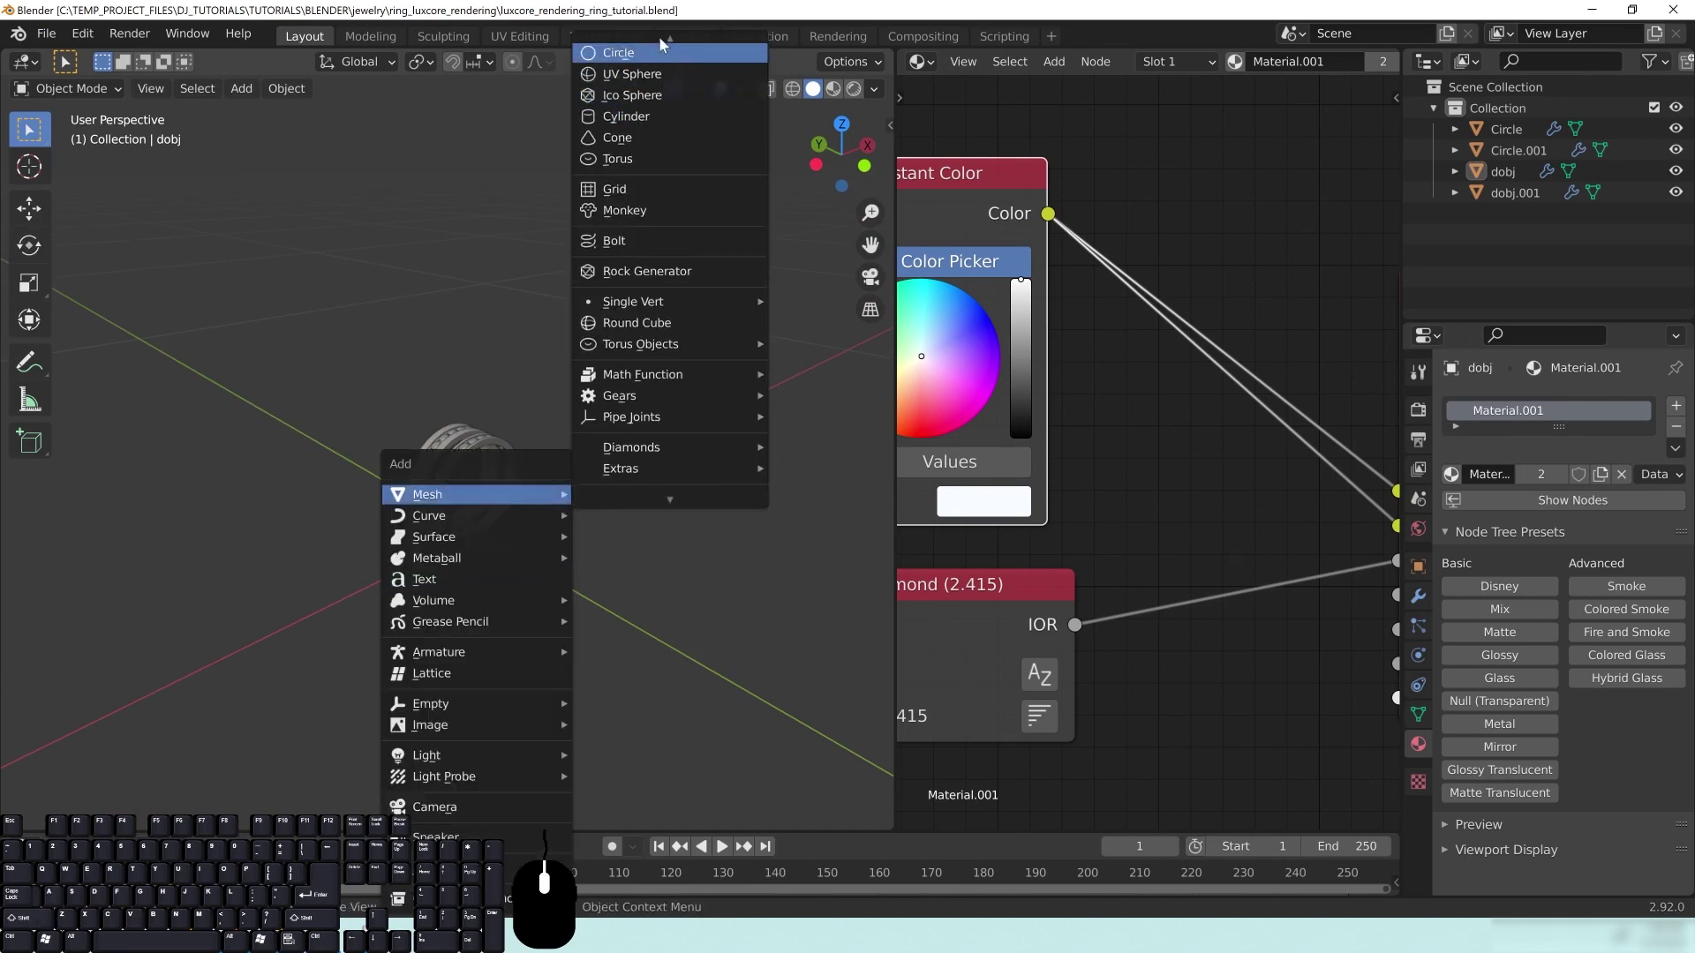
click(655, 44)
Step: Scale the ground plane by 10 and apply its scale
scroll(642, 506, down, 1)
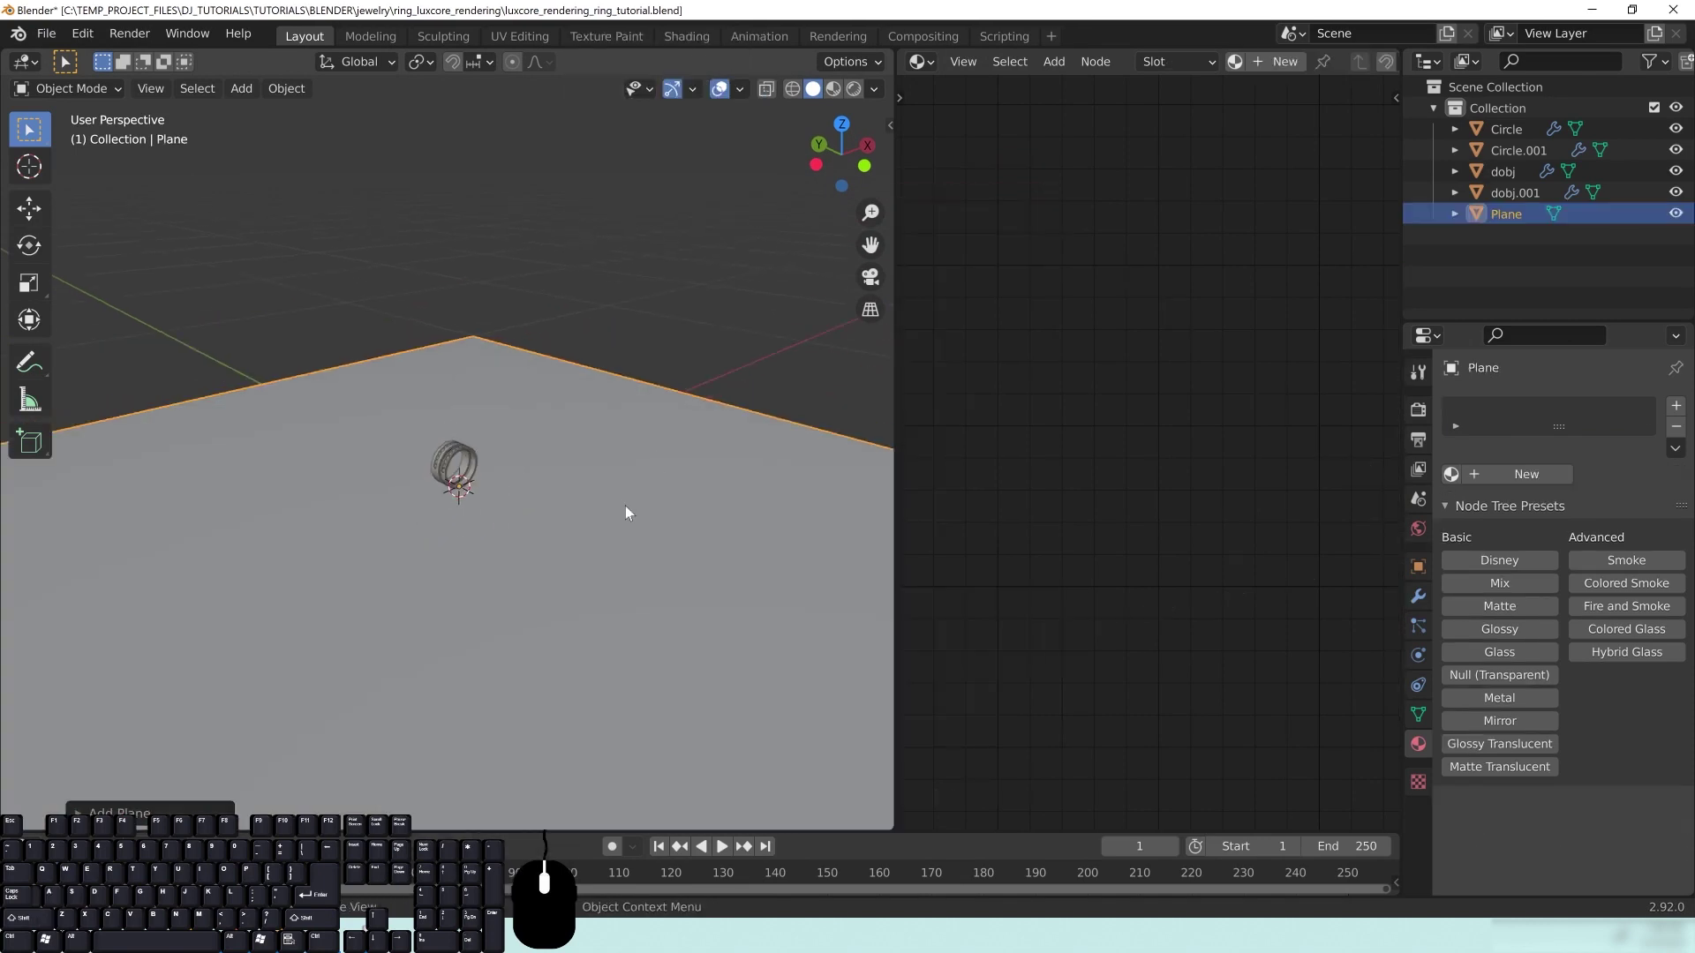
text(s10)
key(Return)
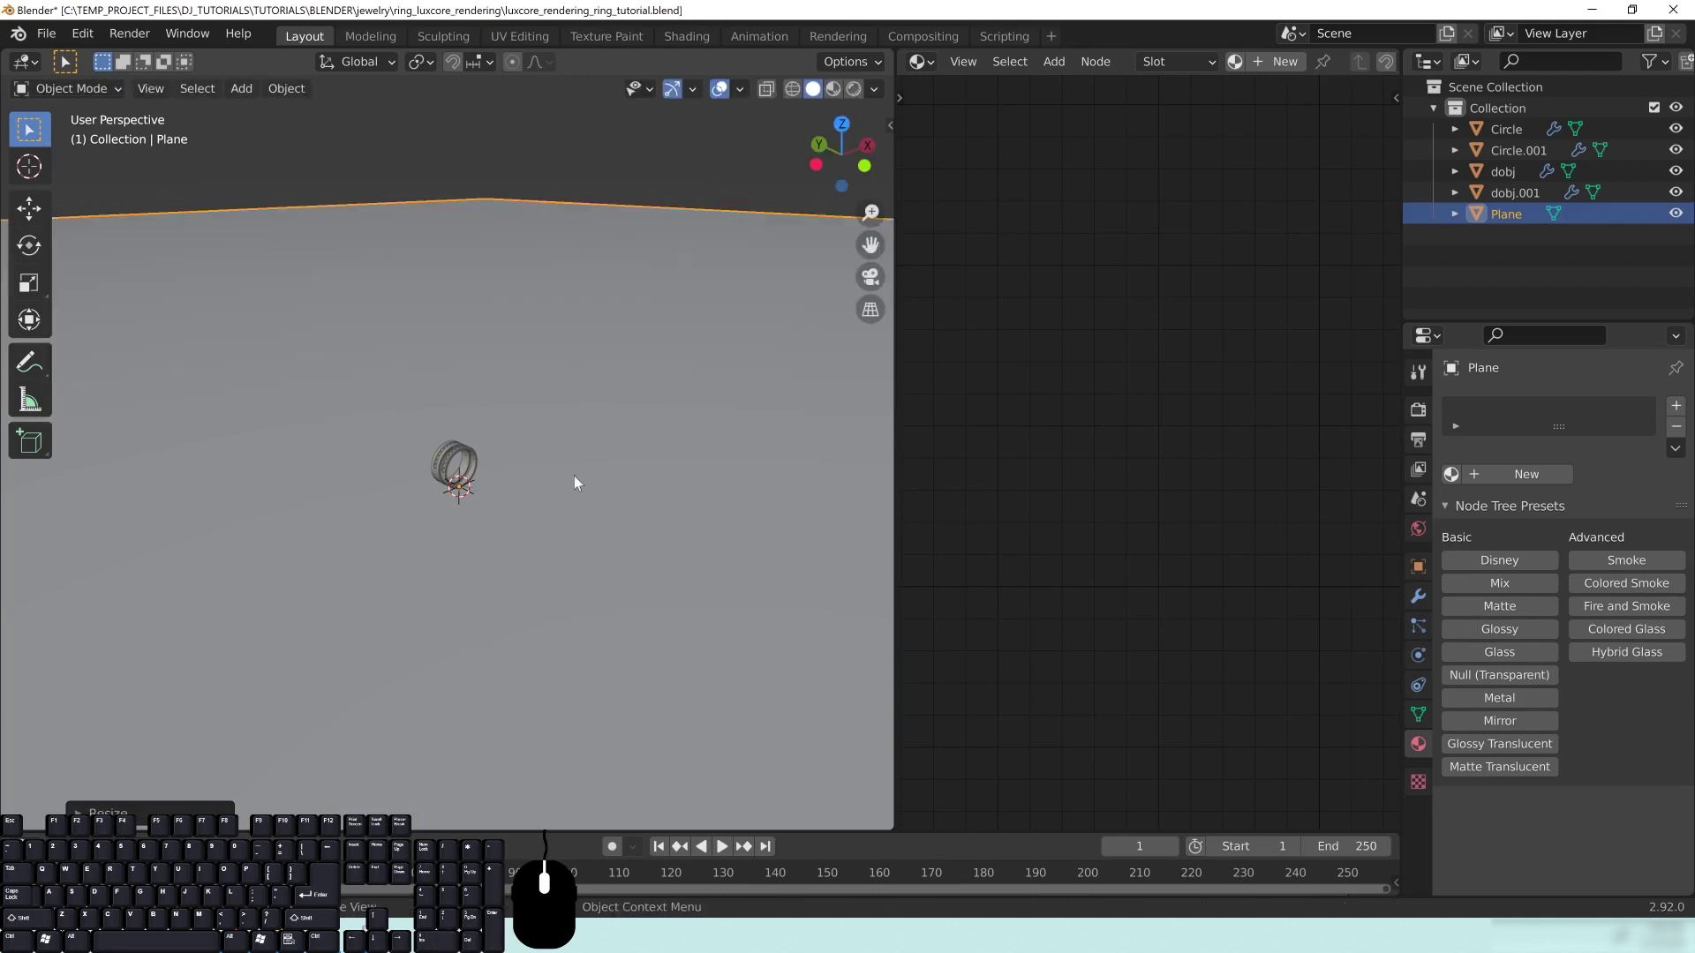
scroll(574, 475, up, 2)
key(ctrl+a)
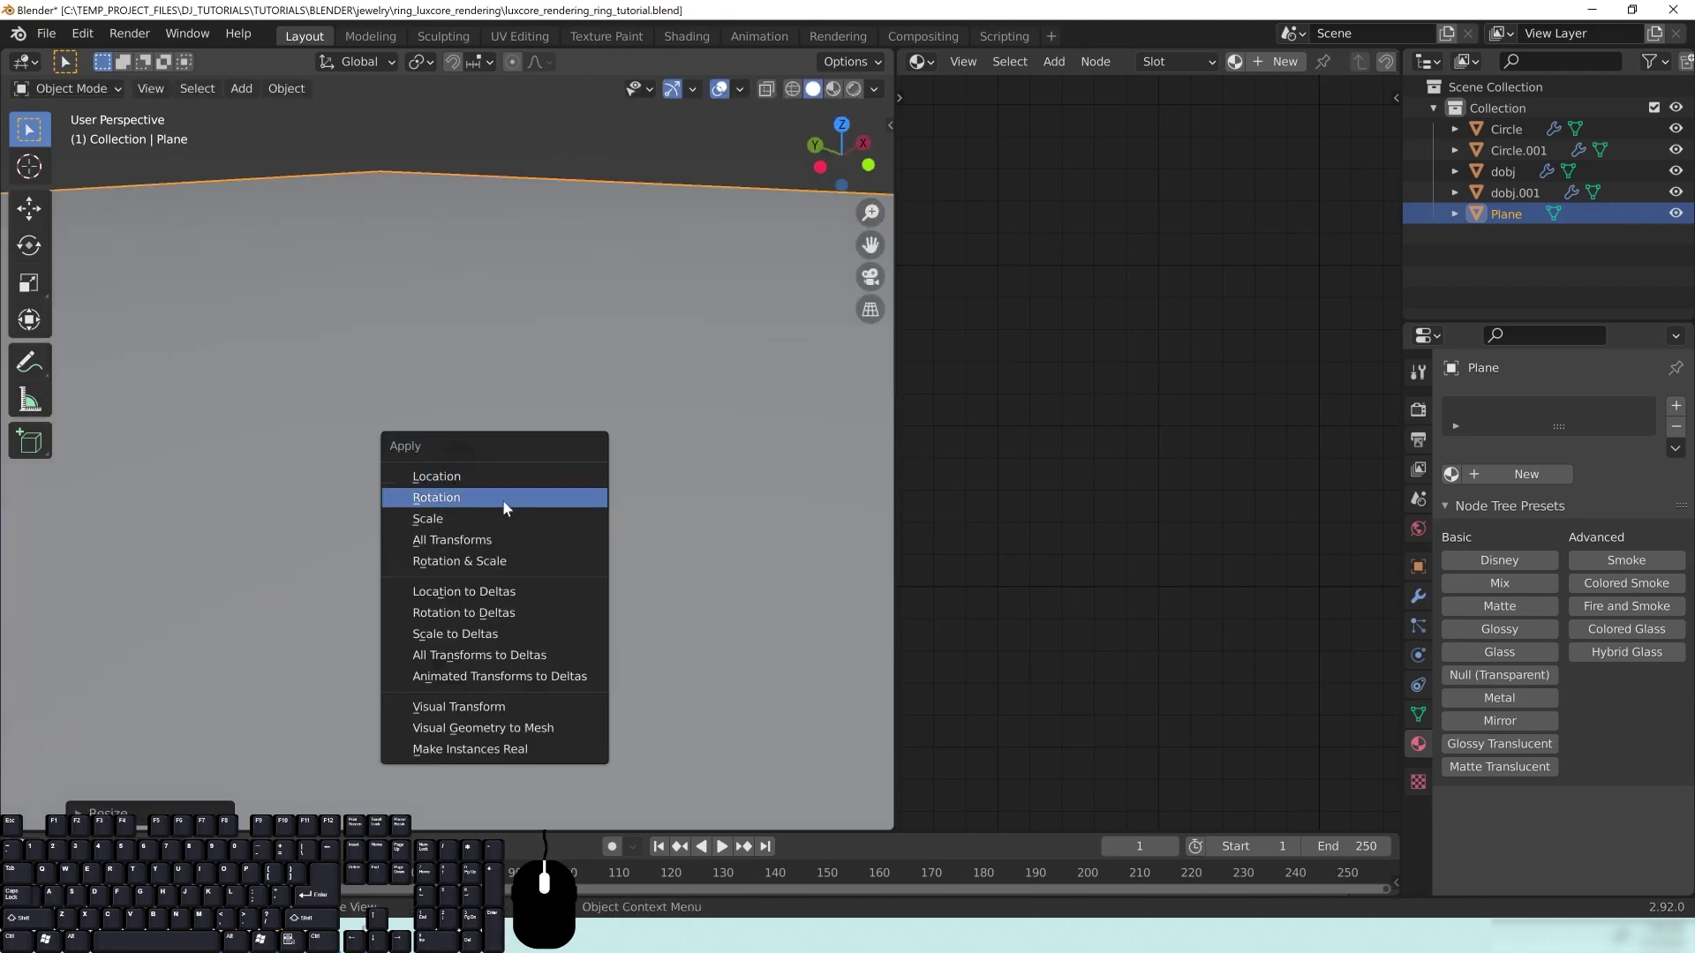
click(427, 522)
Step: Deselect the plane and examine where the rings touch the ground, in front view and in close-up perspective
middle_drag(740, 512, 639, 492)
key(alt+a)
scroll(523, 542, up, 4)
middle_drag(523, 543, 498, 431)
scroll(633, 610, up, 8)
middle_drag(634, 611, 595, 570)
key(KP_1)
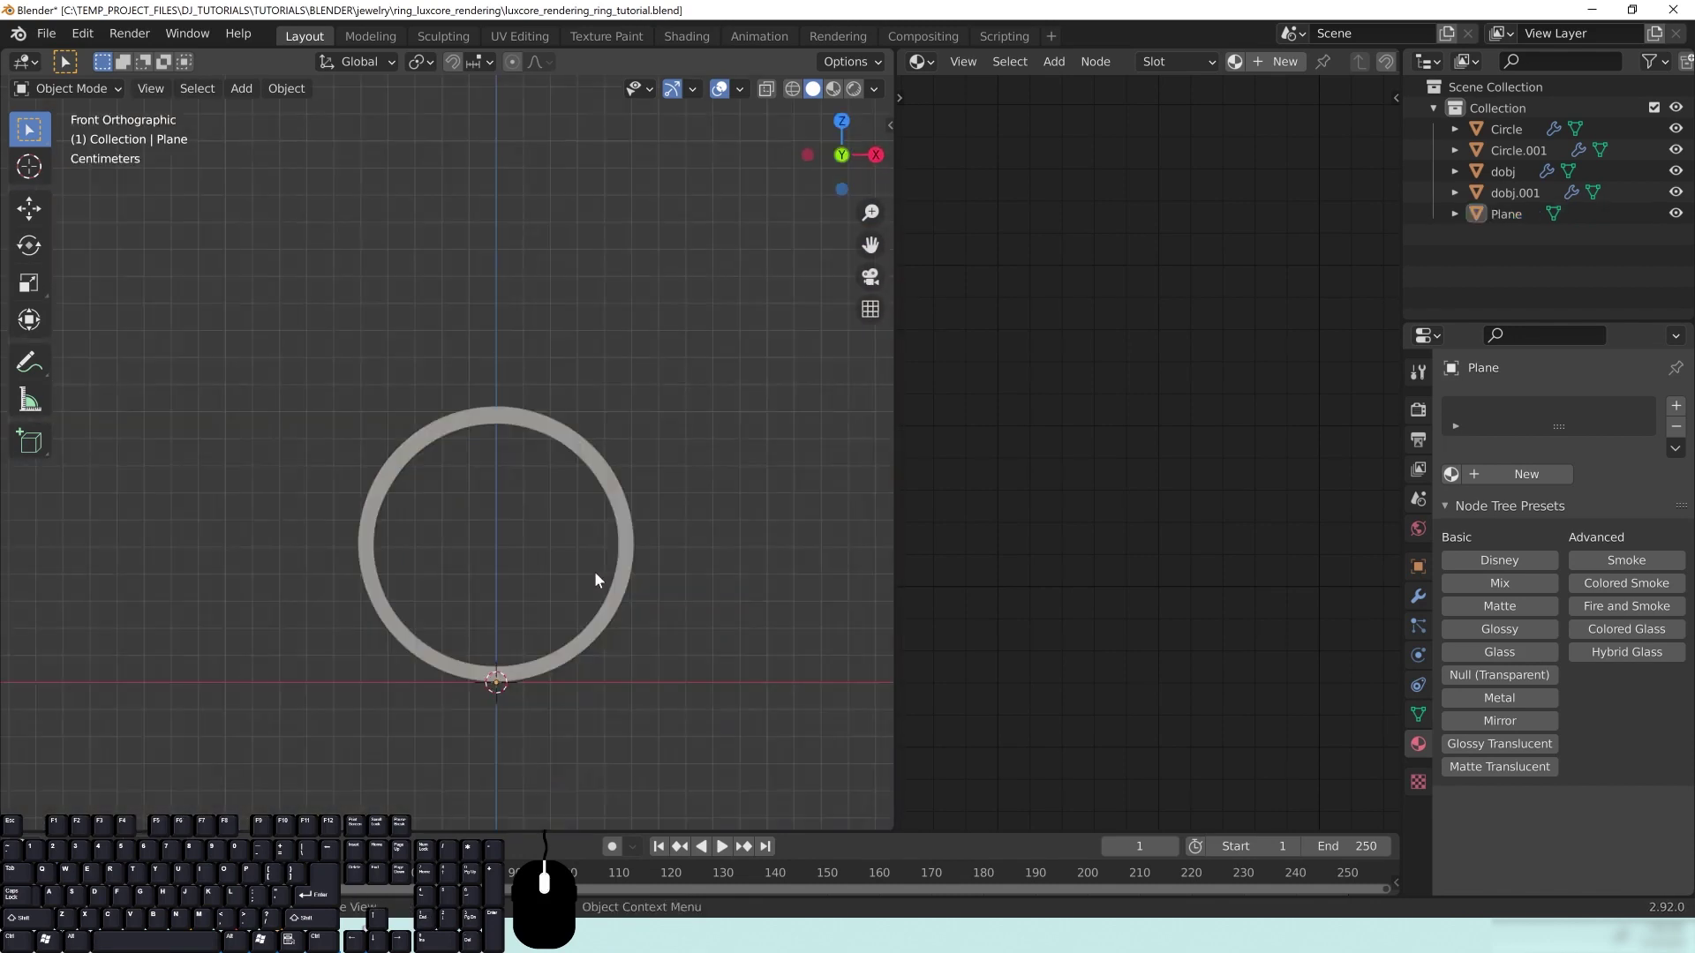
scroll(548, 553, up, 3)
shift+middle_drag(632, 697, 585, 394)
scroll(628, 551, up, 6)
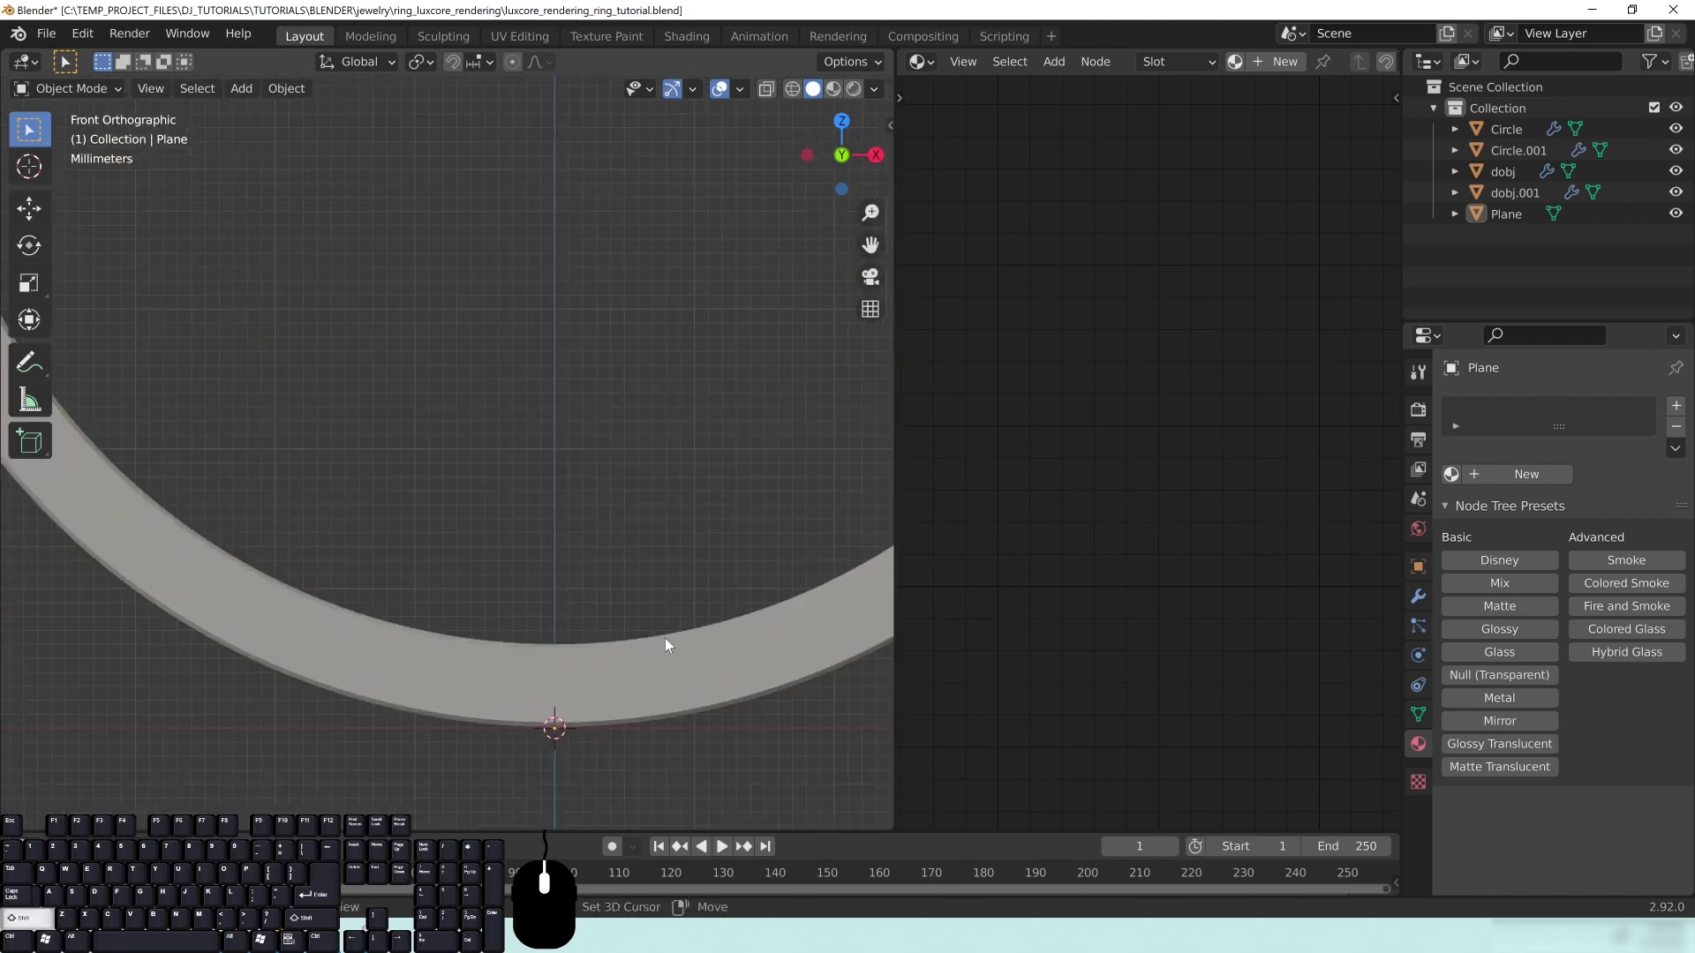
shift+middle_drag(664, 638, 641, 585)
middle_drag(478, 675, 545, 701)
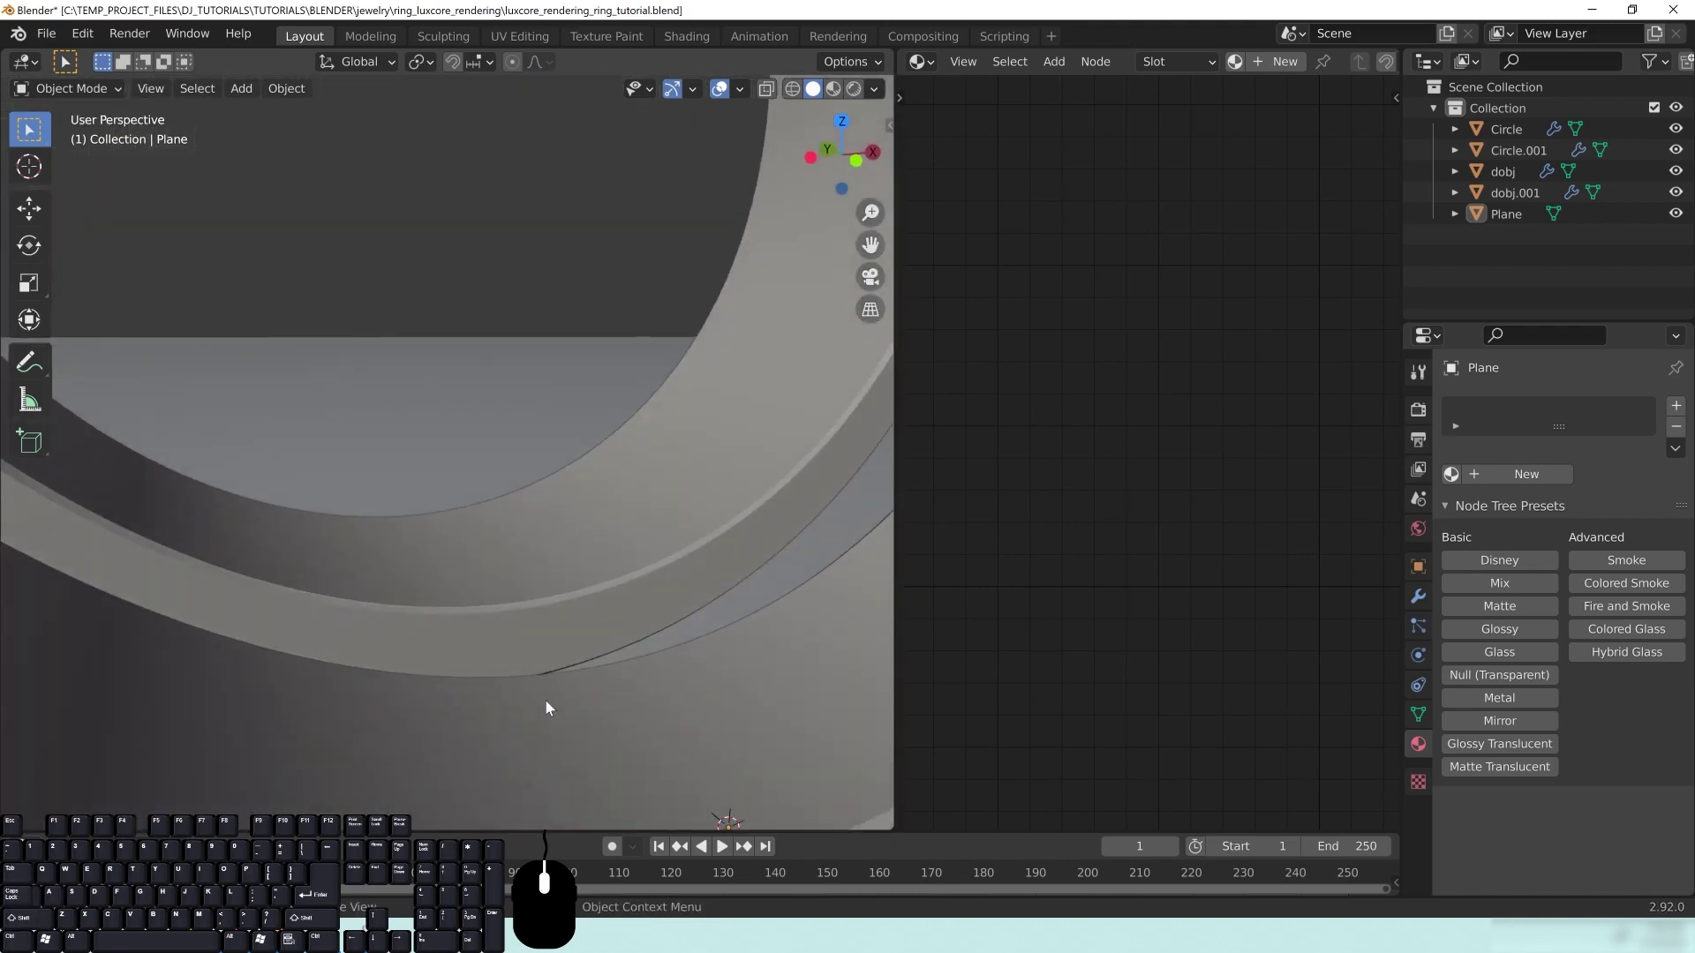
scroll(551, 644, down, 5)
middle_drag(458, 533, 431, 464)
scroll(558, 492, down, 6)
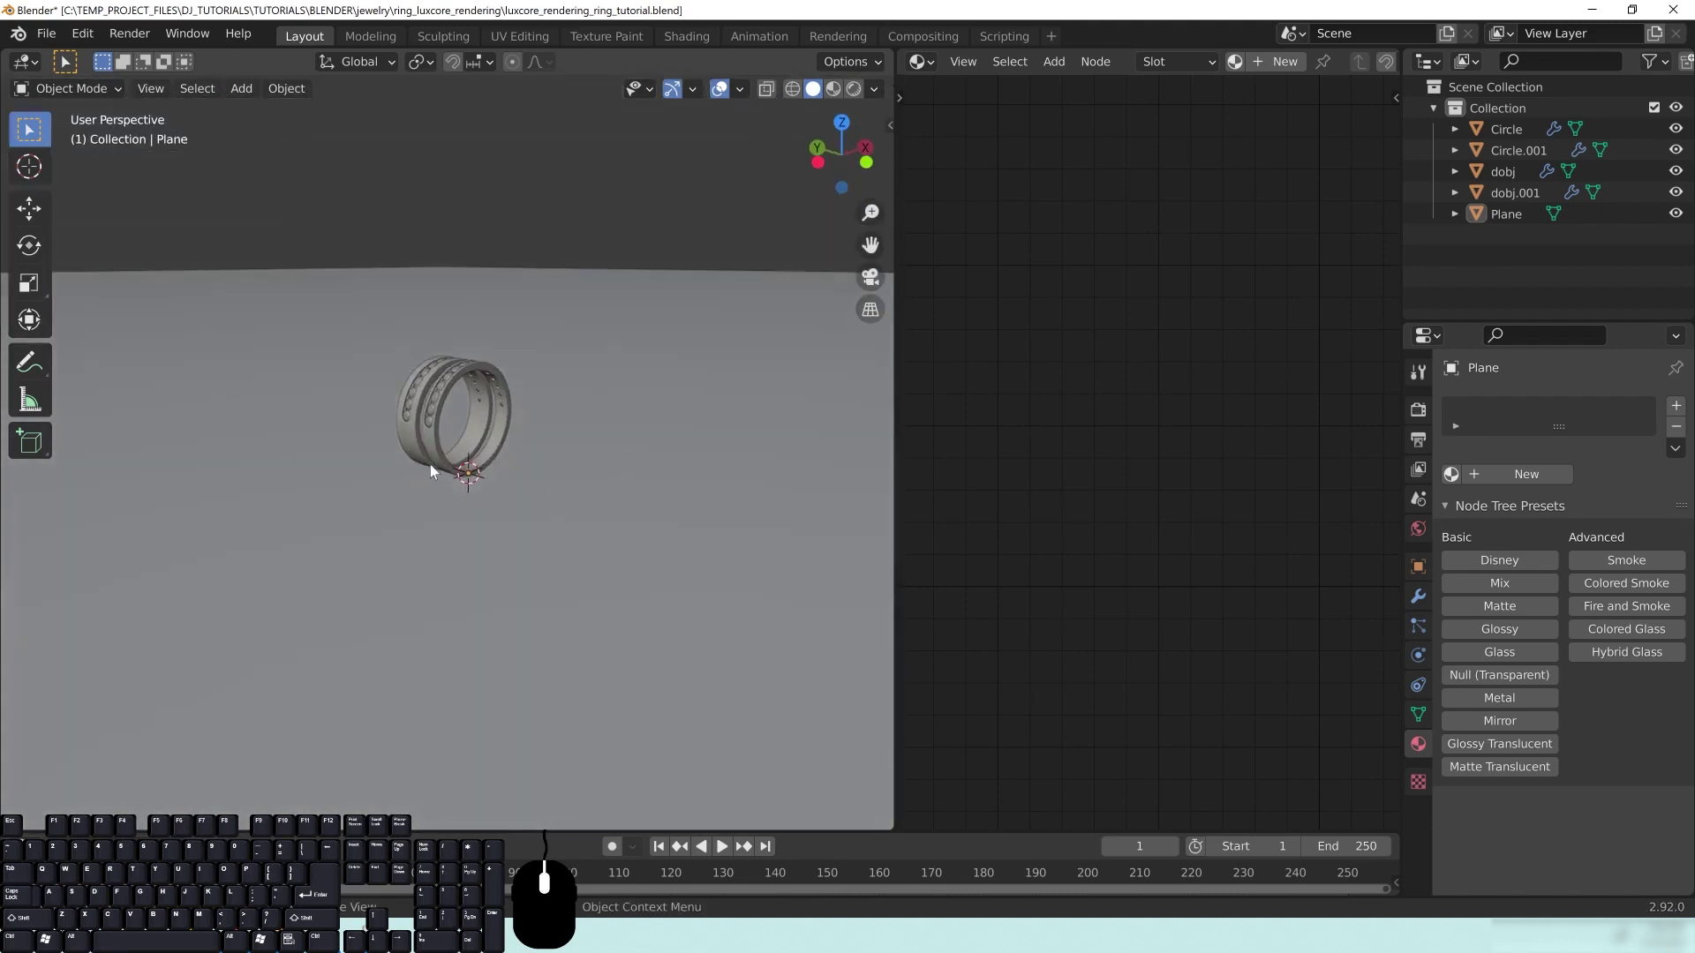
scroll(431, 464, down, 4)
Step: Select the ground plane and show the rings in rendered shading from a closer, low perspective
click(607, 499)
middle_drag(607, 500, 544, 470)
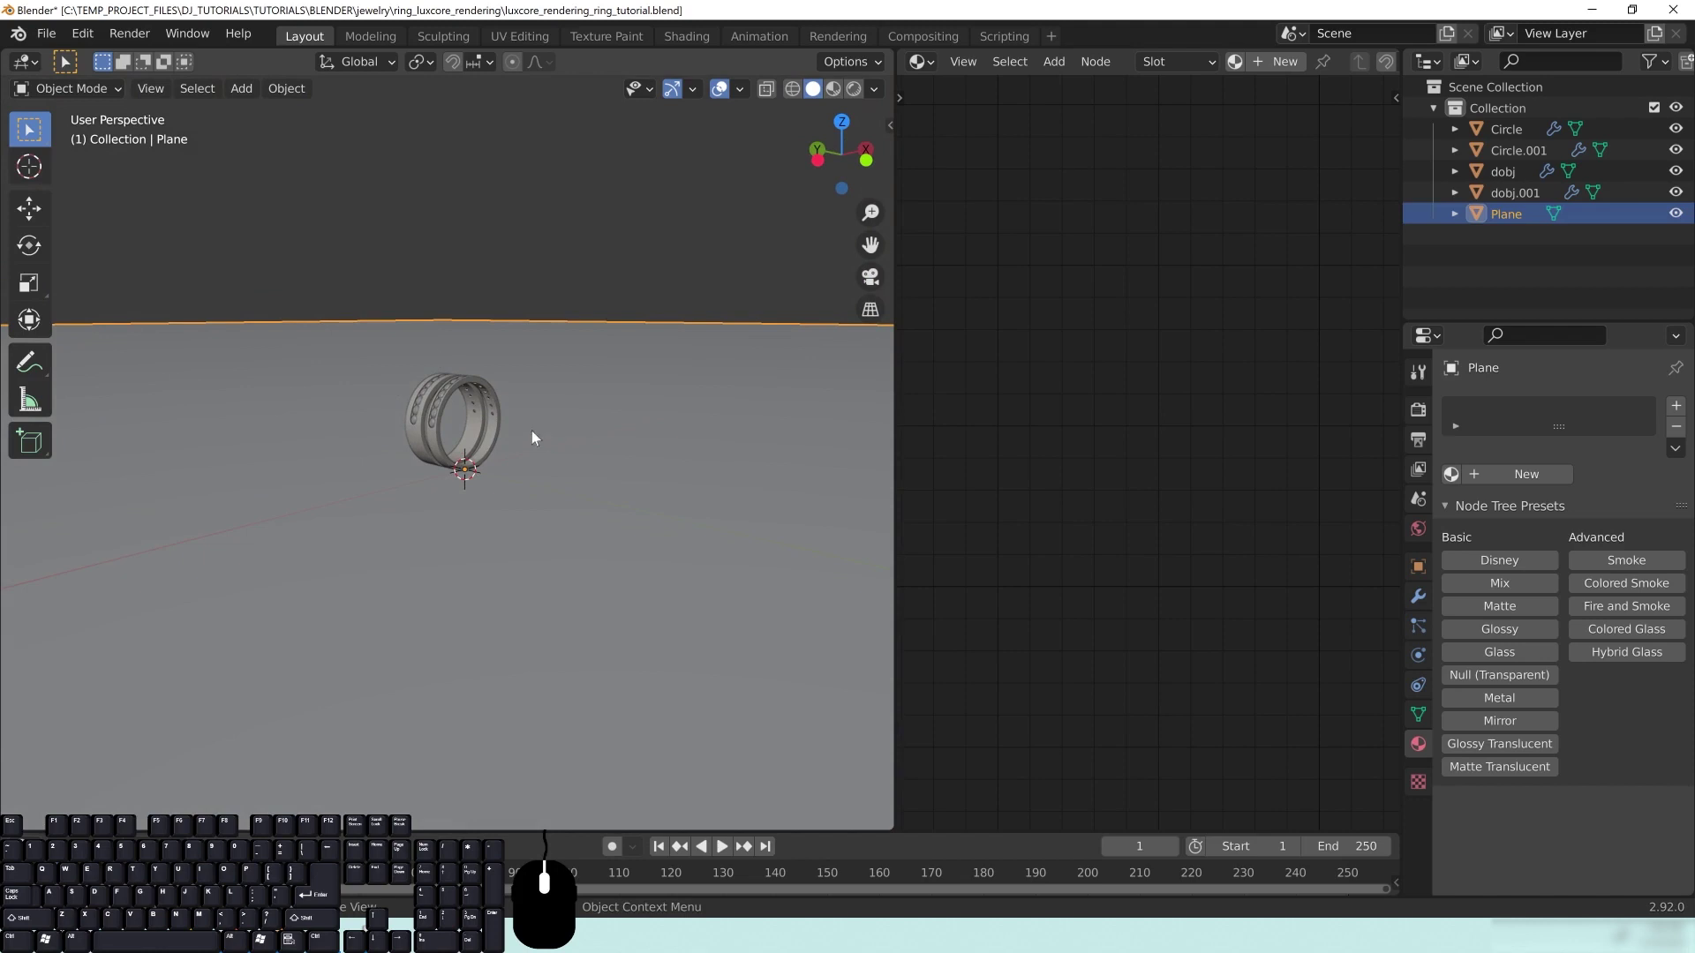
middle_drag(442, 461, 455, 497)
scroll(510, 470, up, 5)
mouse_move(551, 401)
shift+middle_down()
mouse_move(556, 510)
mouse_move(559, 481)
shift+middle_up()
key(z)
click(486, 386)
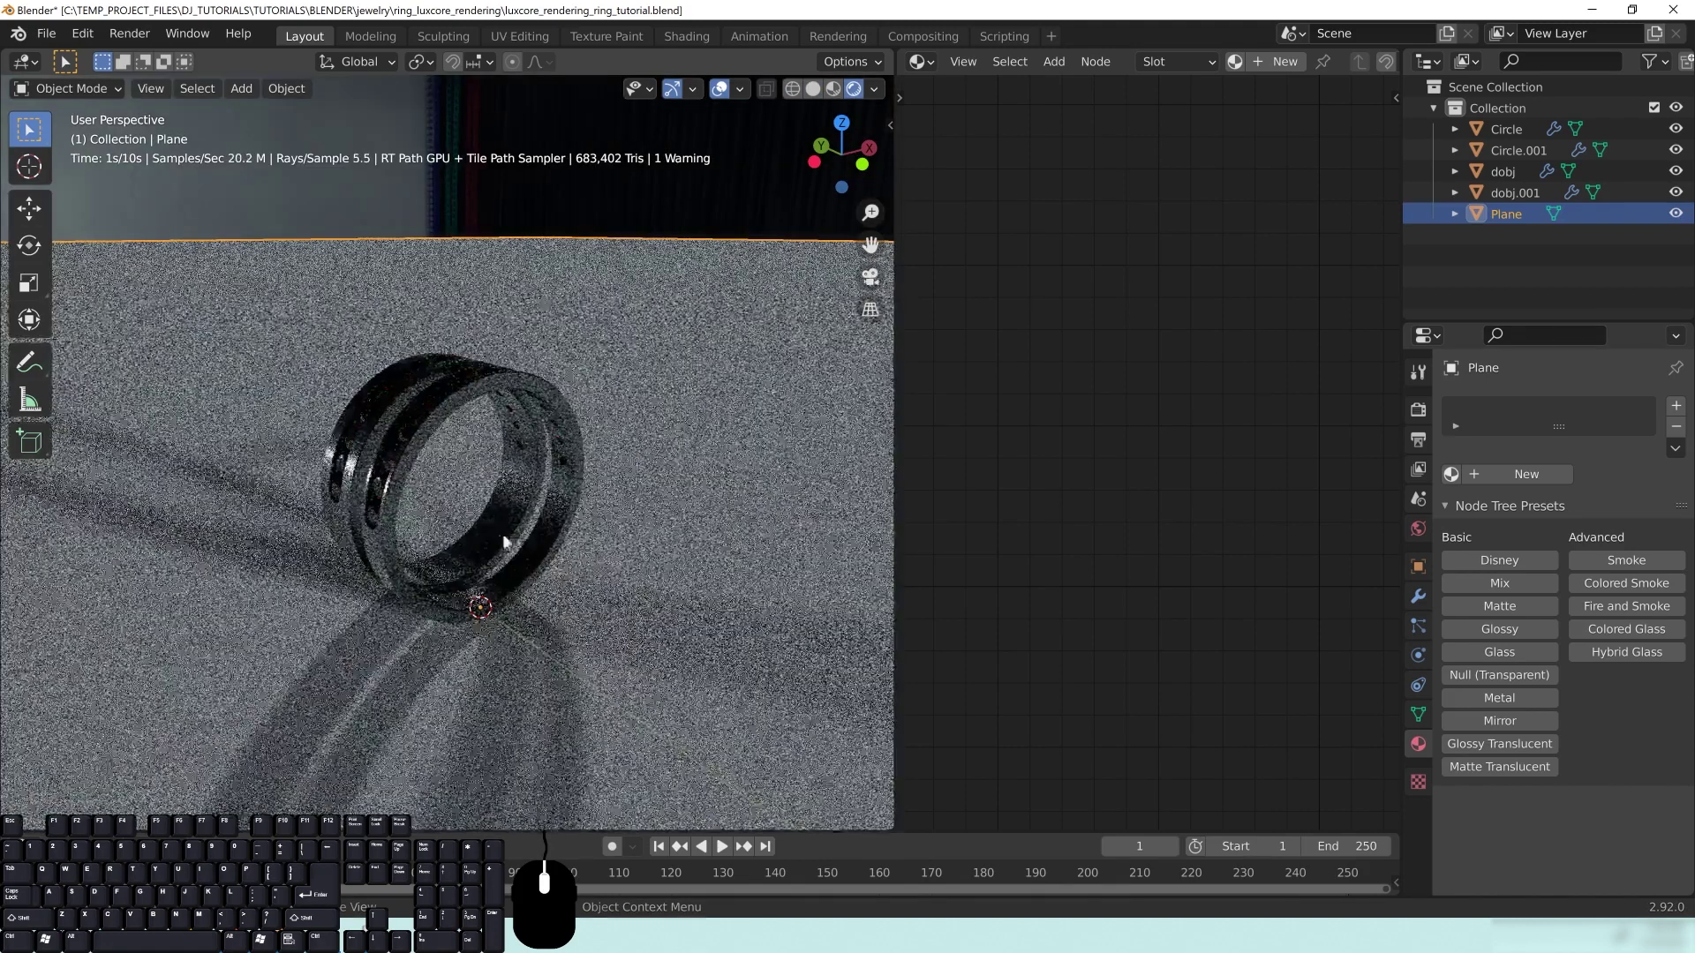
Step: Examine the rings' rendered shadows on the ground plane from several angles
middle_drag(507, 538, 590, 569)
scroll(579, 554, down, 2)
scroll(583, 561, down, 1)
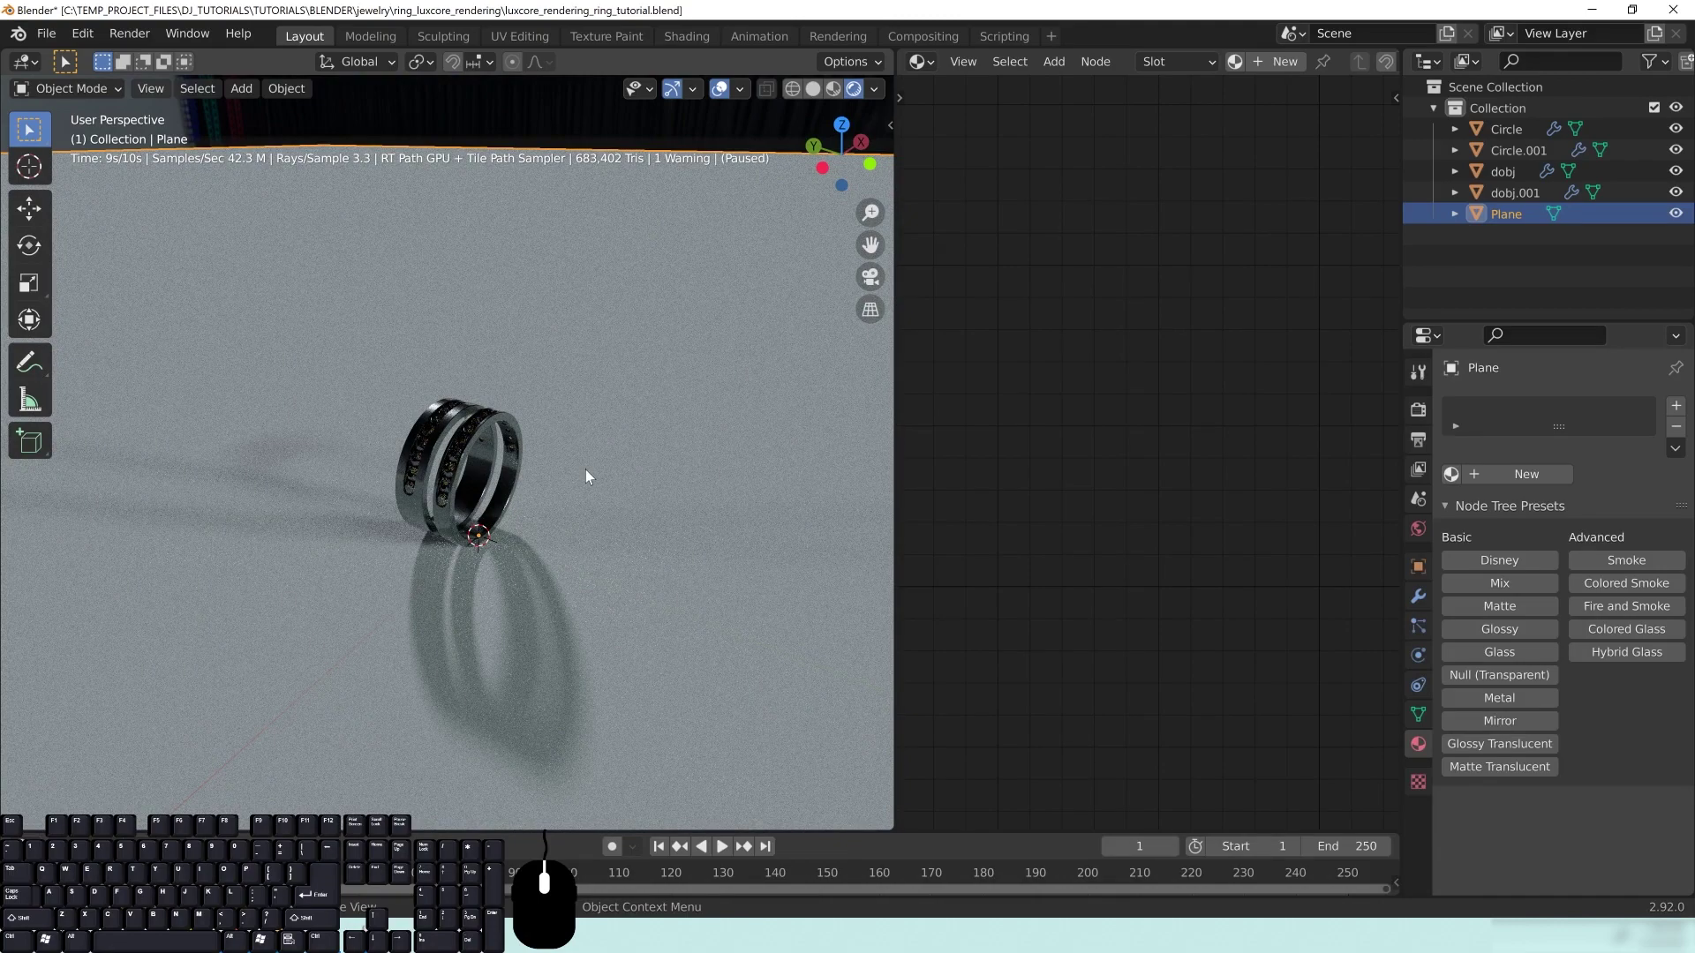
middle_drag(565, 483, 621, 569)
scroll(635, 597, up, 2)
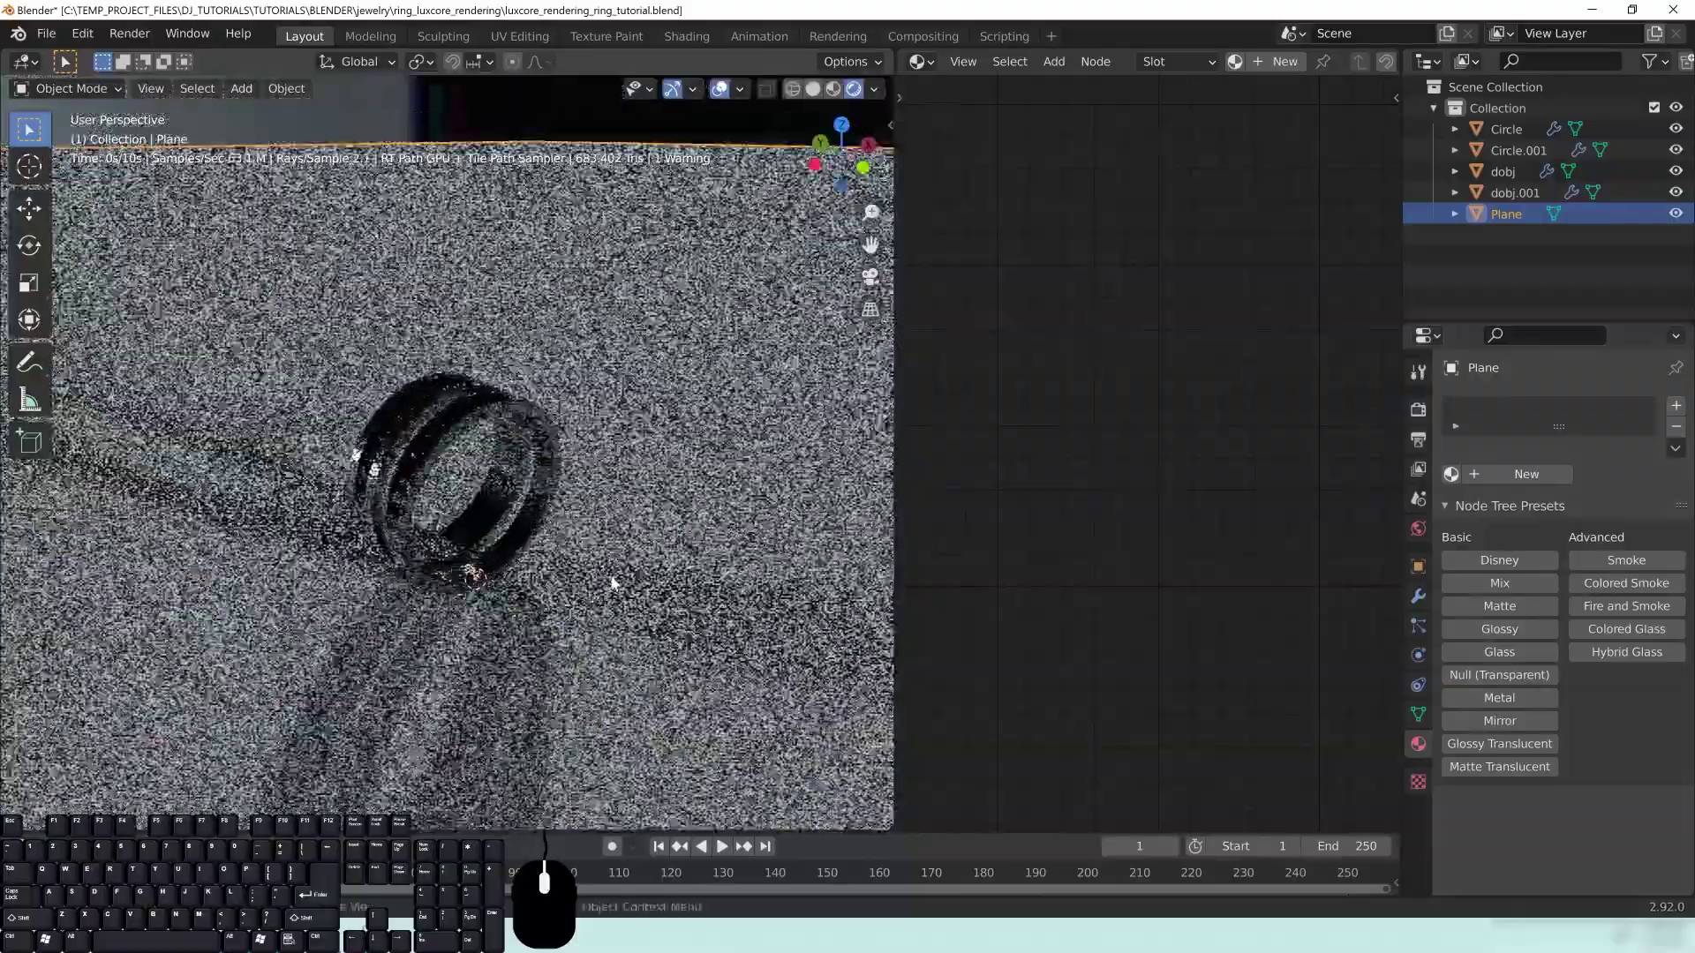
middle_drag(632, 379, 671, 352)
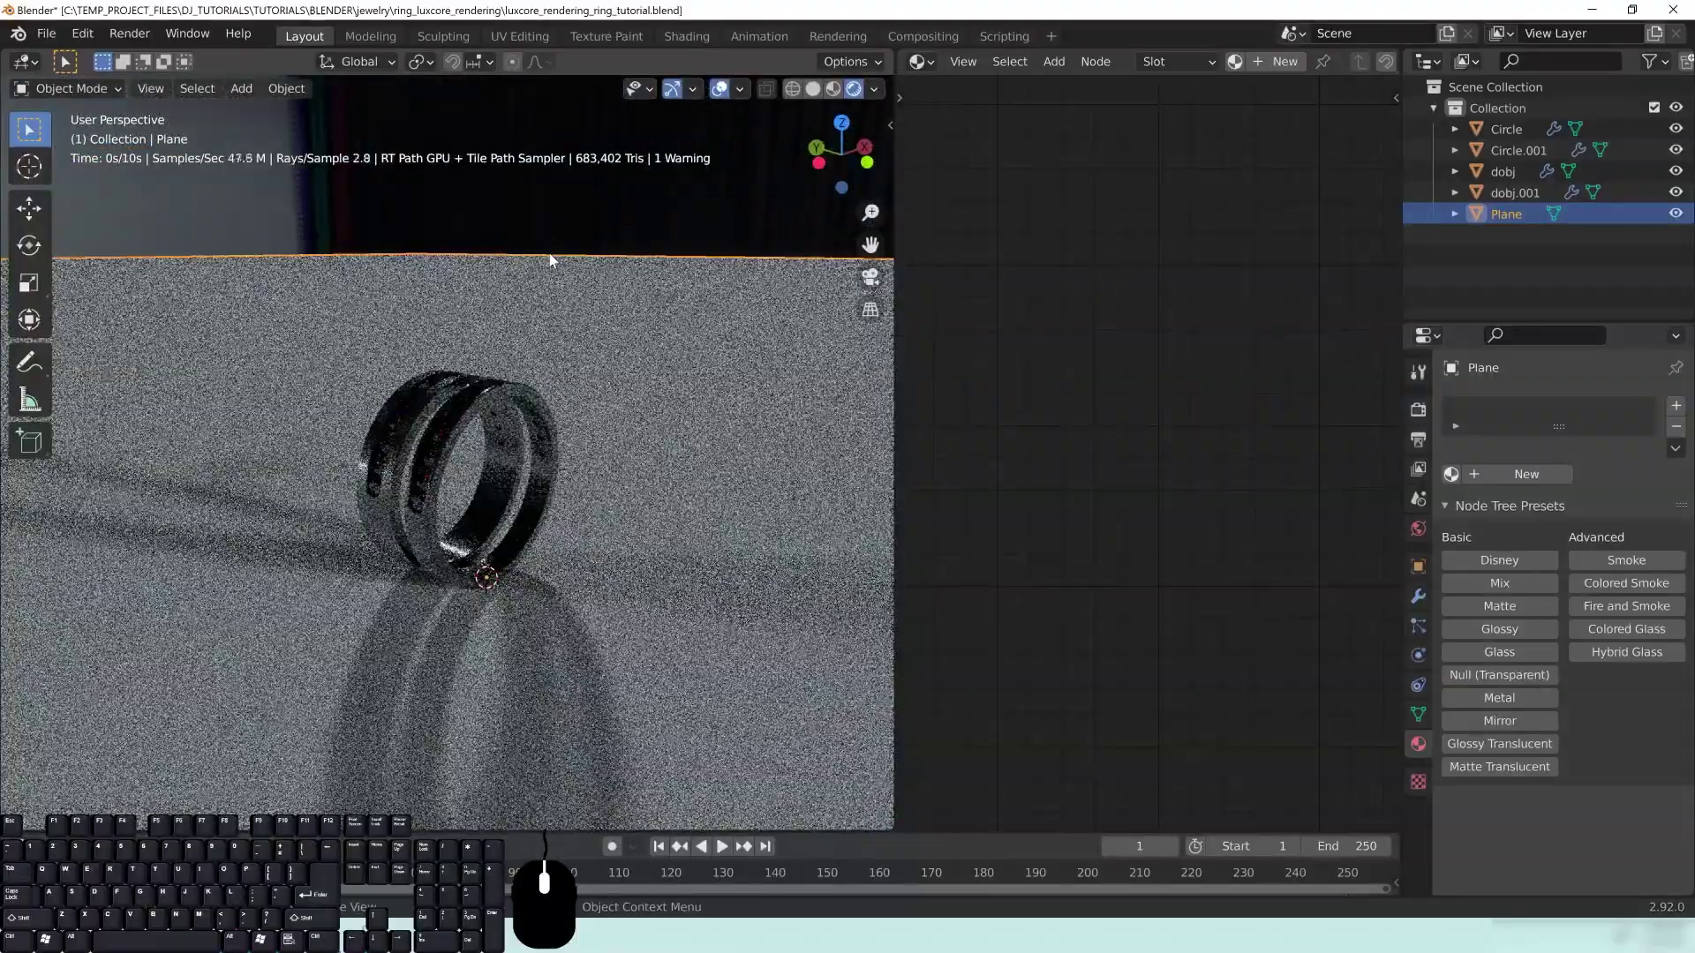
middle_drag(583, 446, 539, 533)
middle_drag(404, 596, 495, 582)
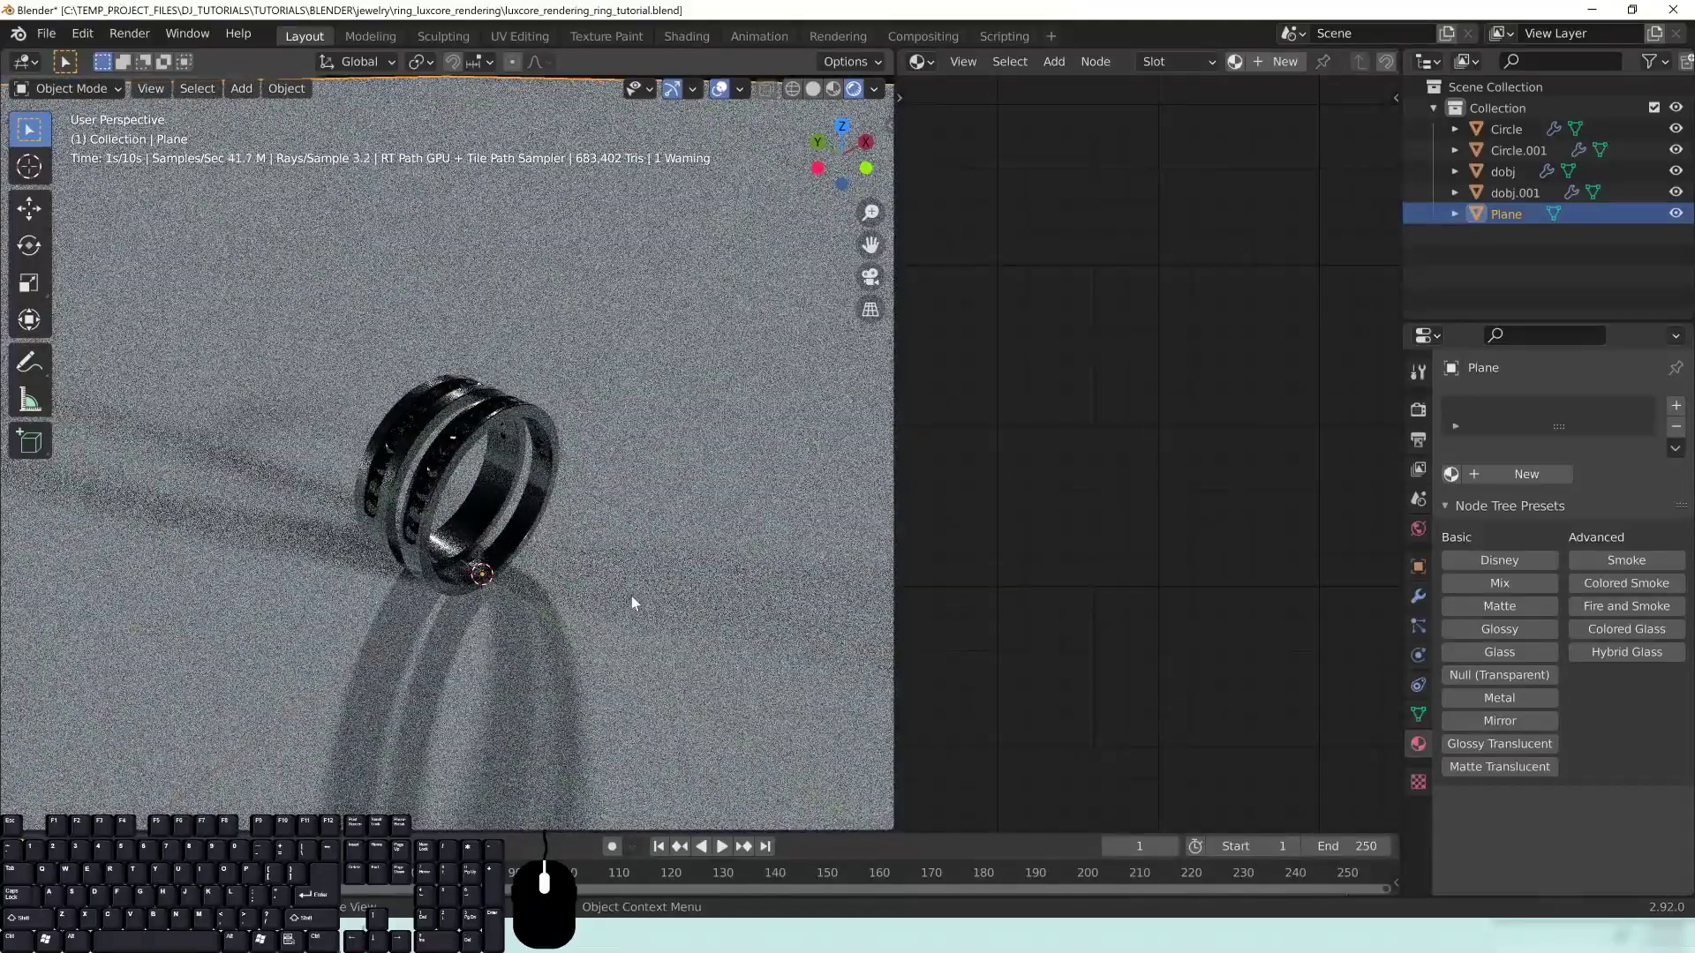
middle_drag(677, 472, 685, 445)
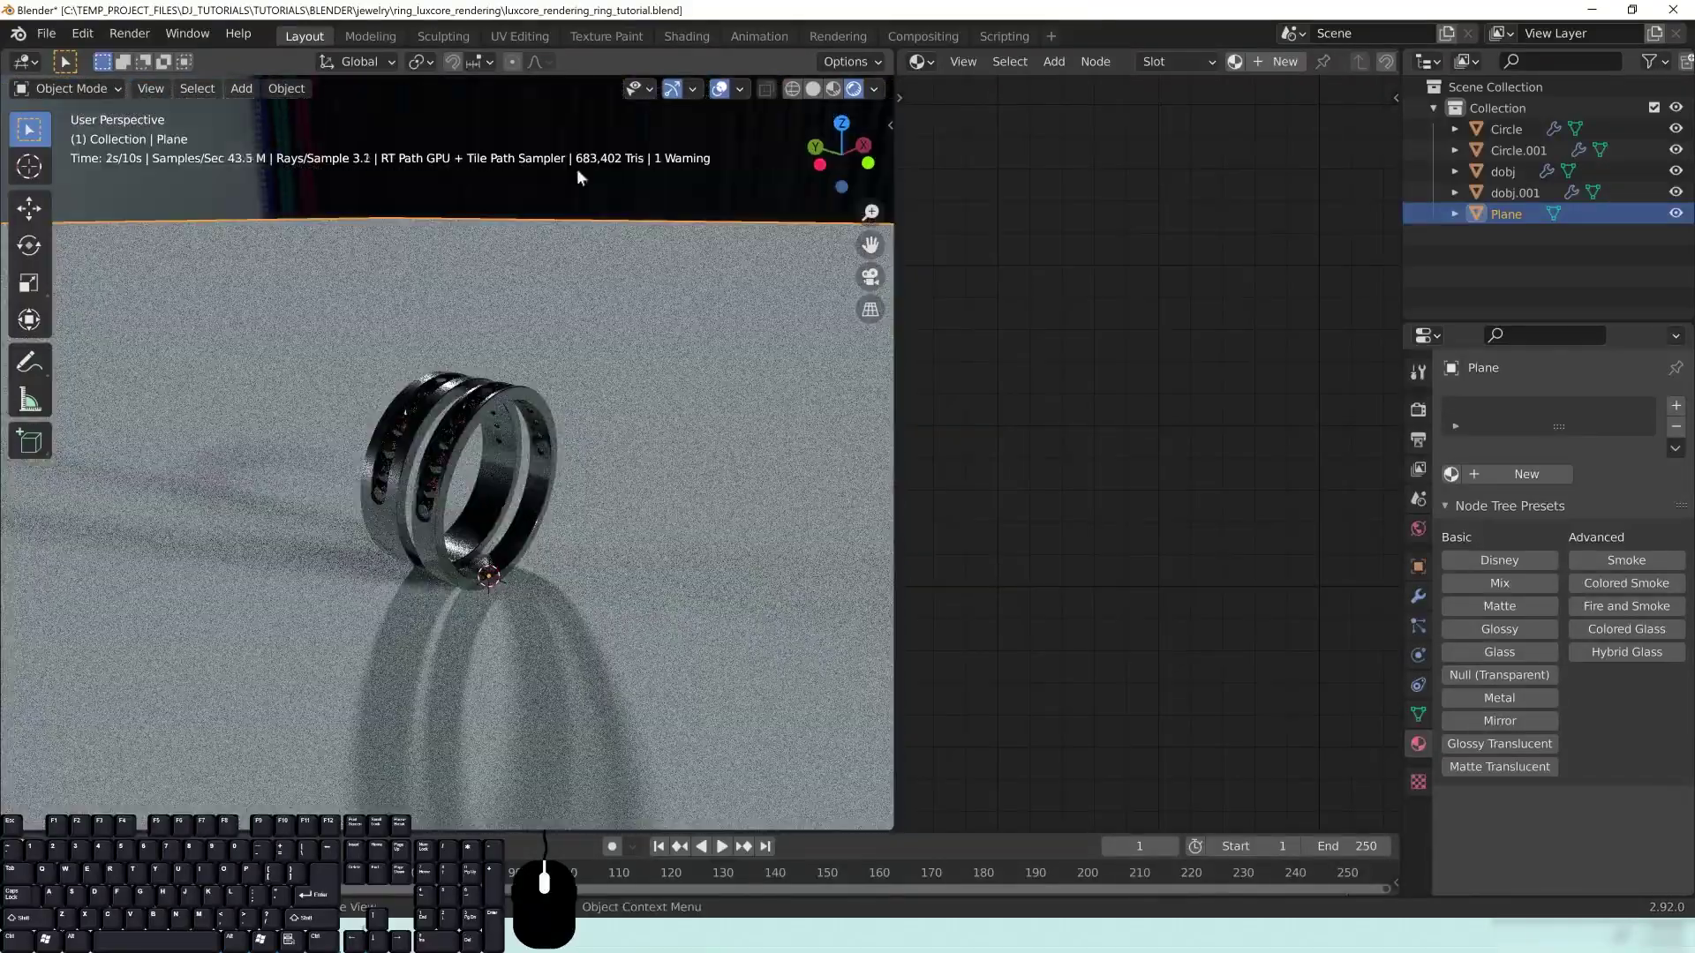
middle_drag(514, 374, 436, 379)
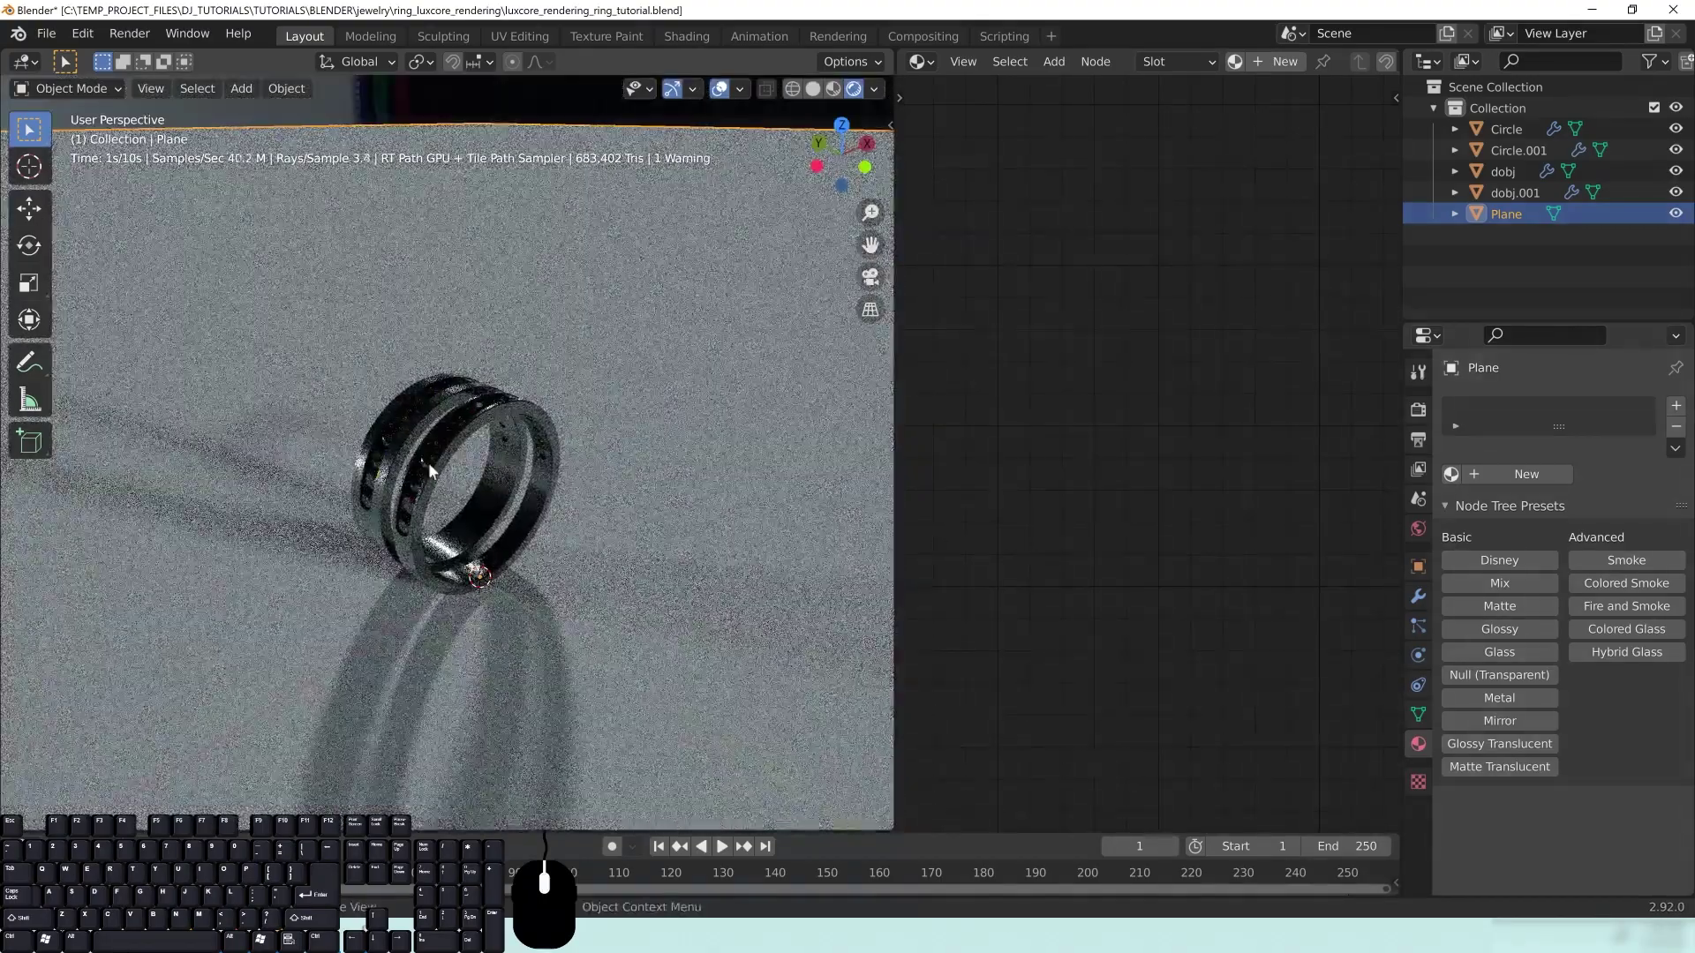
middle_drag(438, 459, 452, 470)
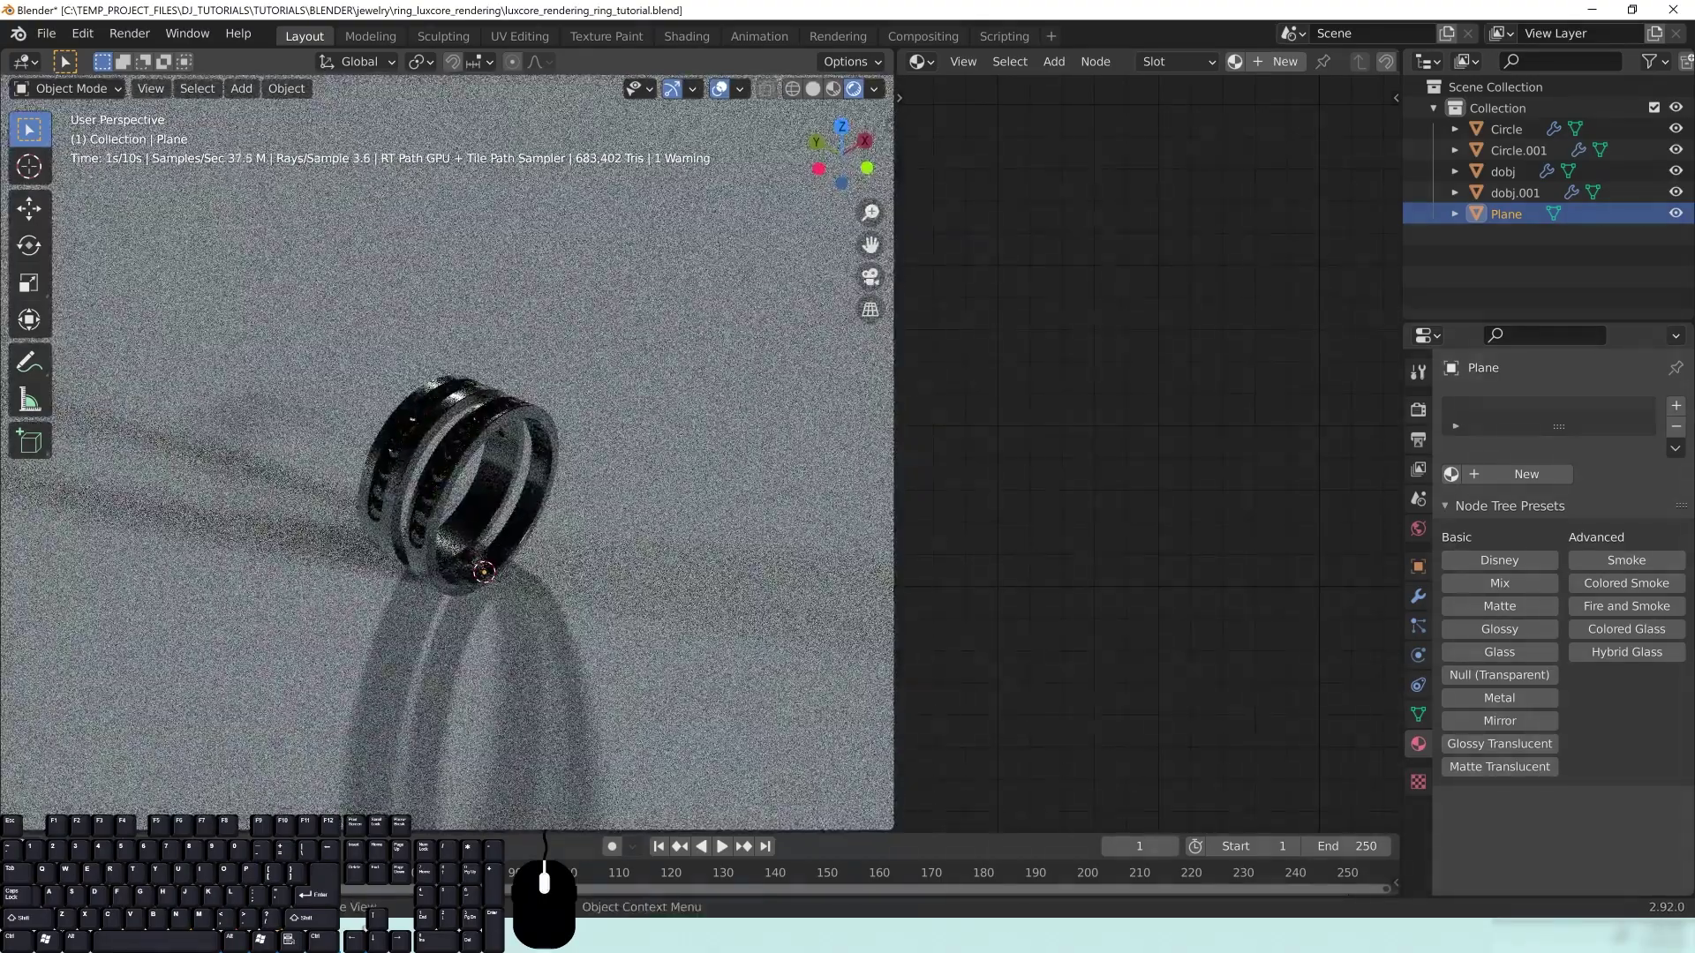
middle_drag(616, 596, 446, 622)
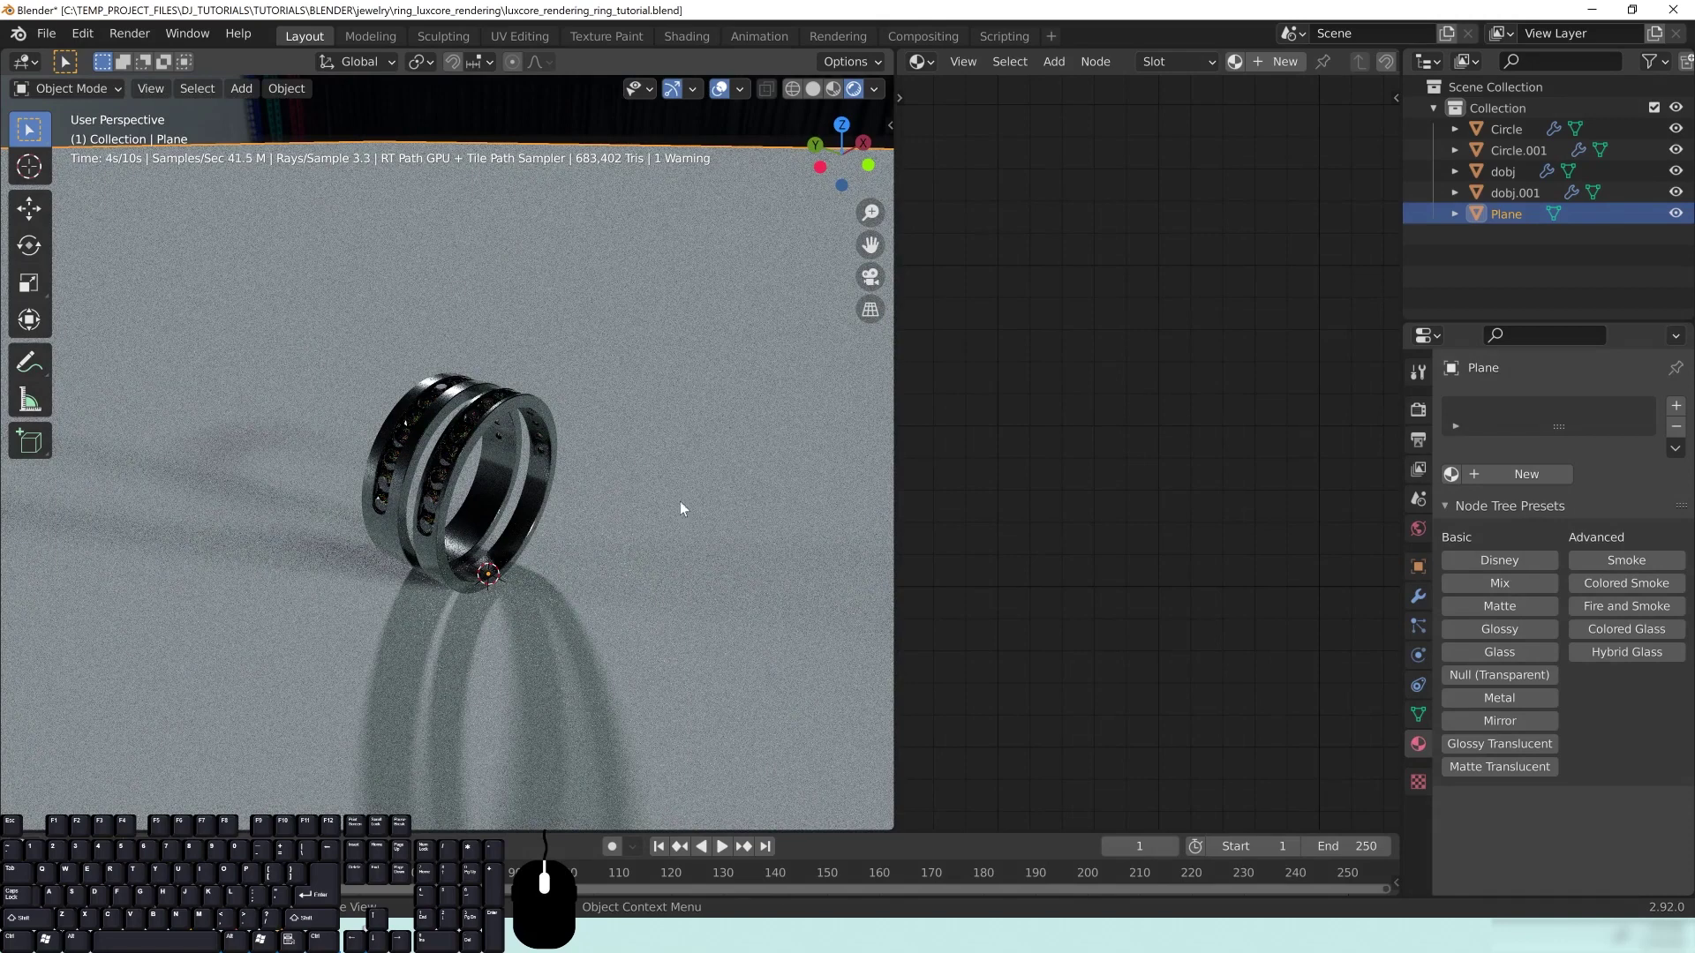
middle_drag(604, 548, 500, 345)
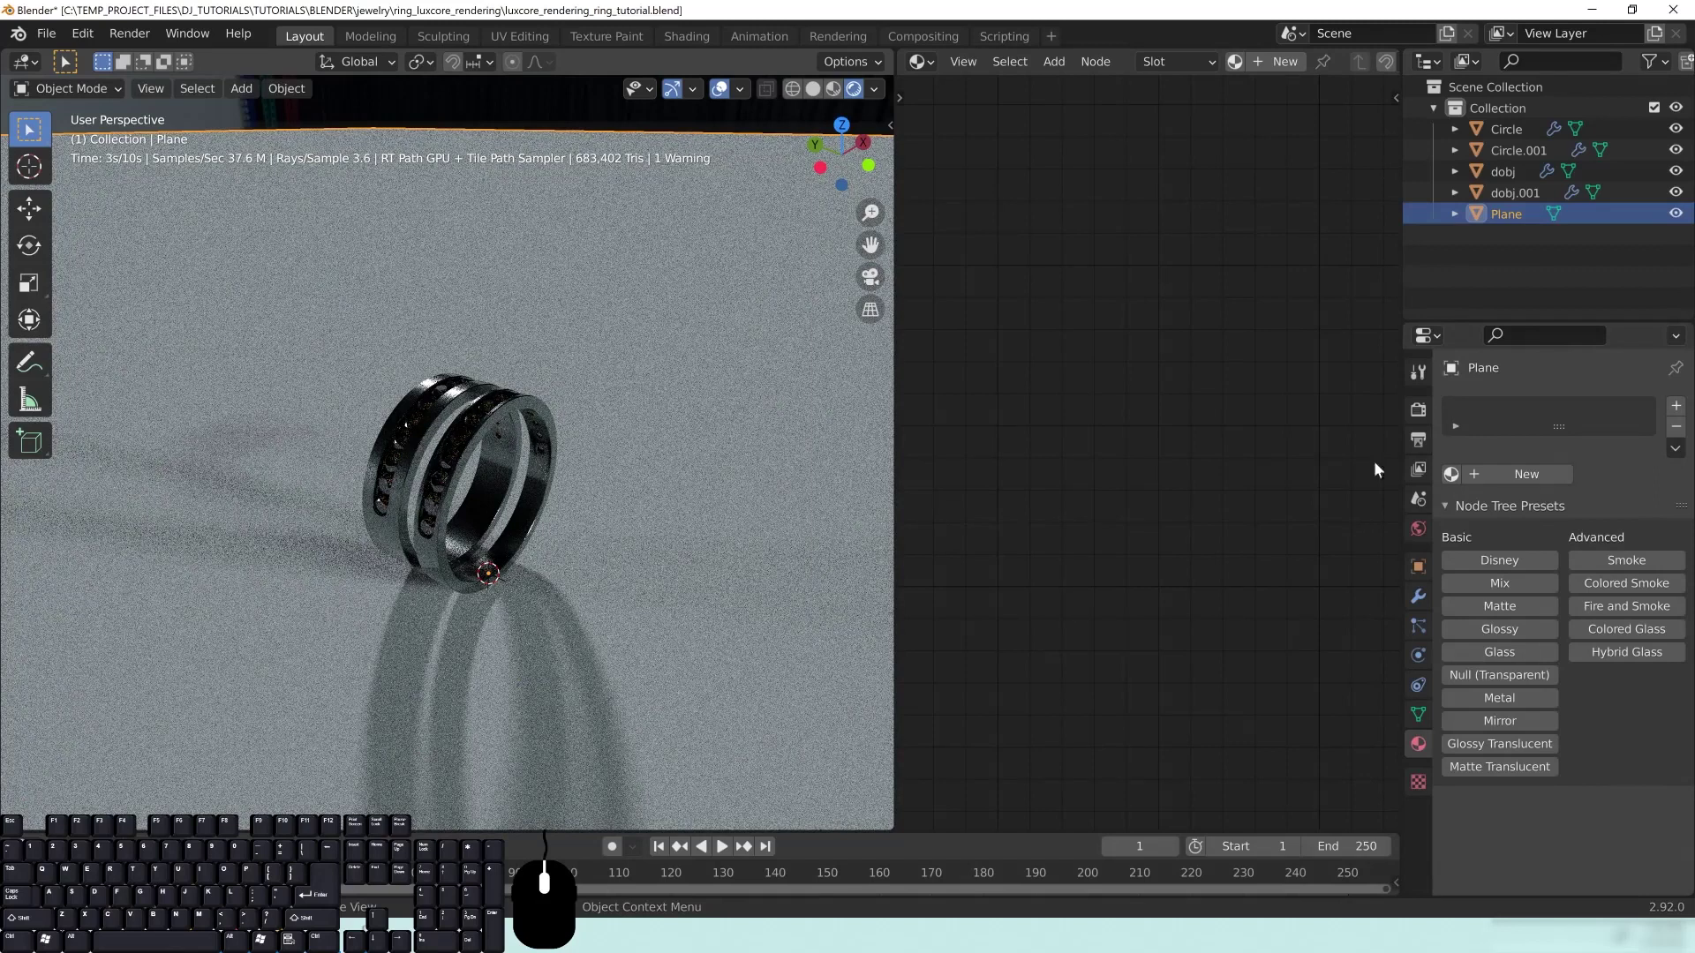
Step: Give the ground plane a Disney material and name it floor
click(1500, 565)
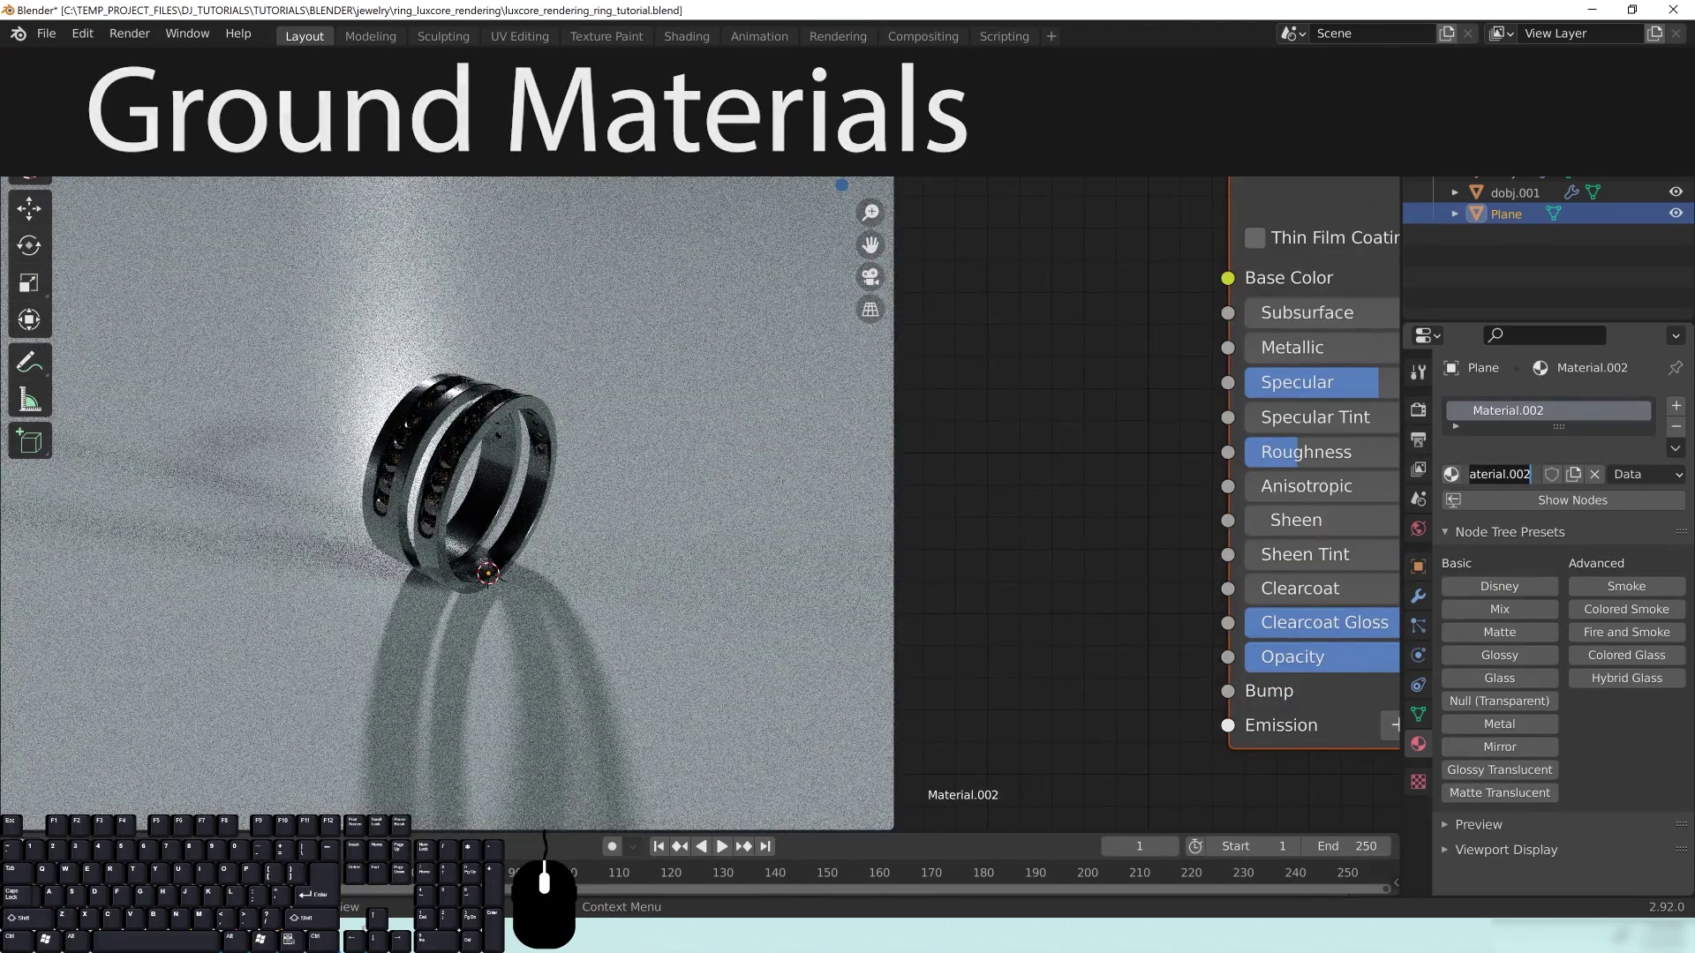
text(floor)
key(Return)
Step: Rename the ring band's material as metal and the stones' material as diamond
click(513, 527)
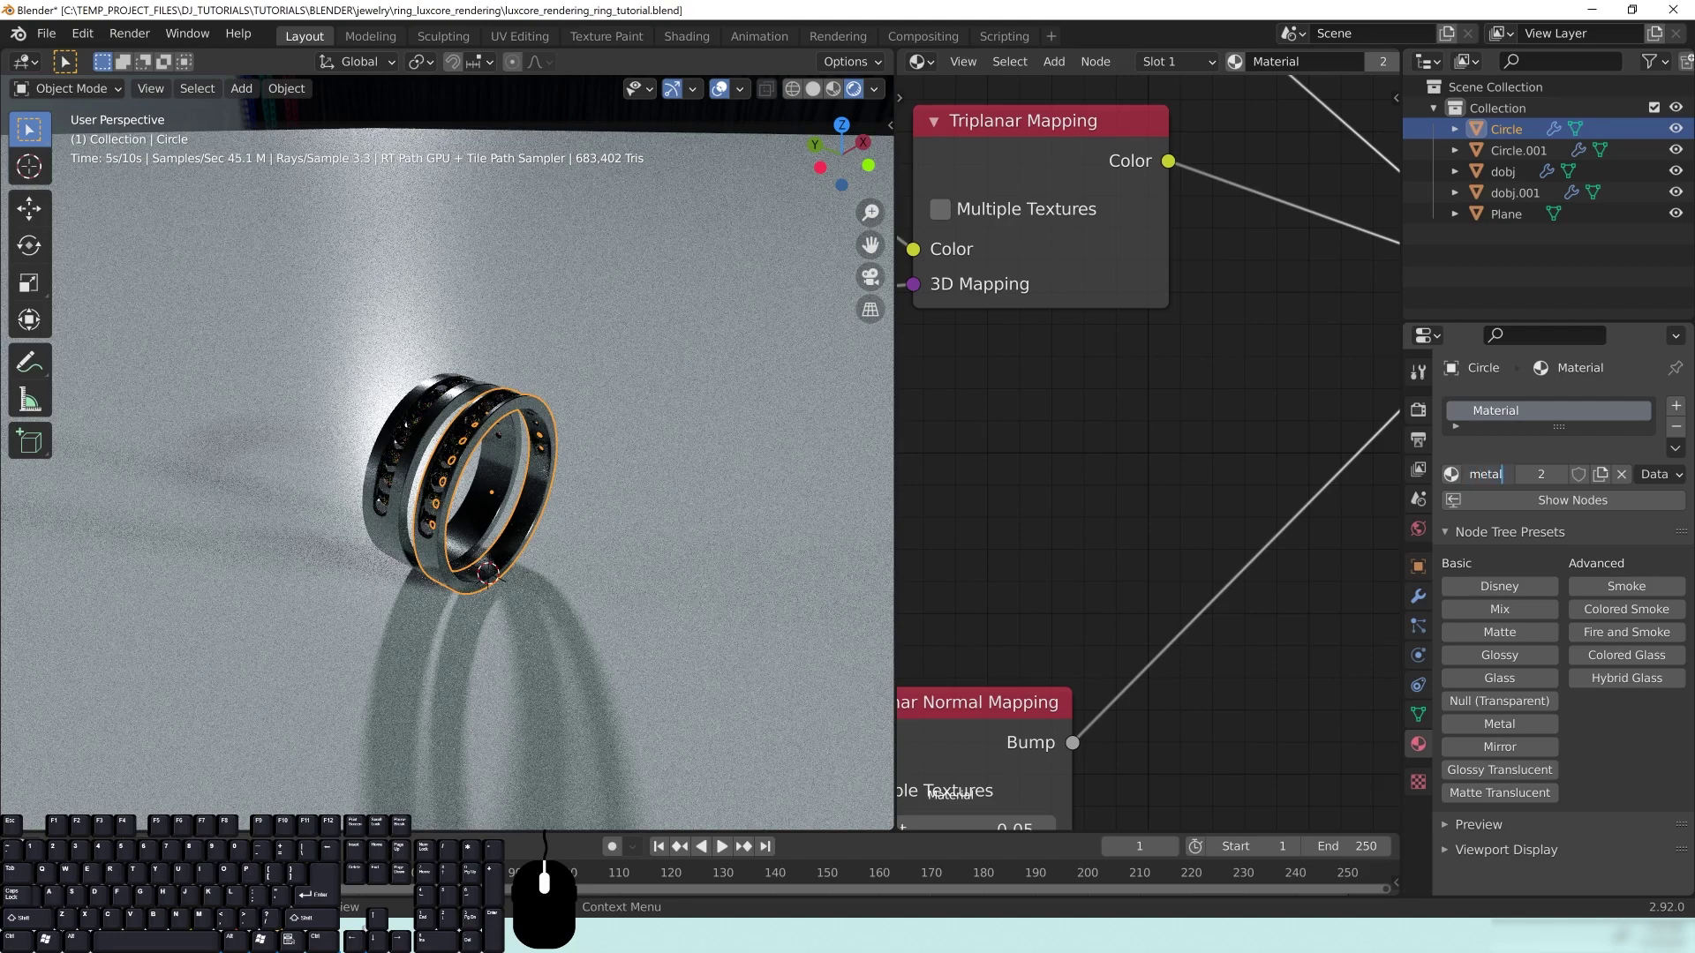
key(Return)
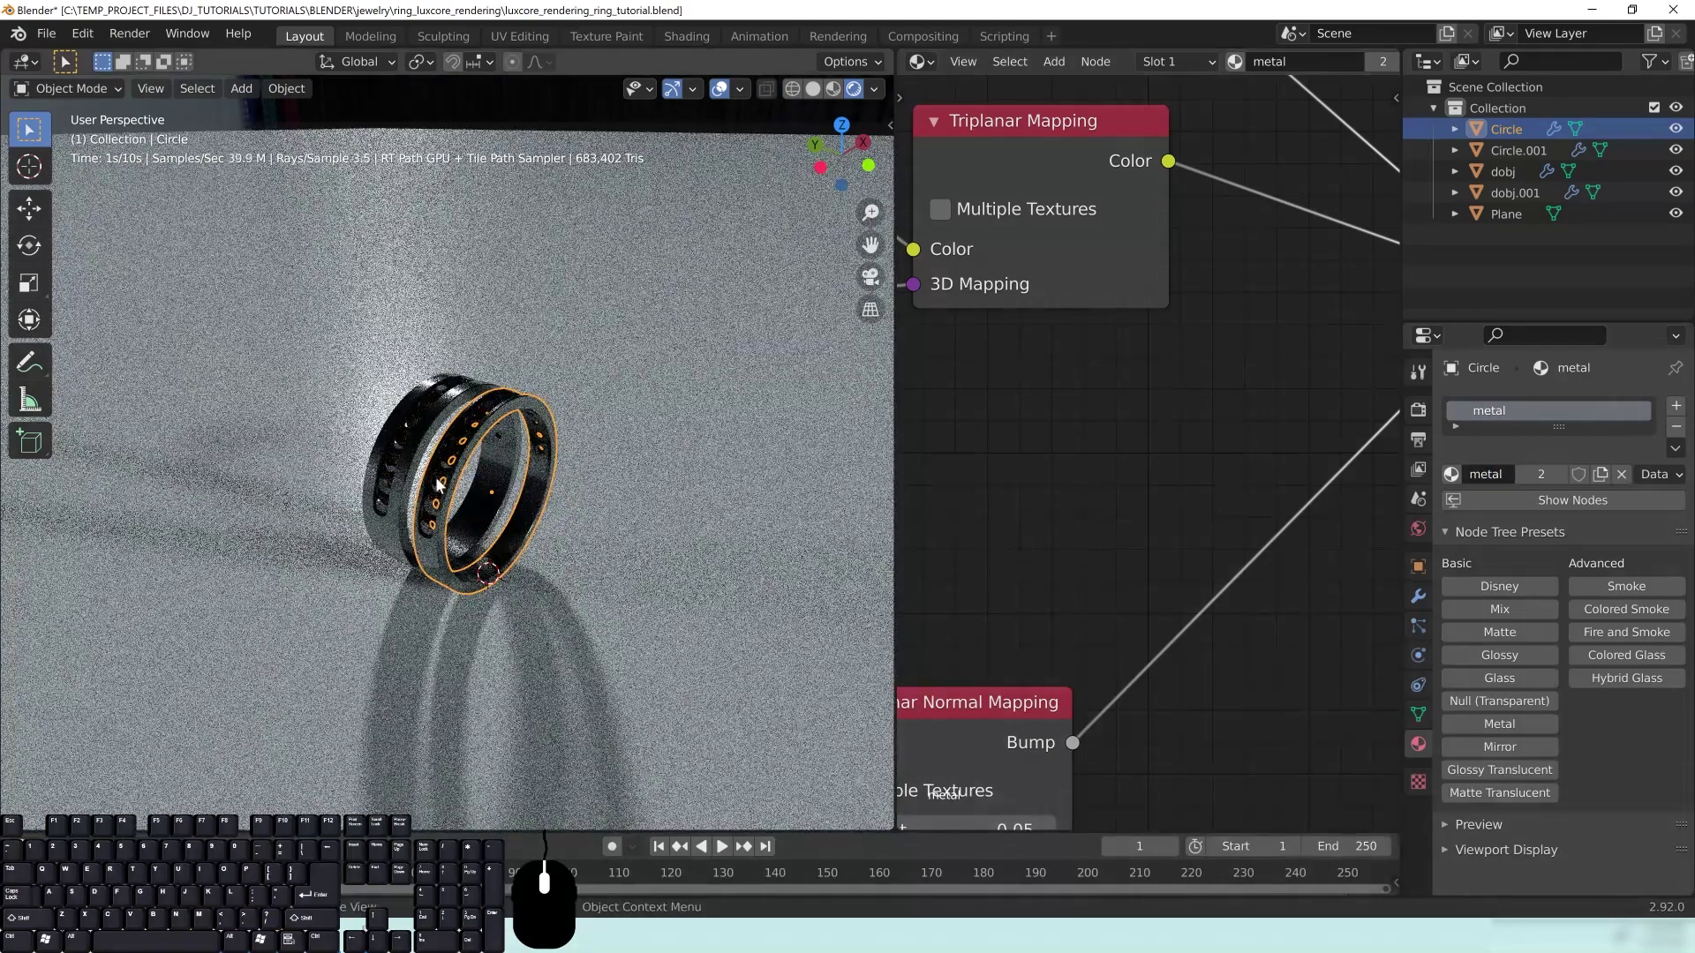
click(437, 483)
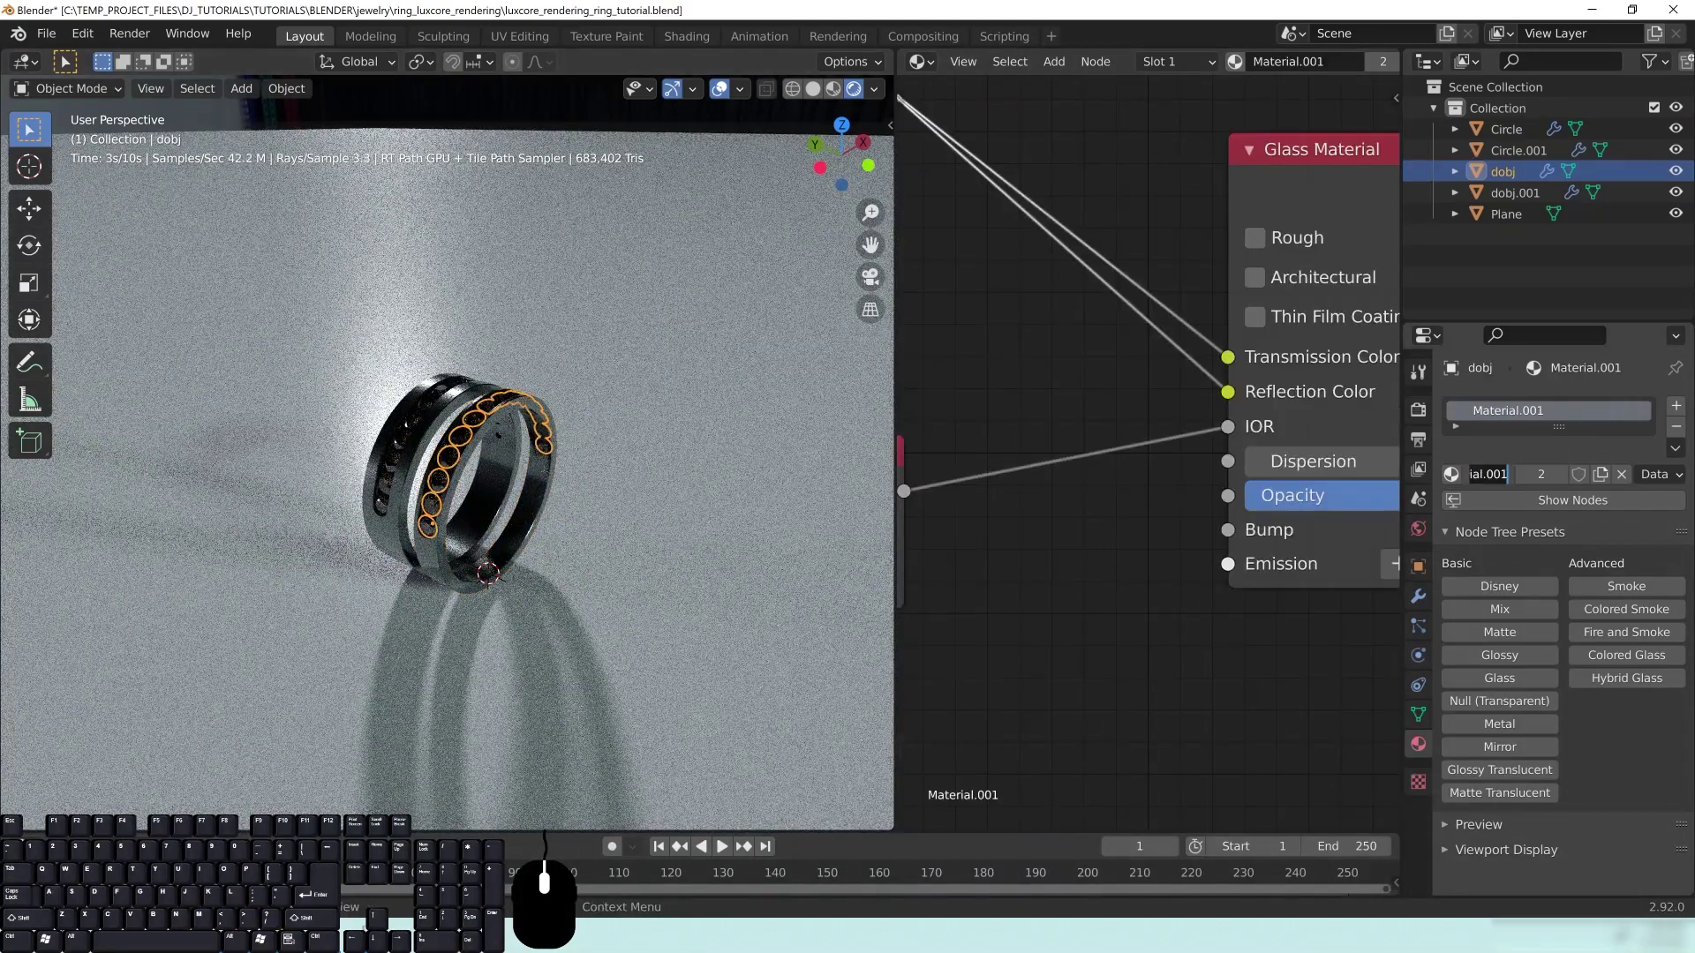
key(Return)
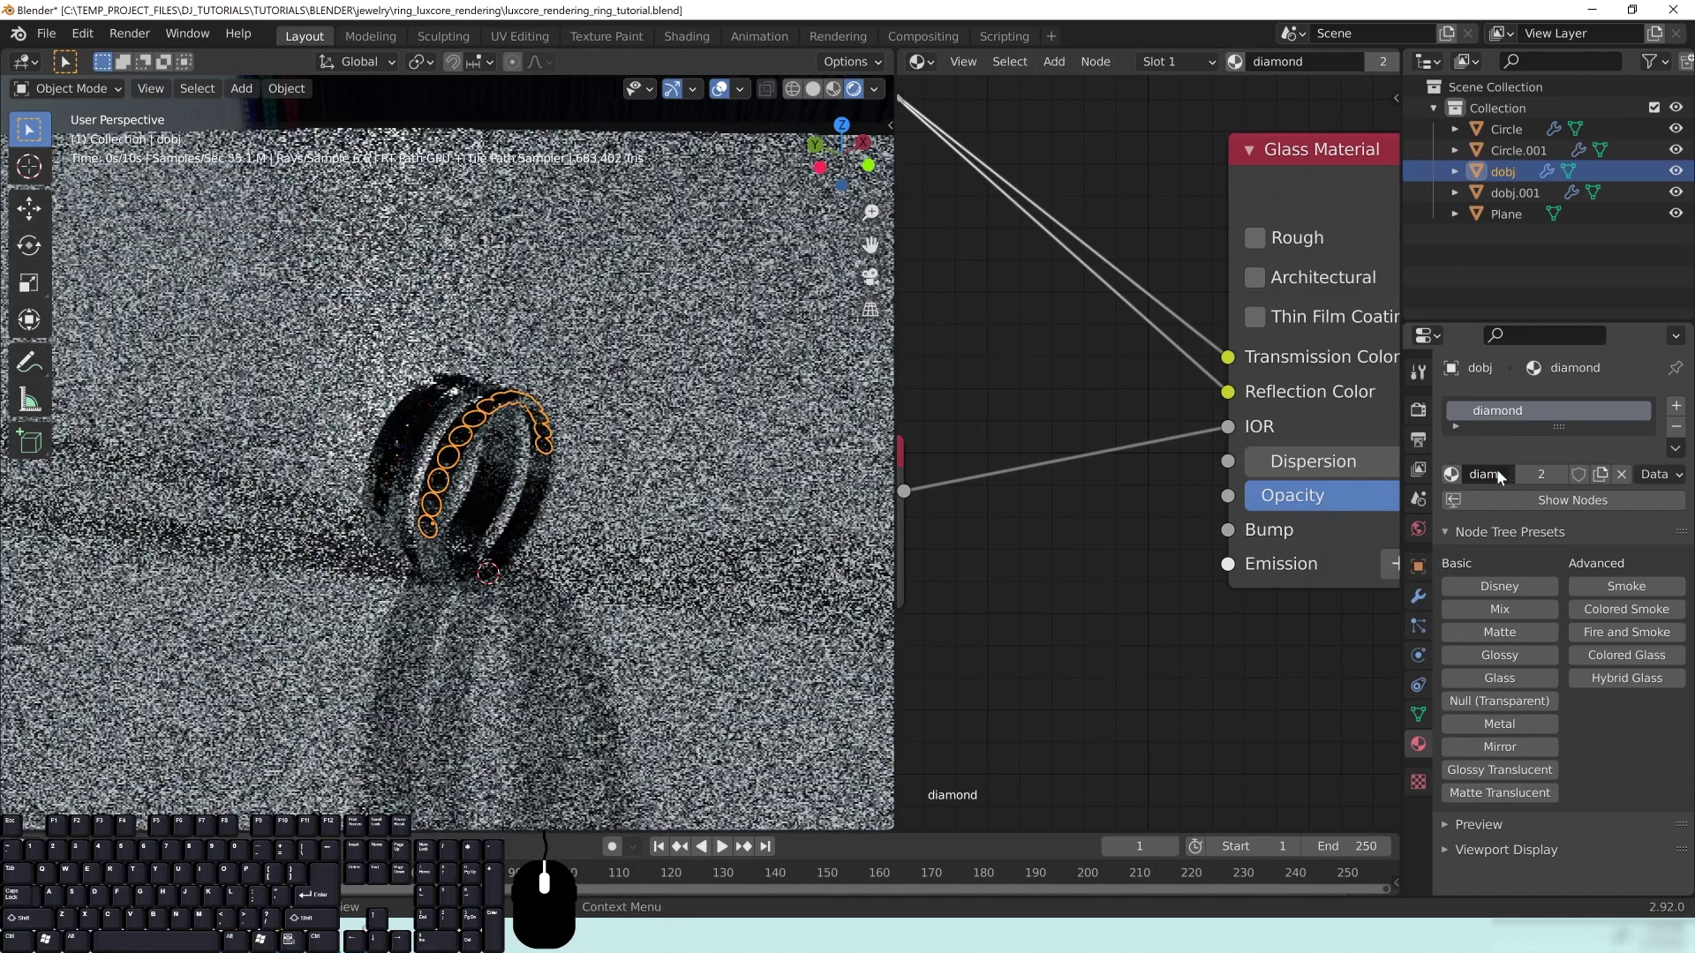
Step: Select the ground plane and enlarge the node editor to show its floor material nodes
click(676, 586)
middle_drag(994, 512, 908, 518)
drag(895, 460, 515, 459)
click(1032, 527)
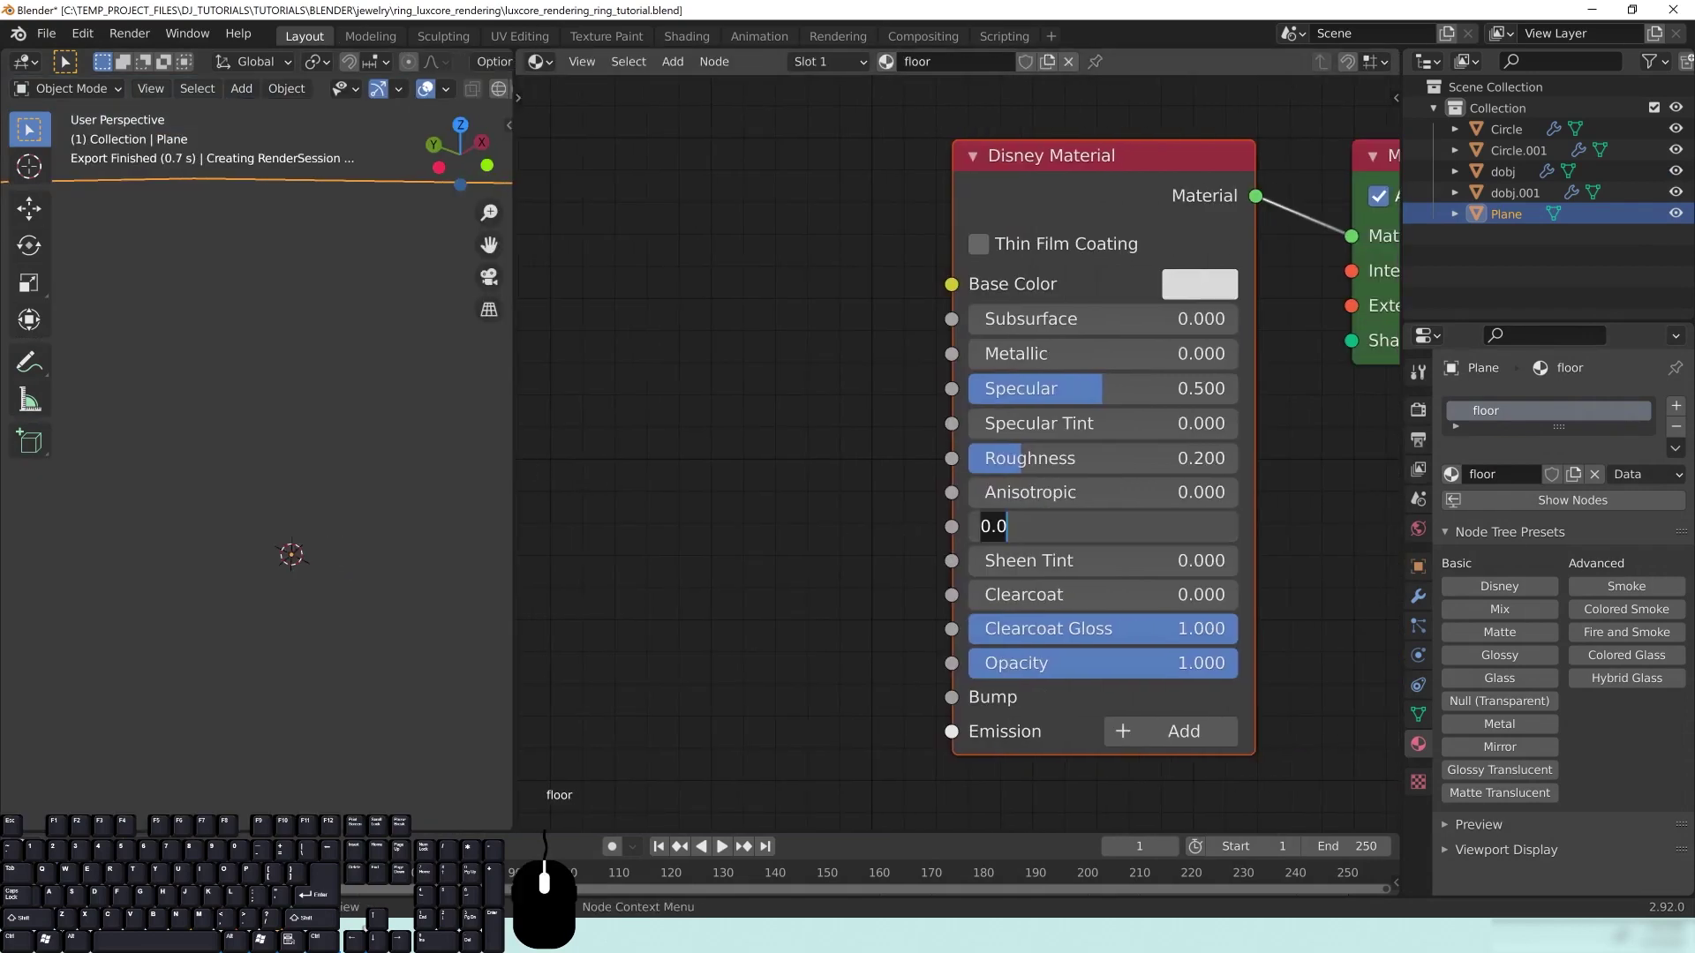
click(860, 535)
scroll(1274, 559, down, 6)
click(1237, 538)
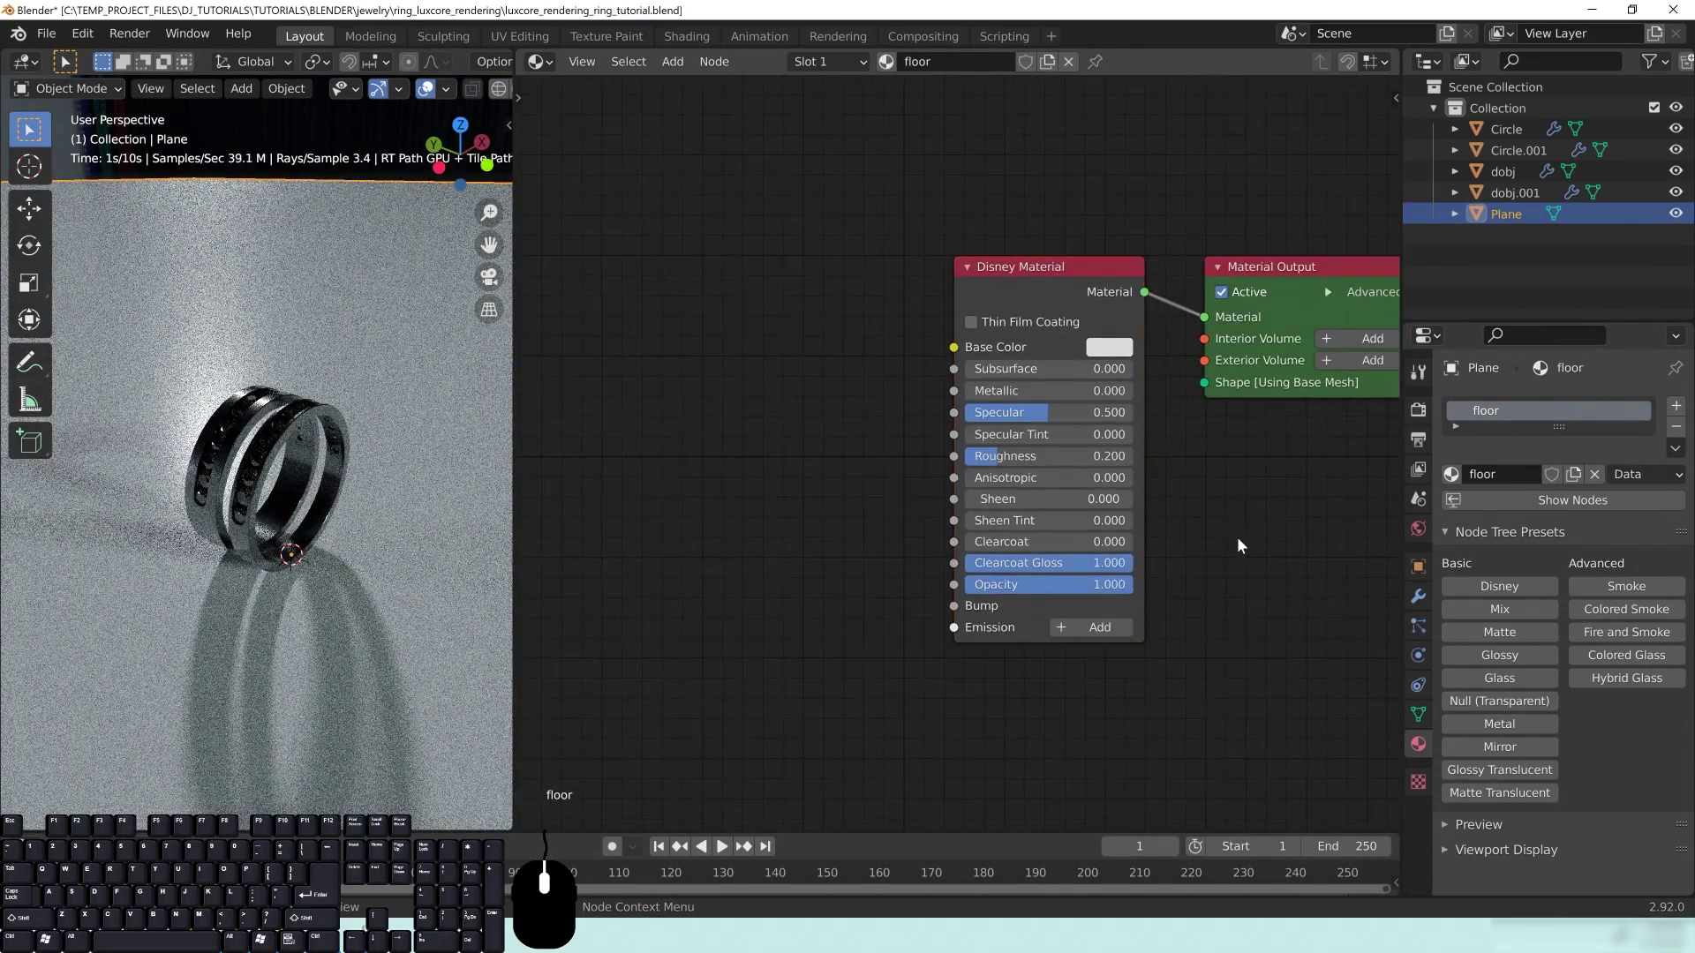
Step: Spread the floor material's Disney Material and Material Output nodes farther apart
drag(1042, 273, 835, 258)
drag(1300, 268, 1203, 364)
scroll(1062, 595, down, 3)
middle_drag(752, 637, 805, 638)
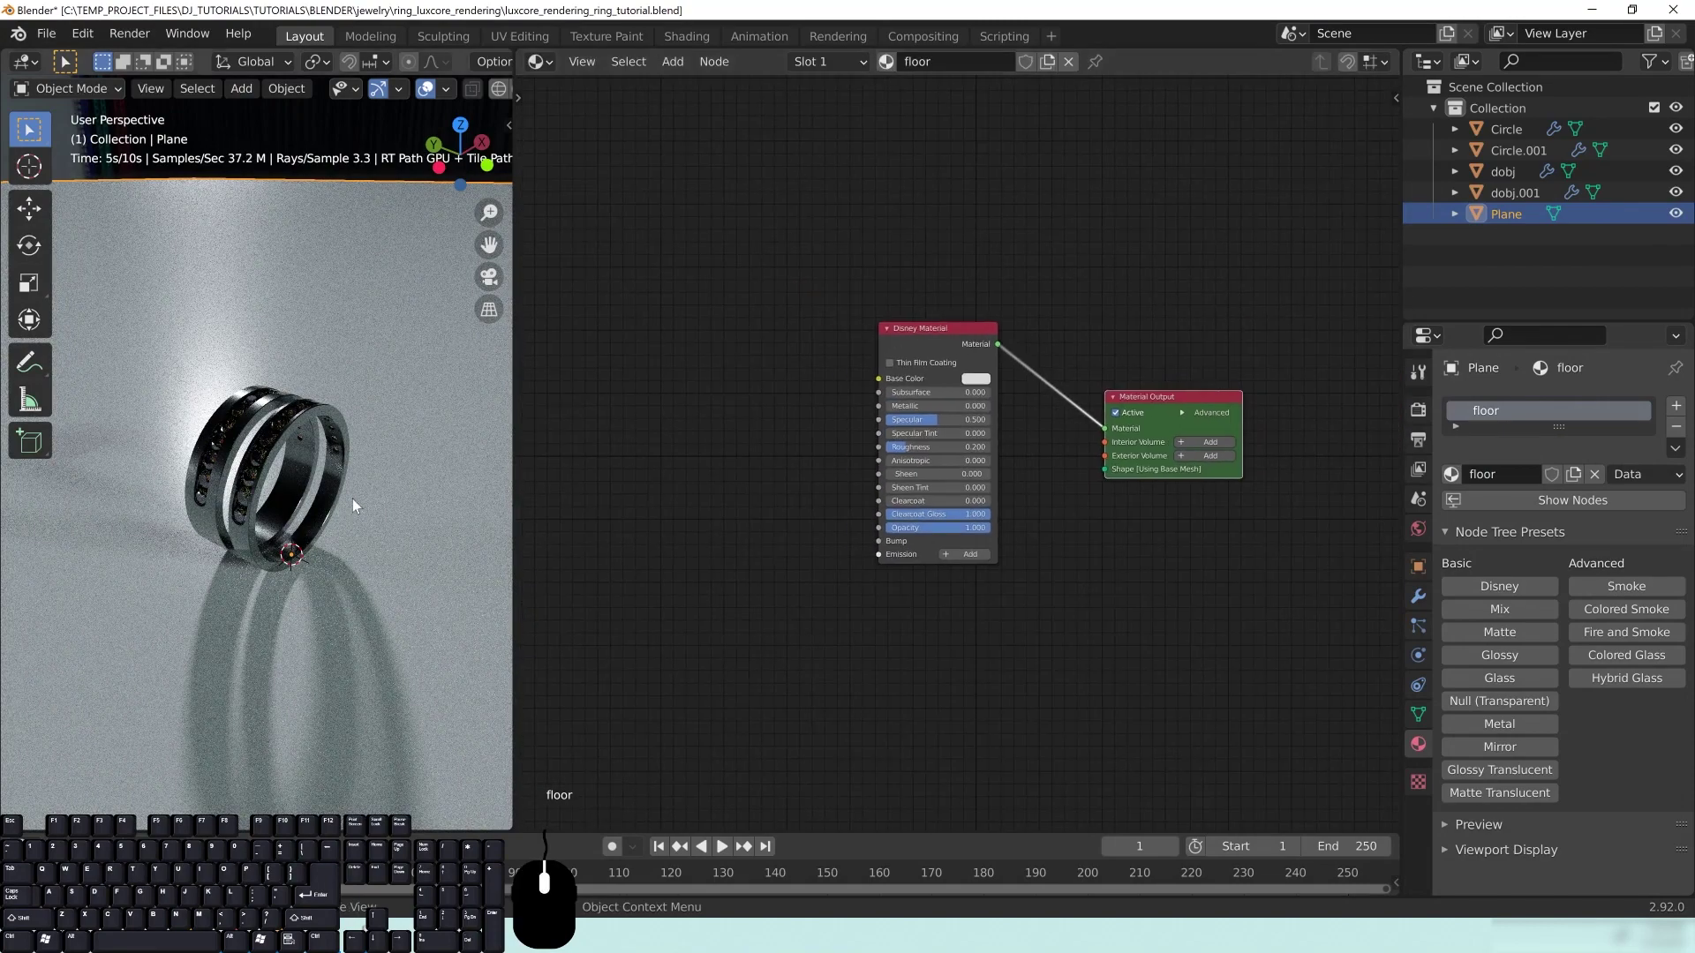
Step: Set the floor's Disney material roughness to 0.5 and widen the 3D viewport beside the node editor
middle_drag(152, 558, 256, 536)
drag(909, 448, 949, 447)
click(949, 448)
text(.5)
key(Return)
shift+middle_drag(271, 595, 301, 541)
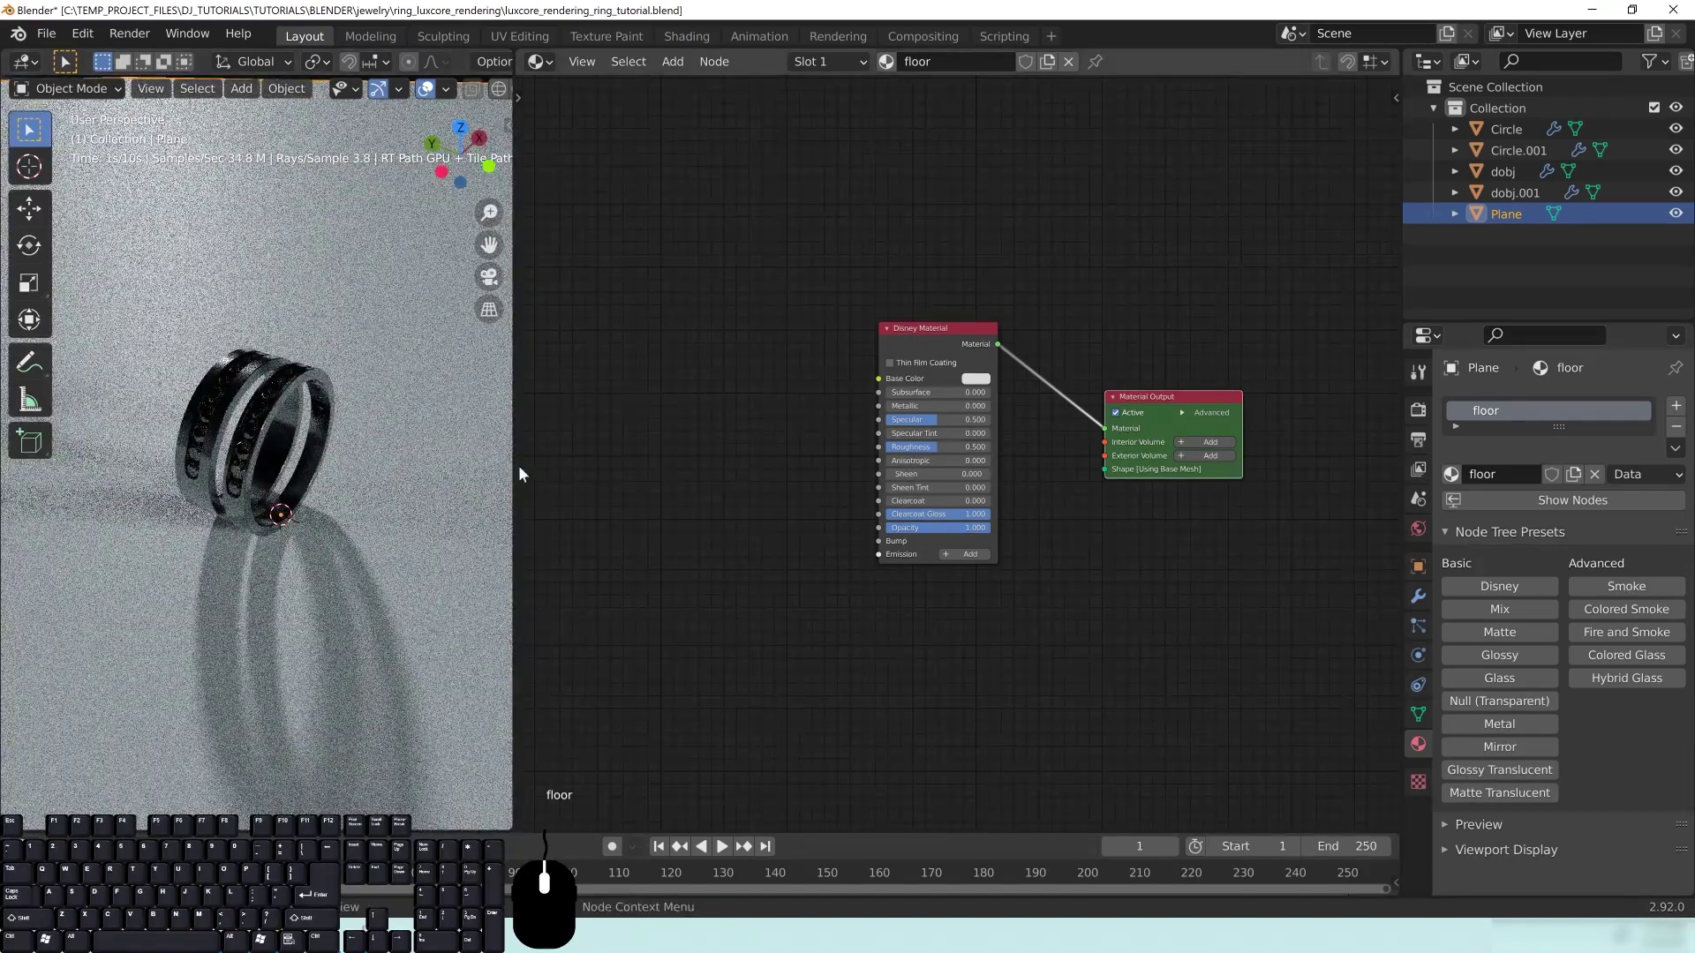
drag(512, 467, 666, 481)
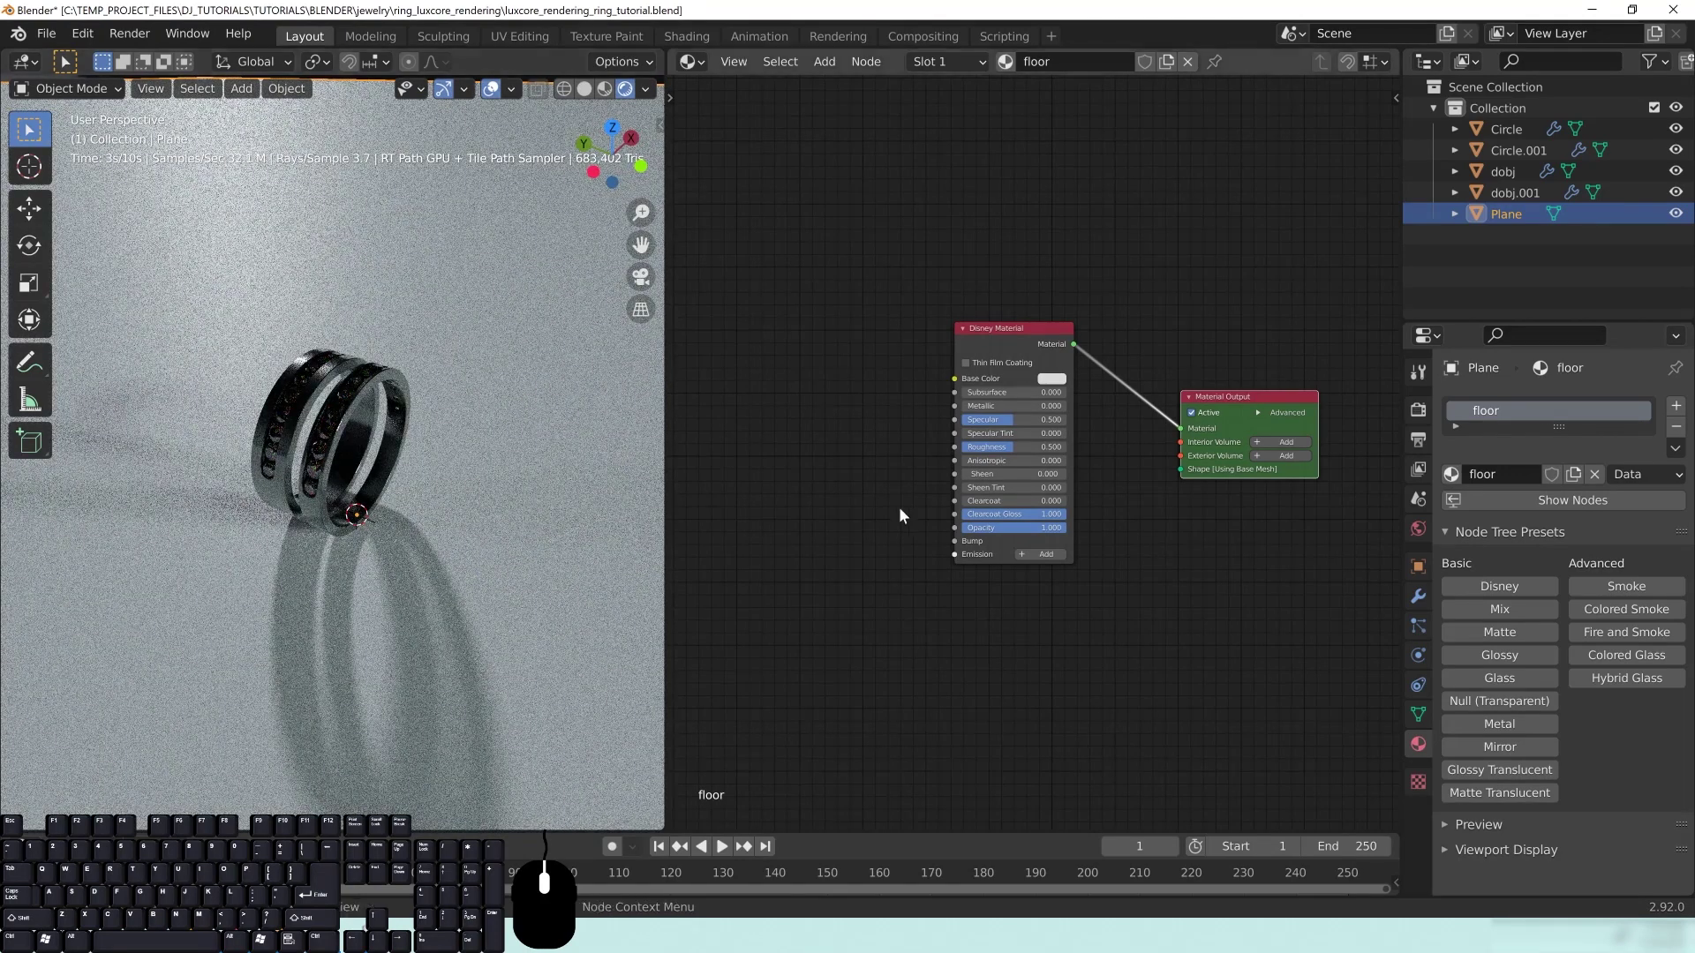
Step: Add an Imagemap texture node in front of the floor's Disney Material node
middle_drag(824, 437, 1048, 443)
key(shift+a)
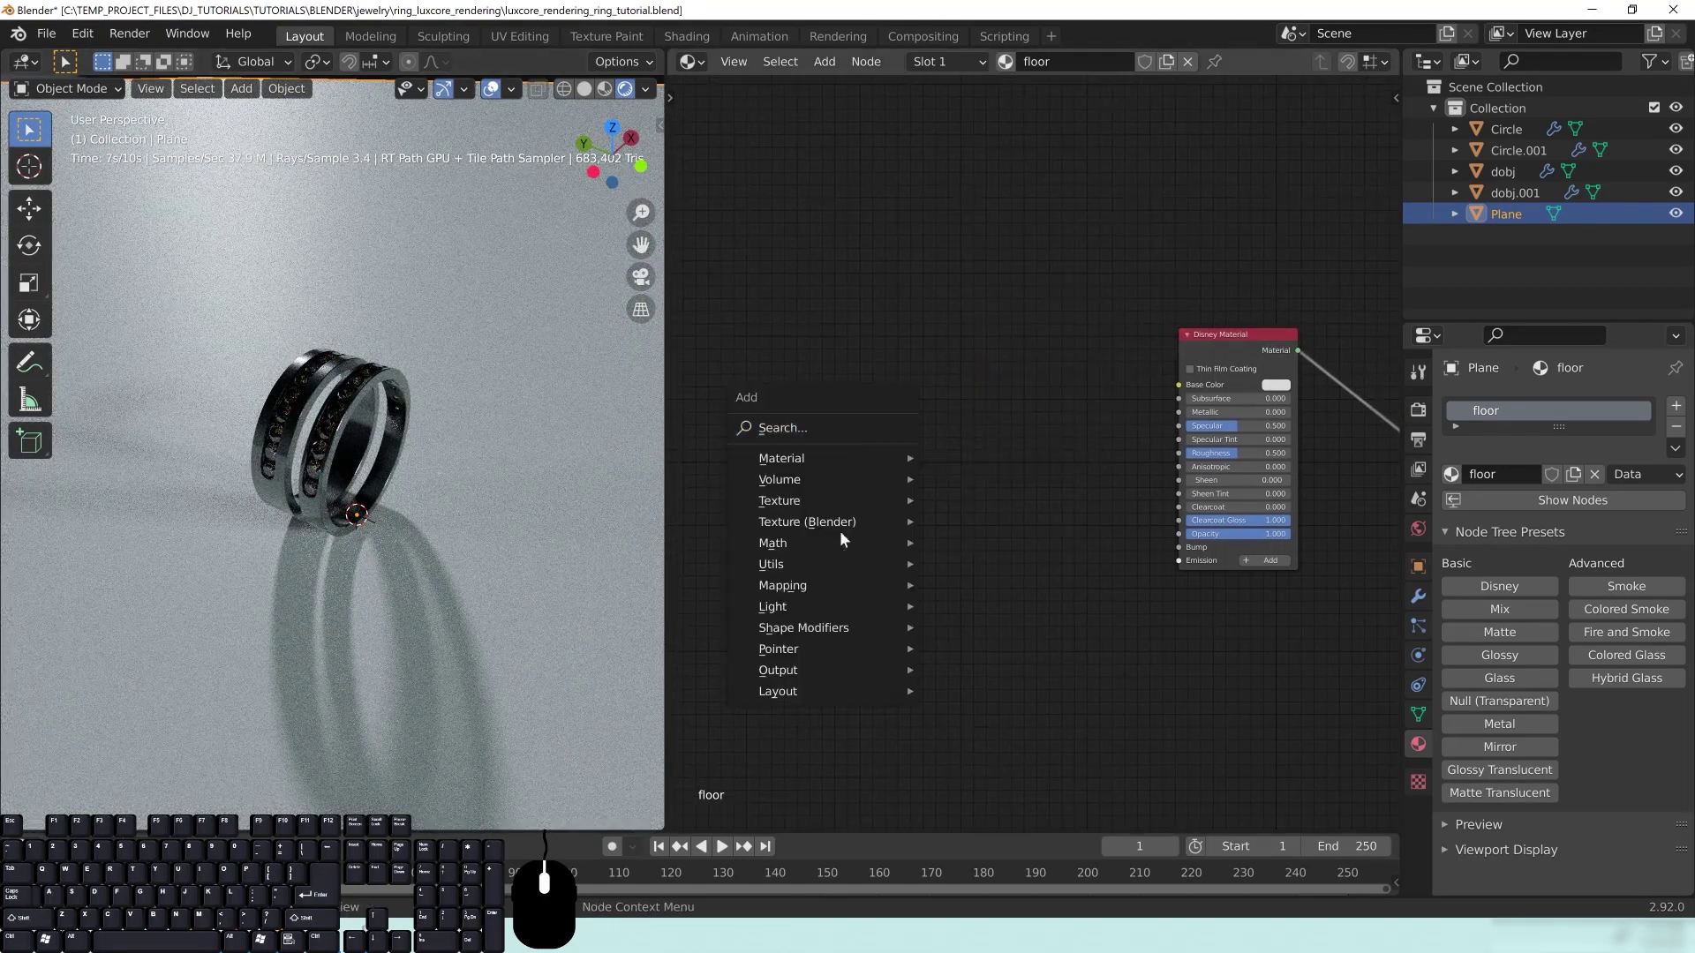
mouse_move(838, 500)
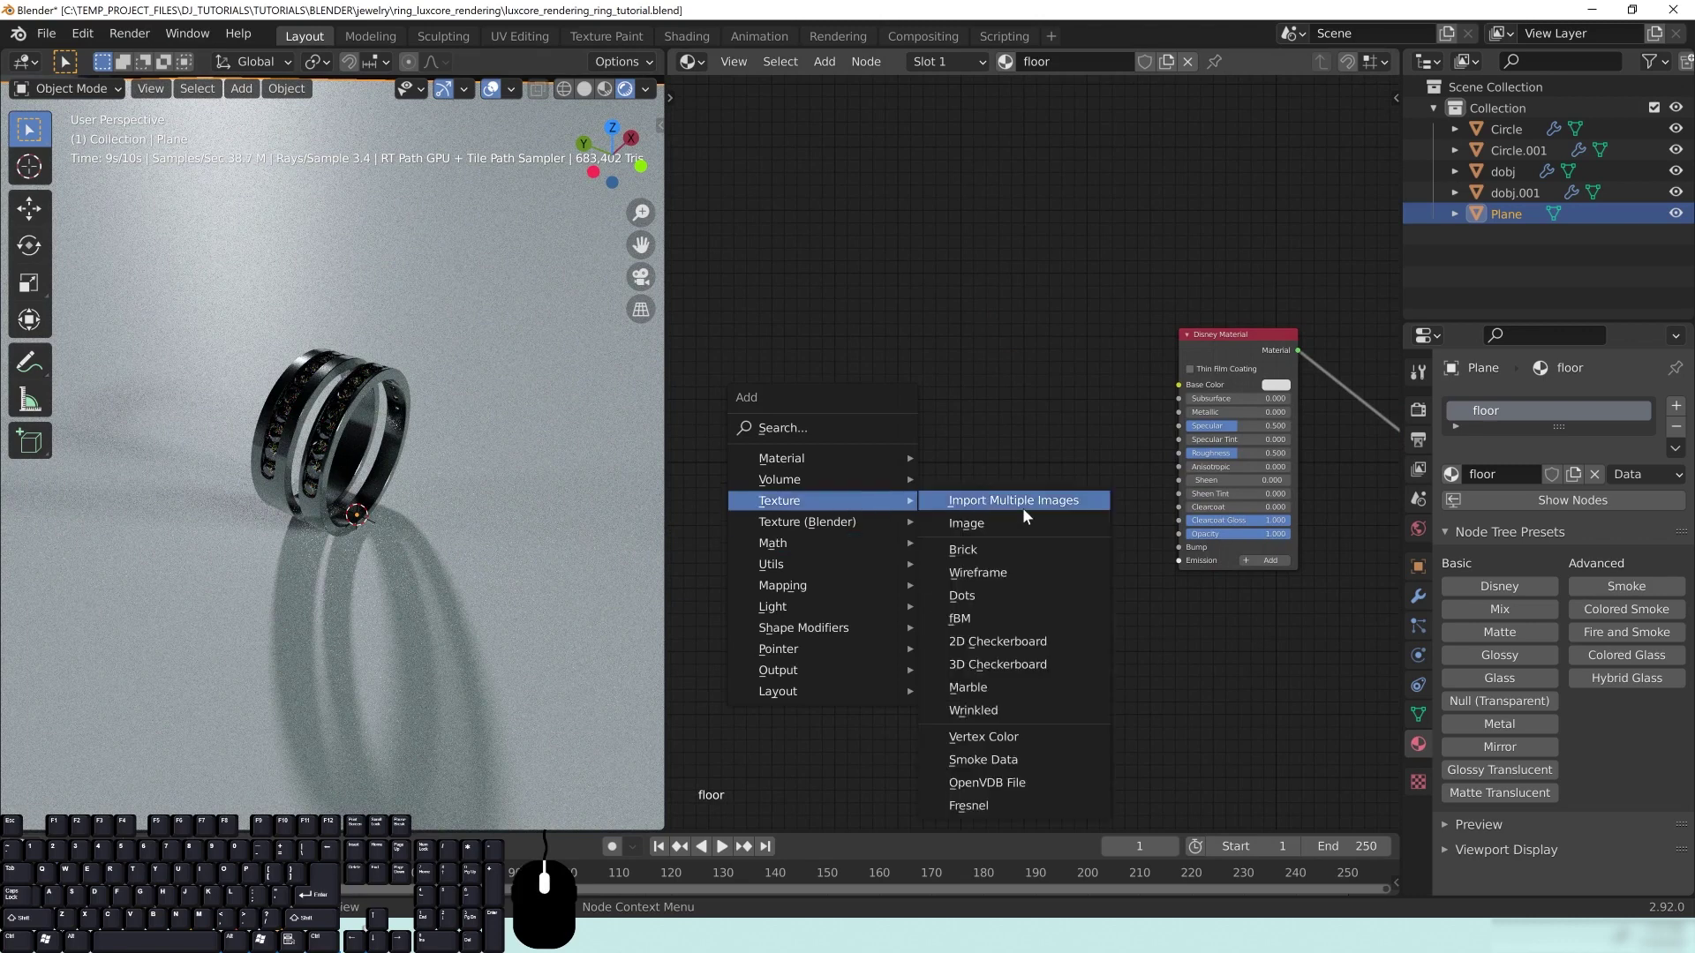
click(986, 529)
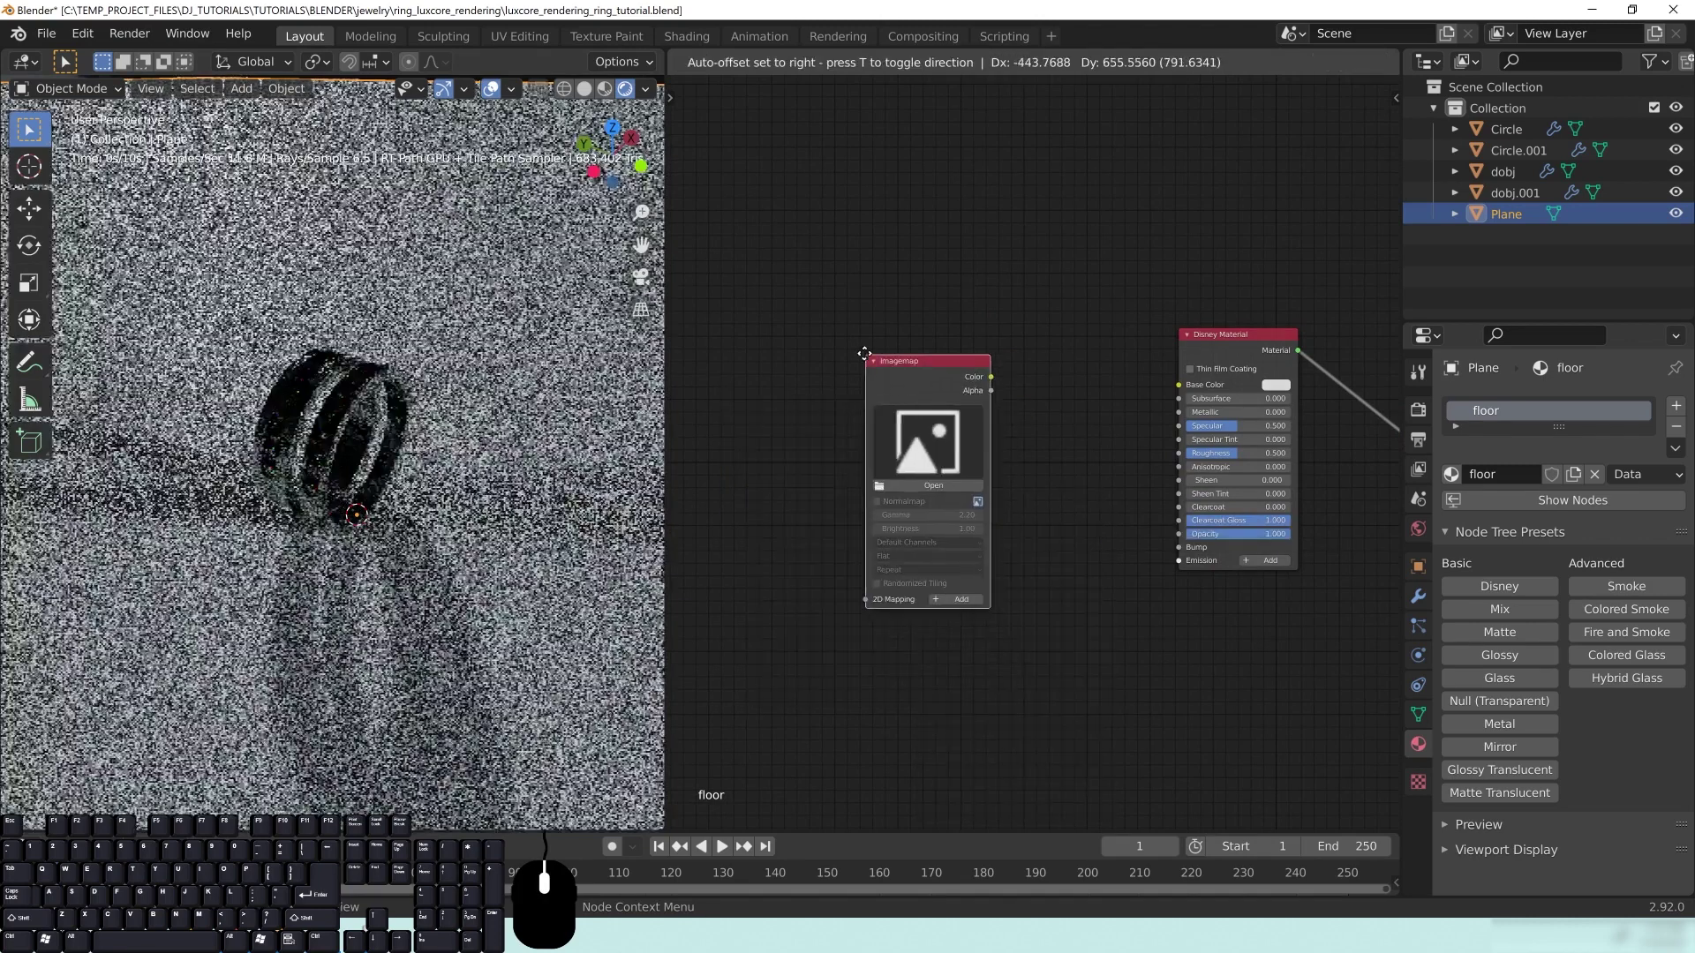
click(836, 338)
click(850, 469)
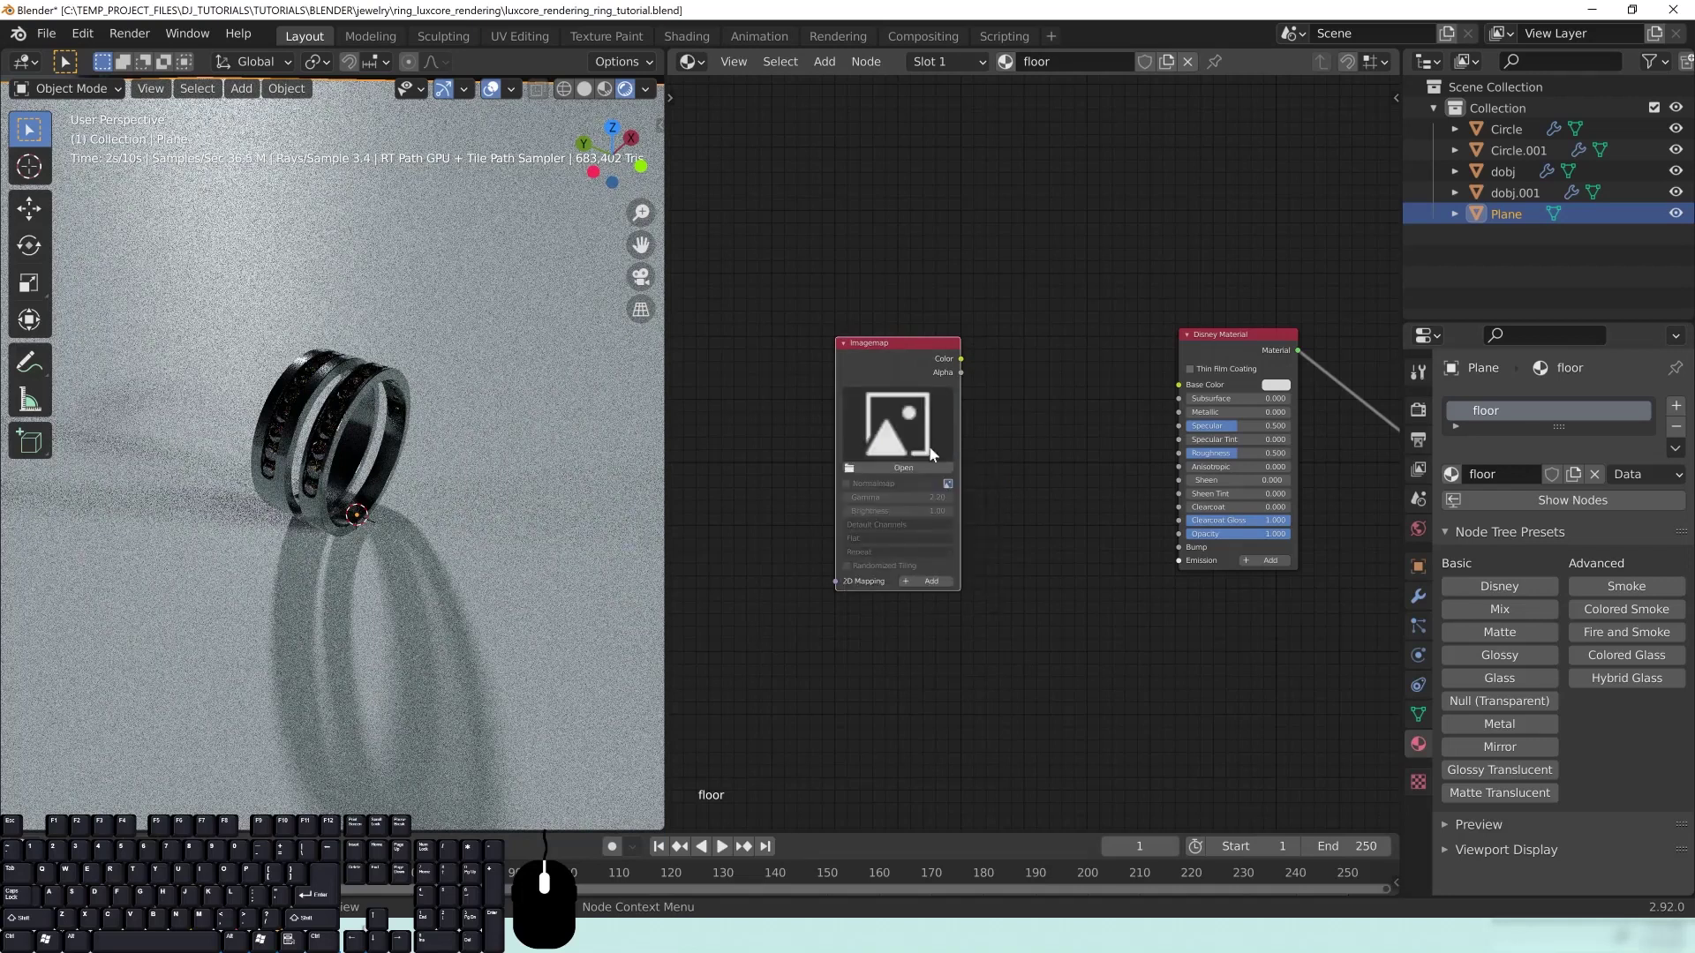
Step: Load fabric_pattern_05_nor_4k.png from the fabric_pattern_05_4k_png textures folder into the Imagemap node
click(893, 469)
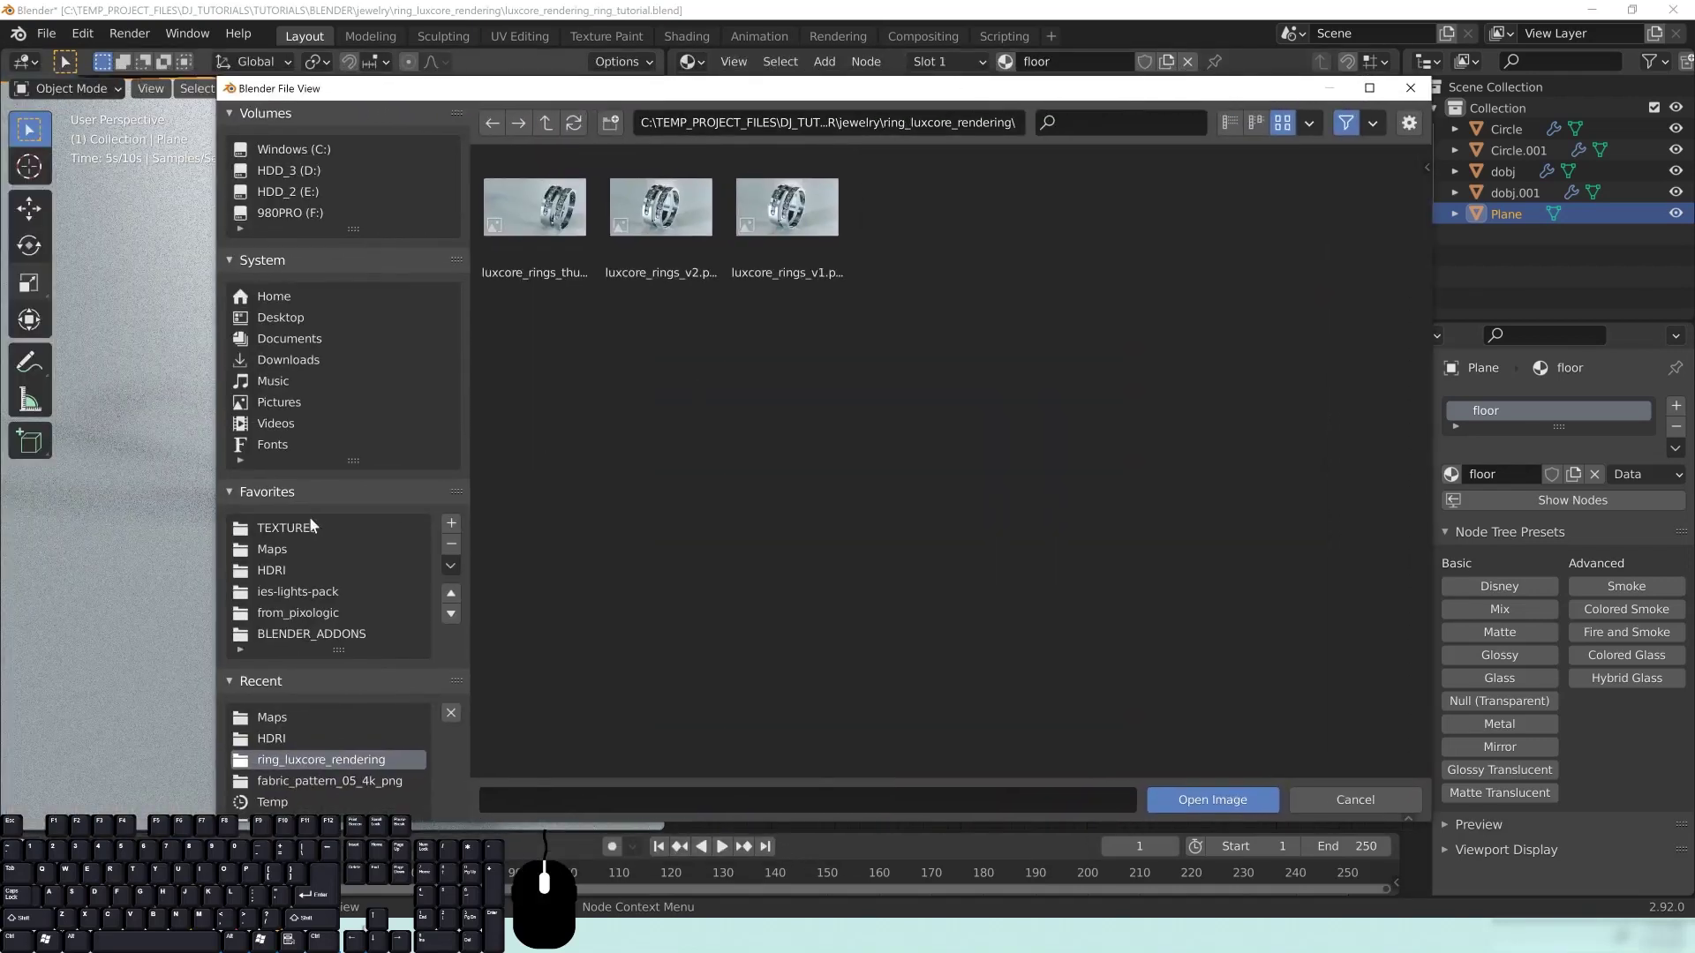
click(302, 523)
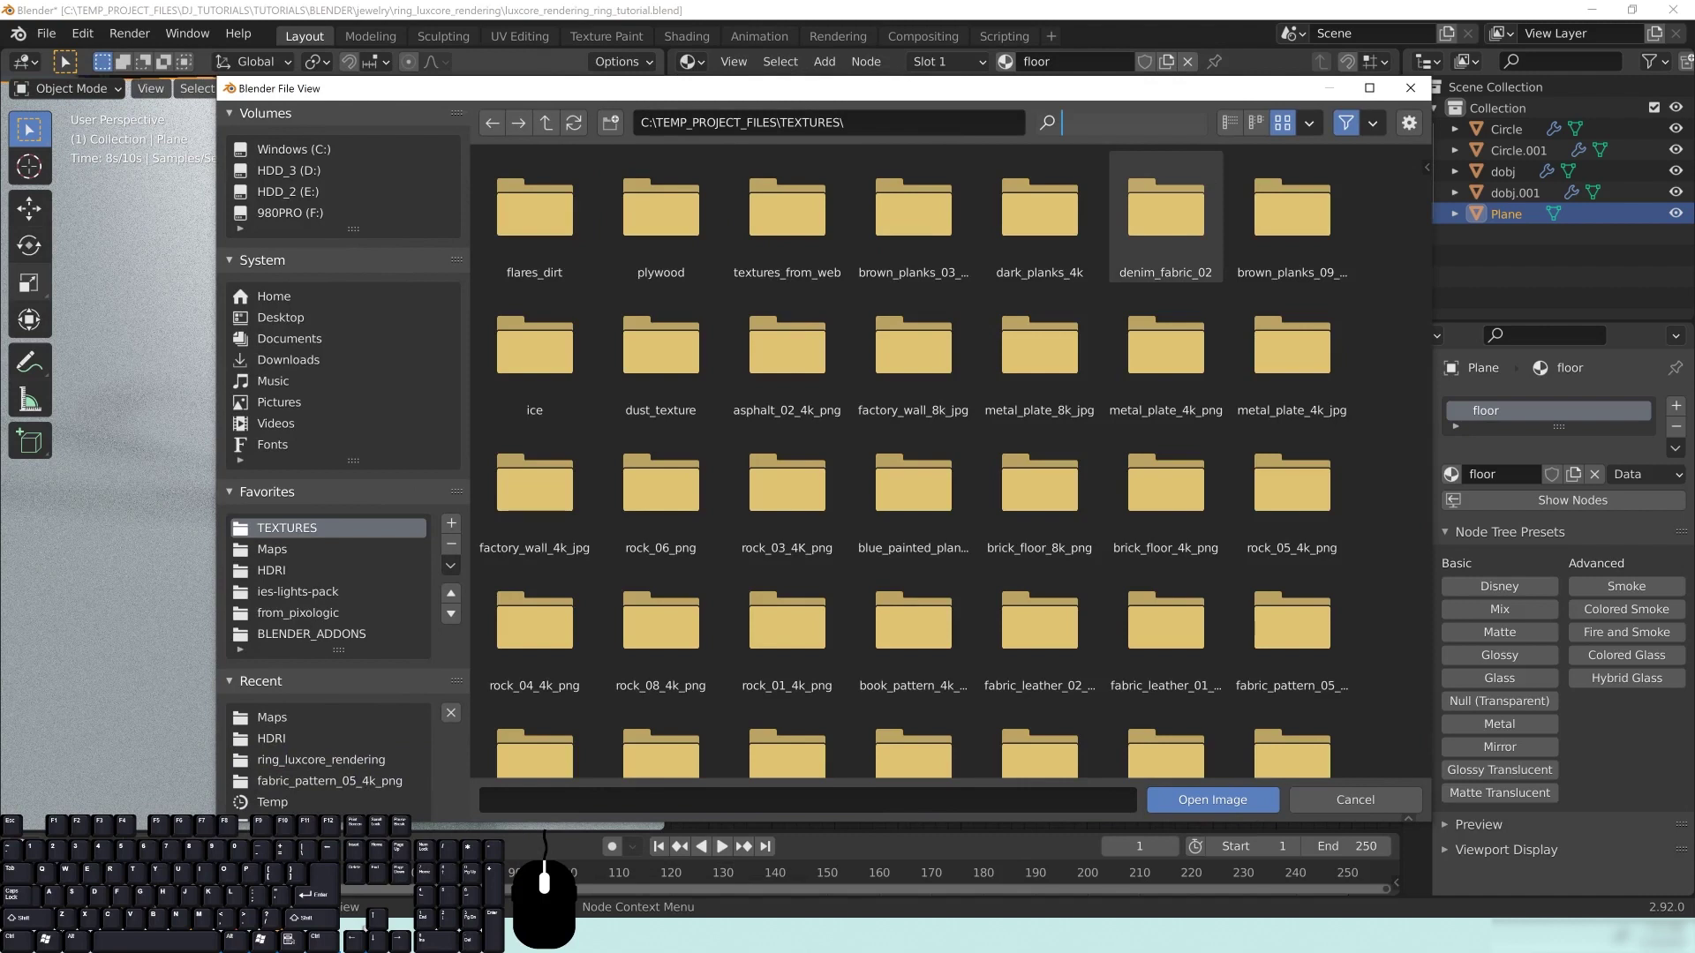
click(1268, 690)
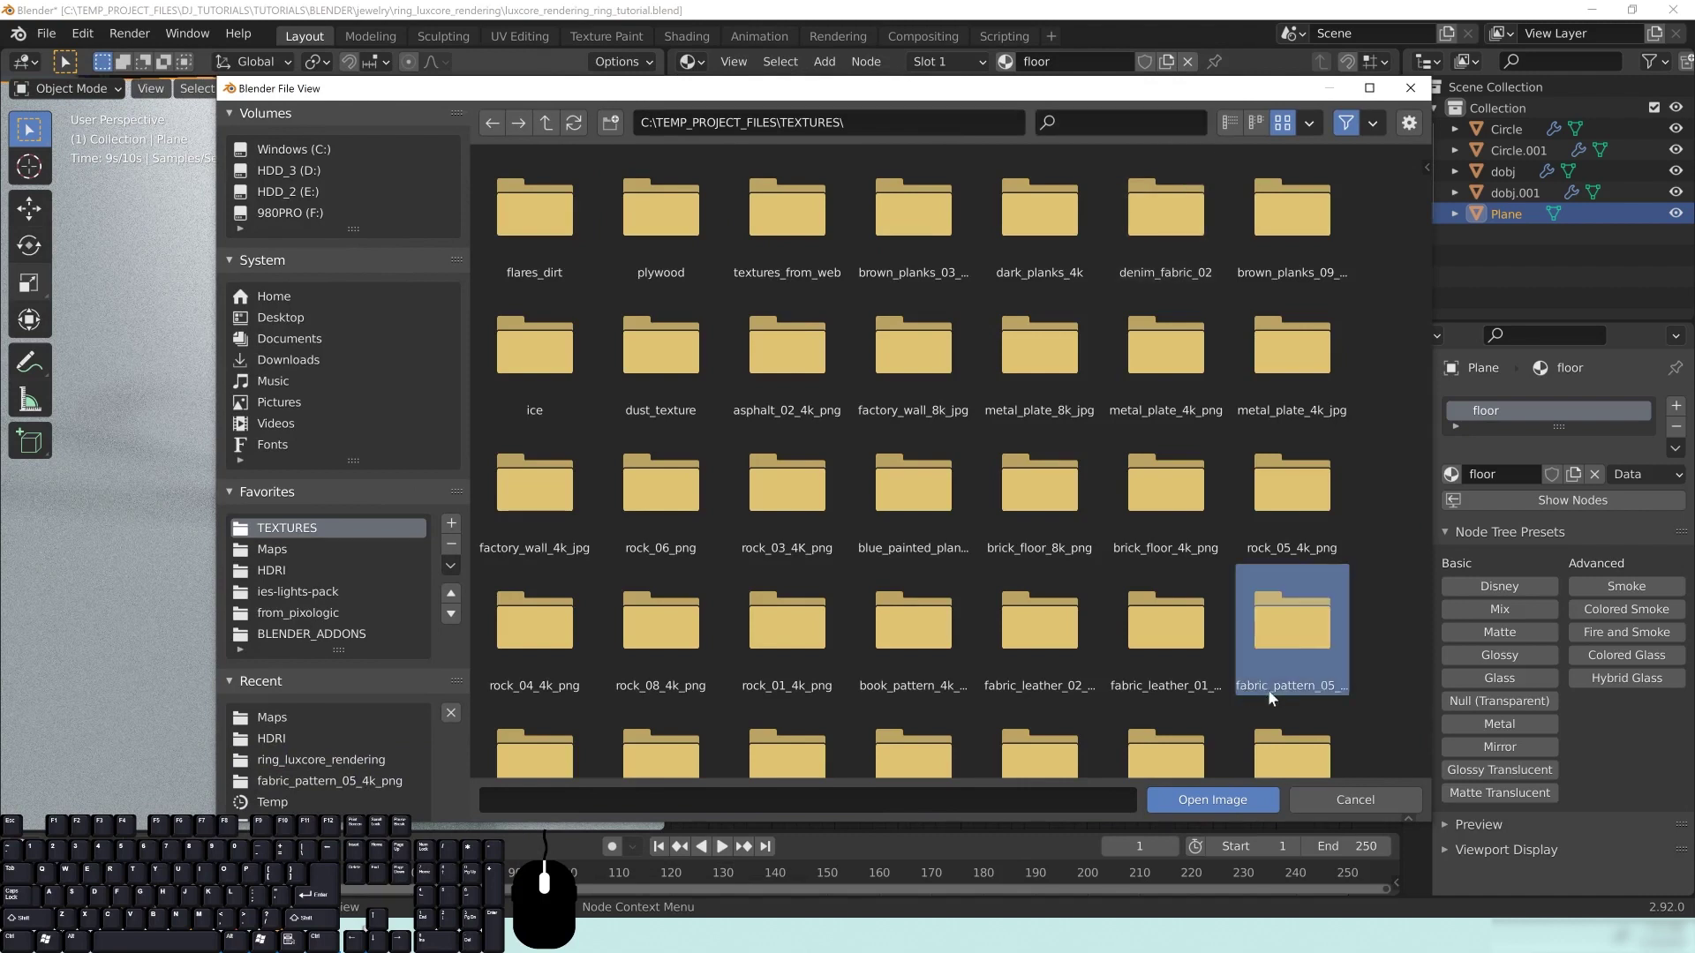
double_click(1289, 662)
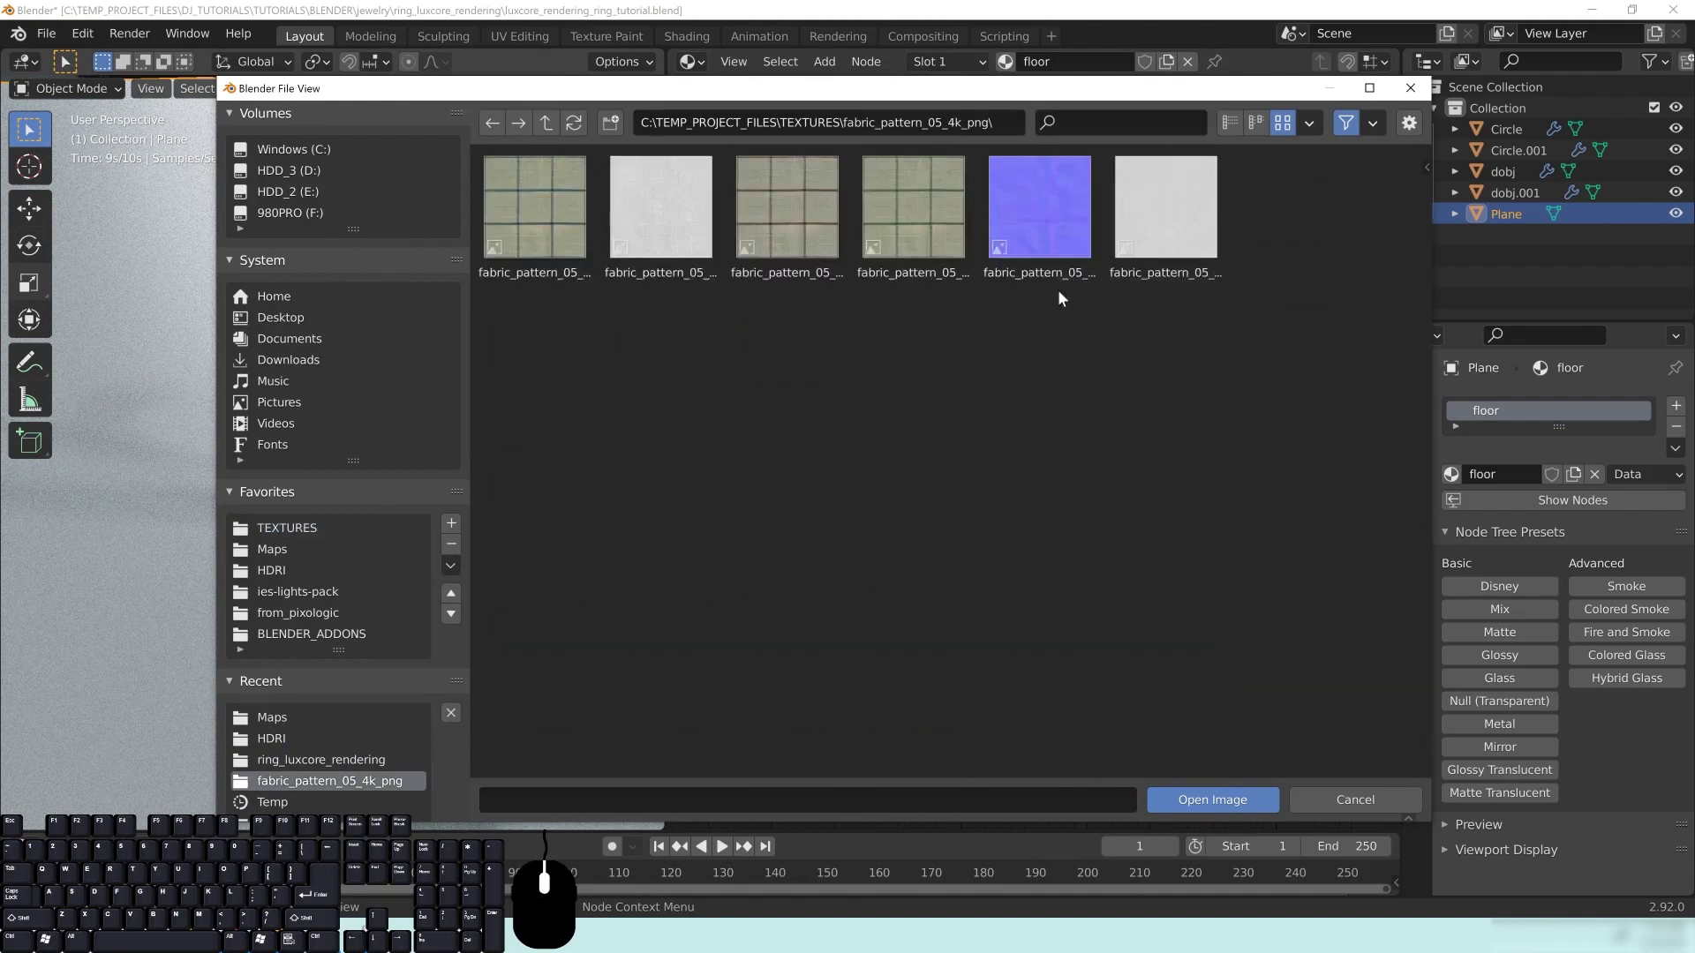
click(1029, 223)
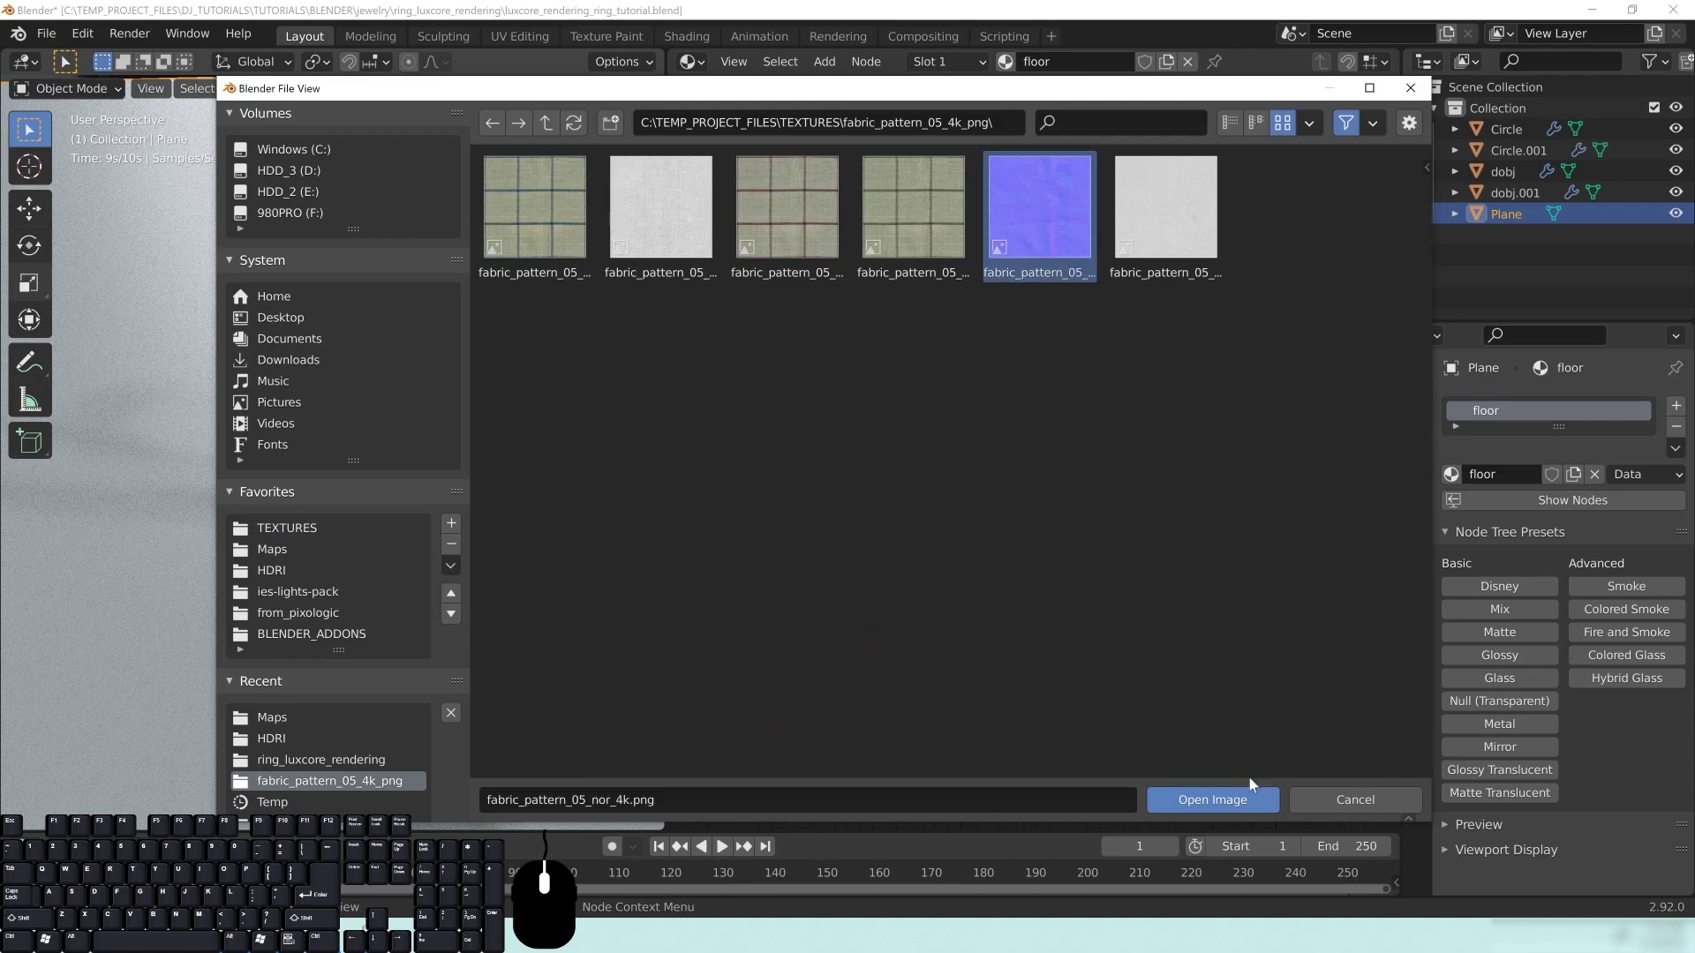
click(1211, 800)
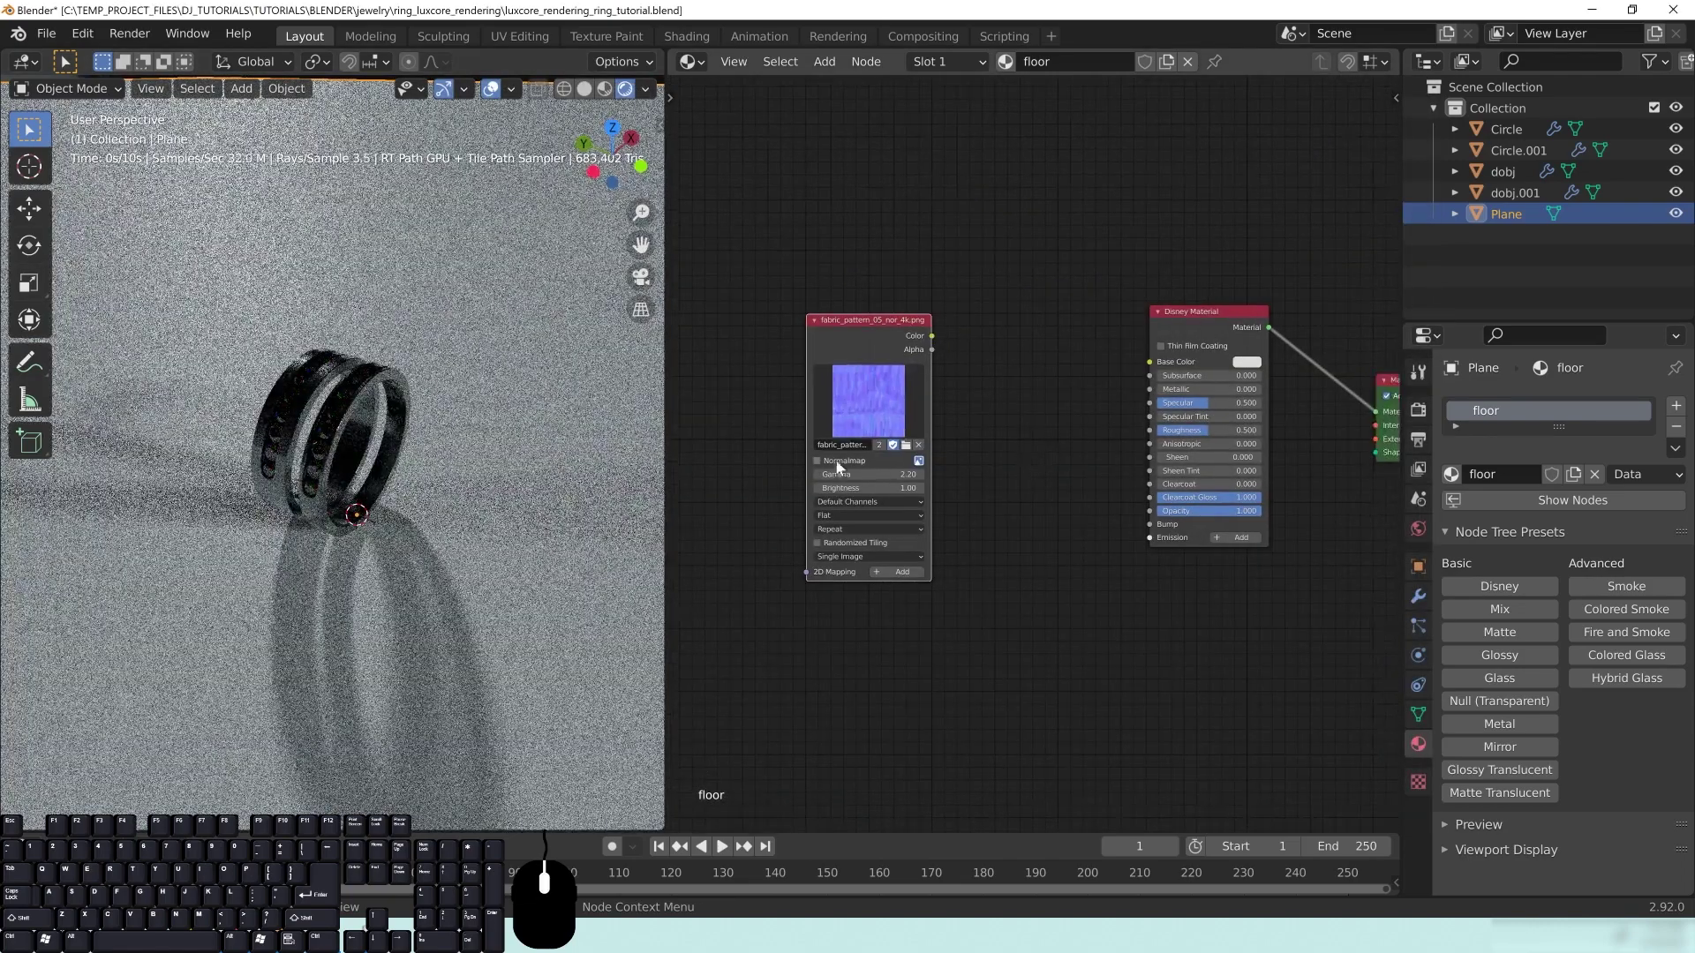
Step: Enable Normalmap on the fabric image node and connect its output to the Disney material's Bump input
click(841, 461)
middle_drag(1104, 491, 1113, 446)
drag(890, 277, 1159, 479)
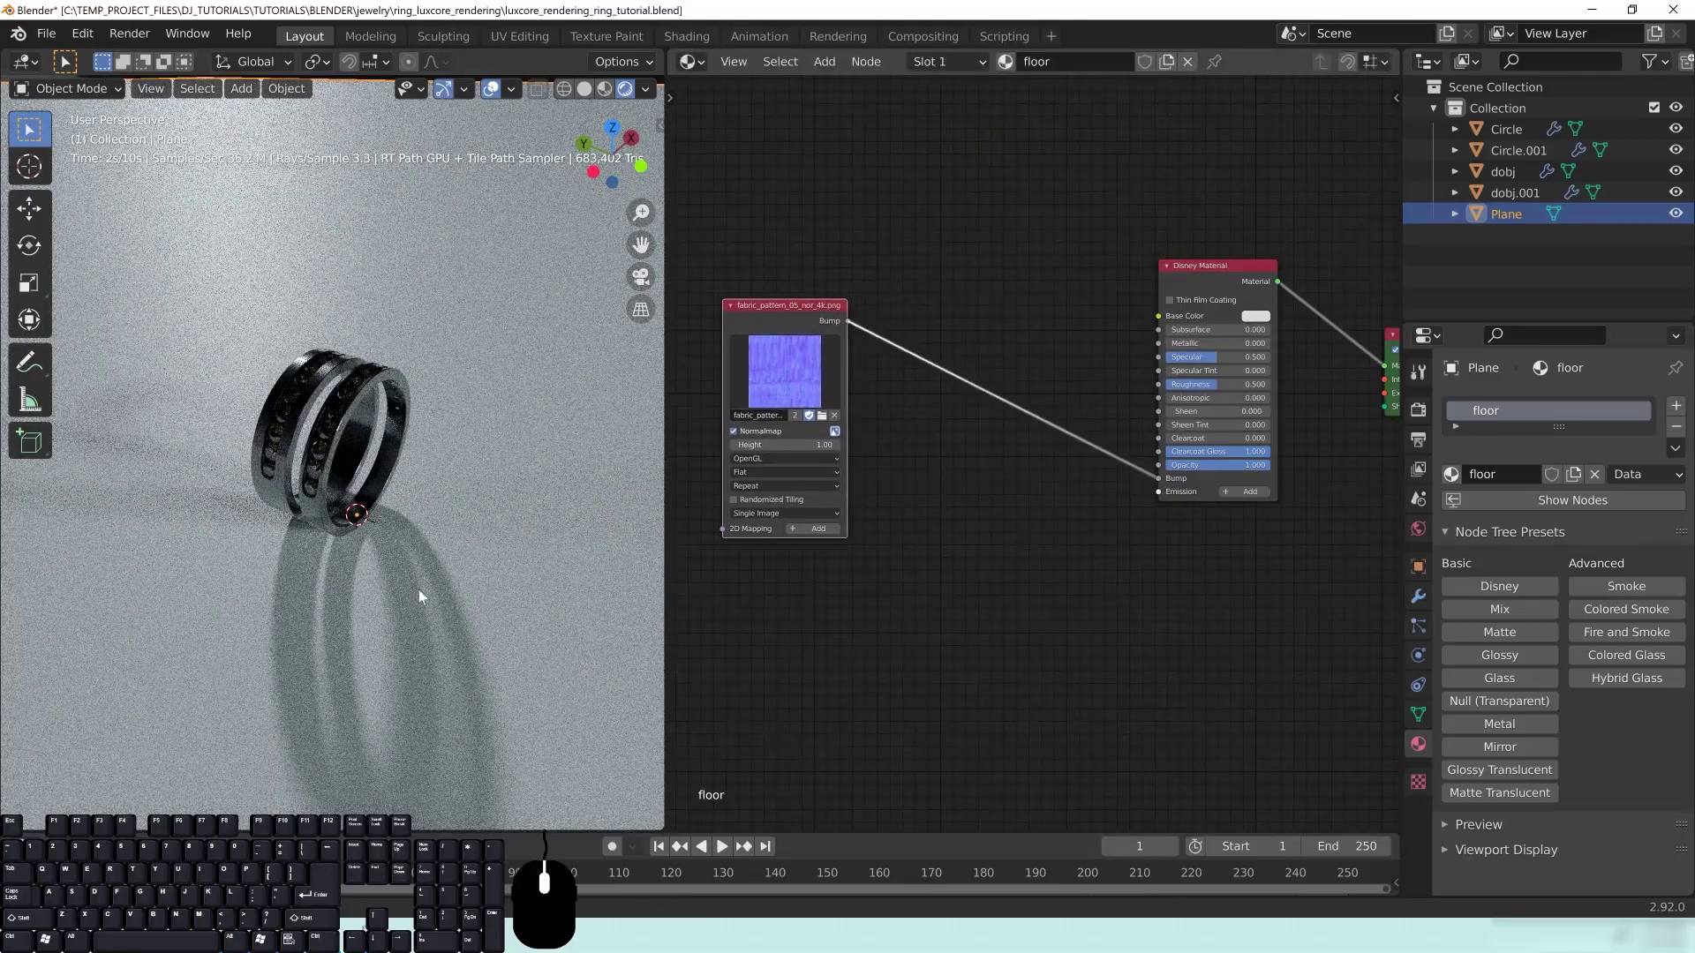
Step: Add a 2D Mapping node to the fabric normal map and set its UV scale to 100
scroll(436, 630, down, 8)
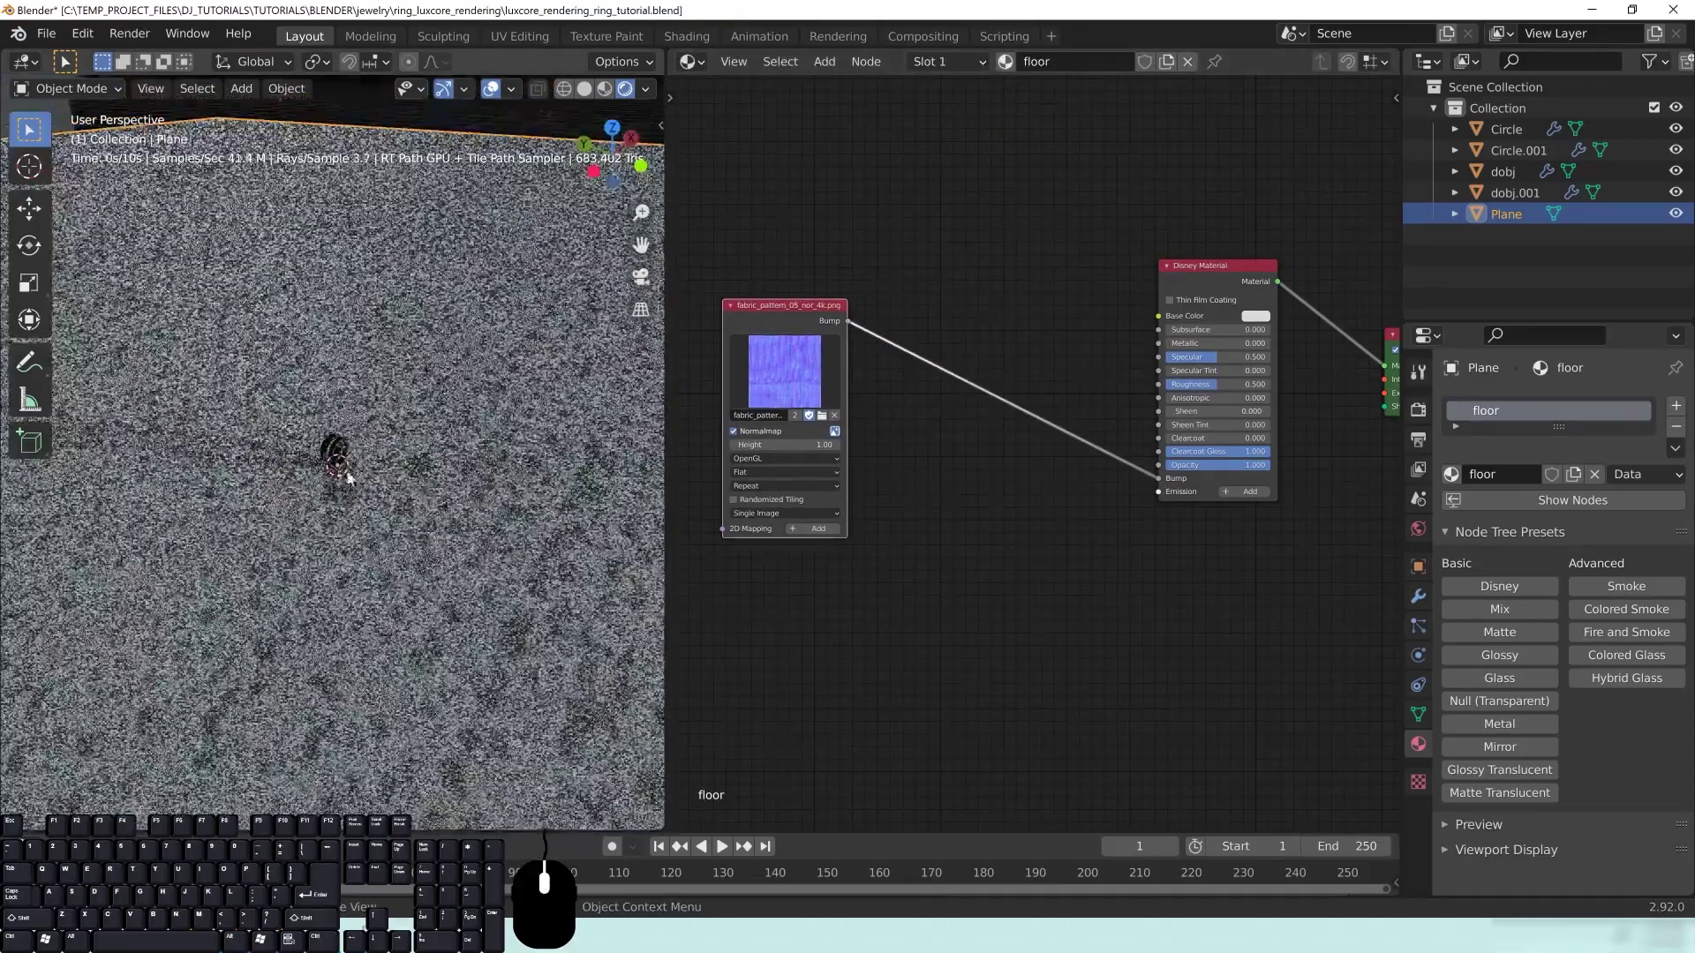
scroll(340, 535, down, 6)
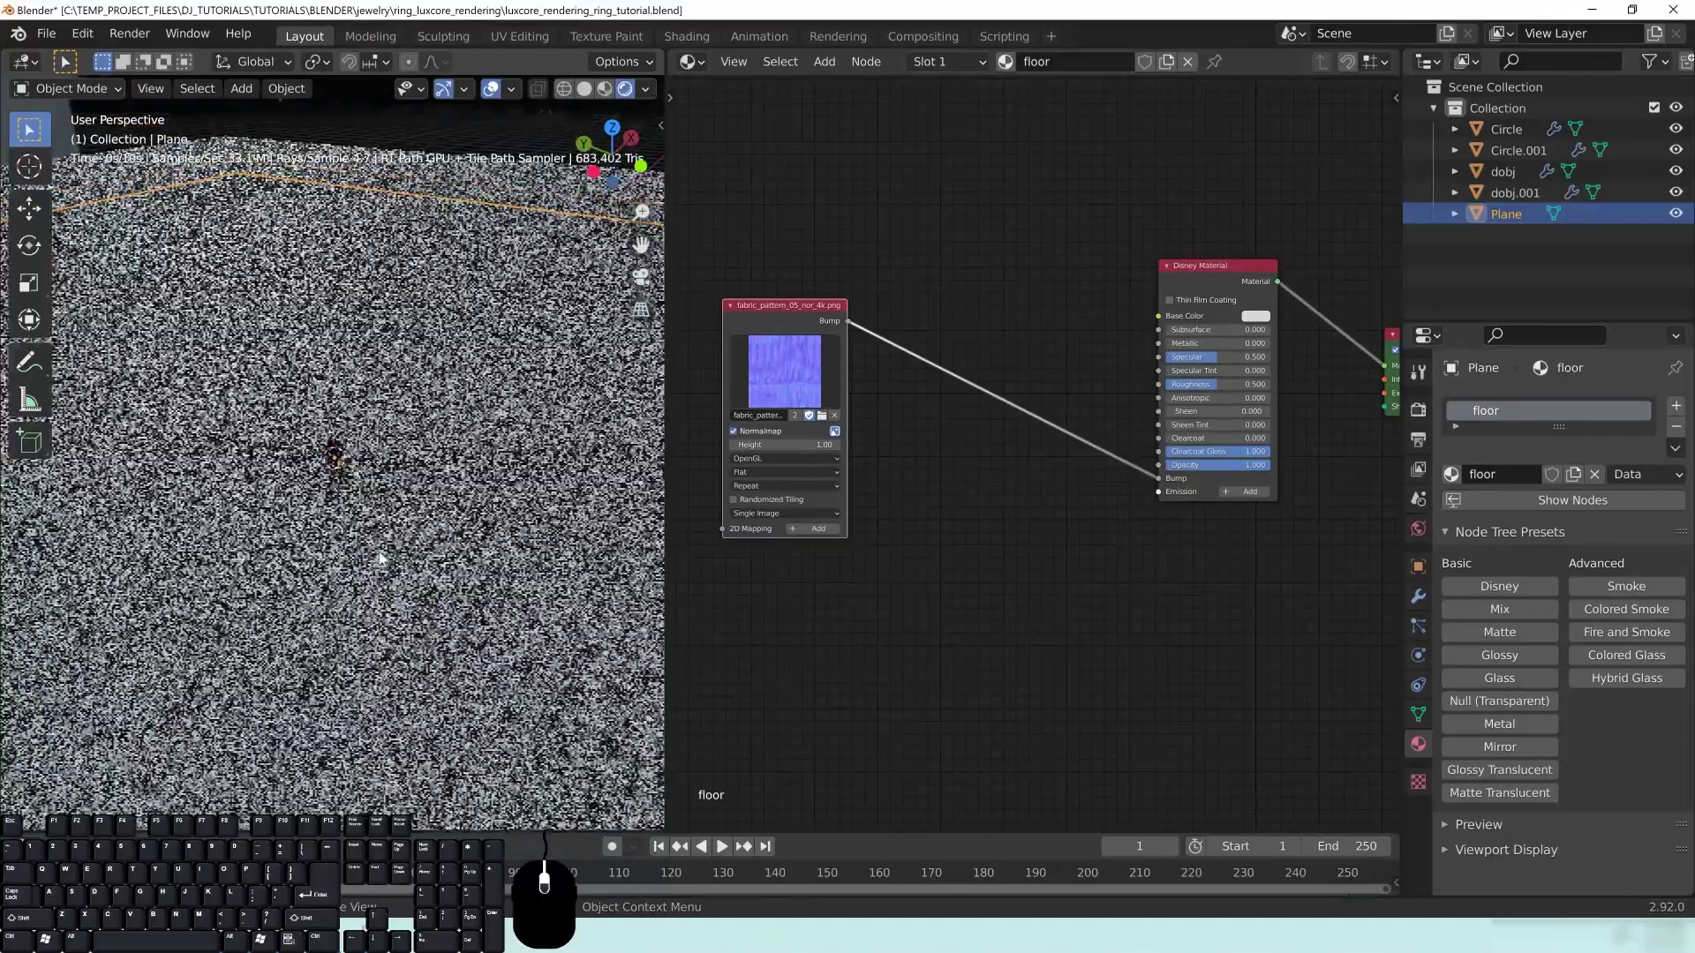
scroll(399, 584, up, 5)
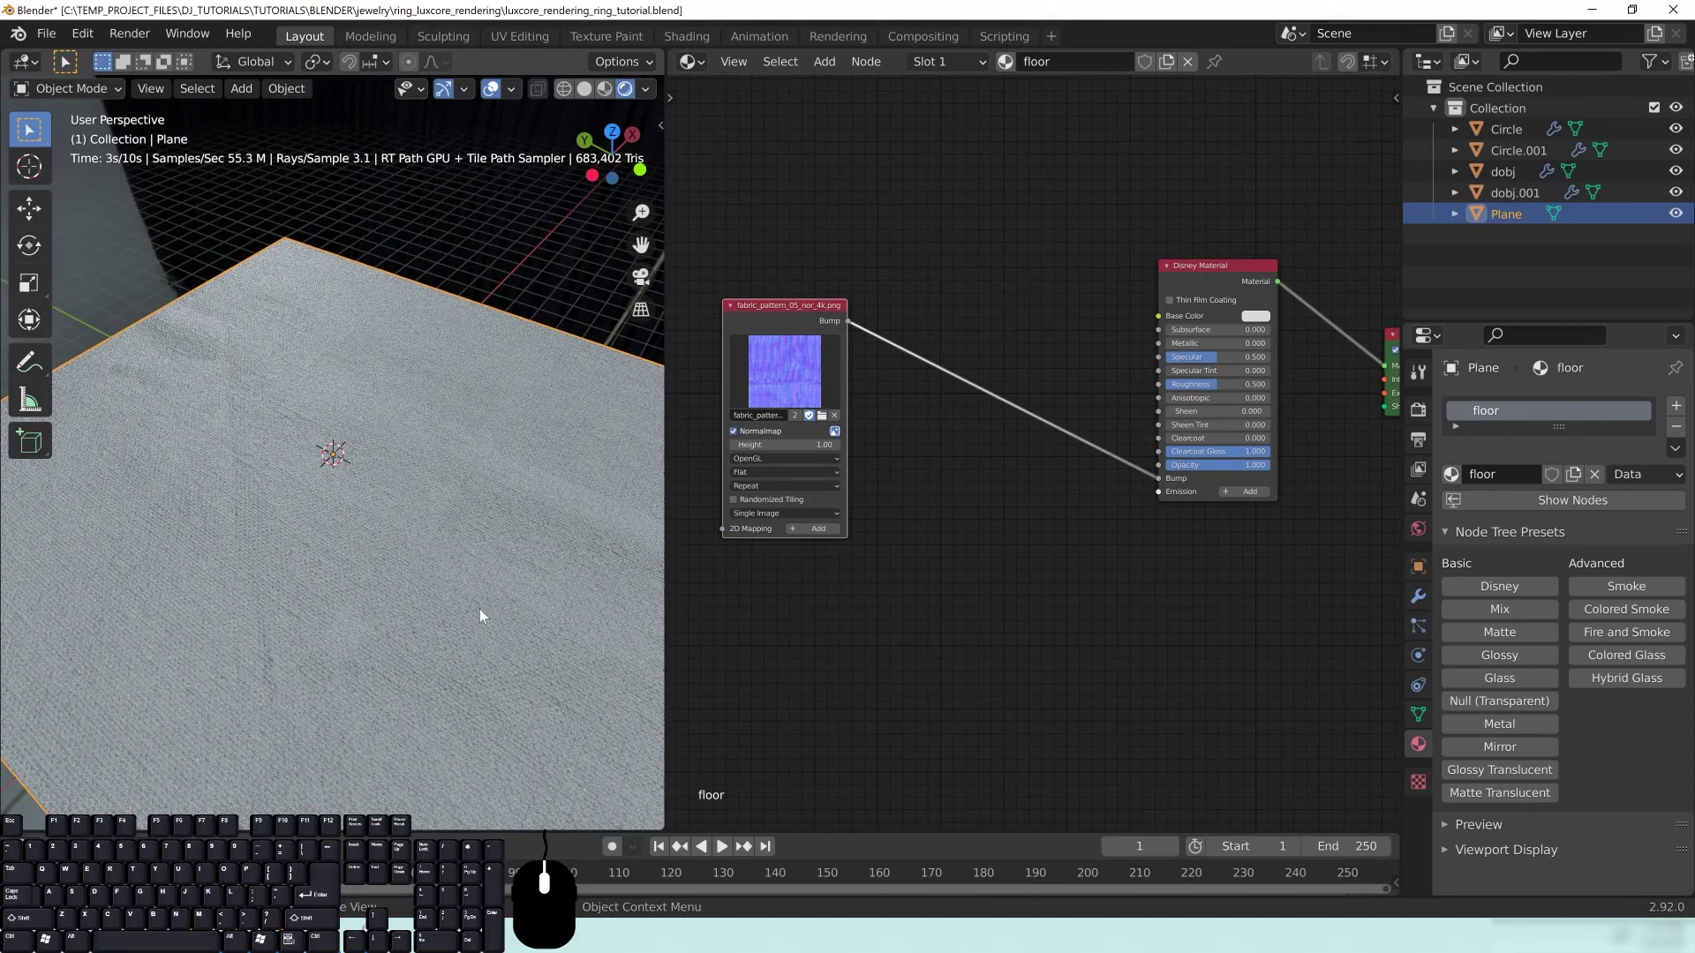
middle_drag(862, 651, 1045, 628)
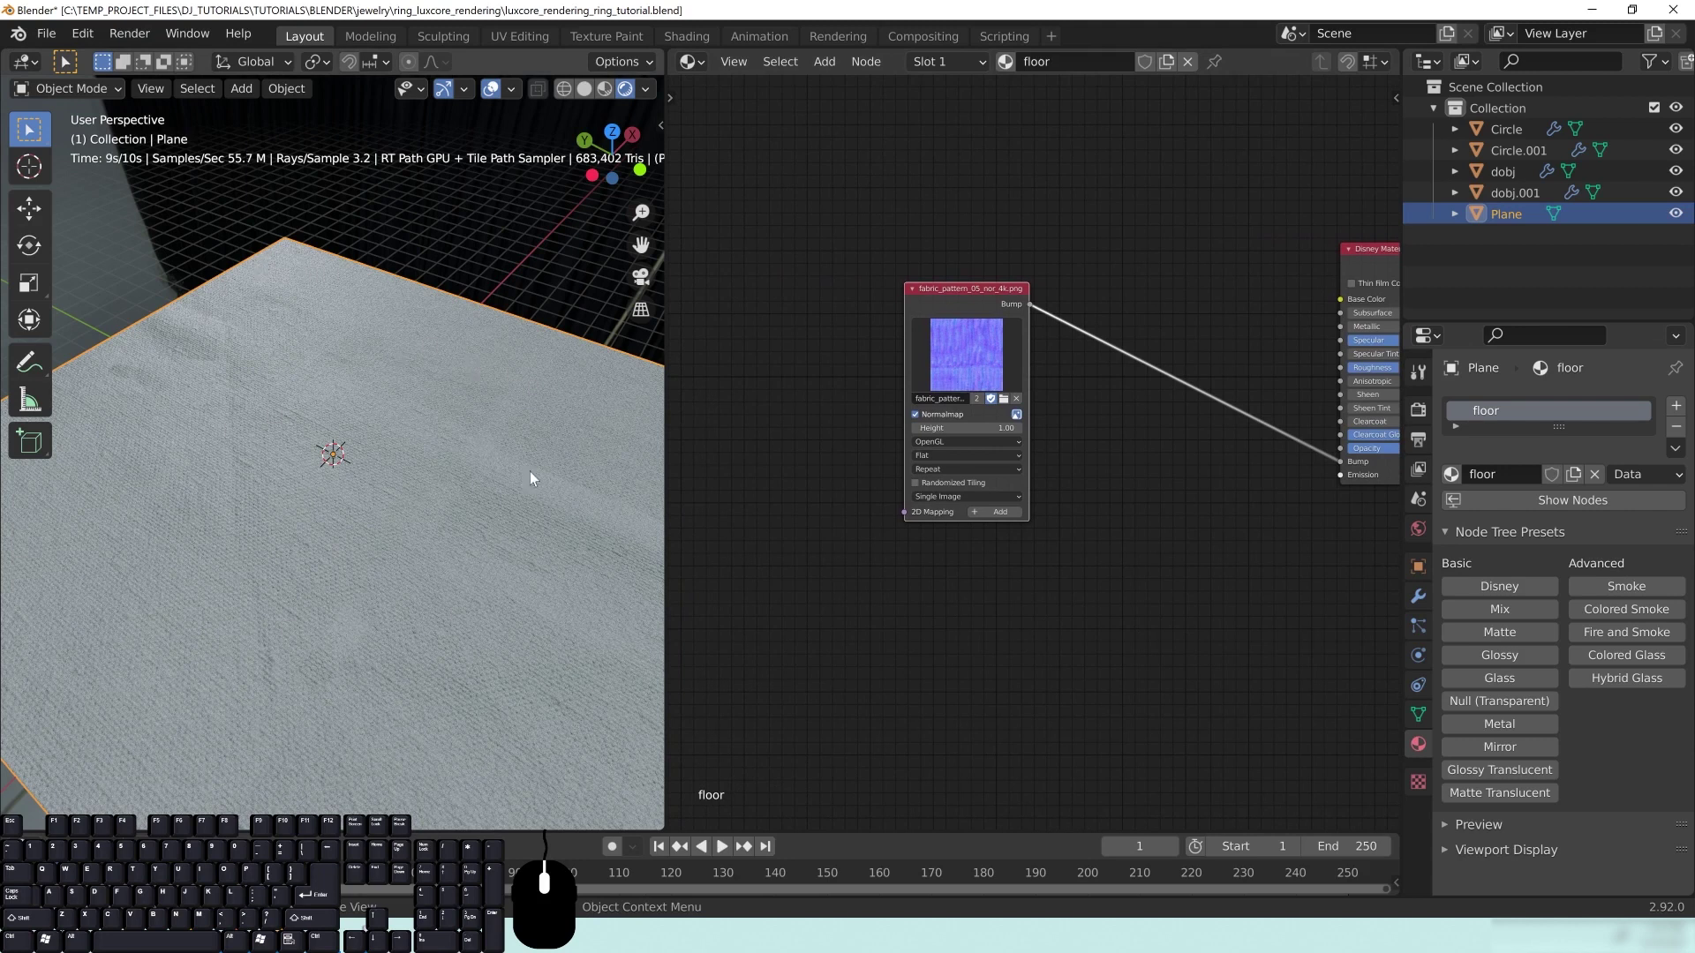
click(1000, 512)
middle_drag(866, 616, 992, 605)
click(940, 438)
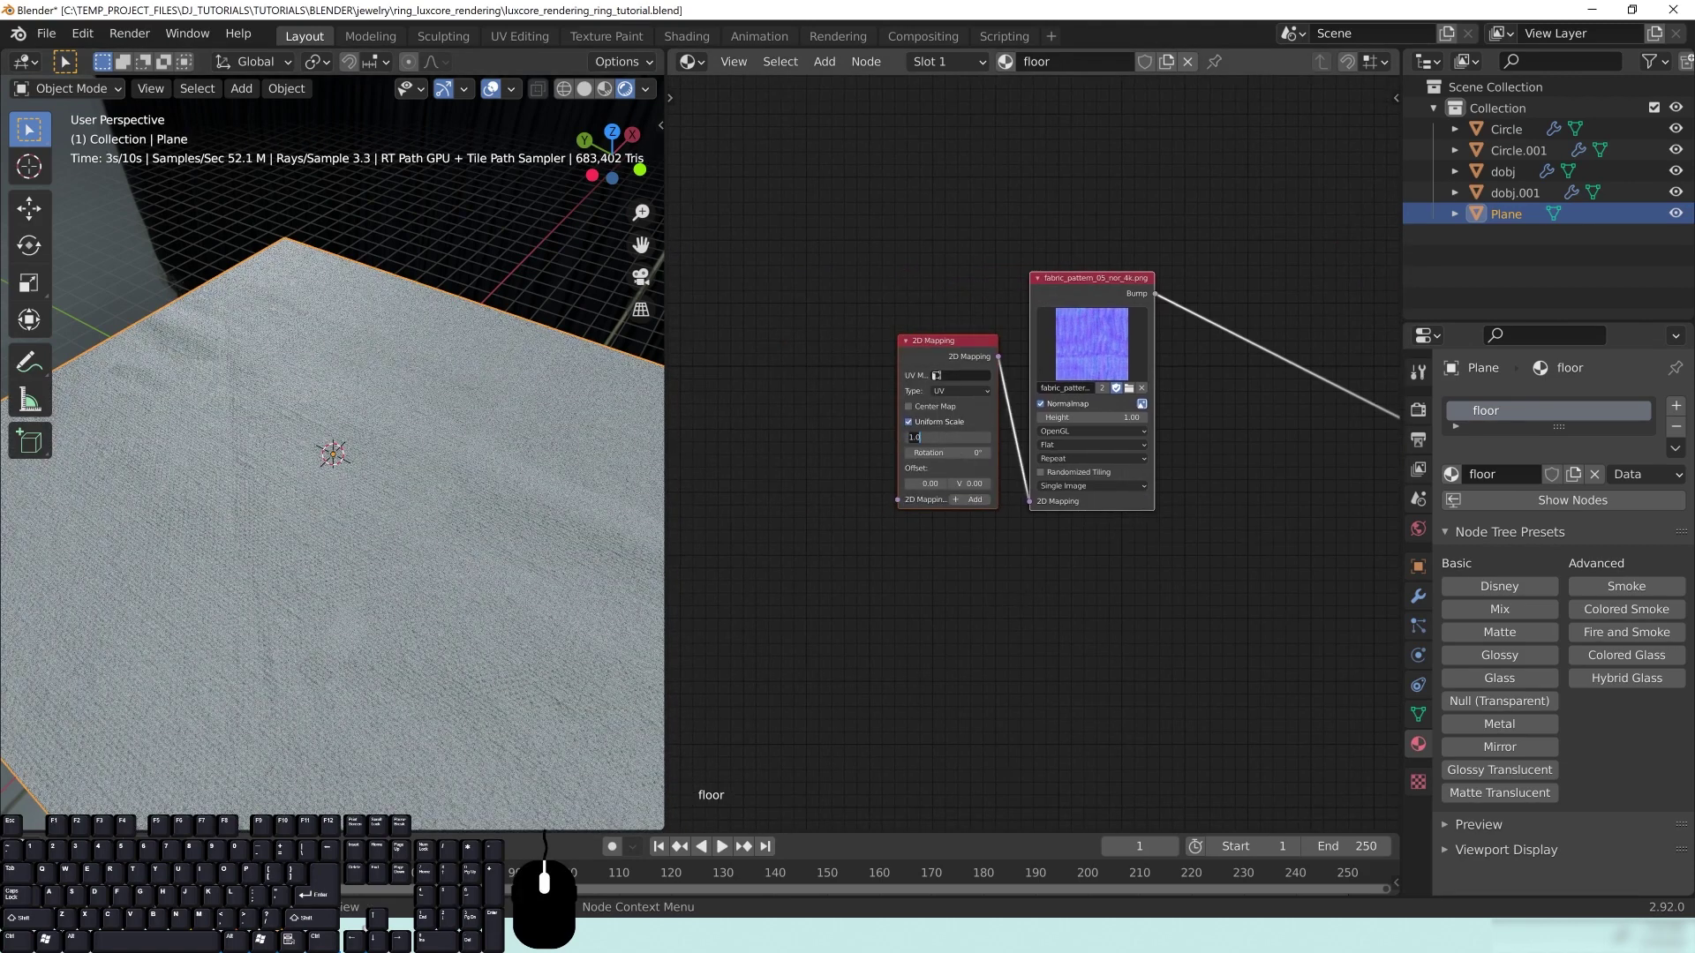
text(100)
key(Return)
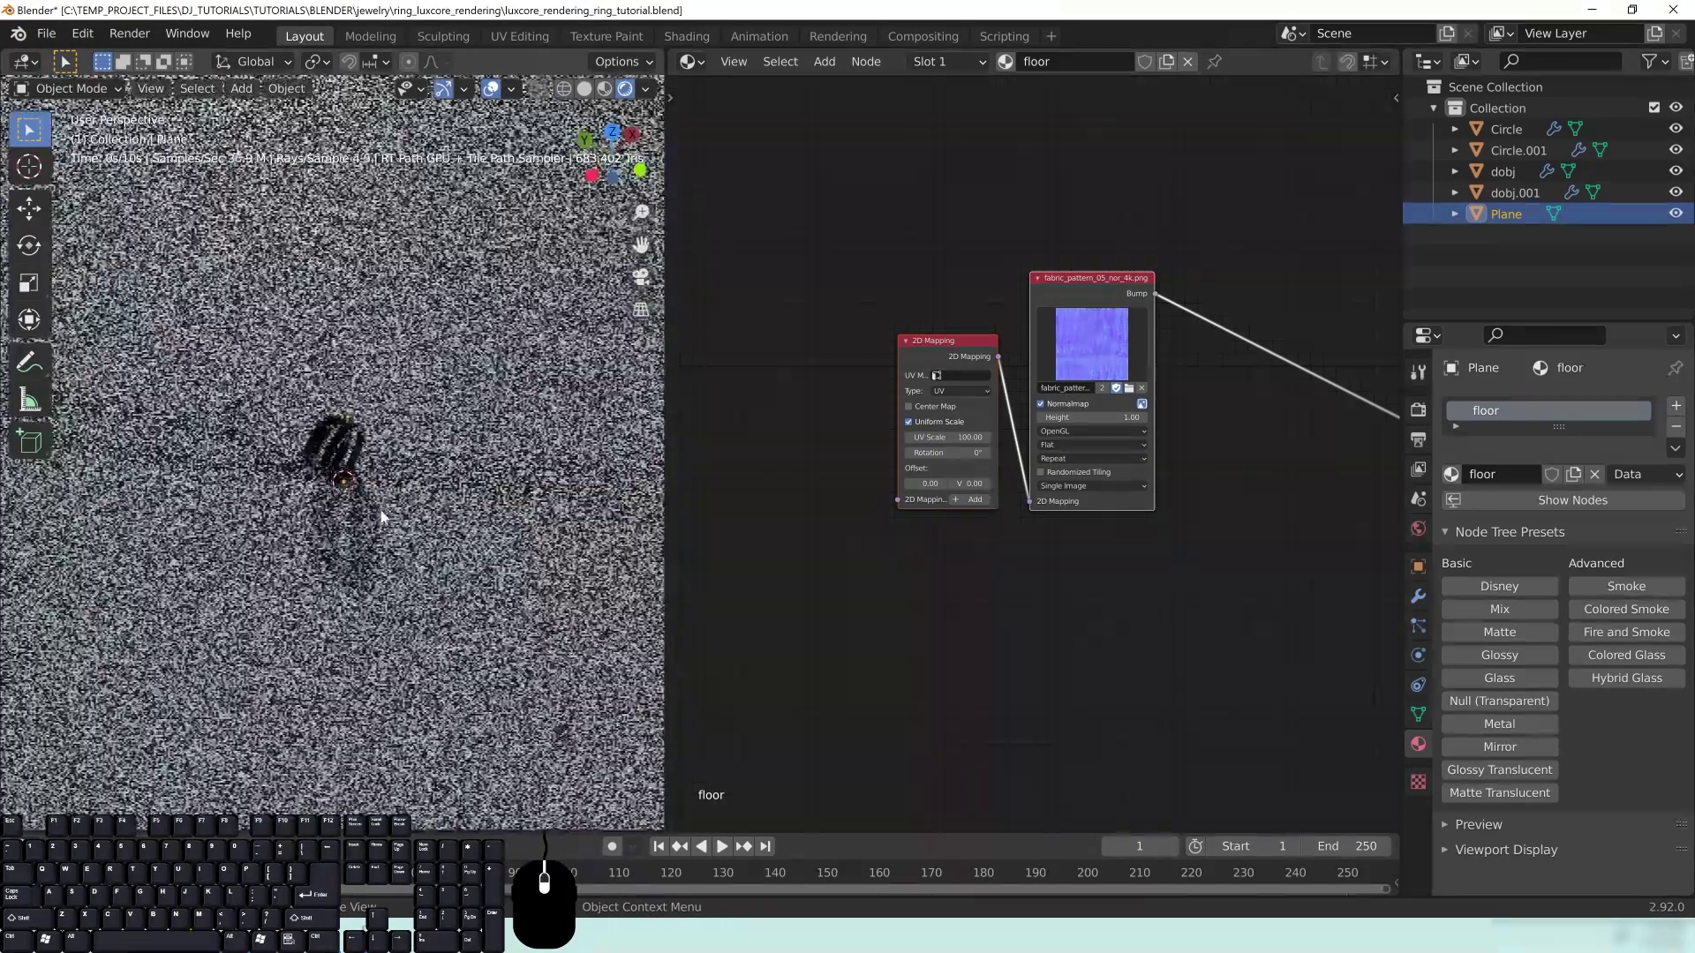
Step: Check the fabric texture close to the rings and set the normal map's height to 0.1
scroll(380, 504, up, 3)
scroll(430, 676, up, 1)
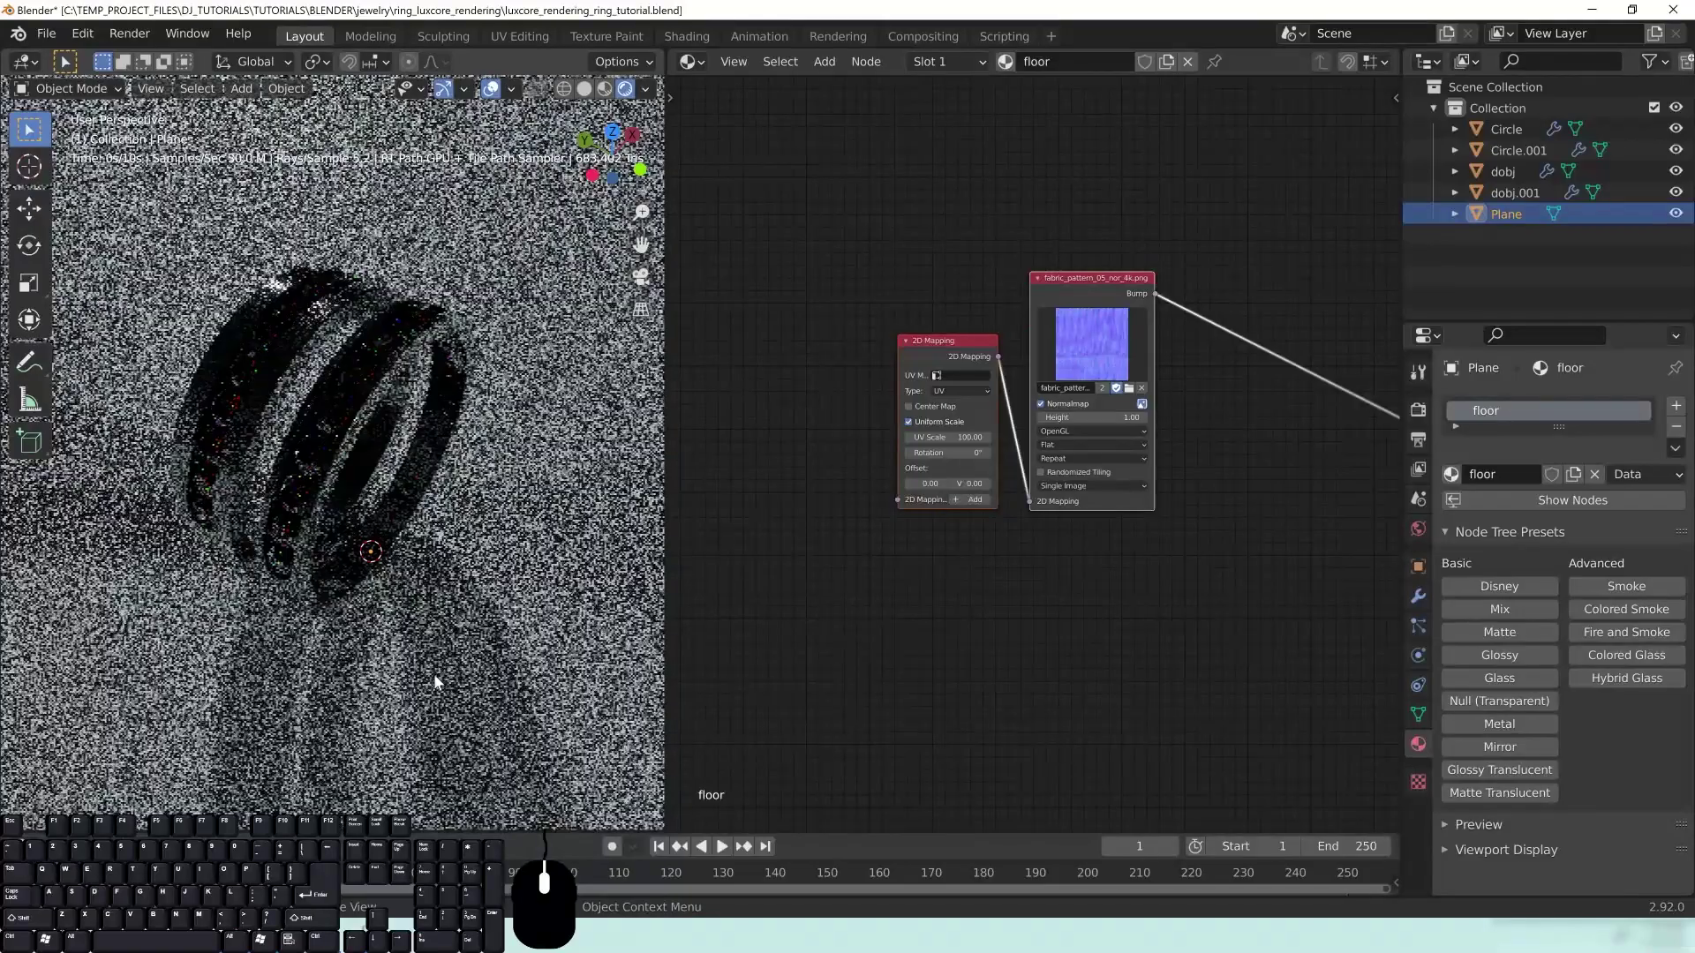
middle_drag(432, 675, 454, 625)
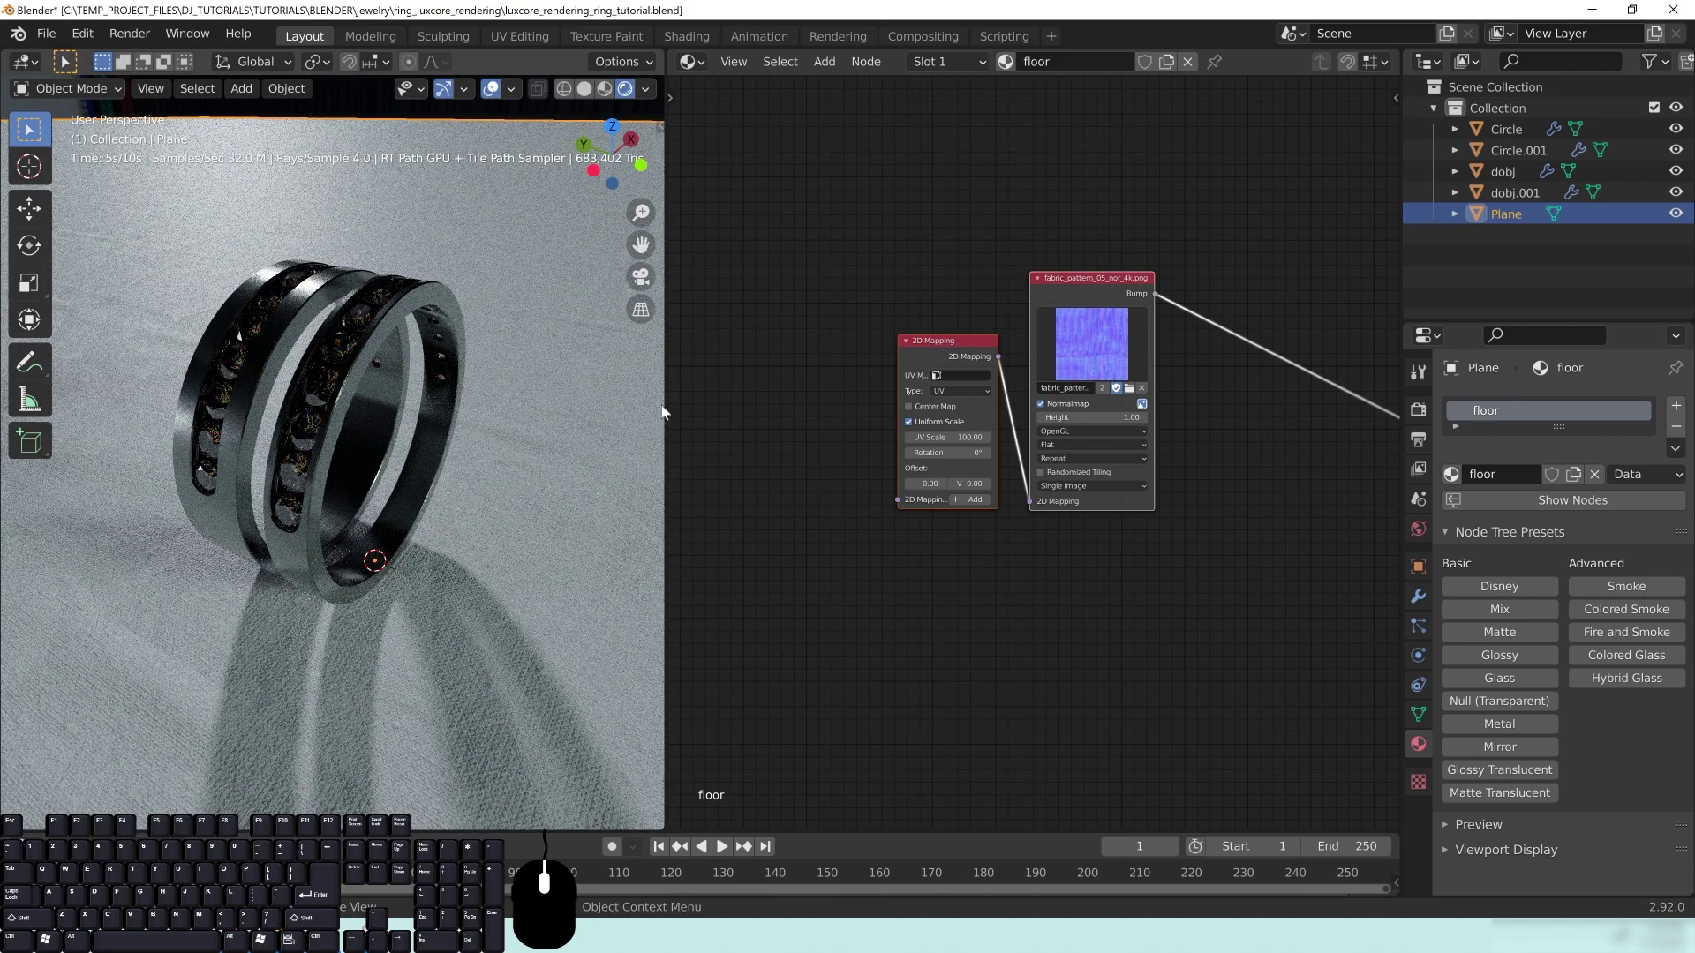
middle_drag(1263, 622, 1158, 656)
click(989, 451)
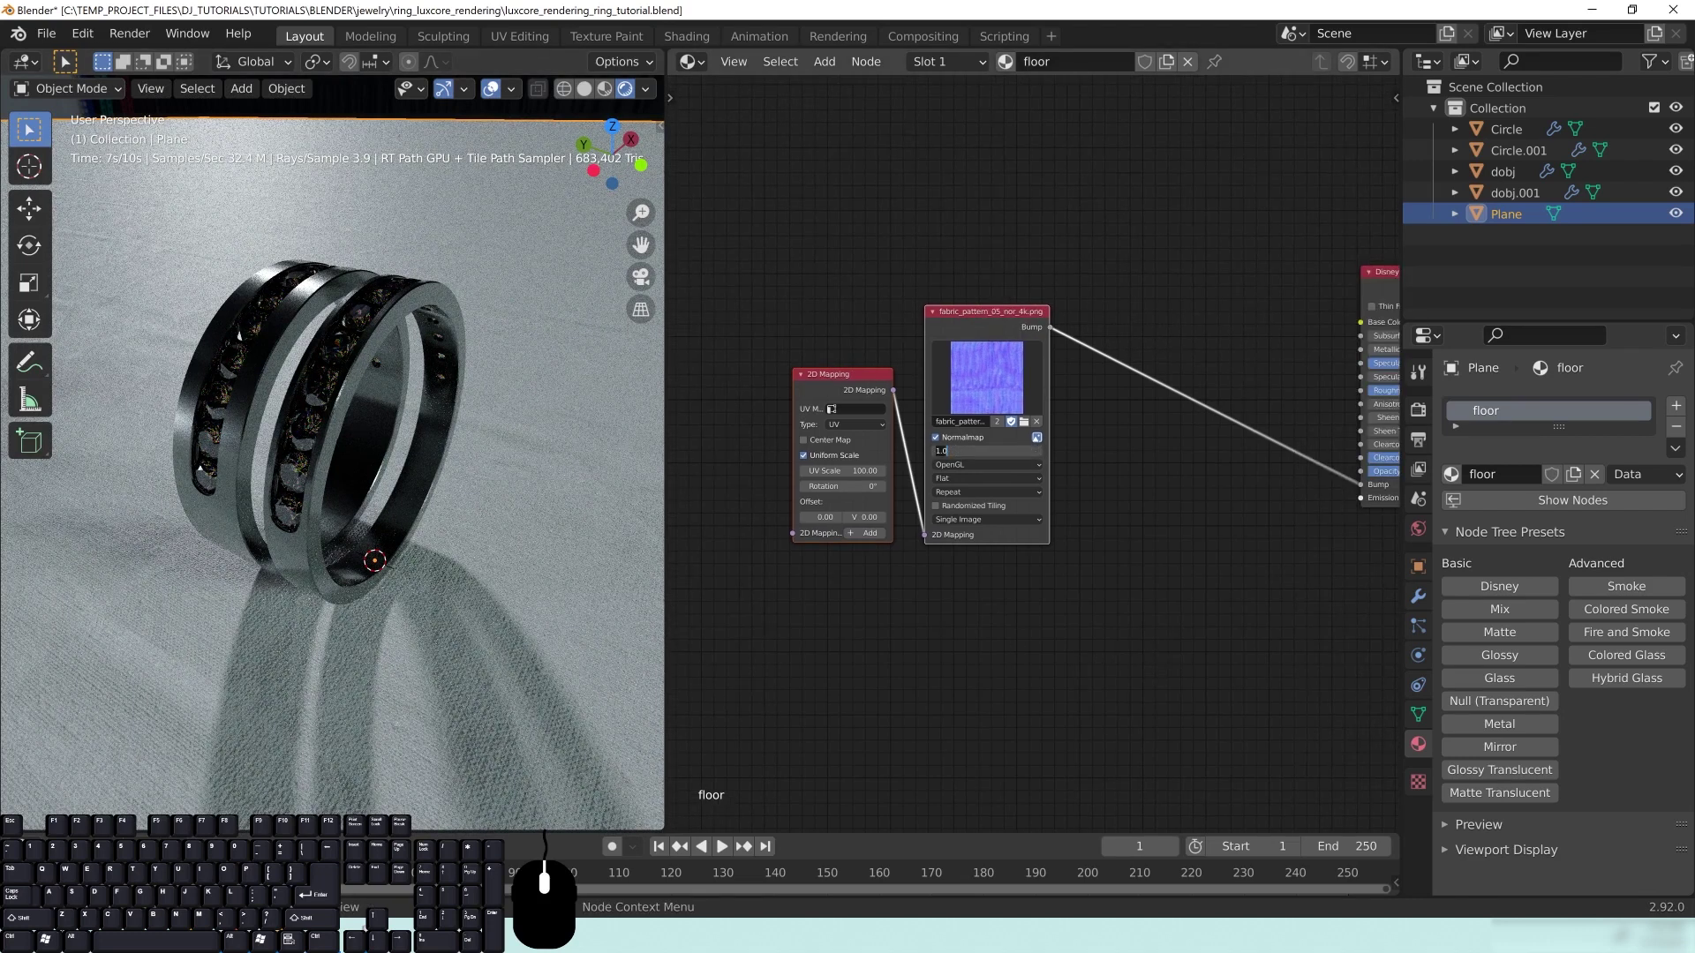
text(.1)
key(Return)
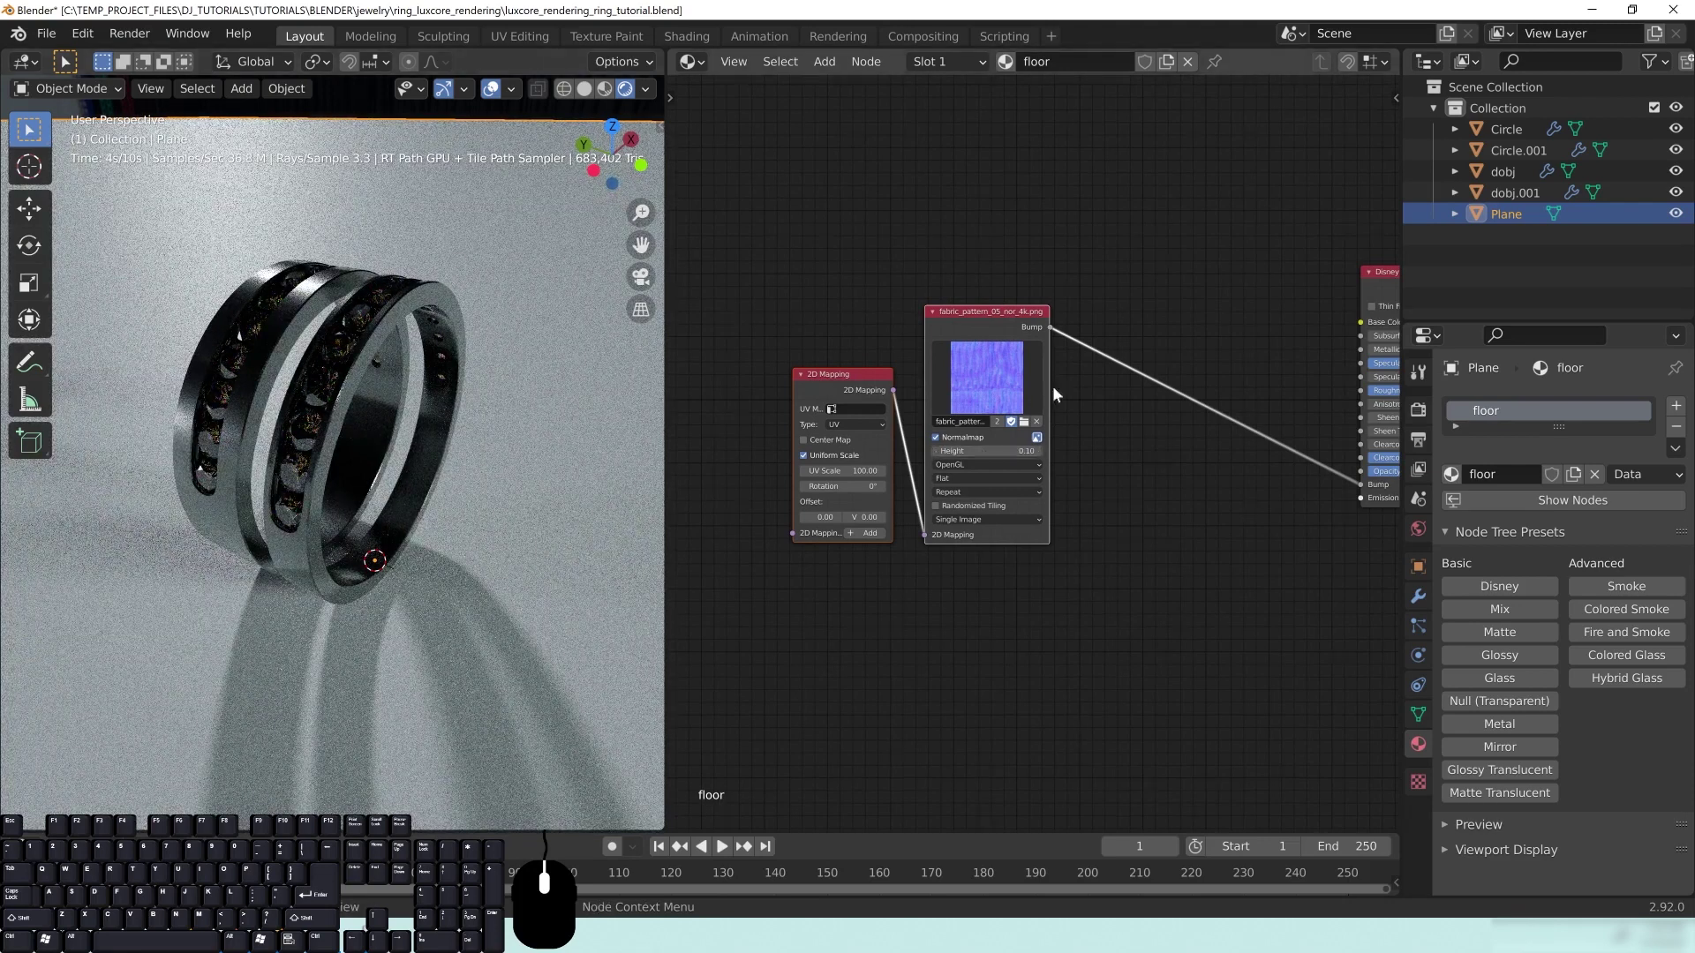
Step: Arrange the 2D Mapping and fabric normal map nodes closer to the Disney Material node
drag(984, 314, 1114, 289)
click(1227, 629)
middle_drag(1217, 559, 1029, 631)
drag(941, 365, 1030, 349)
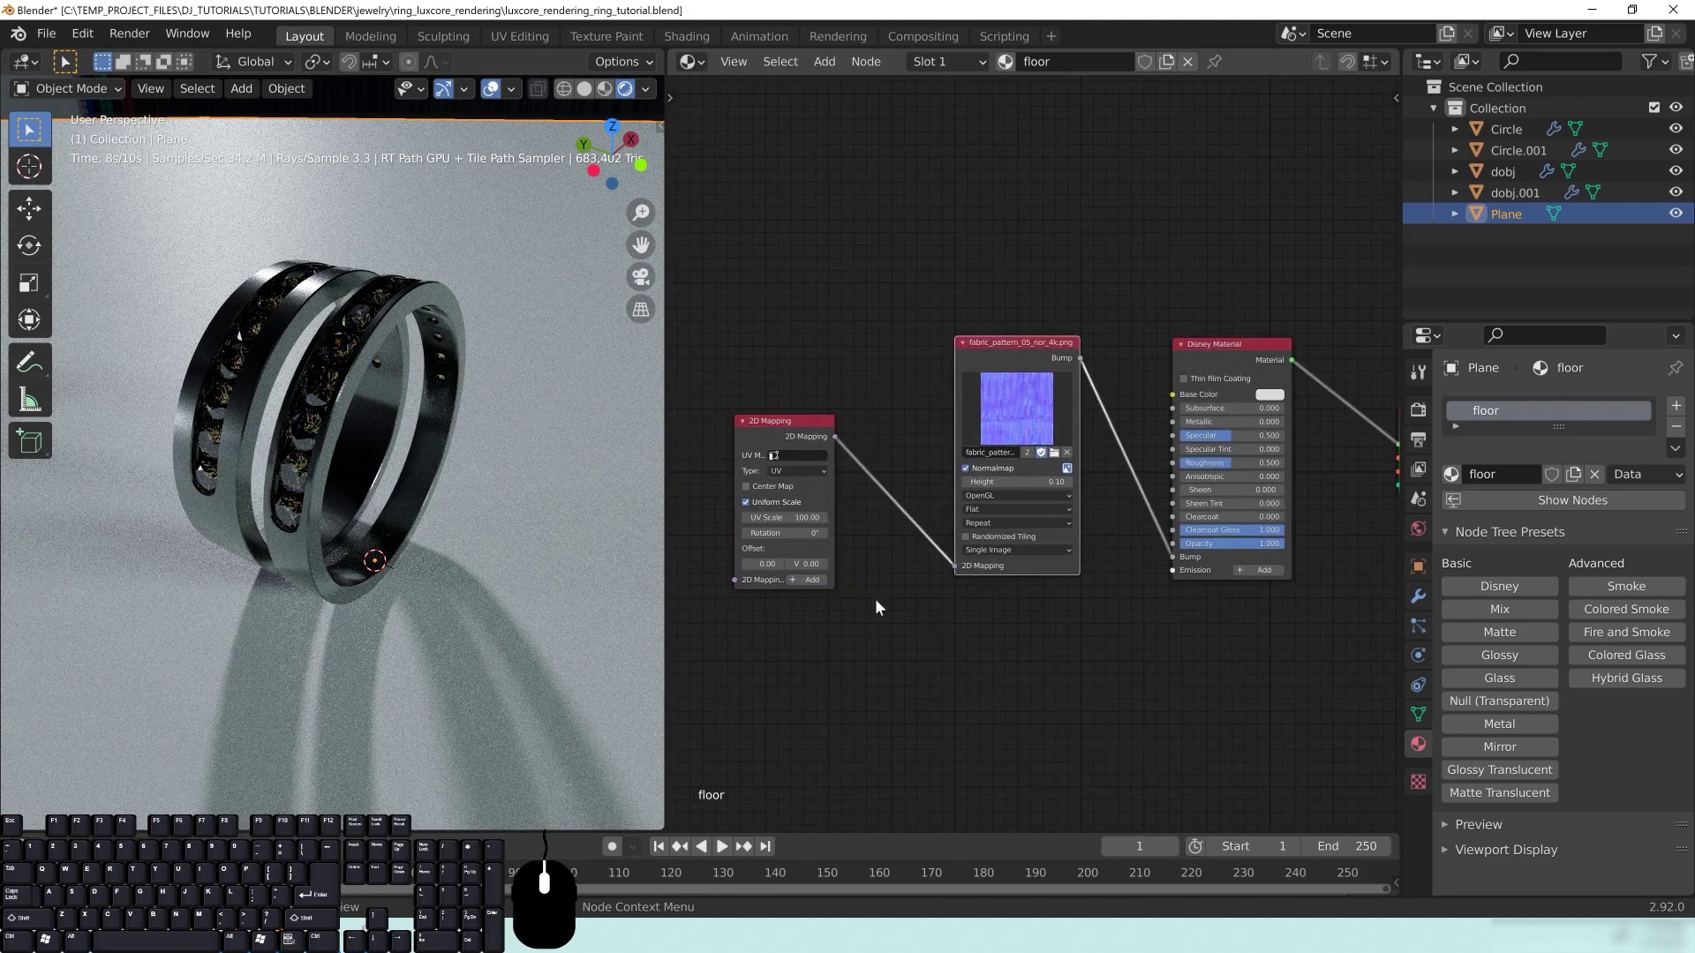
drag(782, 429, 829, 404)
click(1038, 623)
middle_drag(1157, 644, 1003, 651)
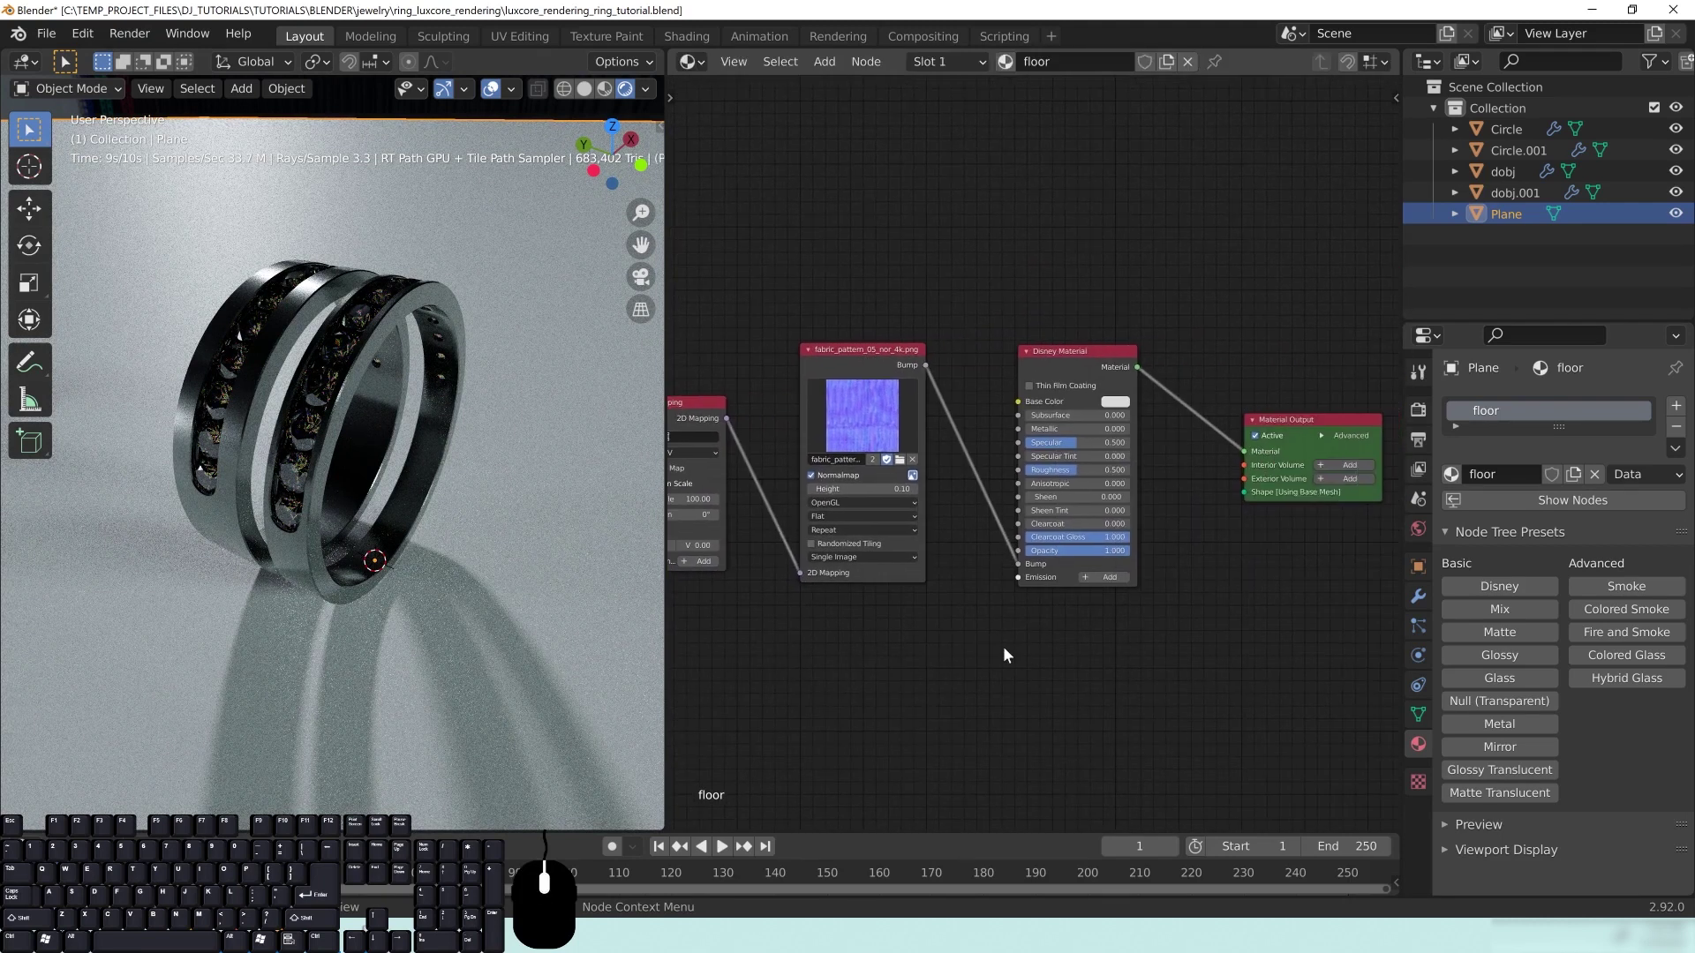
Step: Shift the Disney Material and fabric normal map nodes slightly in the floor node tree and save the file
middle_drag(295, 473, 319, 485)
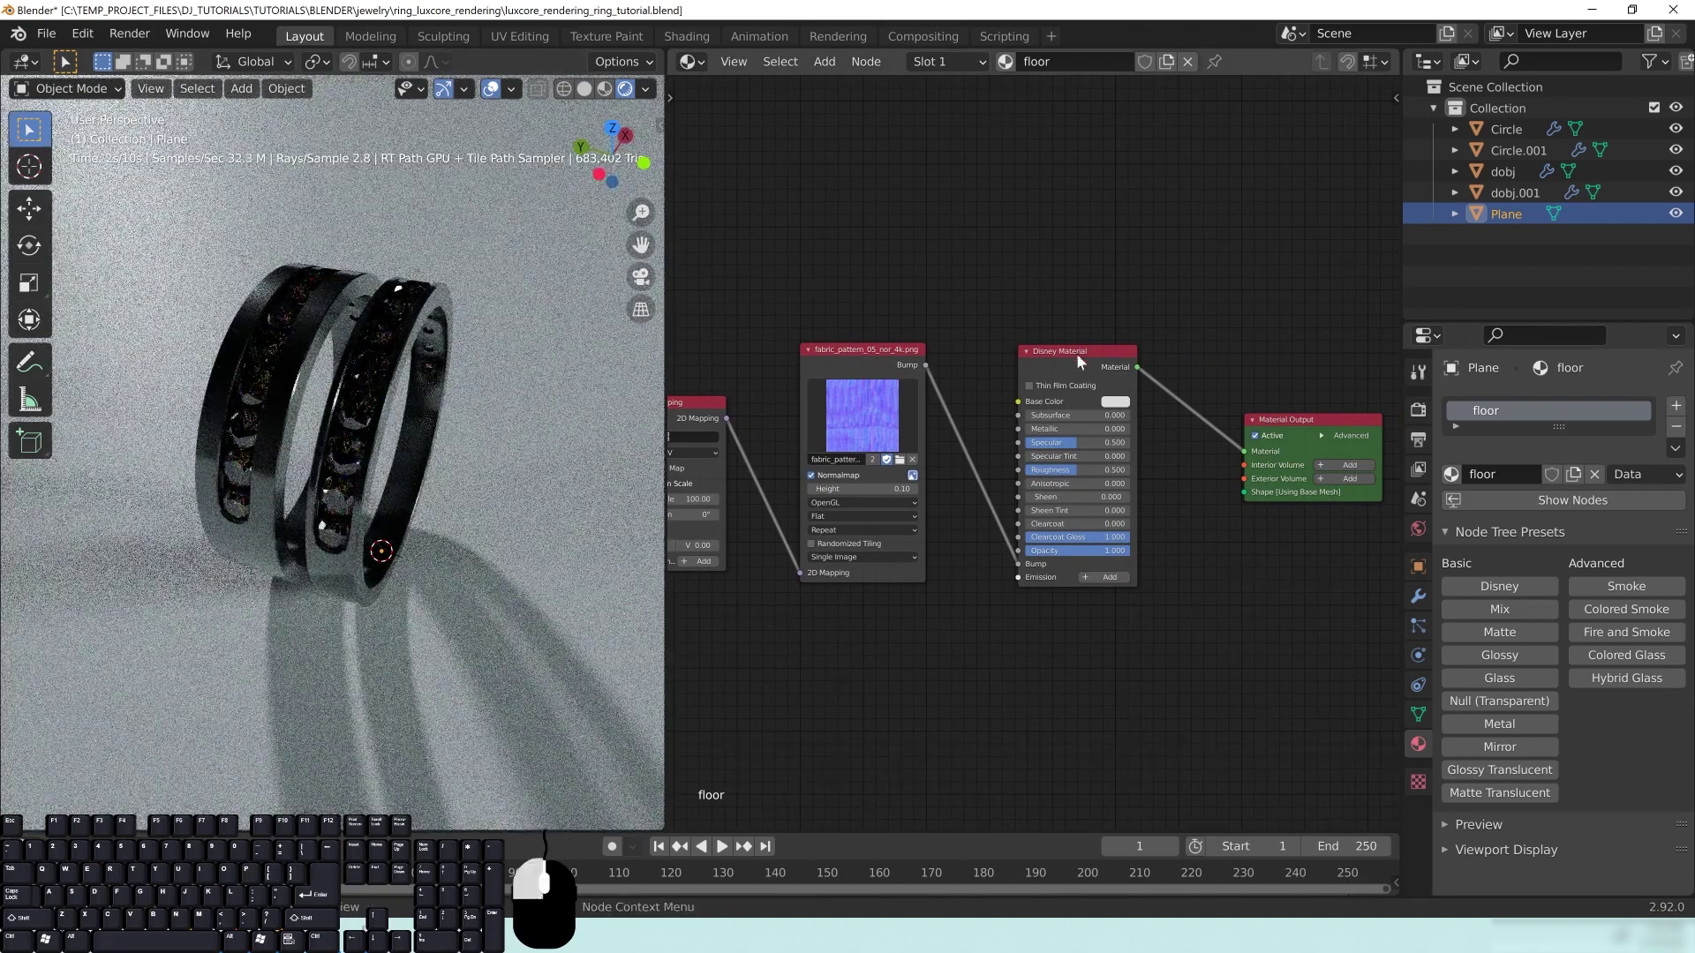
drag(1072, 351, 1098, 350)
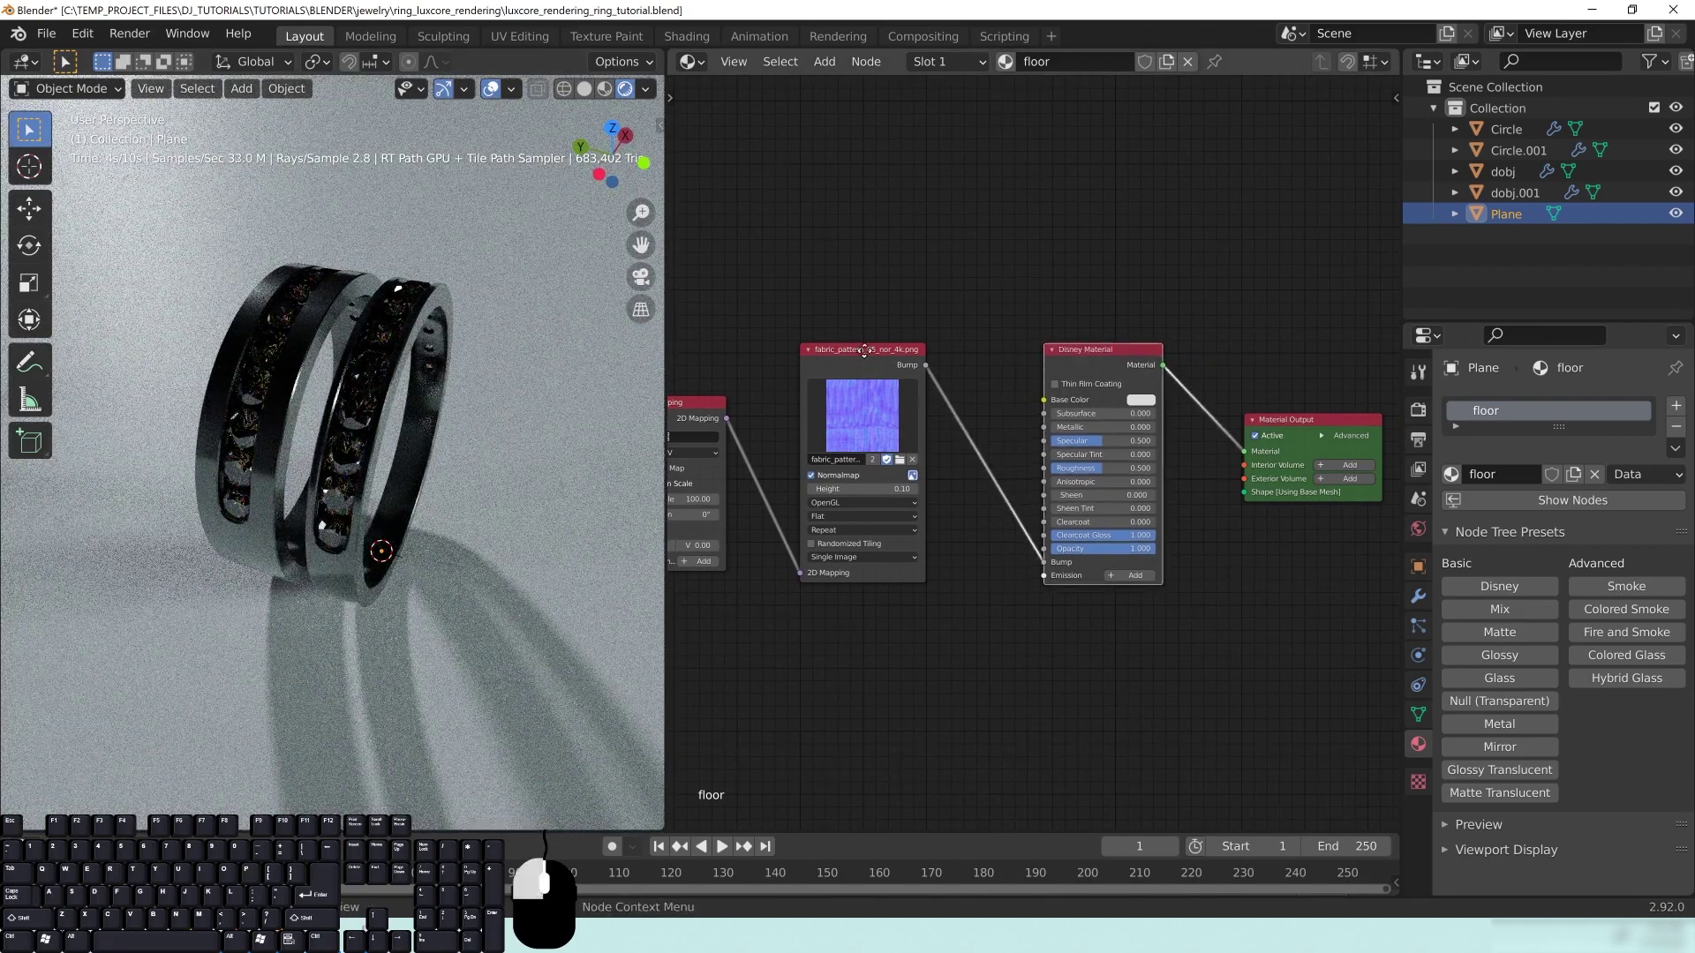
drag(856, 351, 874, 350)
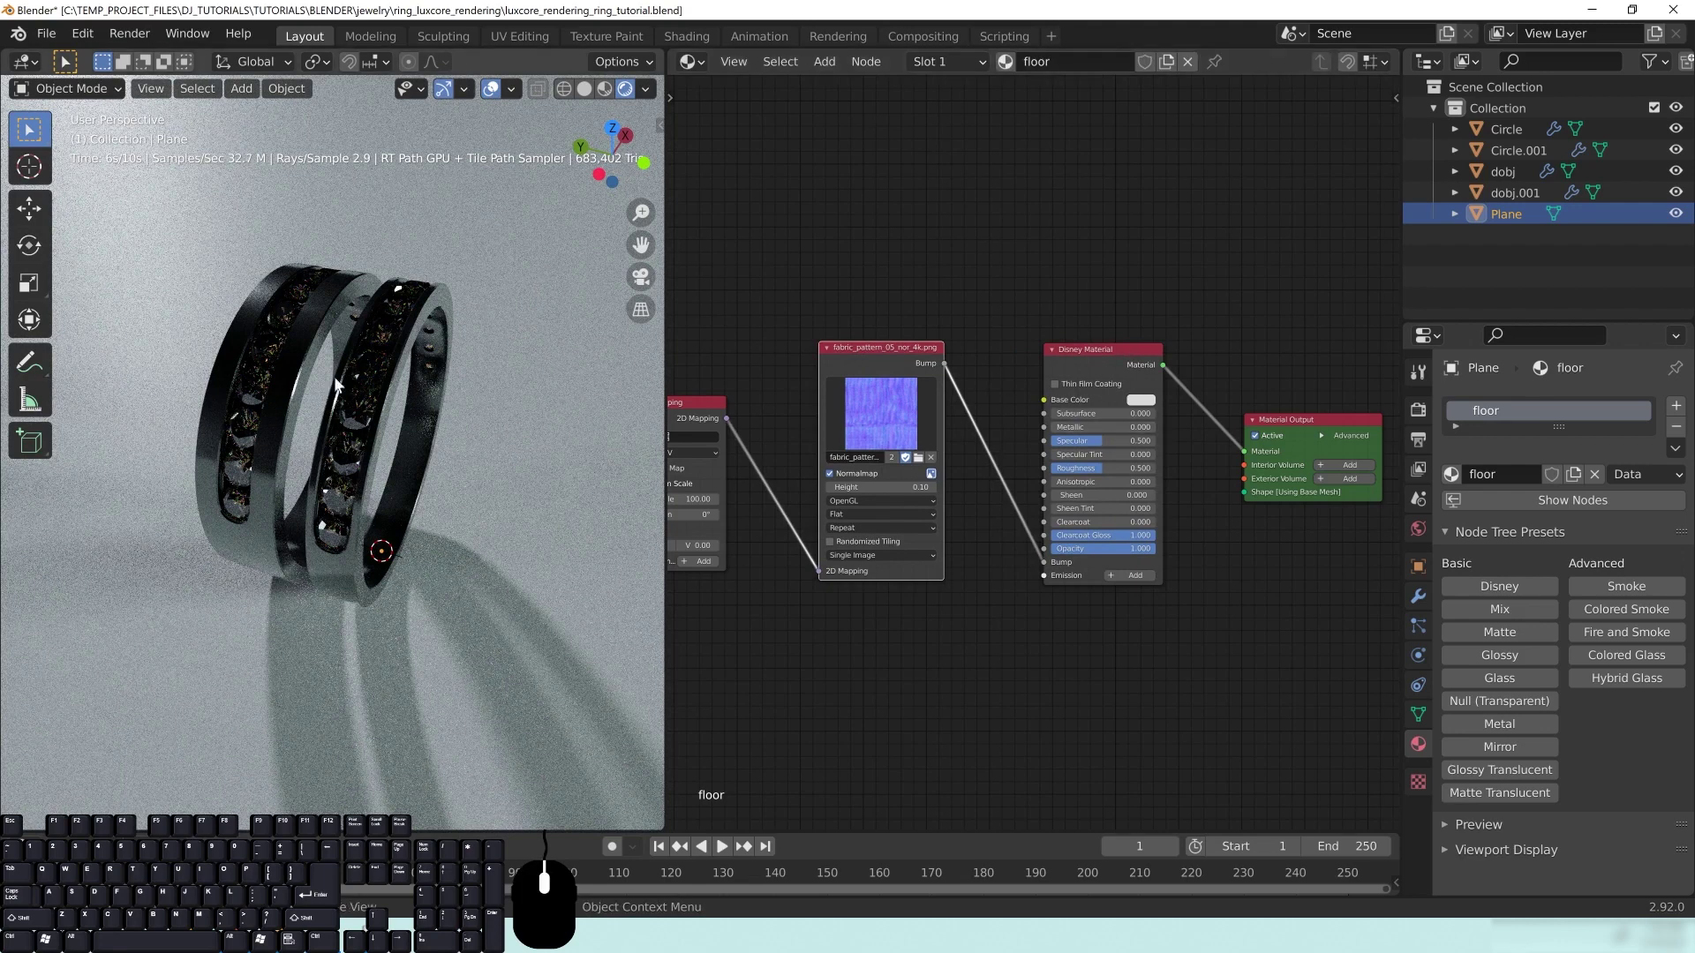
mouse_move(483, 545)
middle_down()
mouse_move(375, 494)
mouse_move(318, 507)
middle_up()
key(ctrl+s)
Step: Display the viewport in solid shading and add a camera to the scene
key(z)
click(463, 501)
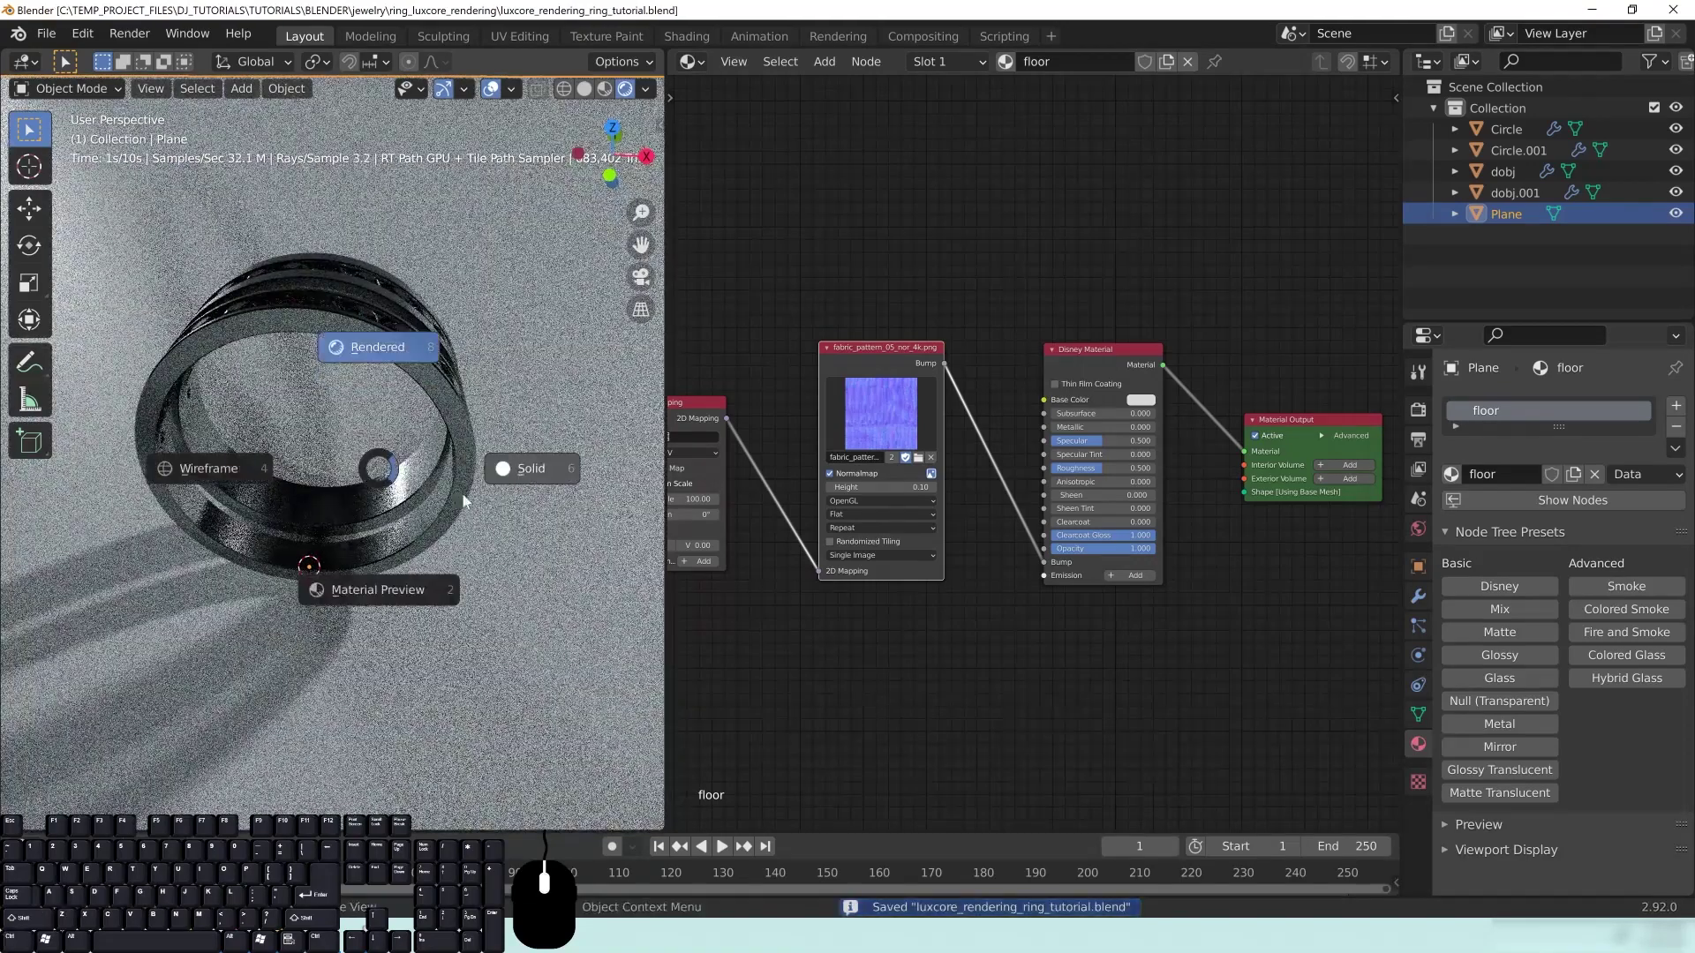
scroll(464, 499, down, 9)
middle_drag(447, 469, 499, 458)
key(alt+a)
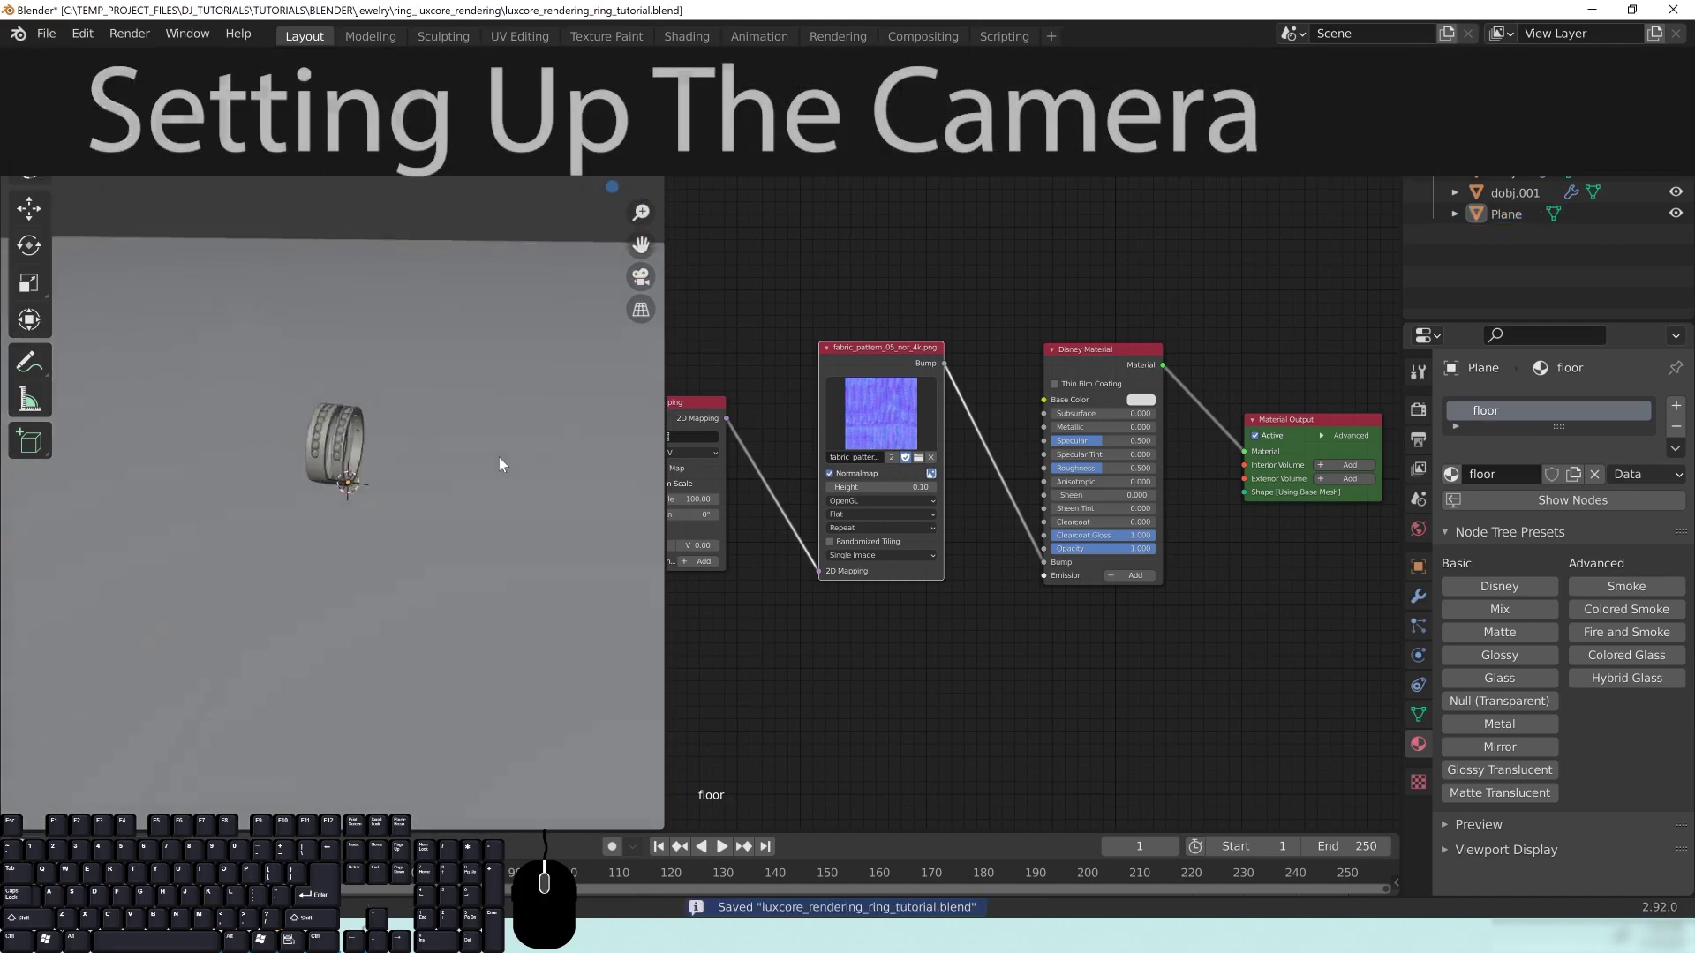
scroll(363, 496, up, 3)
key(shift+a)
mouse_move(336, 484)
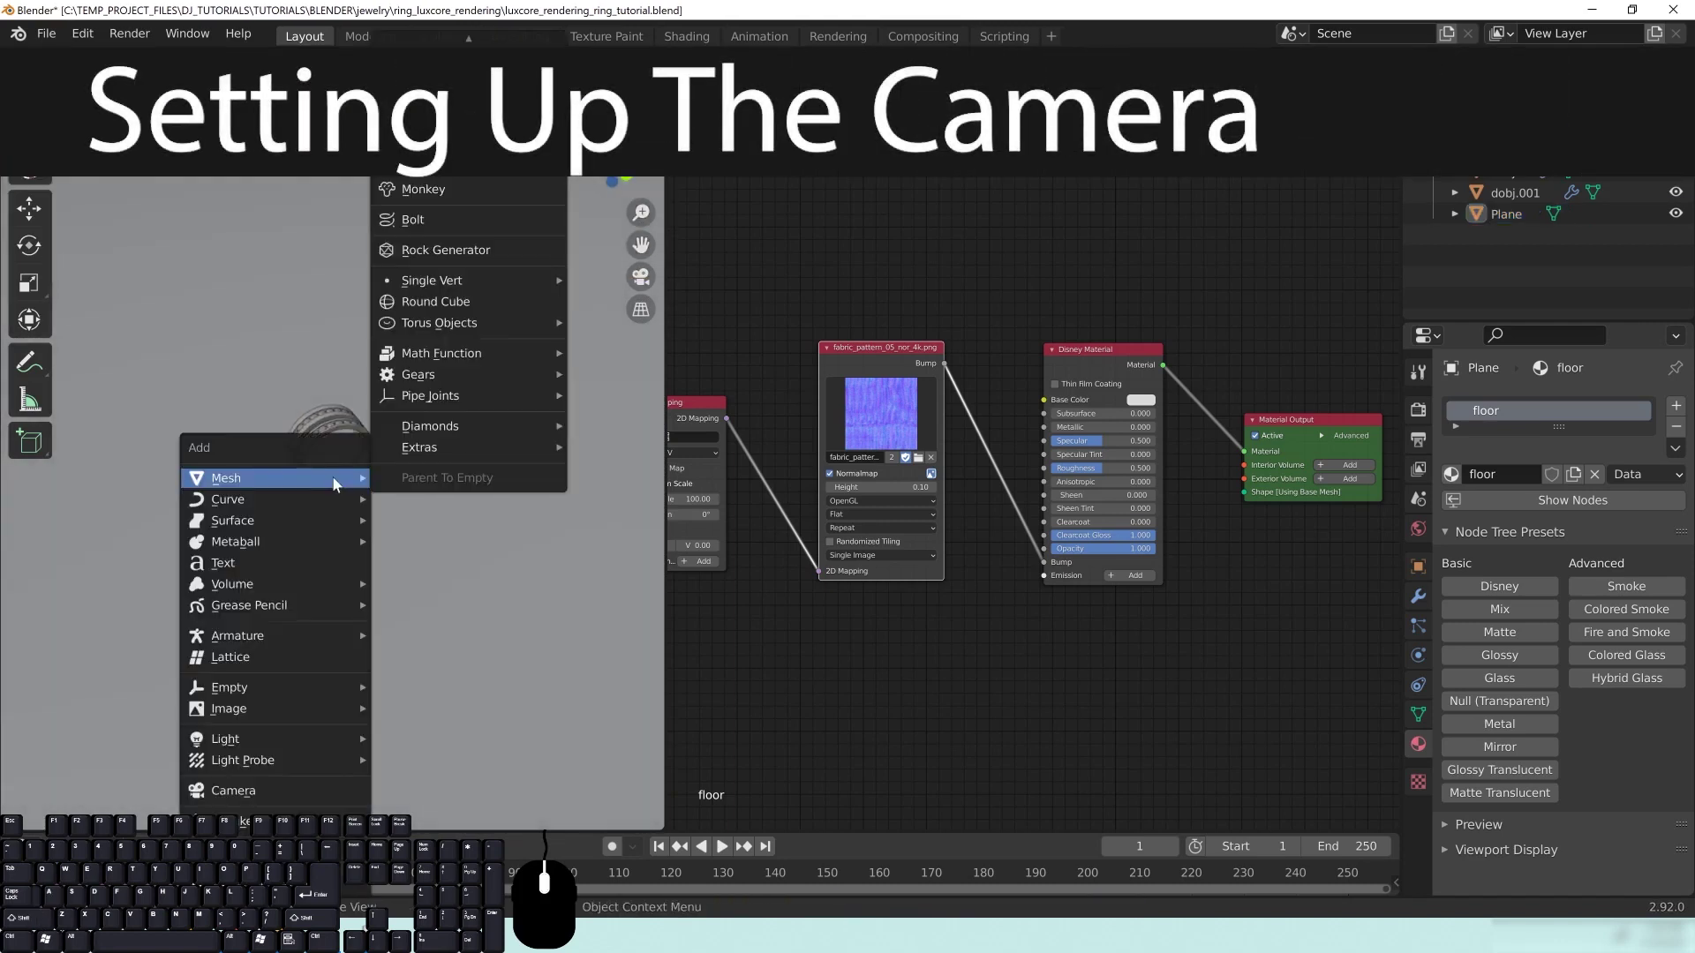
click(256, 790)
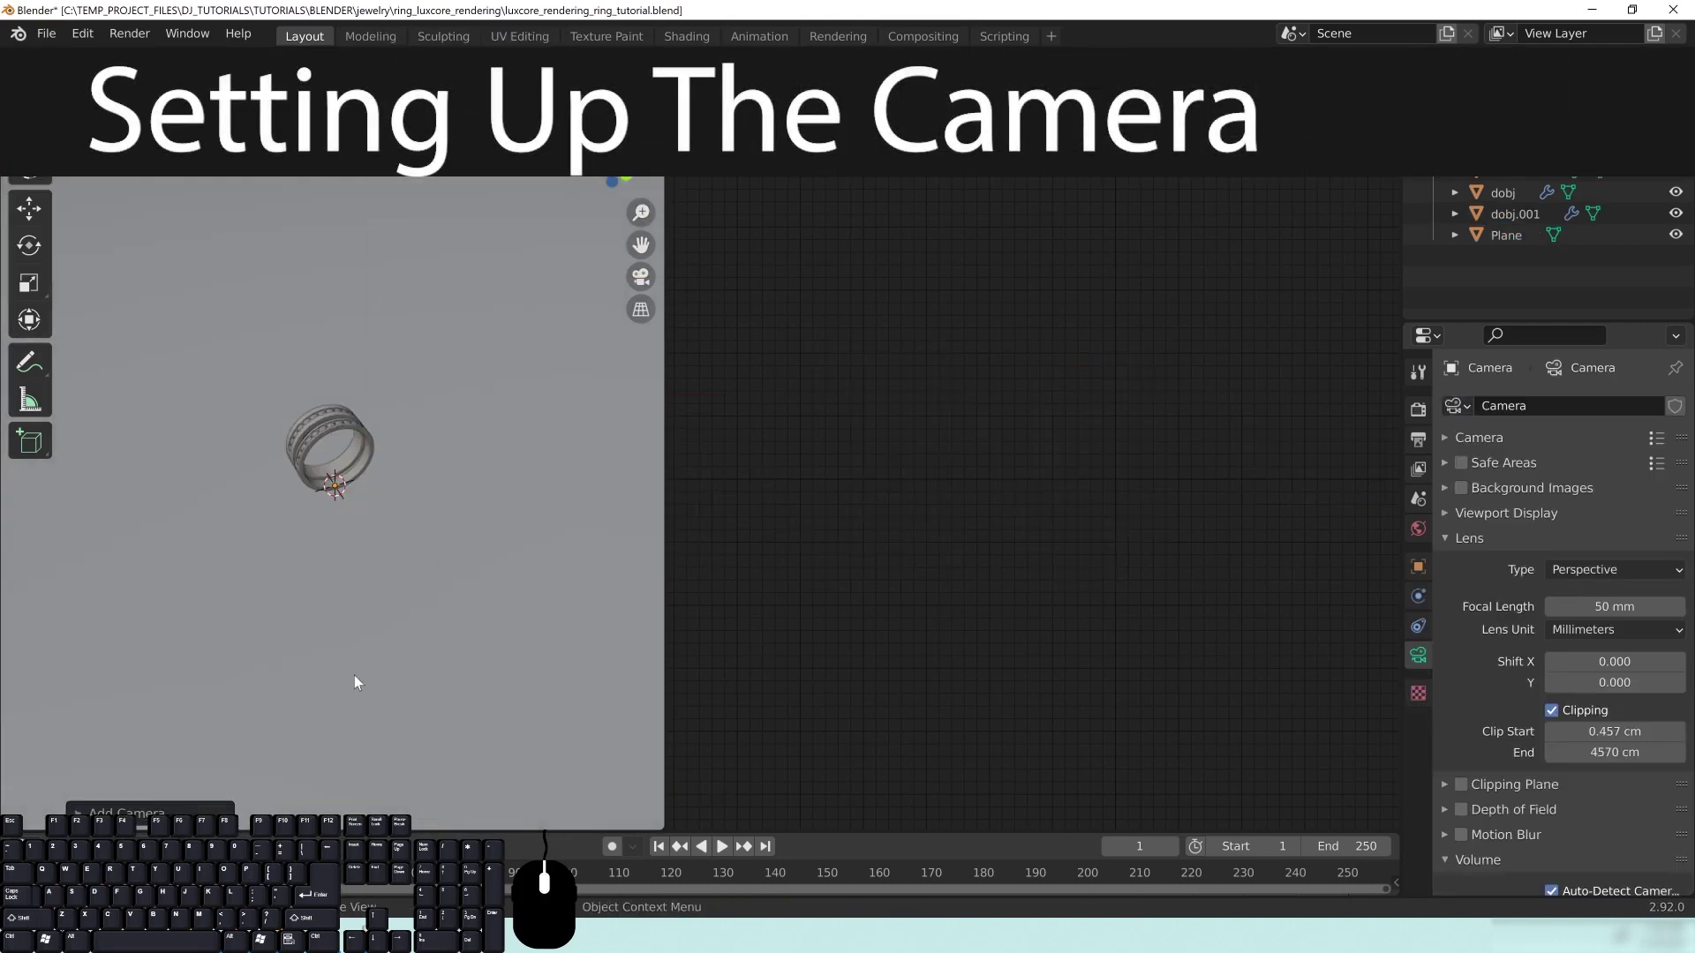
Step: Switch the viewport to wireframe shading and scale the camera down to about 0.278
key(z)
click(227, 482)
mouse_move(477, 540)
middle_down()
mouse_move(346, 482)
mouse_move(541, 481)
mouse_move(468, 423)
mouse_move(507, 547)
middle_up()
key(s)
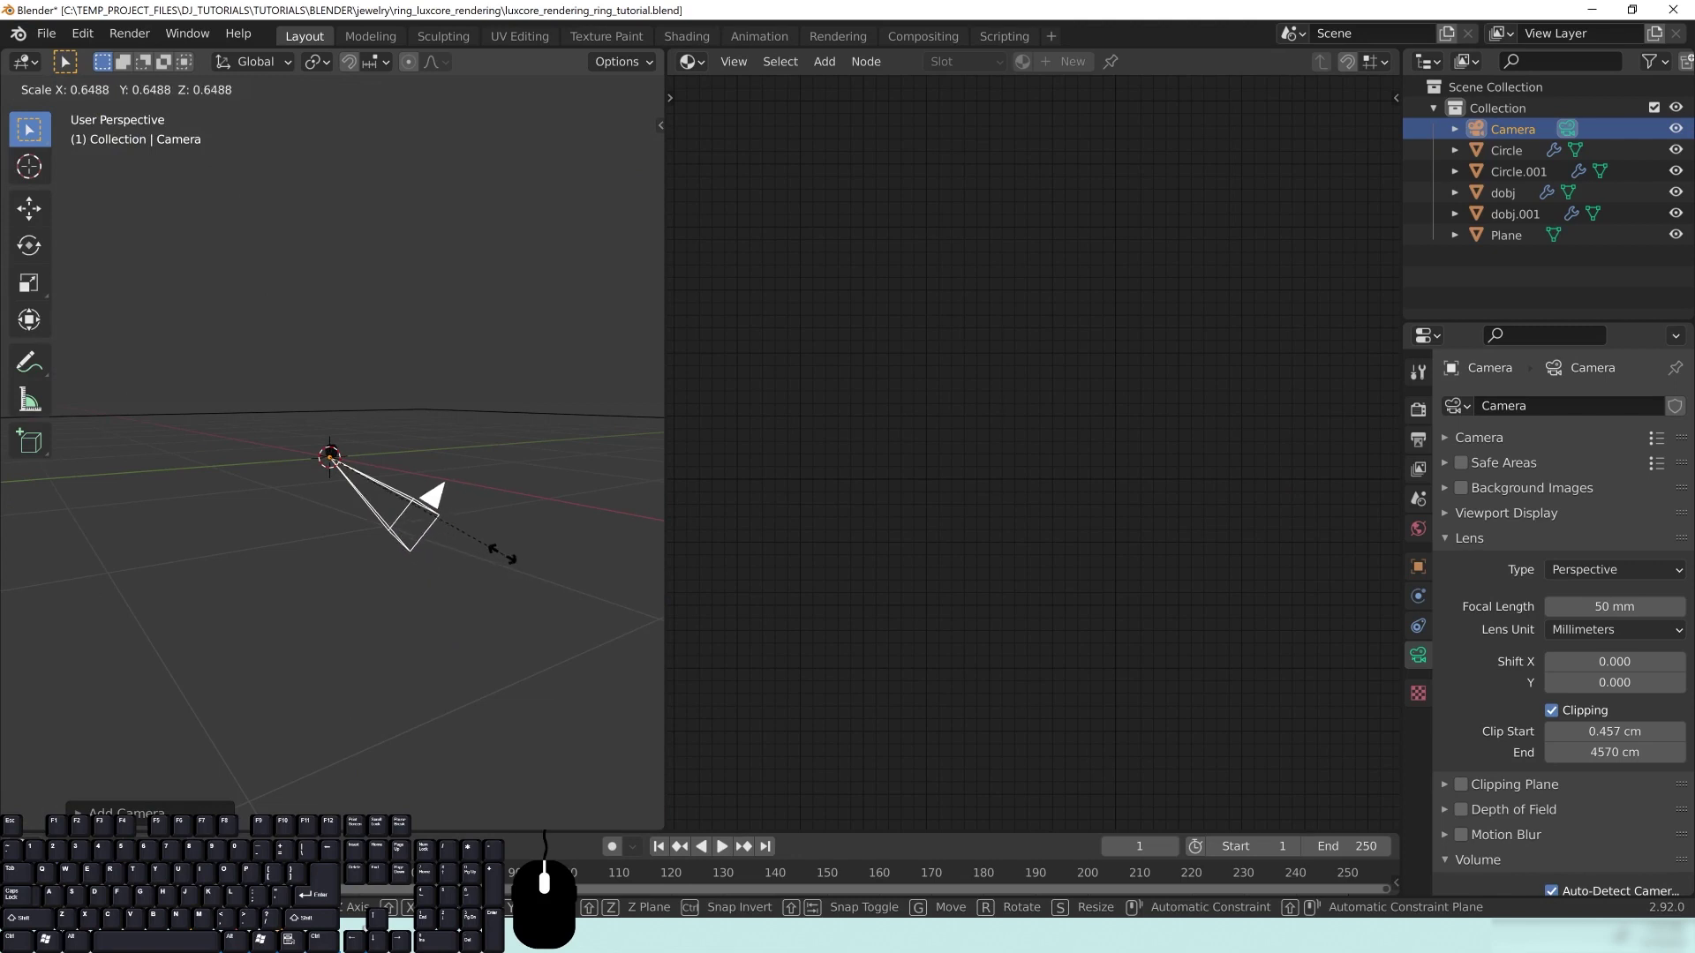
click(440, 512)
middle_drag(487, 493, 489, 506)
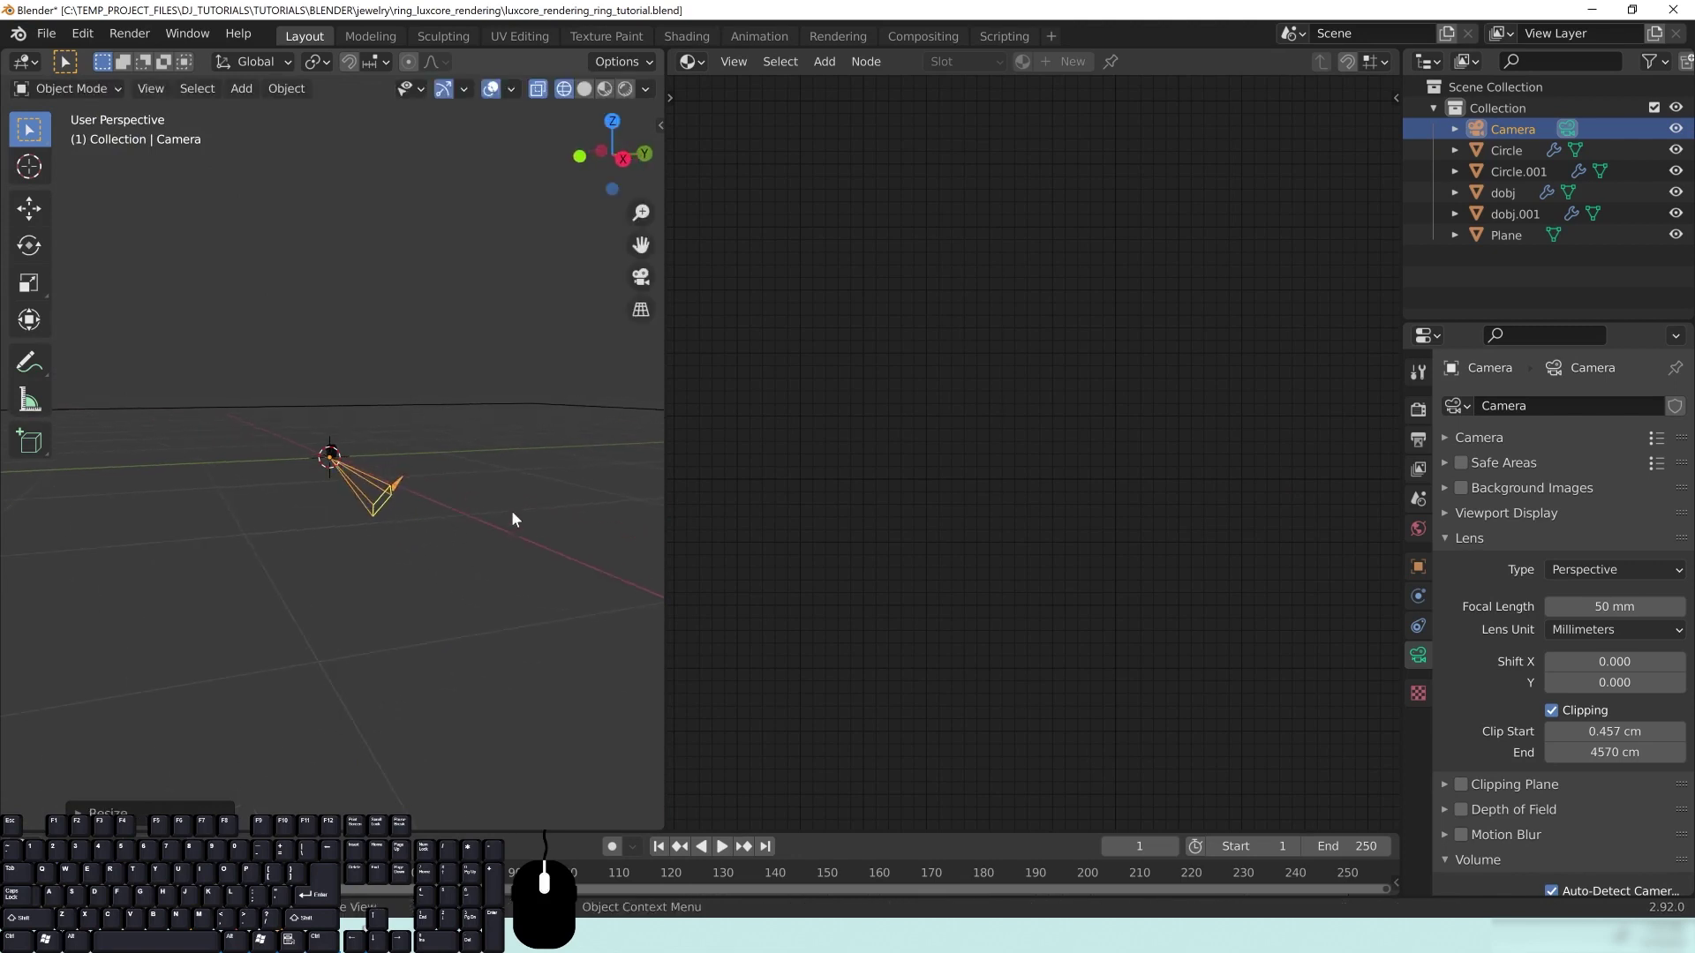
key(s)
click(475, 492)
middle_drag(408, 450, 408, 465)
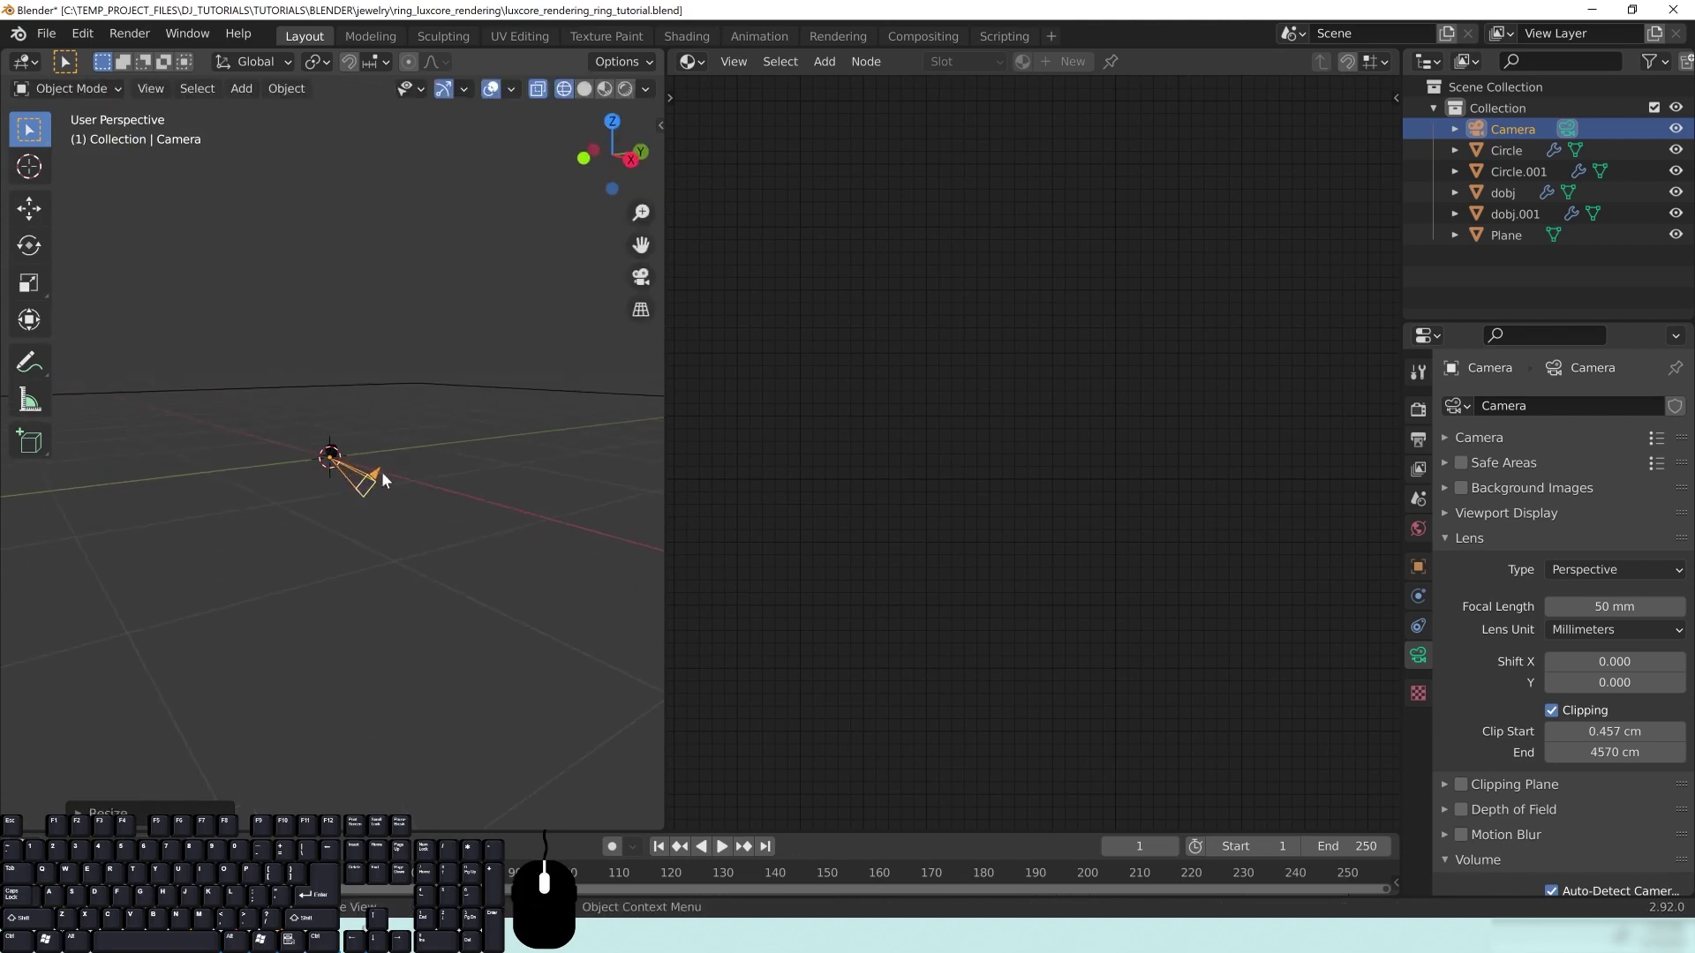
Step: Lock the camera to the view and frame the ring at an angle inside the camera view
key(n)
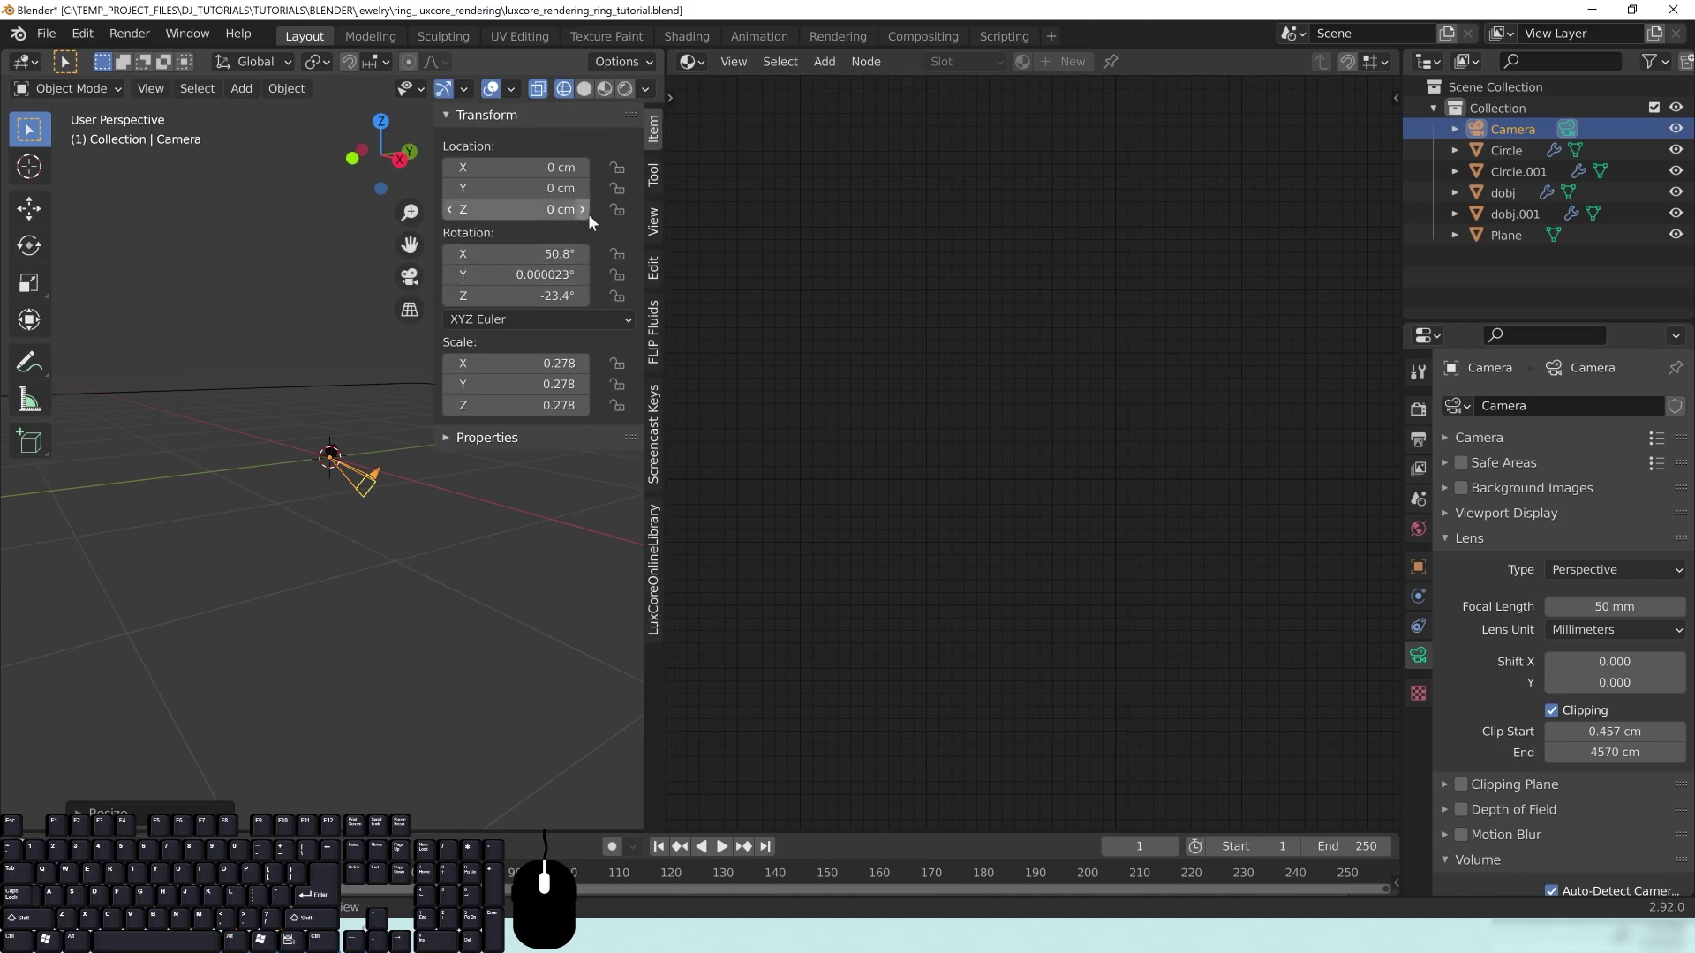
click(654, 228)
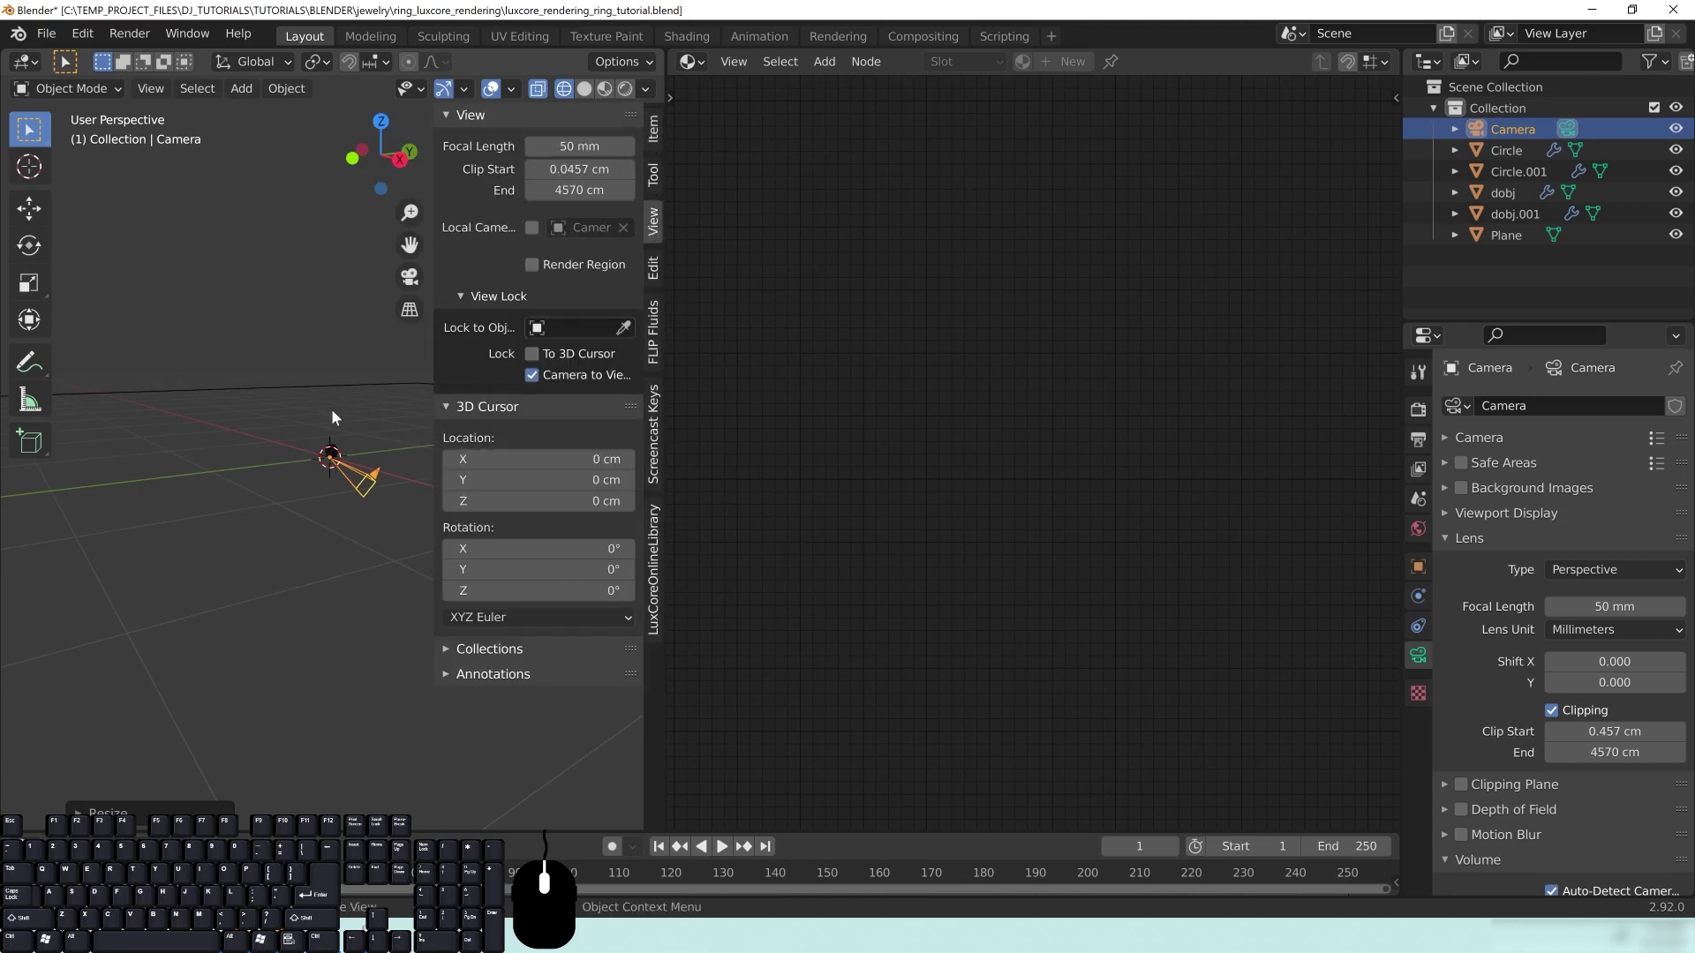
key(n)
key(KP_0)
scroll(355, 424, down, 12)
middle_drag(420, 480, 321, 462)
scroll(369, 489, down, 1)
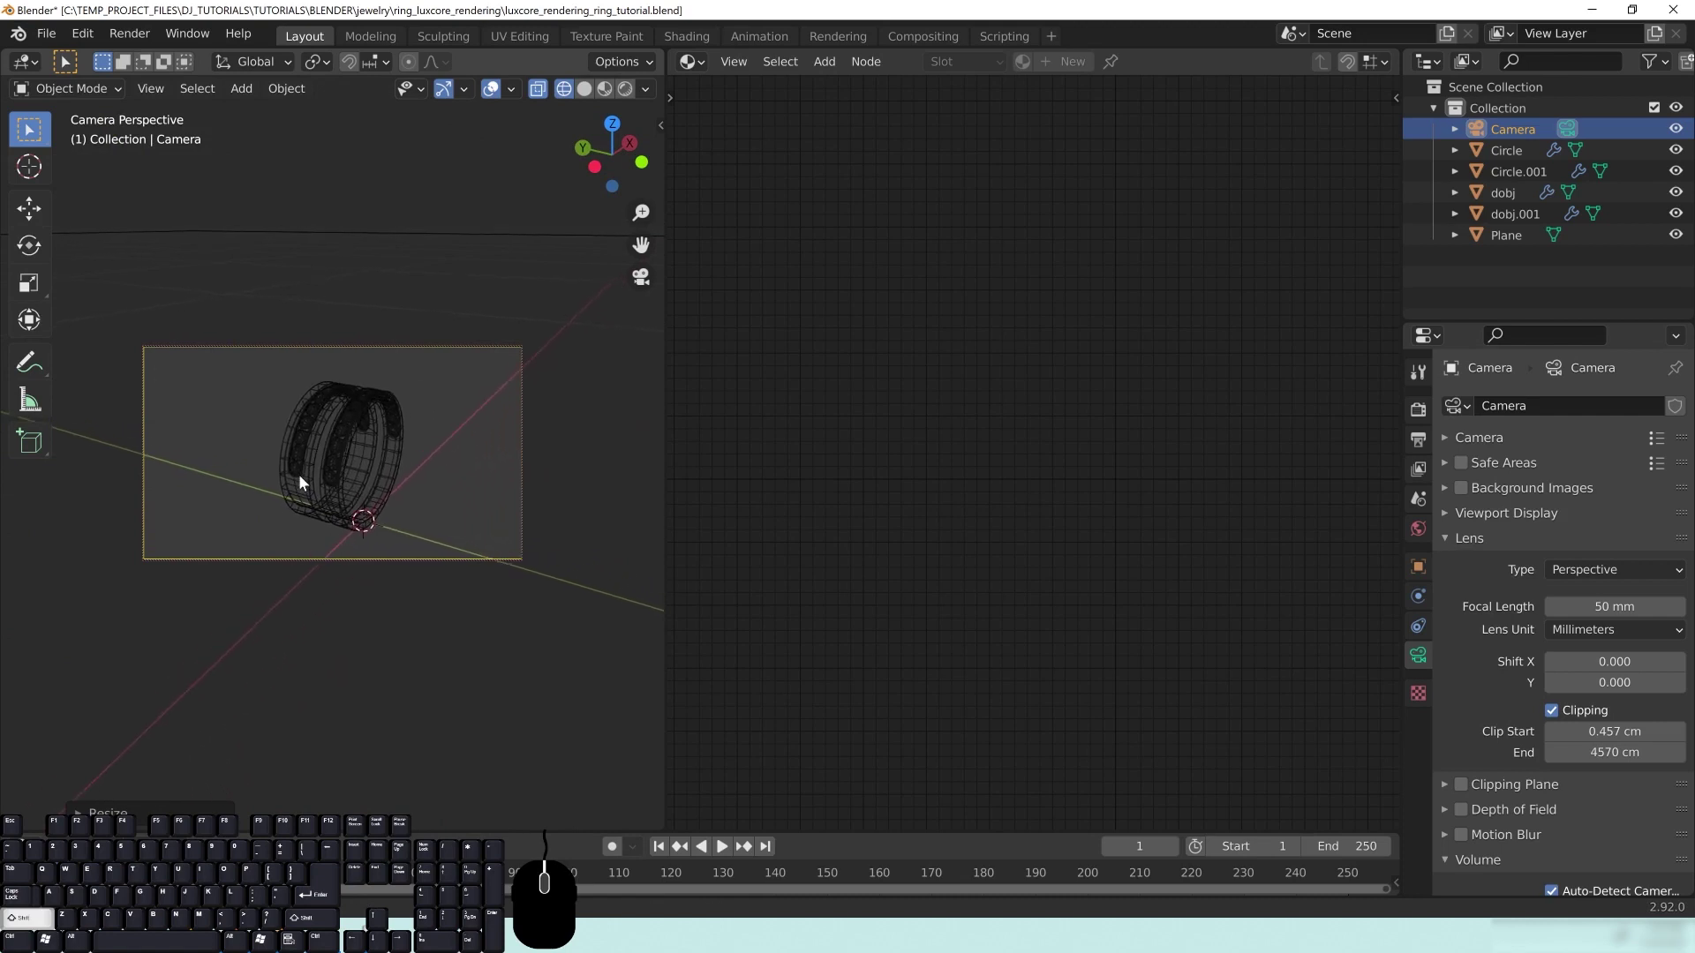
scroll(333, 473, up, 1)
scroll(325, 464, down, 1)
scroll(325, 464, up, 1)
scroll(327, 465, down, 1)
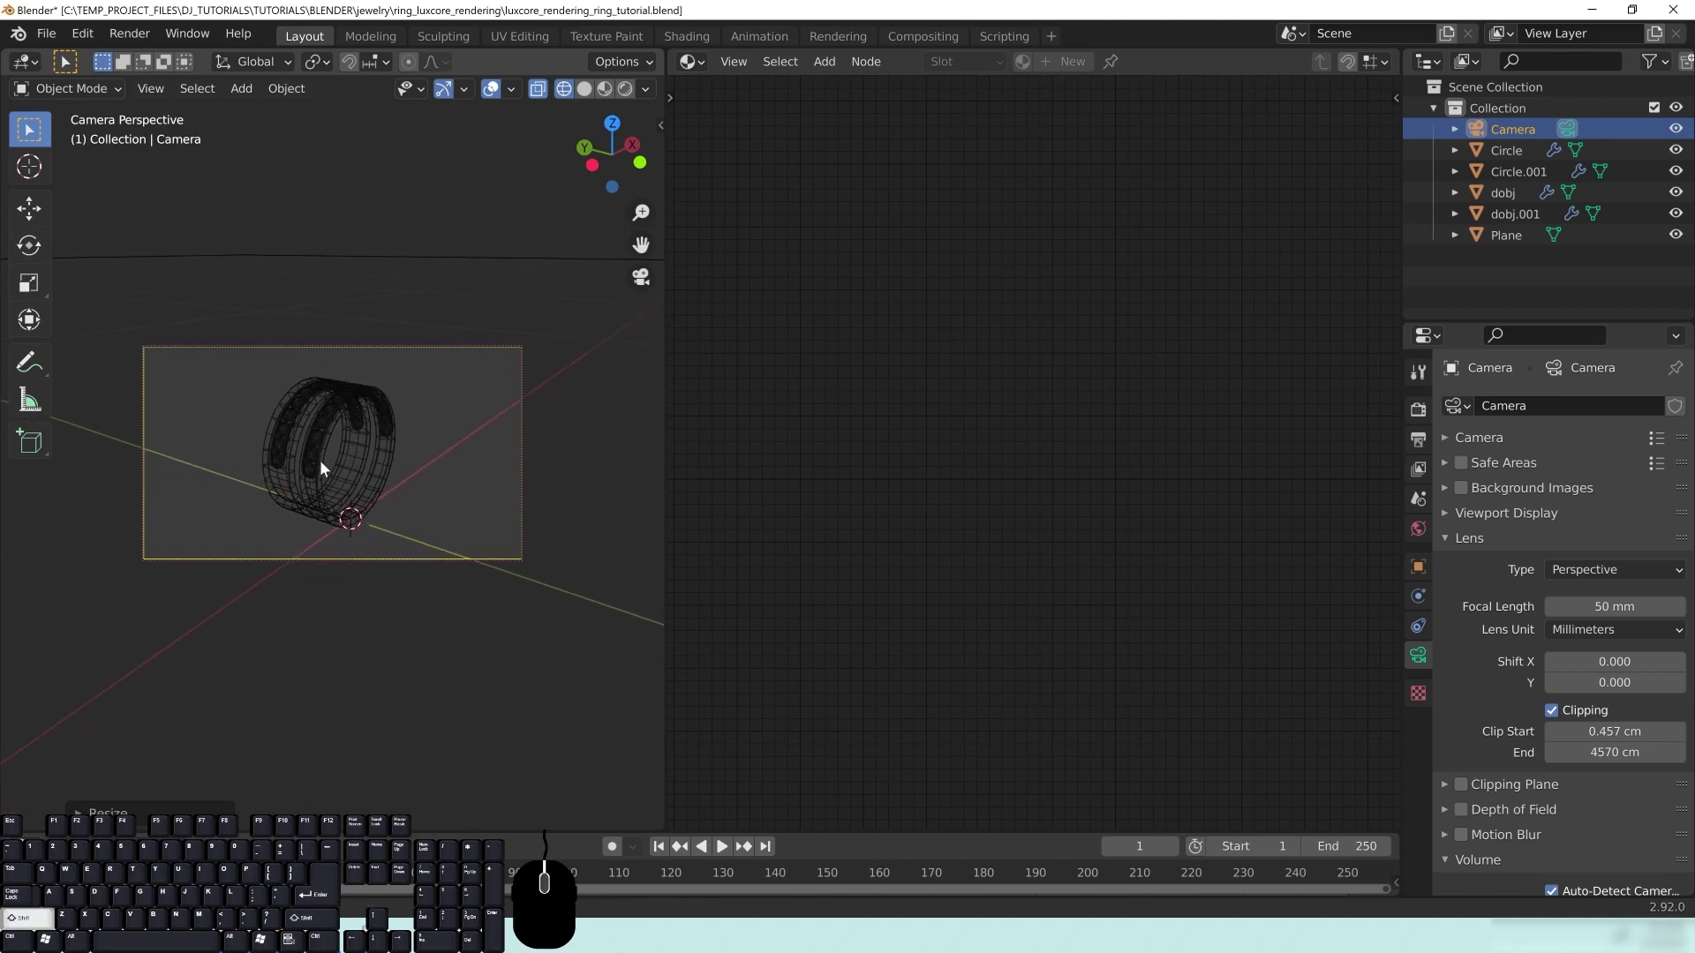
Step: Enable the render region for the camera frame and preview the camera view in rendered shading
click(1419, 441)
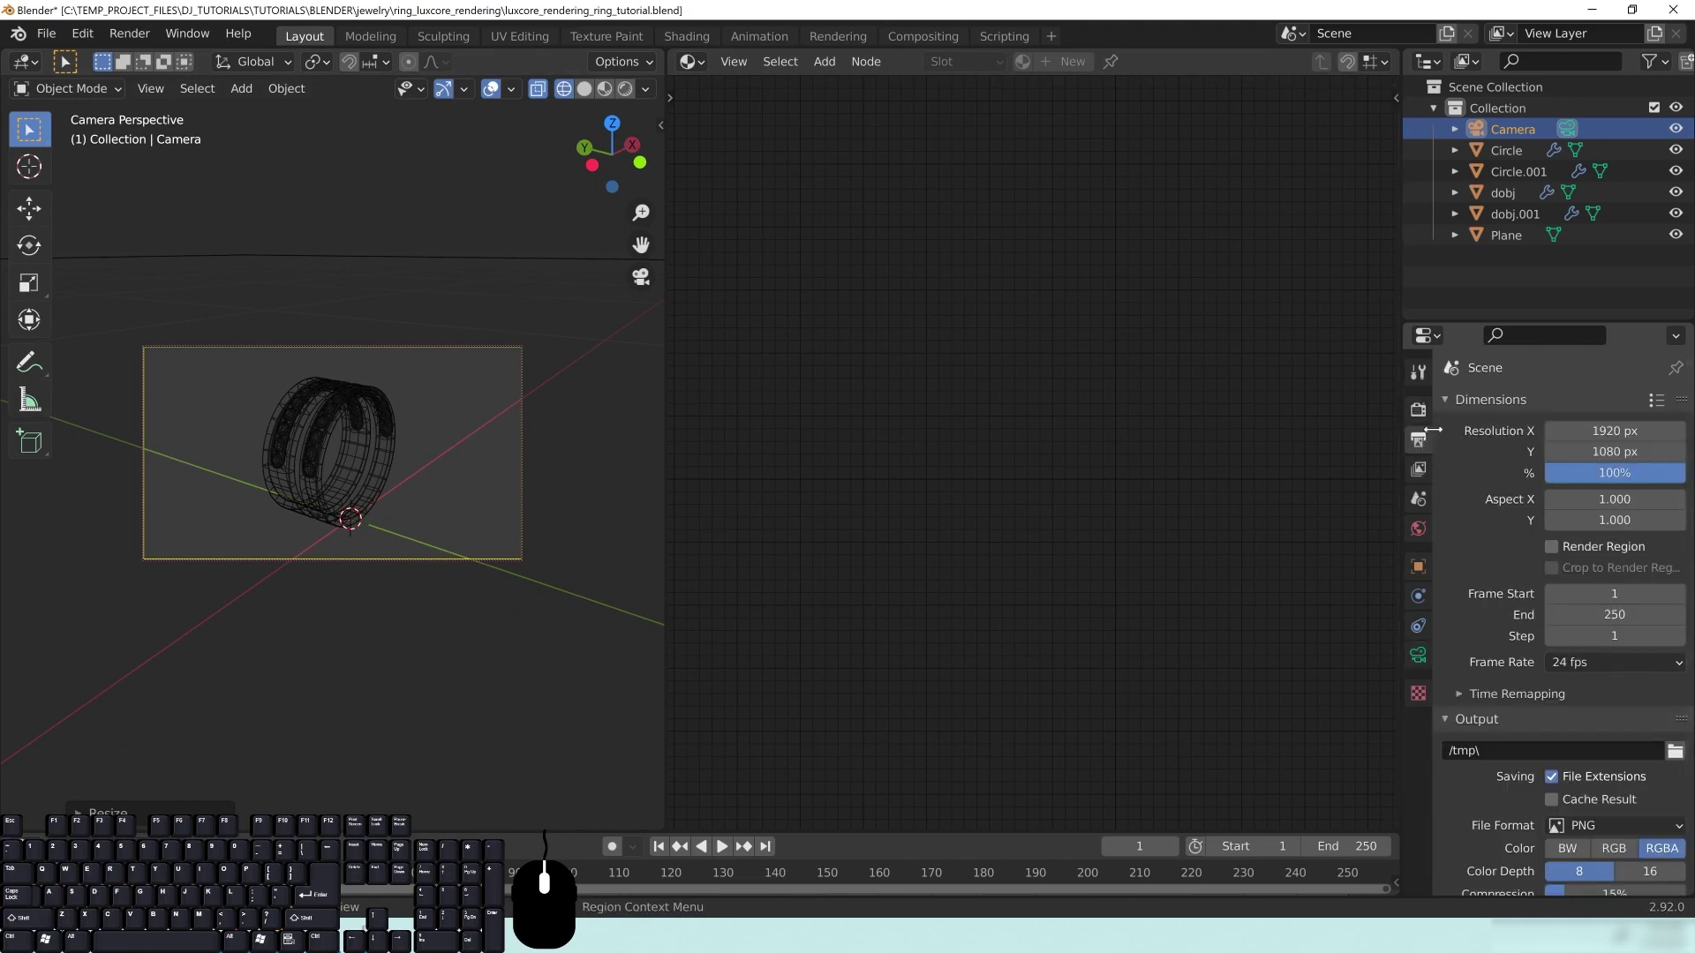
click(1551, 547)
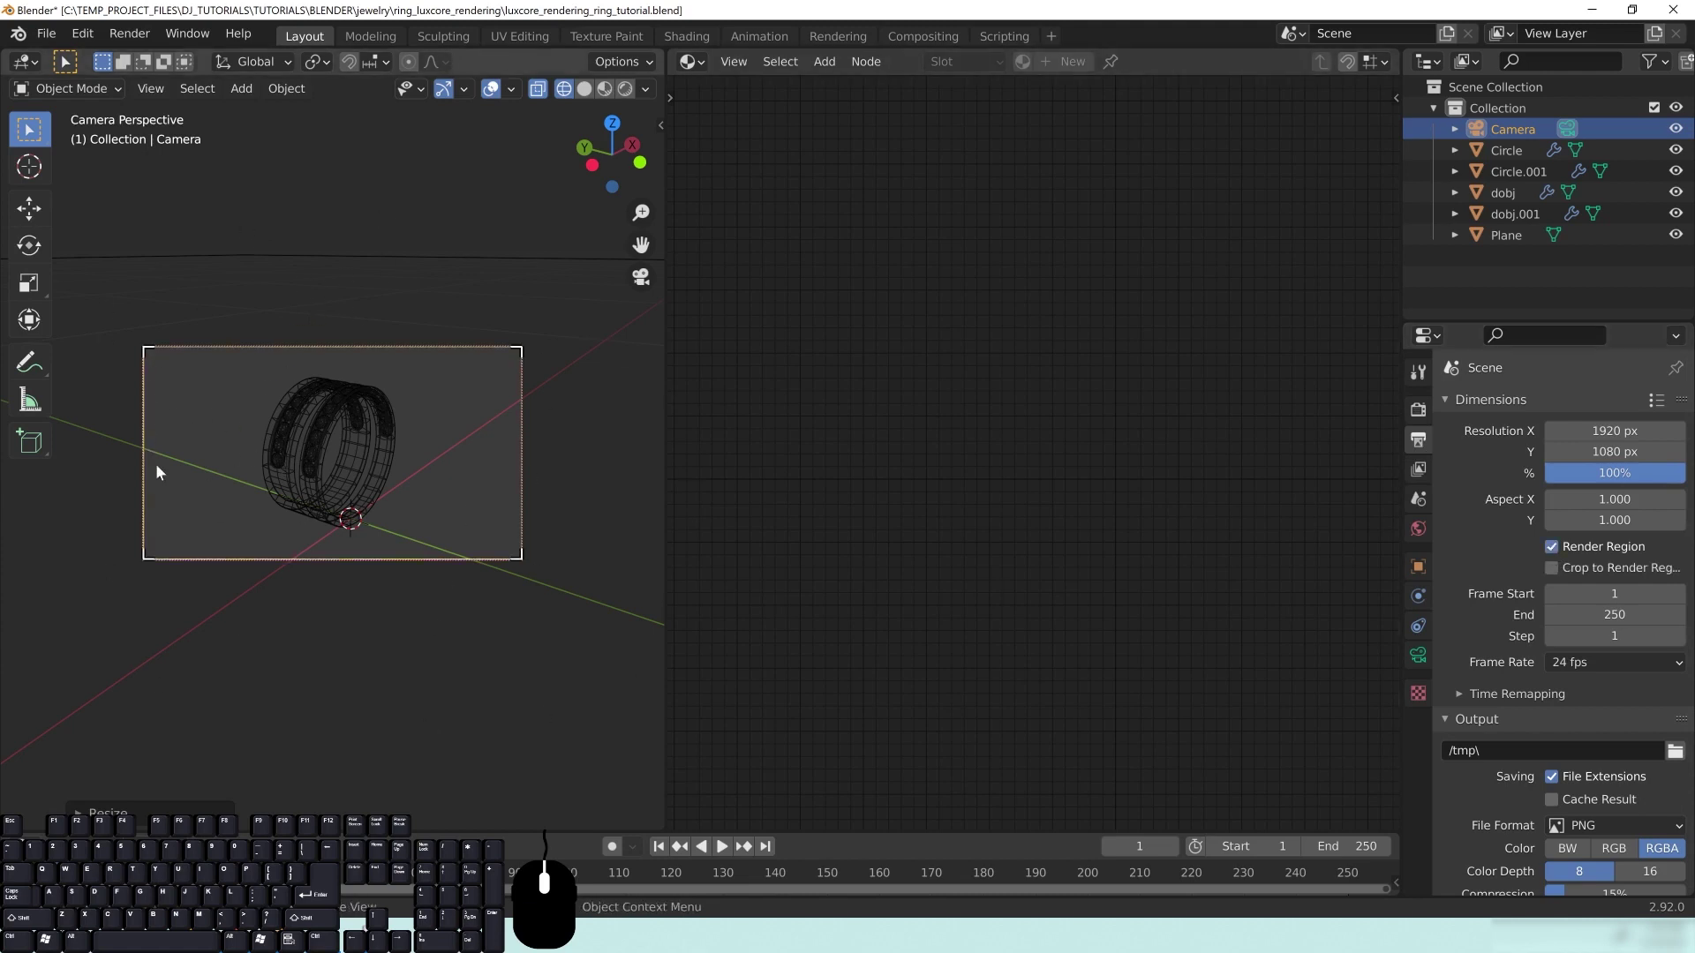
key(z)
click(401, 311)
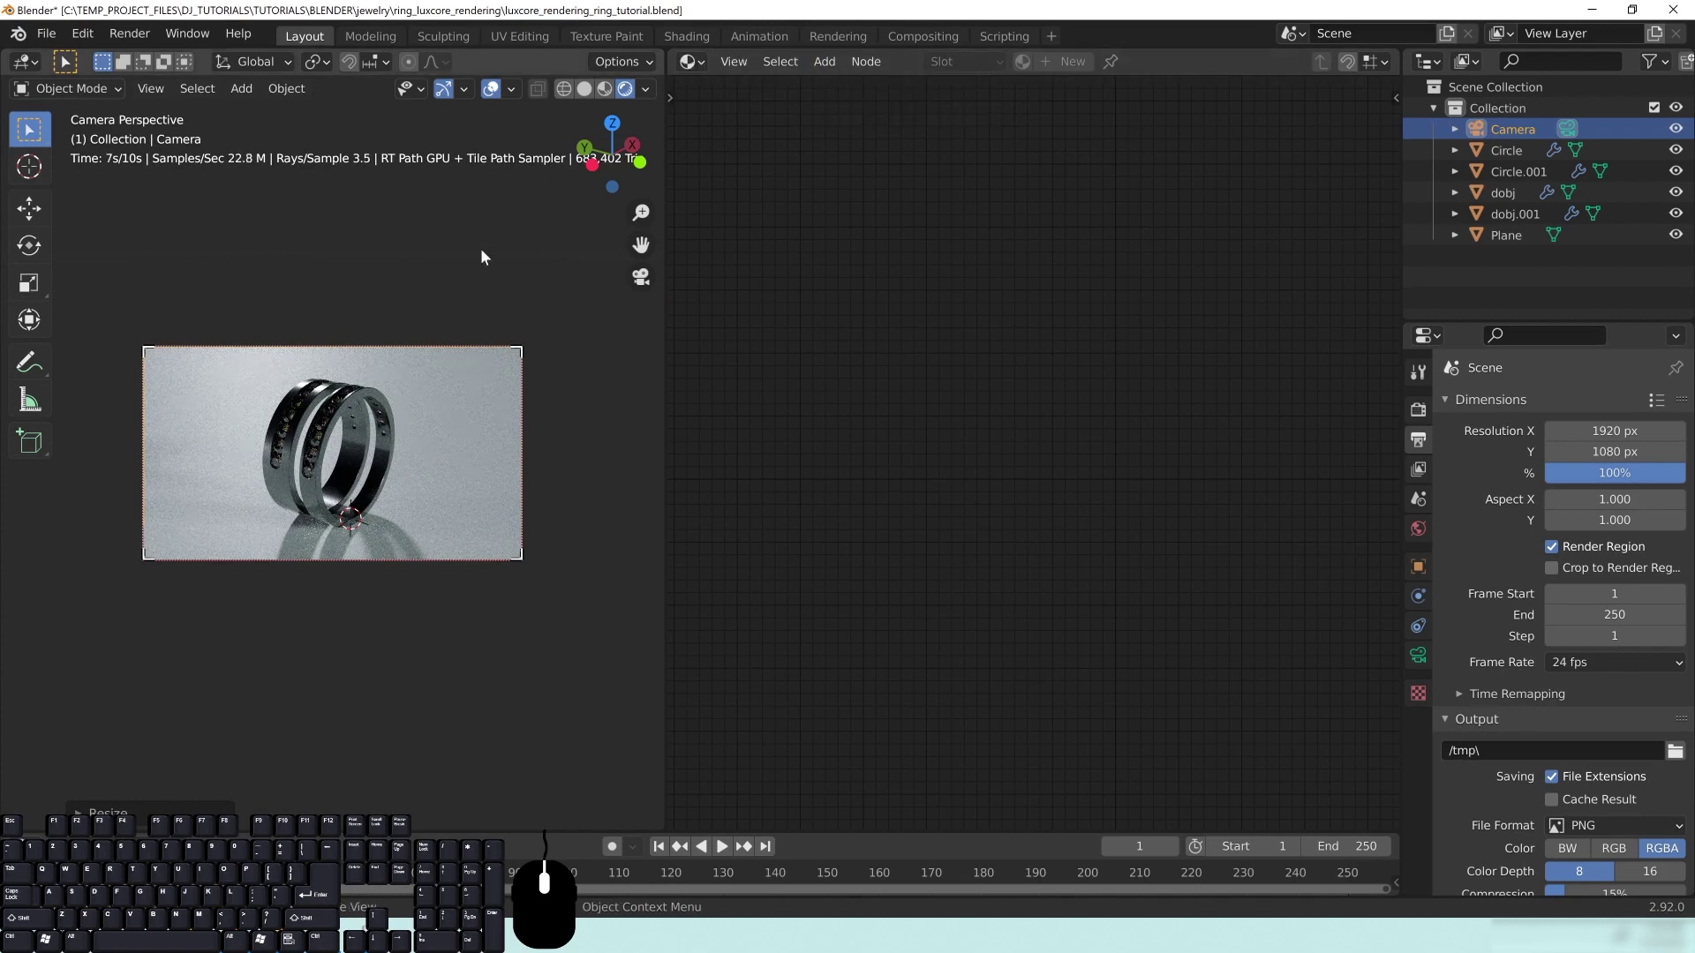
Step: Unlock the camera from the view so that navigating leaves the ring's framing fixed
key(n)
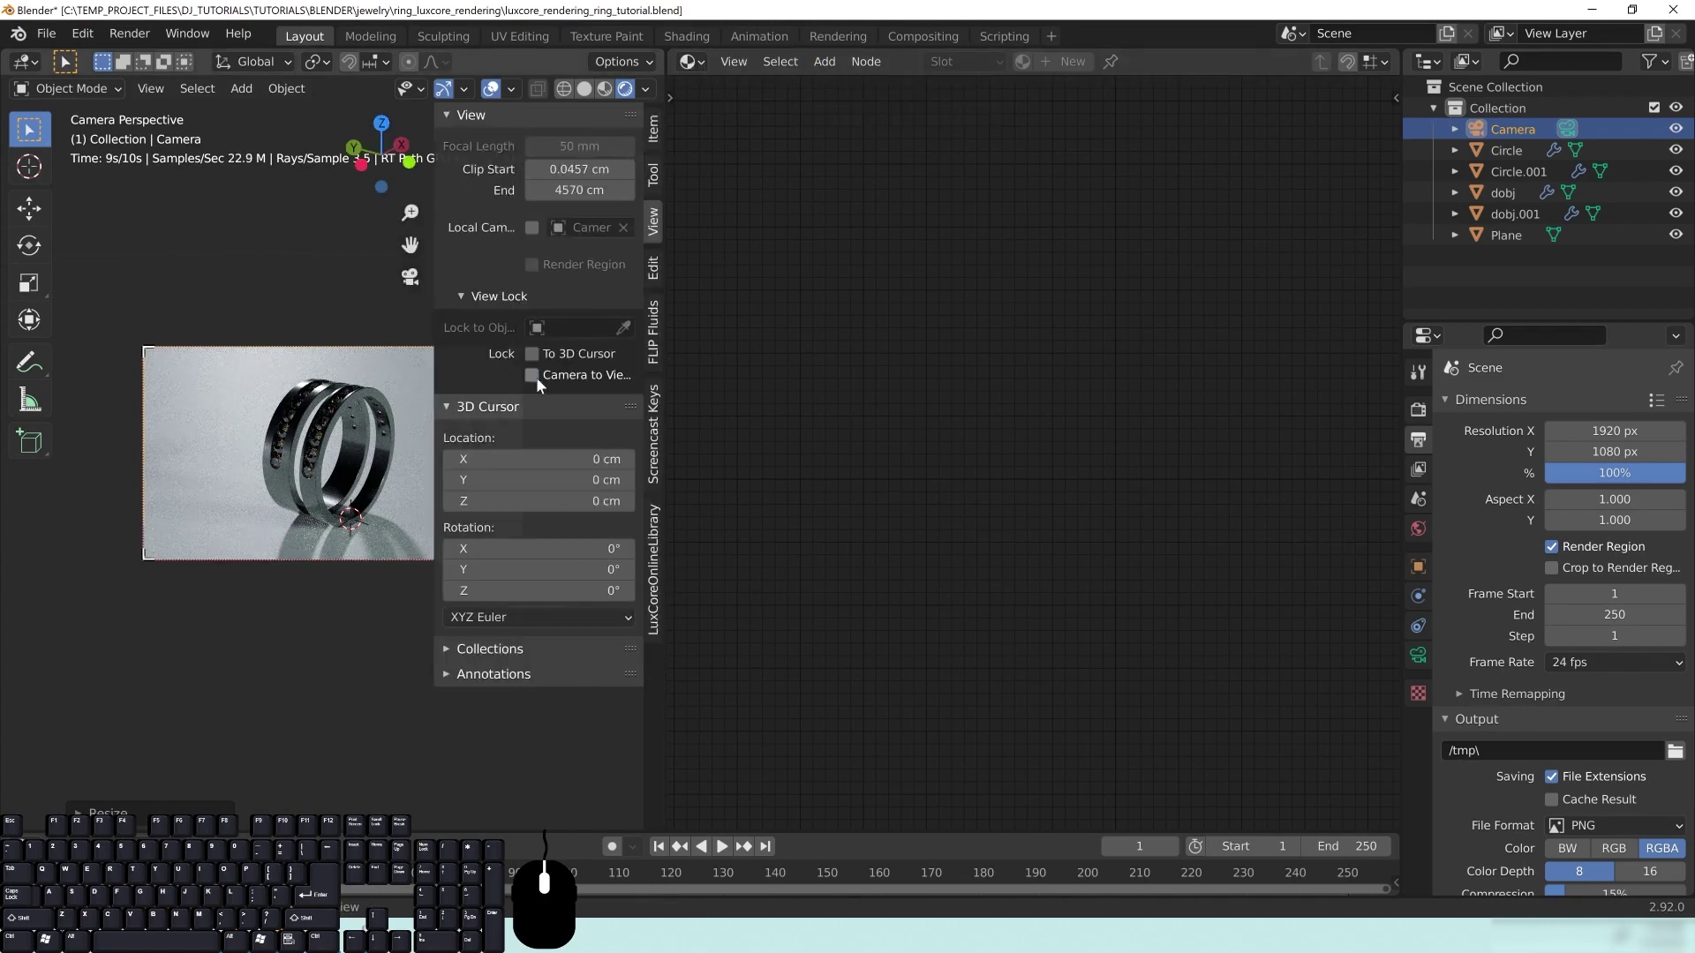
key(n)
scroll(365, 419, up, 1)
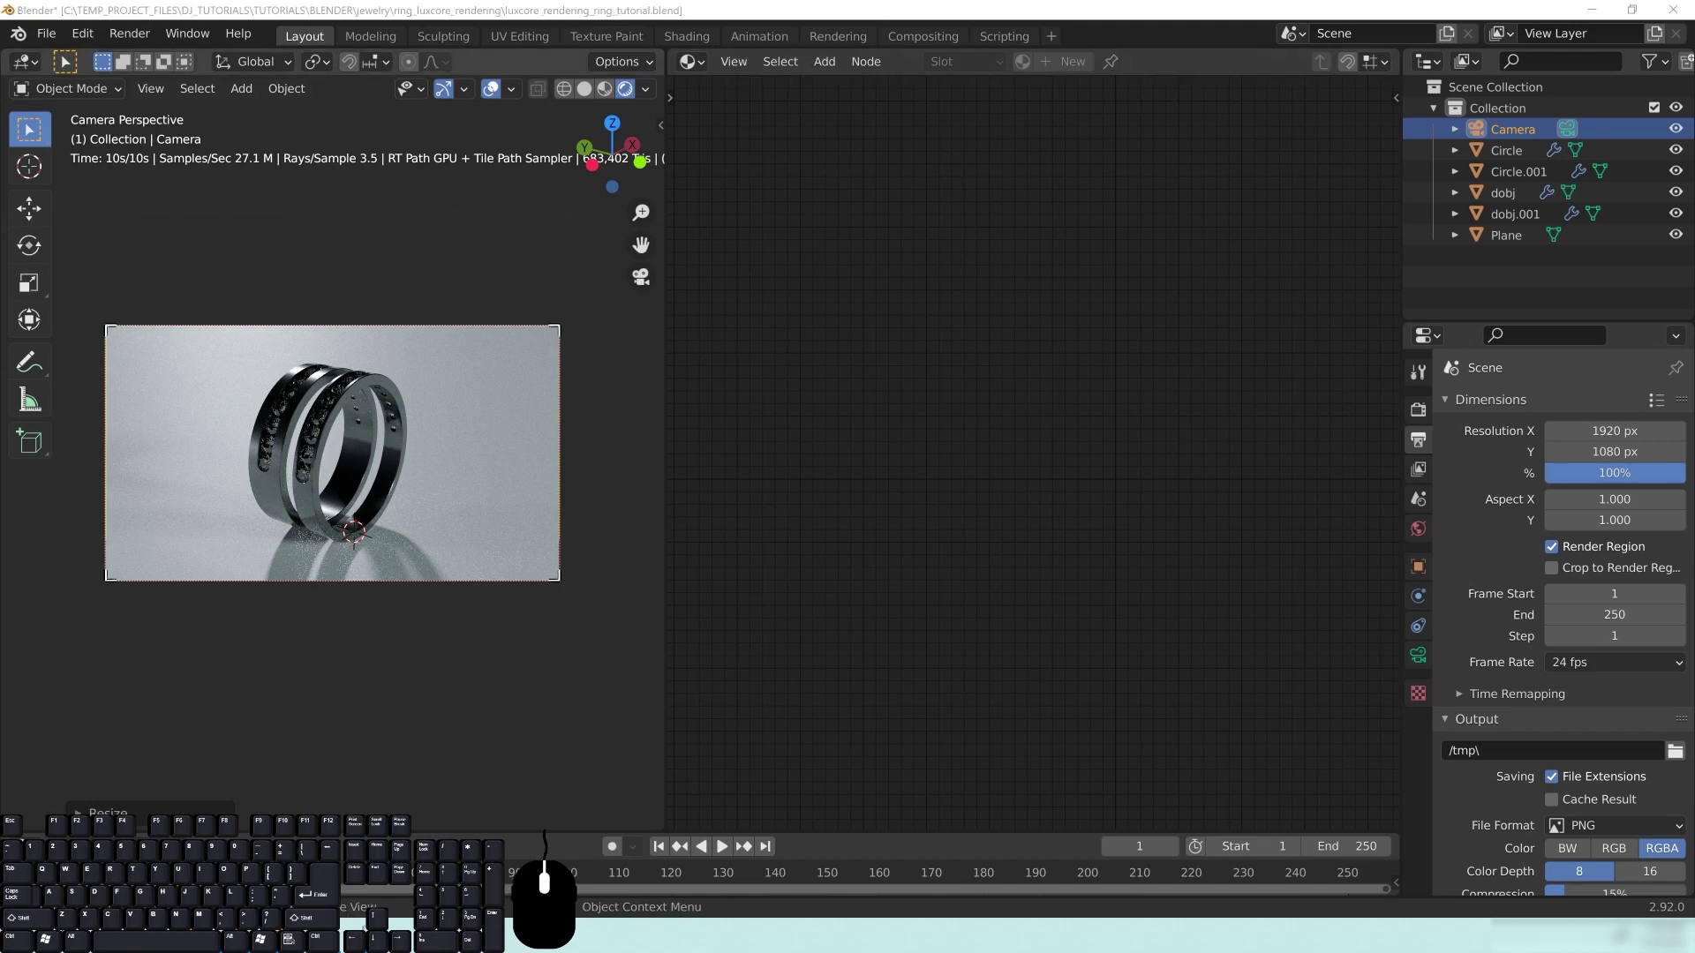
Step: Turn the node editor area into a second 3D viewport showing the camera and ring from outside
key(alt+a)
click(692, 62)
click(740, 119)
middle_drag(1059, 475, 851, 450)
key(alt+a)
scroll(1079, 435, down, 5)
middle_drag(1173, 459, 1386, 466)
middle_drag(1110, 442, 1038, 519)
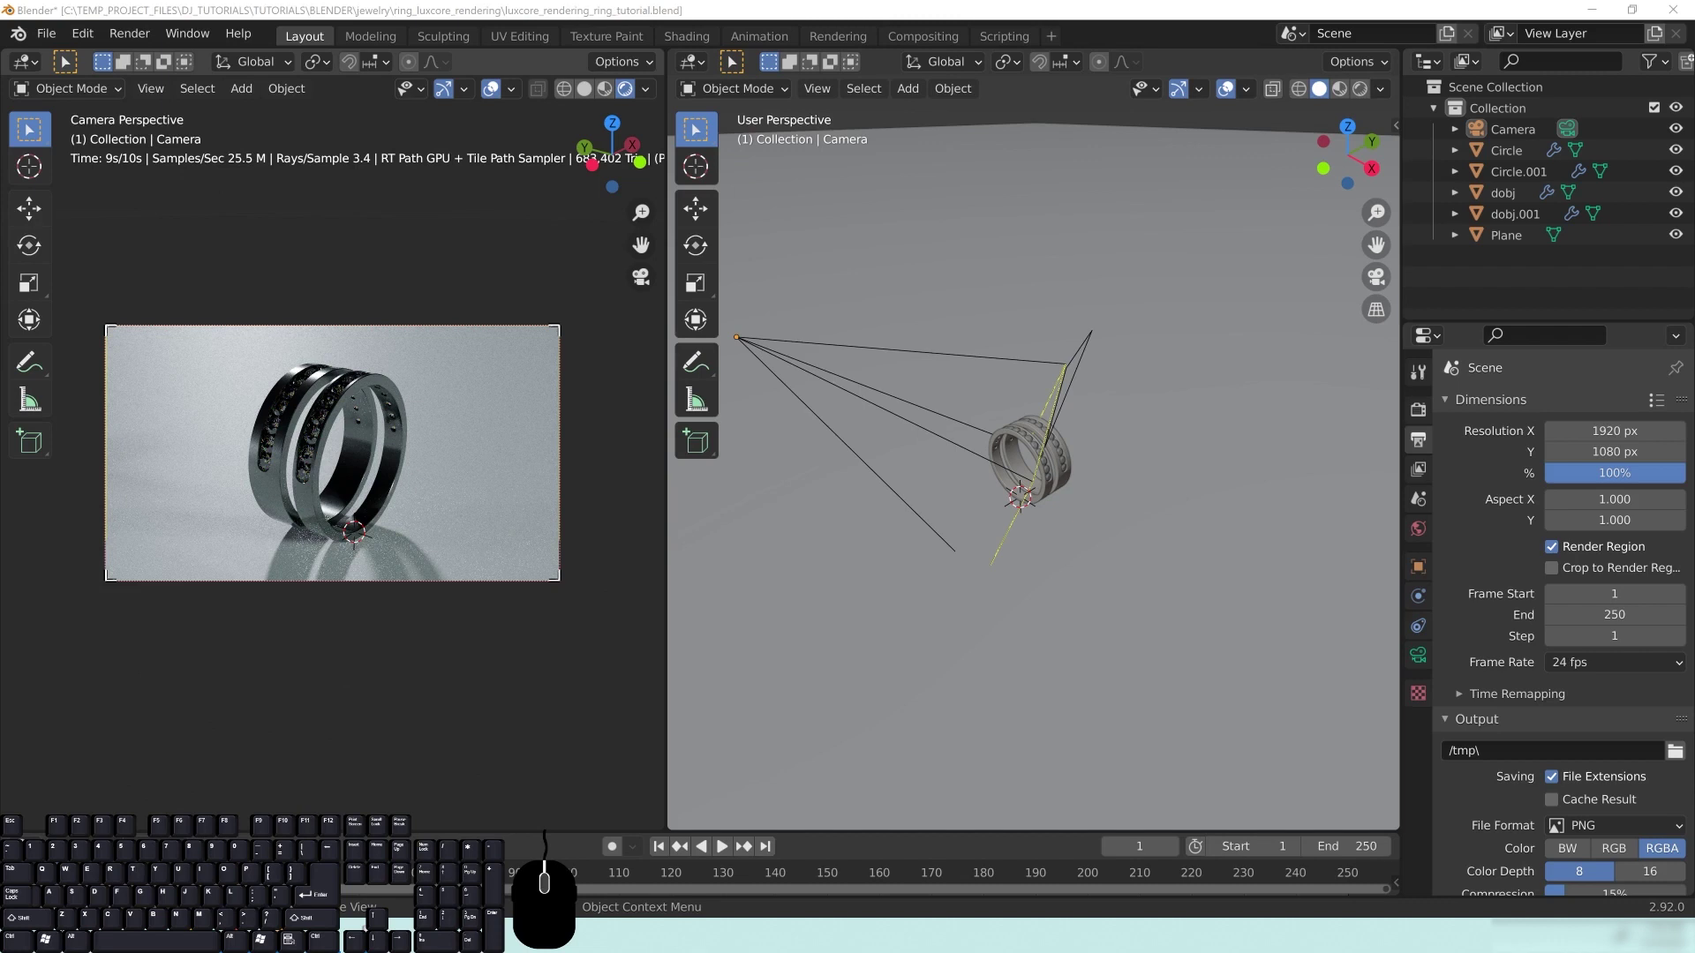
middle_drag(797, 401, 827, 343)
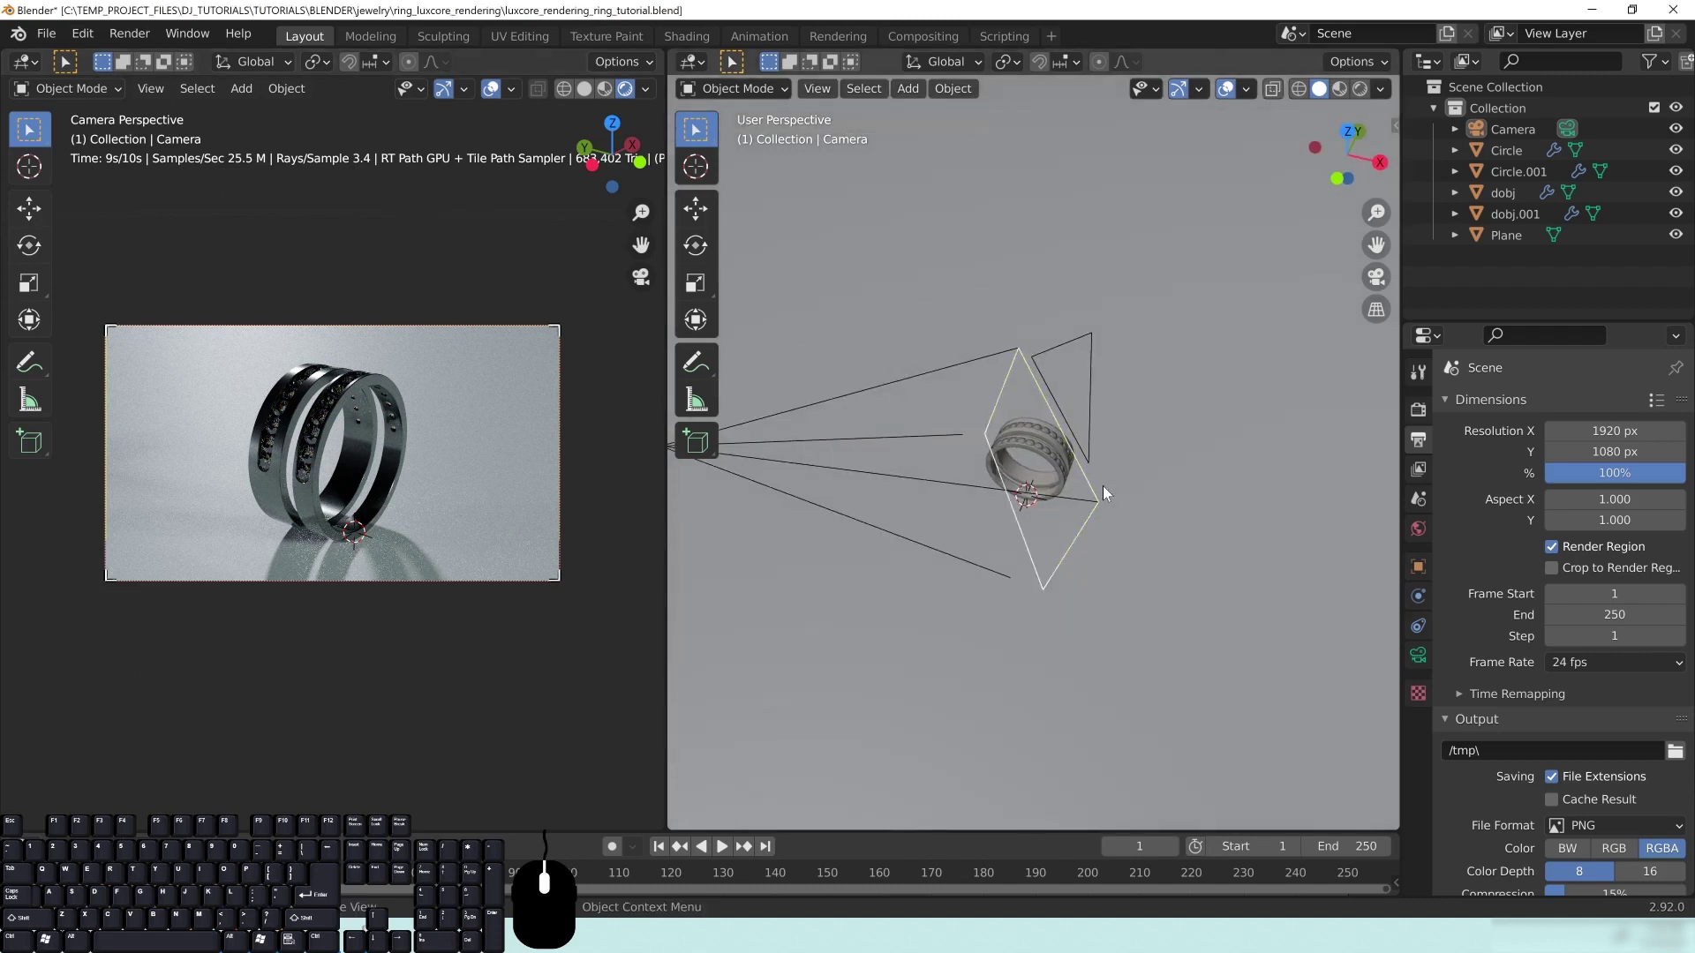
middle_drag(1177, 591, 1068, 557)
scroll(1124, 547, down, 6)
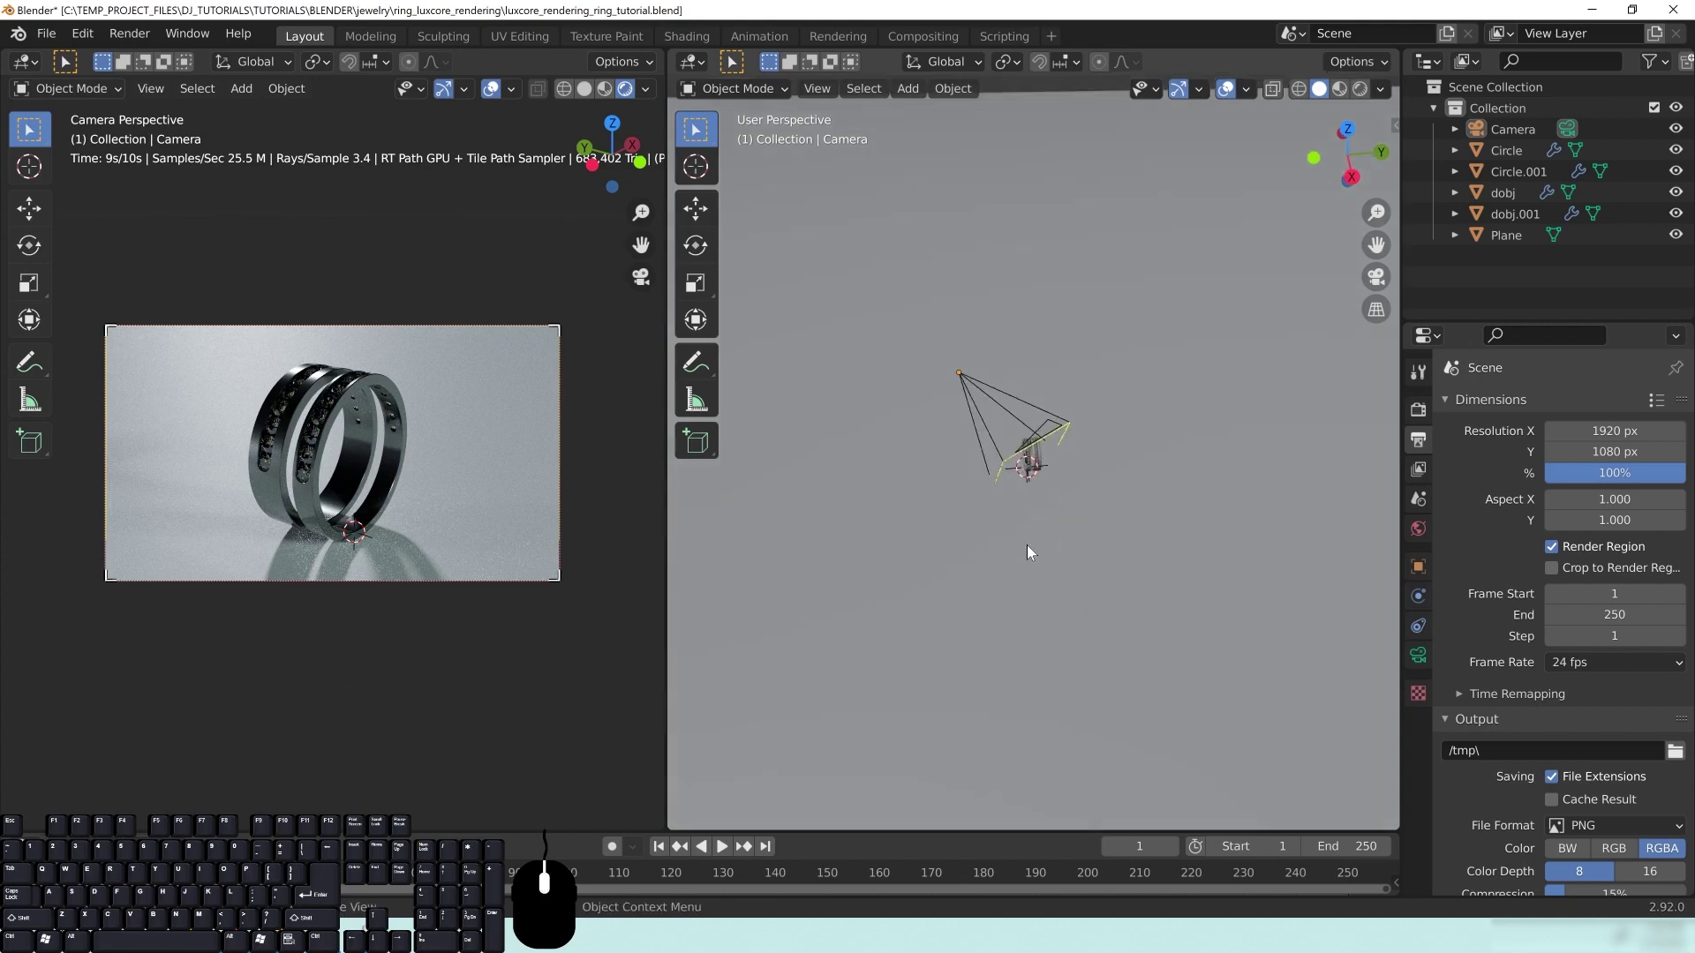
middle_drag(1058, 474, 1269, 473)
scroll(1114, 469, up, 4)
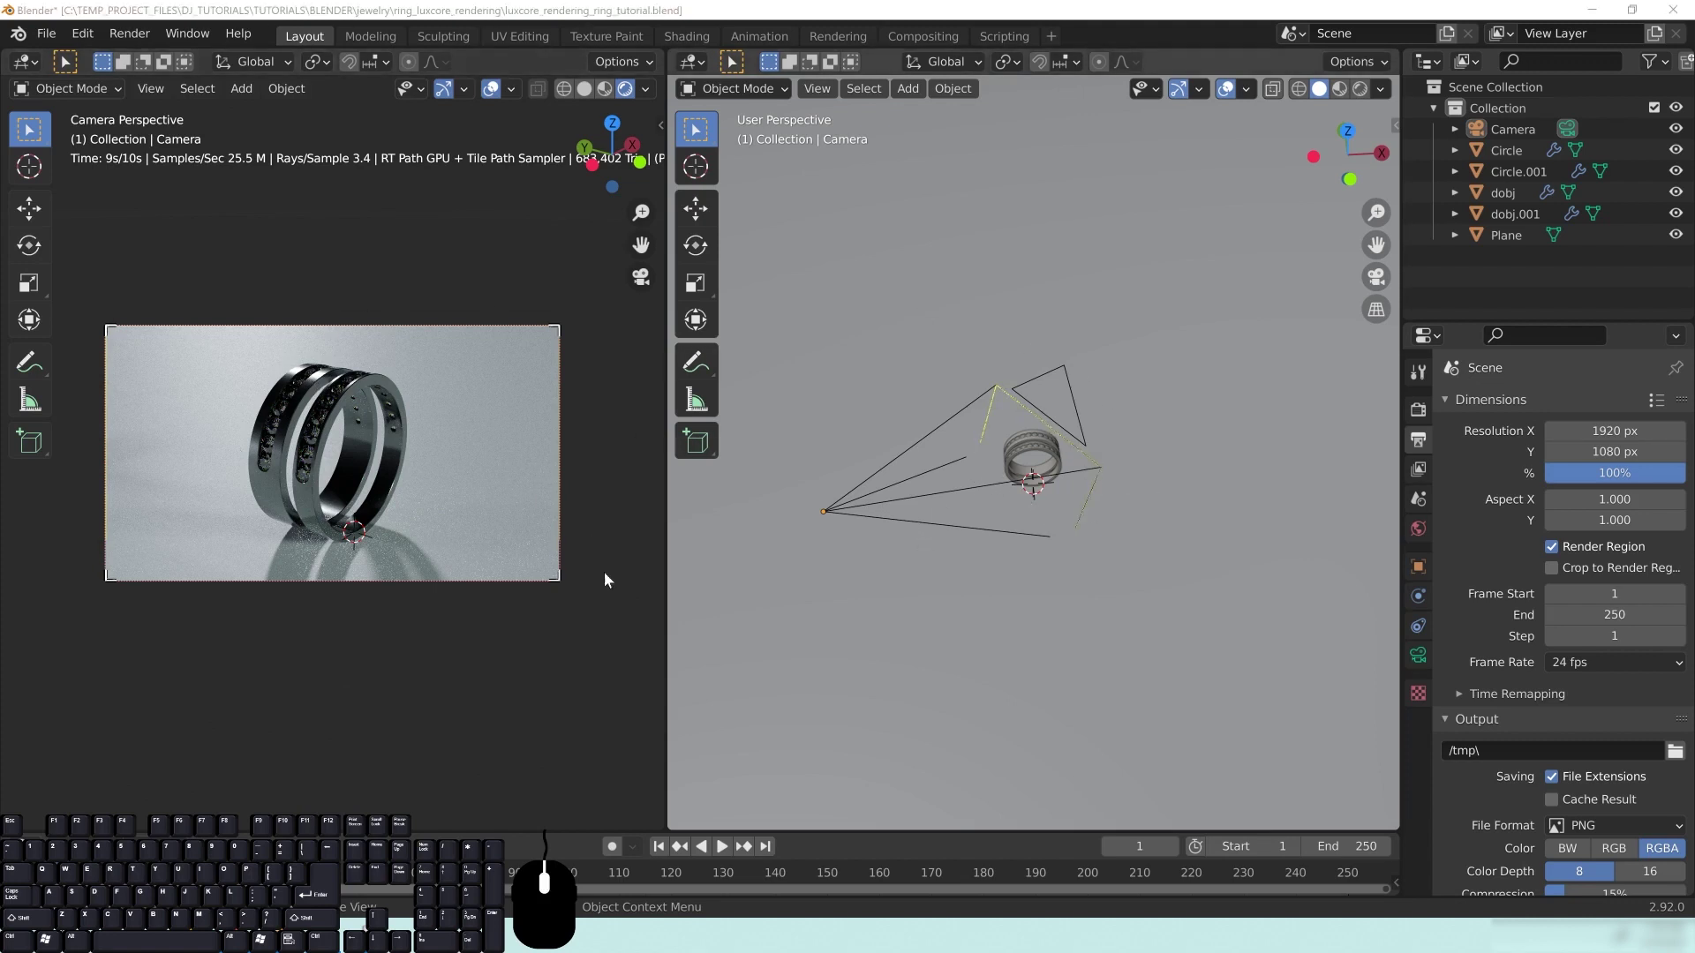
Step: Add an area light and raise it along the Z axis to well above the ring
middle_drag(1052, 493, 954, 411)
middle_drag(1015, 521, 1061, 510)
key(shift+a)
mouse_move(1025, 463)
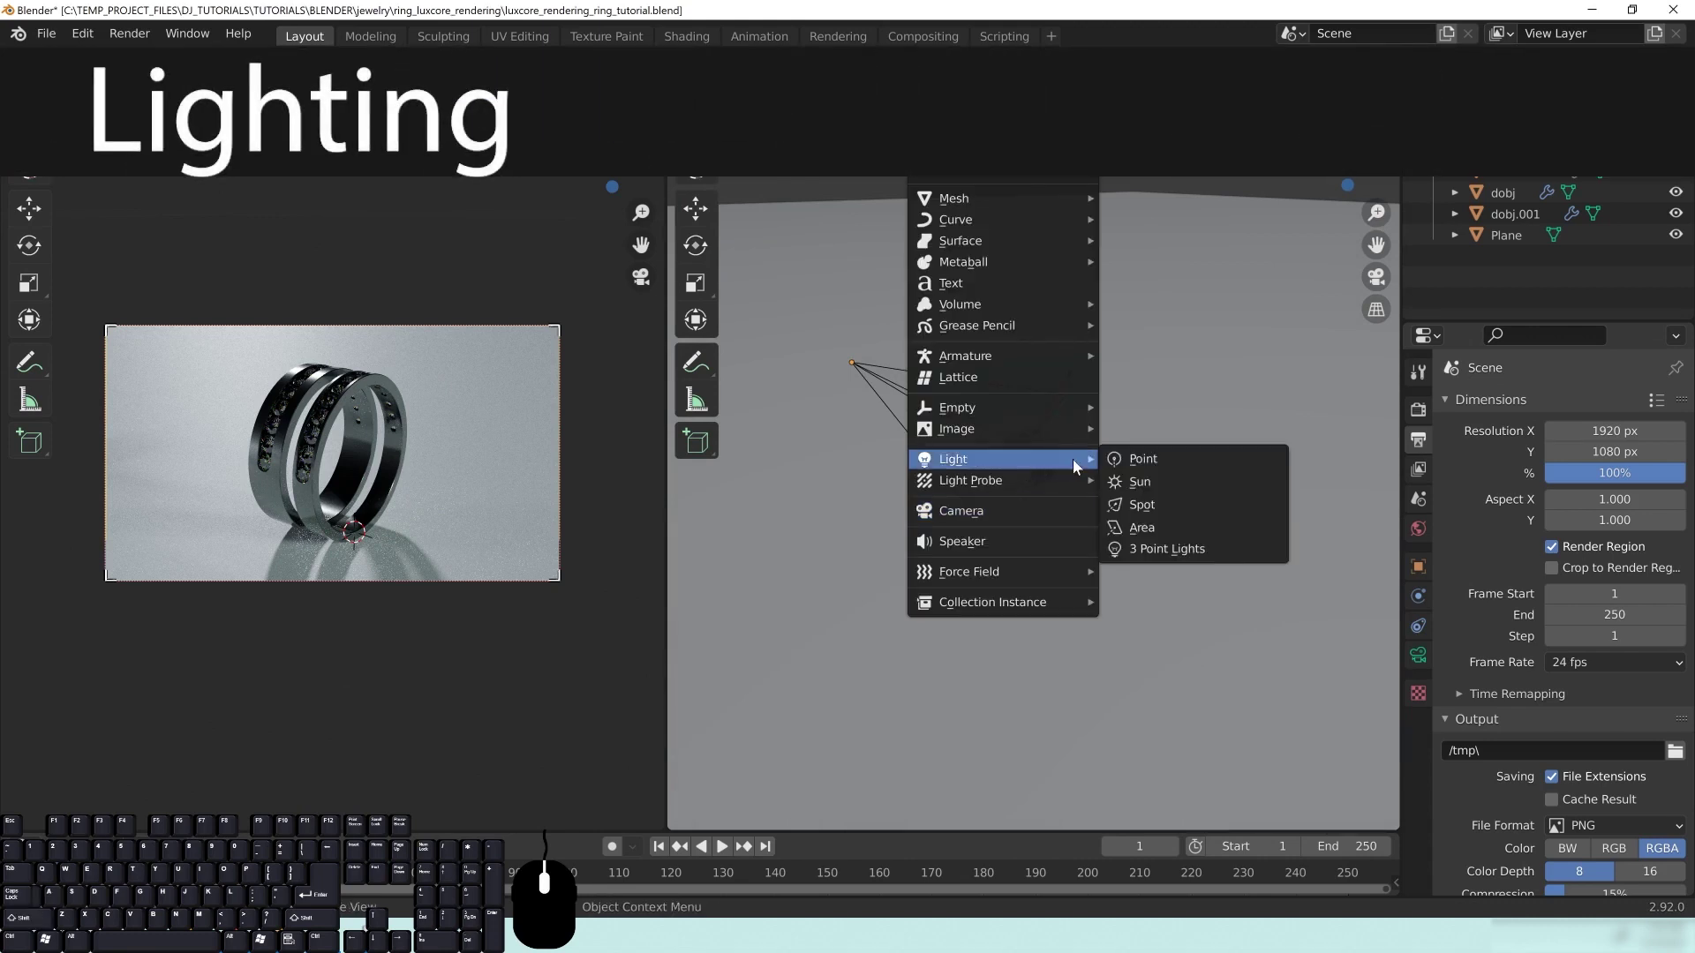
click(1218, 530)
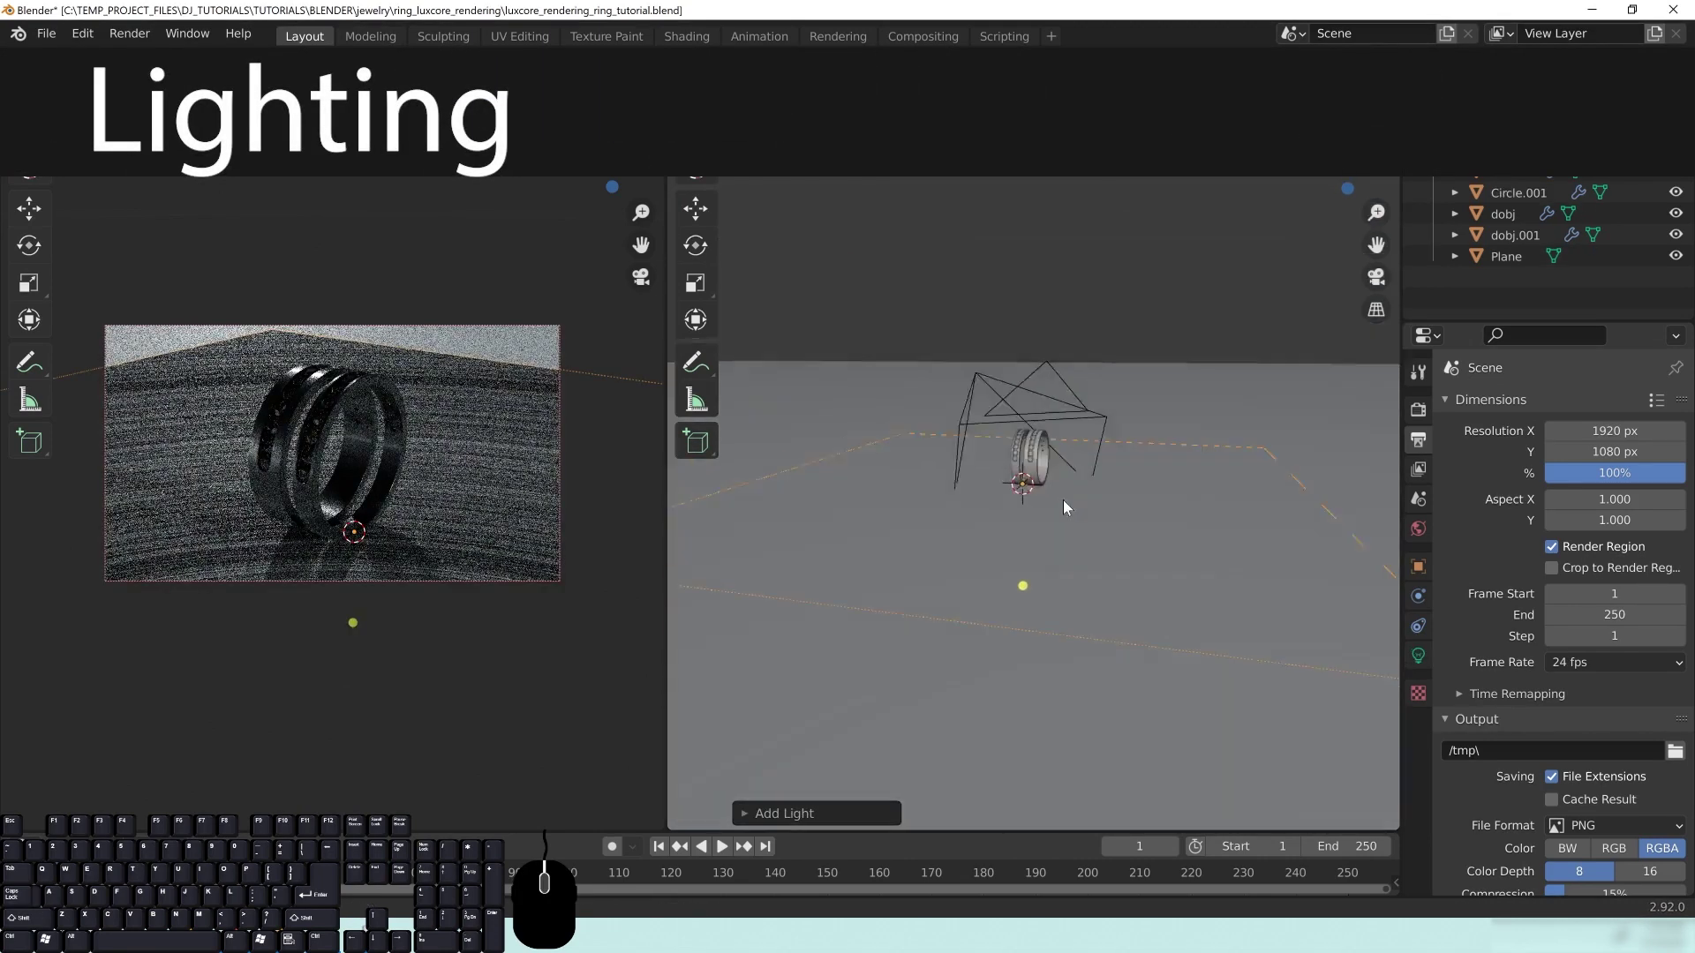
key(g)
key(z)
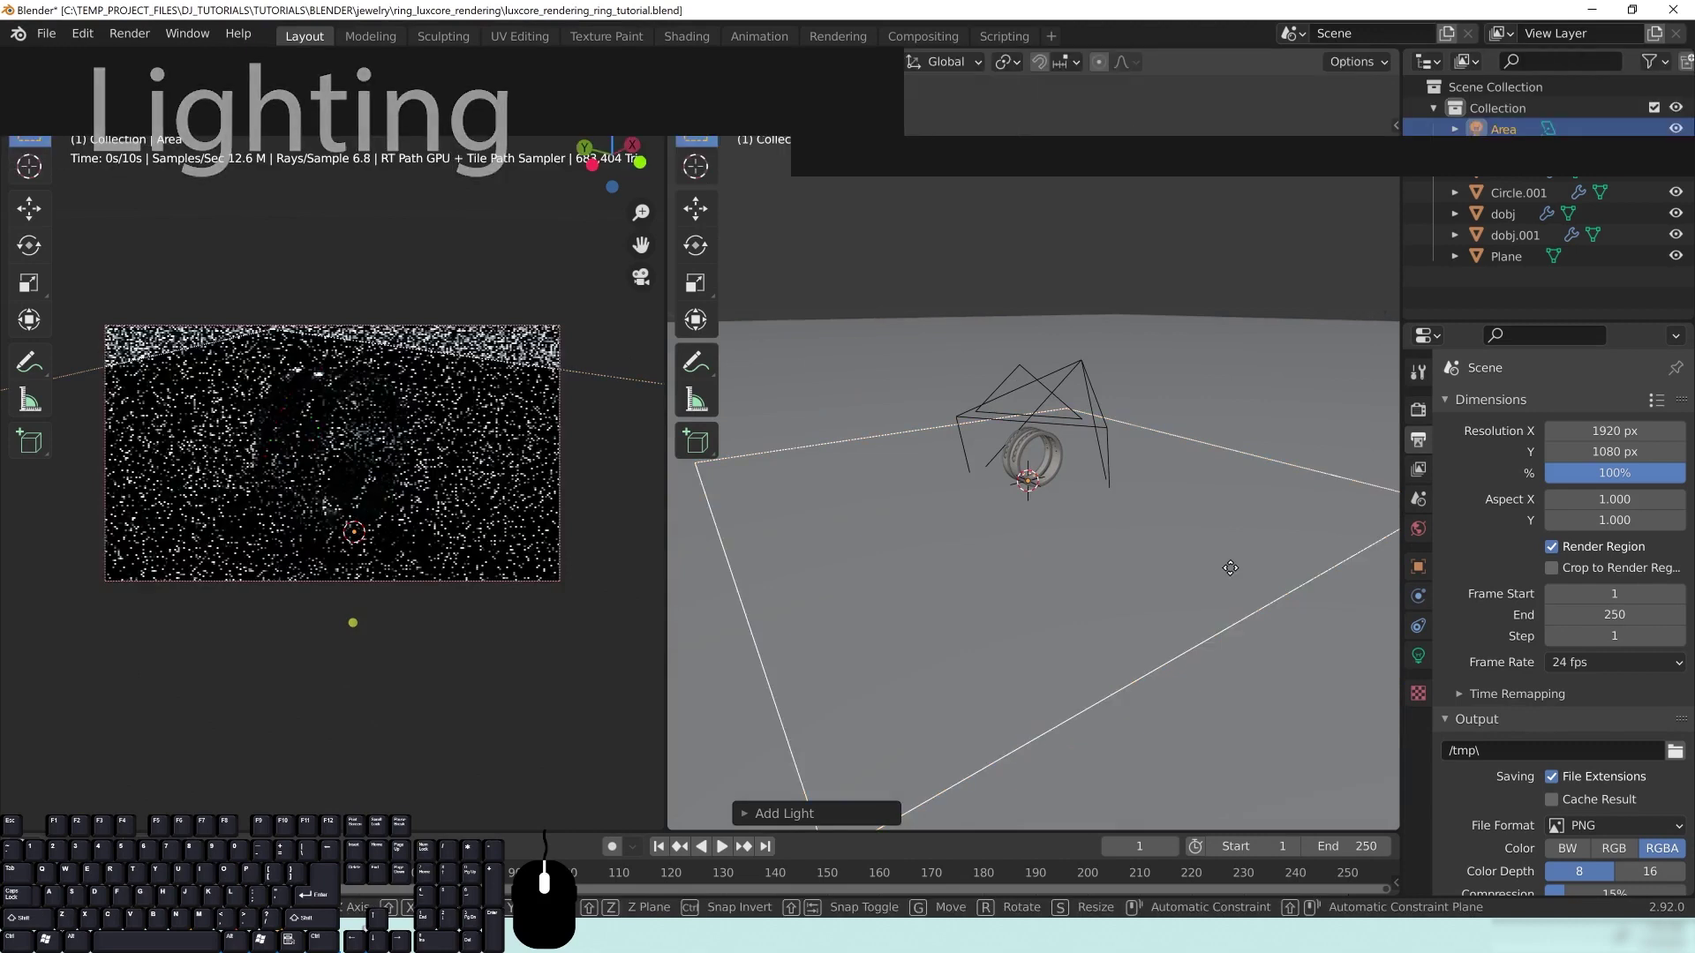
click(1210, 339)
Step: Scale the area light down to a small square, about the width of the ring
key(s)
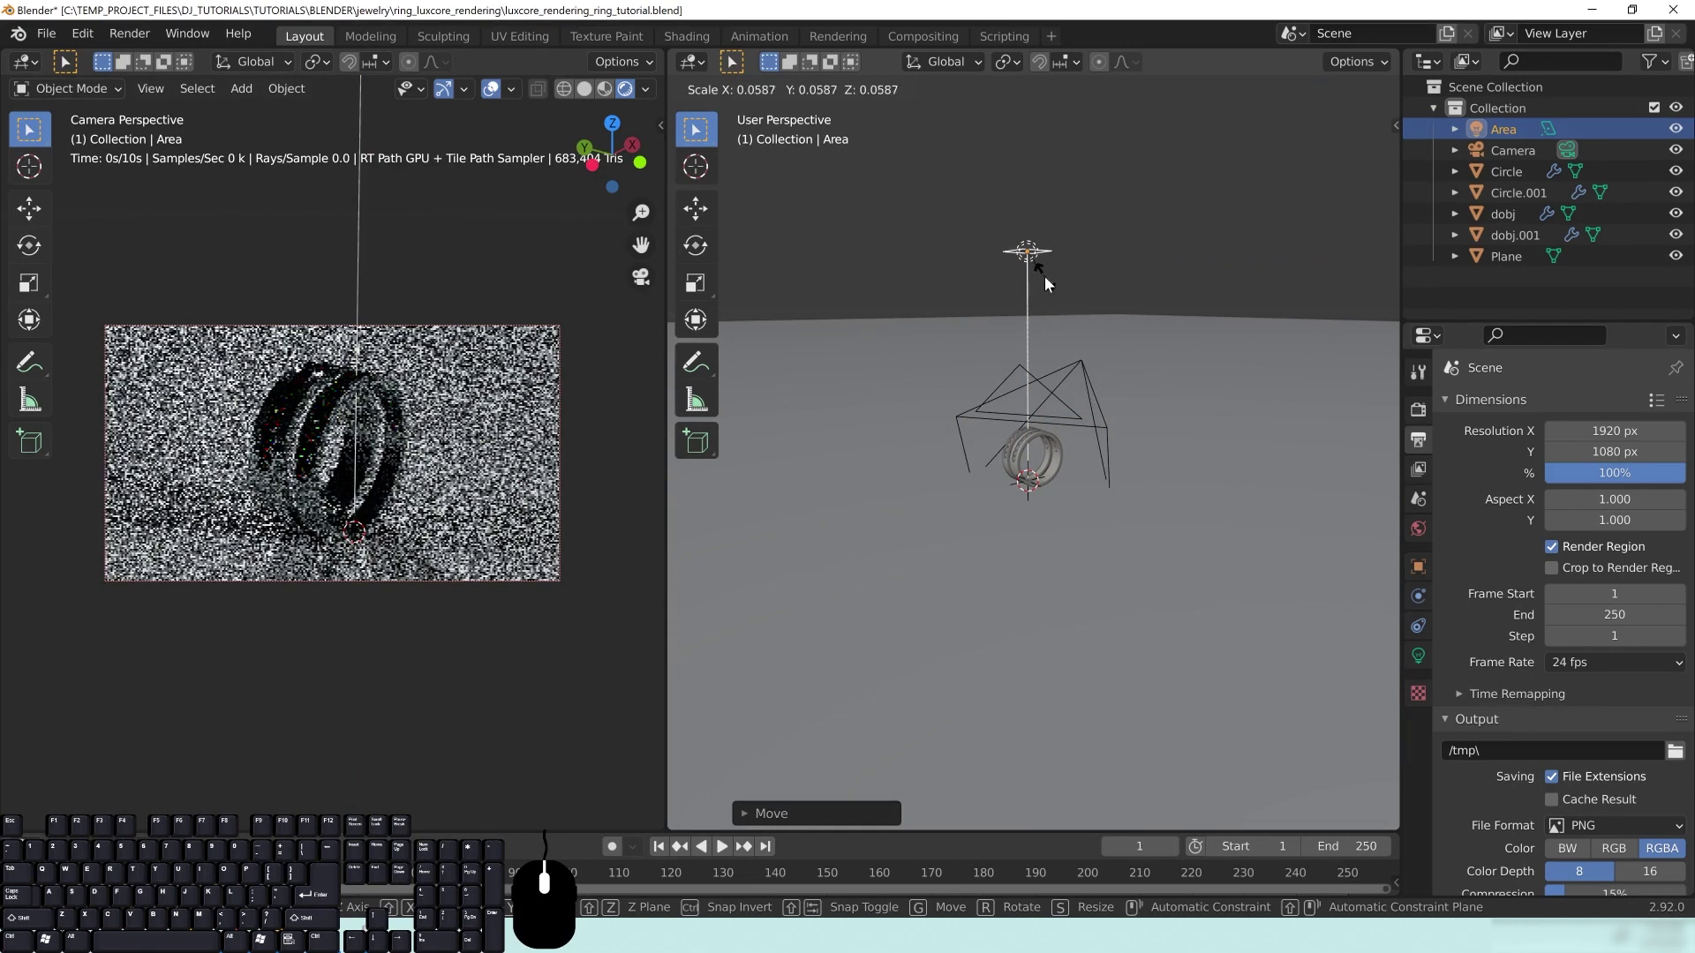
click(1046, 277)
middle_drag(1129, 352, 1309, 331)
middle_drag(1097, 379, 1268, 509)
key(s)
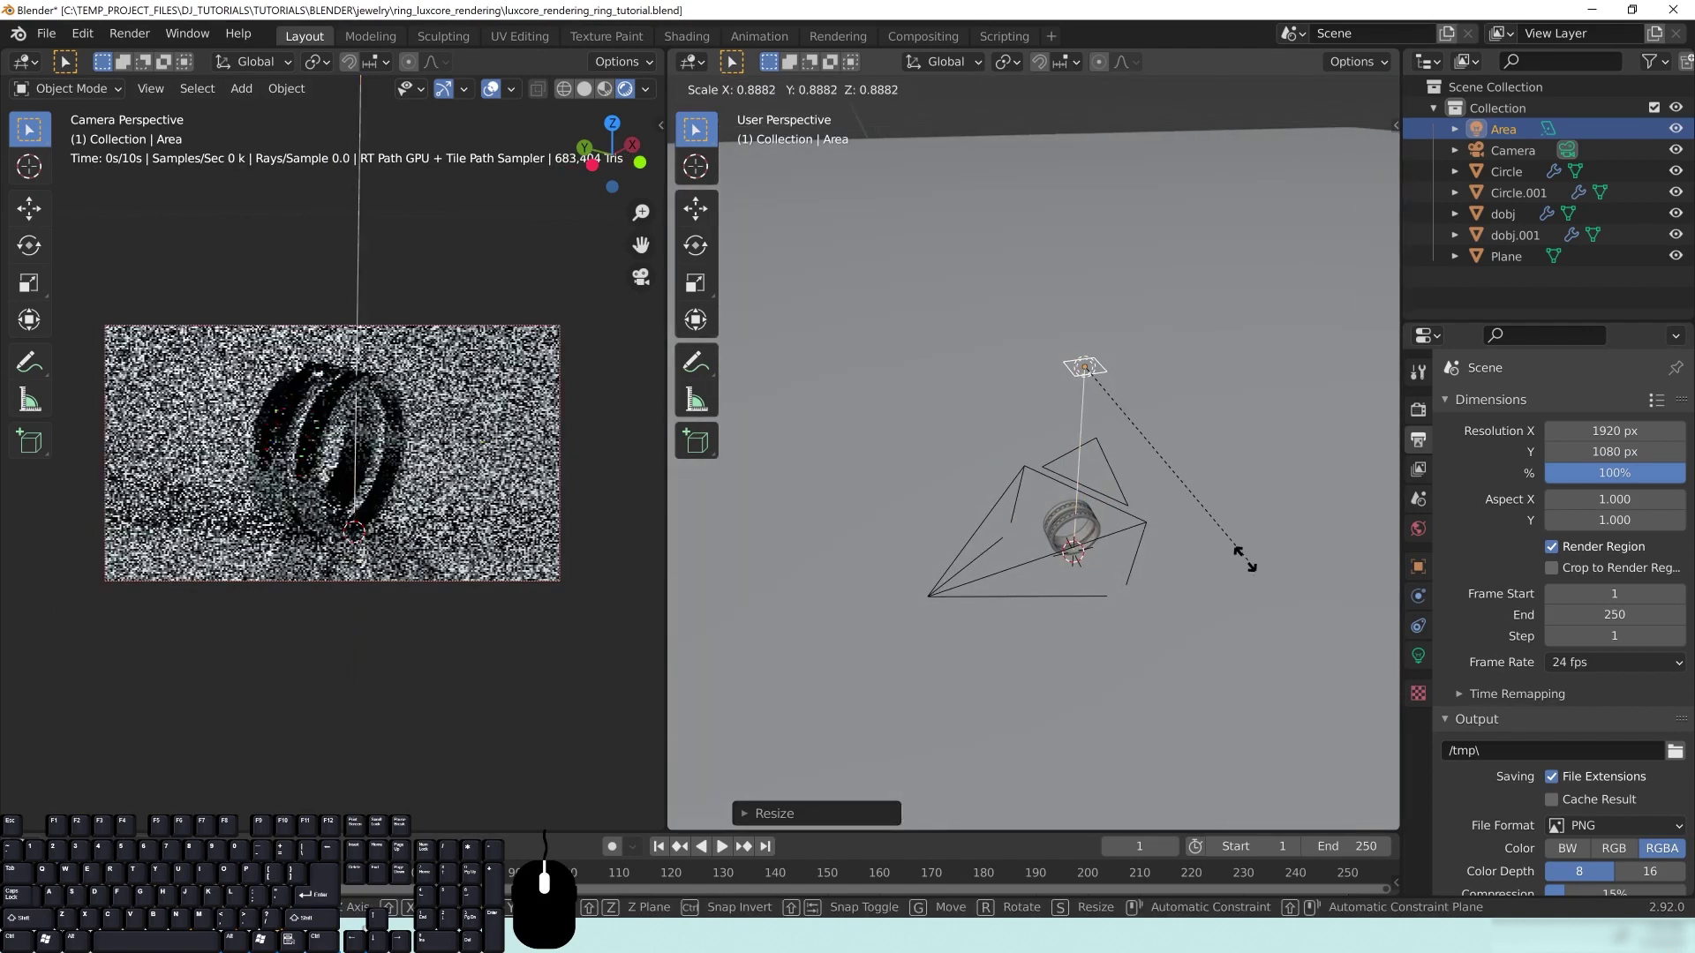
click(1233, 569)
middle_drag(1232, 569, 1137, 502)
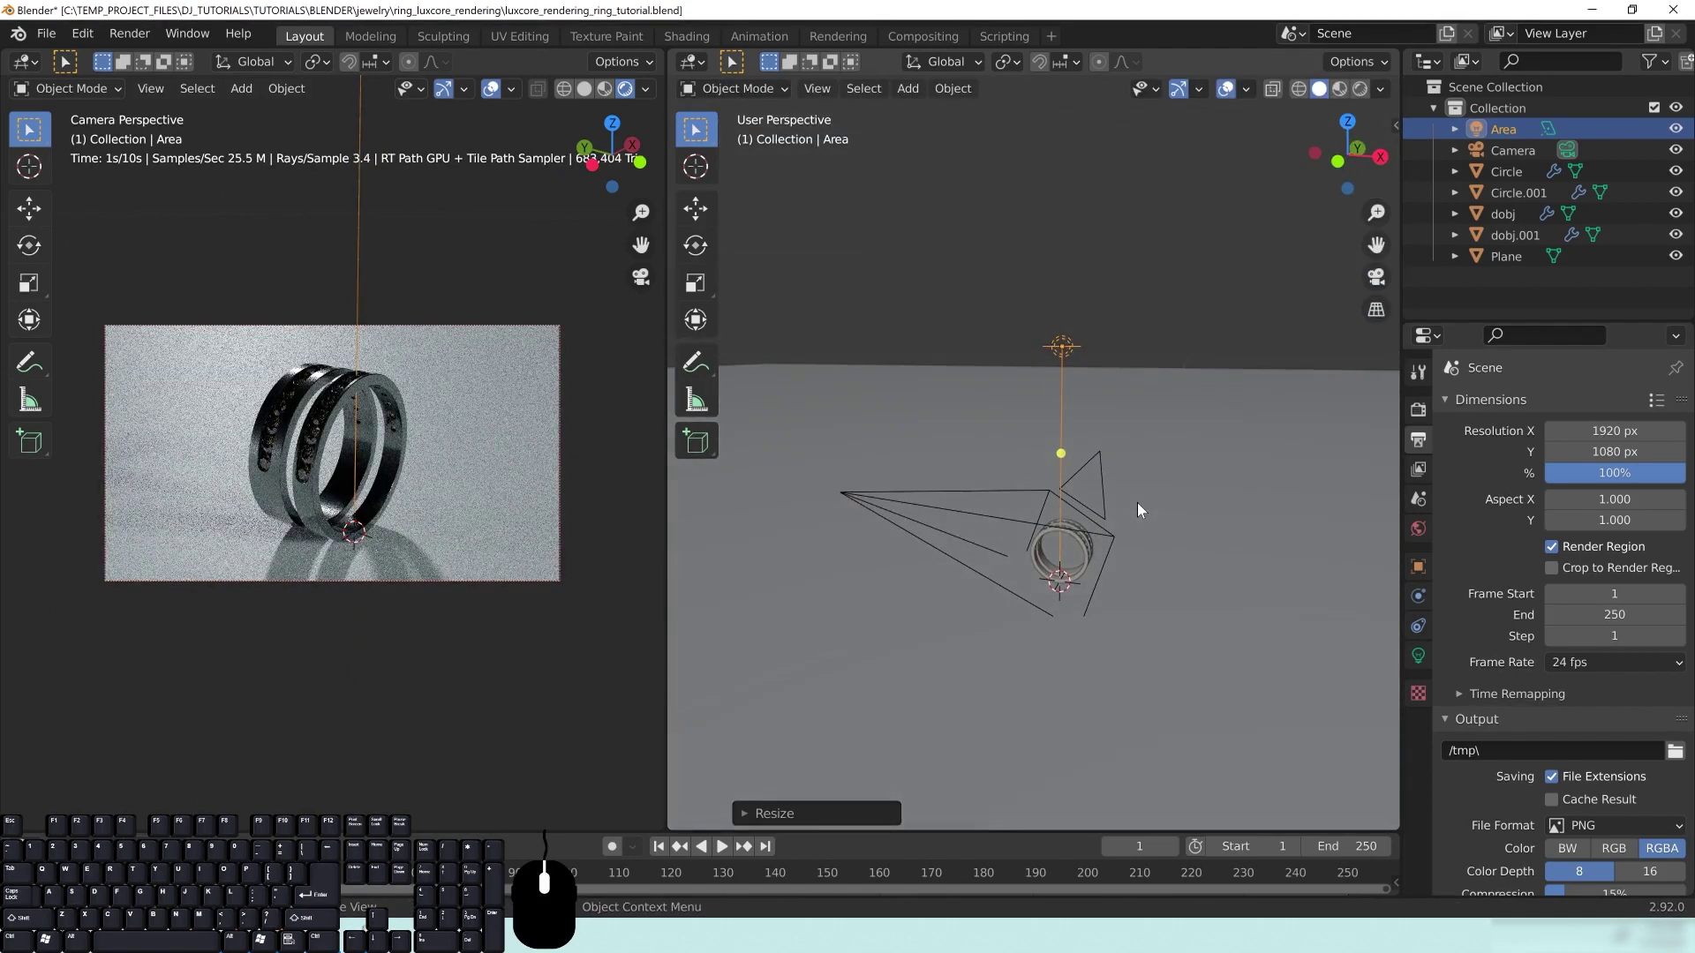
Step: Switch the camera viewport from rendered to solid shading
key(z)
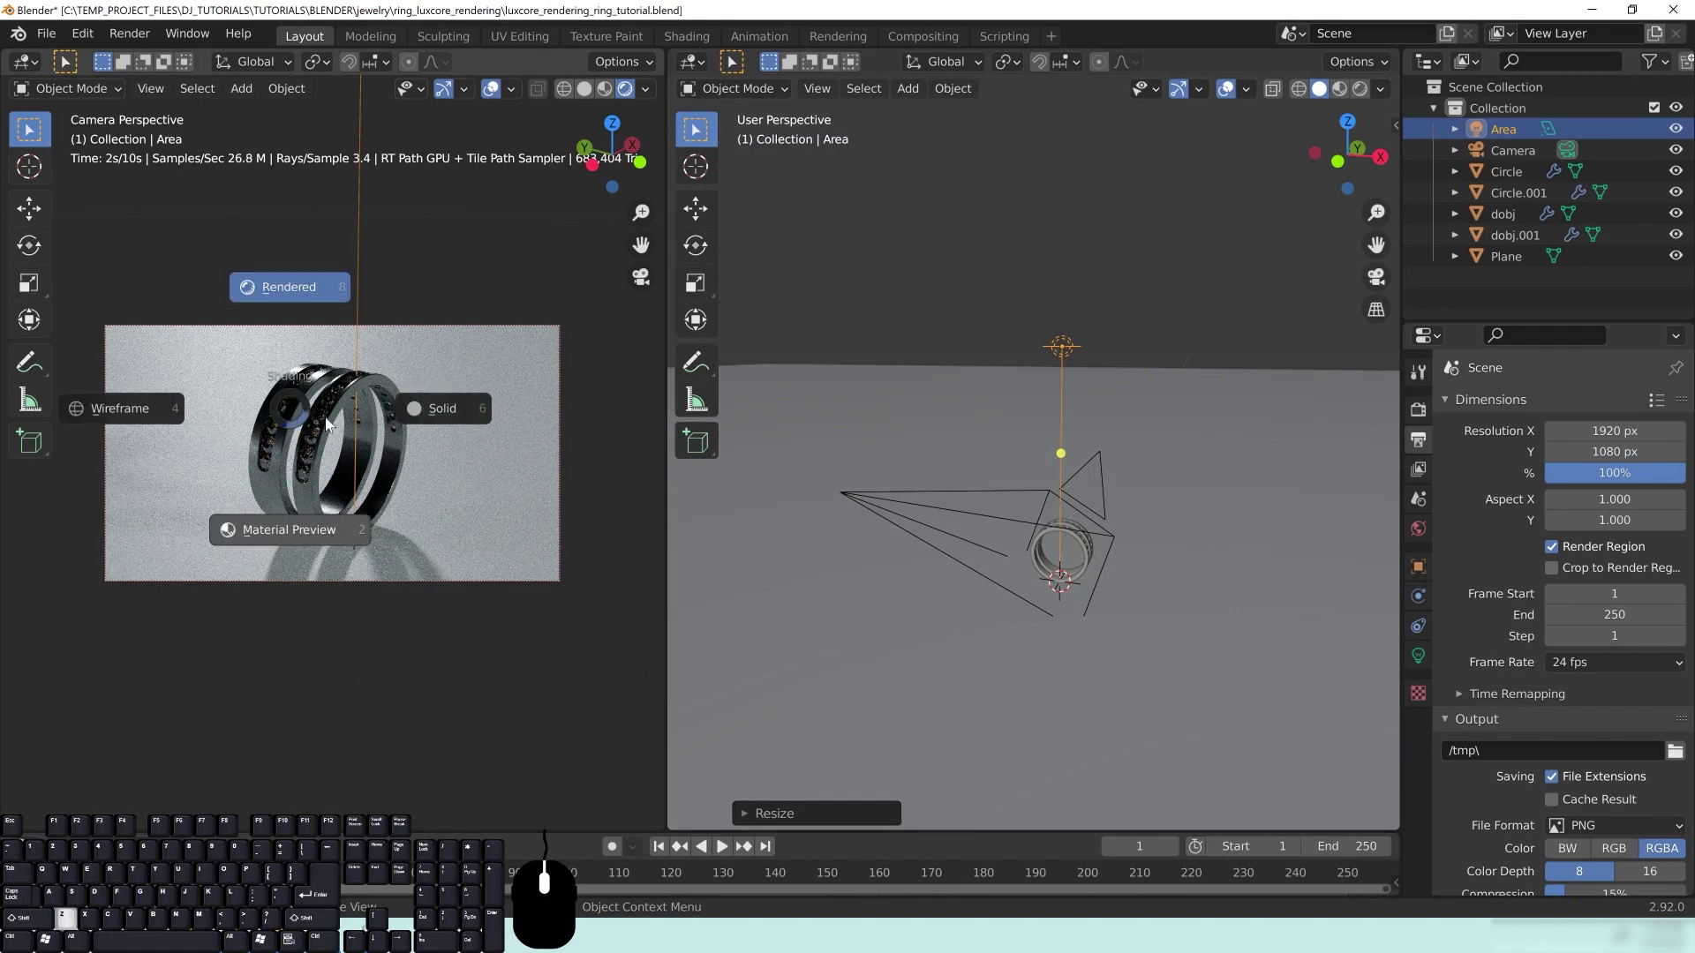
click(439, 411)
middle_drag(1033, 596, 1131, 542)
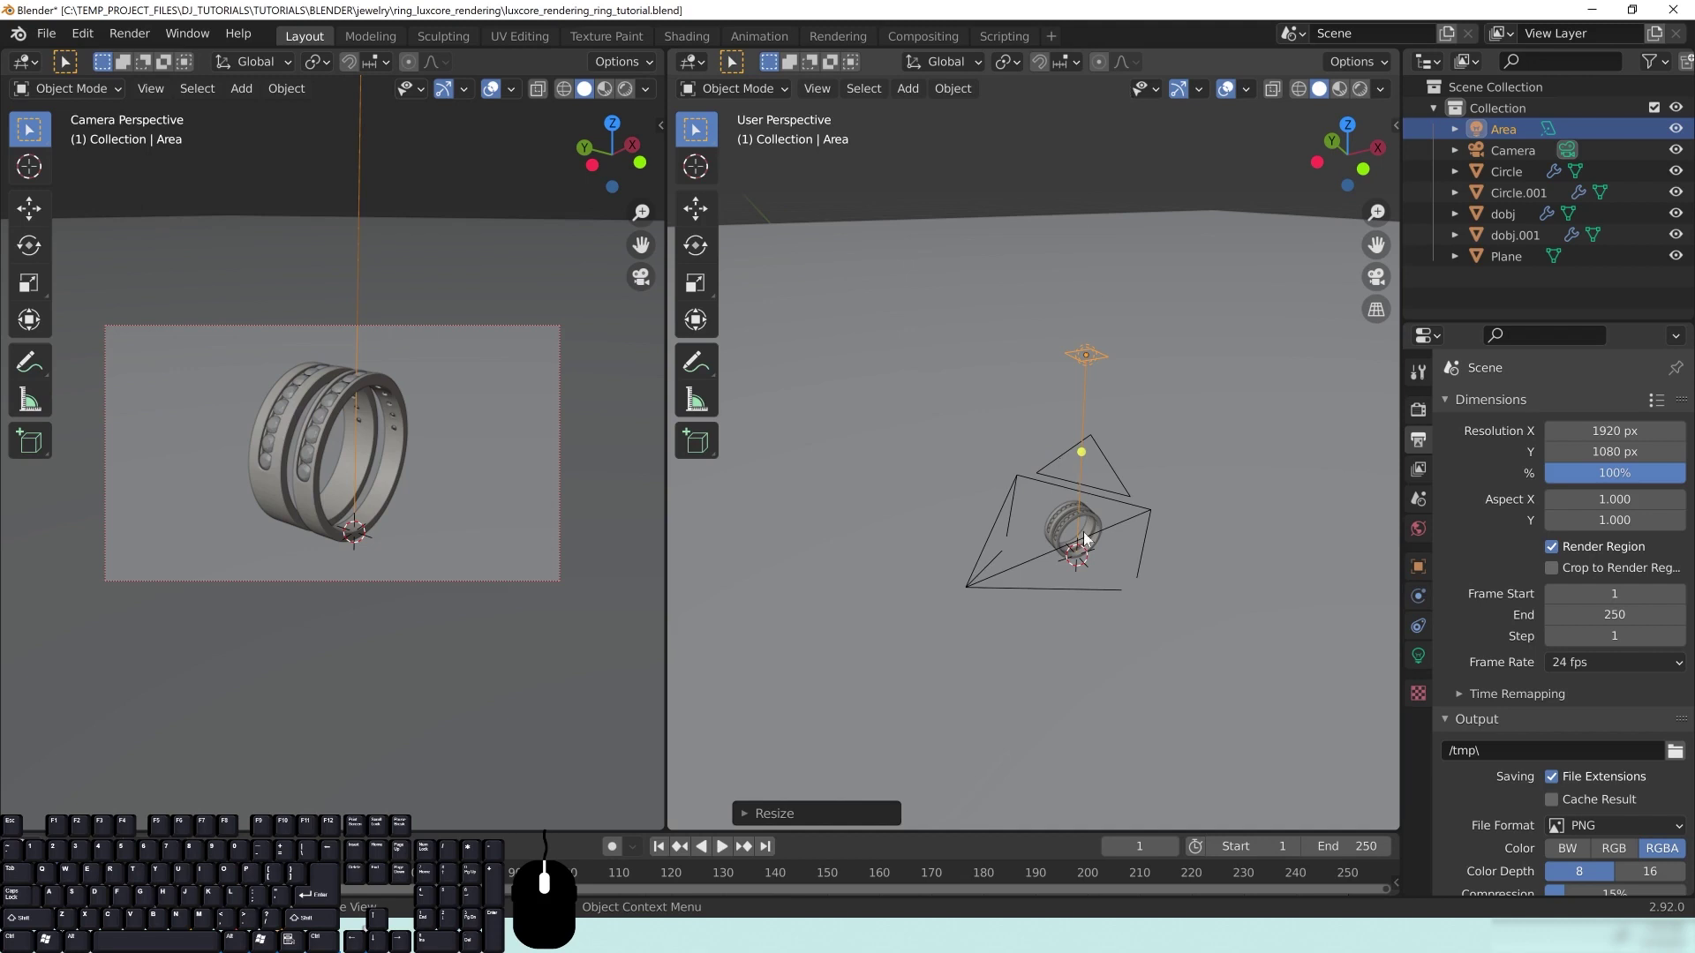
Step: Add a Plain Axes empty at the ring's base and rename it light_target
middle_drag(1141, 613, 1118, 570)
scroll(1094, 611, up, 2)
shift+middle_drag(1187, 642, 1156, 599)
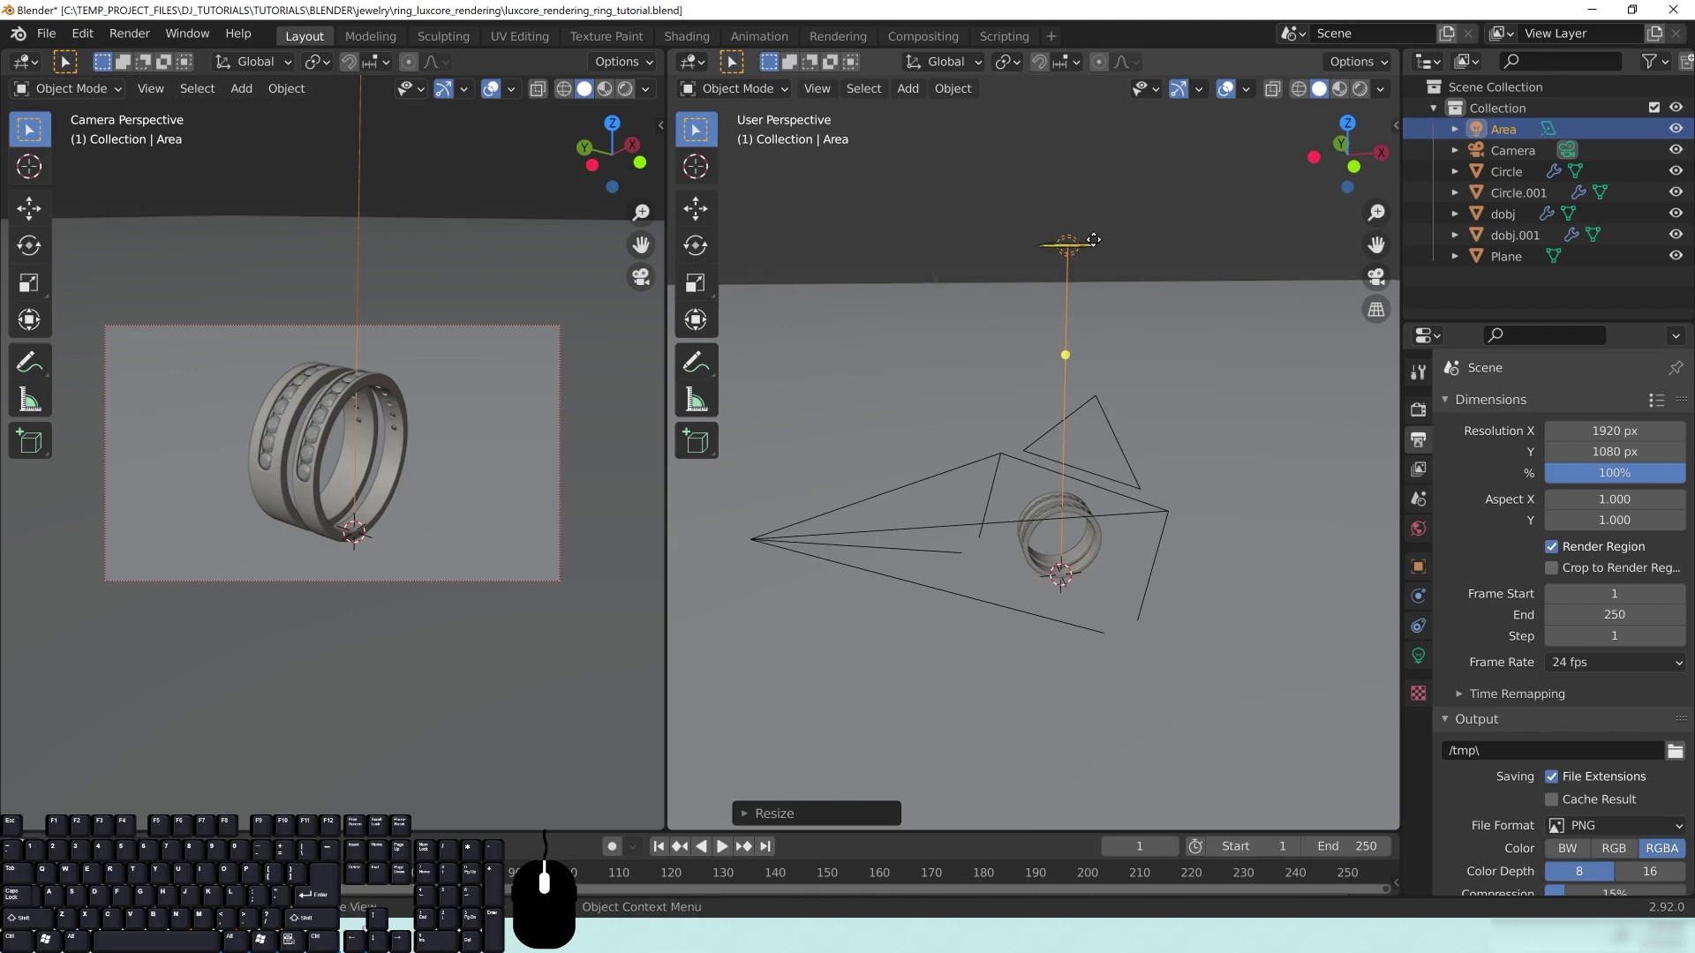
key(shift+a)
mouse_move(1109, 572)
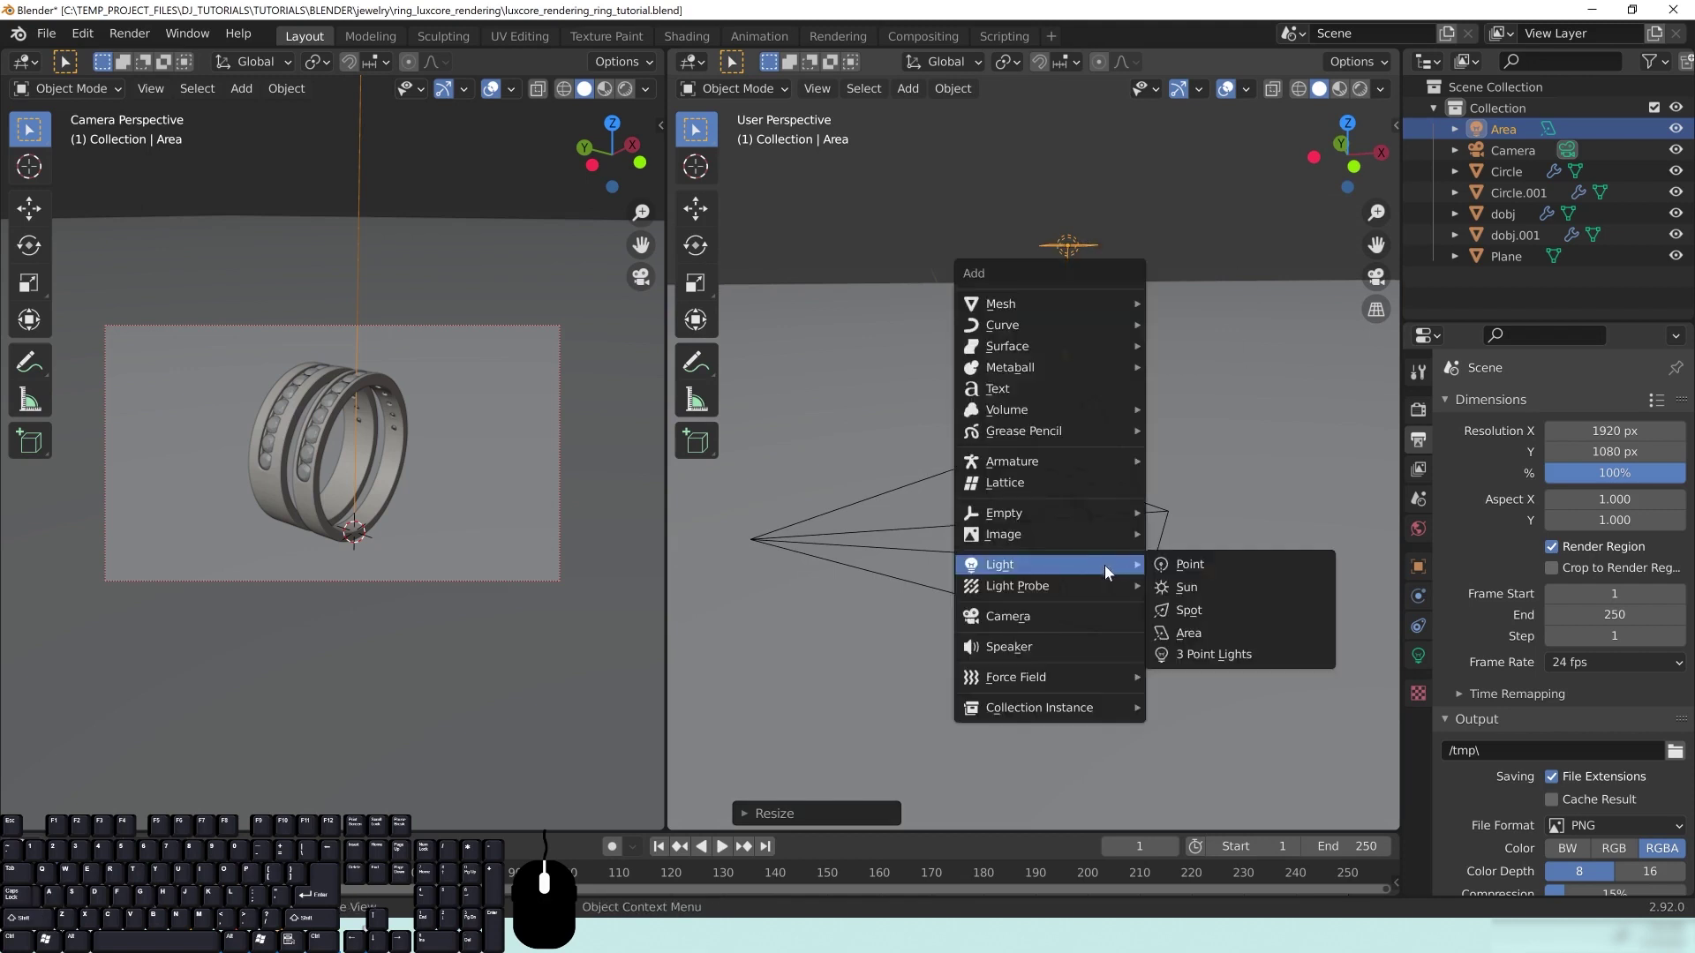
mouse_move(1014, 510)
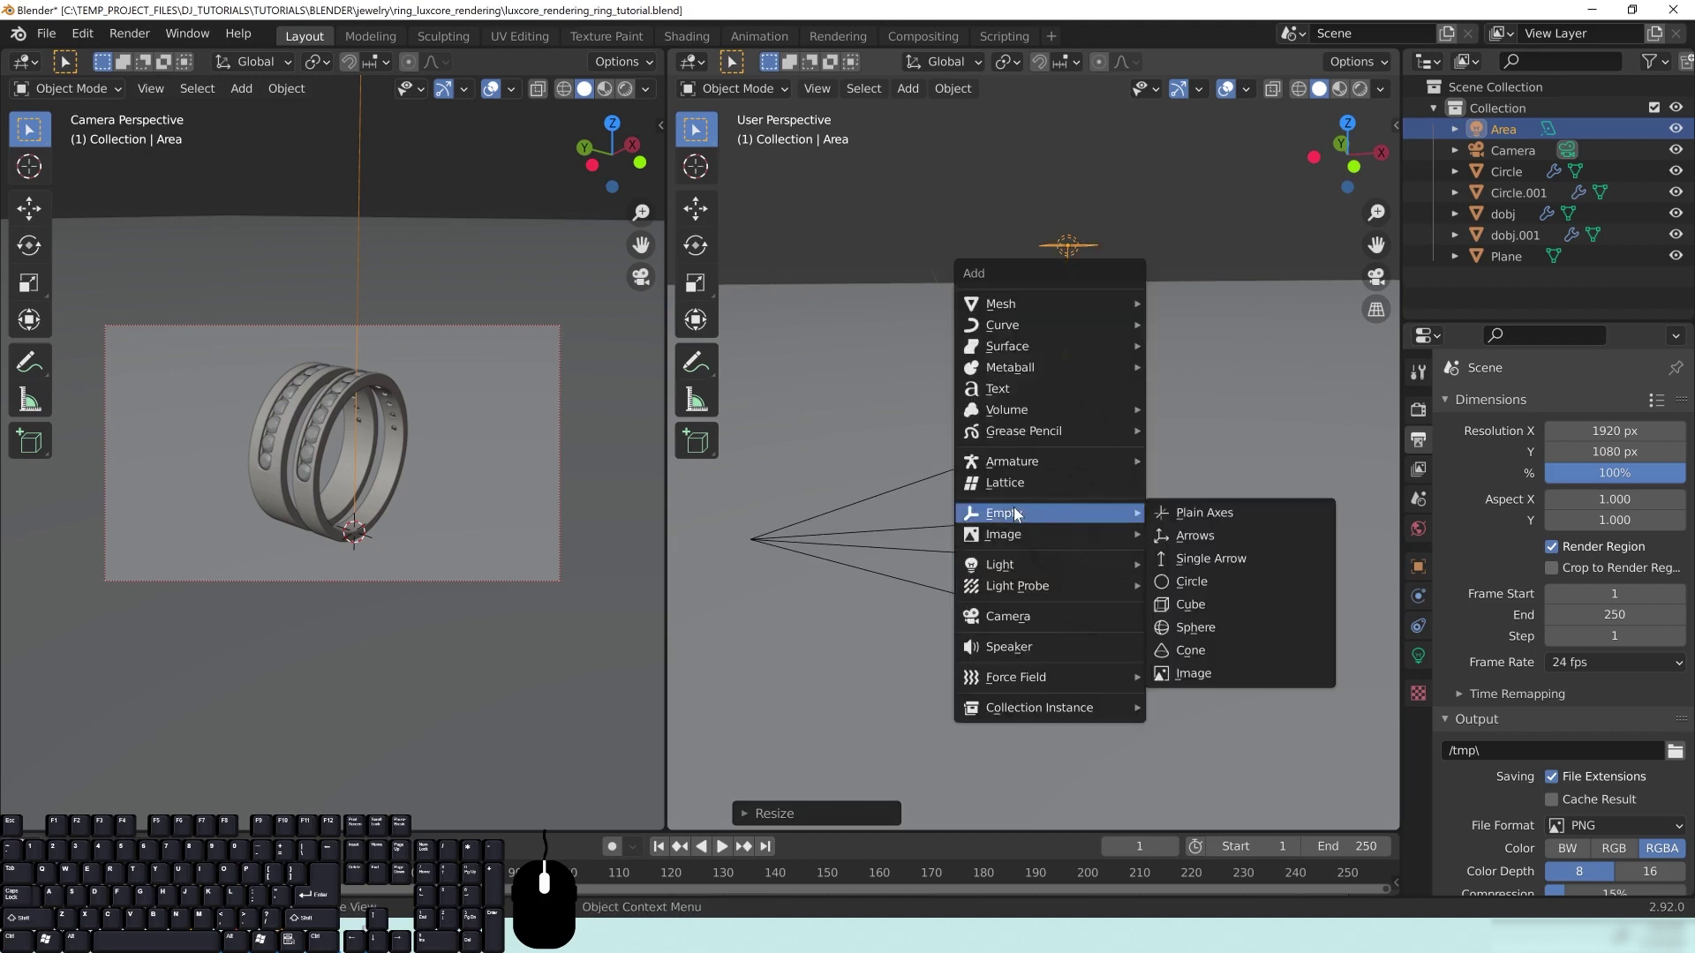
click(1227, 510)
double_click(1509, 256)
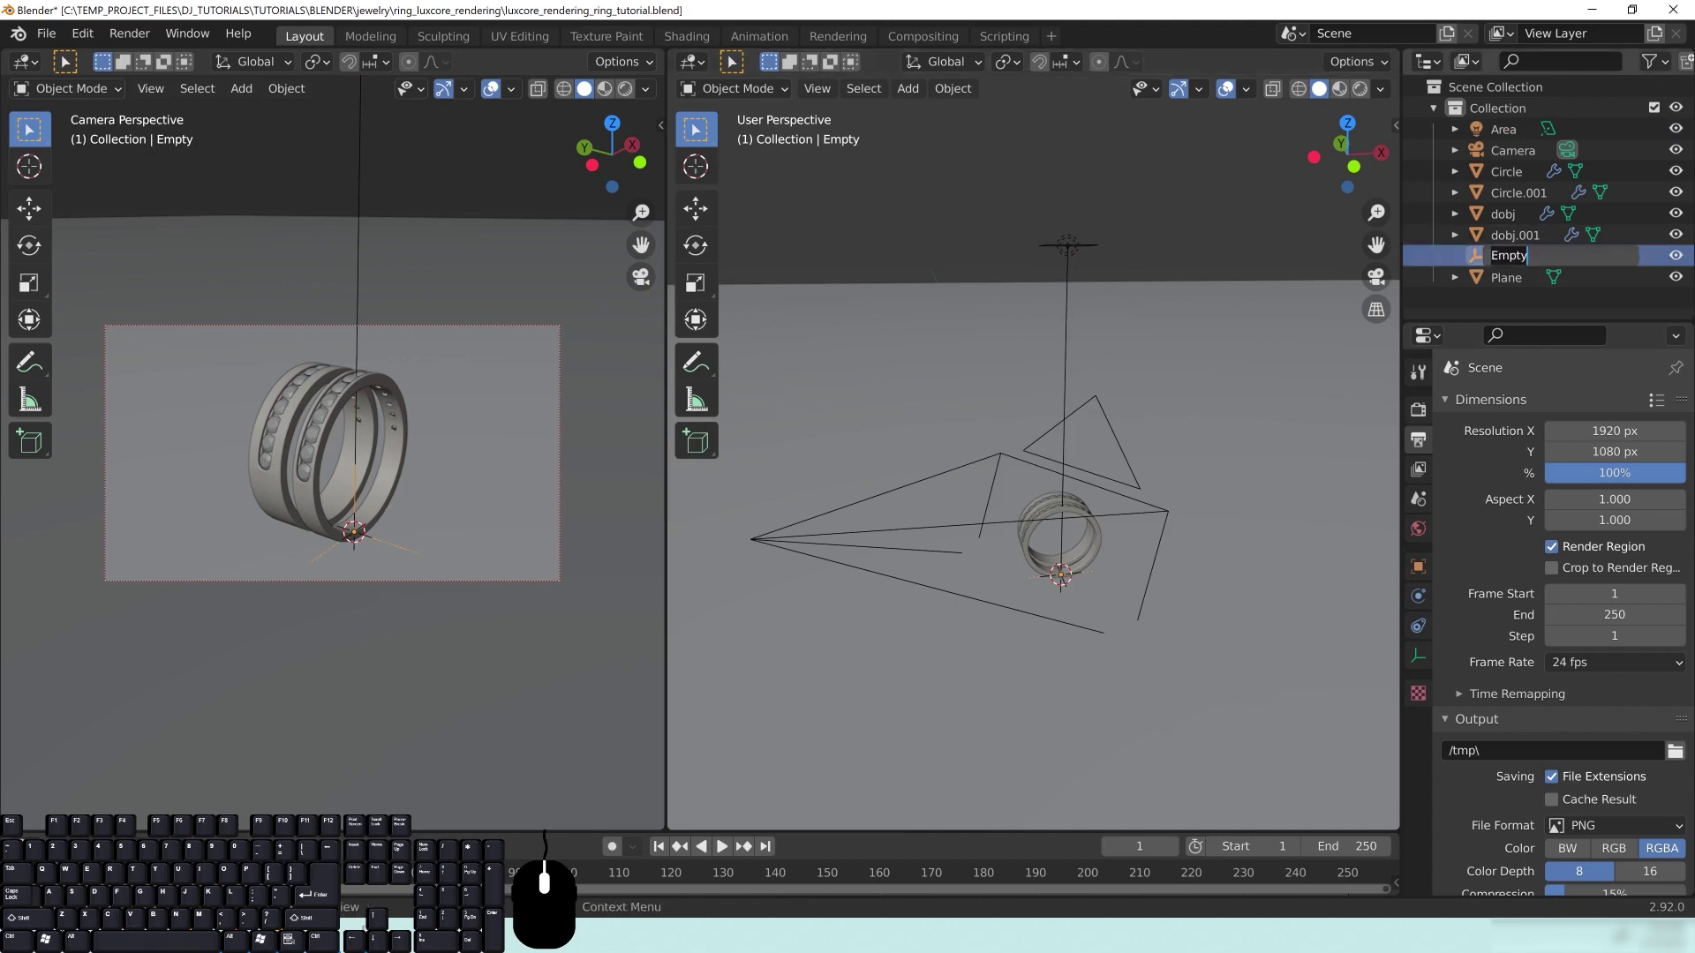
text(light_target)
key(Return)
Step: Raise the light_target empty along the Z axis to the ring's centre and scale it up to extend past the ring
key(g)
key(z)
click(1186, 527)
key(s)
click(755, 538)
Step: Give the area light a Track To constraint with light_target as its target
middle_drag(1001, 560, 1064, 522)
click(1043, 245)
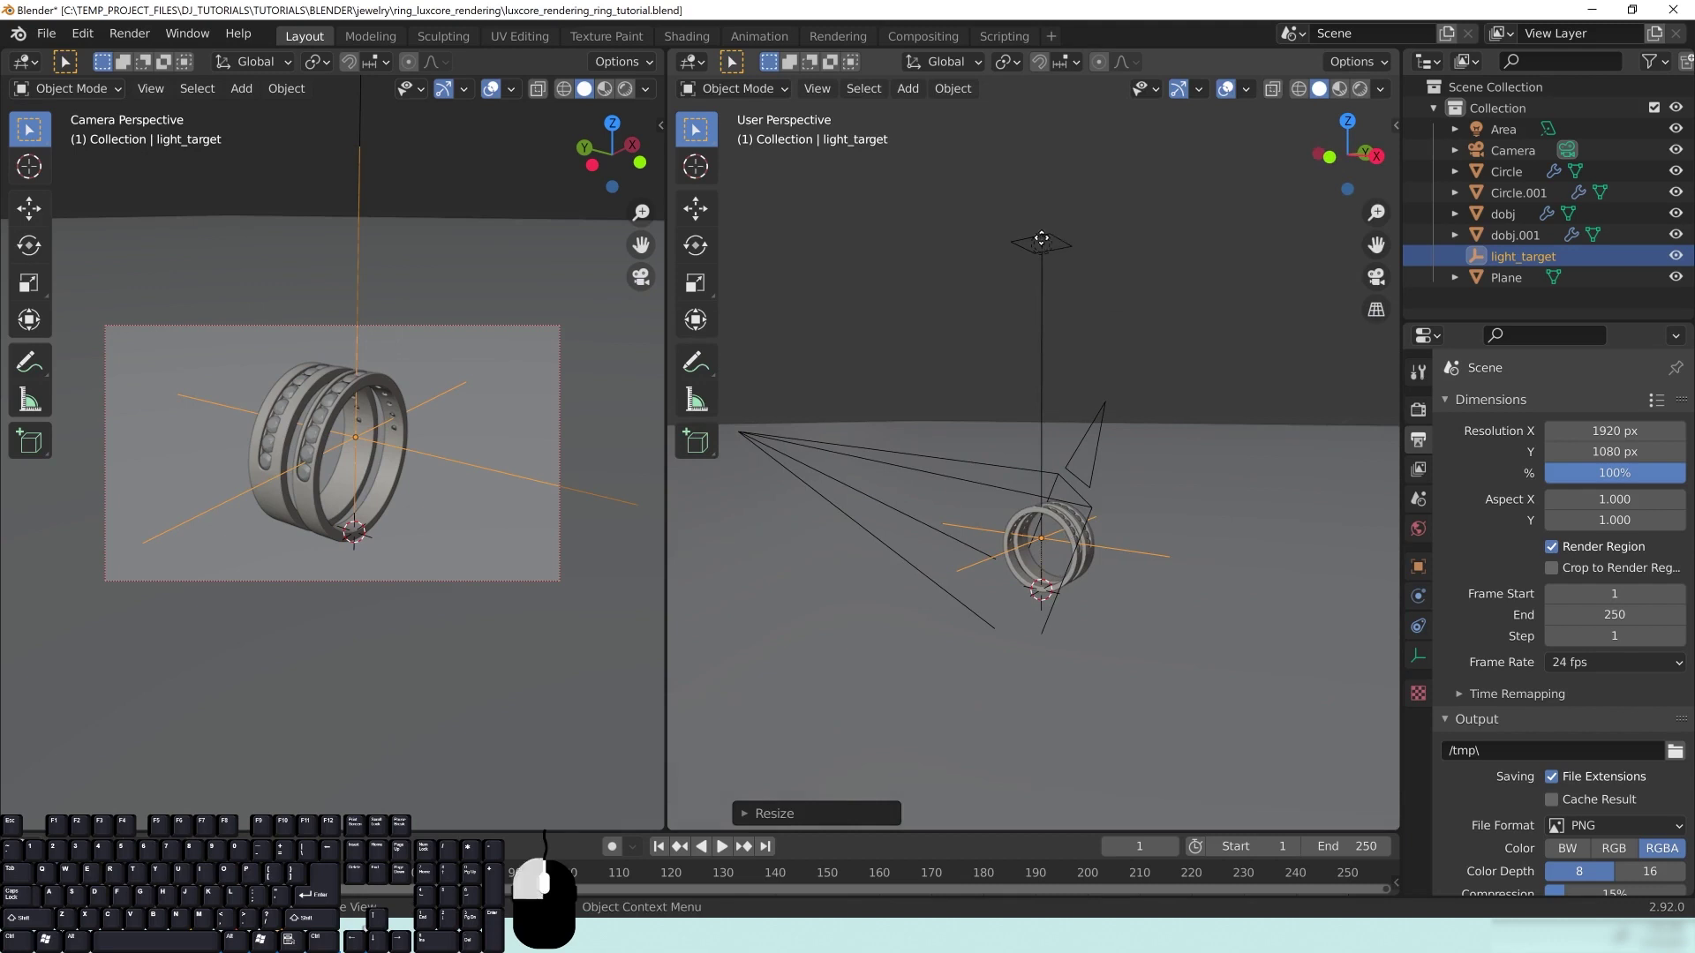
middle_drag(1082, 297, 1103, 306)
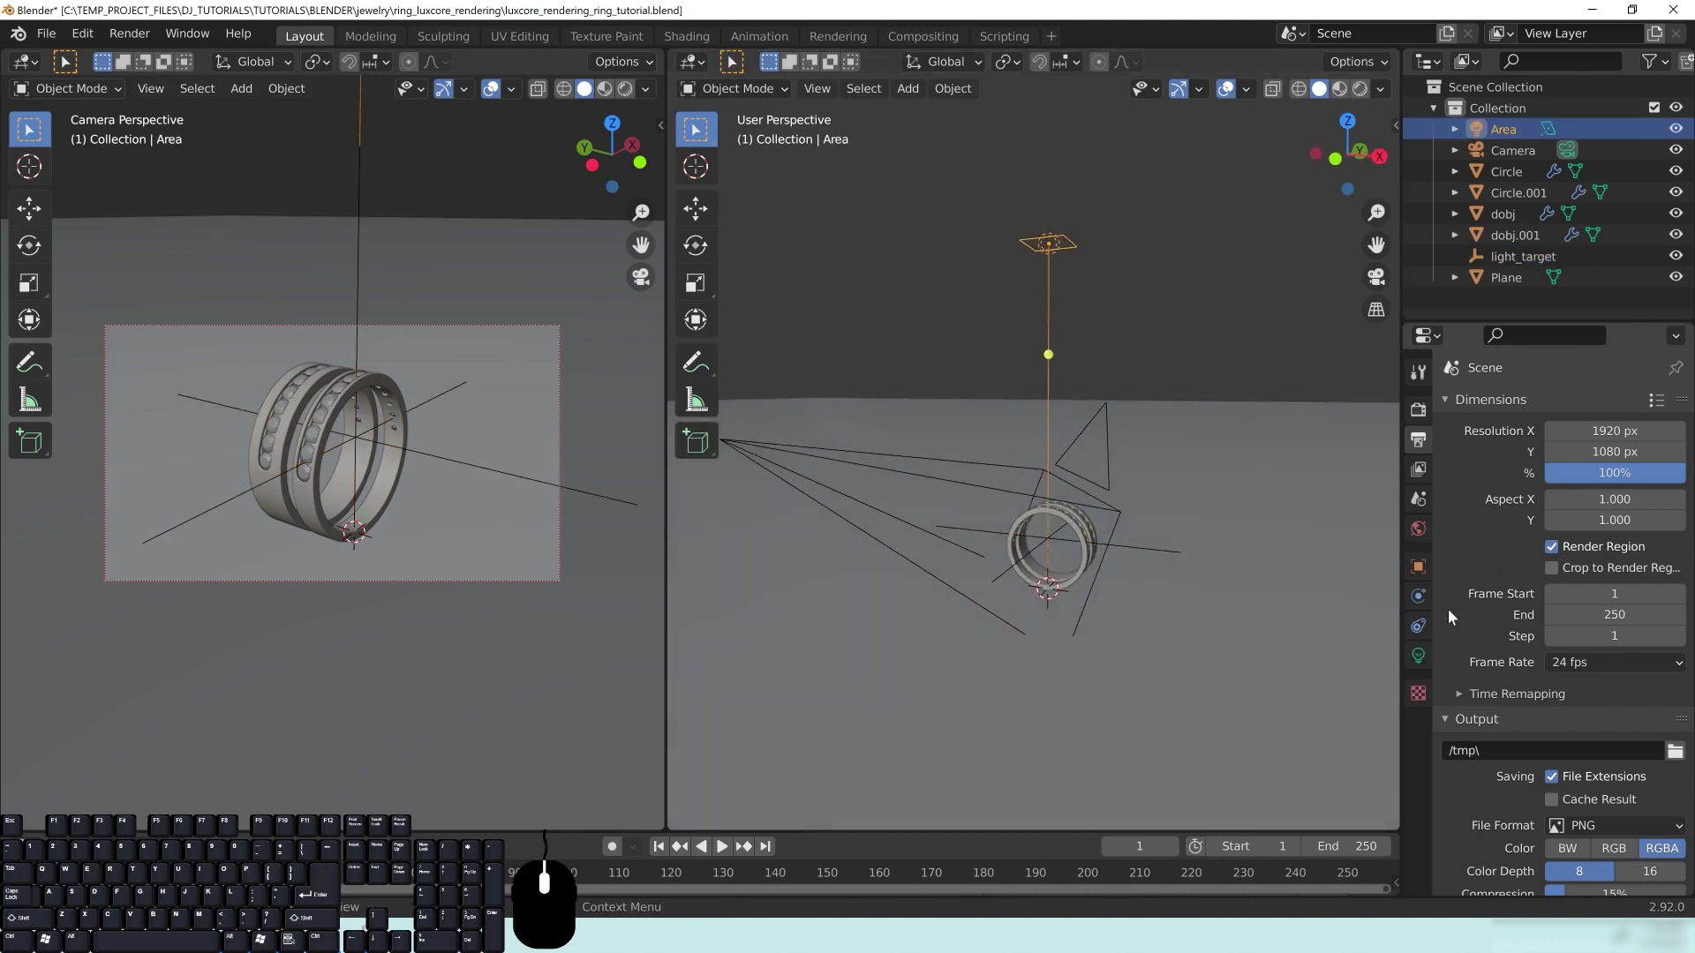
click(1419, 627)
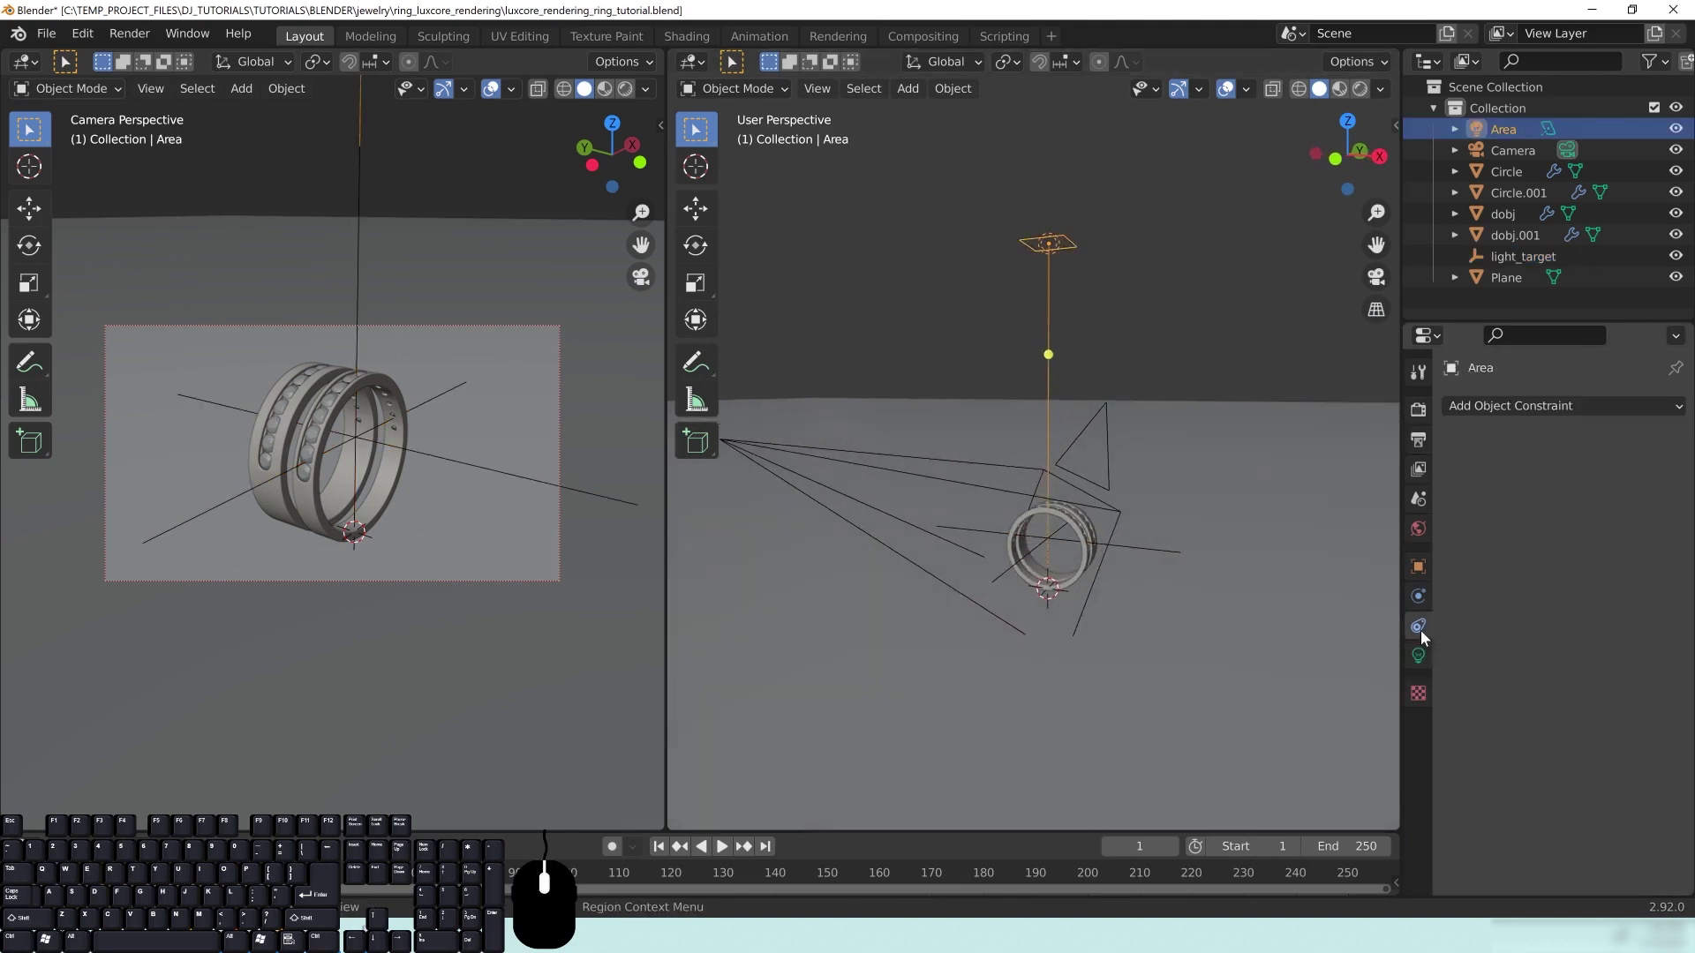
click(1597, 406)
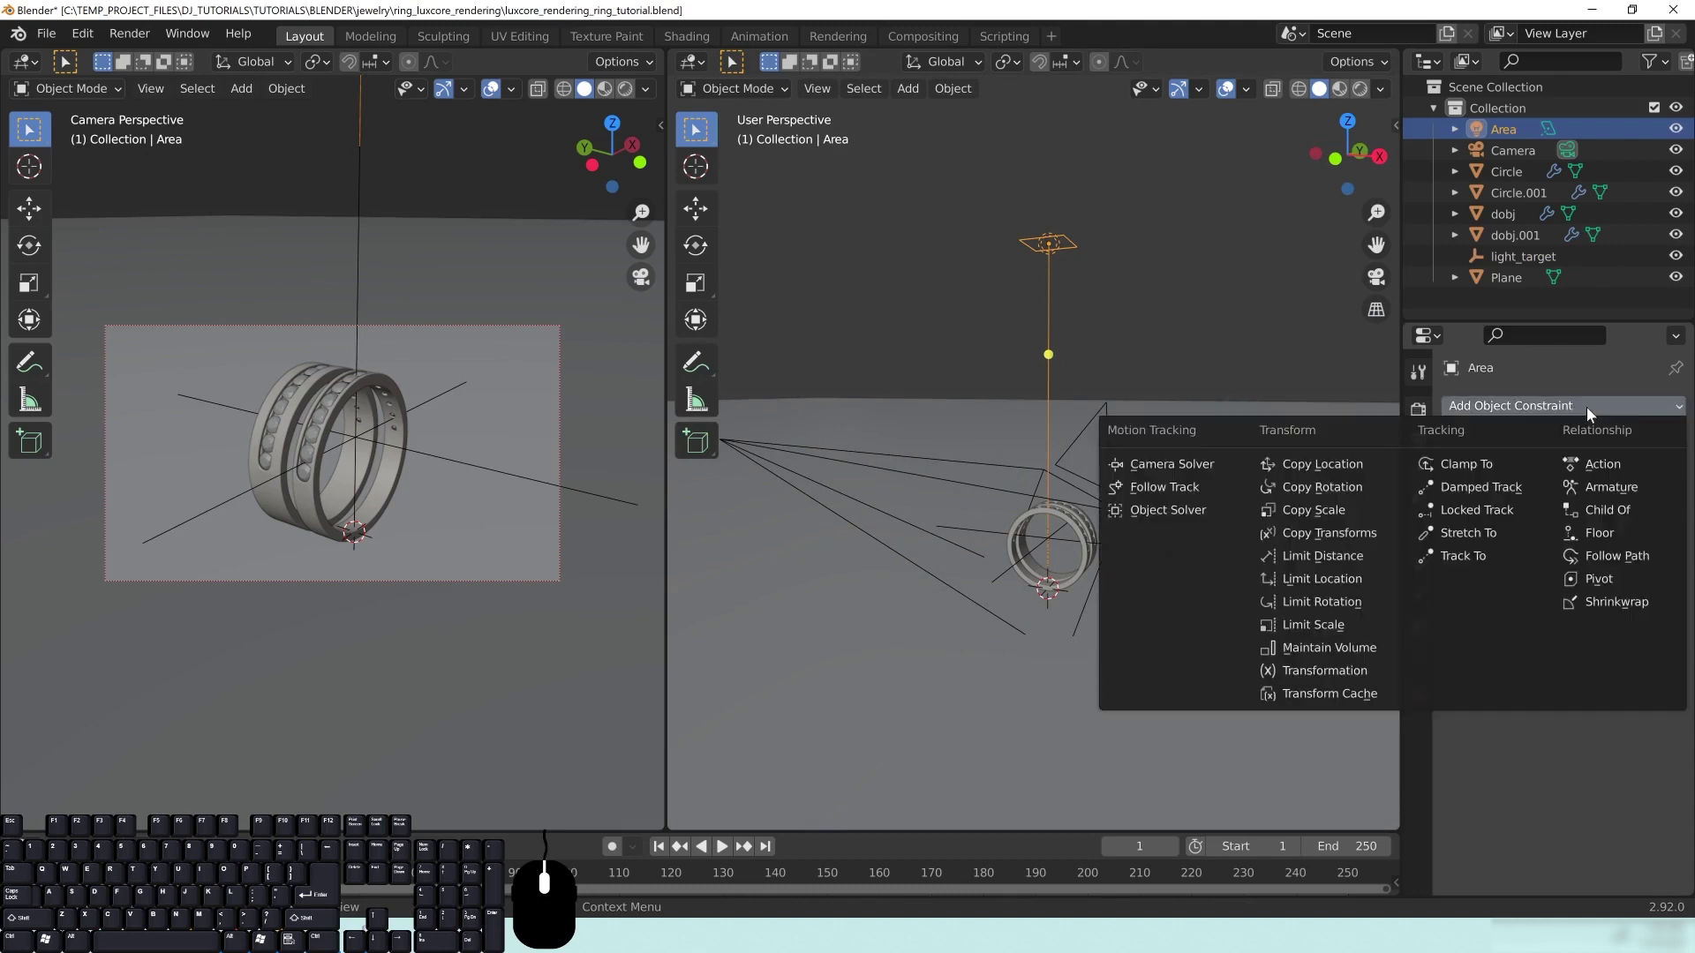
click(1479, 554)
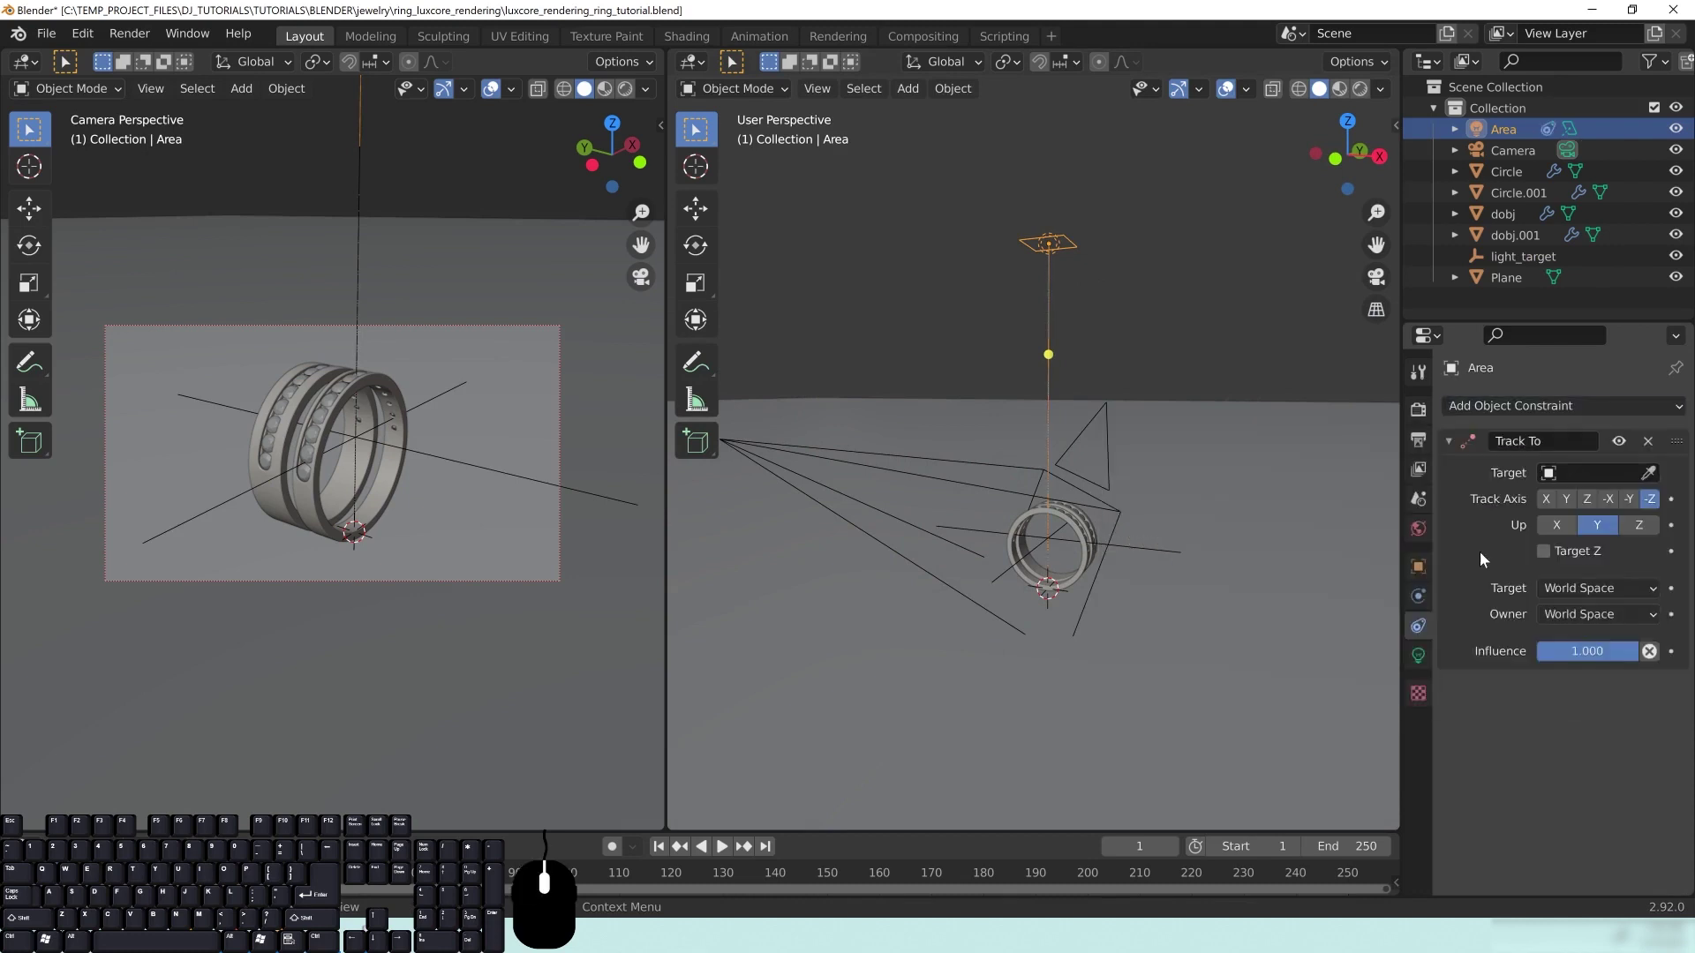
click(1646, 473)
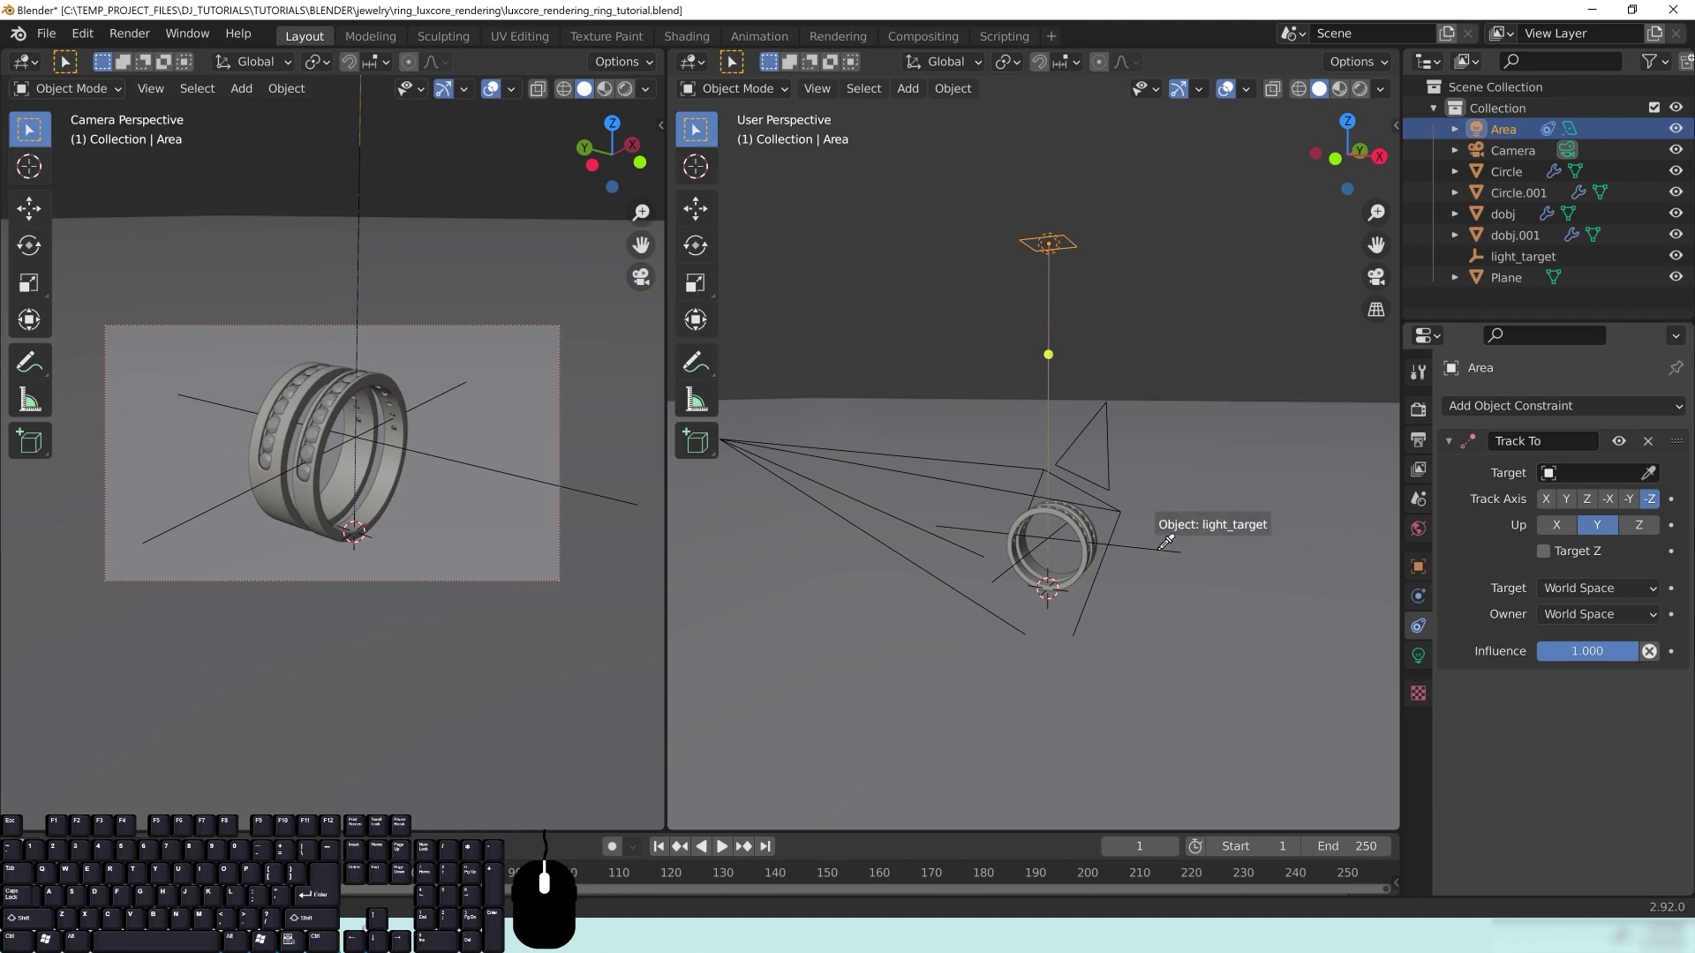
click(1506, 255)
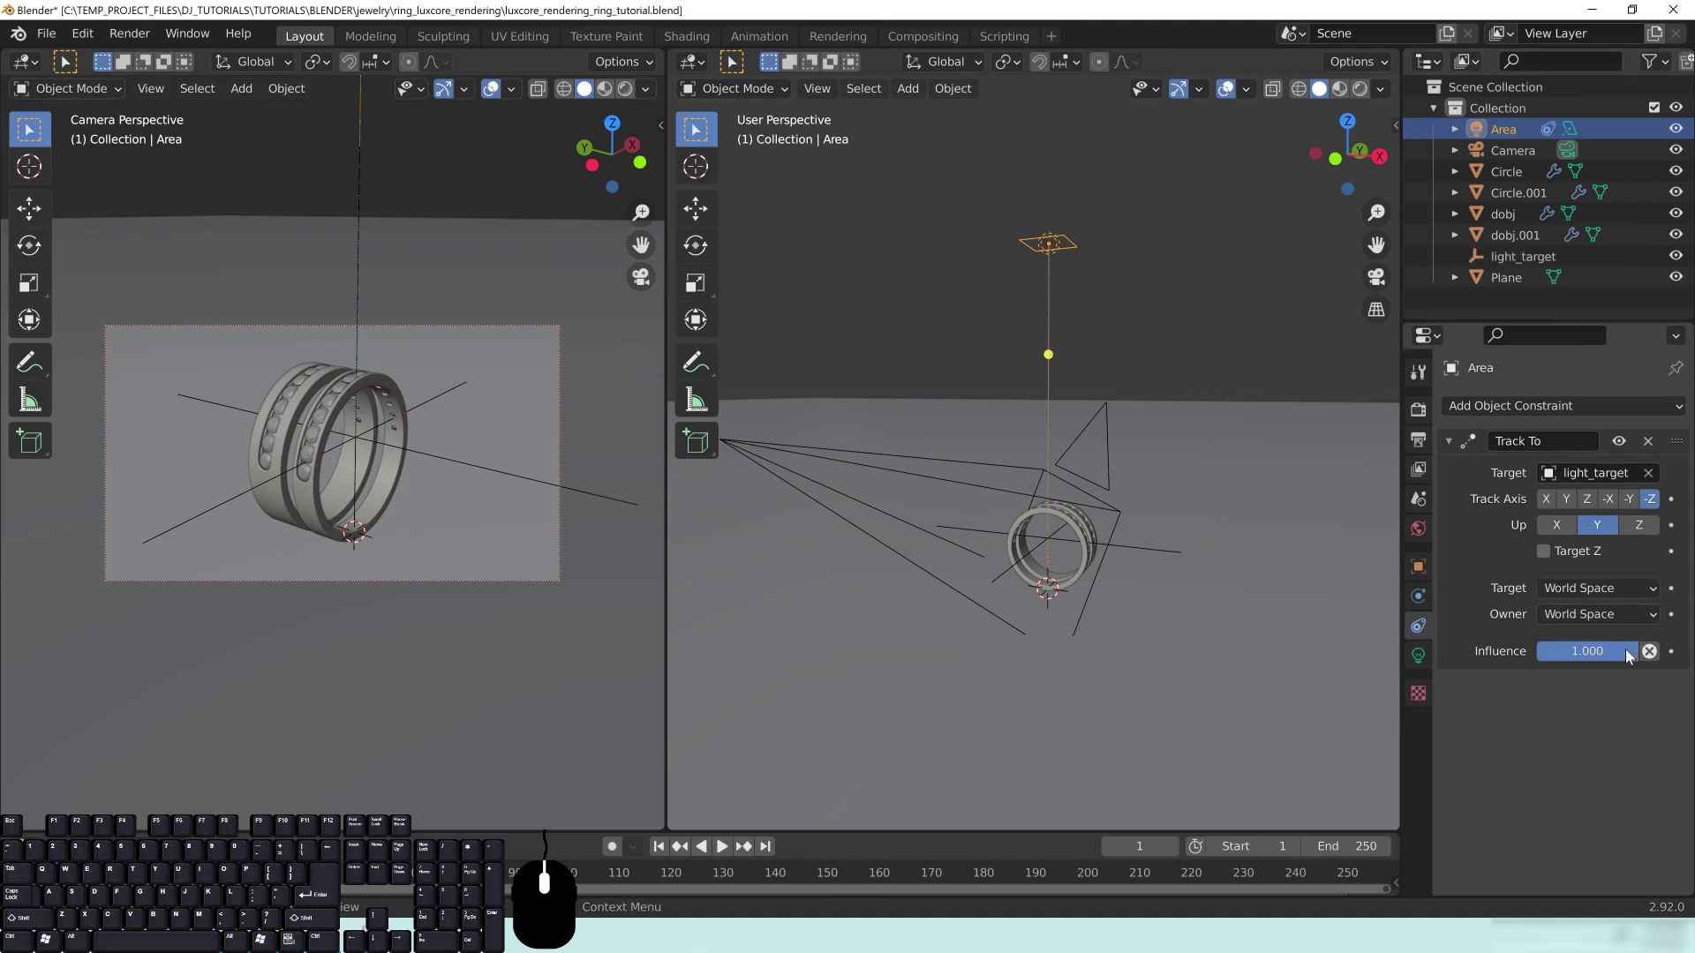
Step: Try moving the area light around the ring to test its aim at the empty
key(g)
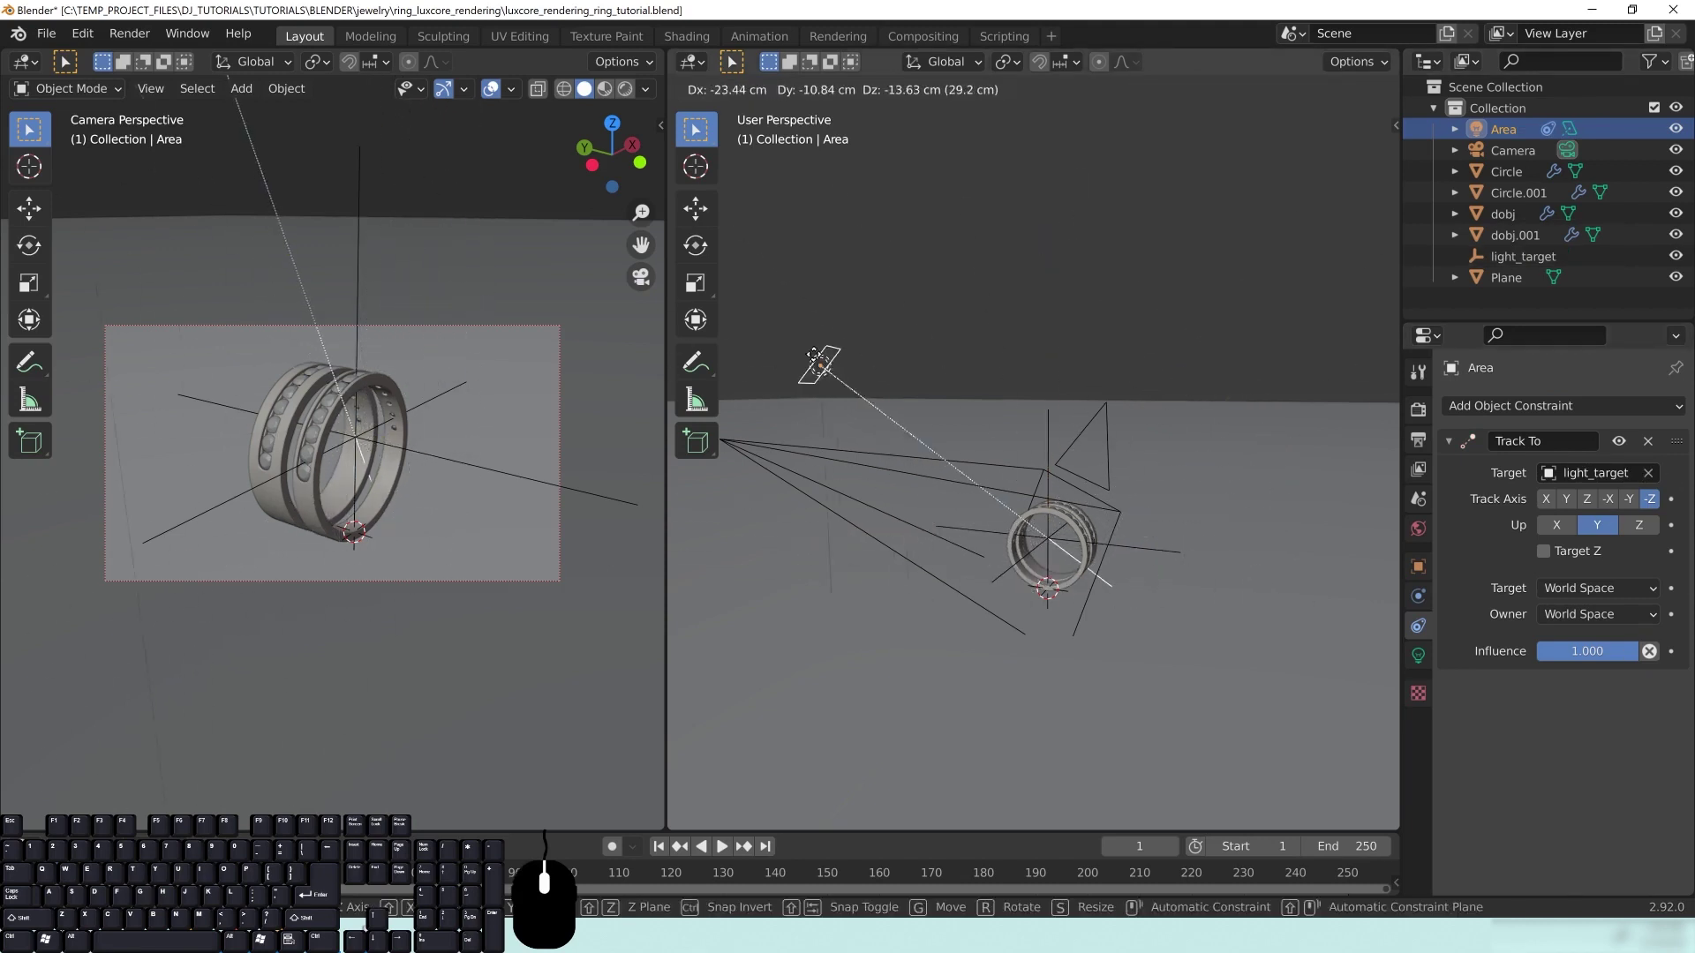
right_click(1172, 413)
mouse_move(1059, 432)
middle_down()
mouse_move(1102, 474)
mouse_move(1079, 593)
mouse_move(1031, 335)
mouse_move(1078, 425)
middle_up()
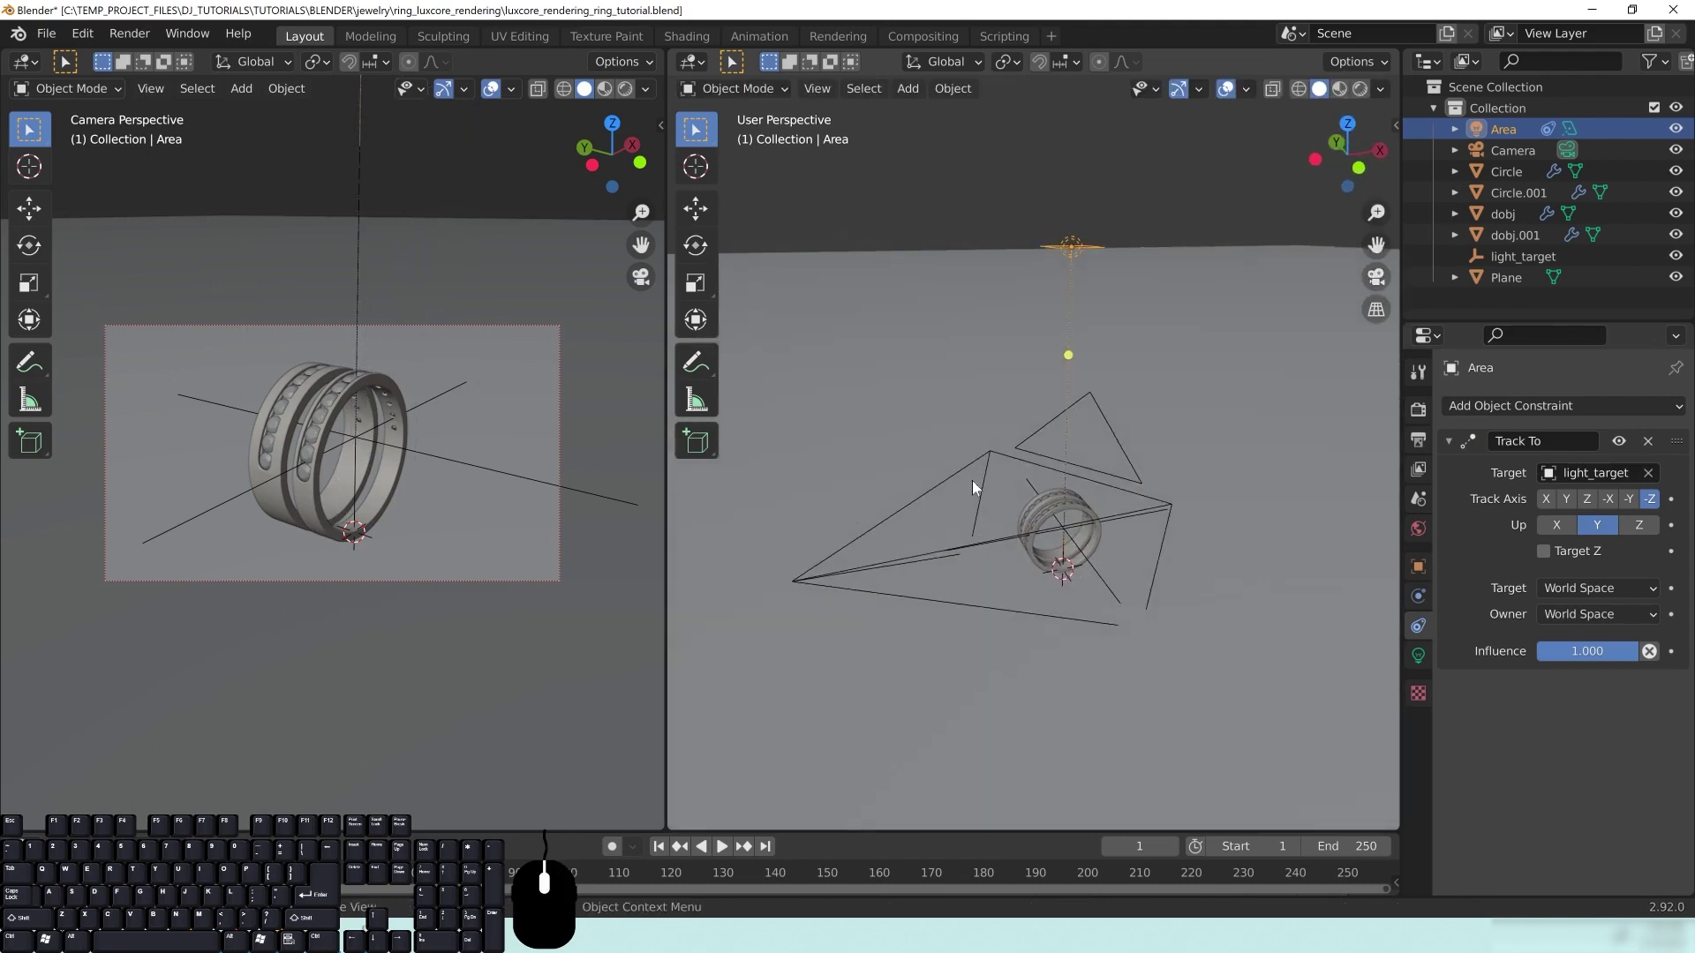
Step: Switch the camera viewport to rendered shading and set the world HDRI light's gain to 0
key(z)
click(315, 291)
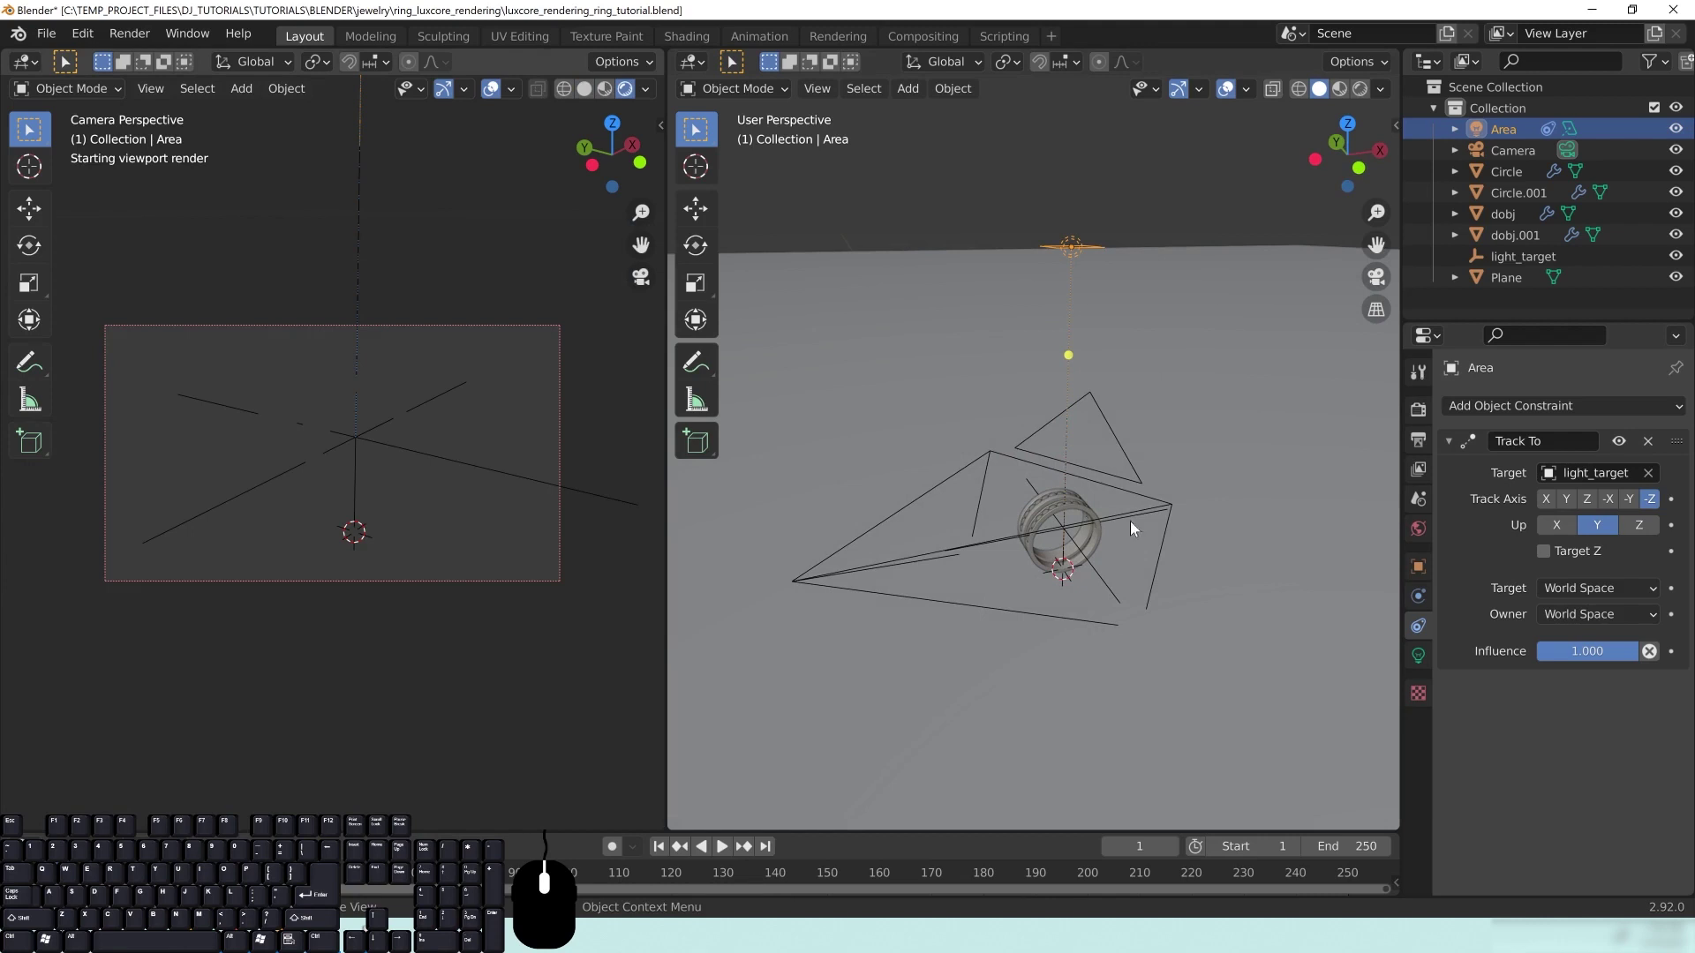
click(1418, 529)
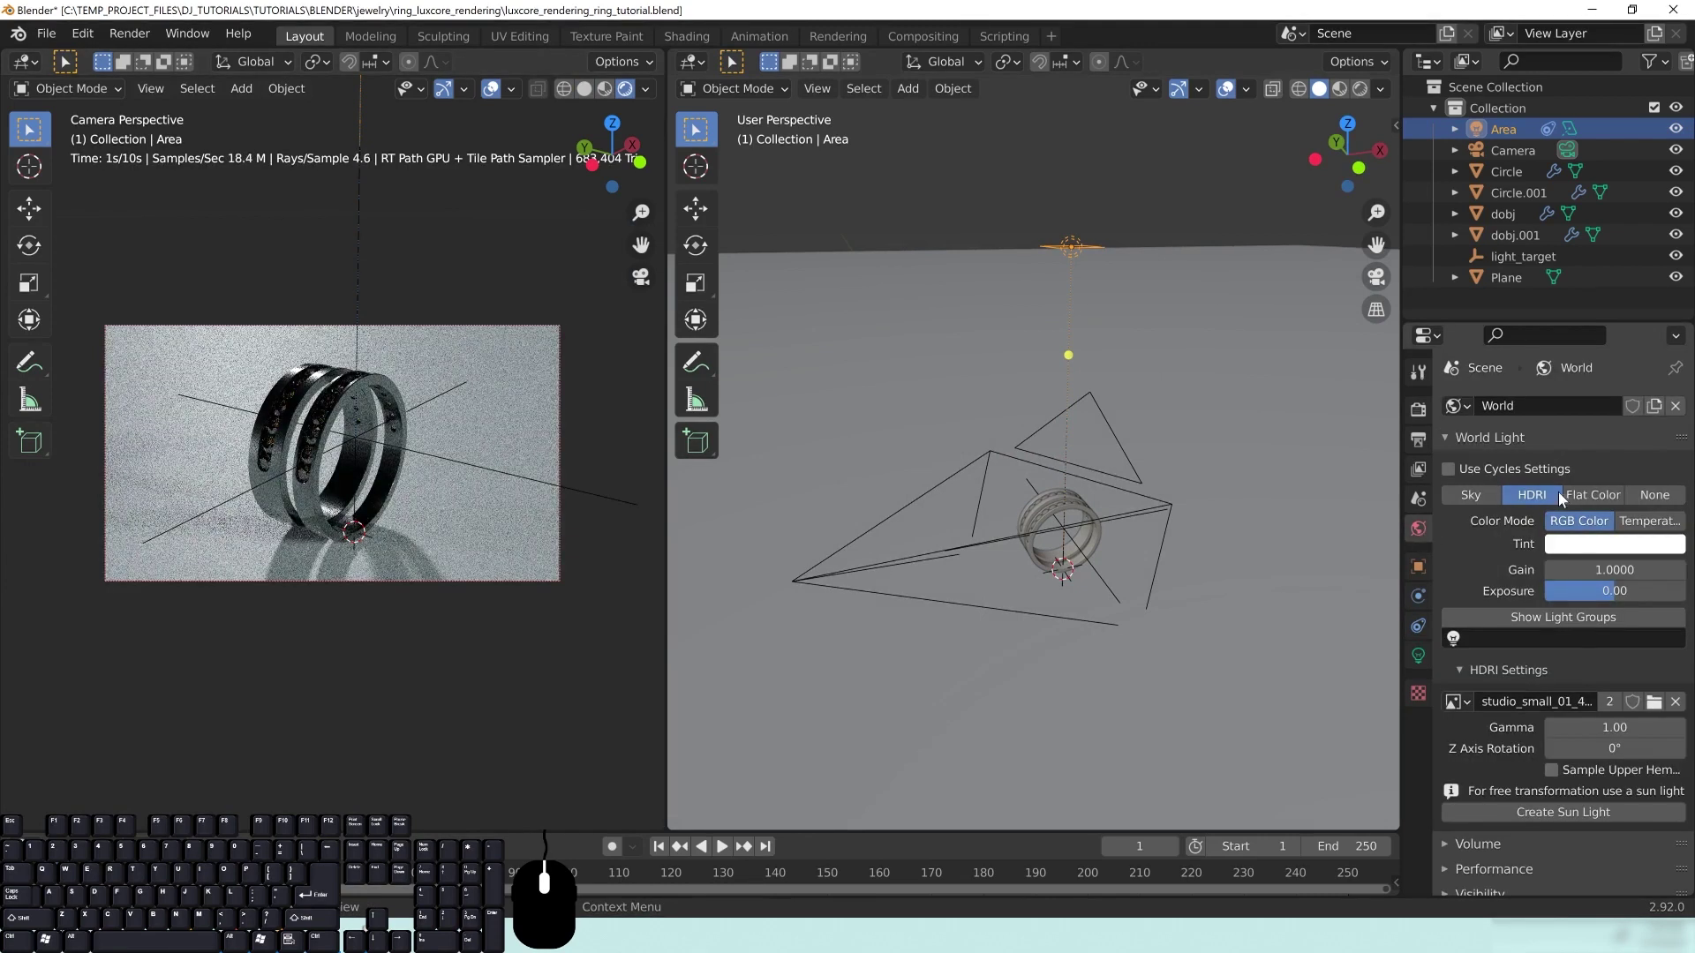
click(1594, 569)
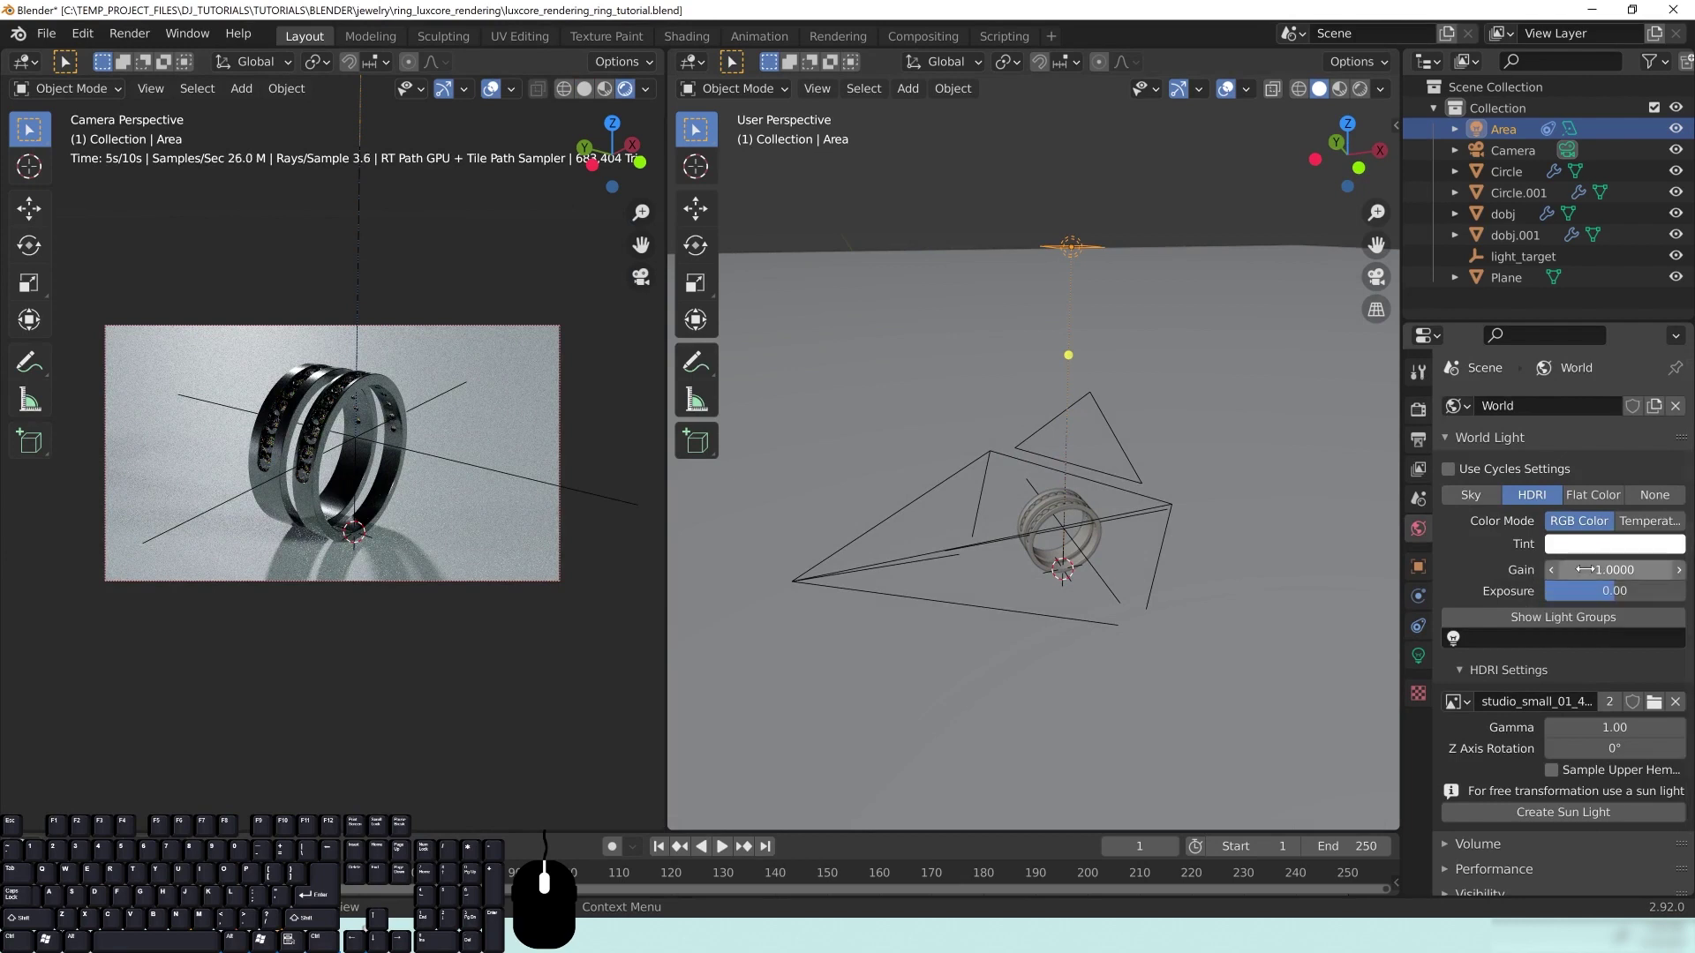
text(0)
key(Return)
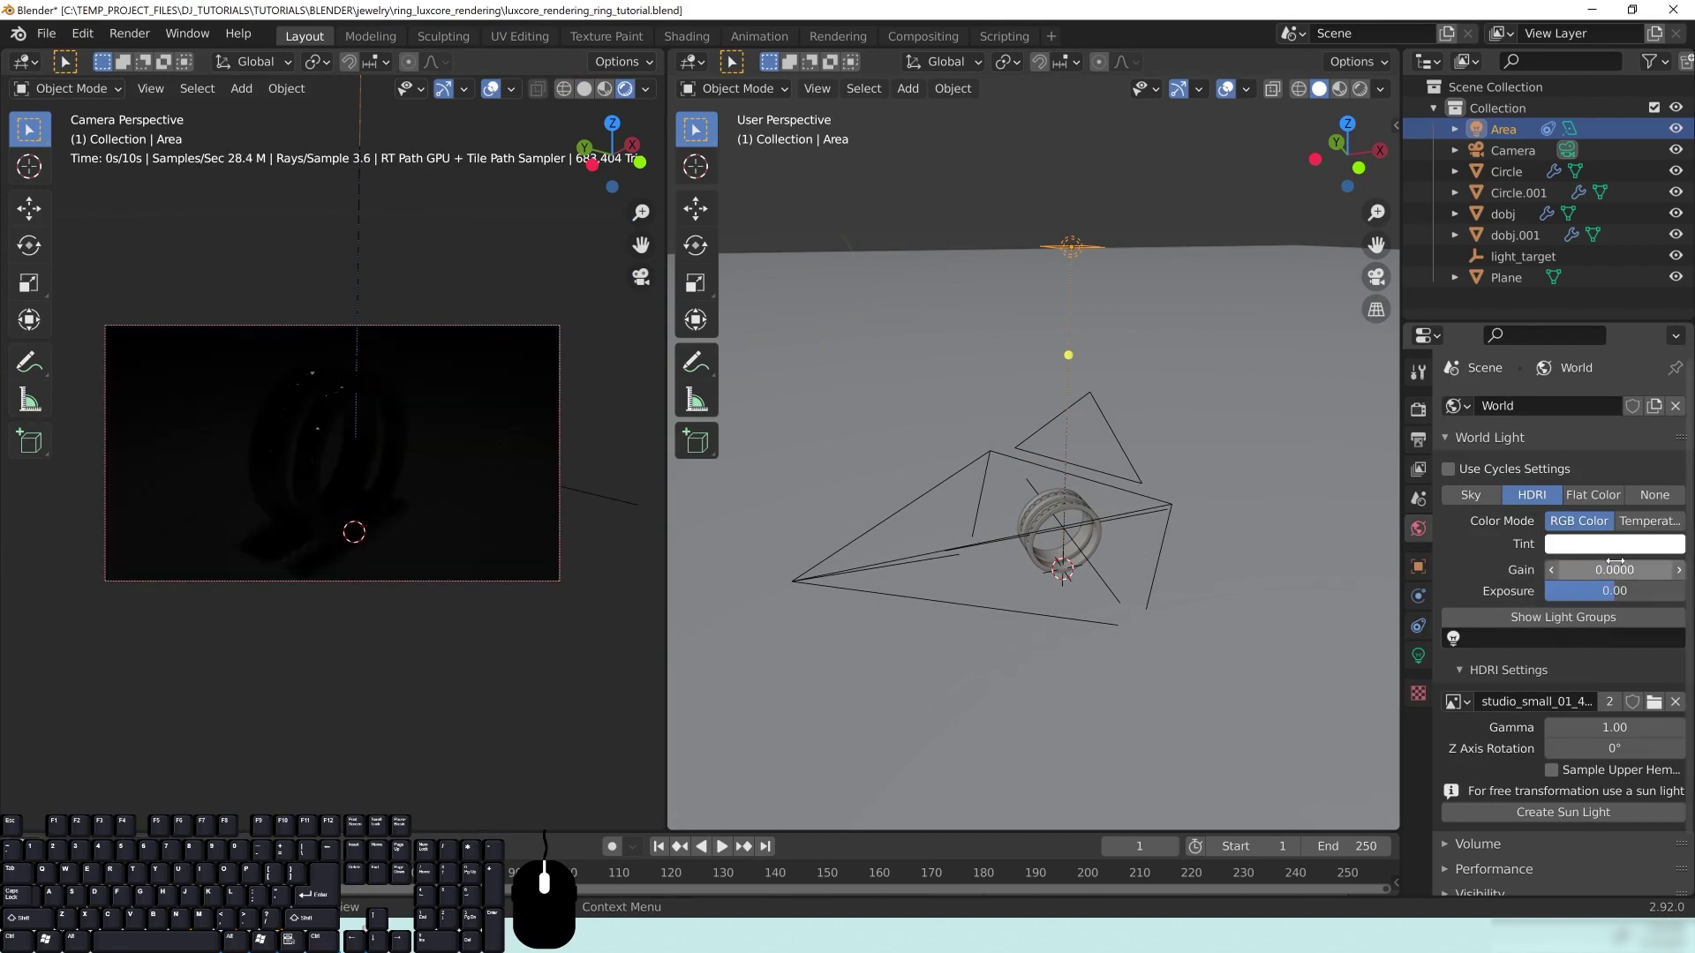
Step: Open the area light's own settings and examine them with the light's placement above the ring
middle_drag(1178, 325, 820, 407)
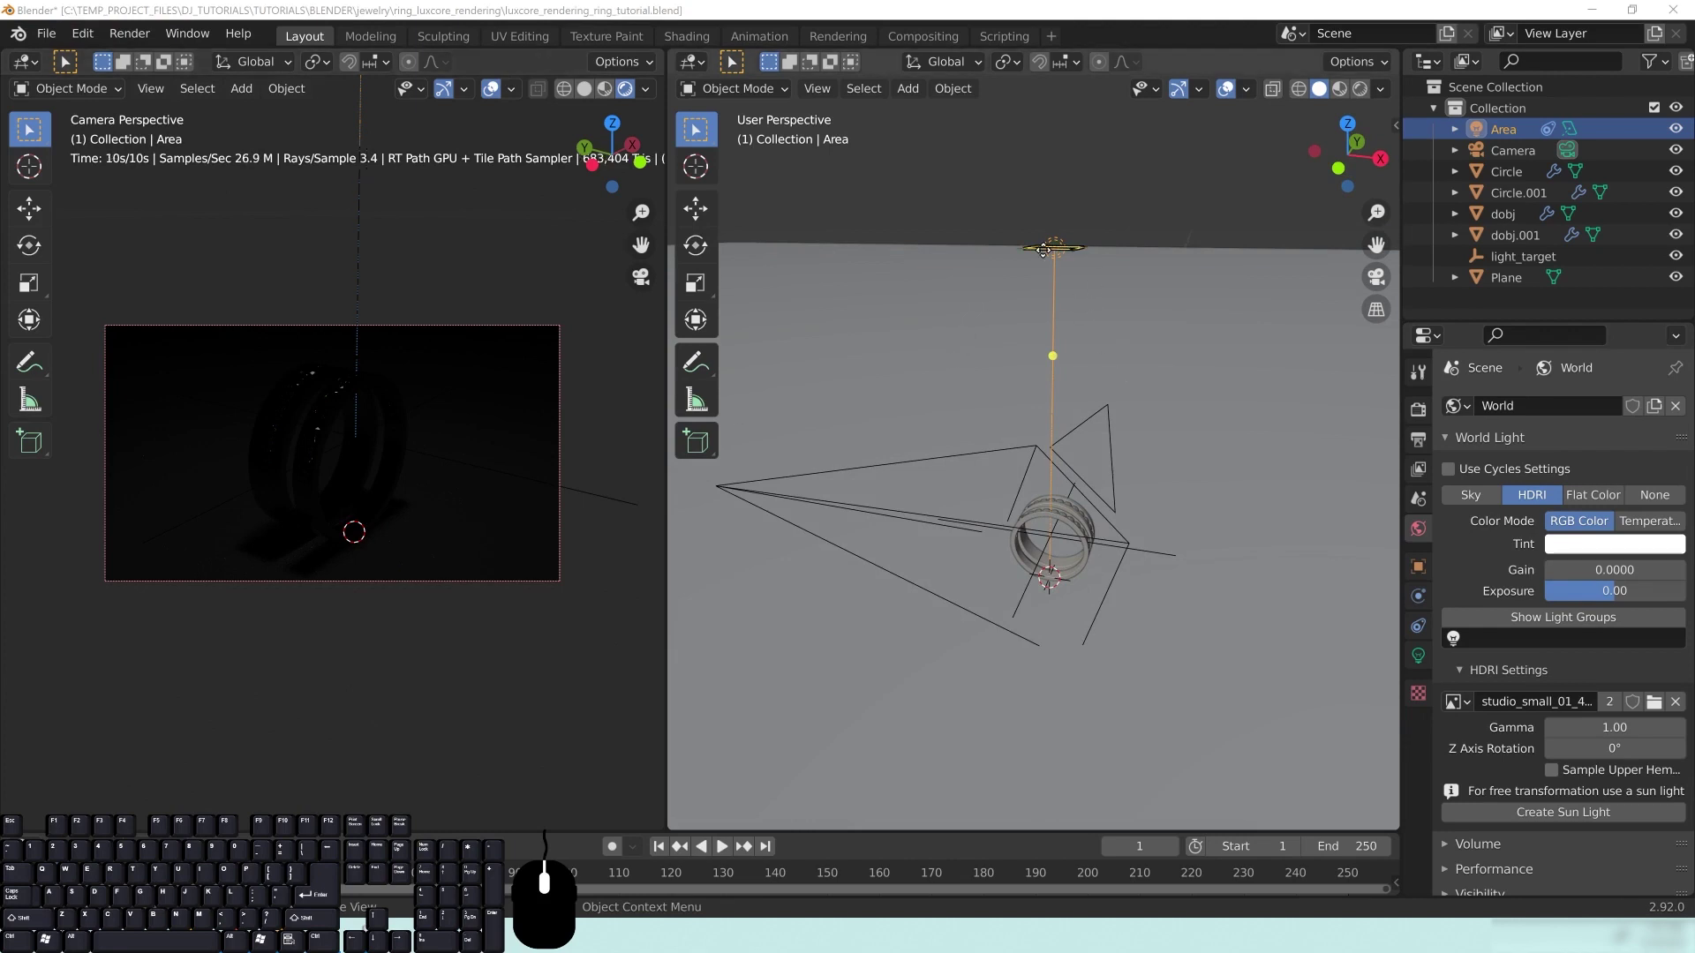
middle_drag(1122, 569, 1147, 547)
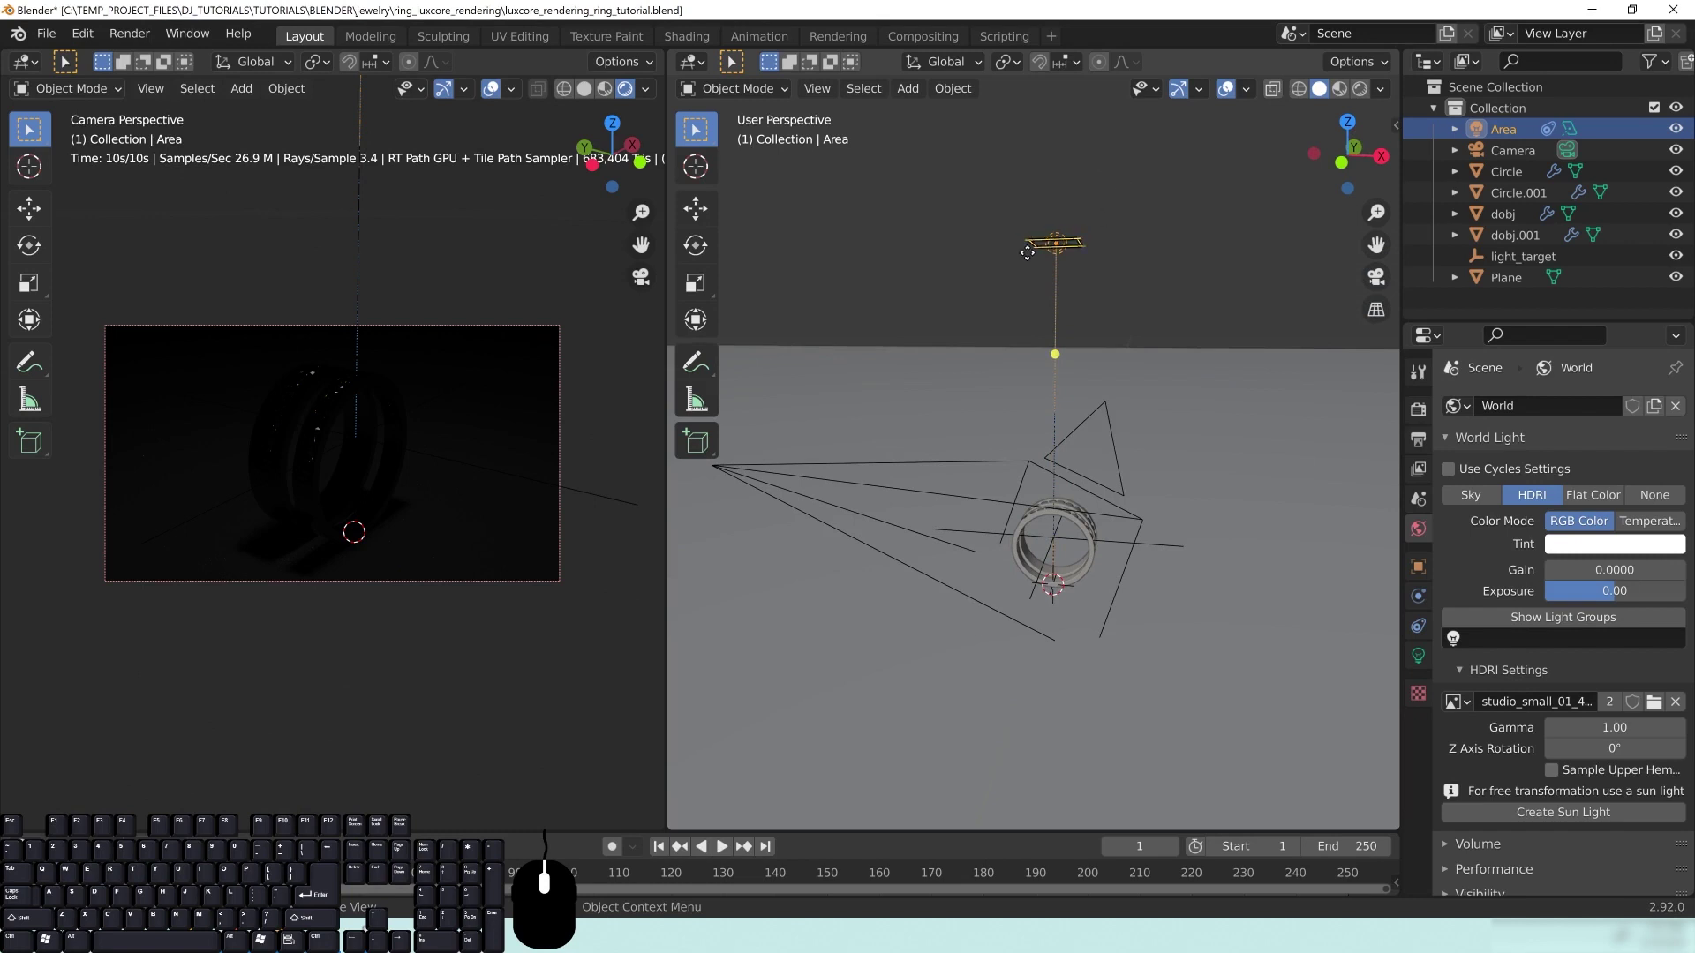
click(1418, 656)
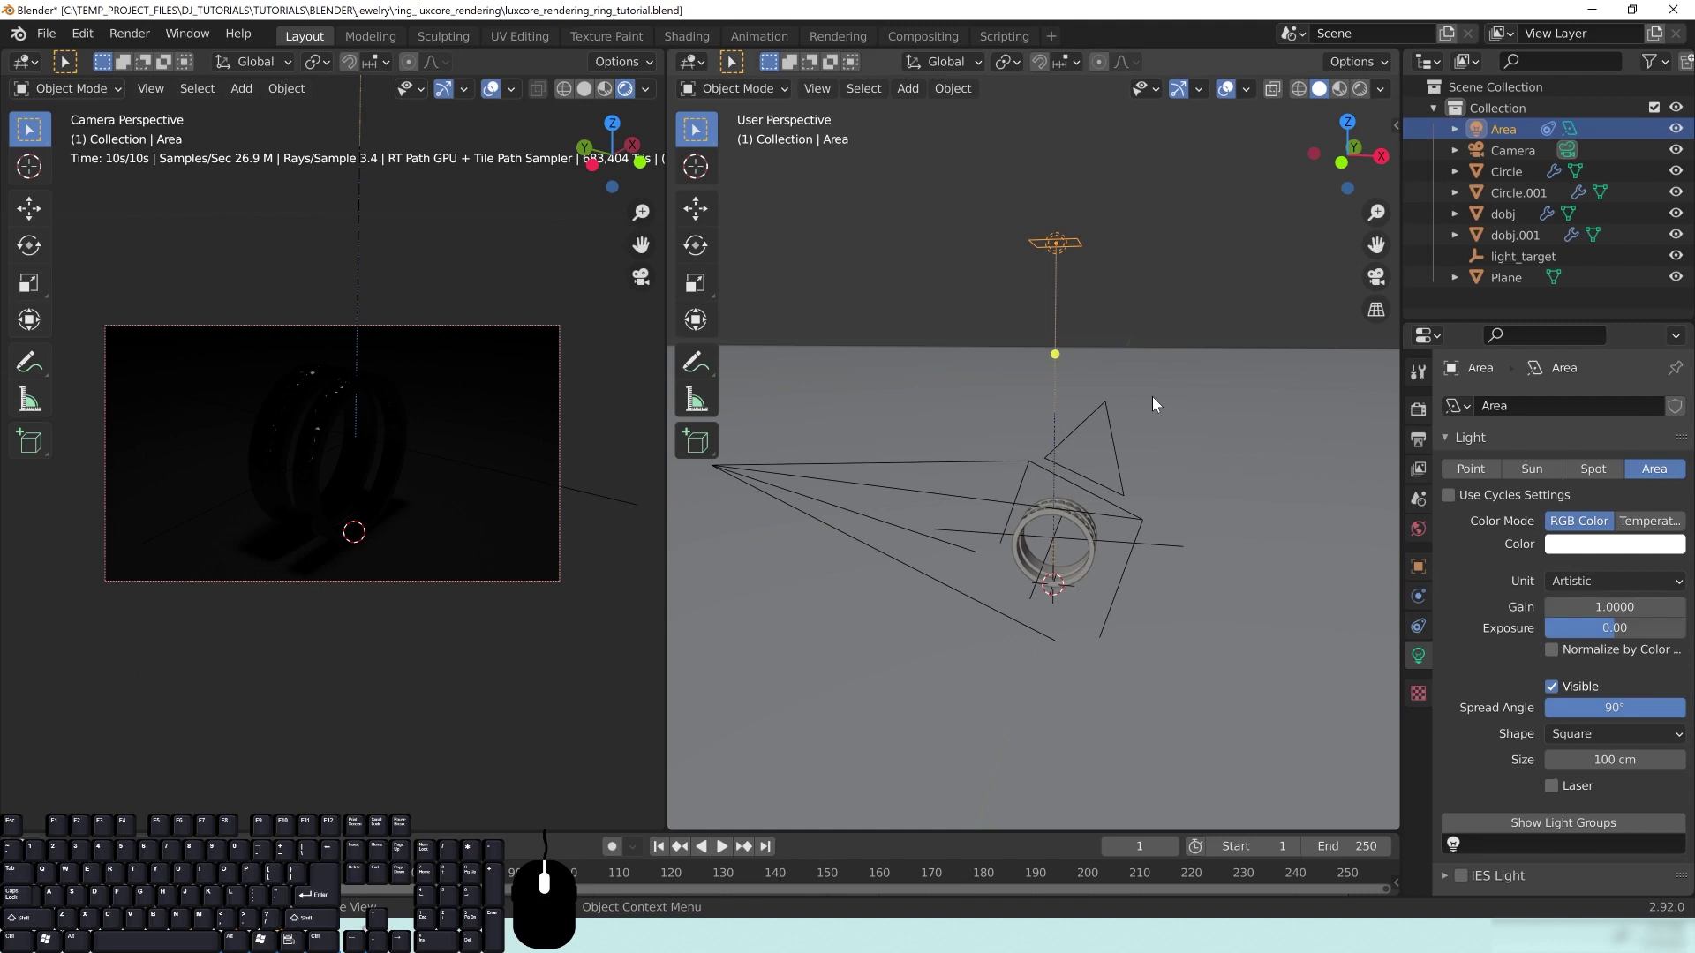
middle_drag(1055, 406, 1123, 365)
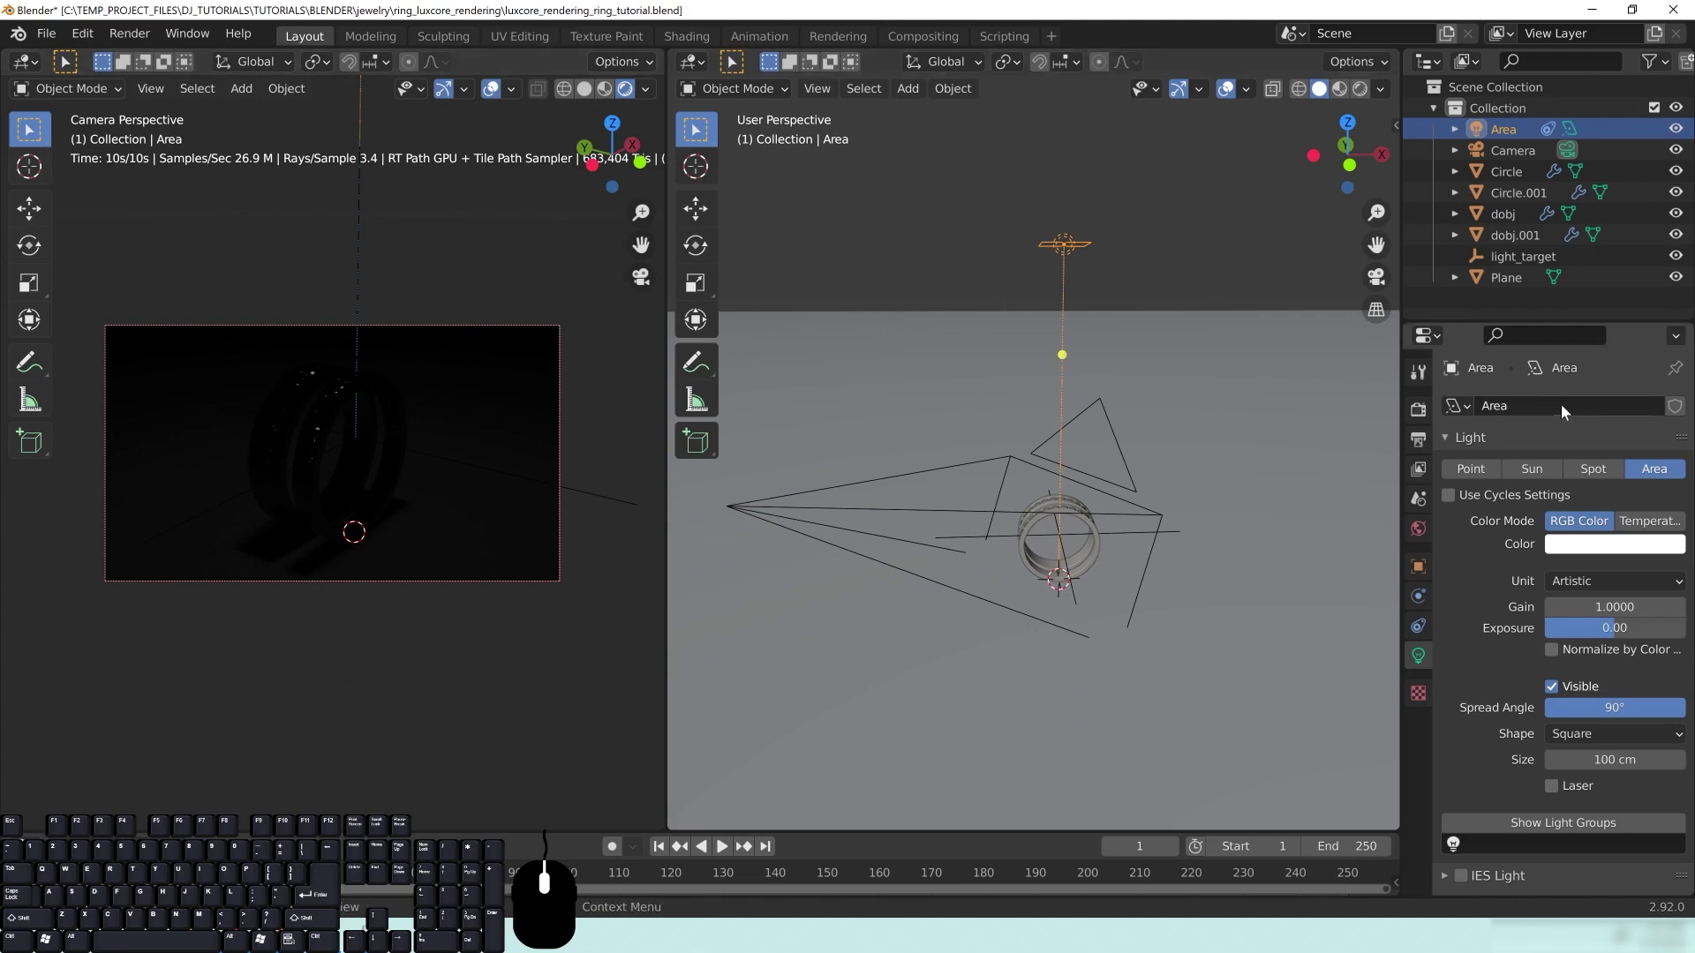
Step: Set the LuxCore light paths' total path depth to 25
click(1418, 408)
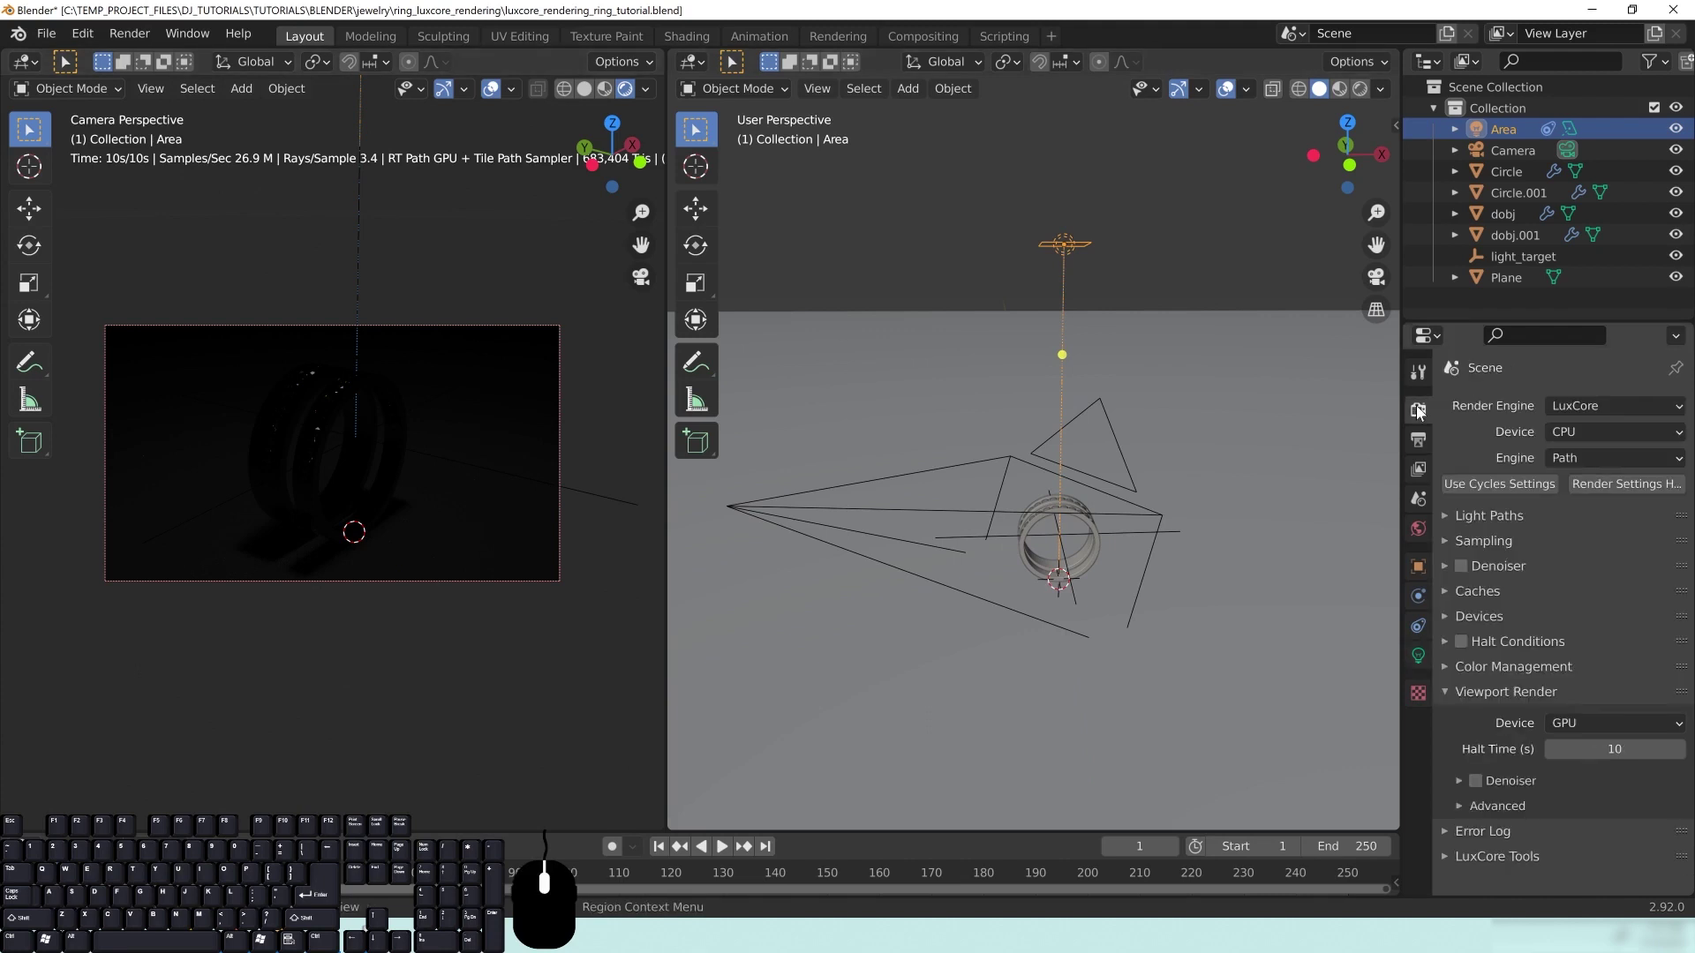
click(1490, 515)
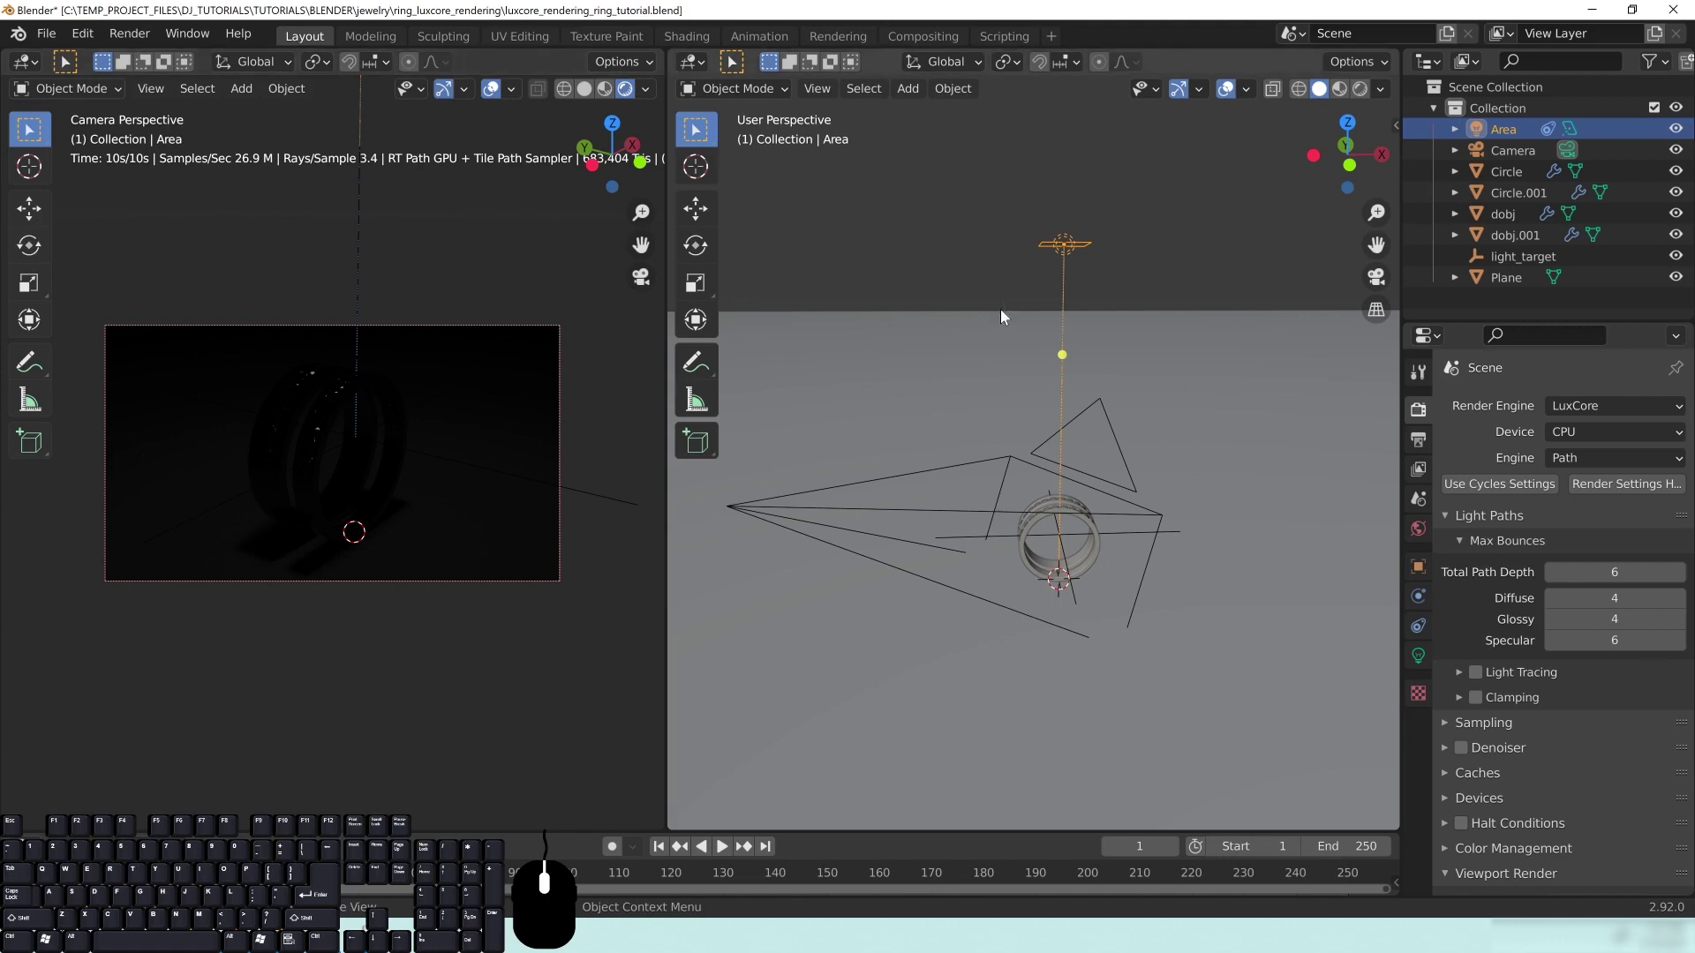
click(1626, 572)
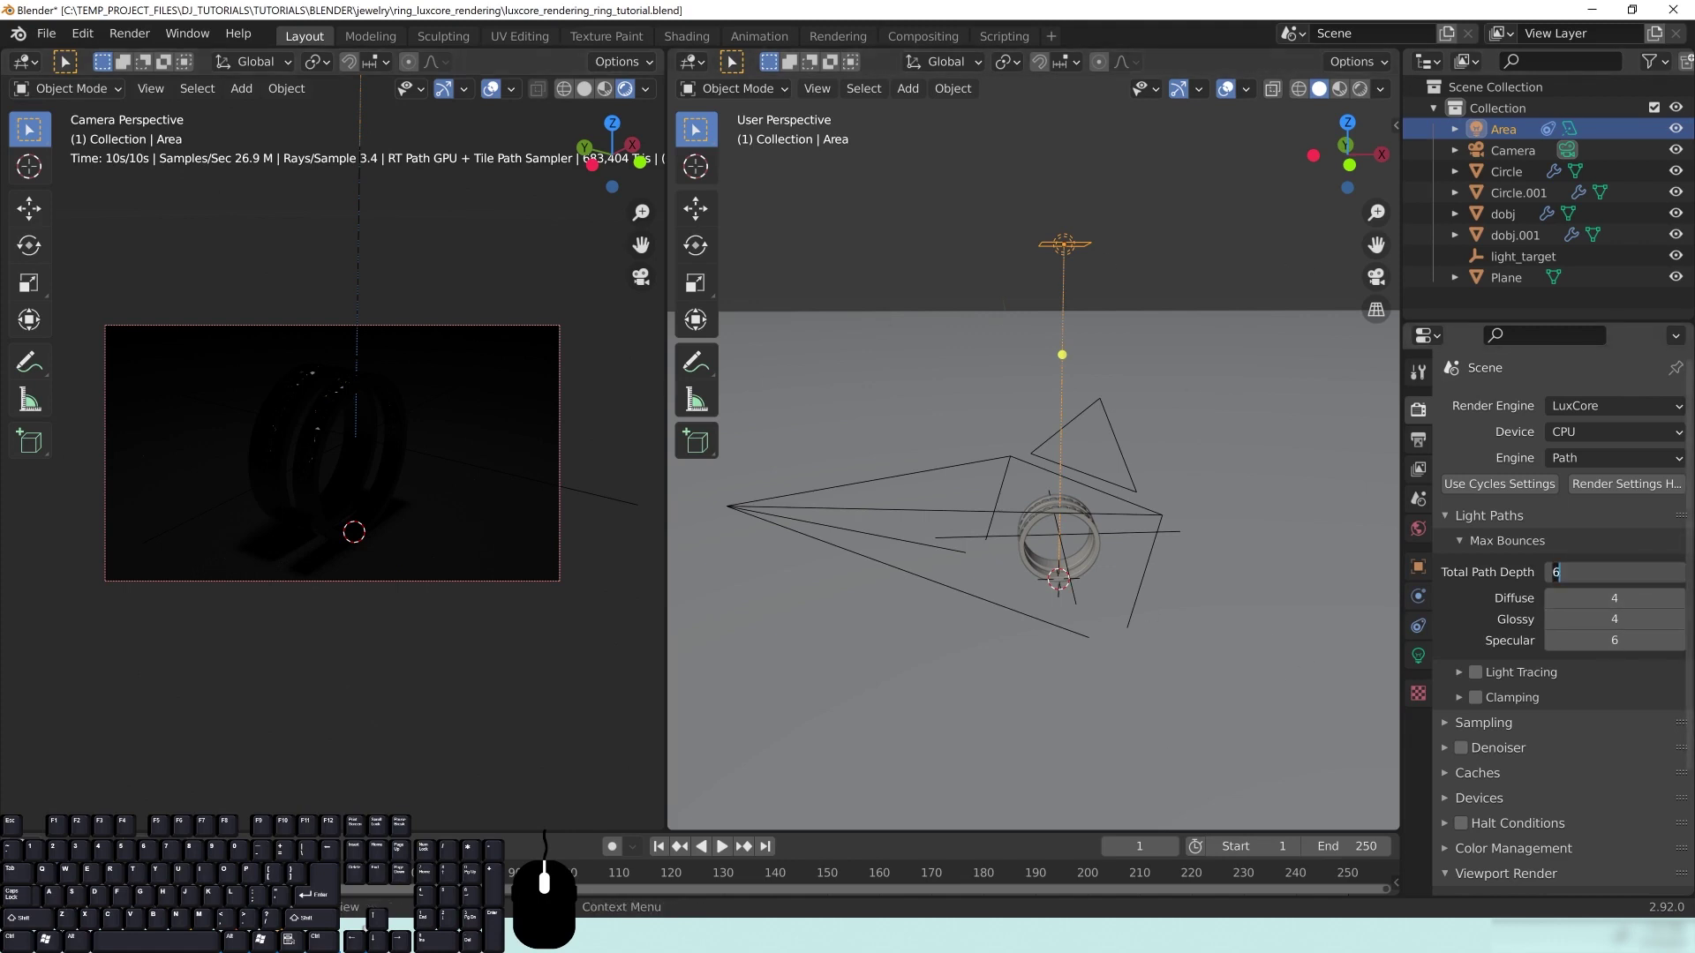
text(25)
key(Return)
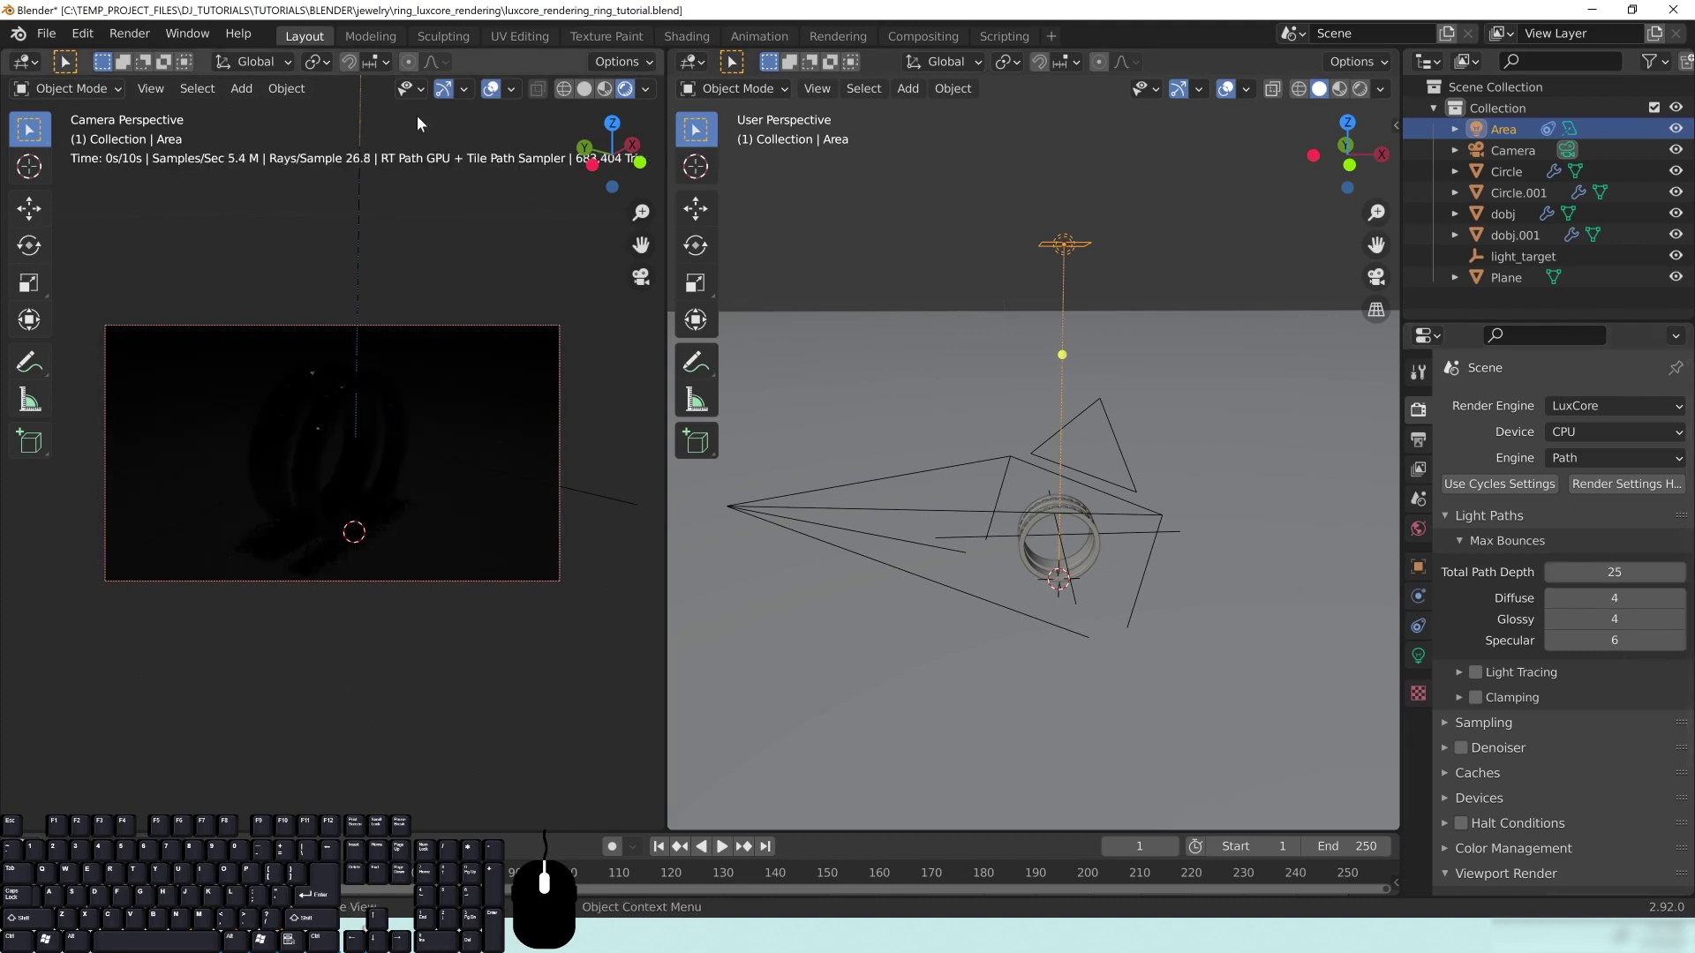
Step: Switch the camera viewport to solid shading and set the maximum diffuse bounces to 8
click(584, 89)
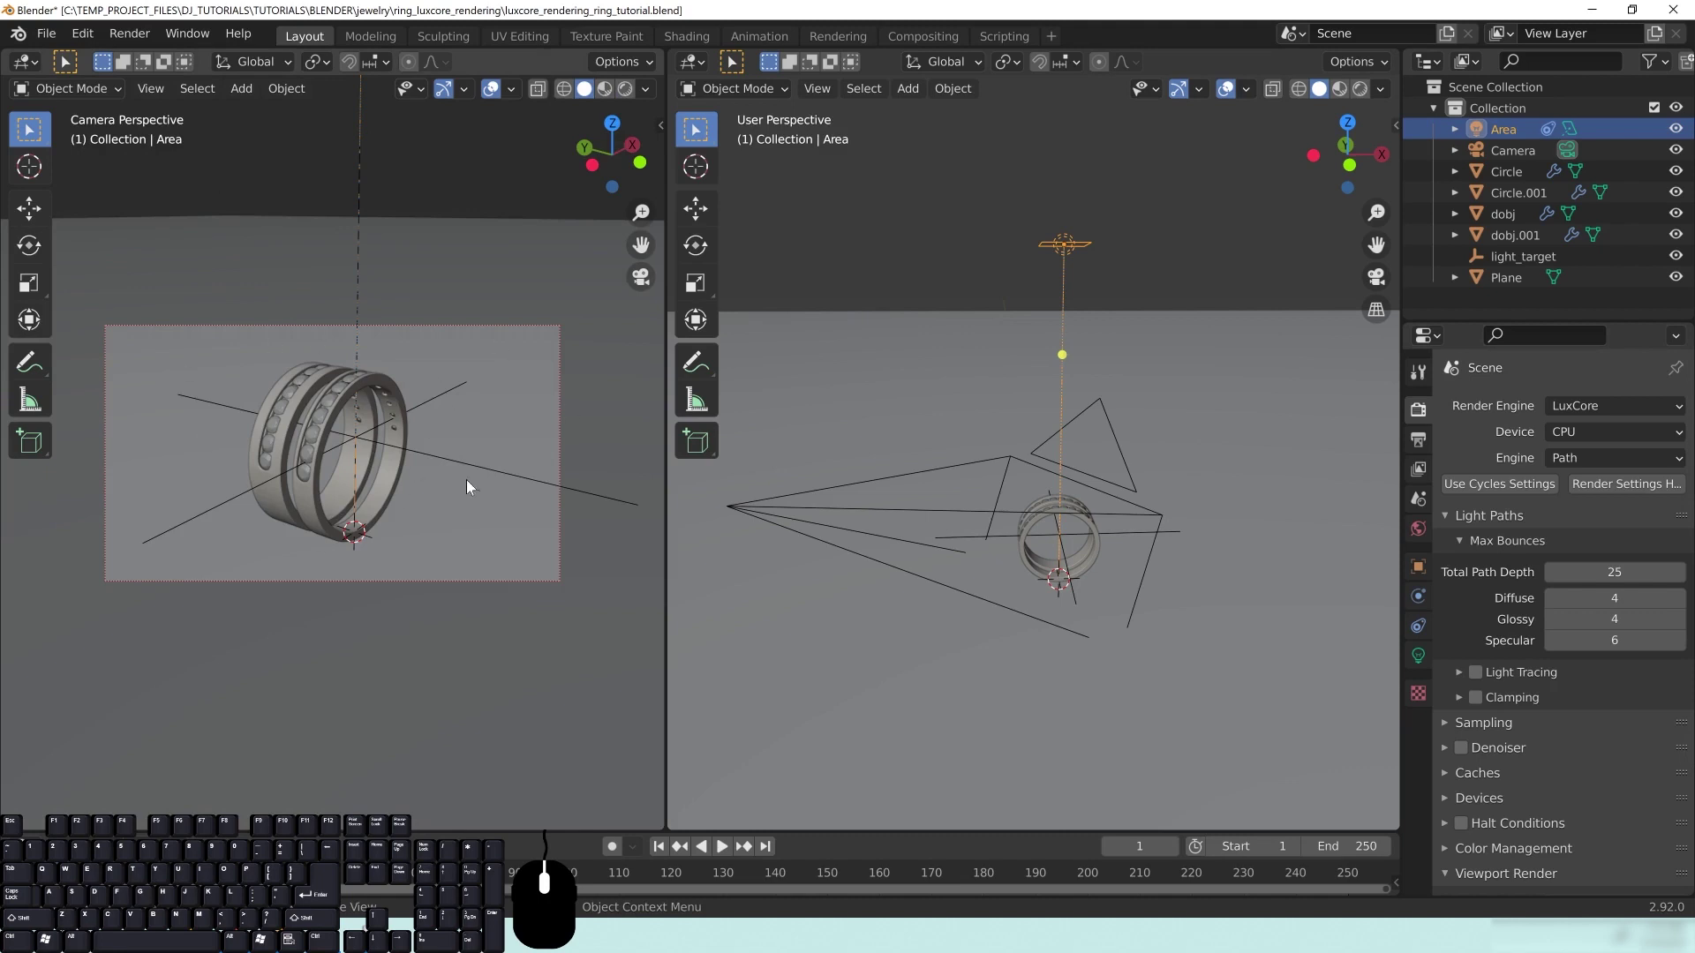
click(1614, 598)
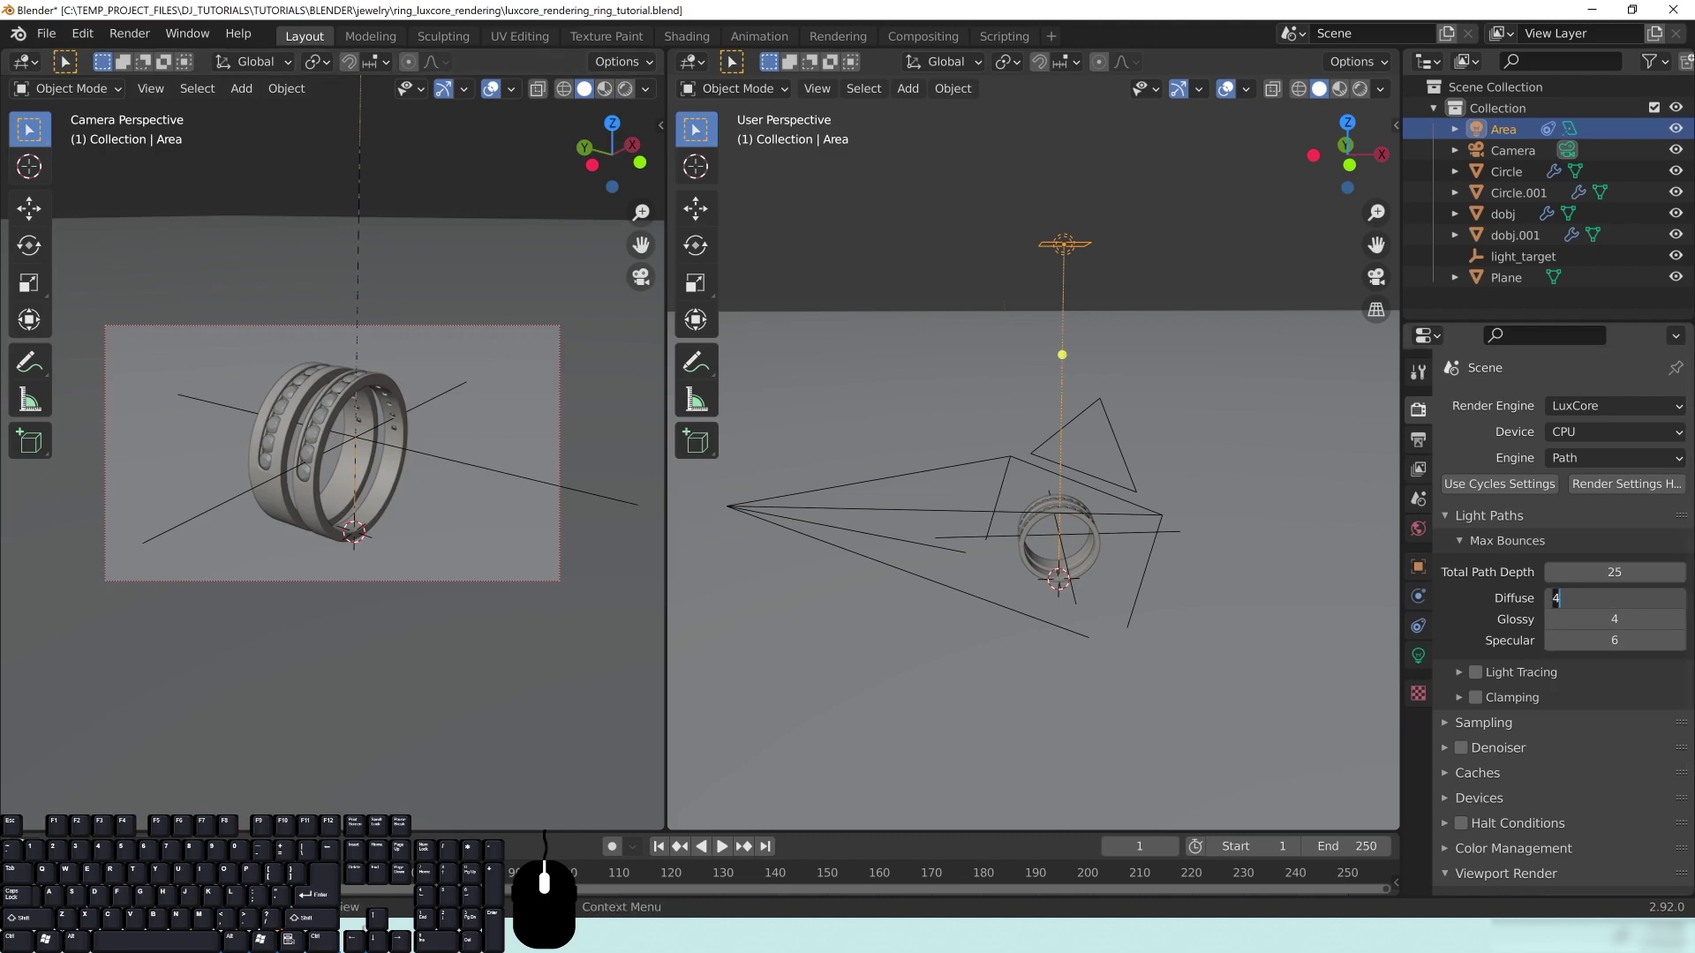
text(8)
key(Return)
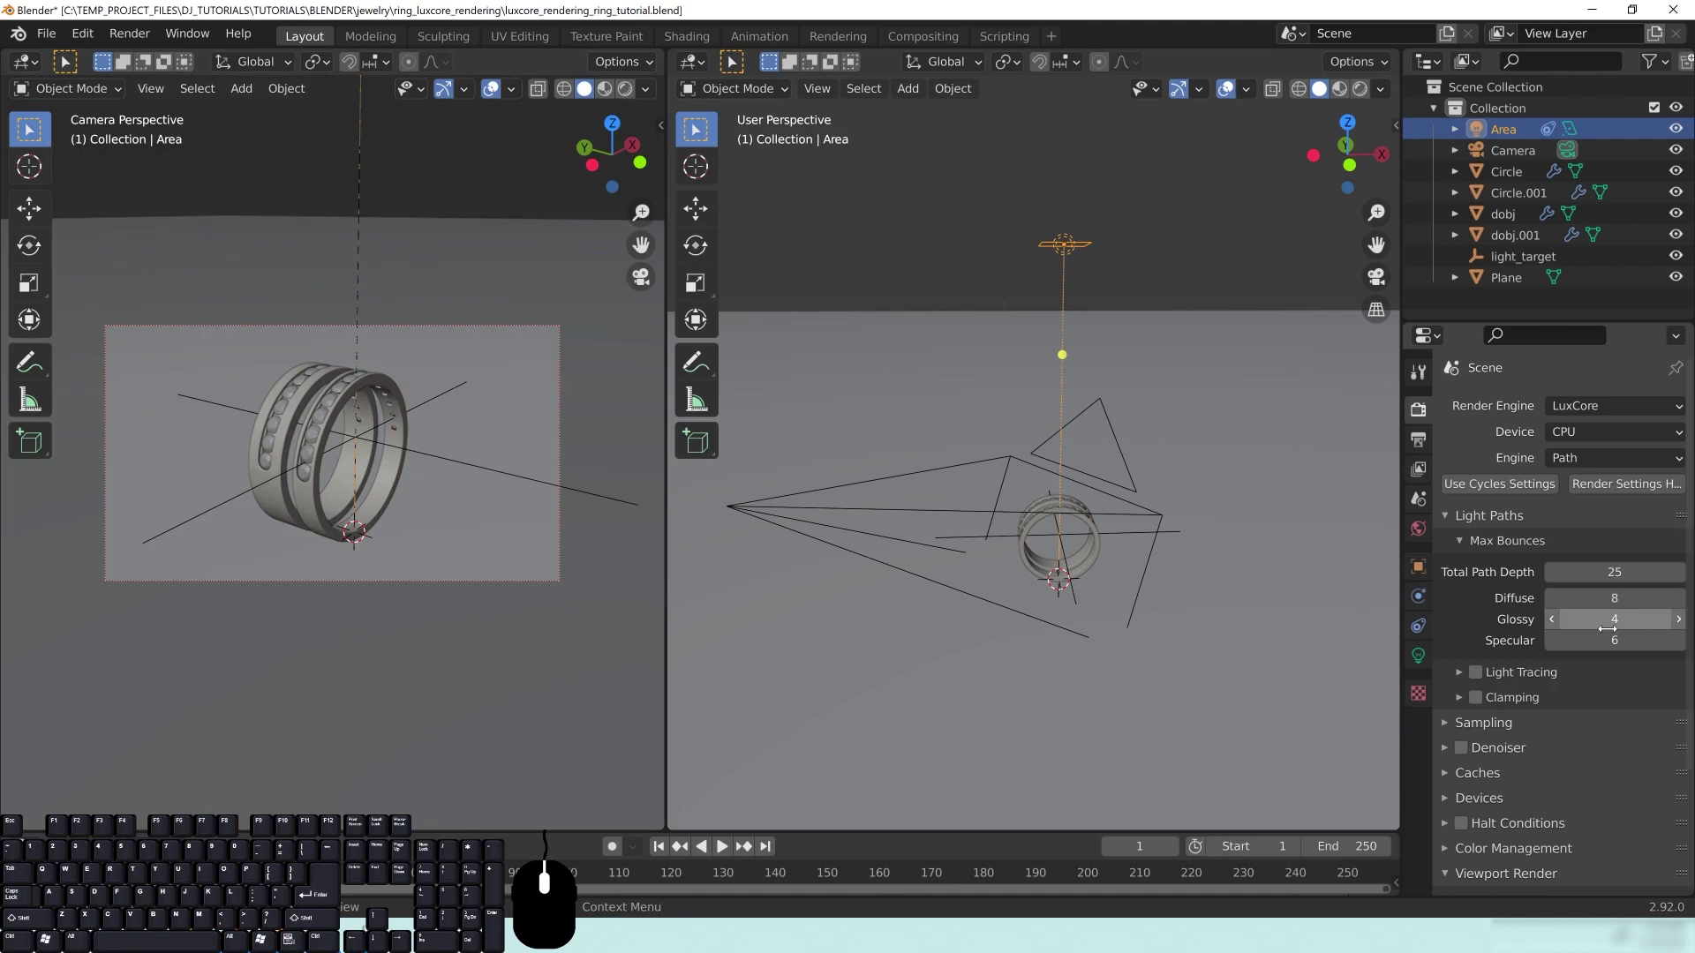
Step: Set the maximum glossy bounces to 12
click(1615, 618)
text(12)
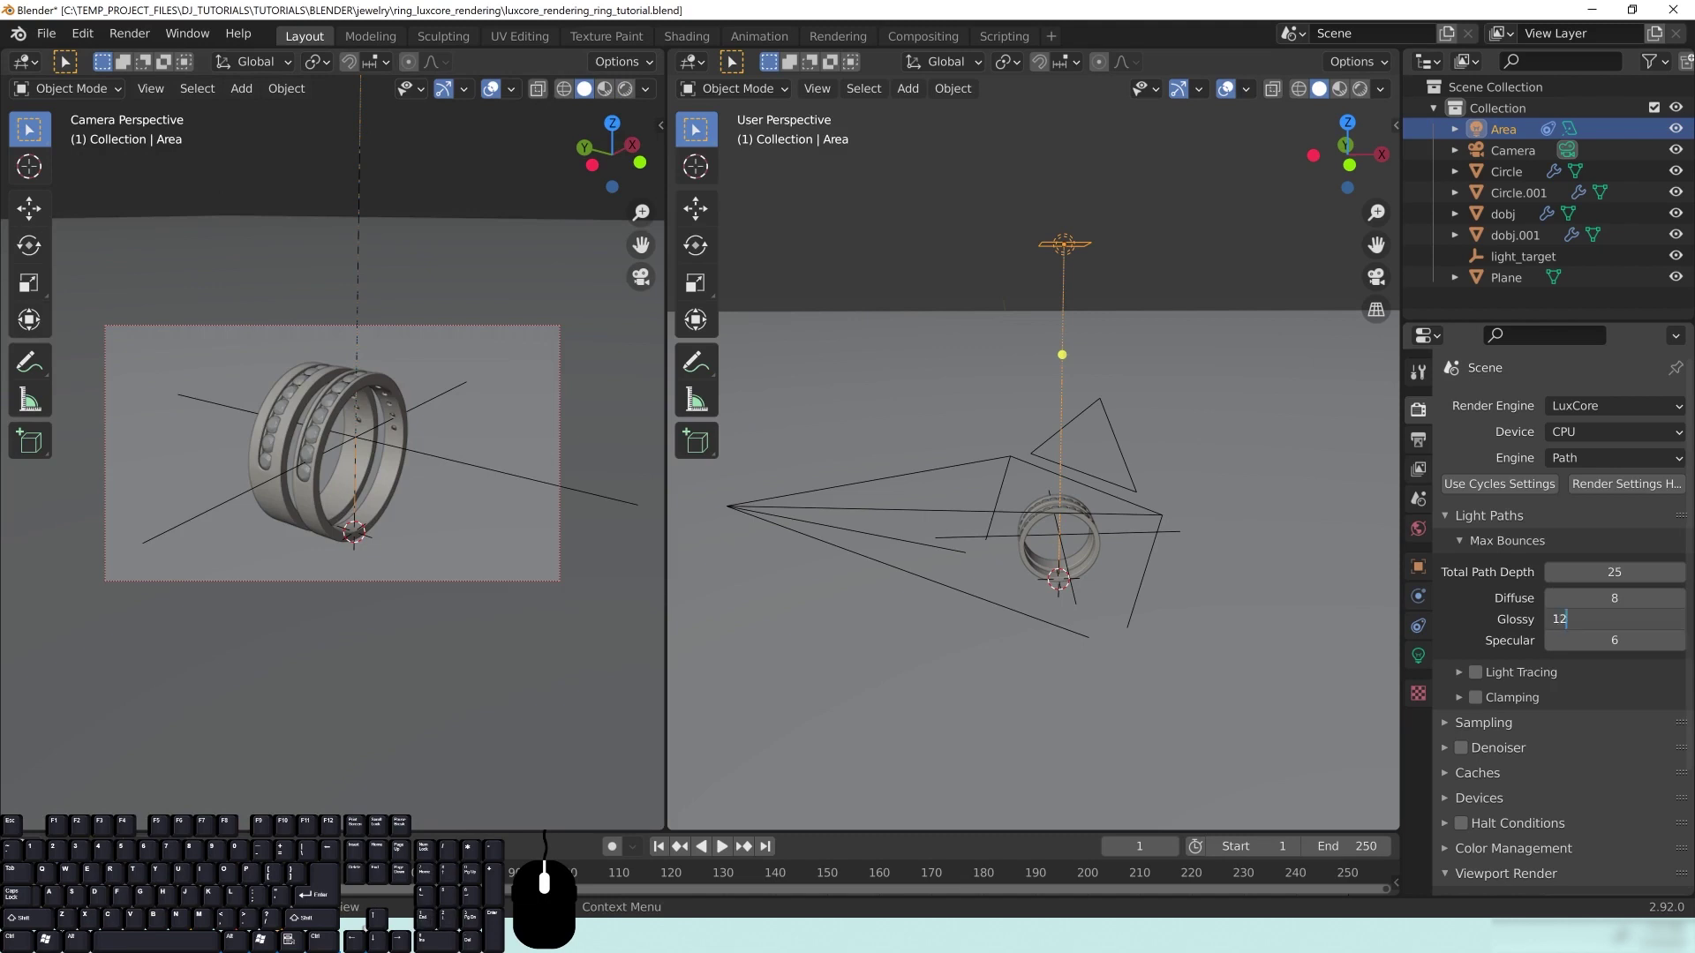
key(Return)
Step: Set both the maximum specular and glossy bounces to 25
click(1614, 640)
text(25)
key(Return)
click(1614, 619)
text(25)
key(Return)
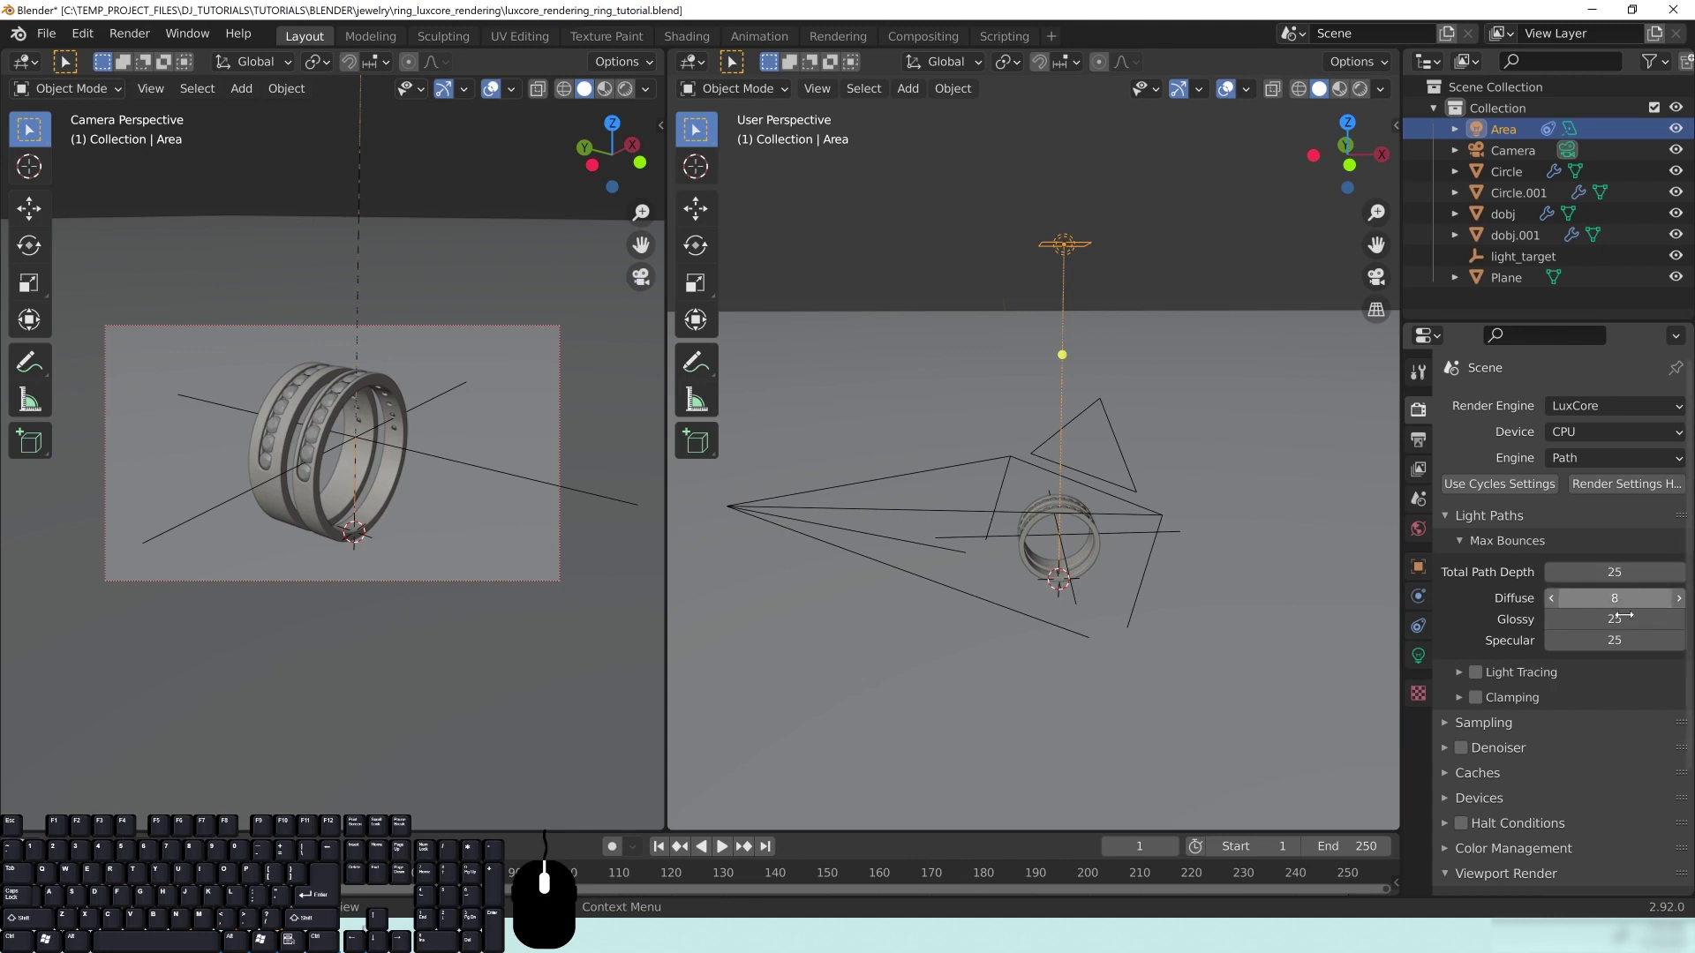
Step: Switch the camera viewport back to rendered shading and inspect the ring's lighting up close
scroll(1074, 525, up, 2)
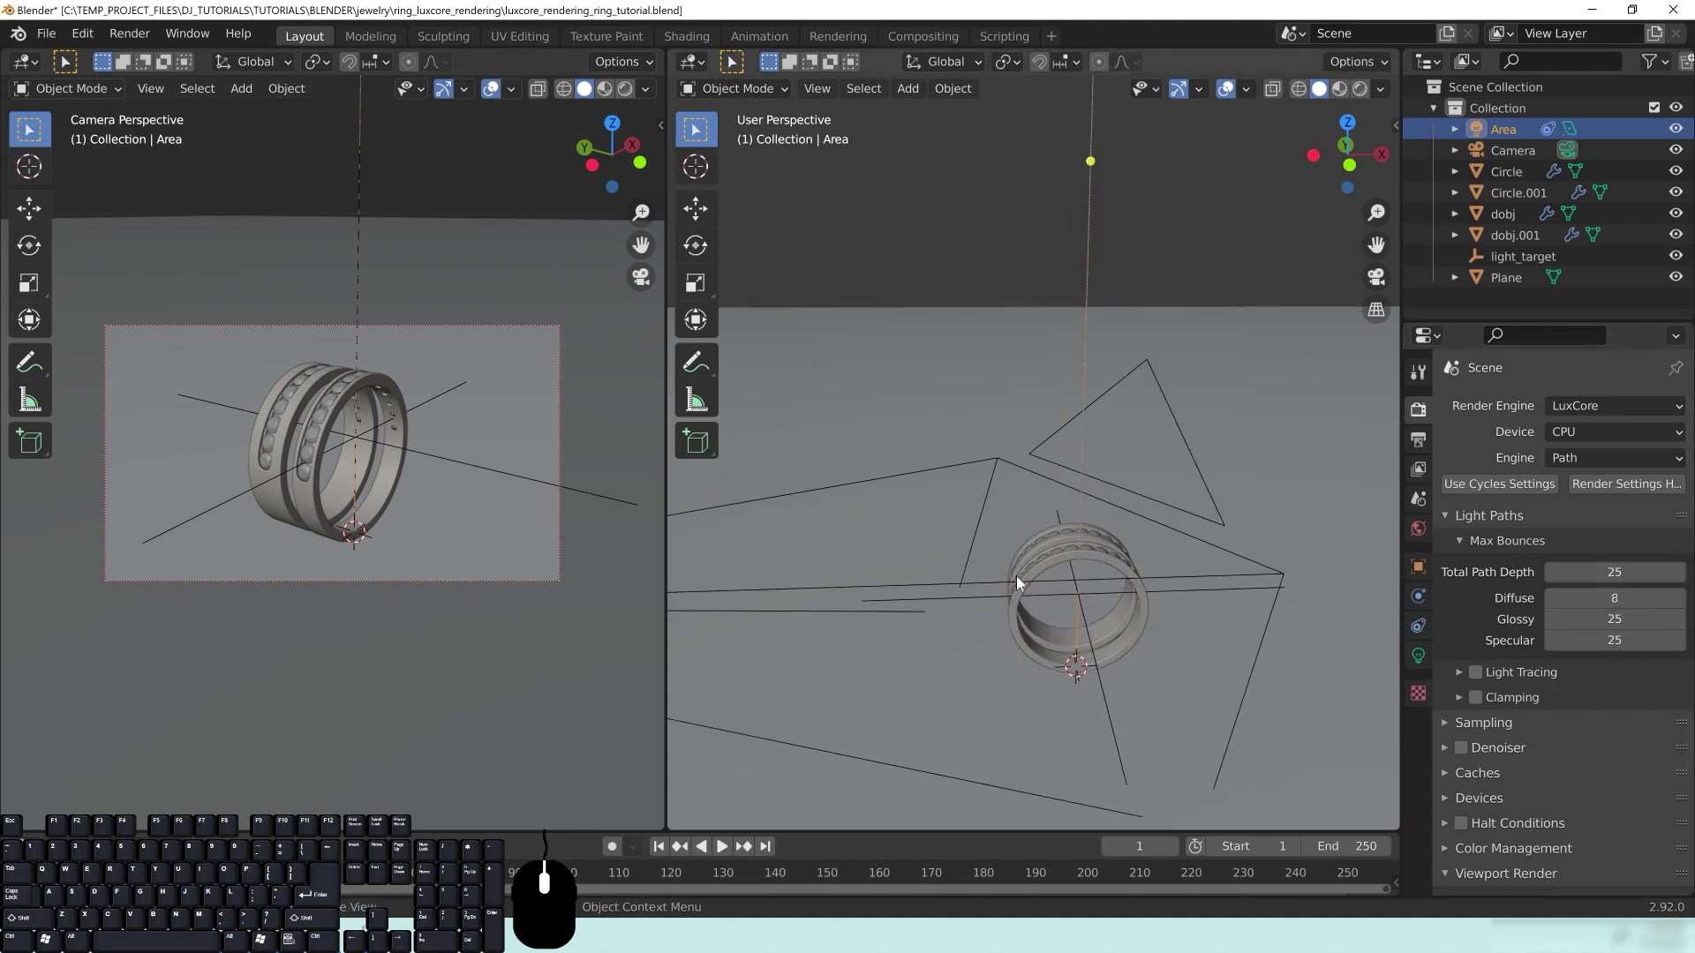
key(z)
click(337, 293)
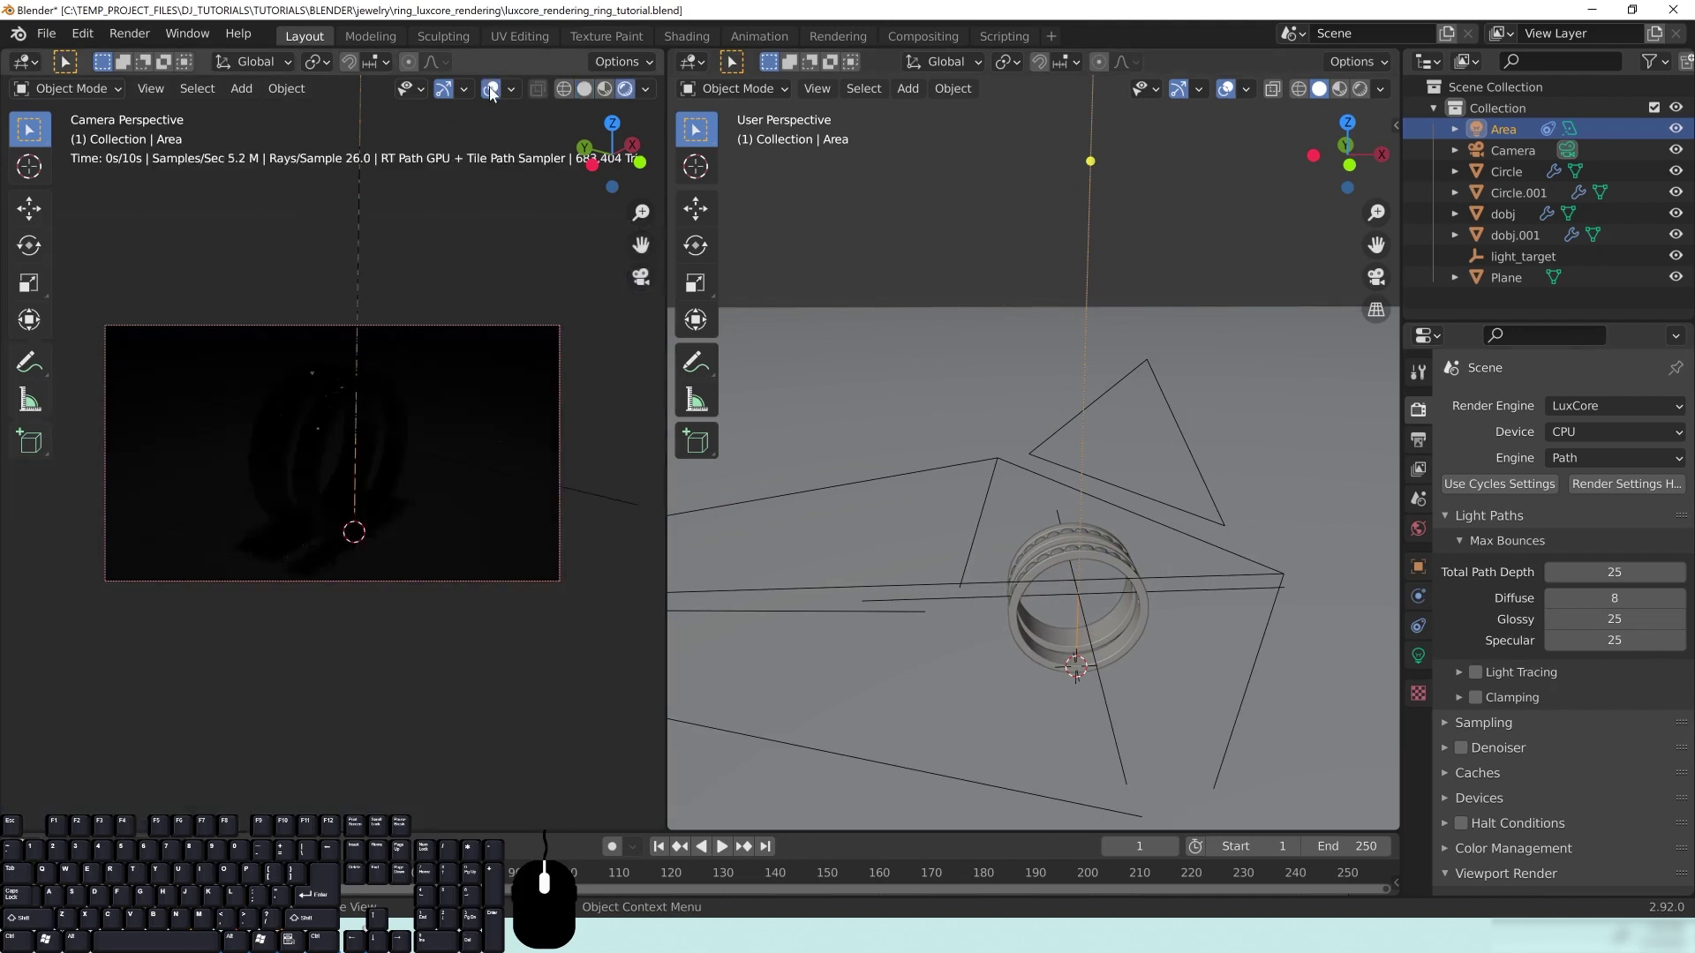
scroll(330, 427, up, 1)
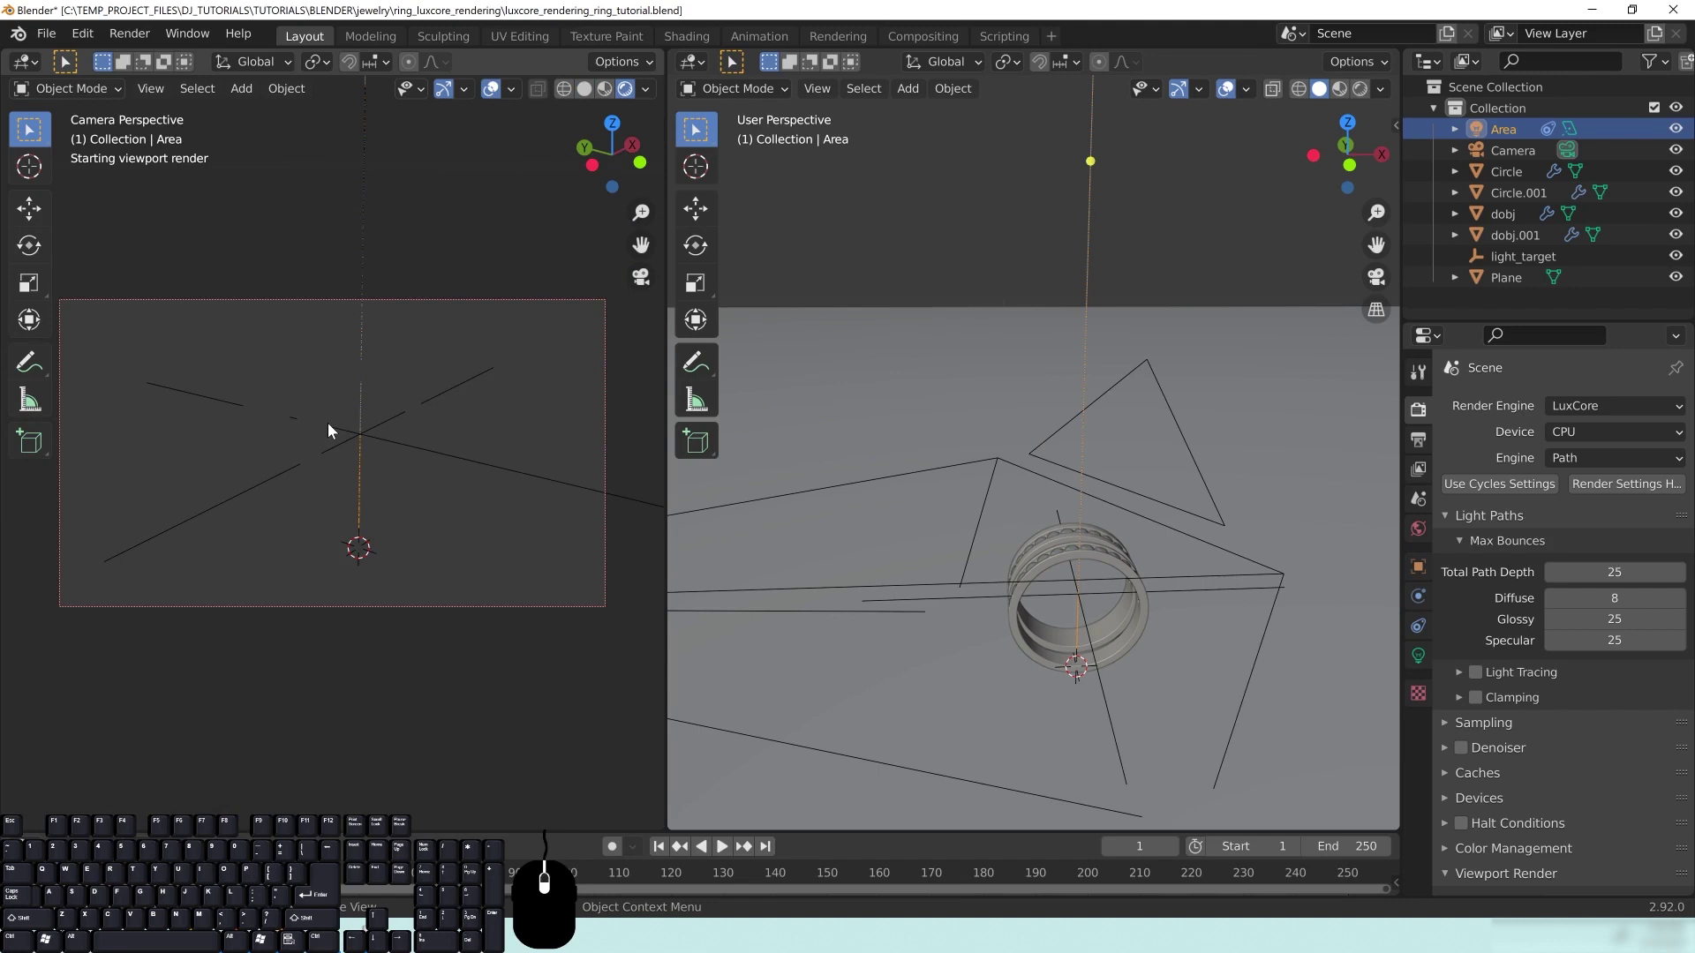
scroll(346, 426, up, 1)
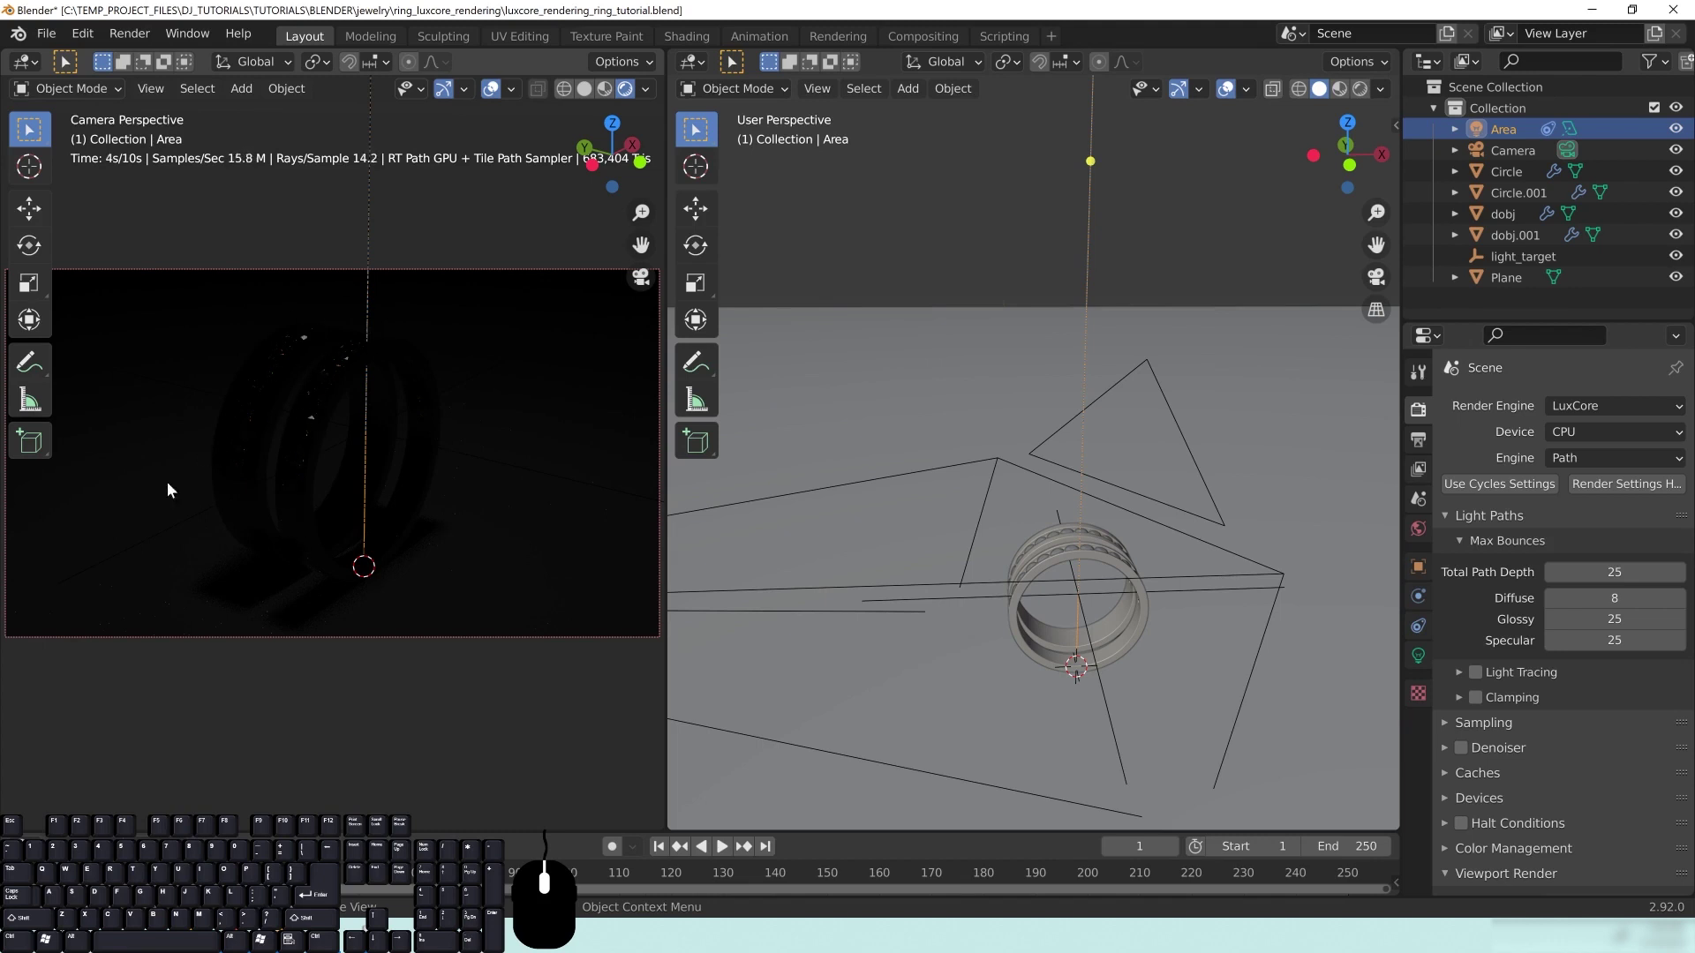
scroll(1210, 515, down, 4)
middle_drag(1210, 515, 1158, 503)
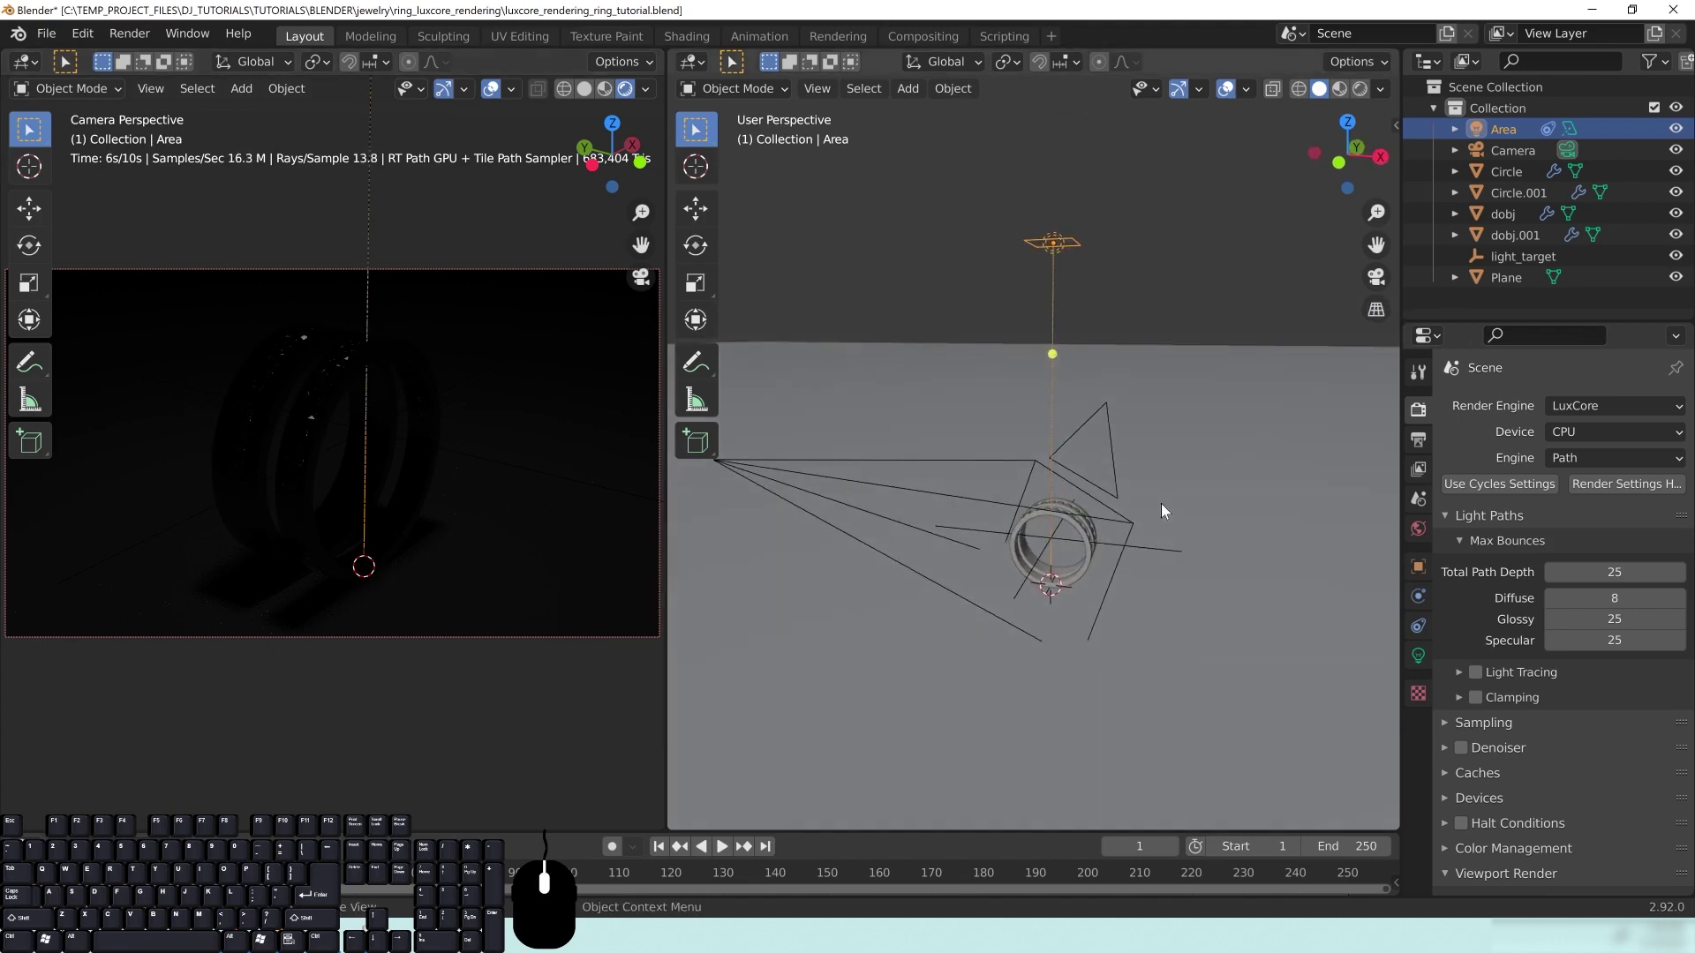
Step: Lower the overhead area light about 22 cm along the Z axis, bringing it closer to the rings
key(KP_3)
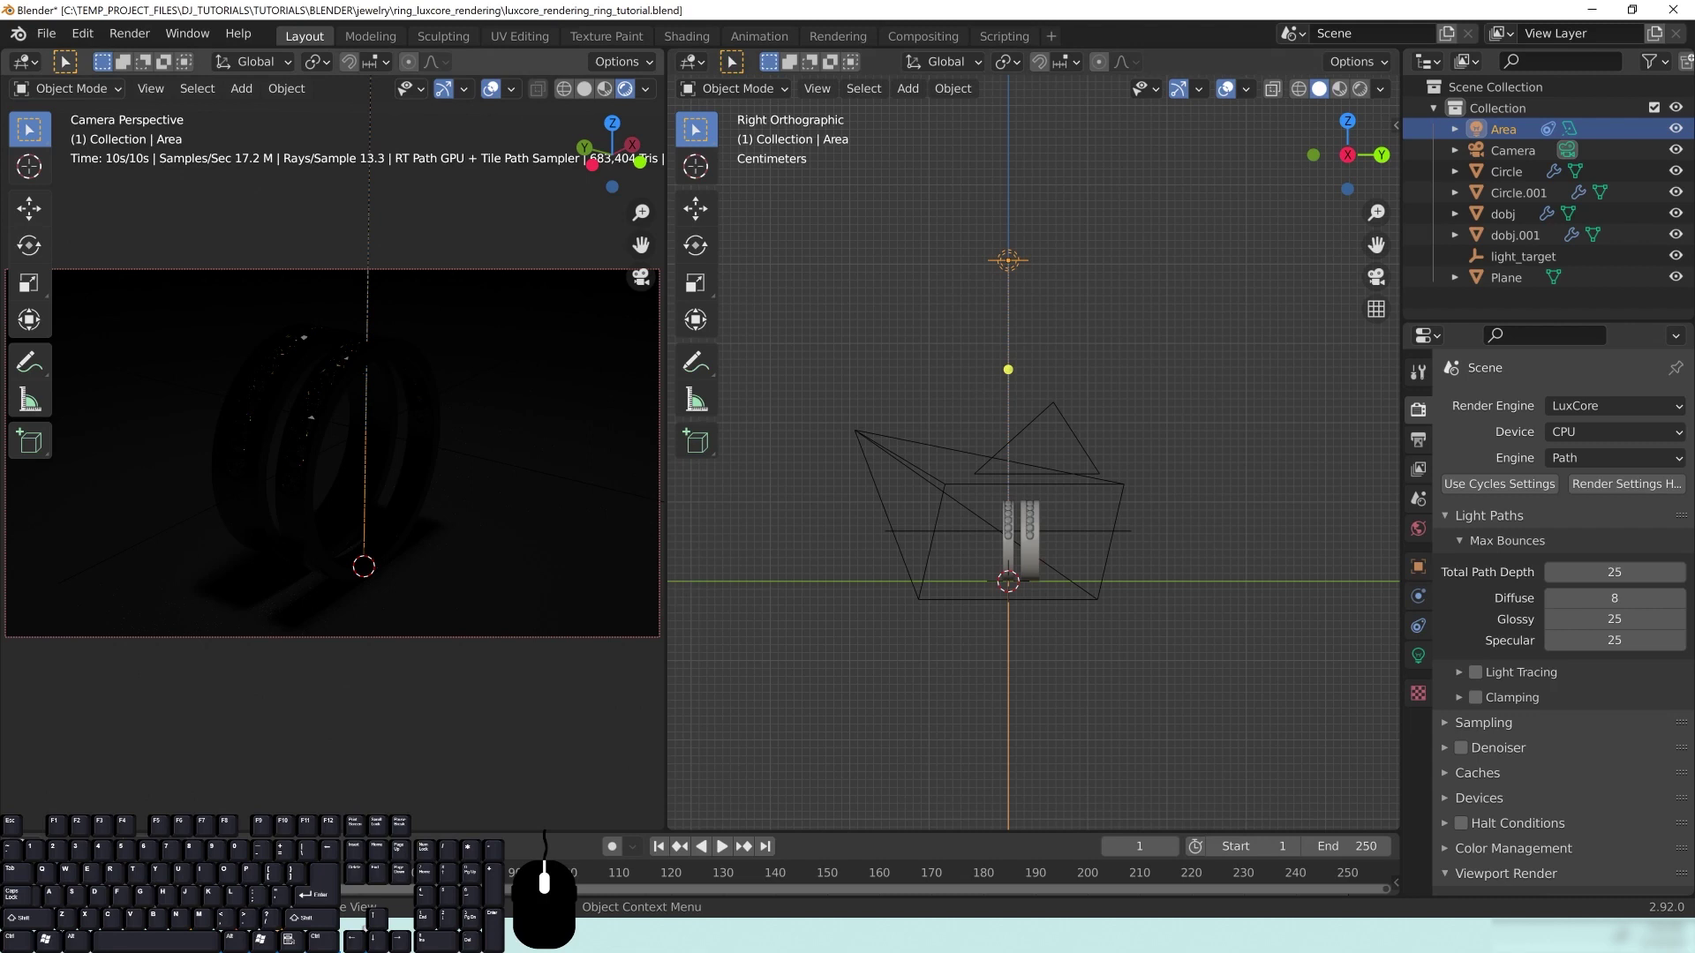
key(g)
key(z)
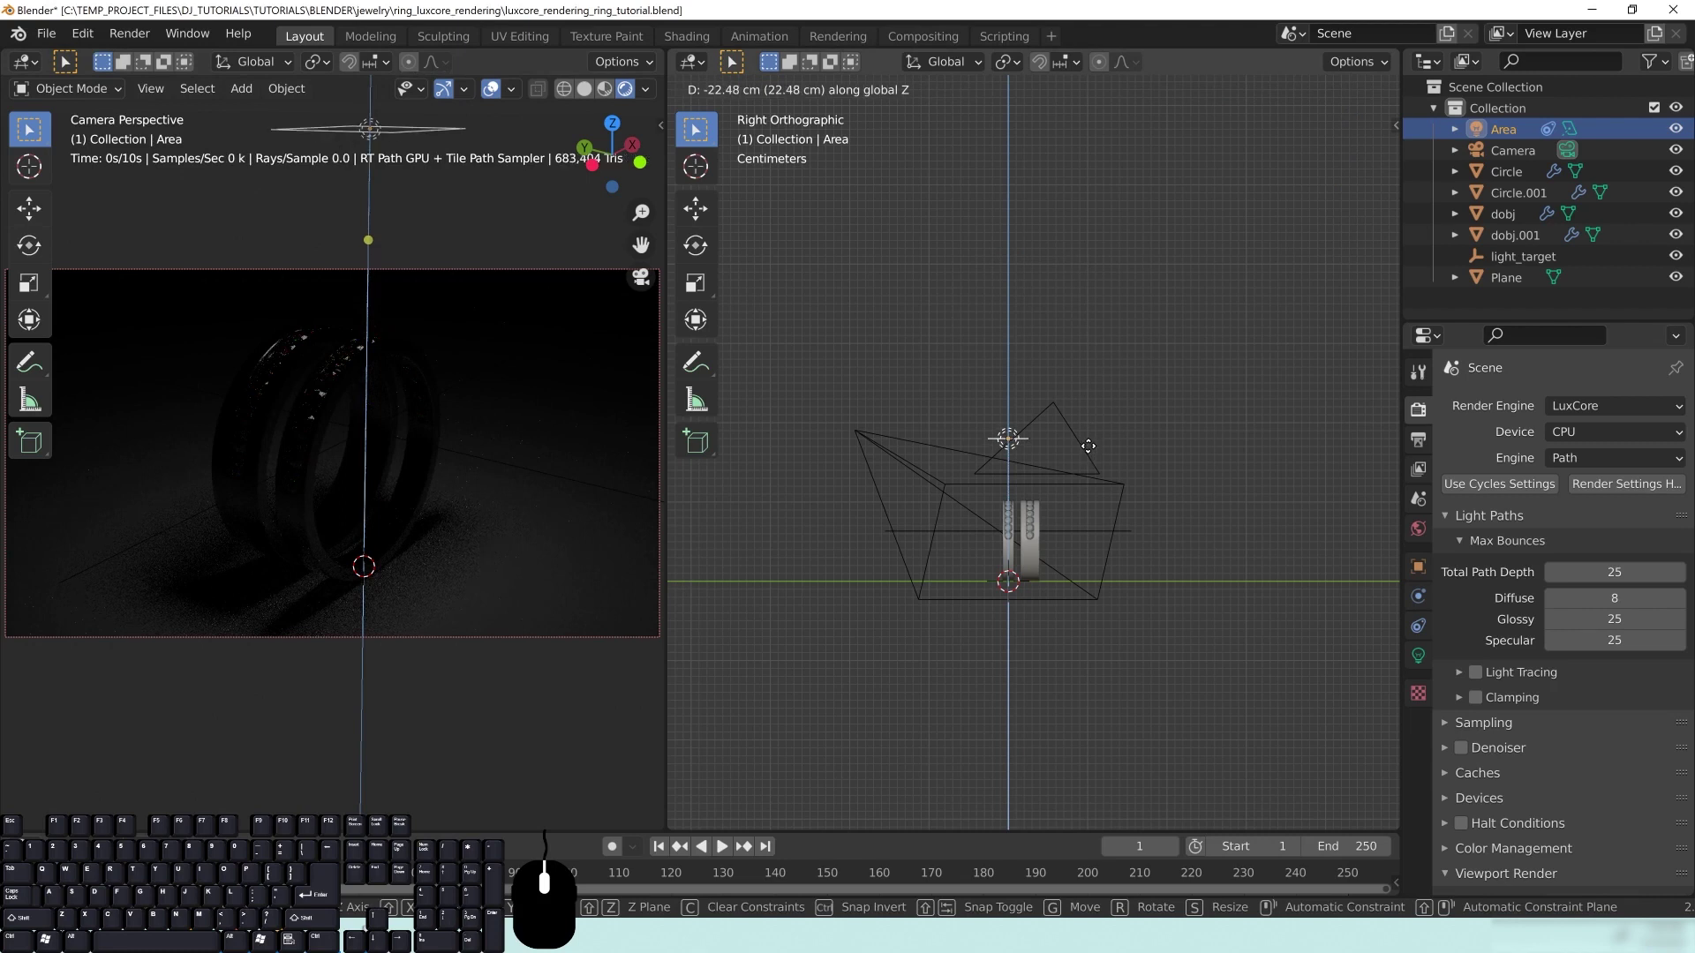
click(1086, 444)
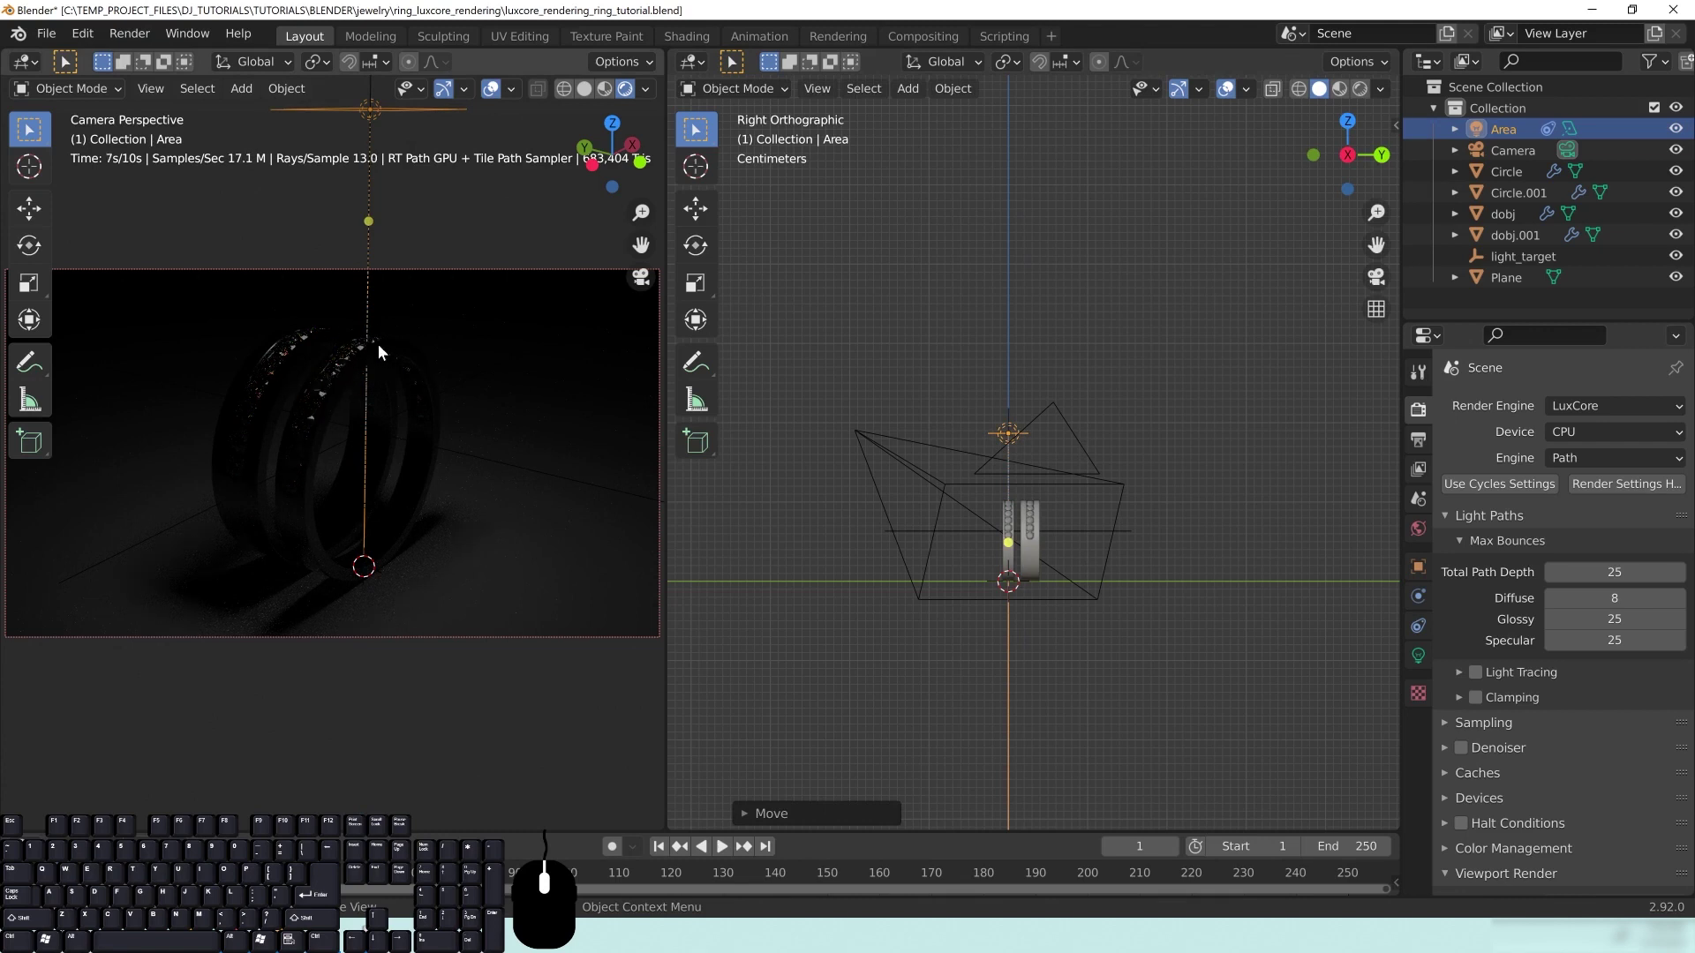
Step: Move the light_target empty about 1.2 cm along the Y axis so it sits between the two rings
click(1073, 532)
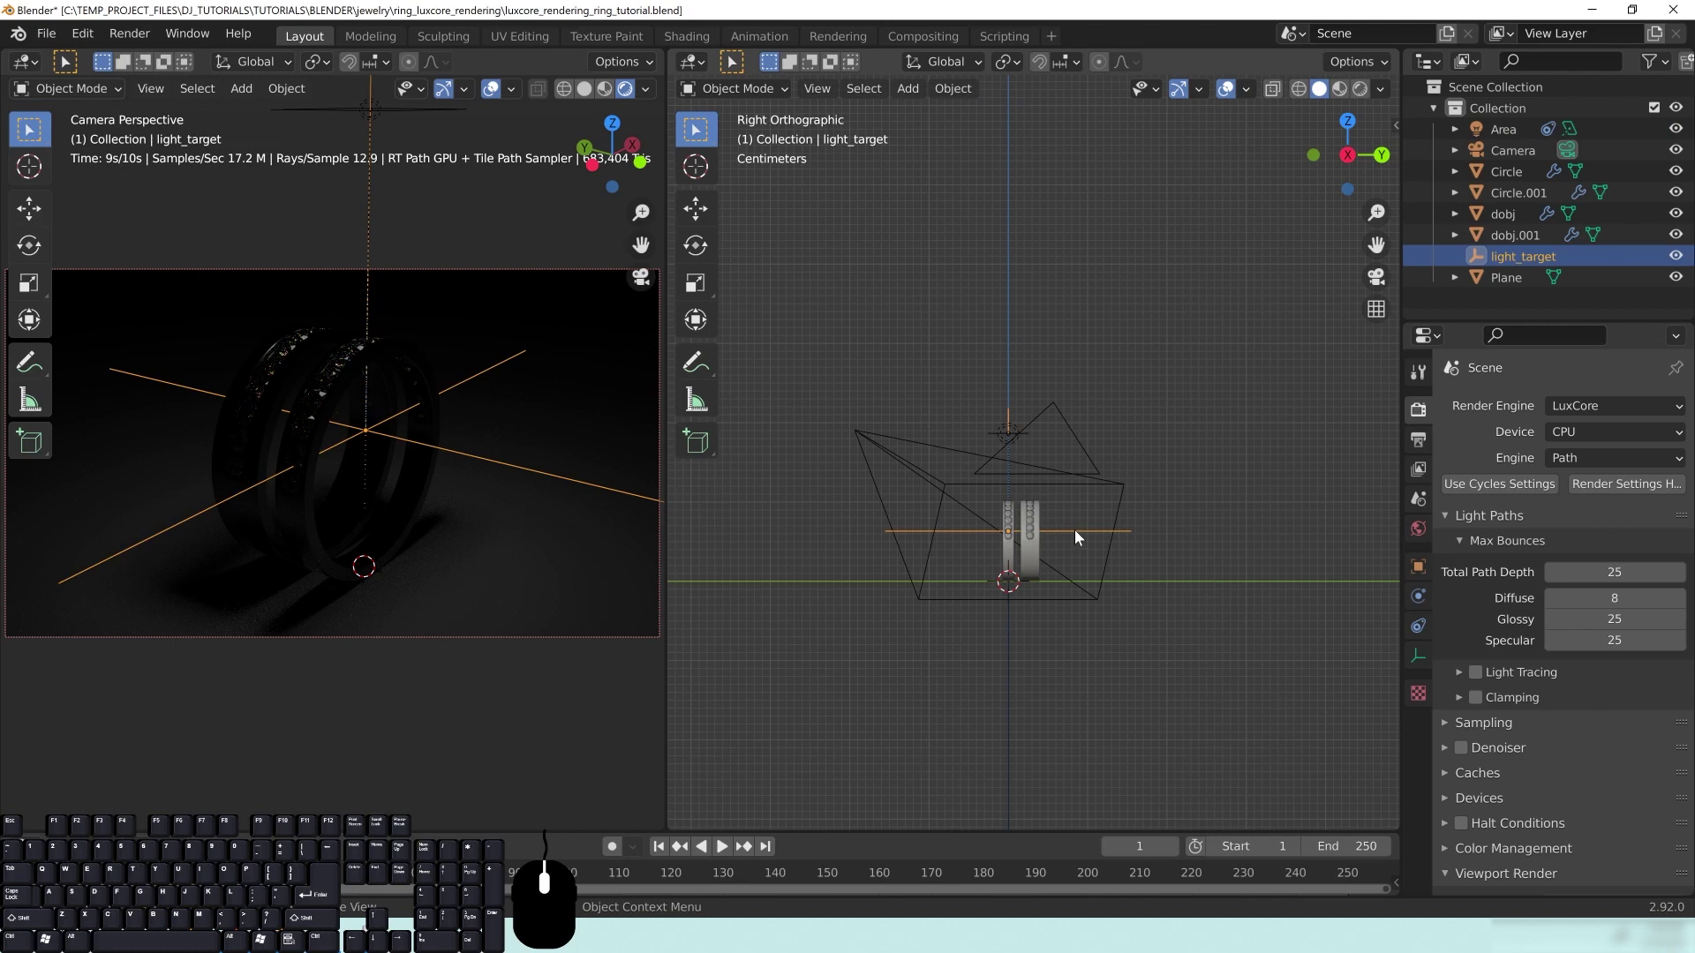
key(g)
key(x)
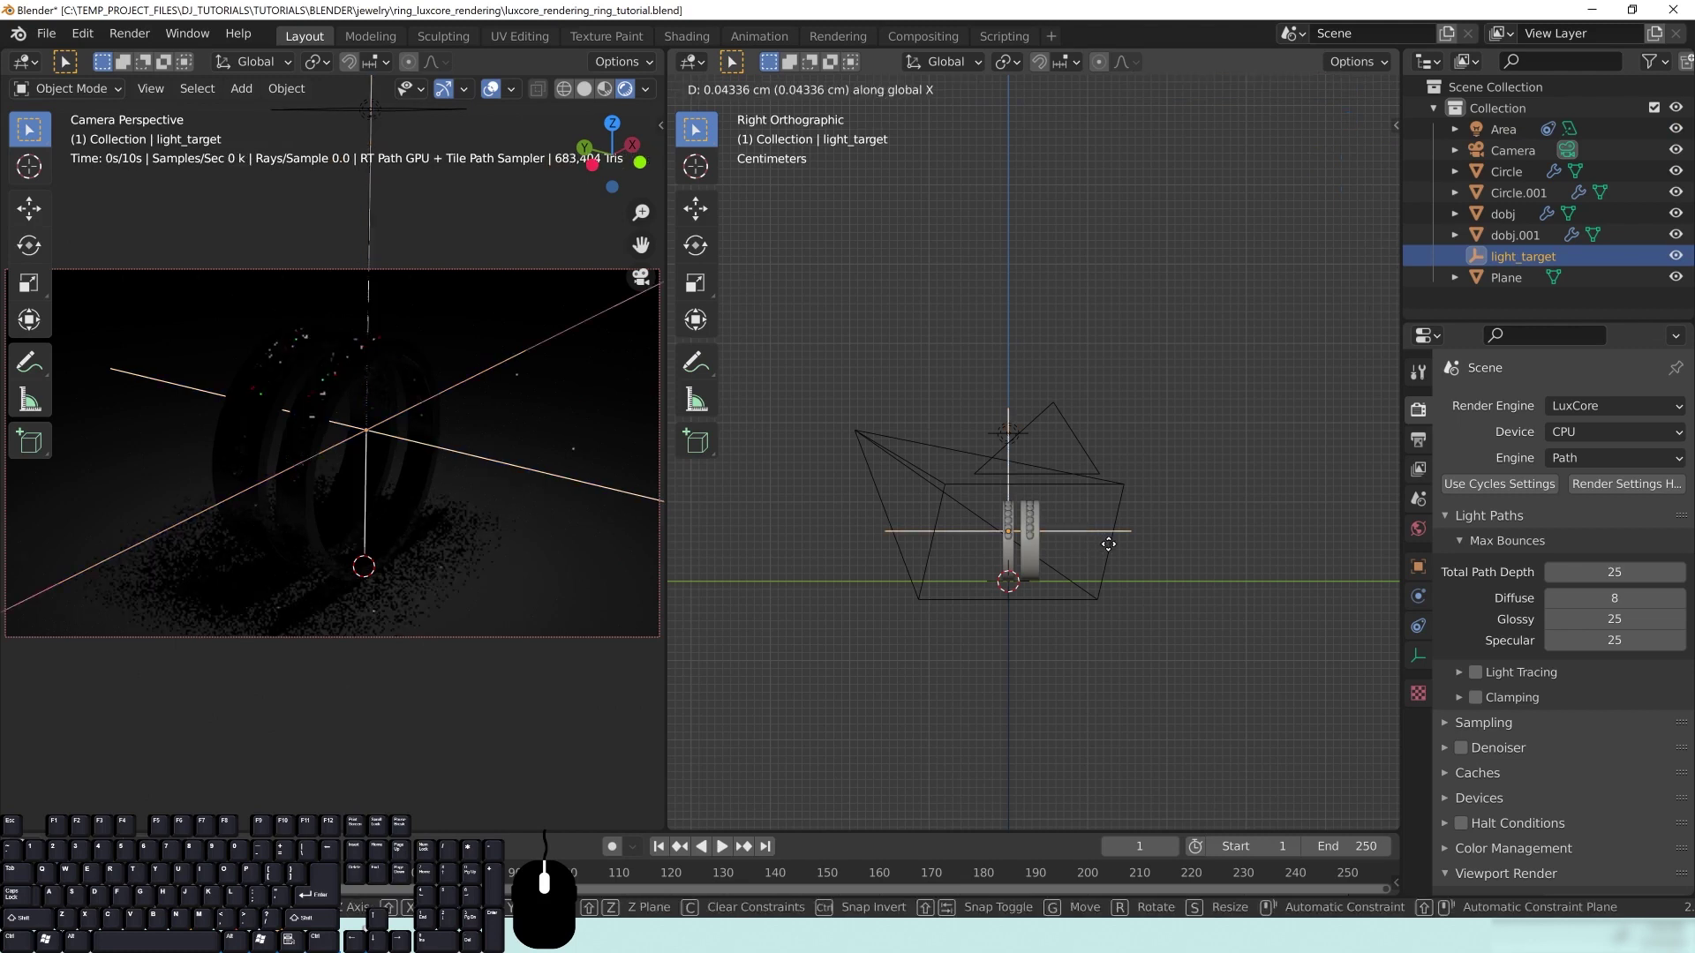
key(y)
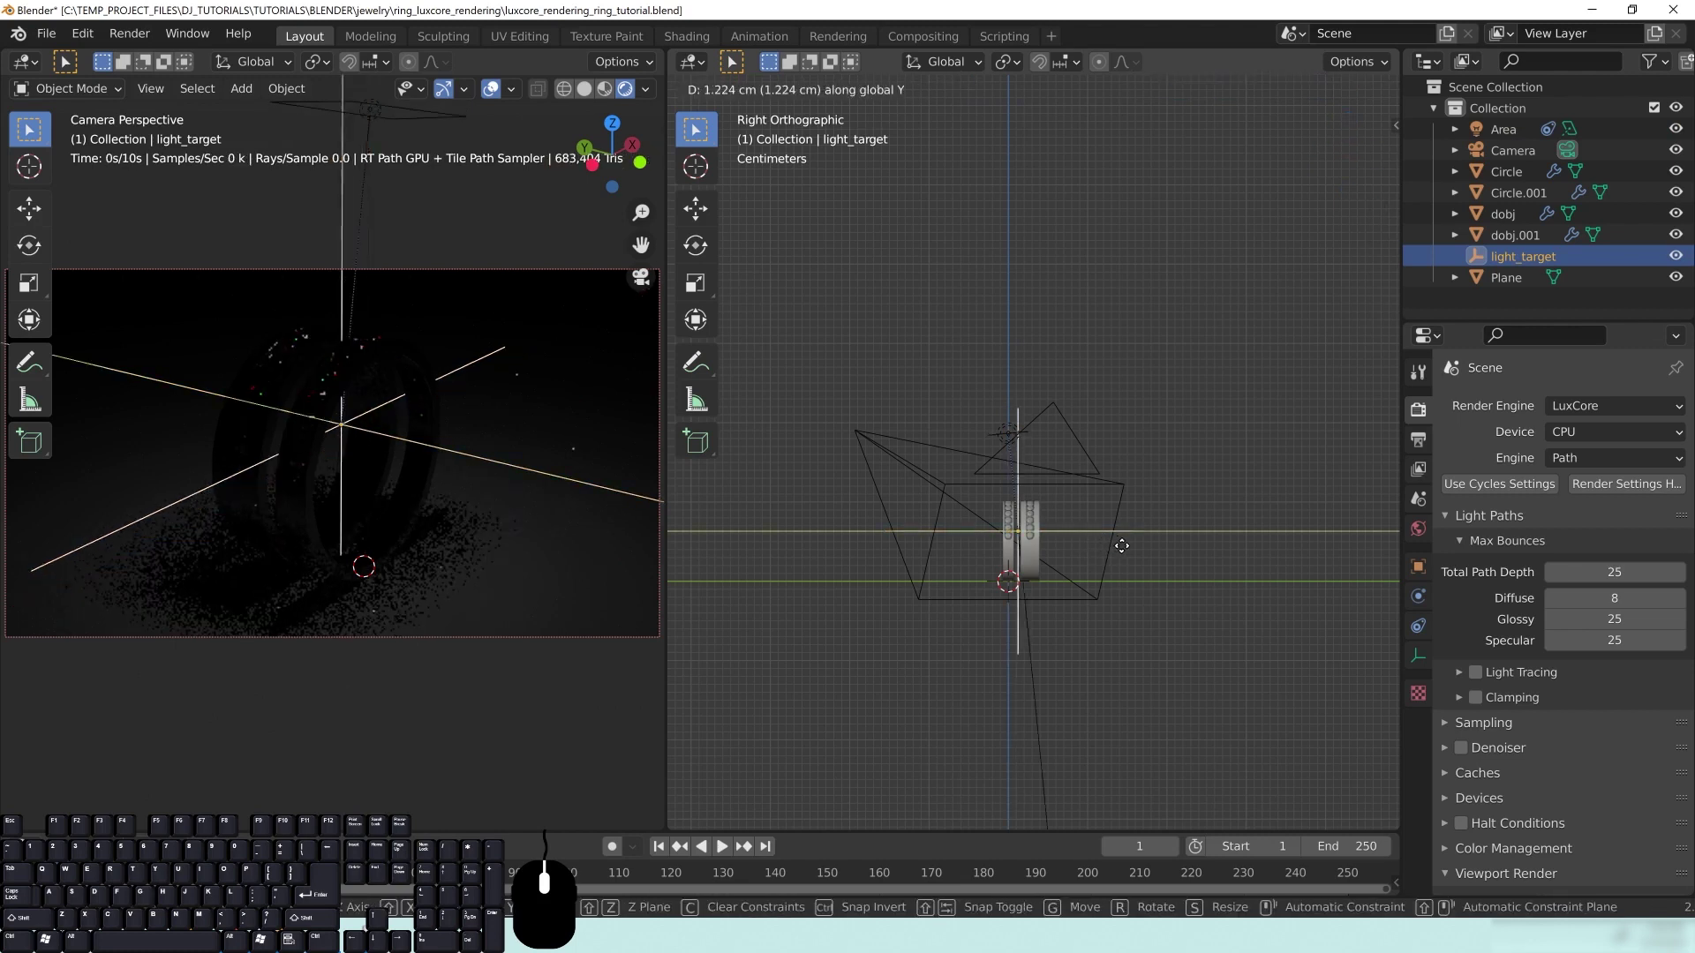
click(1117, 546)
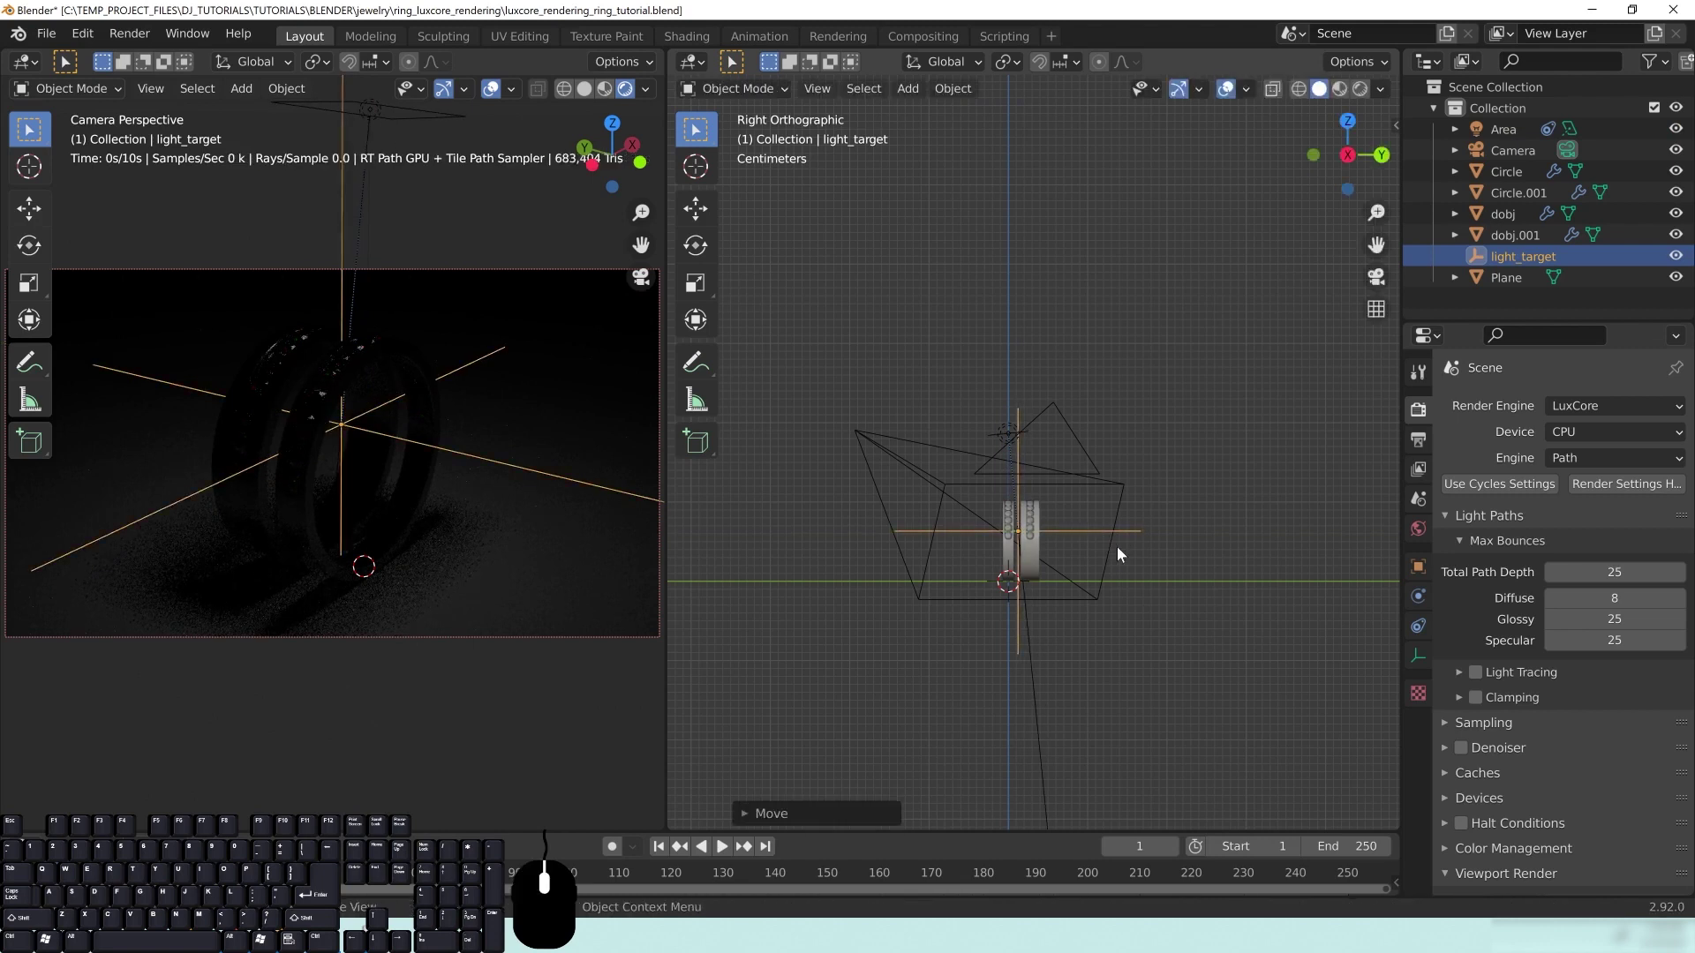
Step: Select the overhead area light and set its gain to 25
click(1012, 435)
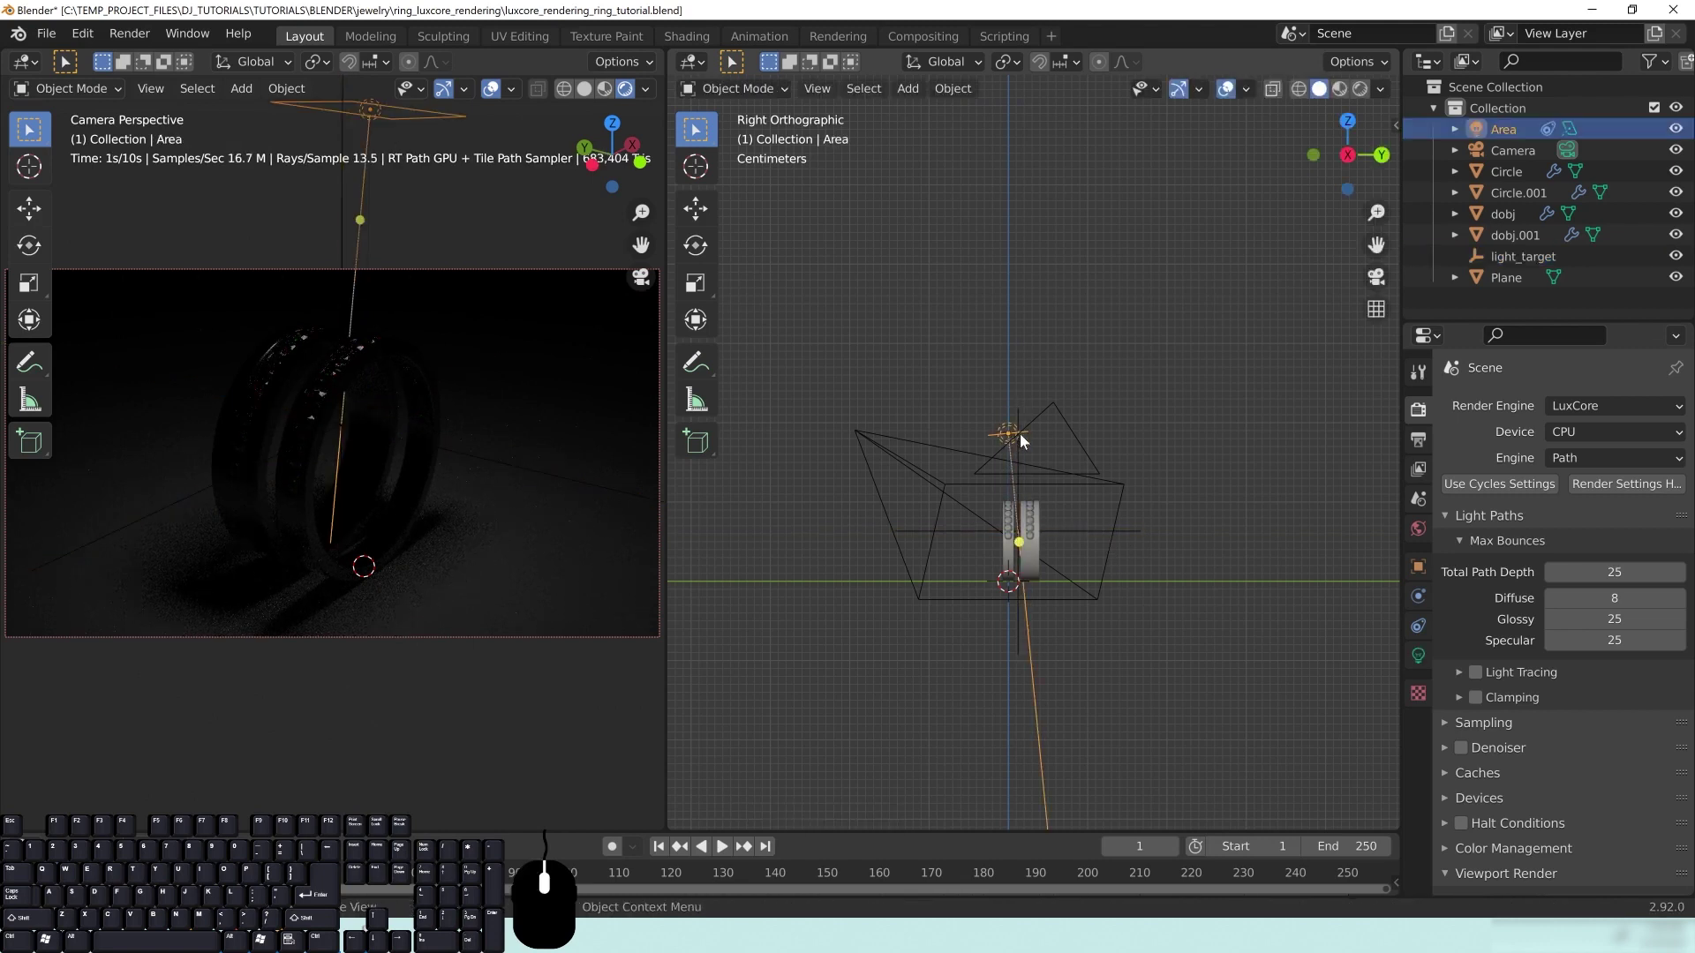
click(1418, 656)
click(1613, 608)
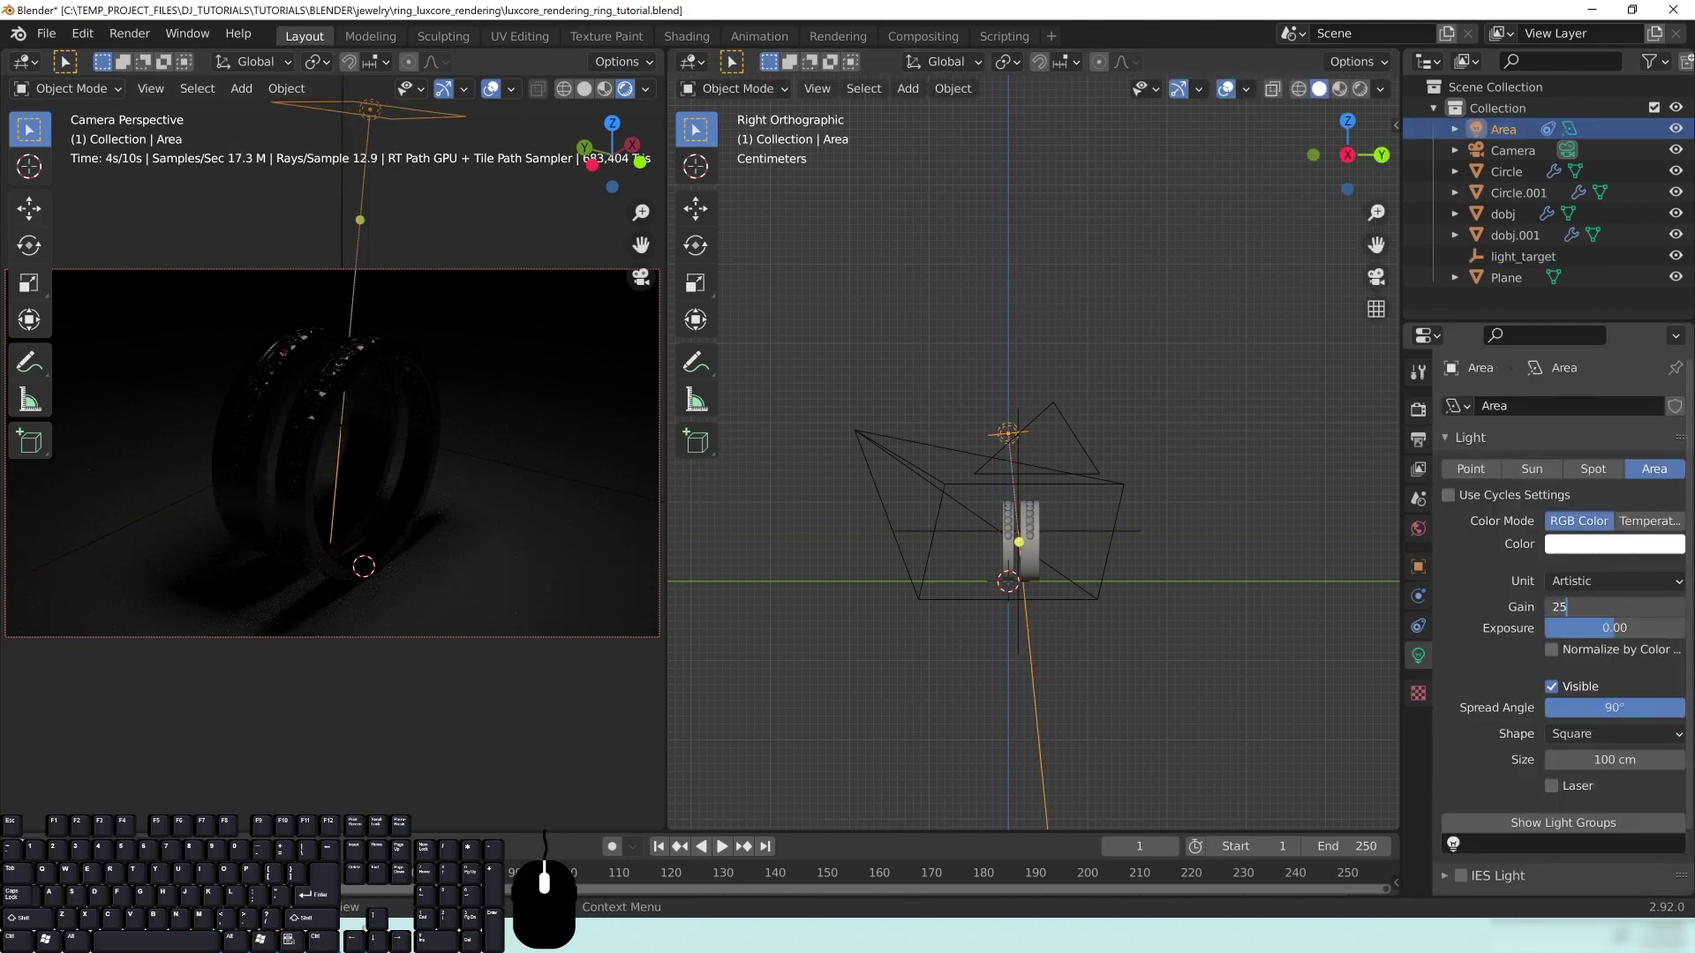
text(25.0)
key(Return)
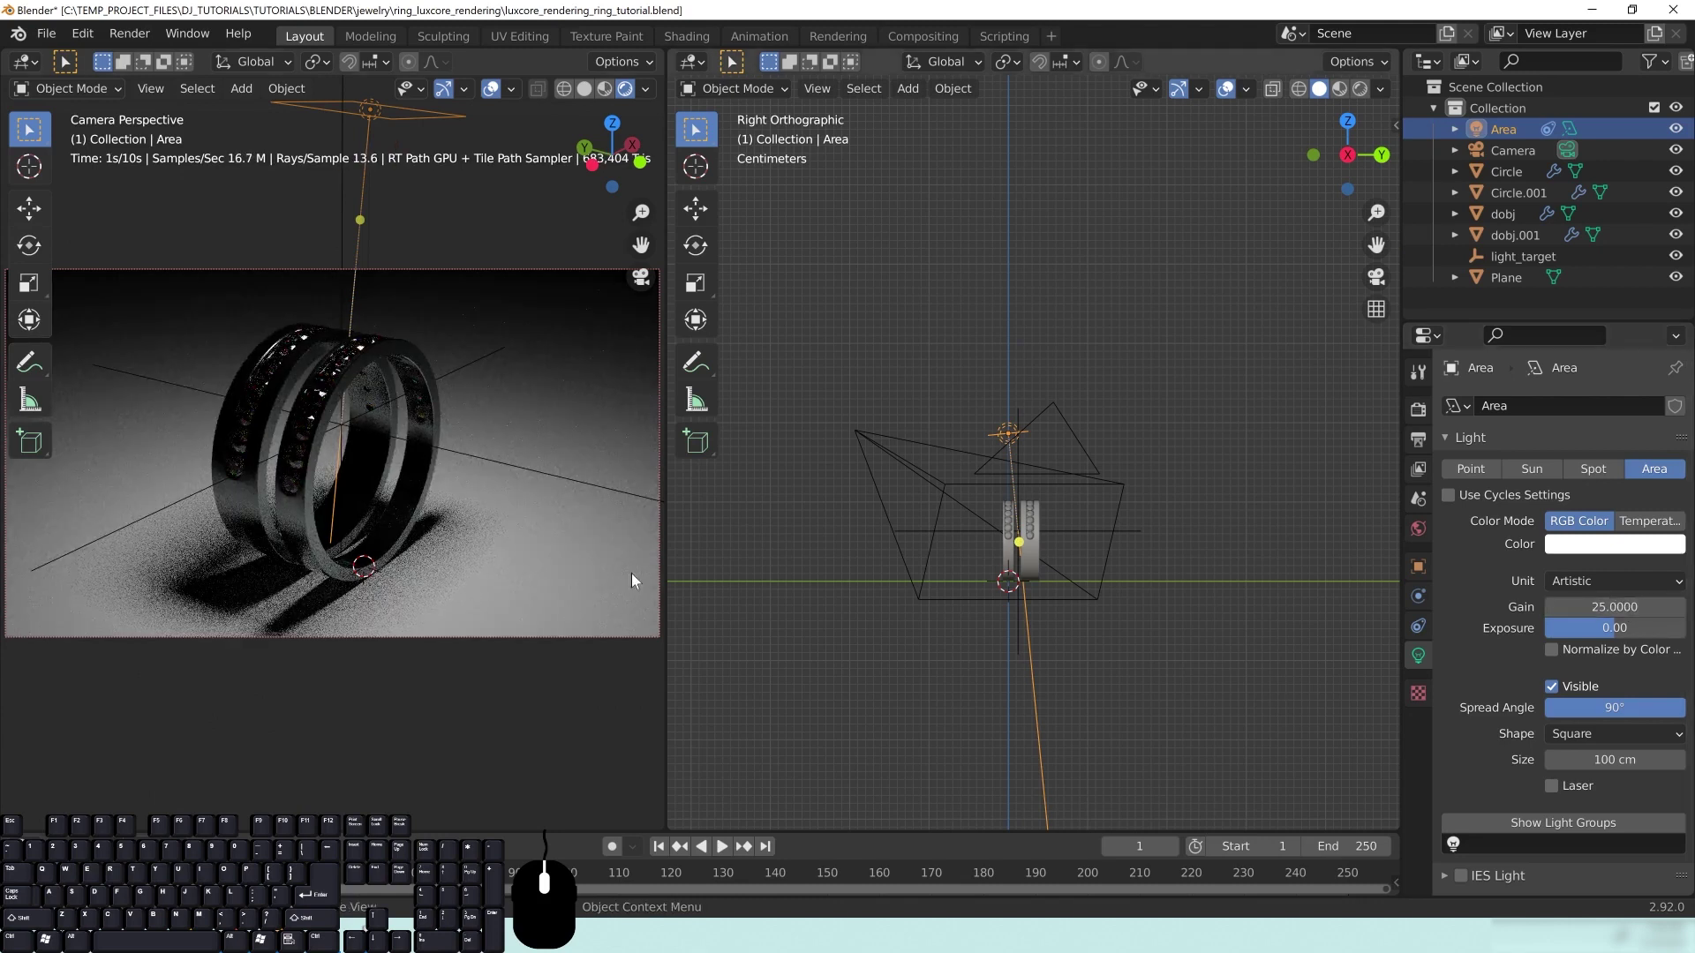
Step: Set the overhead area light's gain to 10
click(1604, 608)
key(BackSpace)
key(BackSpace)
key(BackSpace)
key(BackSpace)
text(10)
key(Return)
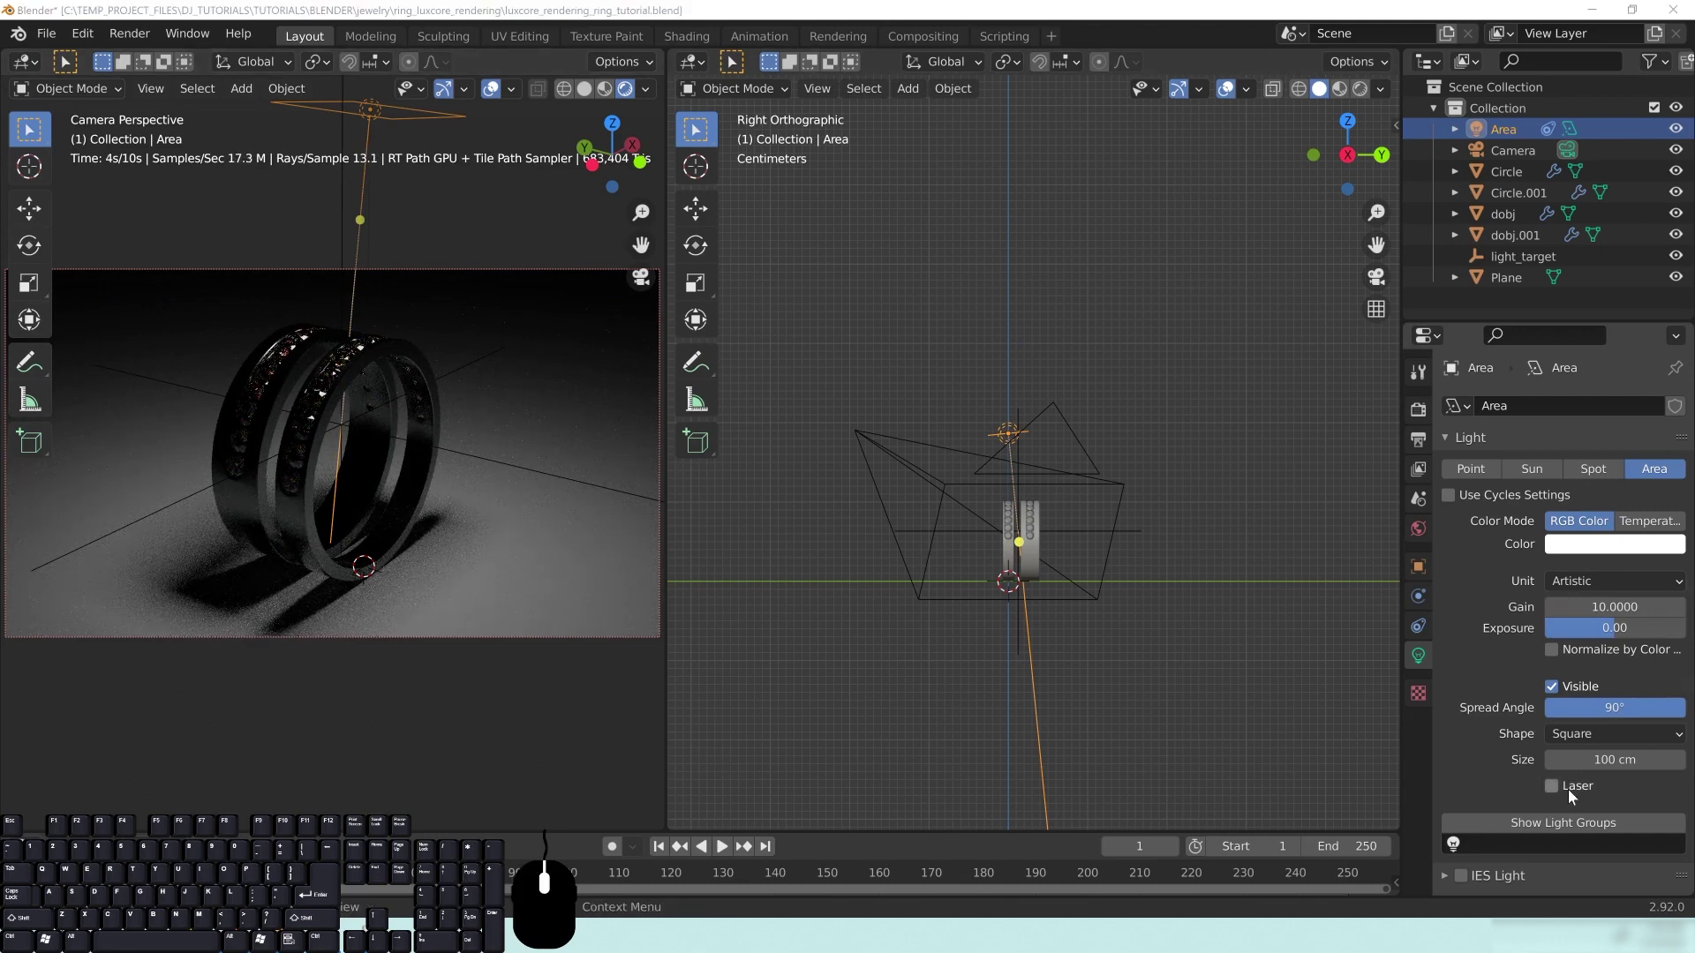
Step: Raise the overhead area light's gain to 125
click(1622, 610)
text(125)
key(Return)
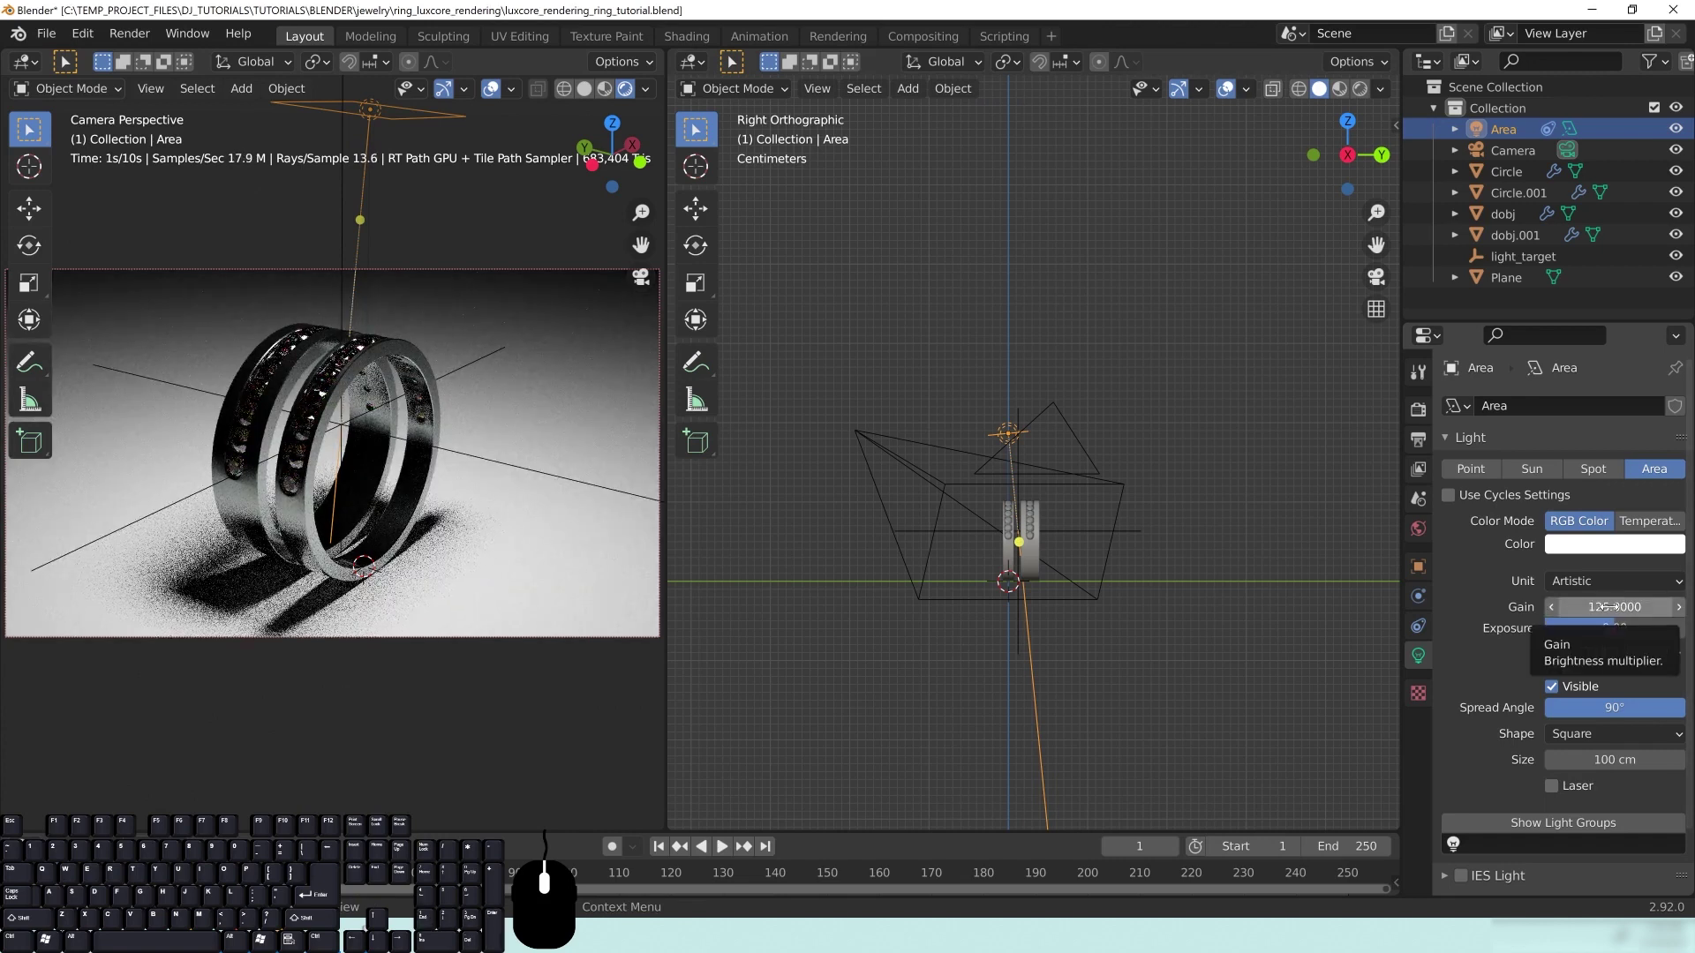
Step: Duplicate the overhead area light and place the copy well out on the negative X side of the rings, slightly behind them
middle_drag(1001, 312, 1141, 485)
key(shift+d)
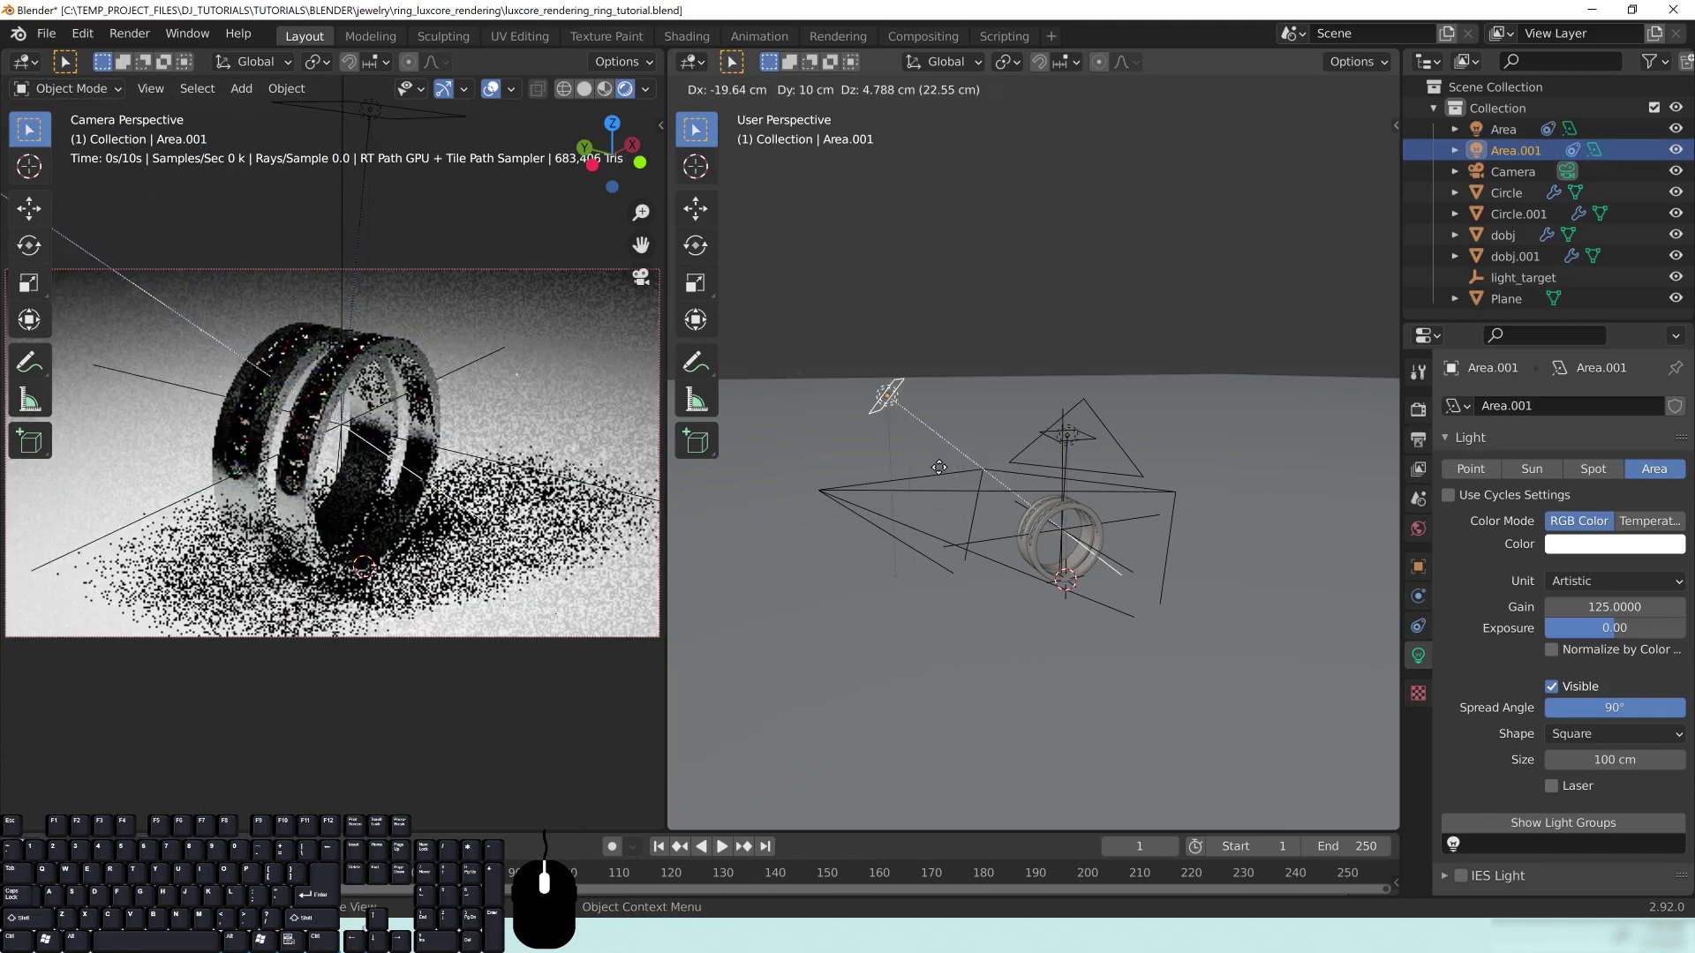
click(930, 497)
middle_drag(1071, 309, 1011, 520)
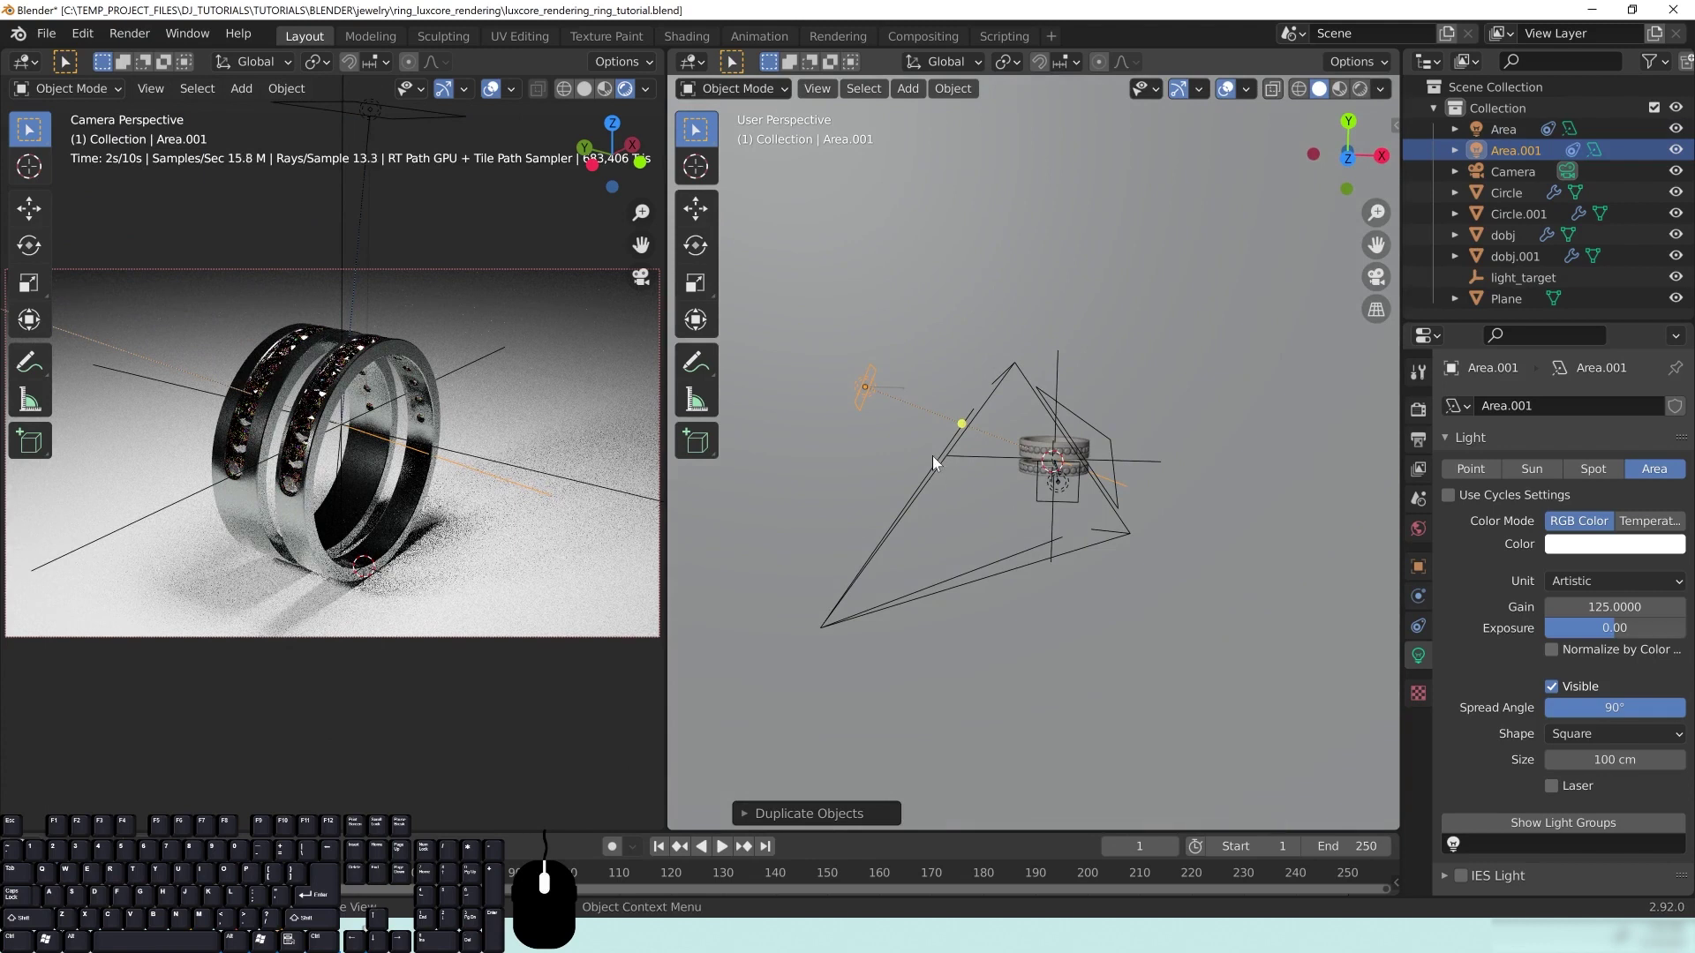
key(KP_7)
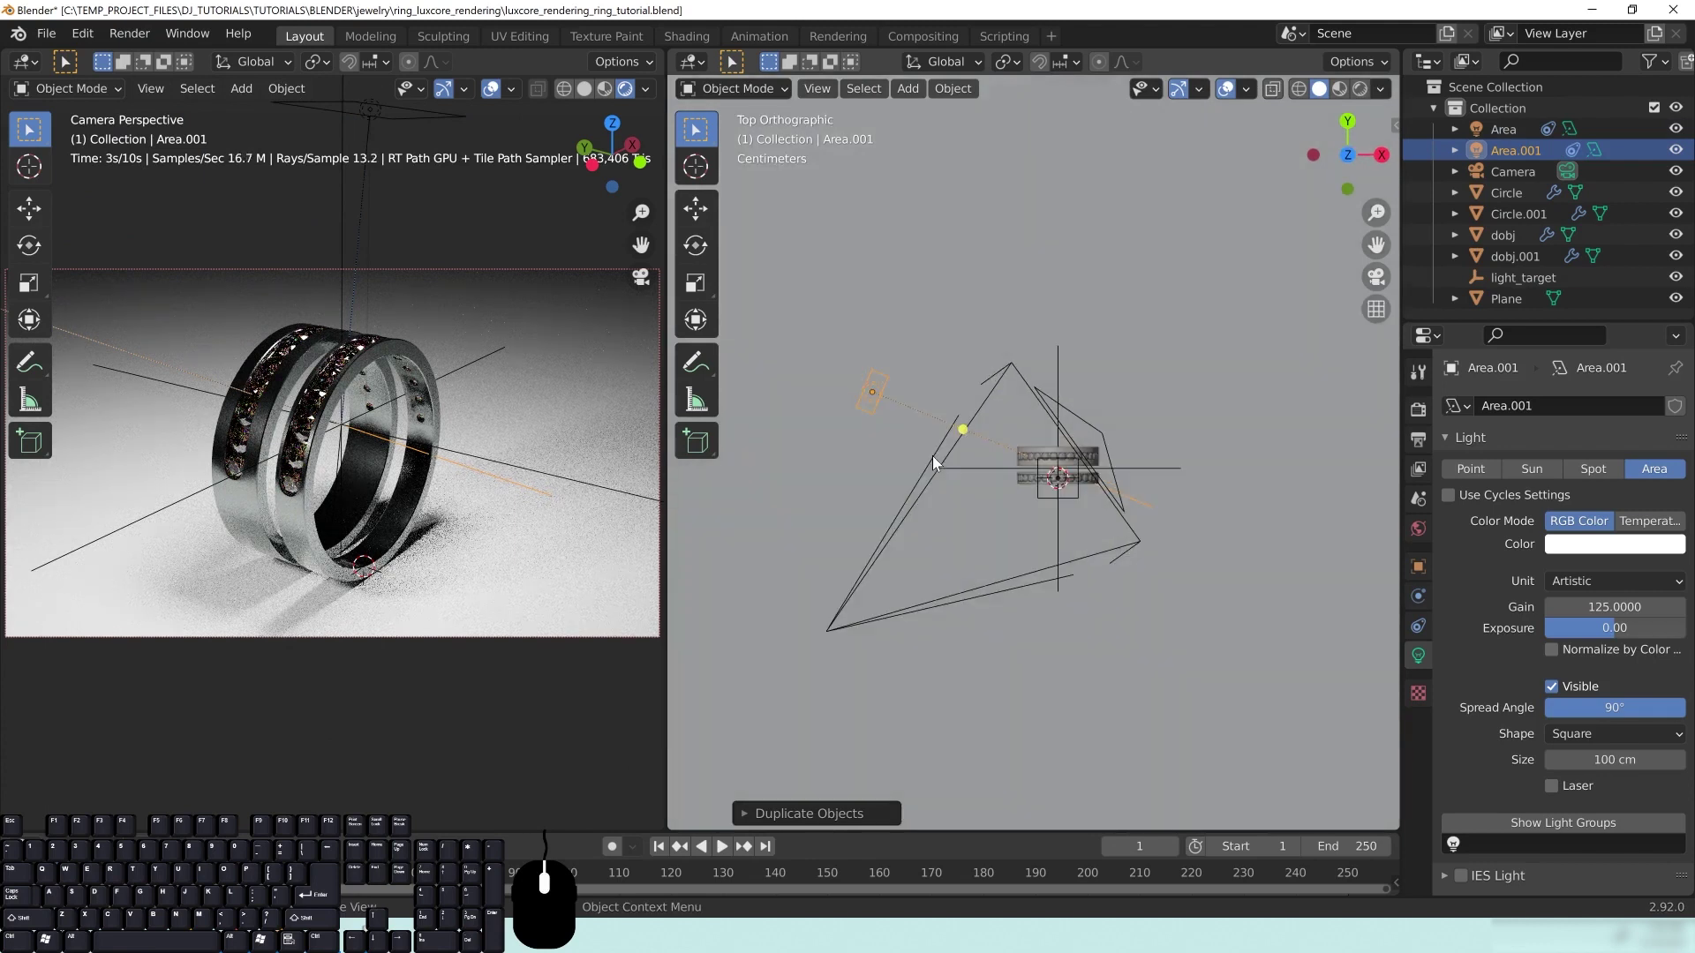
key(g)
click(926, 367)
Step: Scale the duplicated side area light up to about twice its size
middle_drag(993, 502, 1052, 385)
middle_drag(1061, 501, 1060, 415)
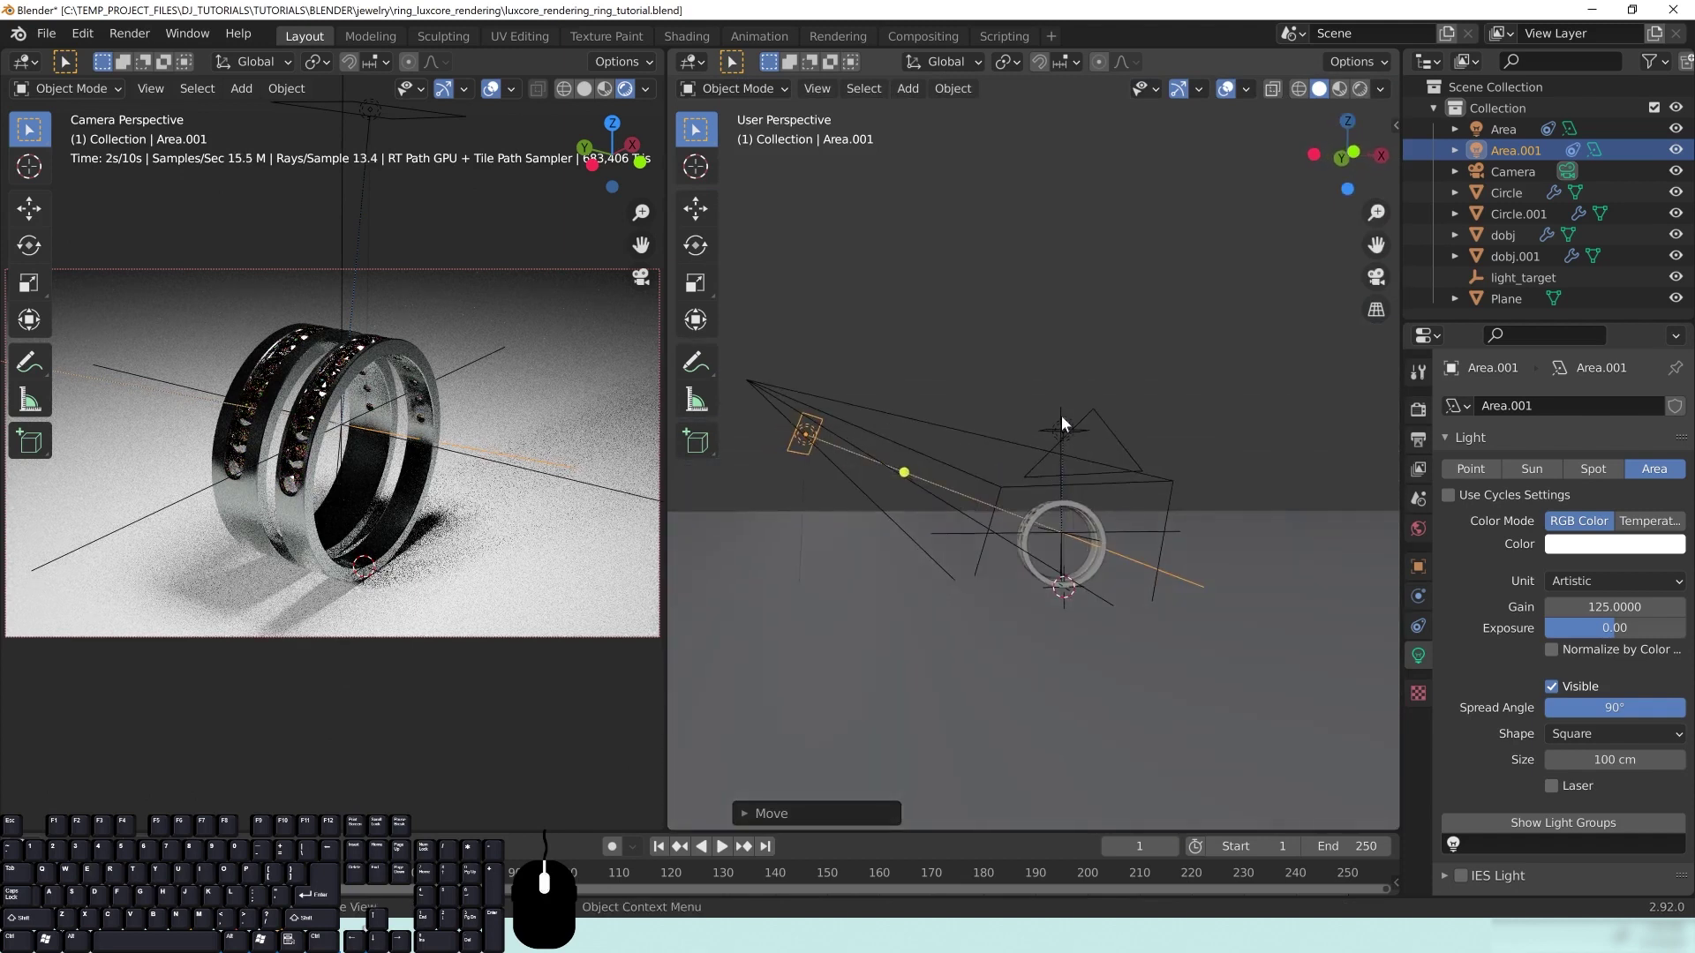
middle_drag(915, 419, 957, 407)
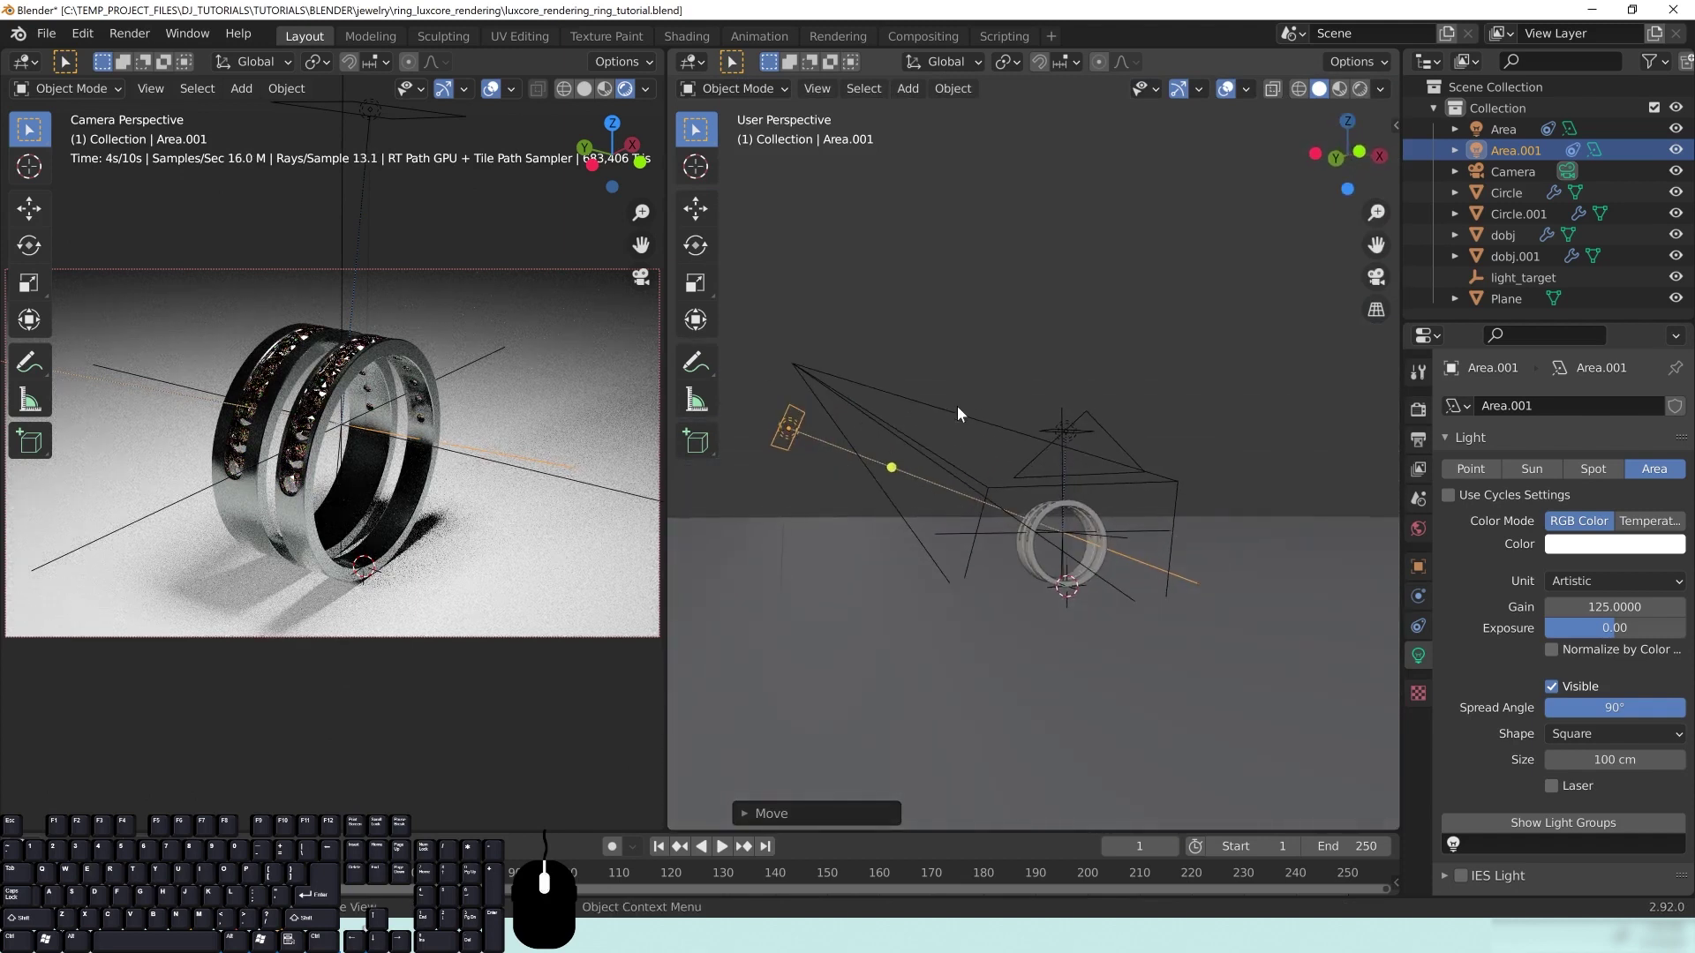
key(s)
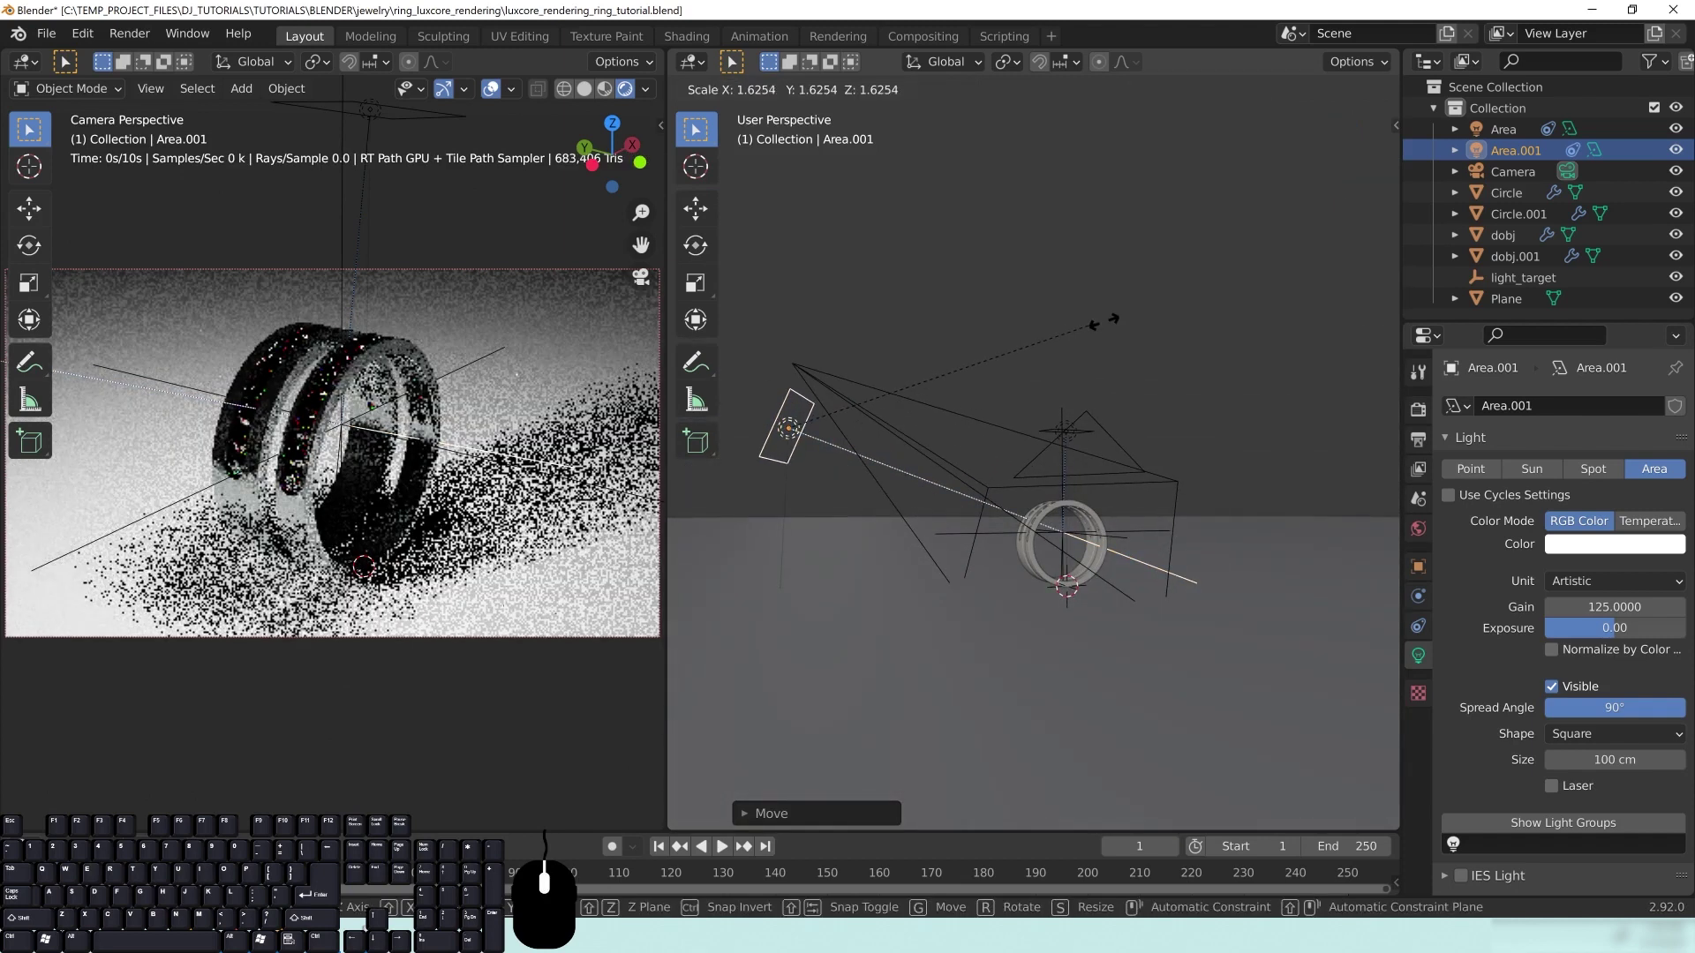
click(1208, 269)
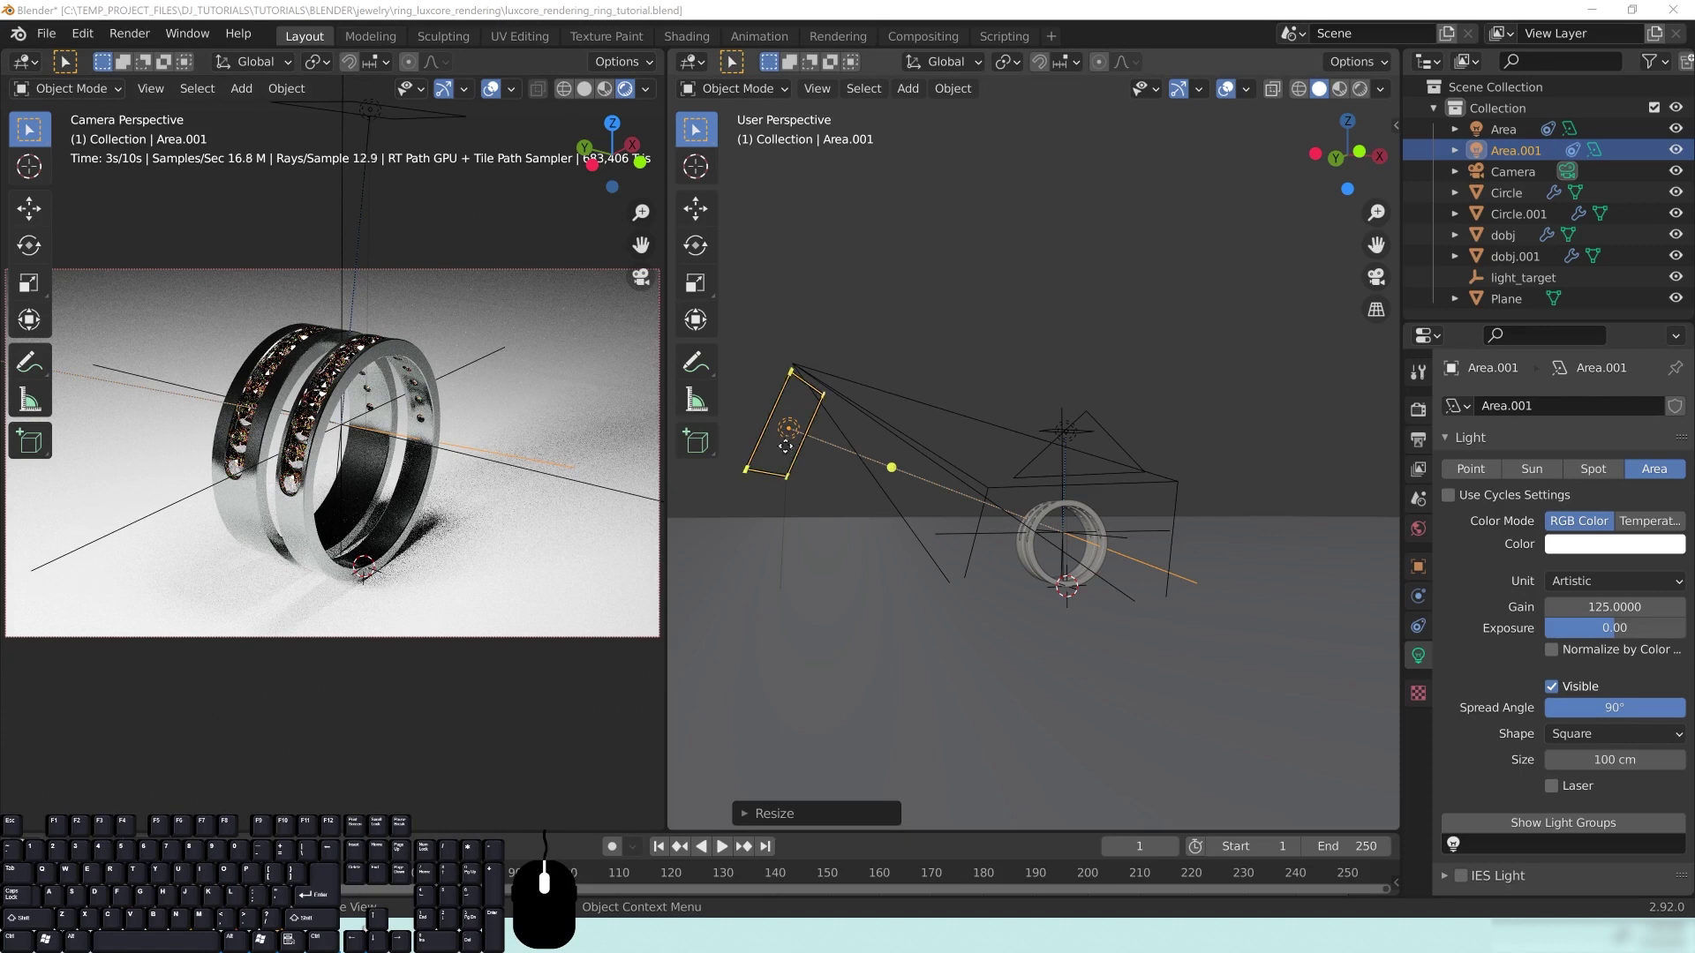
Step: Set the duplicated side area light's gain to 5
middle_drag(801, 419, 987, 475)
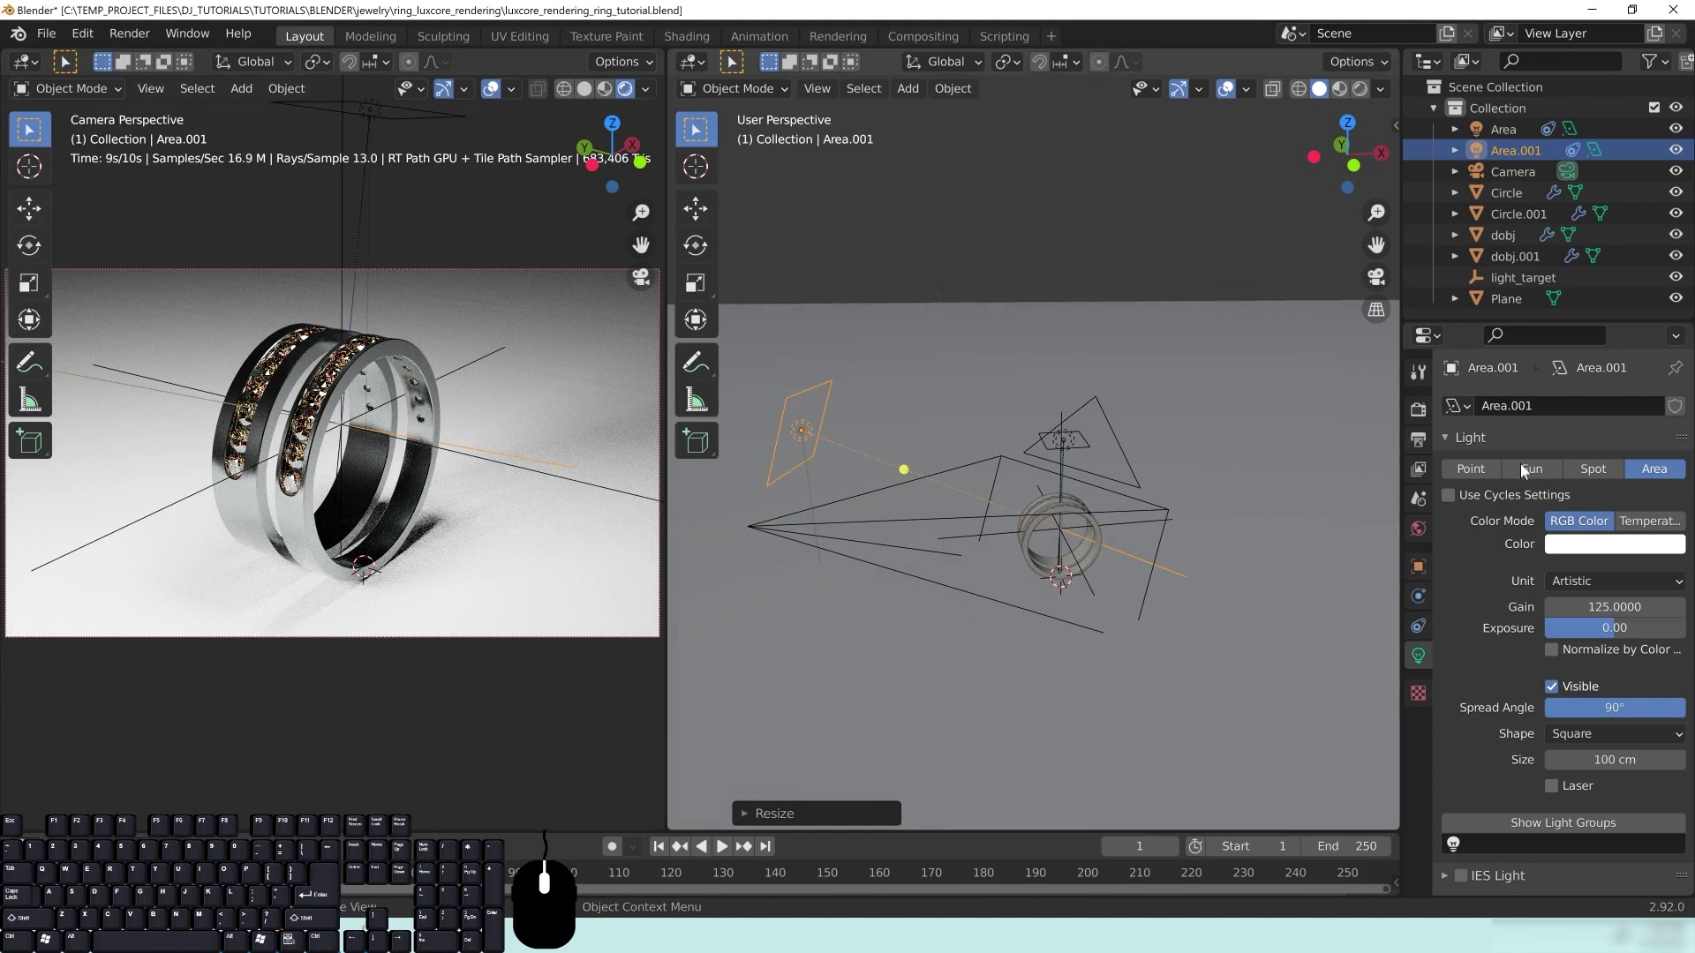
click(1633, 604)
text(5.0)
key(Return)
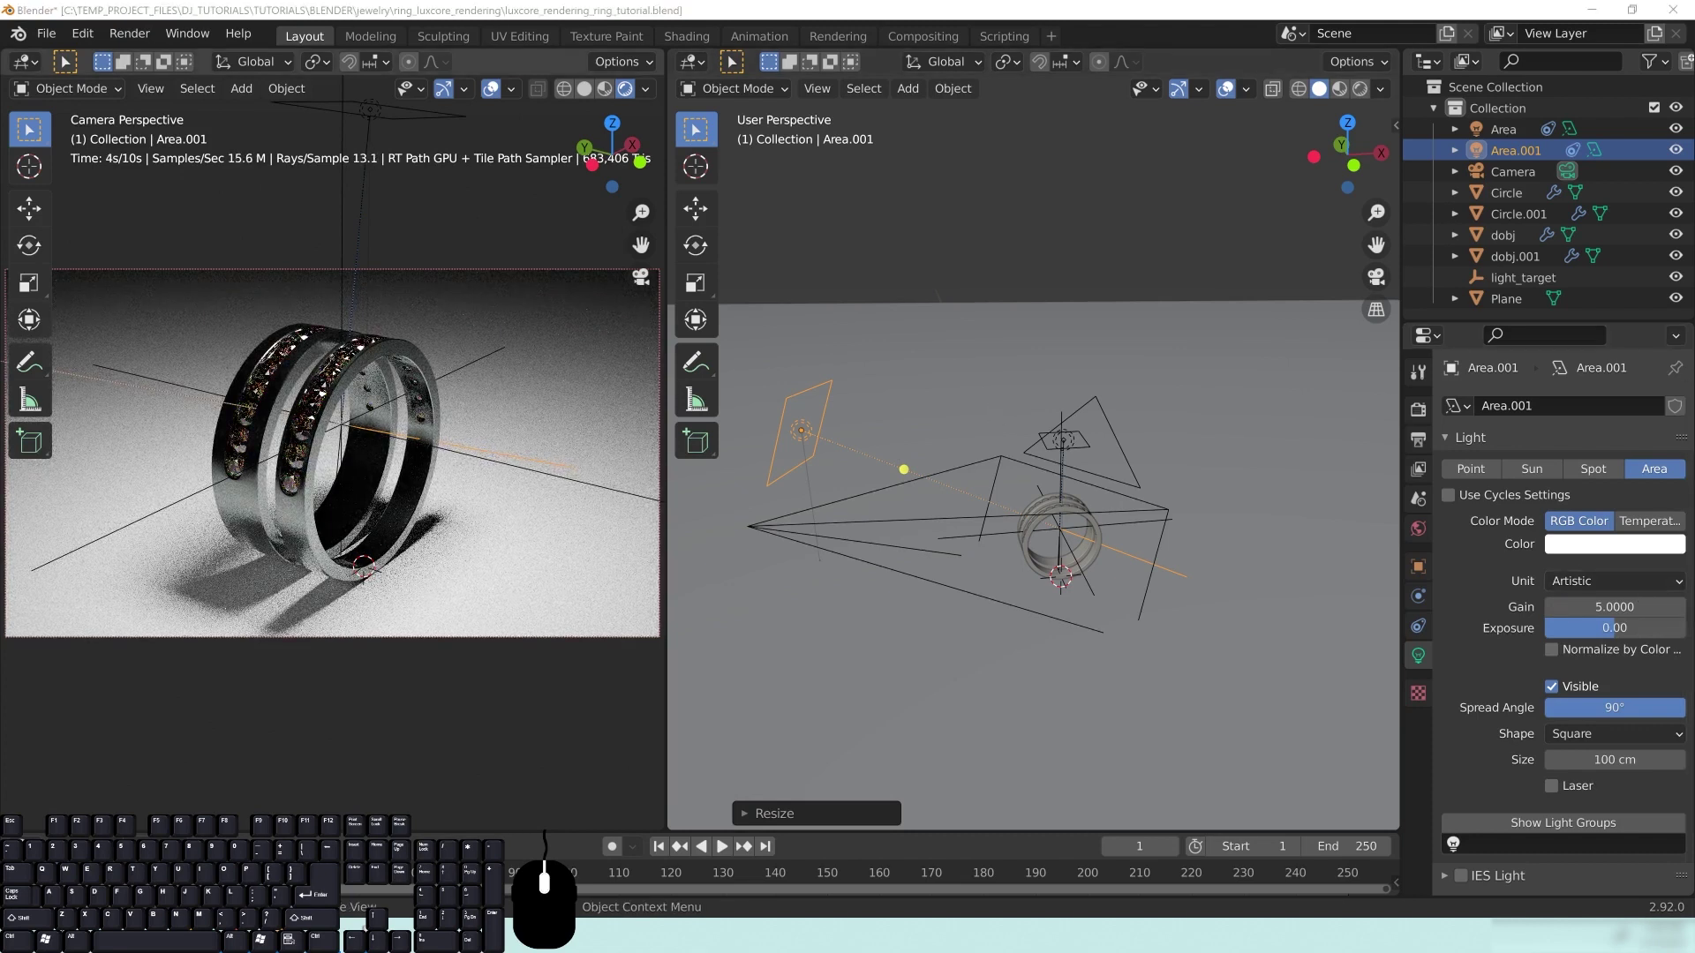
Step: Raise the side area light about 3.6 cm along the Z axis and shift it slightly toward the rings
middle_drag(936, 466, 945, 440)
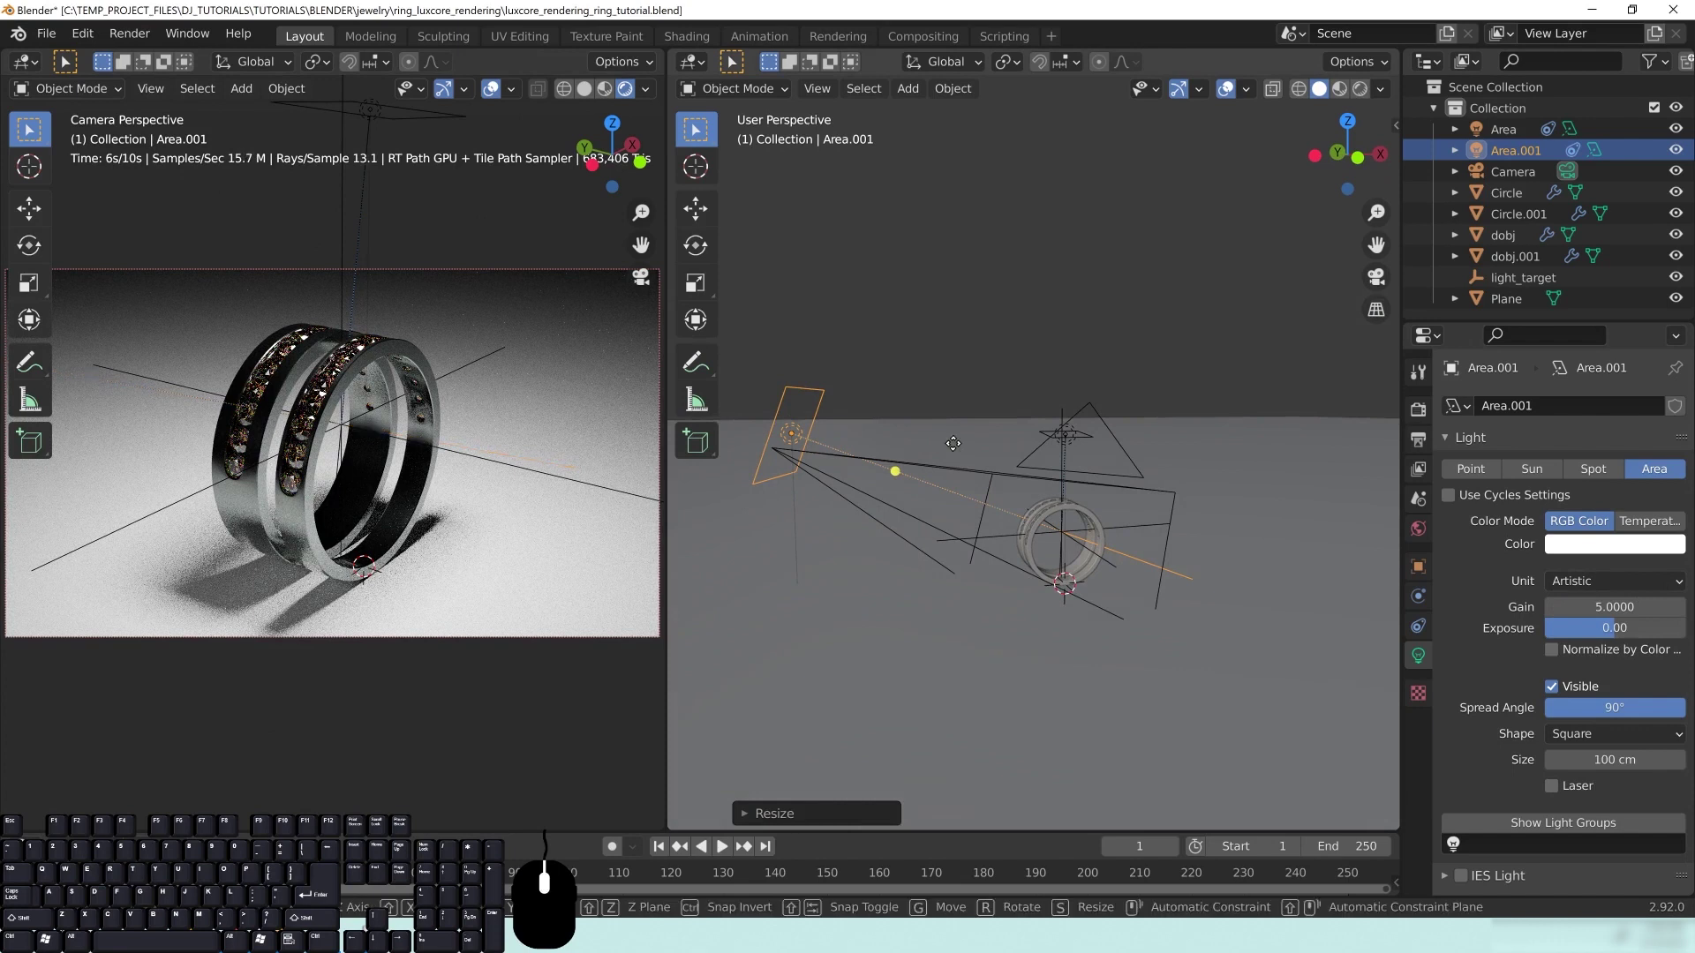
key(g)
key(z)
click(976, 412)
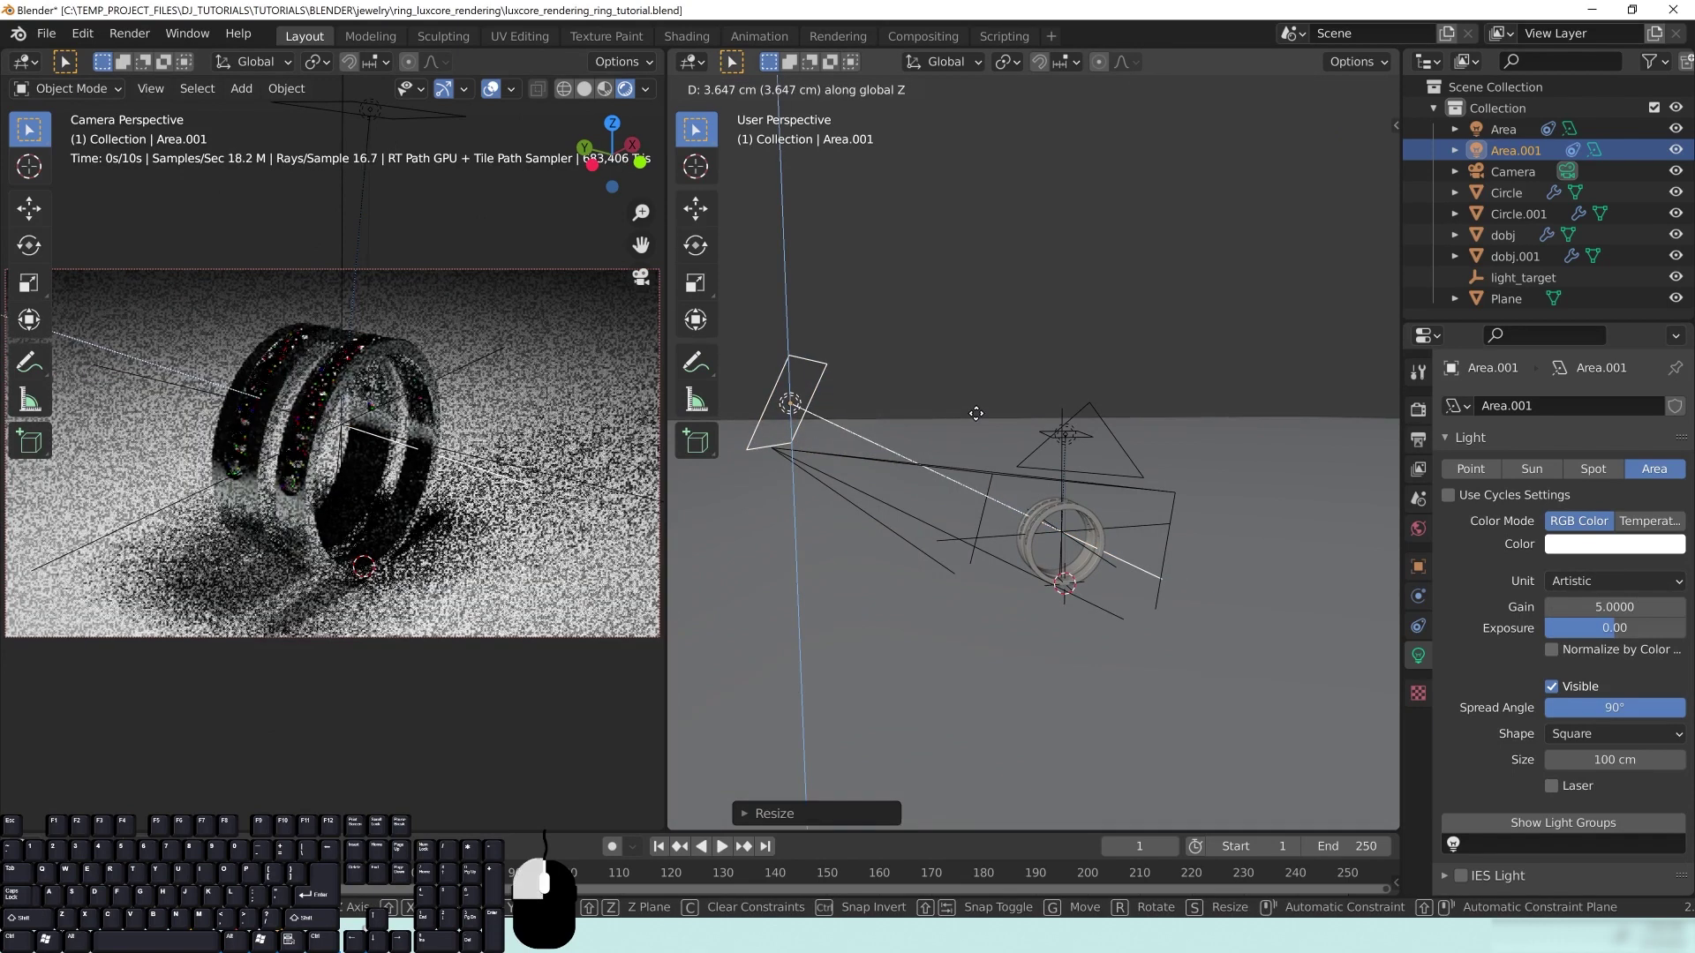
key(g)
click(894, 425)
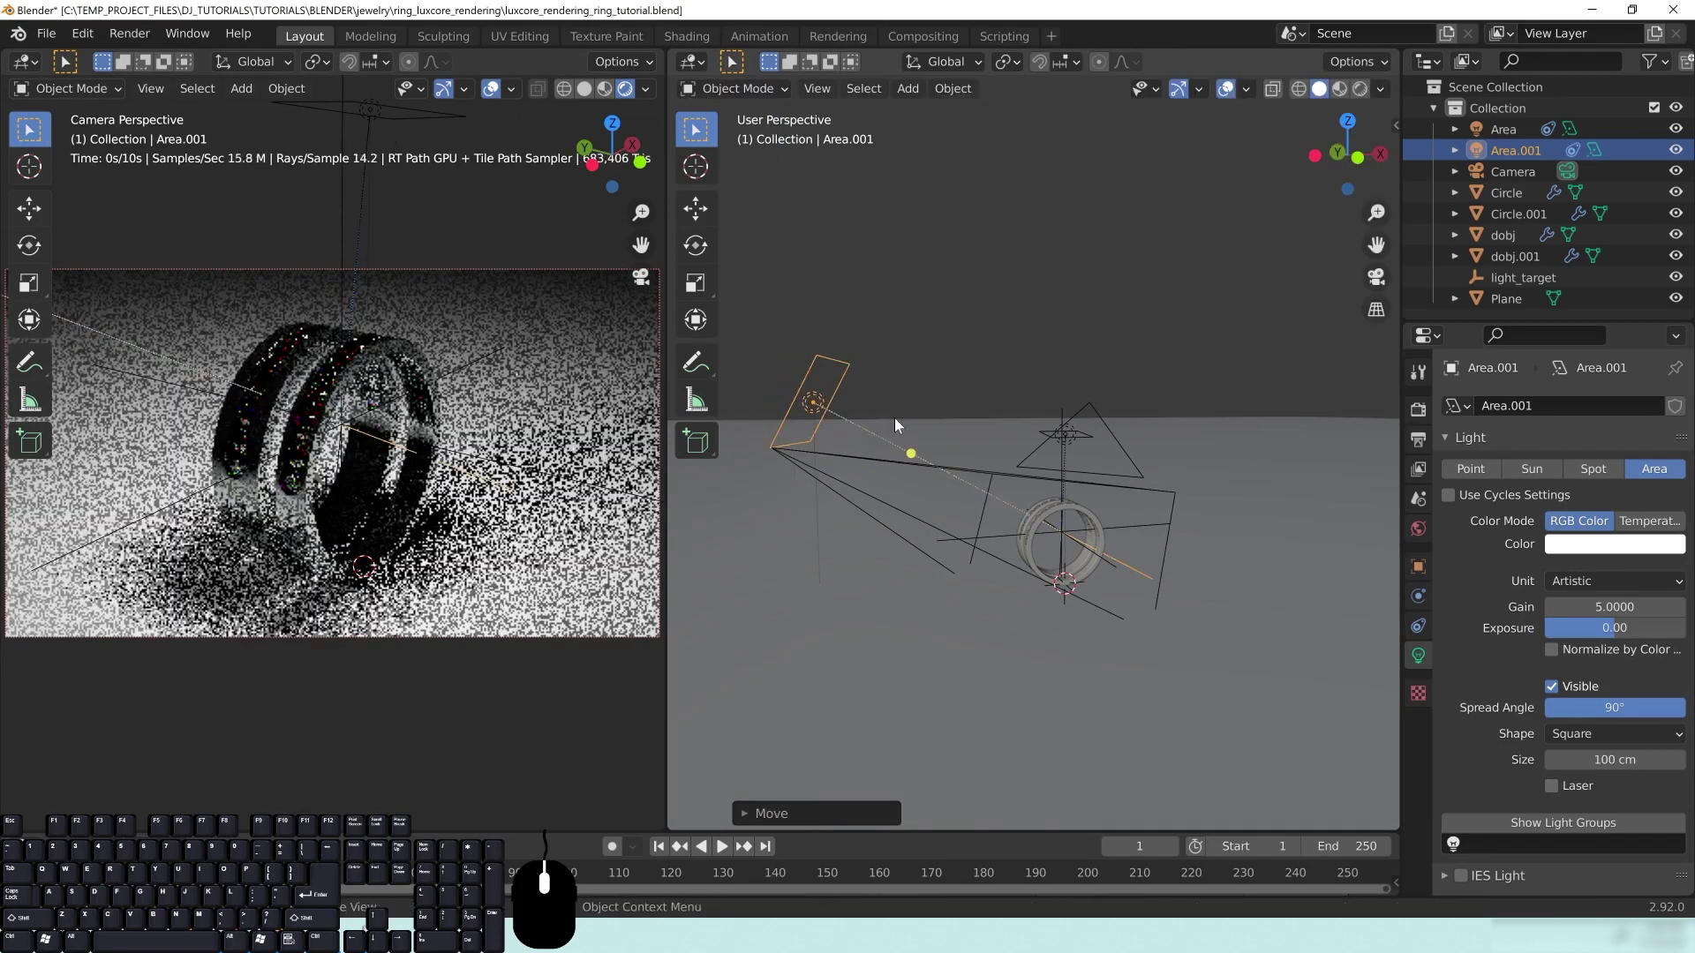
Step: Duplicate the side area light and place the copy on the opposite, positive X side, set back behind the rings
middle_drag(935, 411, 929, 494)
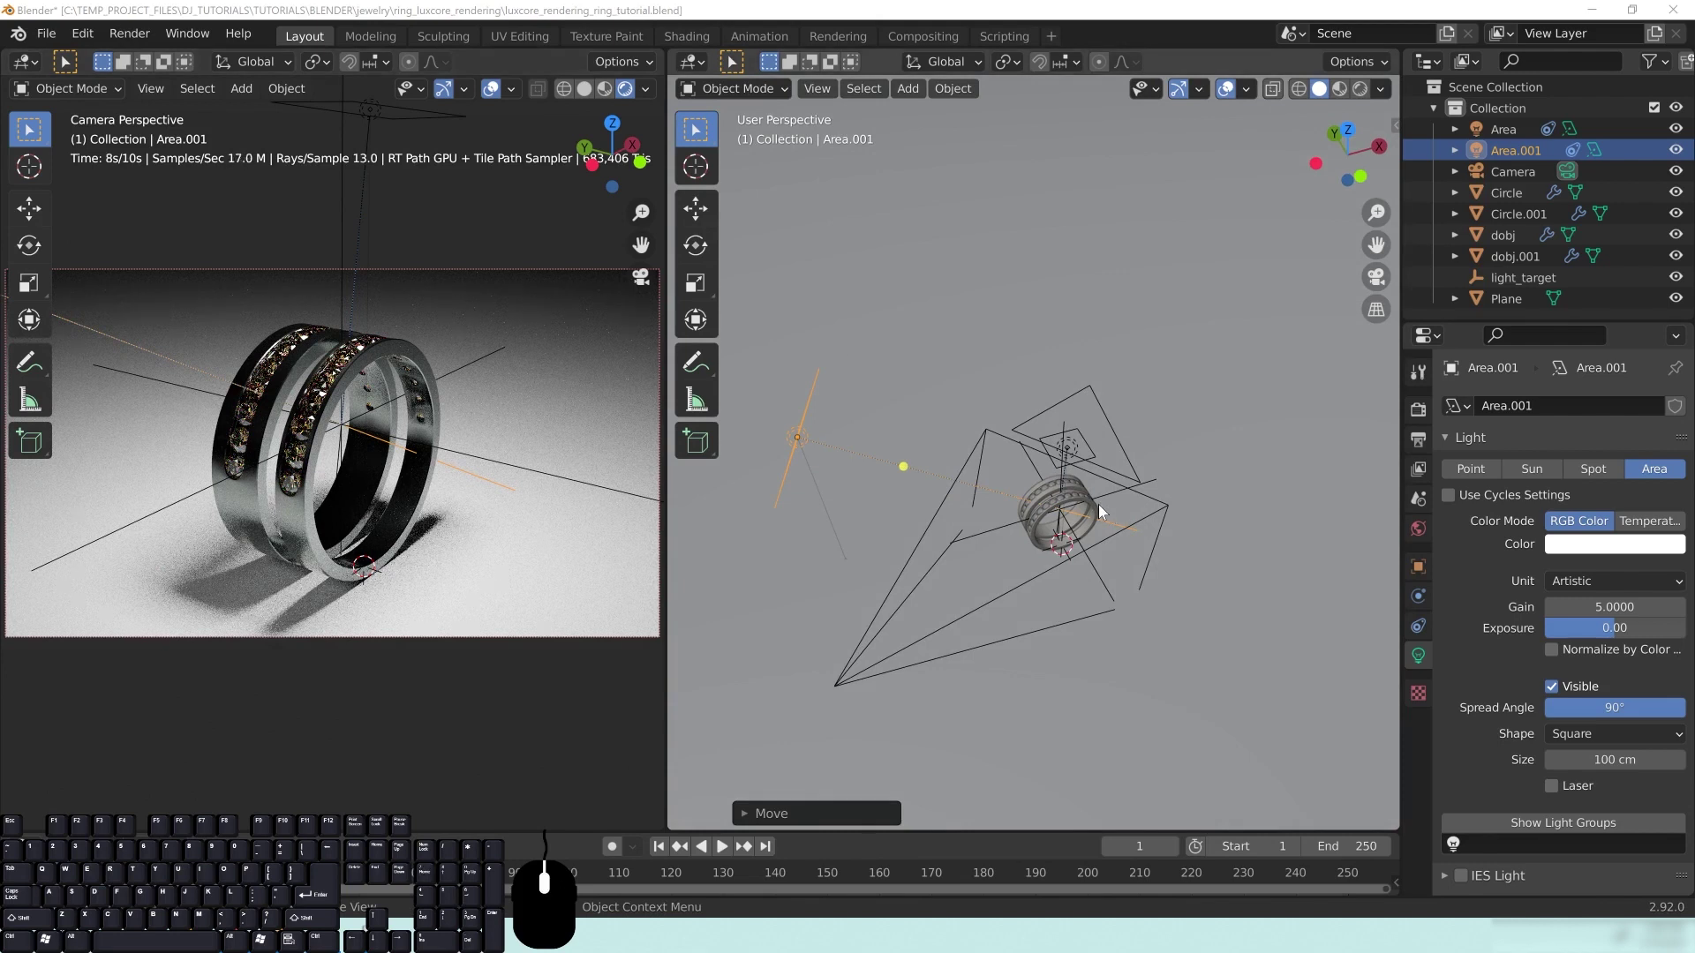
key(KP_7)
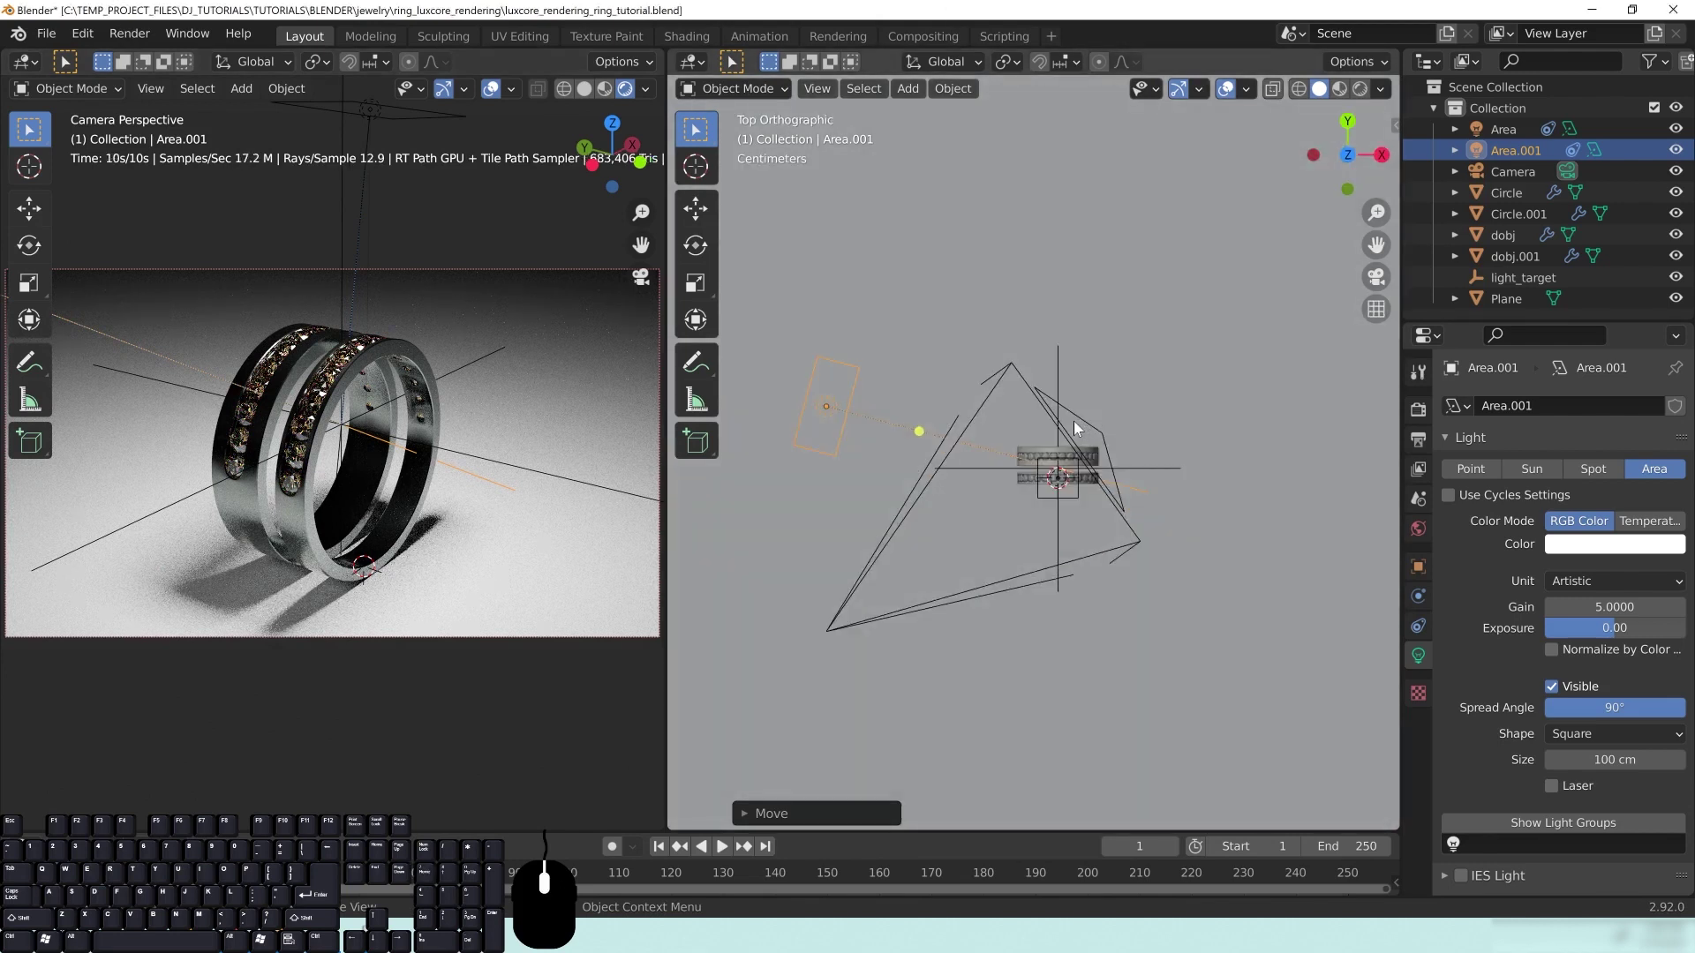
key(shift+d)
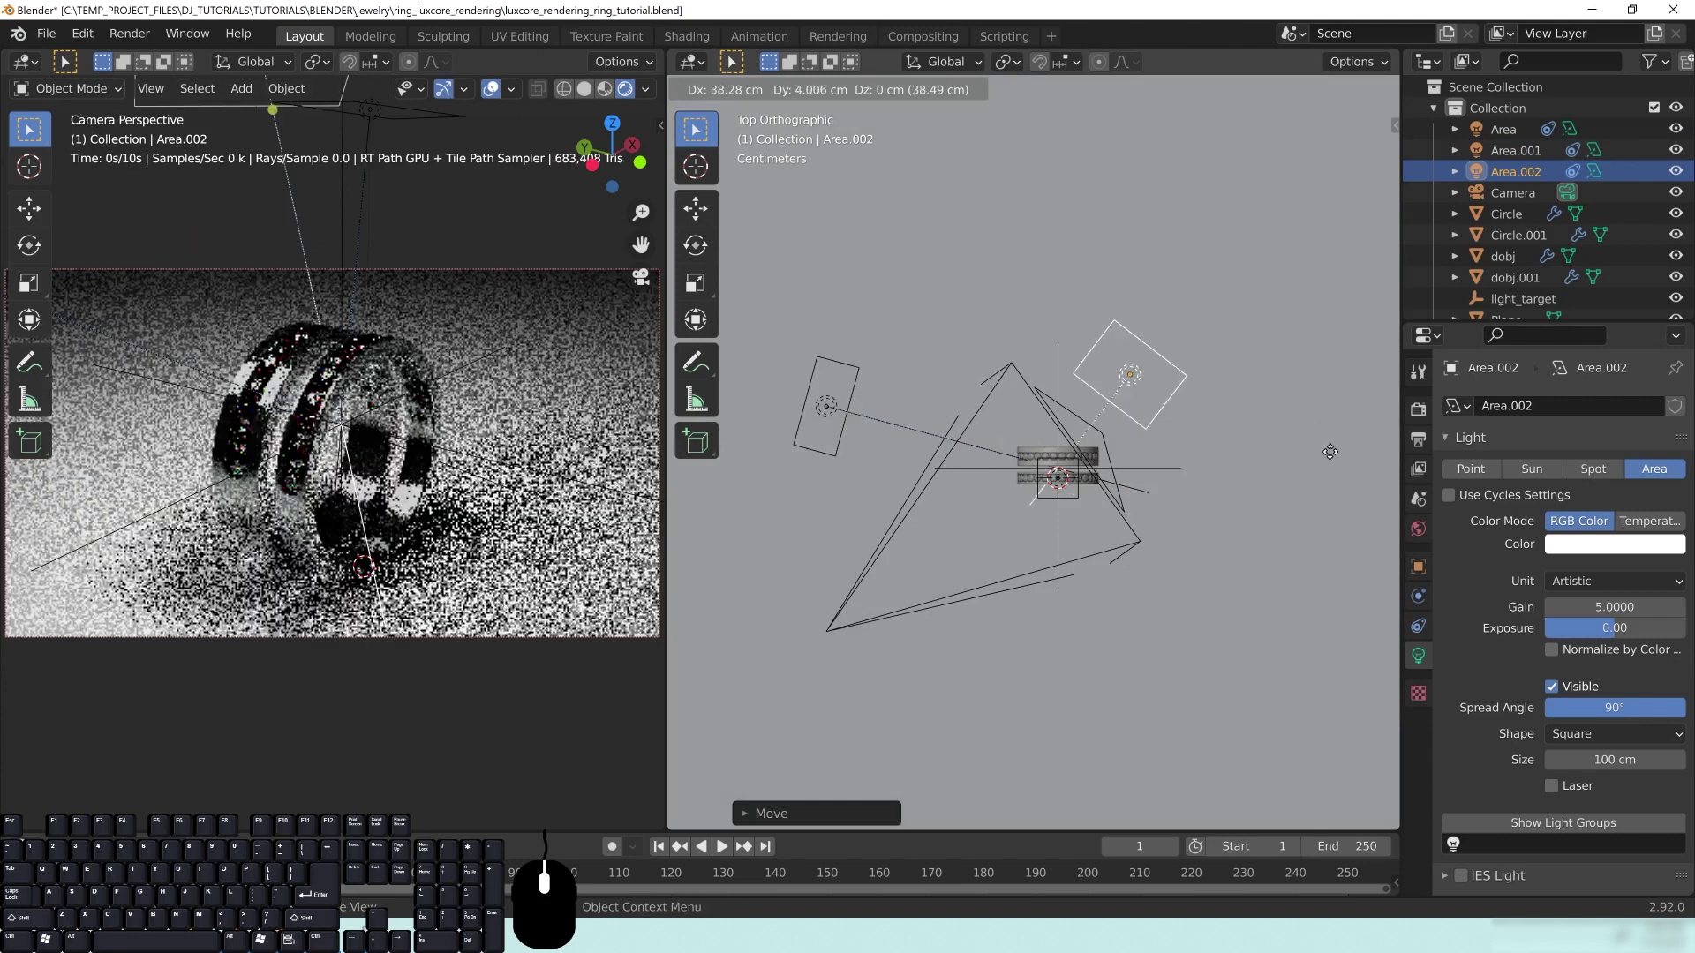
click(721, 523)
middle_drag(699, 517, 1188, 573)
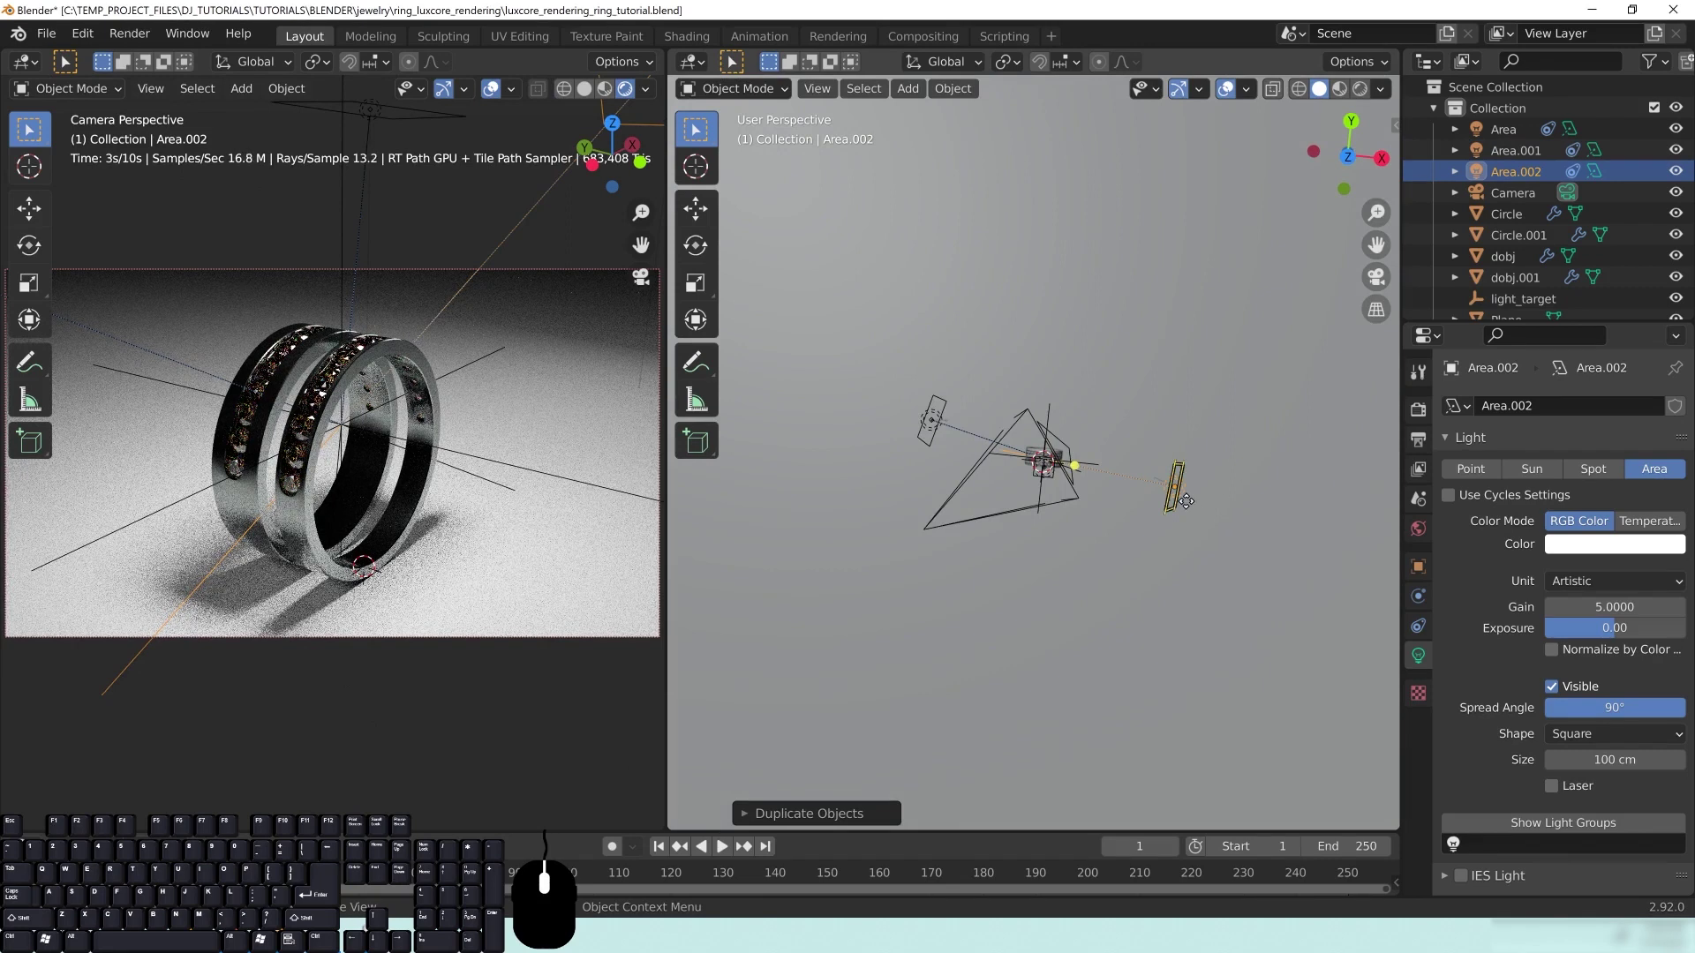
key(g)
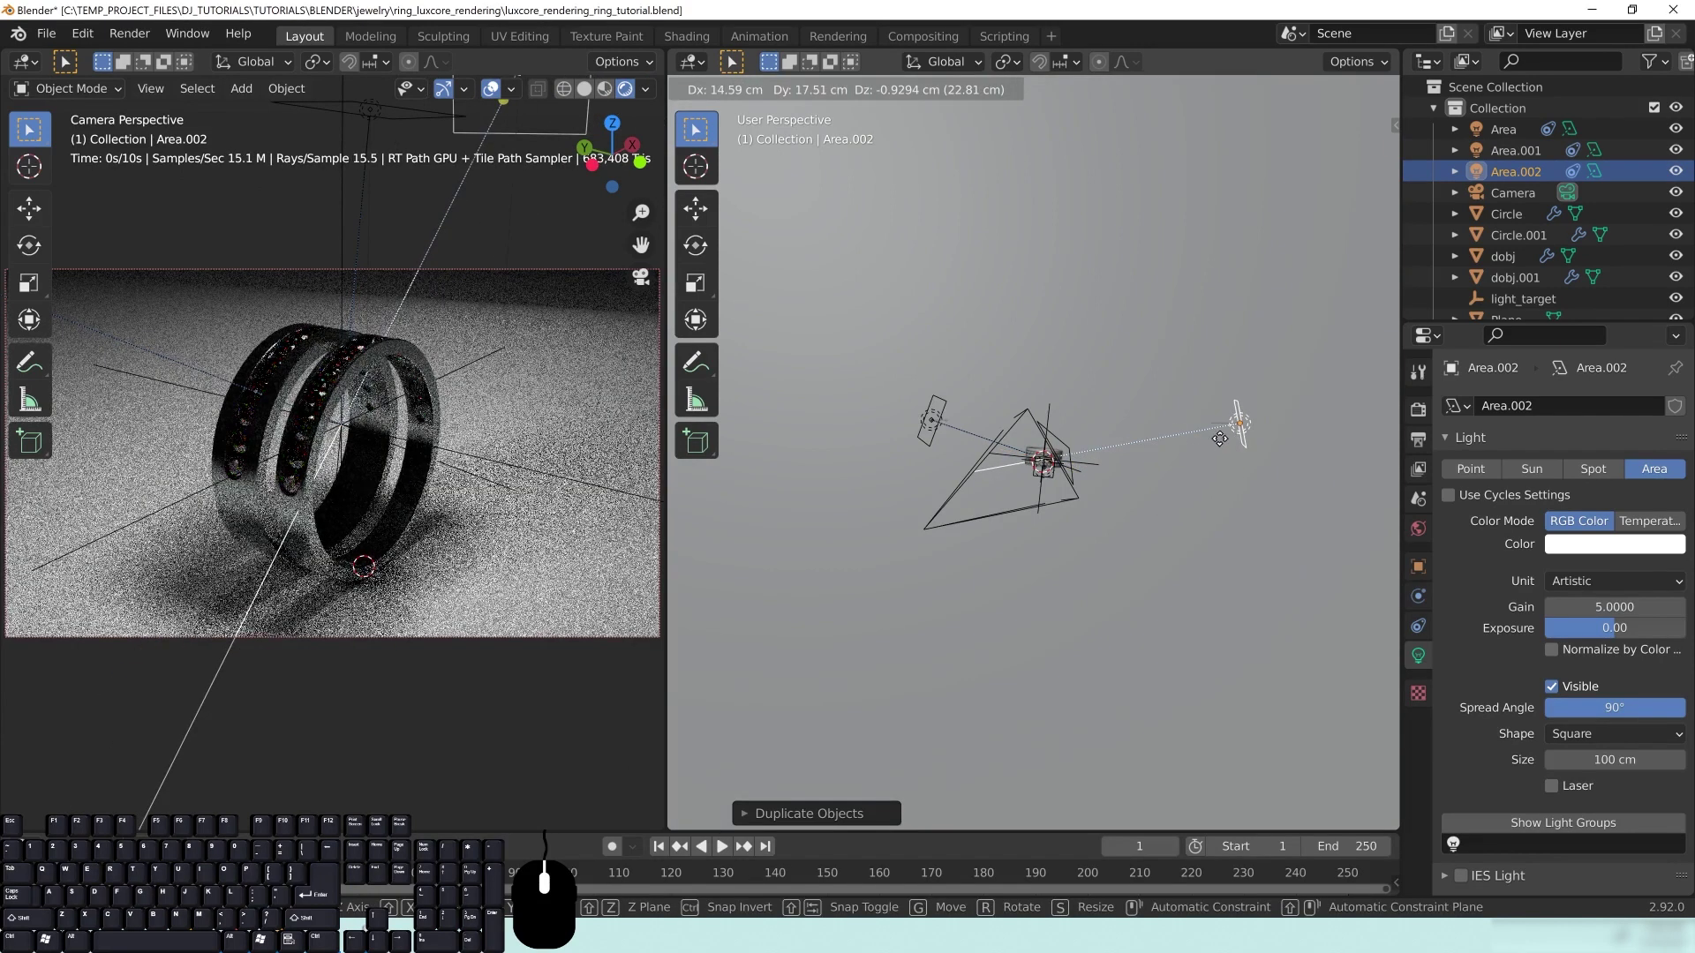
click(1199, 420)
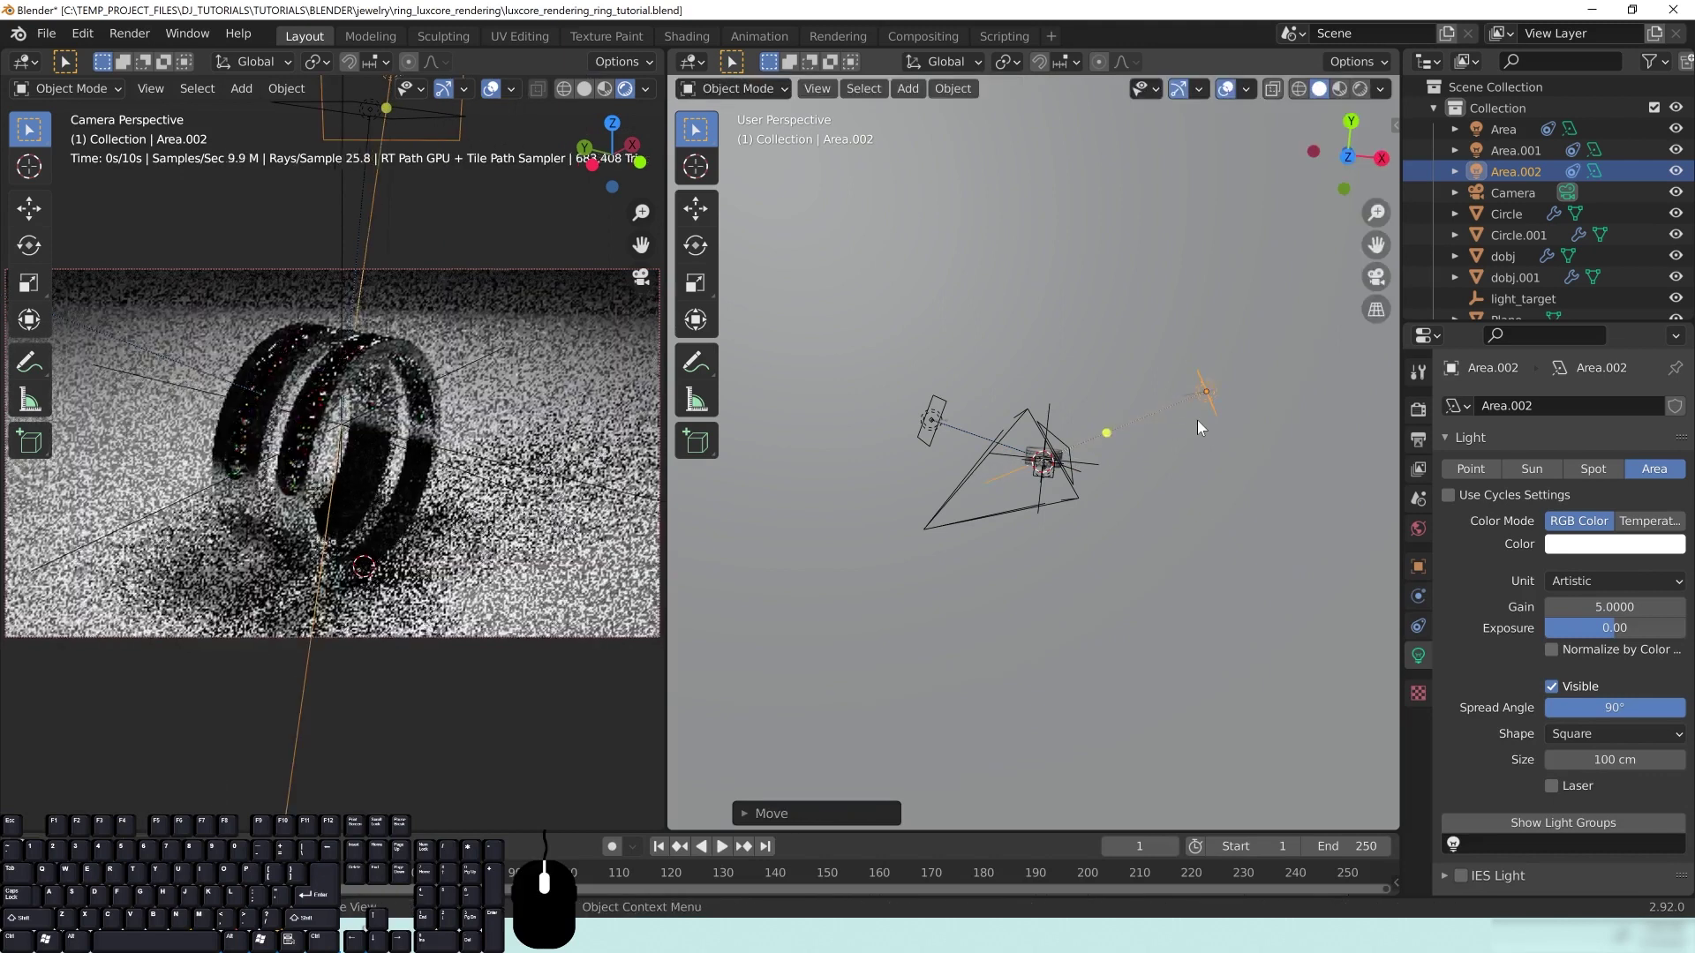
Step: Lower the newly duplicated area light behind the rings roughly 10 cm along the Z axis
middle_drag(1167, 436, 1151, 389)
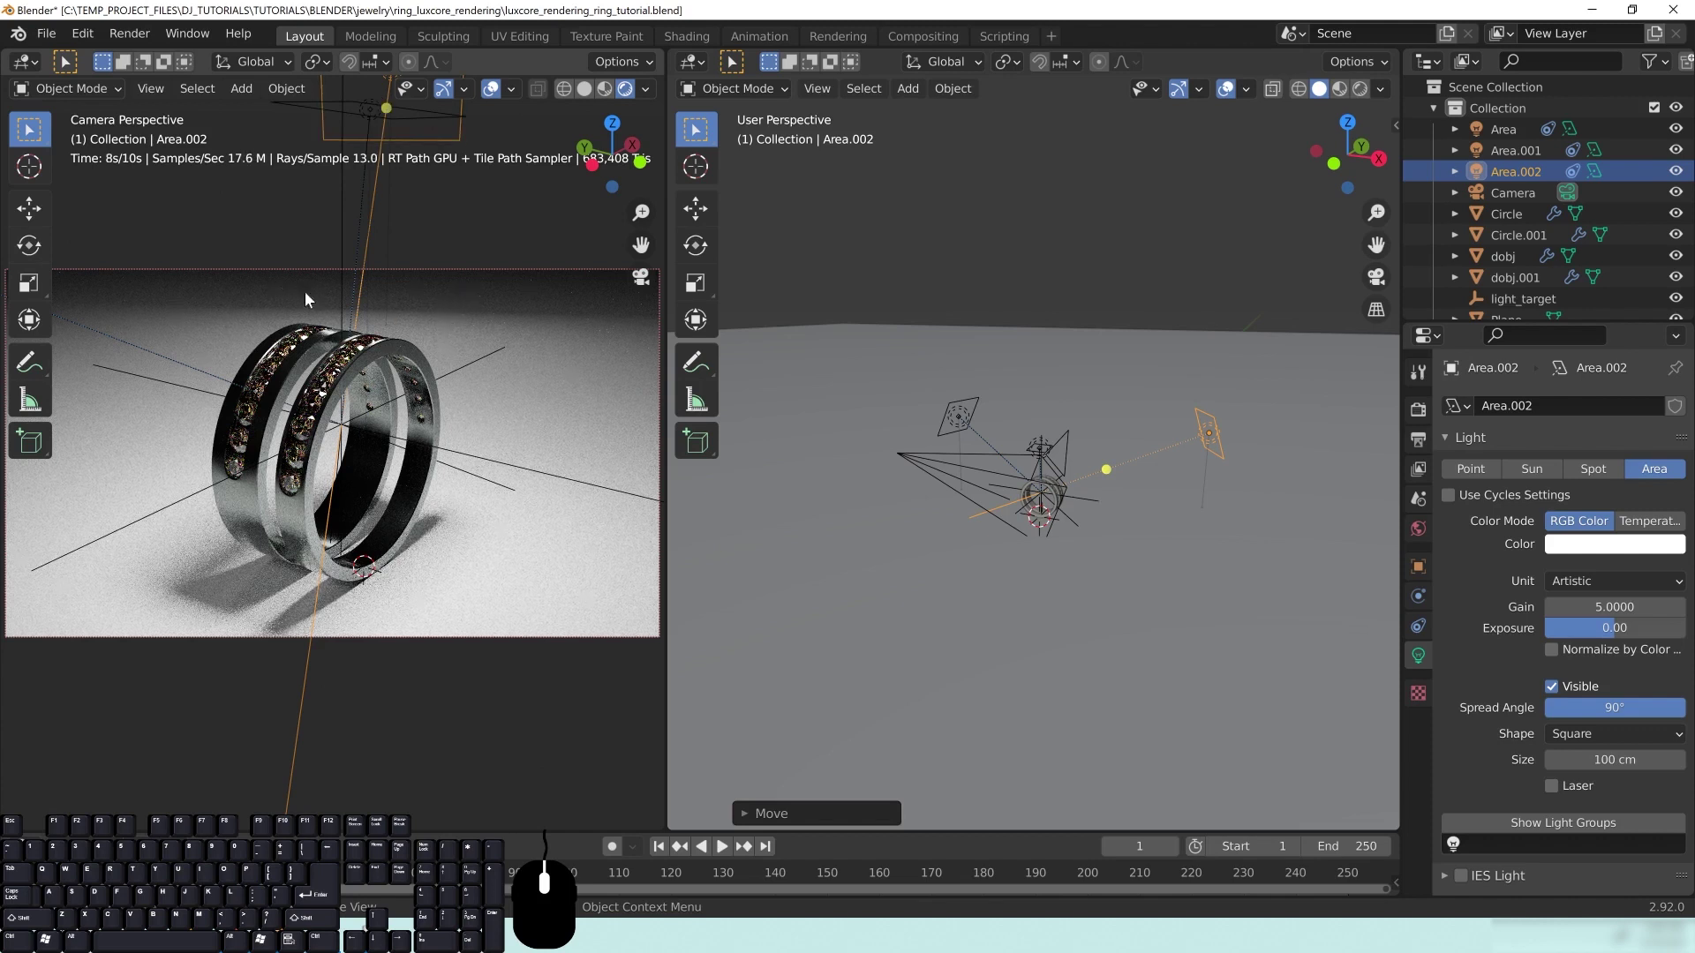
middle_drag(1225, 553, 1151, 524)
middle_drag(1283, 535, 1262, 534)
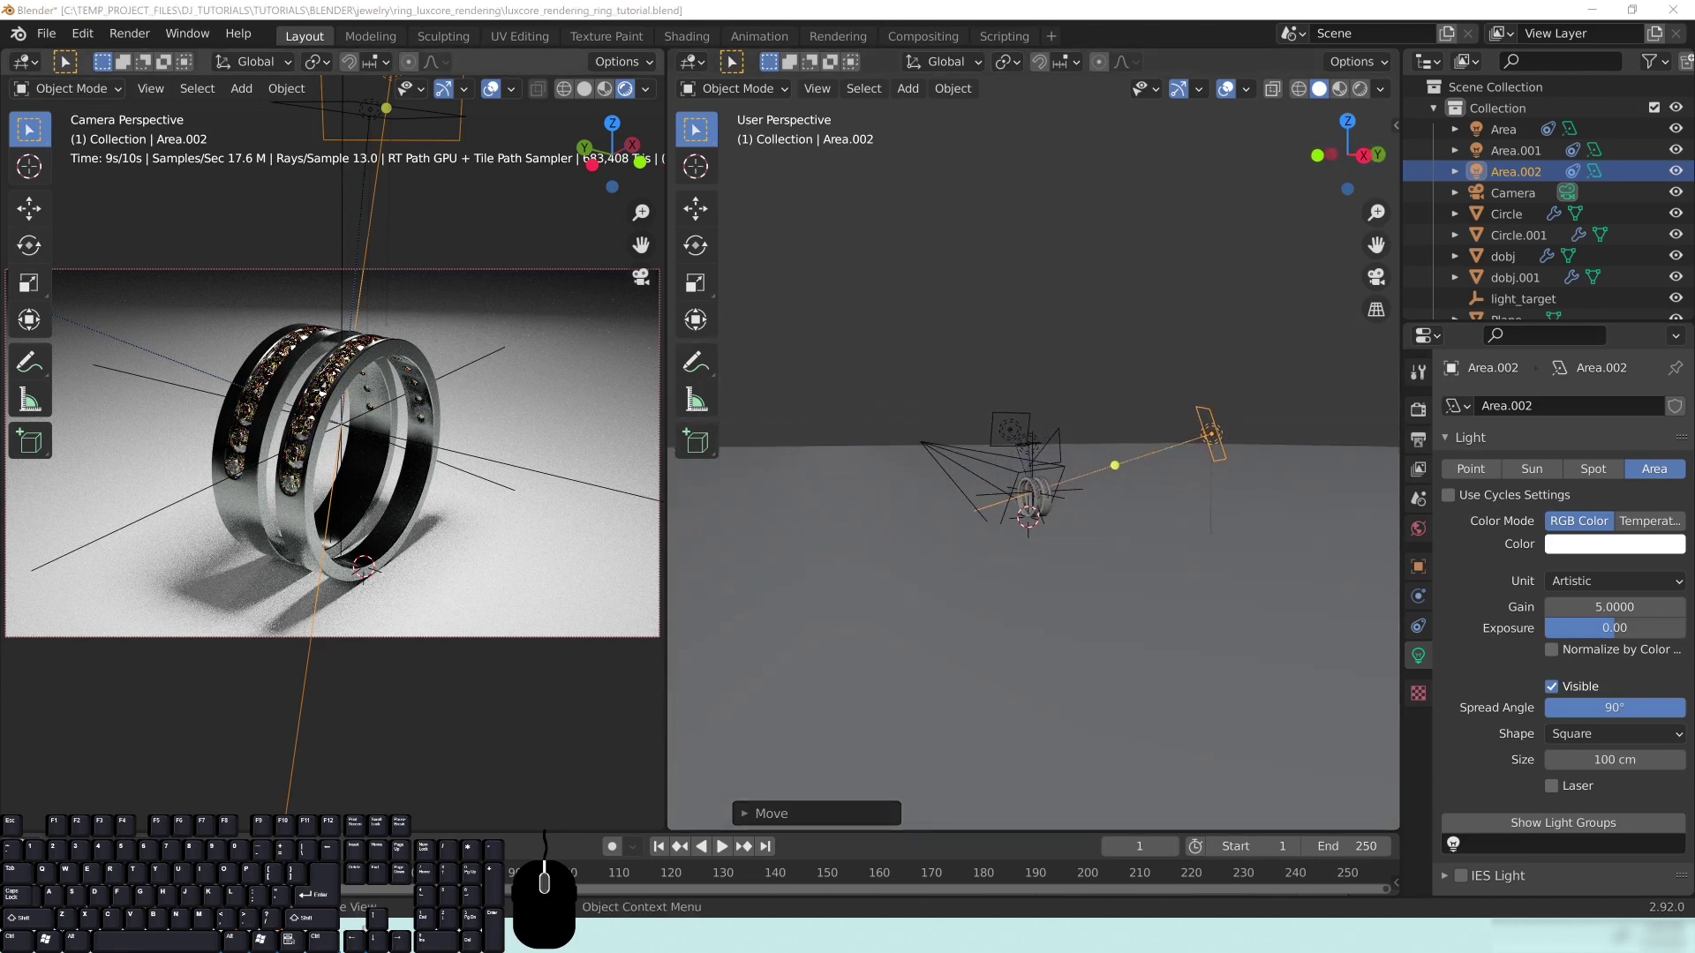
click(880, 19)
key(KP_3)
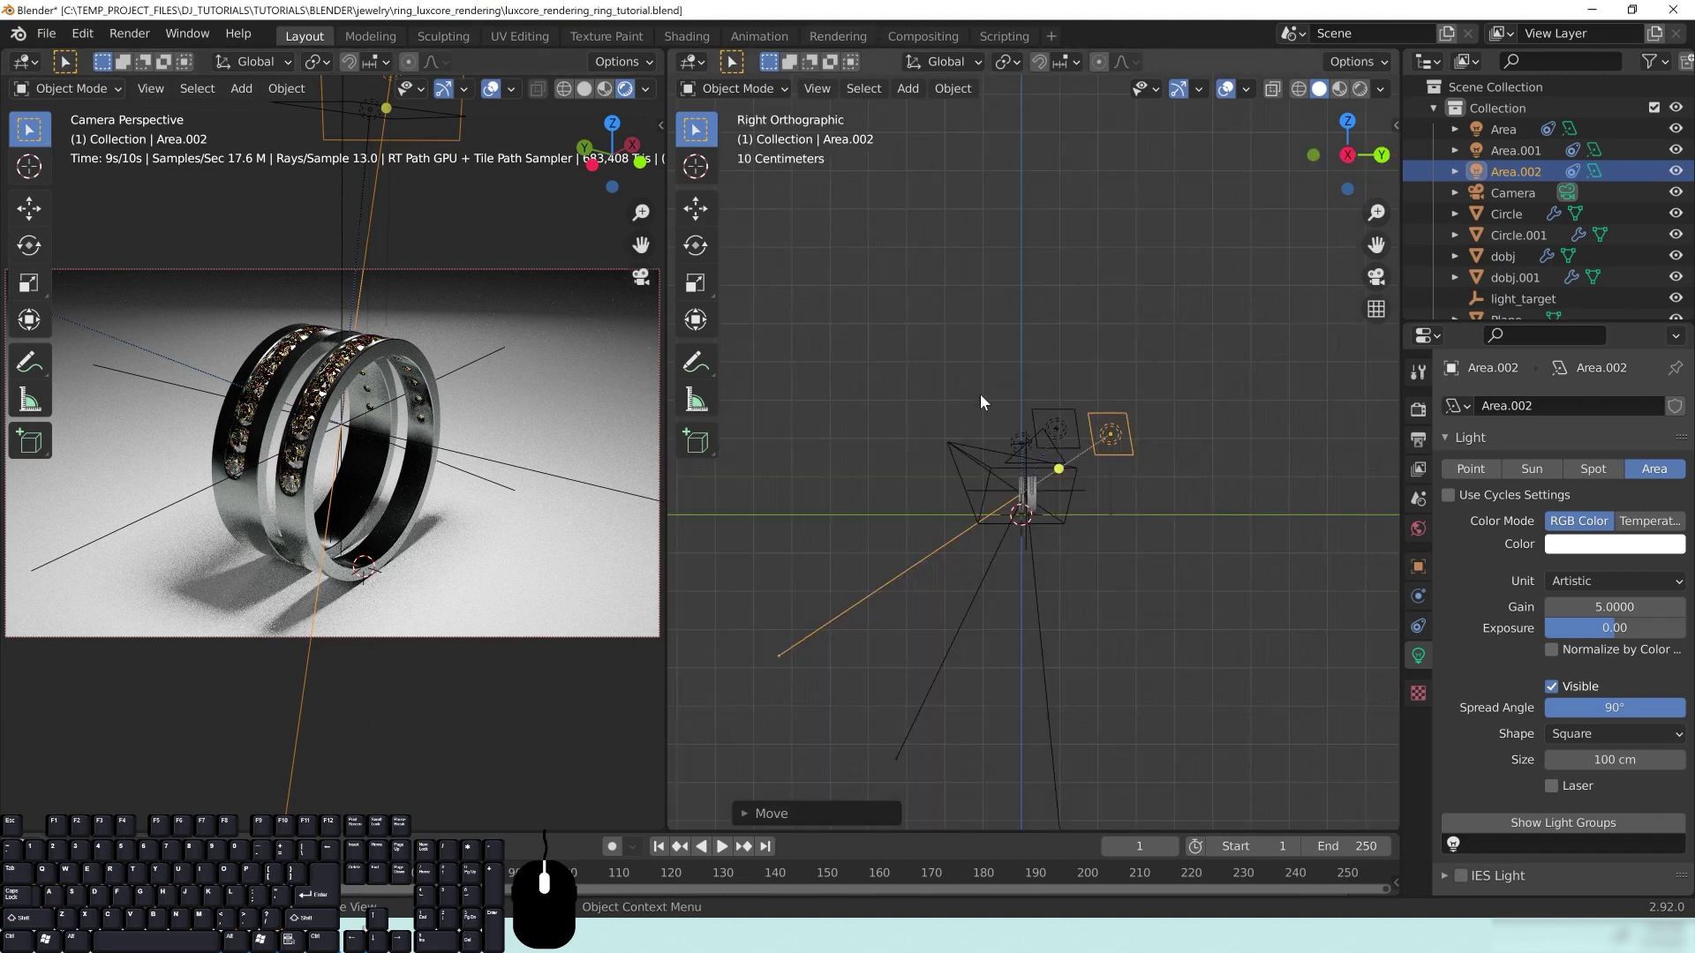
key(KP_1)
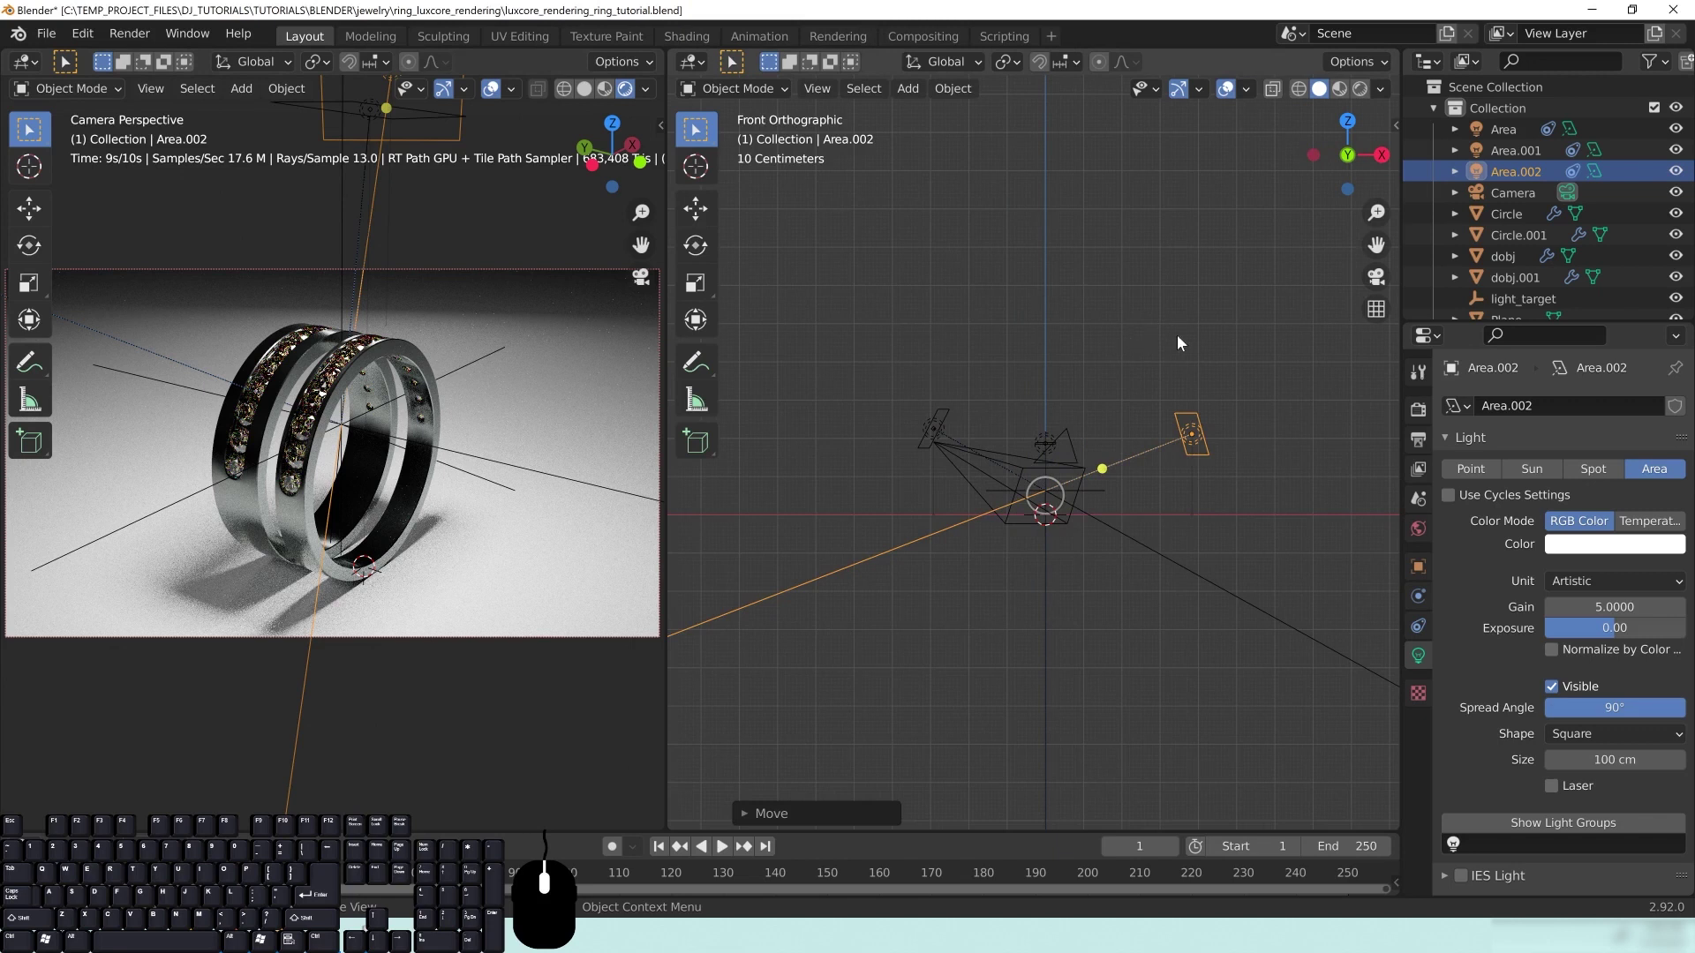
key(g)
key(z)
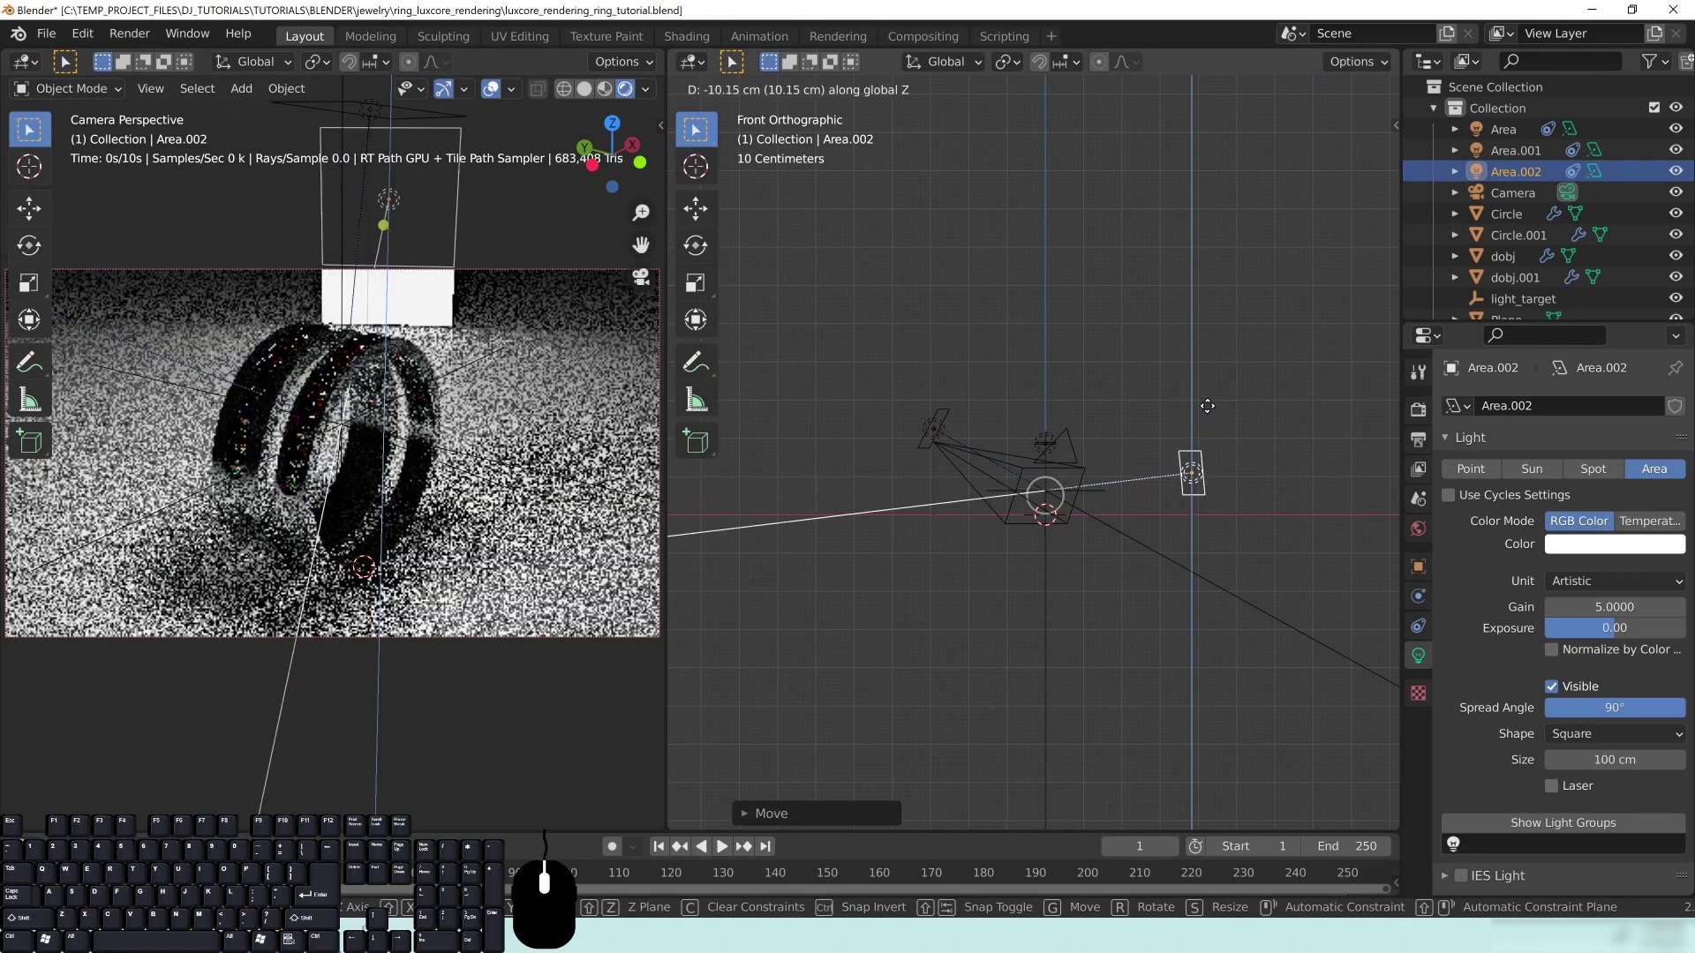
click(1209, 421)
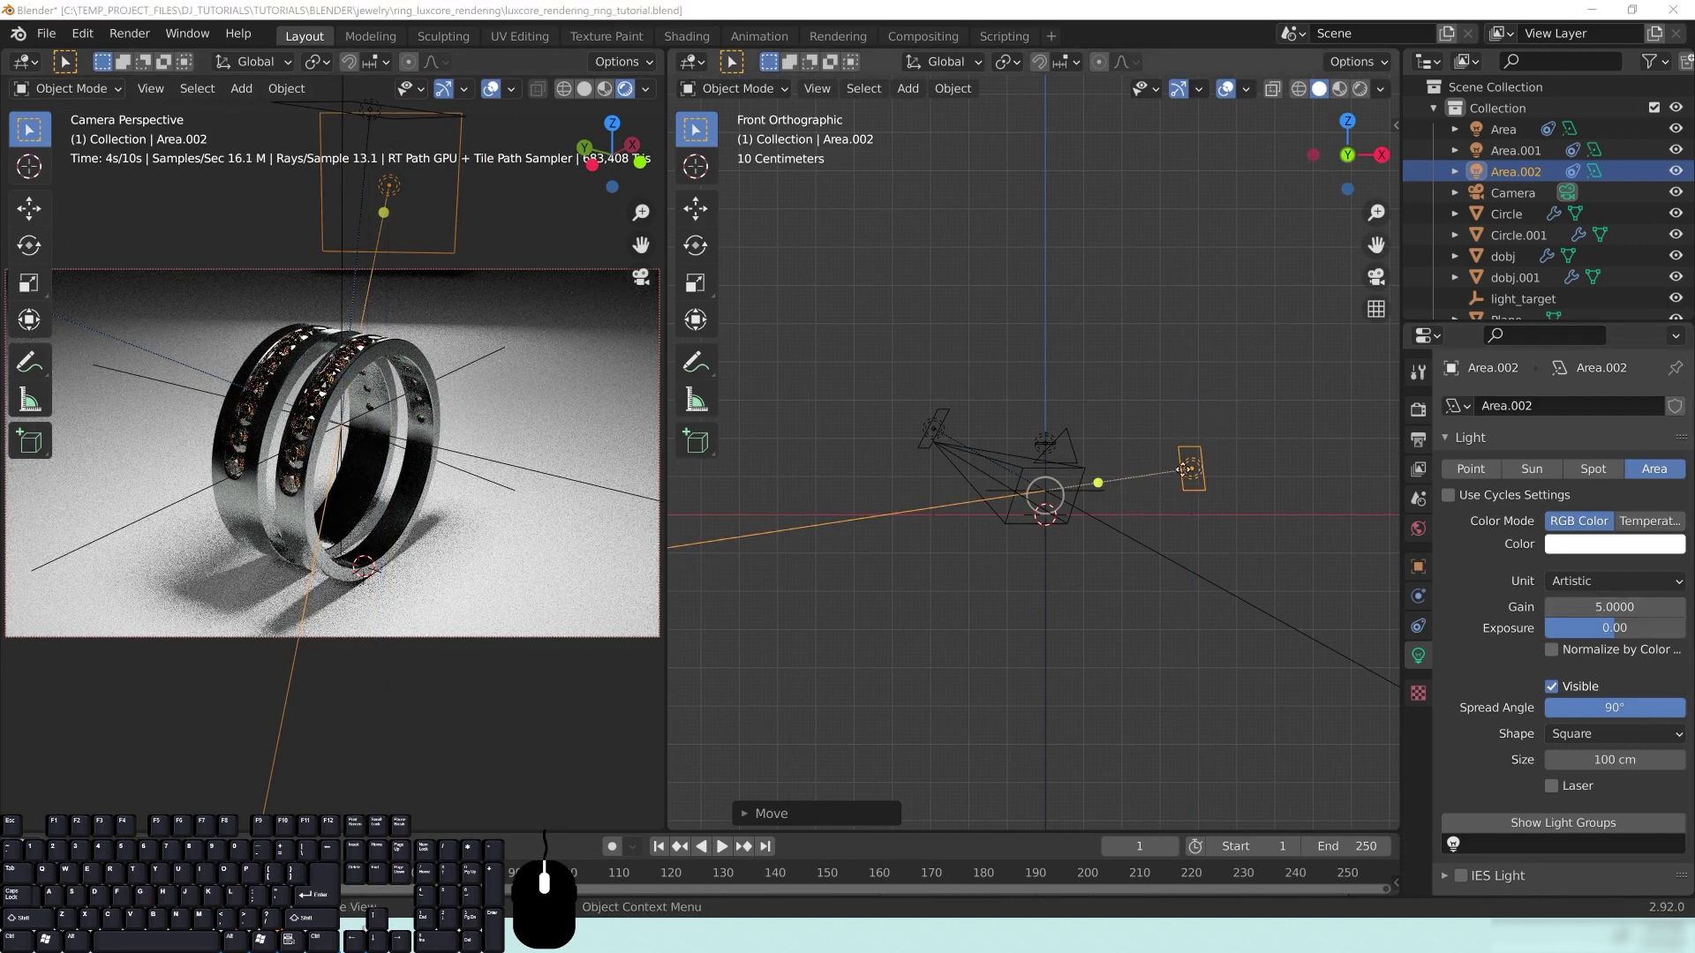
Step: Set the gain of the lowered area light to 35
click(1634, 604)
text(35.0)
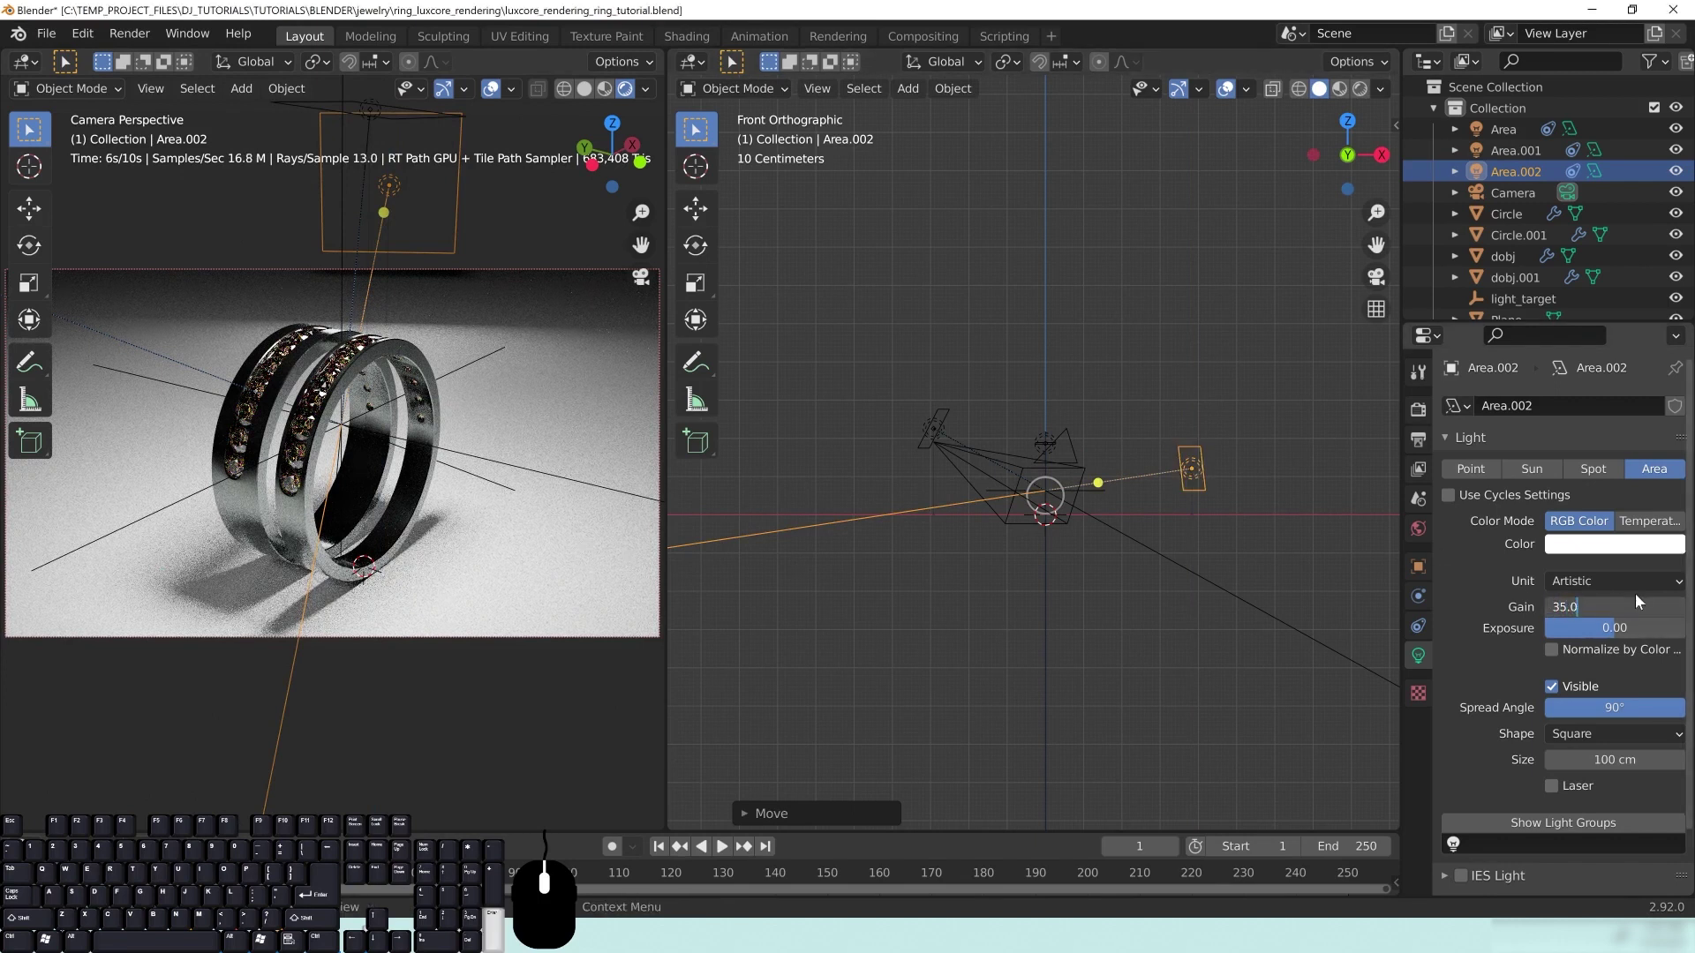
key(Return)
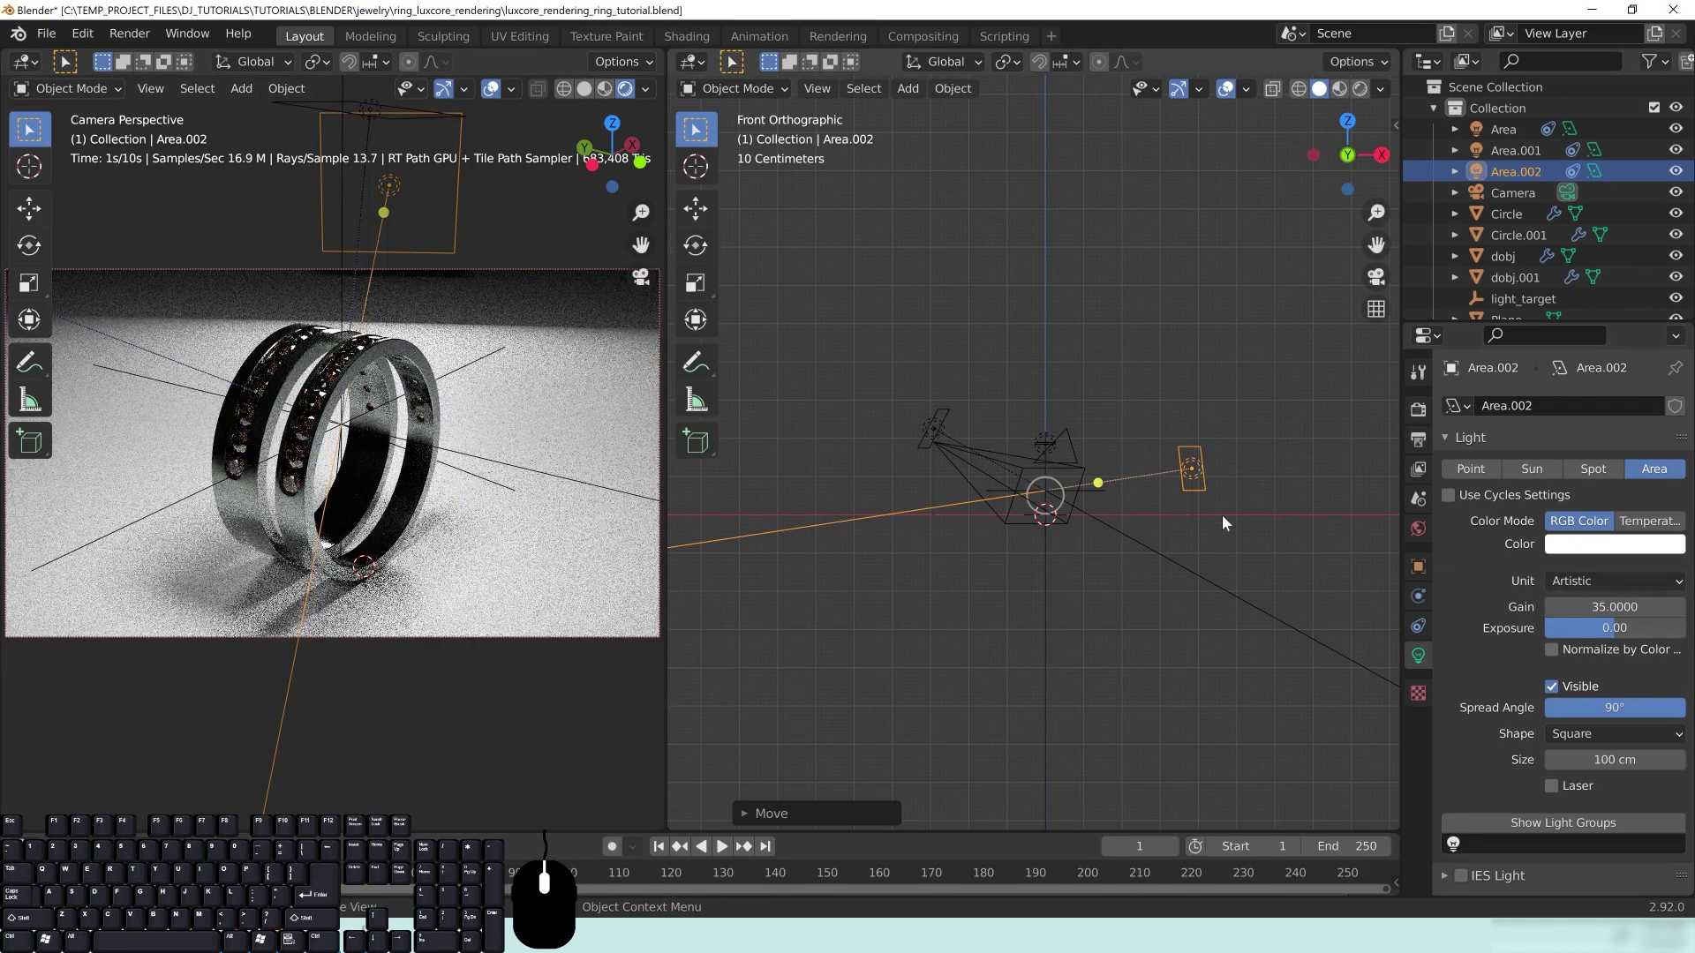
Step: Raise the back area light along the Z axis and place it farther behind the rings in the top view
key(g)
key(z)
click(1200, 491)
key(KP_7)
key(g)
click(1323, 296)
shift+middle_drag(1291, 400, 1206, 453)
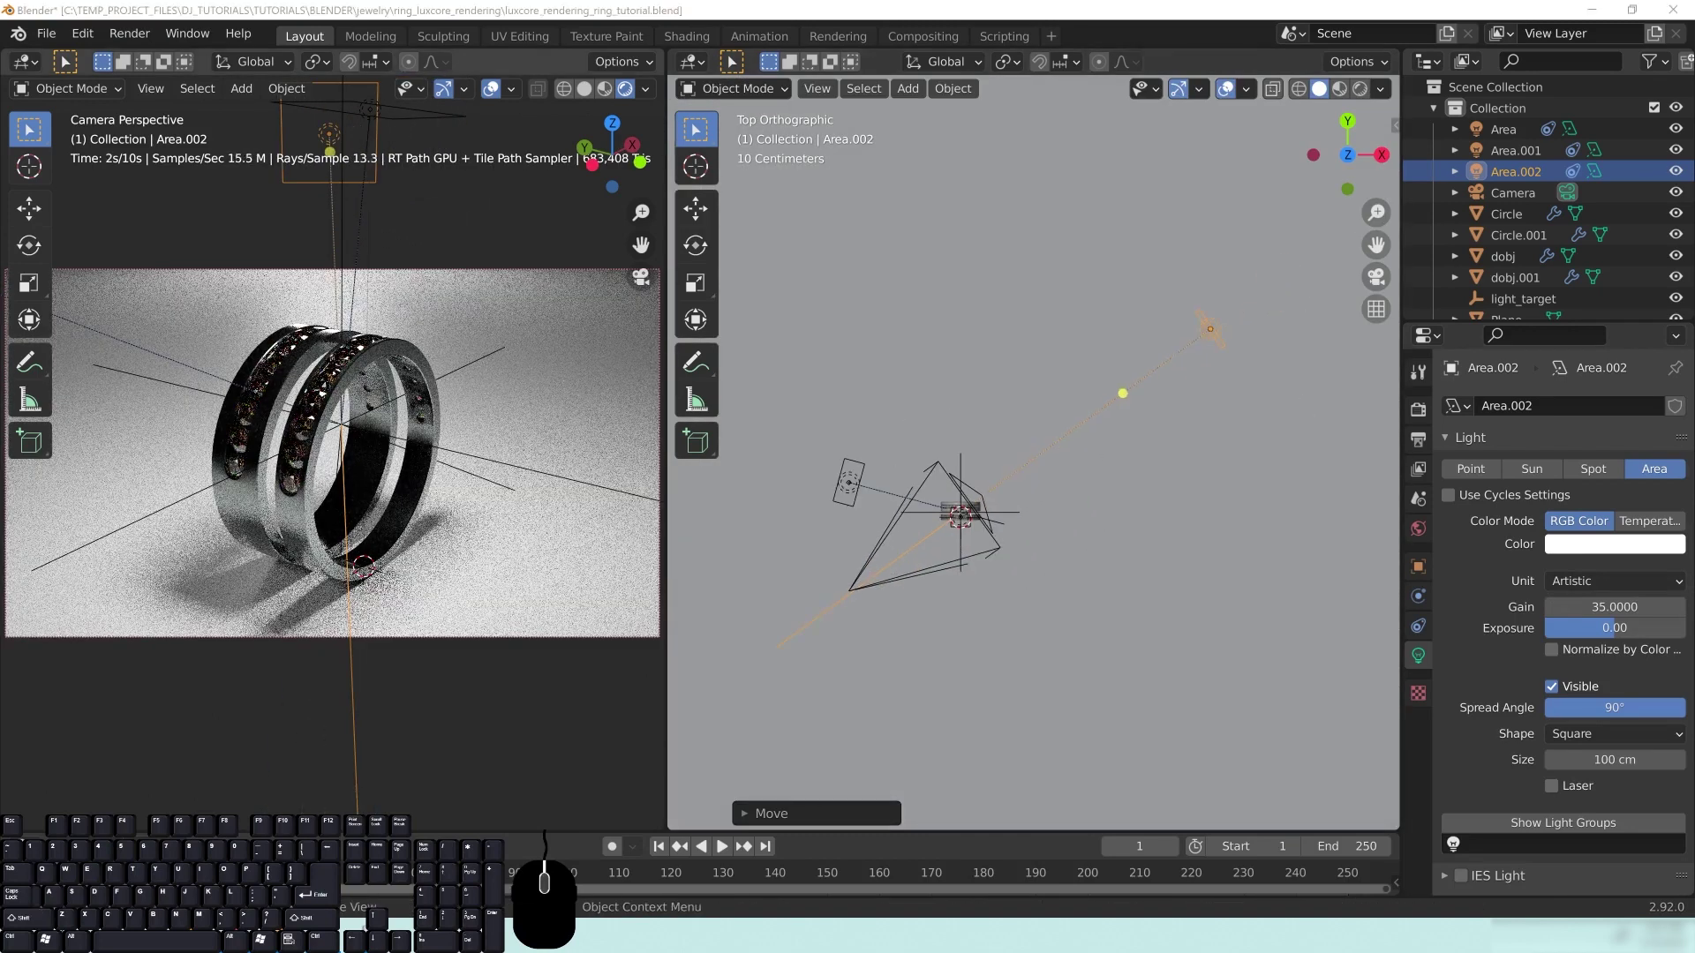
Step: Reposition the back area light about 10.9 cm along positive X and 9.9 cm along negative Y
middle_drag(1215, 544, 1047, 413)
shift+middle_drag(1158, 450, 1142, 473)
middle_drag(1257, 424, 1257, 508)
key(KP_7)
key(g)
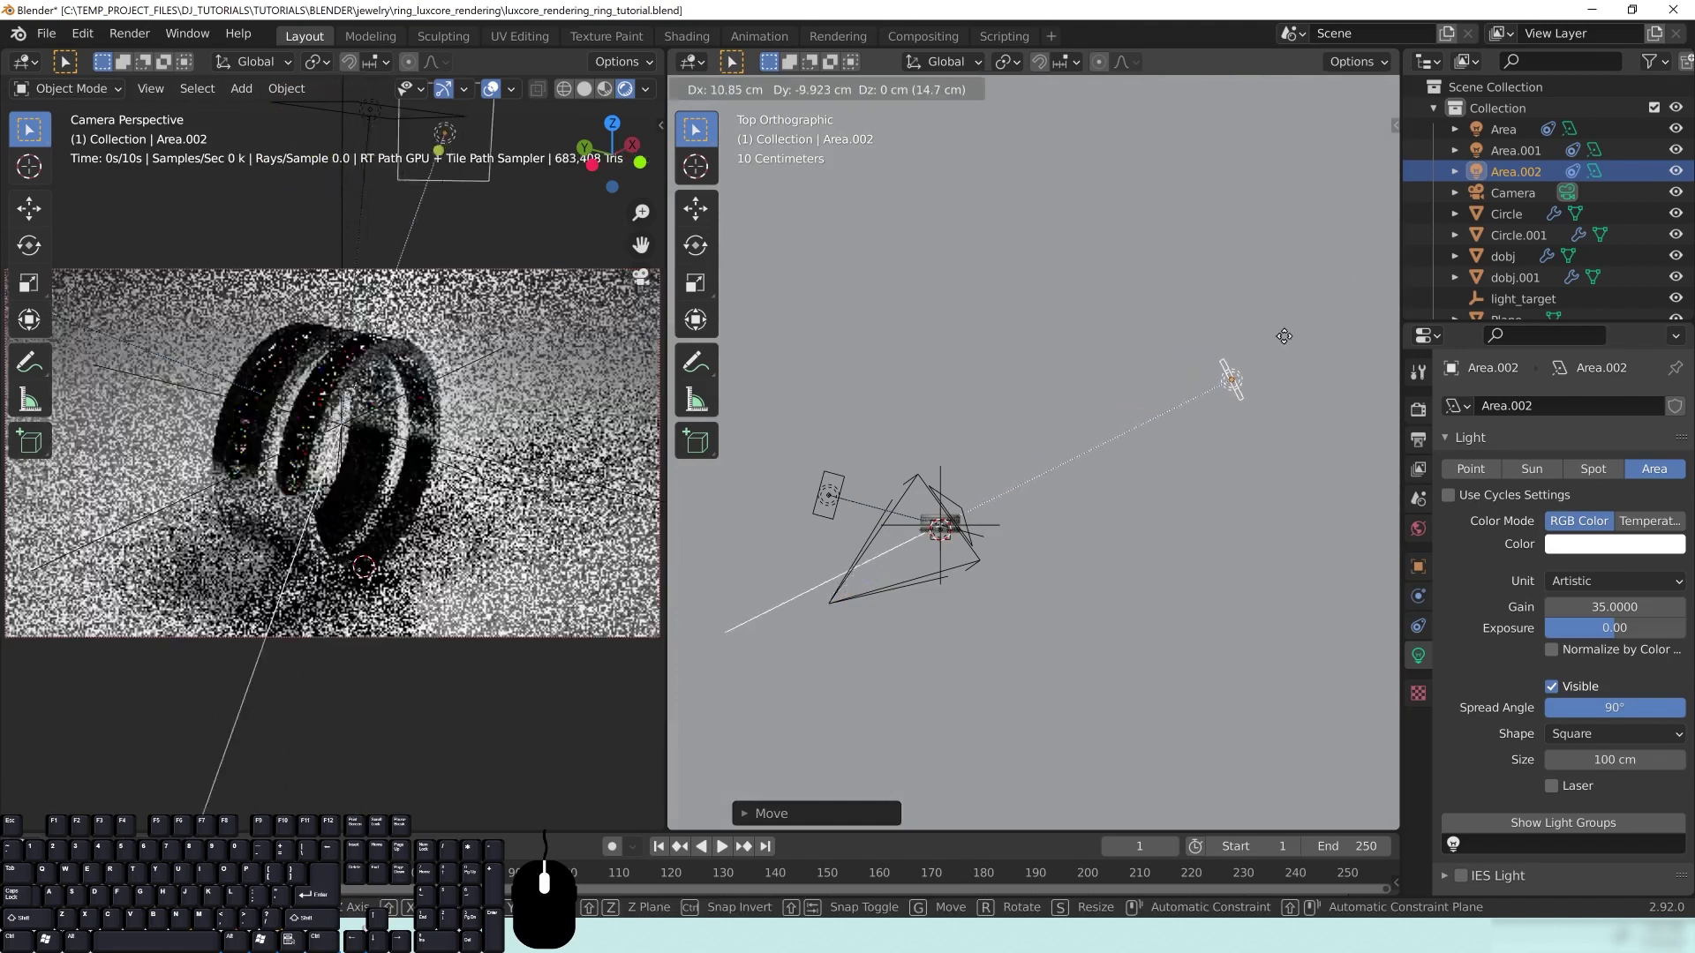
click(1285, 337)
Step: Save the file, deselect everything and hide the overlays in the camera viewport to view the rings unobstructed
key(ctrl+s)
key(alt+a)
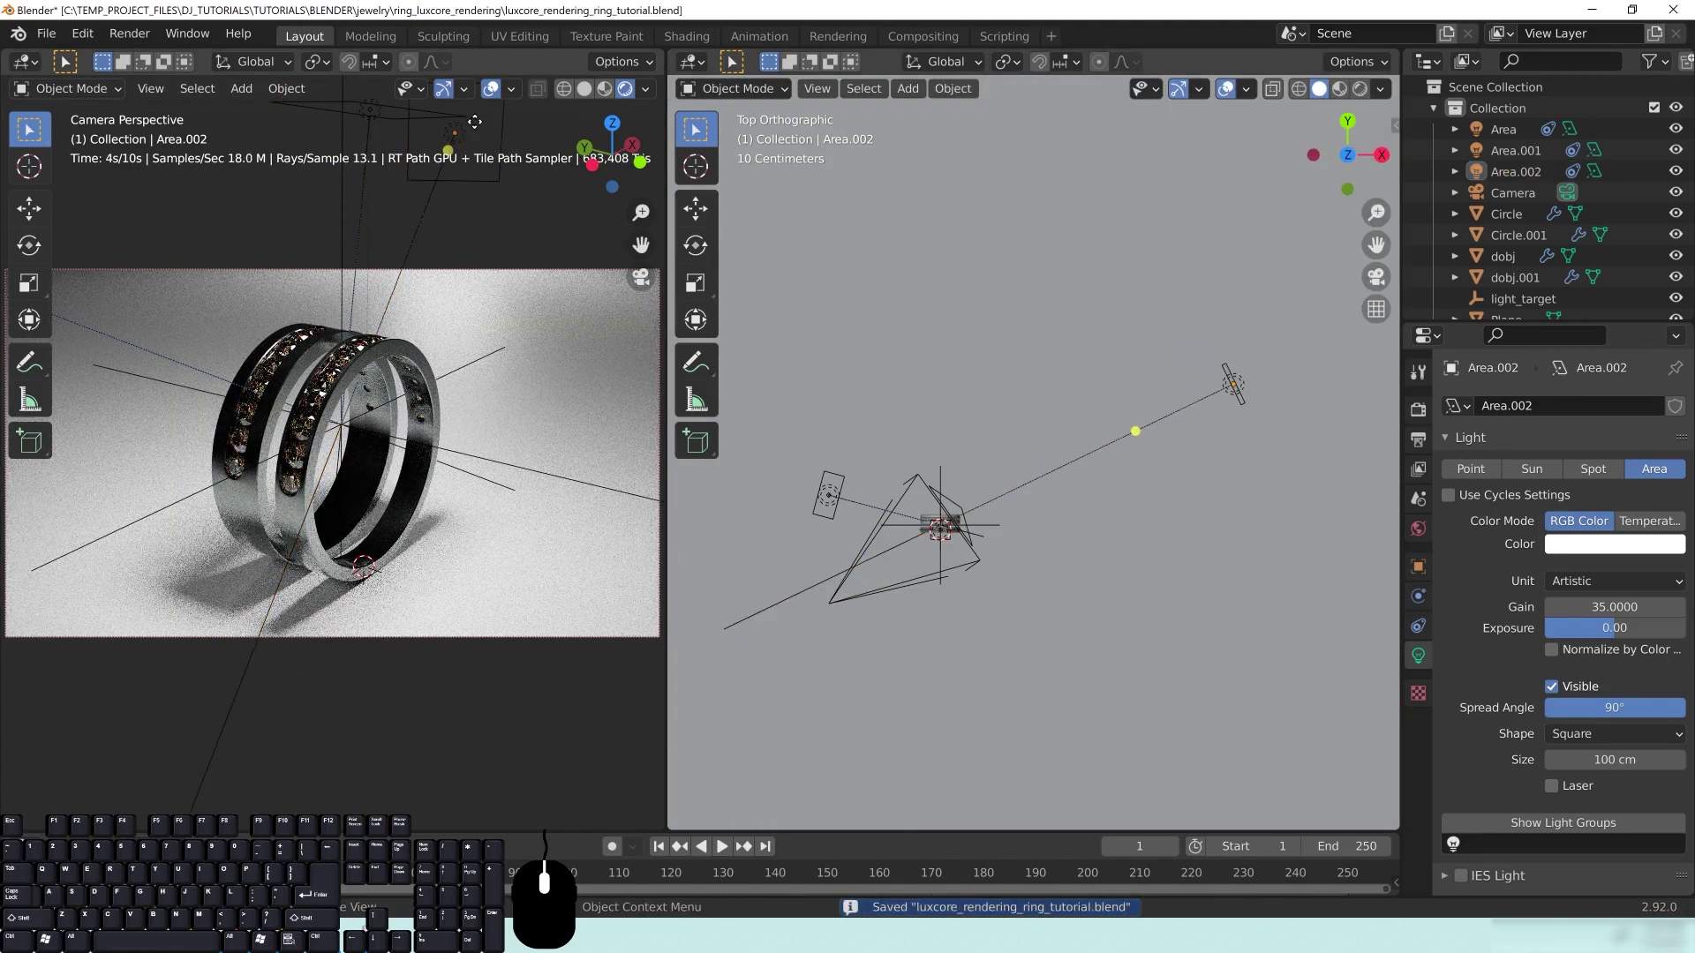
click(492, 91)
click(491, 91)
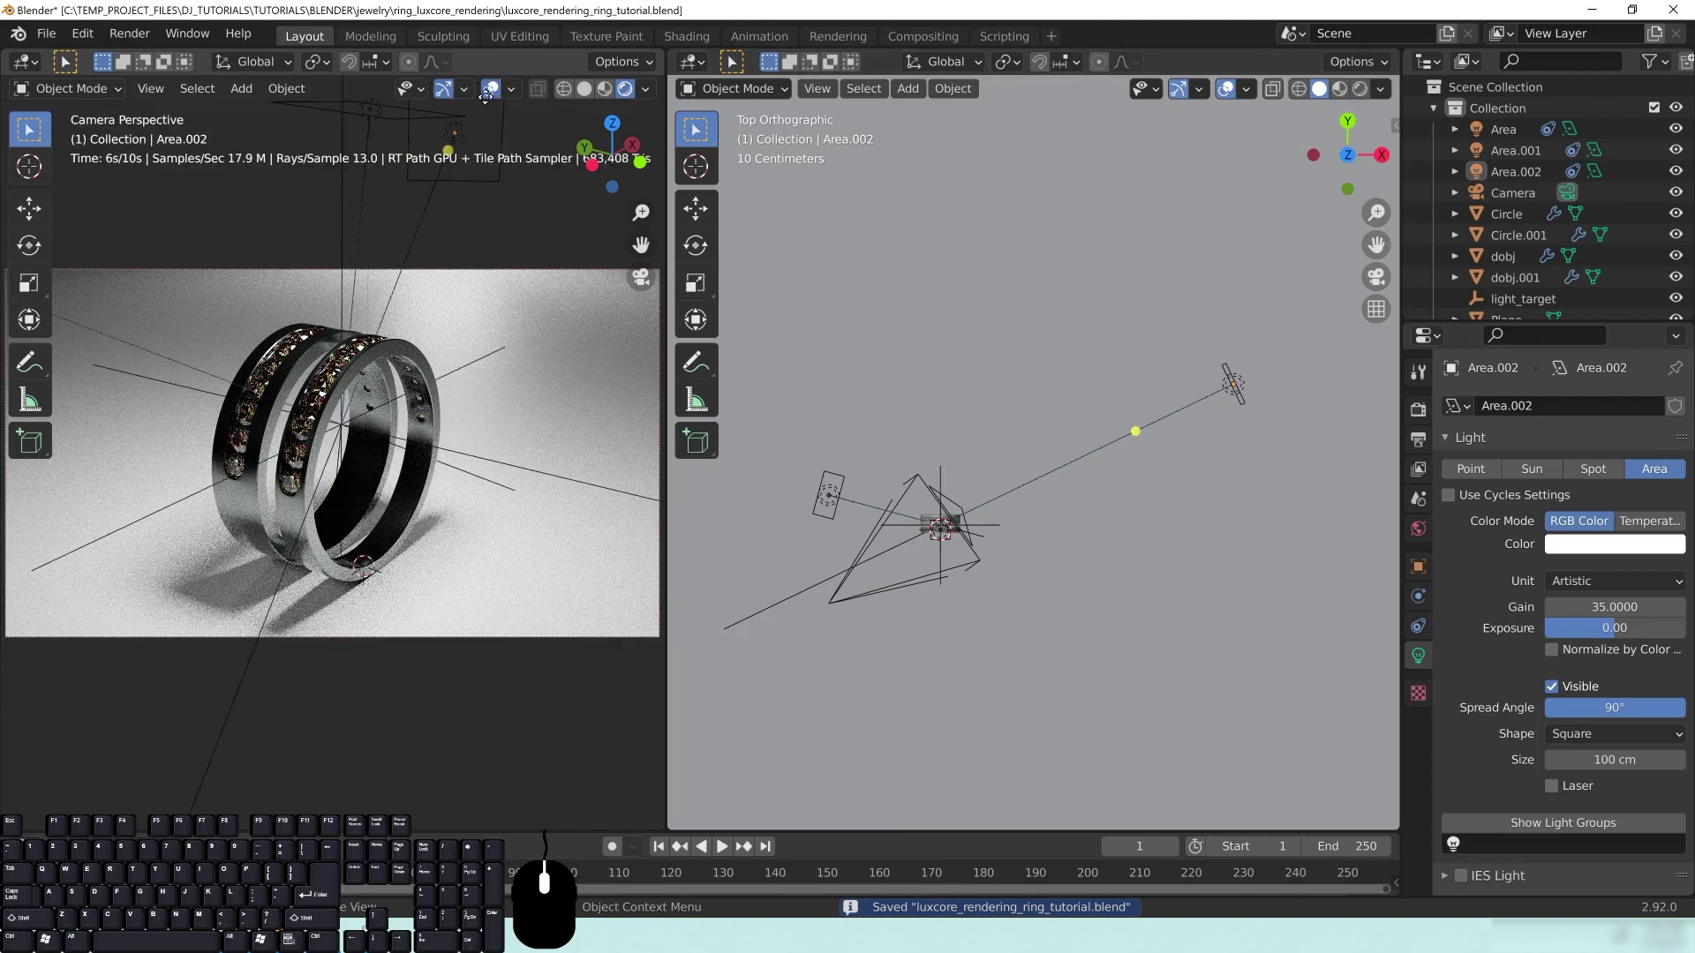
click(491, 91)
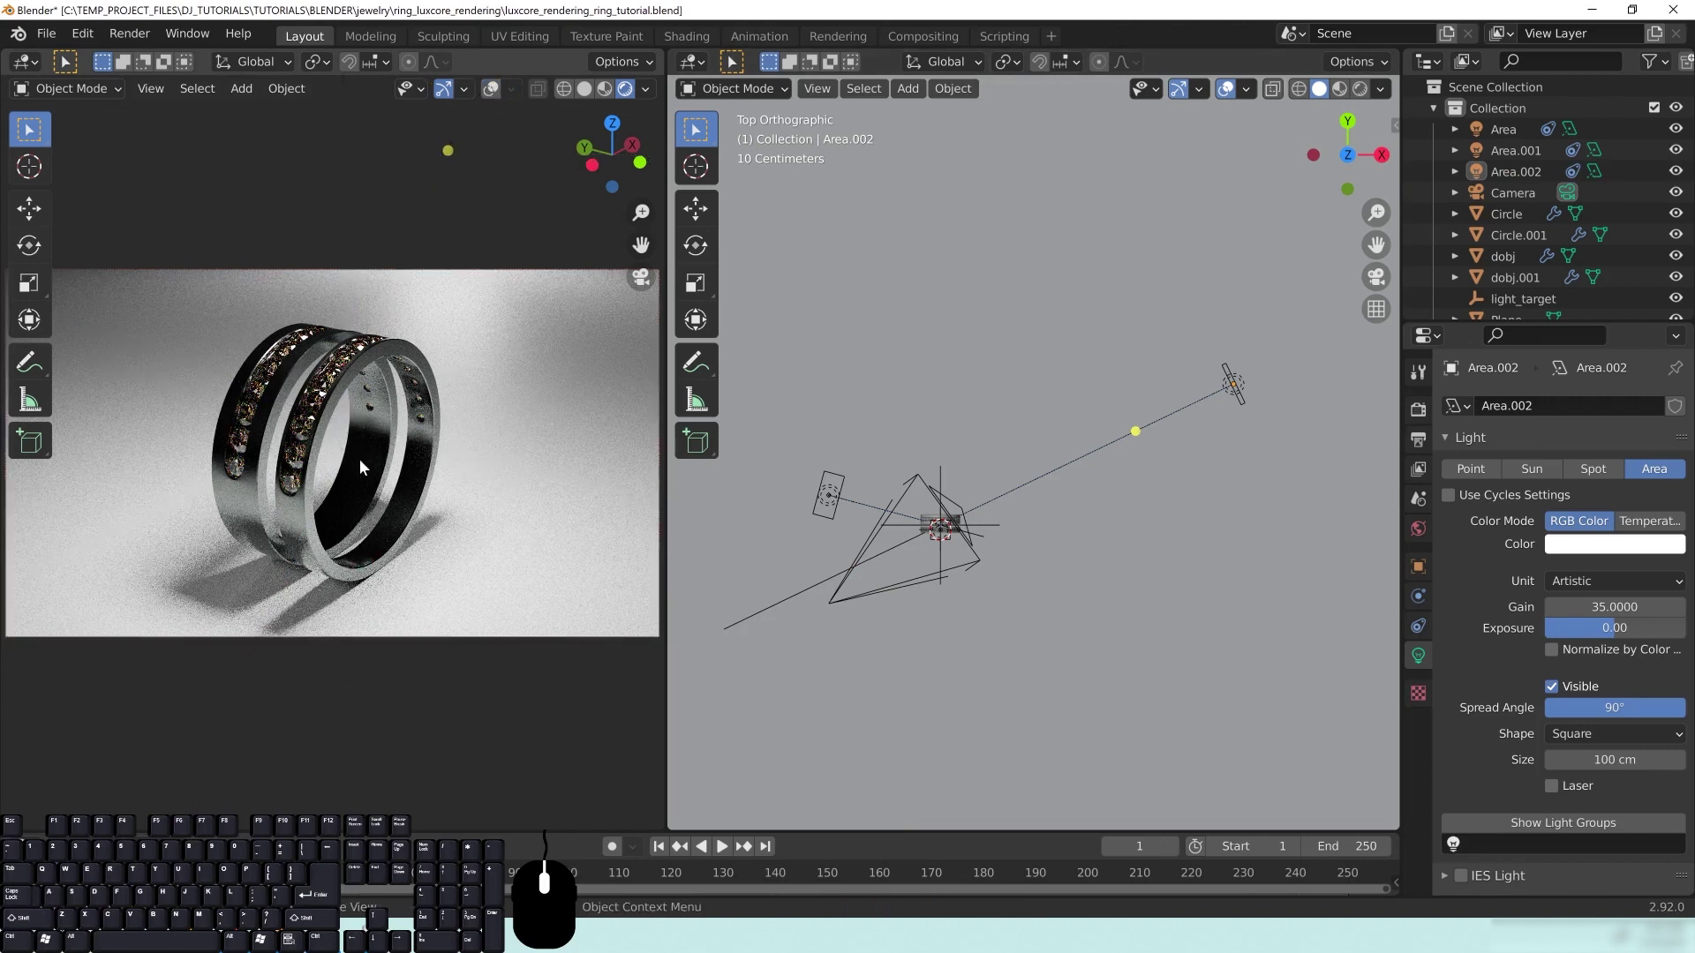
scroll(361, 460, up, 2)
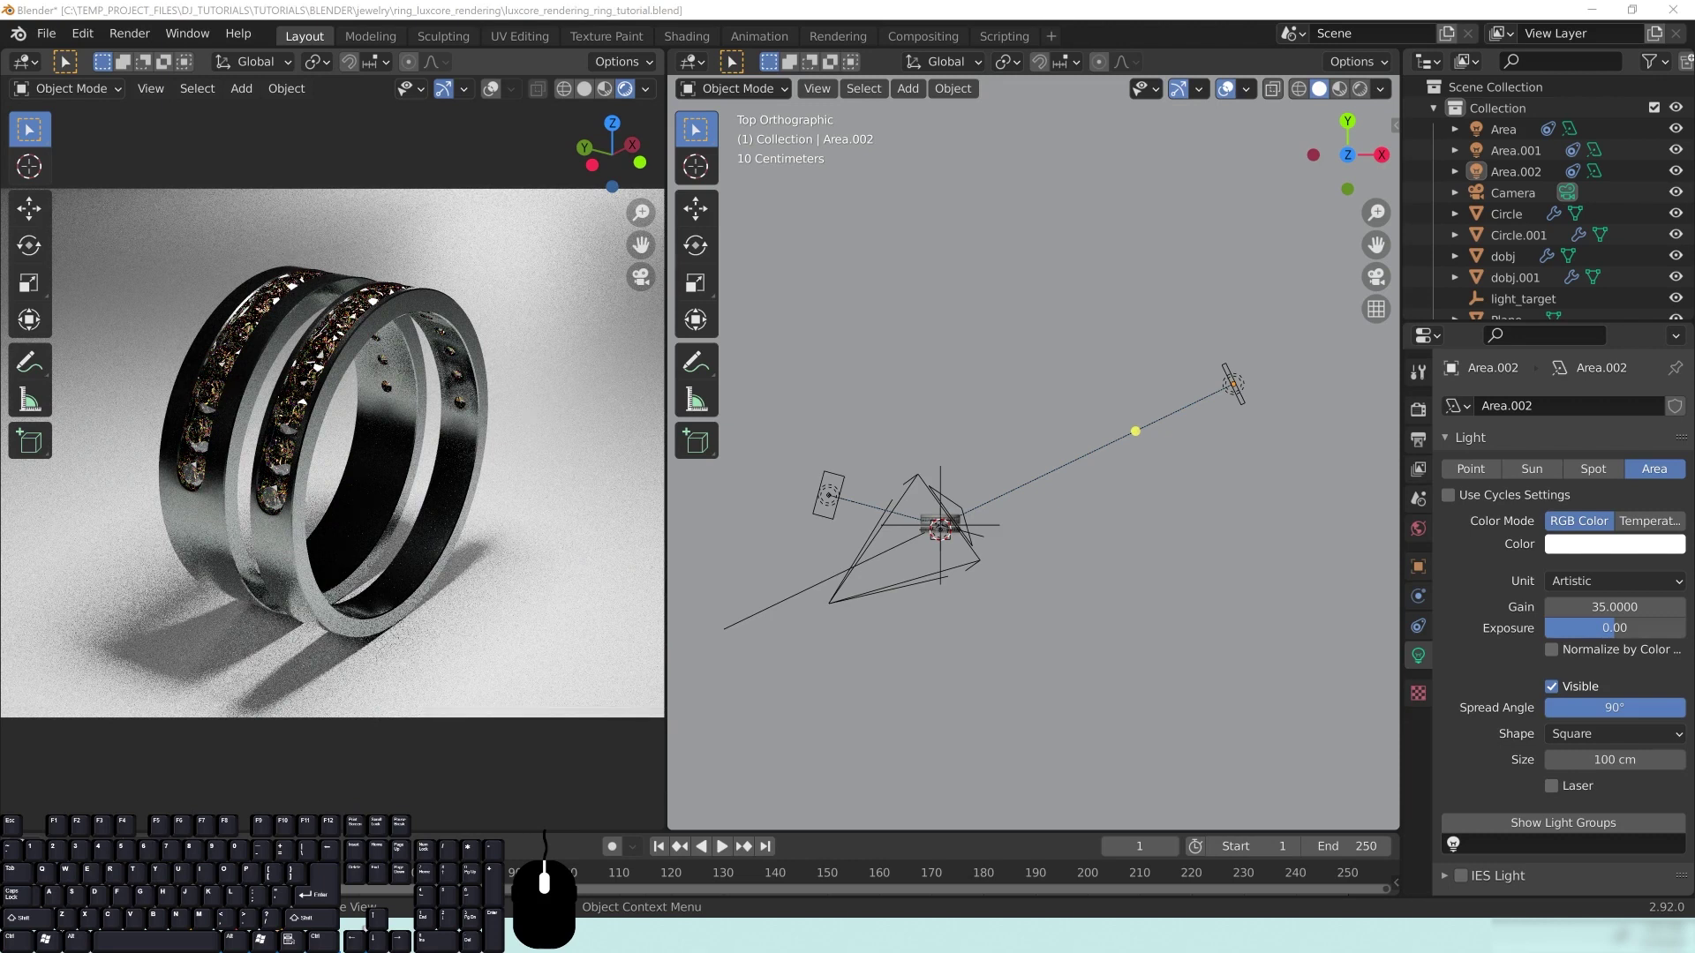
Step: Set the world HDRI light's gain to 1
click(1418, 530)
click(1638, 571)
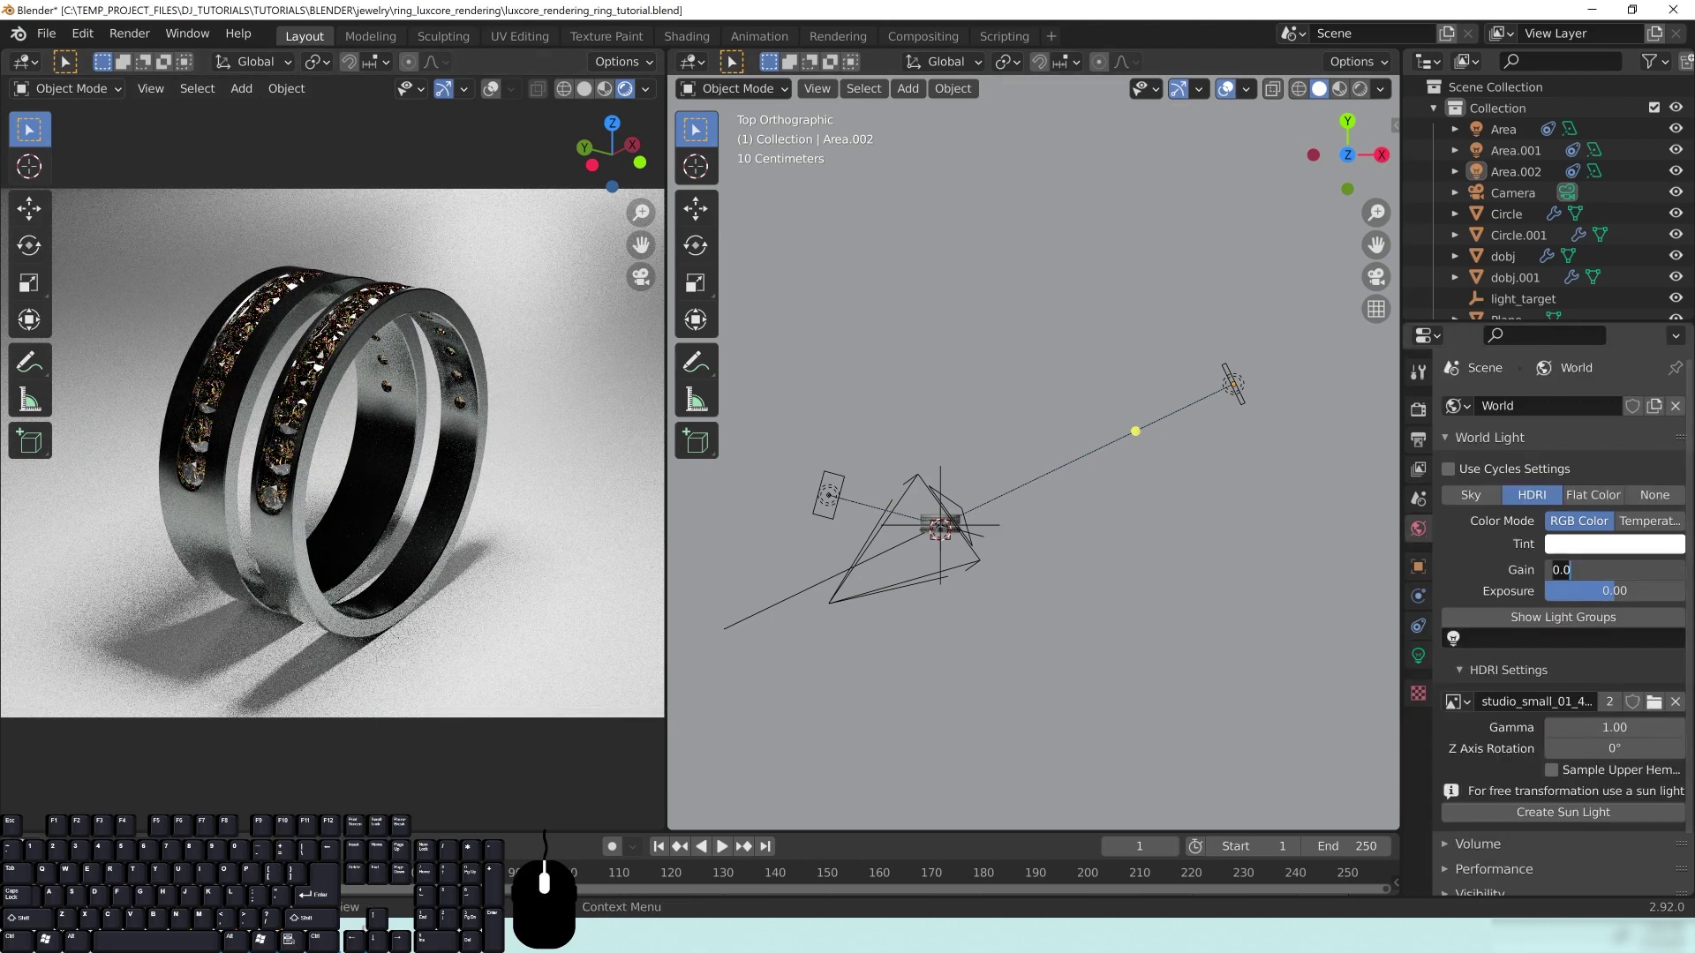
text(1)
key(Return)
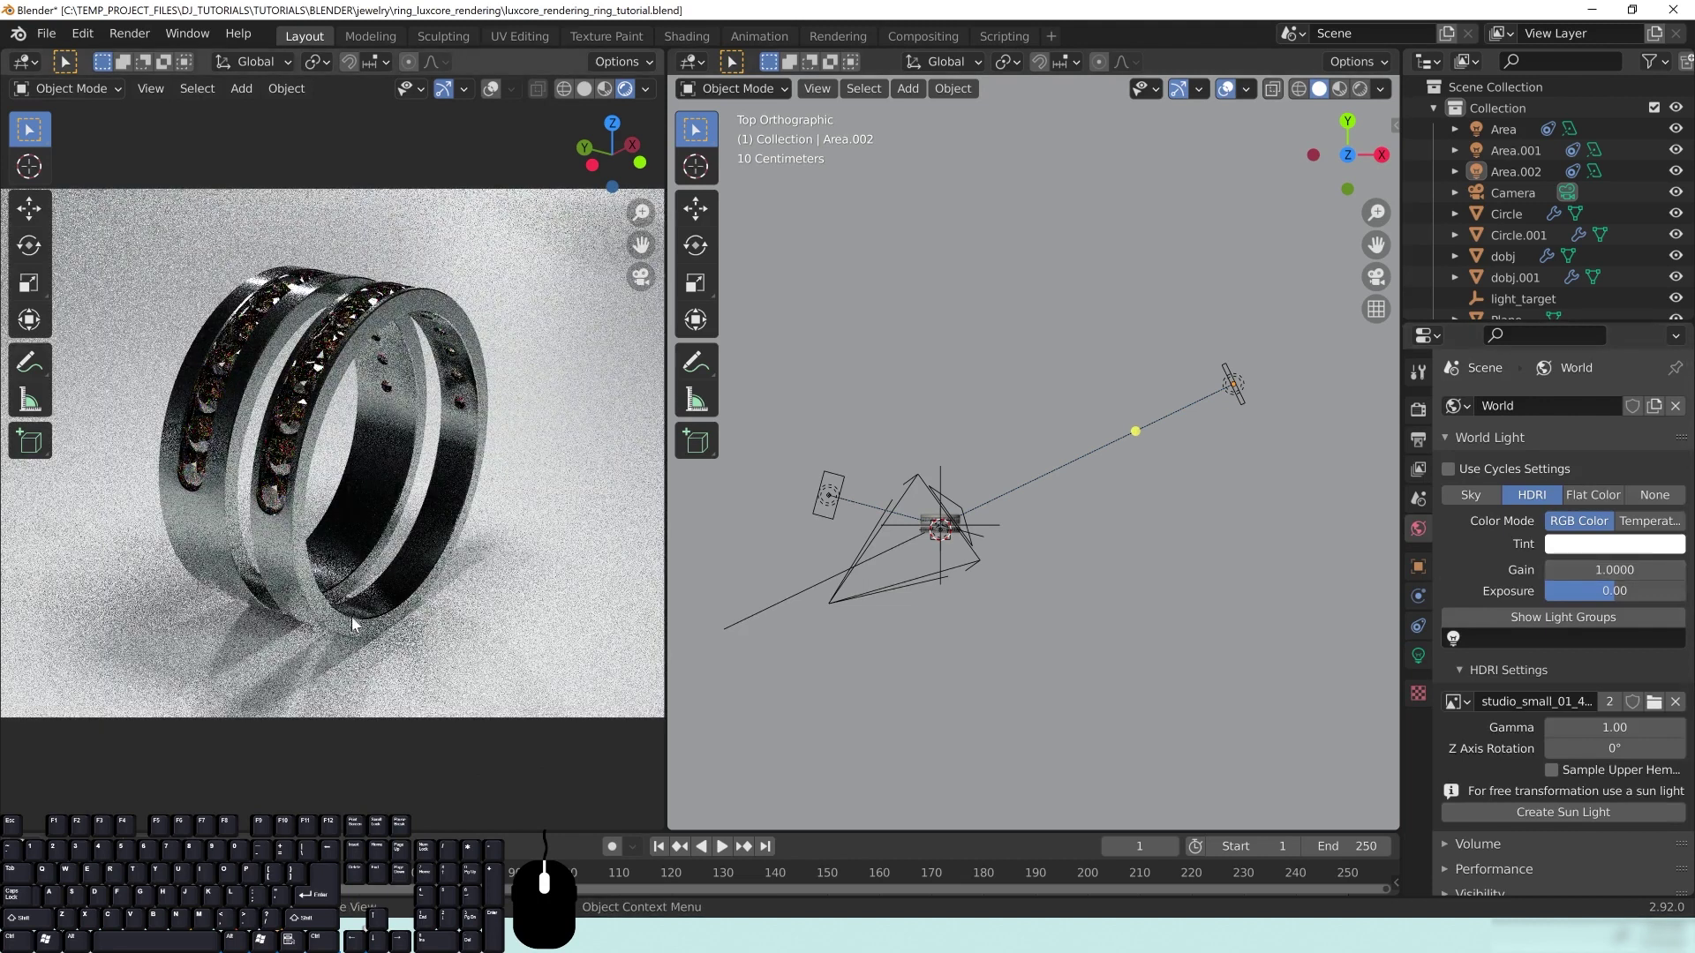
scroll(361, 503, down, 2)
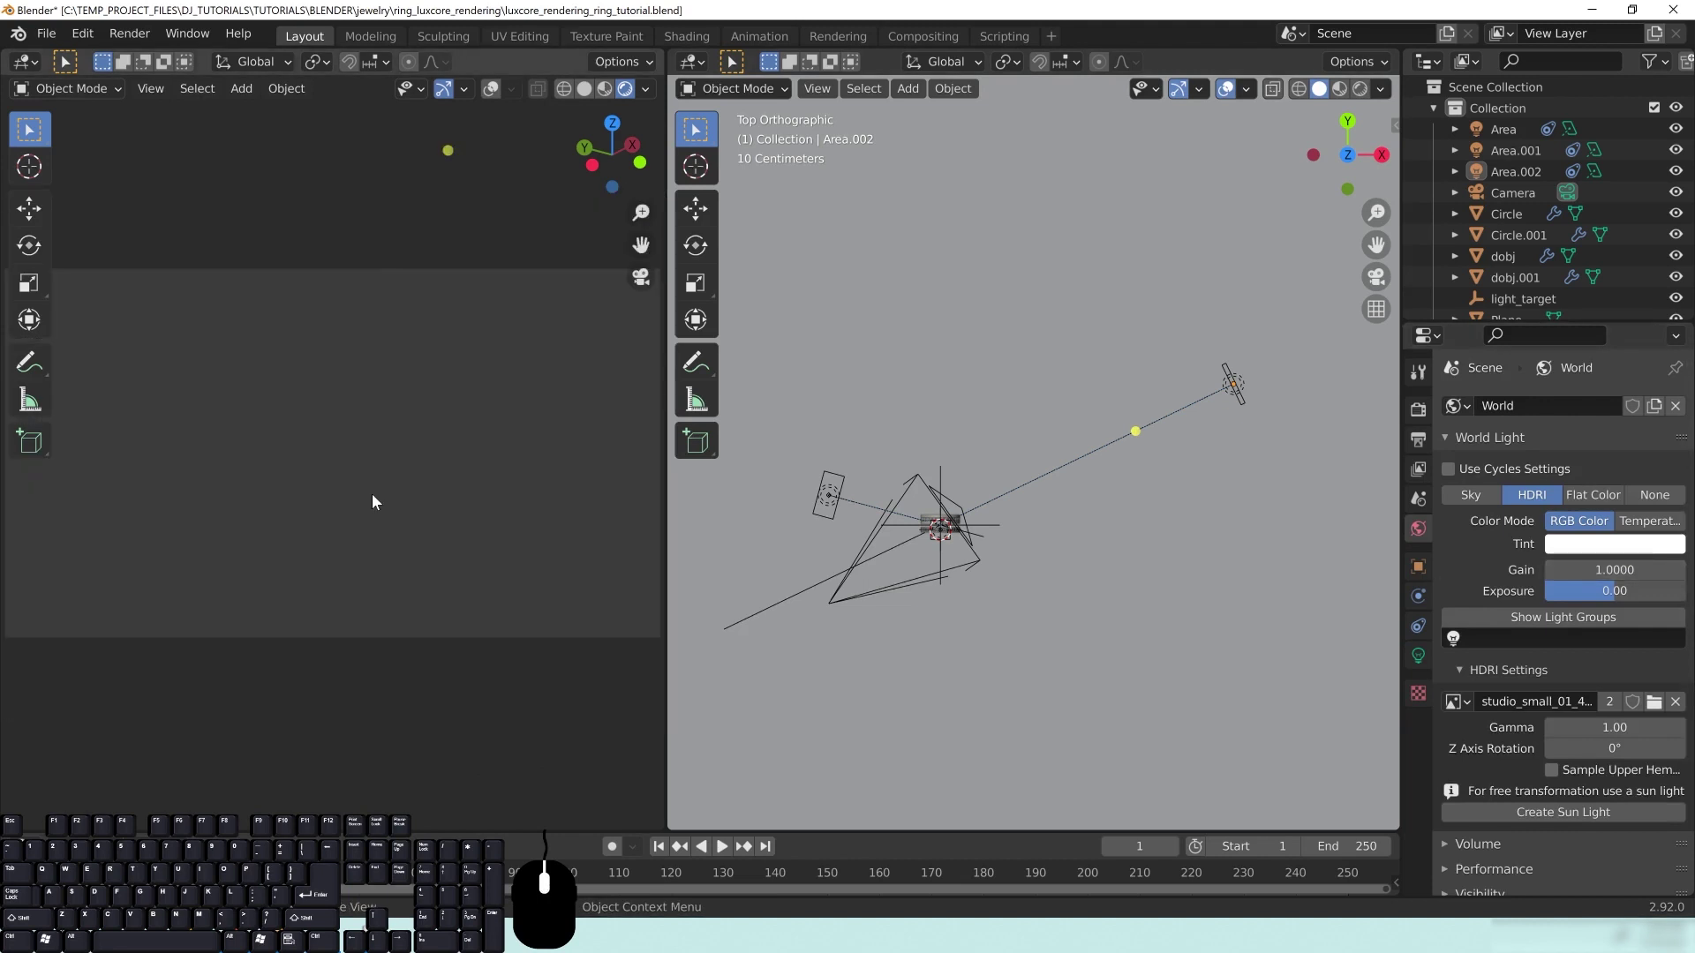
scroll(368, 491, down, 1)
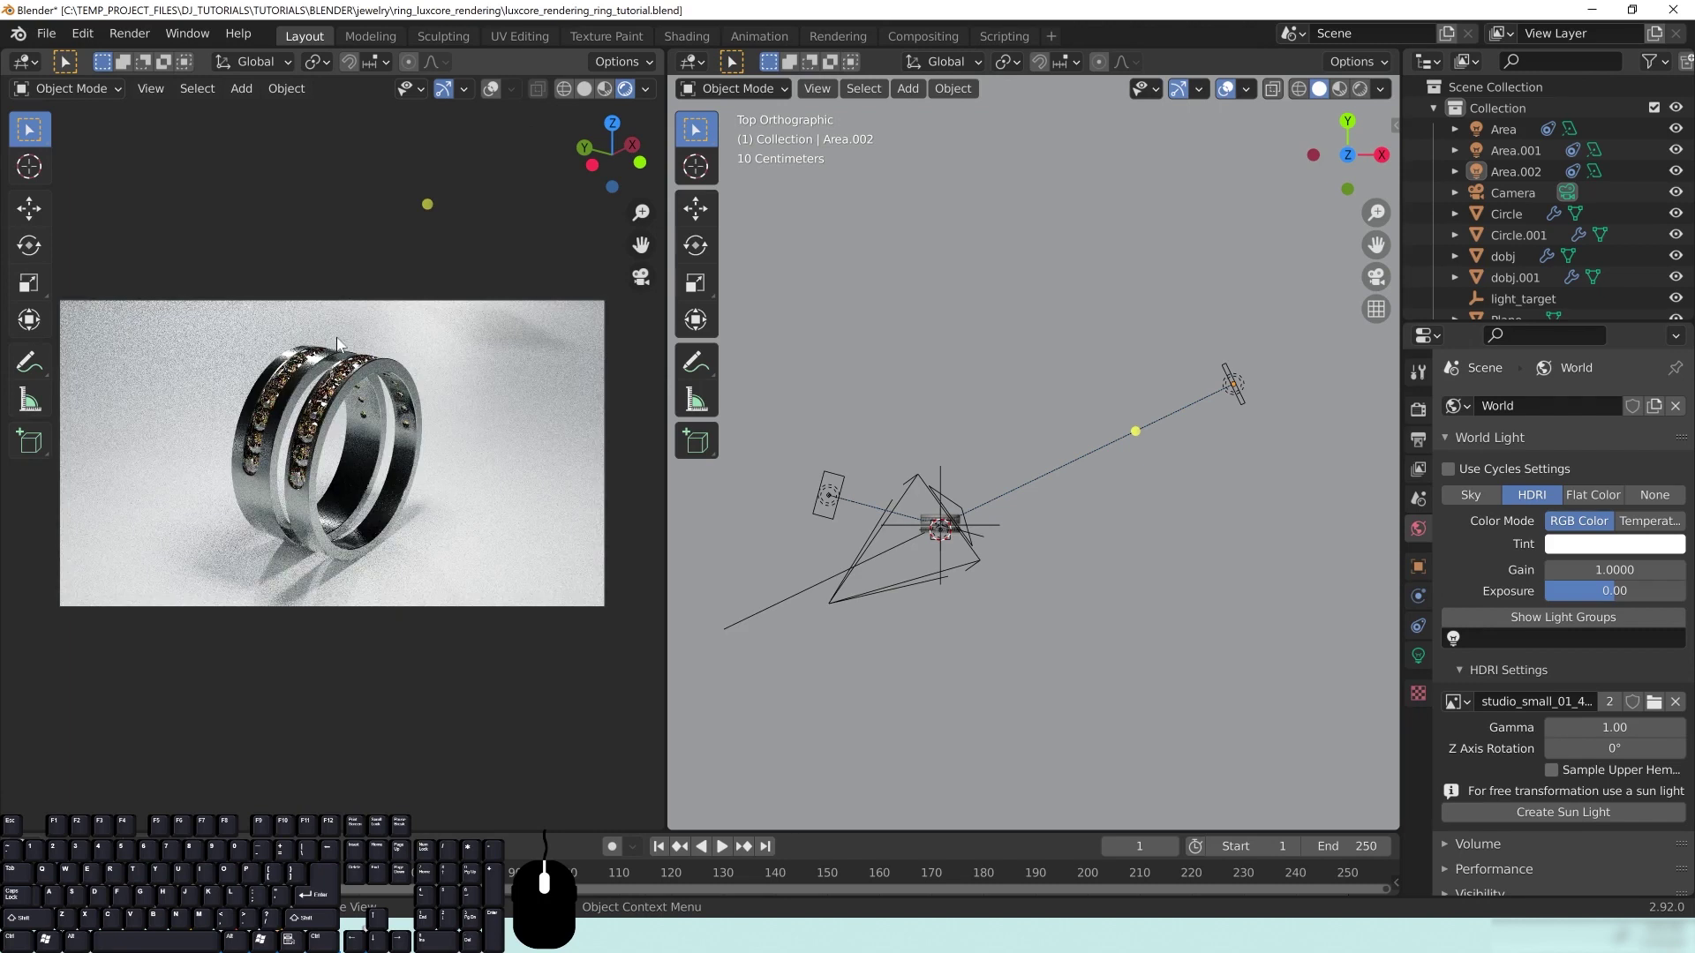
scroll(327, 427, up, 1)
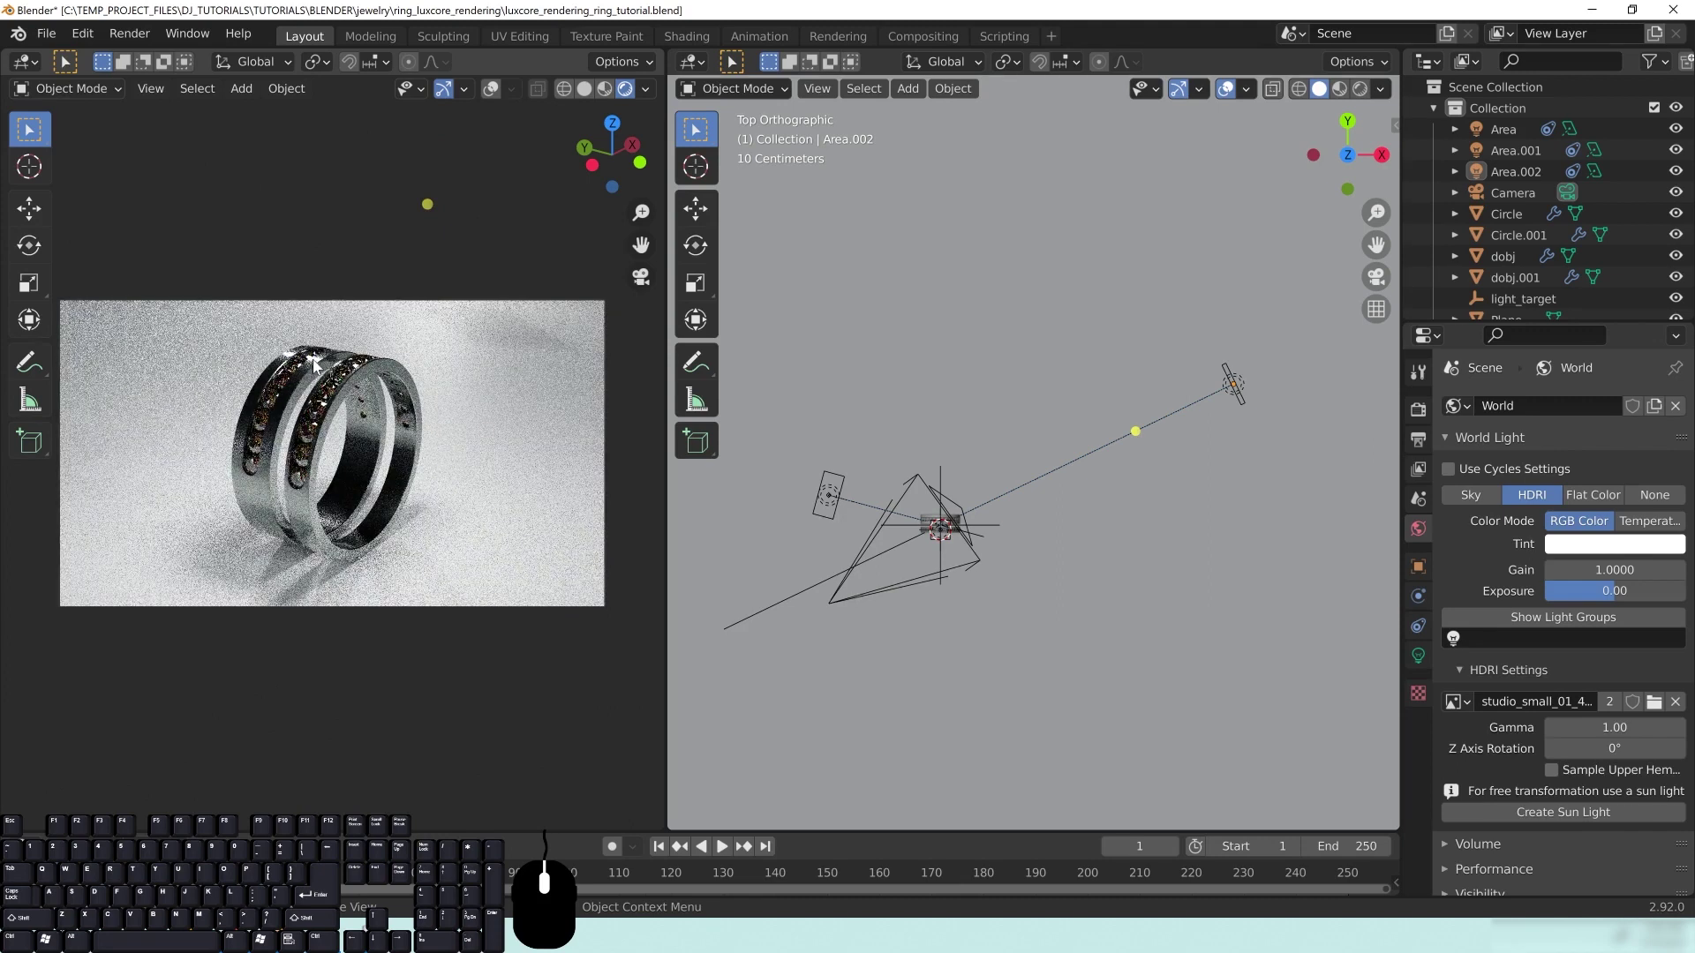
Step: Move the overhead area light sideways to the rings' positive X side and slightly toward the front in the top view
middle_drag(1160, 691, 921, 454)
click(908, 467)
middle_drag(806, 568, 1089, 465)
key(KP_7)
scroll(932, 567, up, 6)
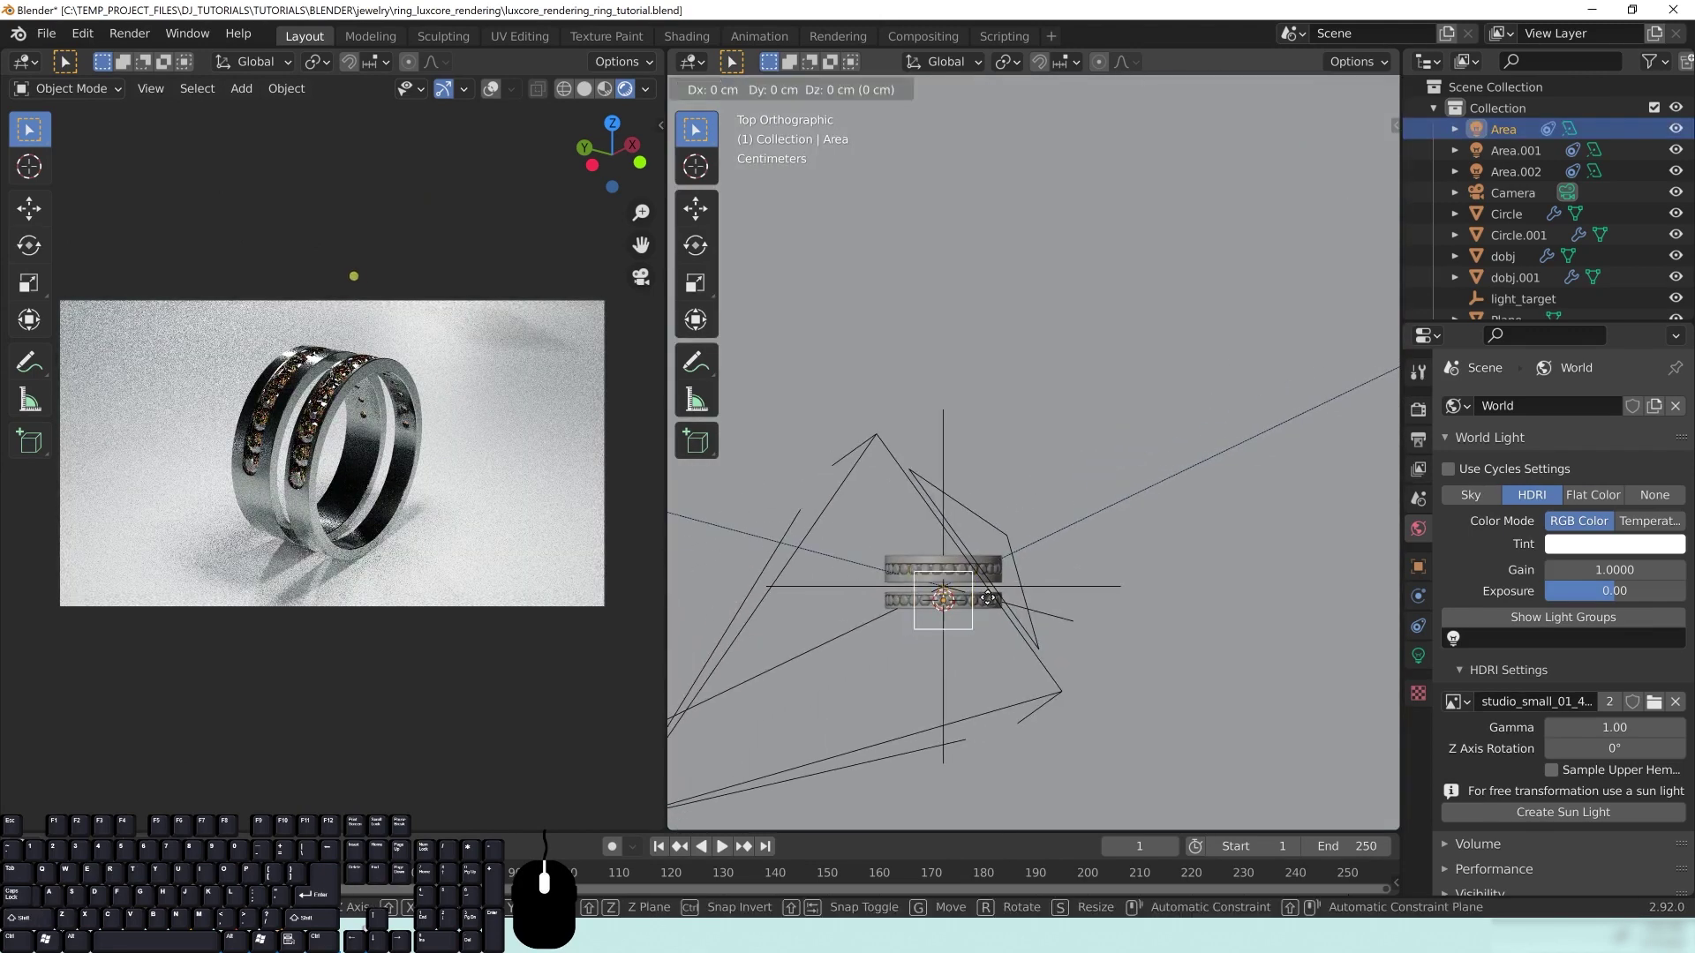
key(g)
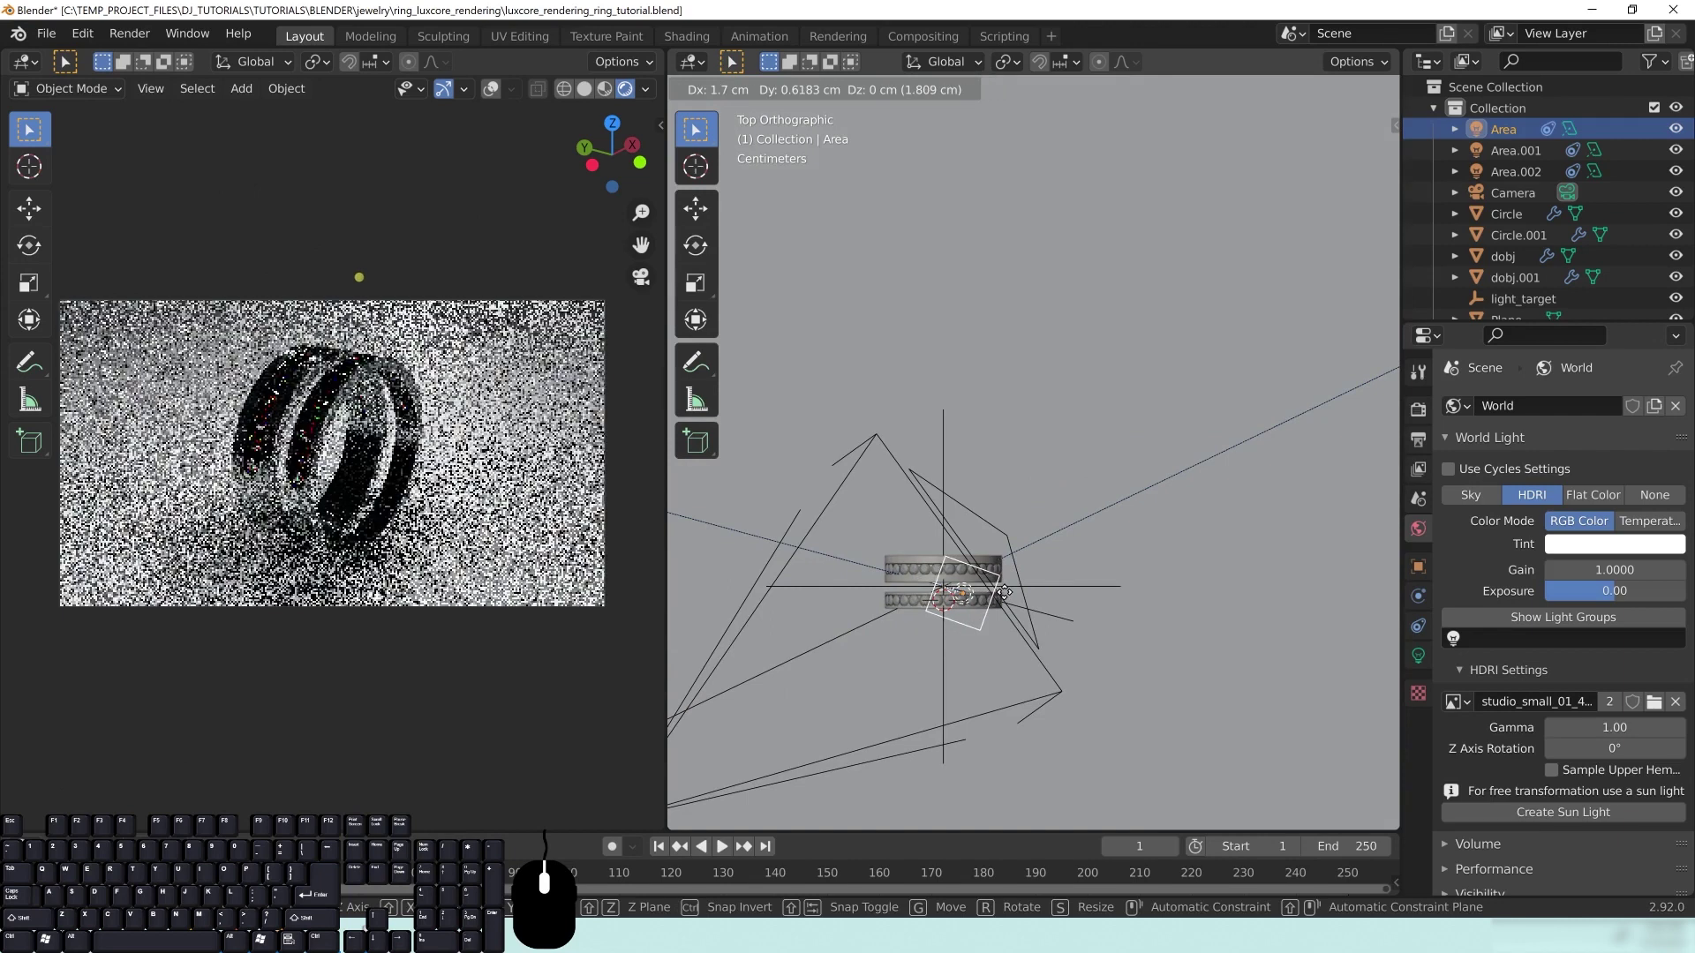
click(1050, 606)
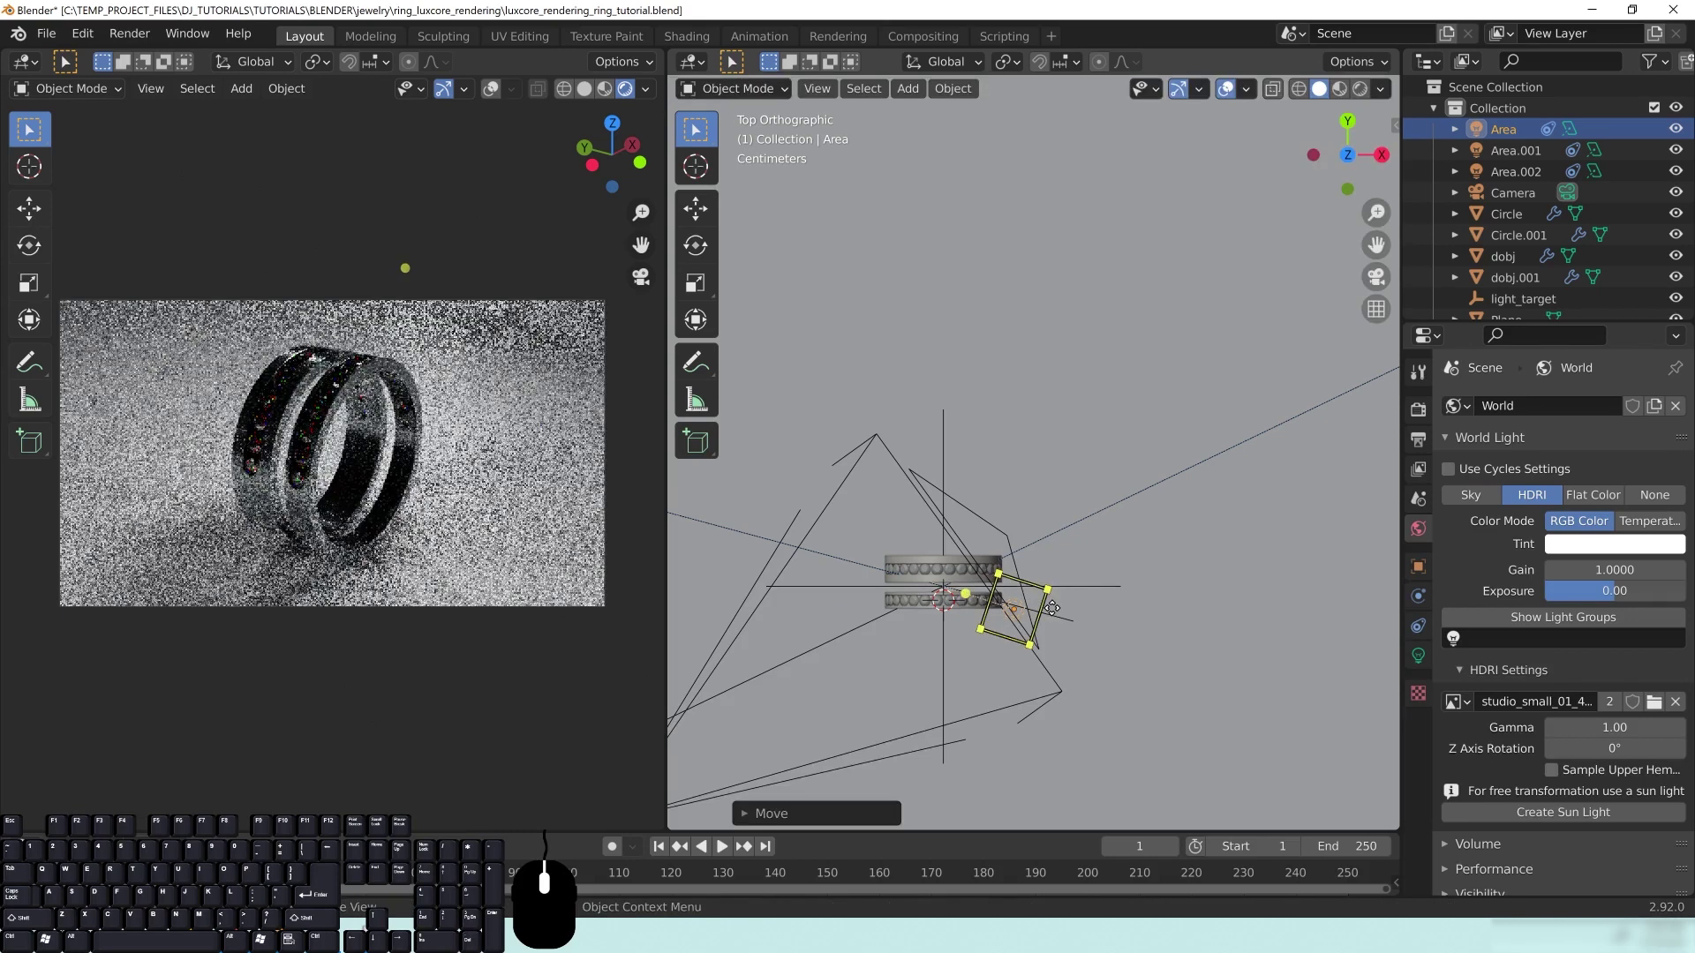
Step: Examine the HDRI environment background around the lit floor in the rendered viewport
middle_drag(1033, 607, 1333, 562)
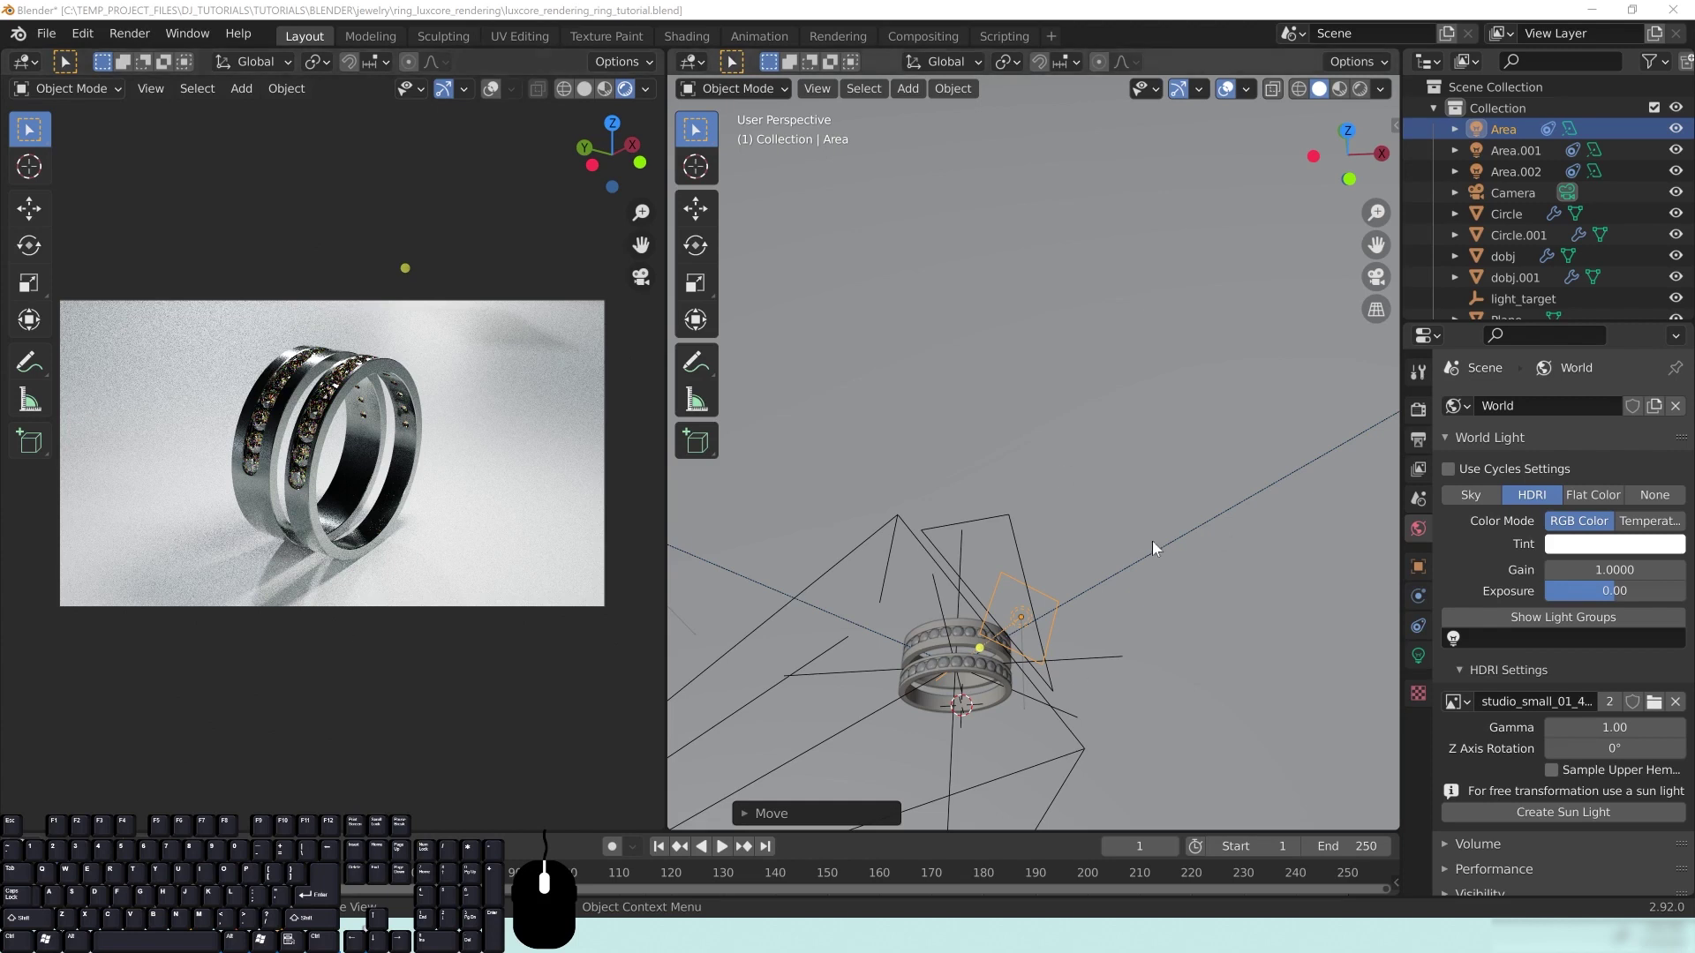
middle_drag(1152, 542, 1100, 478)
scroll(1099, 478, down, 5)
middle_drag(449, 466, 366, 460)
scroll(372, 459, down, 6)
scroll(373, 461, up, 1)
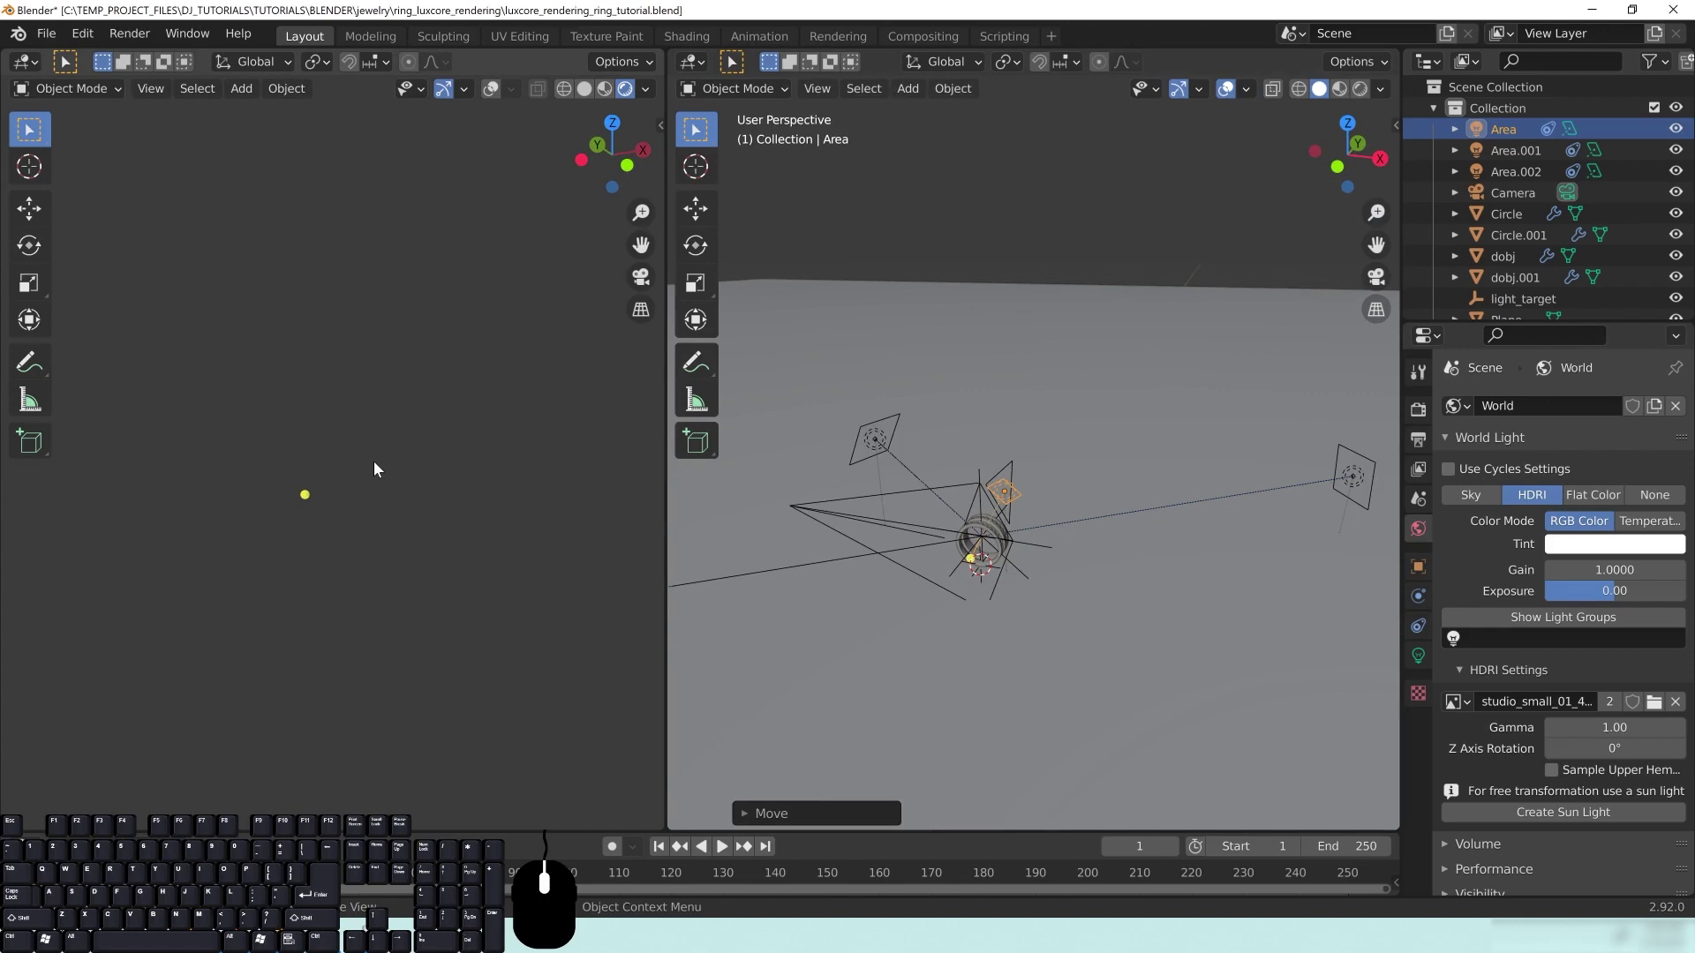
middle_drag(533, 528, 422, 517)
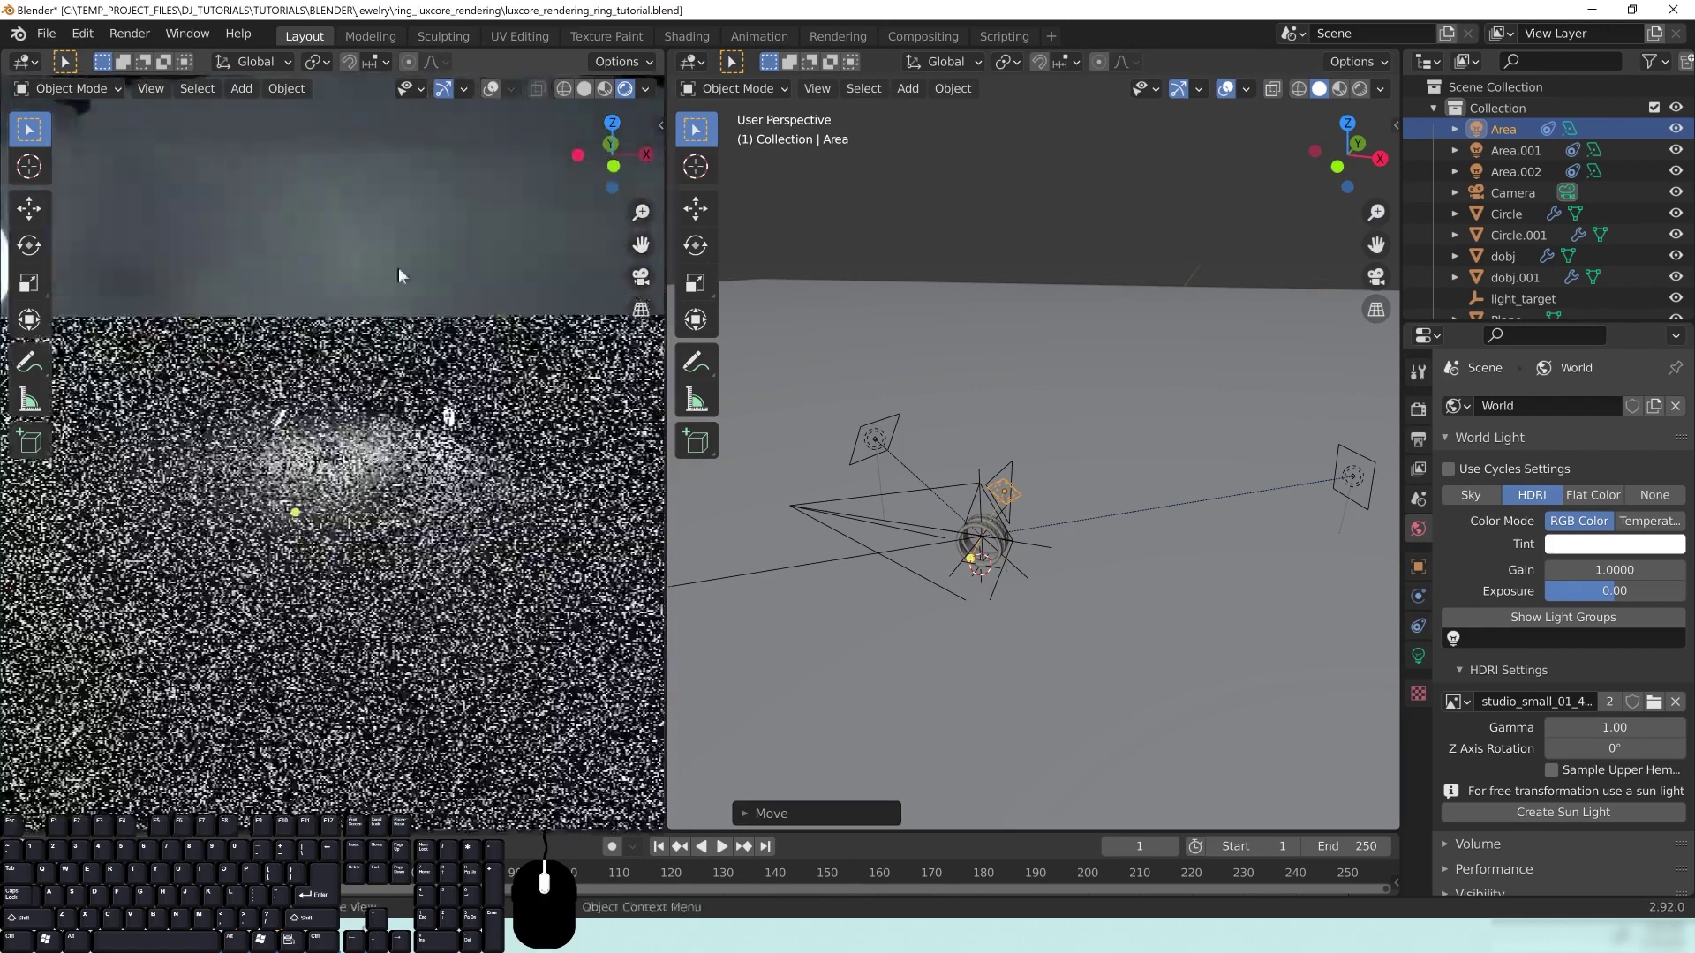
middle_drag(335, 326, 422, 293)
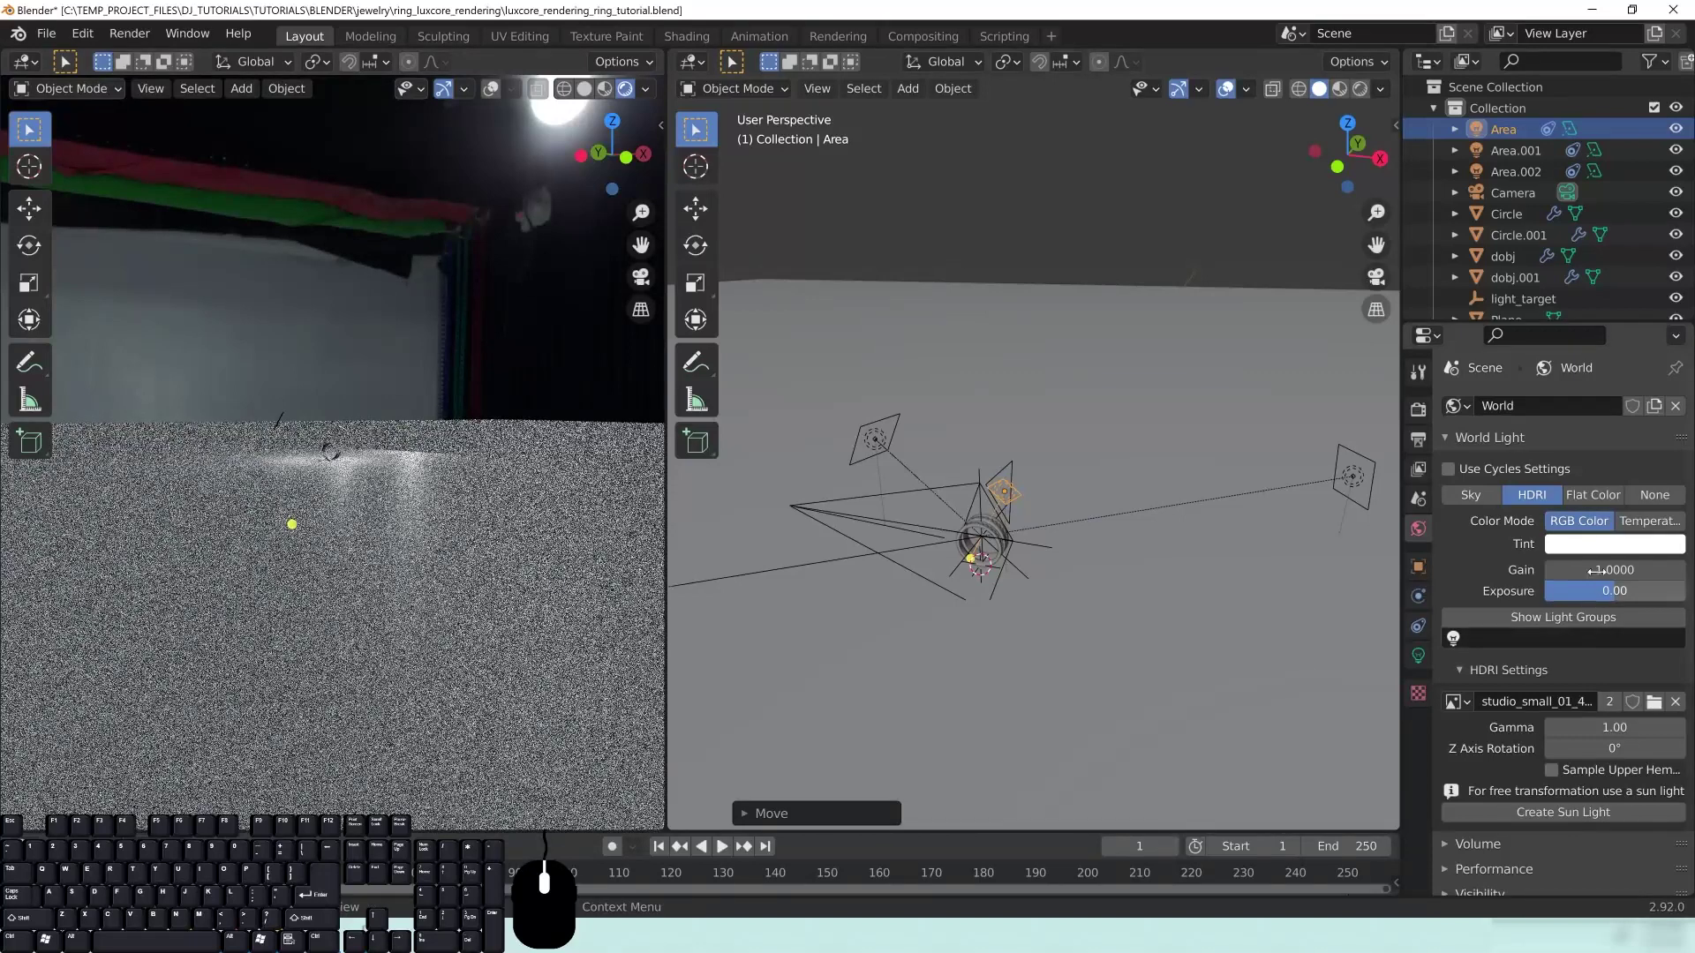
Step: Try an HDRI Z axis rotation of 150°, and return it to 0°
click(1605, 750)
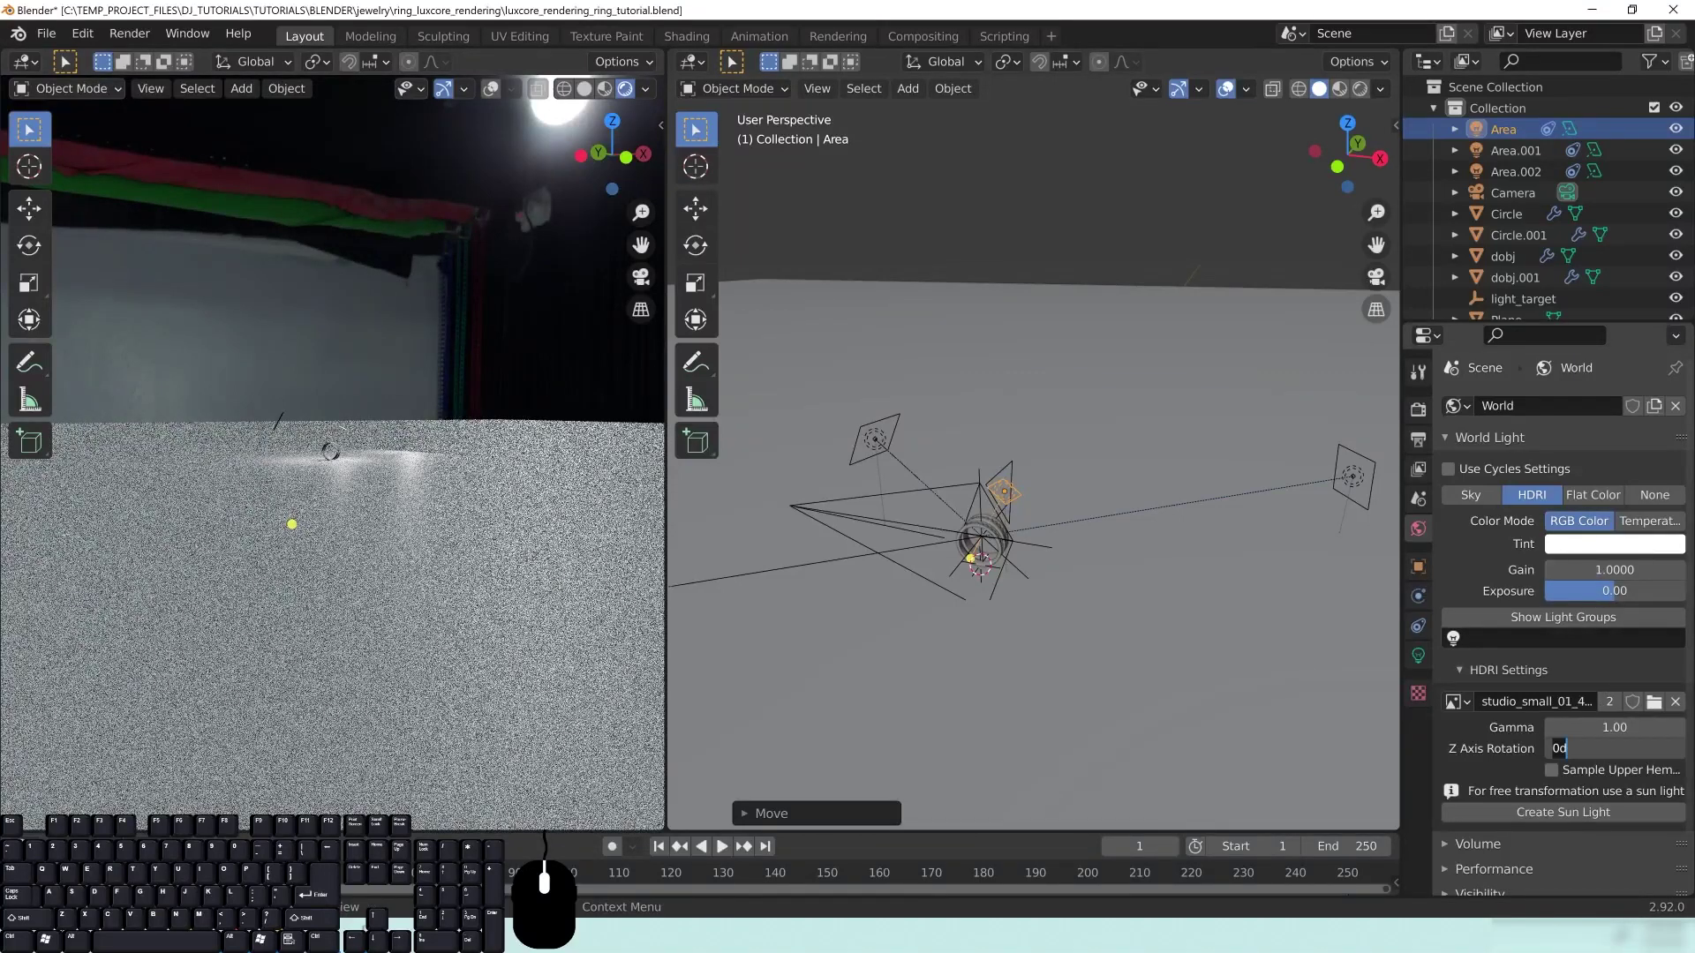
text(150d)
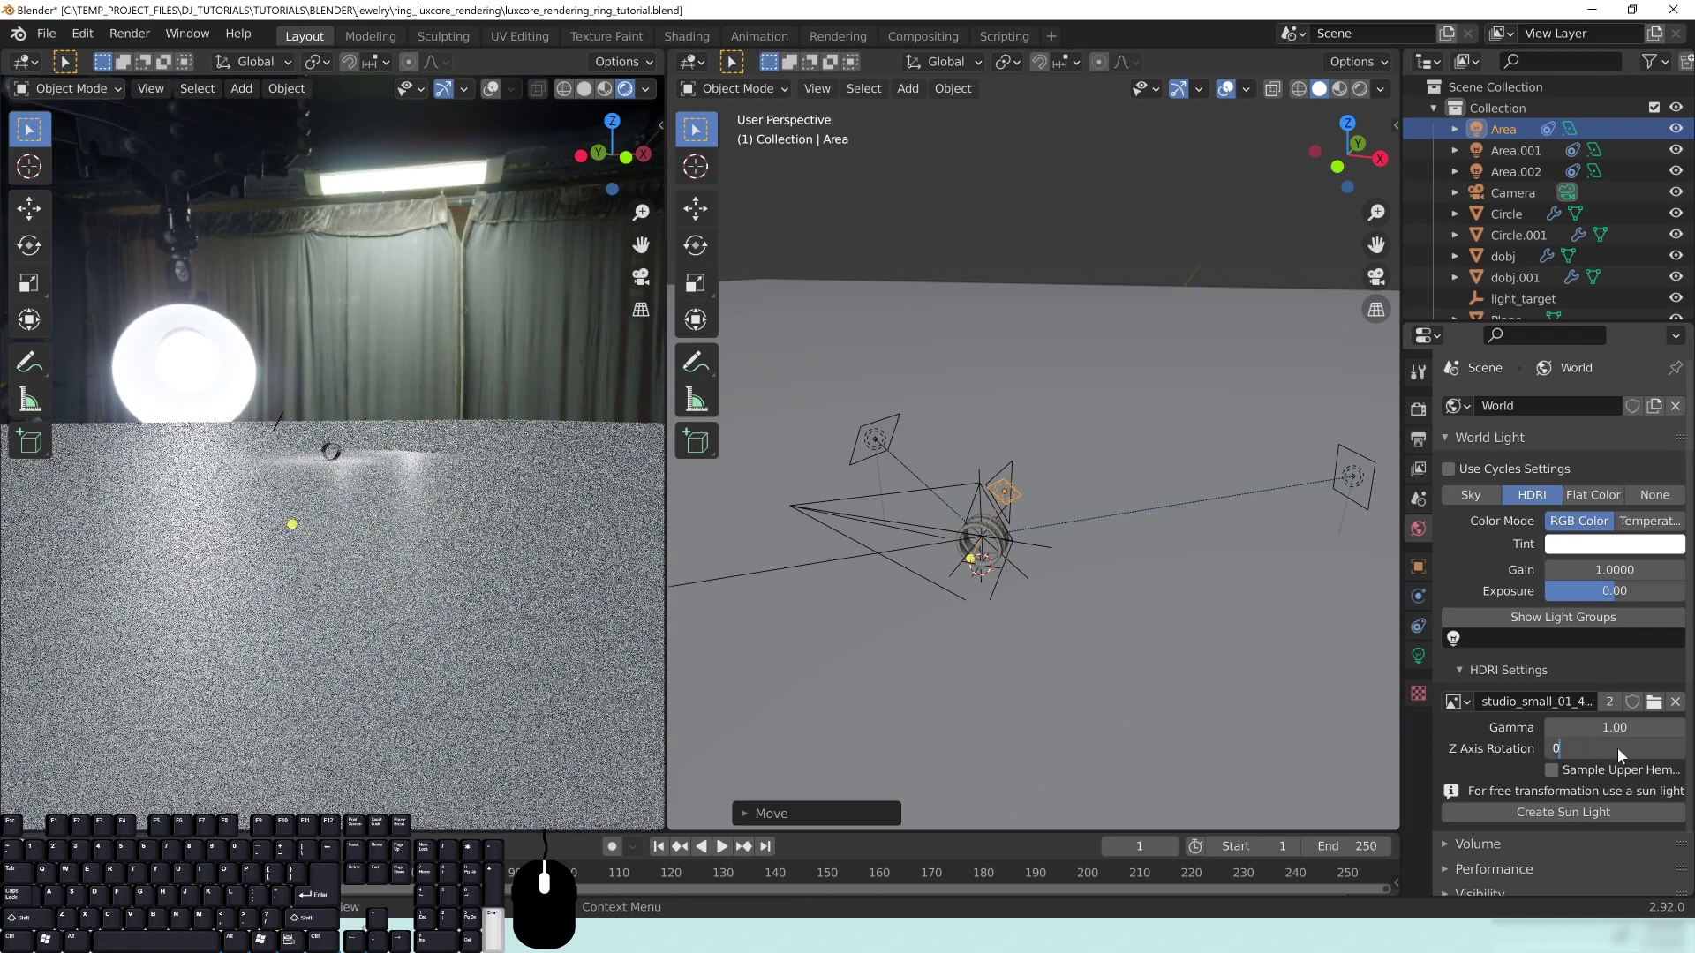
key(Return)
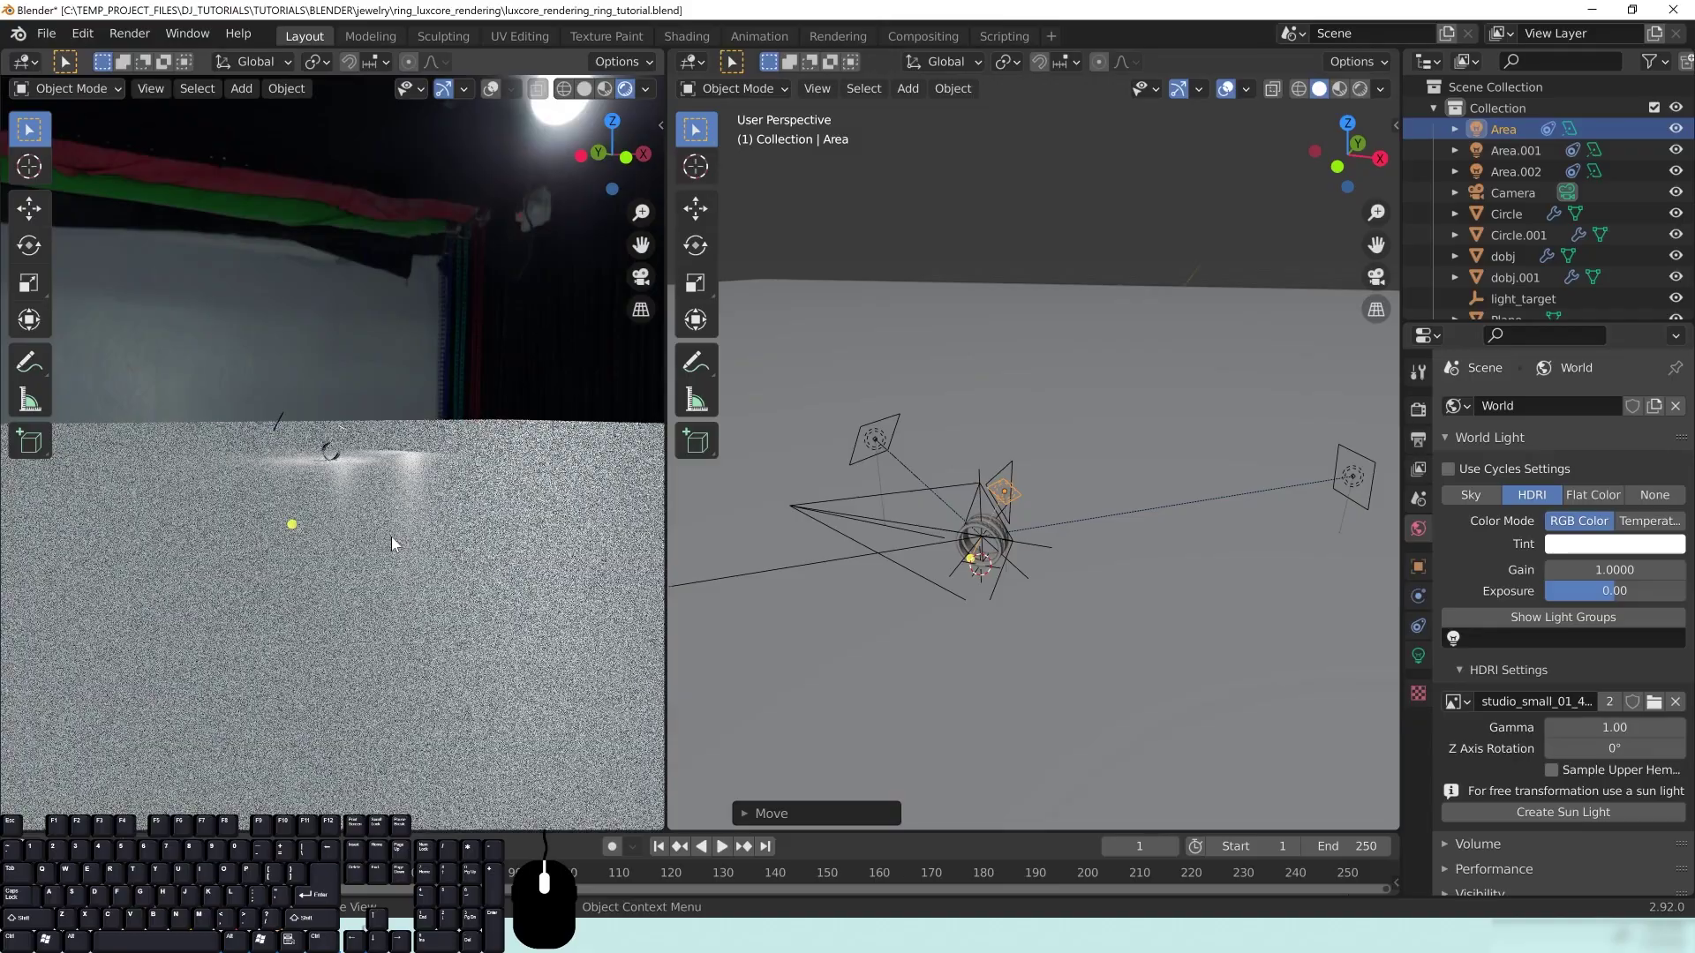
Step: Set the world HDRI's exposure to 2 and view the rendered rings through the camera
middle_drag(337, 437, 411, 473)
scroll(464, 490, up, 6)
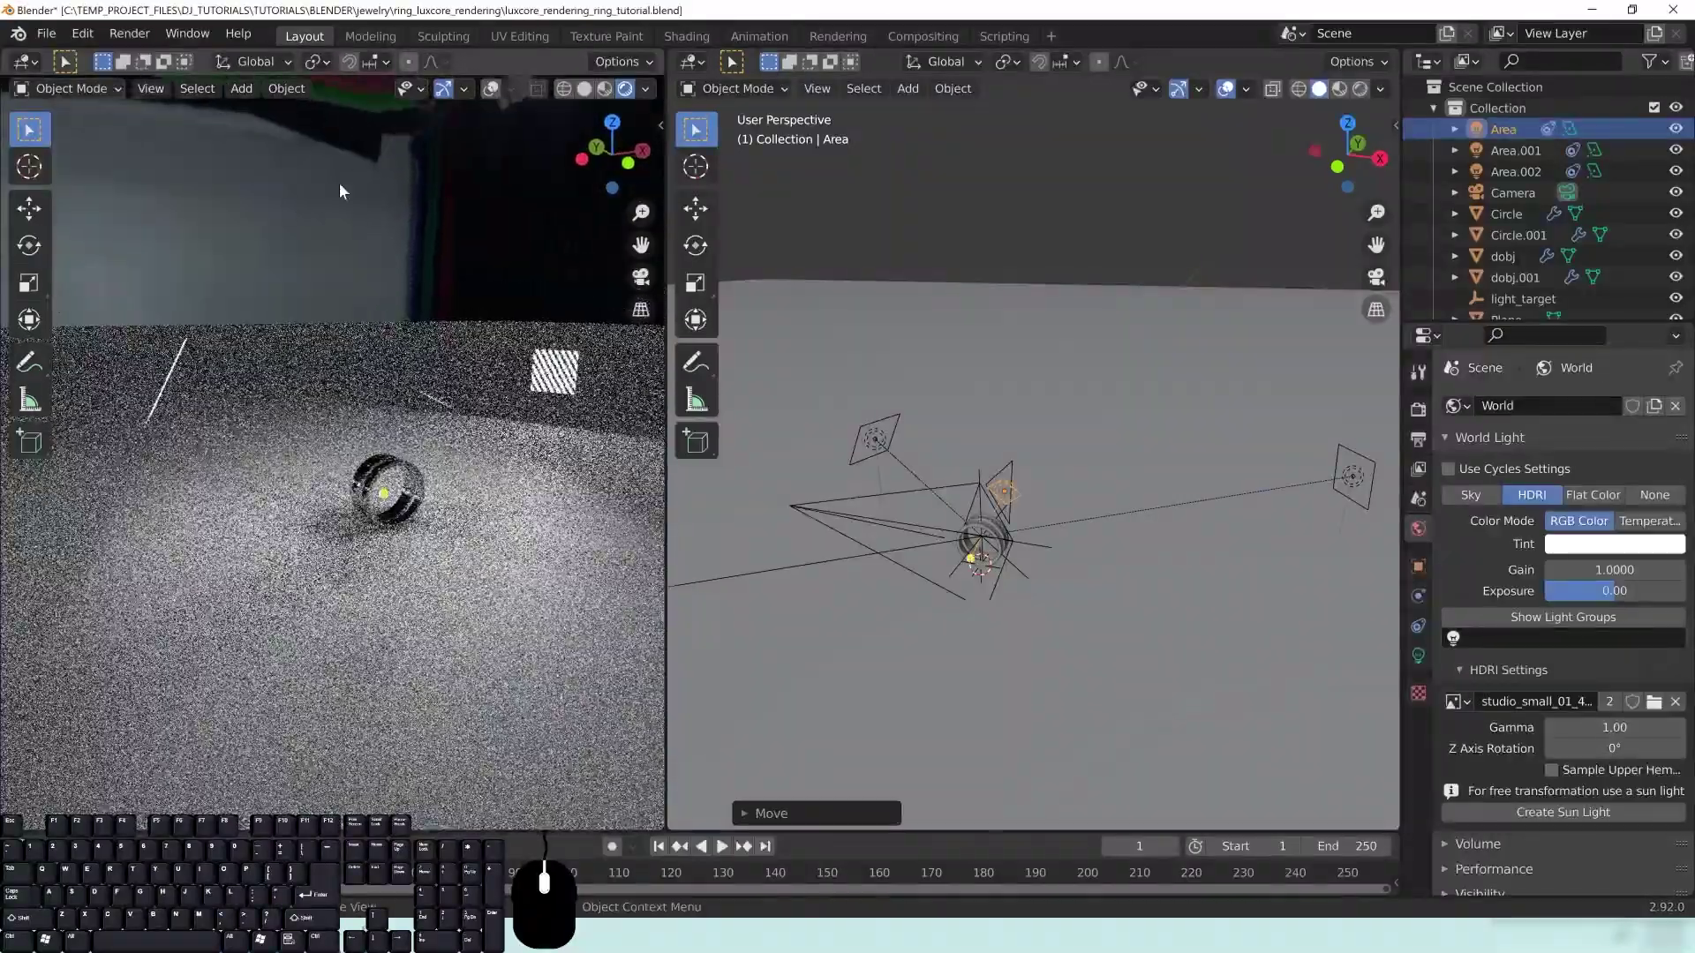
middle_drag(420, 282, 411, 279)
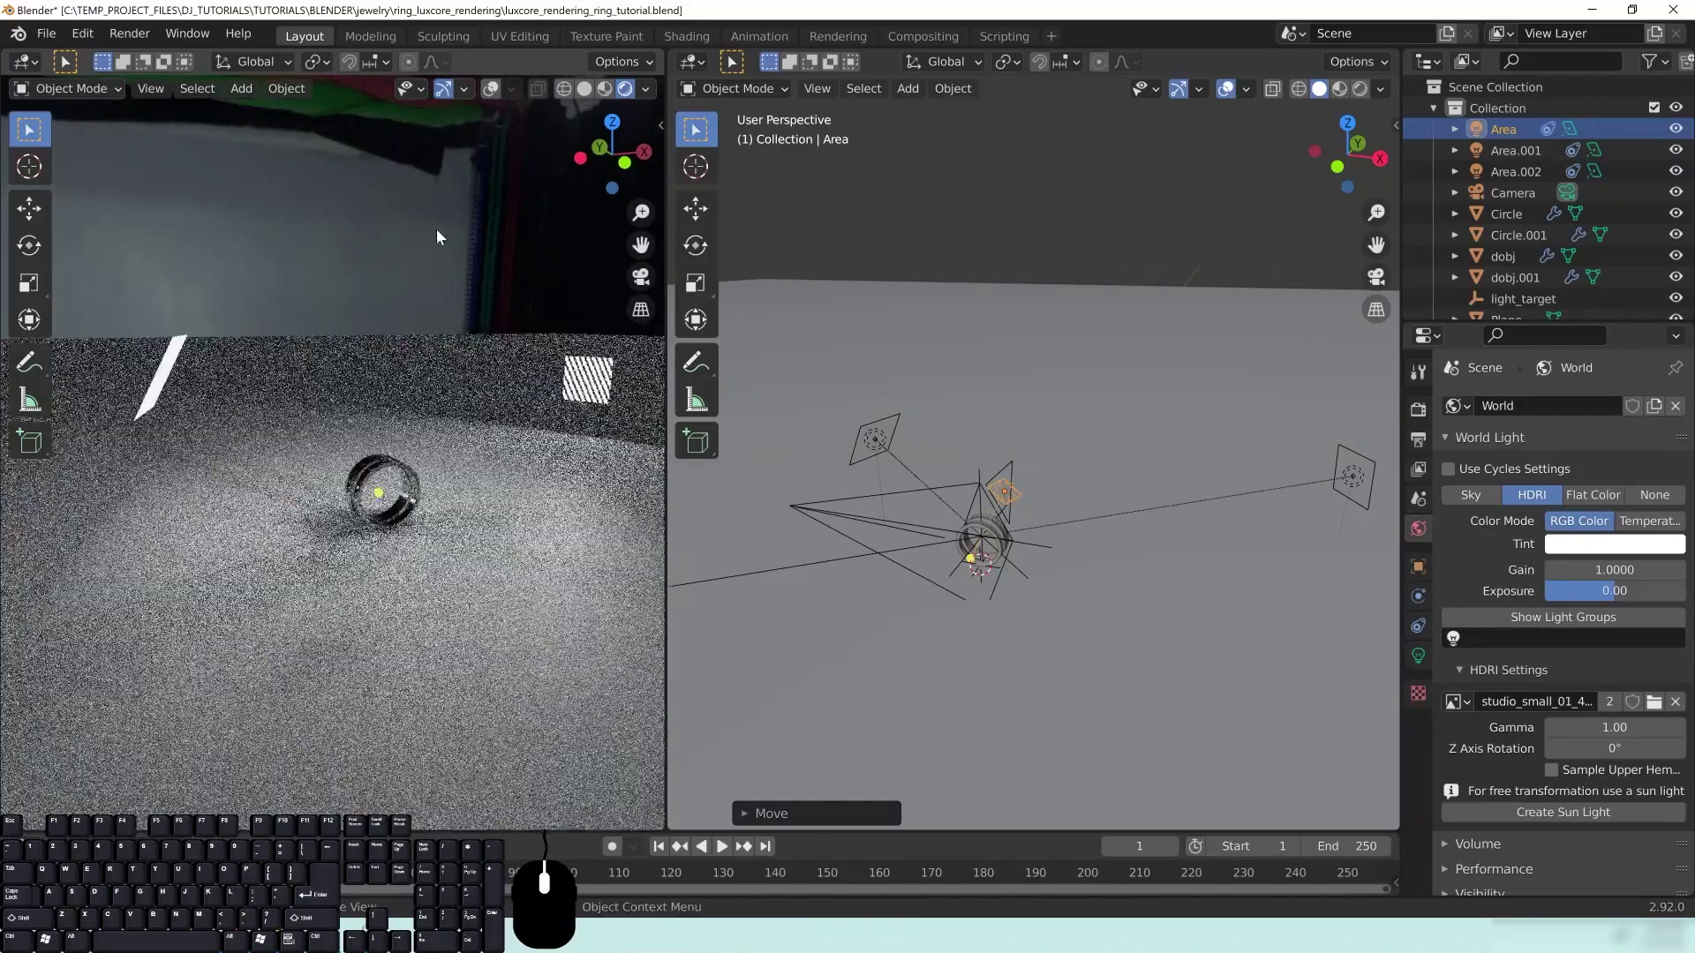
double_click(1641, 592)
text(2)
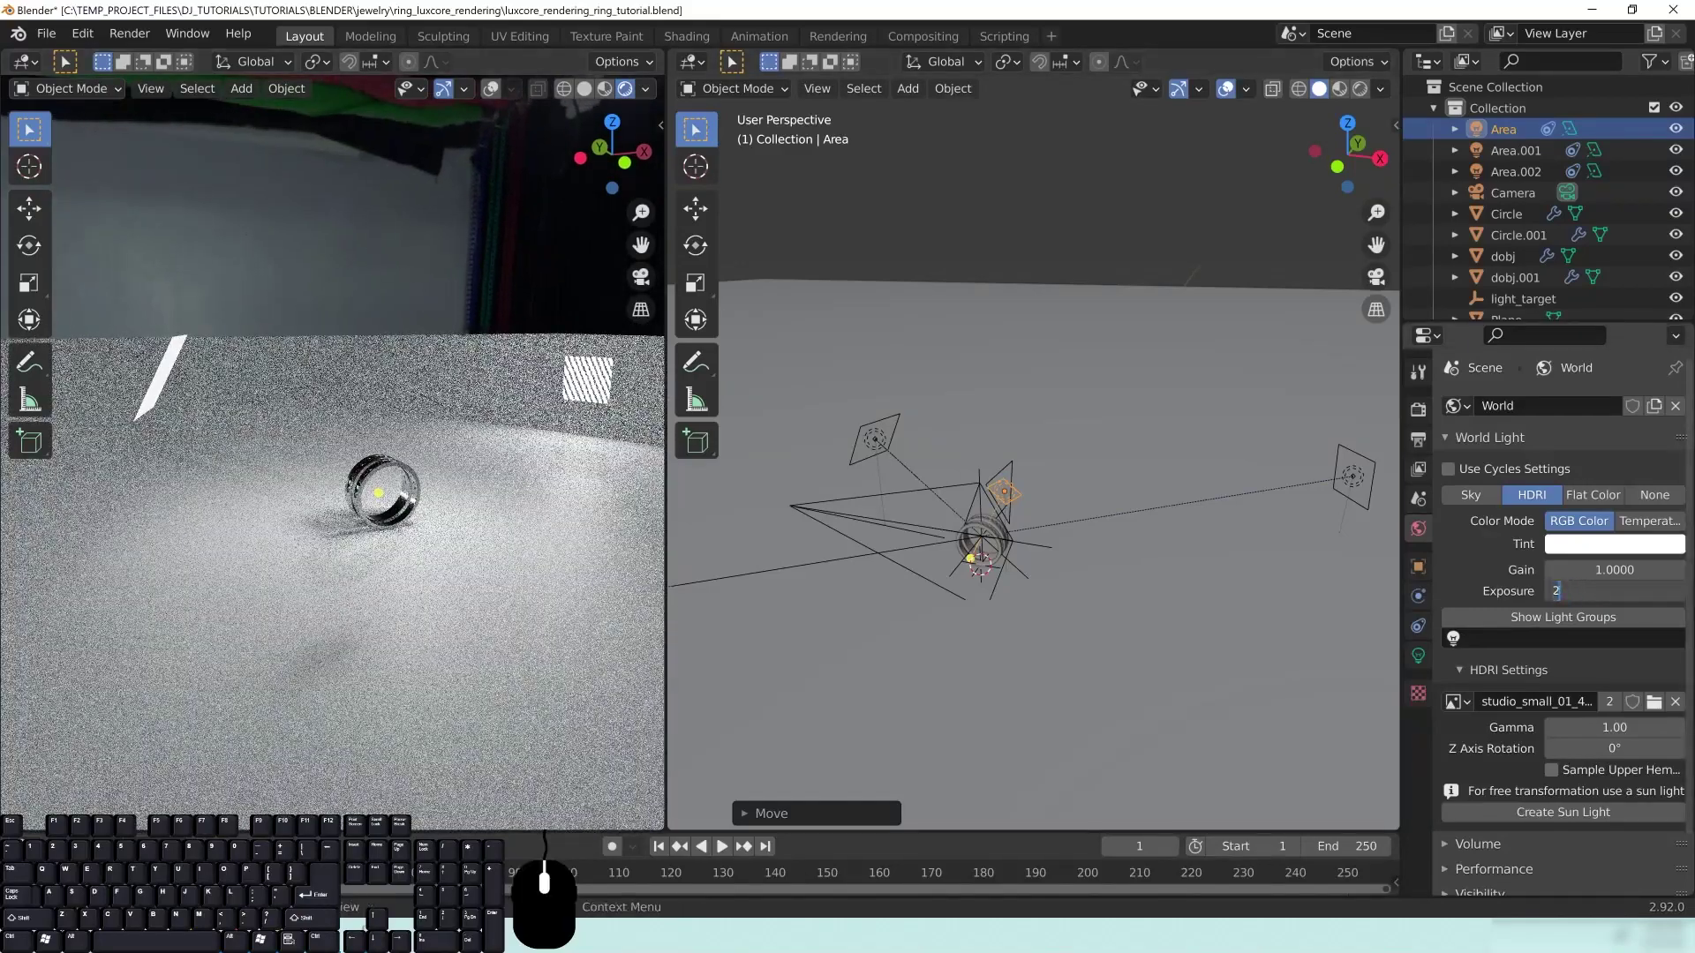
key(Return)
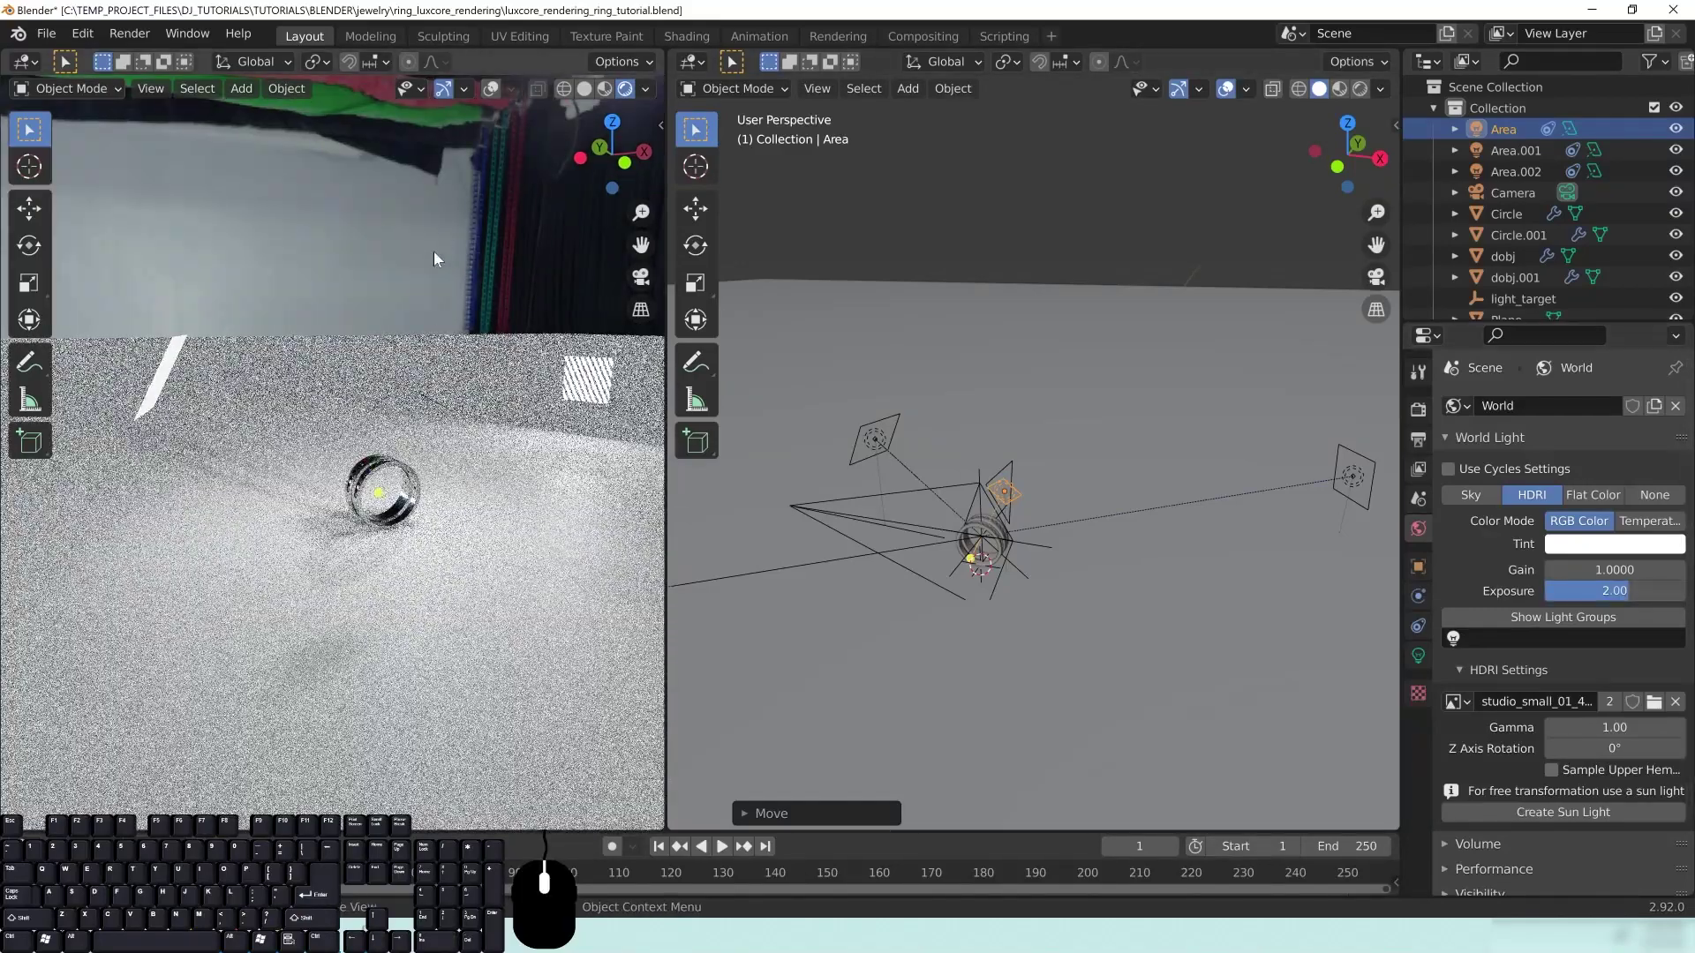
middle_drag(295, 321, 325, 320)
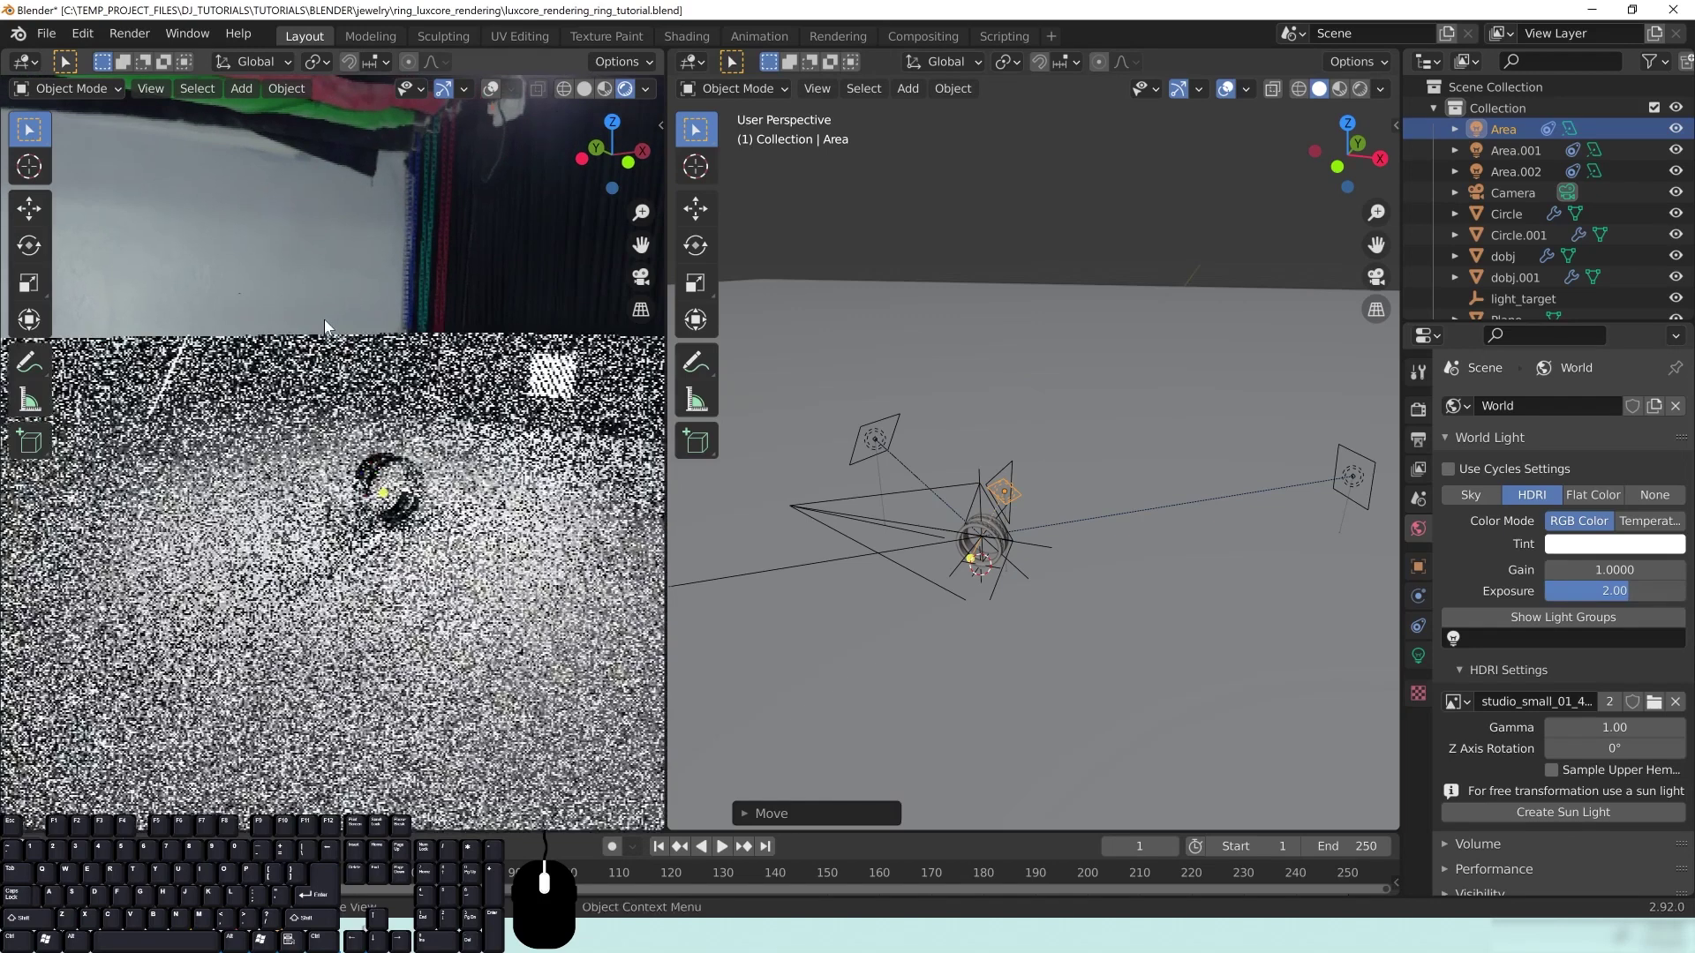
key(KP_0)
scroll(322, 528, up, 1)
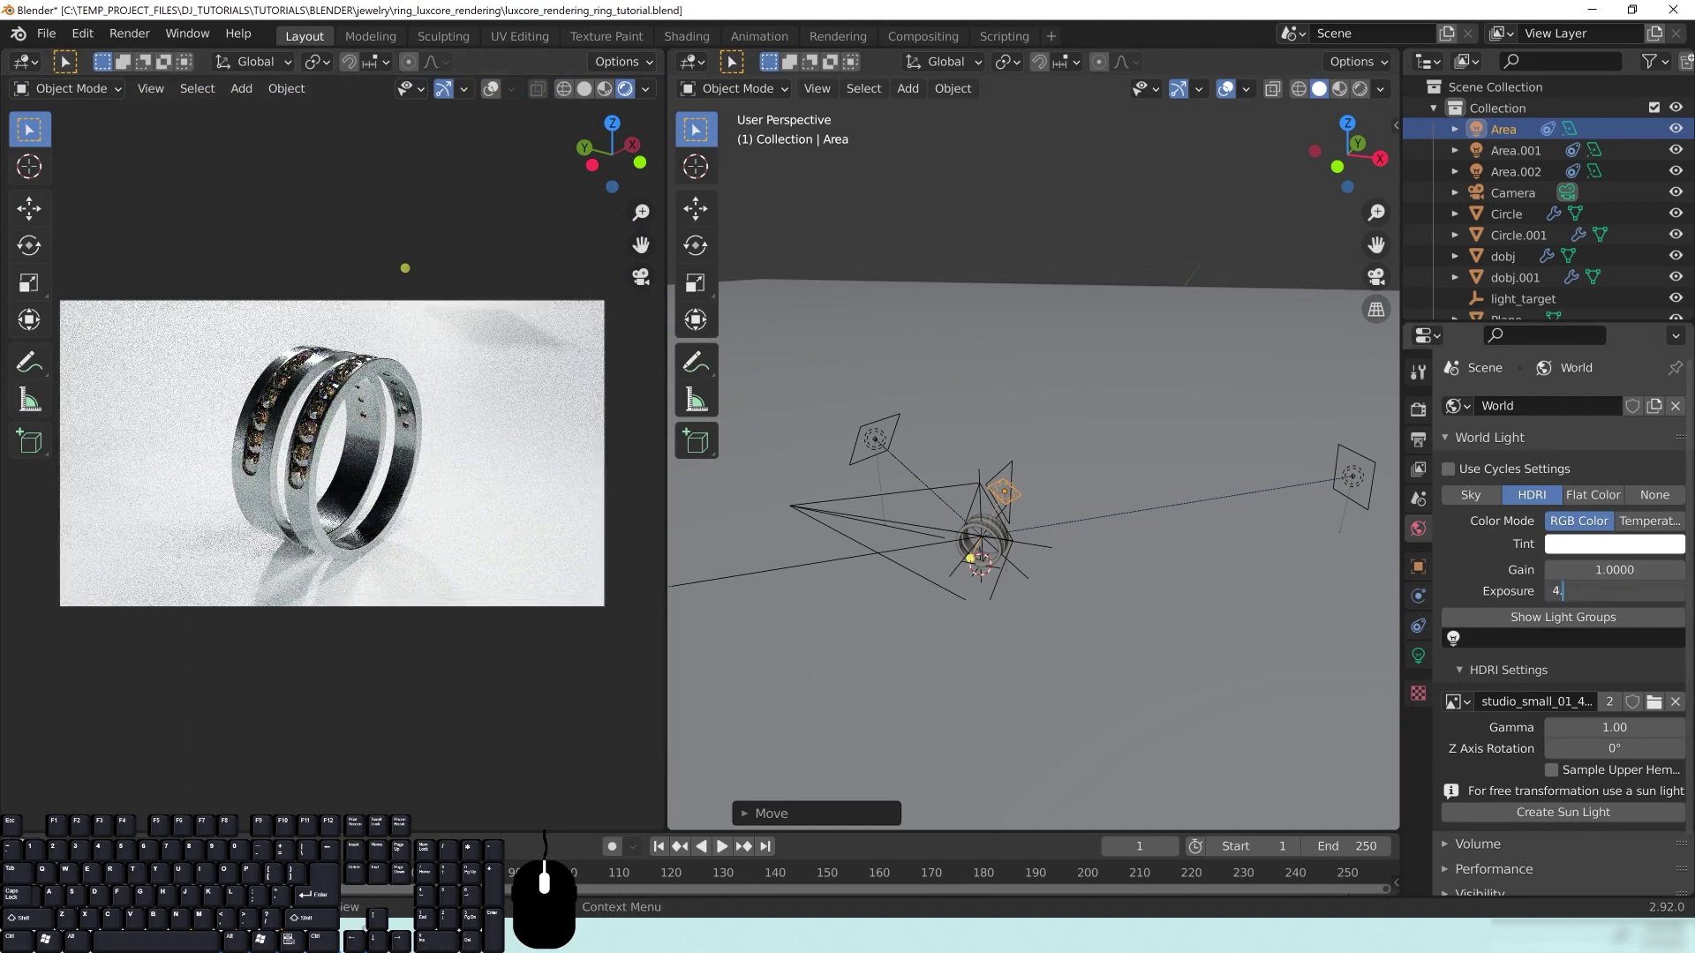
Step: Raise the world HDRI's exposure to 4 and on to 4.6
key(Return)
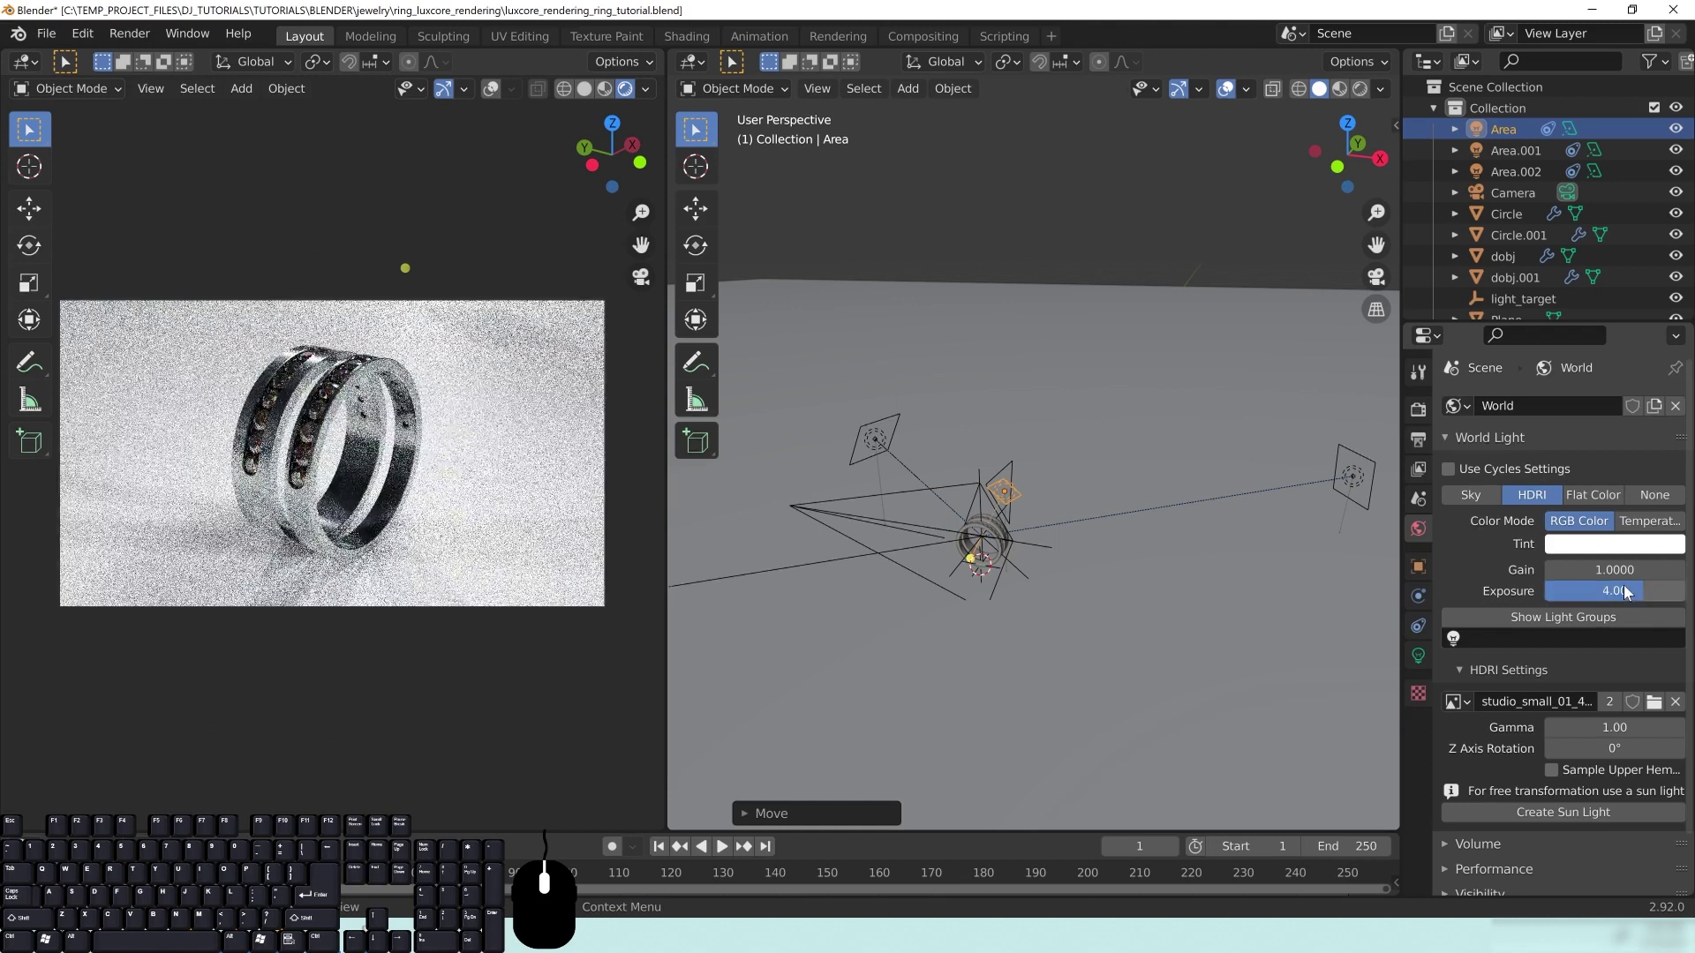
click(1626, 591)
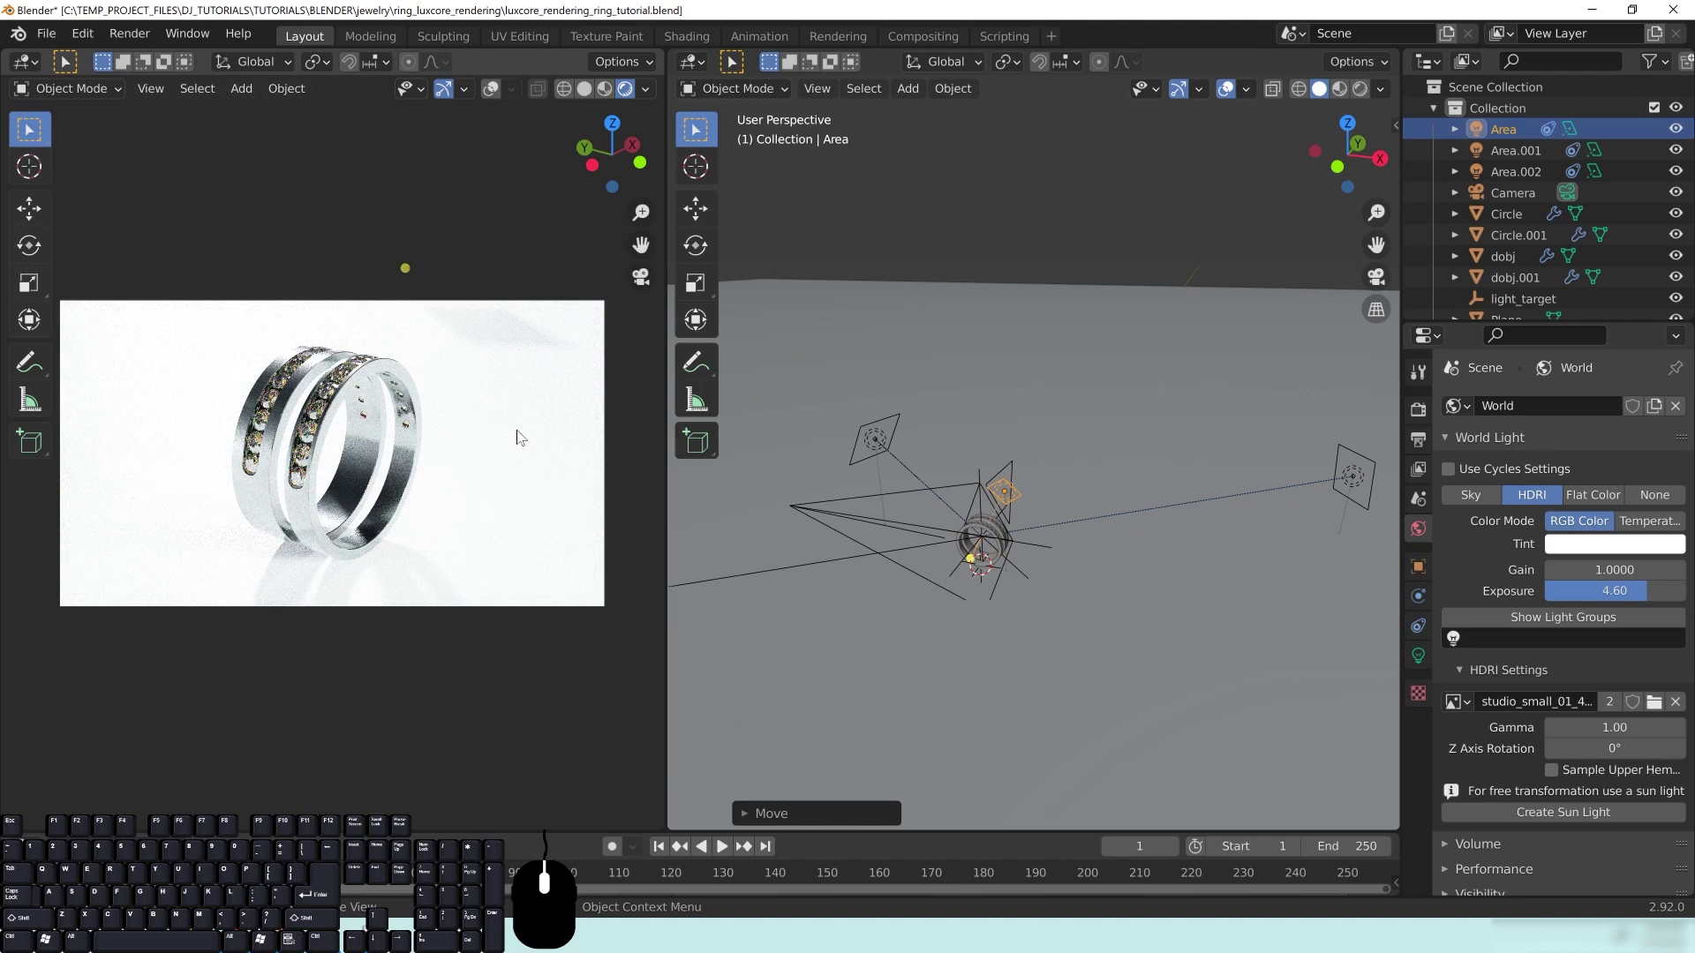
Step: Show the floor plane's LuxCore material nodes and darken the Disney Material's base color to nearly black
click(511, 564)
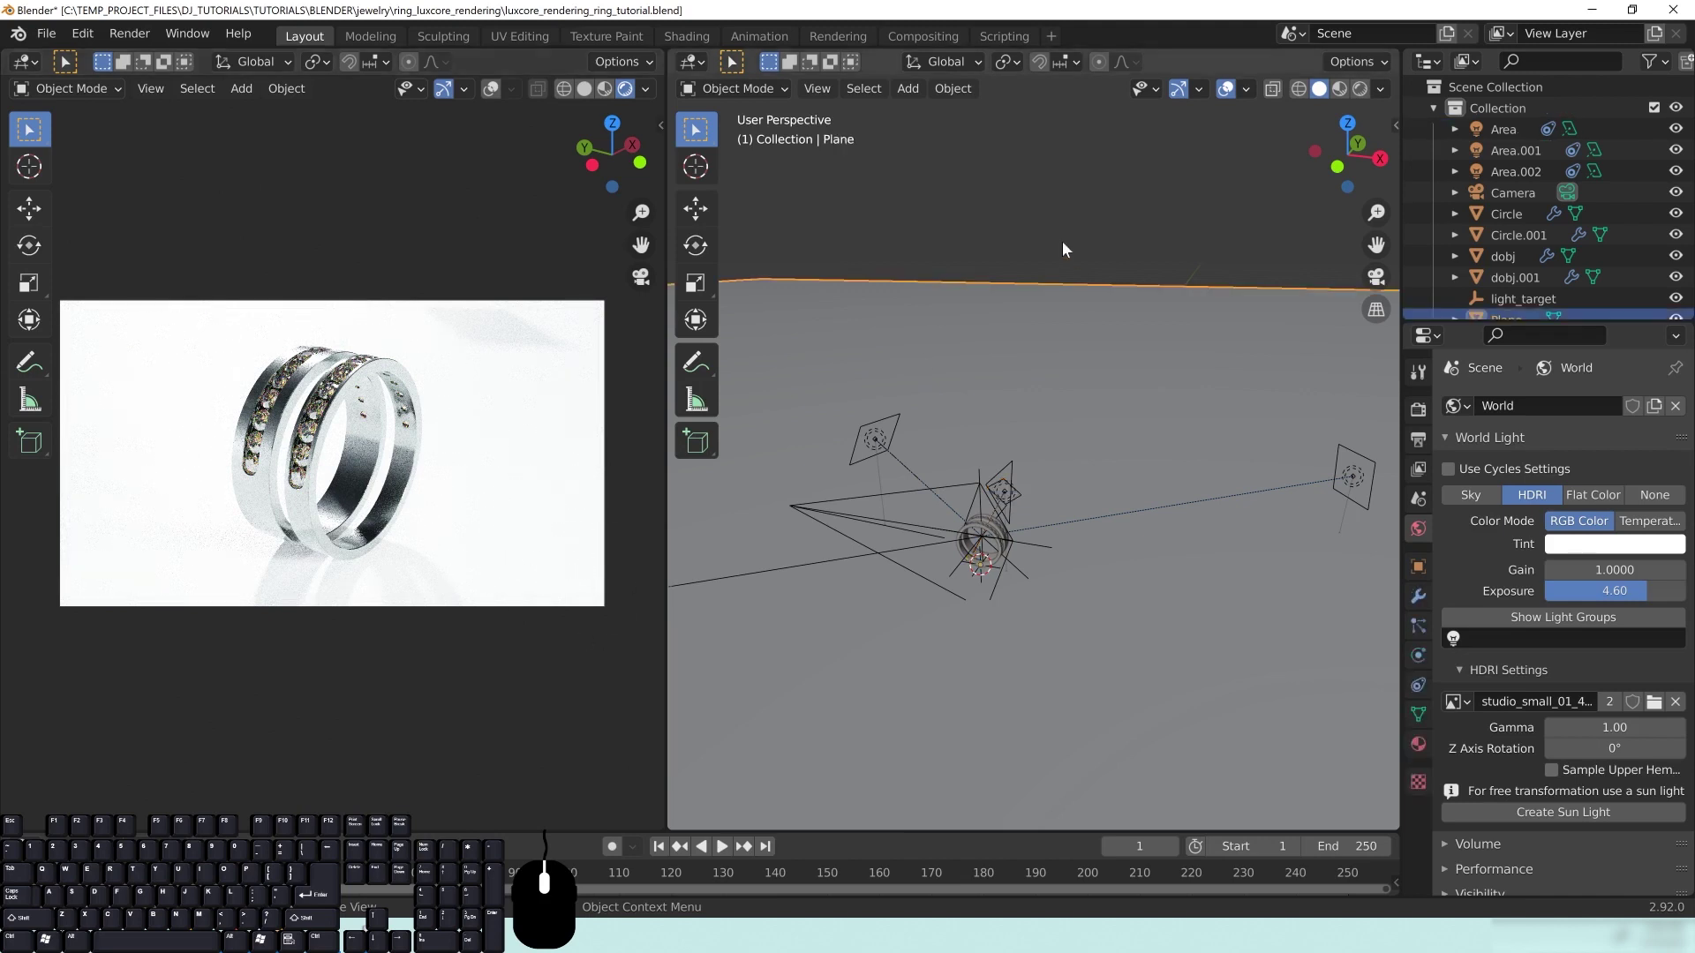
click(704, 62)
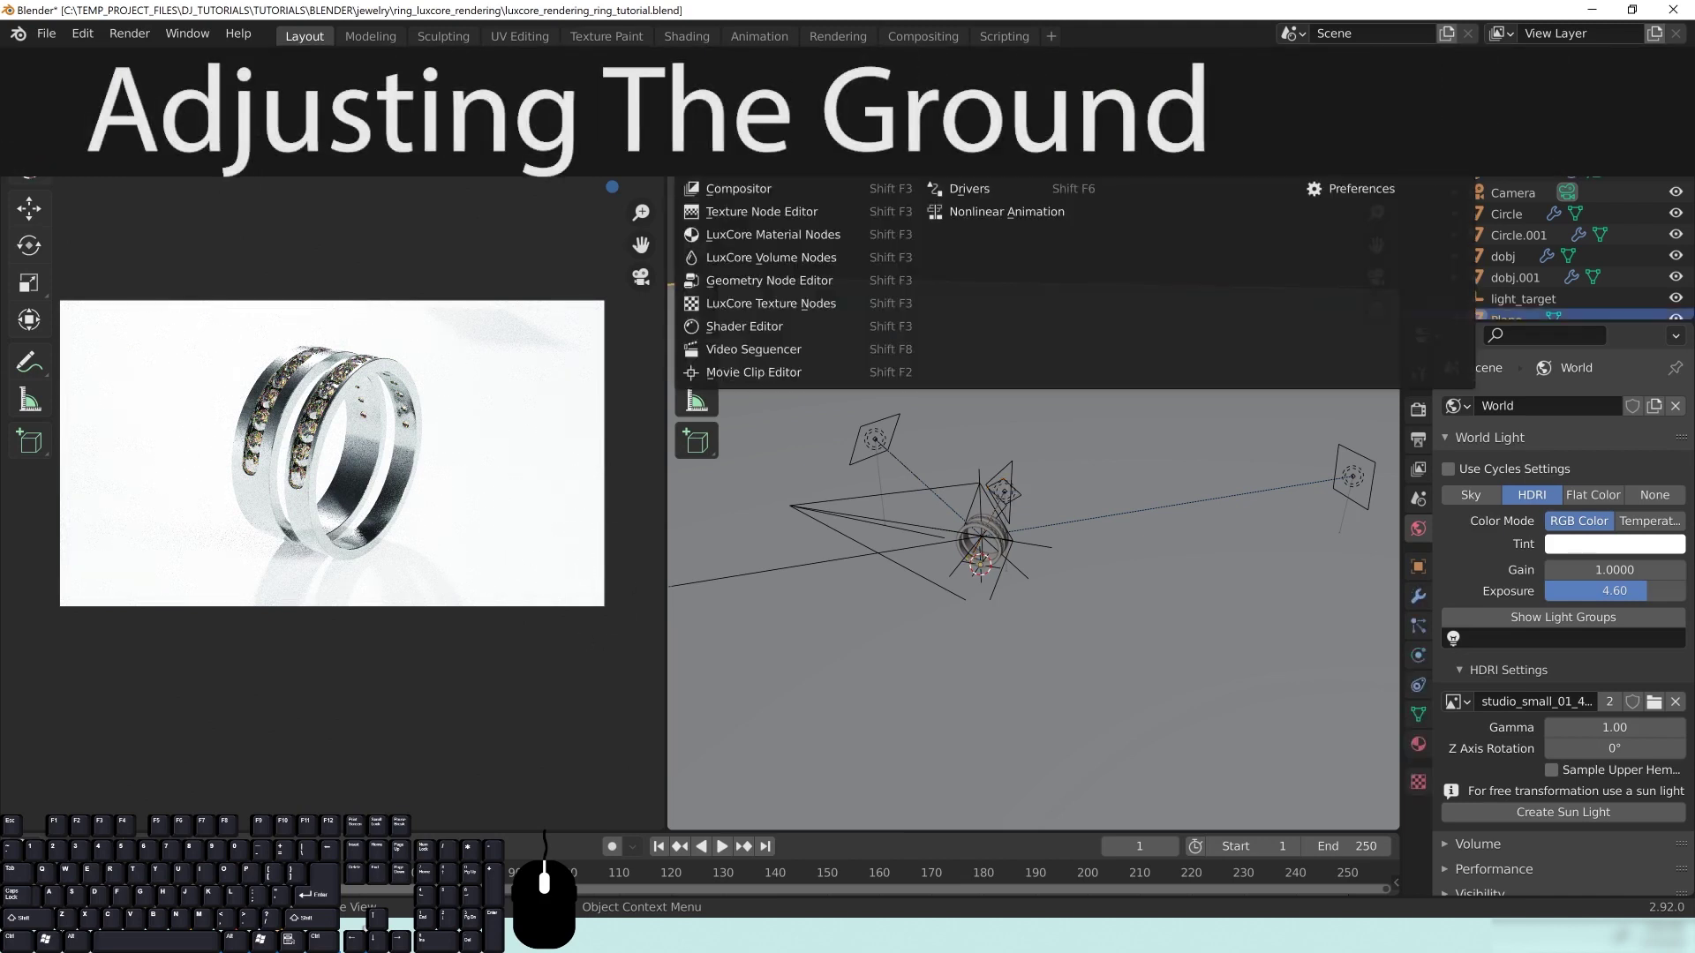
click(774, 234)
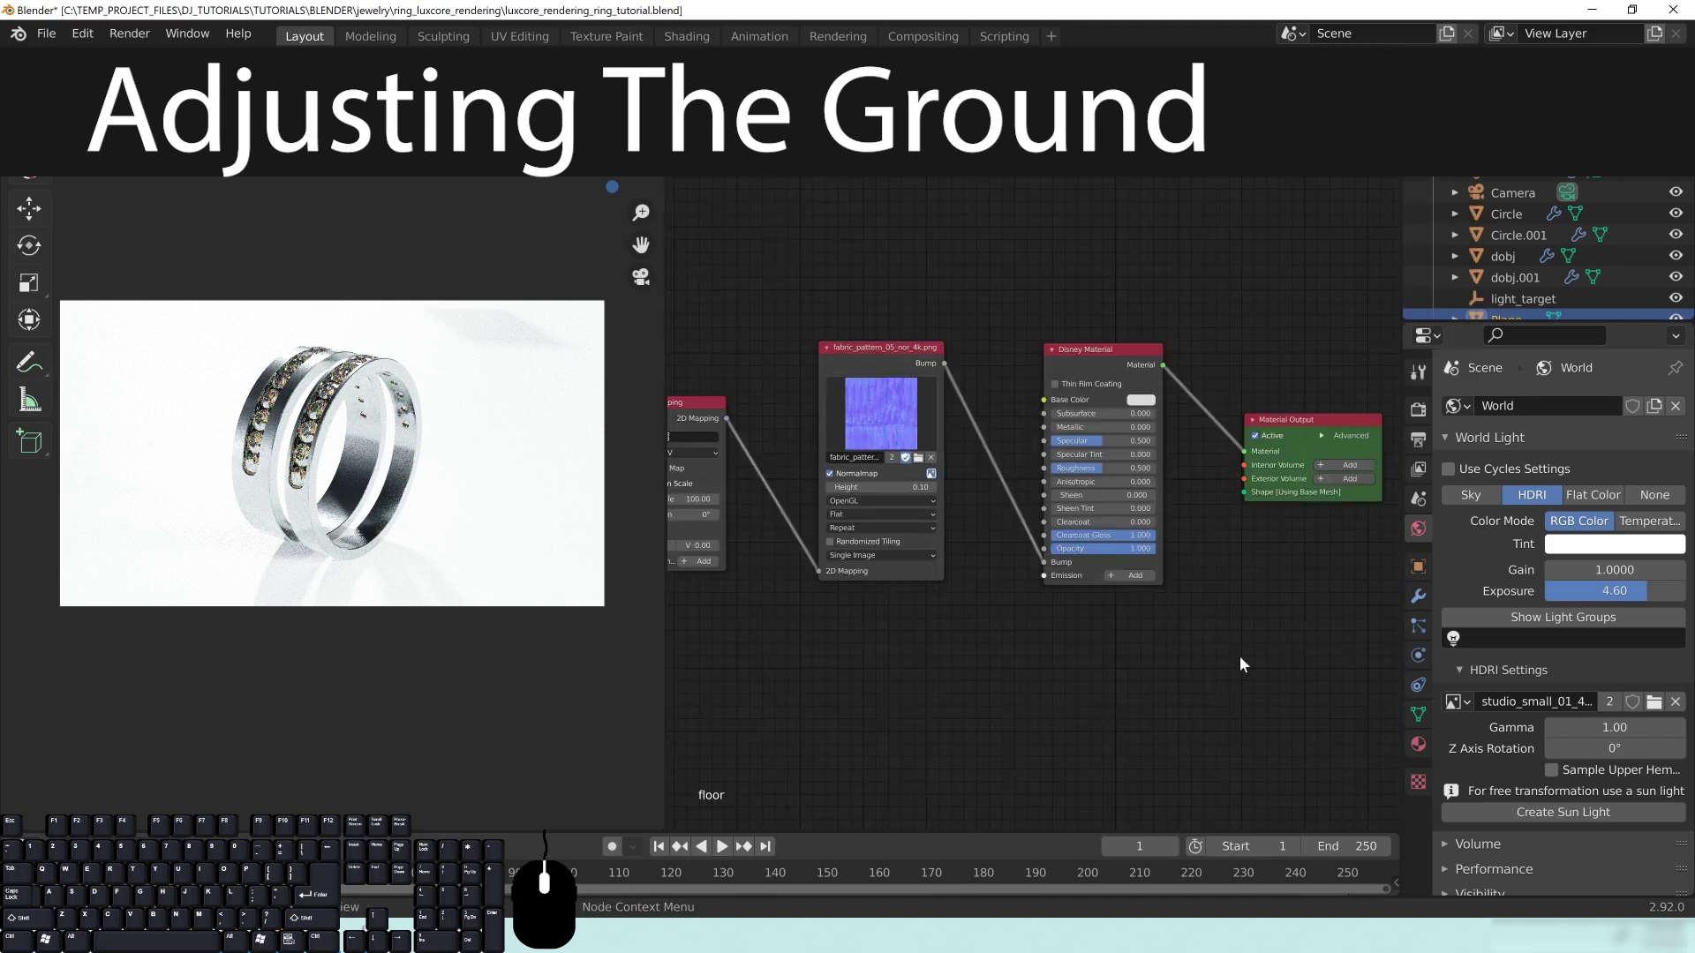
scroll(1165, 690, up, 3)
click(1060, 436)
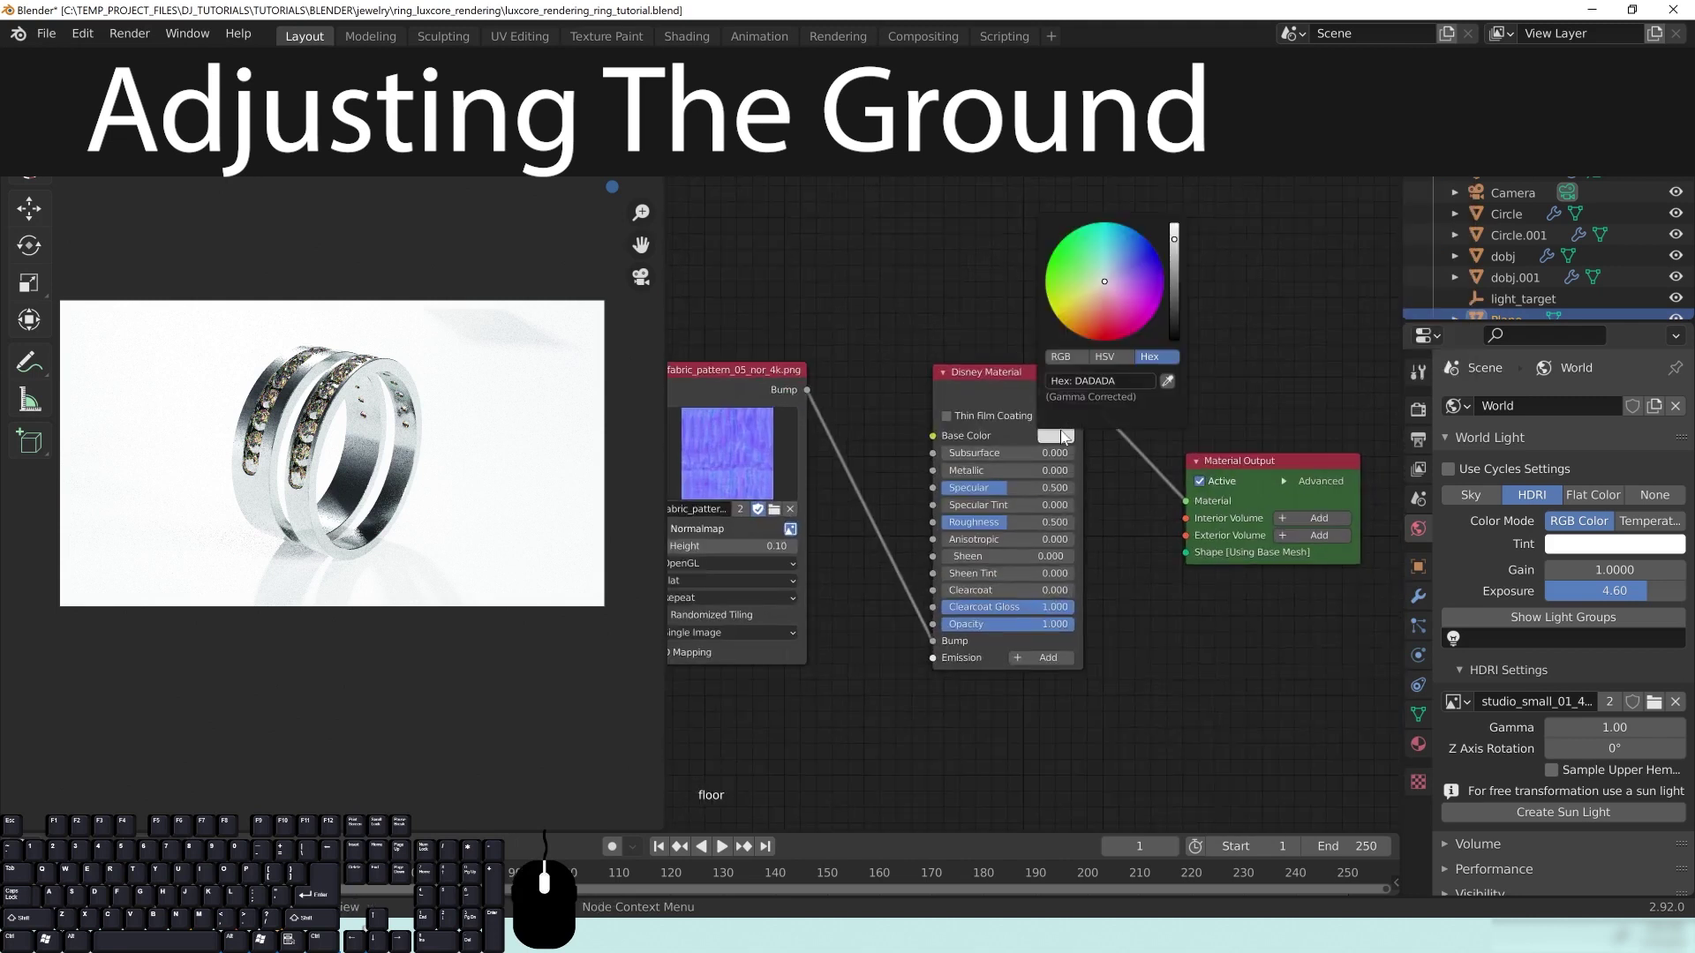
click(1174, 333)
click(1174, 337)
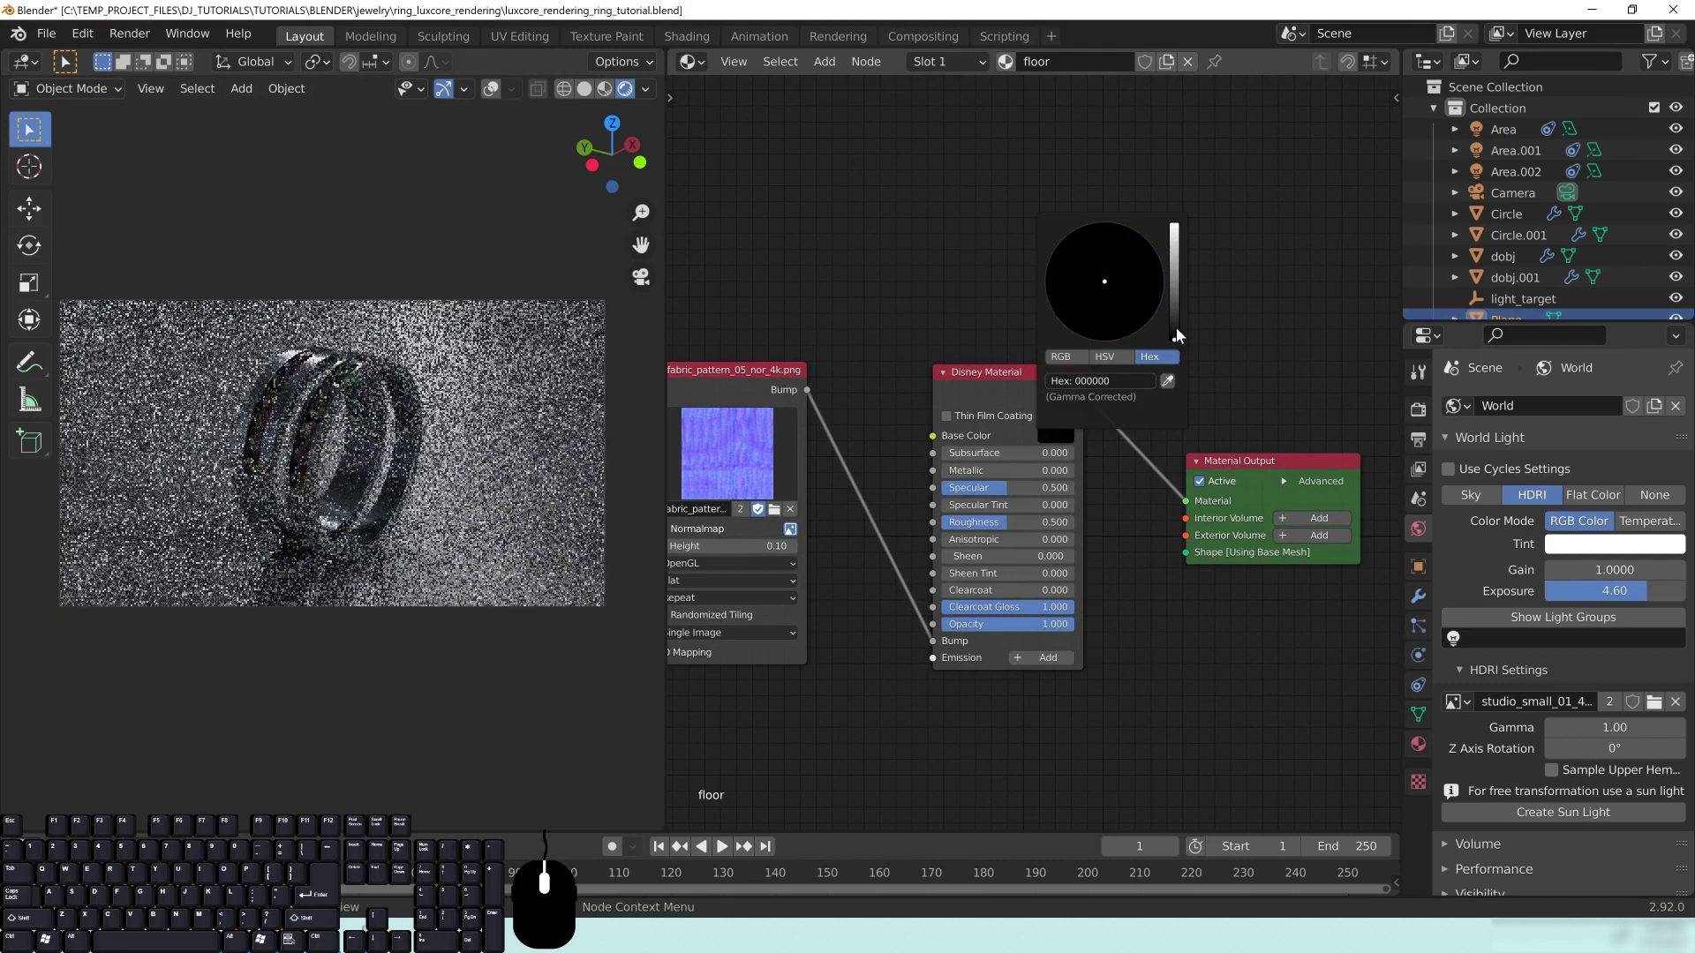
click(1174, 327)
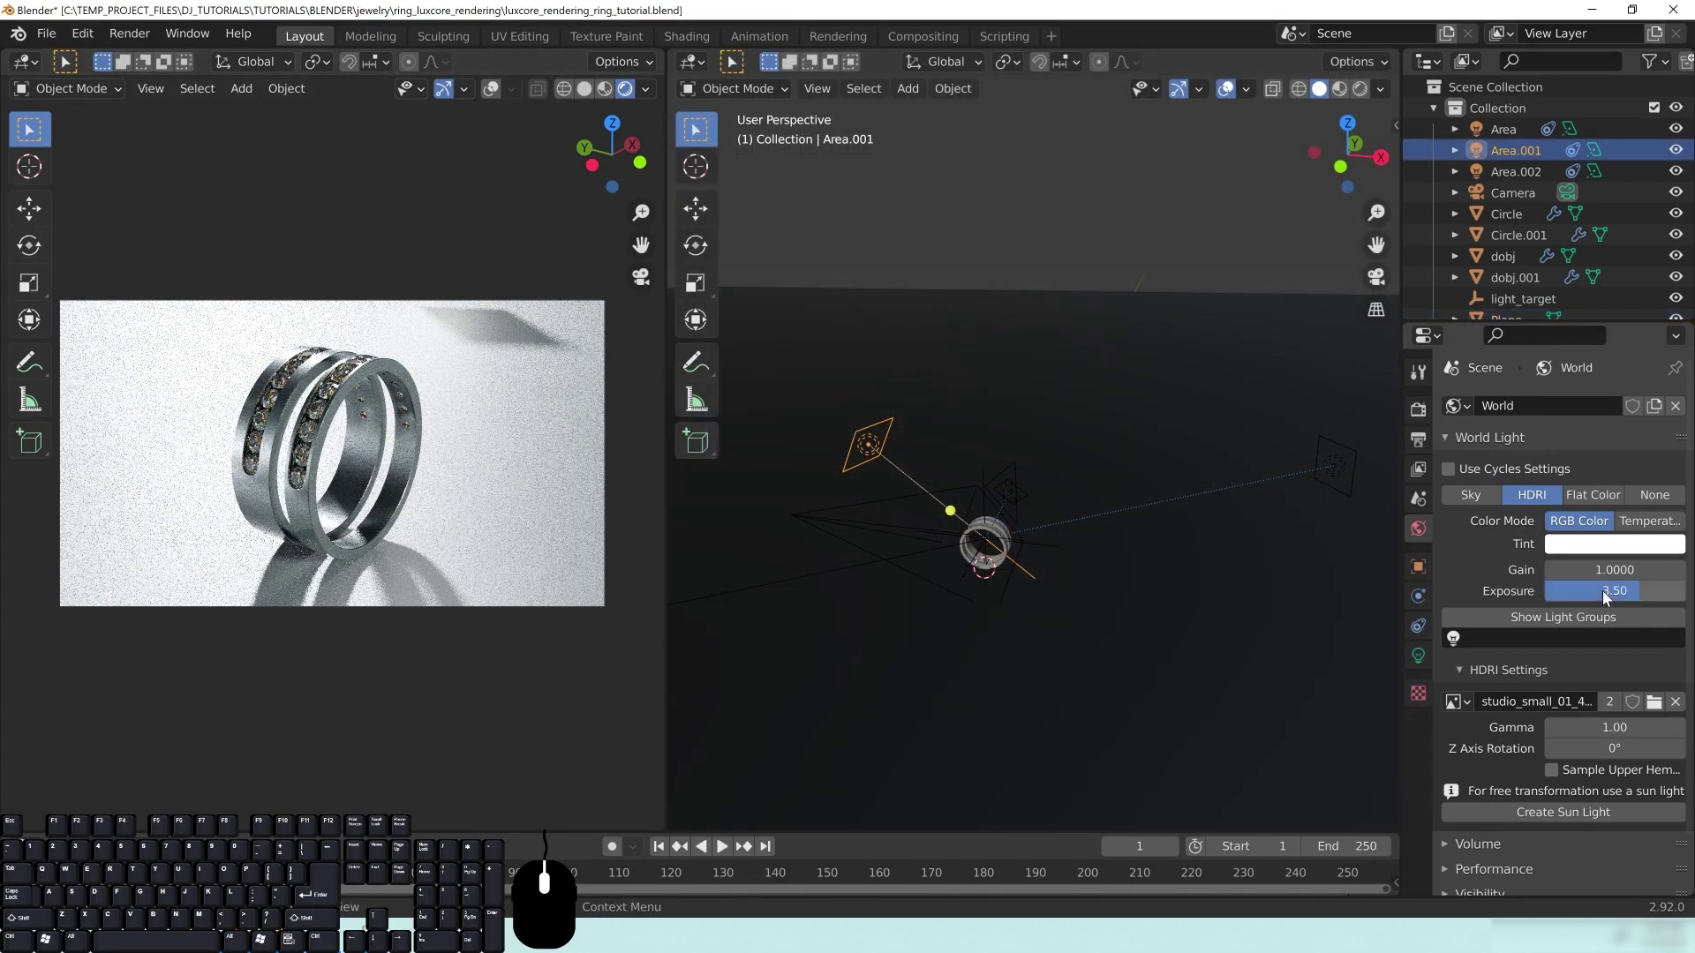
Step: Set the world HDRI's exposure to 3.5, and move the Area.002 light closer to the rings
click(1602, 591)
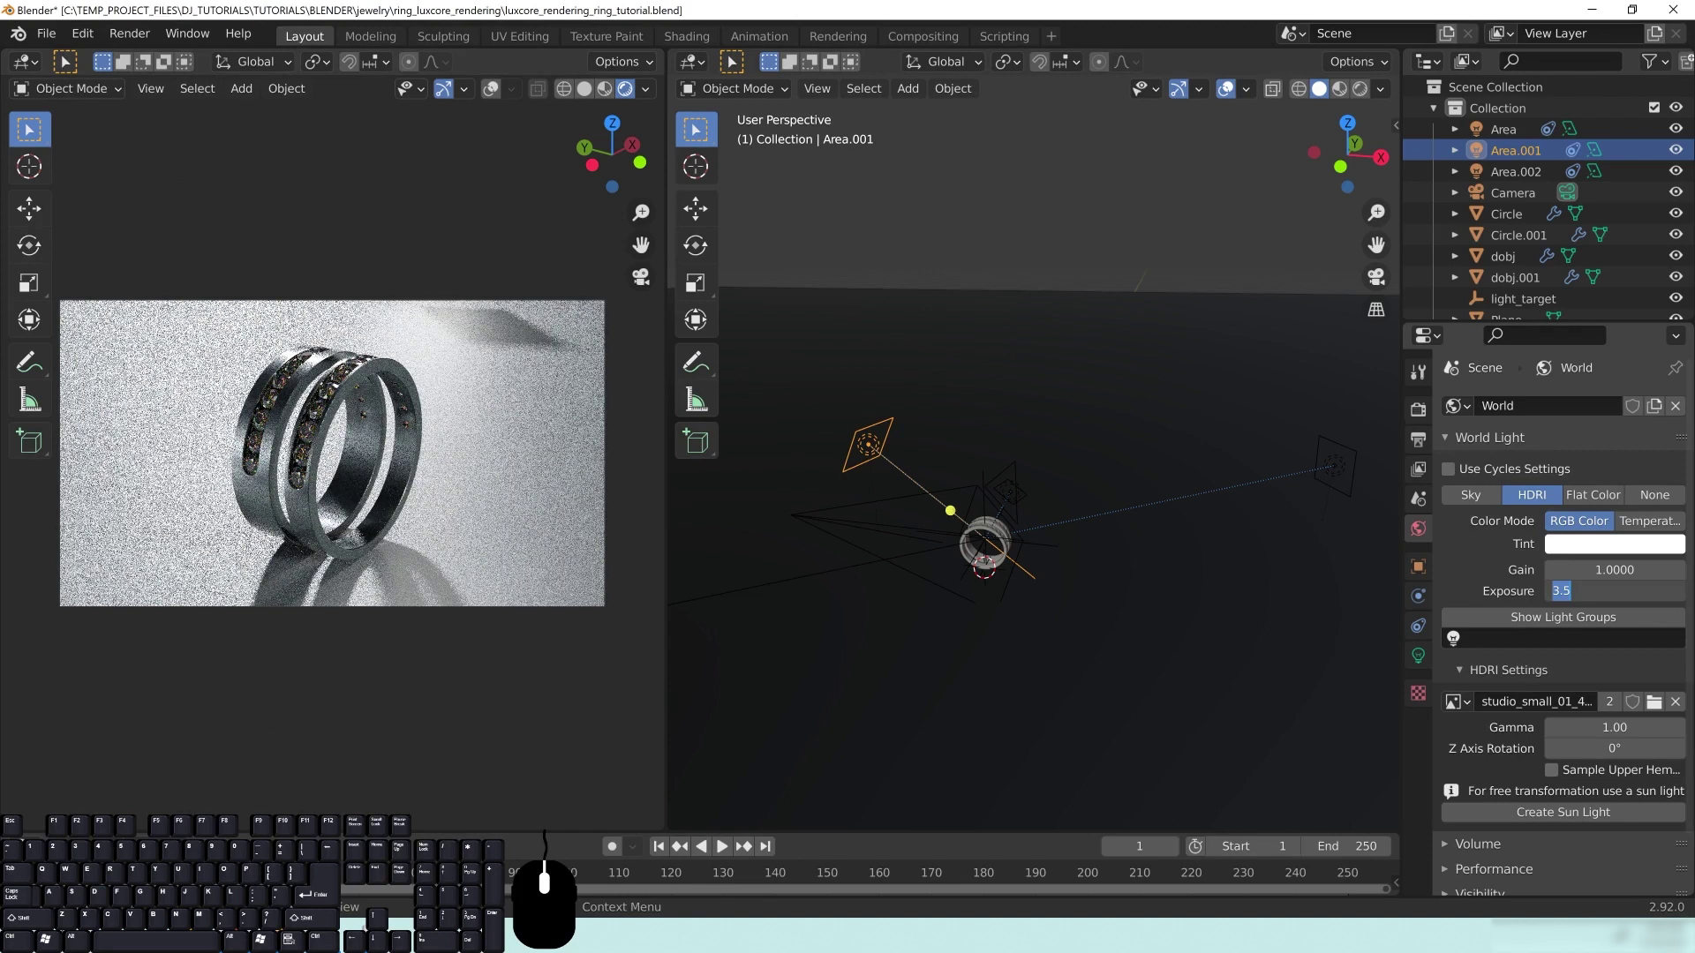
click(1062, 244)
middle_drag(1063, 244, 1030, 205)
click(1287, 490)
middle_drag(1288, 496, 1227, 585)
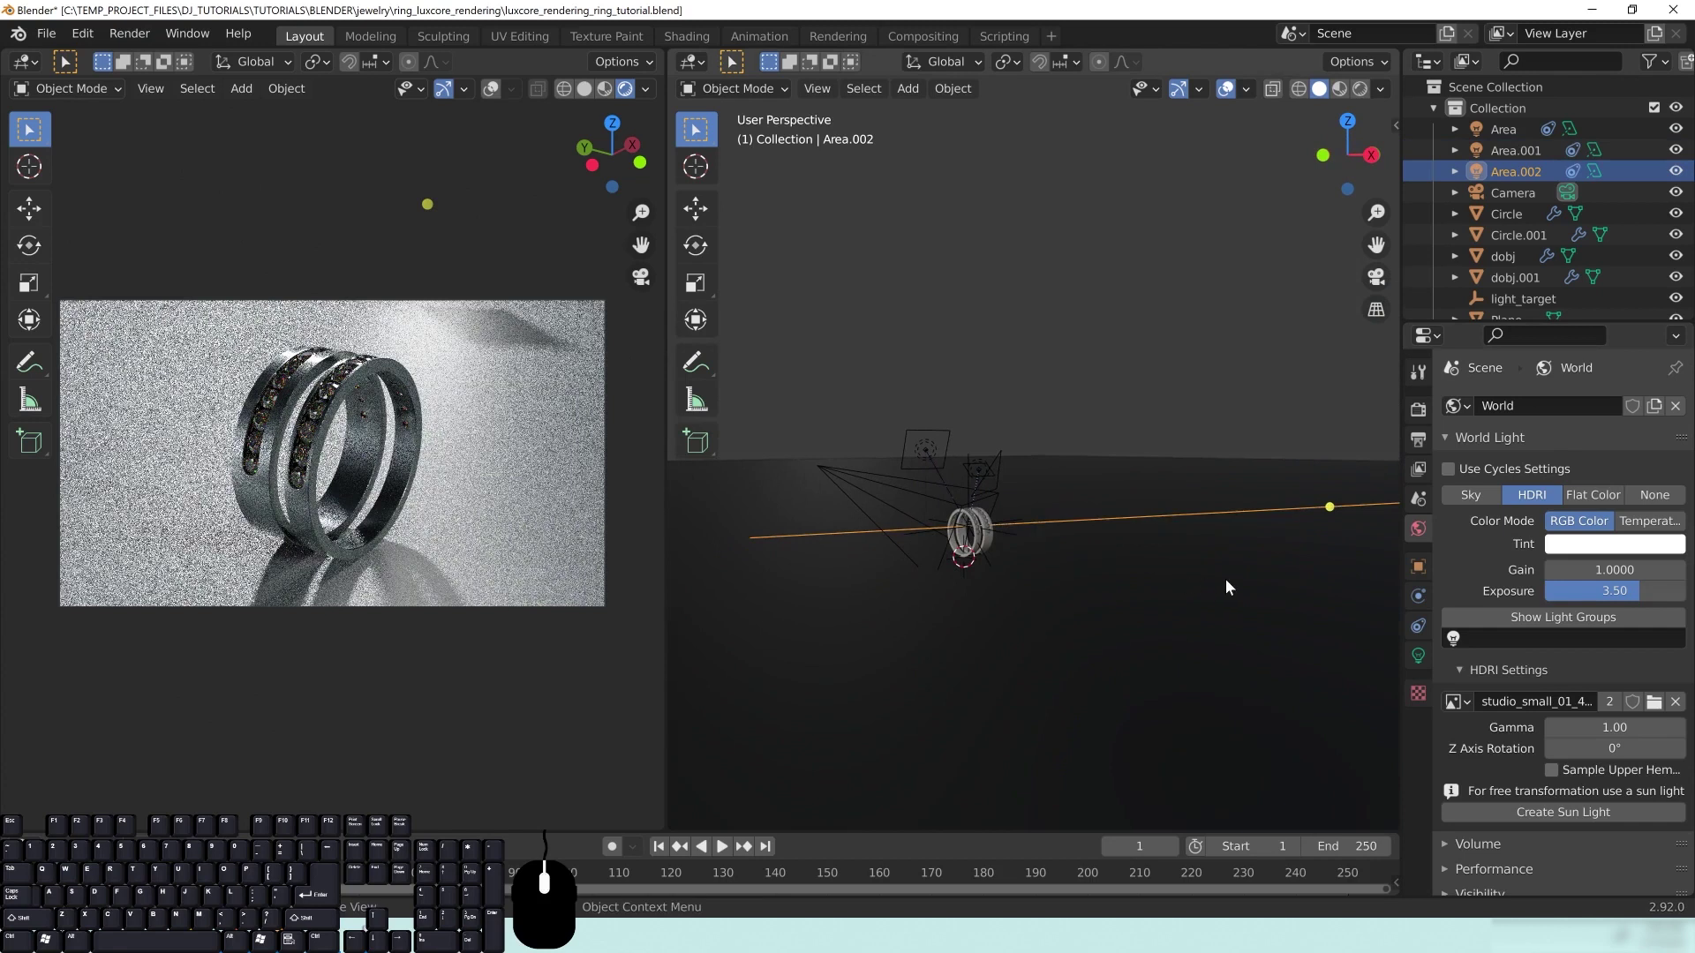
key(g)
click(1180, 517)
middle_drag(1140, 506, 964, 510)
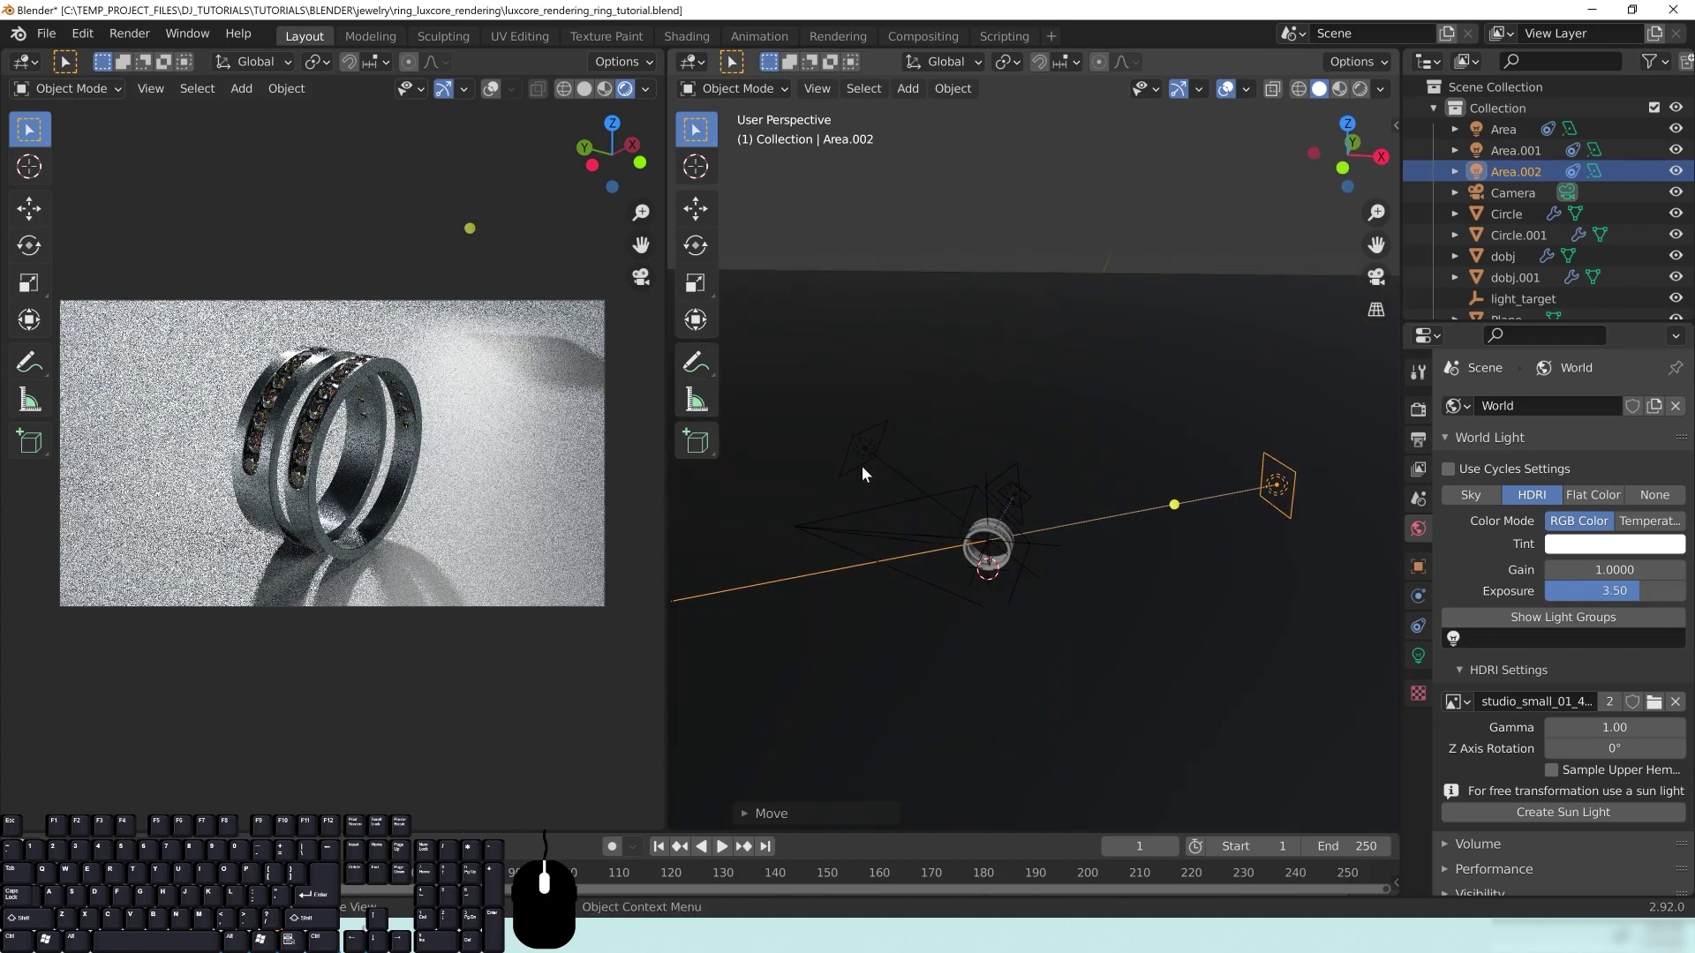
middle_drag(1094, 558, 1079, 500)
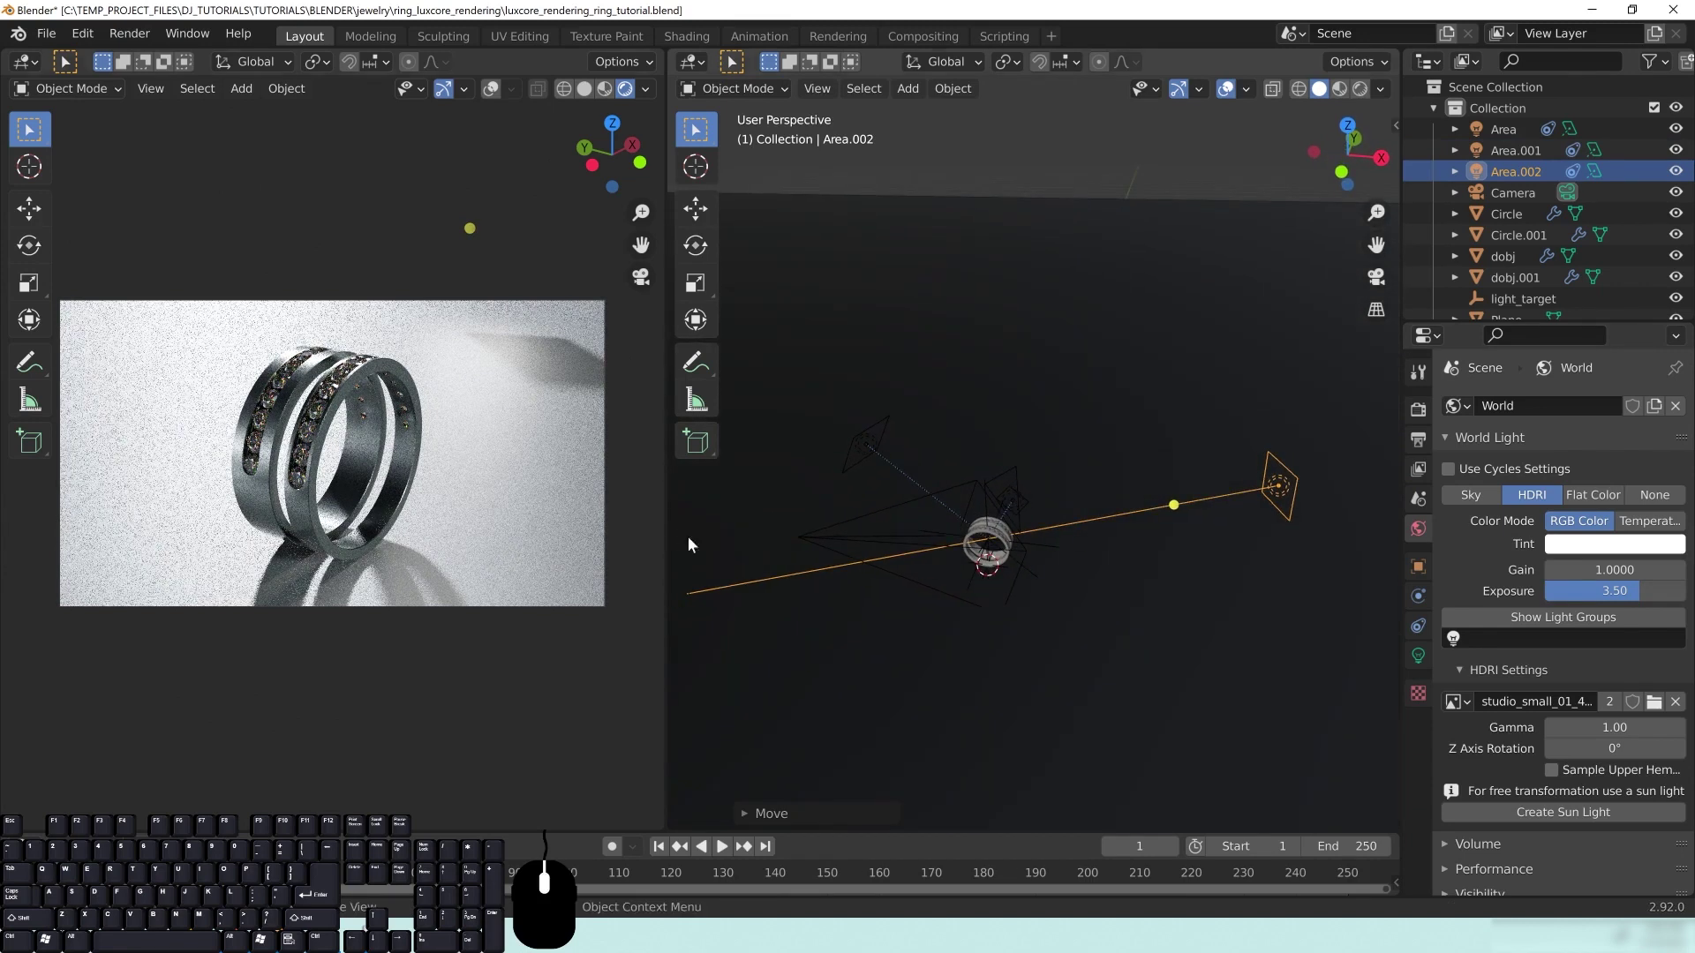
click(568, 448)
middle_drag(939, 566, 987, 541)
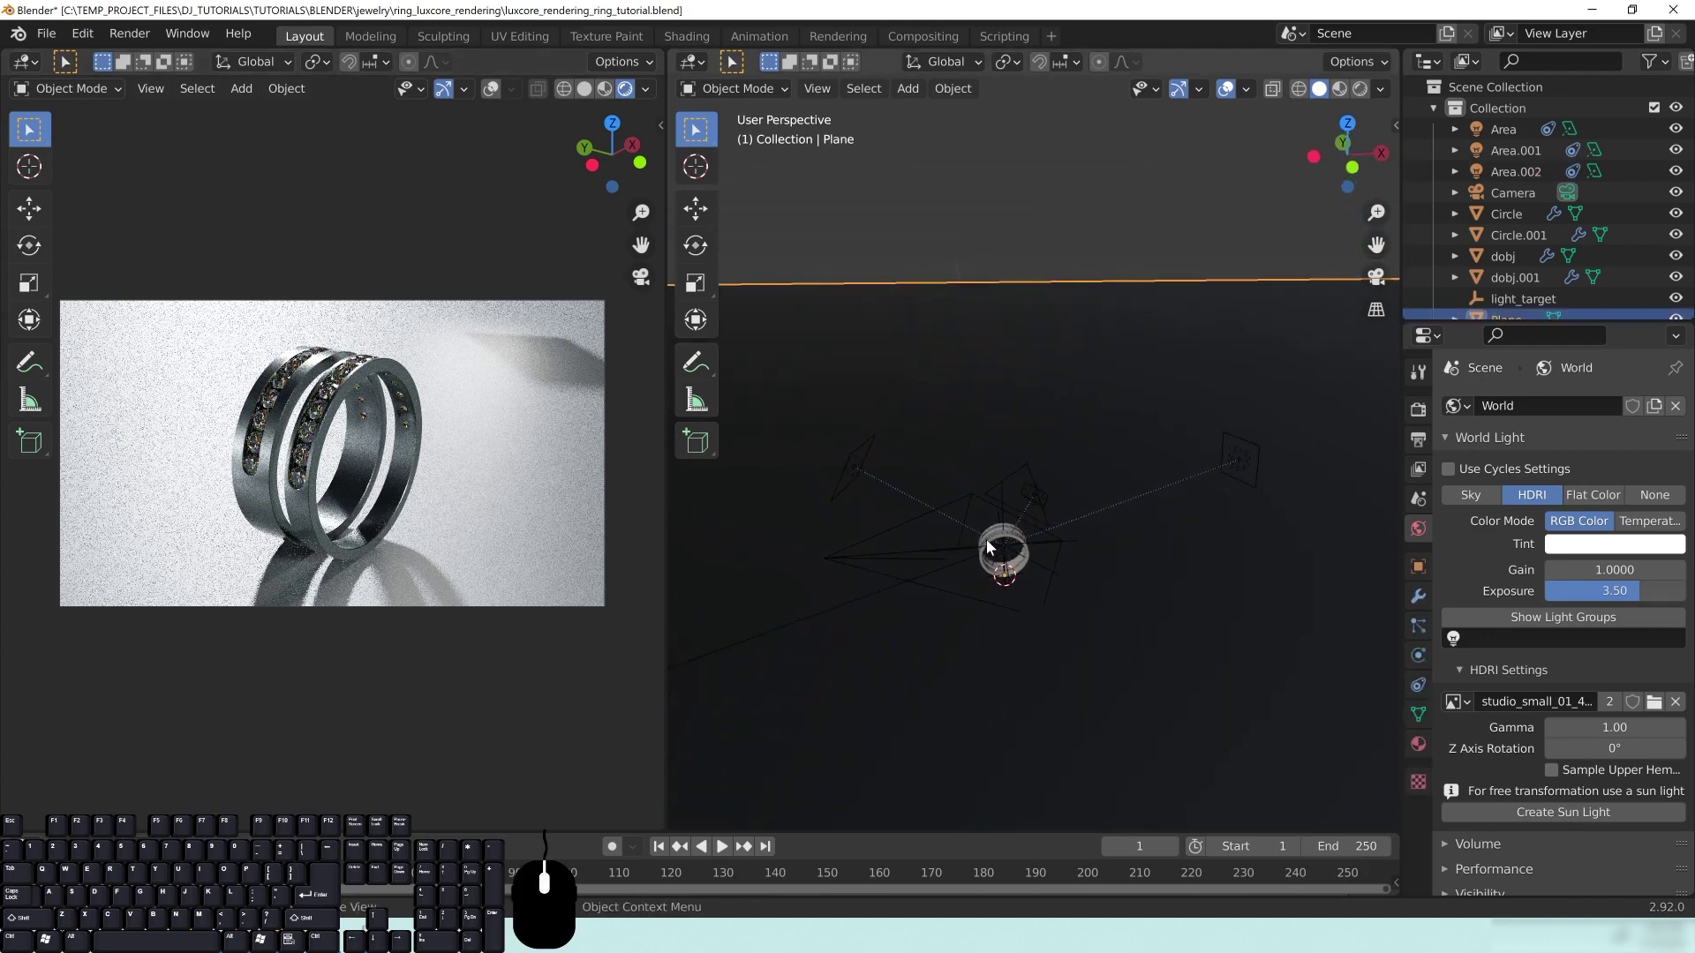
middle_drag(1034, 448, 1234, 553)
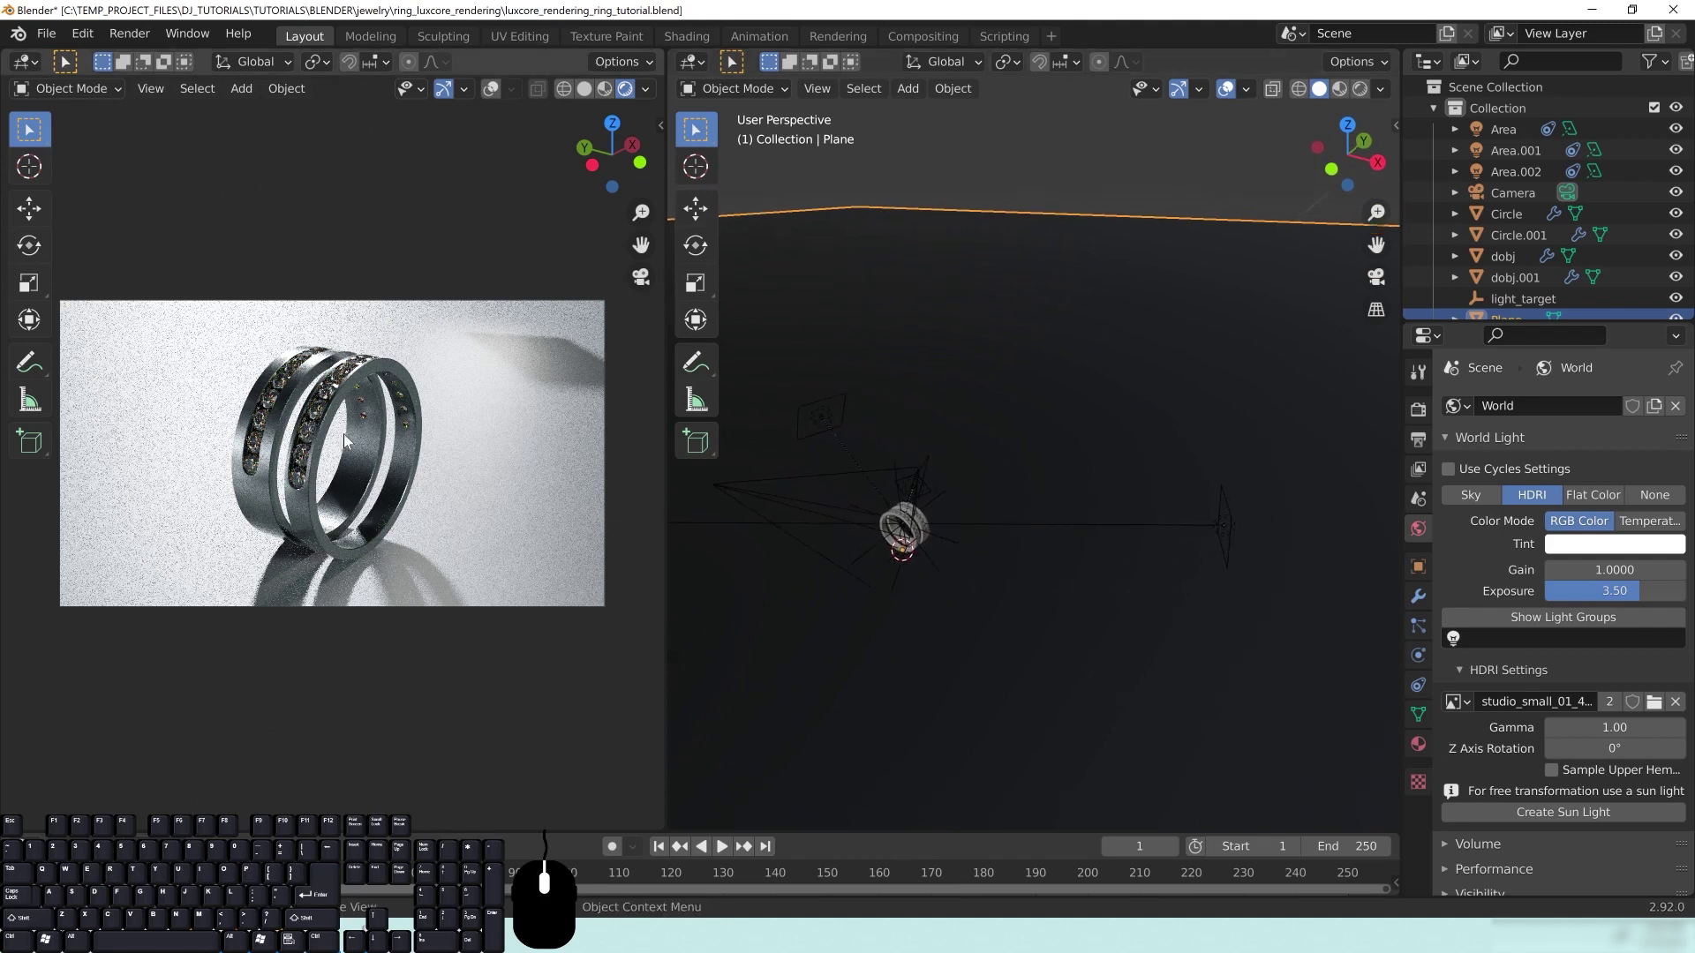
middle_drag(1201, 533, 1194, 585)
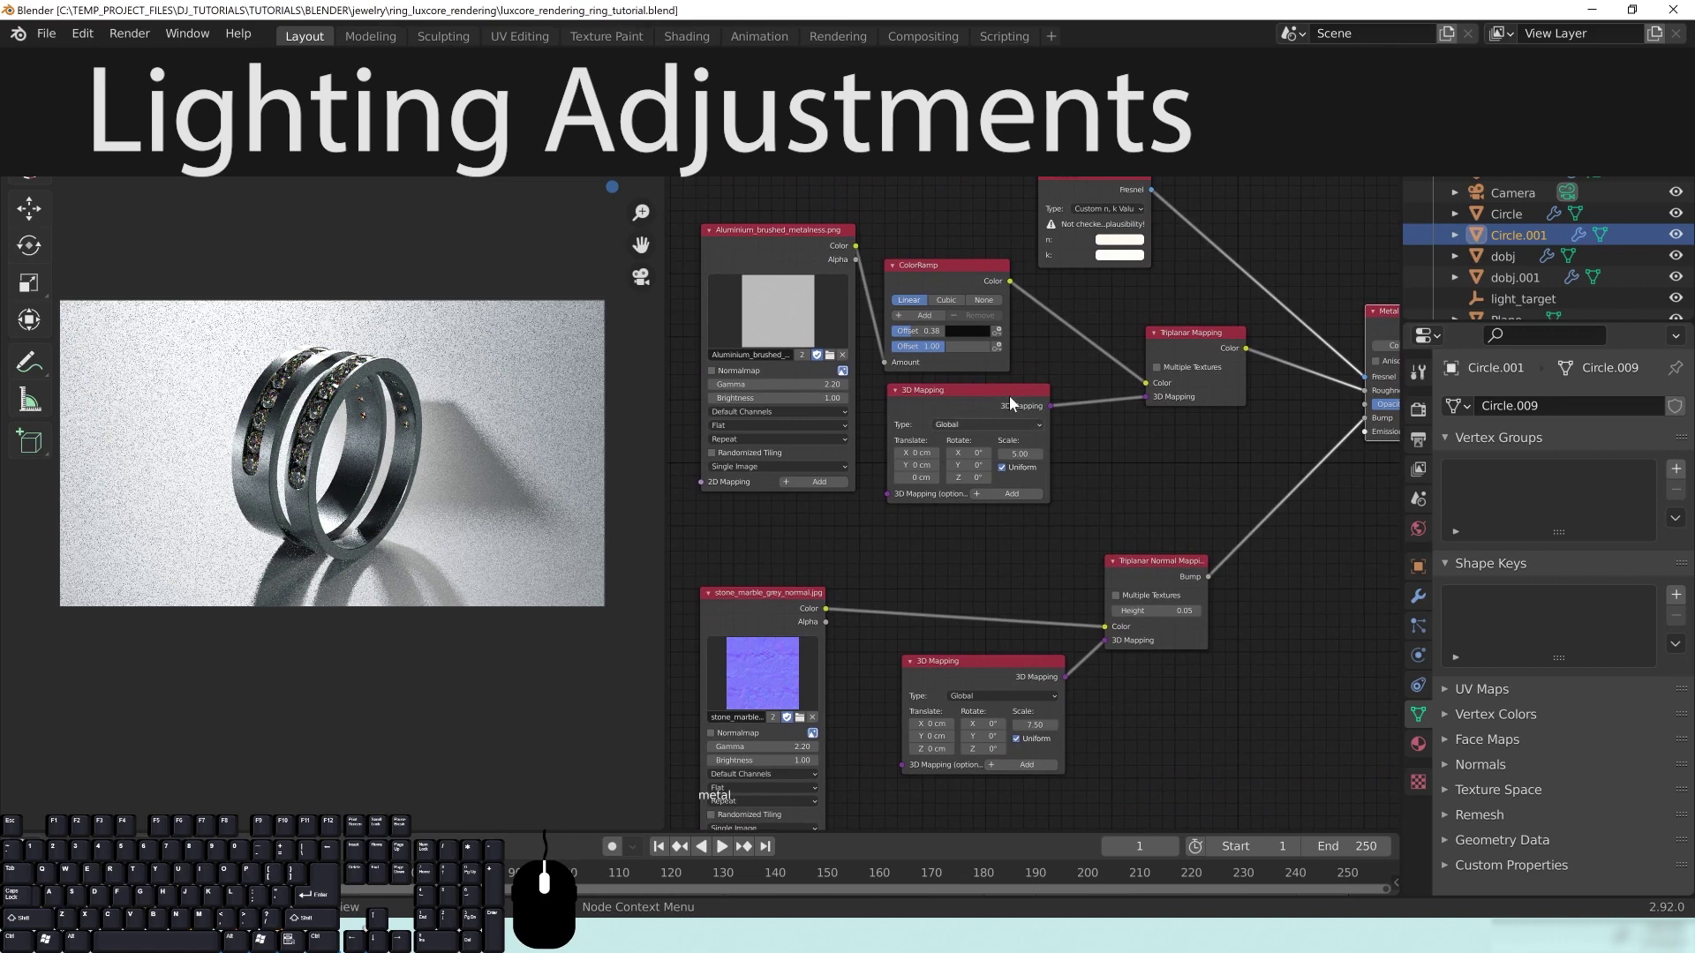
Step: Darken the first color stop of the metal material's roughness ColorRamp to hex 2E2E2E
click(1052, 257)
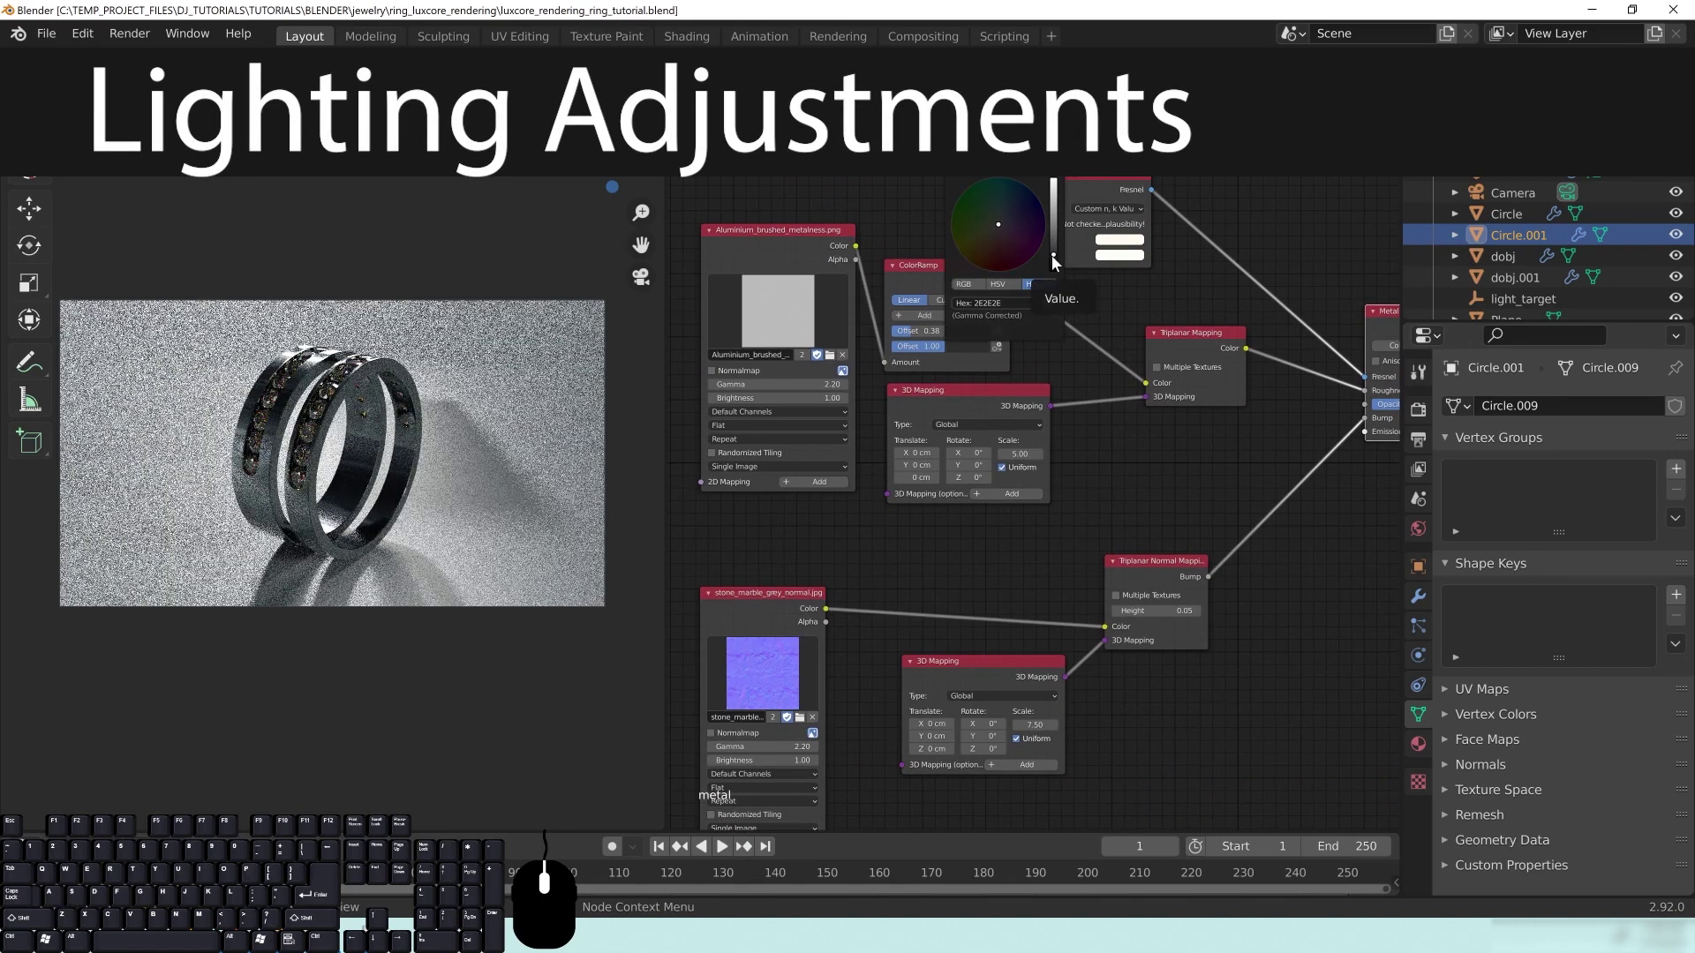
click(1045, 357)
middle_drag(1211, 498, 976, 611)
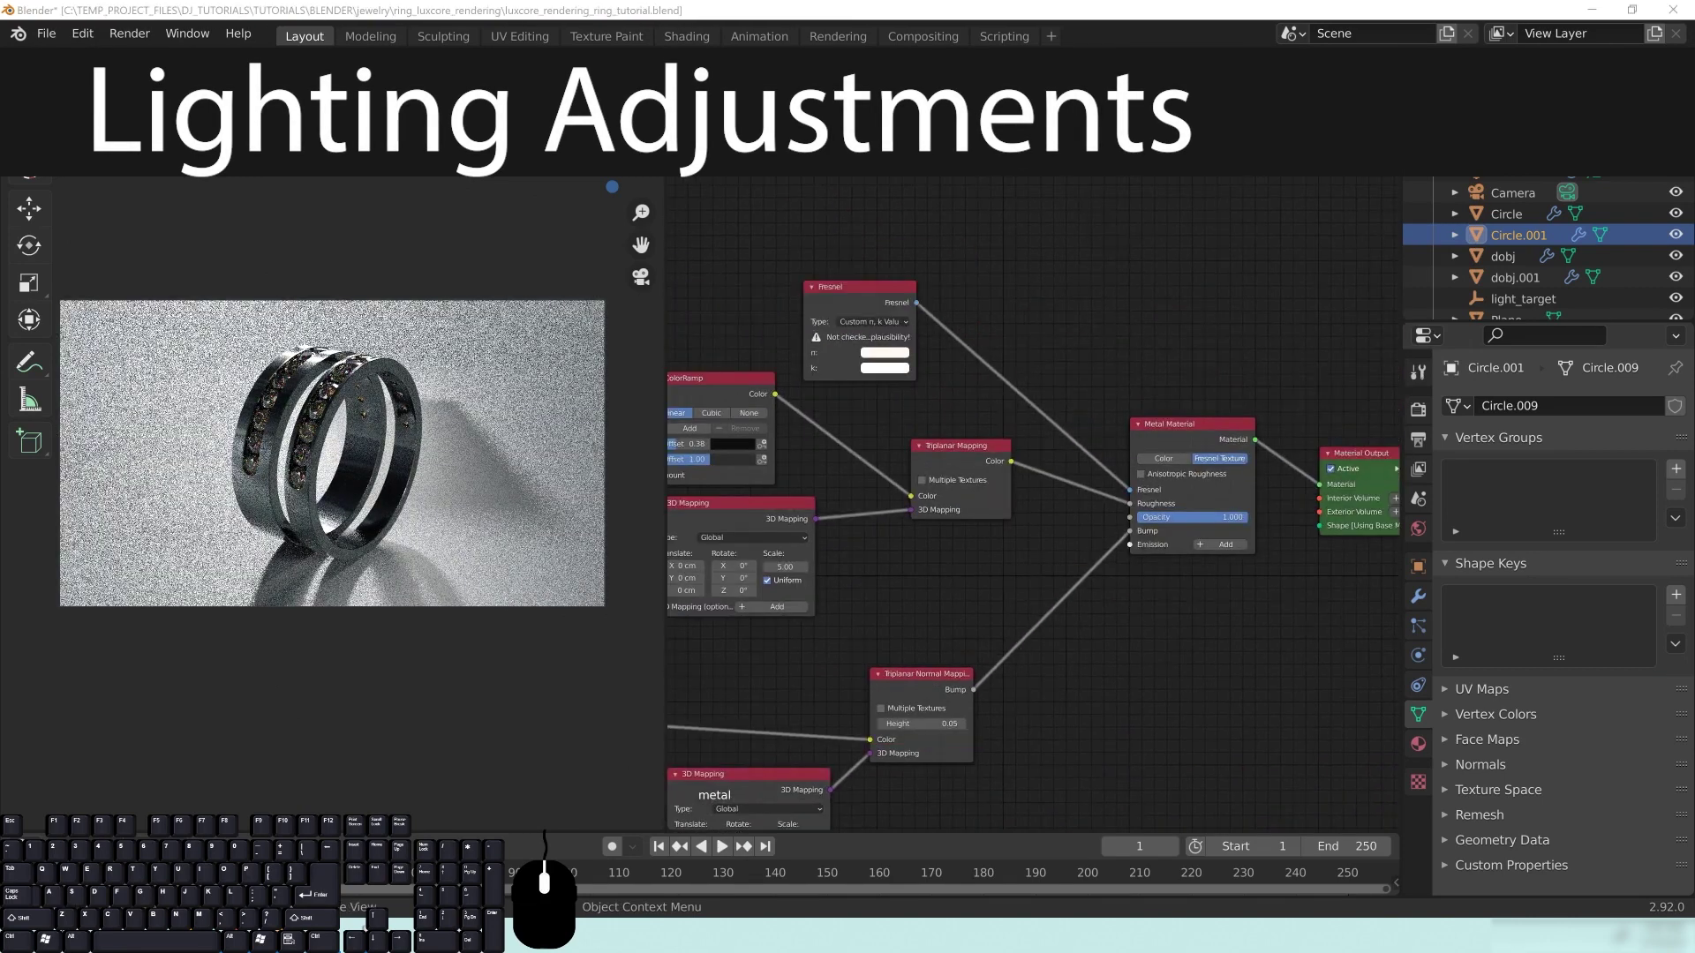
Step: Set the world HDRI's Z axis rotation to 18° and its exposure to 4.6
click(1419, 528)
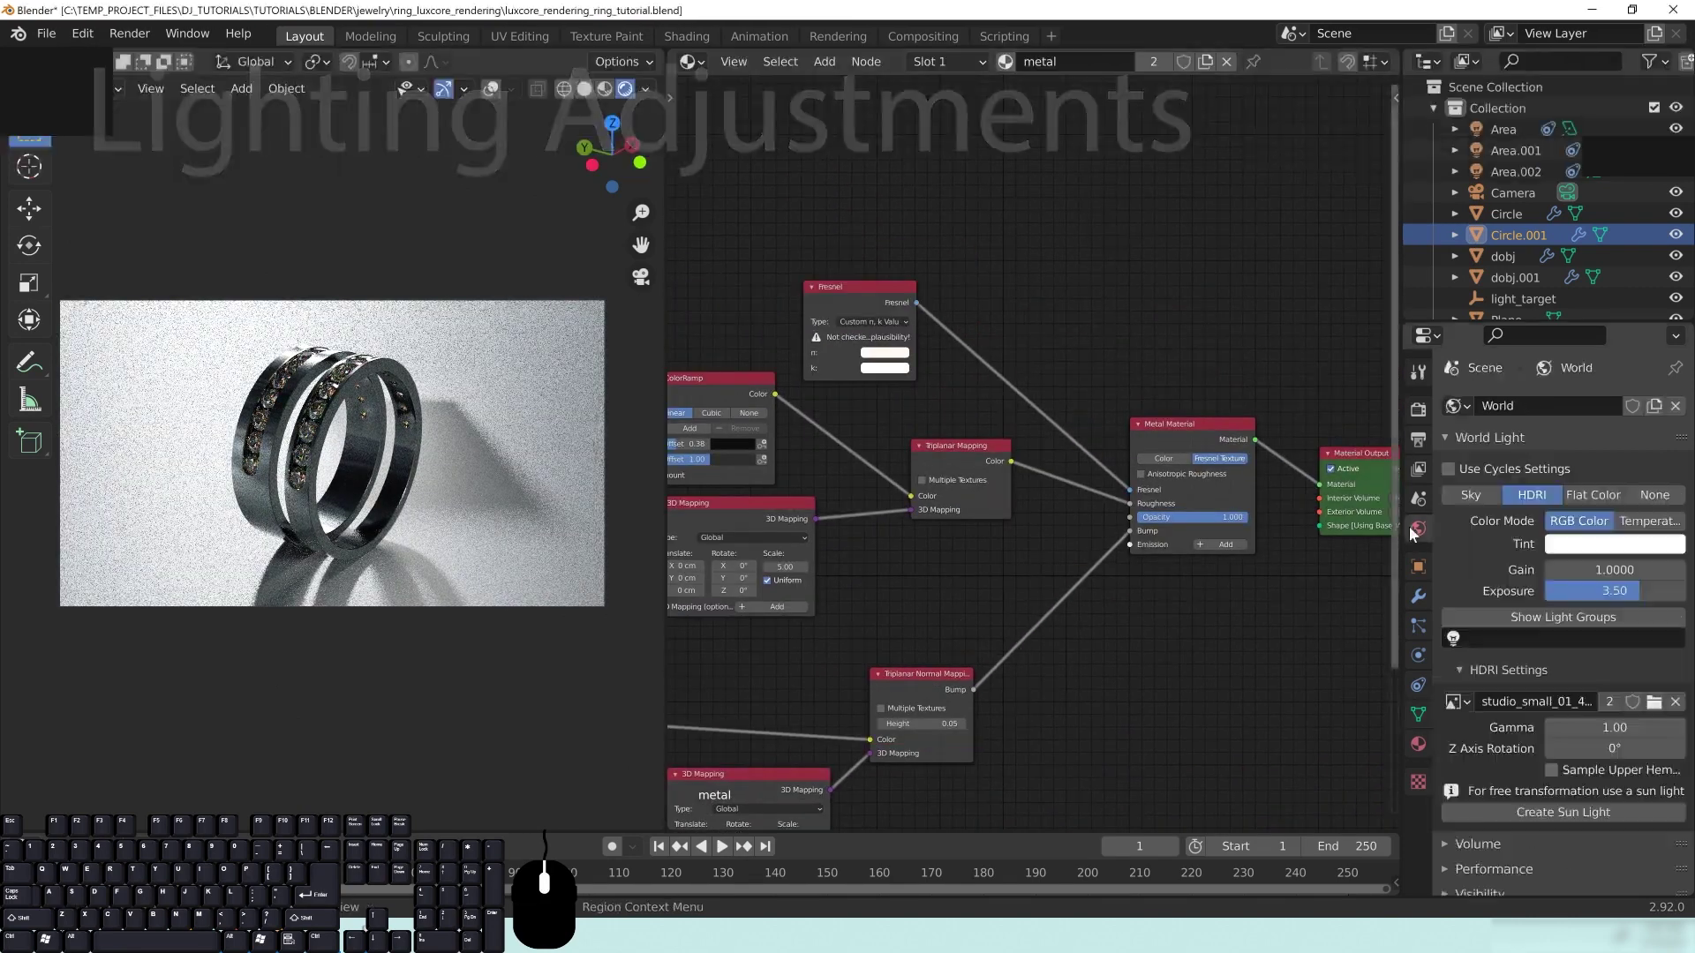
drag(1613, 749, 1624, 748)
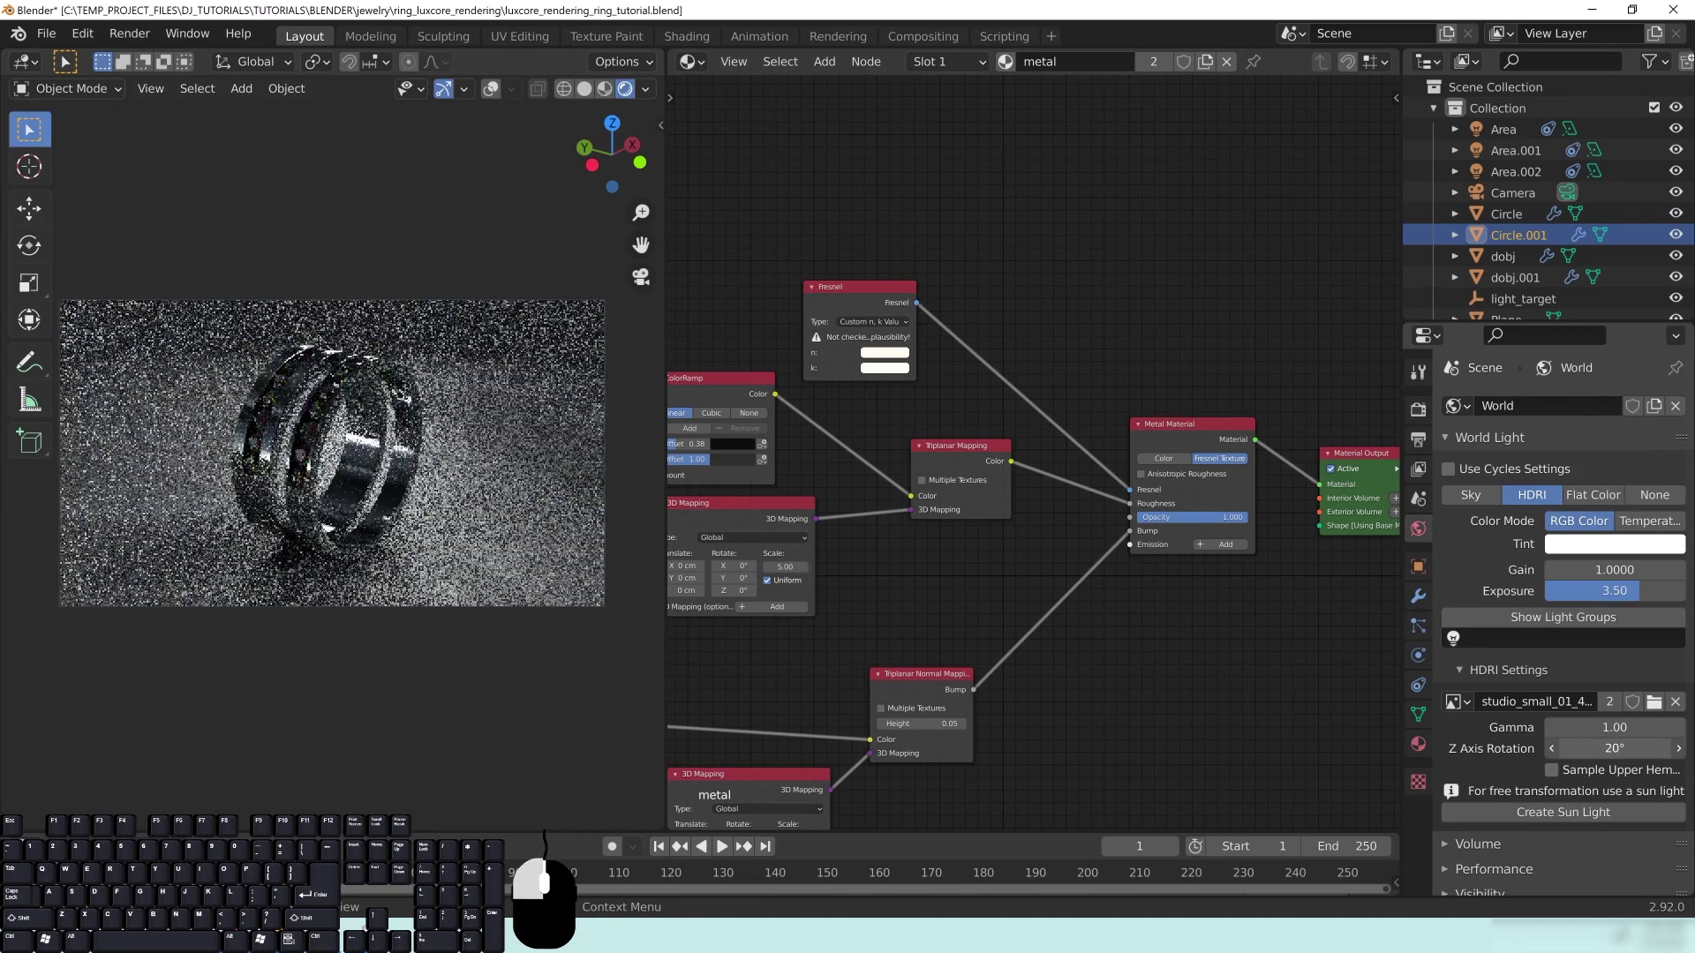
double_click(1636, 591)
text(4.6)
key(Return)
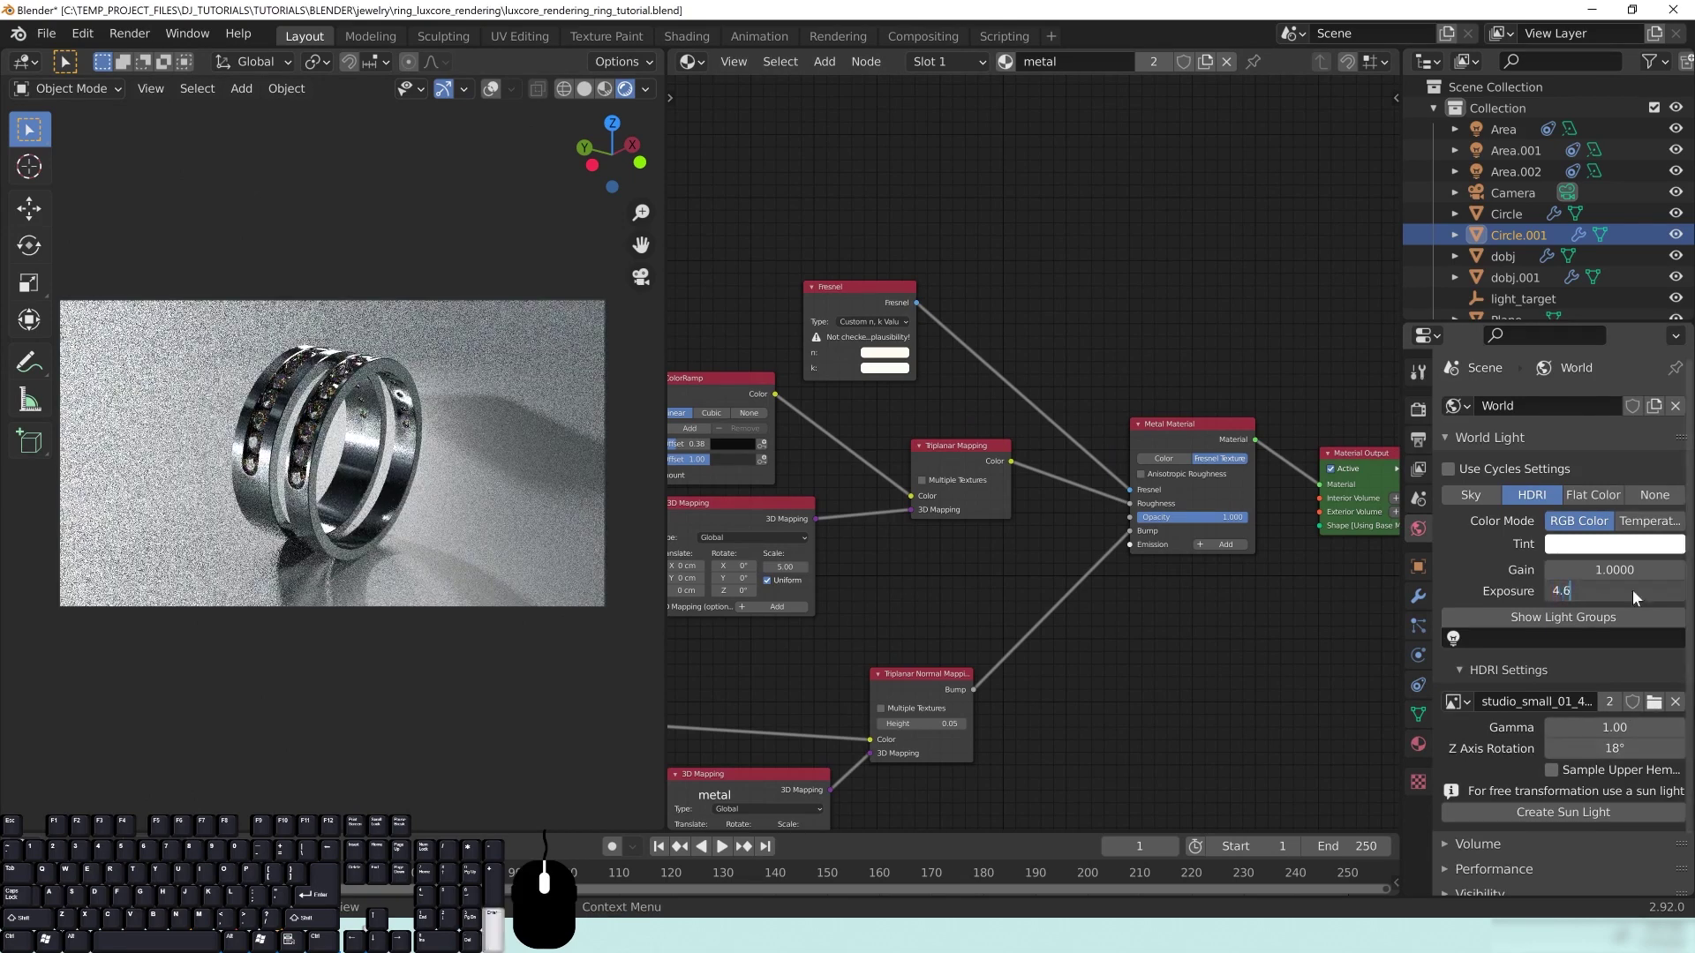
Step: Replace the node editor with a 3D viewport and scale the Area.002 light up slightly
click(691, 62)
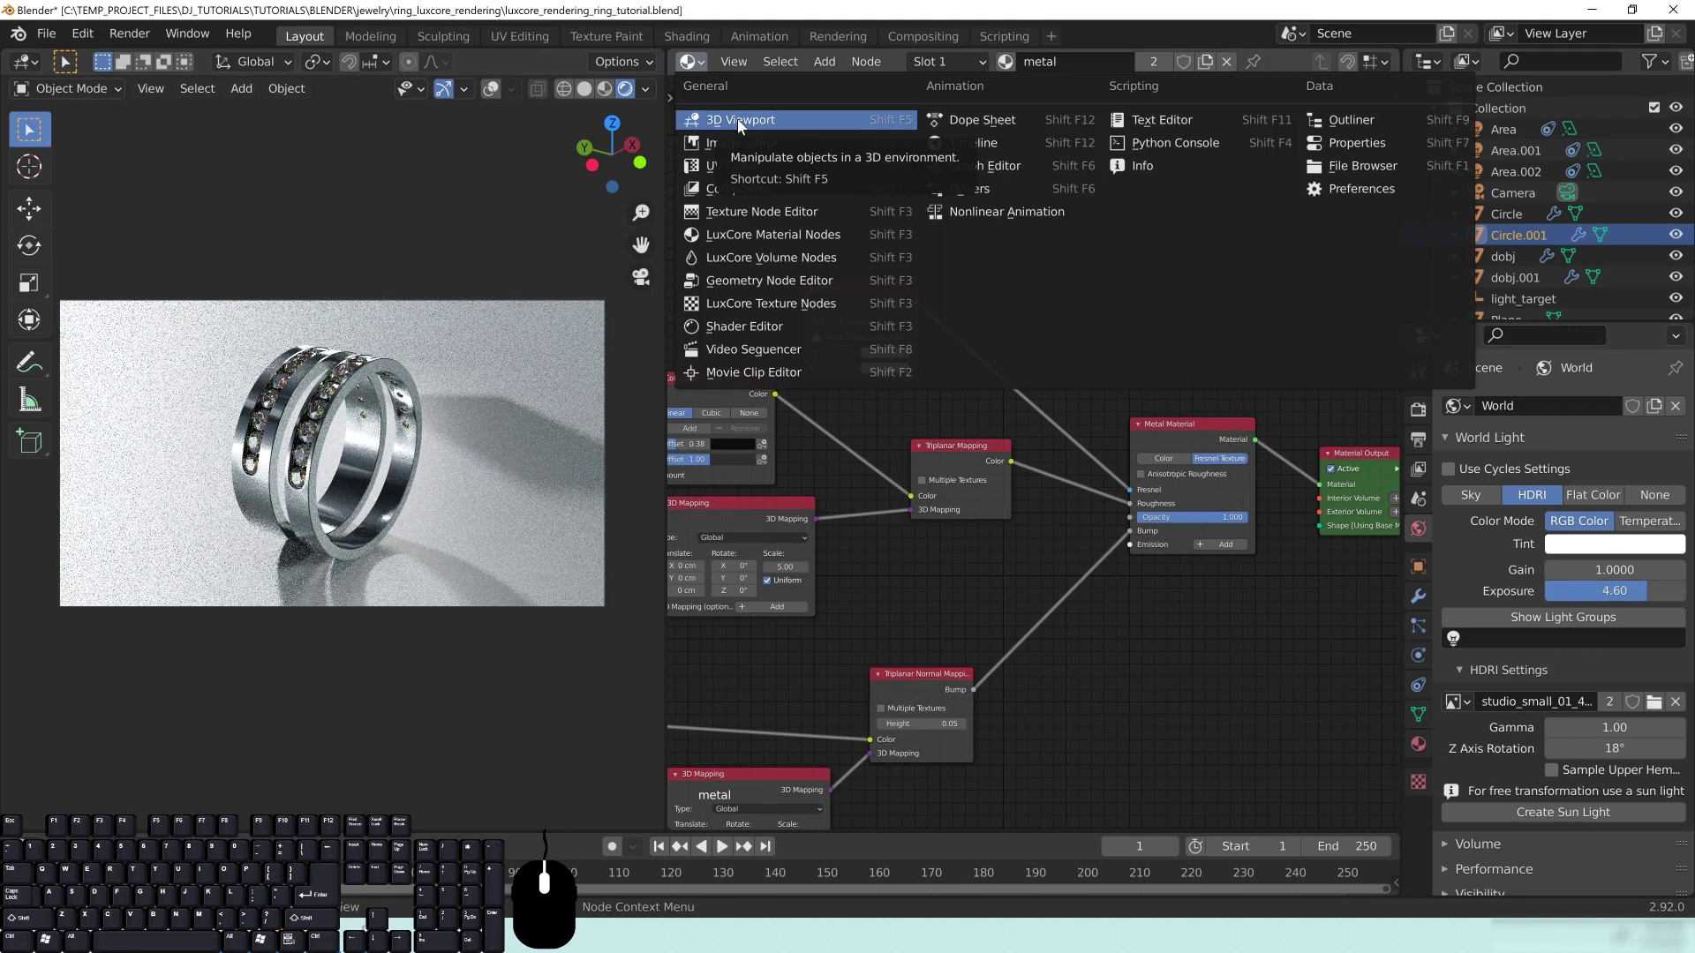
click(738, 118)
click(1080, 463)
middle_drag(1193, 511, 1261, 374)
key(s)
click(1302, 343)
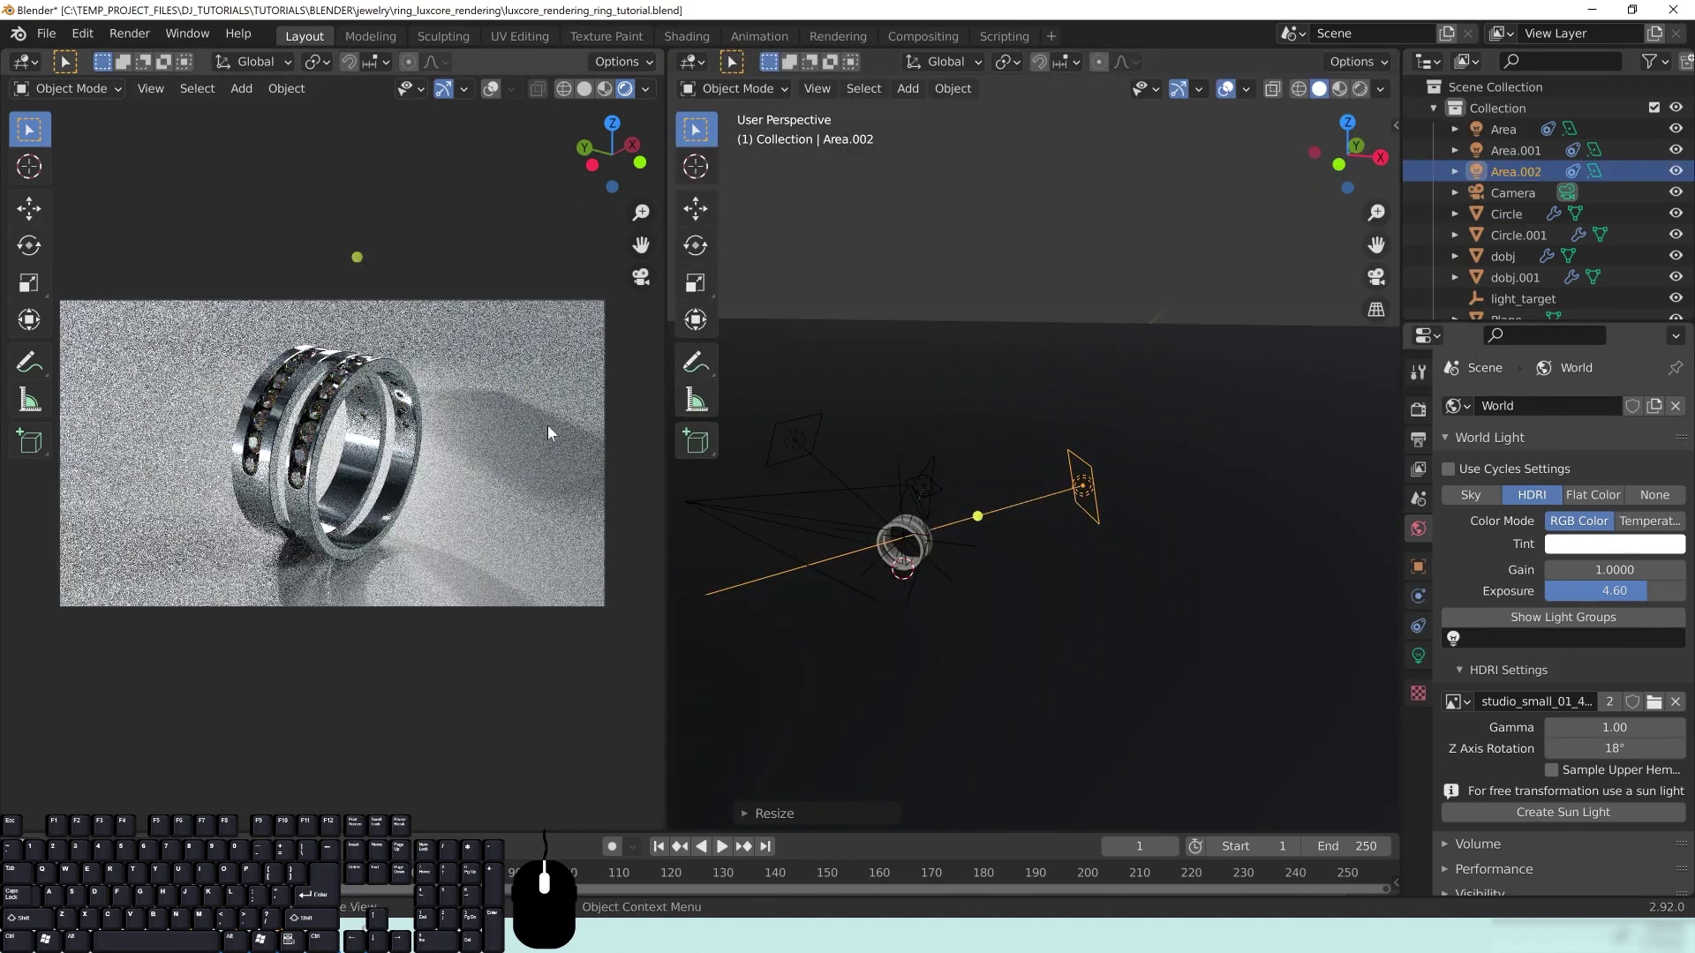
Step: Raise the Area.002 light and shift it farther from the rings along positive X in the front view
middle_drag(1160, 552, 1199, 506)
key(g)
click(1173, 468)
key(KP_1)
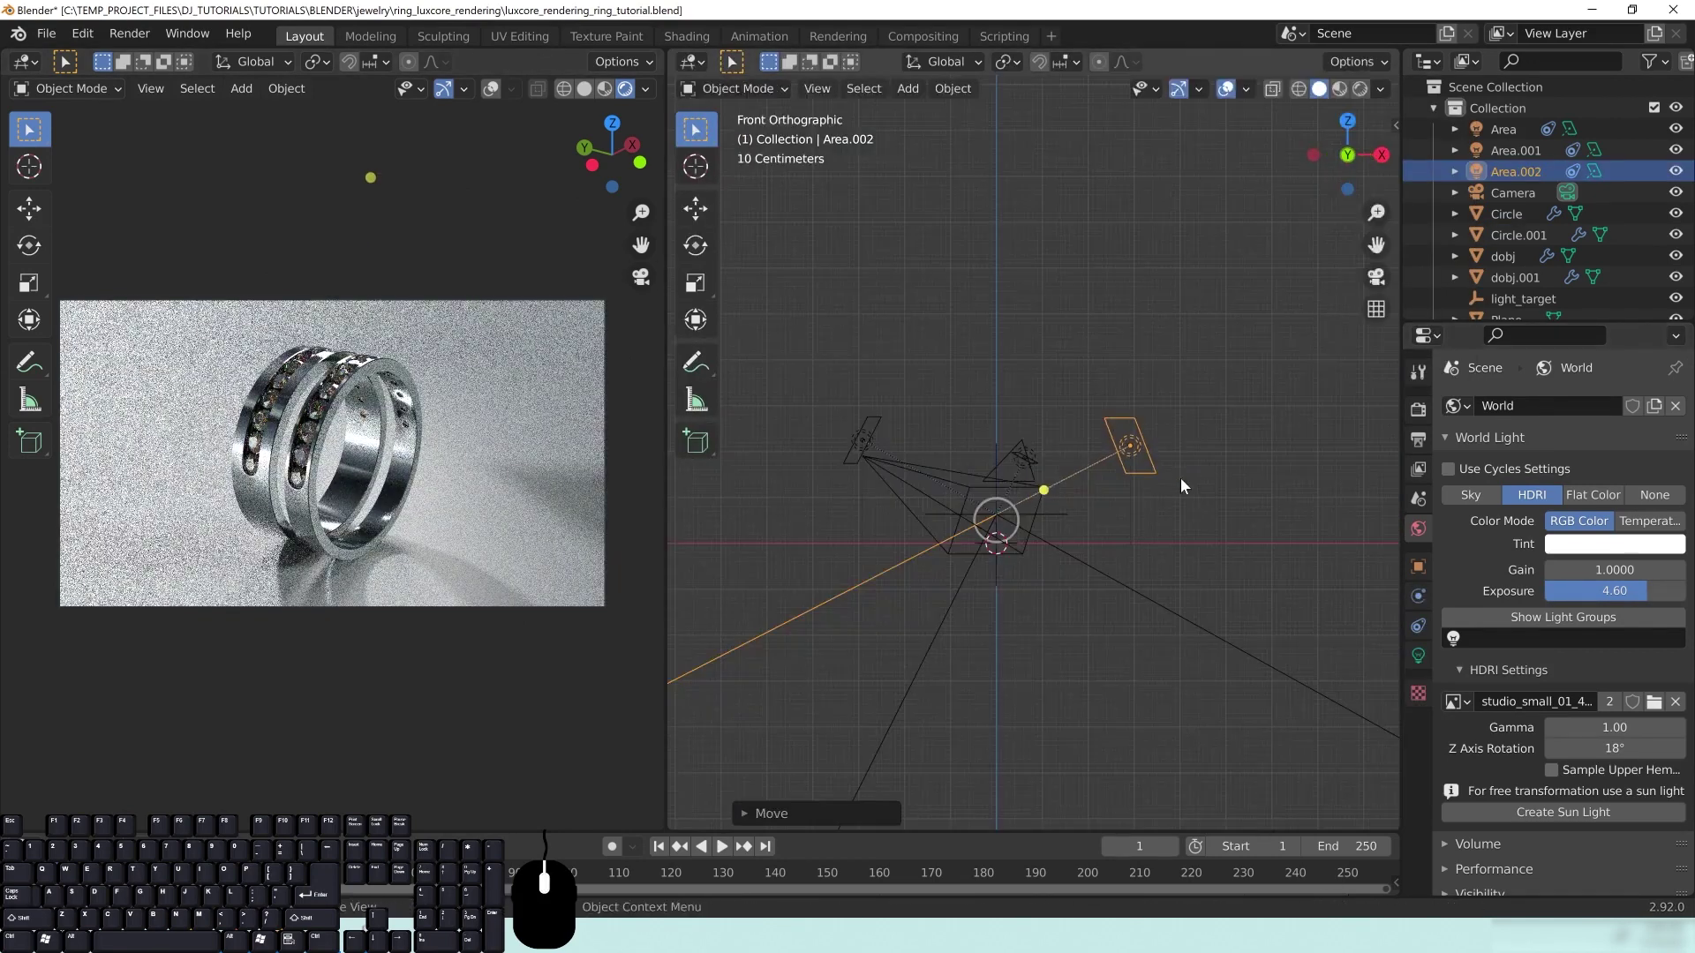
key(g)
click(1229, 451)
Step: Move the light_target empty down about 3.5 cm along Z
click(1058, 513)
key(g)
key(z)
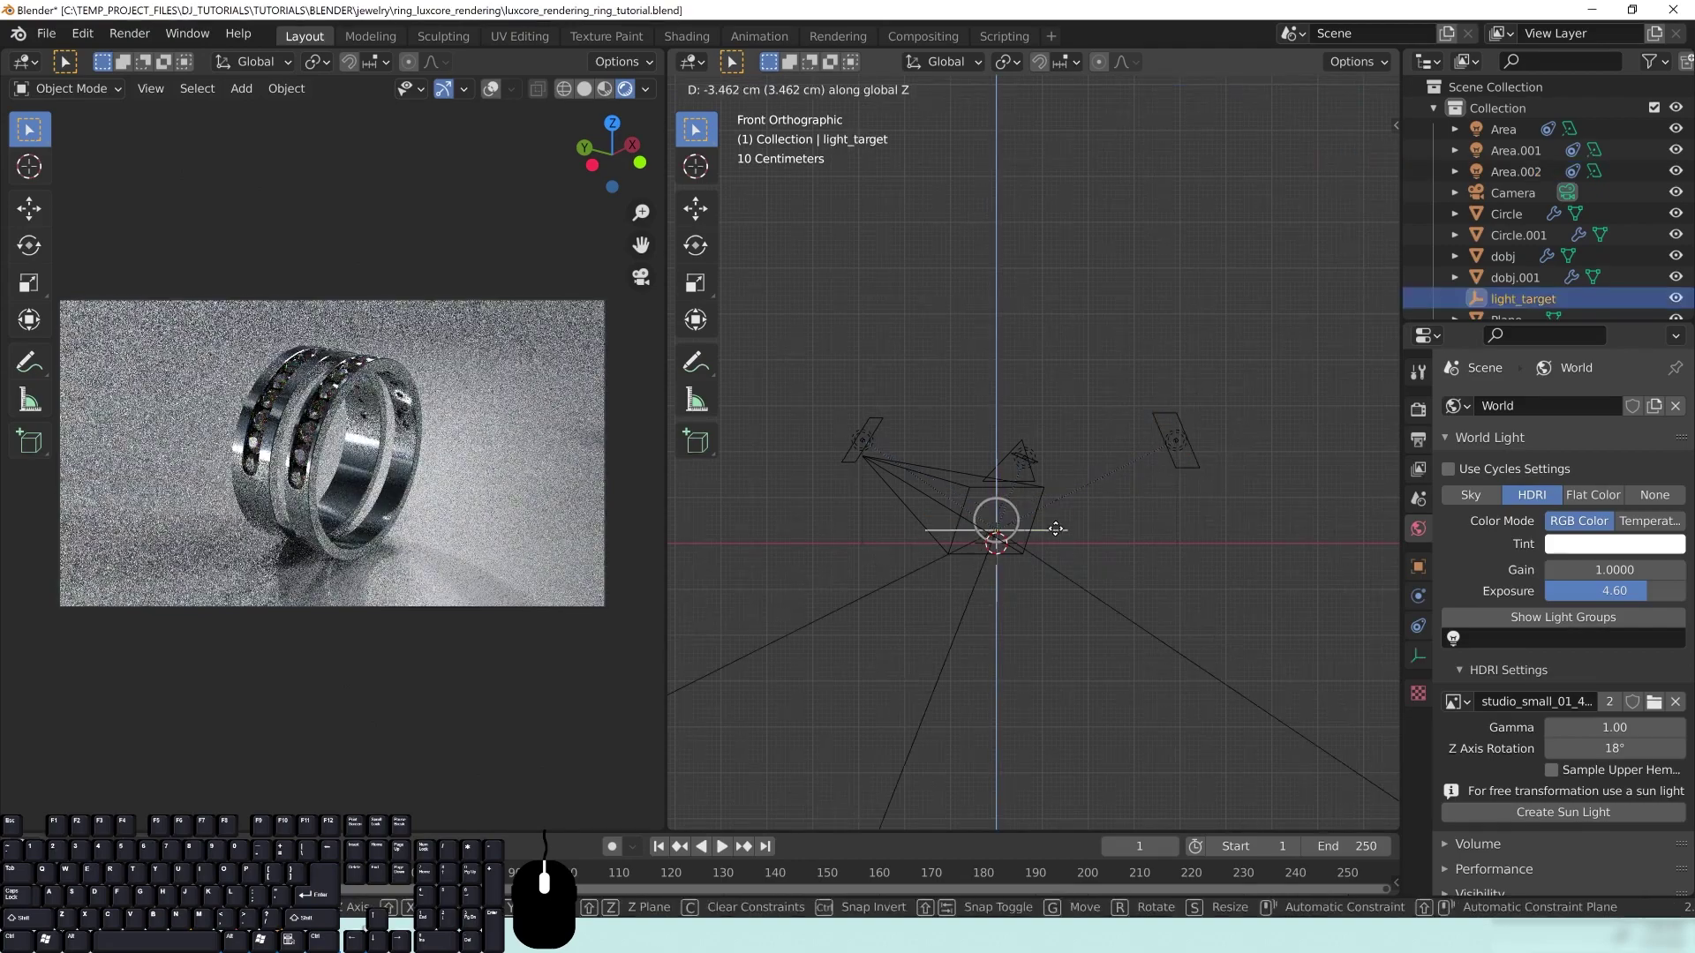
click(1057, 529)
Step: Enlarge the Area.001 light by a factor of about 1.3
click(862, 441)
middle_drag(944, 490, 1152, 549)
key(s)
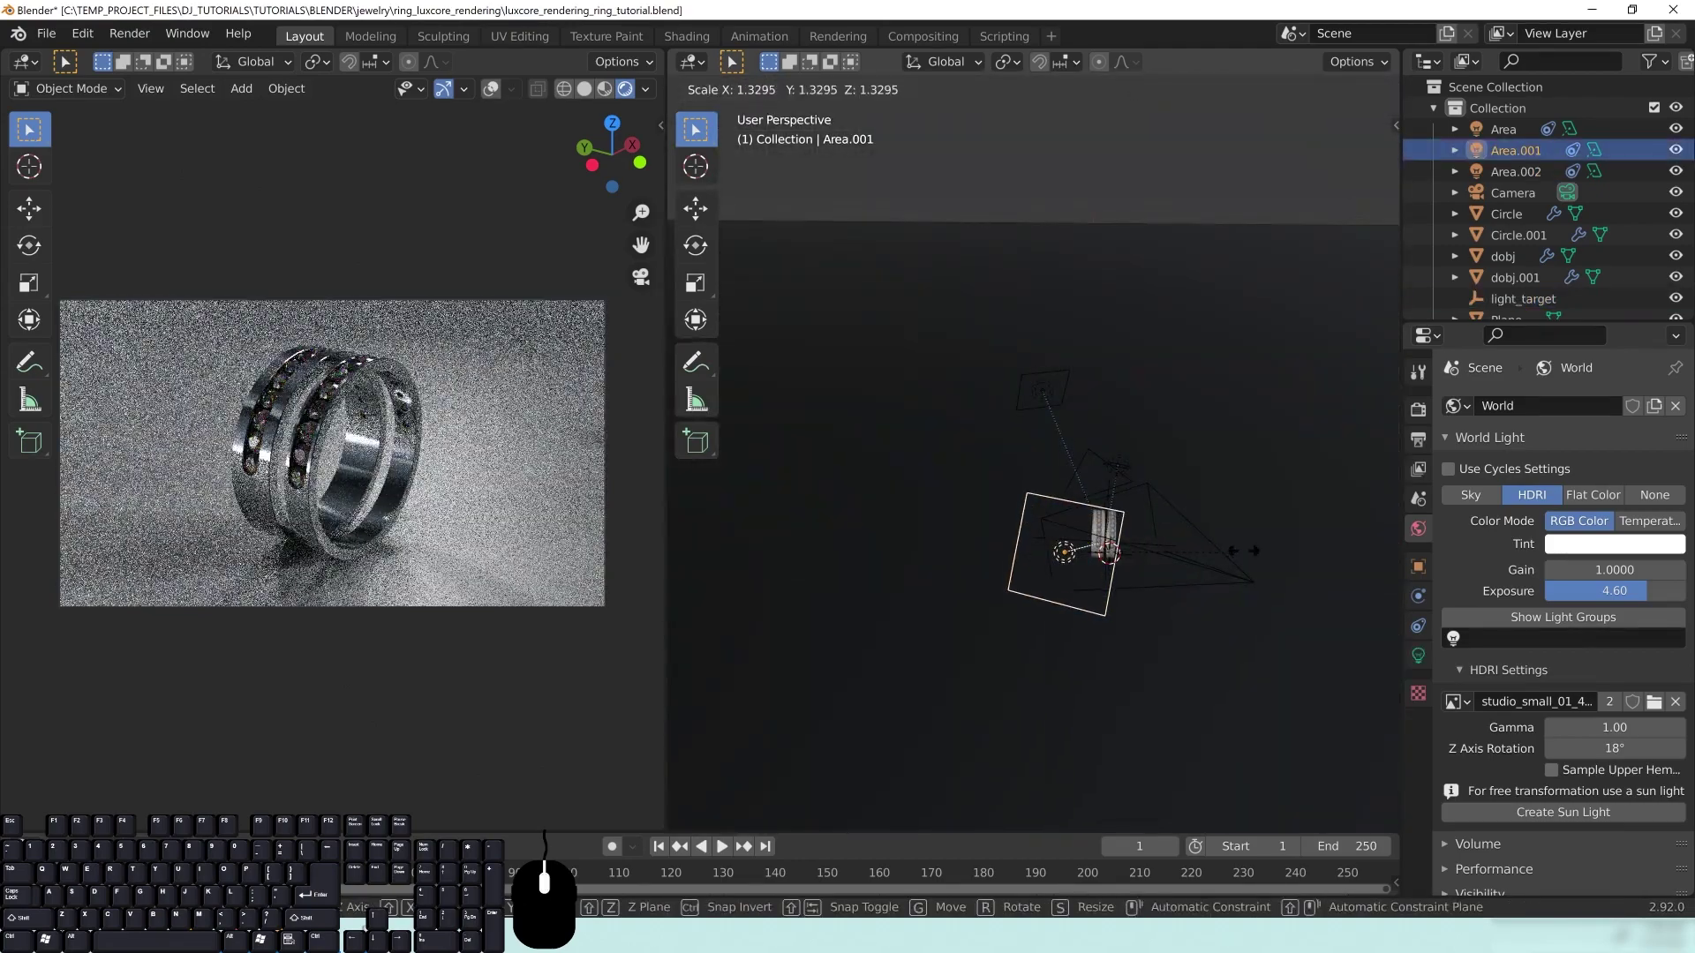
click(1218, 578)
Step: Raise the overhead Area light slightly above the rings and save the file
middle_drag(1285, 637, 1157, 584)
click(1008, 530)
middle_drag(1059, 551, 1073, 491)
scroll(1073, 490, up, 4)
key(g)
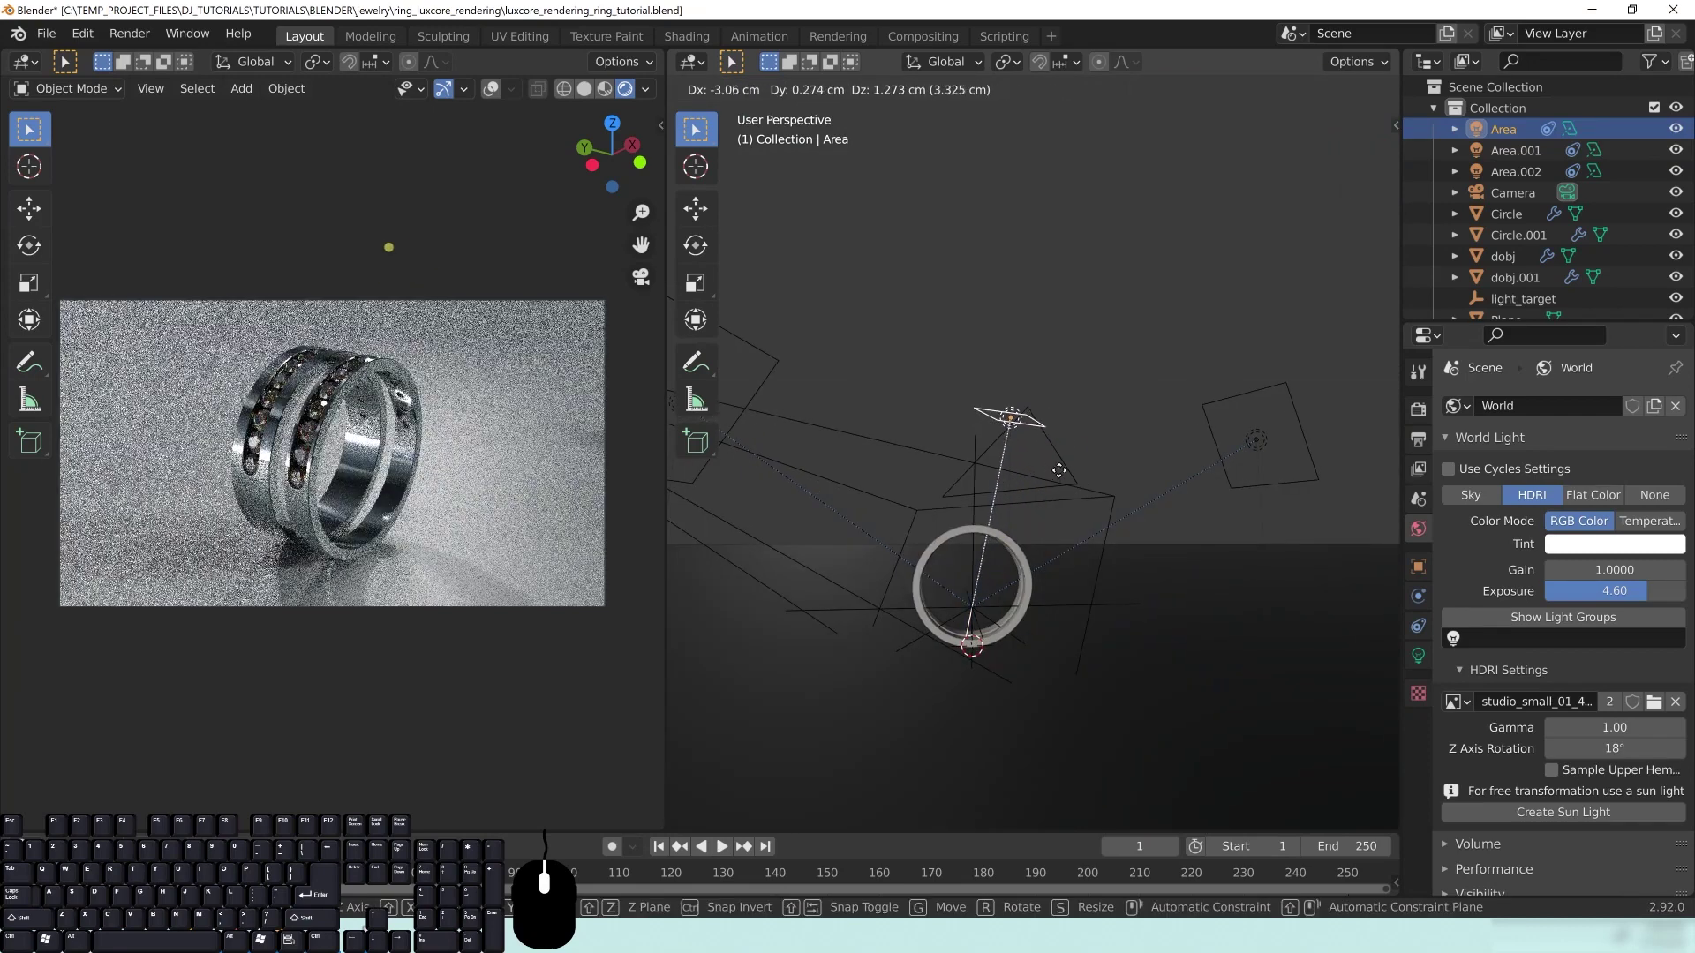
click(1062, 473)
key(ctrl+s)
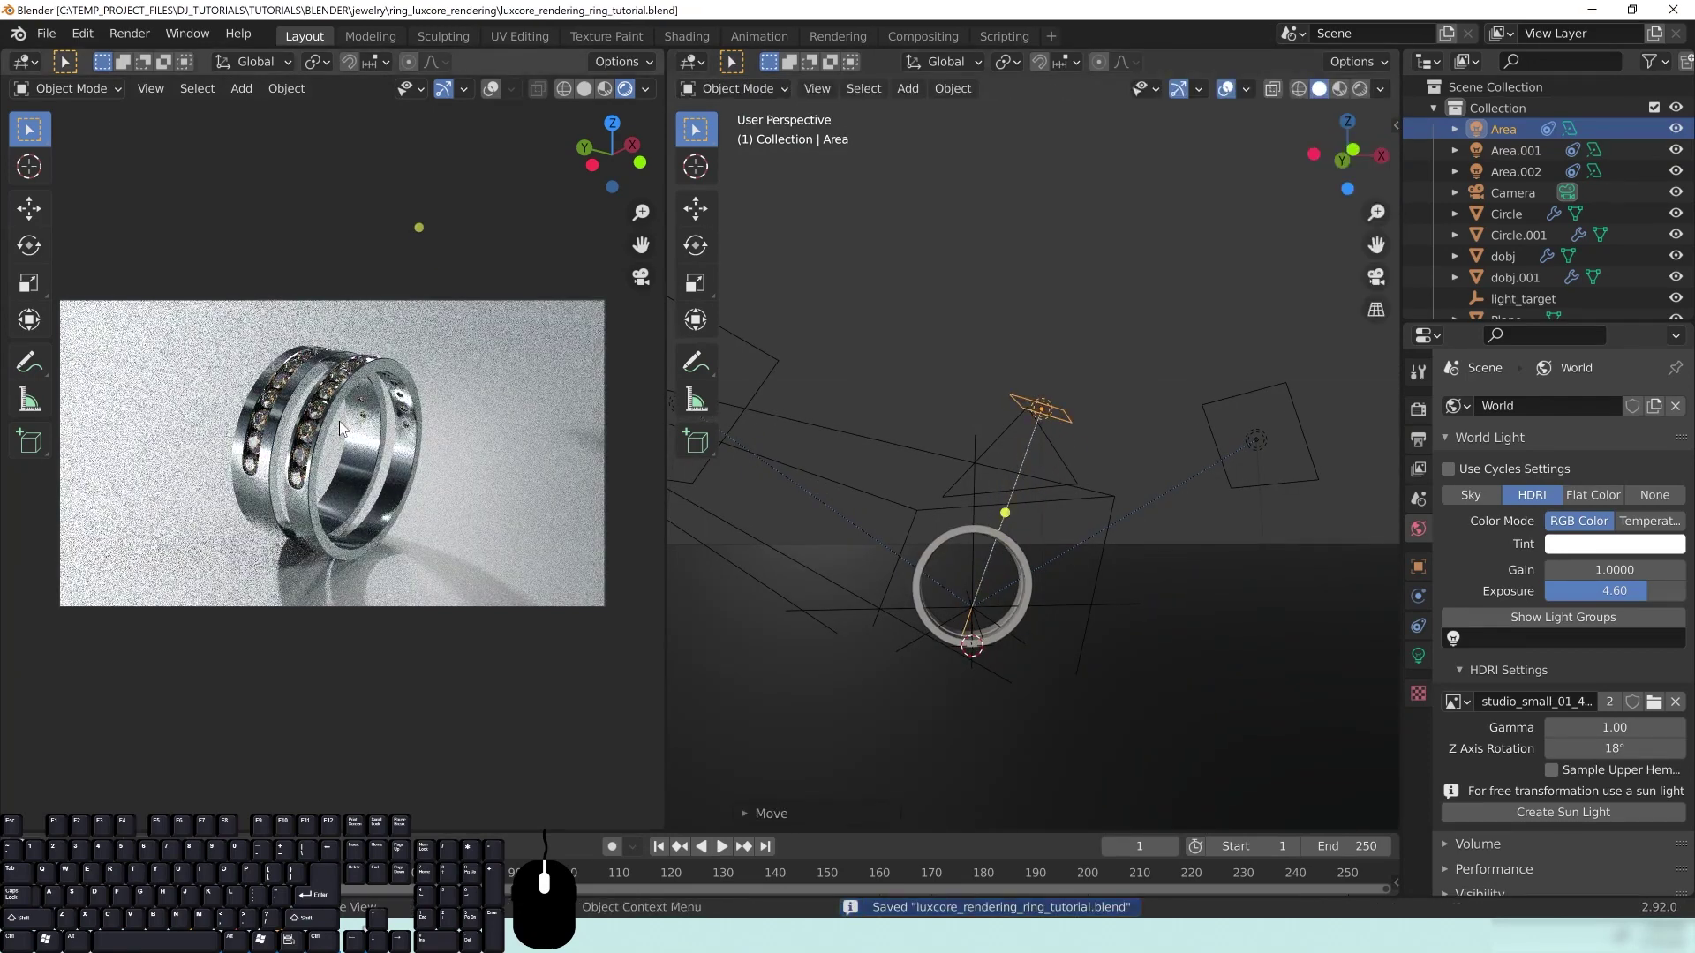
Step: Reopen the floor's LuxCore material nodes and darken the Disney Material's base color further toward black
click(476, 351)
click(697, 63)
click(800, 235)
scroll(1179, 625, up, 3)
middle_drag(1180, 625, 1142, 611)
click(1066, 455)
drag(1188, 328, 1188, 355)
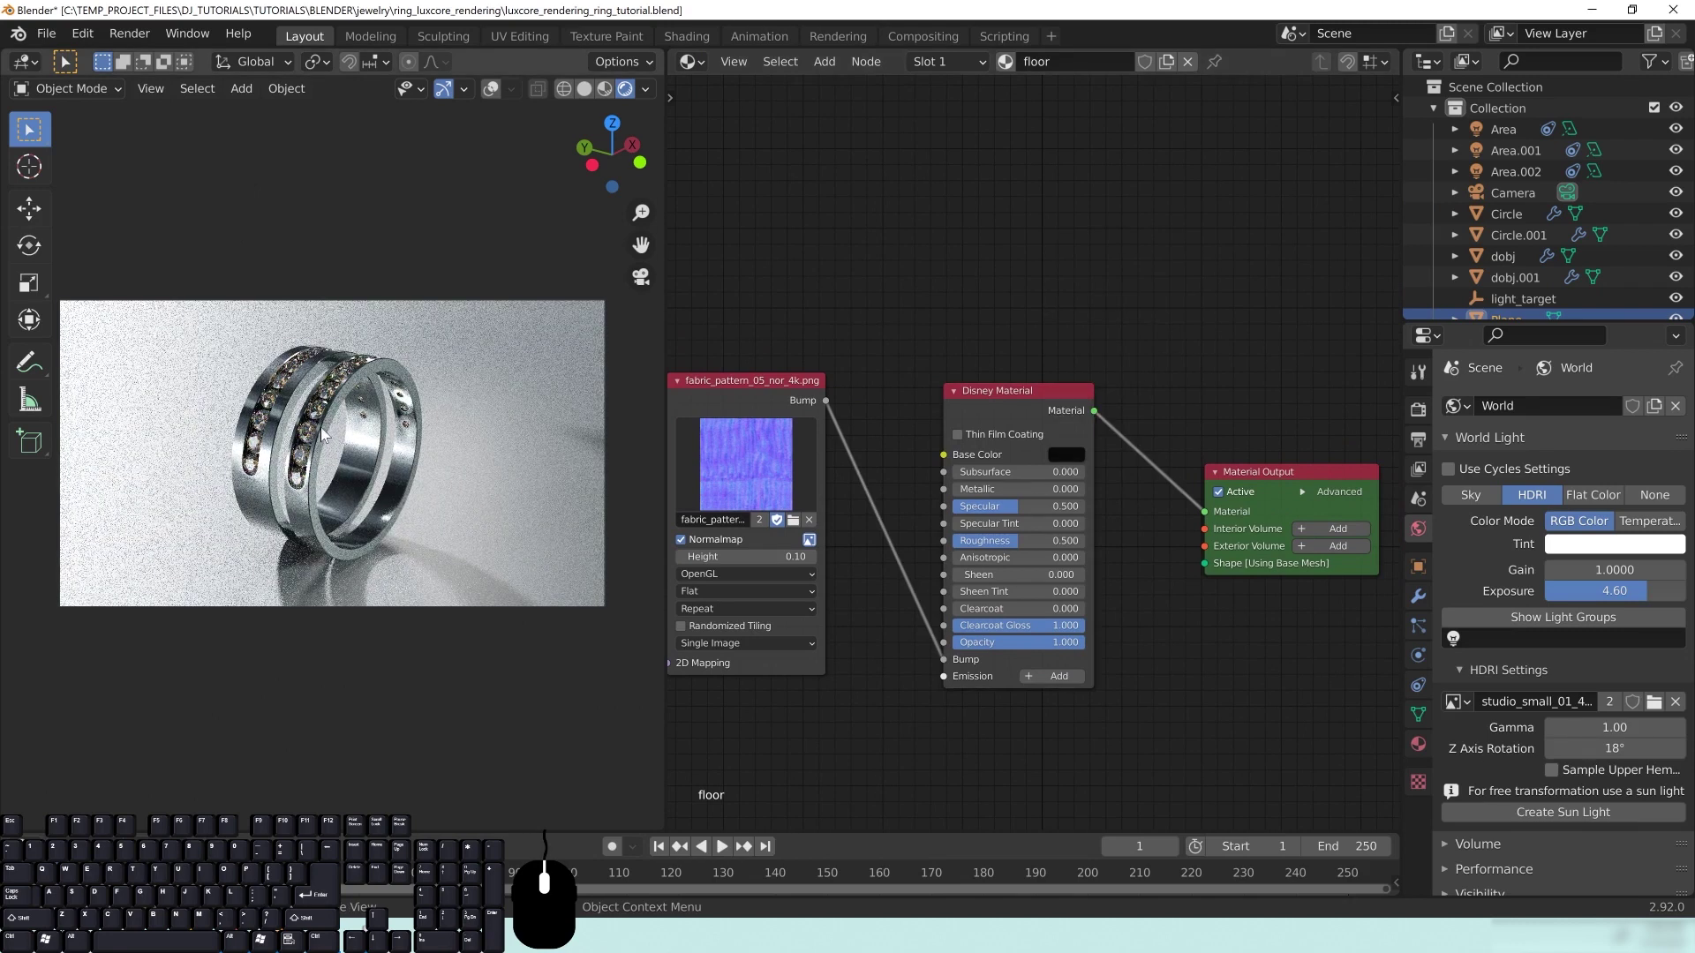
Step: Reposition the Disney Material node and add a Matte Material node above it in the floor material
drag(1011, 394, 973, 386)
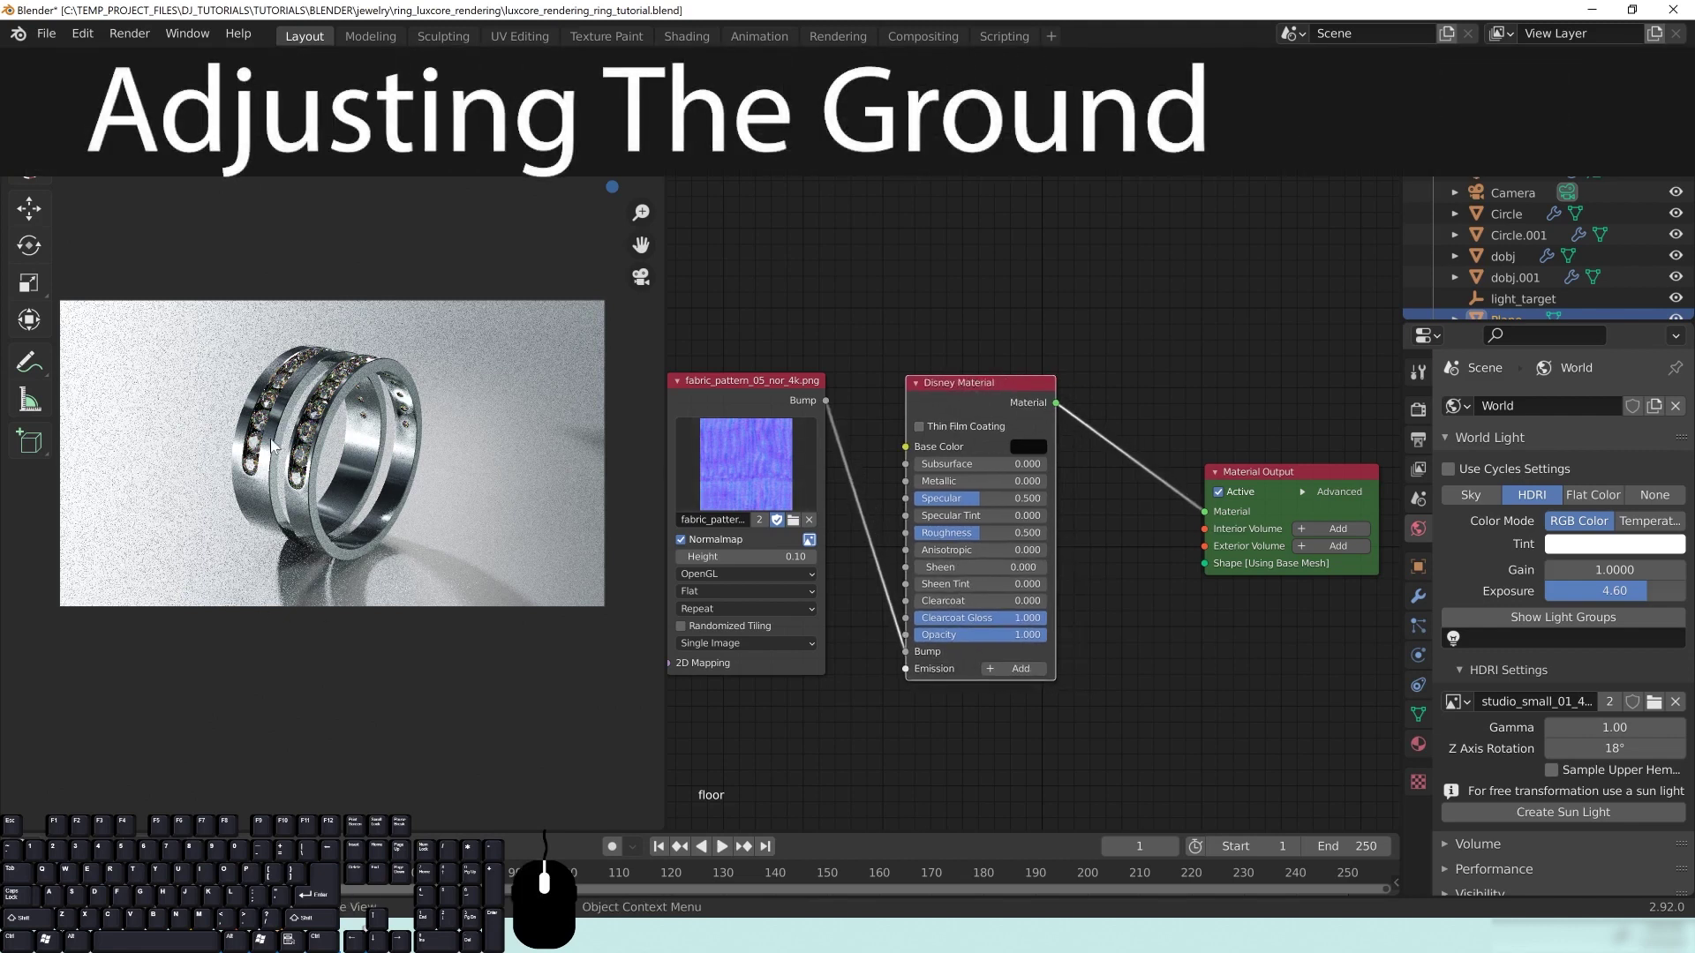
drag(946, 386, 938, 402)
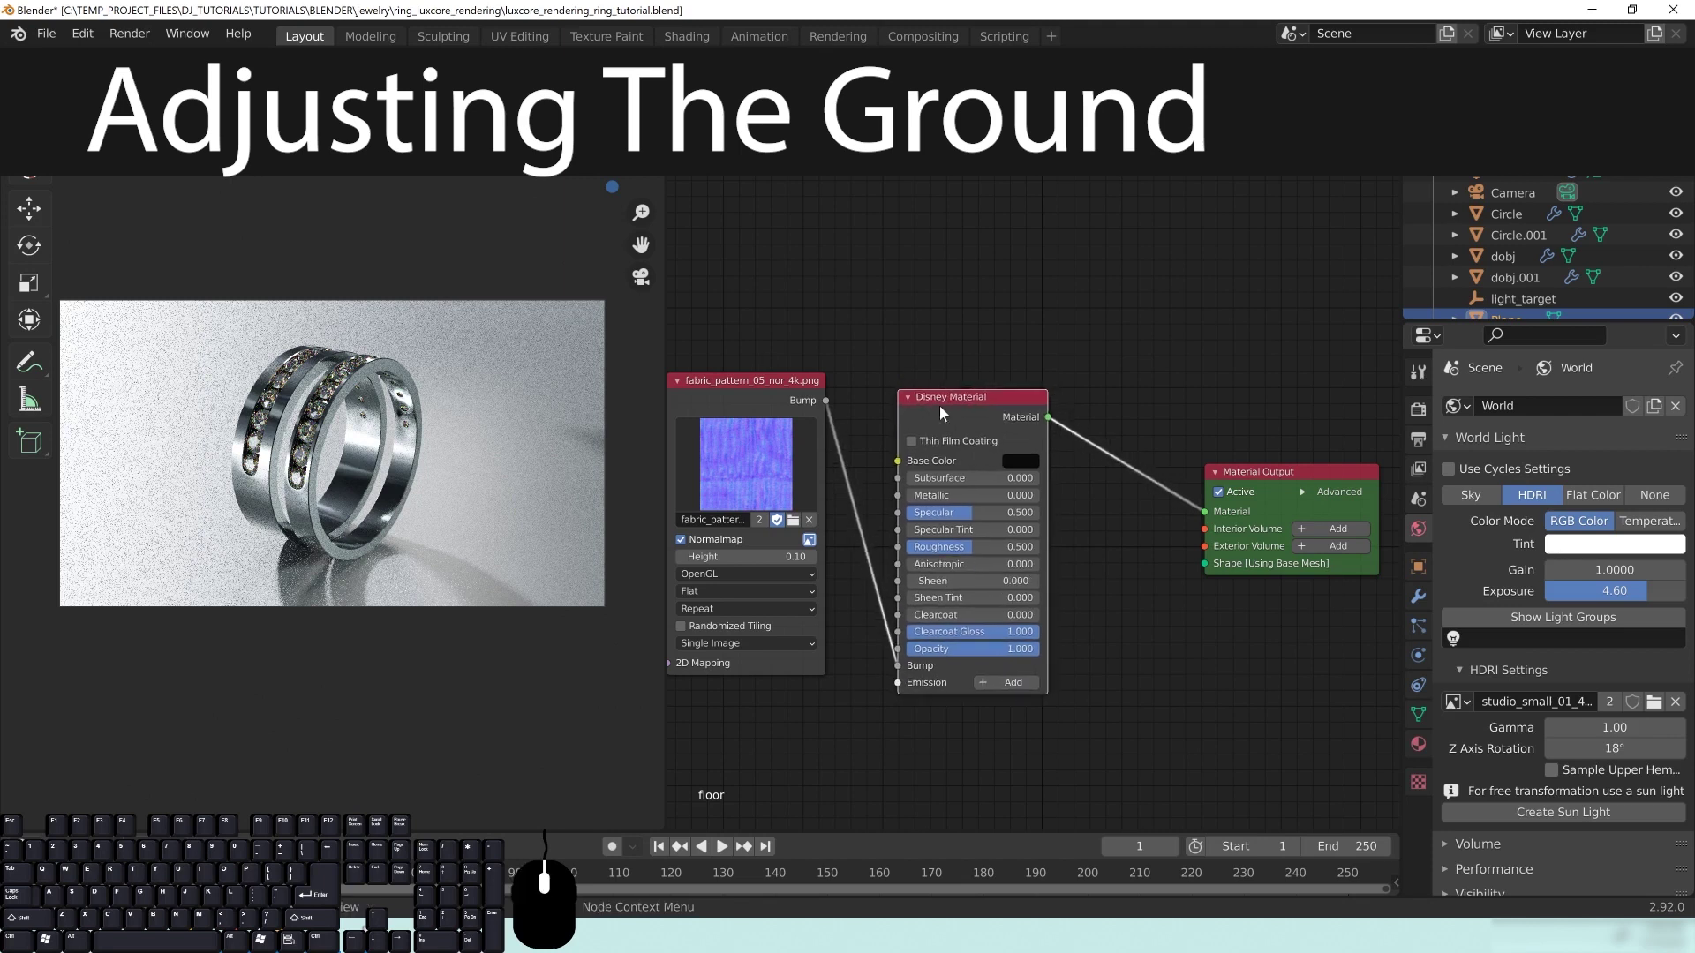
key(shift+a)
mouse_move(981, 279)
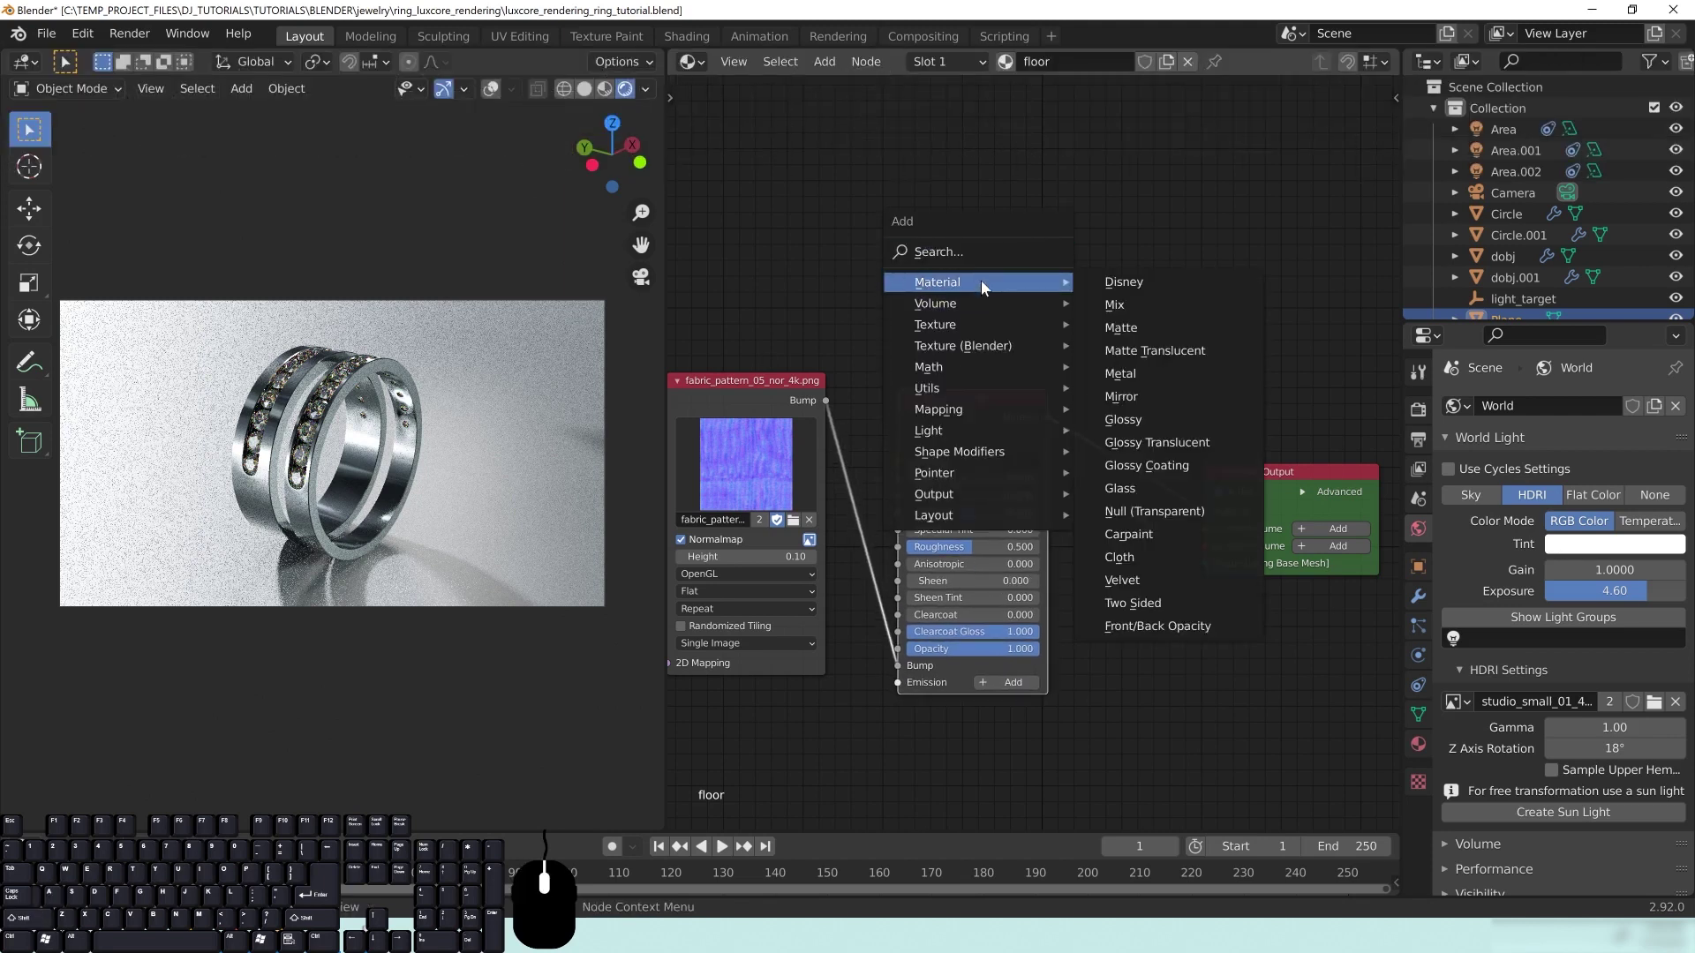
click(1173, 330)
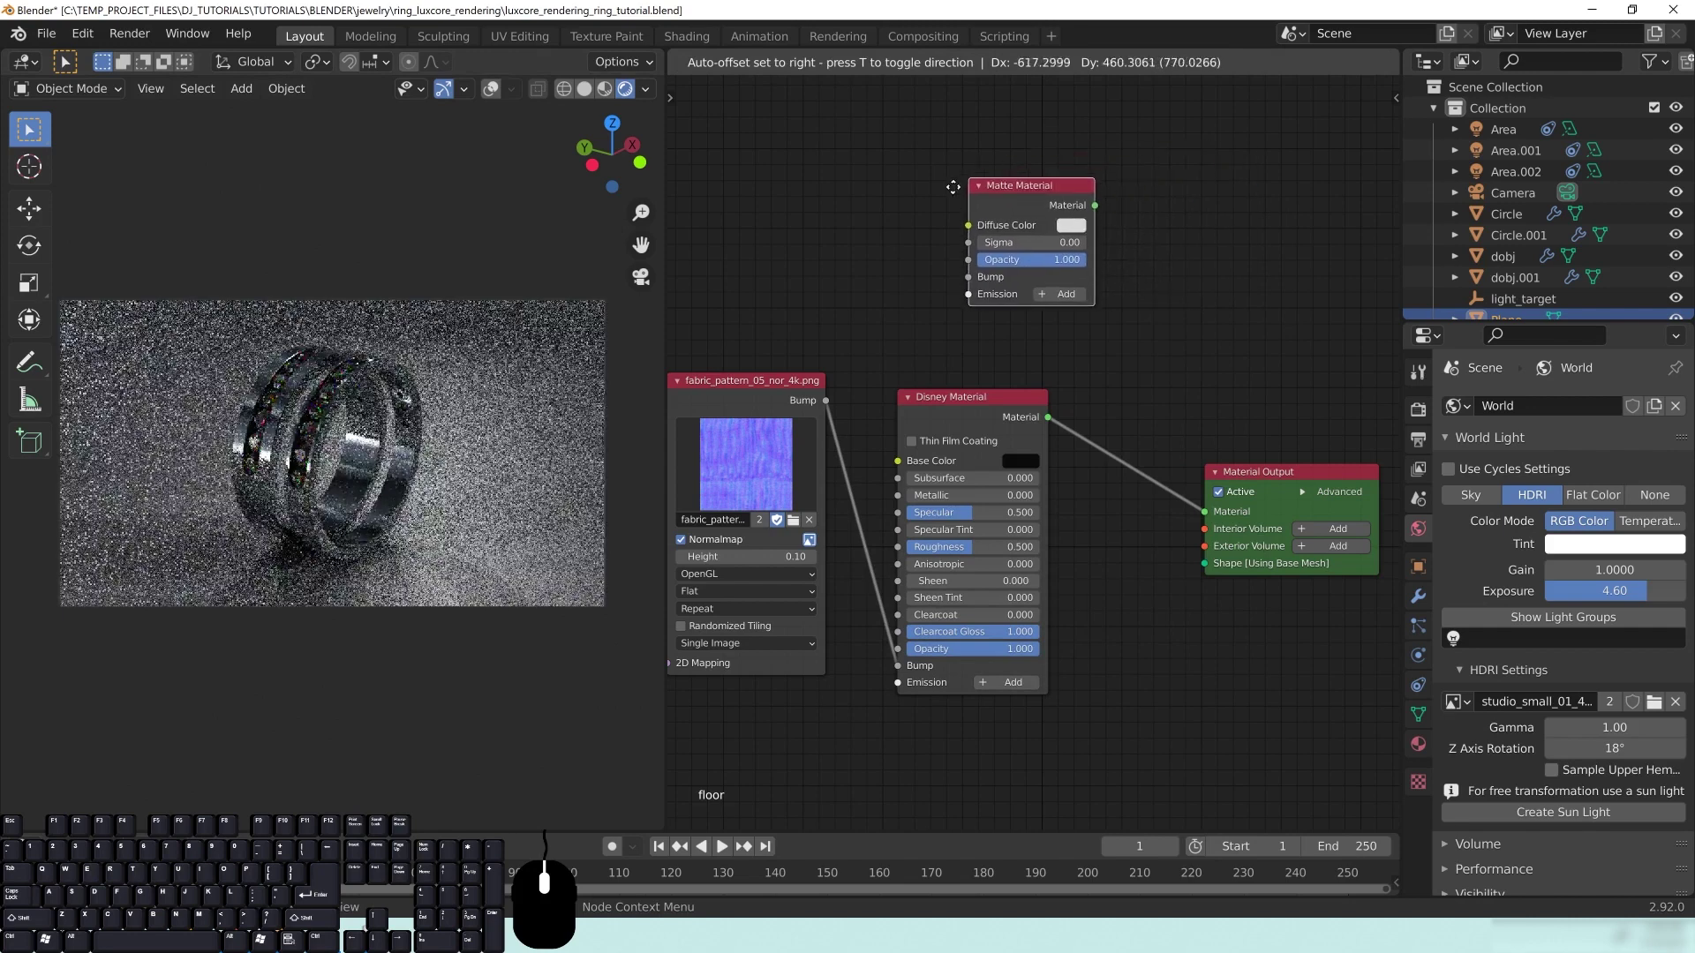
click(898, 225)
Step: Set the Matte Material's diffuse color to near black
click(1024, 259)
drag(1135, 140, 1138, 189)
click(1173, 349)
Step: Insert a Mix Material node between the Disney Material and Material Output, with the Matte Material feeding Material 1
middle_drag(1173, 349, 1026, 381)
key(shift+a)
mouse_move(998, 384)
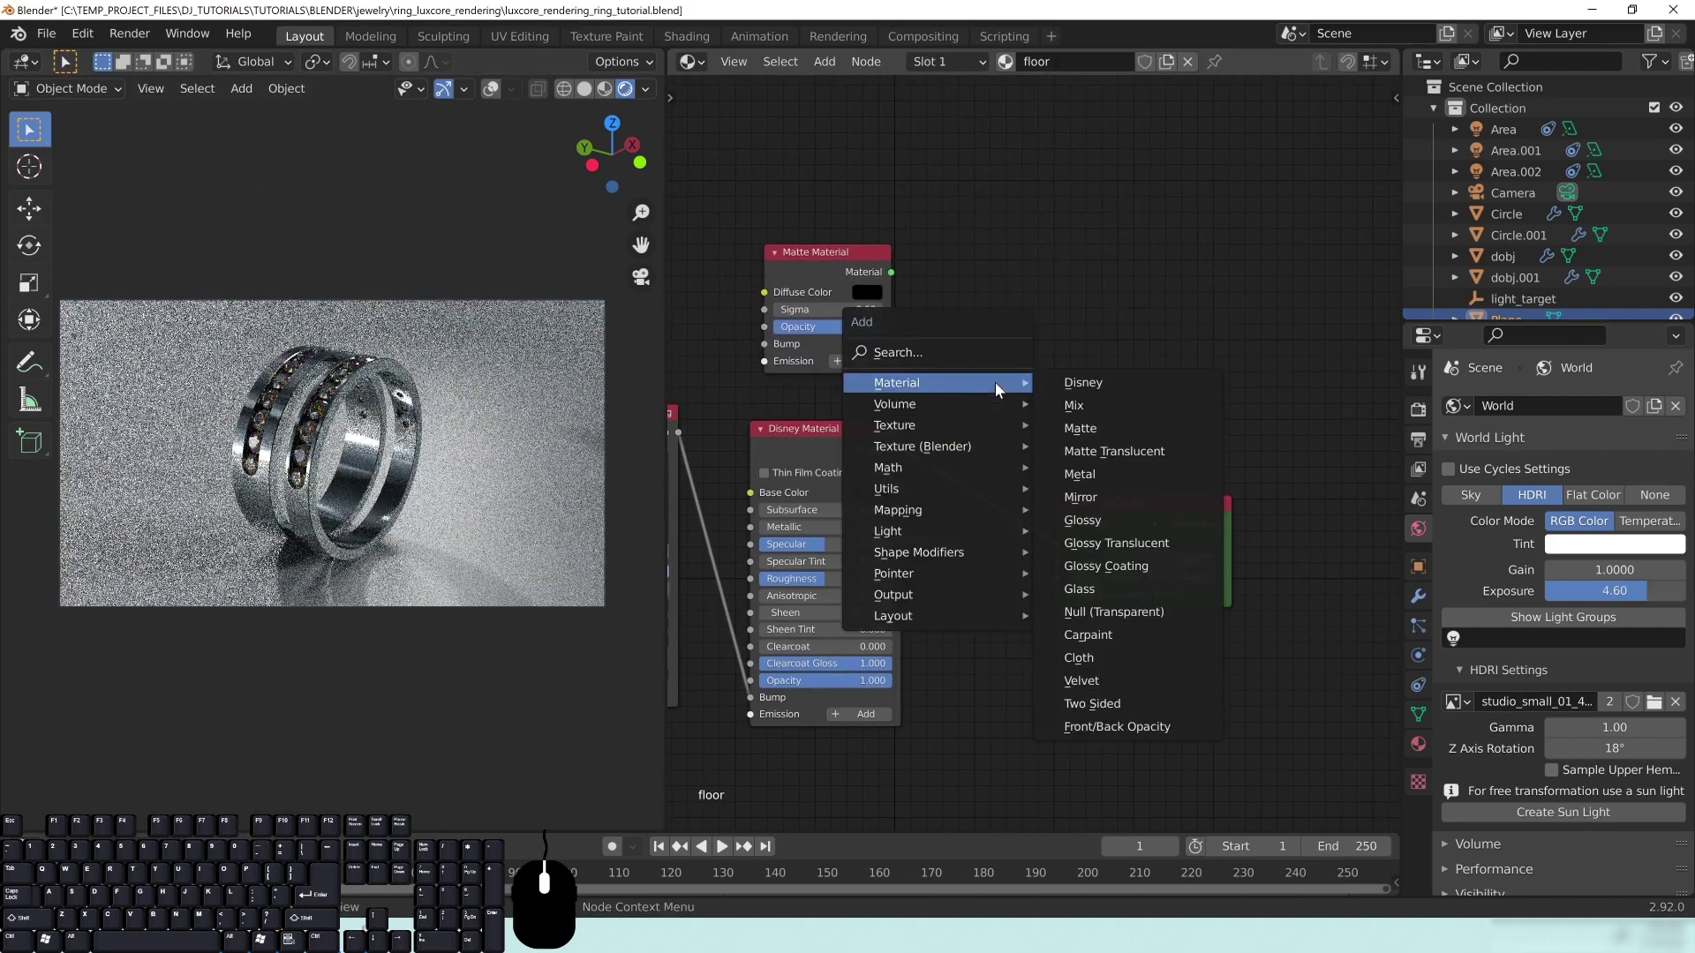
click(1073, 406)
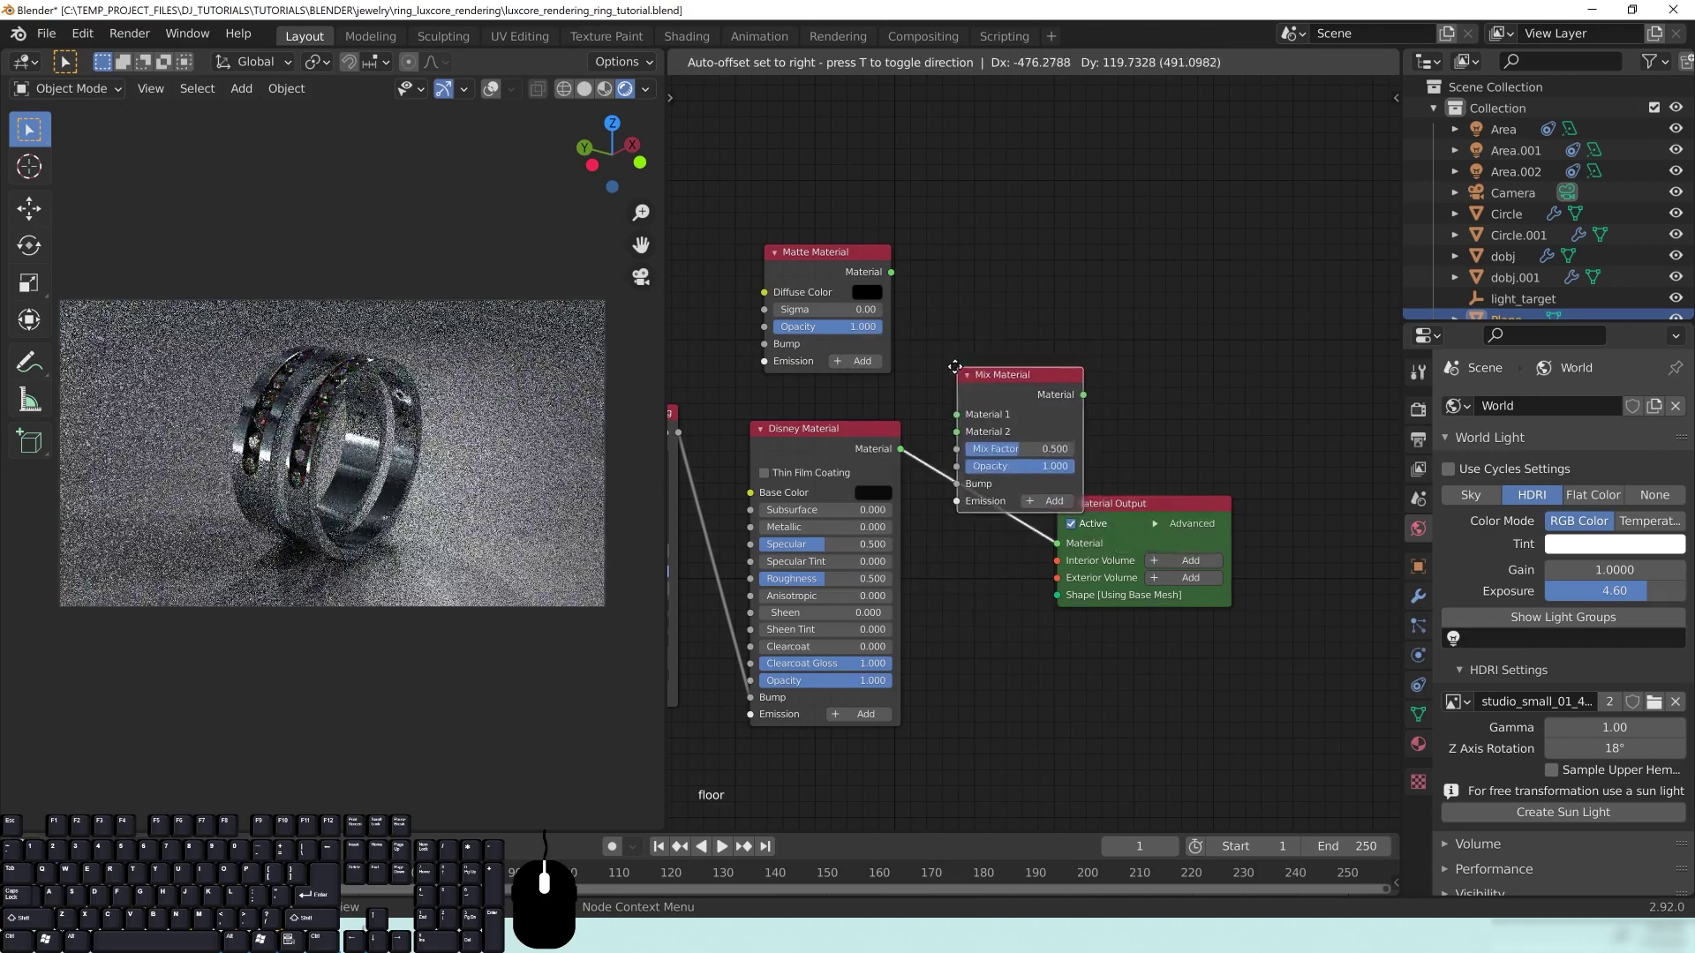
click(955, 367)
drag(890, 272, 982, 411)
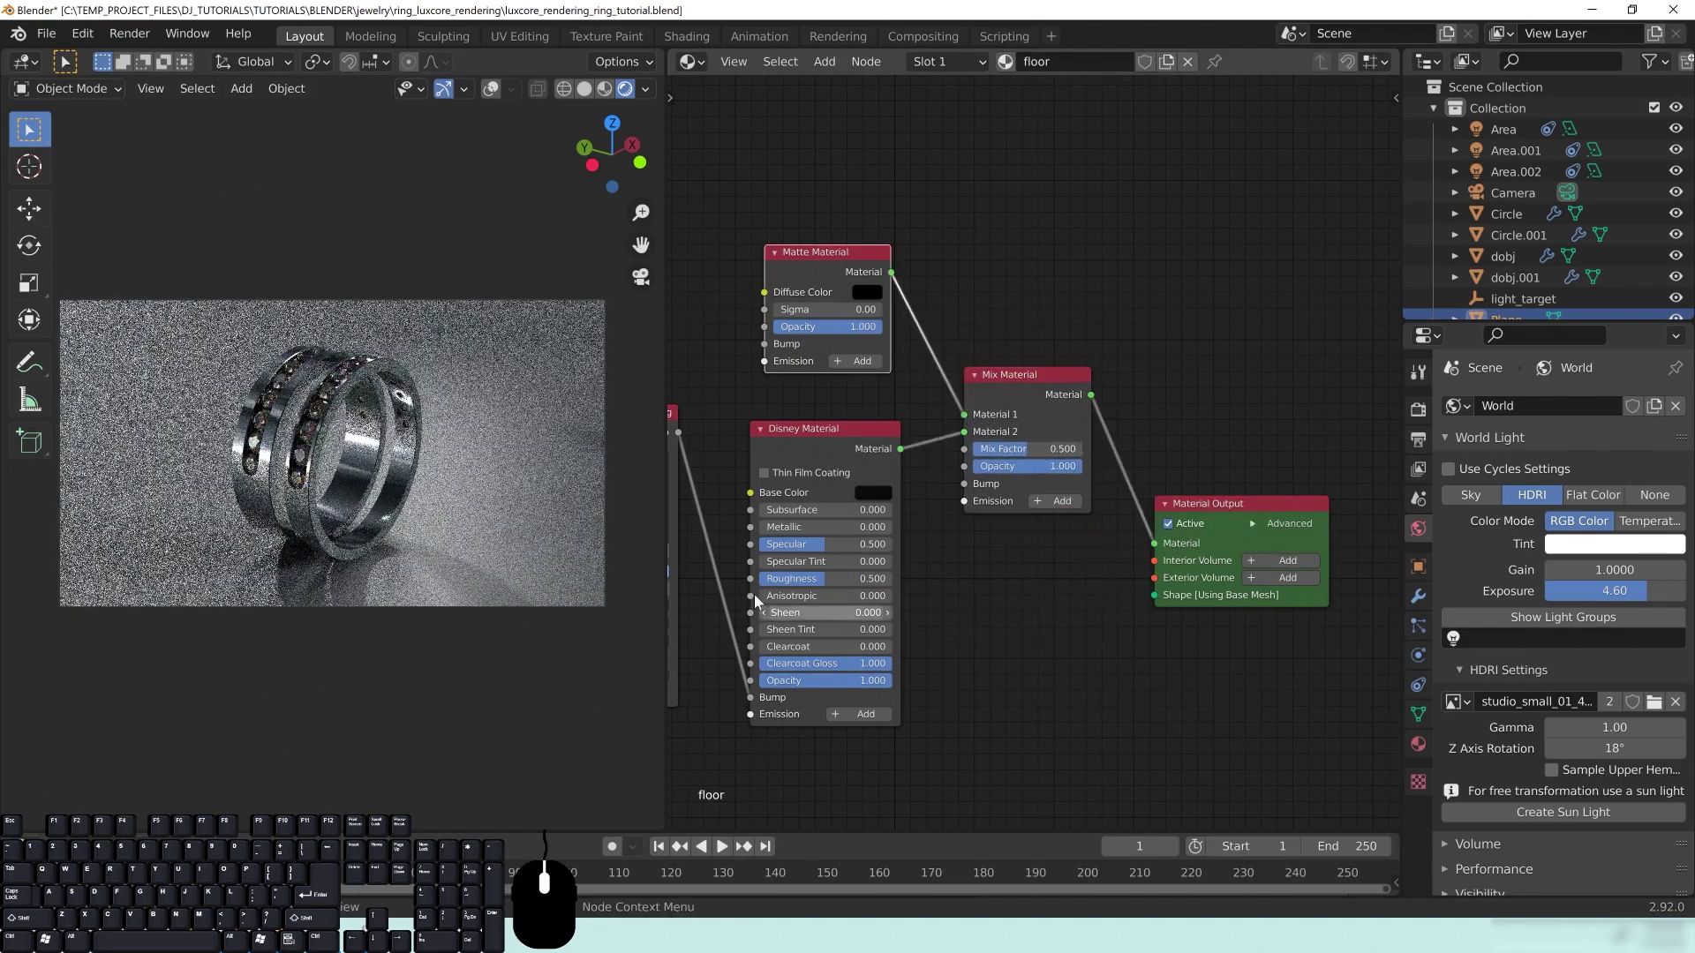
Step: Try different mix factors on the floor's Mix Material node, including 1.0, ending at 0.25
drag(1029, 453, 999, 450)
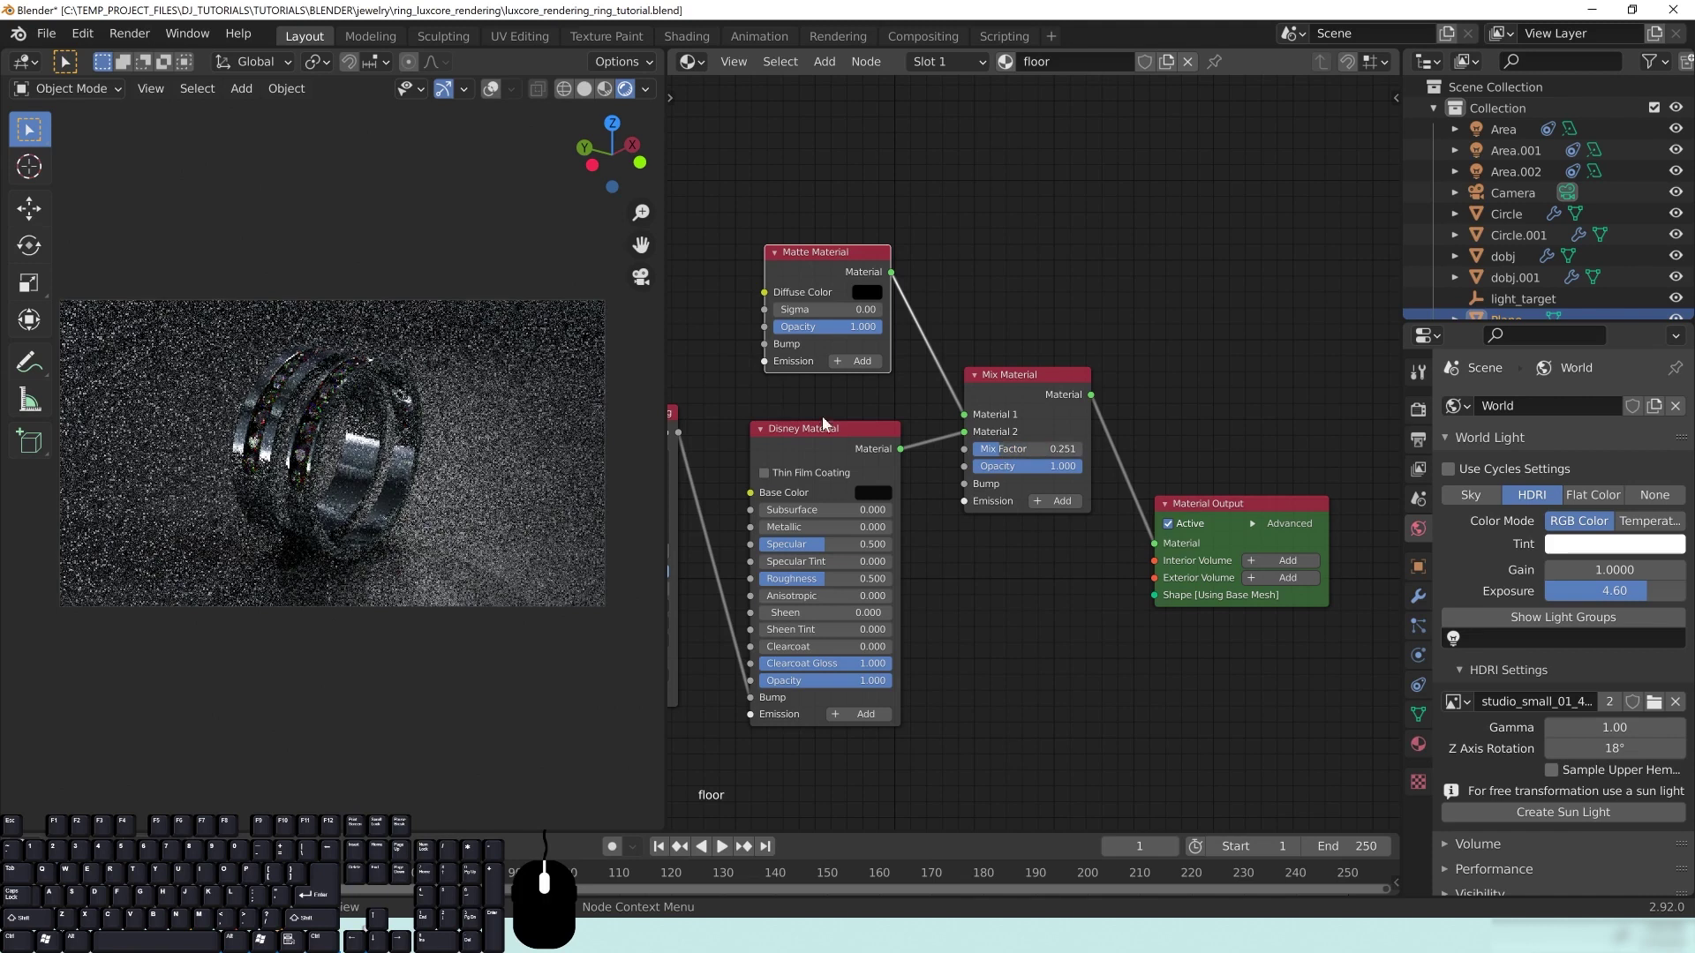
middle_drag(944, 421, 996, 400)
drag(1055, 430, 1135, 429)
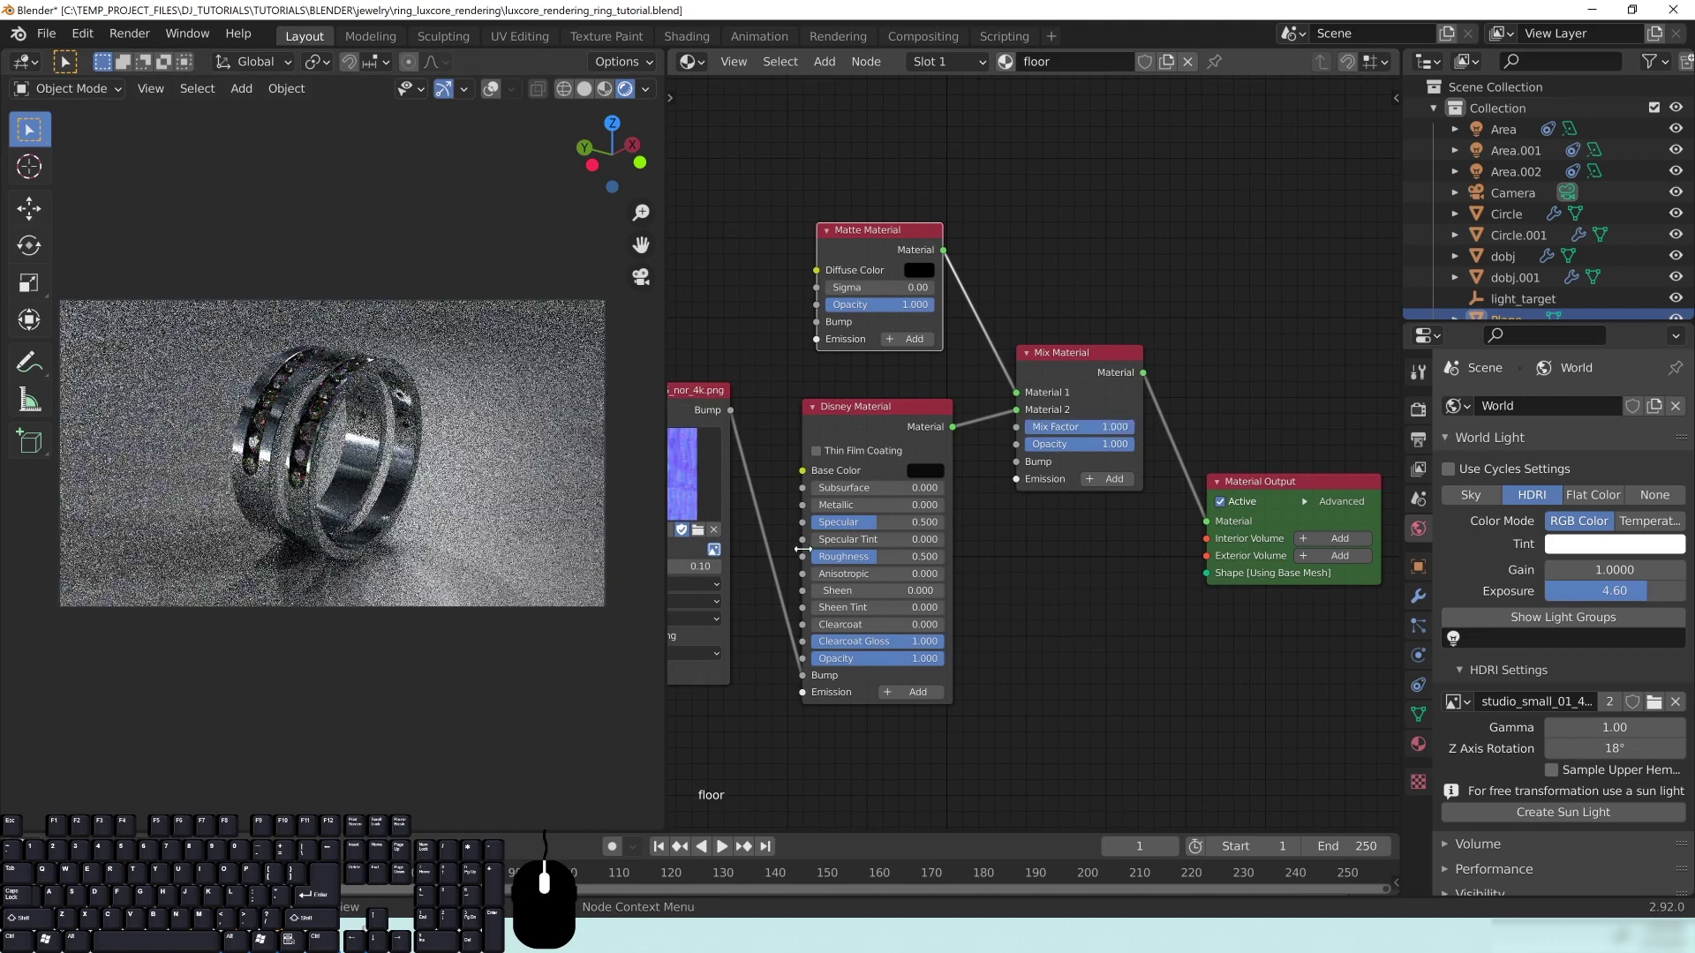
click(1100, 424)
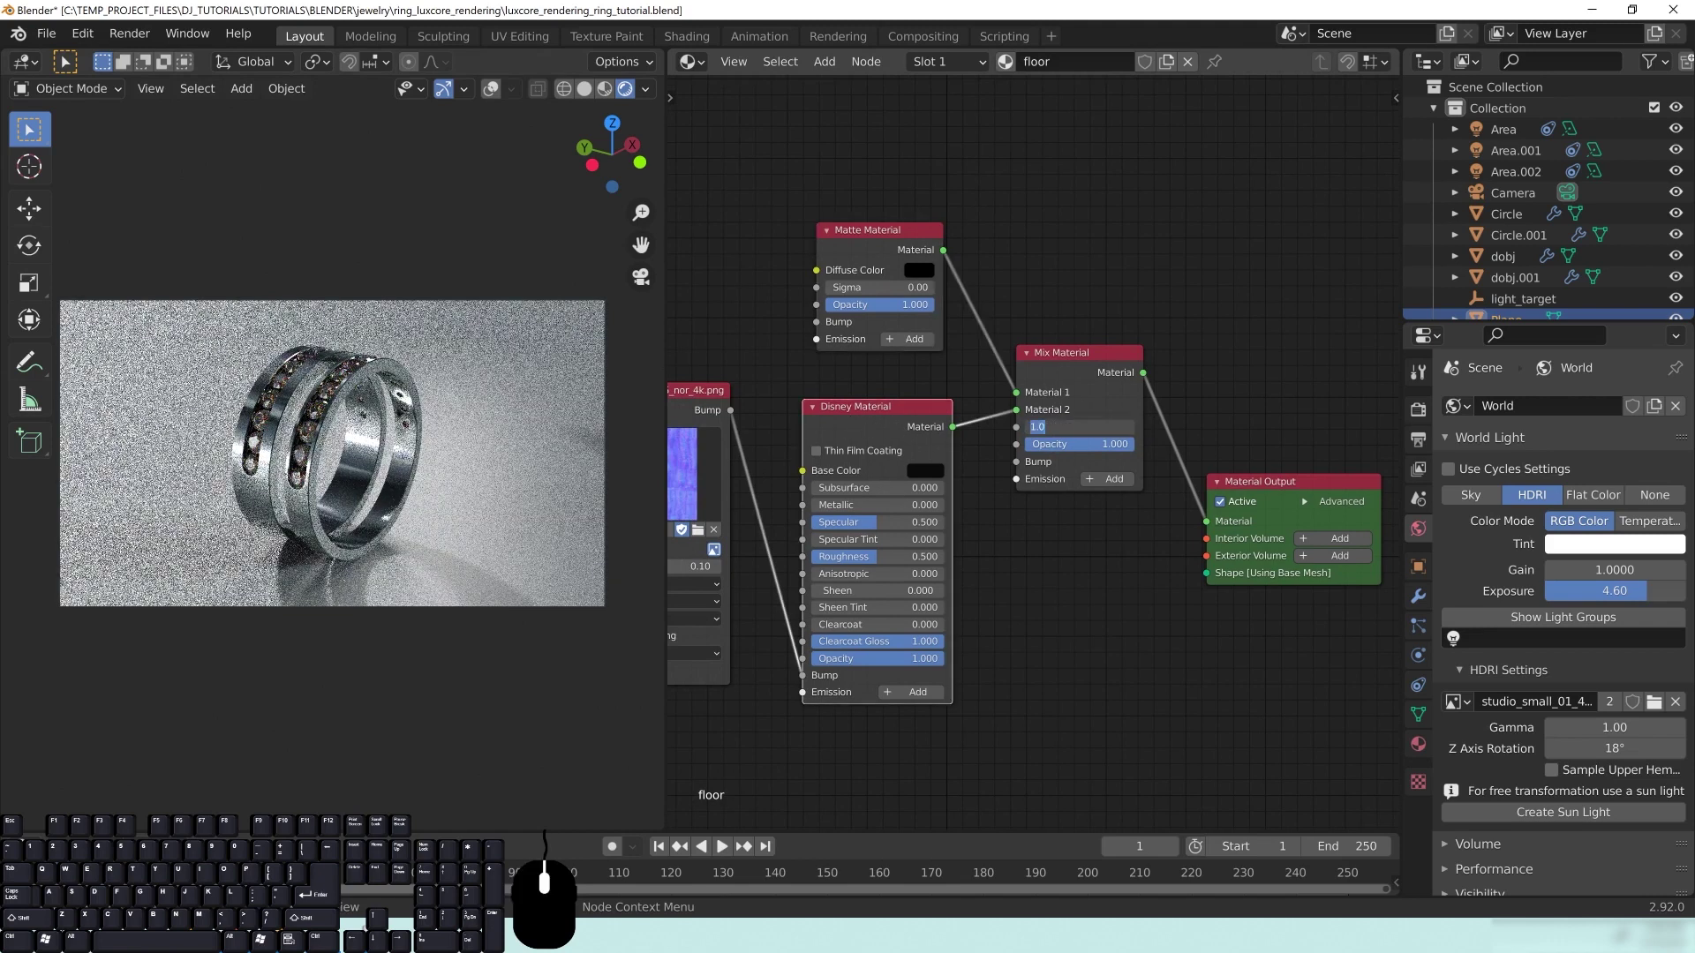
text(0.25)
key(Return)
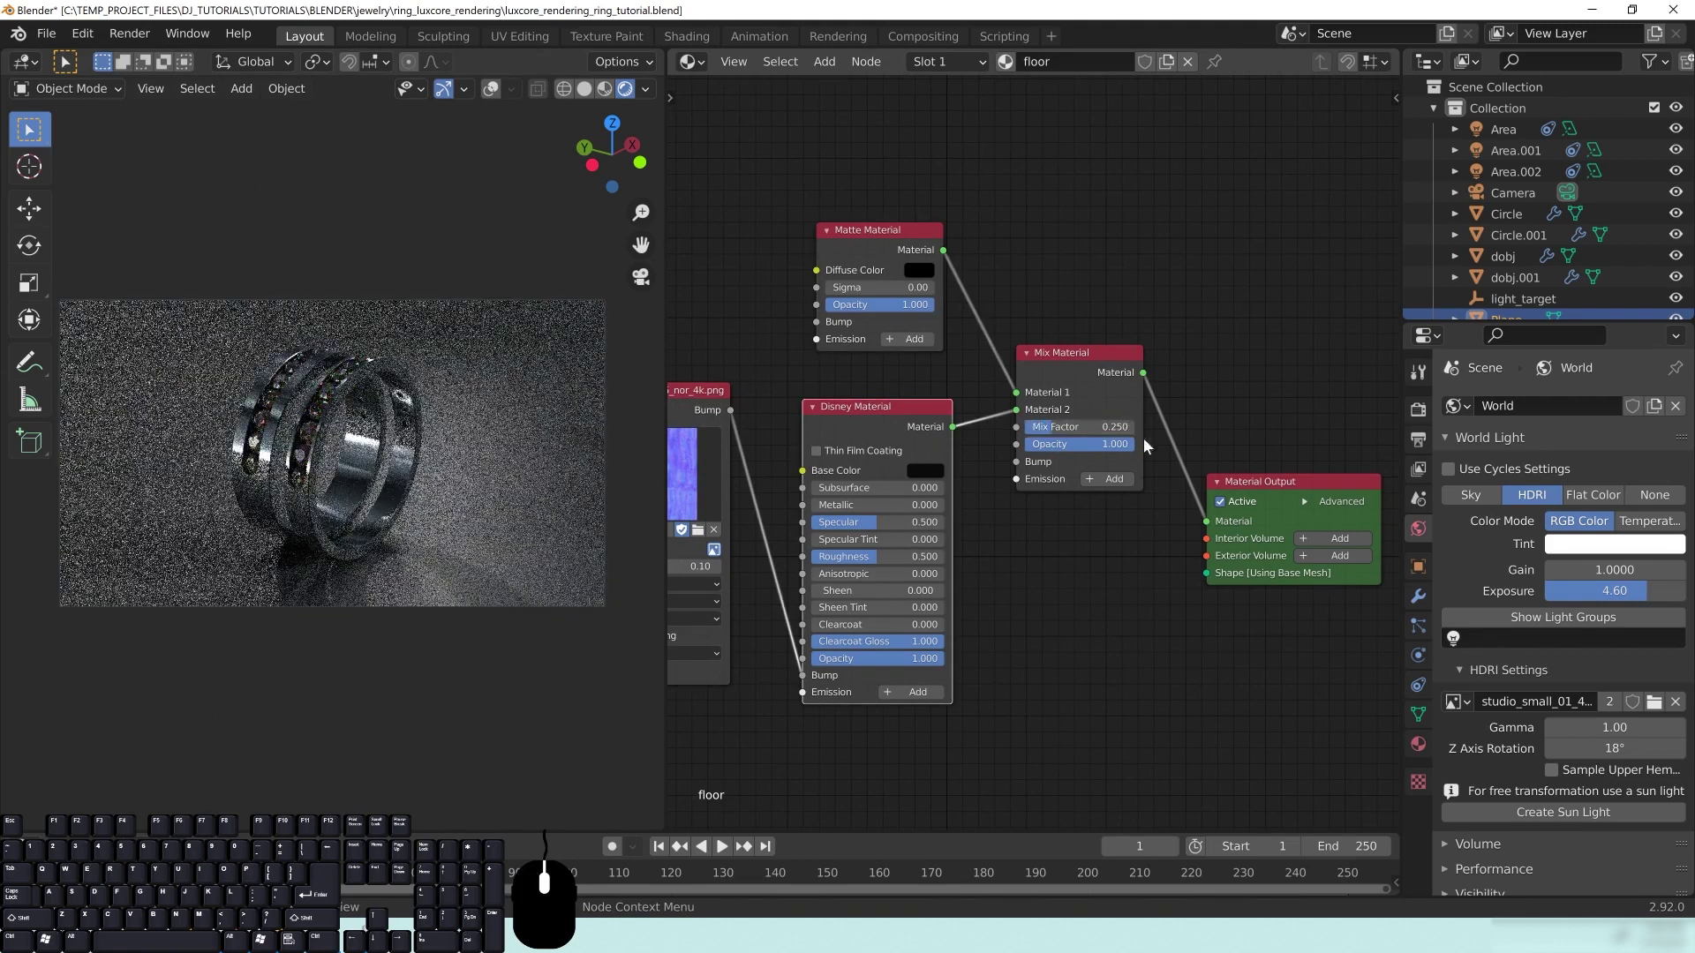
Step: Connect the fabric normal map's Bump output to the Matte Material's Bump input and set the Mix Material's mix factor to 0.5
middle_drag(767, 334, 929, 312)
drag(897, 383, 978, 300)
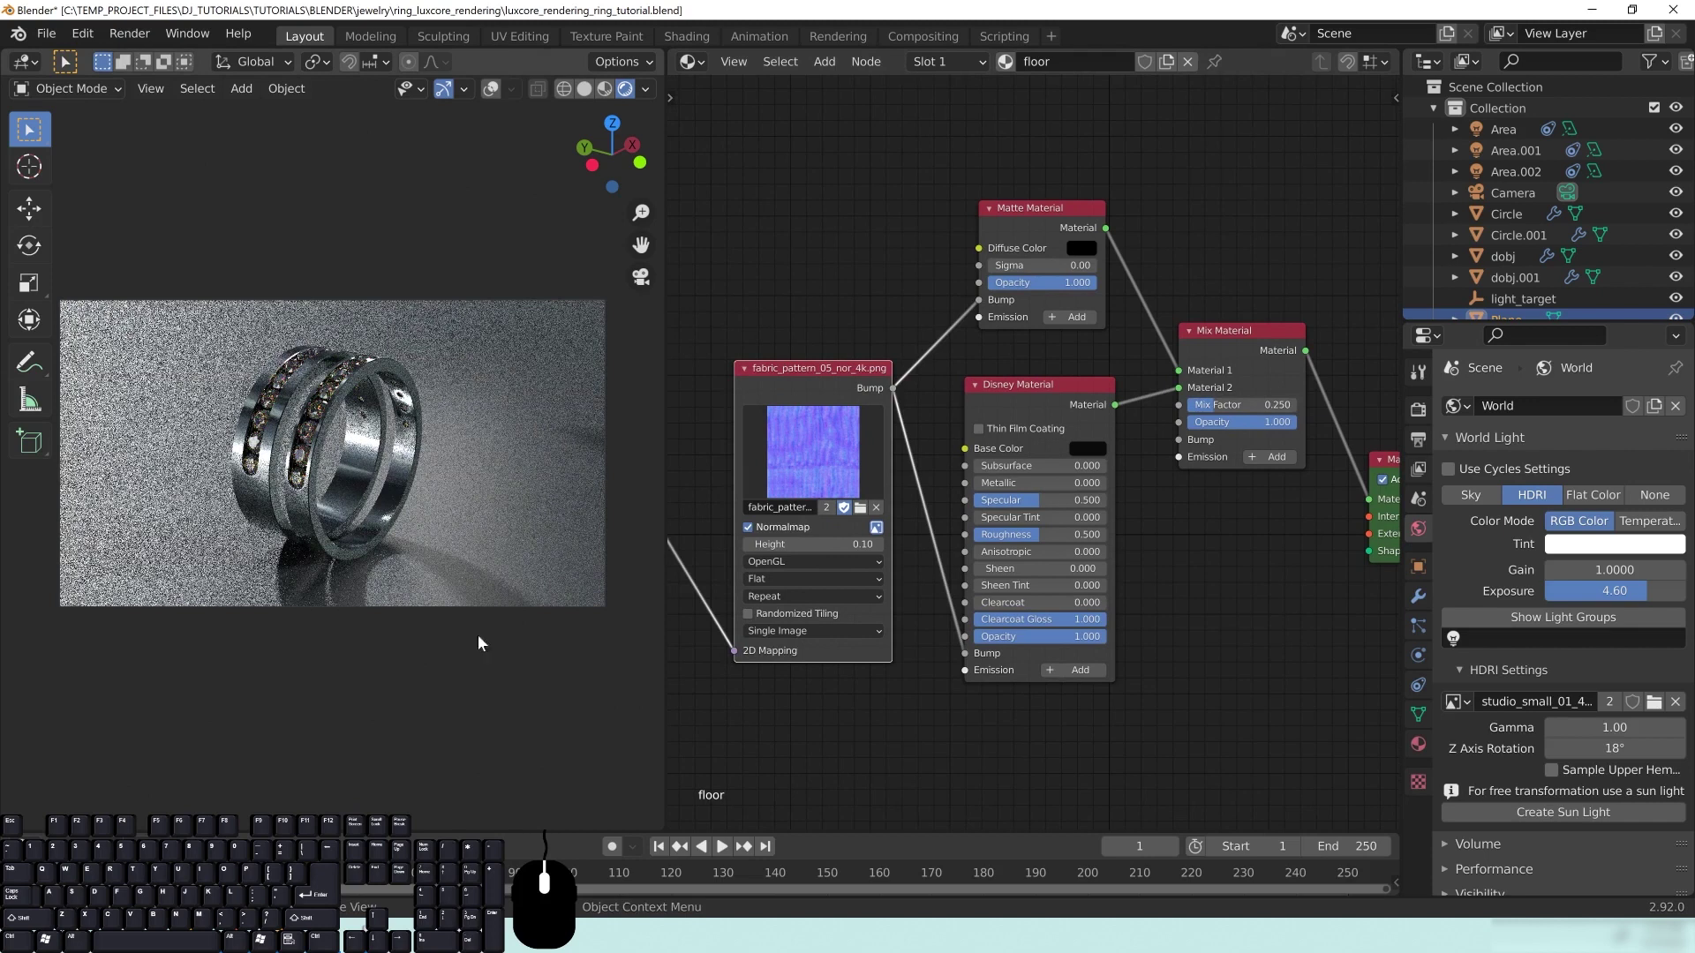
middle_drag(1204, 502, 1070, 553)
double_click(1110, 456)
key(BackSpace)
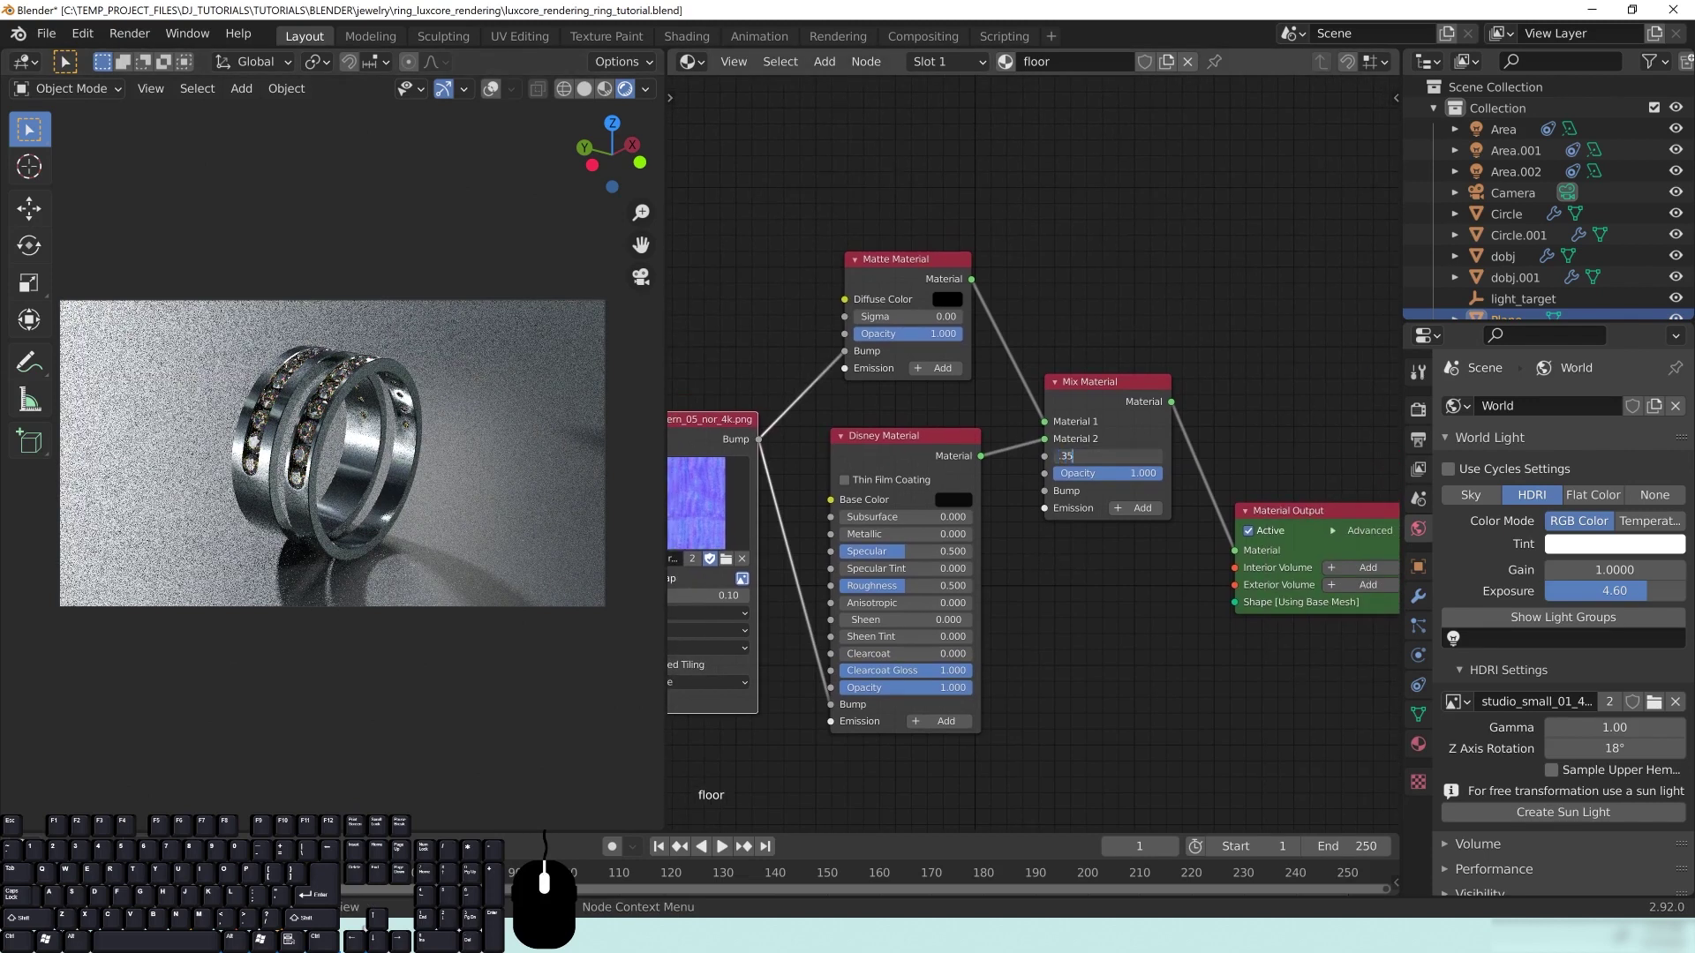
double_click(1109, 449)
text(.)
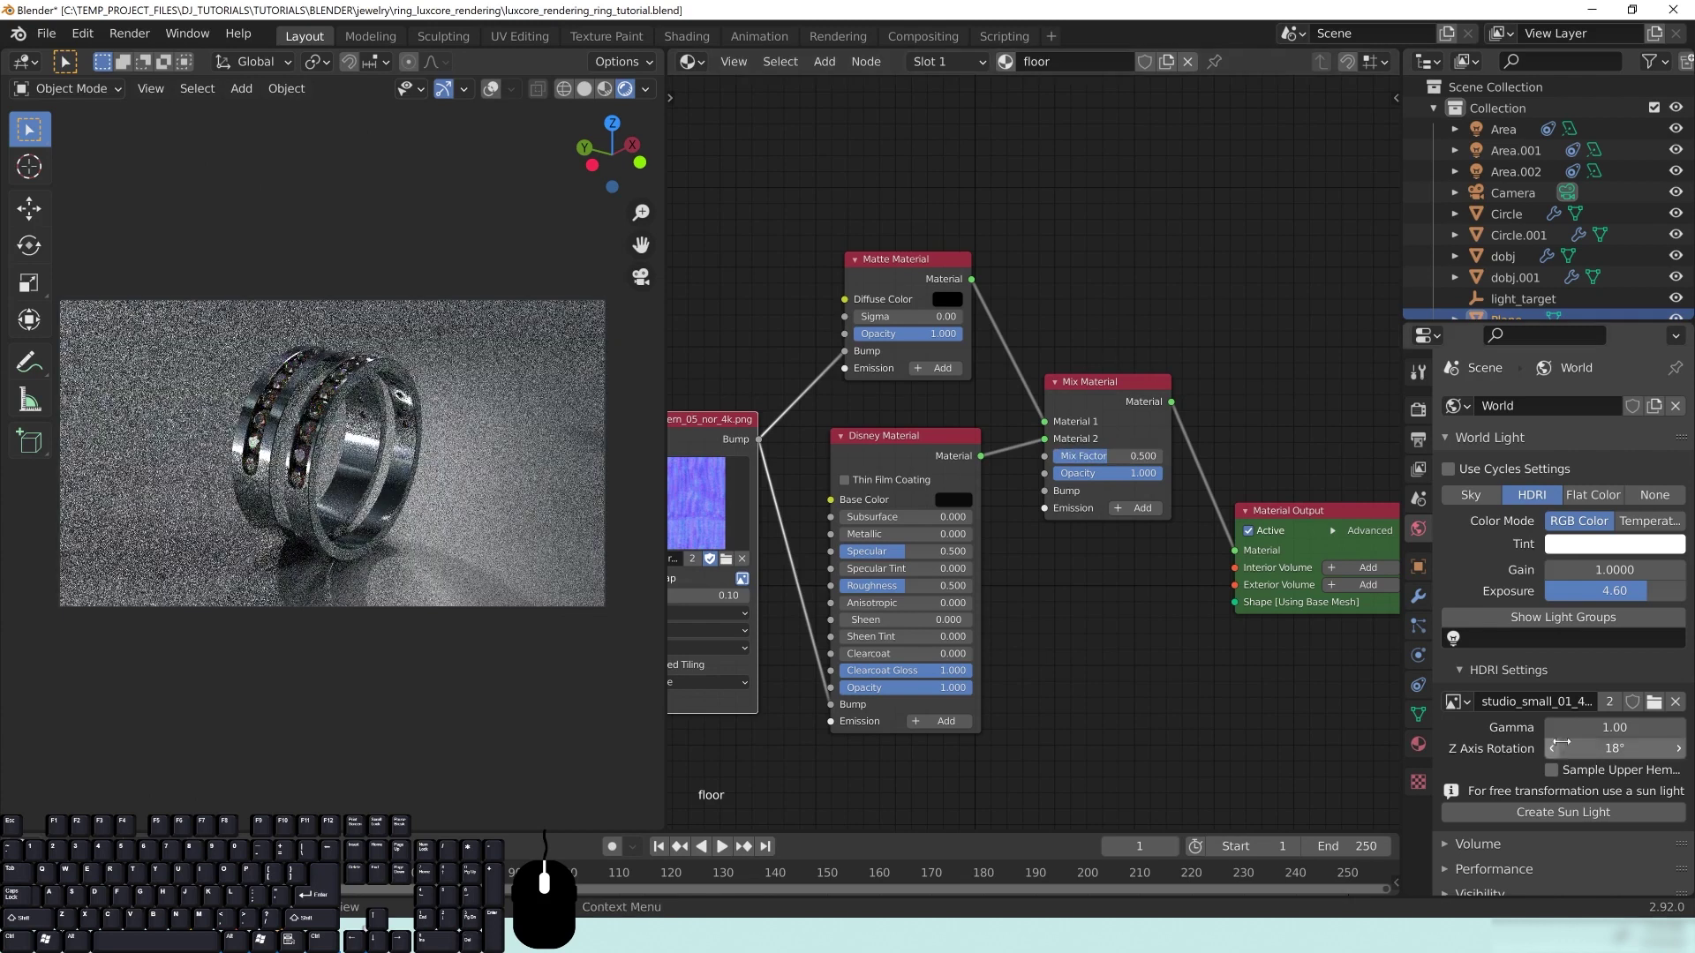
Step: Rotate the world HDRI to 23° around the Z axis and save the file
drag(1612, 750, 1619, 750)
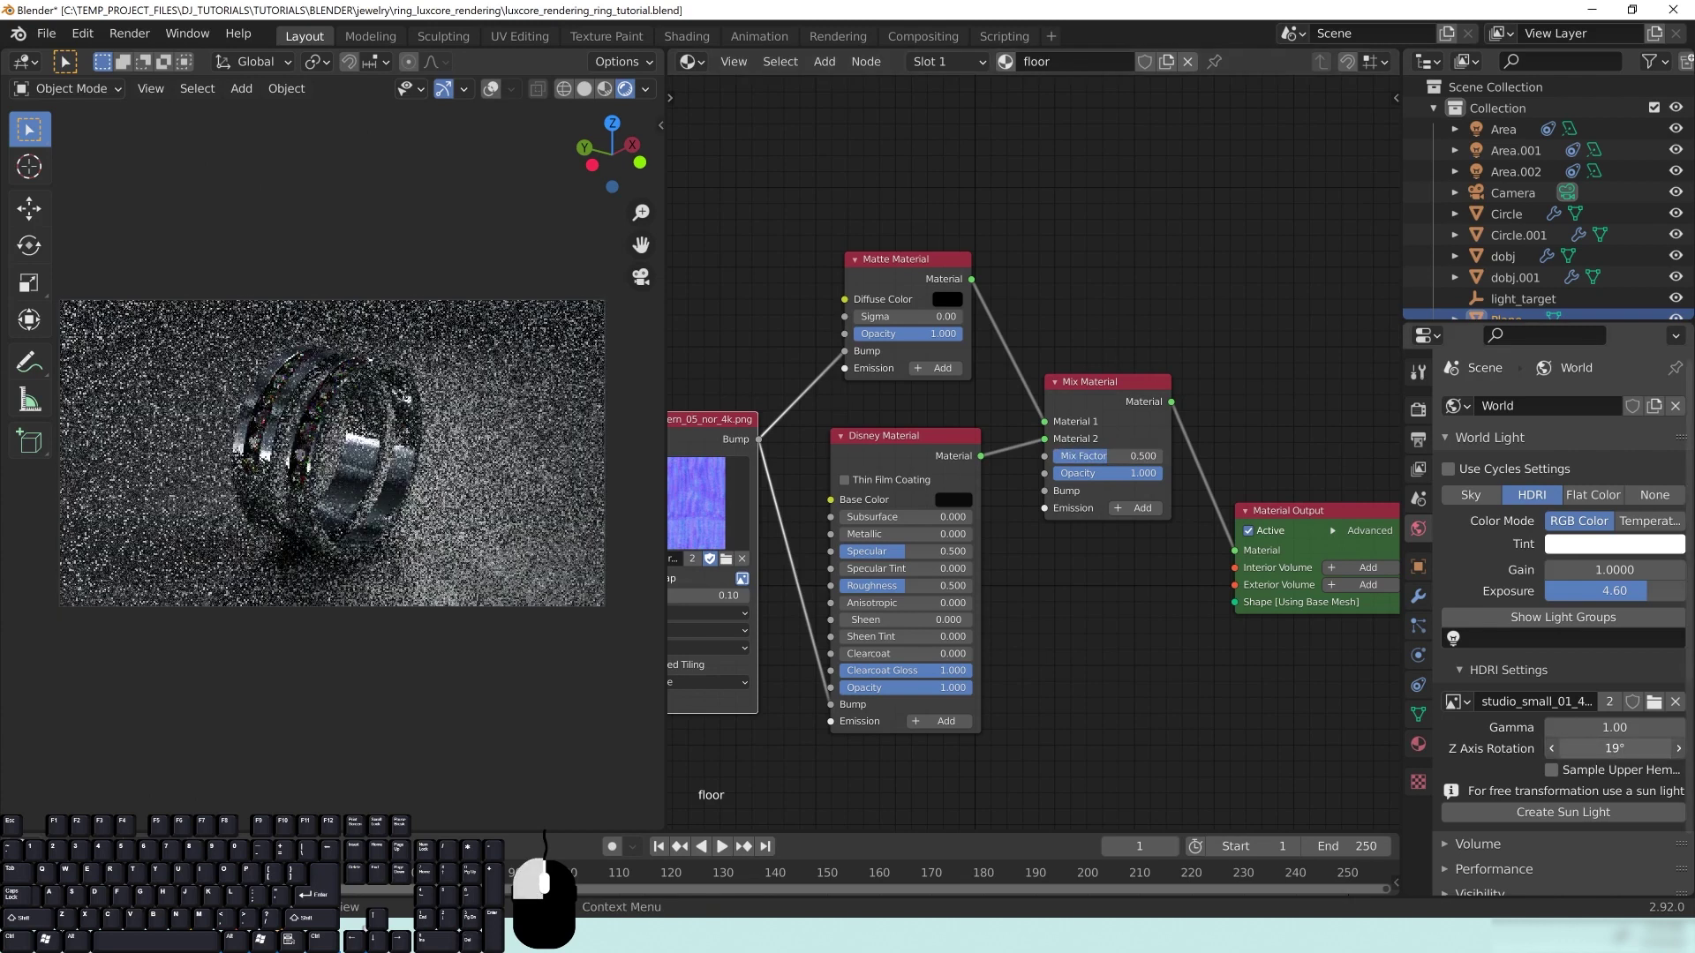
drag(1619, 750, 1615, 751)
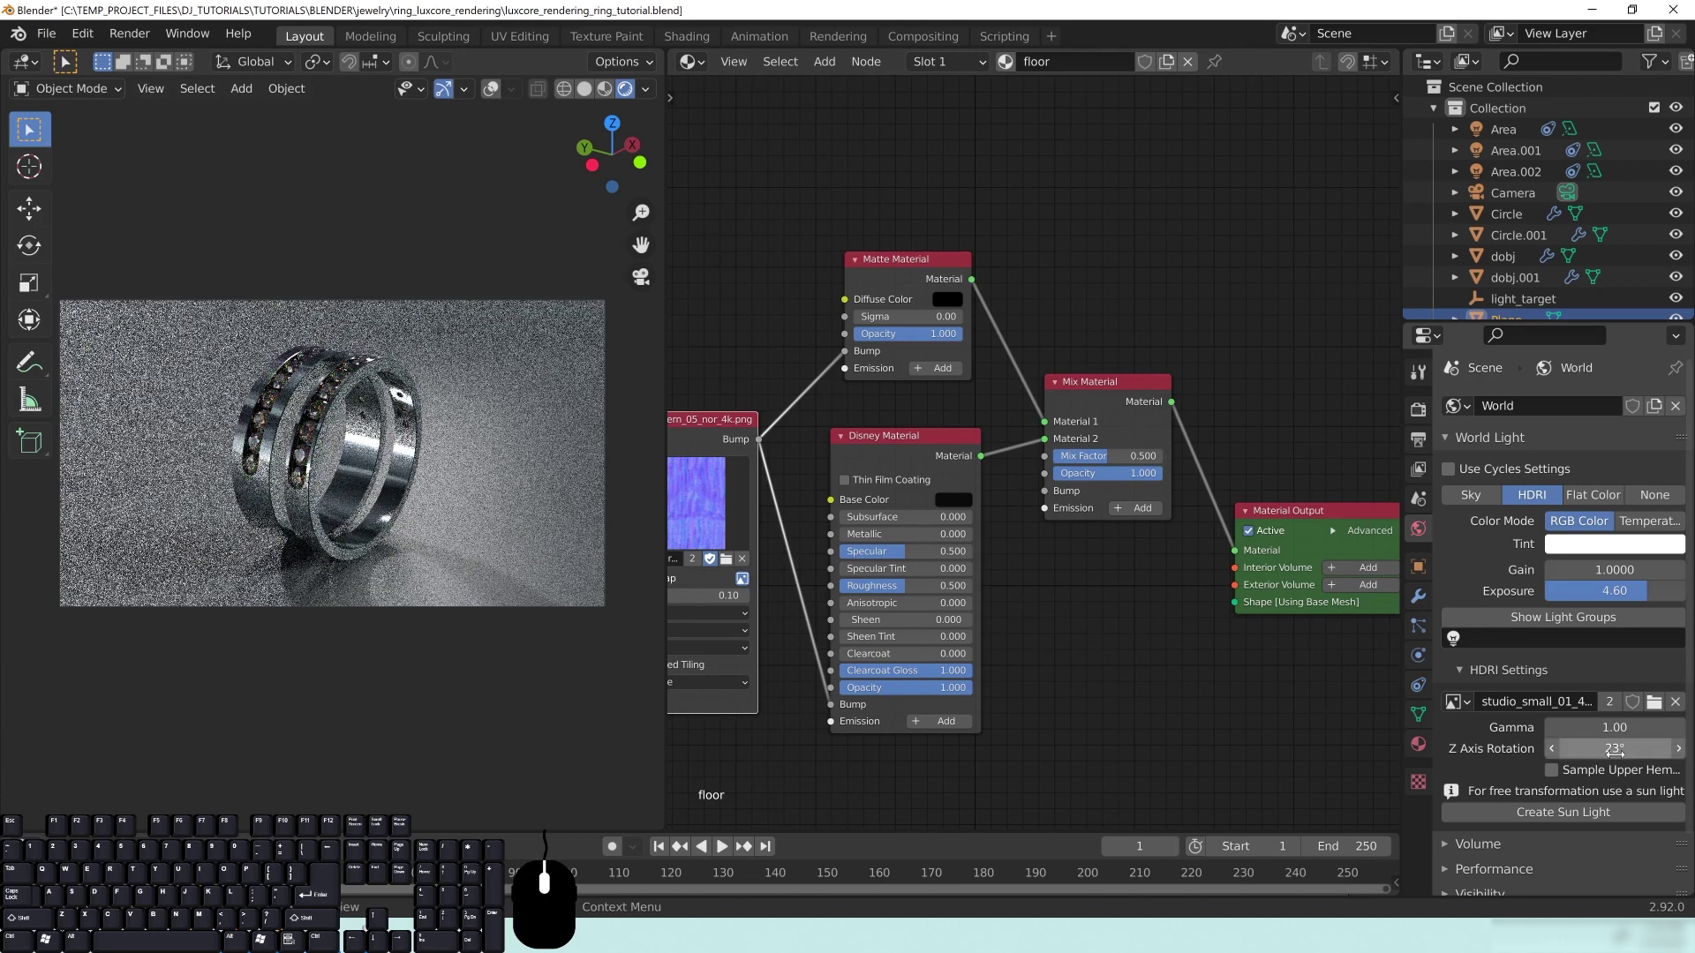
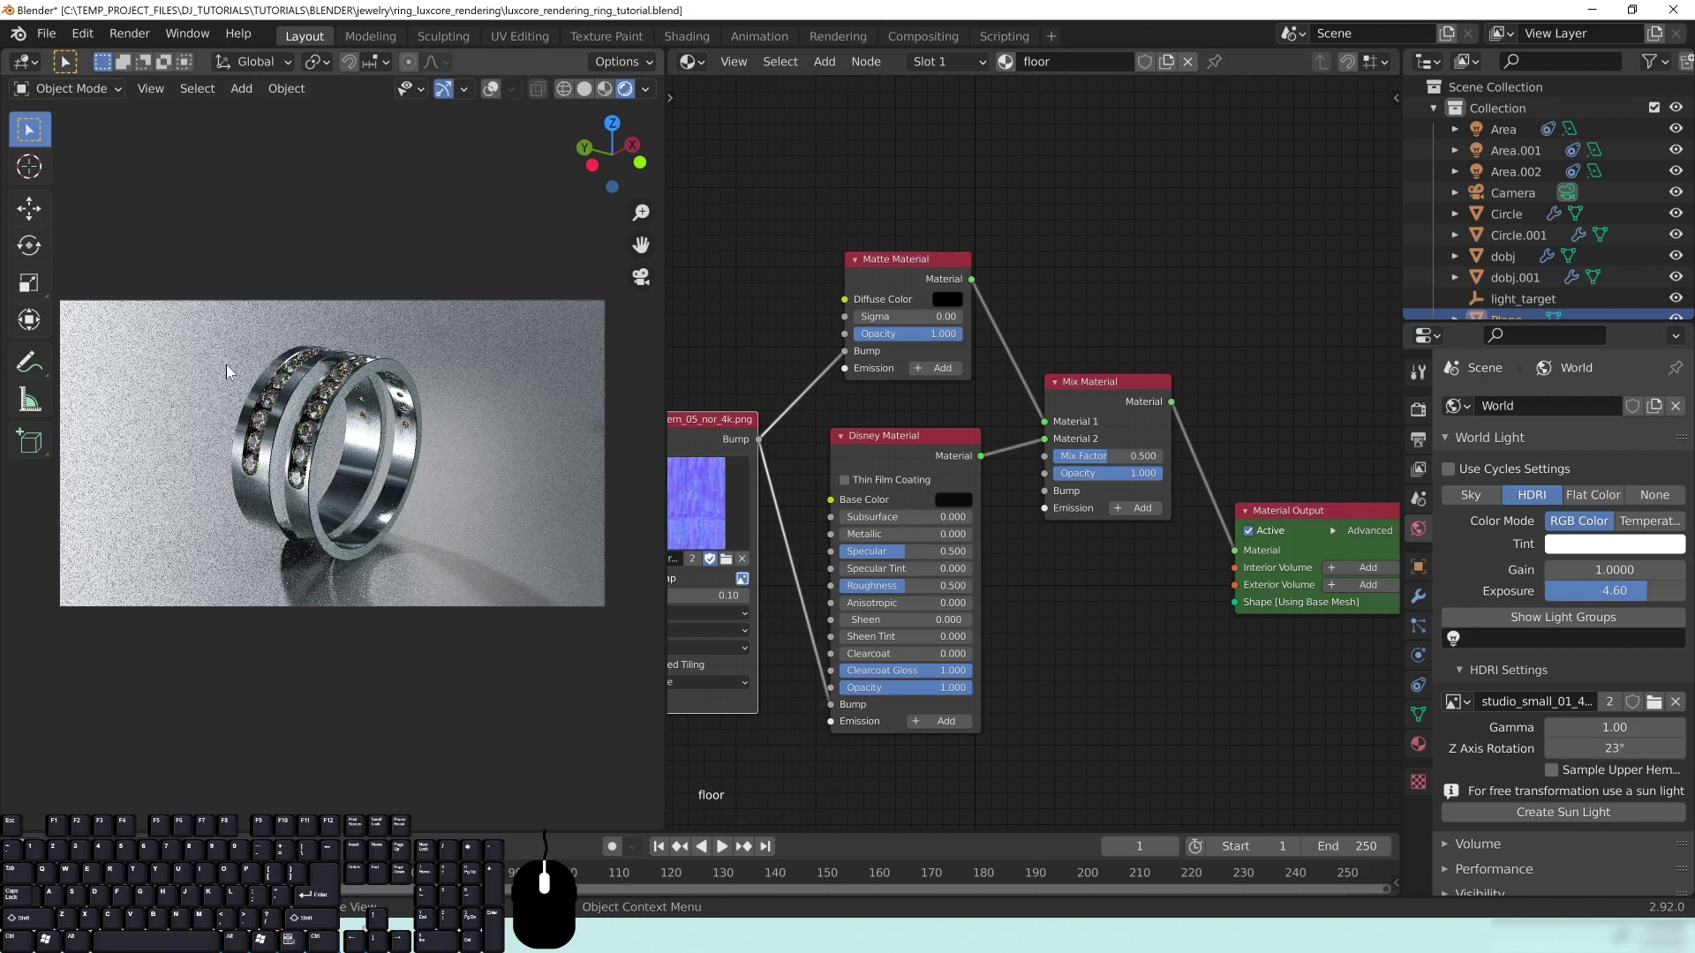
key(ctrl+s)
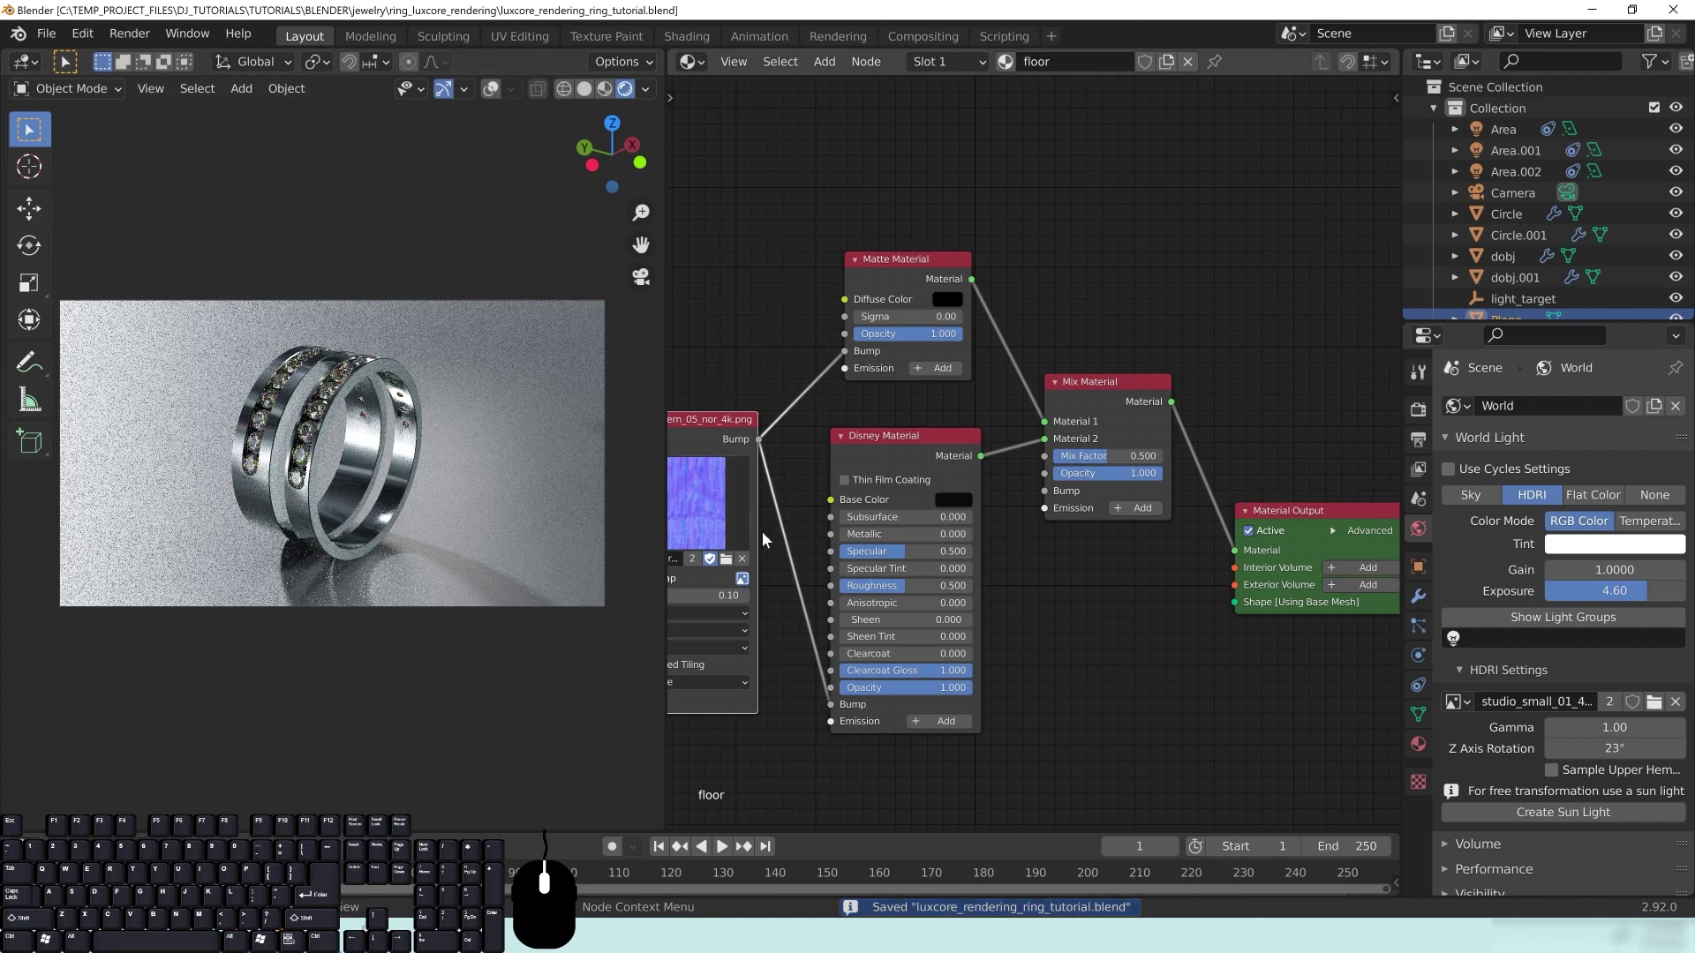
Step: Enable Crop to Render Region in the scene's output dimensions
middle_drag(1330, 690, 1217, 662)
click(1418, 410)
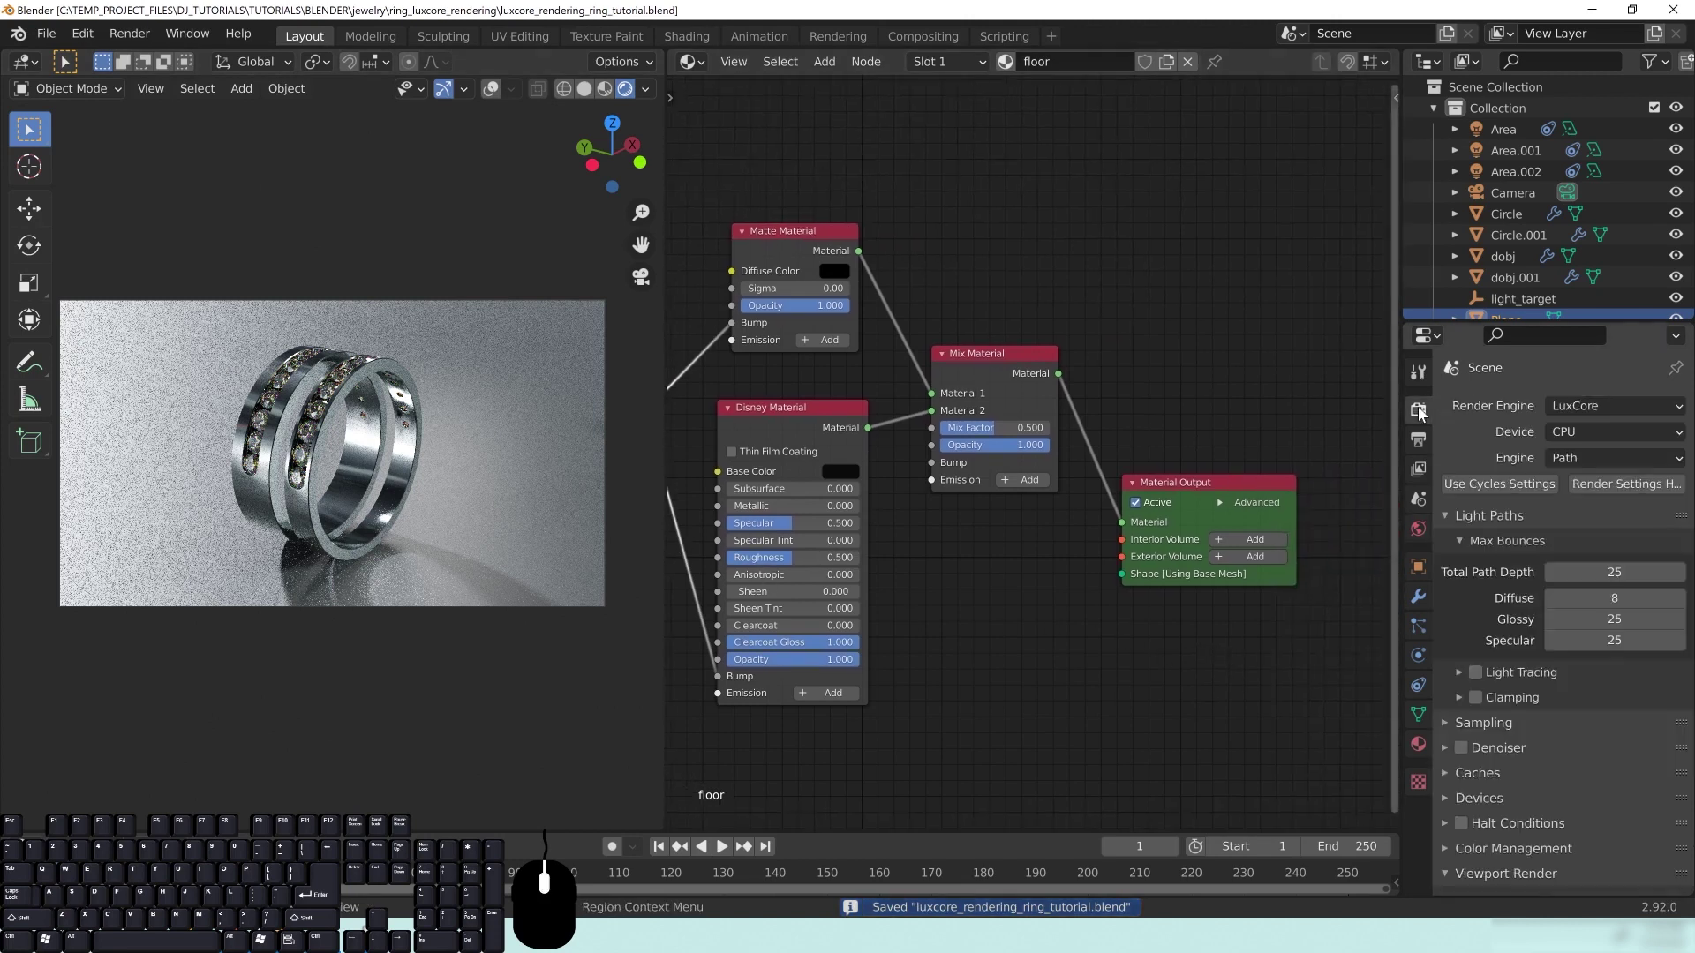
middle_drag(1030, 677, 1229, 664)
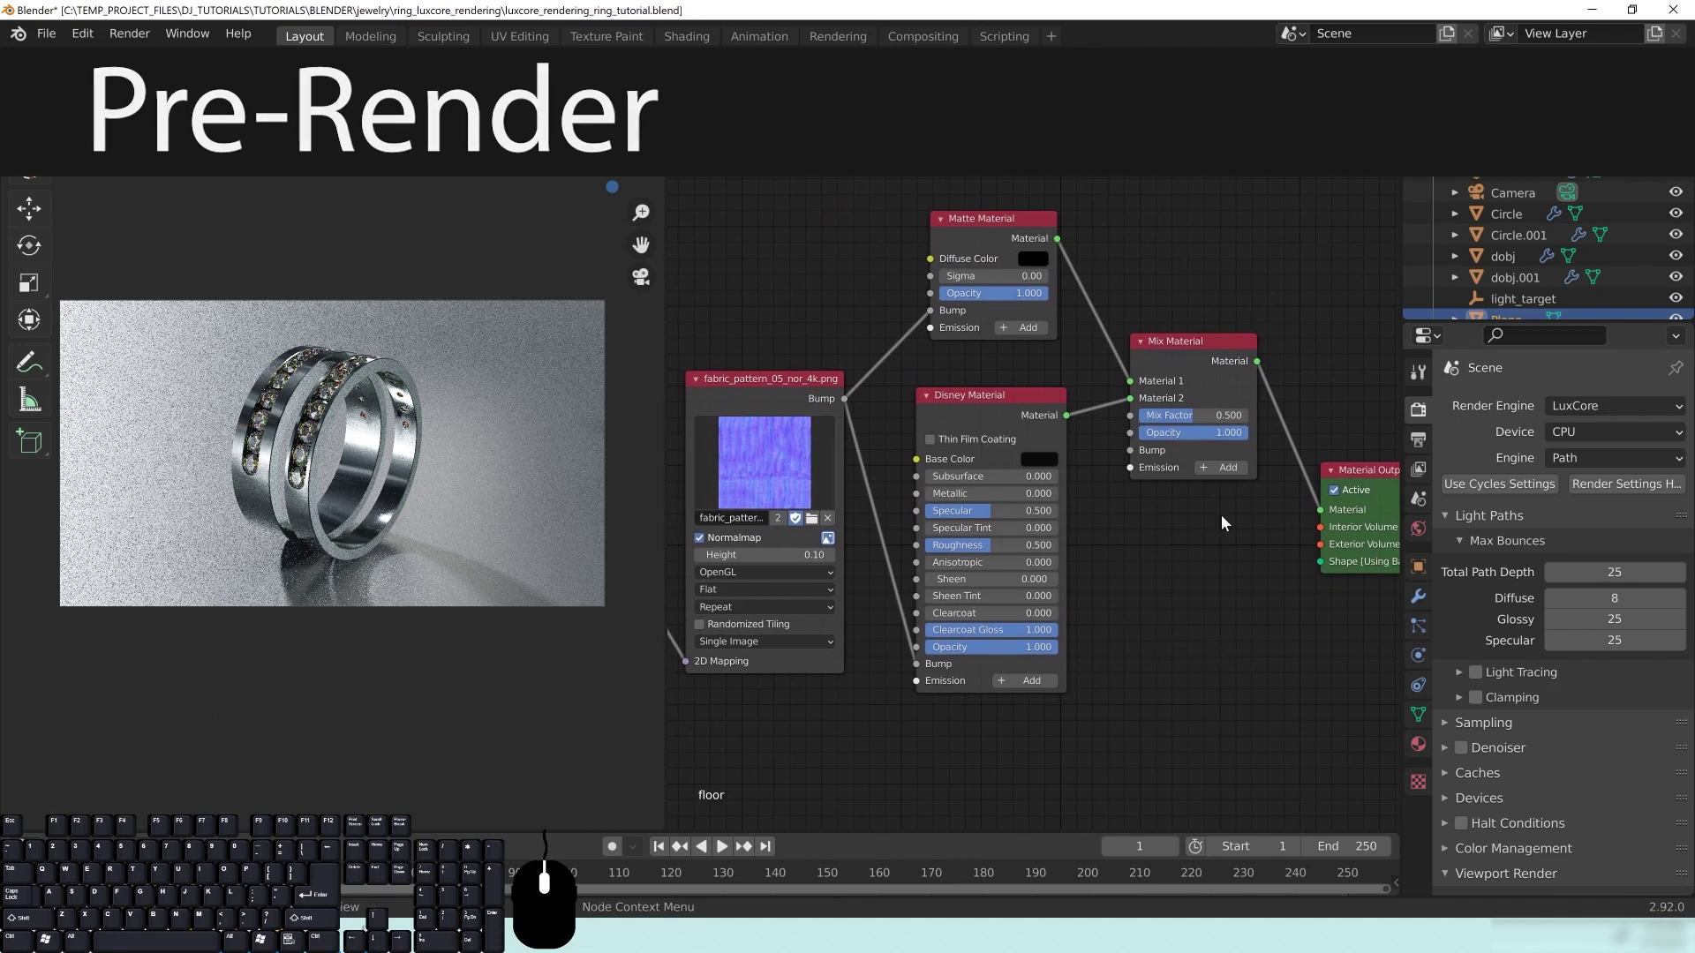
middle_drag(1202, 665, 1123, 632)
click(1419, 439)
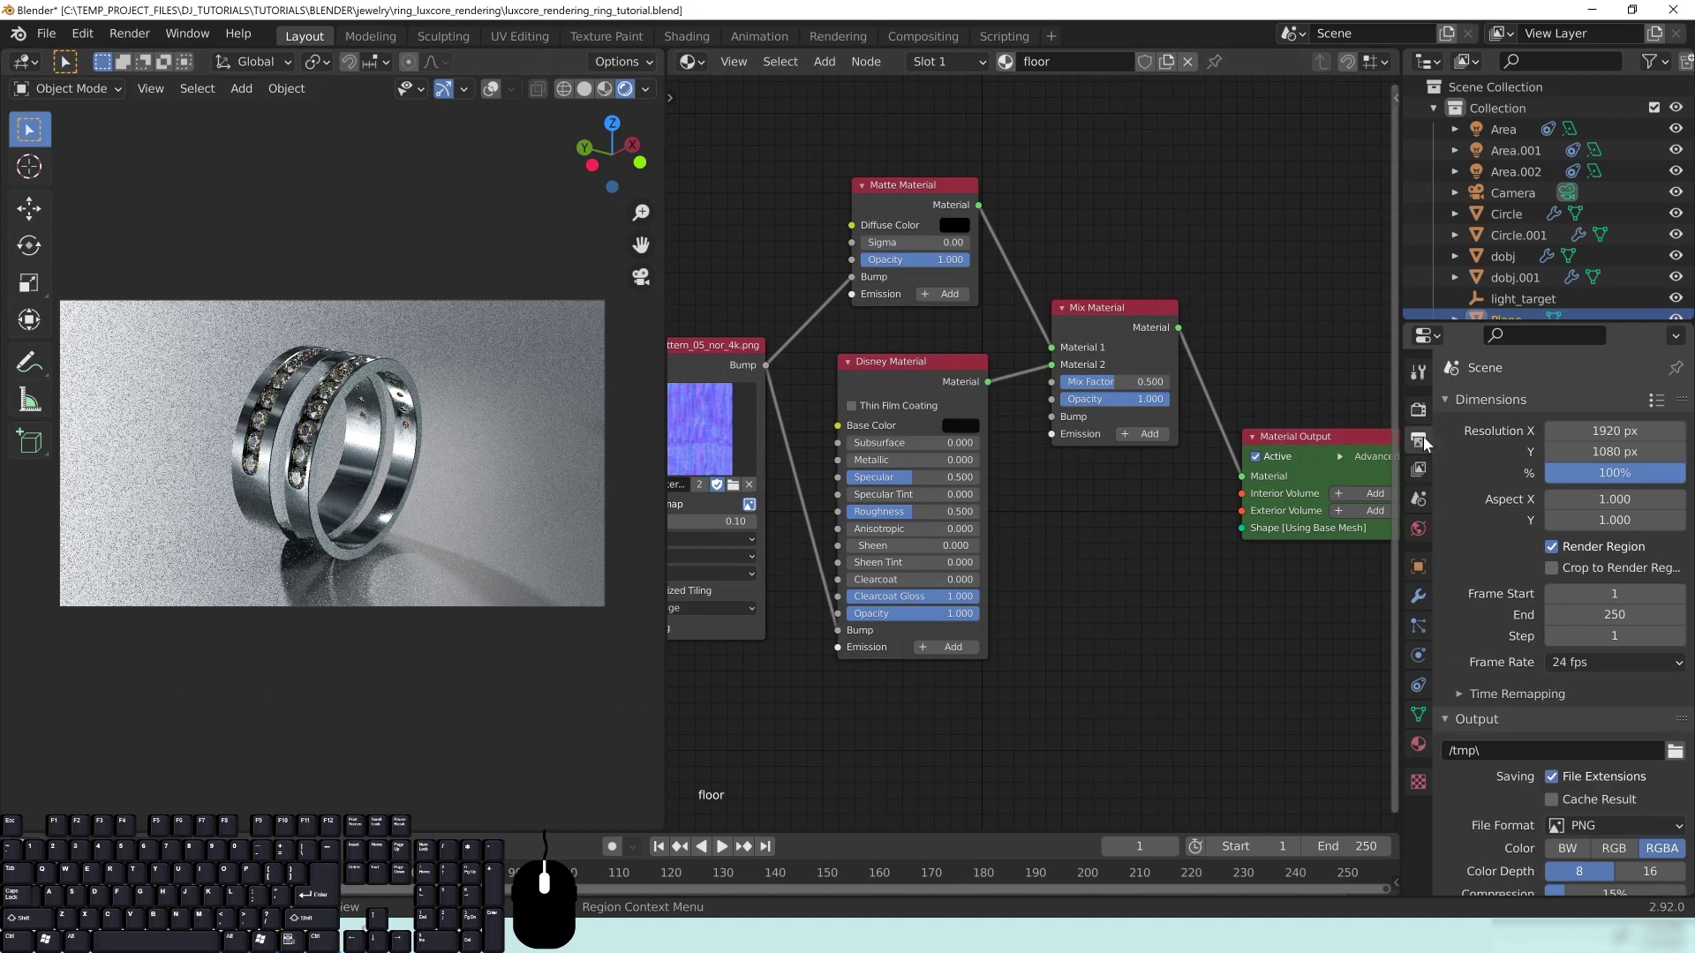
click(1551, 569)
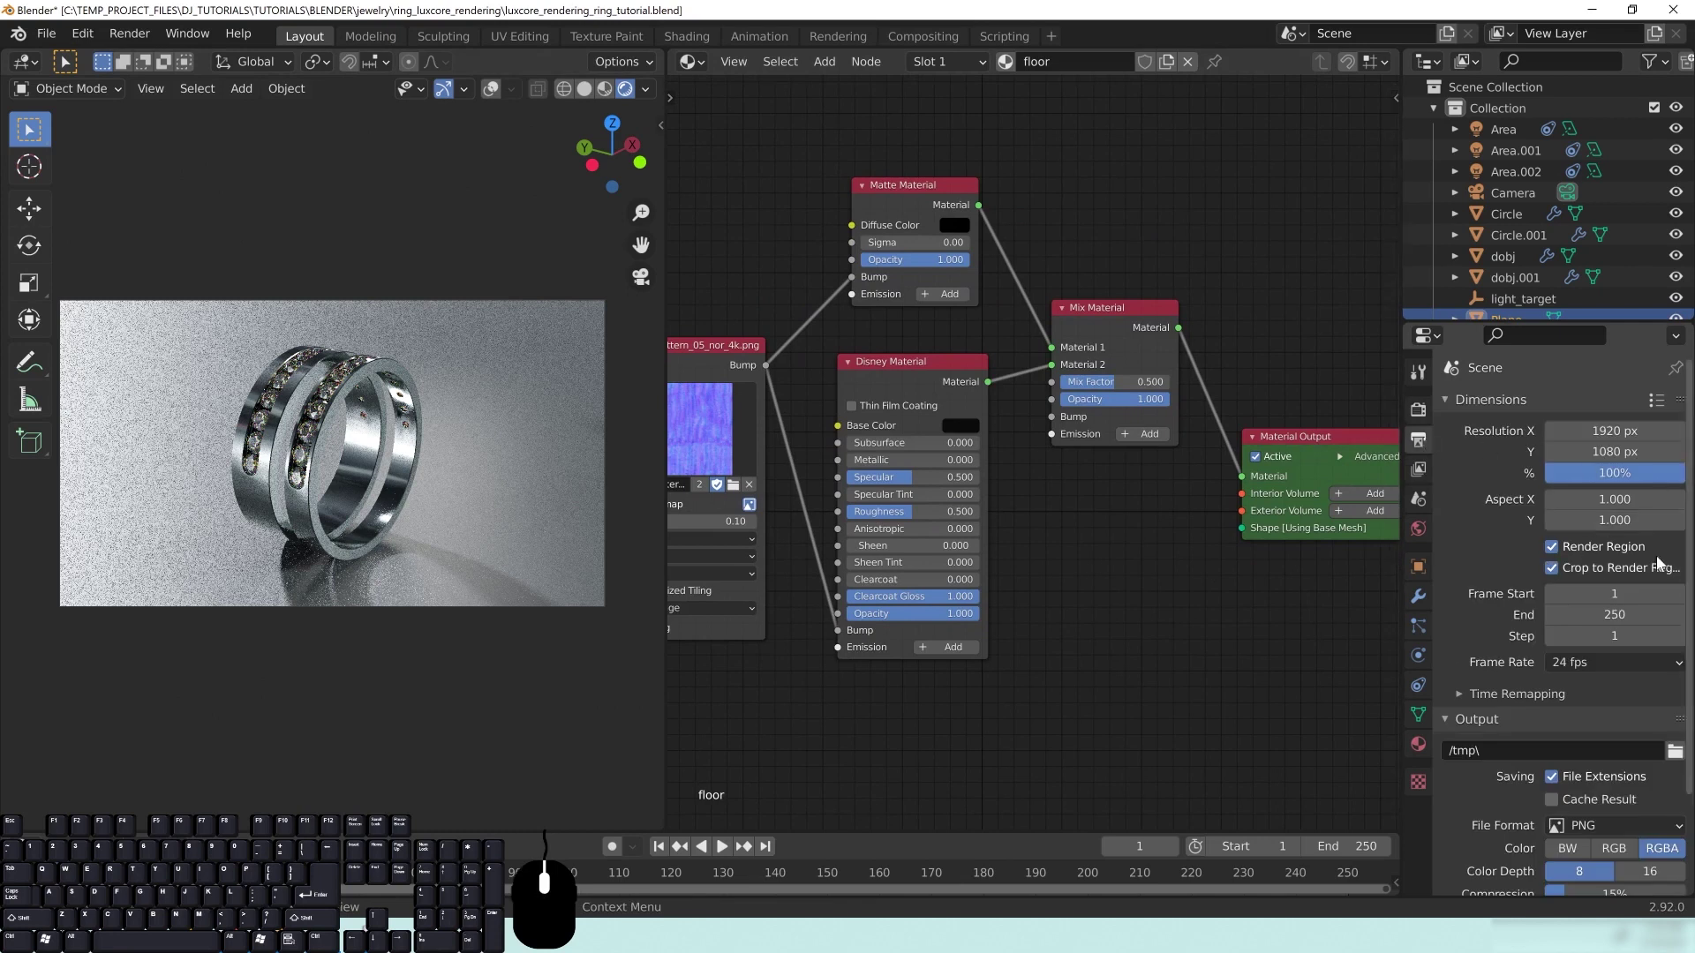
Step: With the camera selected and solid shading on, shrink its render region to a small area around the ring's gemstones
click(1511, 192)
key(z)
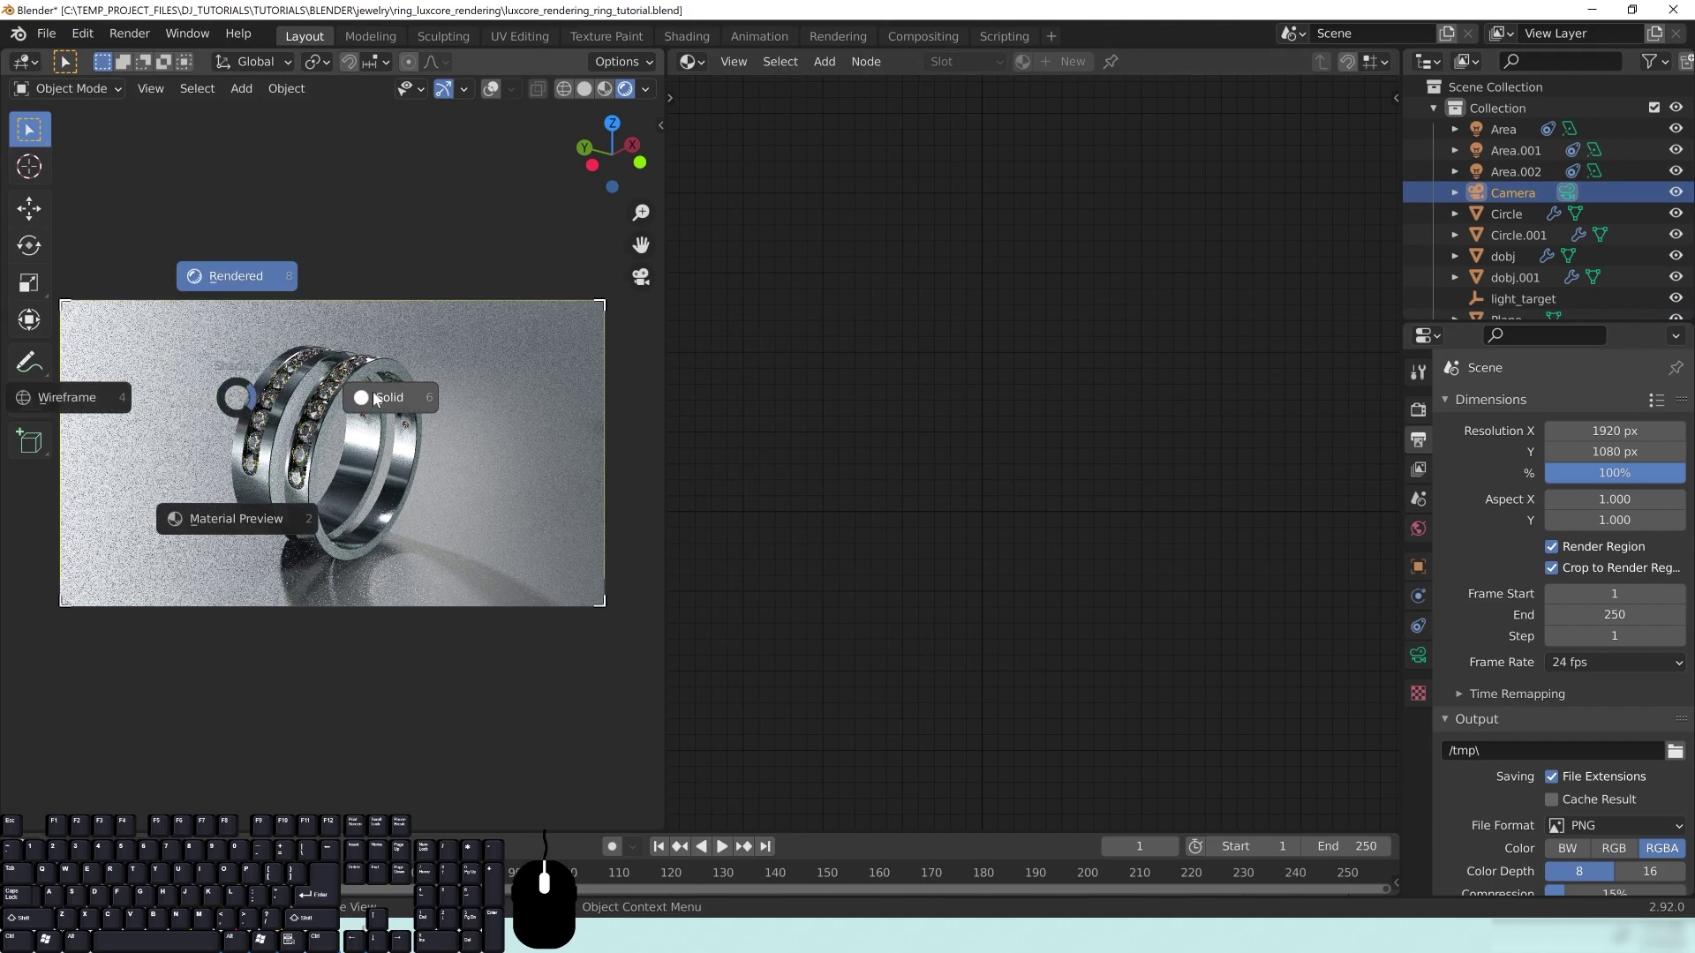
click(375, 397)
key(ctrl+s)
drag(61, 500, 248, 503)
drag(606, 421, 327, 418)
drag(296, 300, 296, 362)
drag(284, 606, 285, 521)
drag(284, 359, 370, 424)
drag(313, 522, 313, 474)
drag(370, 416, 332, 379)
mouse_move(235, 404)
mouse_down()
mouse_move(258, 413)
mouse_move(233, 423)
mouse_up()
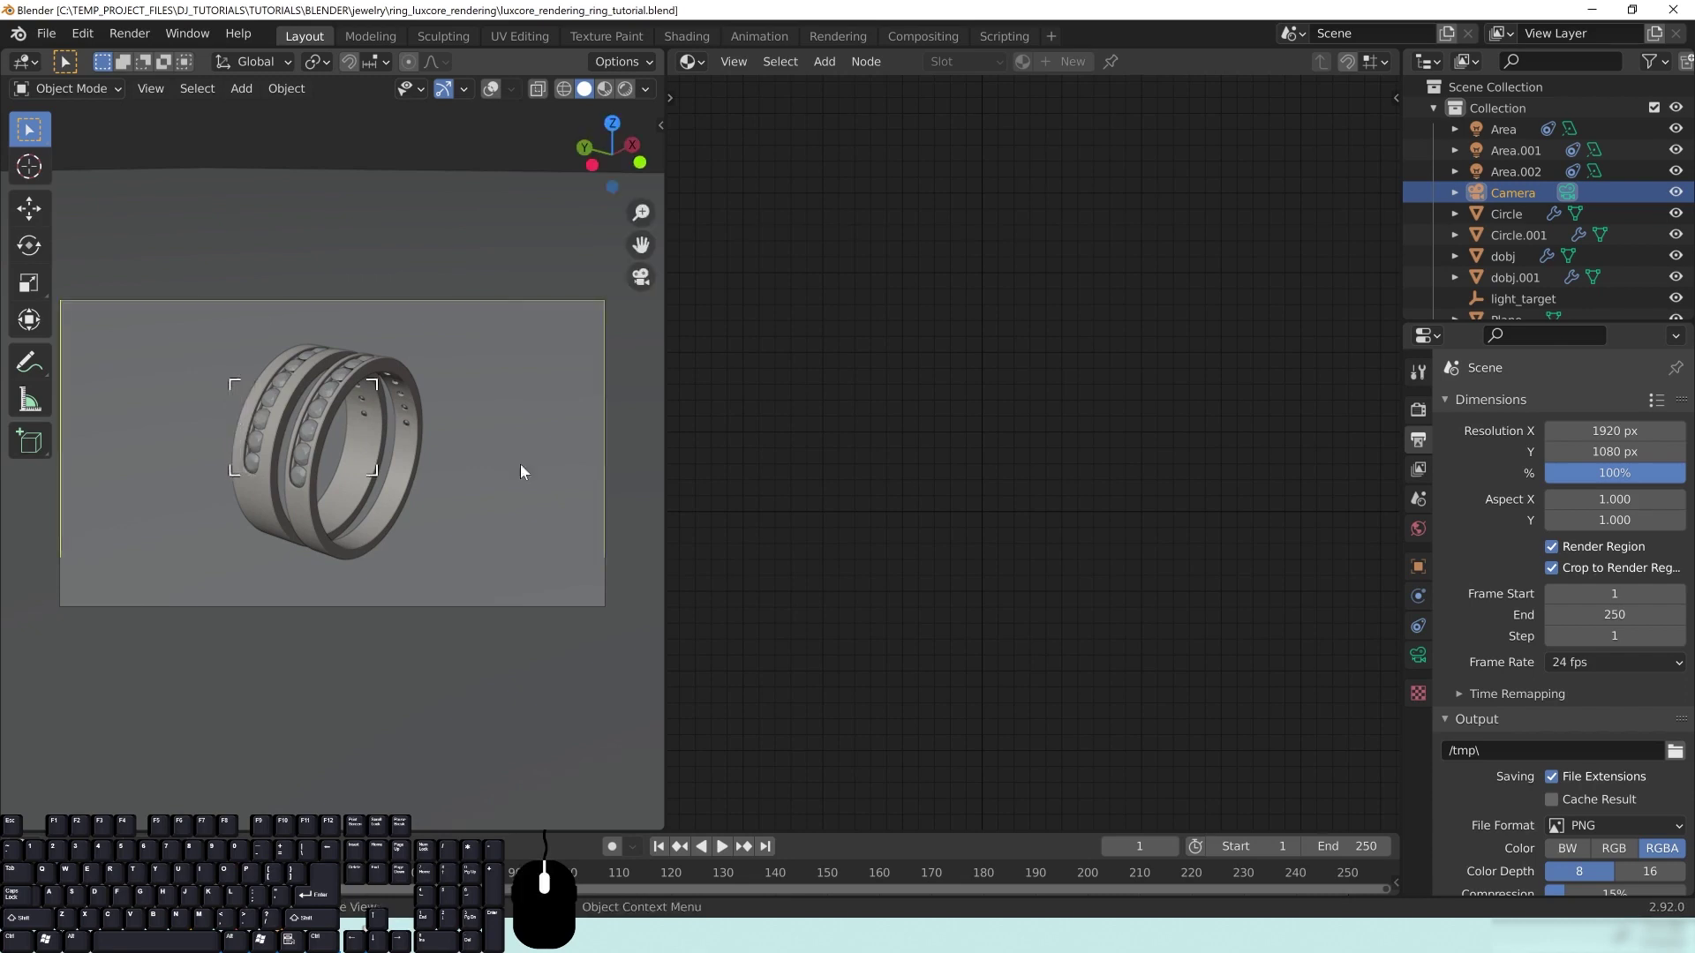
Step: Preview the reduced region in rendered viewport shading and save the file
key(z)
click(368, 327)
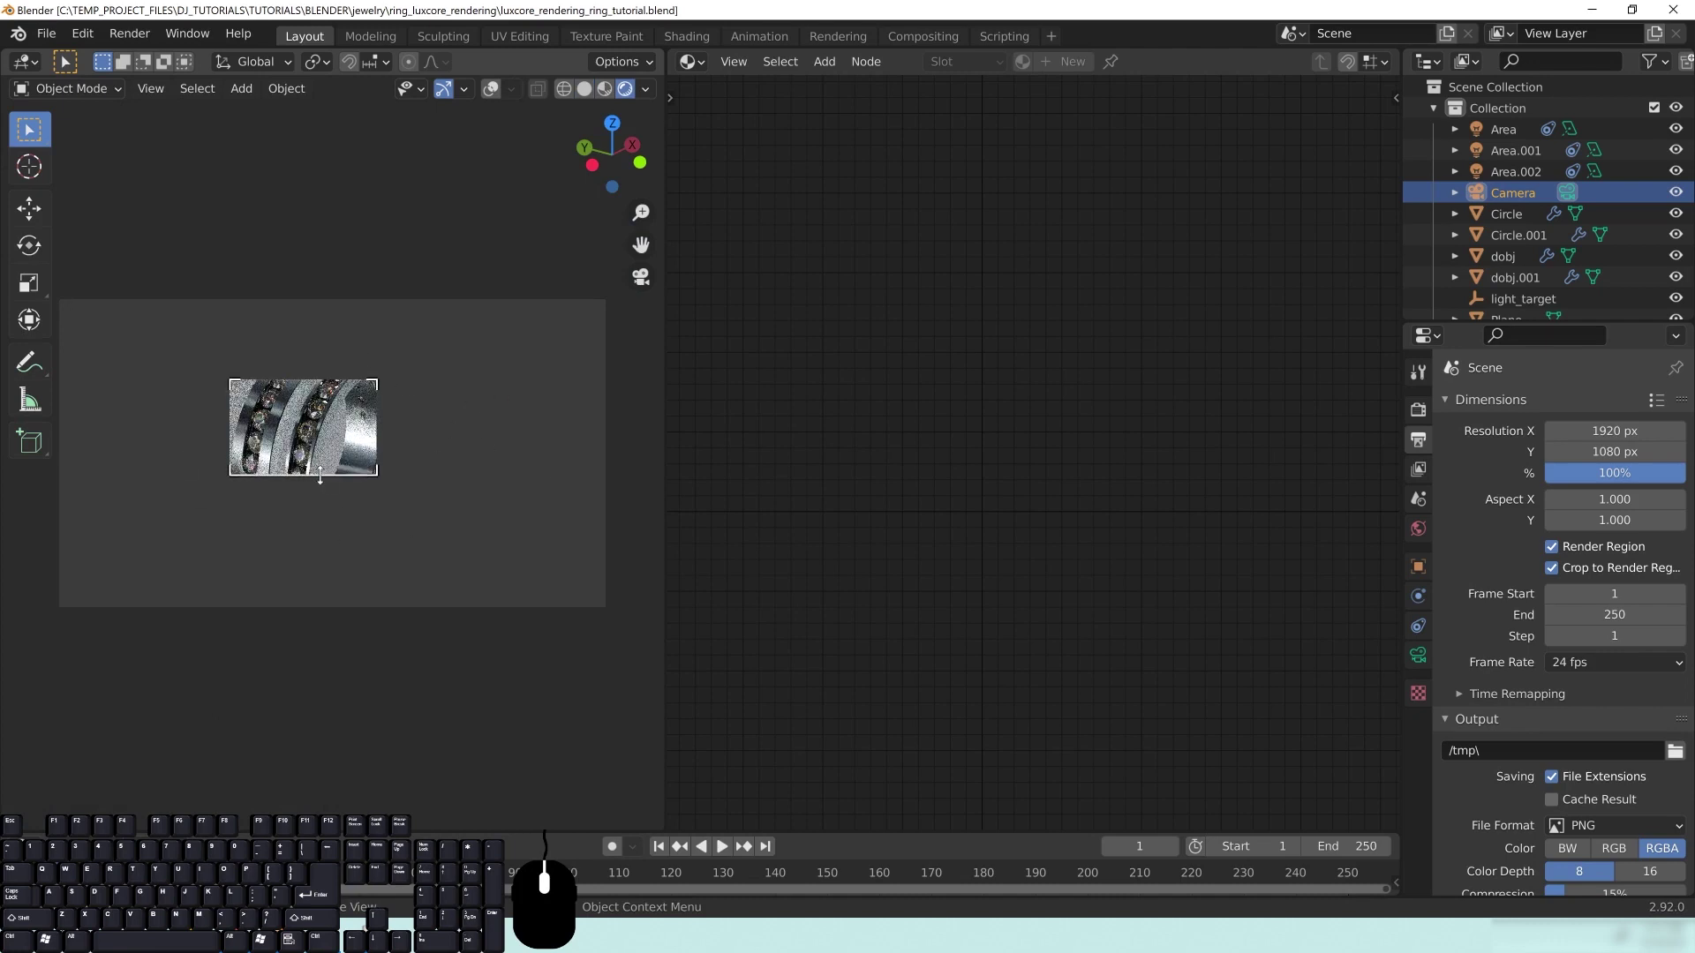
key(ctrl+s)
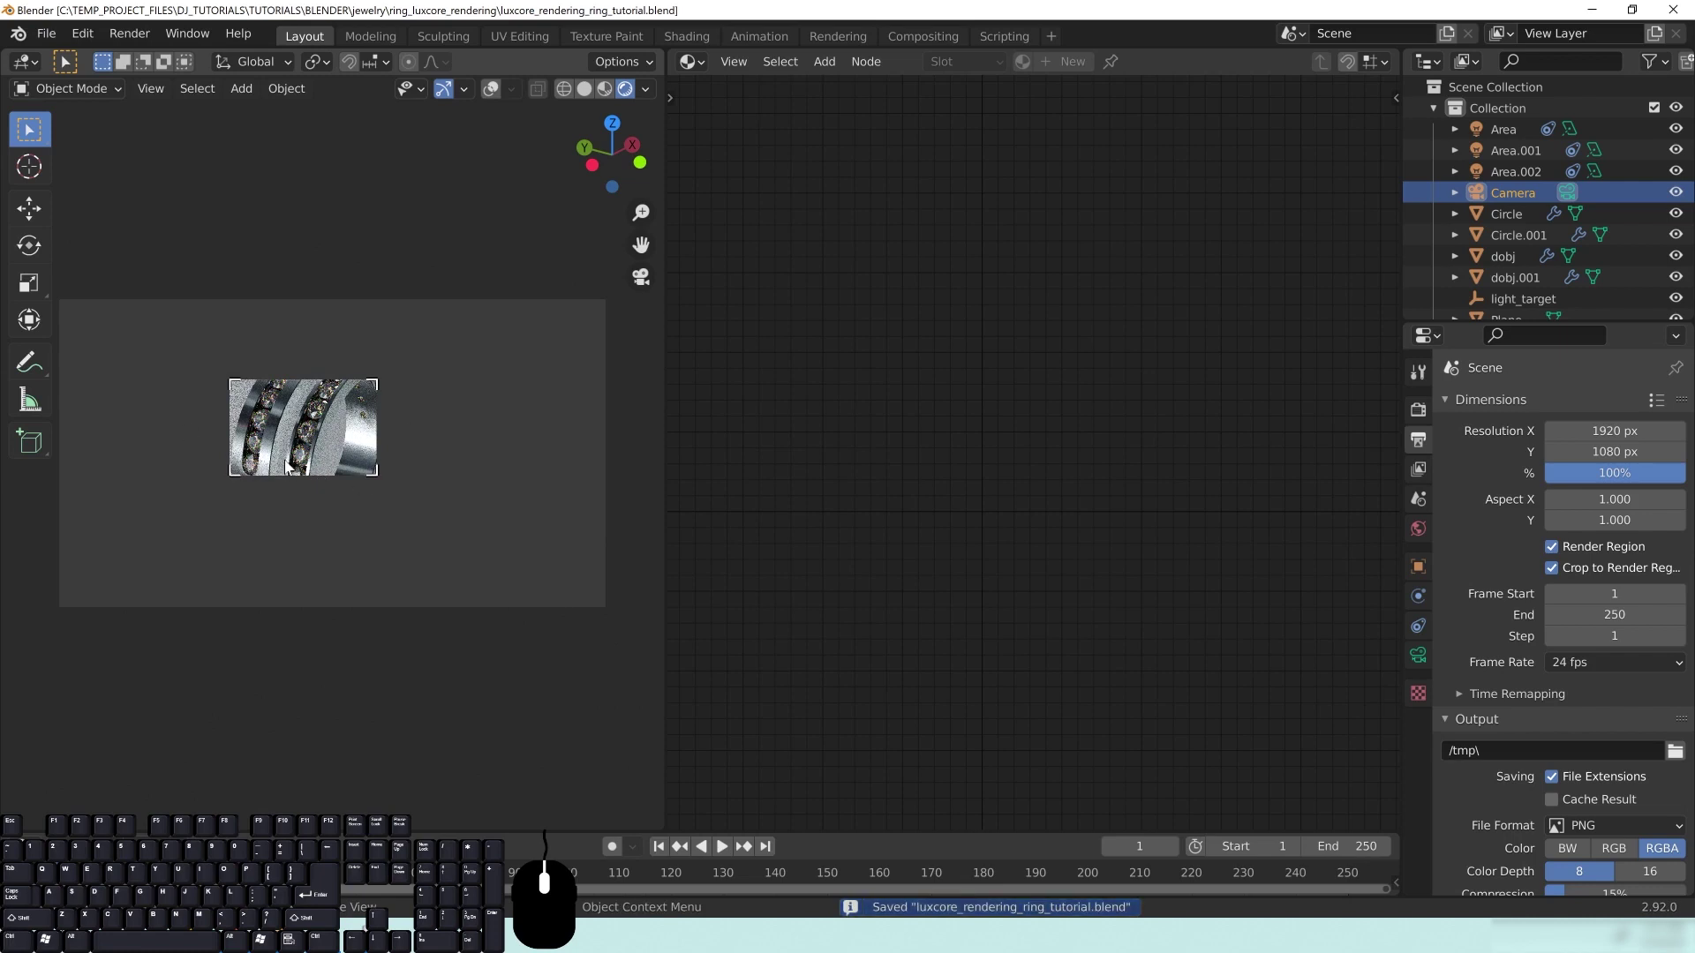
Step: Return the viewport to solid shading and run a test render of the cropped region, stopping it partway
key(z)
click(448, 459)
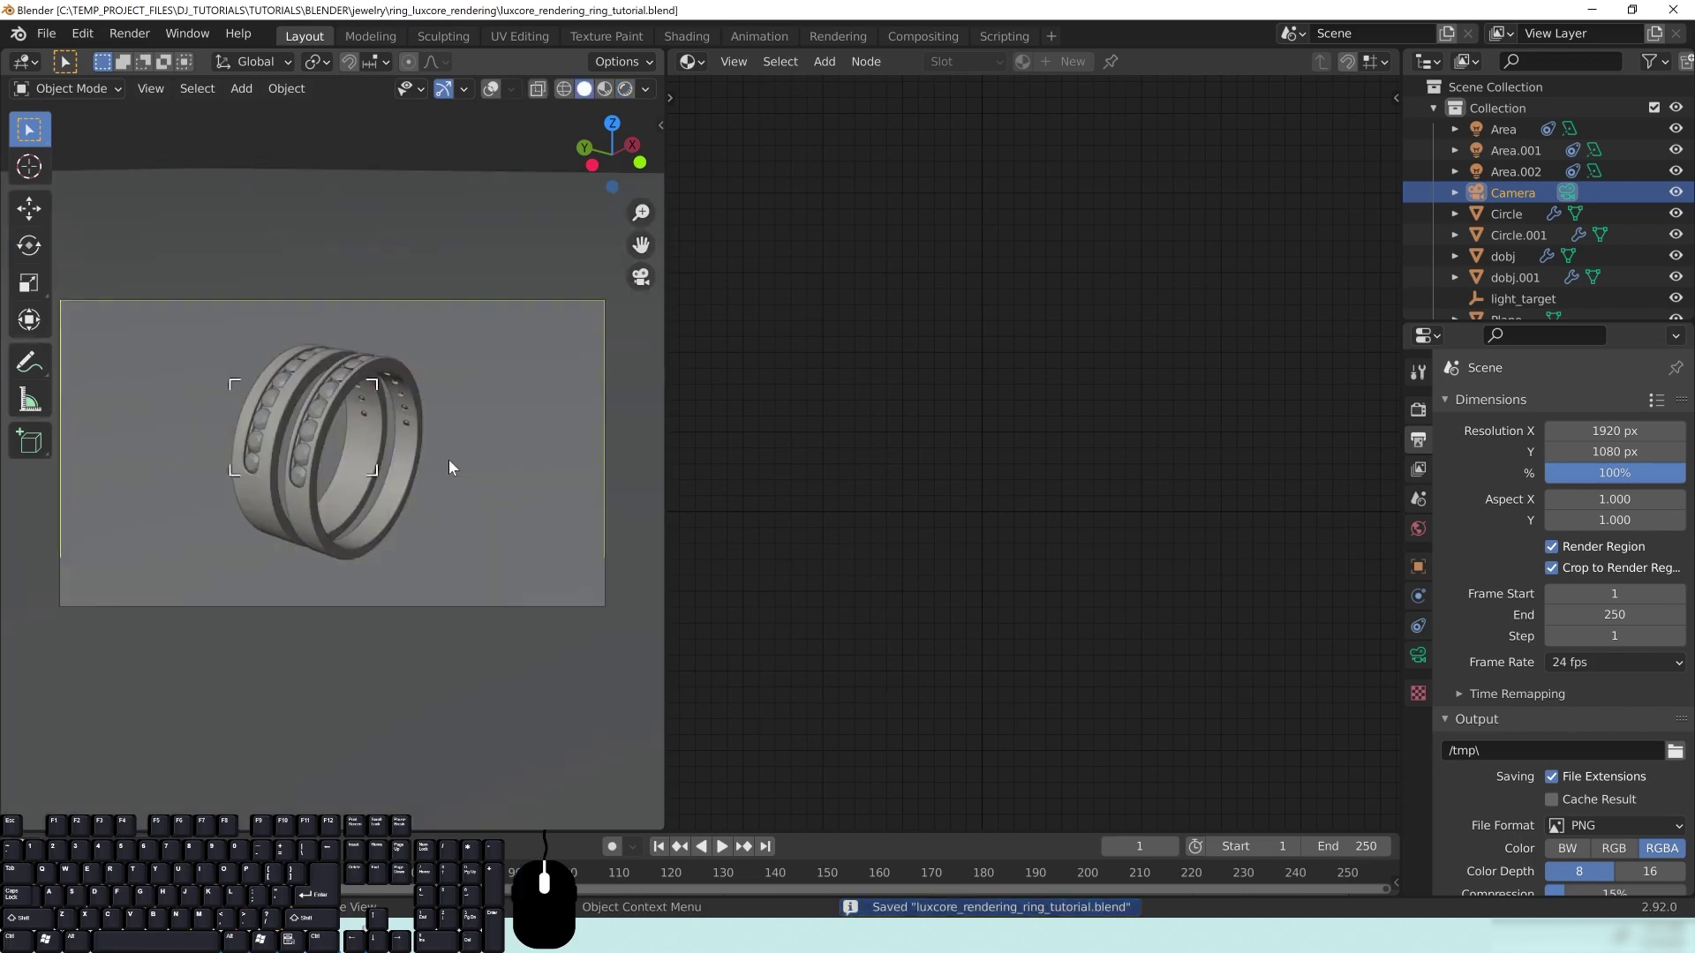
click(129, 33)
click(142, 59)
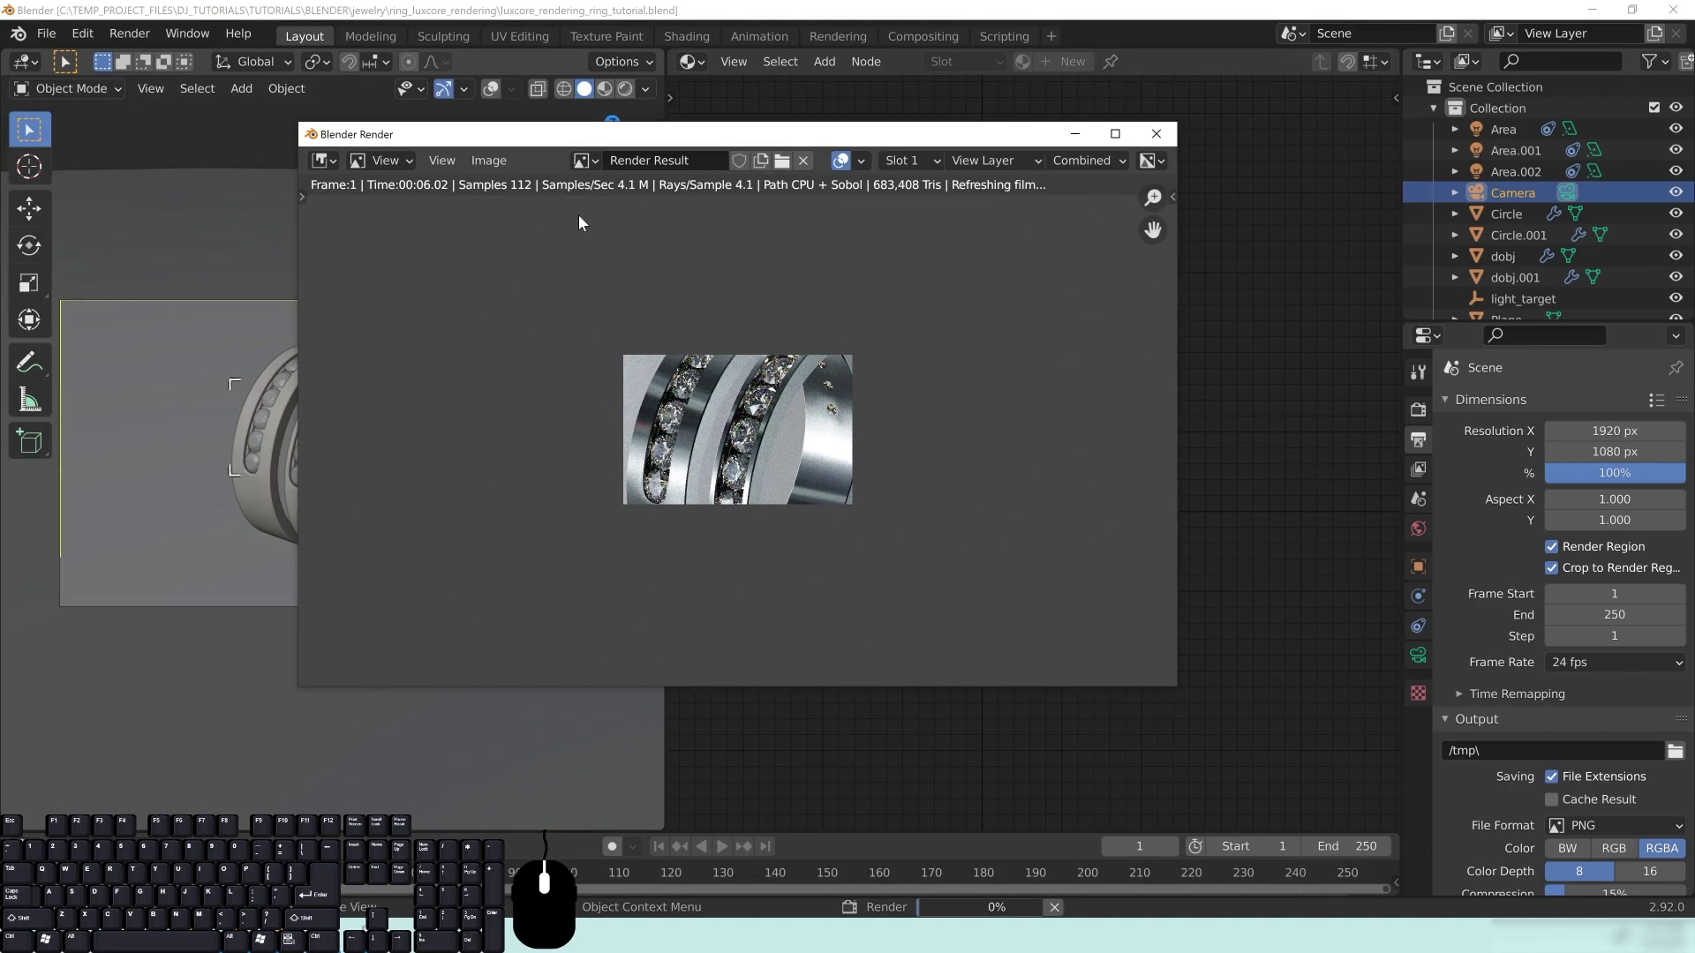
drag(651, 133, 566, 115)
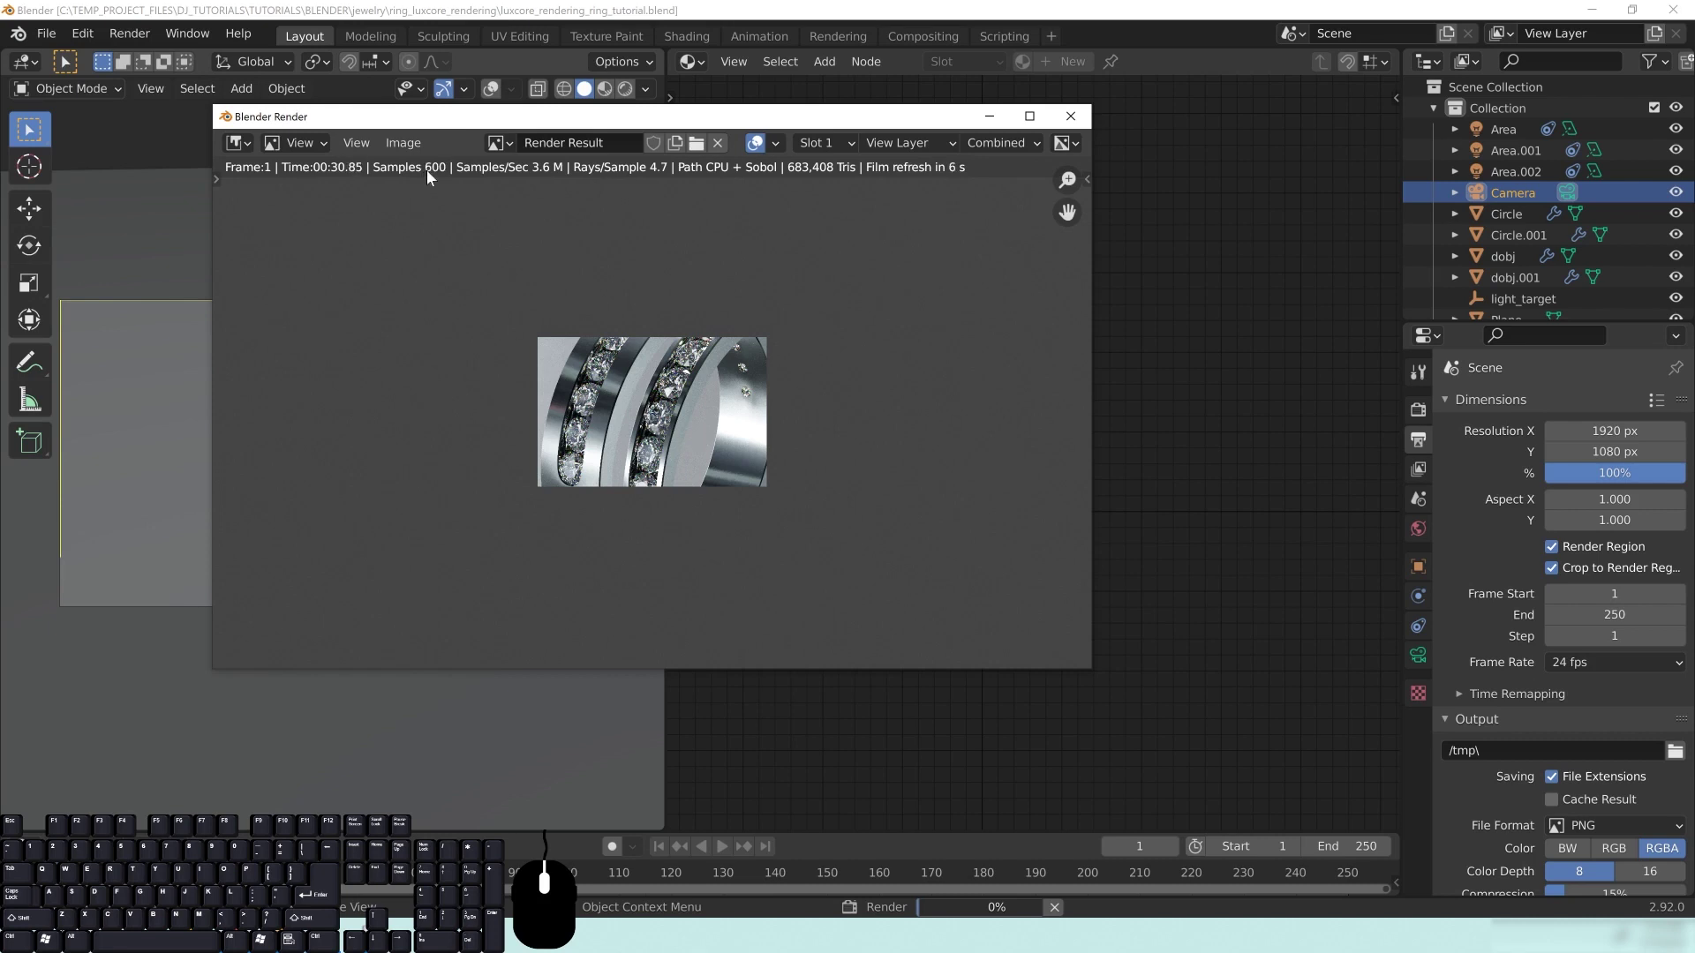
drag(603, 127, 623, 132)
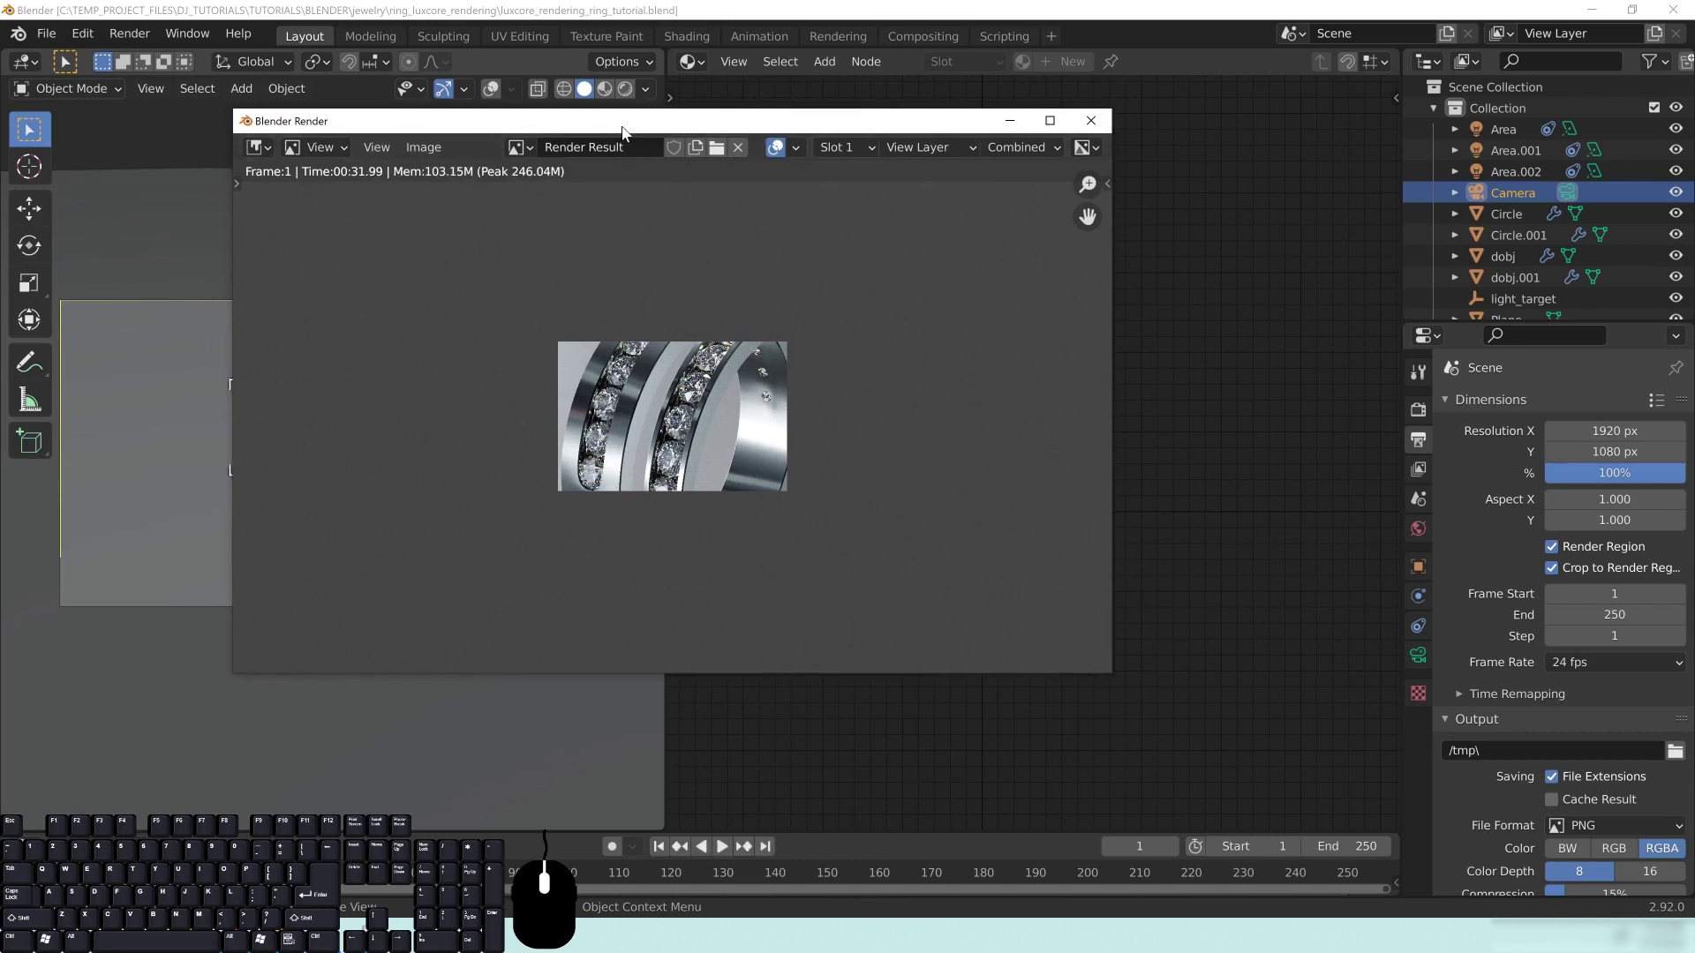
Step: Examine the noise and detail of the gemstones up close in the render result and close the render window
scroll(680, 429, up, 5)
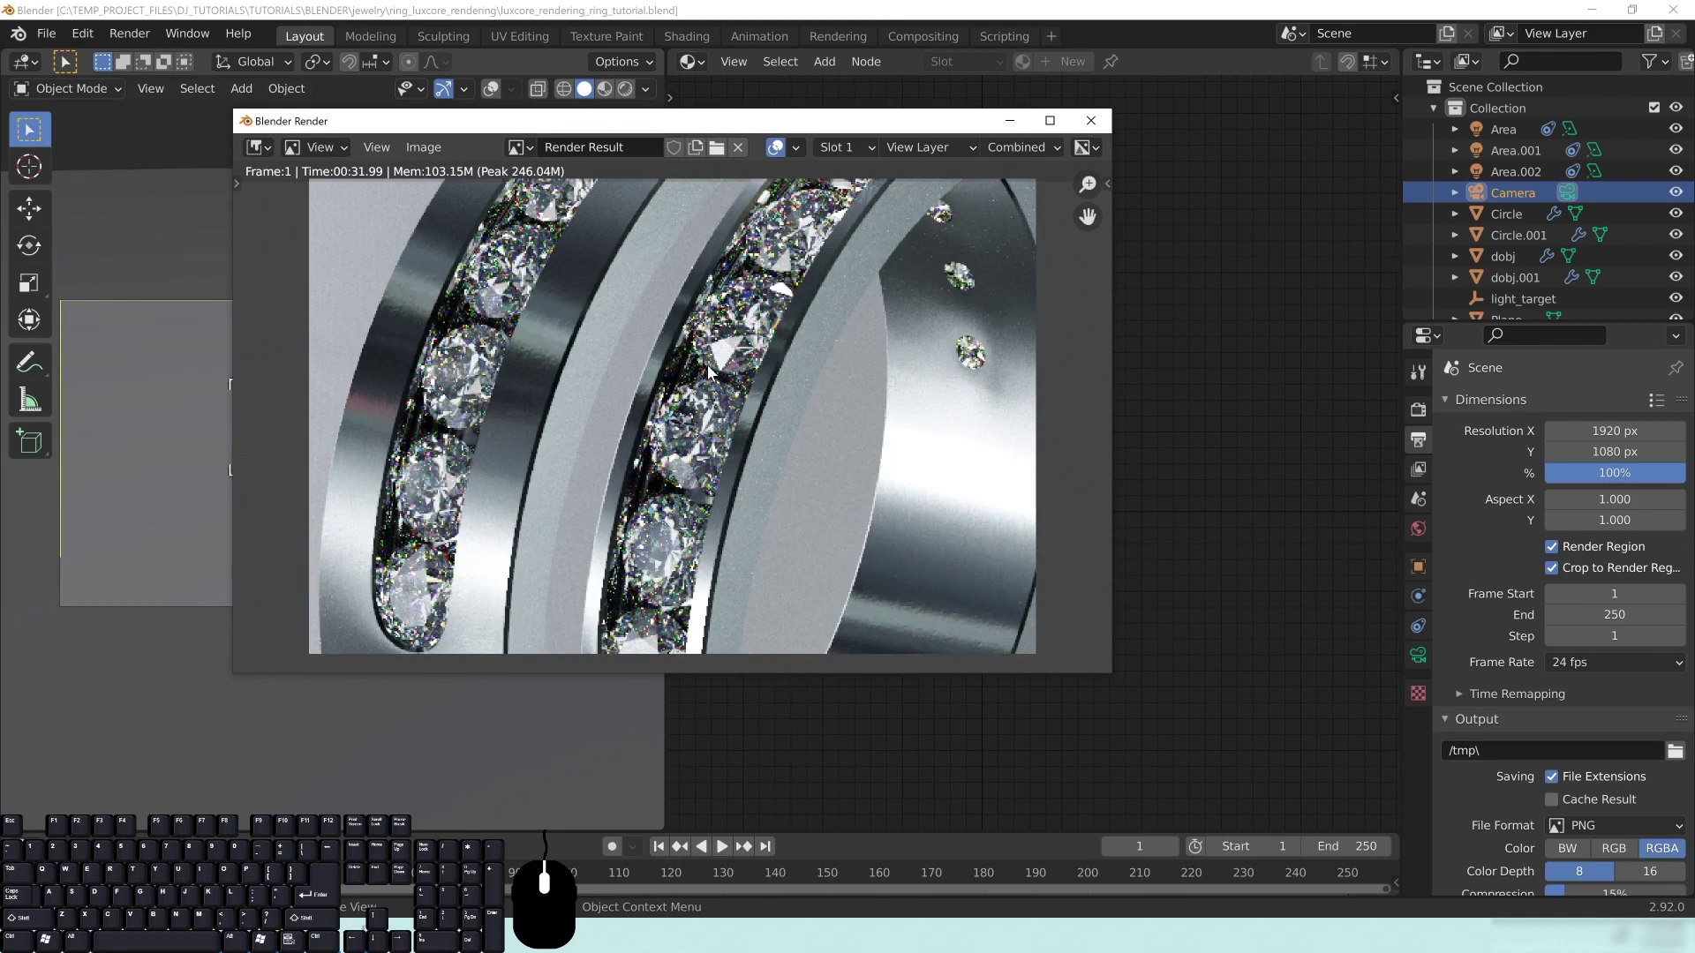
scroll(737, 437, up, 1)
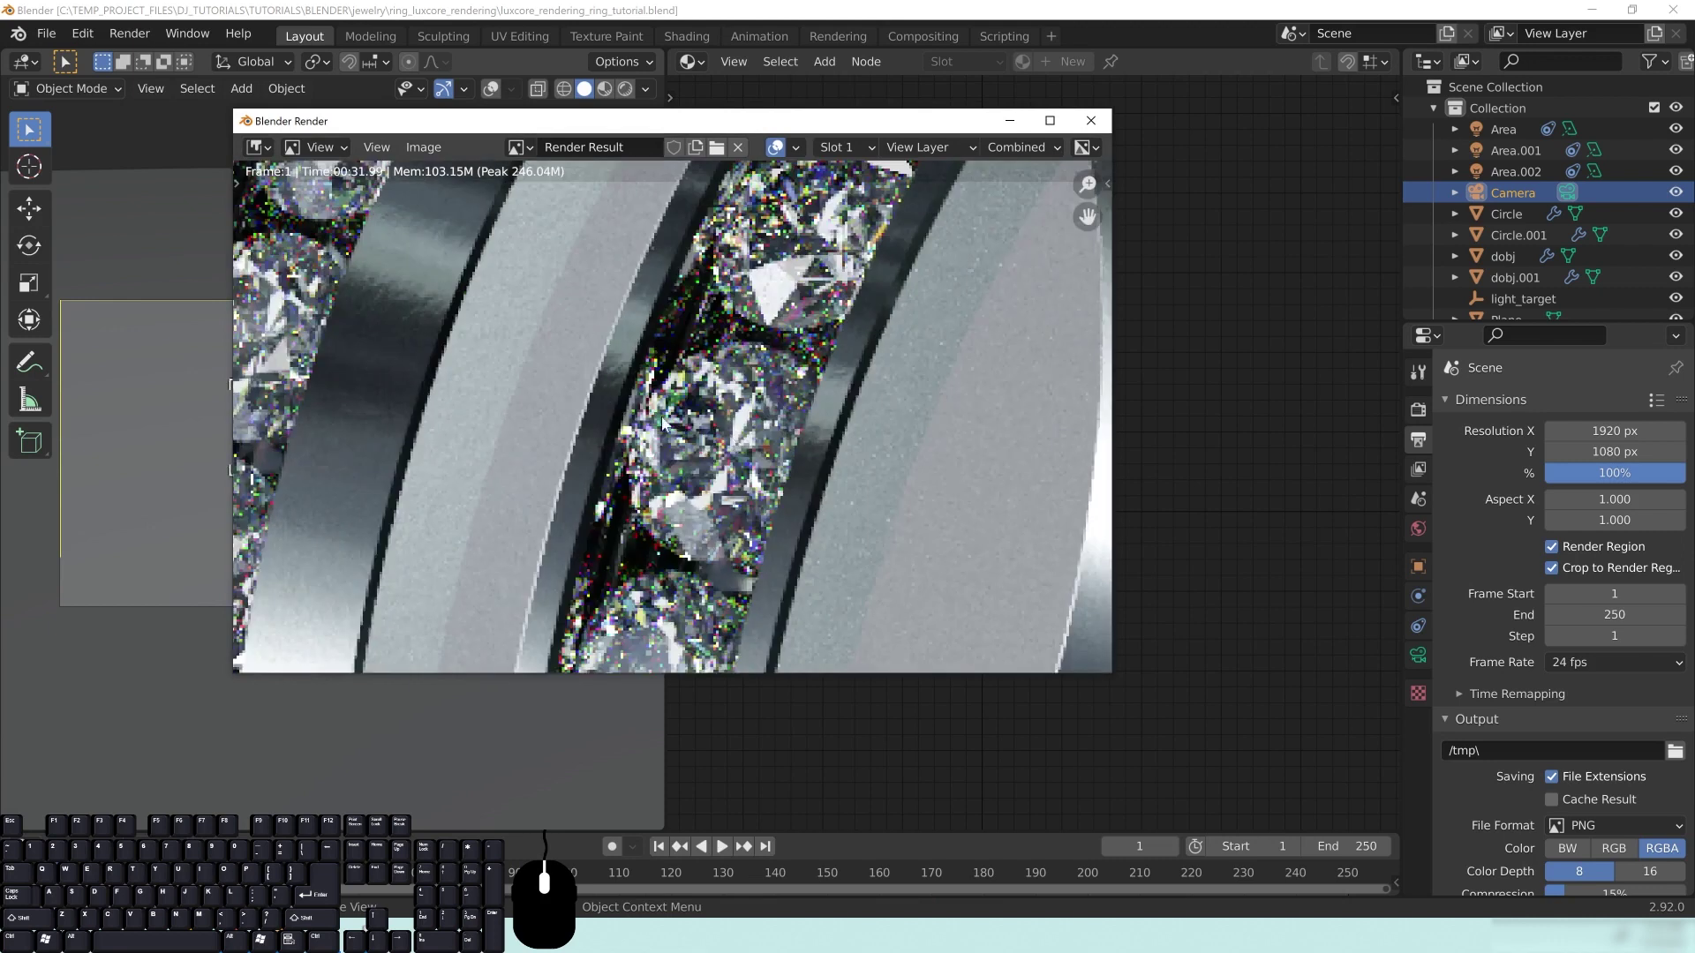
scroll(706, 401, down, 2)
scroll(704, 399, down, 2)
scroll(709, 405, down, 2)
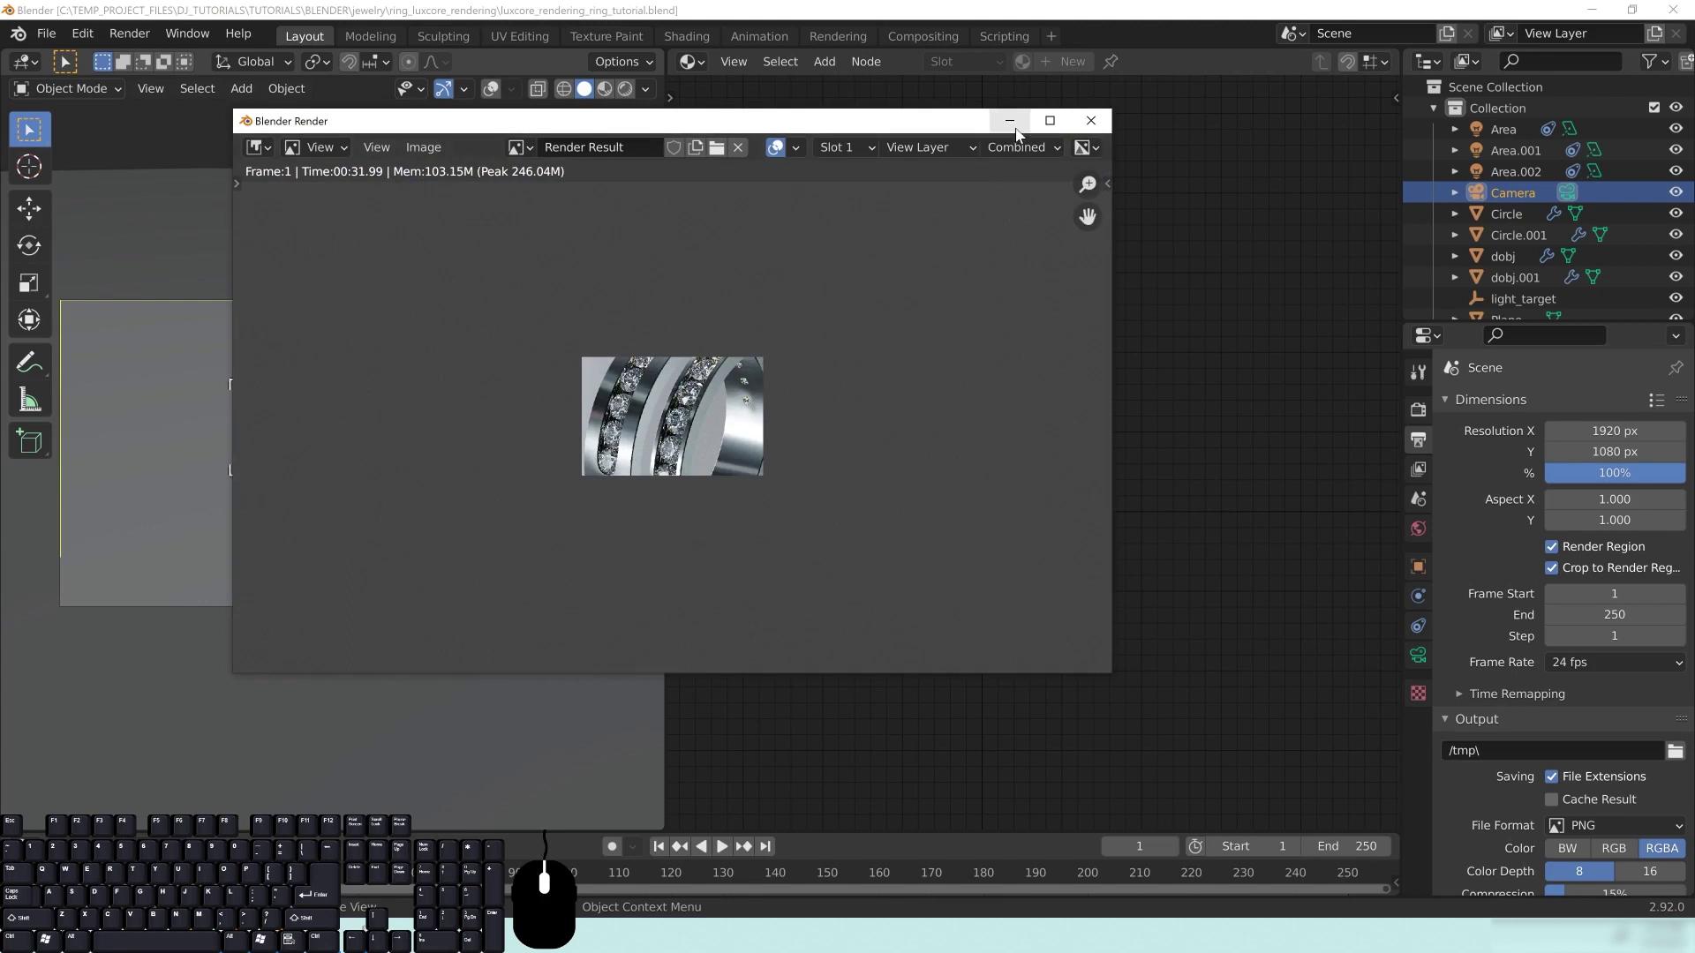
click(1089, 121)
Step: Set the render resolution percentage to 200% and widen the render region slightly on the ring's inner side
double_click(1606, 476)
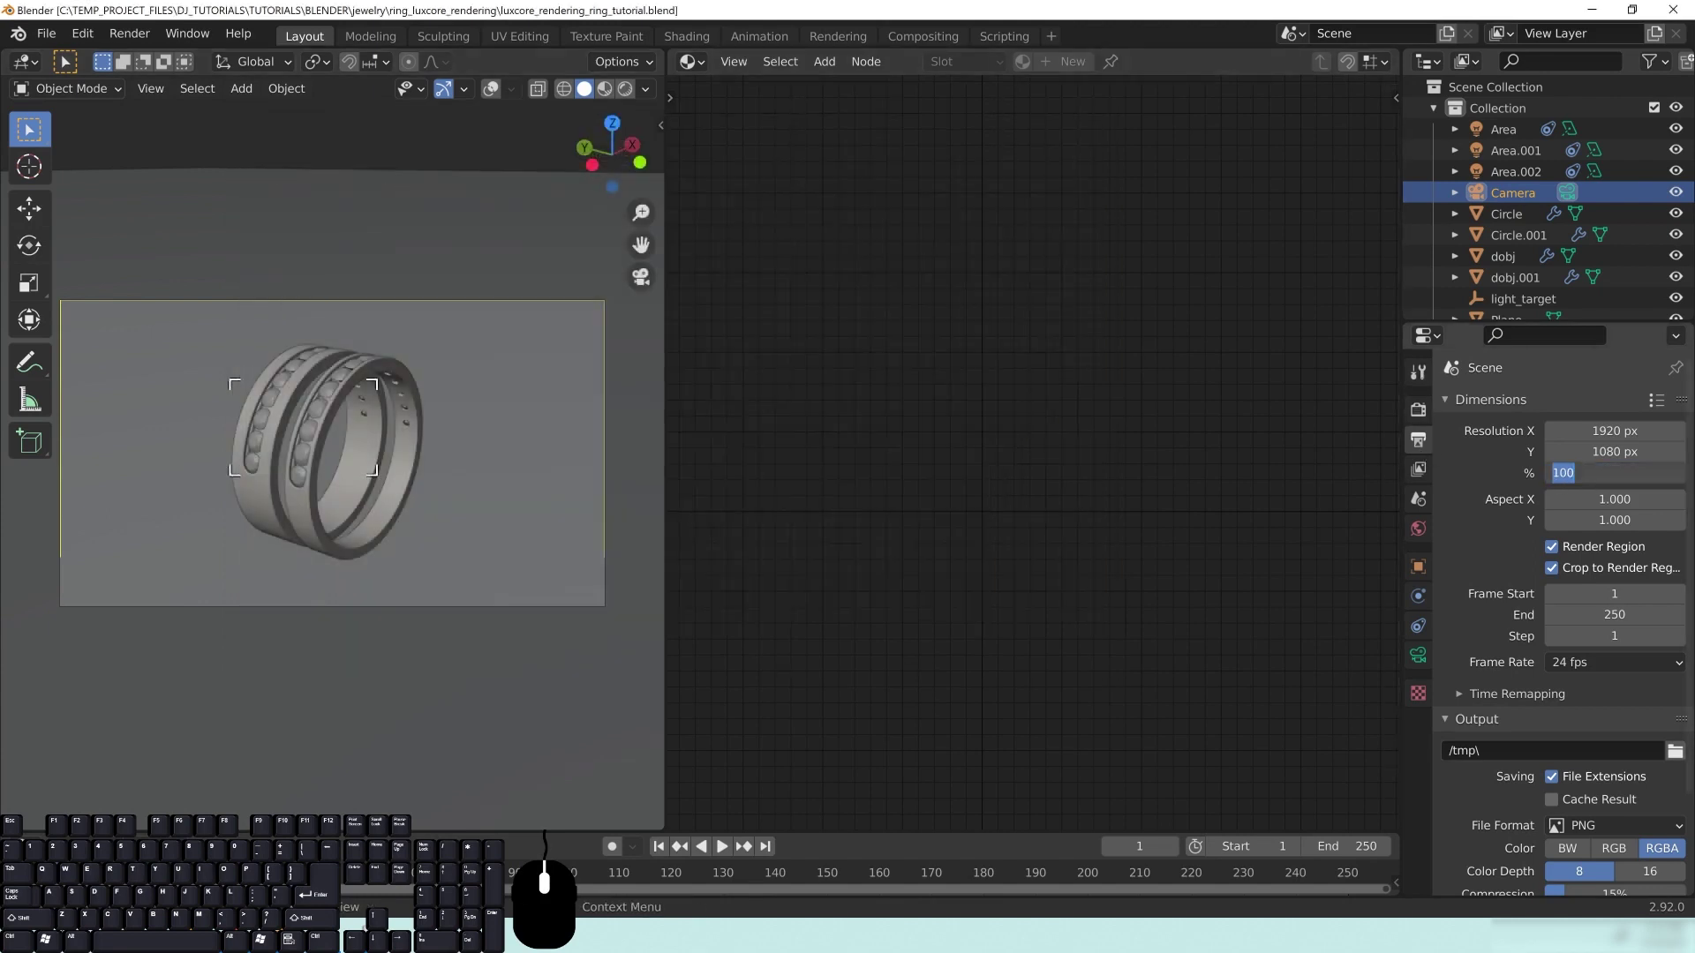
text(200)
key(Return)
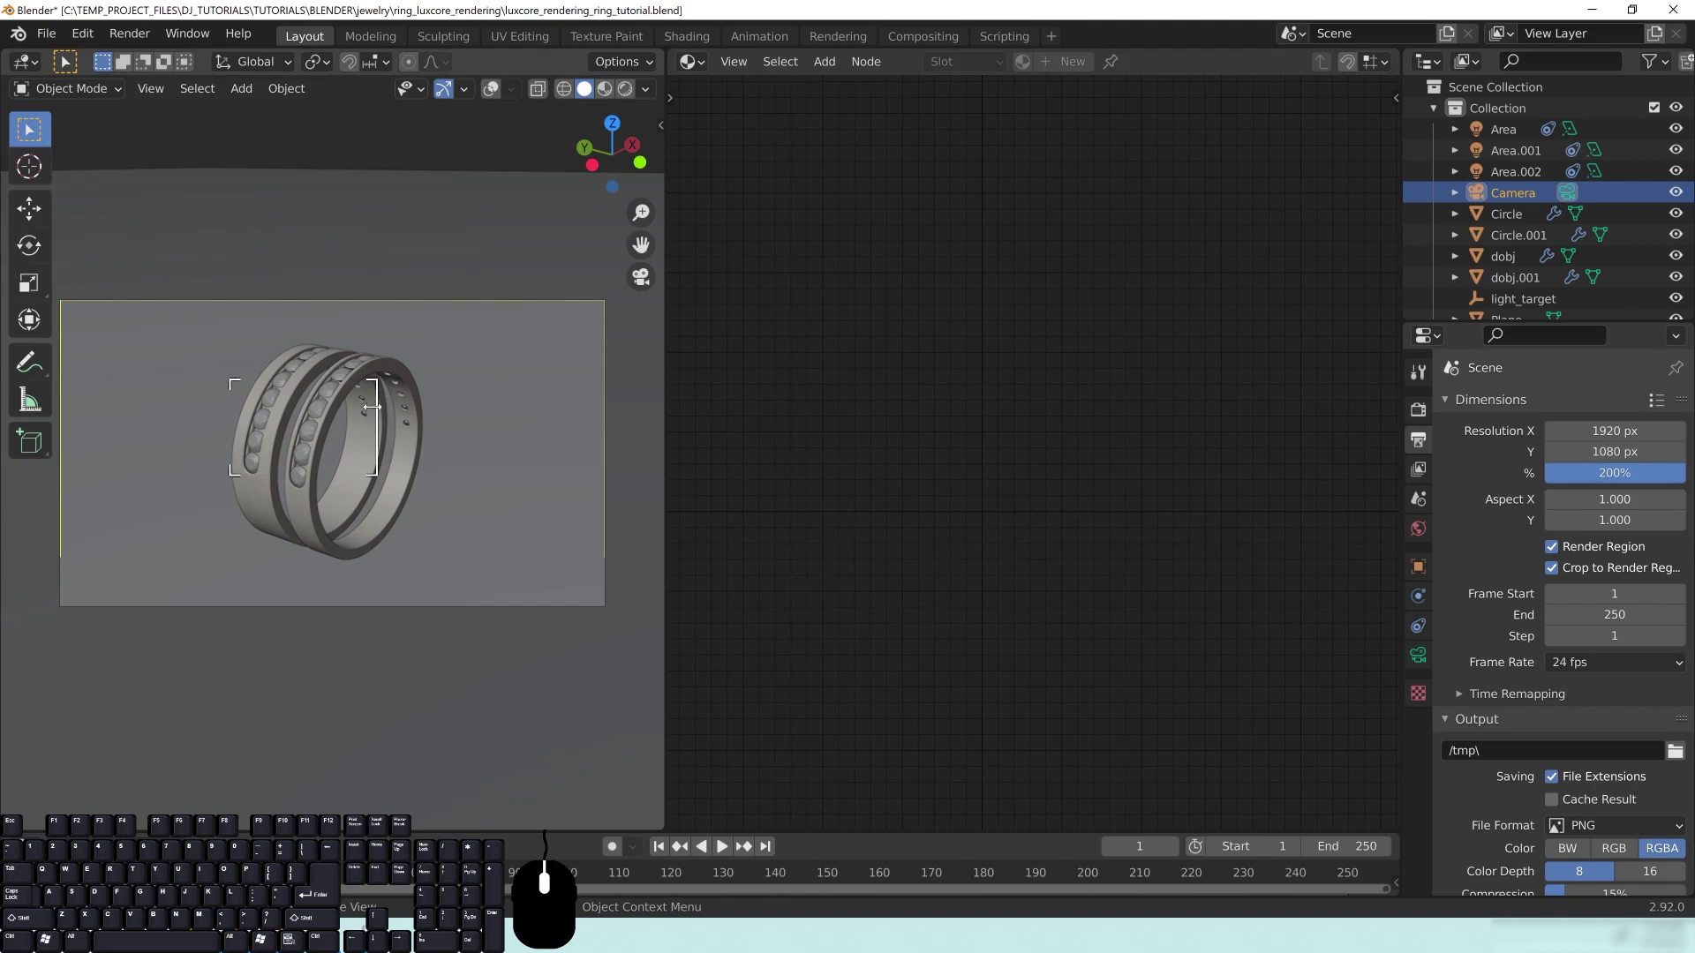
drag(377, 409, 382, 409)
drag(383, 409, 384, 412)
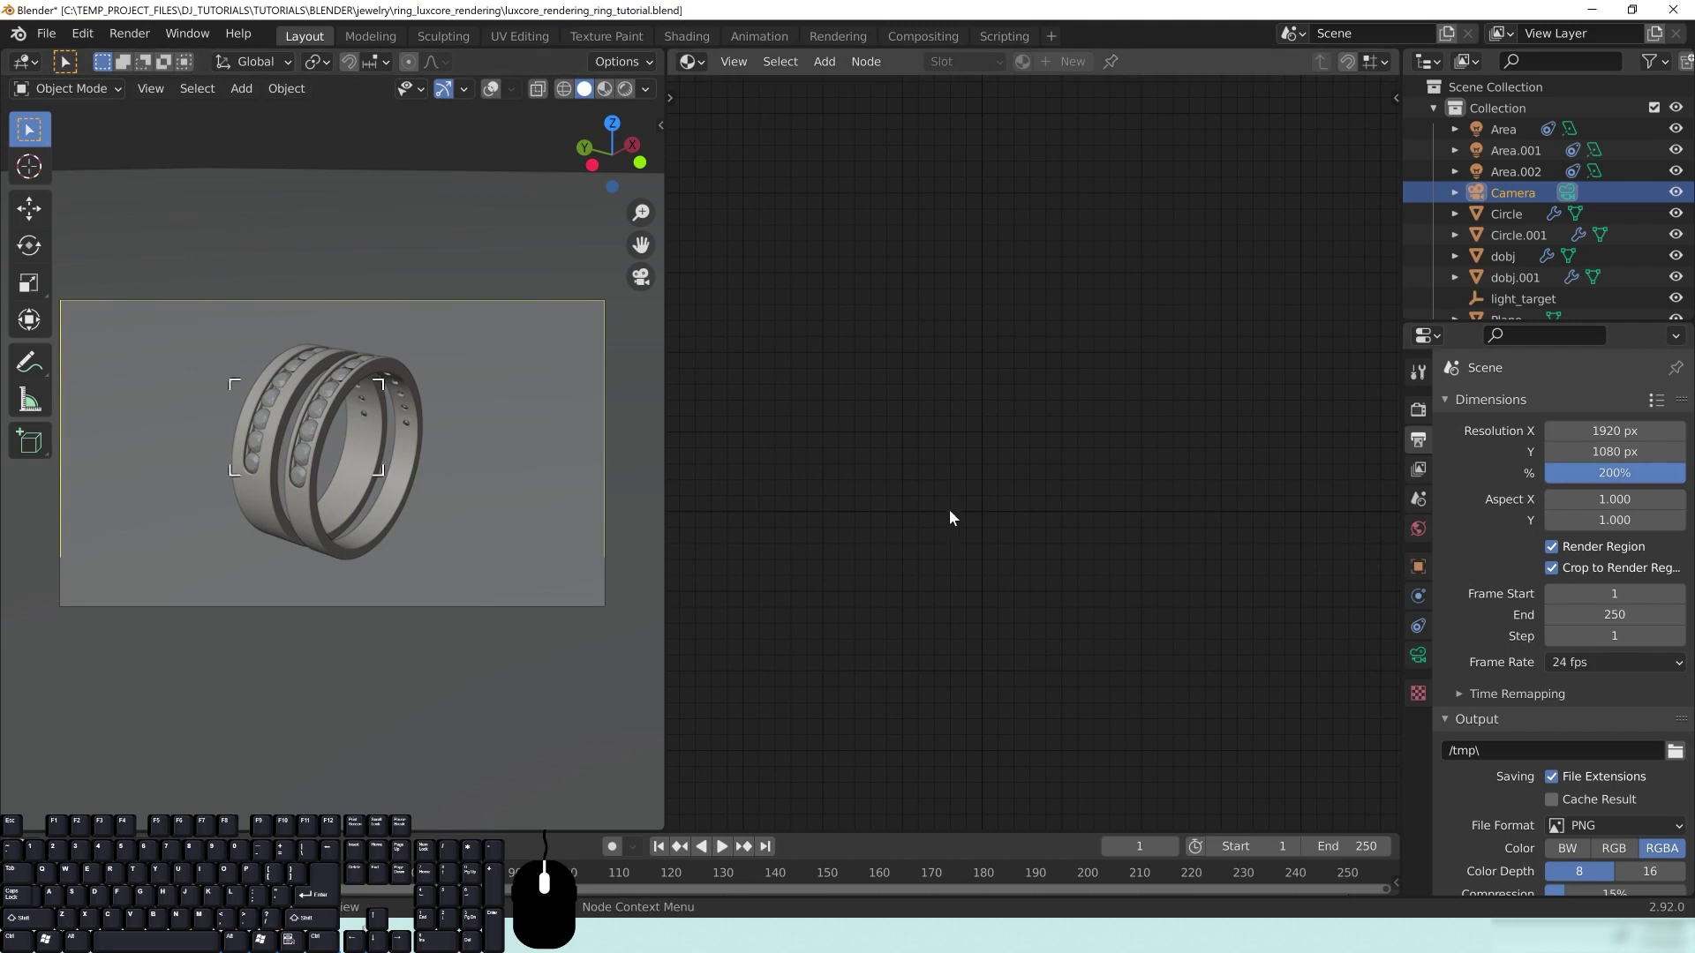
Step: Render the cropped region at 200% resolution, examining the gemstones up close before stopping the render
key(F12)
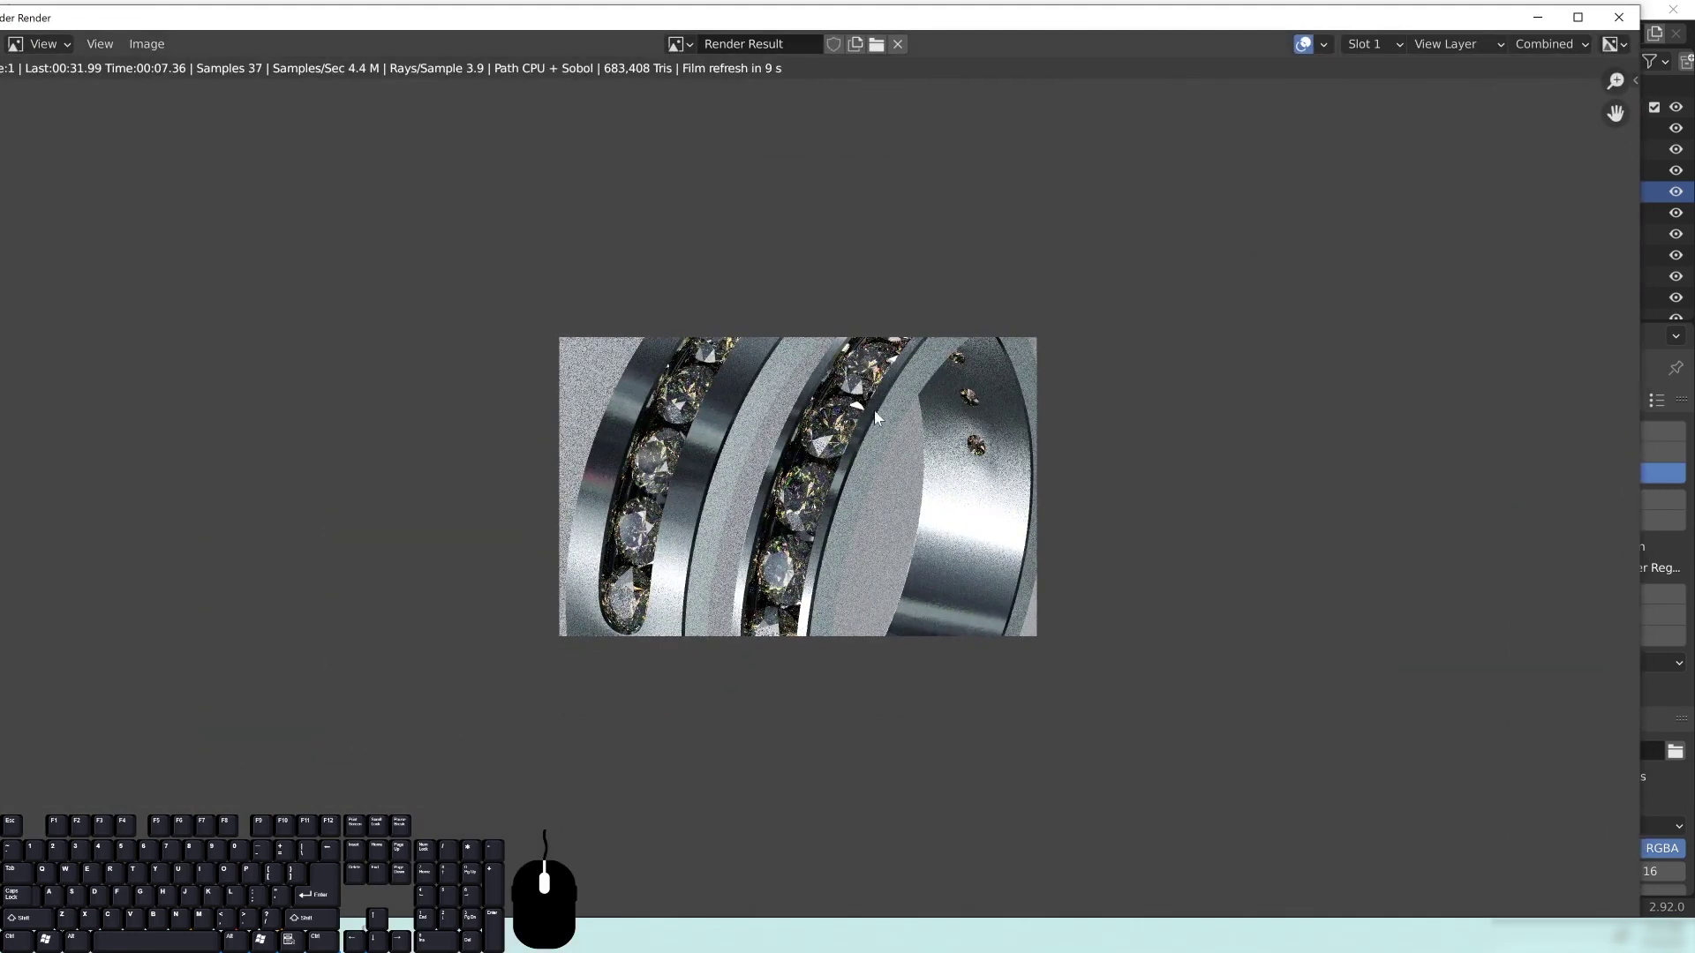
drag(251, 19, 266, 22)
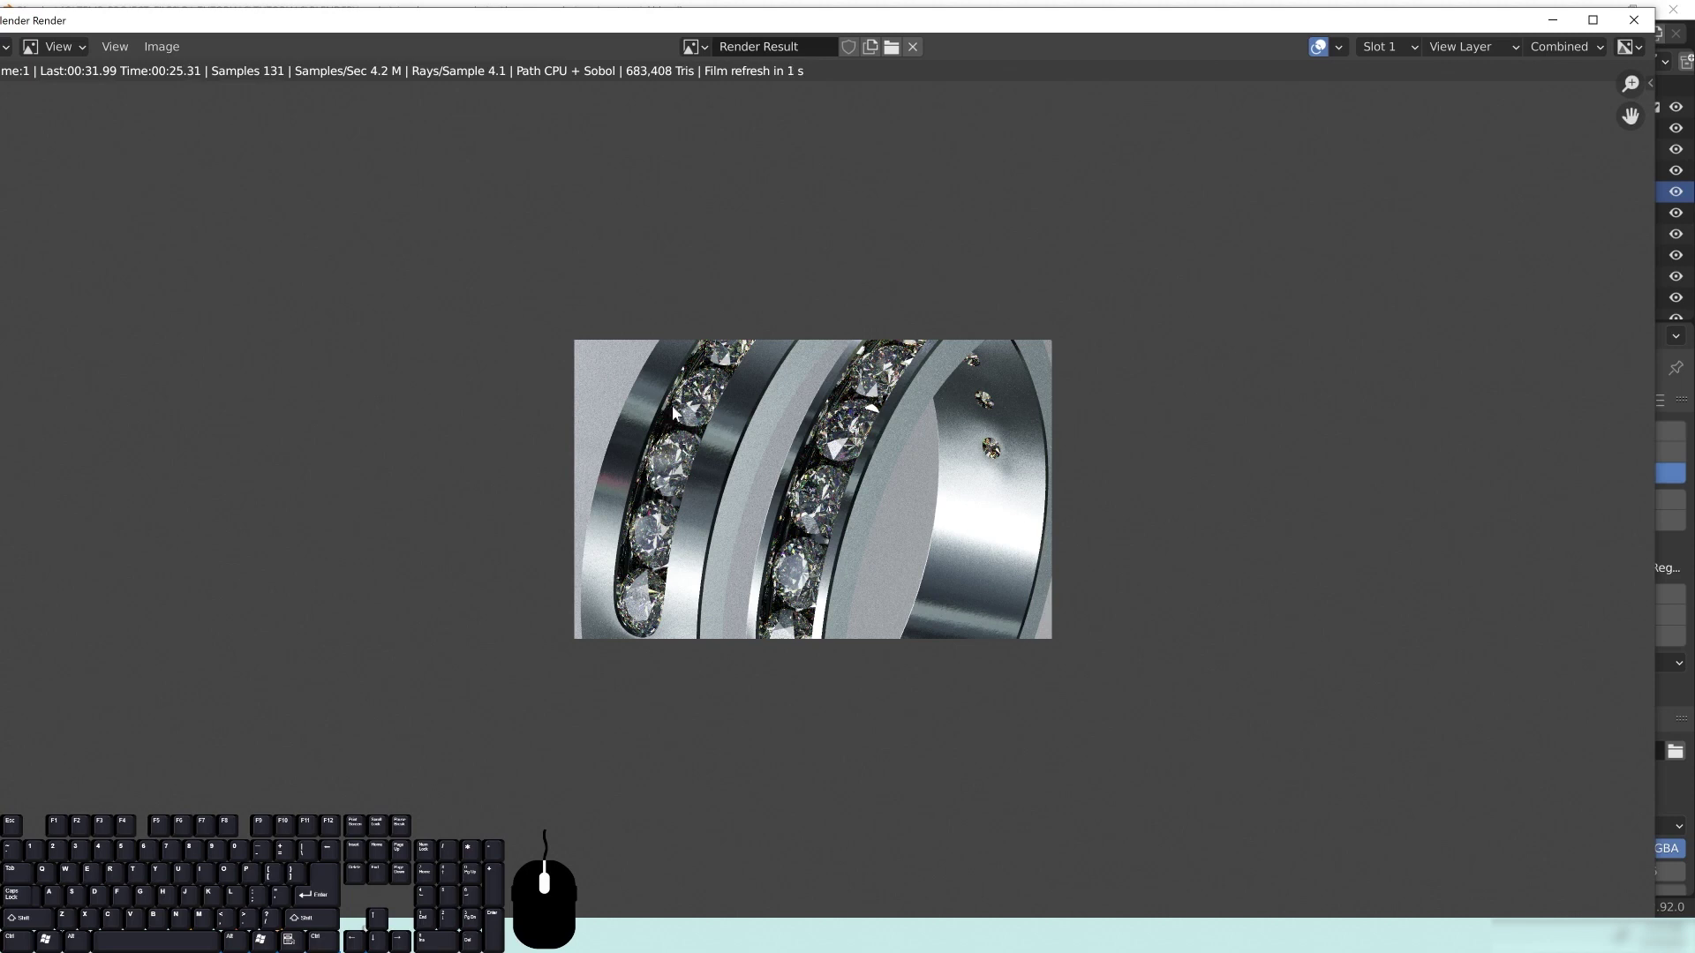
scroll(794, 540, up, 4)
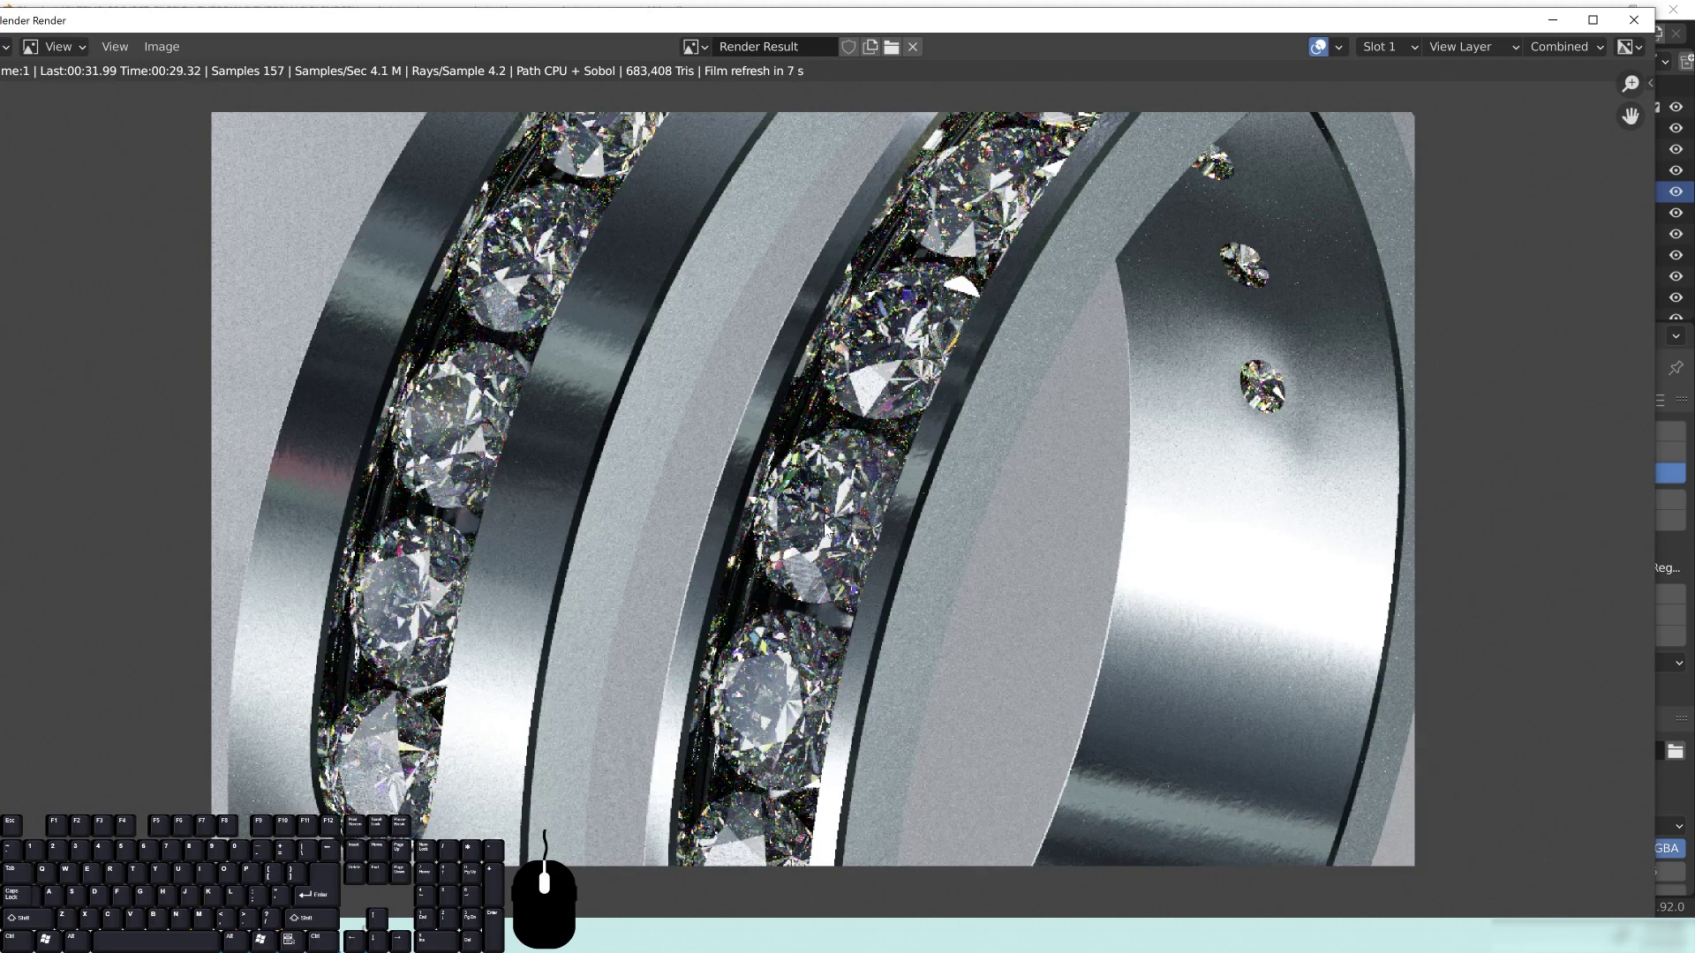
scroll(422, 401, down, 1)
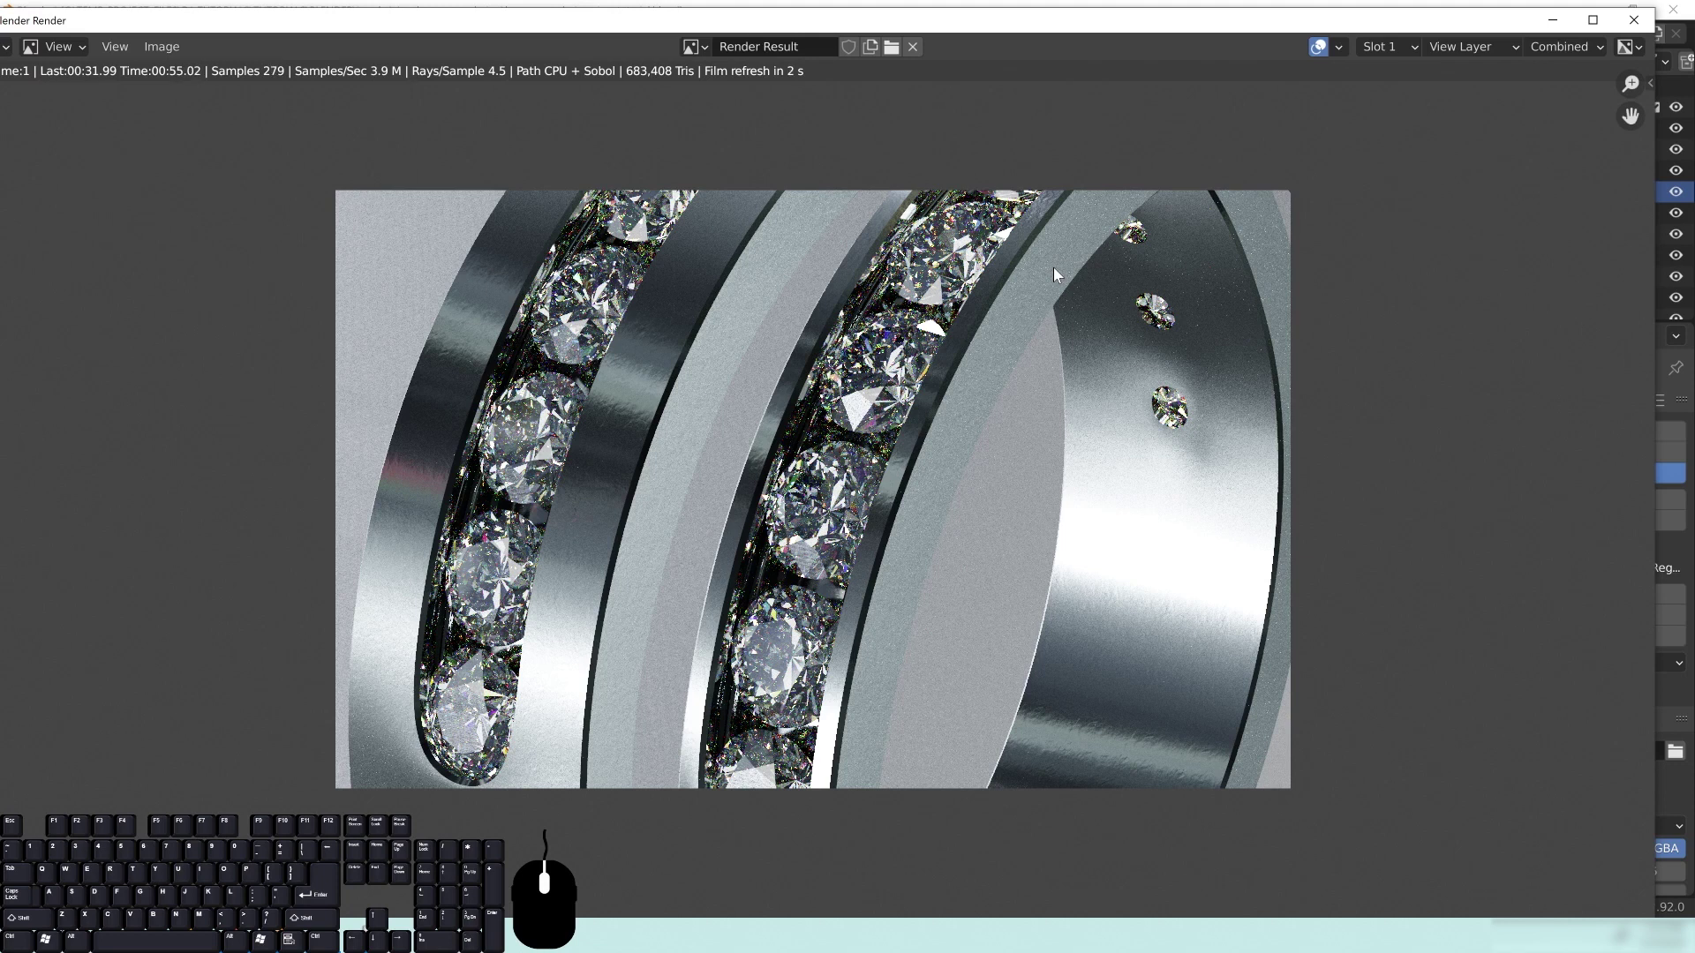
scroll(903, 564, down, 3)
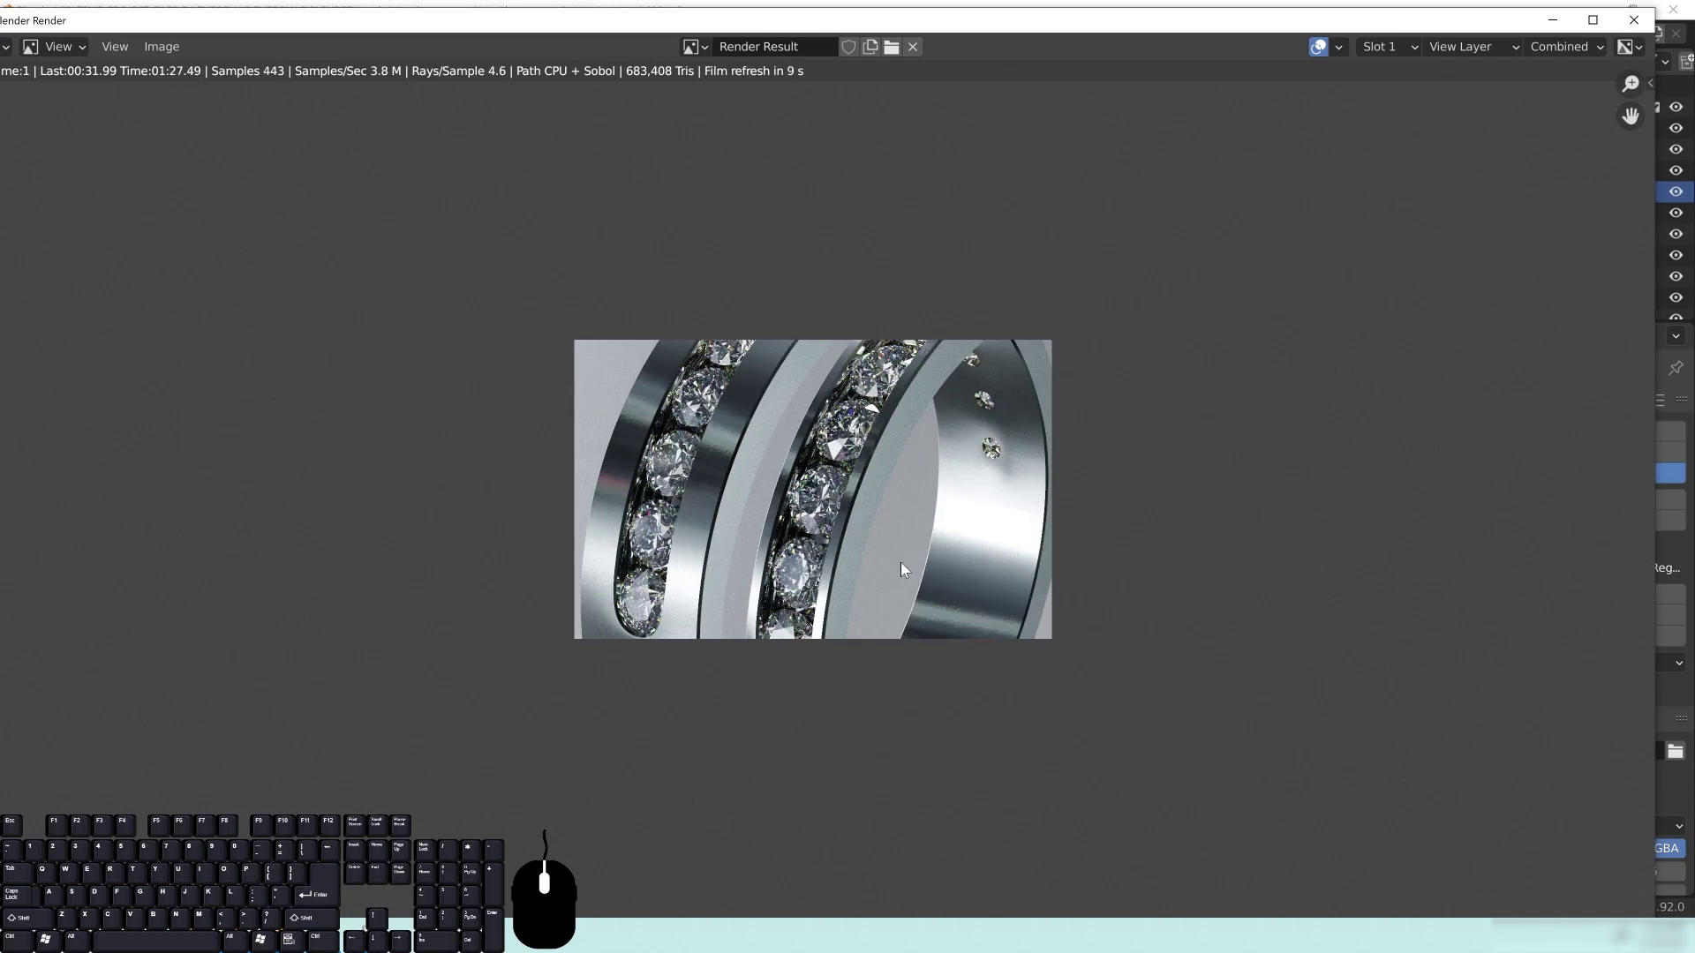
key(Escape)
drag(365, 30, 401, 35)
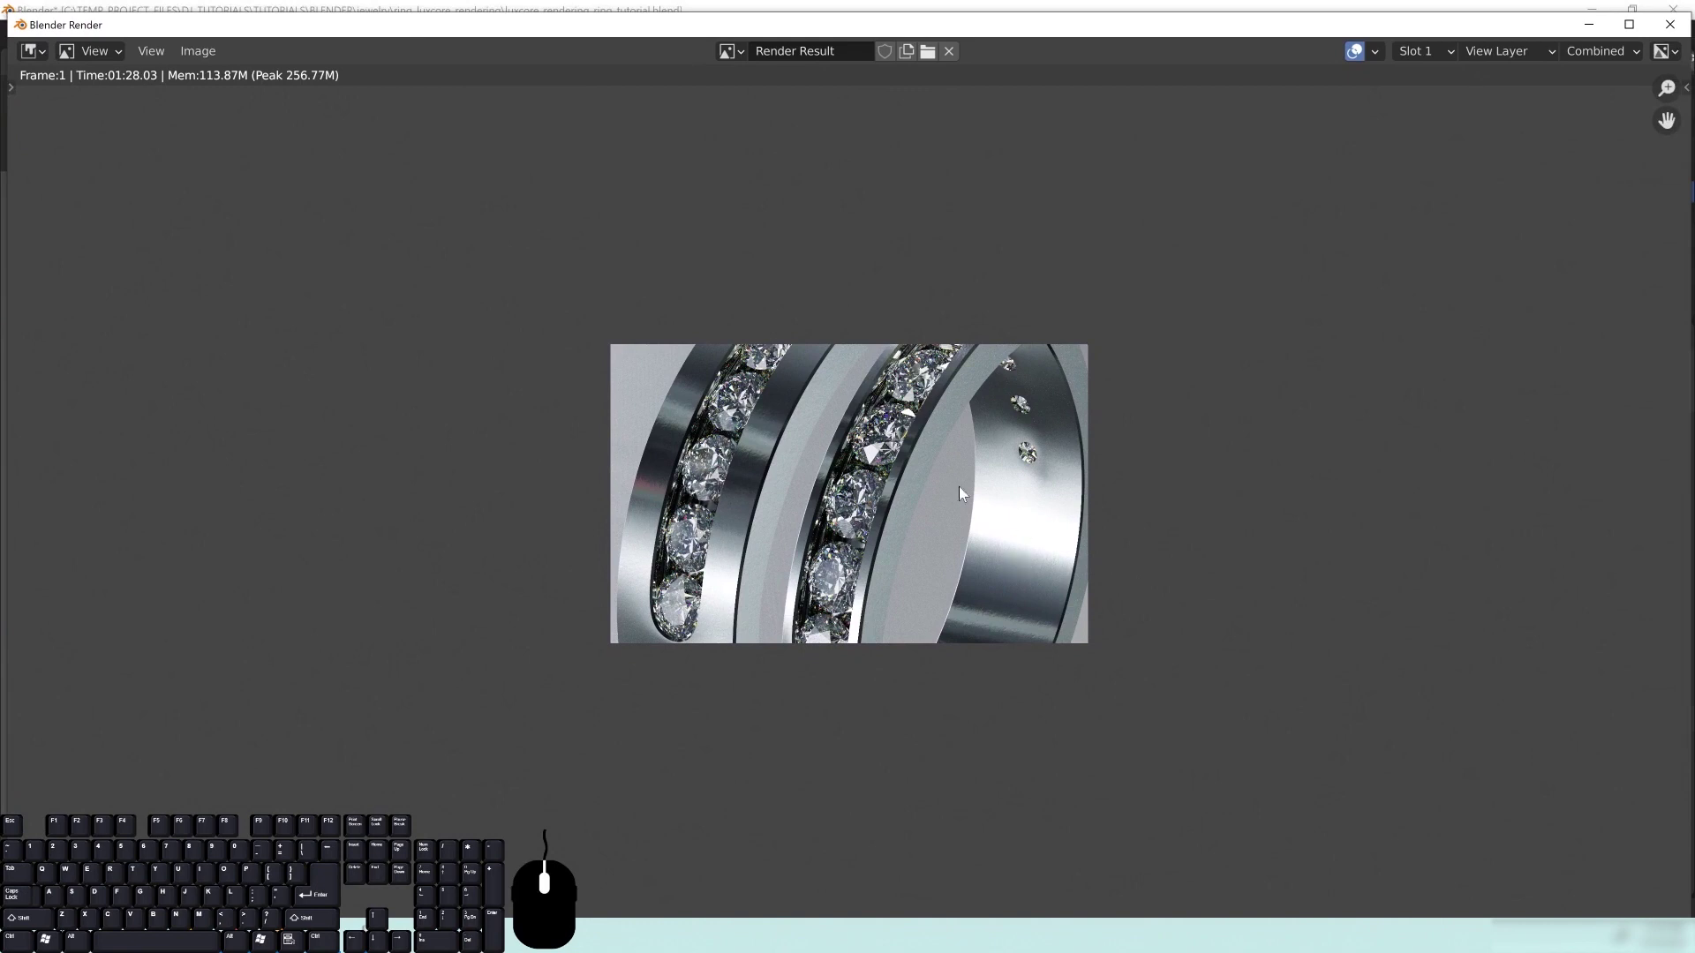
Step: Take a closer look at the gemstones, close the render window, and set the render device to GPU
scroll(957, 497, down, 1)
scroll(925, 487, up, 3)
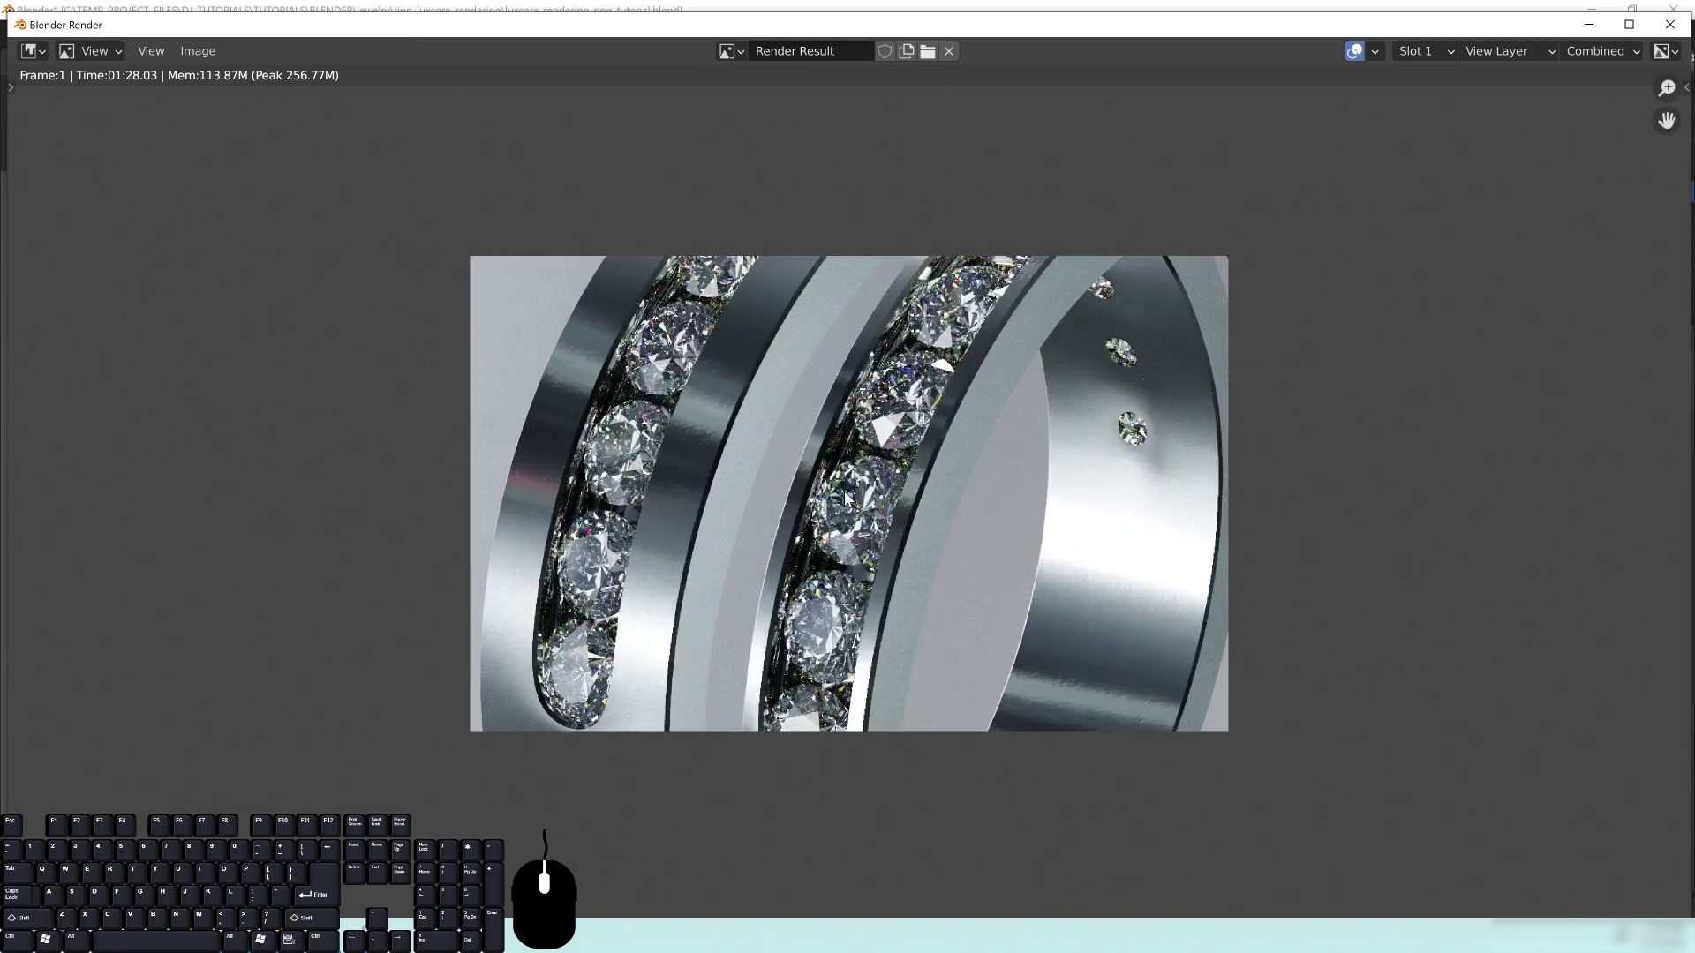
drag(1006, 27, 961, 35)
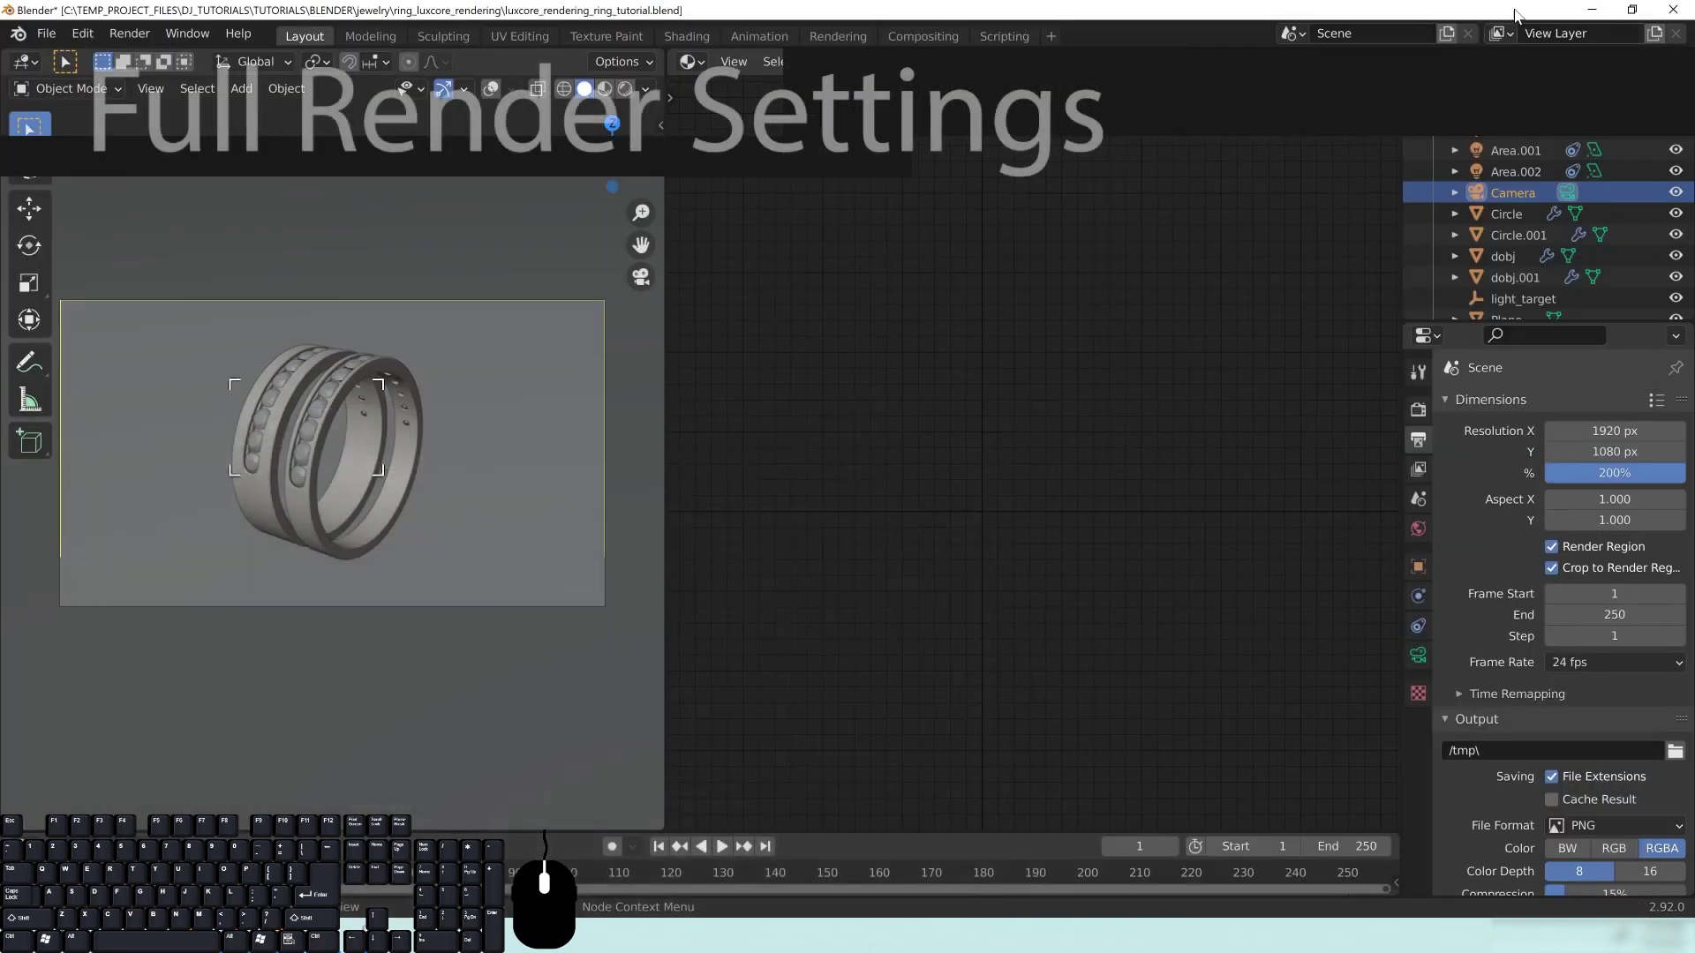
click(1417, 409)
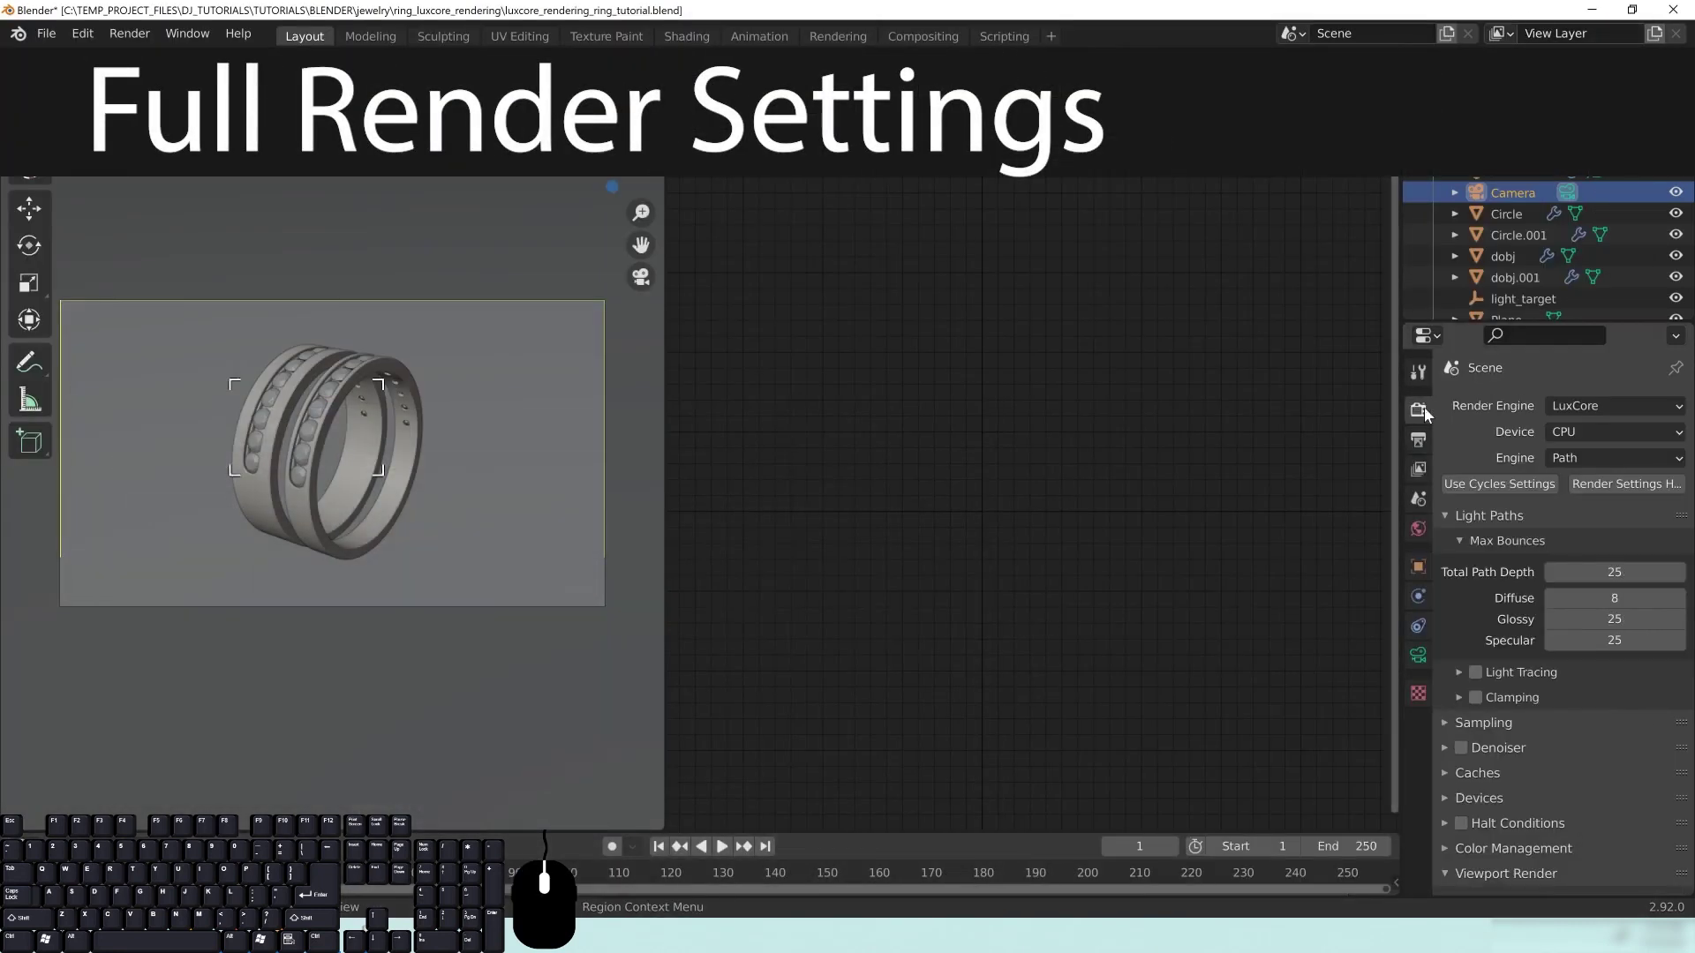
click(1458, 673)
click(1458, 672)
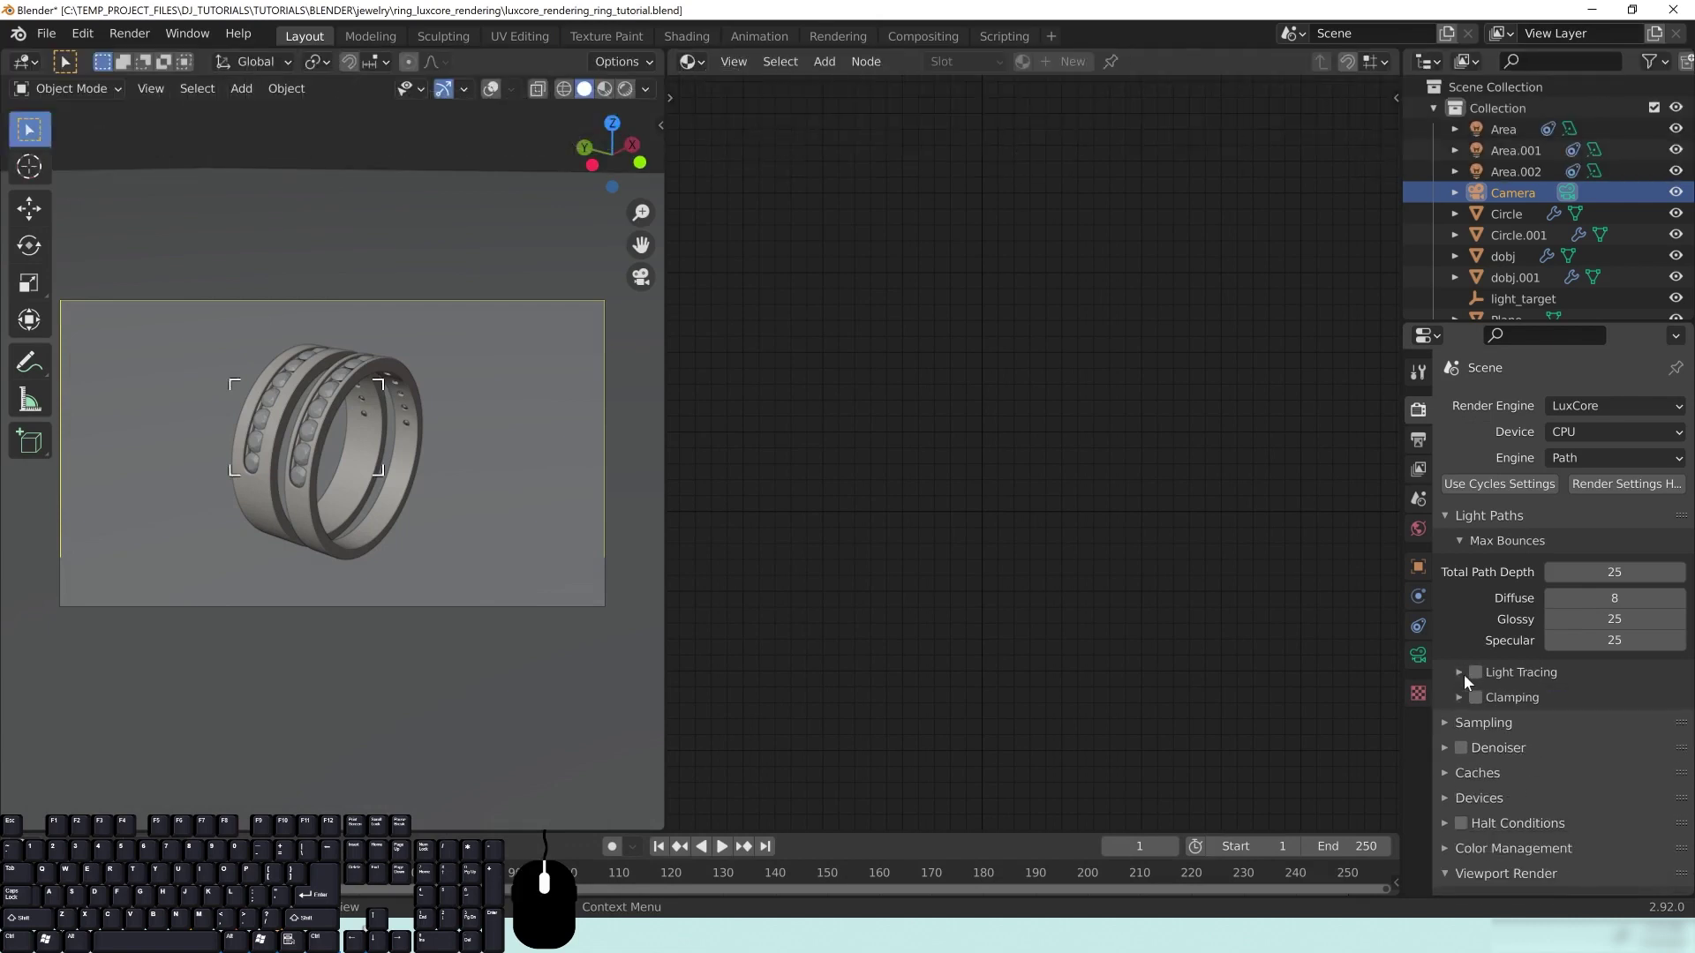
click(1495, 519)
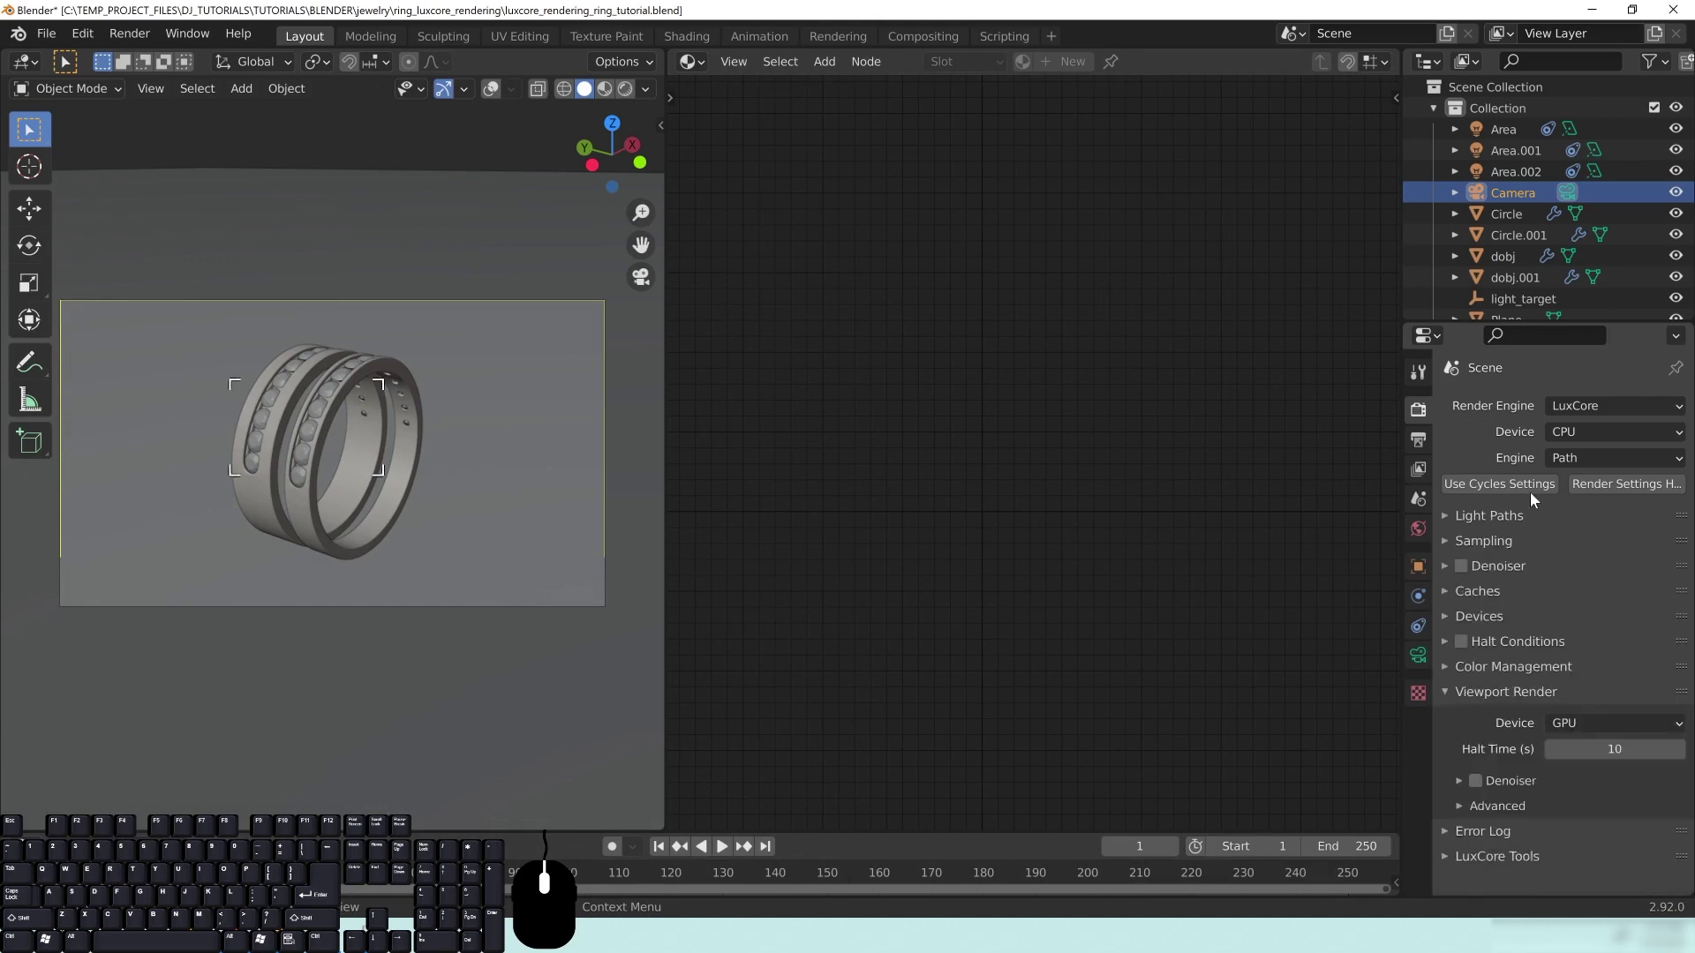
click(1577, 432)
click(1577, 478)
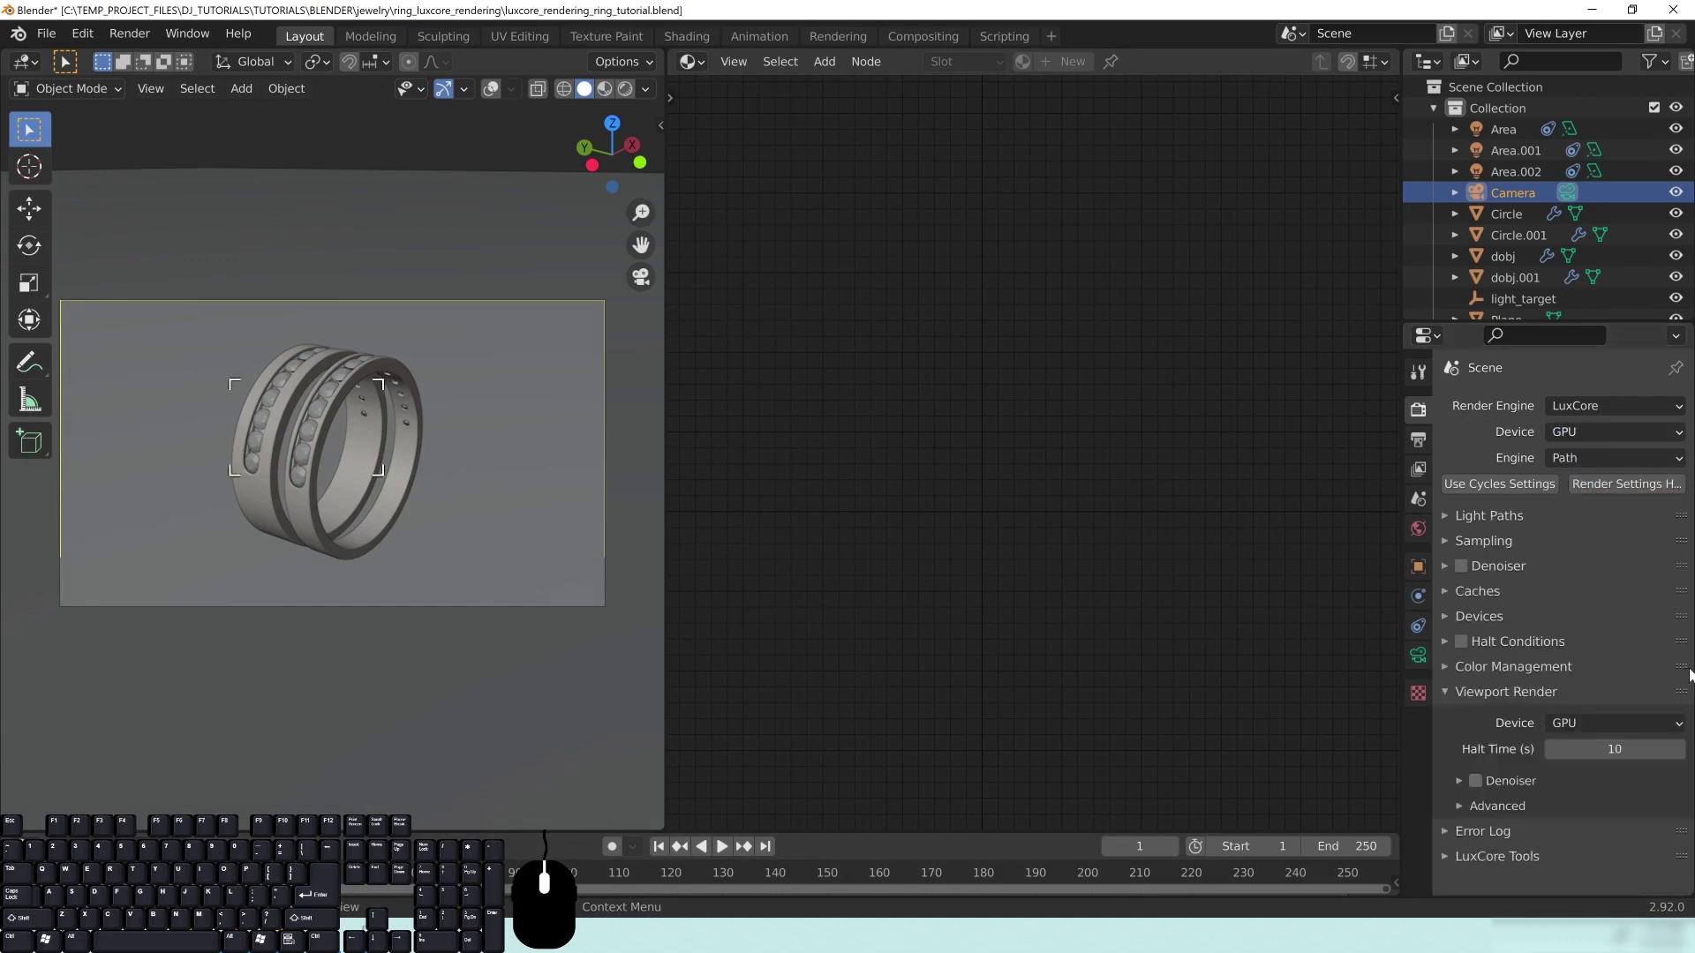
Step: Enable the denoiser for the final render with the OIDN type
click(1500, 566)
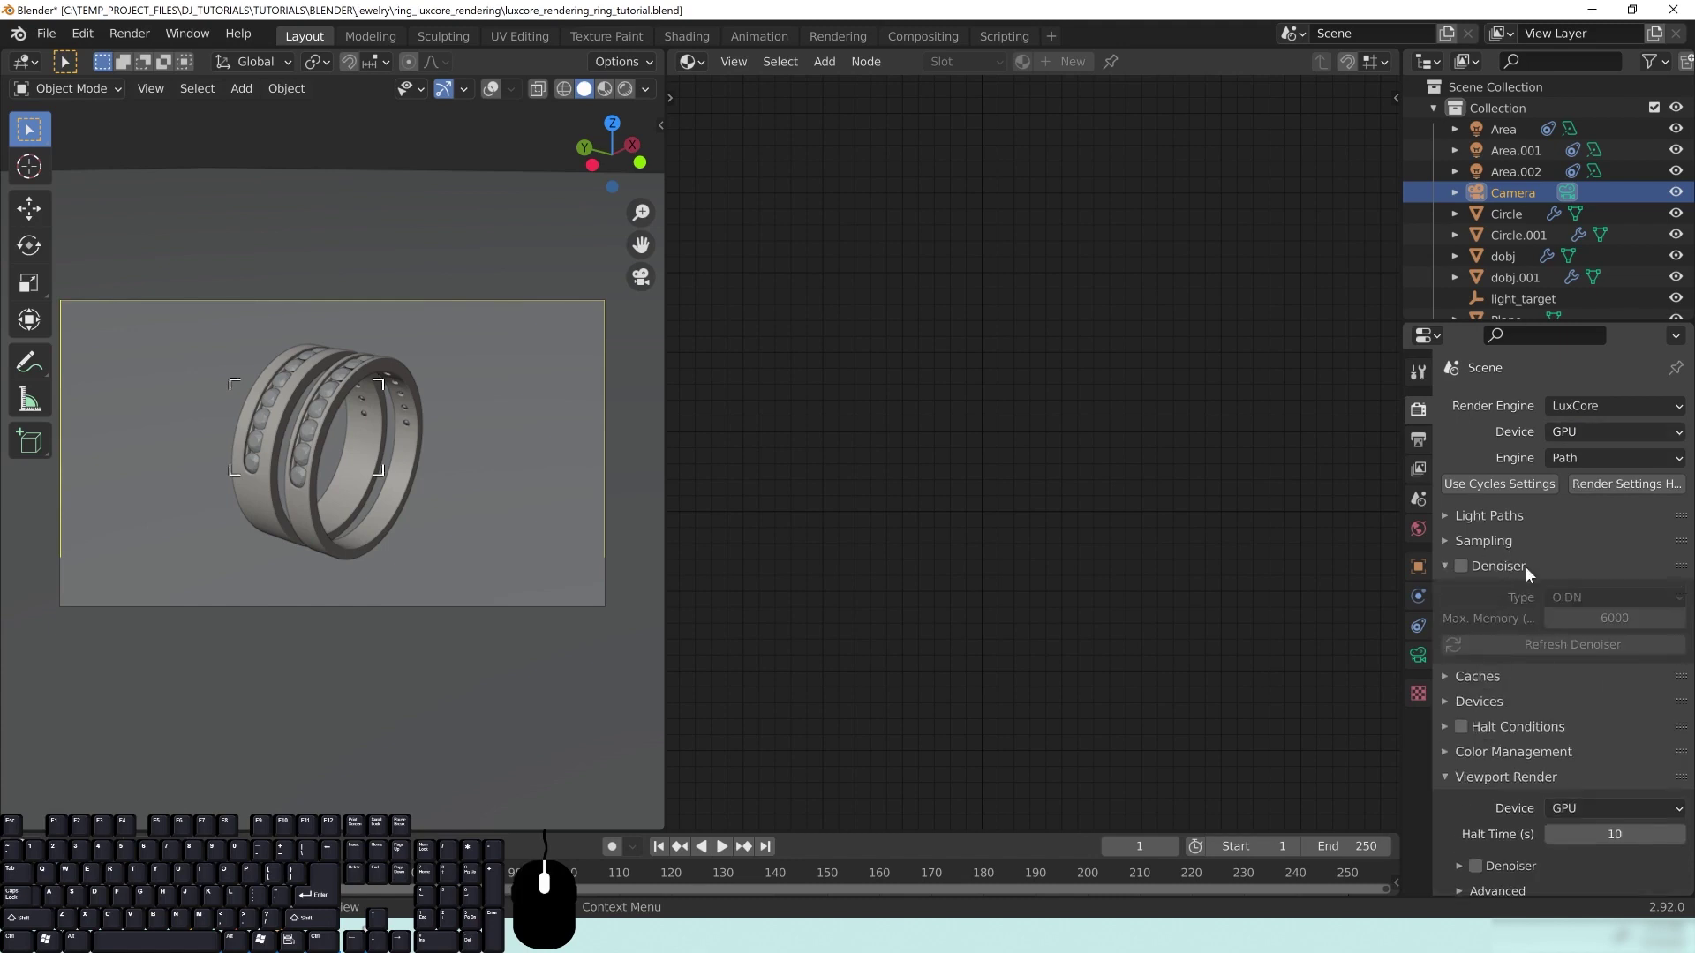
click(1461, 566)
click(1617, 596)
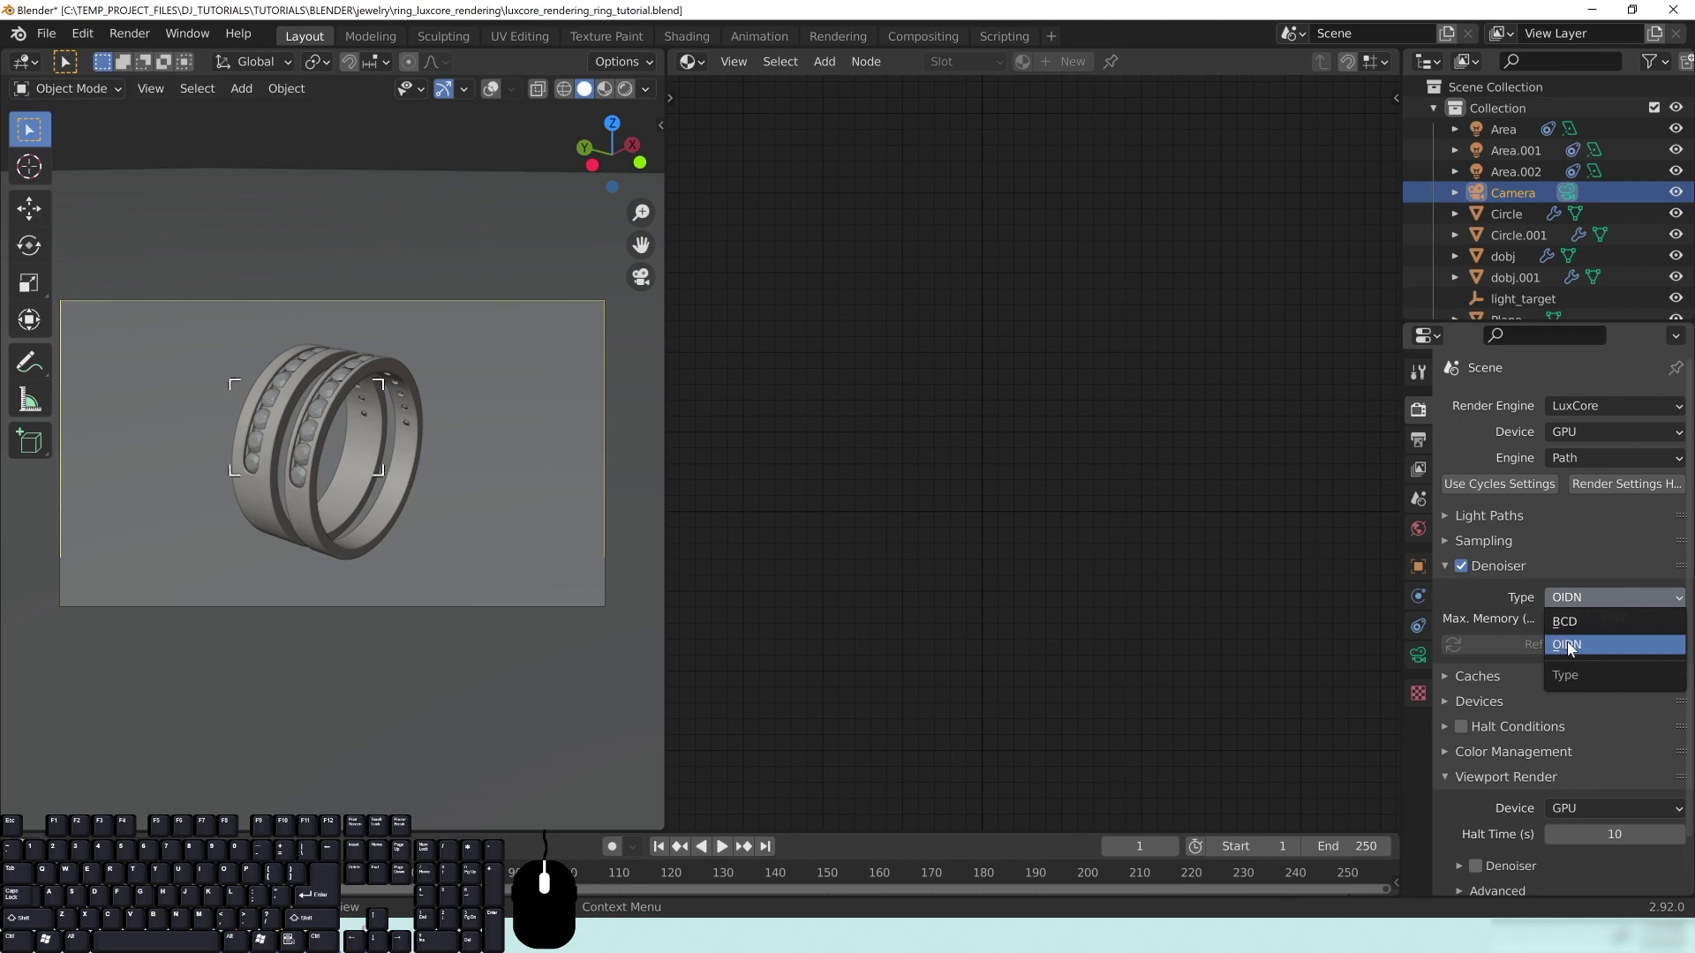
click(1567, 645)
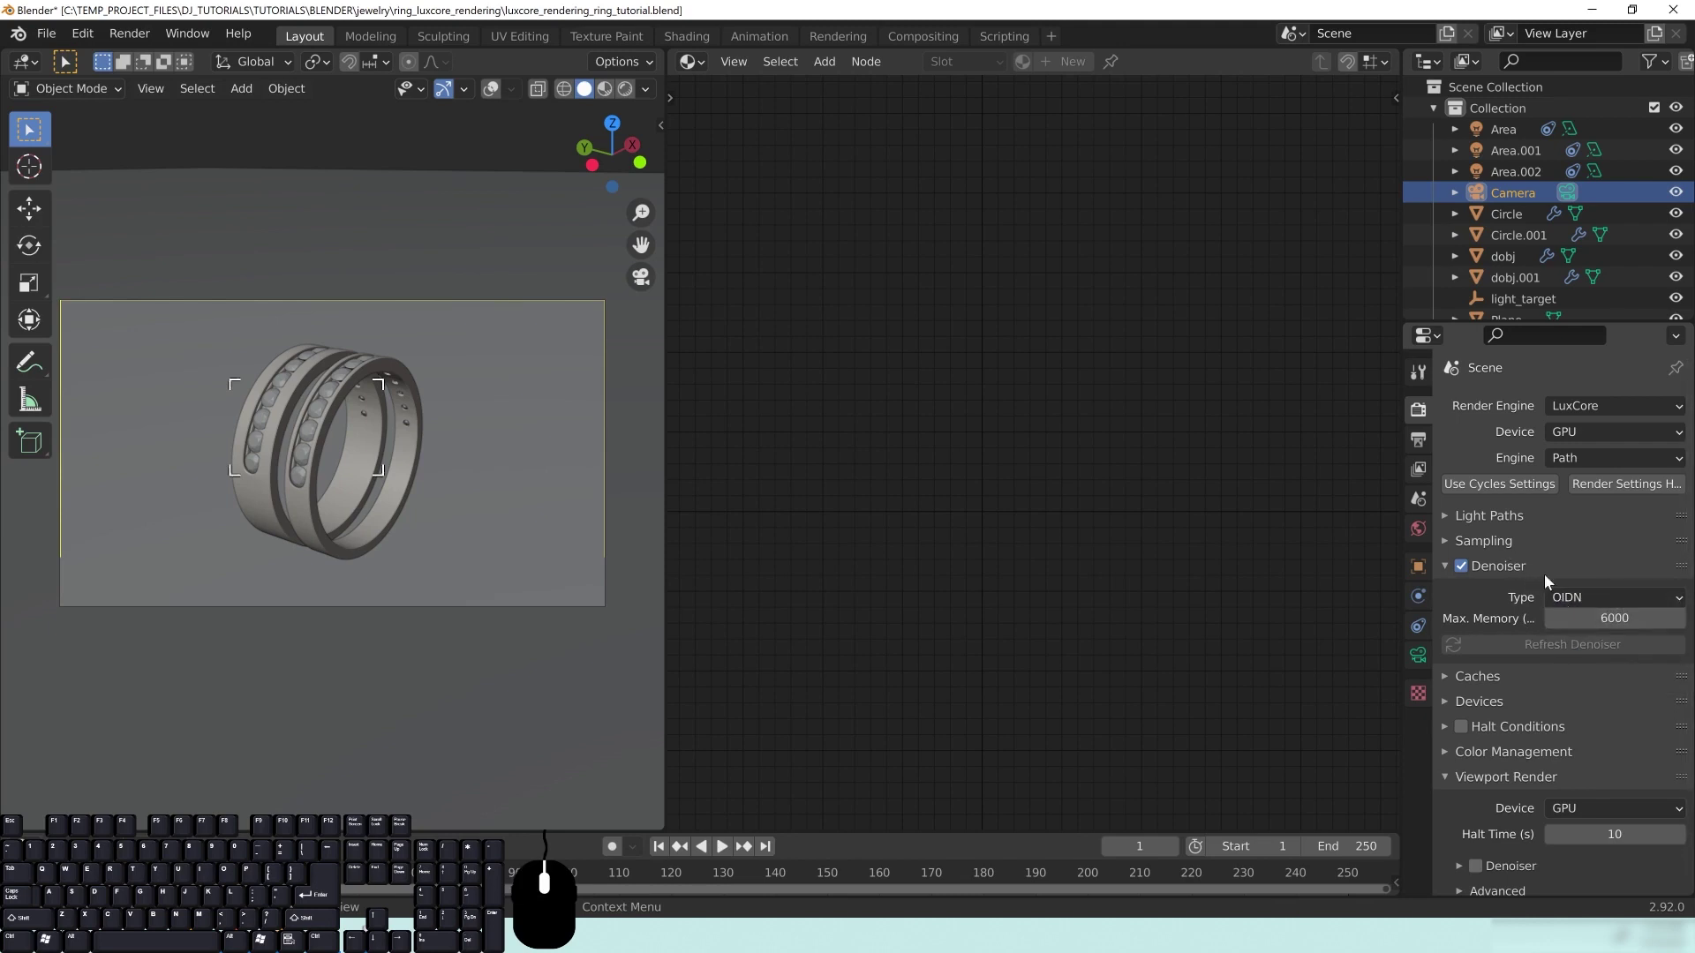
click(1505, 565)
Step: Enable clamping in the light path settings
click(1490, 515)
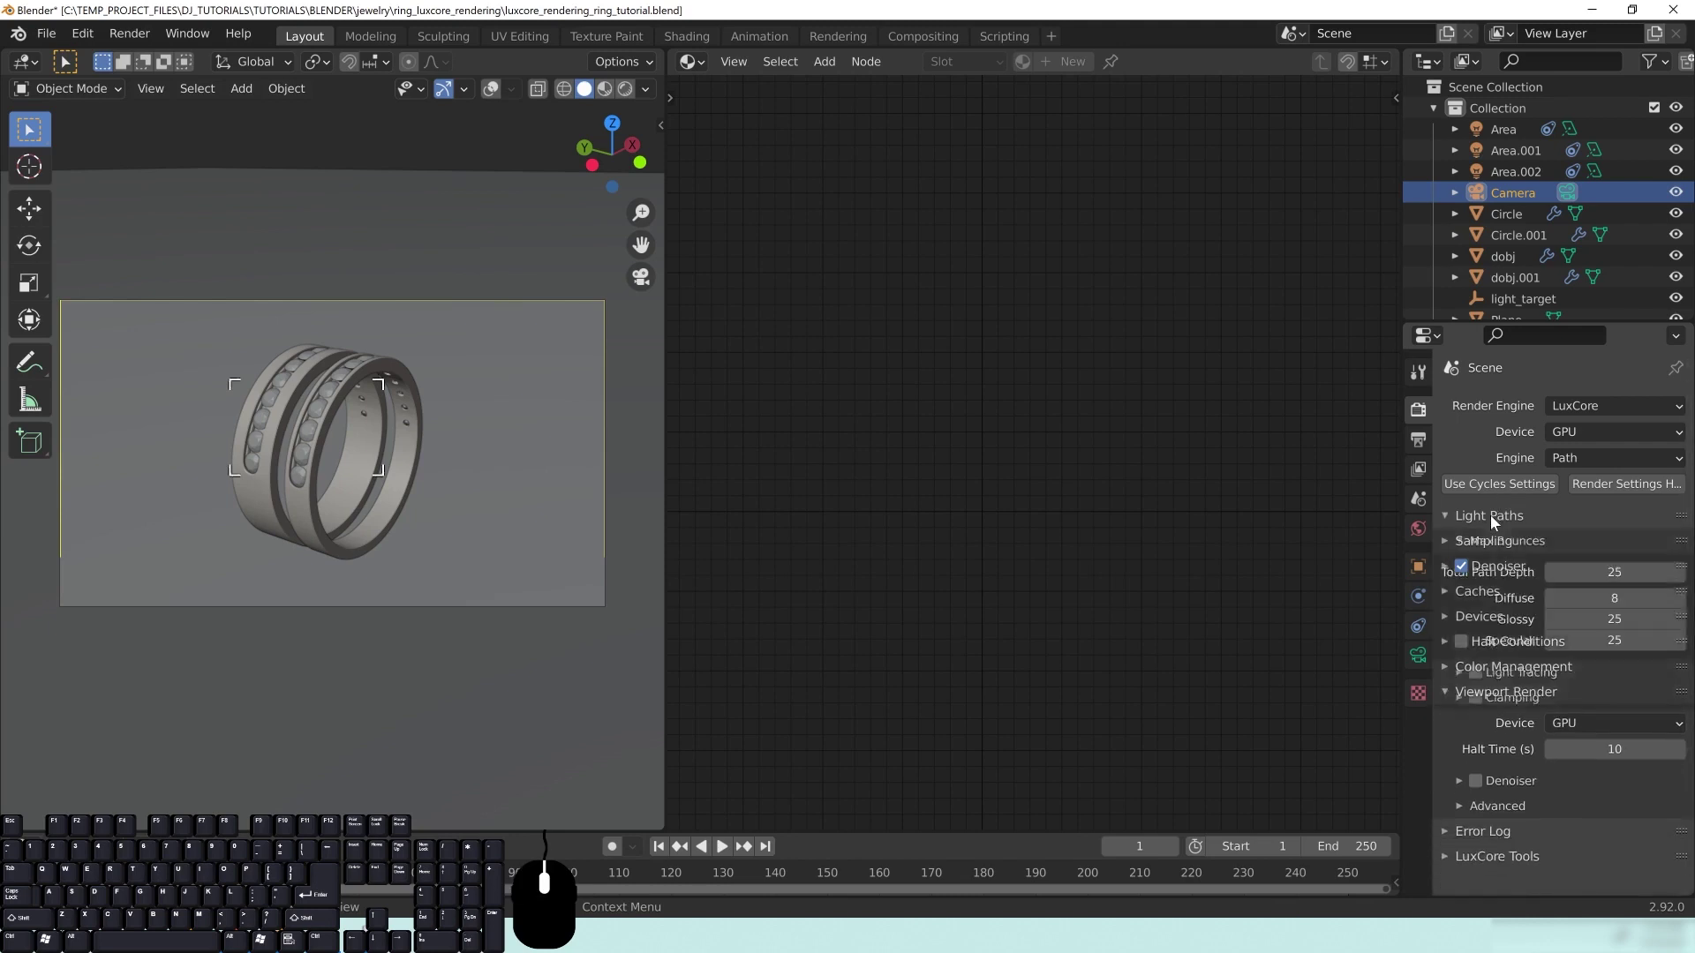
click(1514, 696)
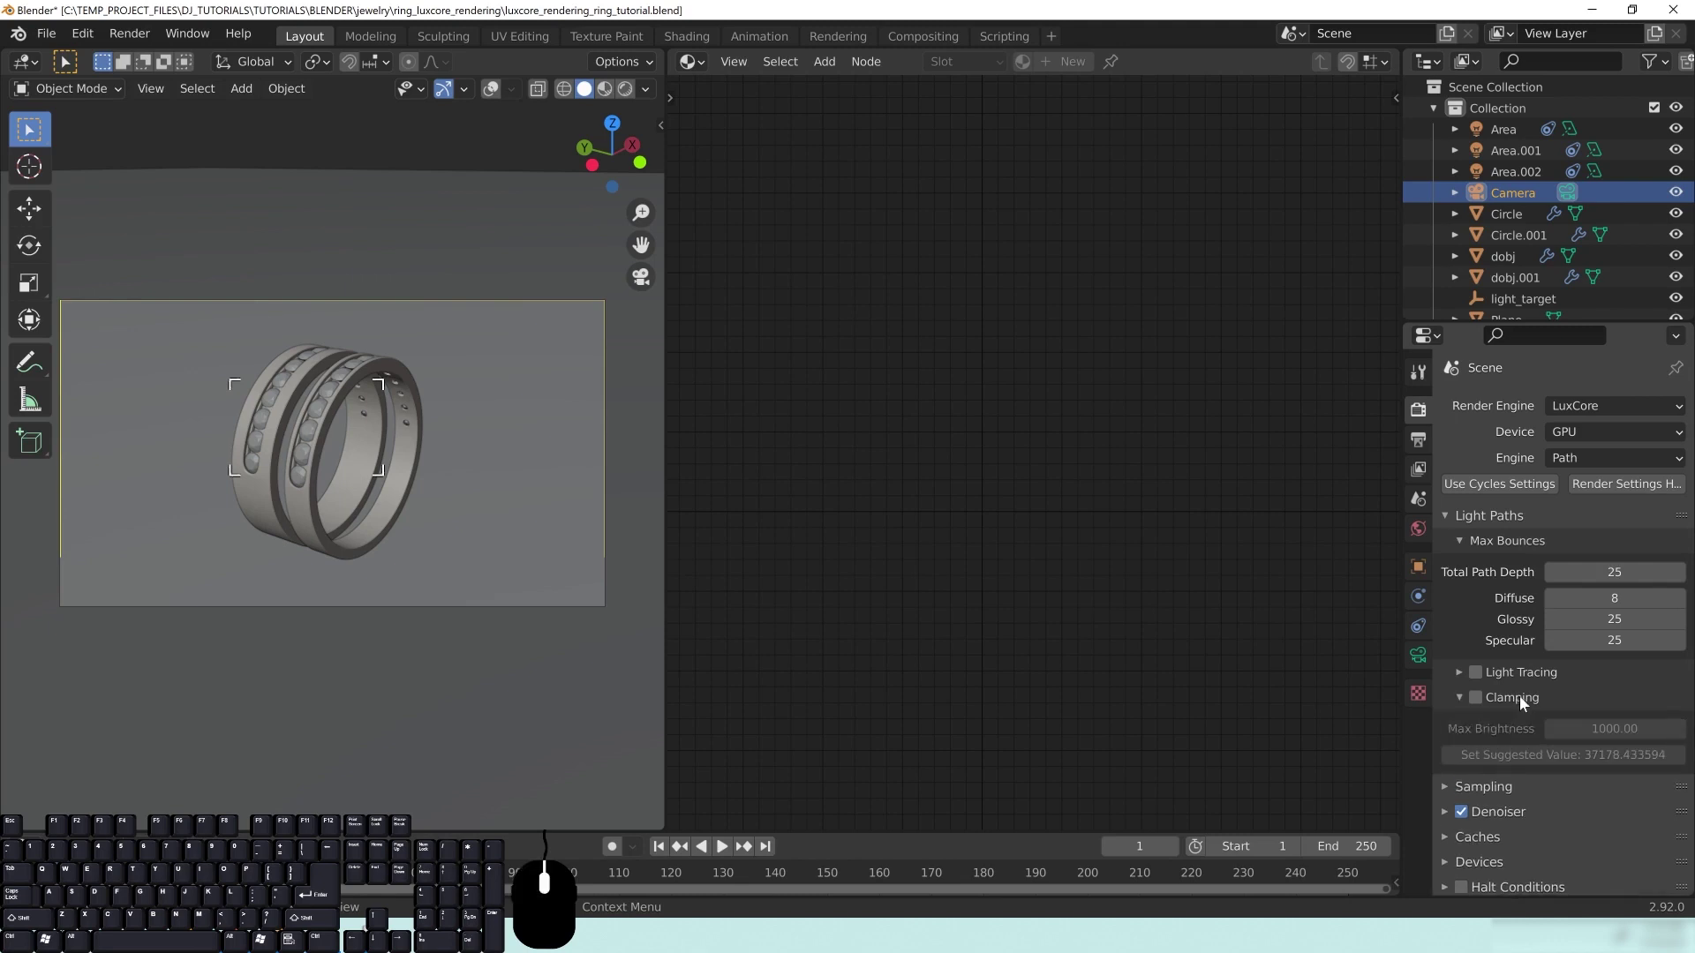
click(1474, 697)
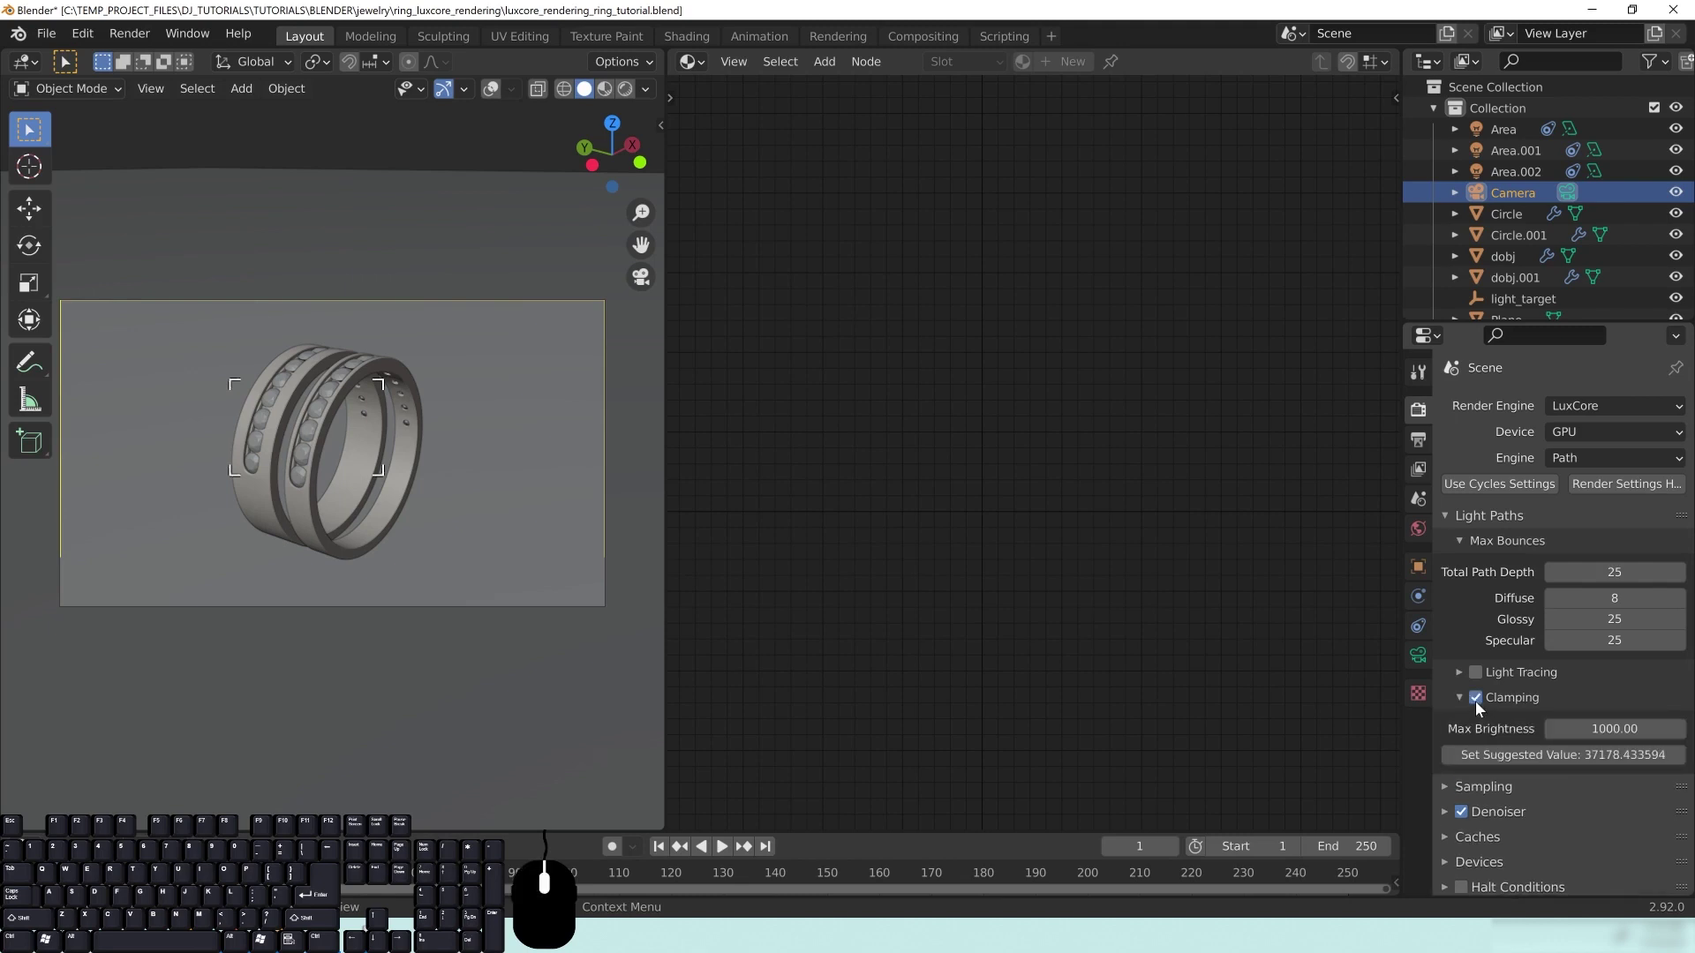
scroll(1535, 755, down, 1)
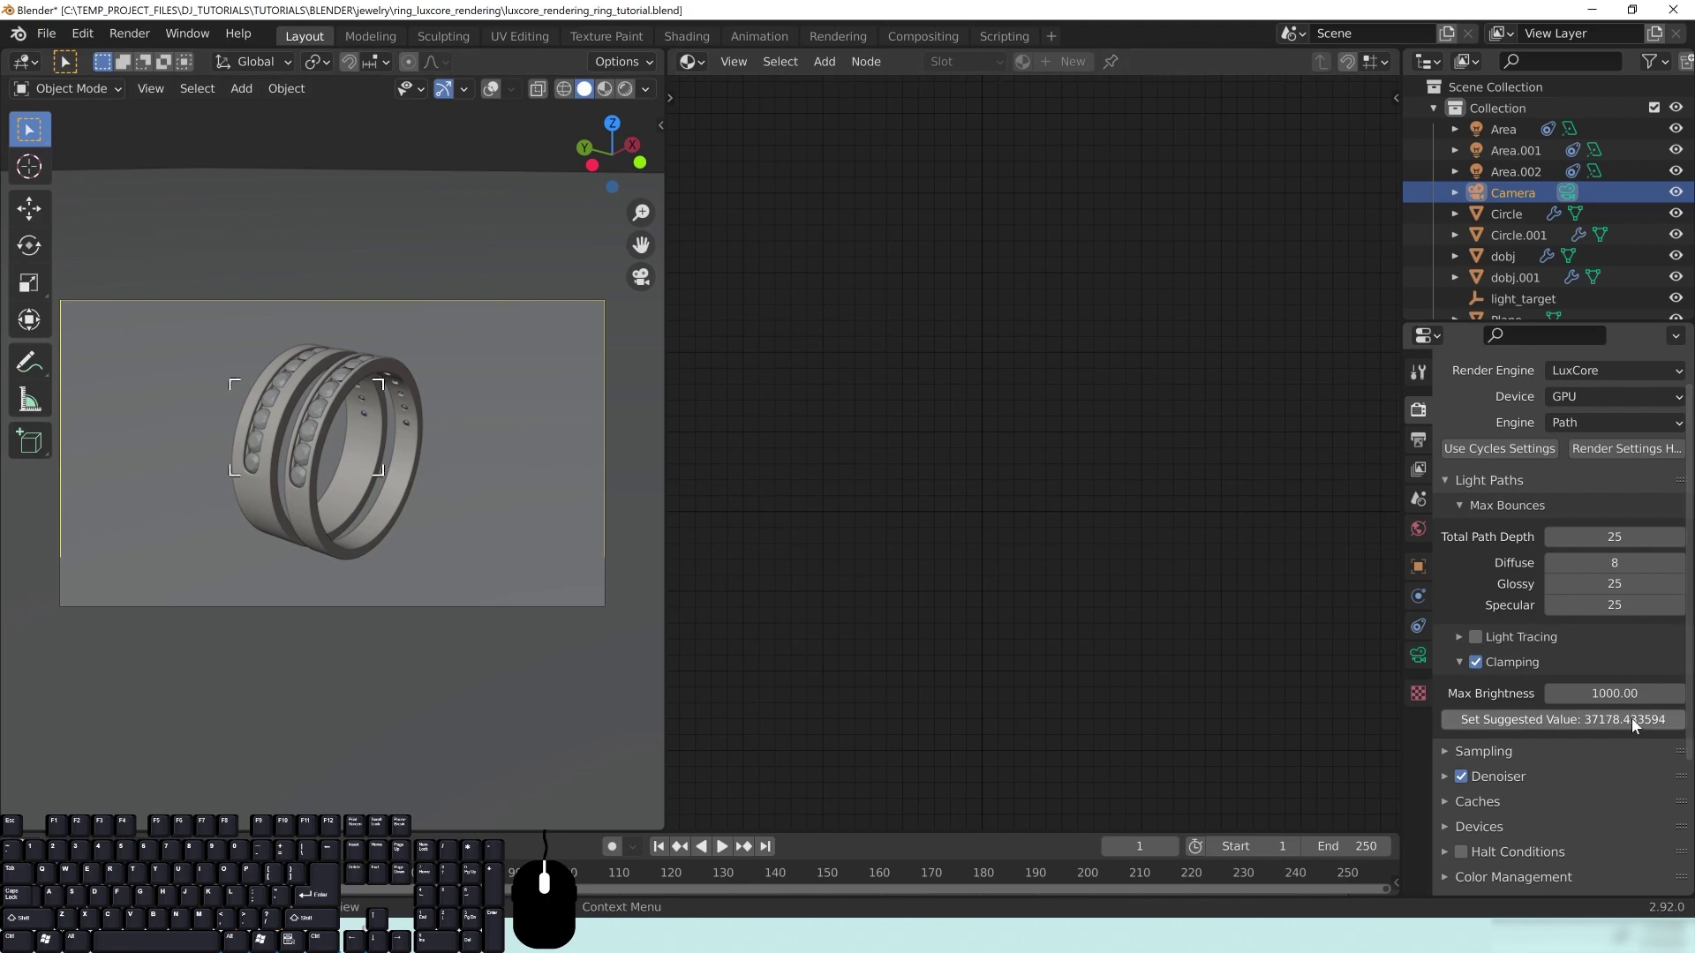
Step: Set the clamping's maximum brightness to 50
click(1594, 694)
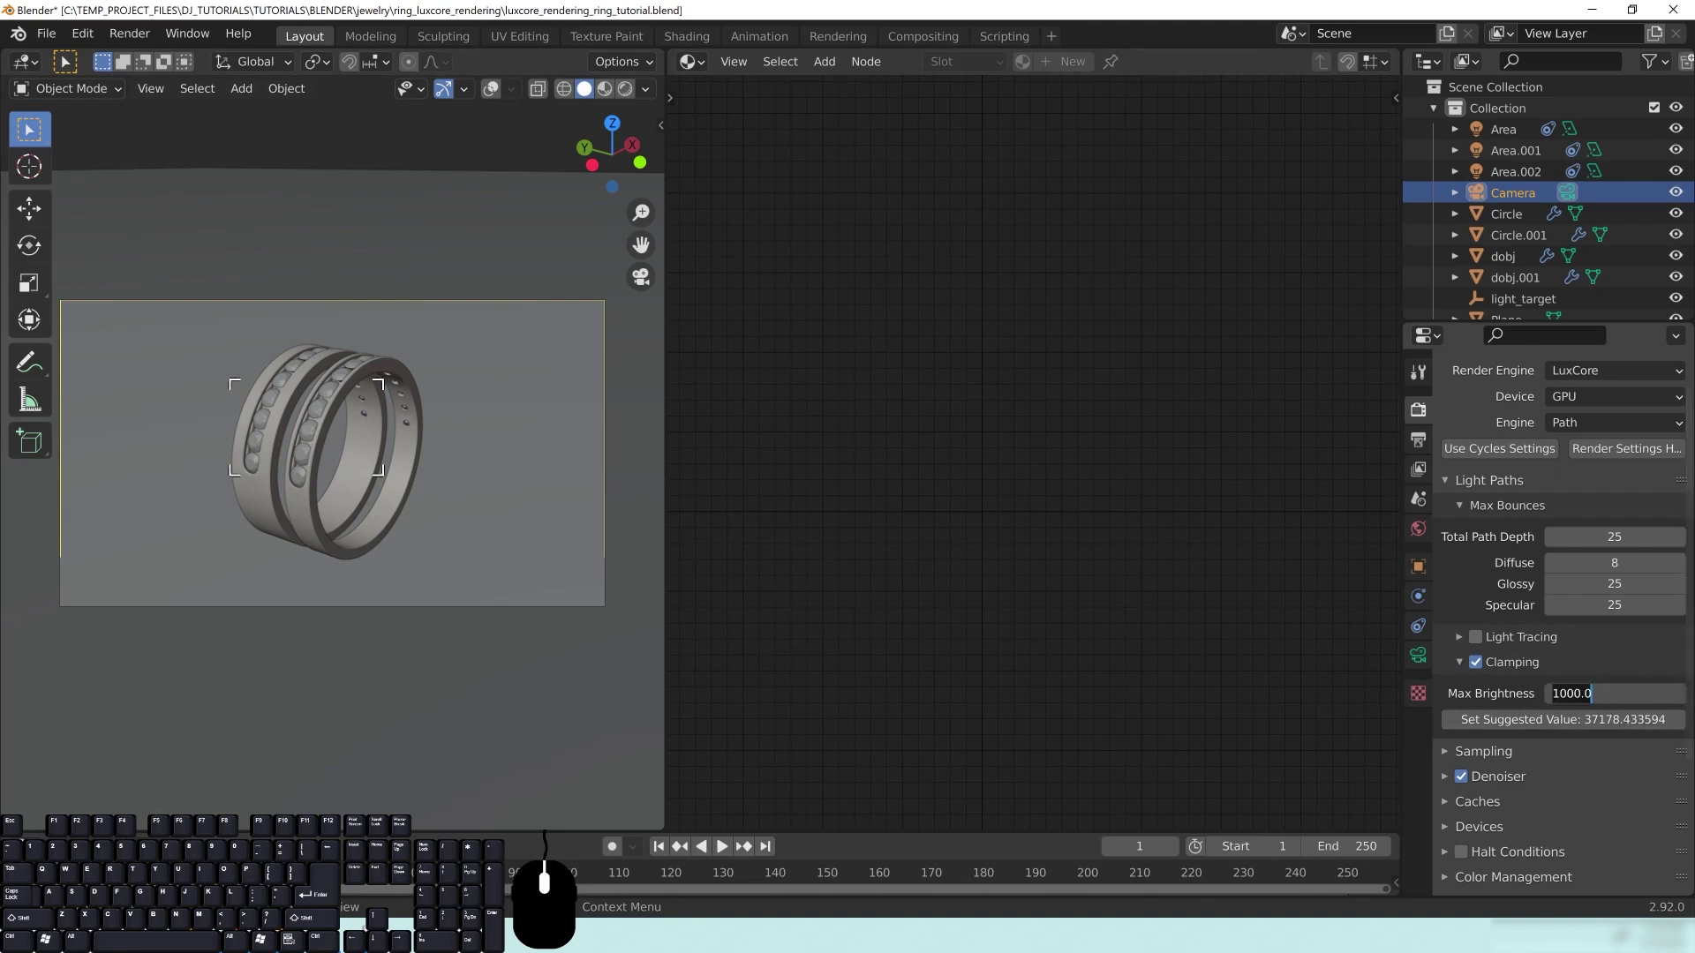
click(1546, 719)
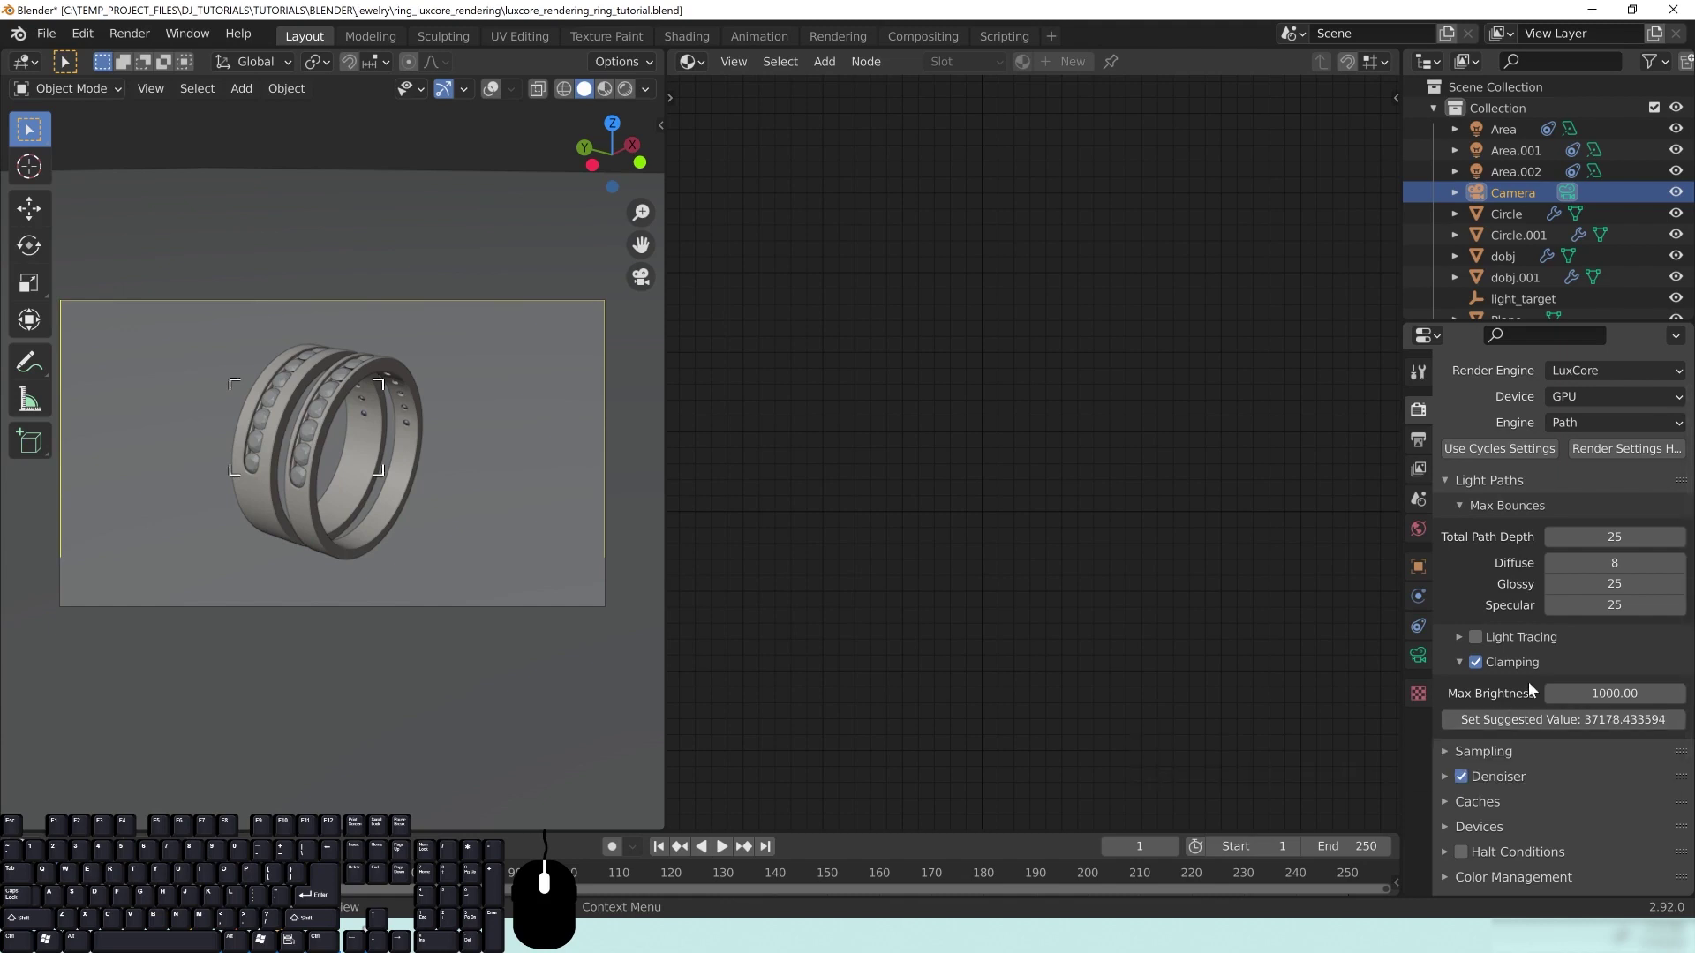
click(1608, 694)
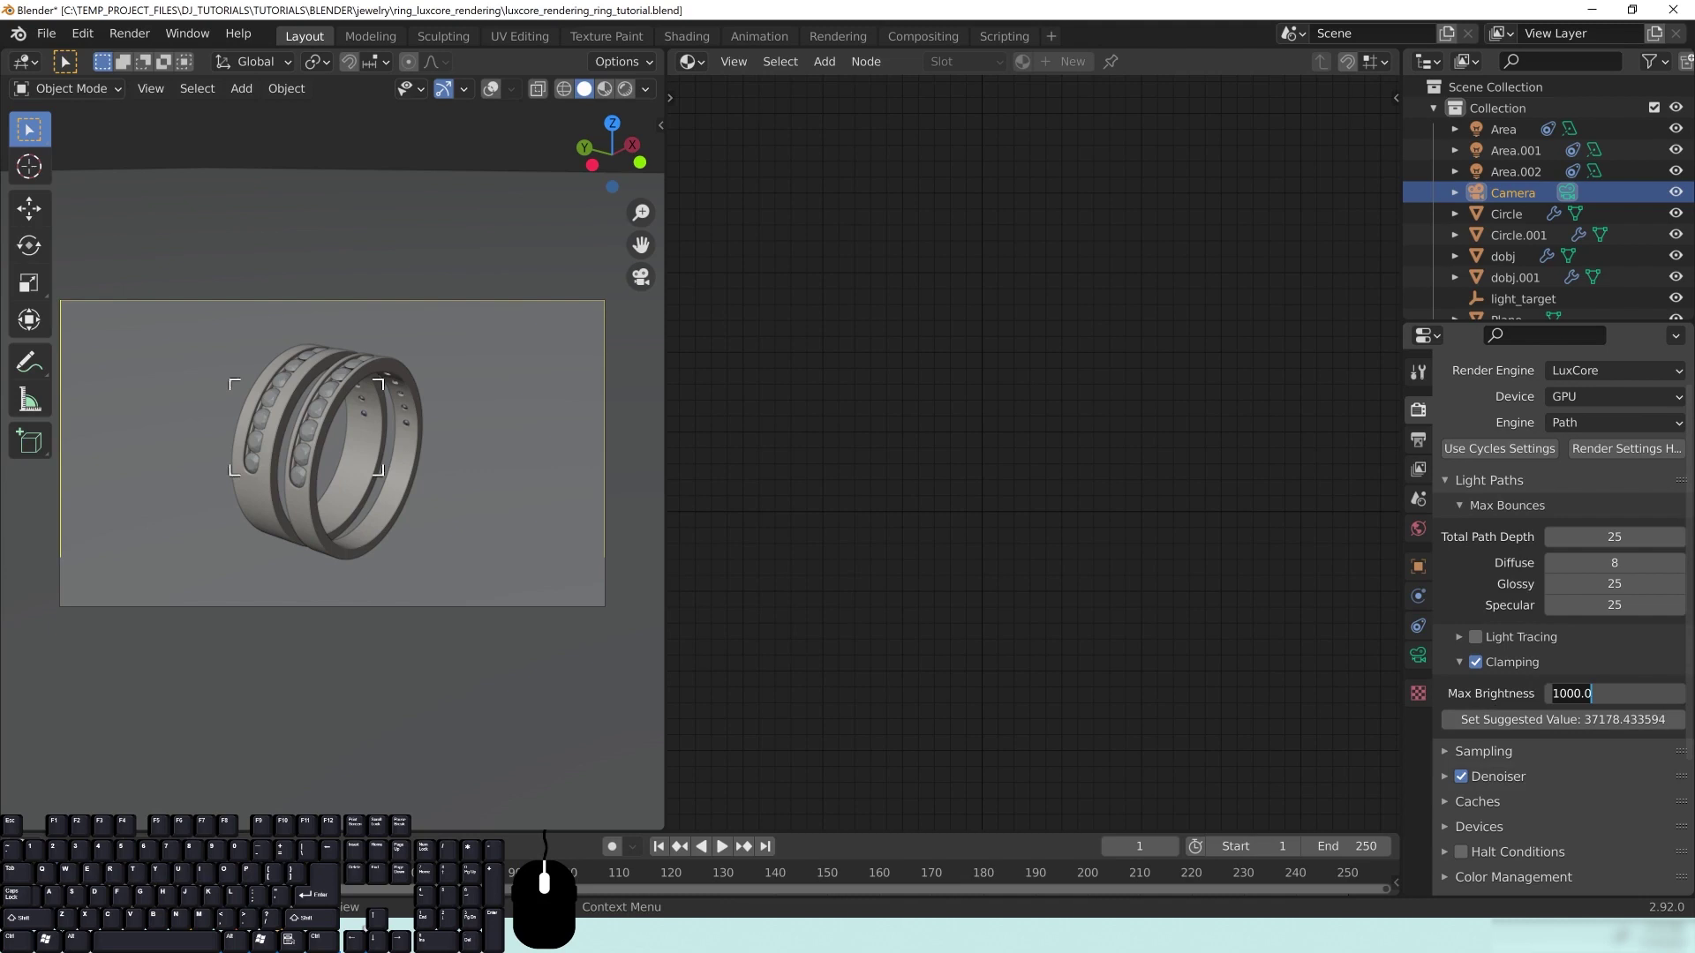
click(1513, 696)
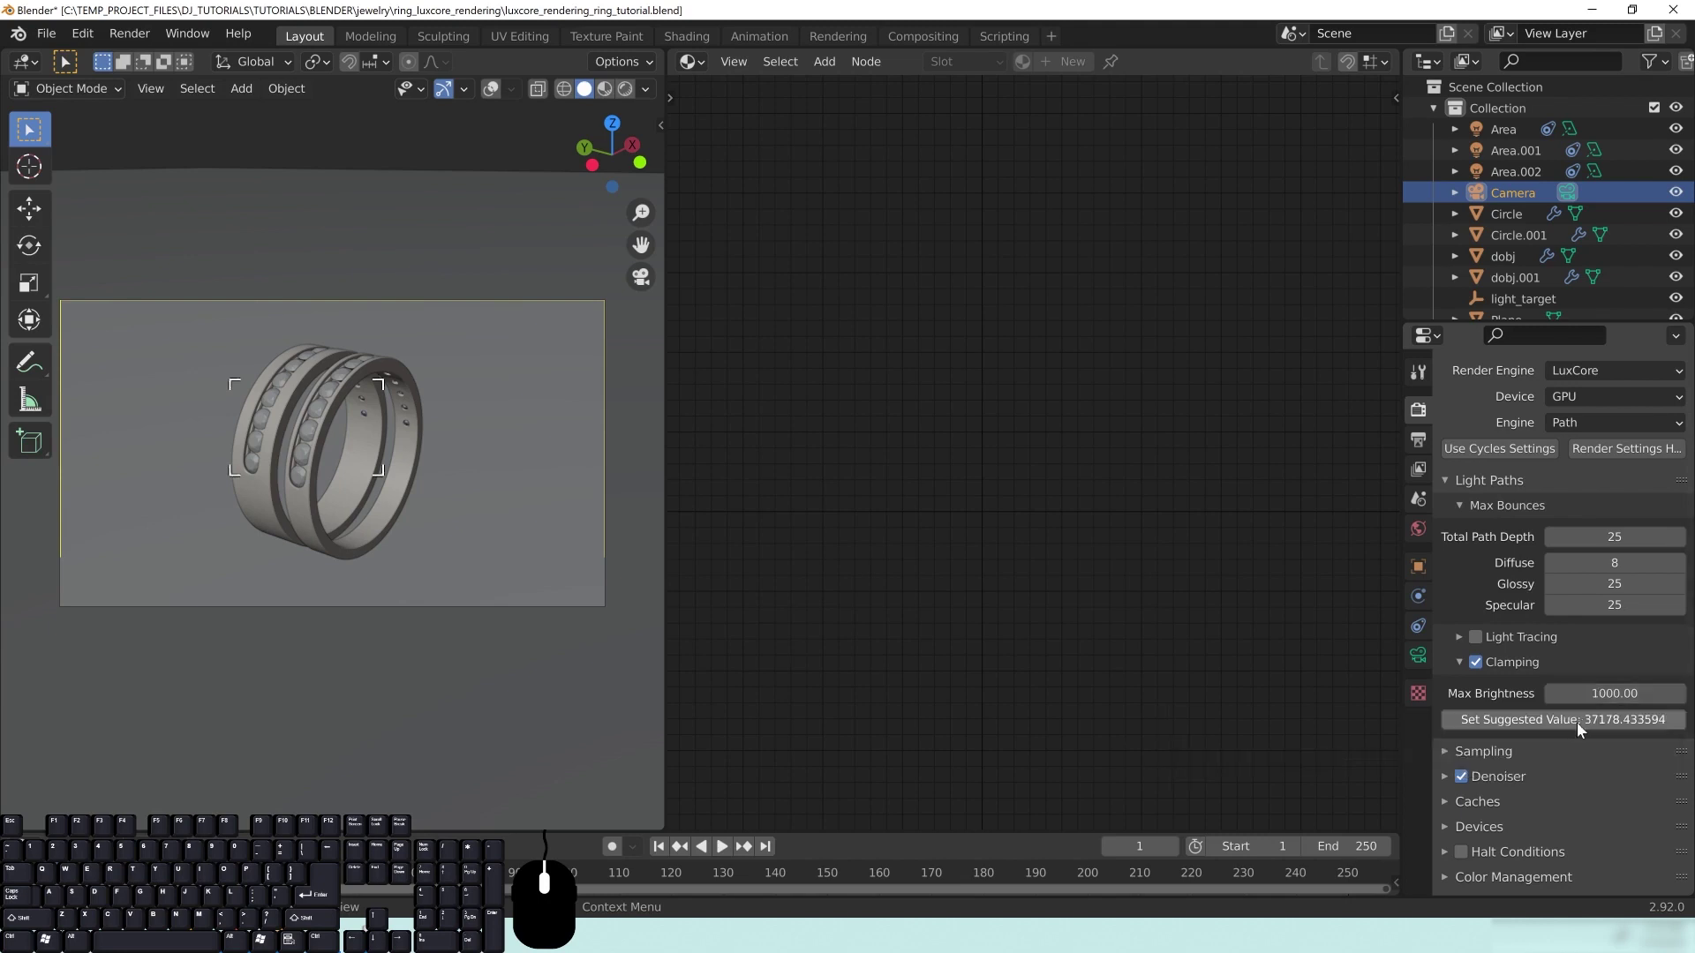
click(1590, 693)
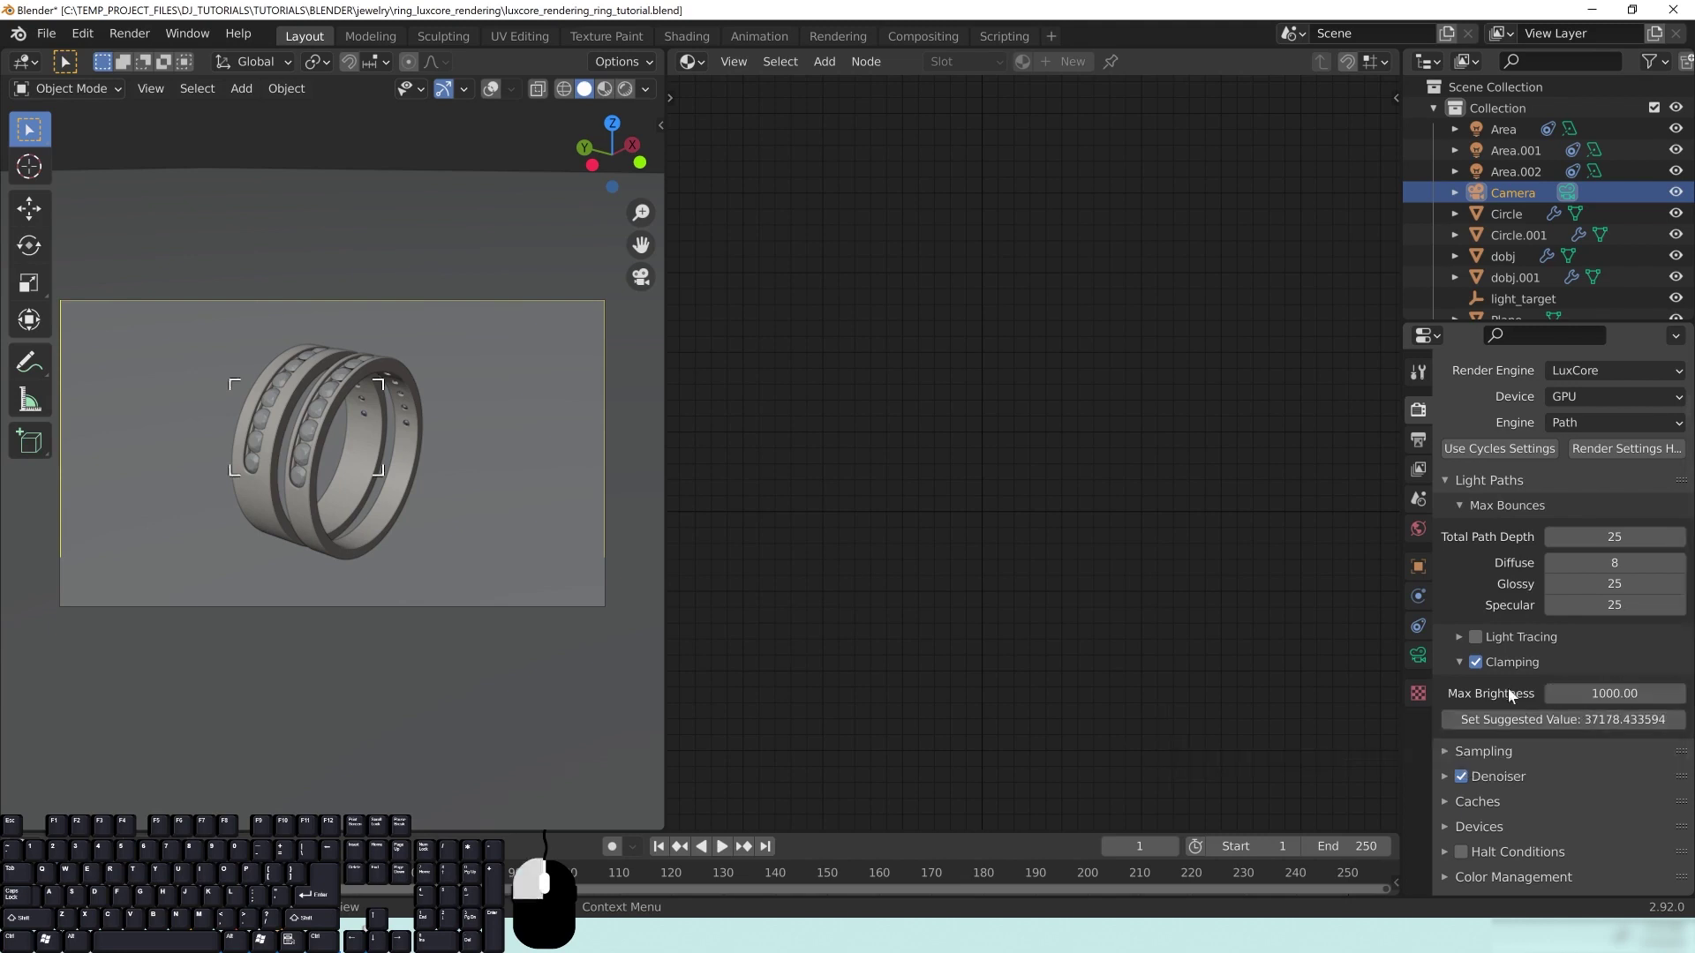
text(50)
key(Return)
click(1522, 668)
click(1528, 509)
click(1502, 485)
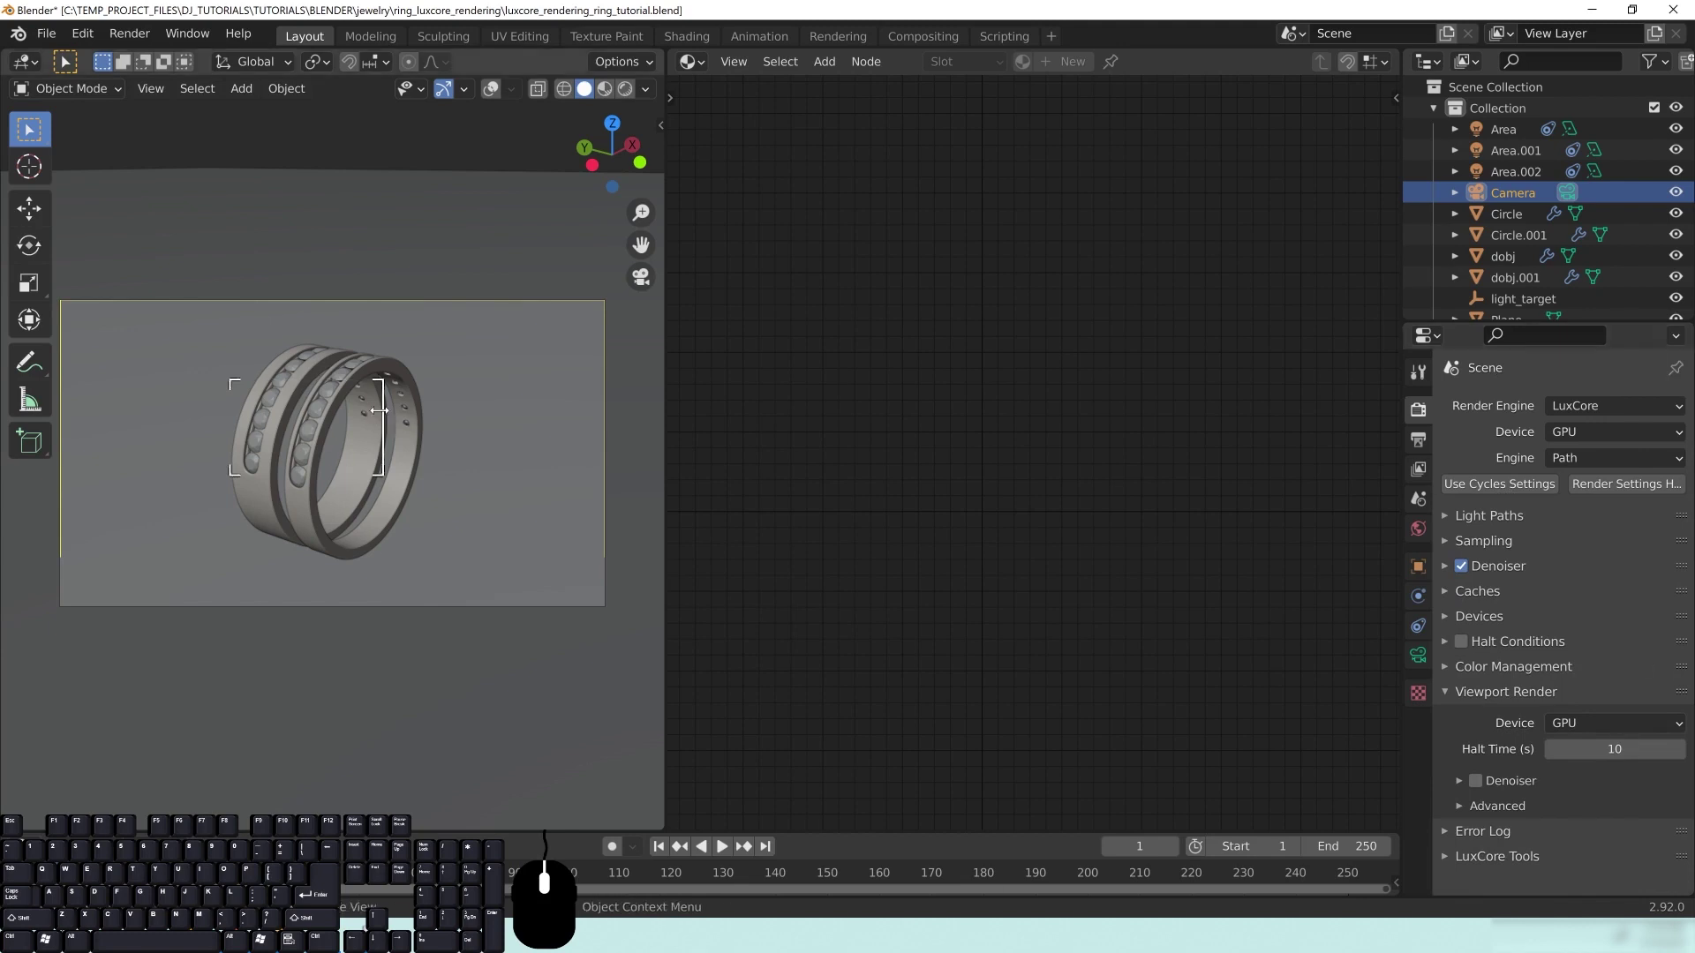
Step: Enlarge the render region around the ring until it covers the entire camera frame
drag(306, 378, 309, 337)
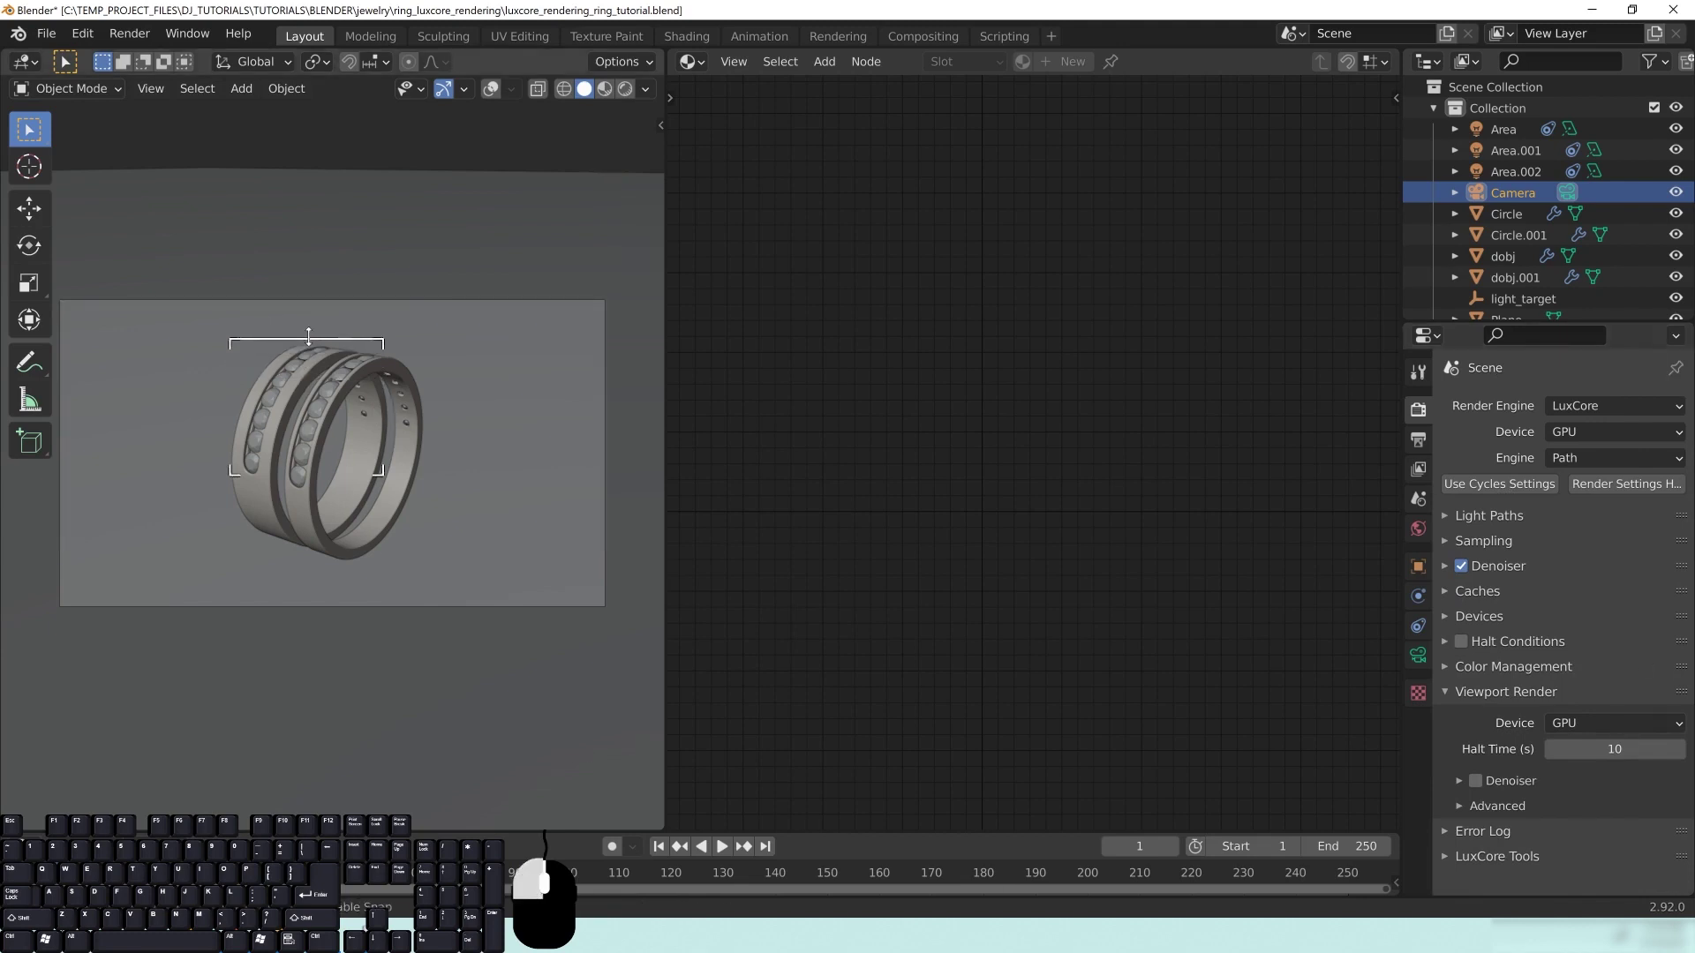
drag(379, 409, 424, 411)
drag(325, 472, 319, 556)
drag(234, 430, 50, 430)
drag(428, 461, 623, 494)
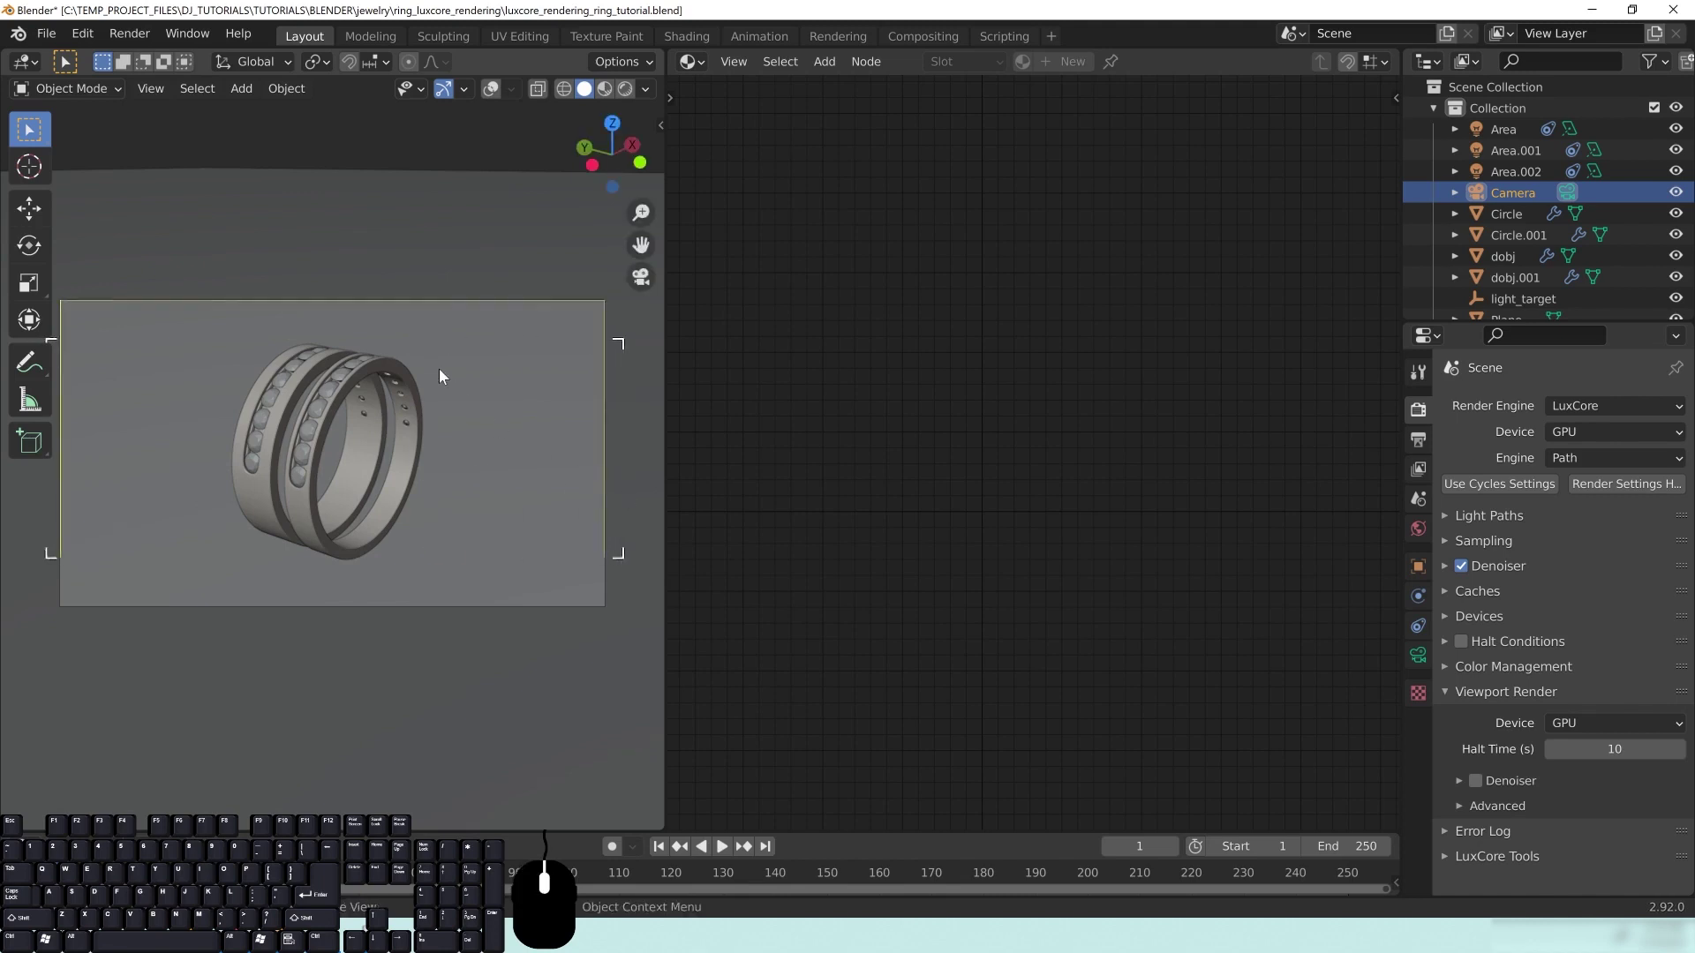
drag(433, 335, 442, 284)
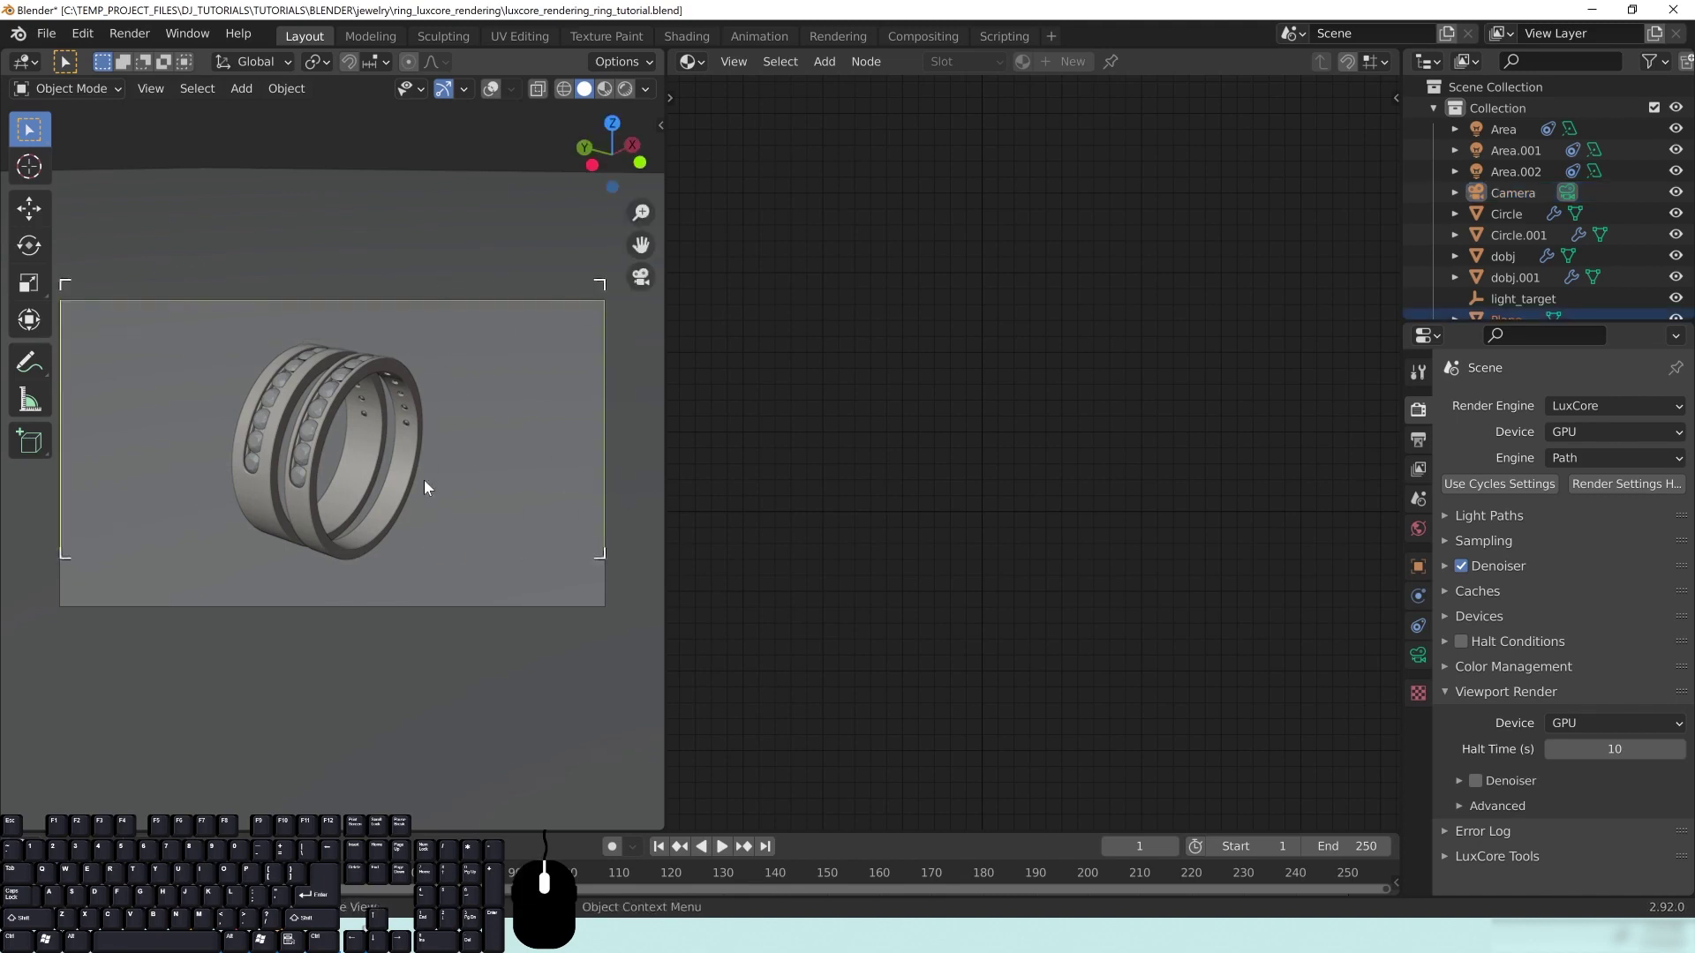
drag(414, 557, 424, 626)
click(490, 708)
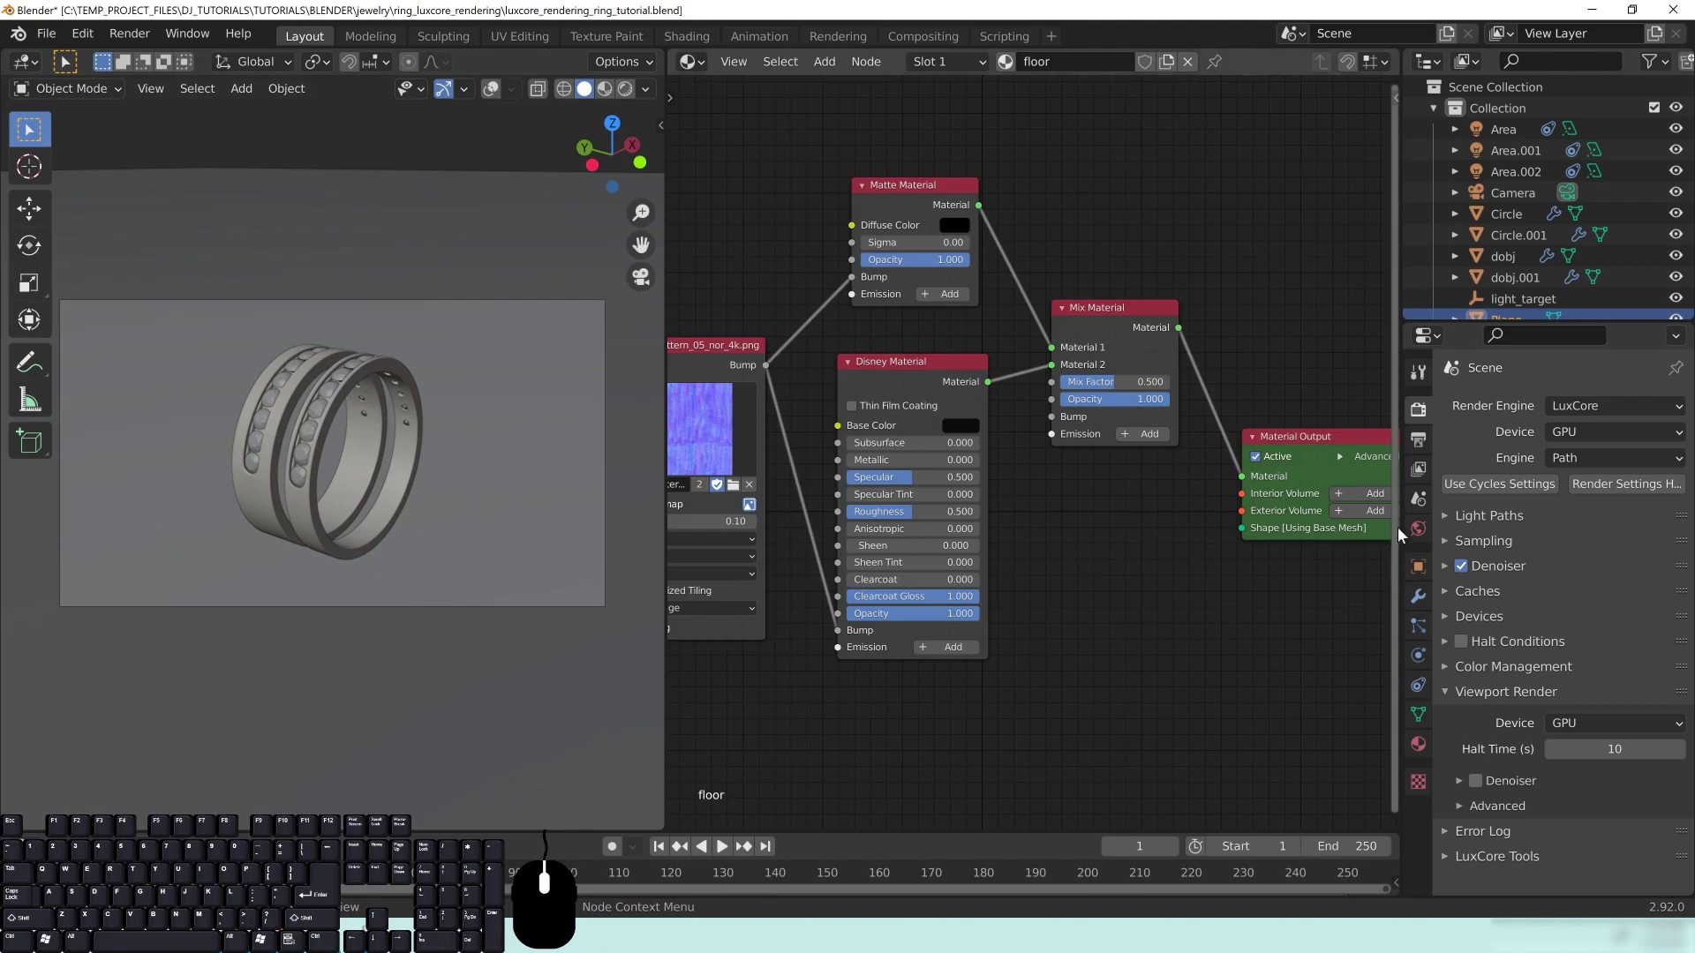
Step: Turn off cropping to the render region and save the blend file
click(1418, 441)
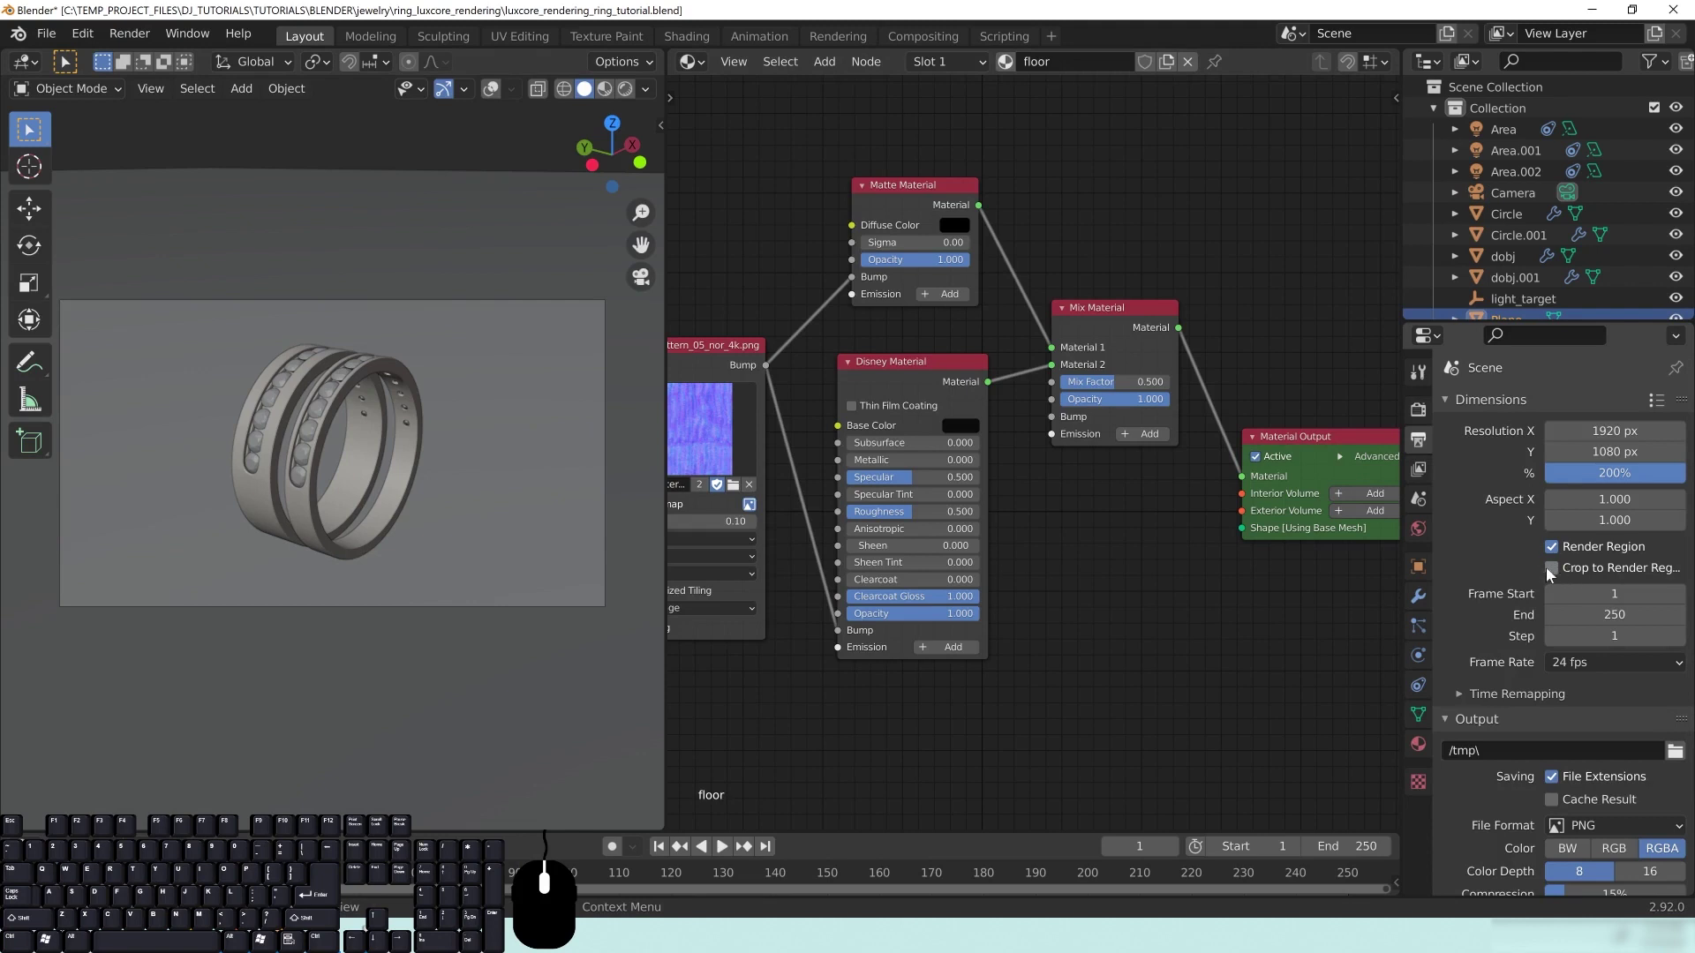
click(47, 33)
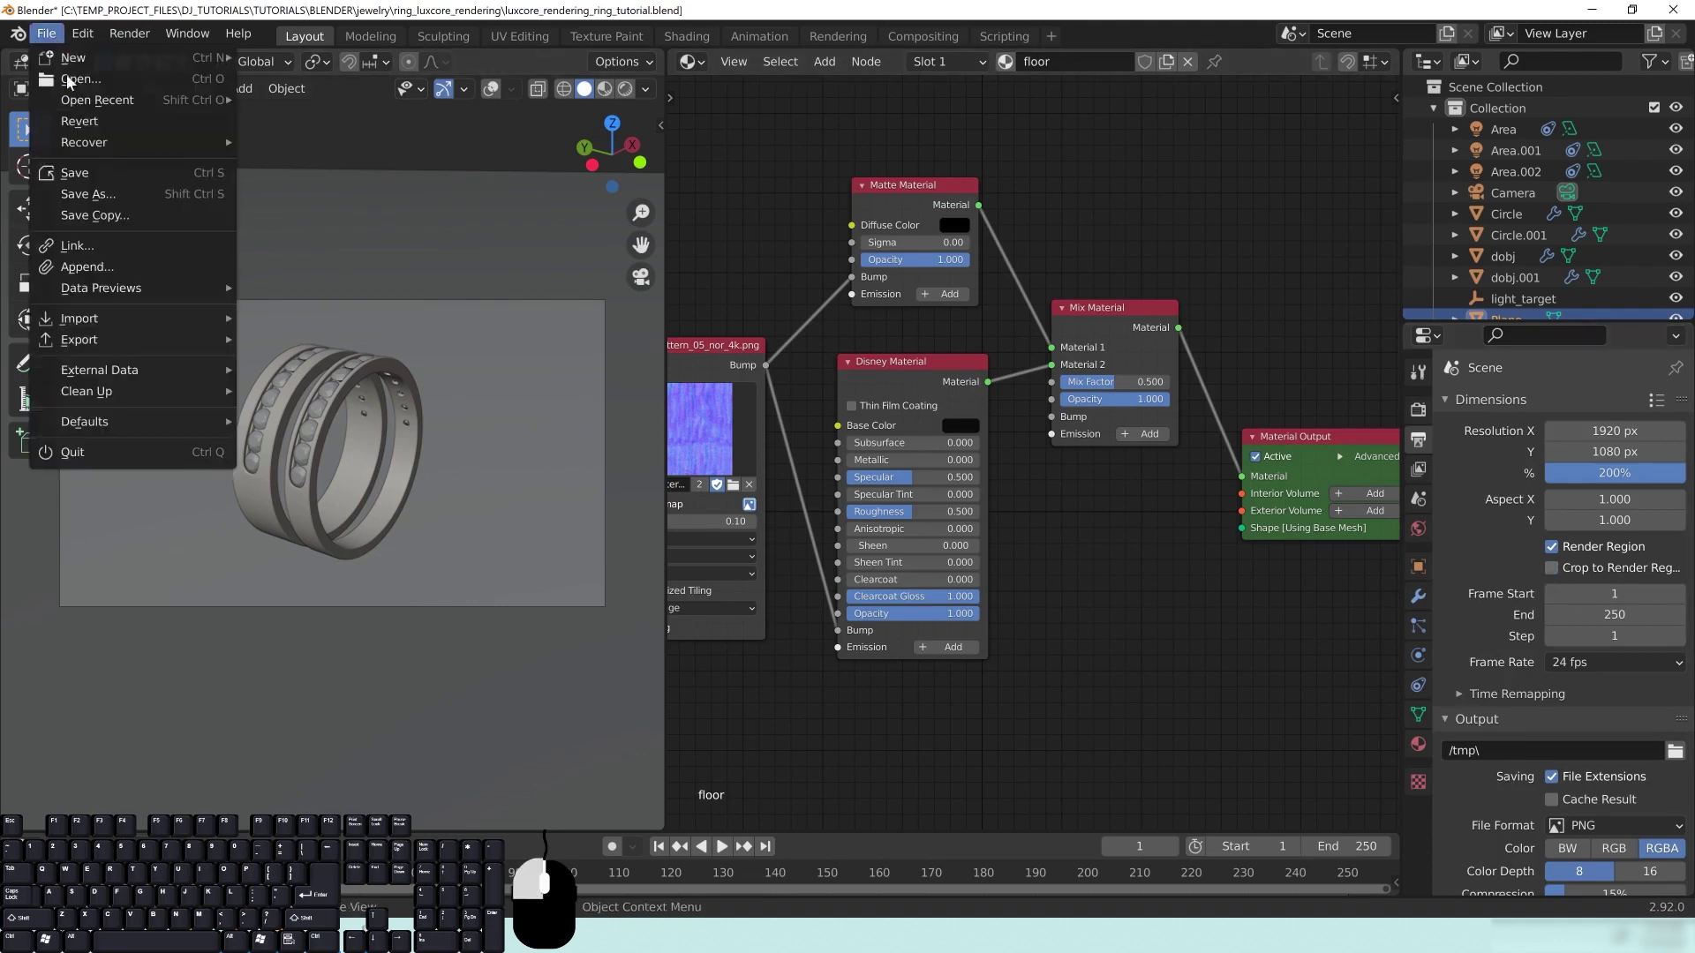
click(82, 173)
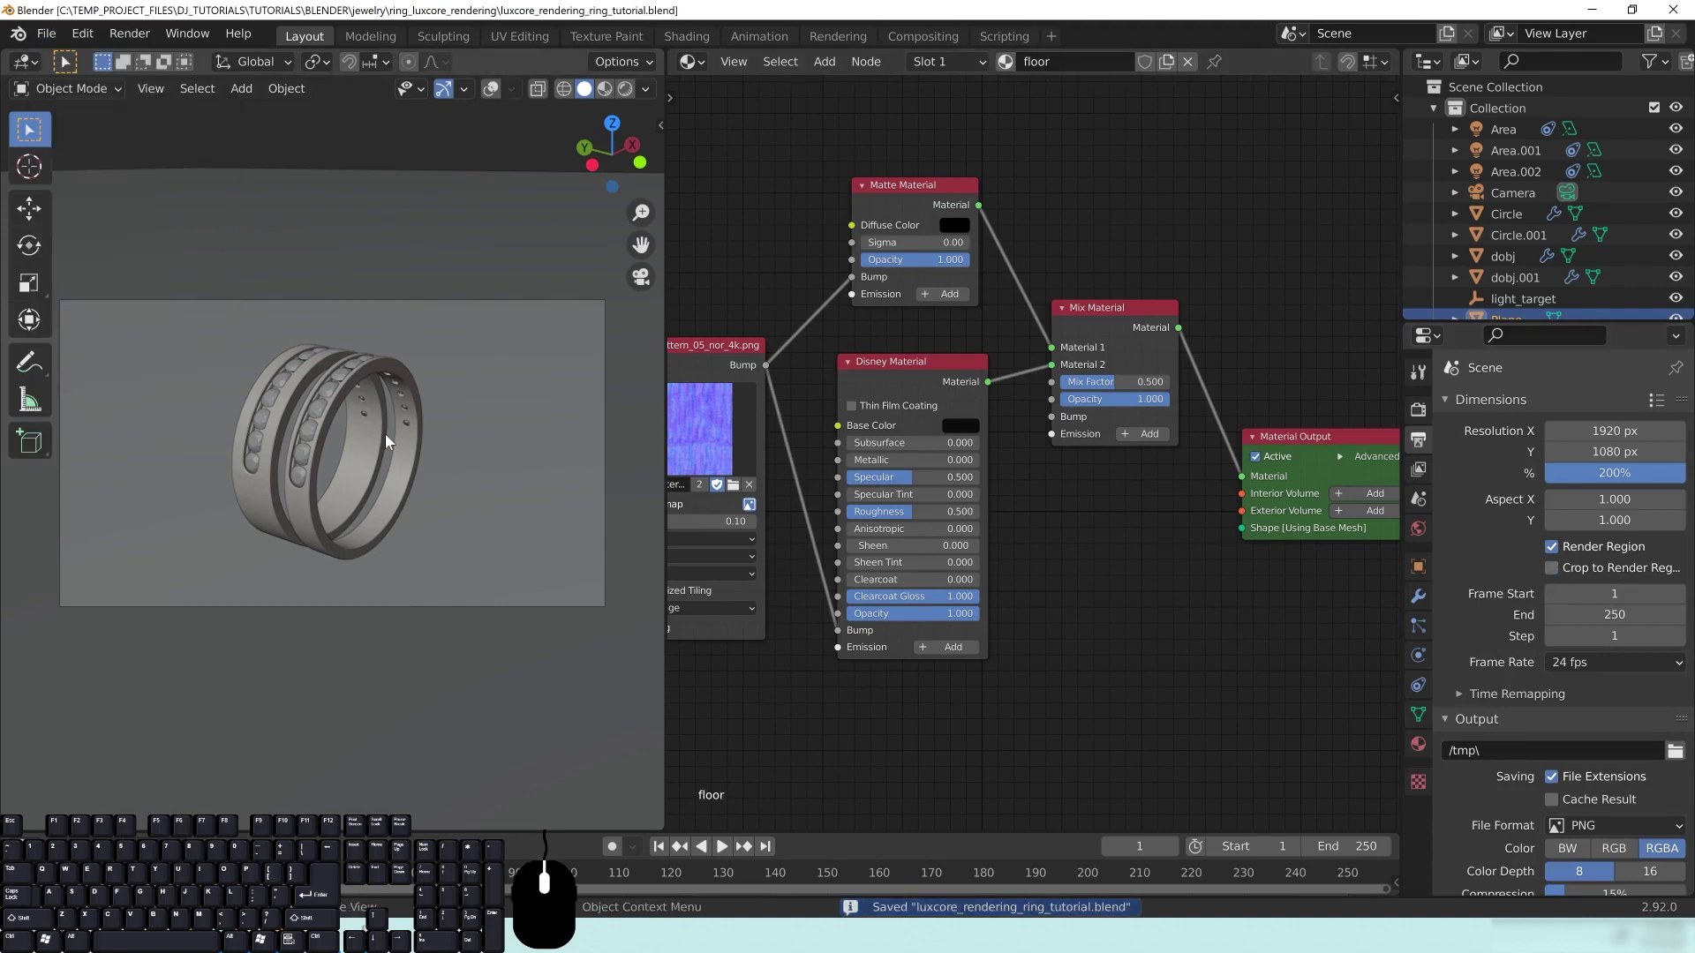
Step: Run a test render of the full camera frame and close the render window
key(F12)
mouse_move(537, 38)
mouse_down()
mouse_move(617, 30)
mouse_move(565, 30)
mouse_up()
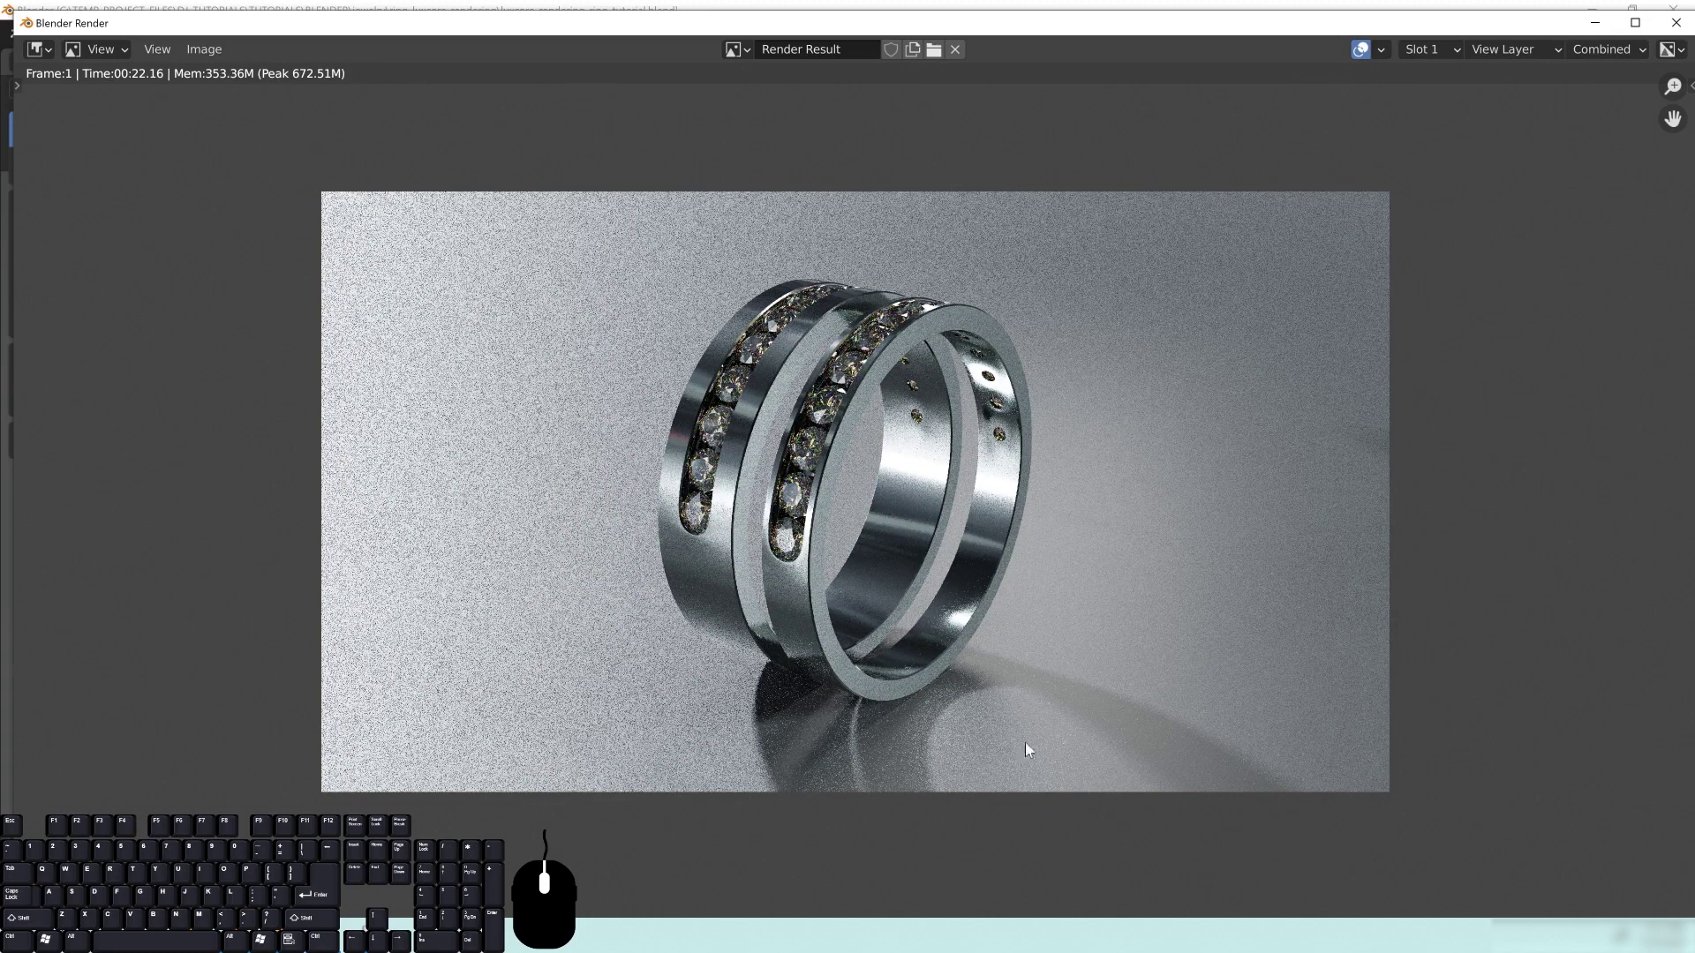
click(1674, 22)
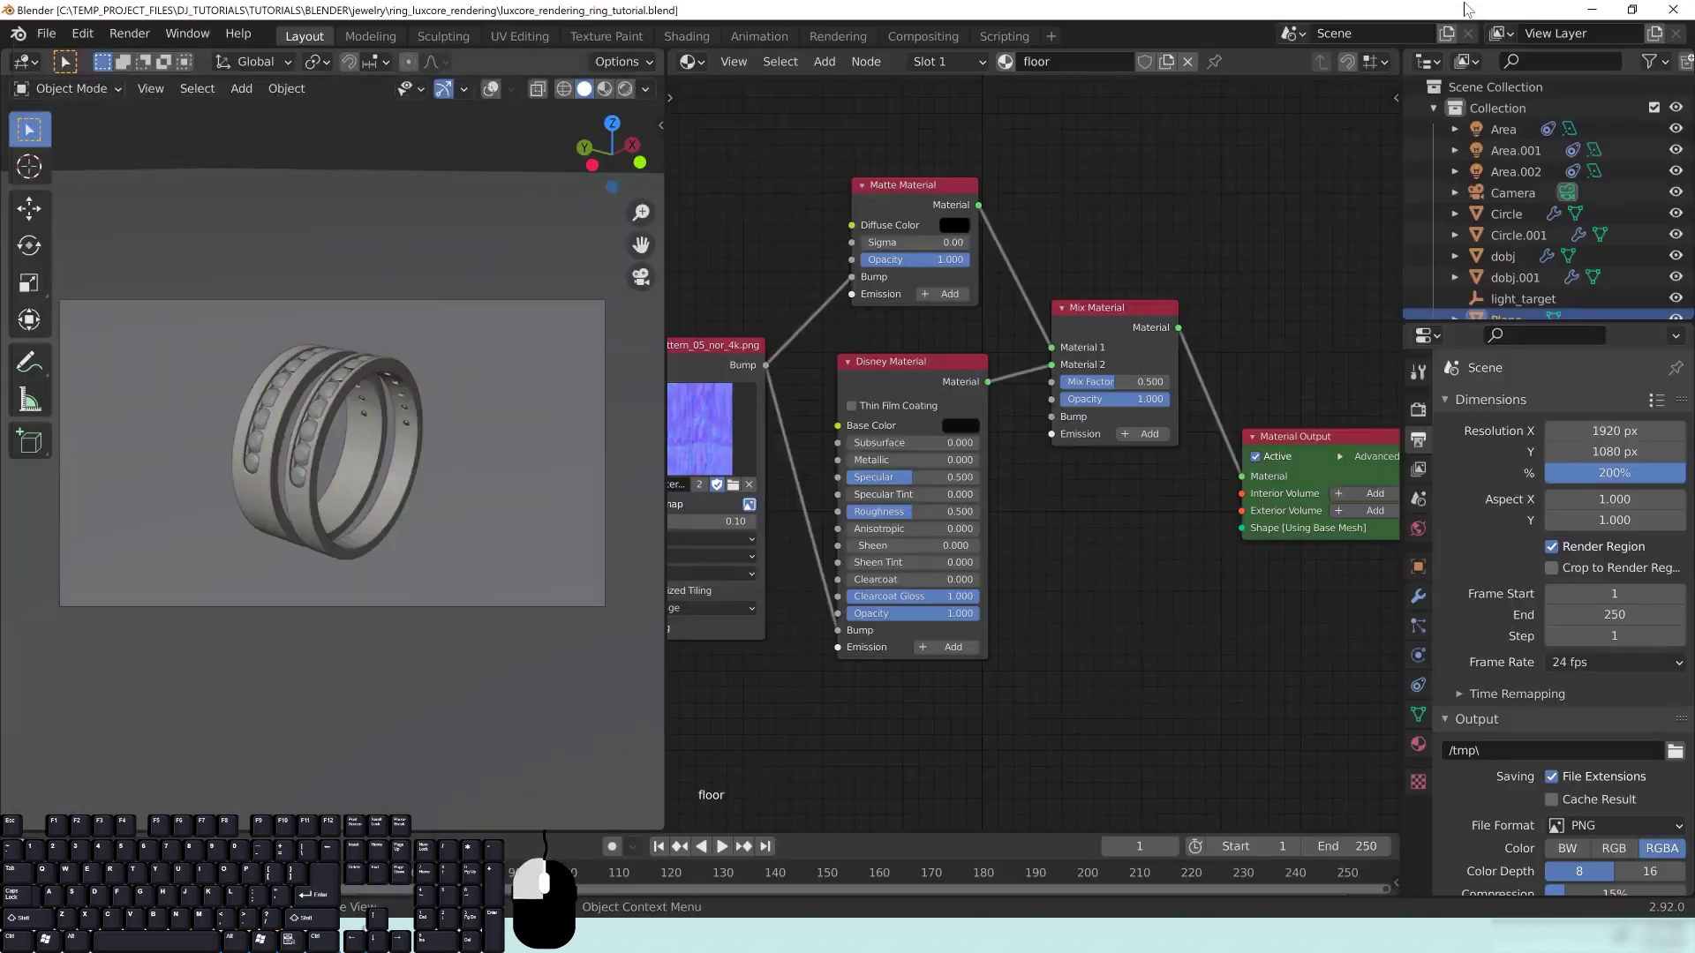
Step: Enable pixel filtering in the sampling settings and review the adaptive sampling options
click(1412, 416)
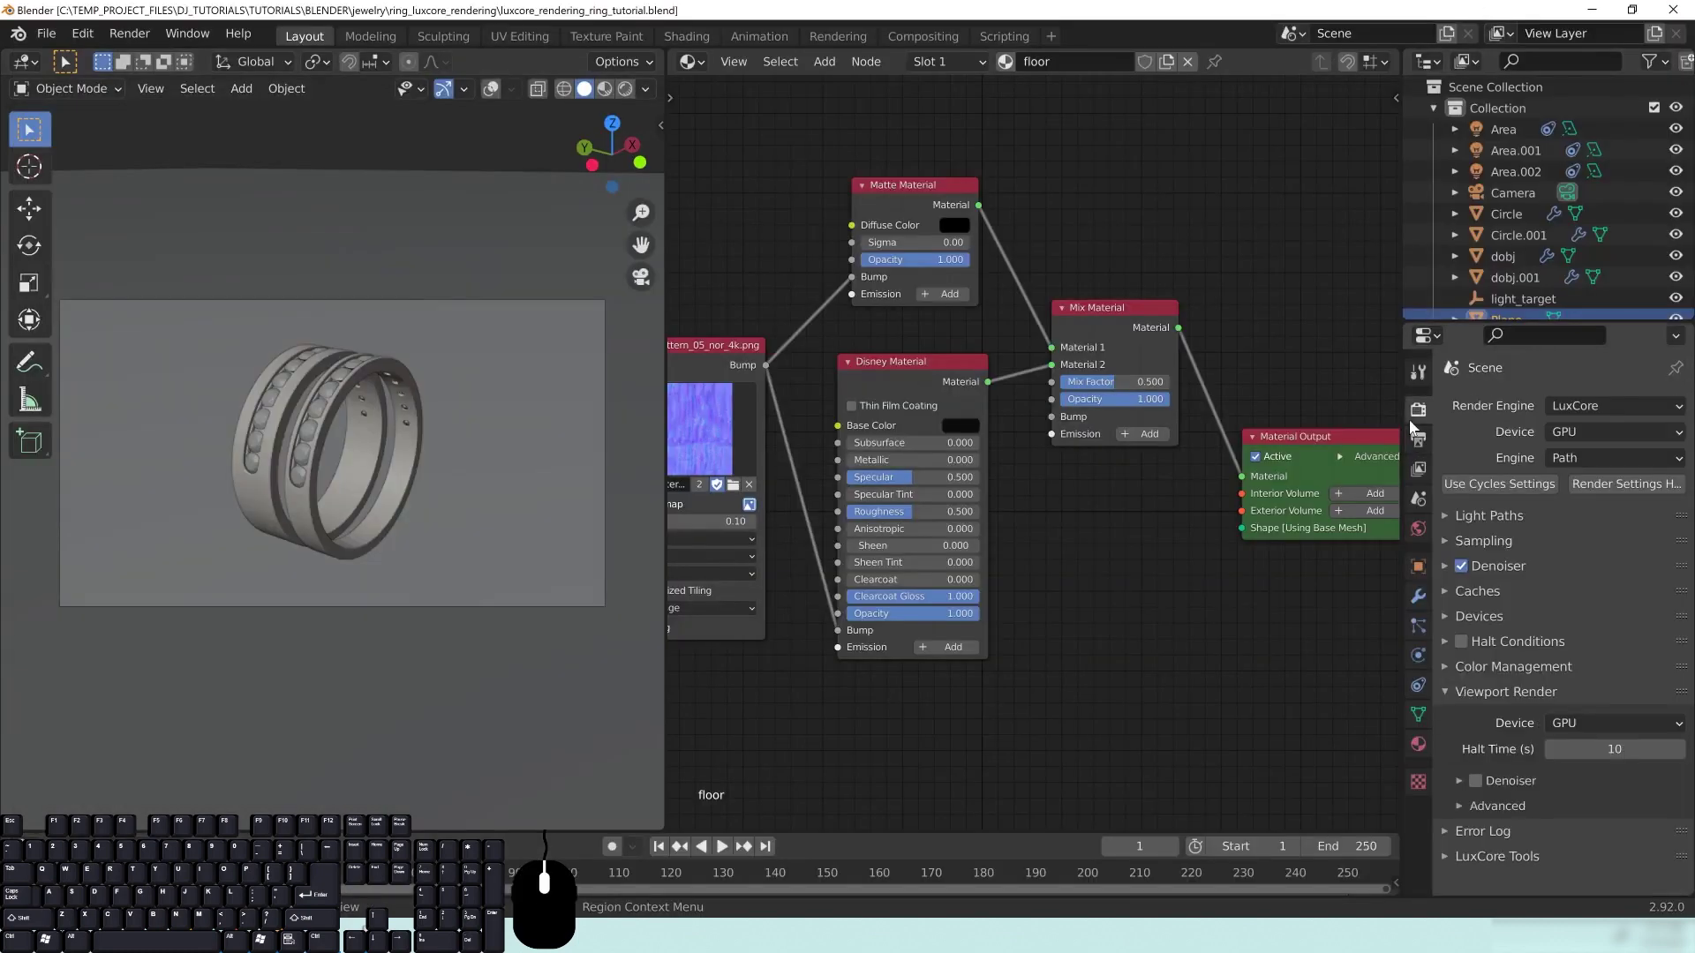
click(1489, 518)
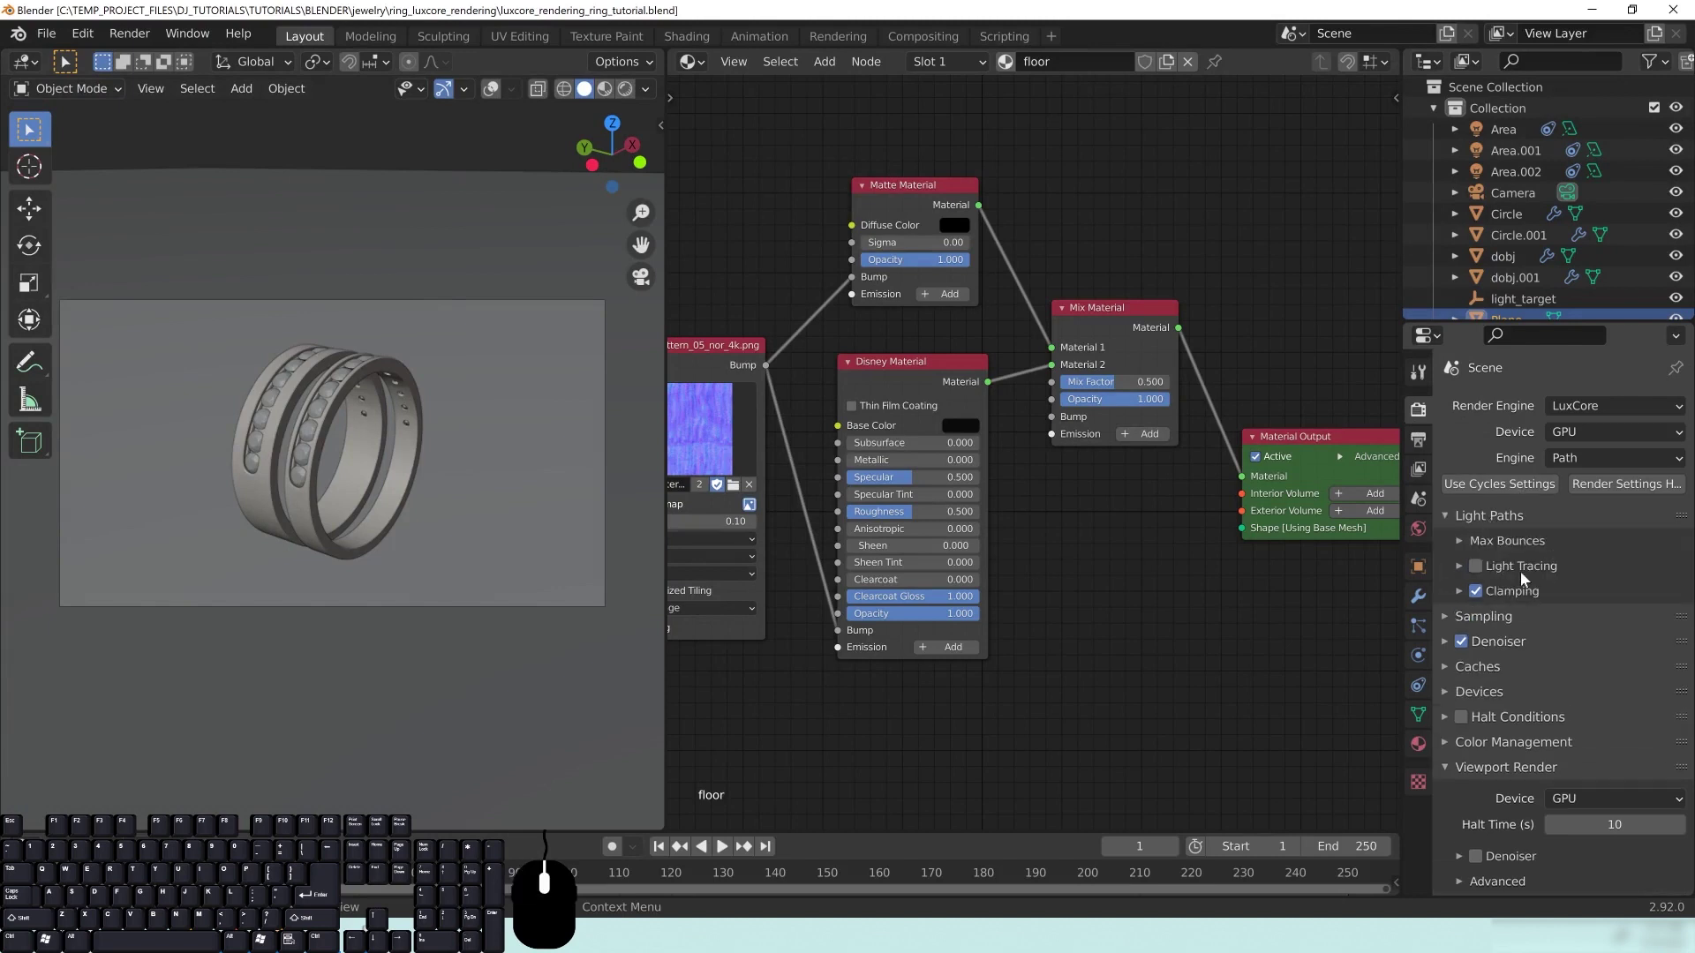
click(1513, 517)
click(1484, 541)
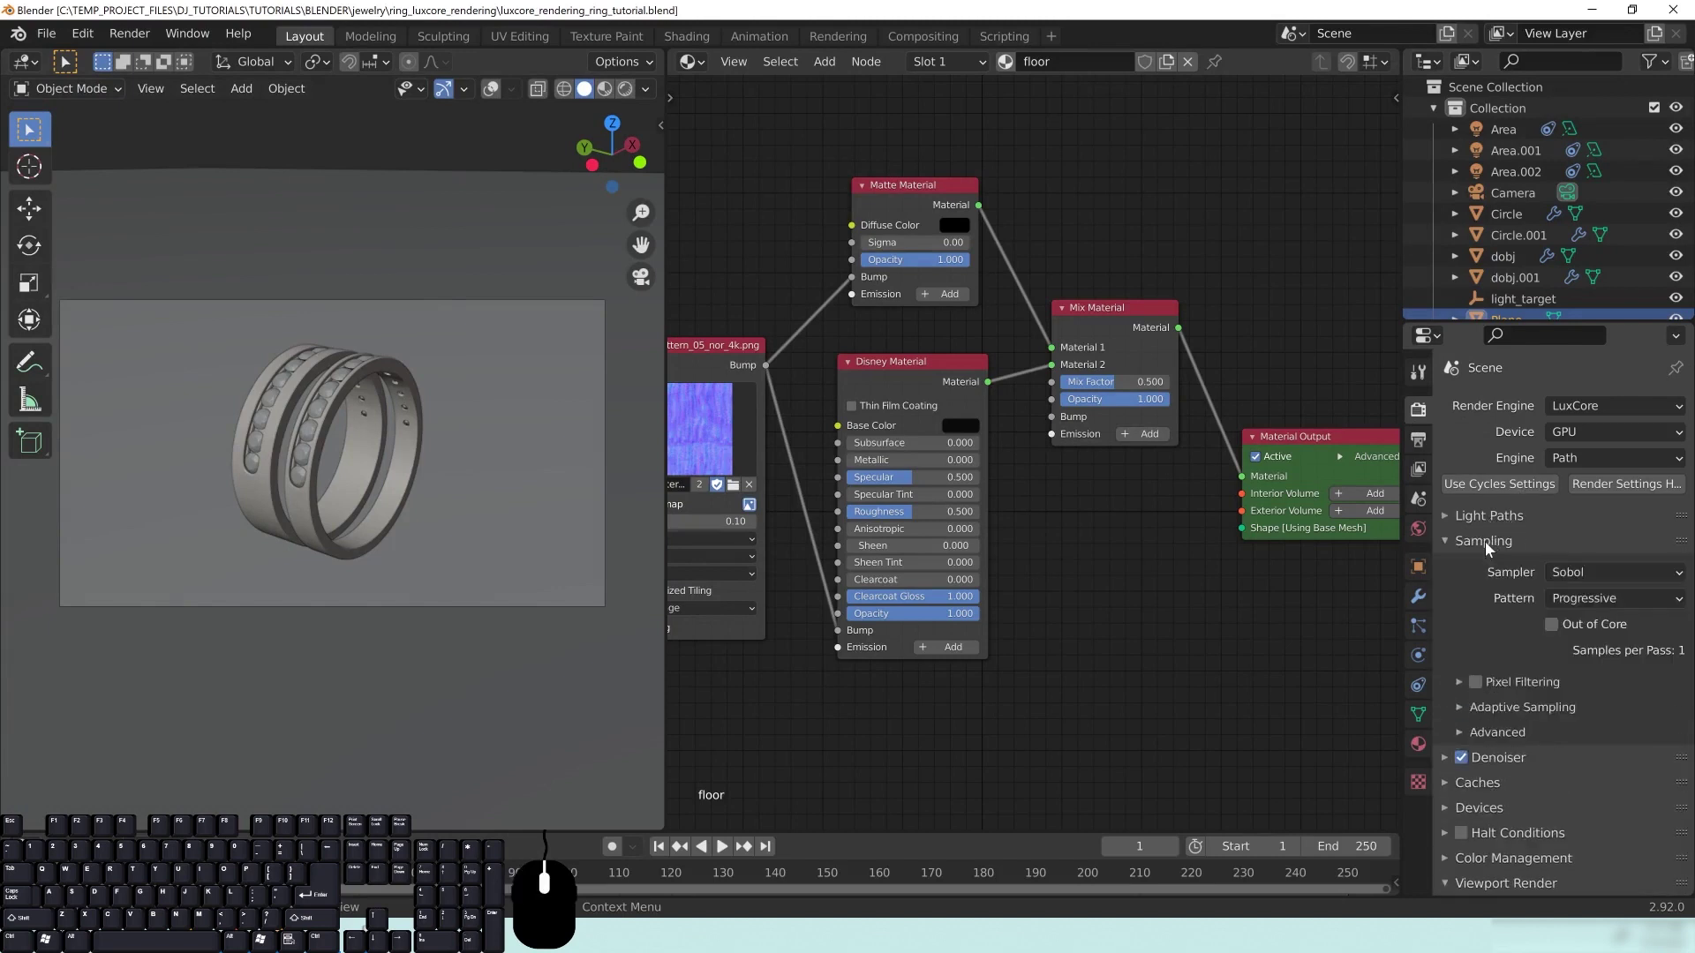
scroll(1627, 695, down, 2)
click(1539, 613)
scroll(1587, 707, down, 2)
click(1475, 560)
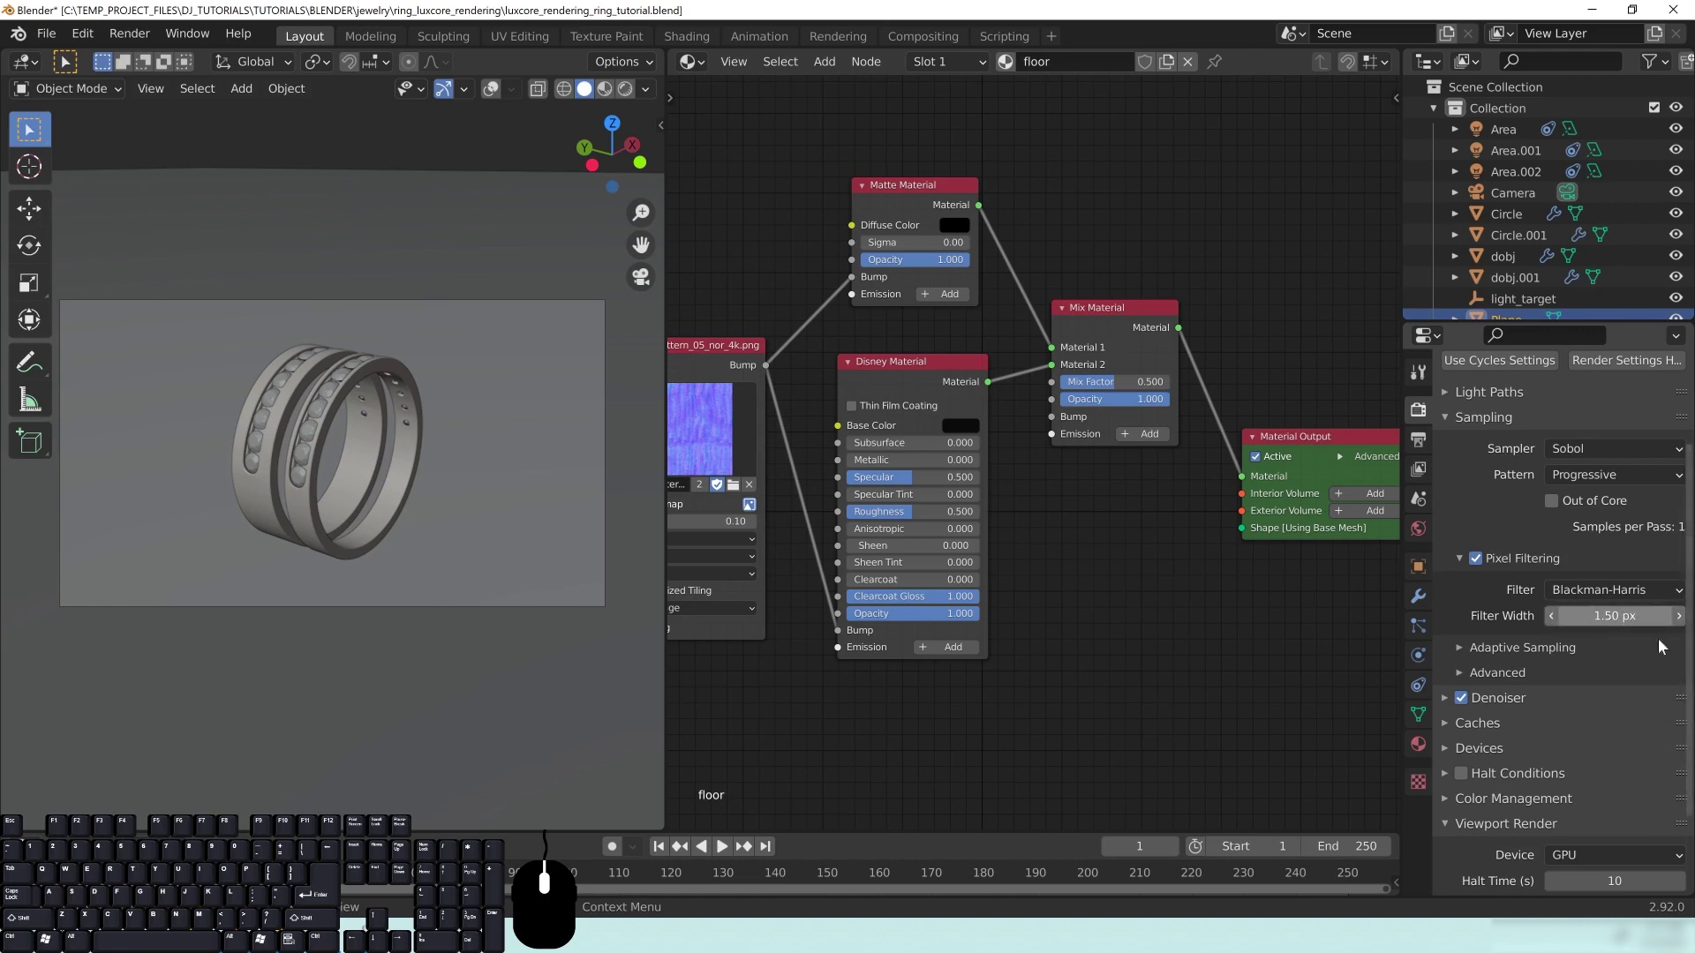
click(1517, 651)
scroll(1465, 685, down, 4)
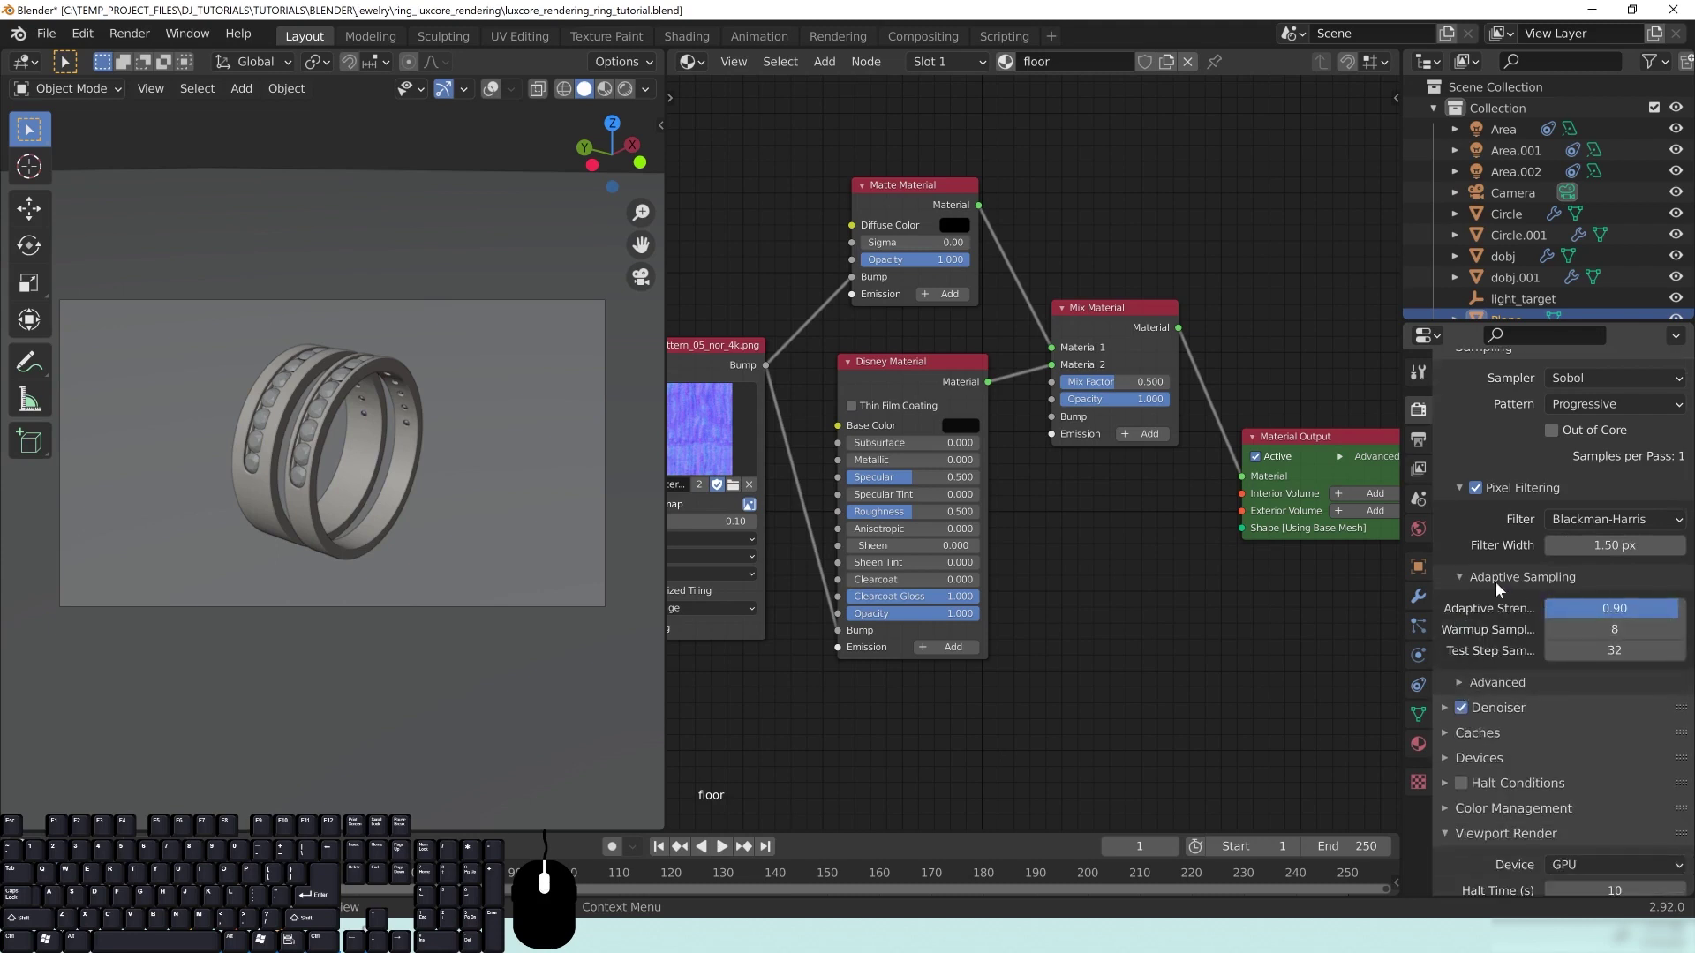
click(1498, 577)
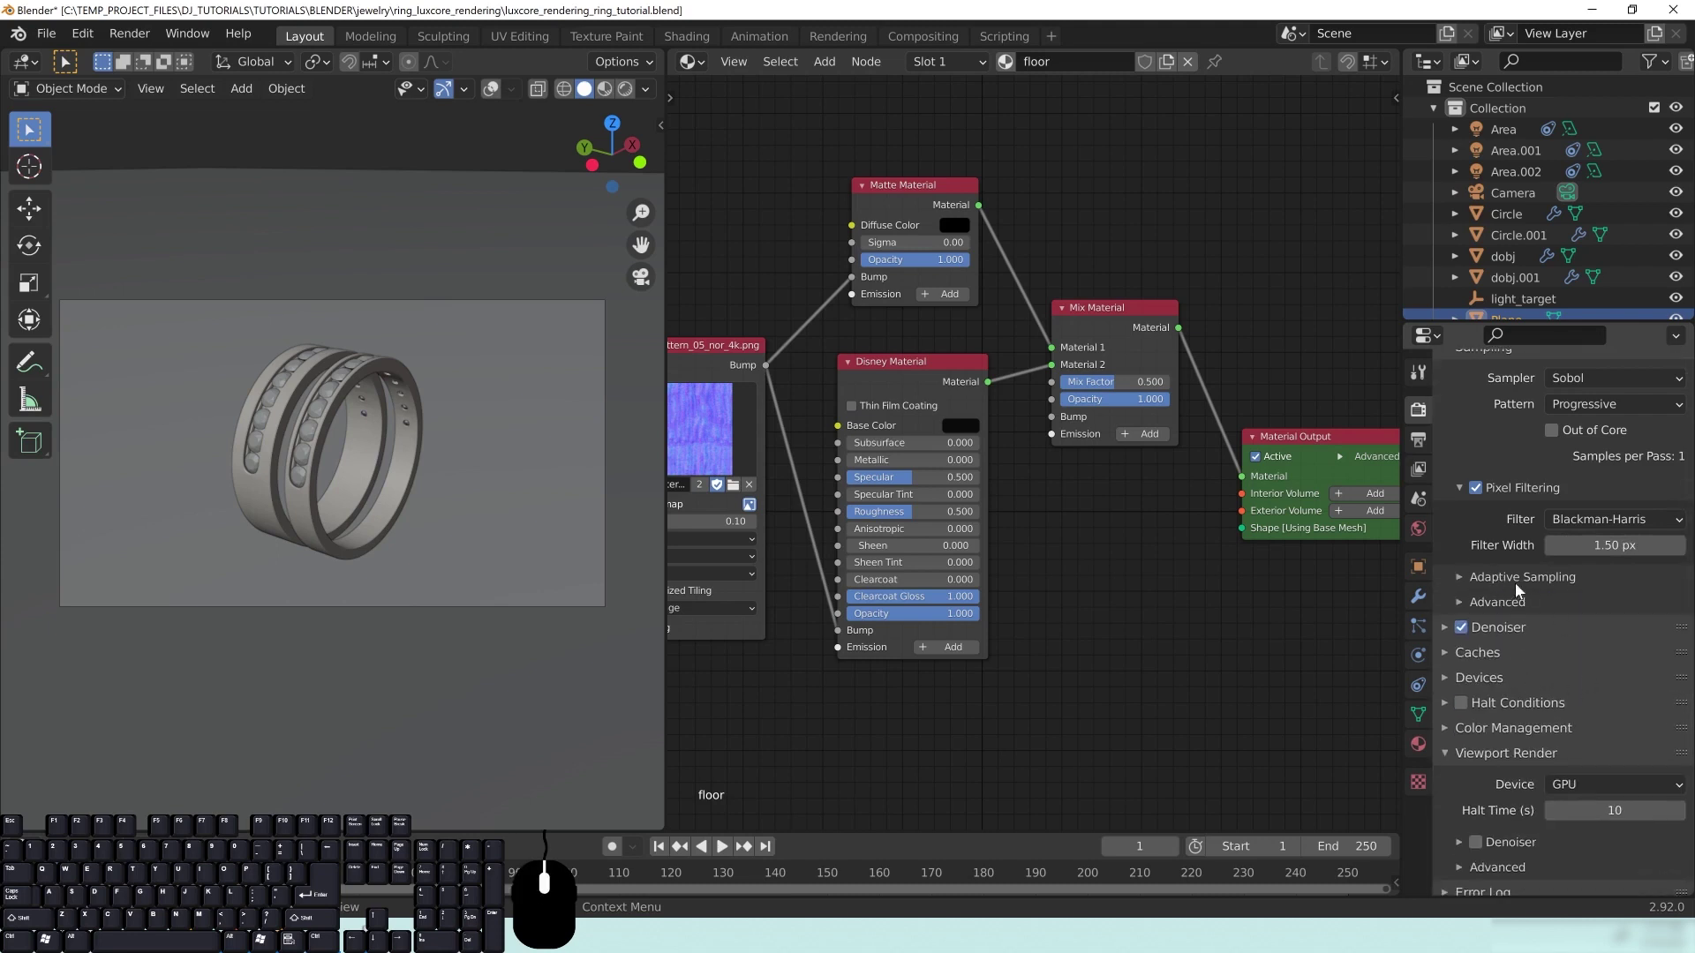
click(1516, 585)
click(1494, 579)
click(1522, 490)
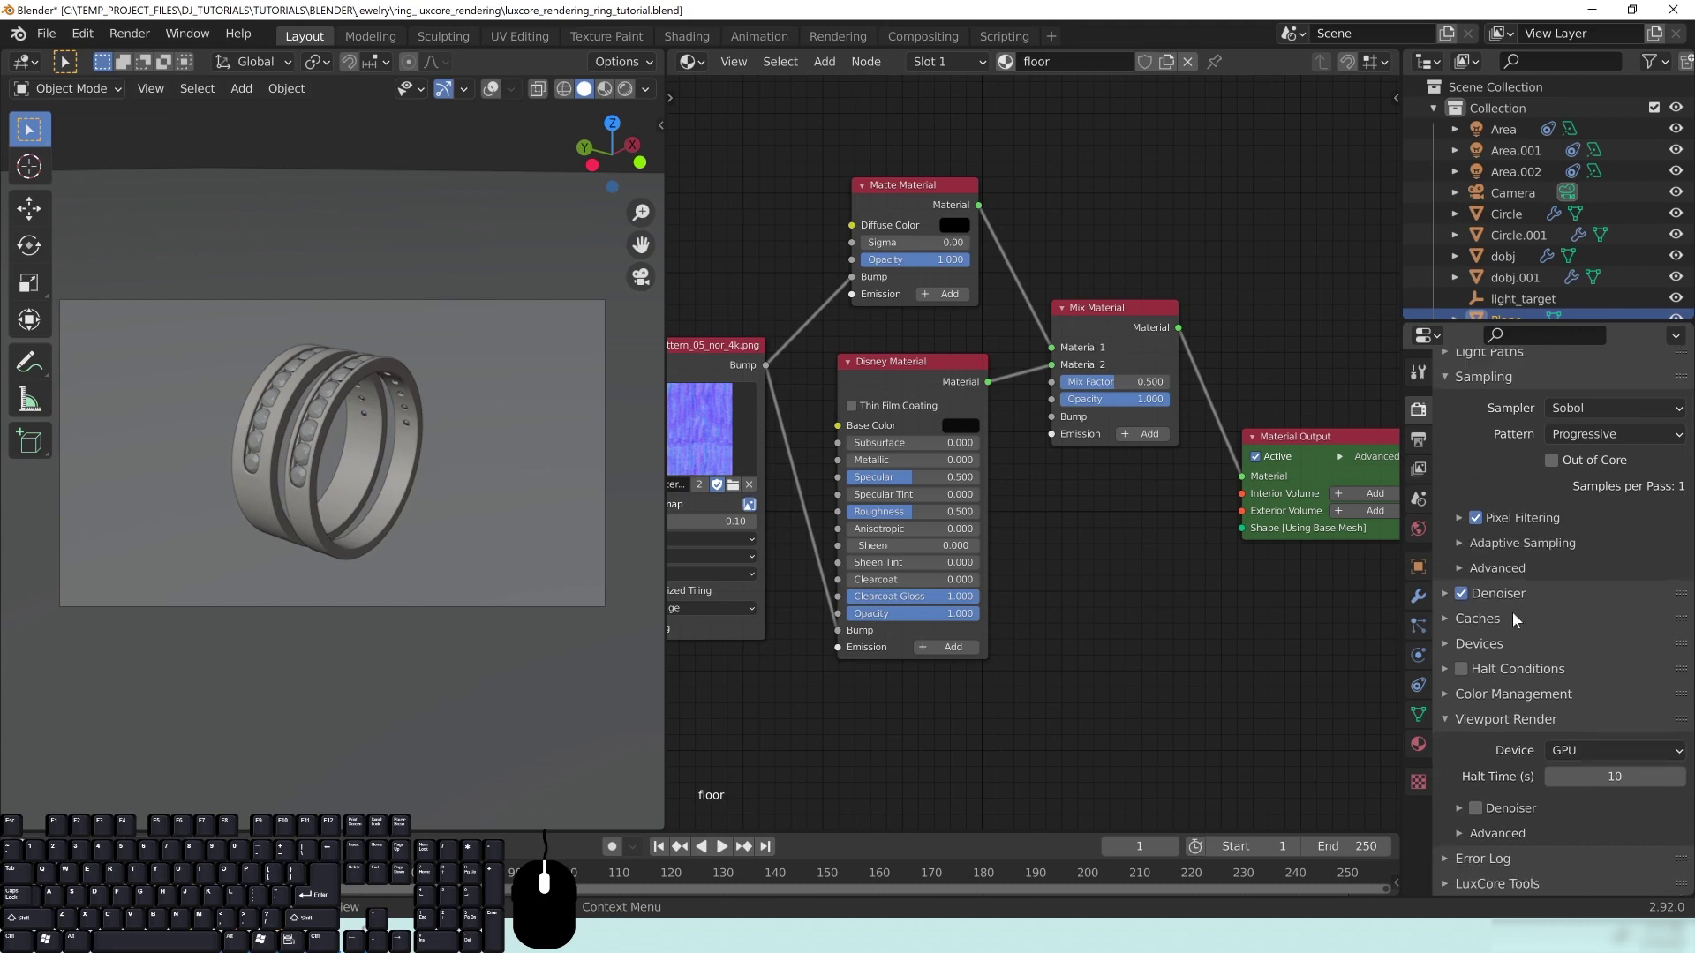
Step: Compare the Progressive and Cache-friendly sampling patterns and set the pattern to Cache-friendly
click(1496, 567)
click(1500, 569)
scroll(1504, 485, up, 2)
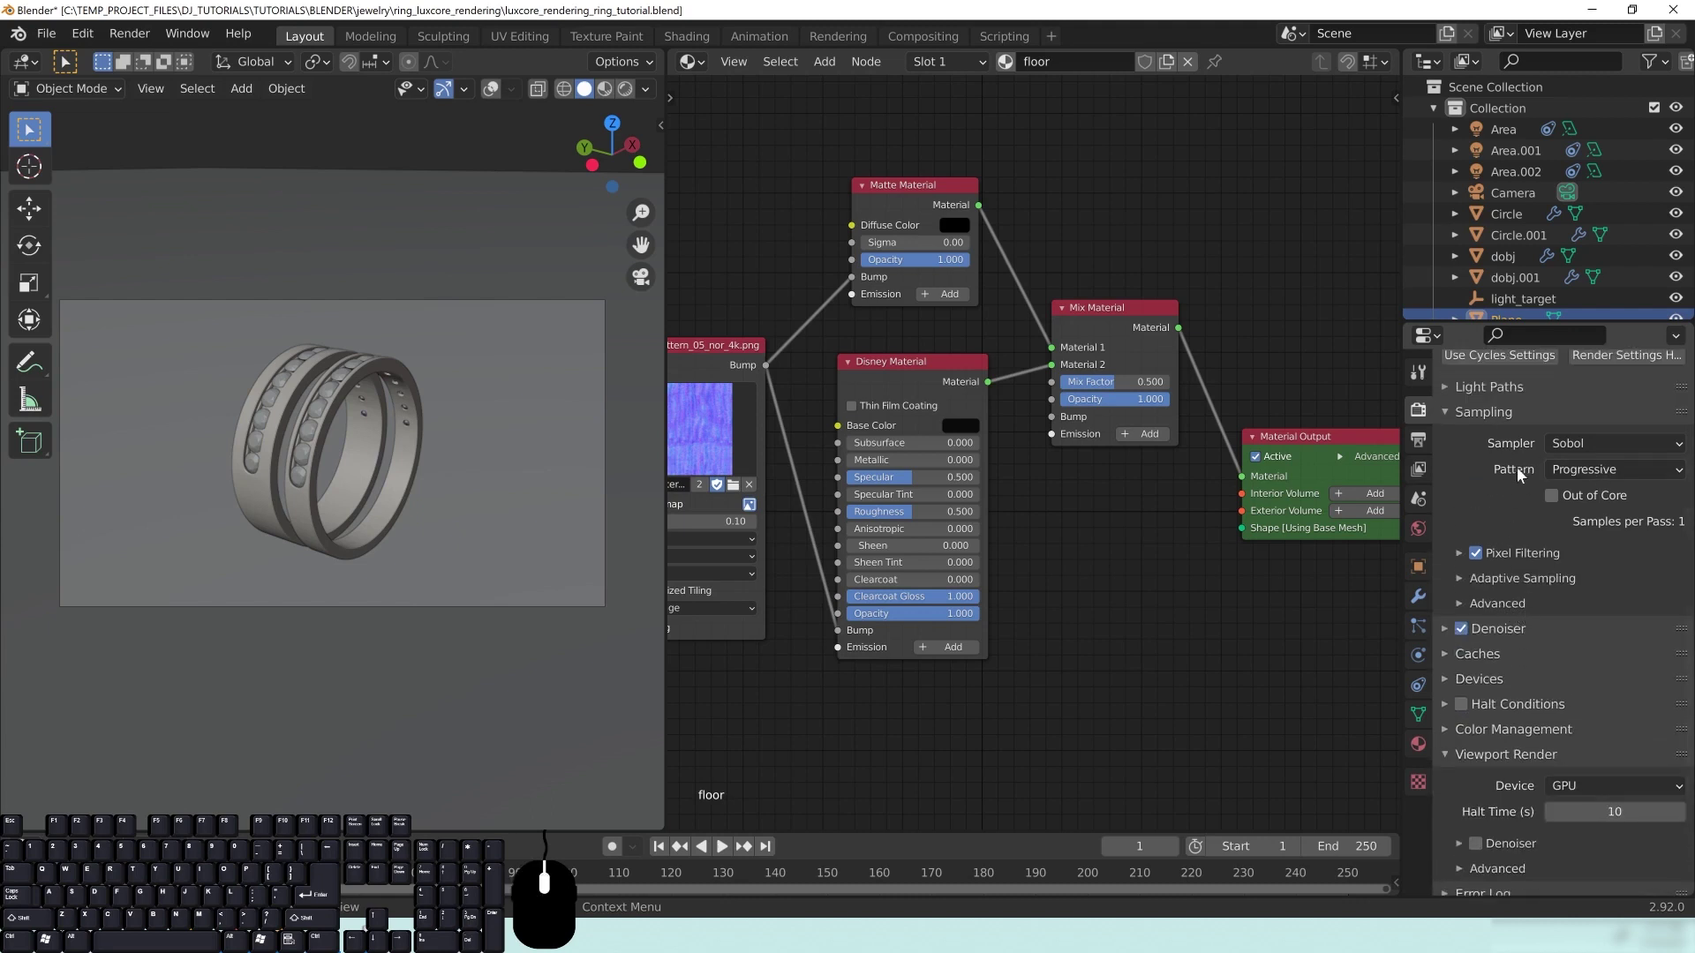
click(1588, 469)
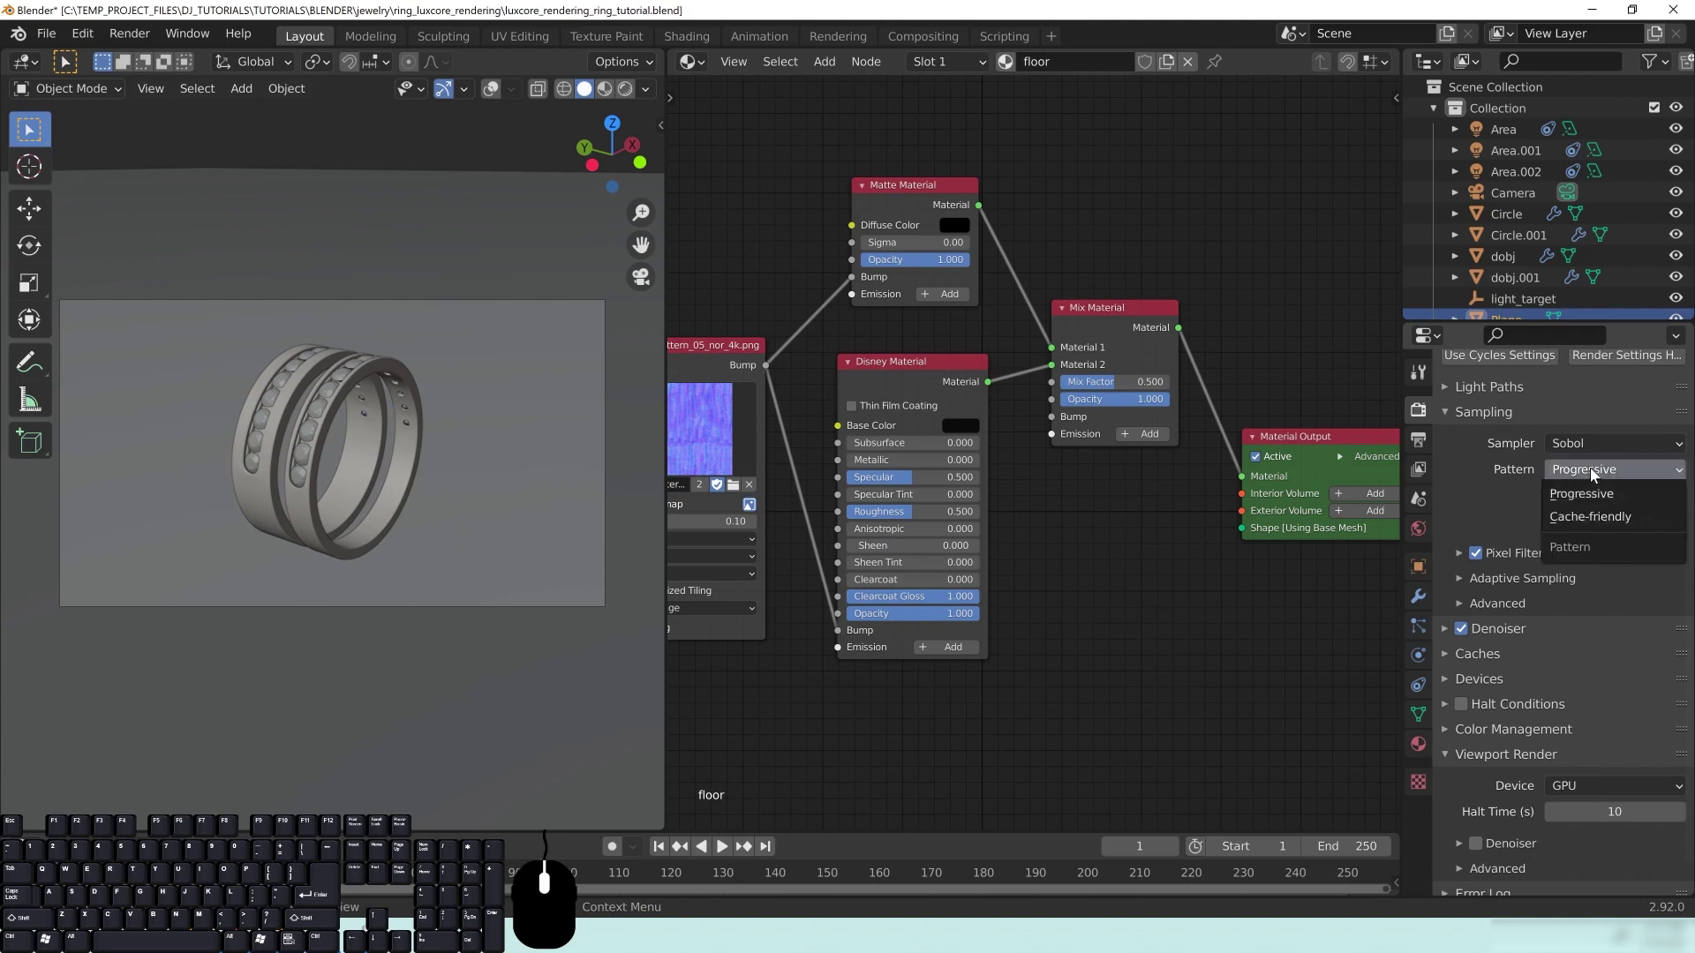
click(1570, 518)
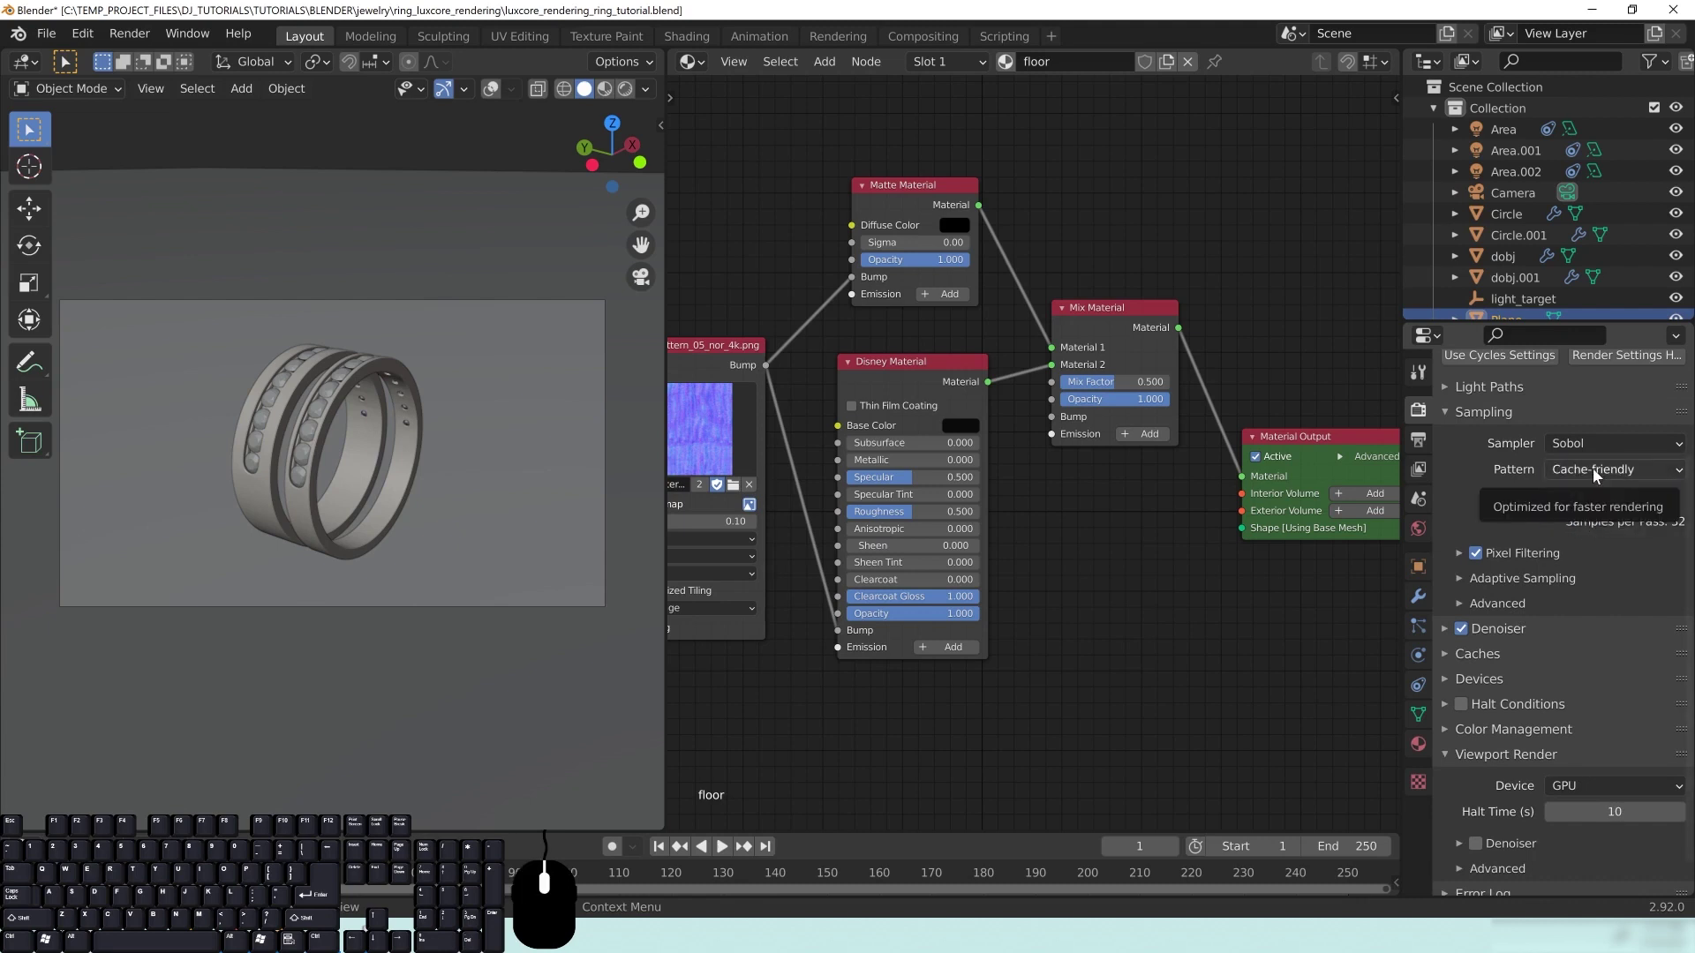
click(1592, 468)
click(1581, 495)
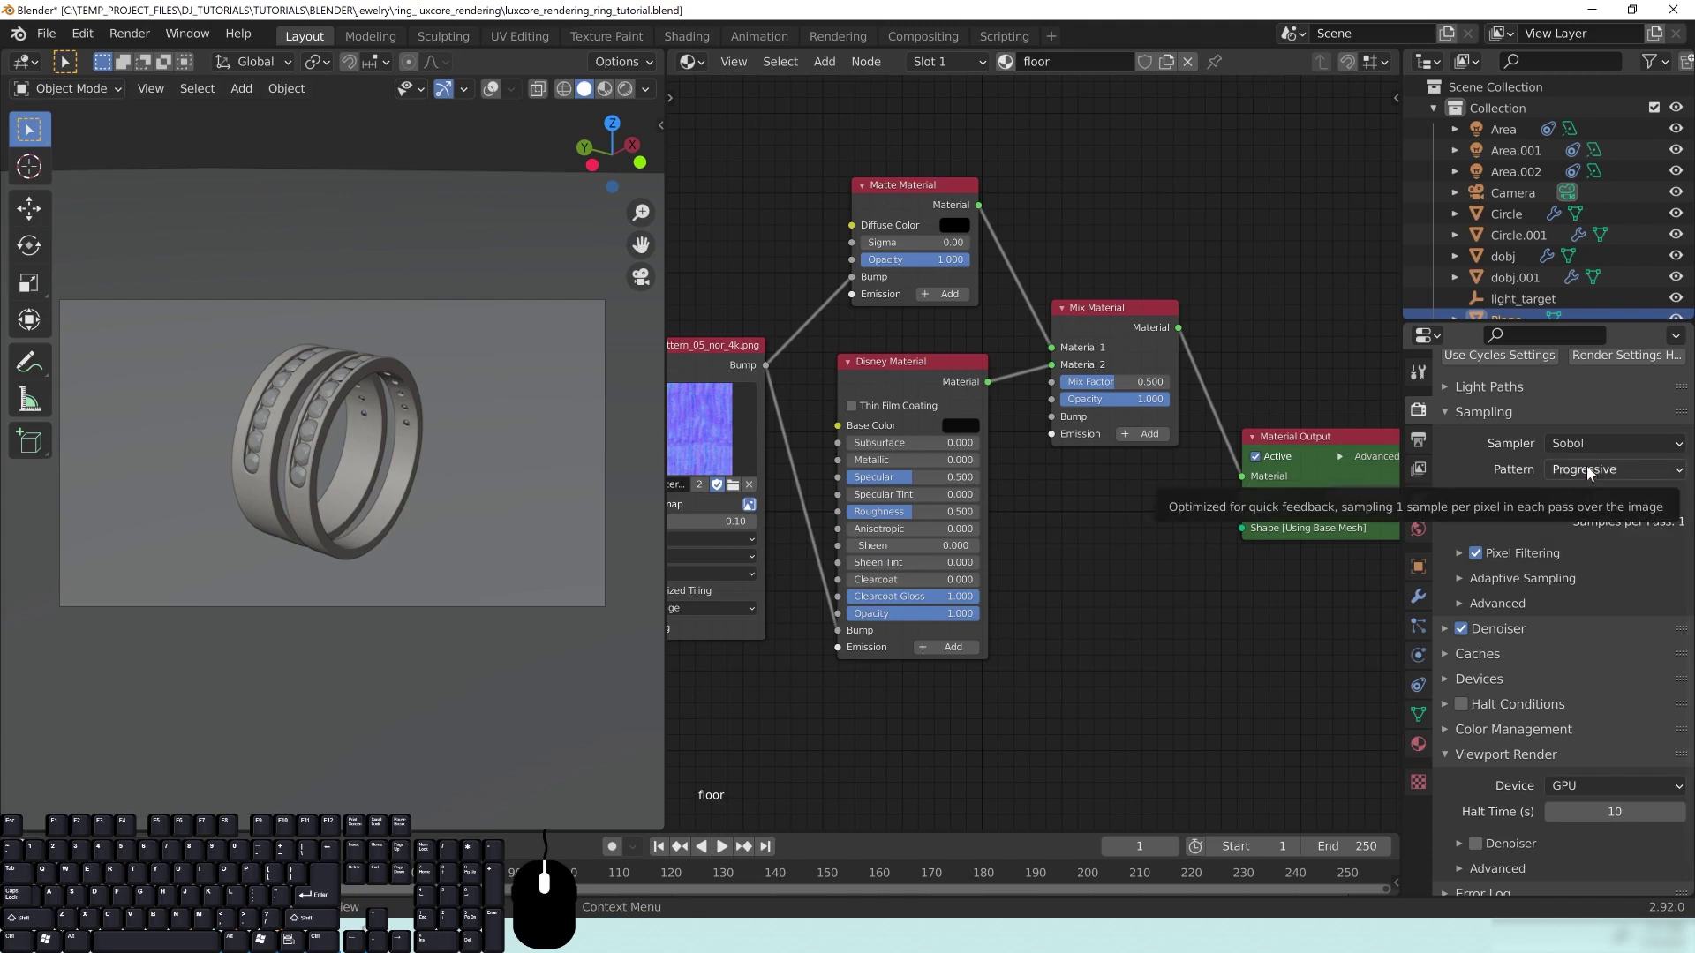
click(1586, 464)
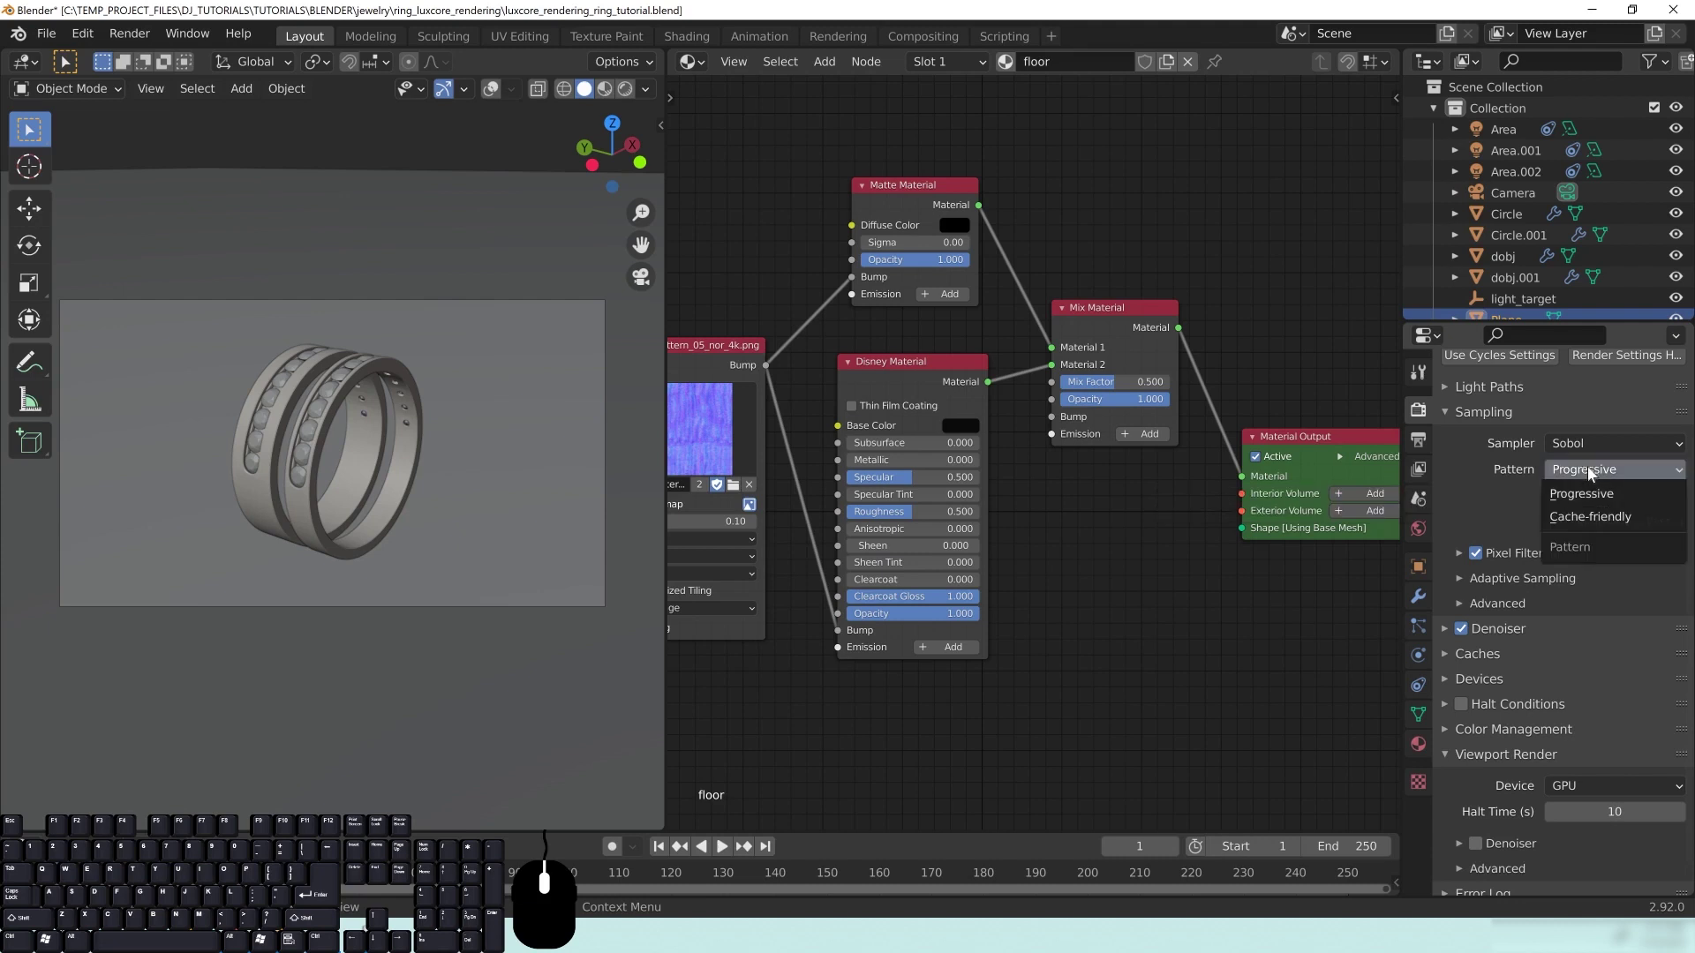
click(1578, 512)
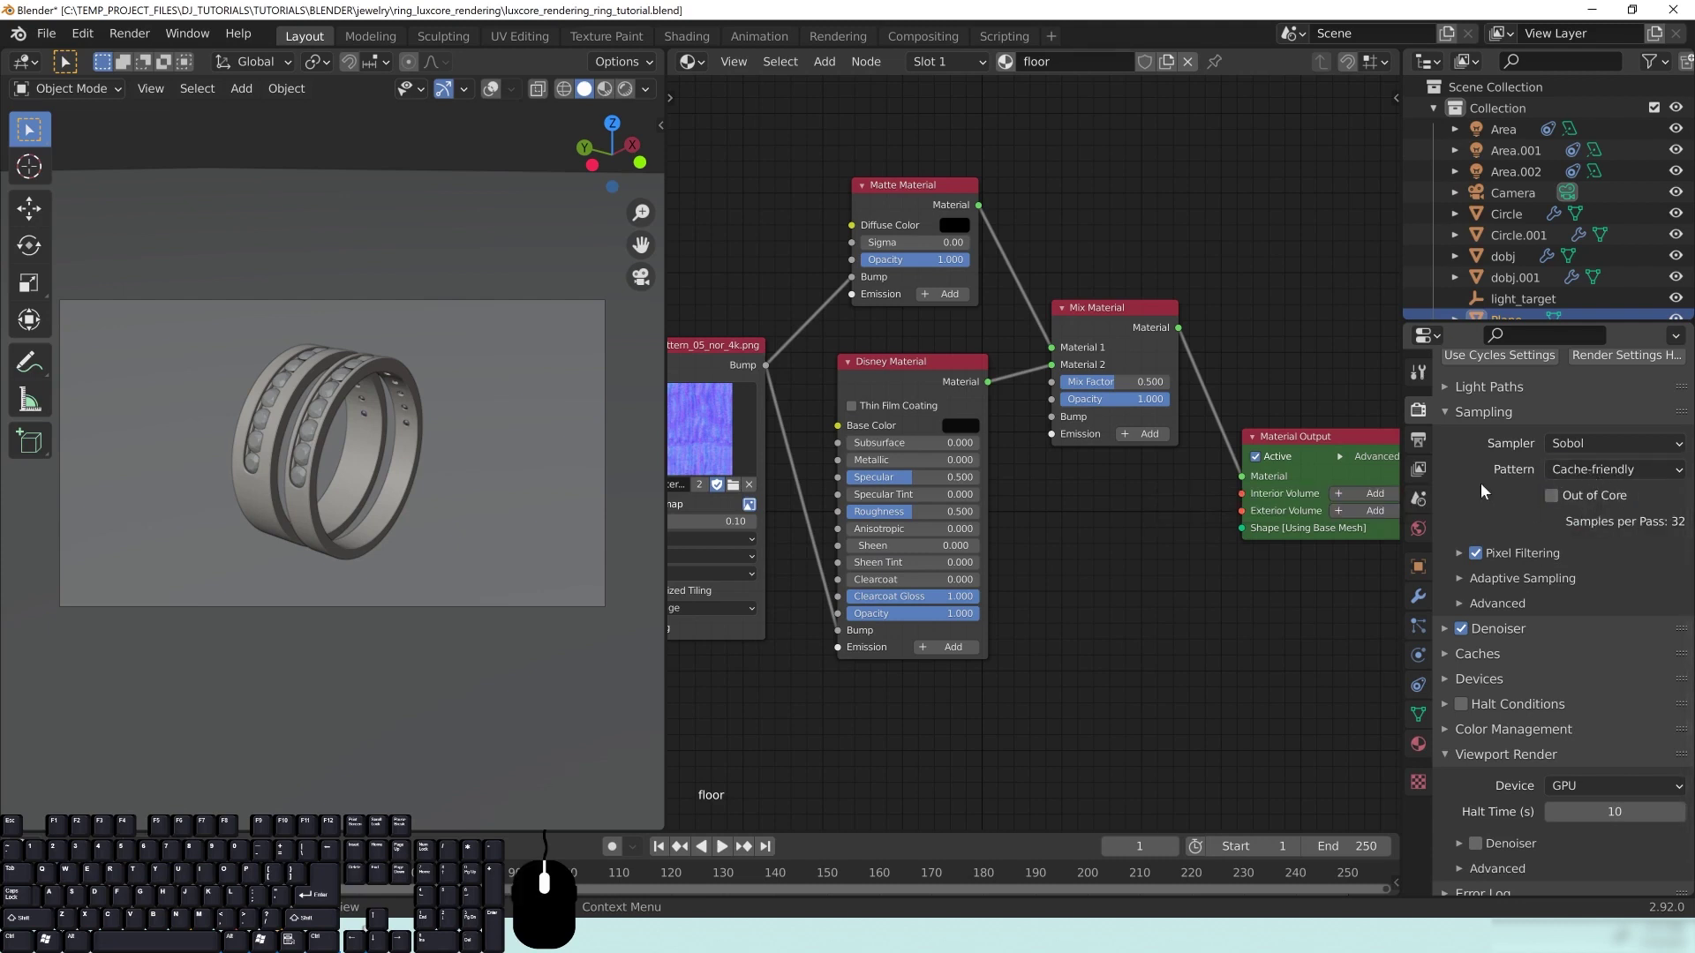
Step: Save the blend file and render the full camera frame with the new sampling settings
click(46, 33)
click(80, 173)
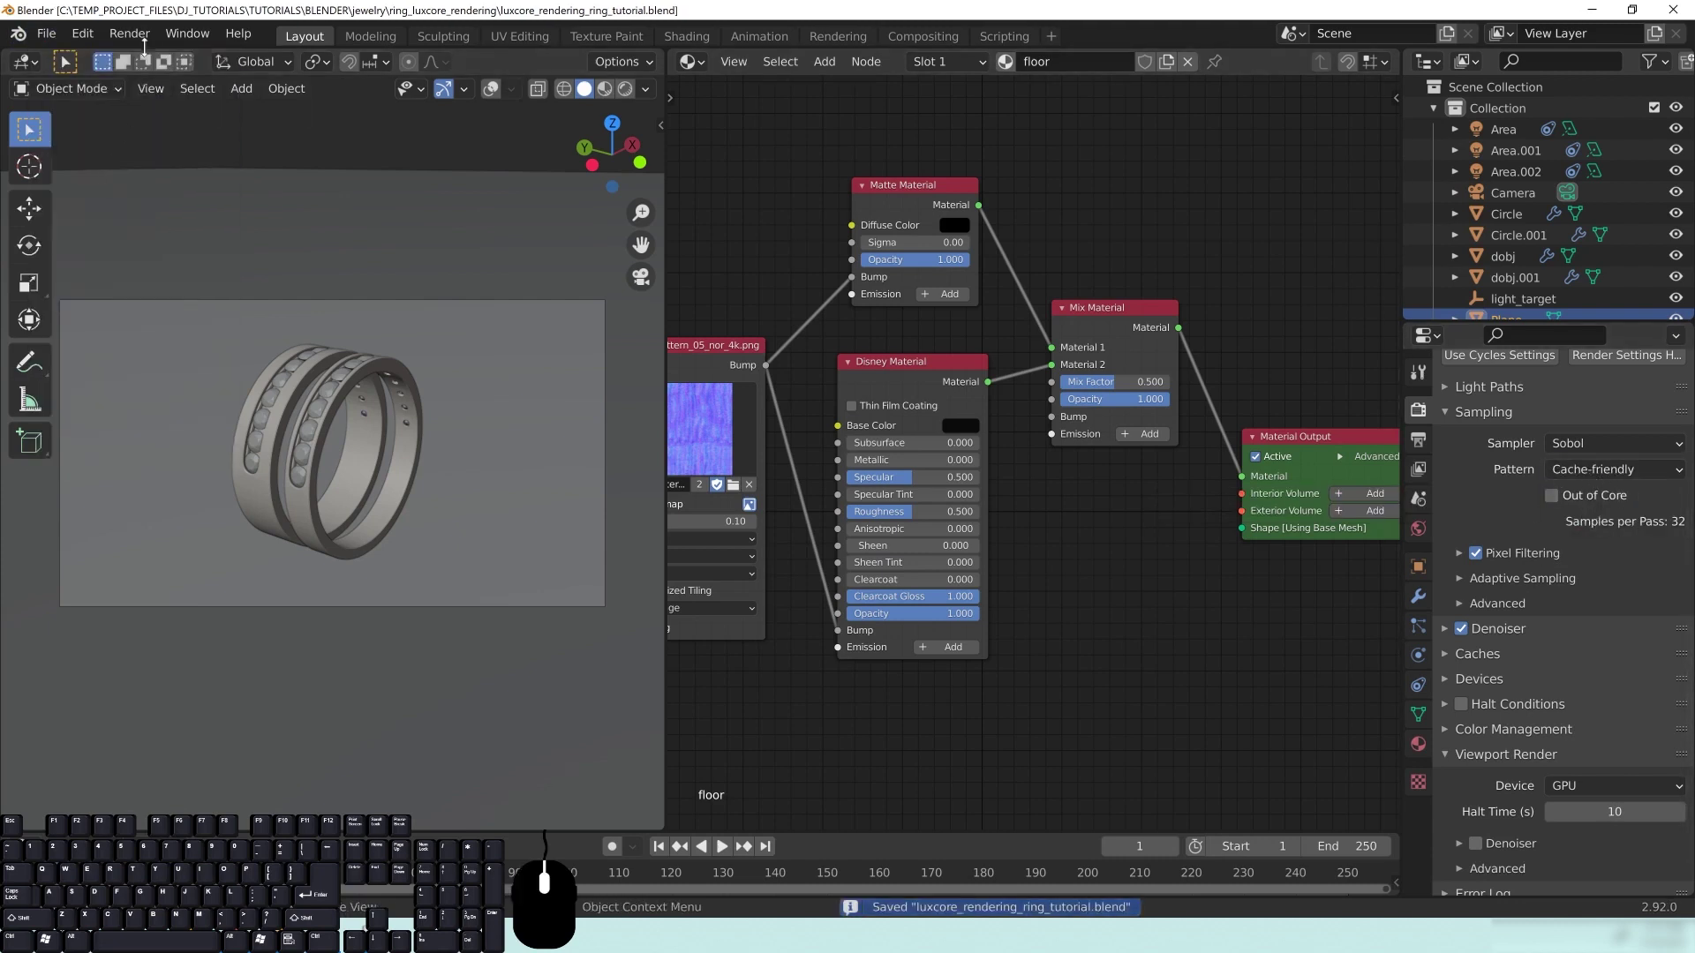
click(129, 33)
click(163, 58)
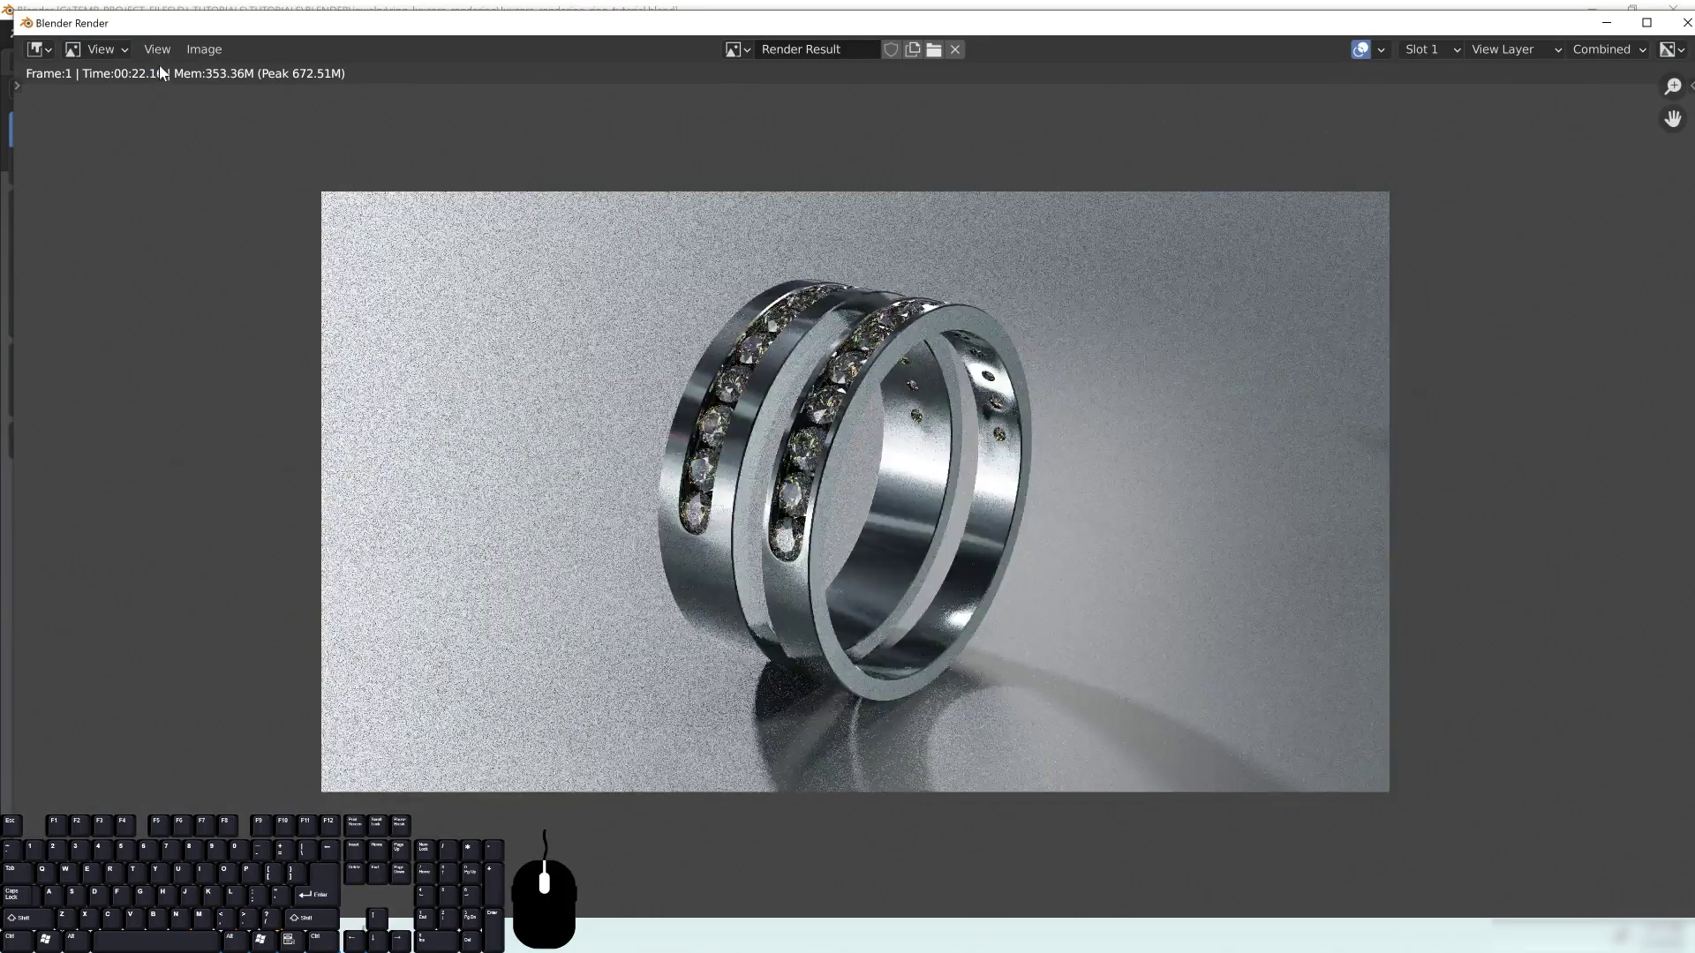
key(F12)
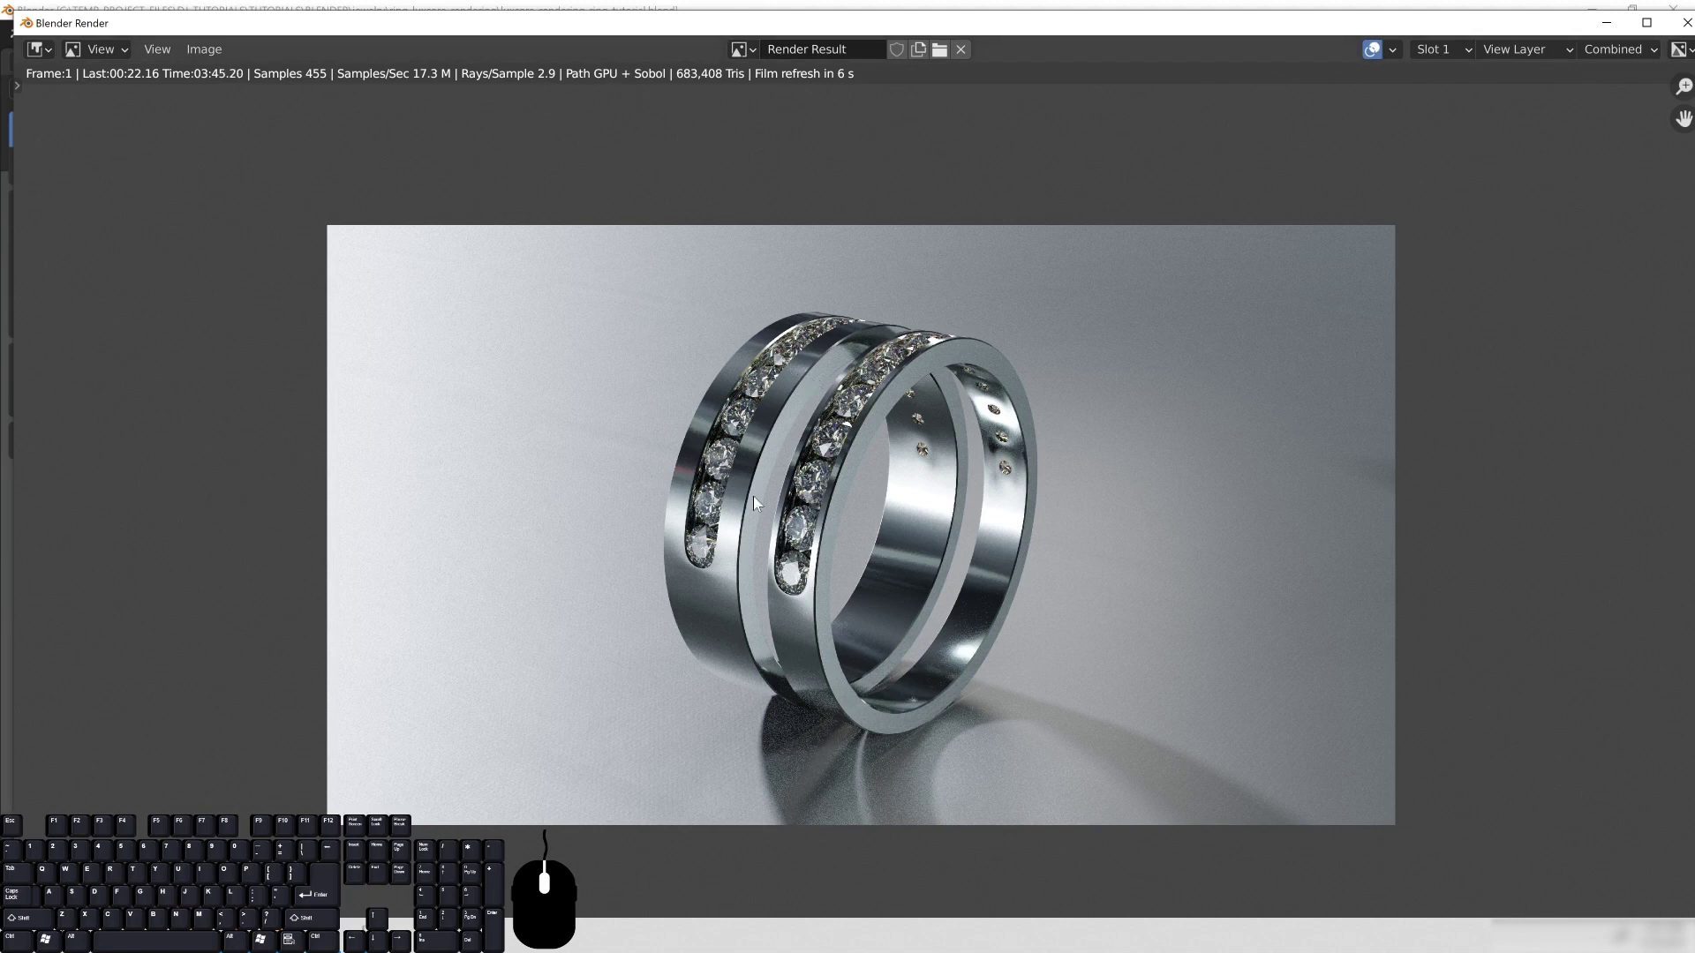
Step: Examine the finished render up close for noise on the ring, diamonds and shadow, and minimise the render window
scroll(912, 680, up, 3)
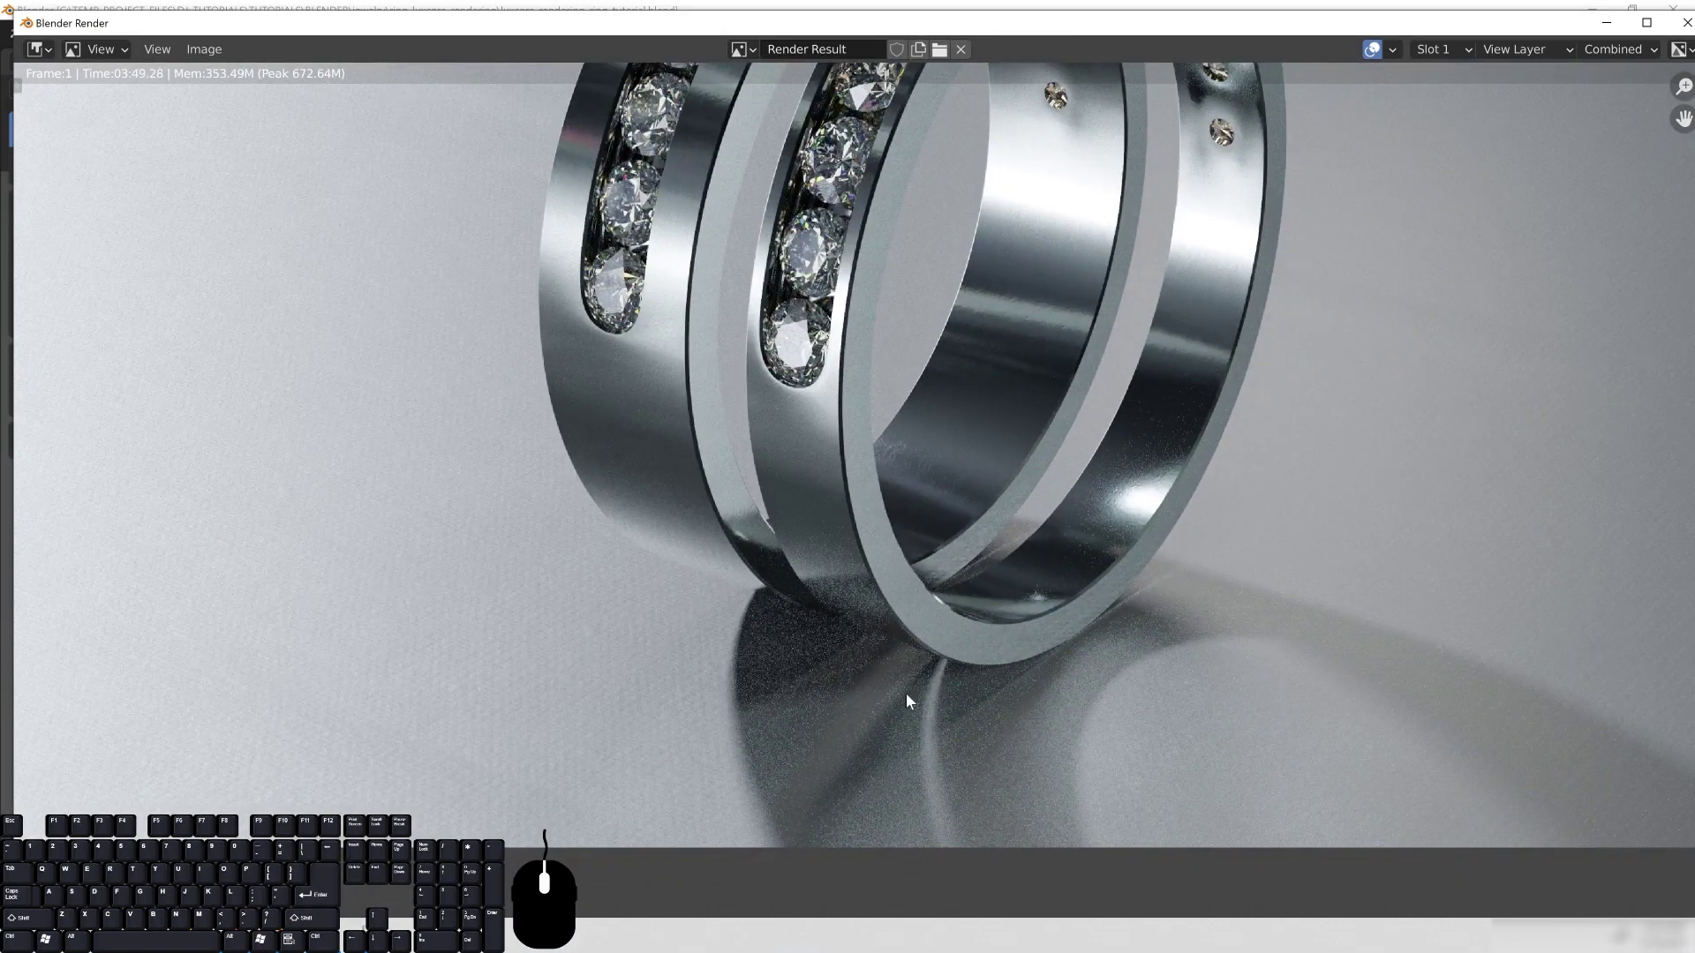
middle_drag(963, 535, 866, 604)
middle_drag(840, 390, 865, 565)
middle_drag(830, 484, 851, 526)
scroll(833, 580, up, 3)
scroll(872, 585, down, 5)
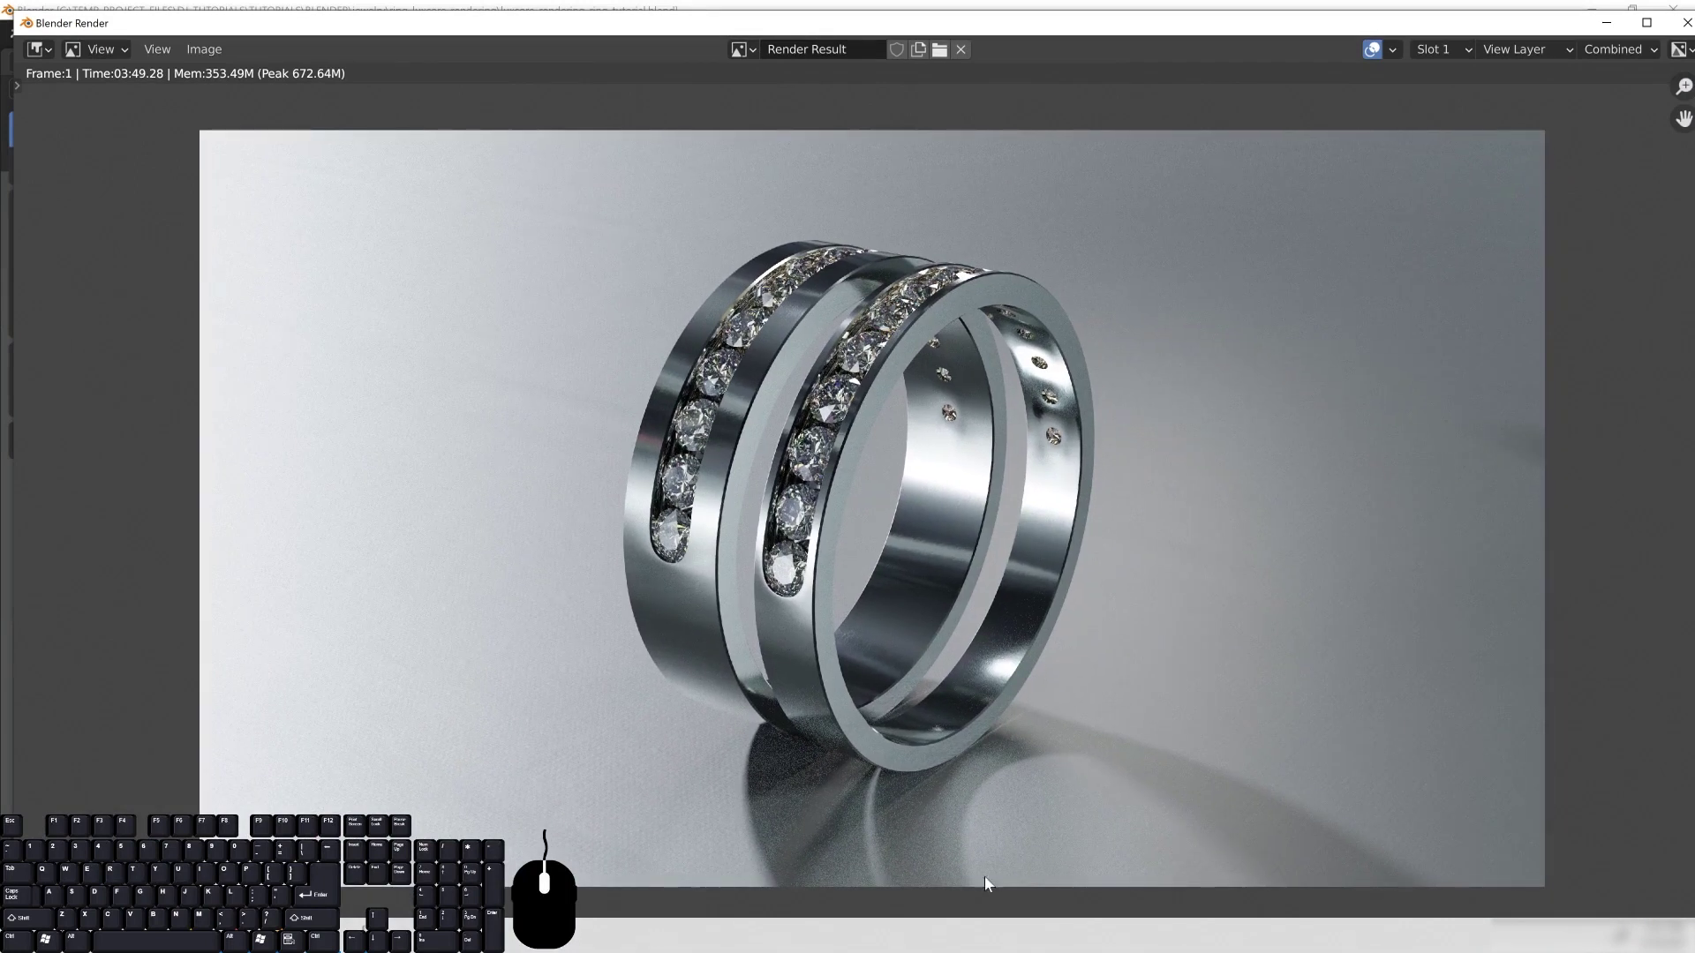
middle_drag(844, 526, 892, 524)
middle_drag(1125, 634, 1070, 621)
scroll(1050, 632, up, 1)
middle_drag(518, 695, 554, 666)
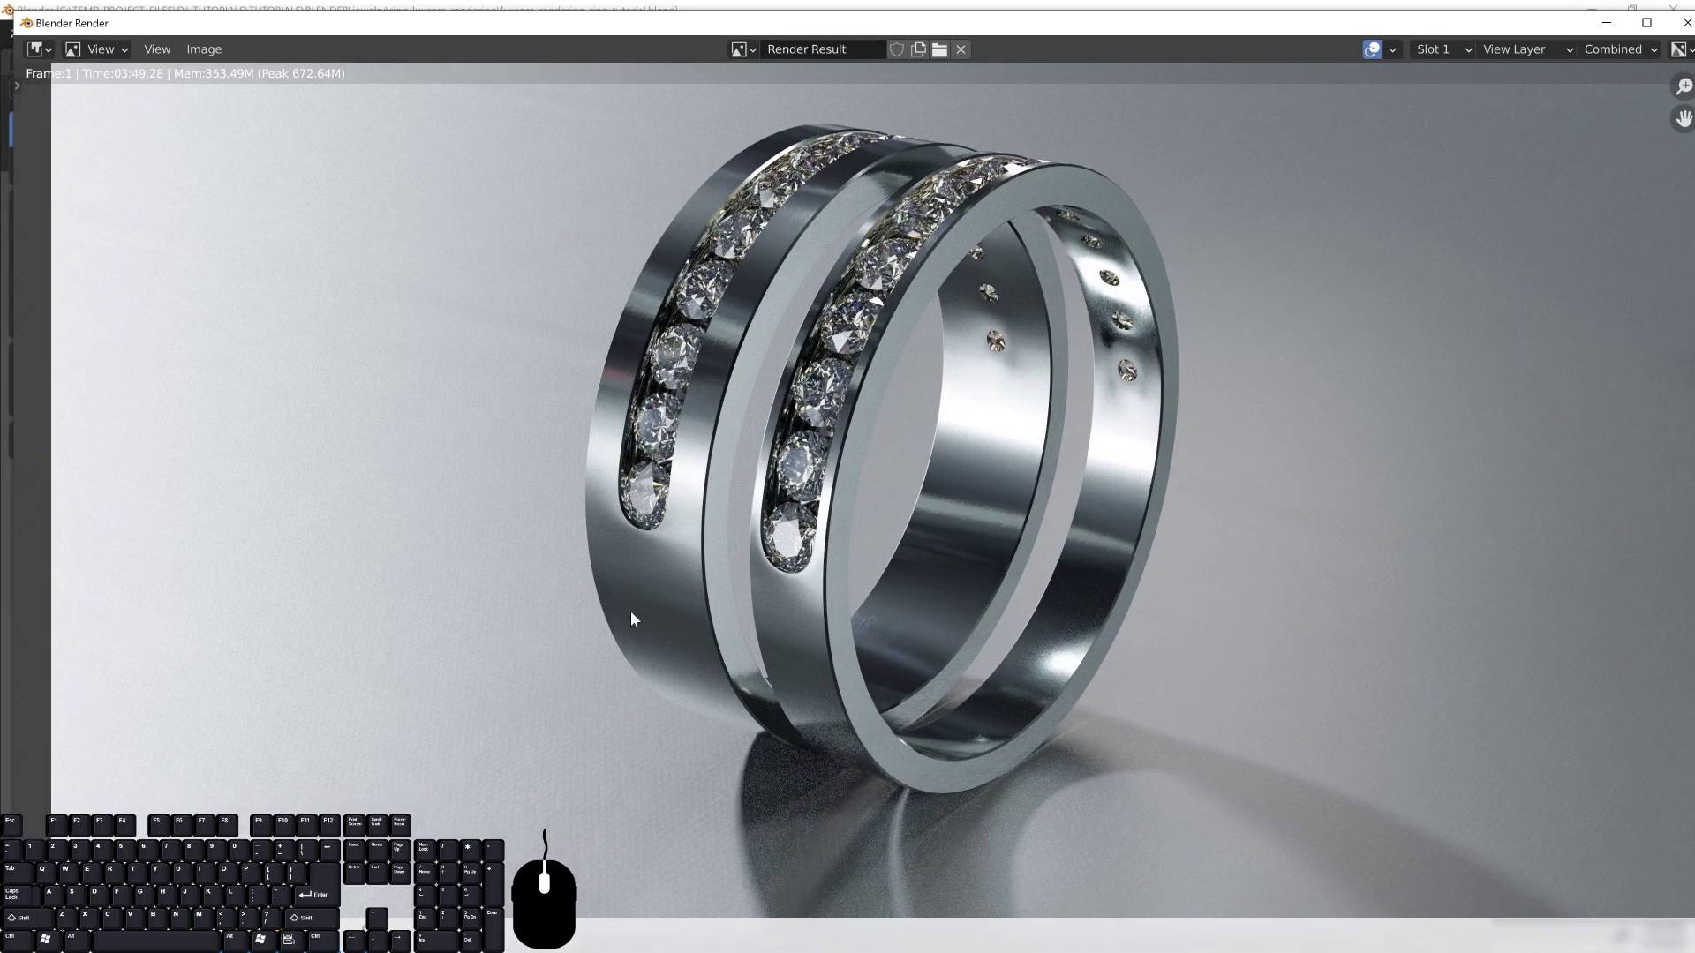
middle_drag(736, 528, 681, 561)
scroll(849, 519, down, 2)
scroll(807, 505, up, 1)
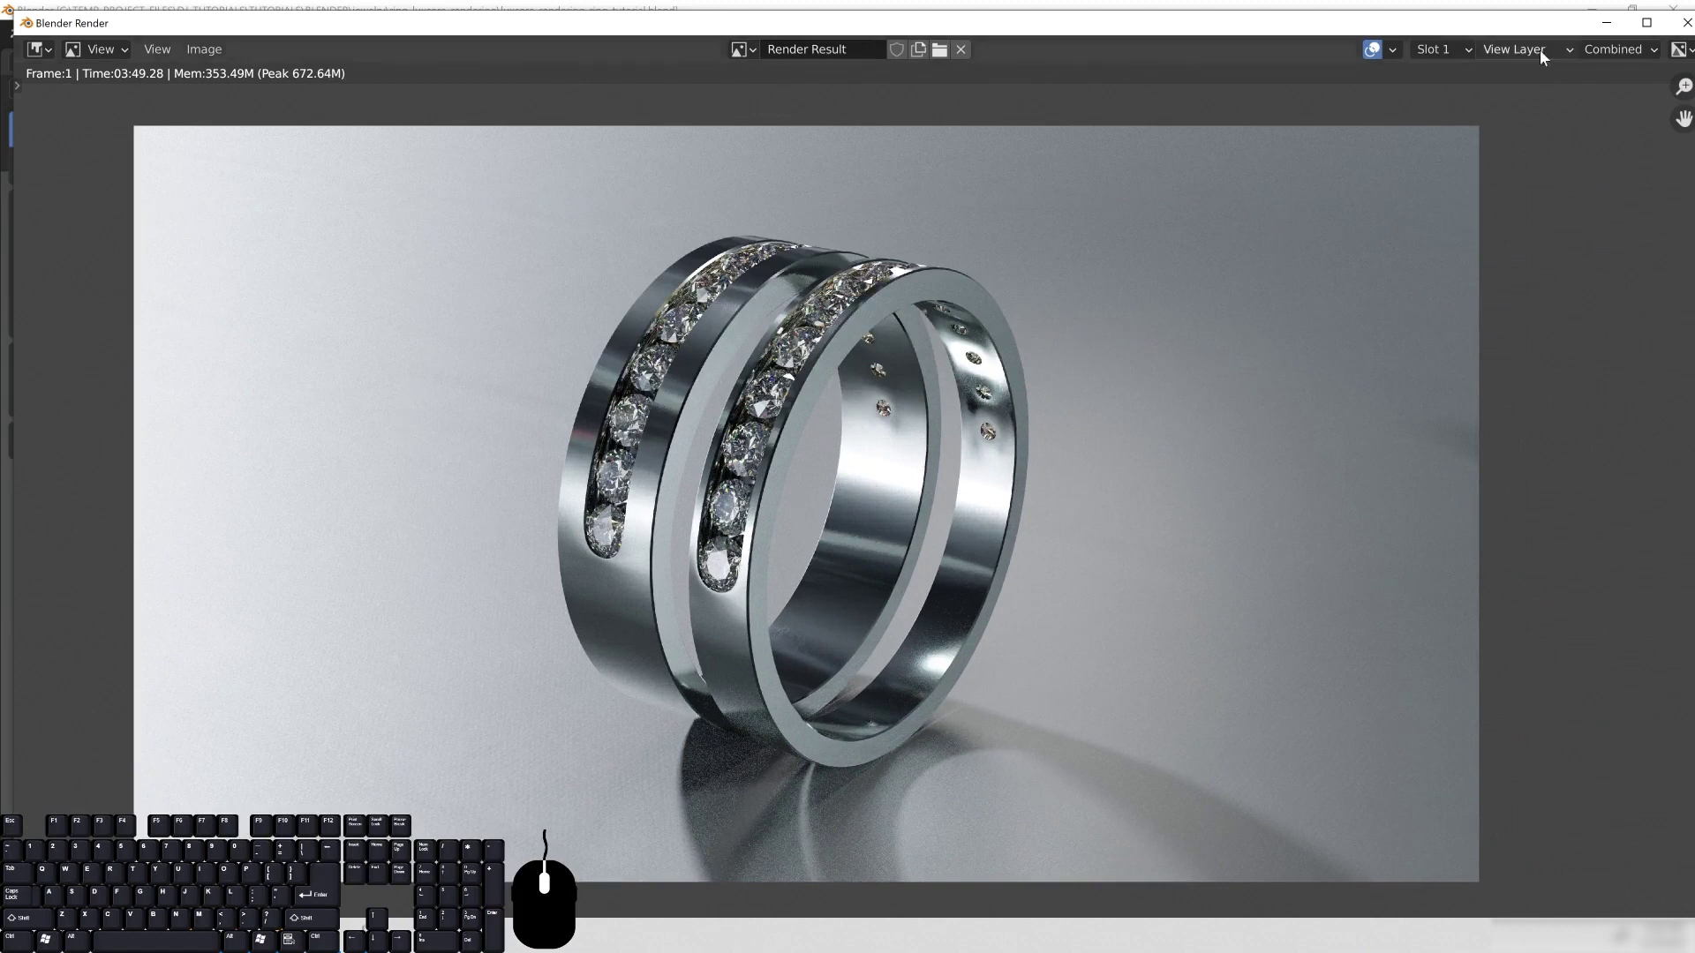
scroll(941, 532, up, 1)
scroll(942, 532, down, 1)
click(1606, 22)
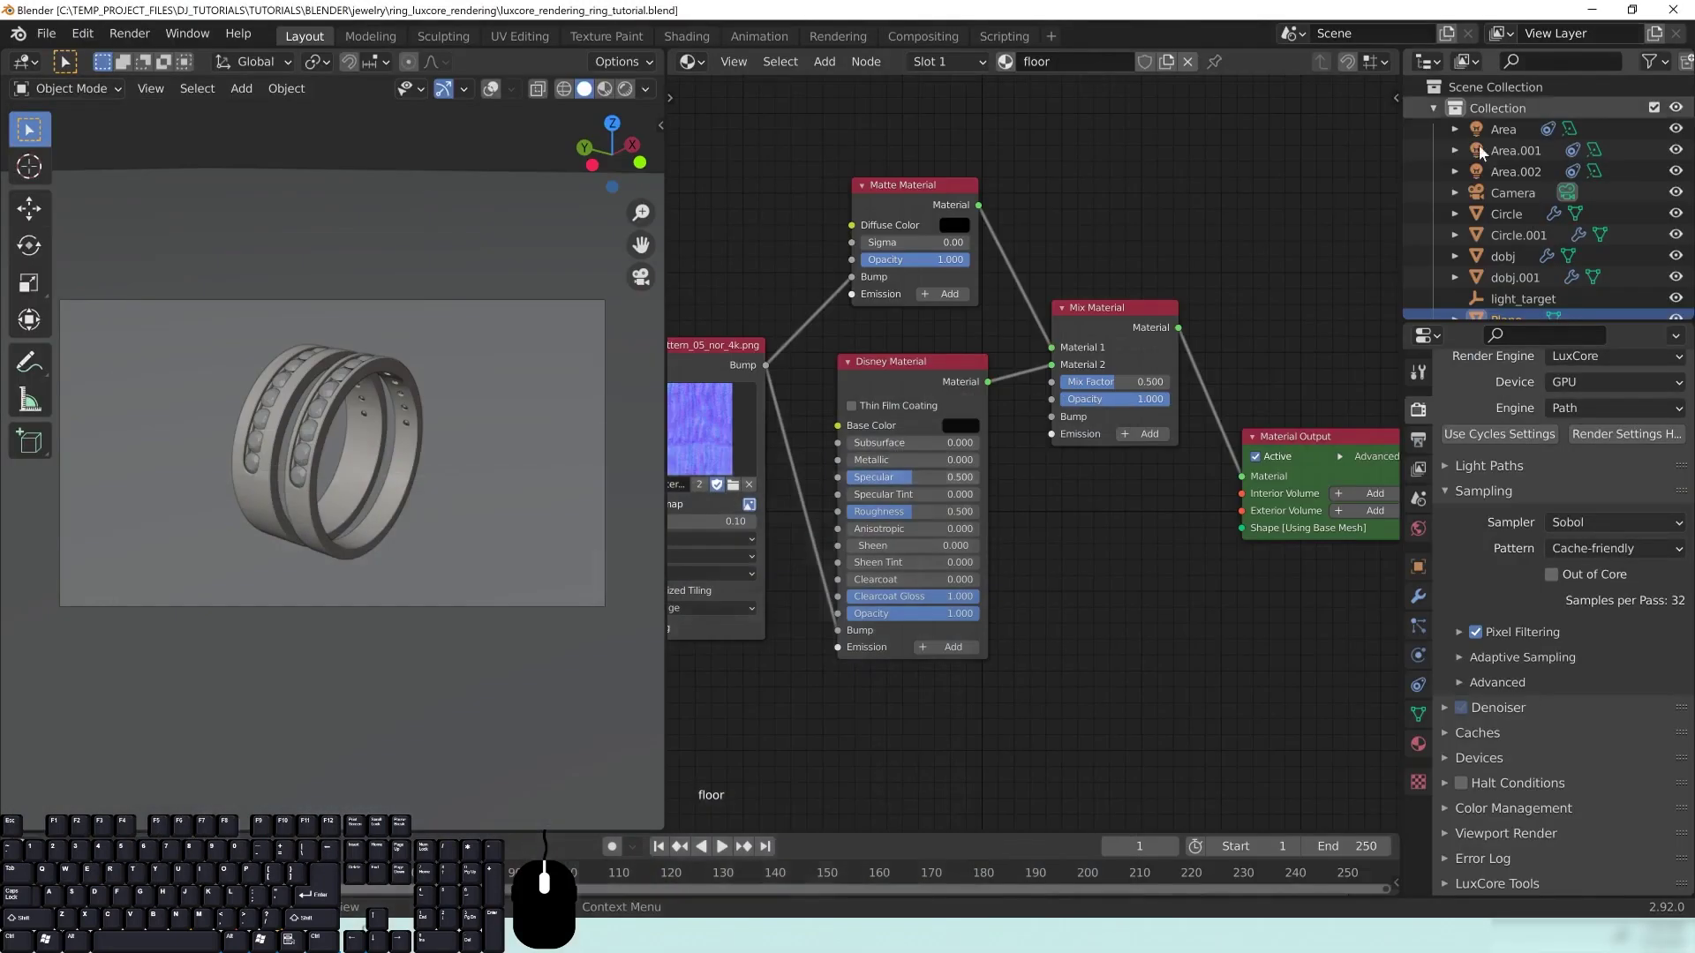
Step: Check the resolution percentage in the output settings
click(1418, 439)
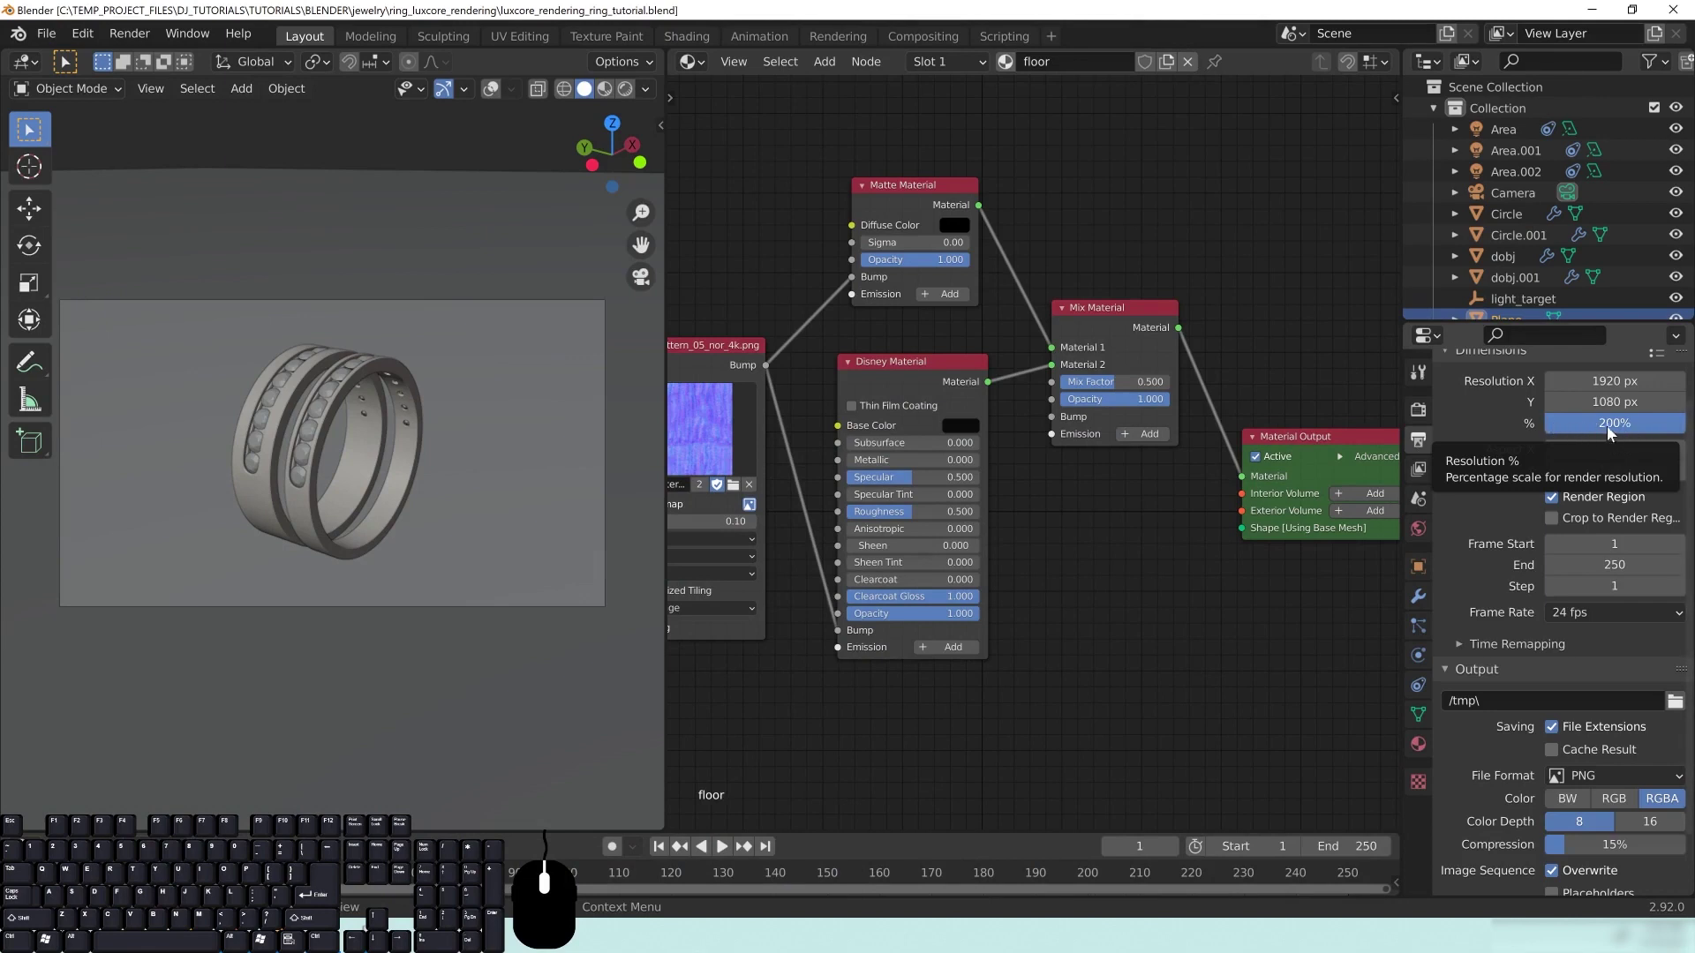
mouse_move(284, 935)
click(468, 802)
drag(993, 32, 0, 93)
Step: Enable node use in the Compositing workspace and spread the Render Layers and Composite nodes far apart
click(923, 35)
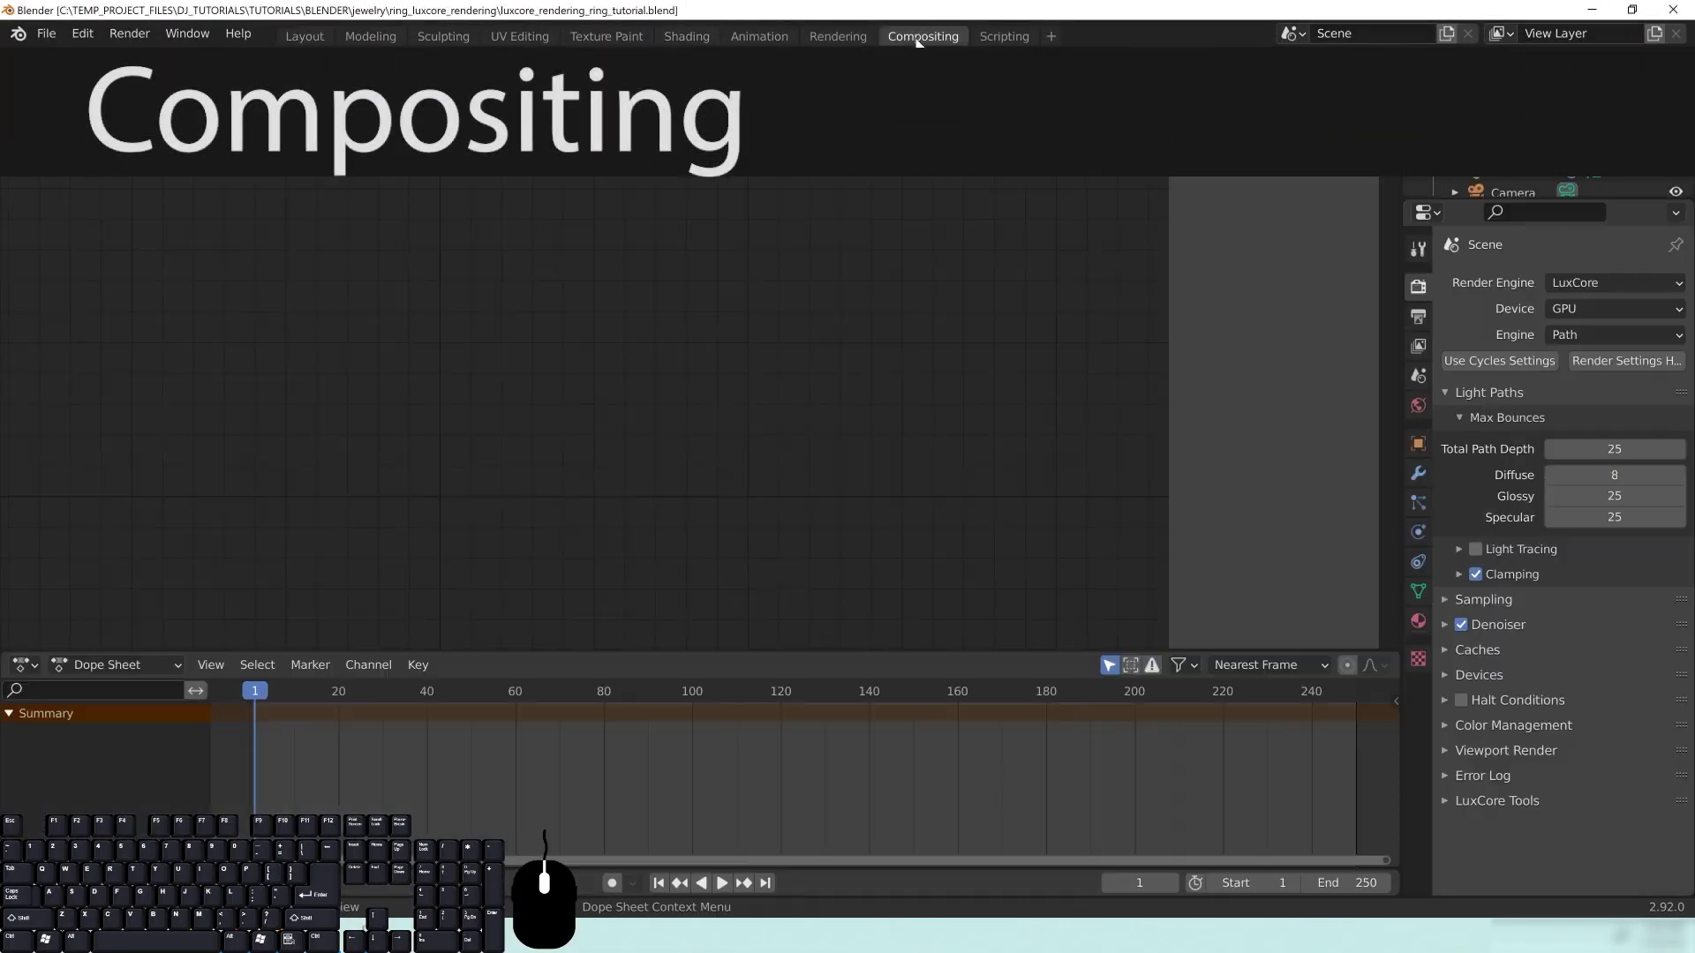
click(235, 61)
click(265, 307)
middle_drag(957, 210, 1036, 468)
scroll(817, 254, down, 5)
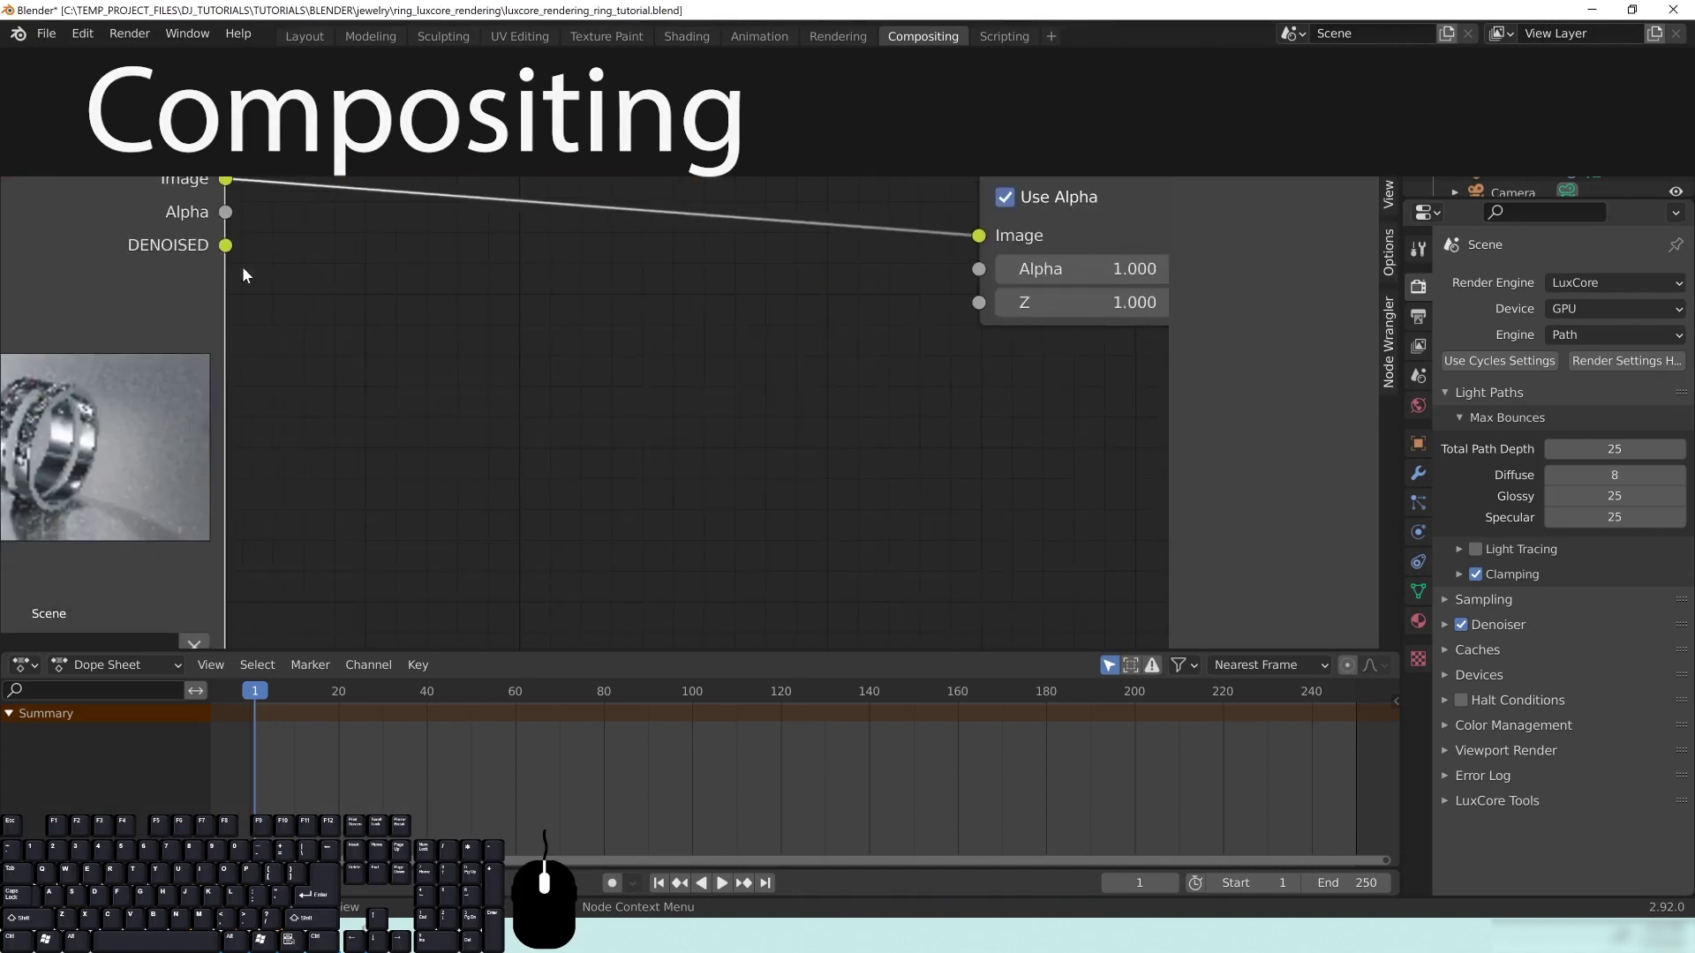
click(861, 467)
drag(571, 329, 200, 338)
drag(928, 314, 992, 310)
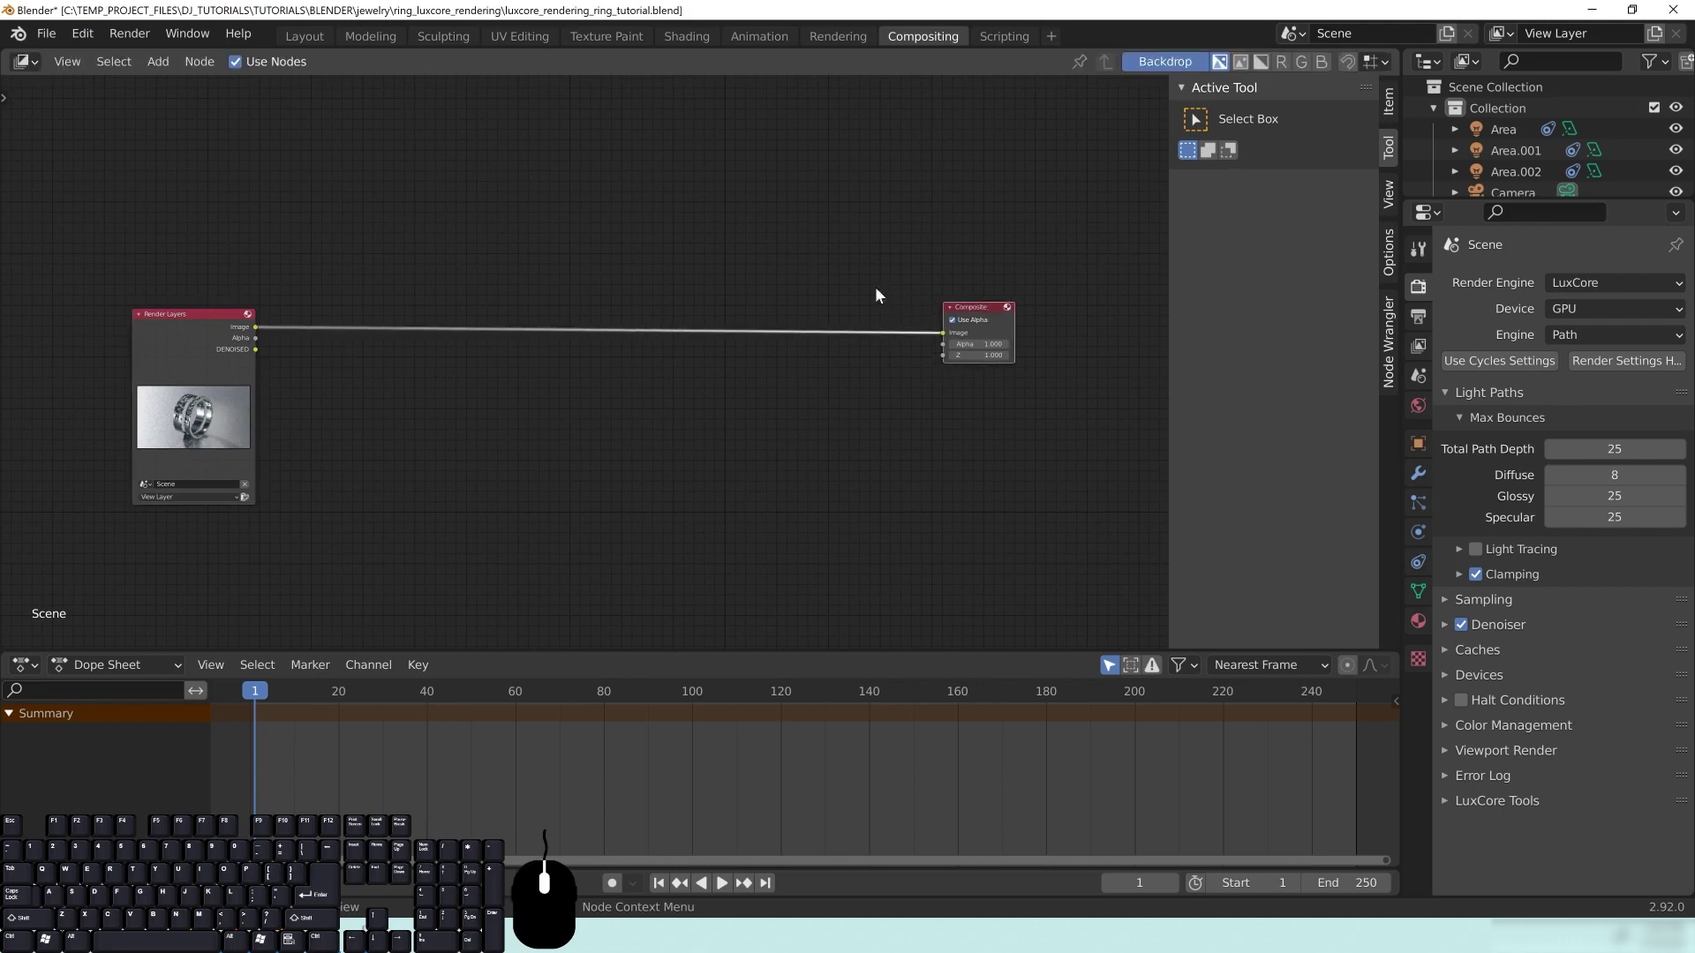
Step: Search the add-on preferences for "node" to check the status of Node Wrangler, and close the preferences
click(80, 35)
click(113, 337)
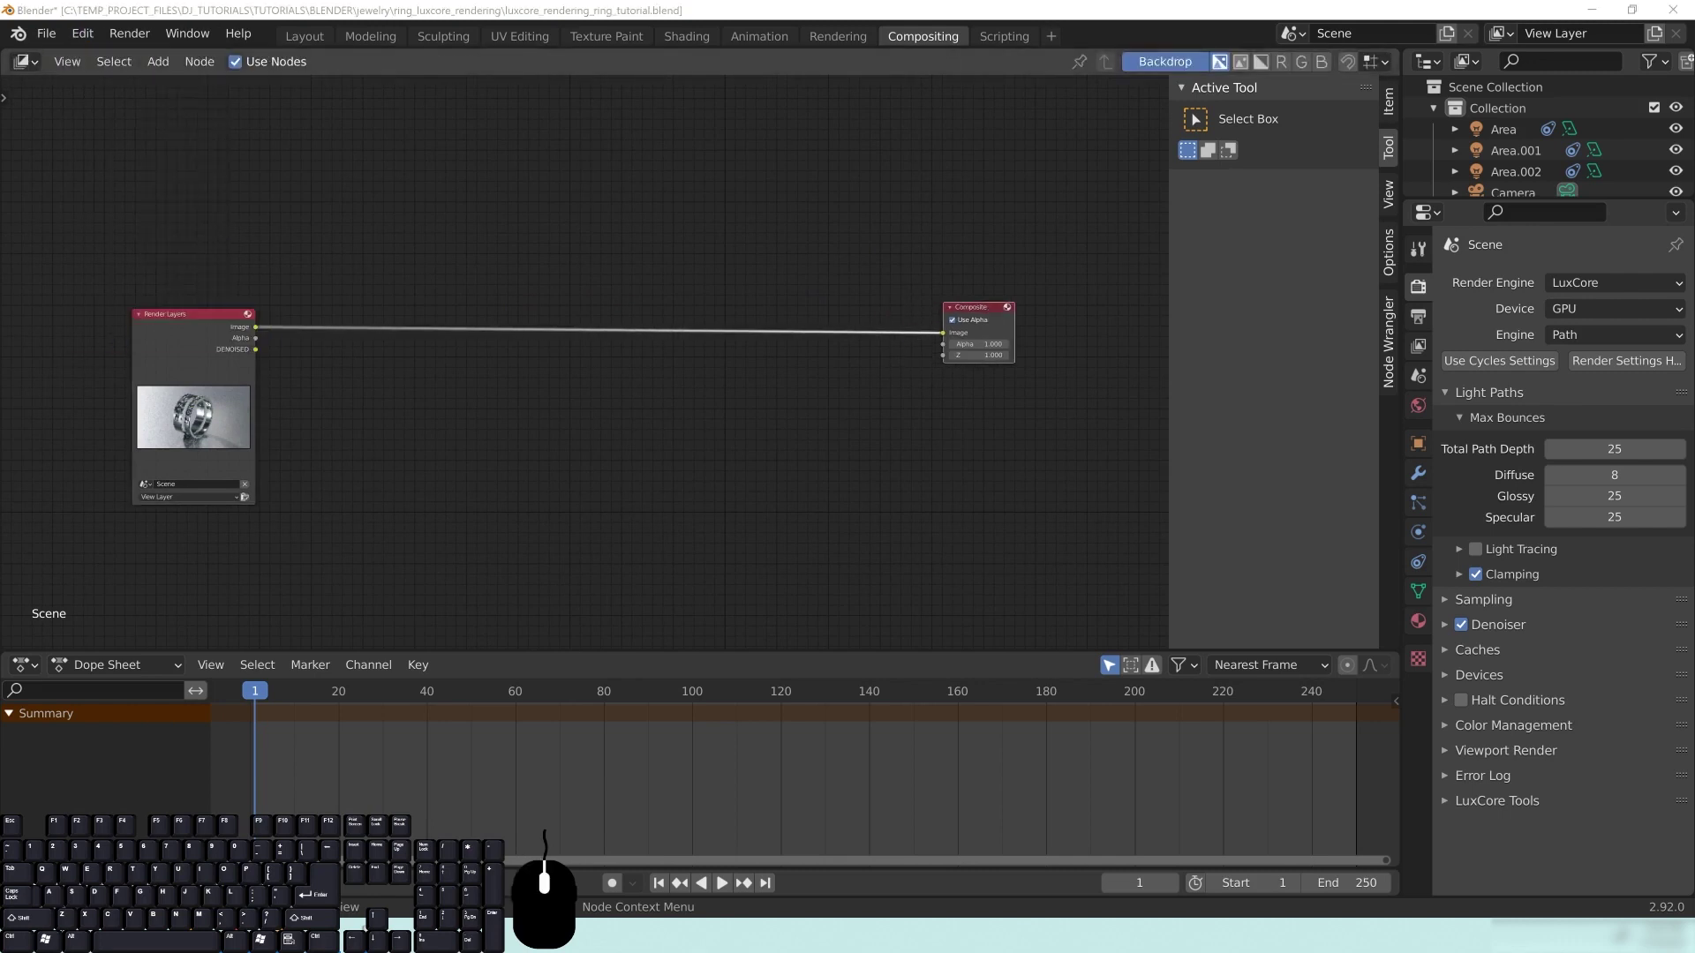
click(188, 158)
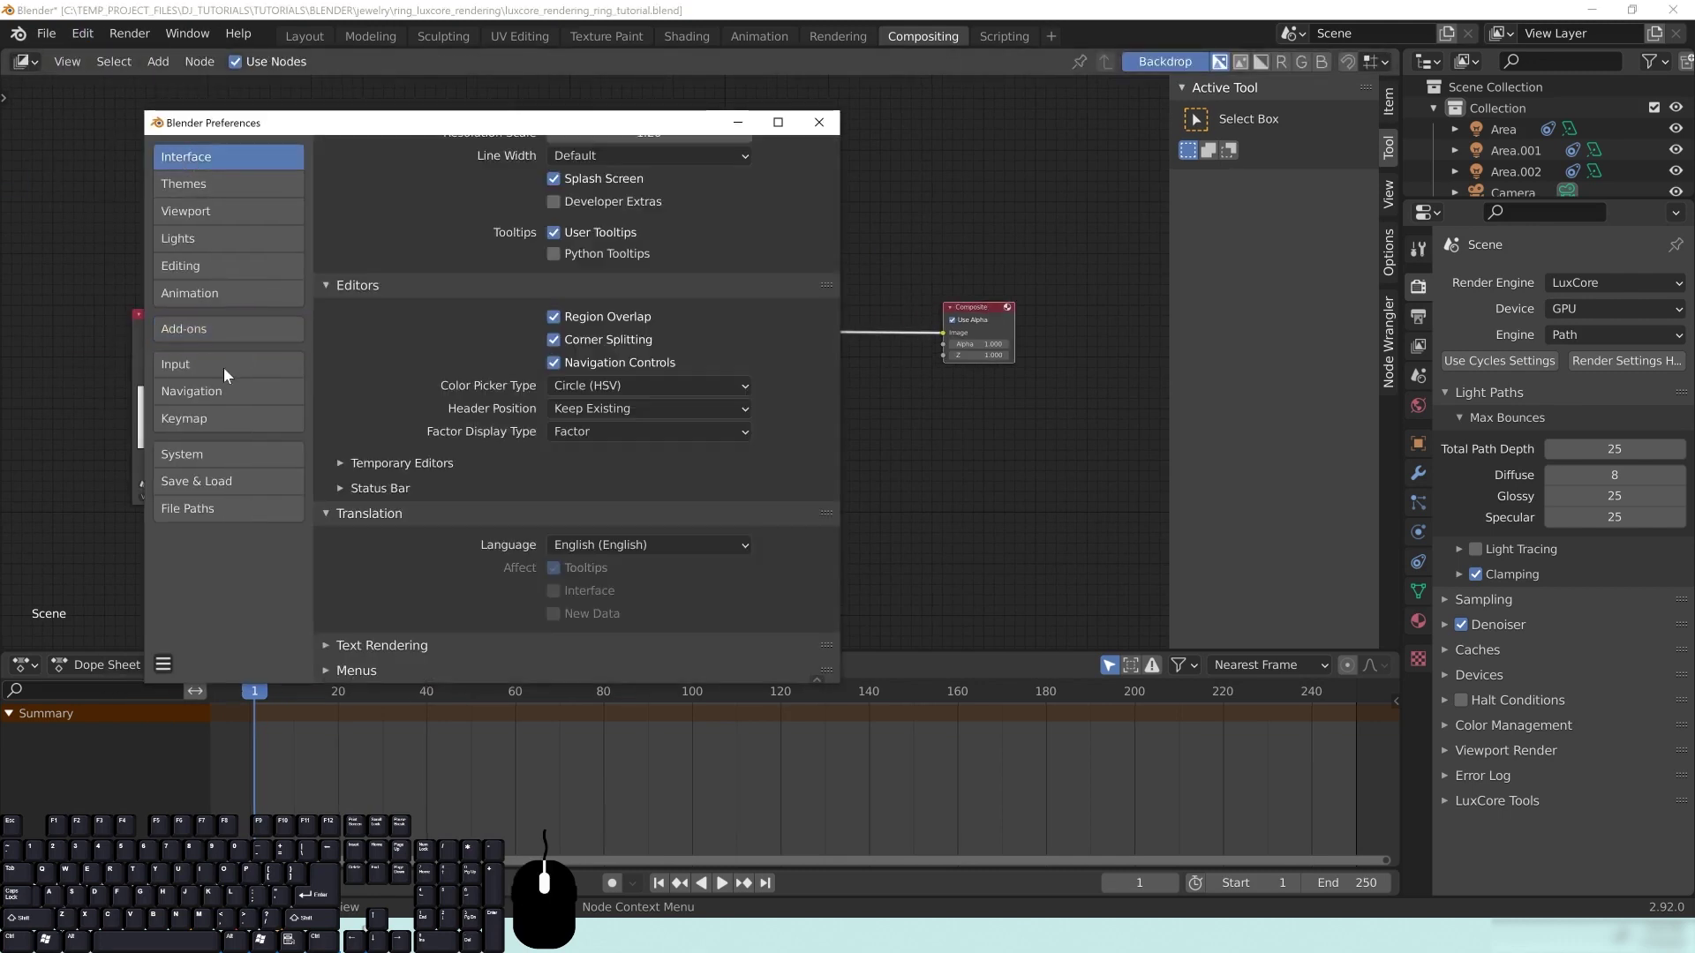
click(204, 330)
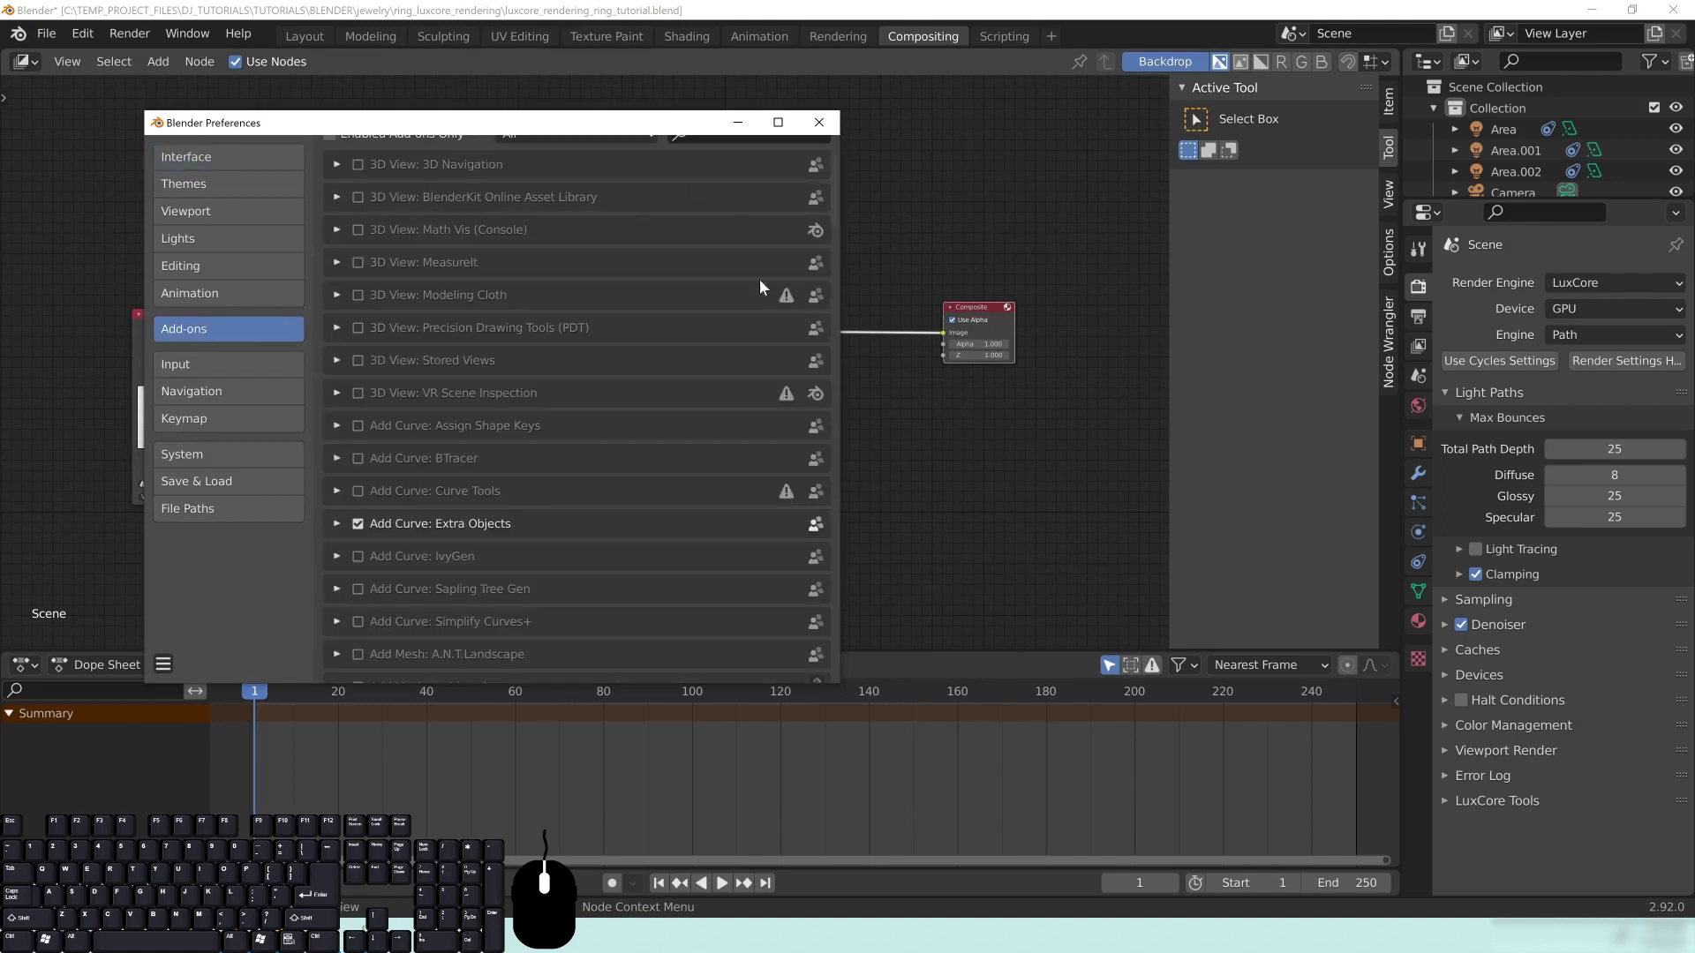
scroll(759, 279, up, 2)
click(752, 181)
text(node)
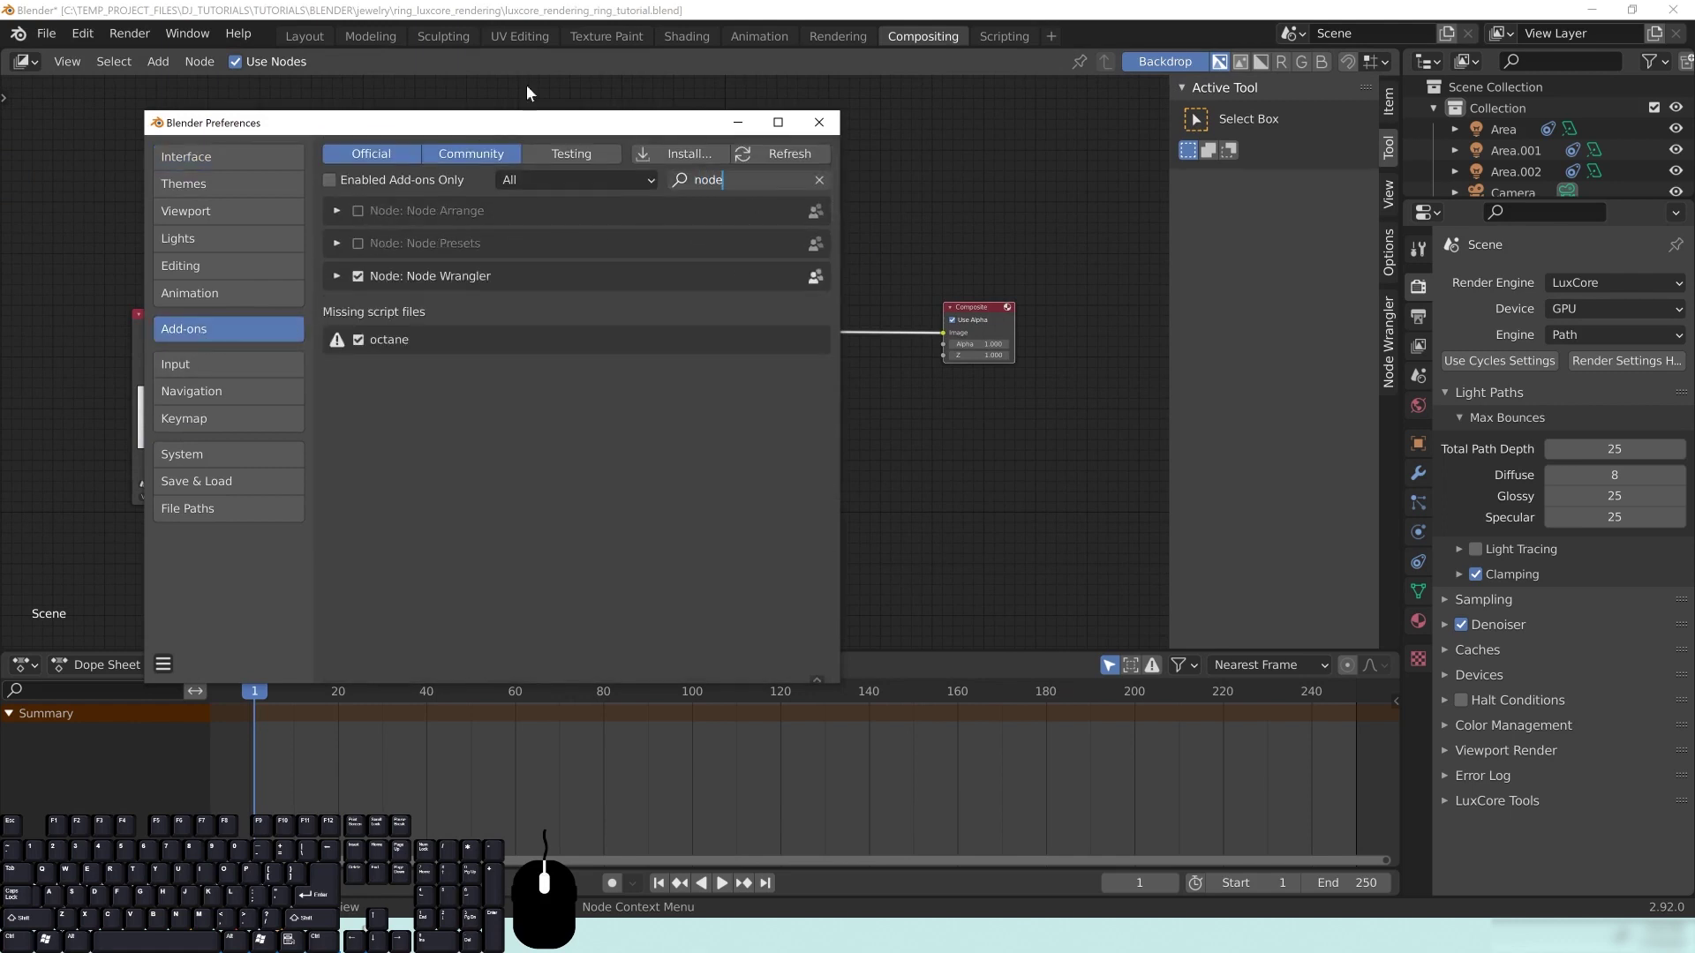
click(819, 122)
Step: Link the Render Layers image to a Viewer node and place that node just below the Composite node
drag(206, 321, 214, 289)
middle_drag(364, 333, 446, 362)
drag(306, 321, 272, 322)
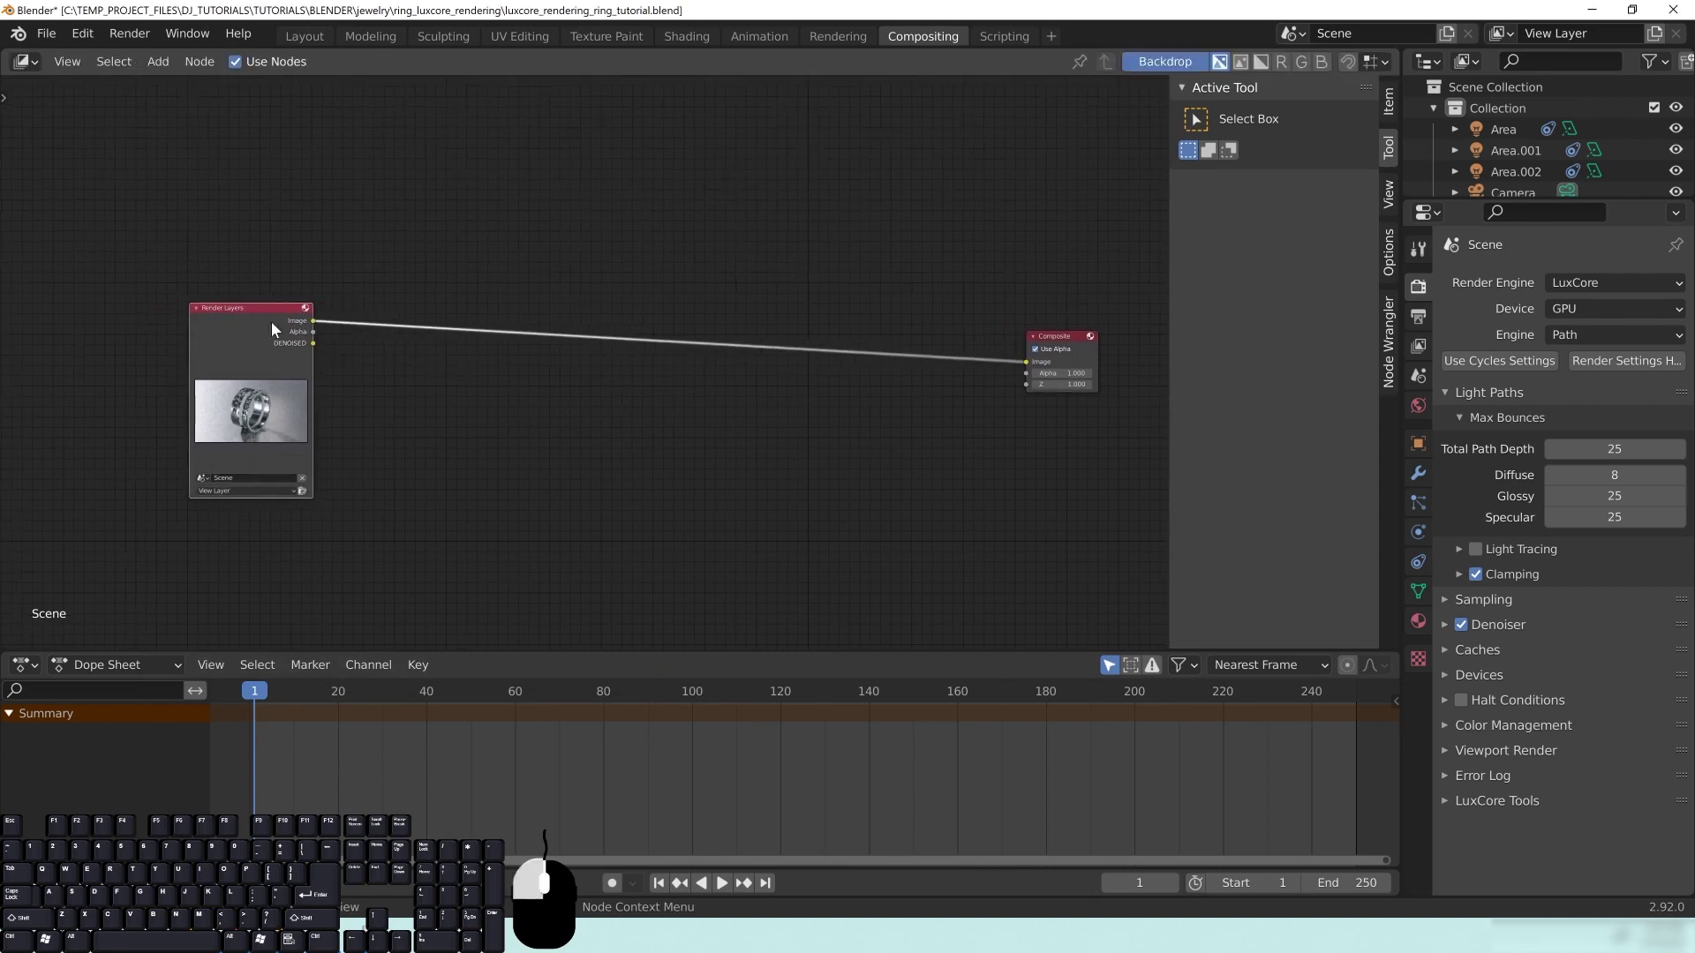
ctrl+shift+click(279, 328)
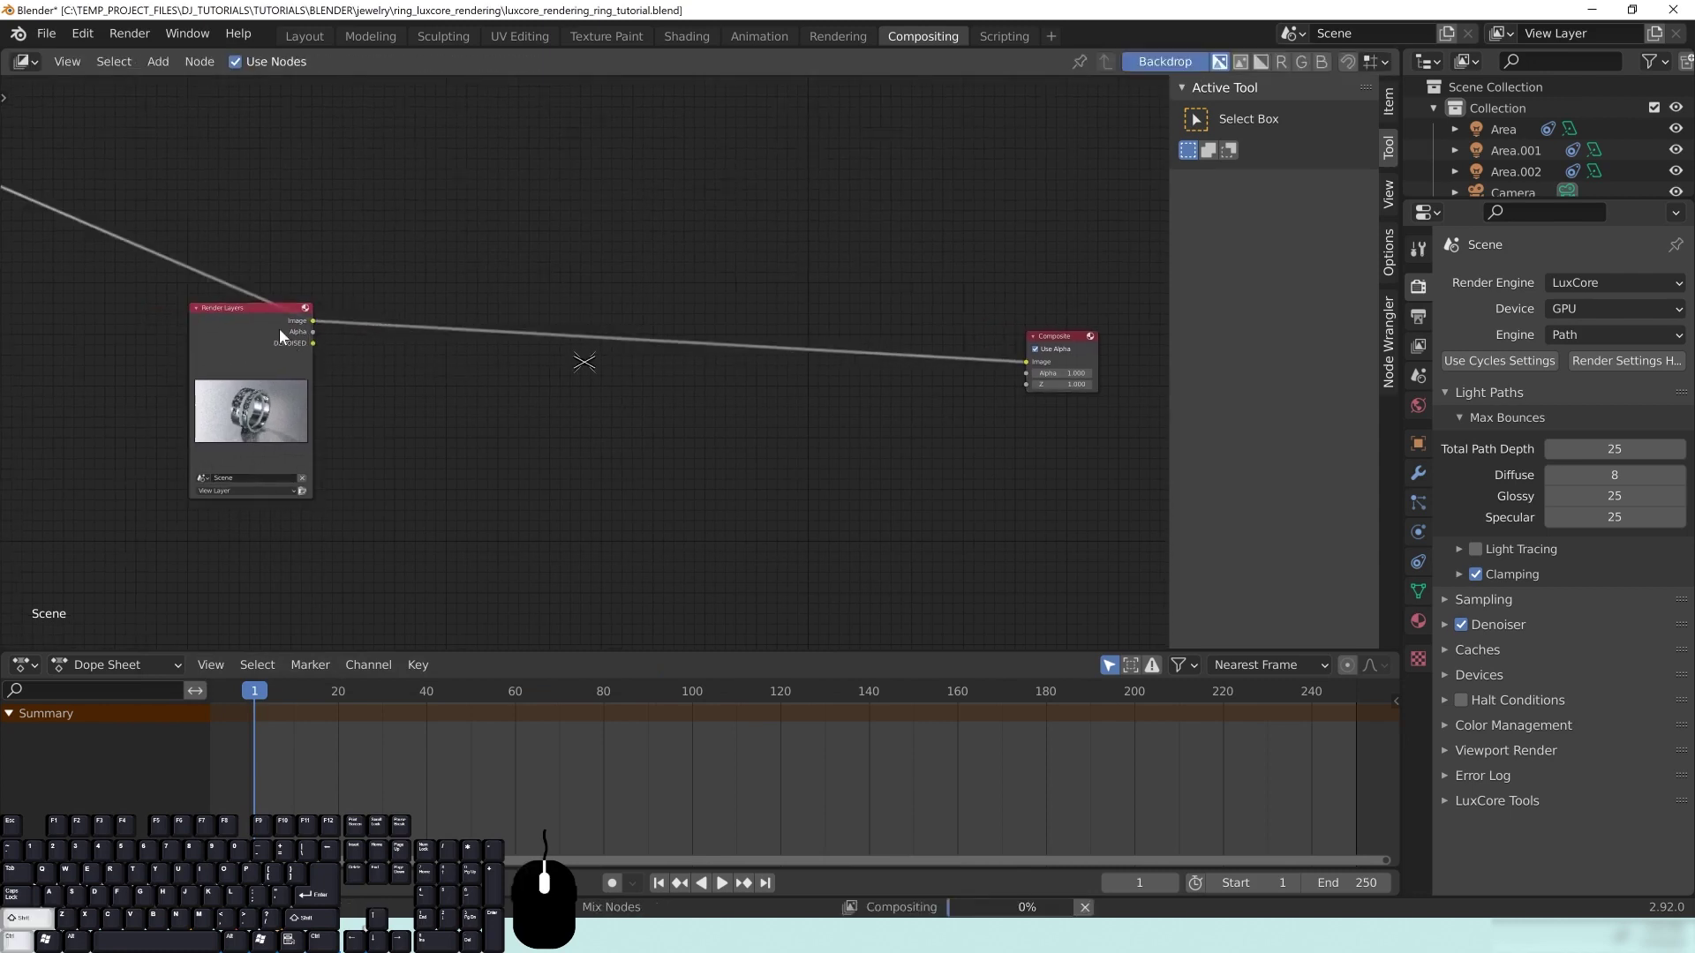
middle_drag(600, 329, 693, 375)
scroll(693, 375, down, 4)
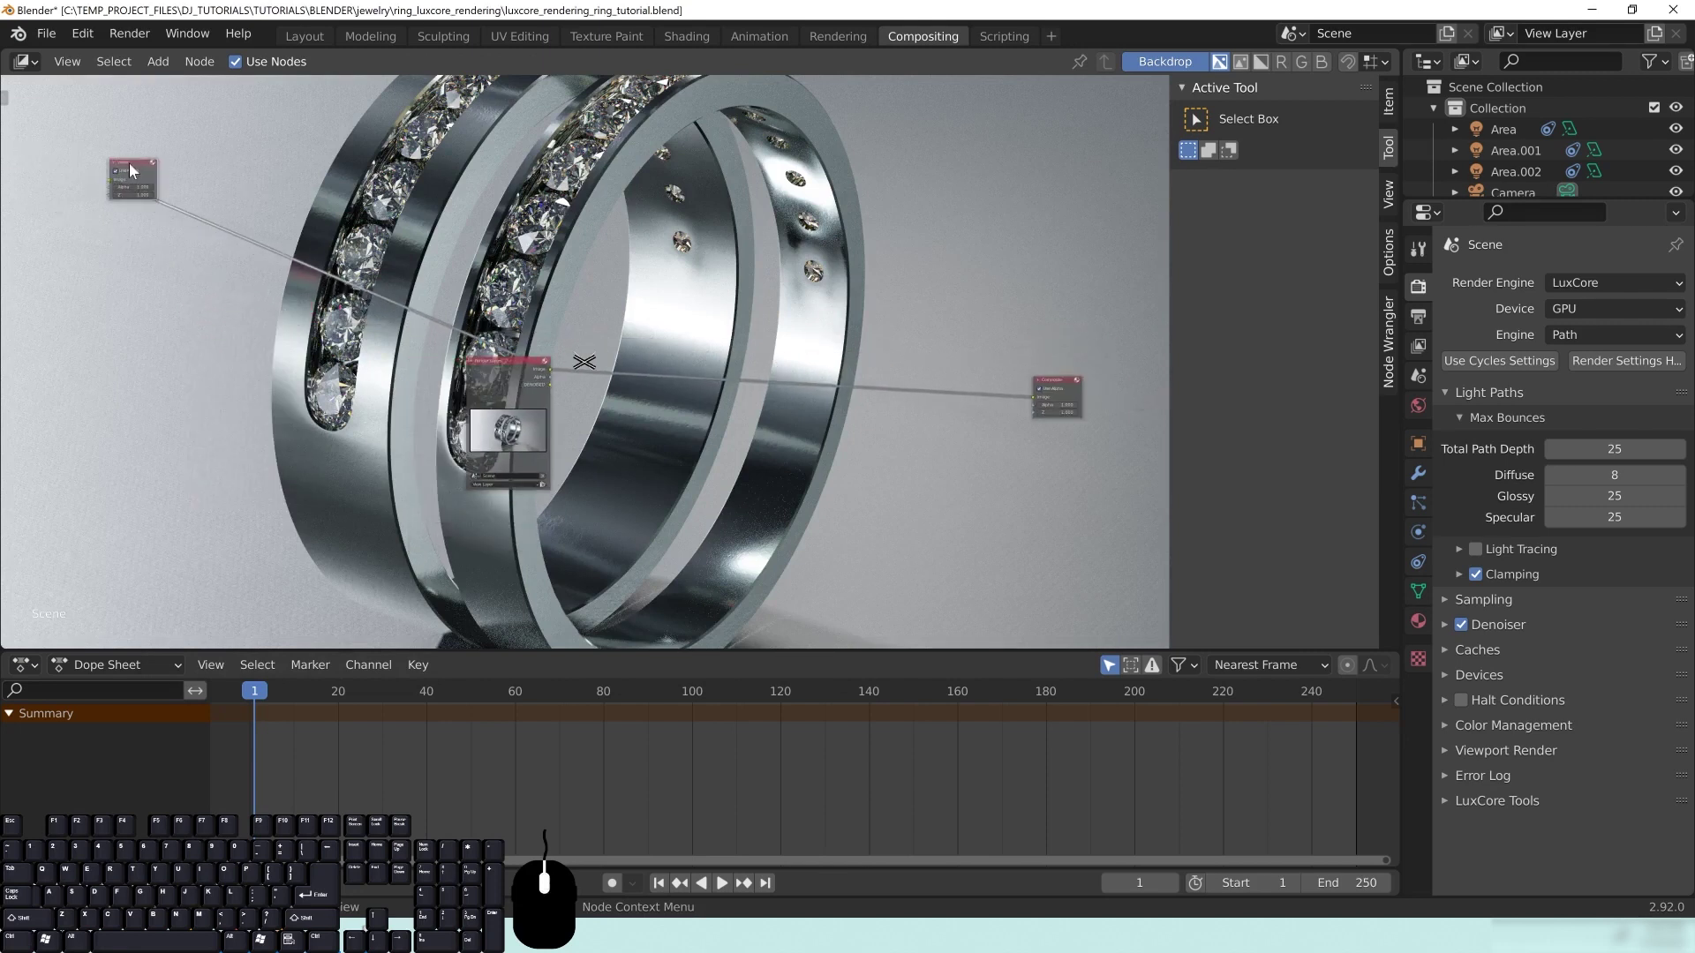
drag(128, 167, 1073, 444)
scroll(805, 463, up, 2)
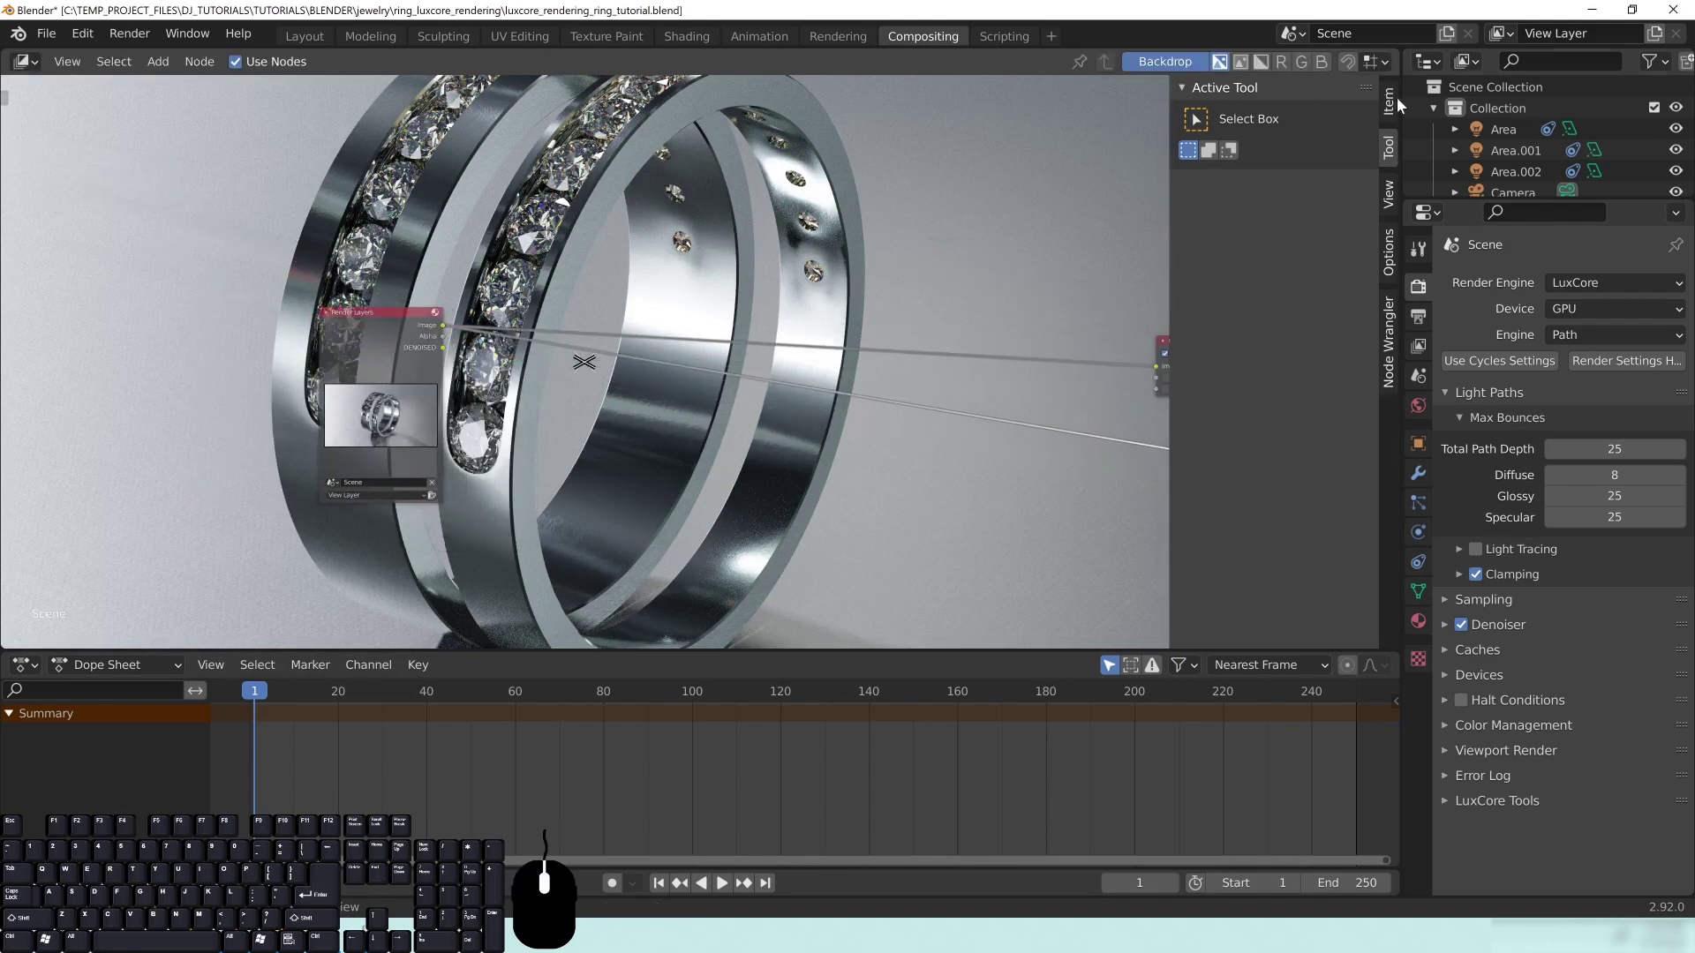
Step: Fit the backdrop image to the node editor and move the Render Layers node clear of the ring
click(1388, 202)
click(1274, 239)
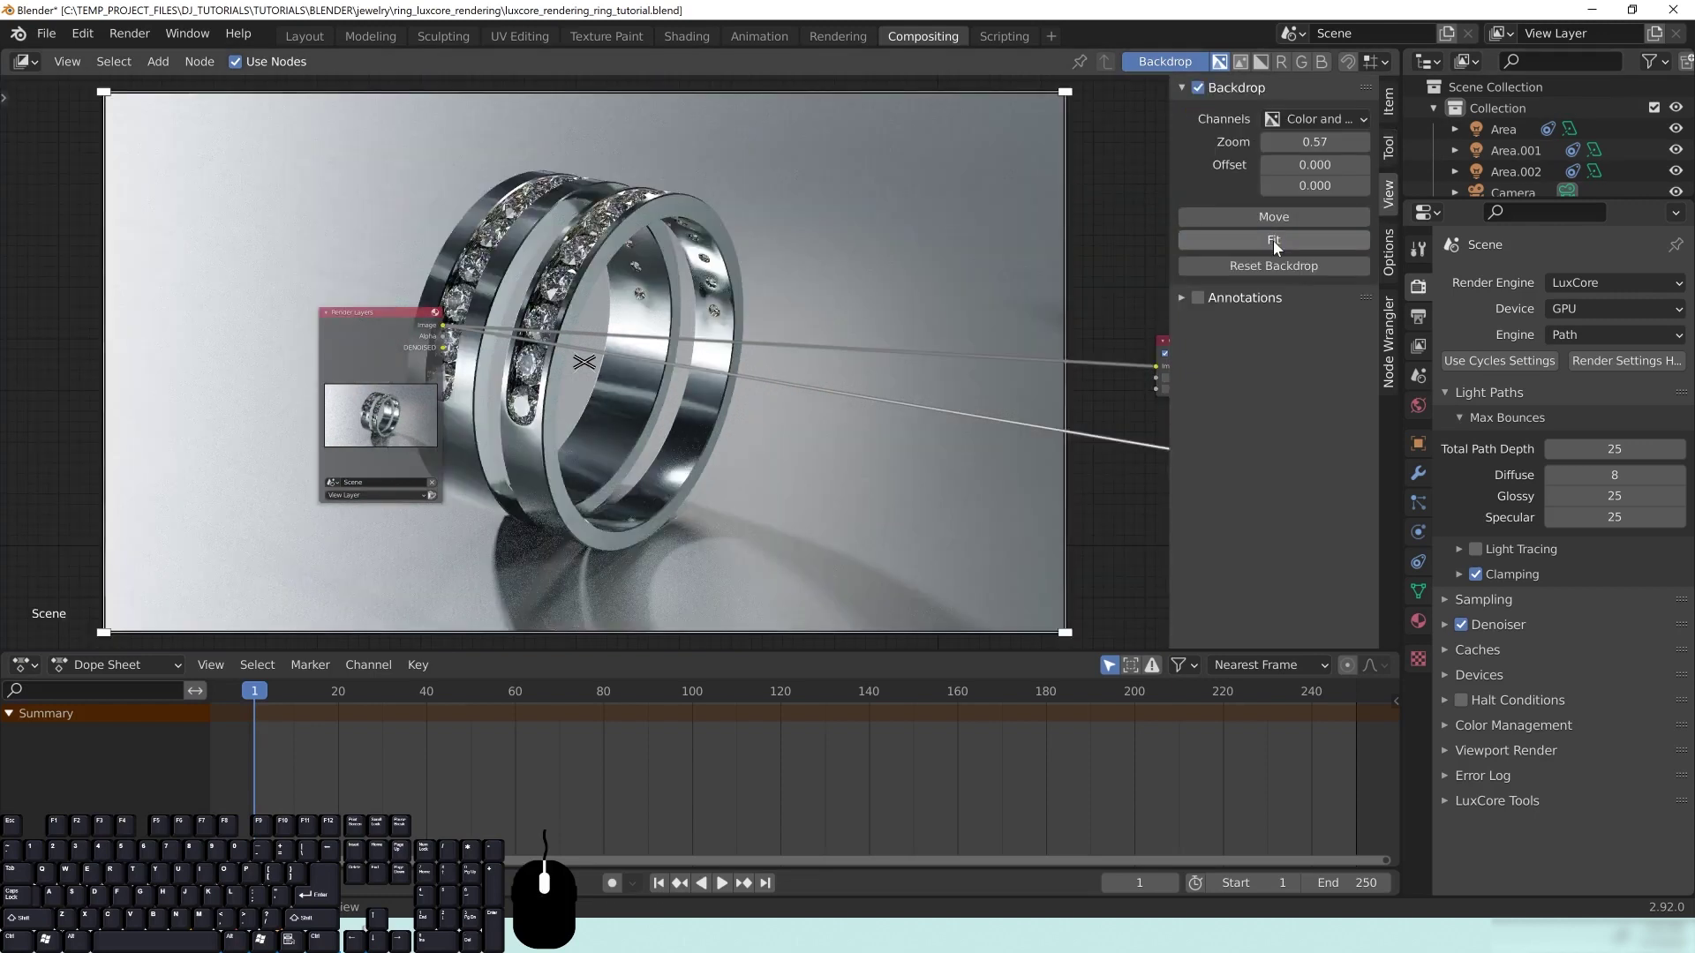
drag(392, 313, 14, 347)
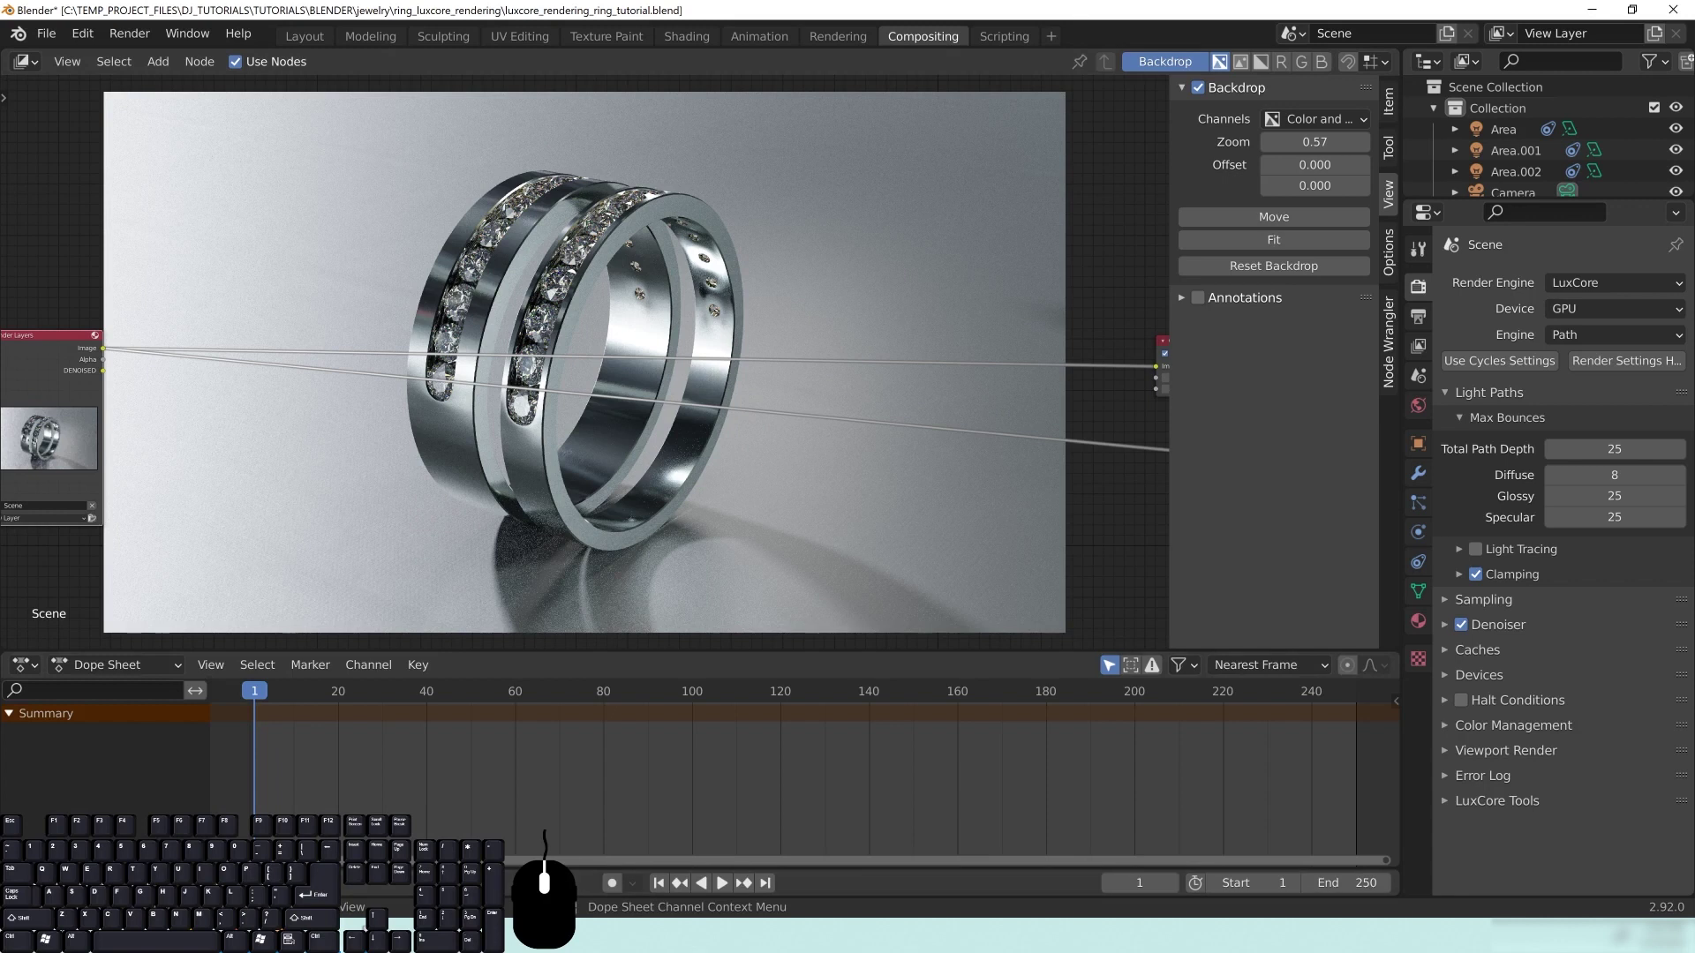
click(280, 936)
click(375, 863)
click(280, 935)
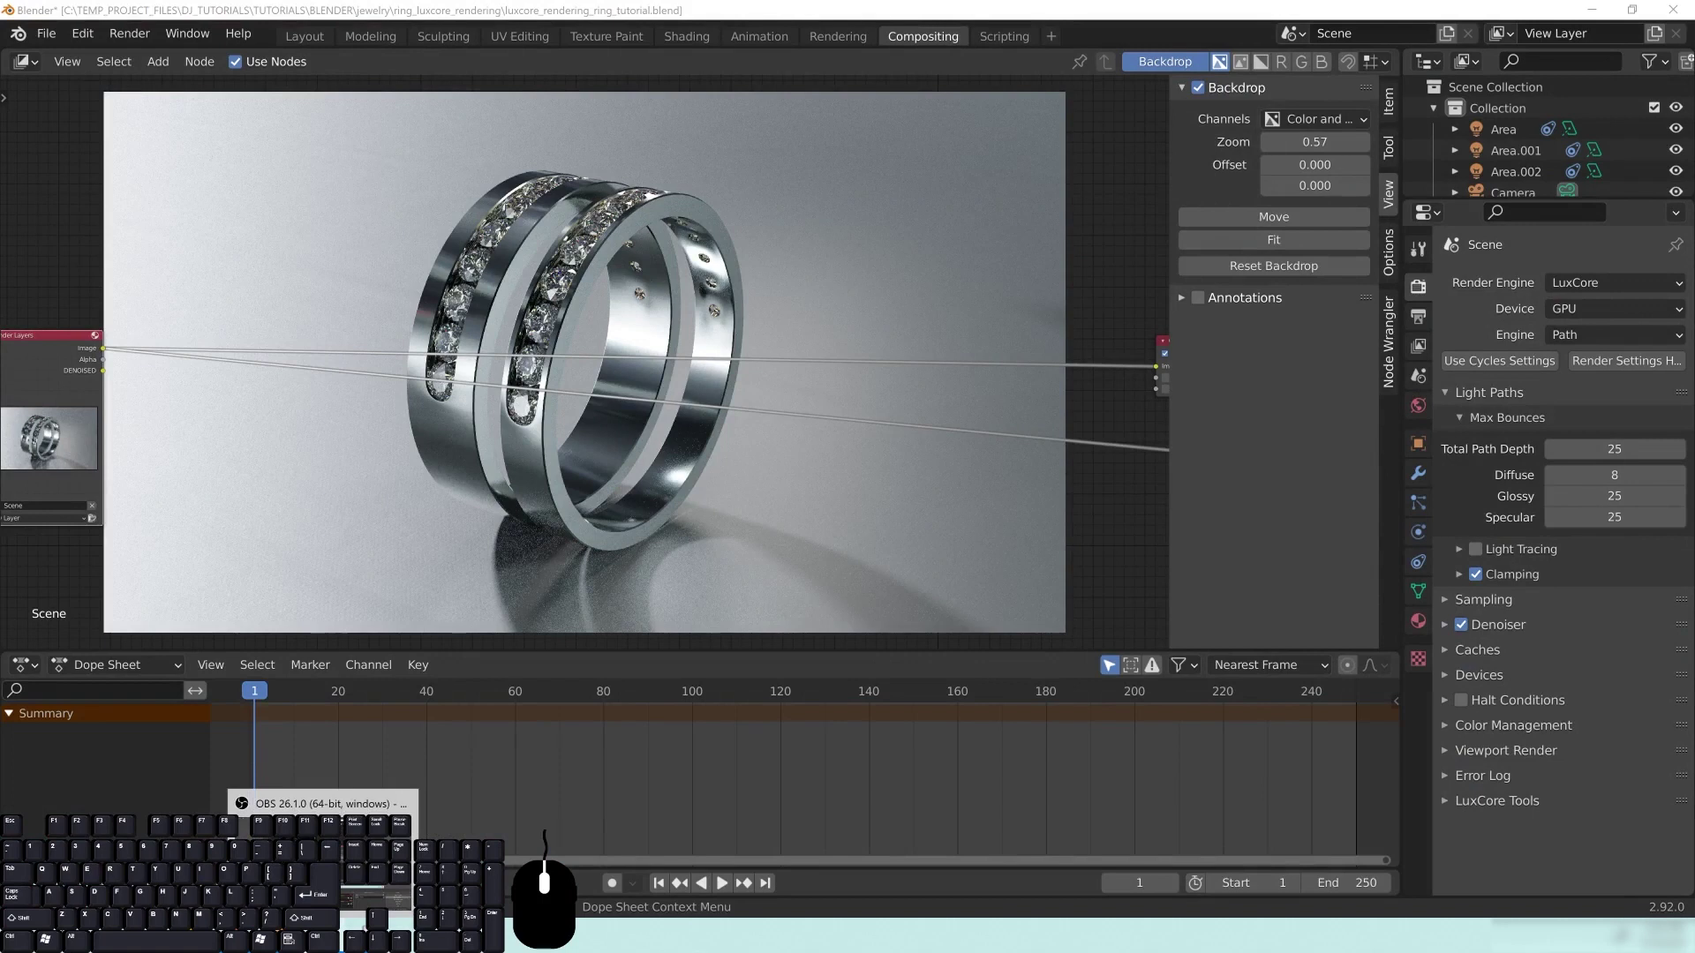
mouse_move(280, 936)
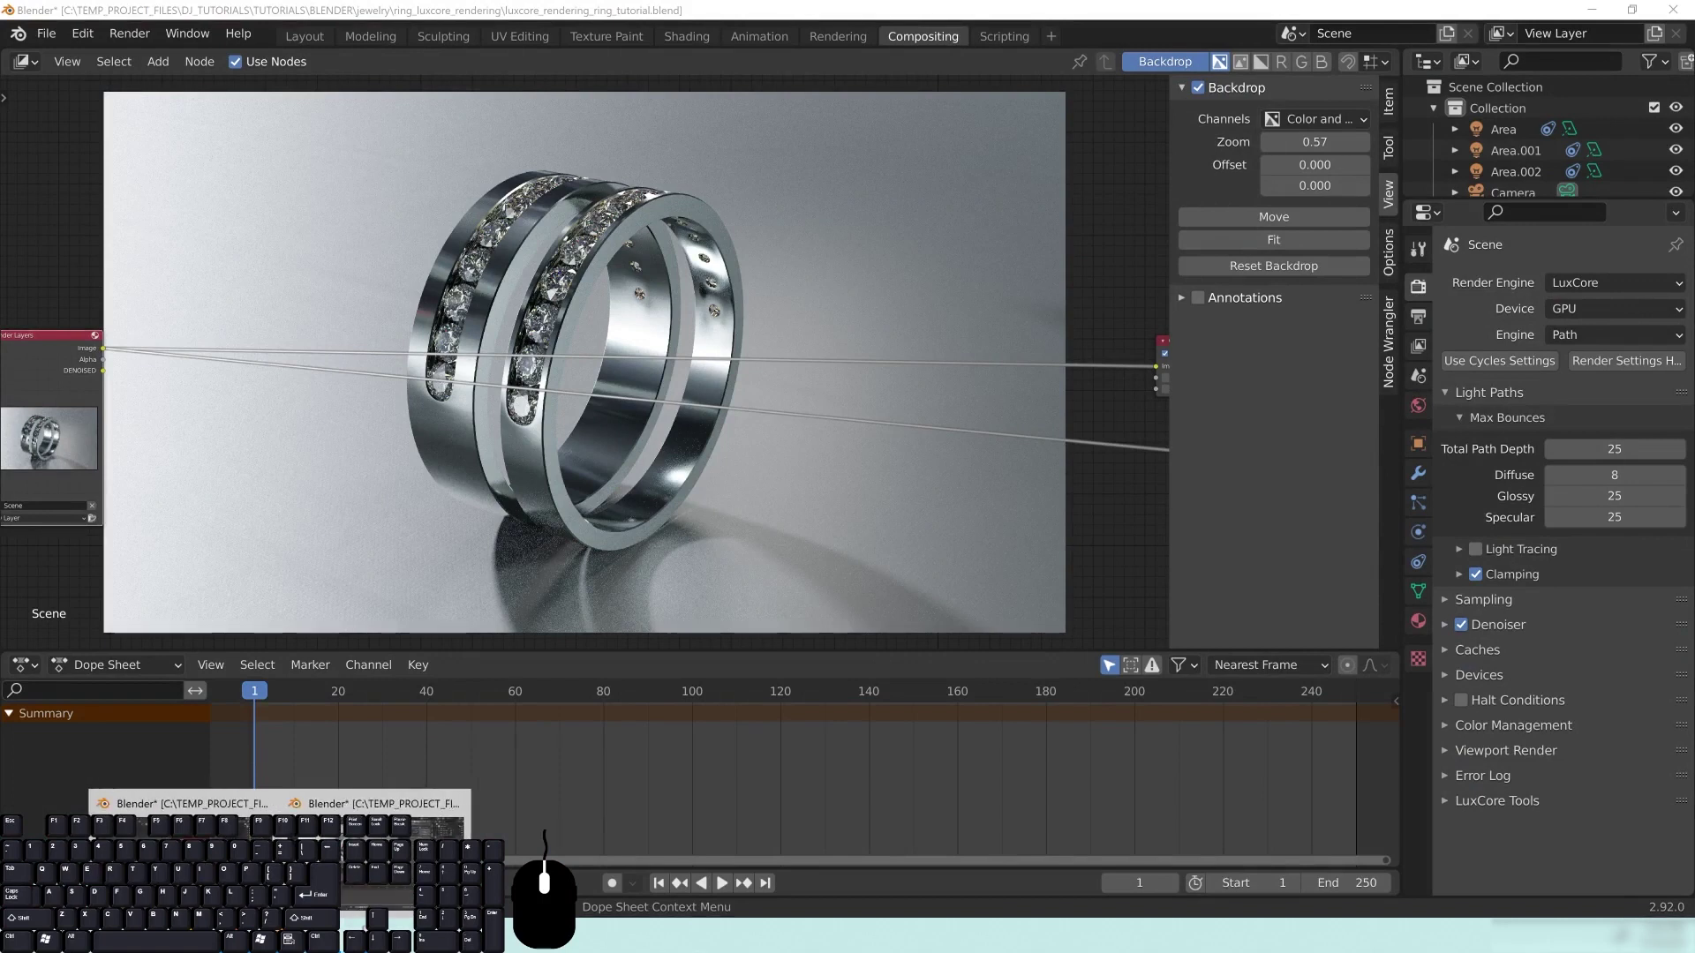
click(757, 8)
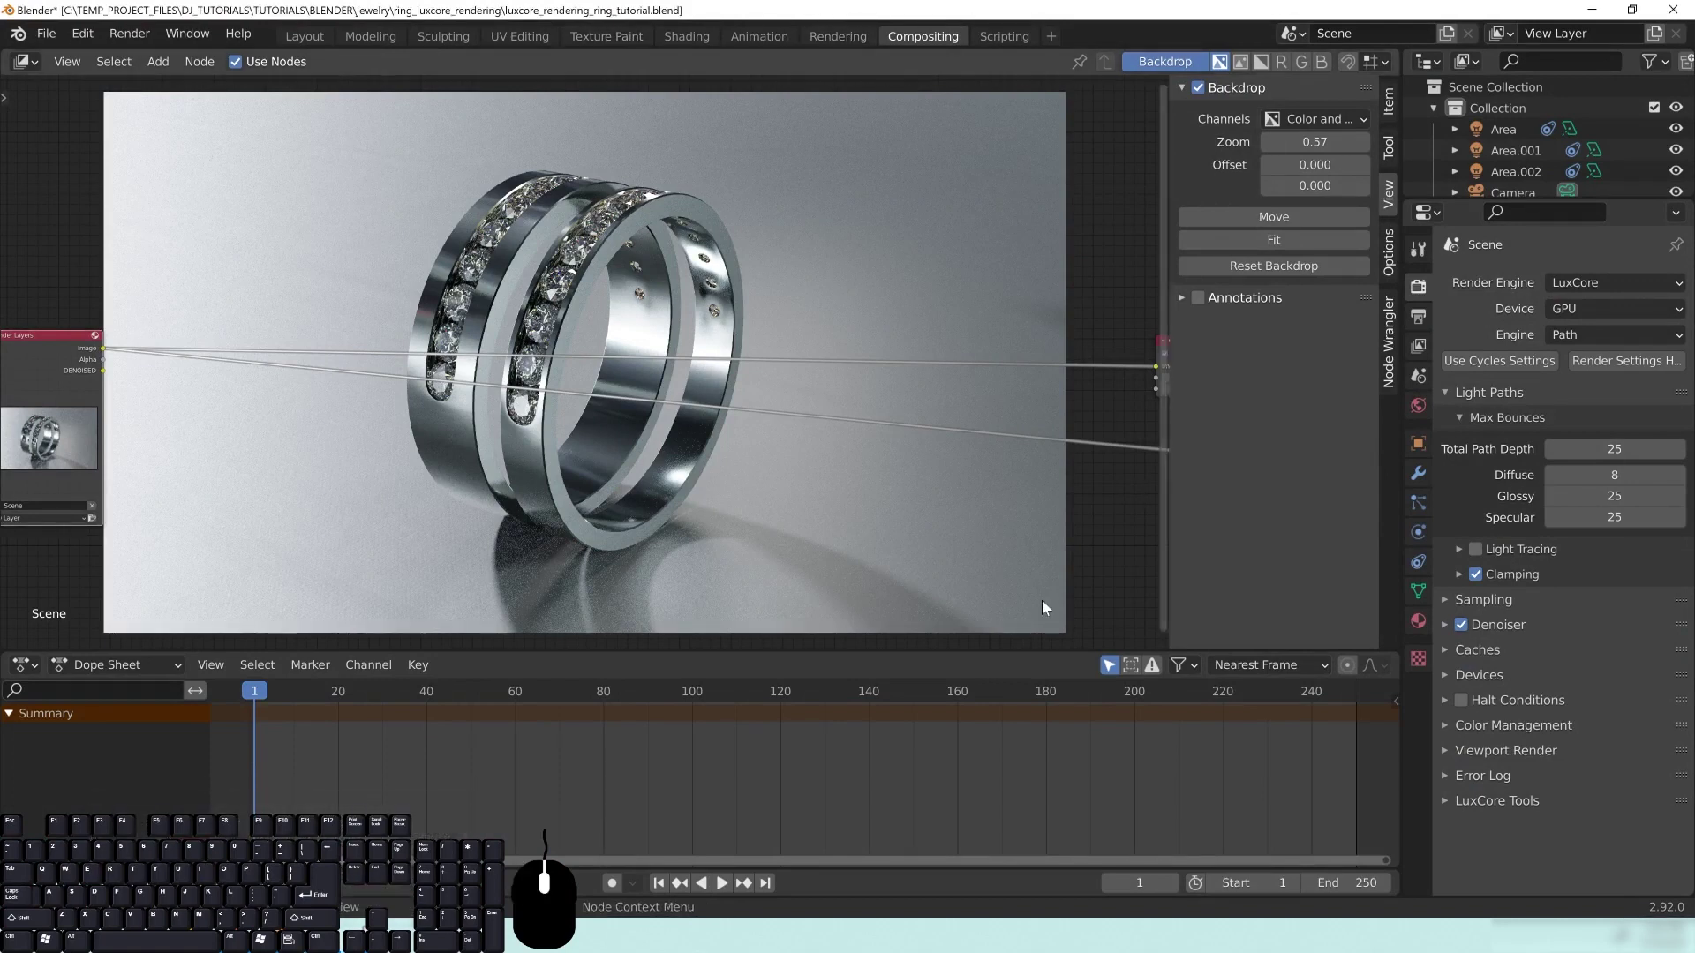
Step: Switch the Viewer preview to the DENOISED output of the Render Layers node
mouse_move(492, 322)
middle_down()
mouse_move(574, 306)
mouse_move(483, 309)
mouse_move(497, 306)
middle_up()
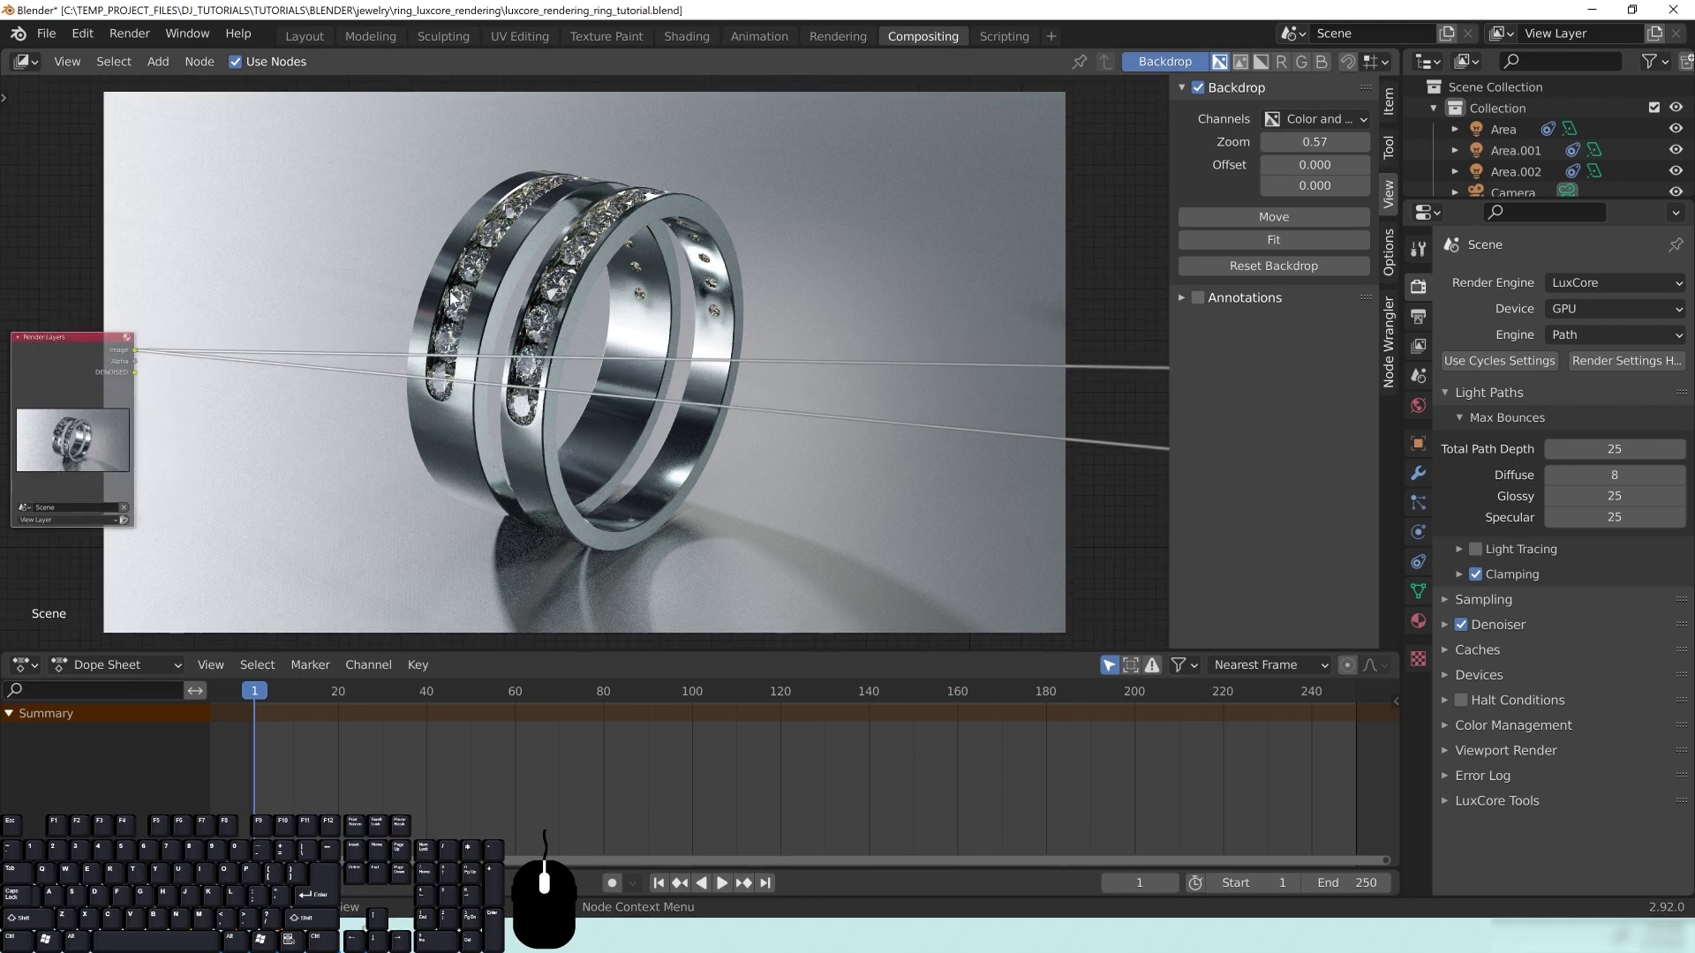
middle_drag(313, 519, 344, 516)
drag(134, 333, 116, 326)
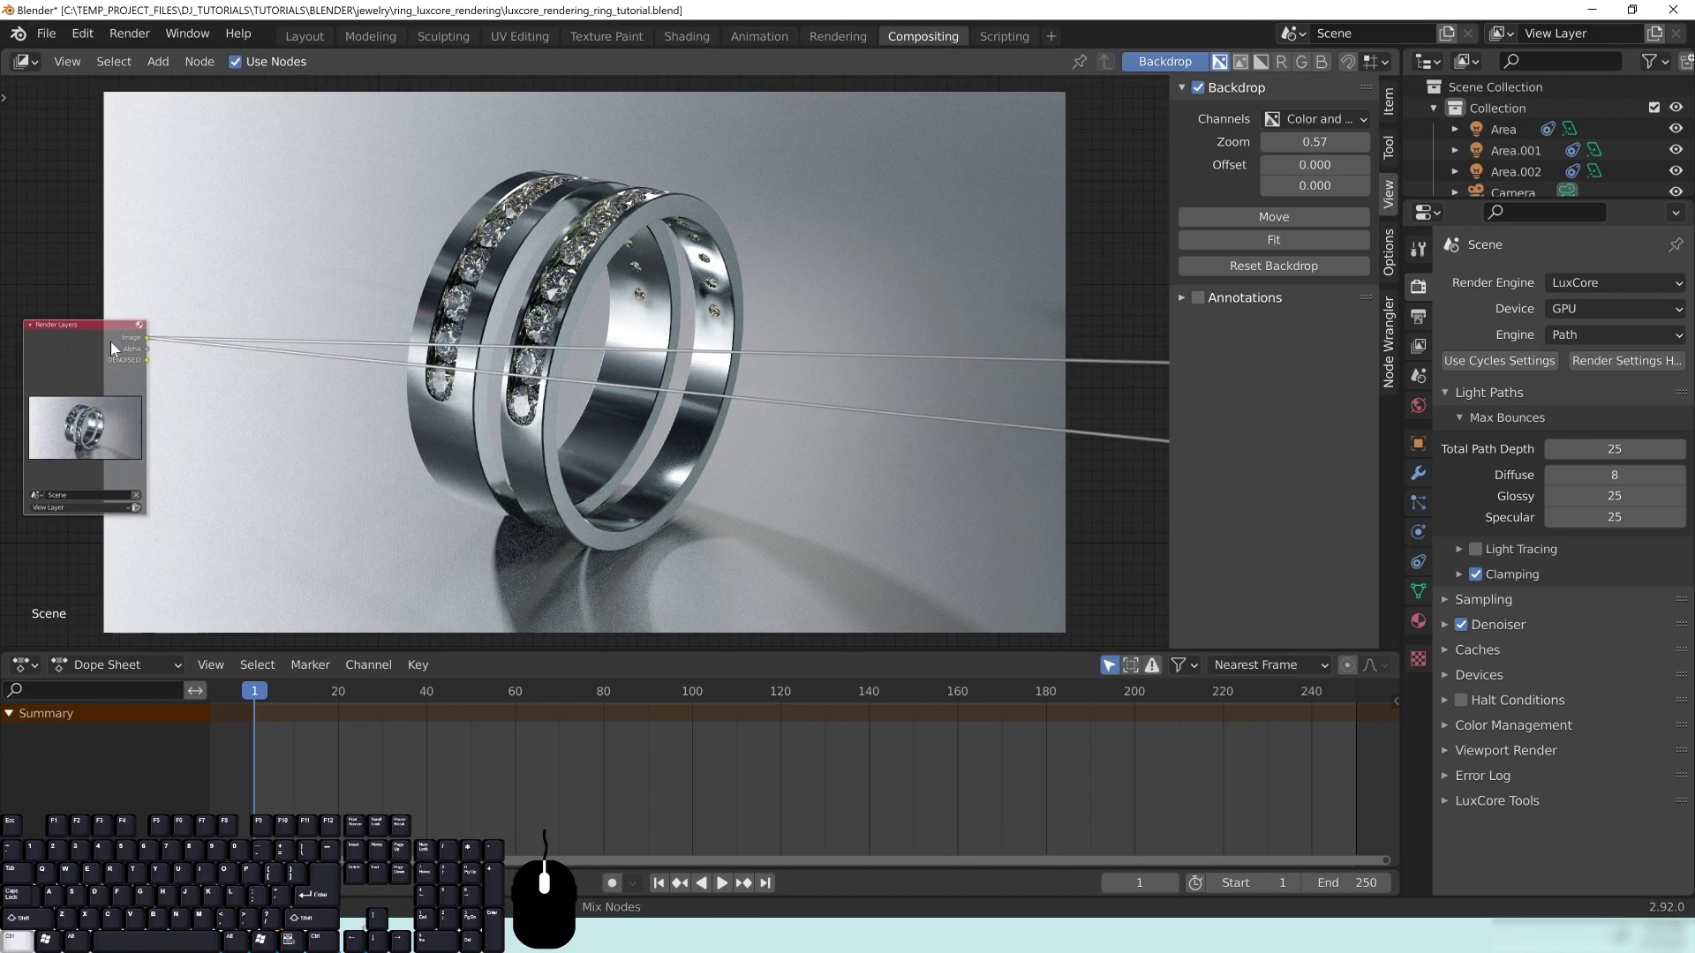
ctrl+shift+click(107, 342)
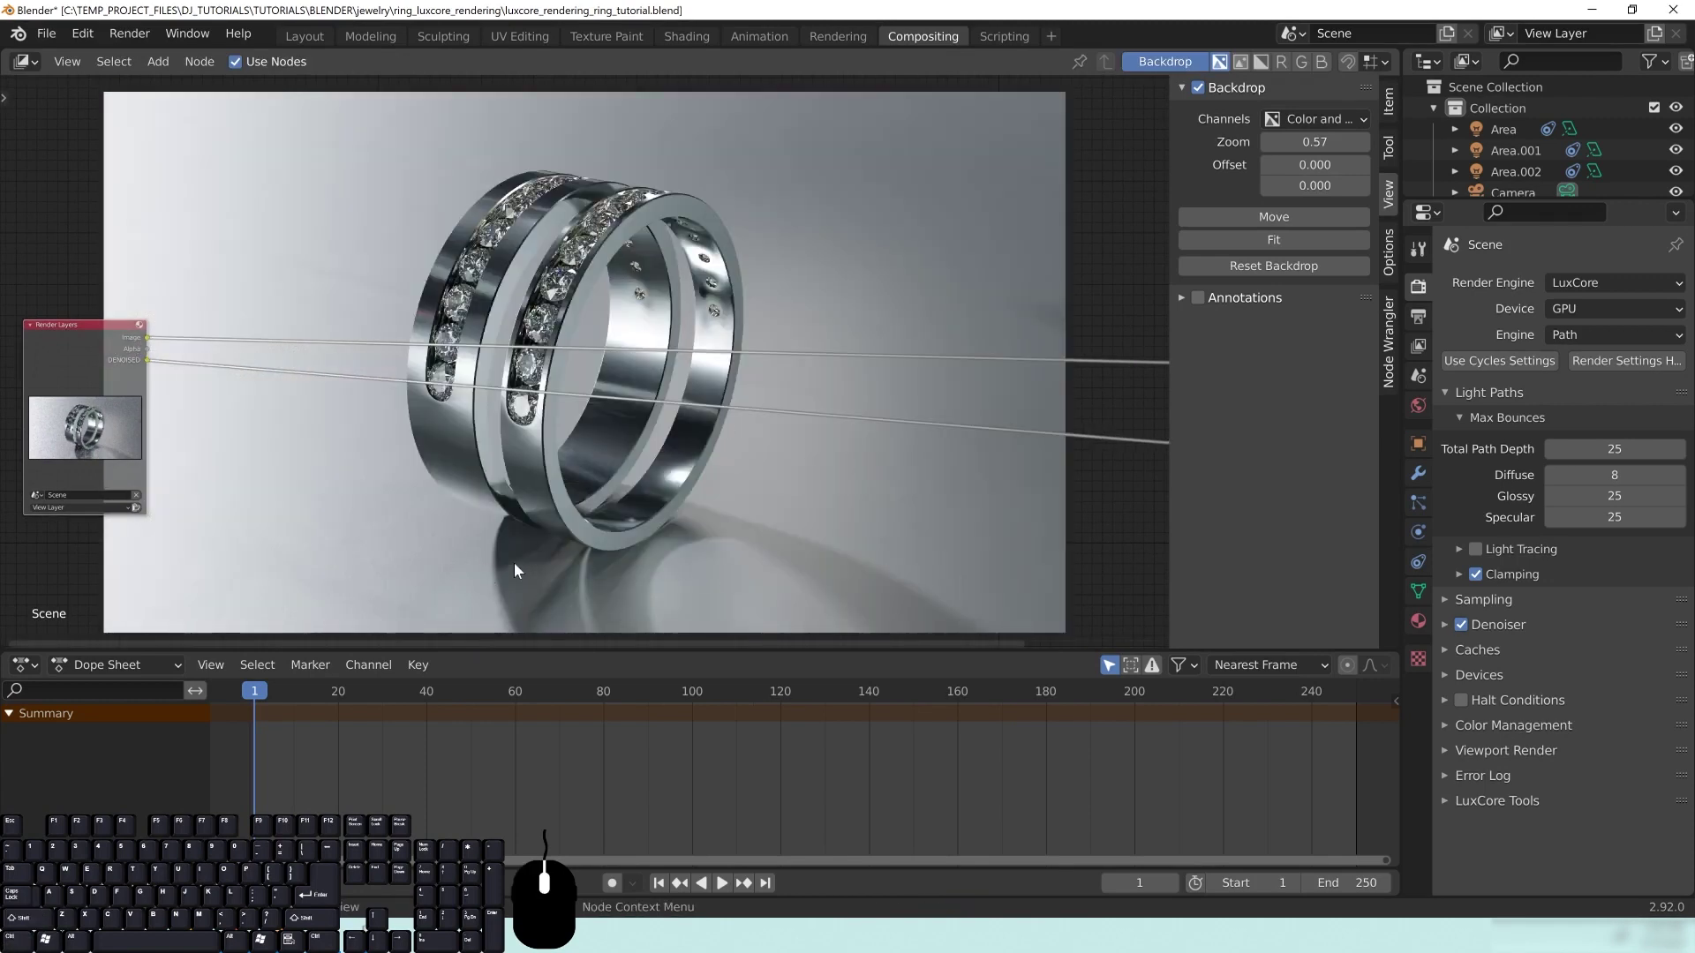
Step: Enlarge the backdrop to a zoom of about 1.79 and offset it vertically to inspect the denoised shadow beneath the ring
middle_drag(653, 565, 605, 468)
drag(1344, 138, 1451, 138)
drag(1306, 171, 1424, 187)
drag(1319, 190, 1467, 189)
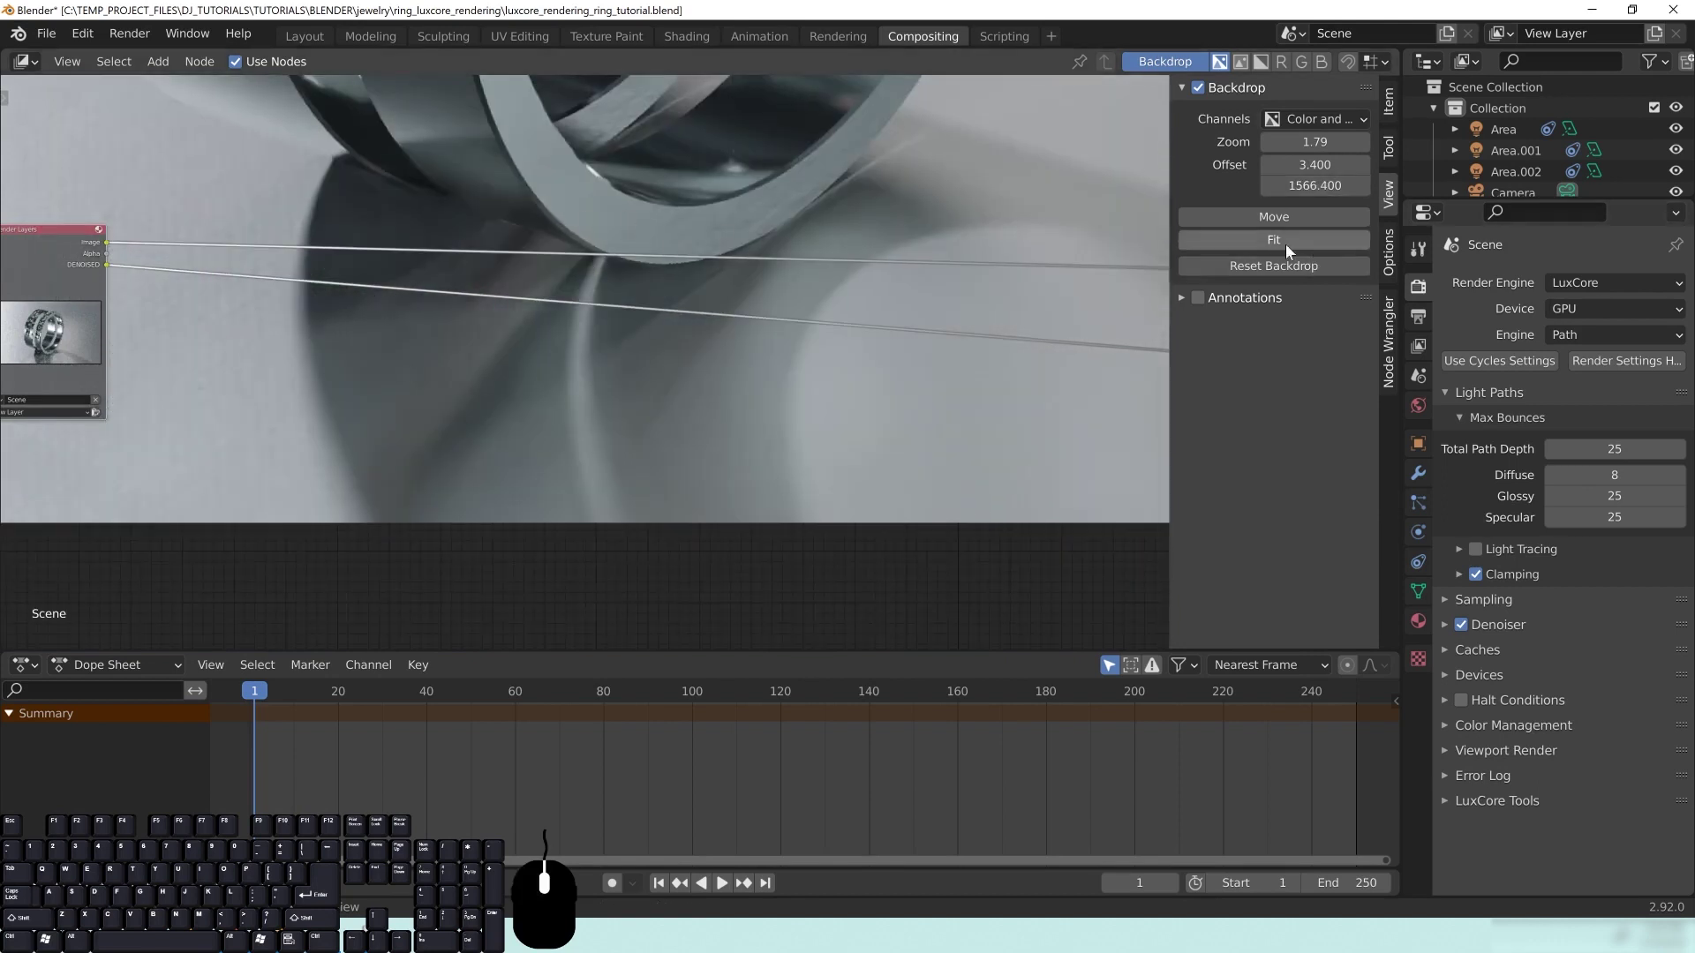
Step: Reset the backdrop, fit it to the node editor and preview the raw Image output of the Render Layers node
click(1294, 267)
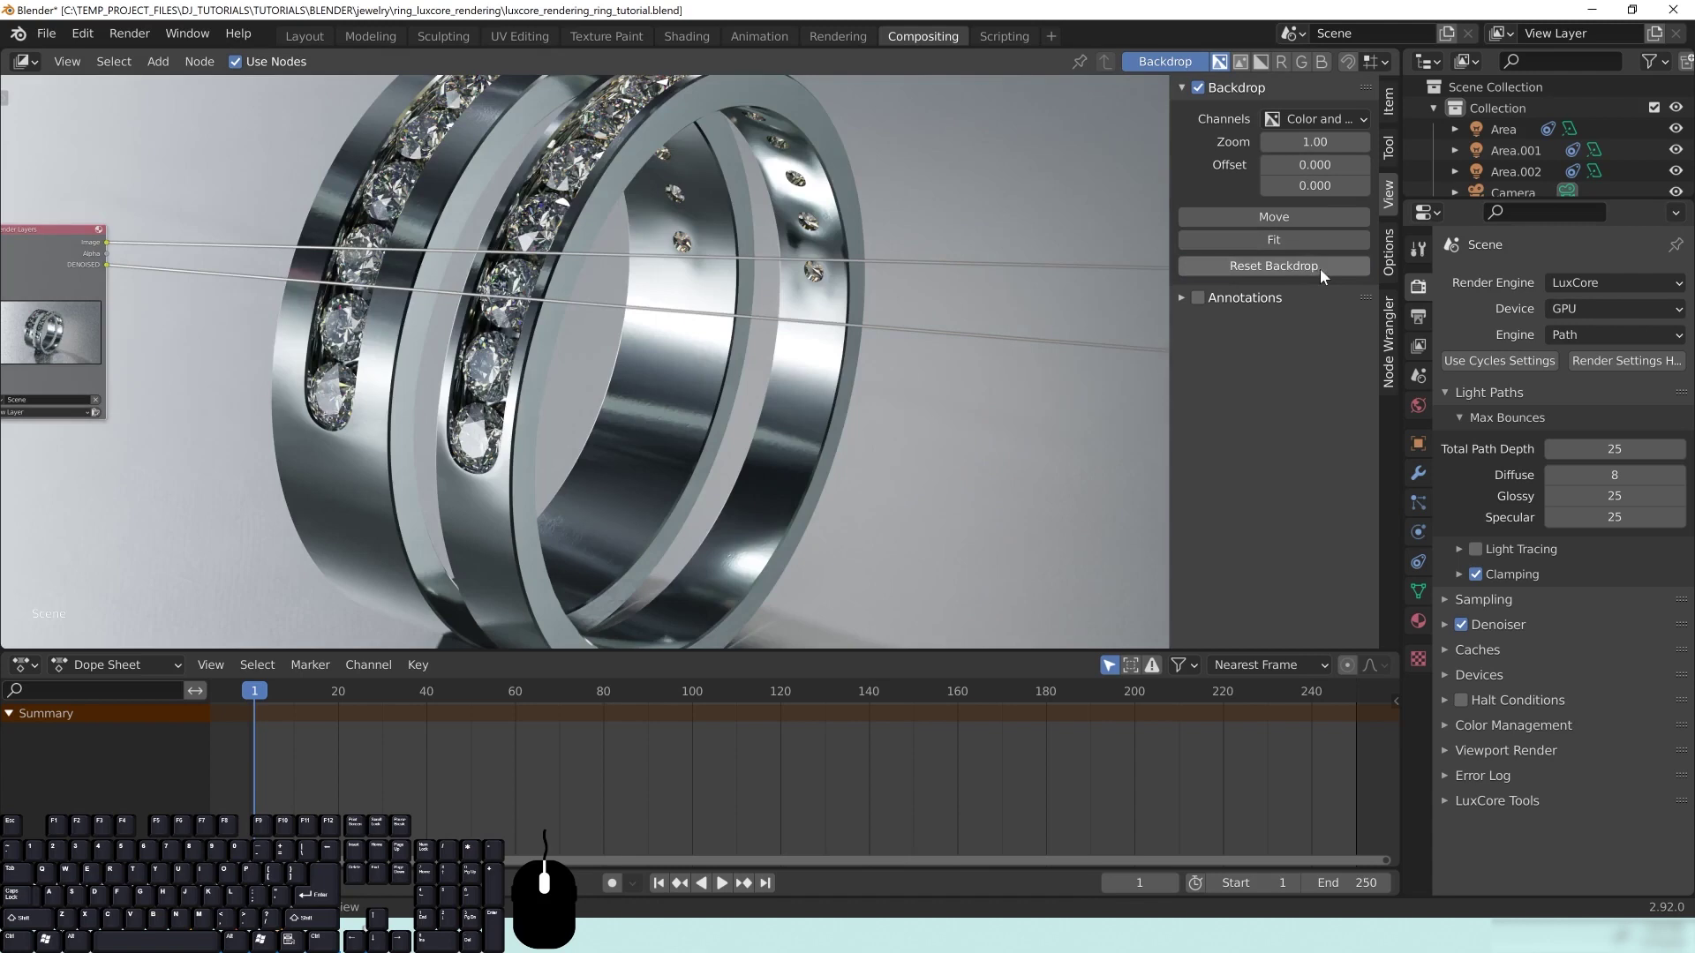
click(1279, 240)
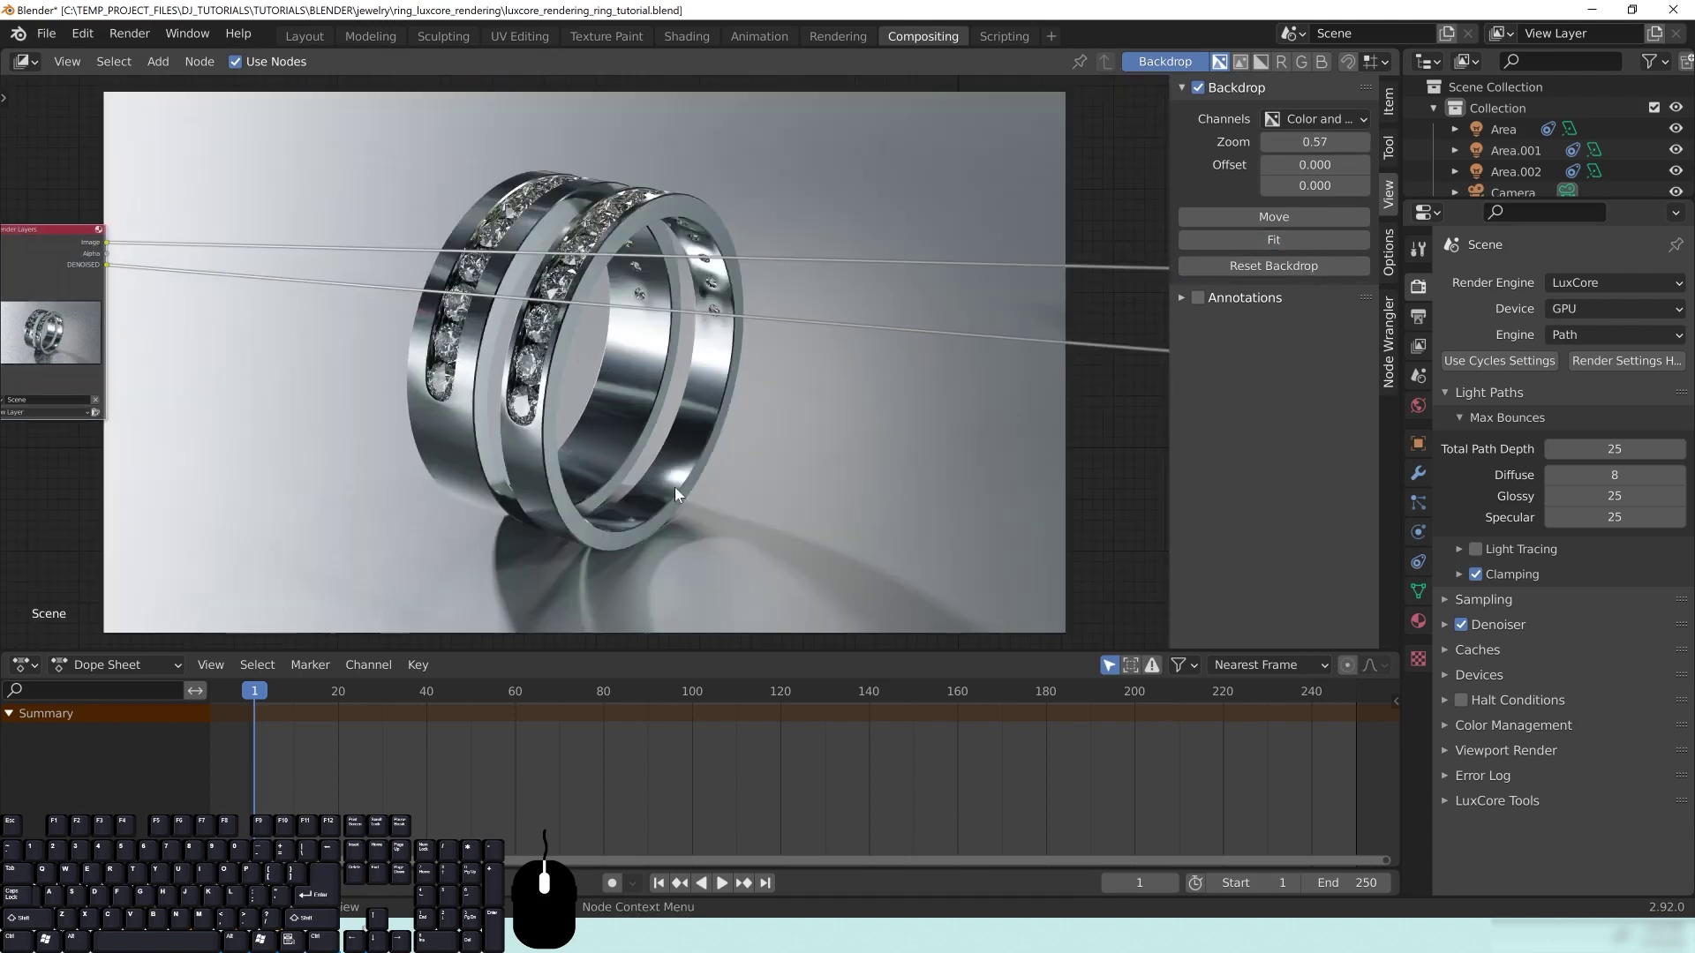
middle_drag(262, 346, 305, 355)
ctrl+shift+click(115, 241)
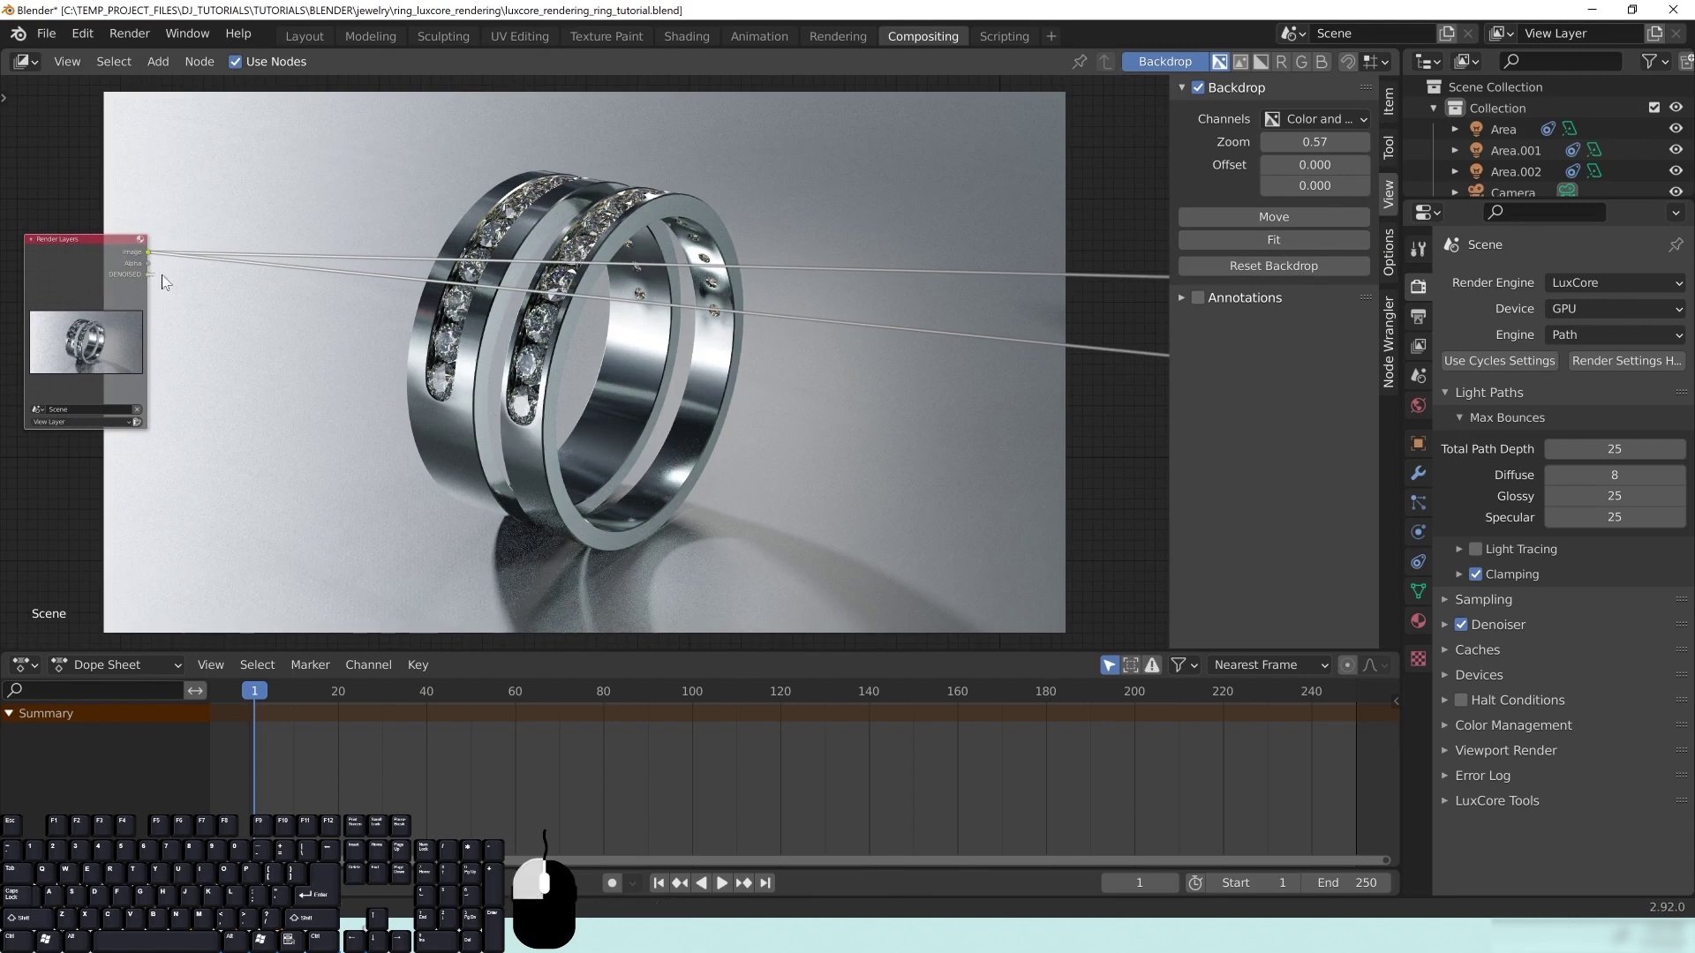
Step: Add a Mix color node and link the Render Layers Image output to its first image input
key(shift+a)
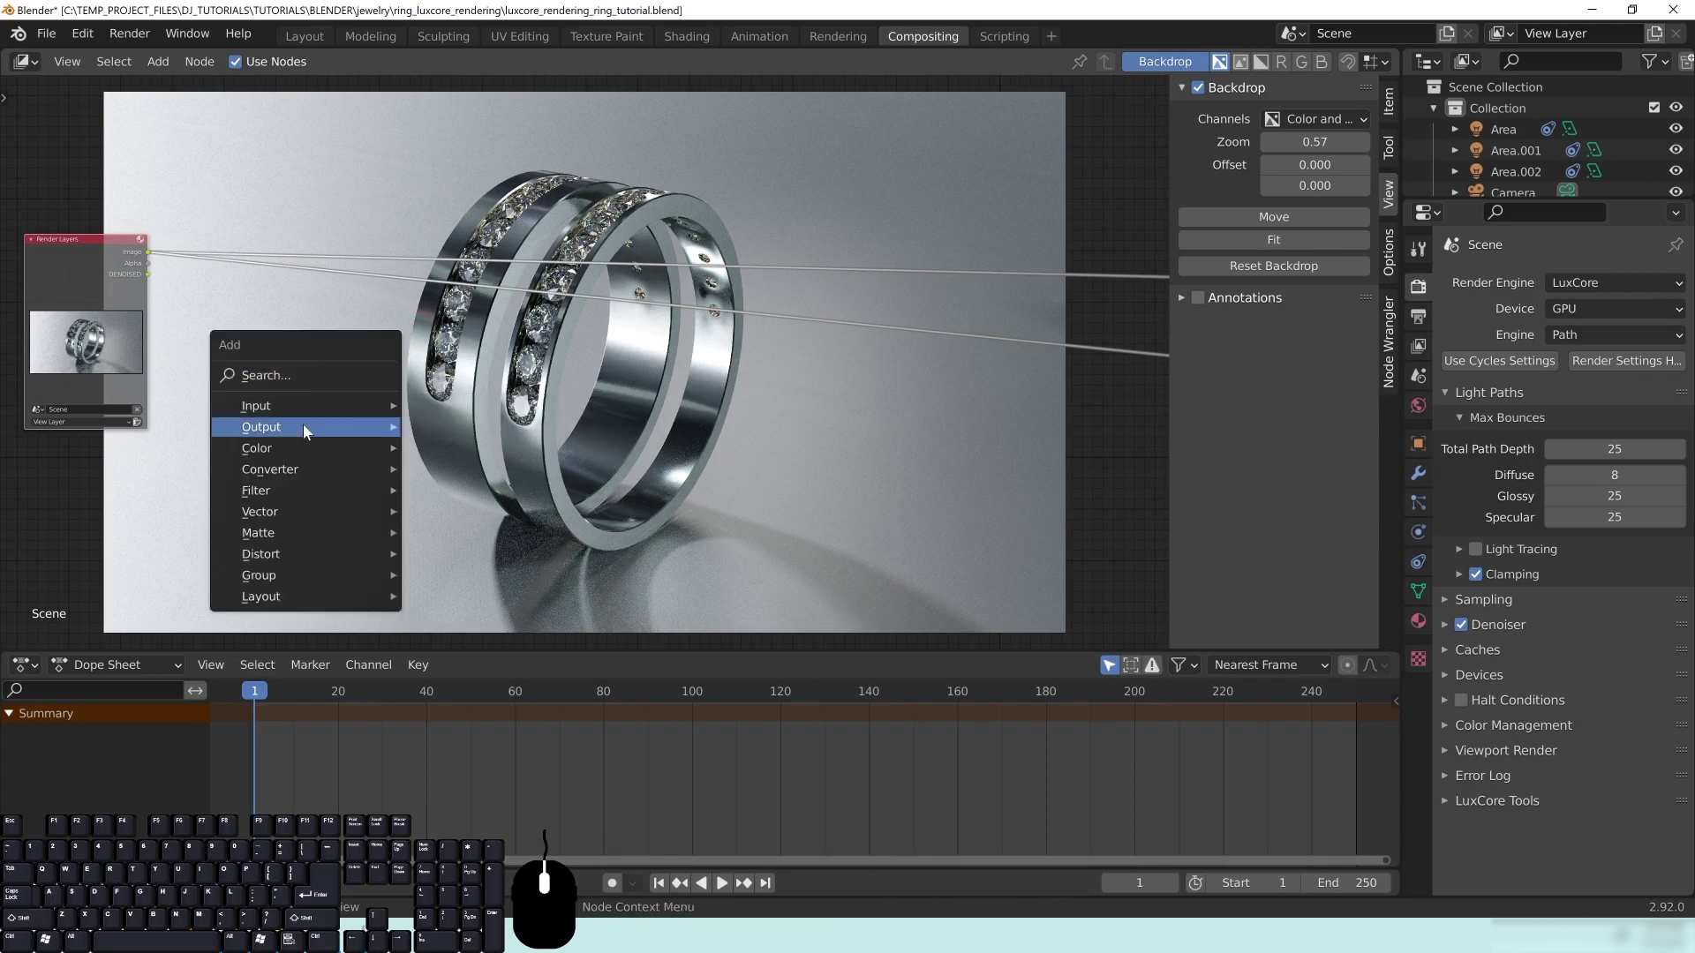
mouse_move(294, 448)
click(517, 654)
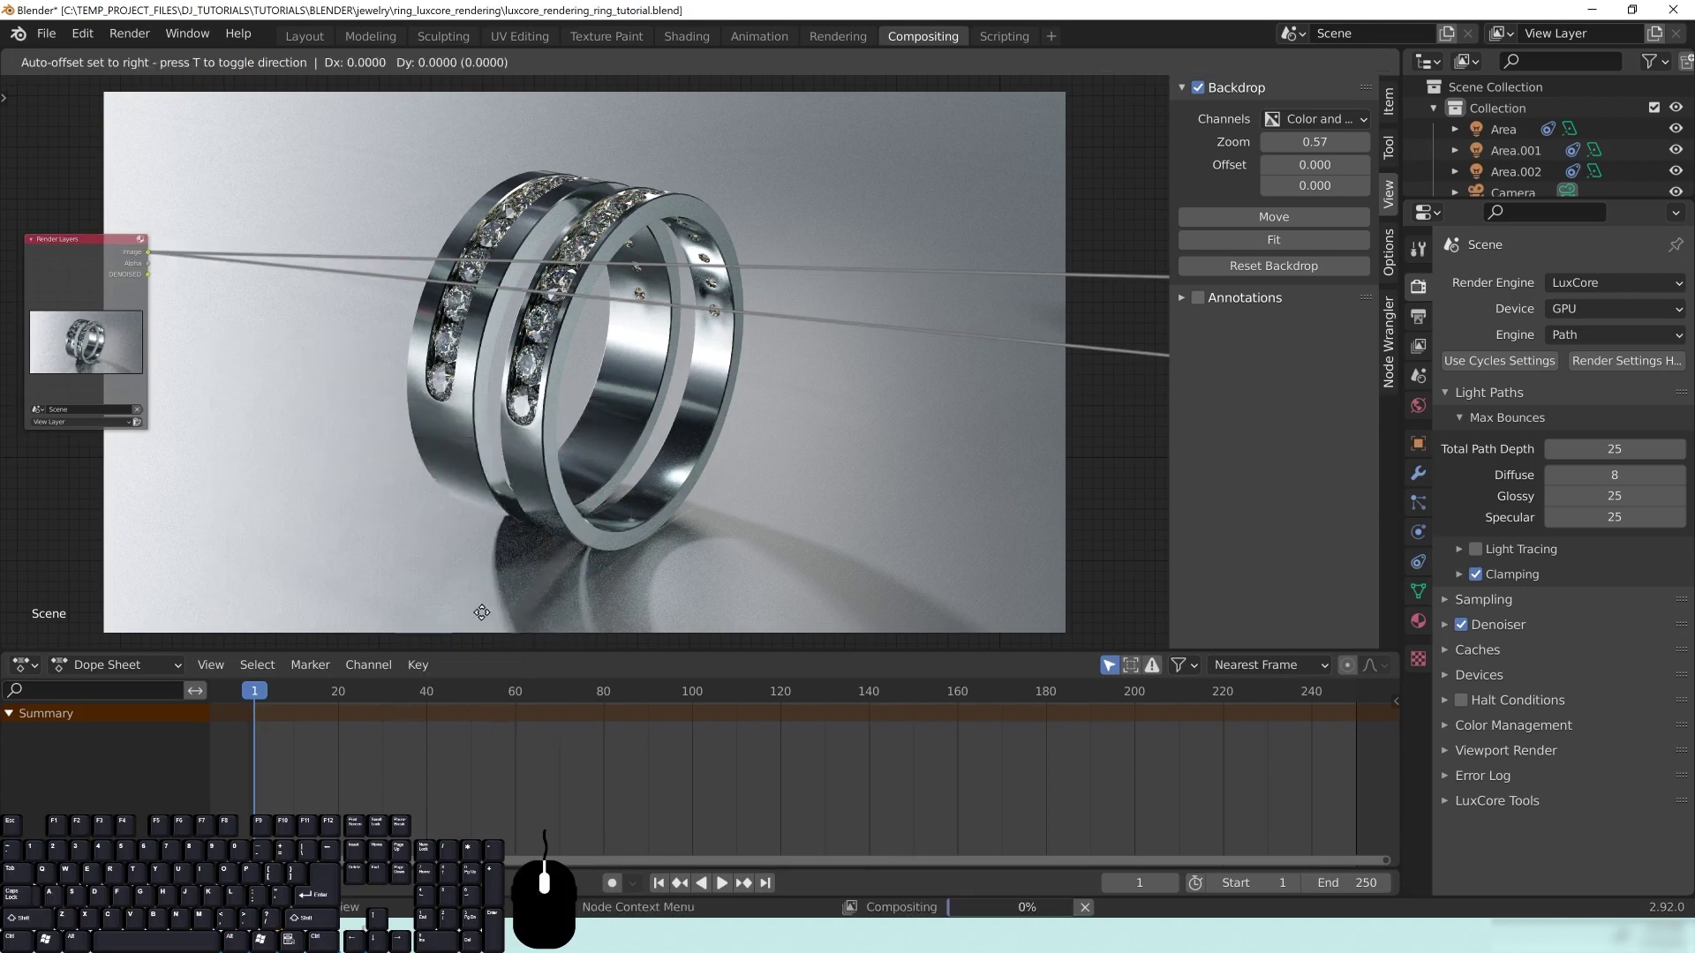
click(323, 340)
drag(148, 253, 287, 372)
drag(316, 311, 425, 151)
Step: Link the DENOISED output to the Mix node's second image input and preview the Mix result in the Viewer
scroll(423, 148, up, 5)
middle_drag(413, 136, 742, 251)
drag(680, 184, 583, 180)
drag(268, 348, 557, 273)
drag(639, 170, 506, 370)
ctrl+shift+click(564, 196)
Step: Set the Mix node's factor to 0.5 and move the node aside to check the blended image
double_click(495, 441)
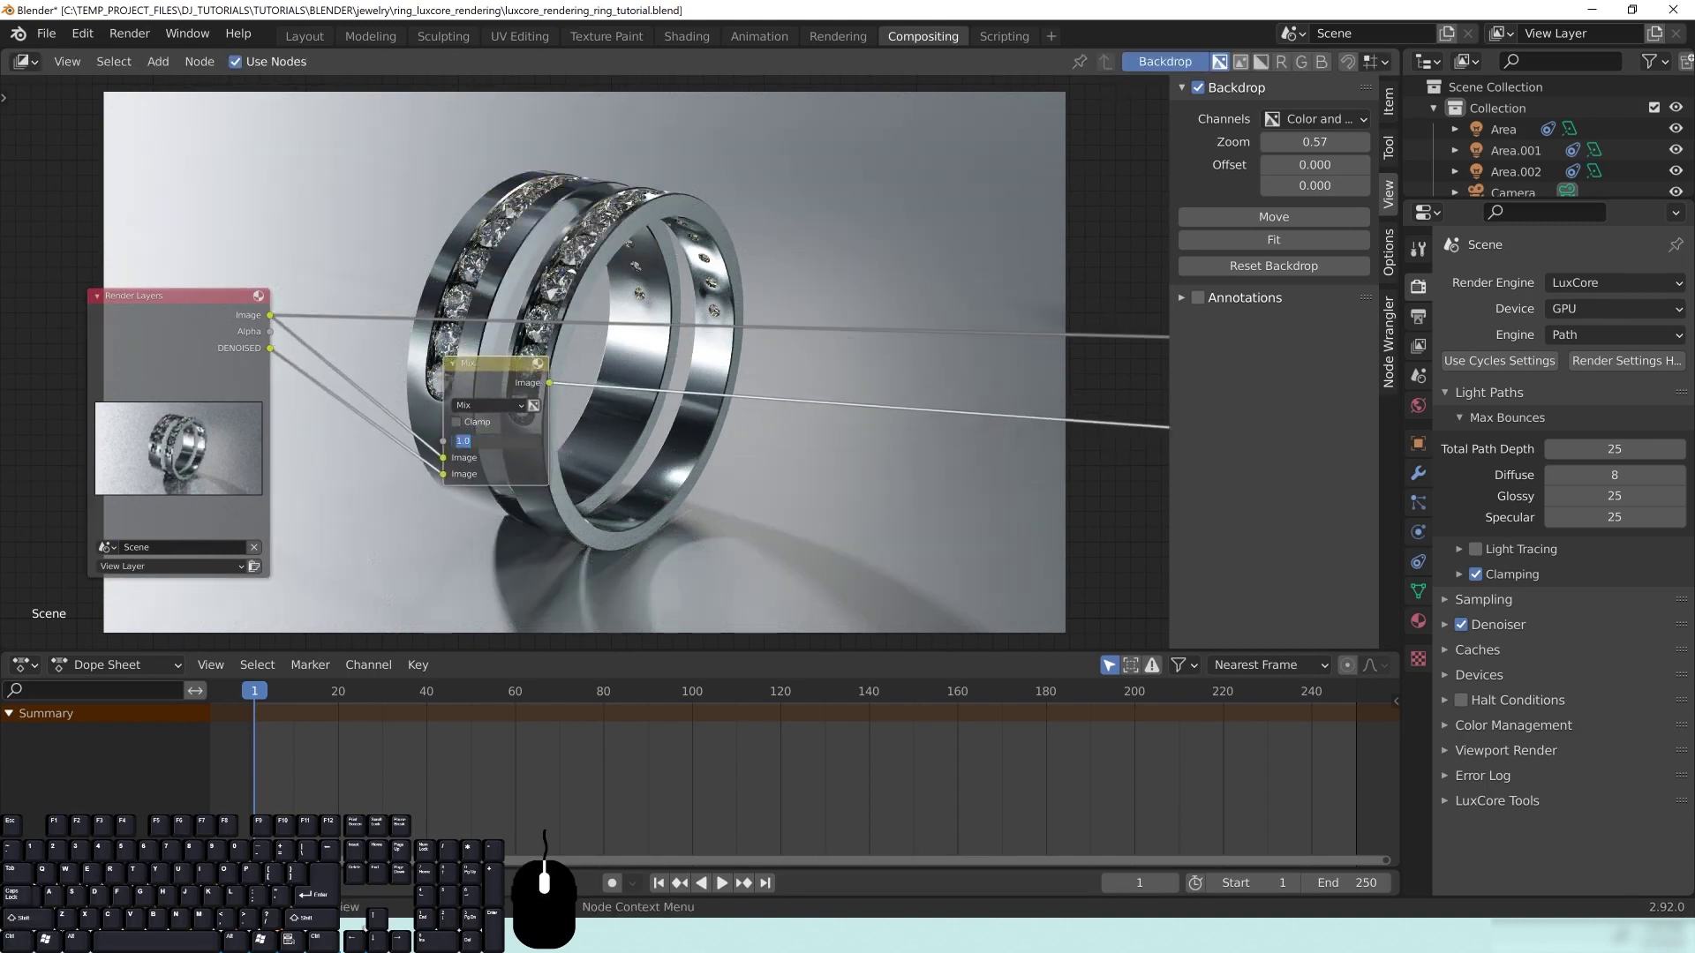
text(.5)
key(Return)
drag(512, 369, 795, 373)
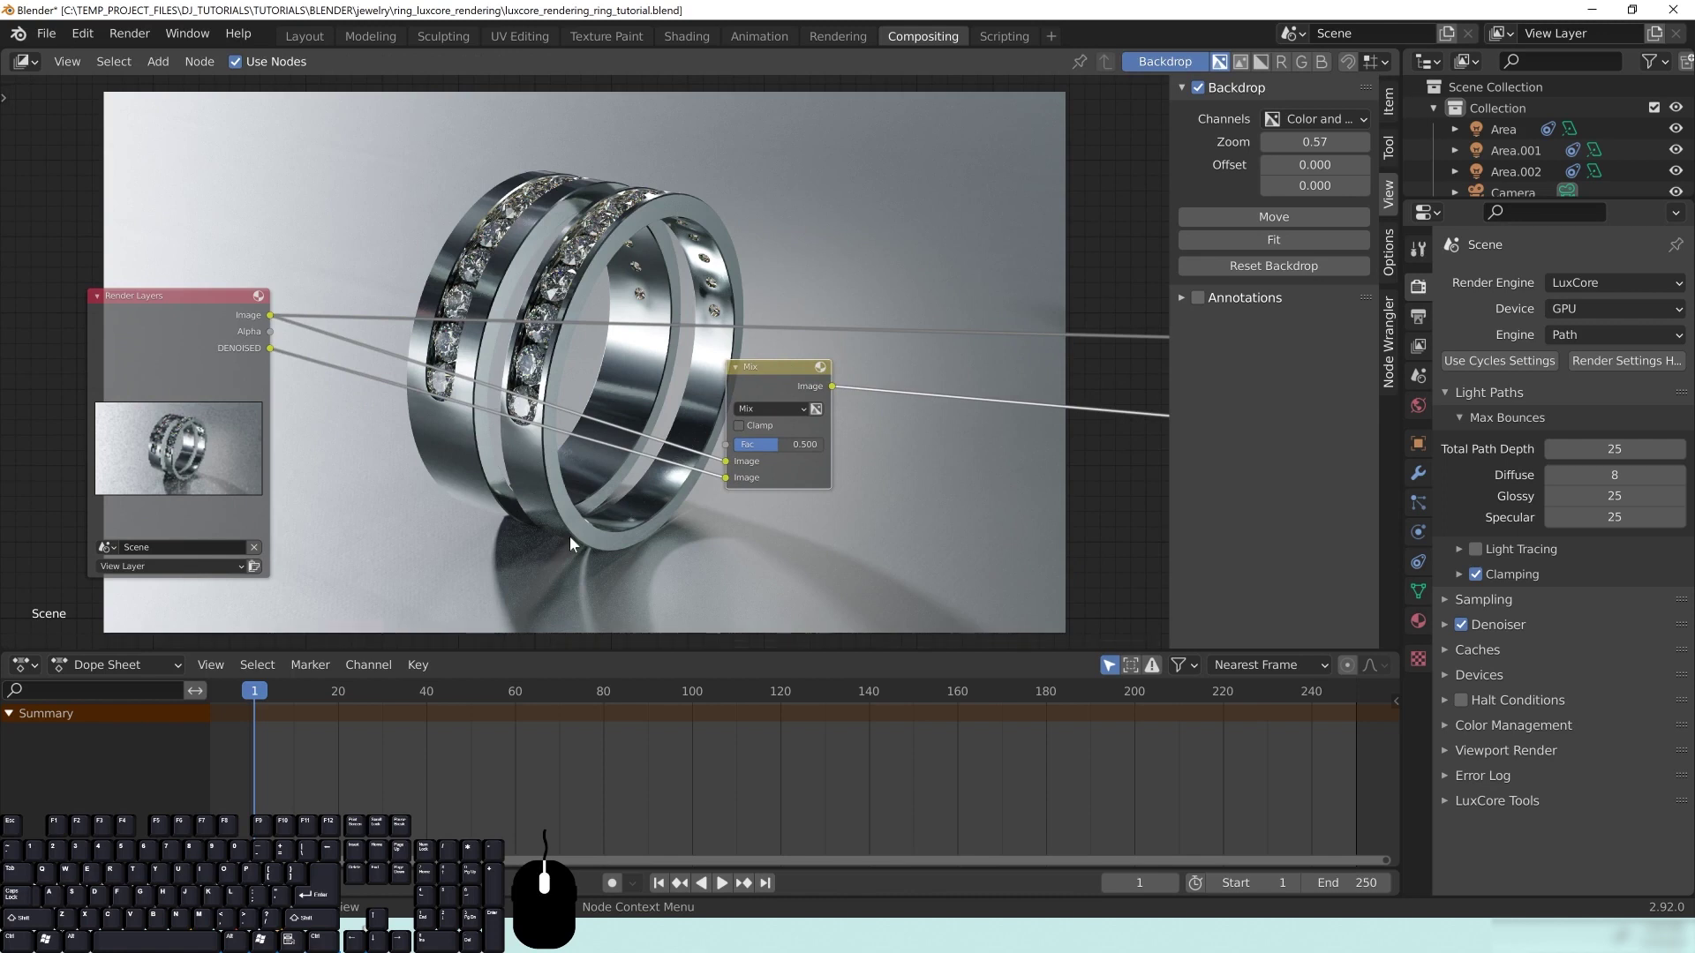
drag(780, 382, 523, 372)
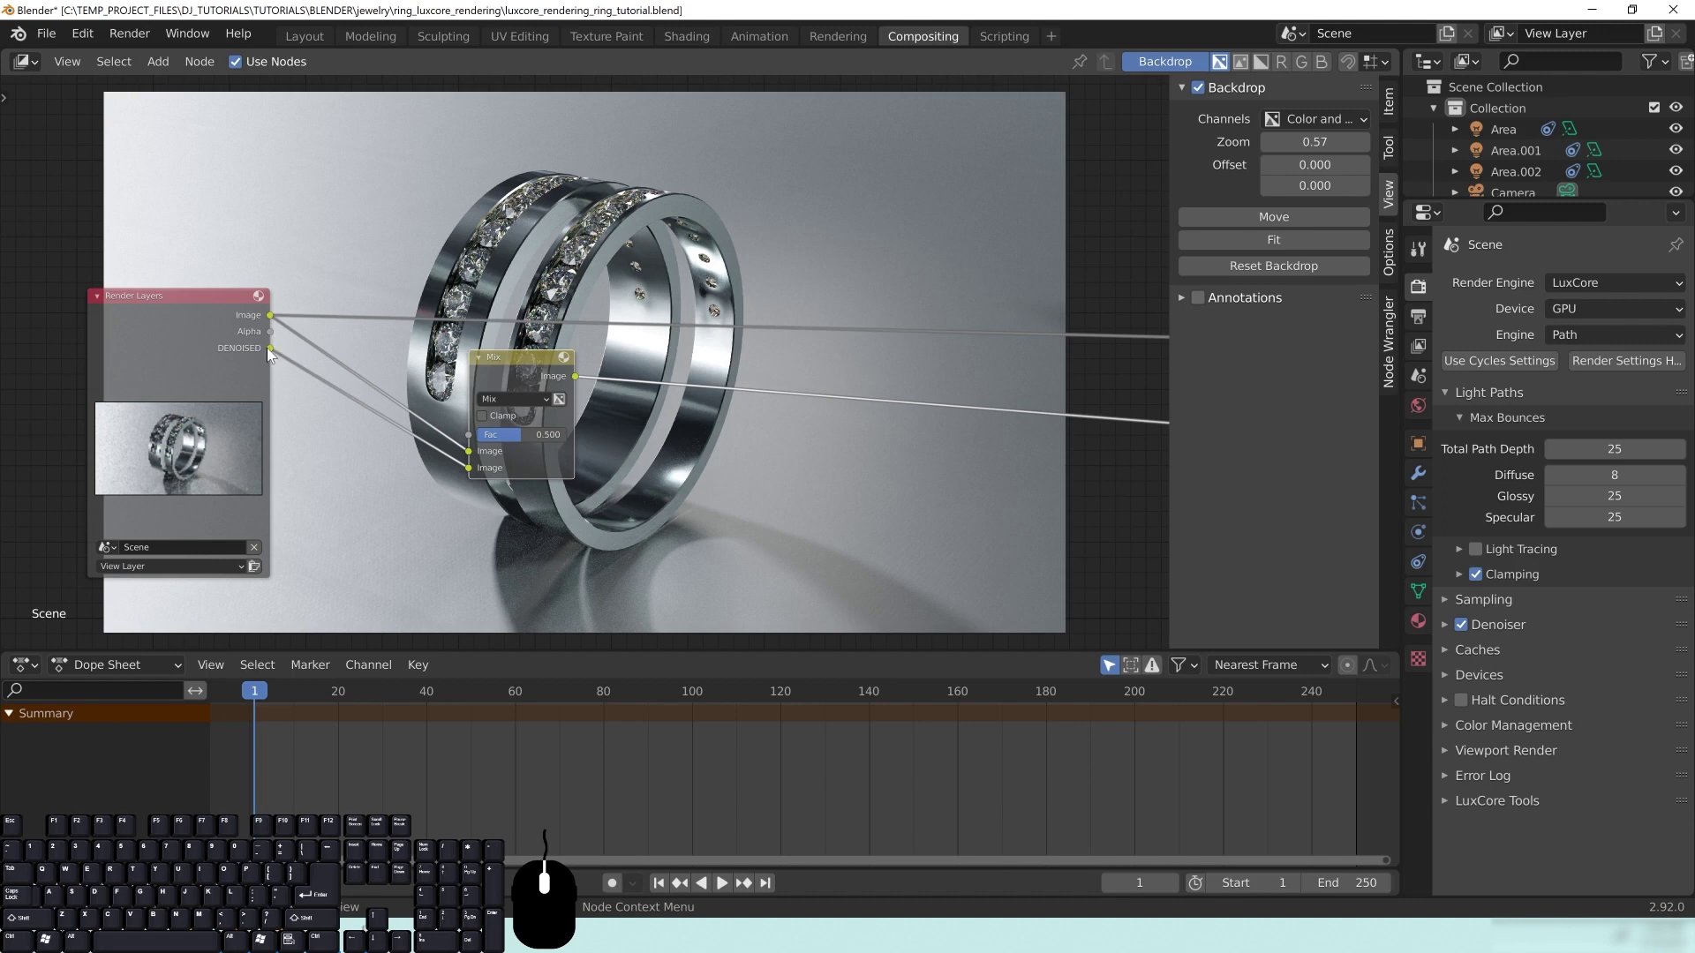
Step: Fine-tune the Mix node's factor to 0.571 and place the node closer to Render Layers
drag(524, 372, 468, 361)
drag(272, 316, 406, 252)
mouse_move(481, 427)
shift+mouse_down()
mouse_move(435, 428)
mouse_move(498, 428)
mouse_move(474, 427)
shift+mouse_up()
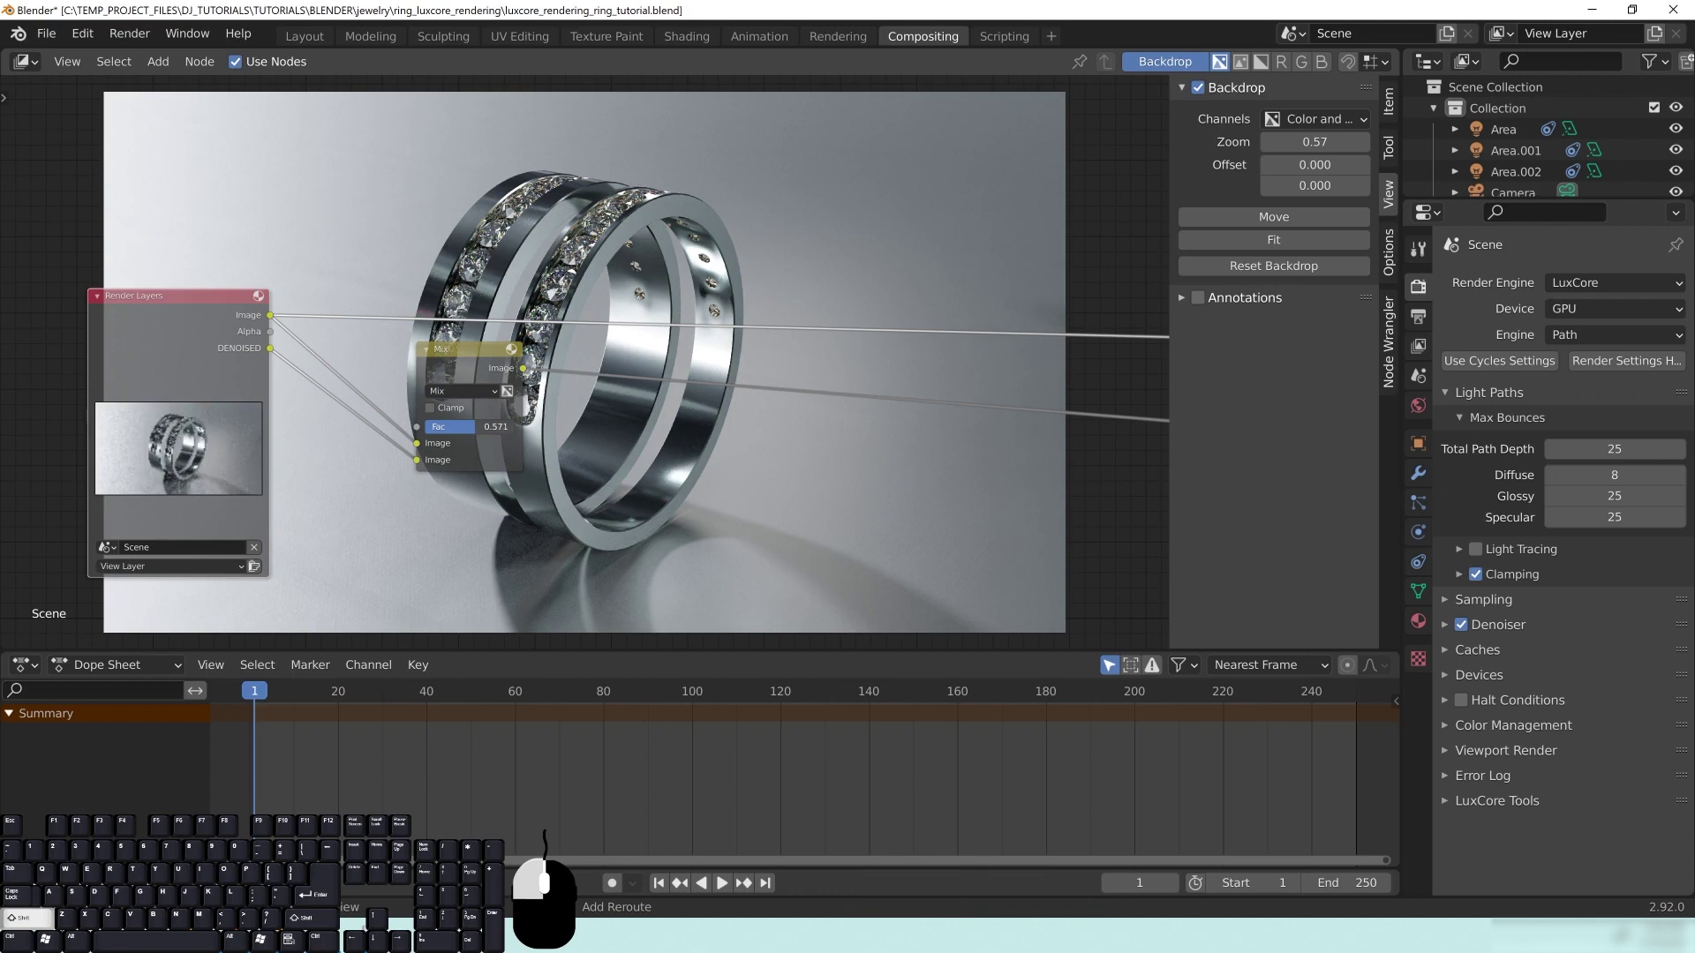
drag(488, 363, 440, 361)
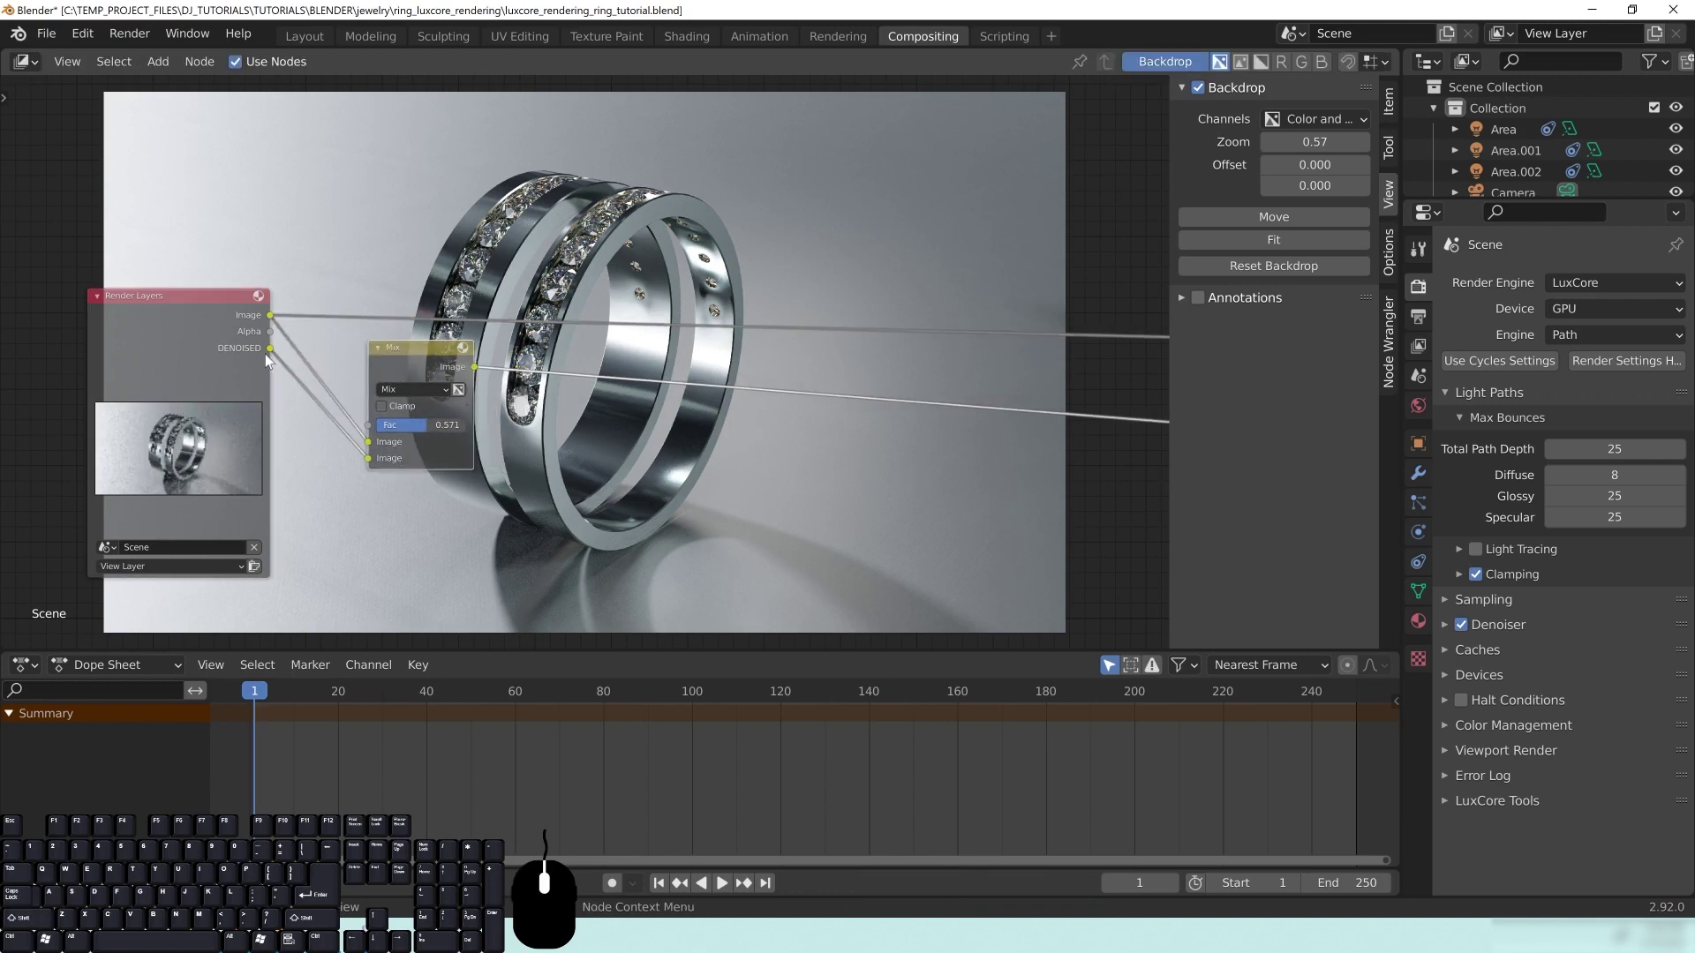
drag(270, 349, 502, 251)
drag(422, 350, 468, 356)
middle_drag(662, 204, 610, 263)
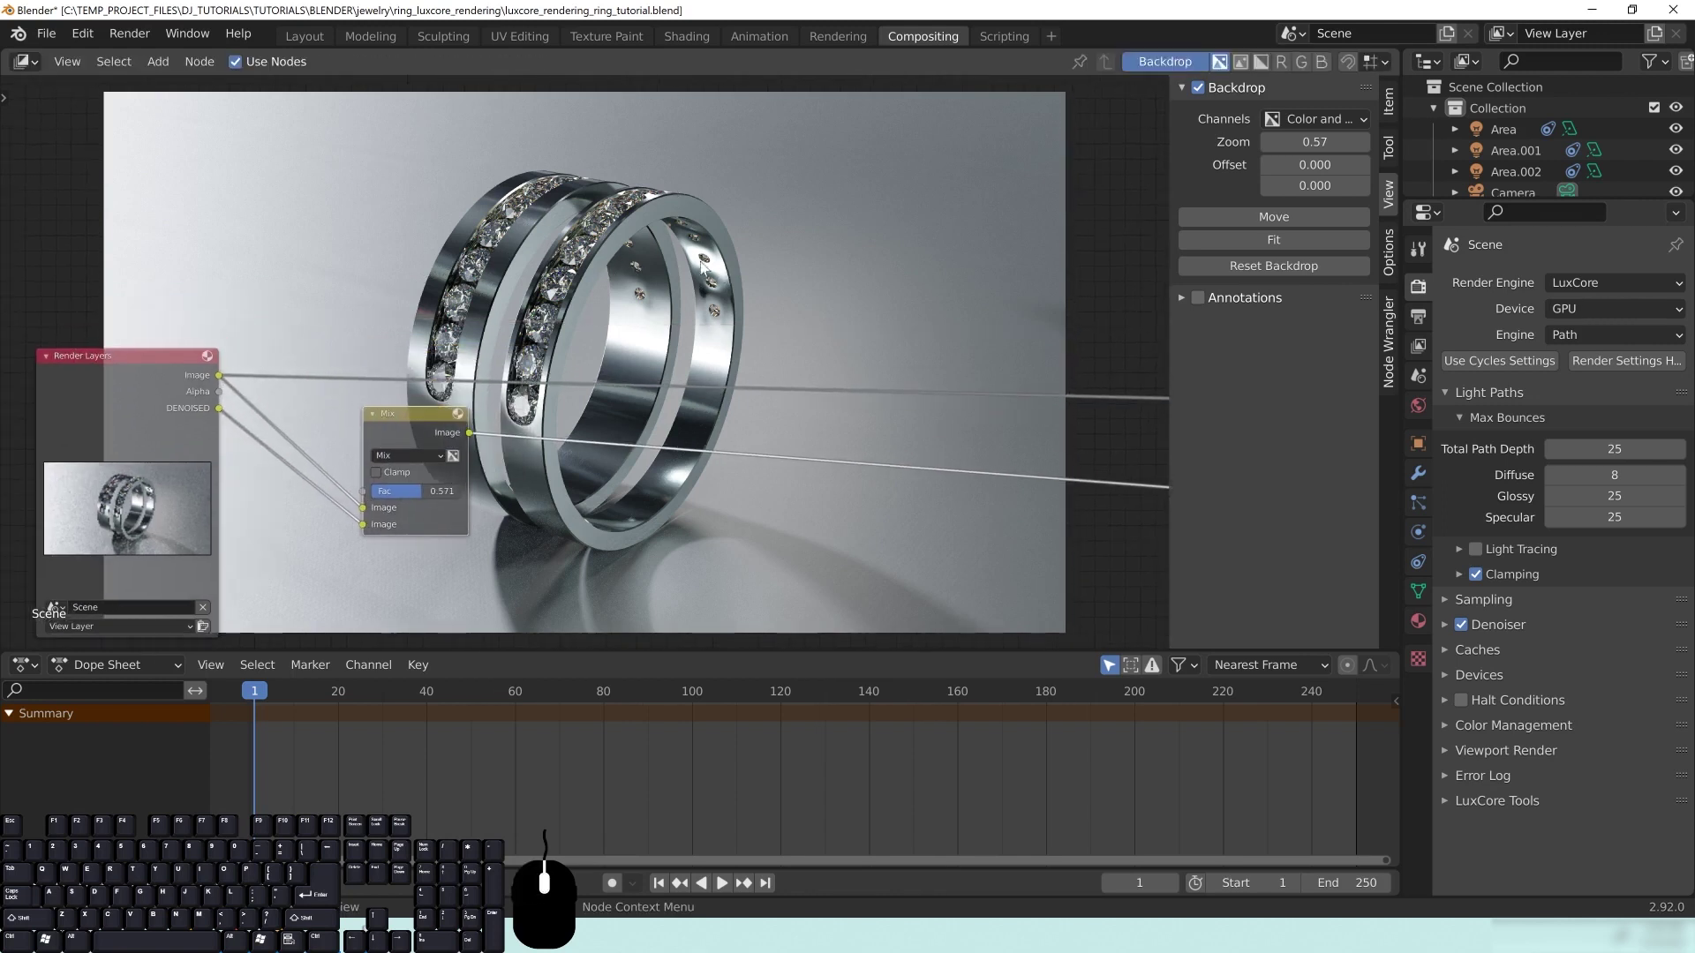
Step: Add a Color Balance node, feed it the Render Layers Image output and preview its result in the Viewer
key(shift+a)
mouse_move(674, 248)
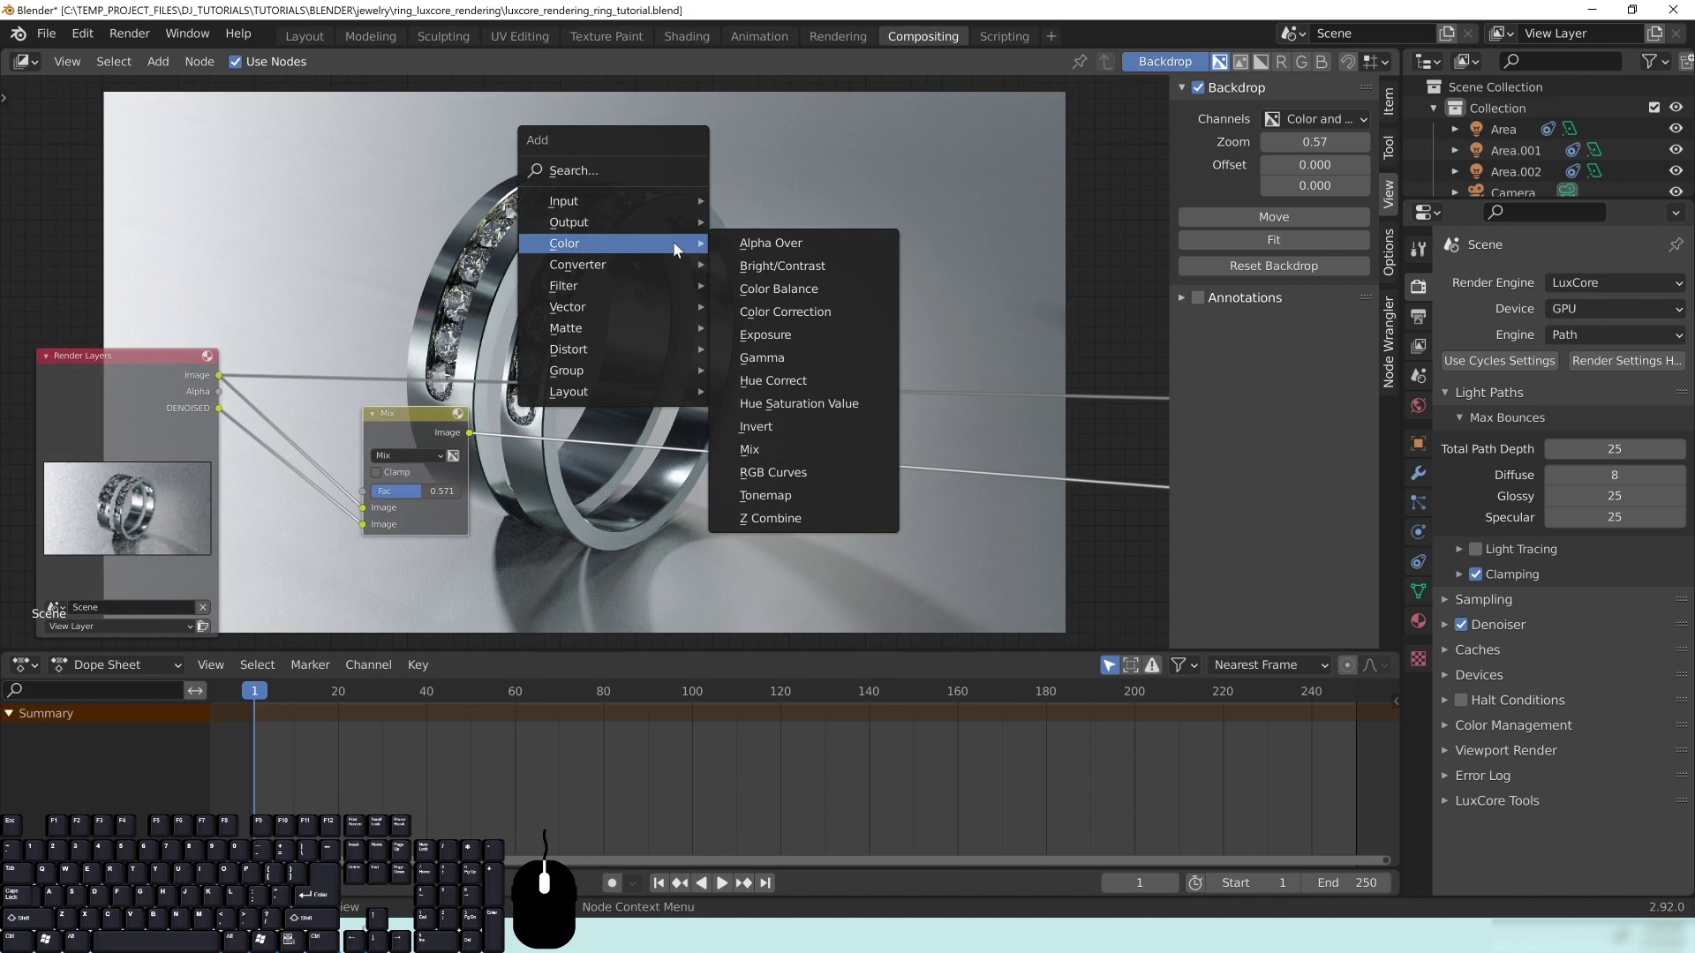
click(832, 288)
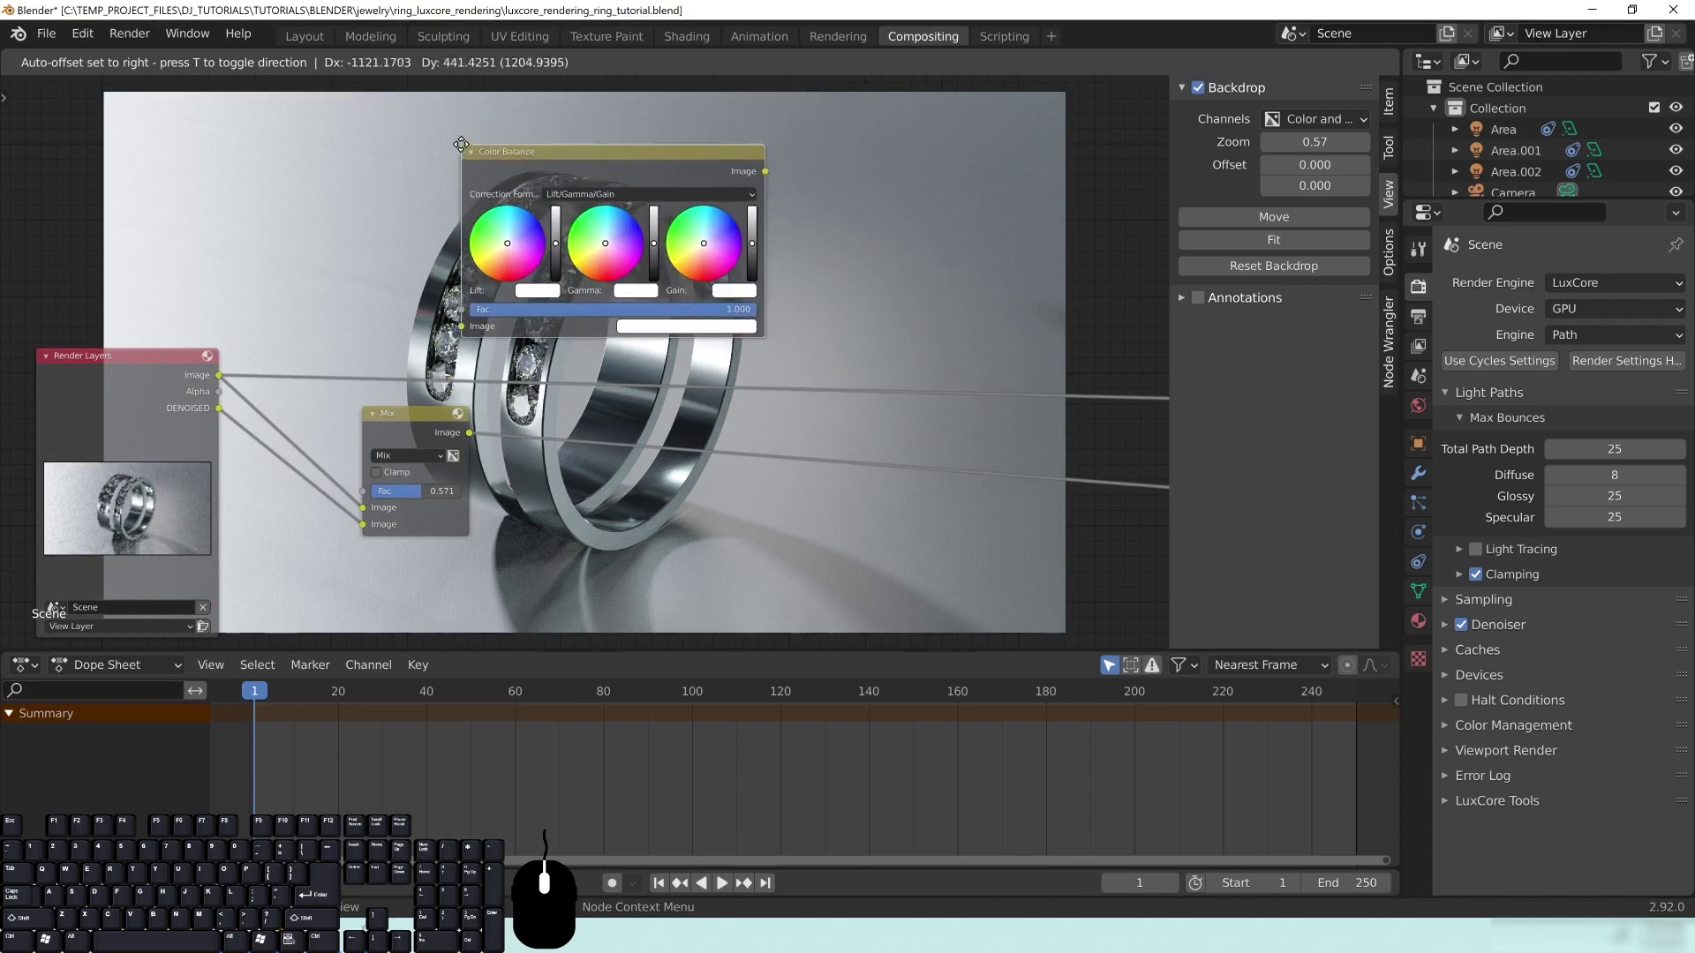
click(461, 144)
middle_drag(357, 288, 382, 291)
drag(703, 189, 1009, 197)
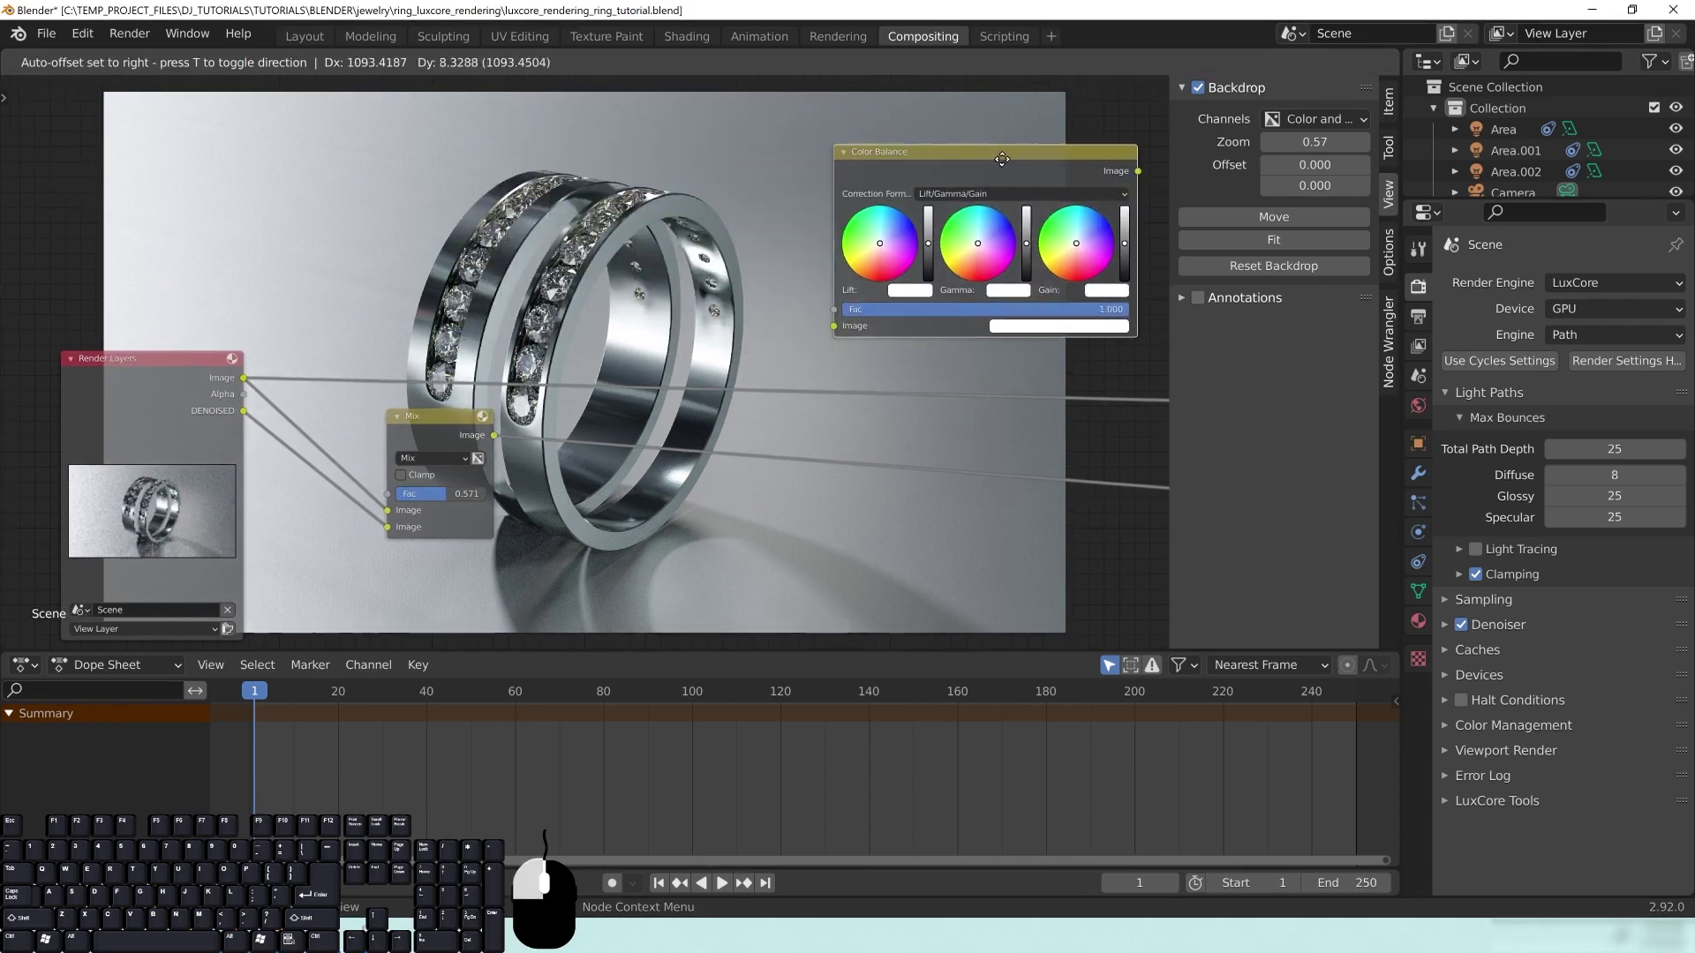
drag(244, 379, 793, 338)
drag(937, 172, 879, 175)
ctrl+shift+click(902, 176)
Step: Tint the Lift of the Color Balance node slightly toward a warm tone, keeping the node clear of the ring
middle_drag(769, 371, 630, 428)
drag(734, 226, 824, 226)
mouse_move(732, 320)
mouse_down()
mouse_move(746, 280)
mouse_move(726, 315)
mouse_up()
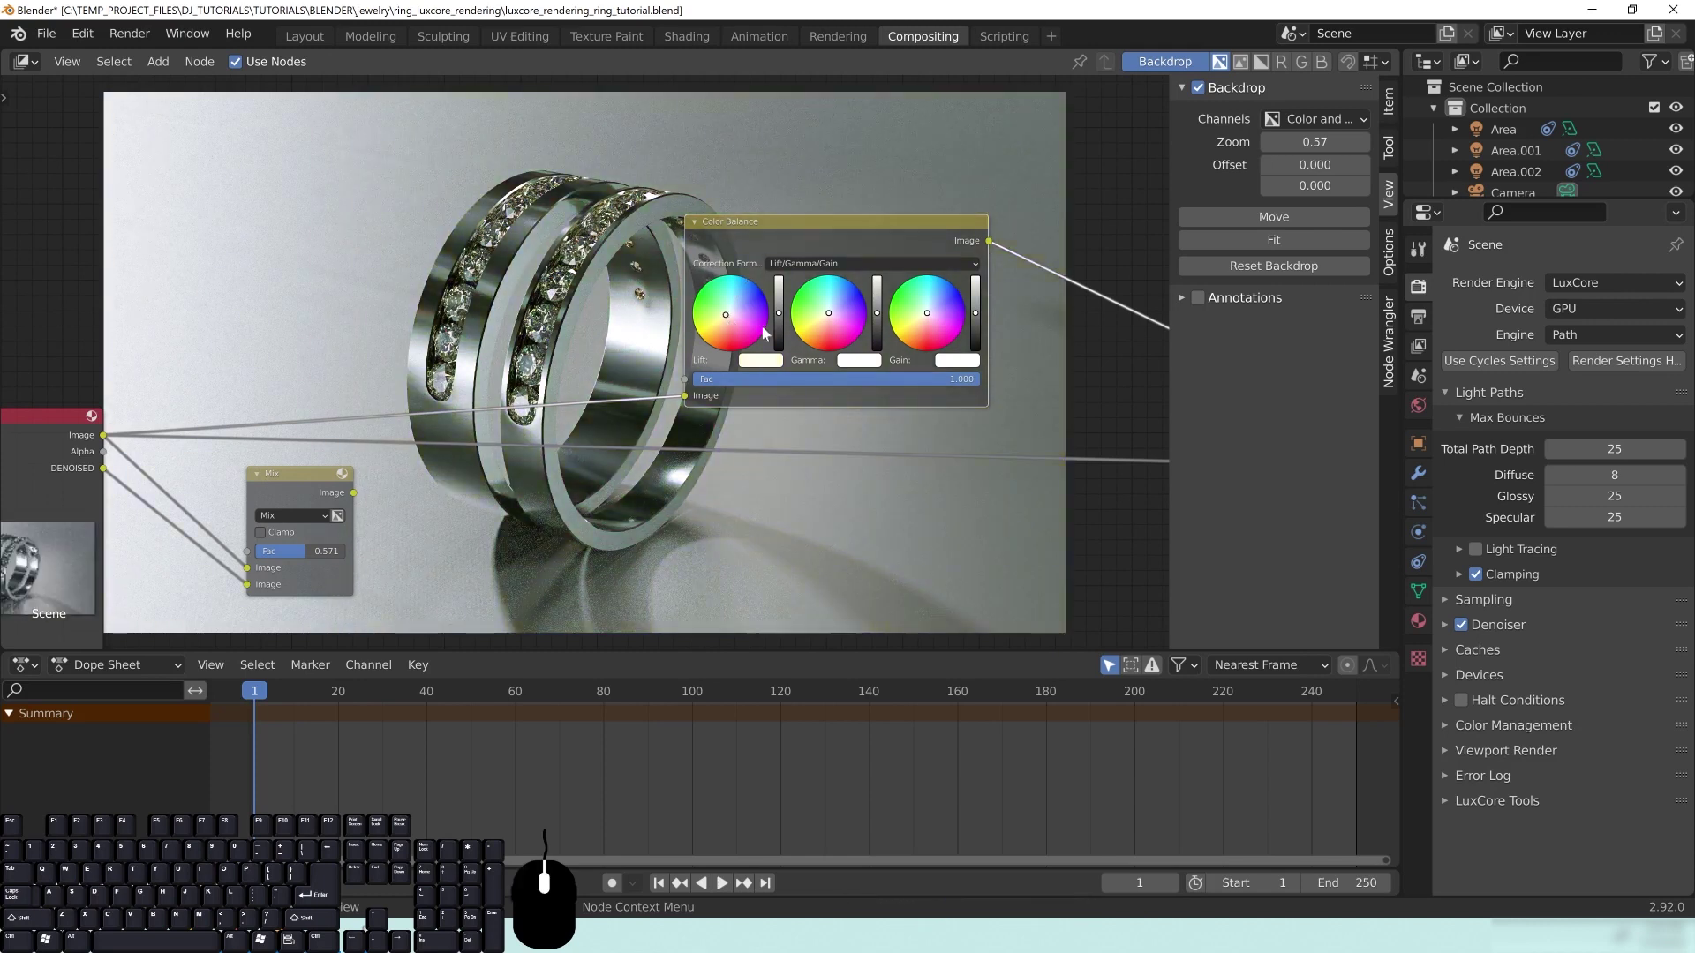
drag(804, 223, 826, 227)
scroll(844, 439, up, 1)
middle_drag(835, 436, 798, 461)
drag(833, 250, 903, 241)
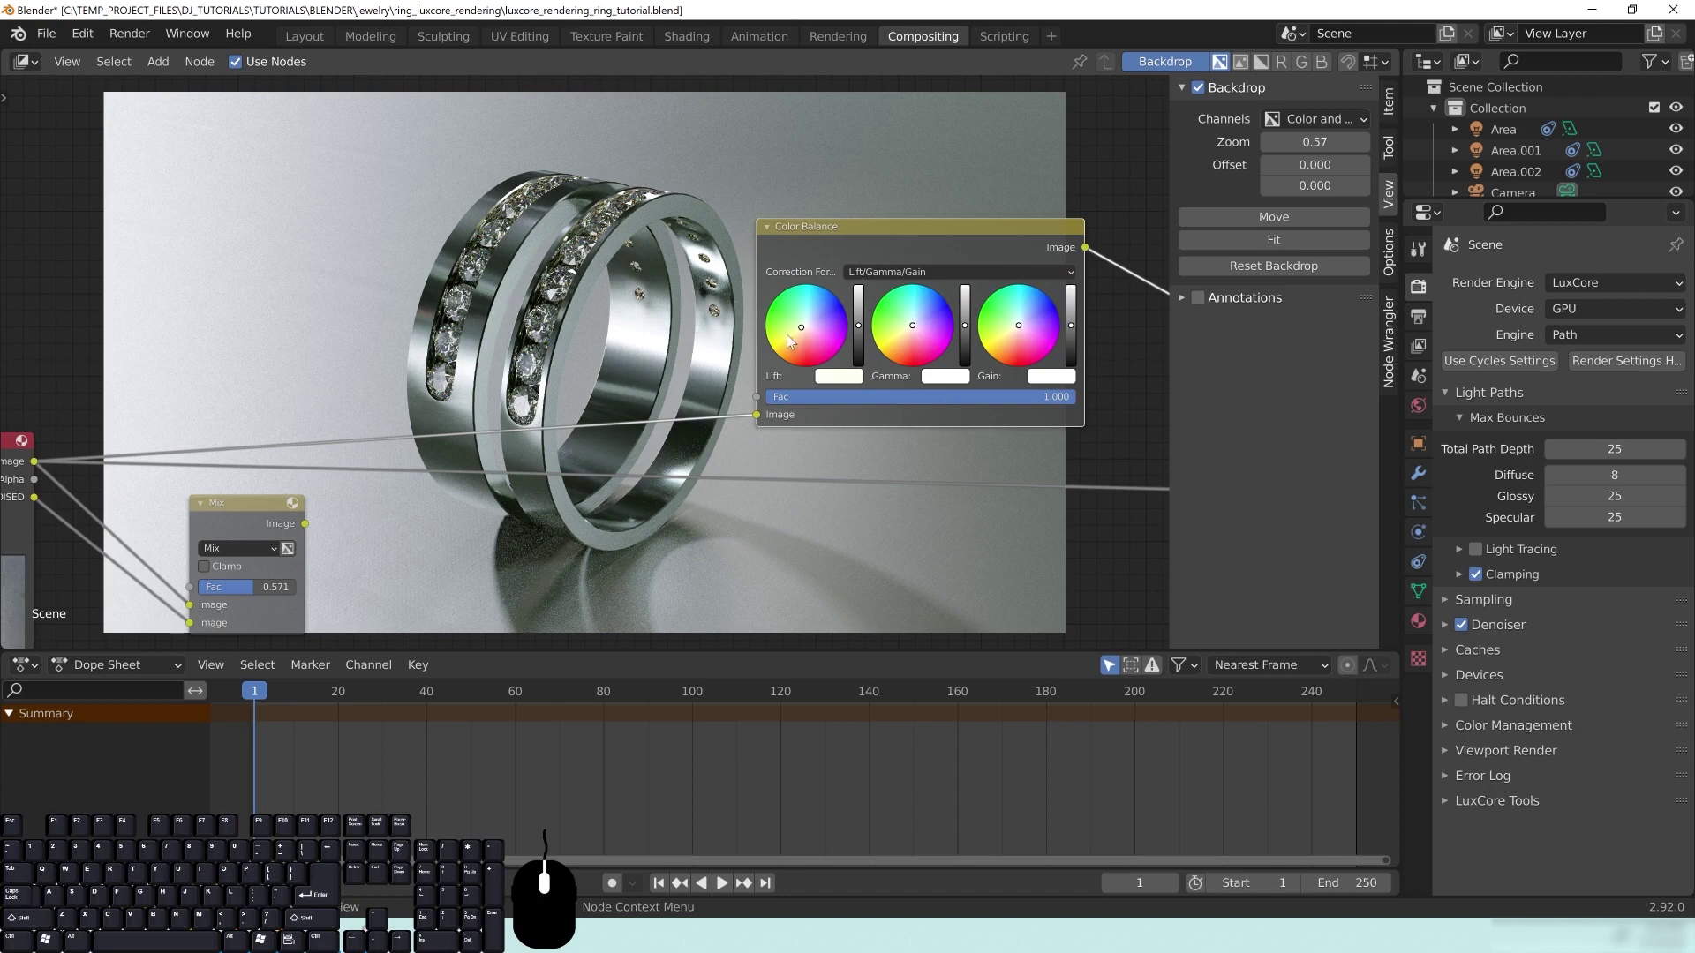
drag(844, 230, 834, 233)
shift+drag(793, 333, 792, 335)
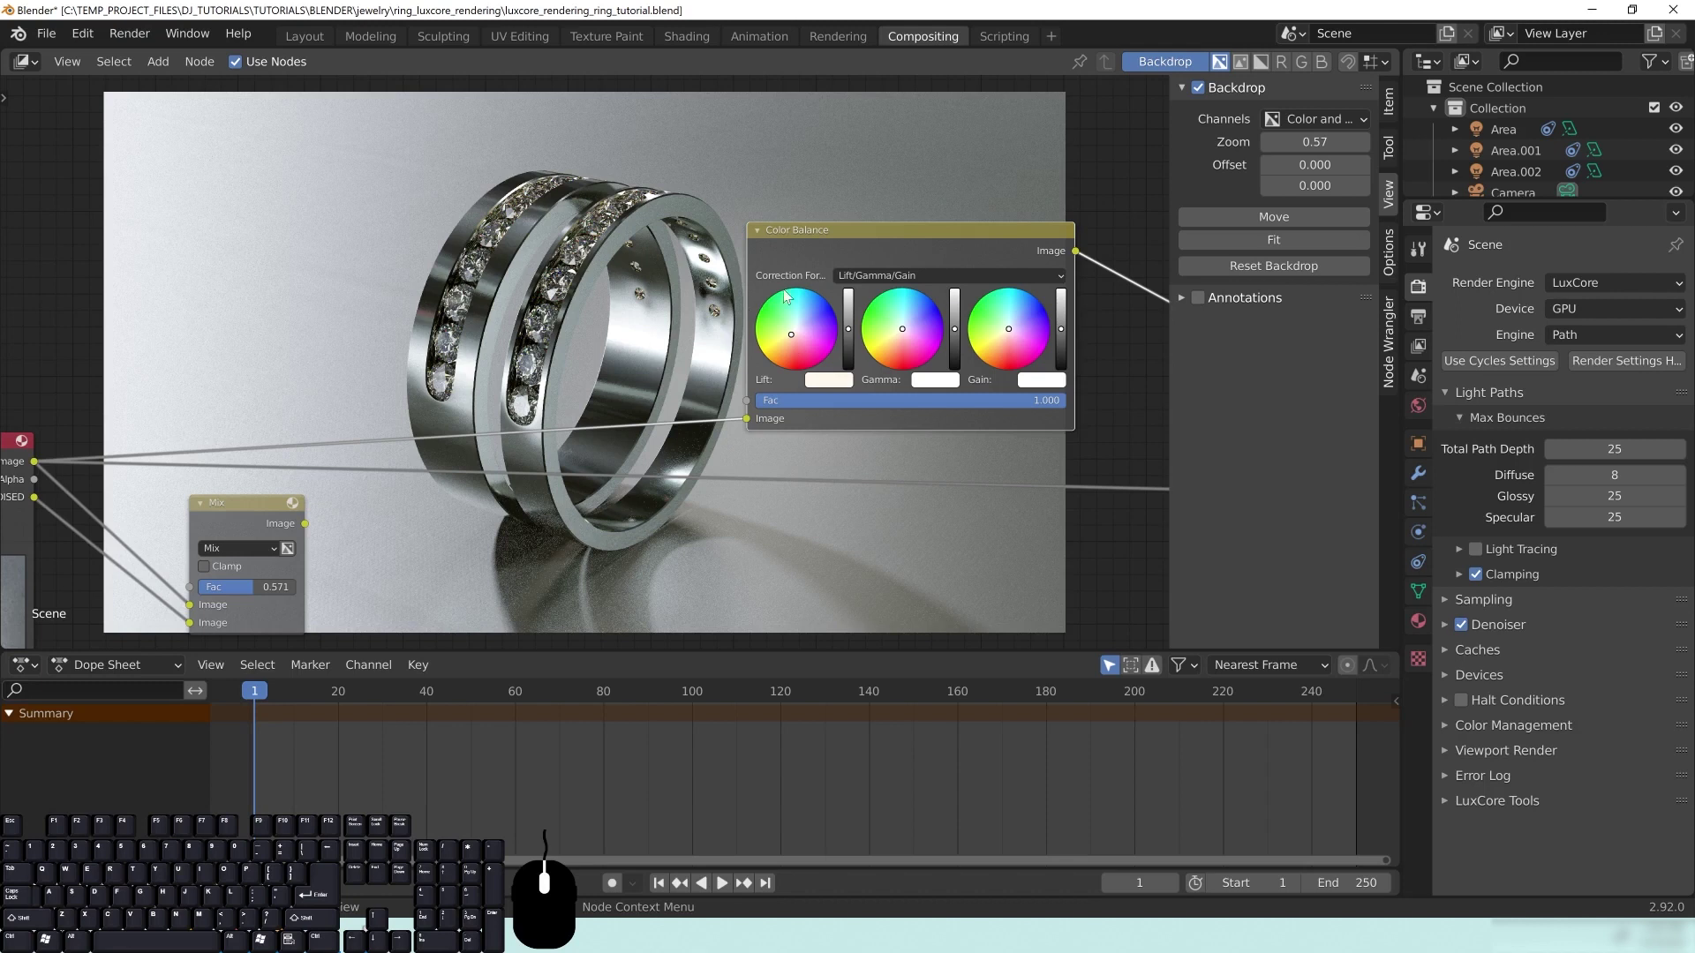
drag(856, 230, 871, 227)
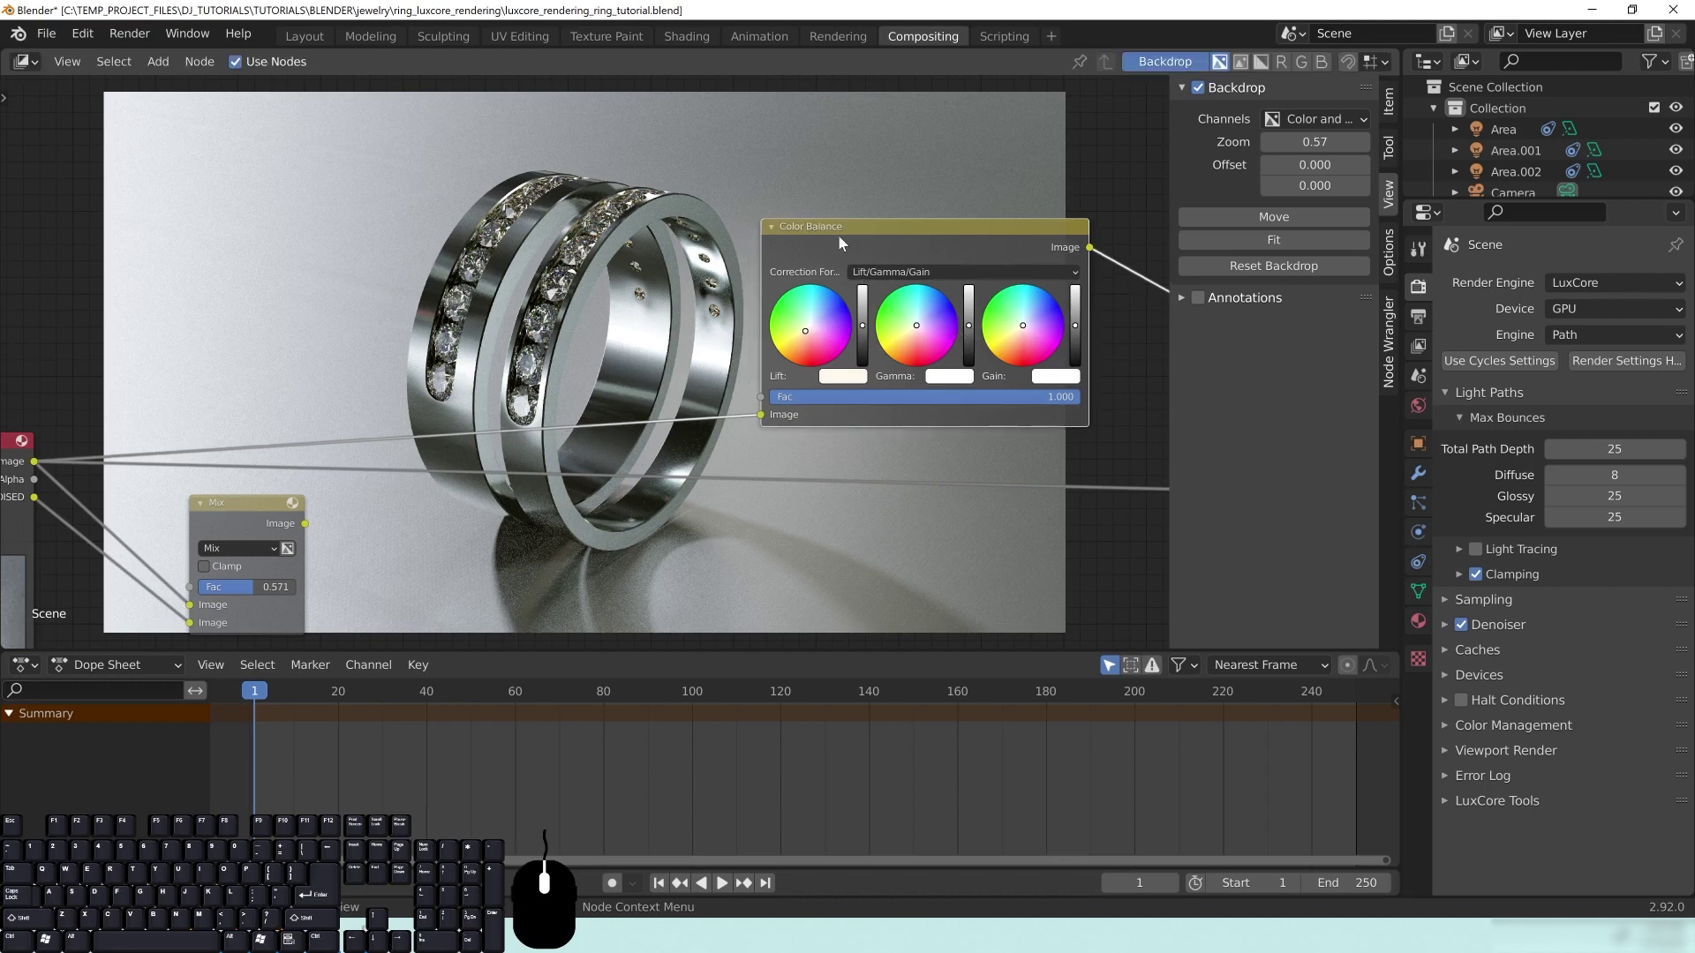
Step: Lower the Gamma with a slight blue tint and raise the Gain and Lift brightness a little in the Color Balance node
shift+drag(969, 326, 968, 336)
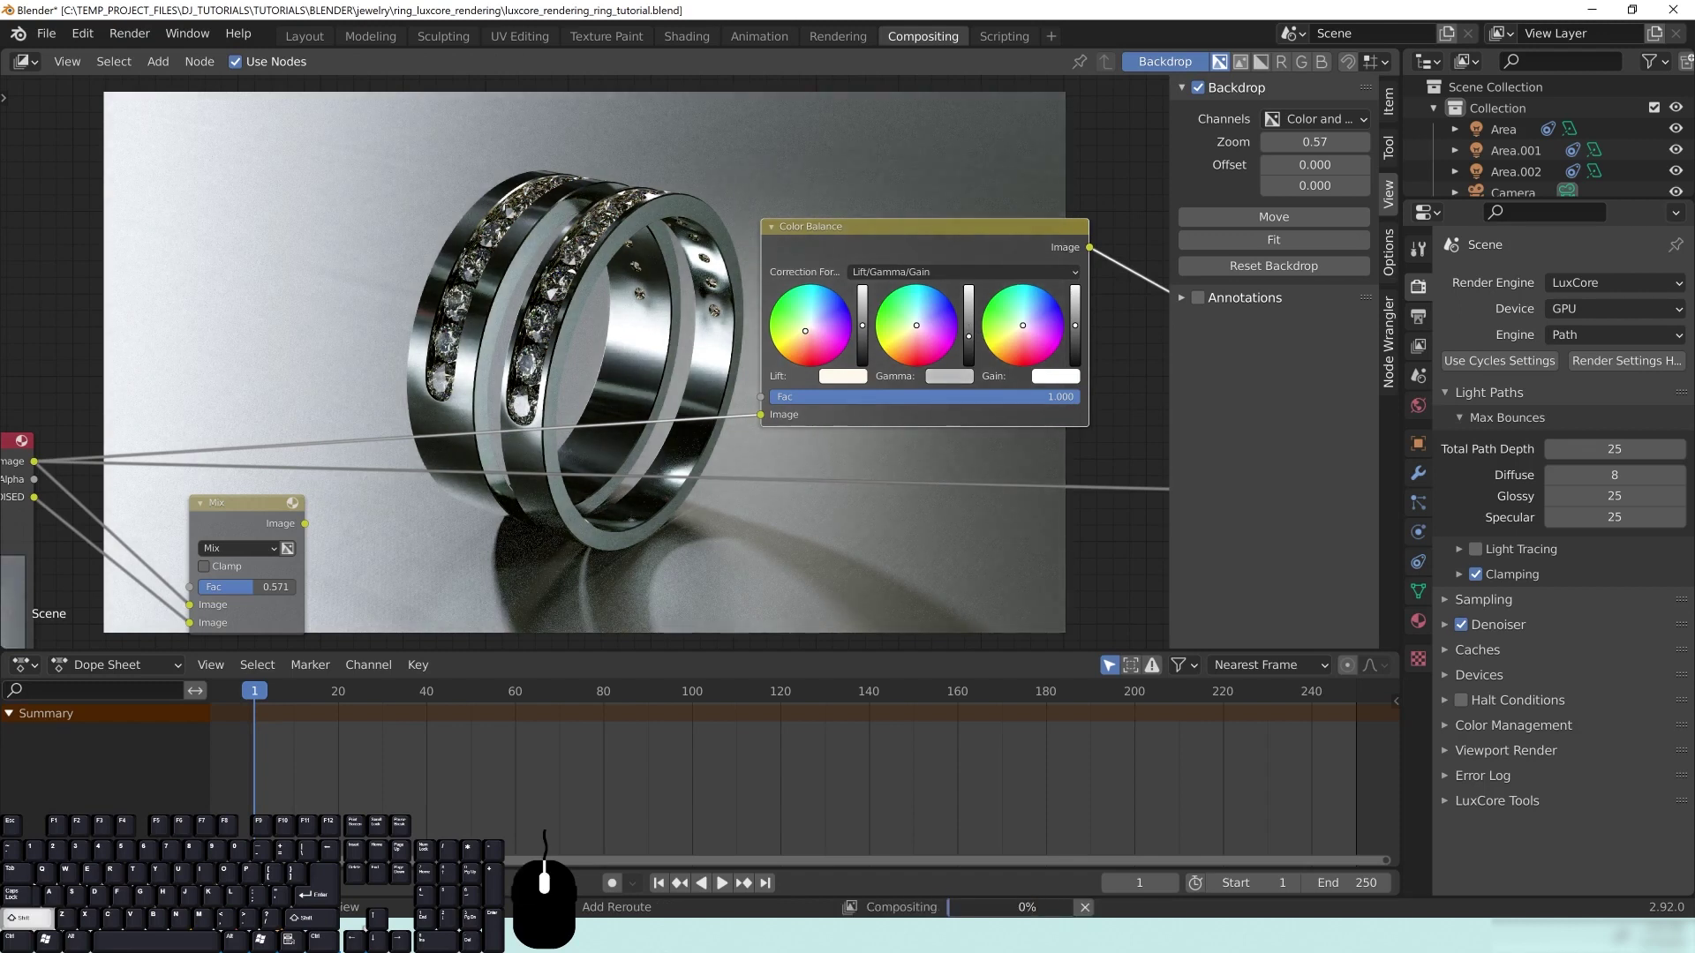
shift+drag(1075, 325, 1075, 316)
shift+drag(865, 320, 865, 315)
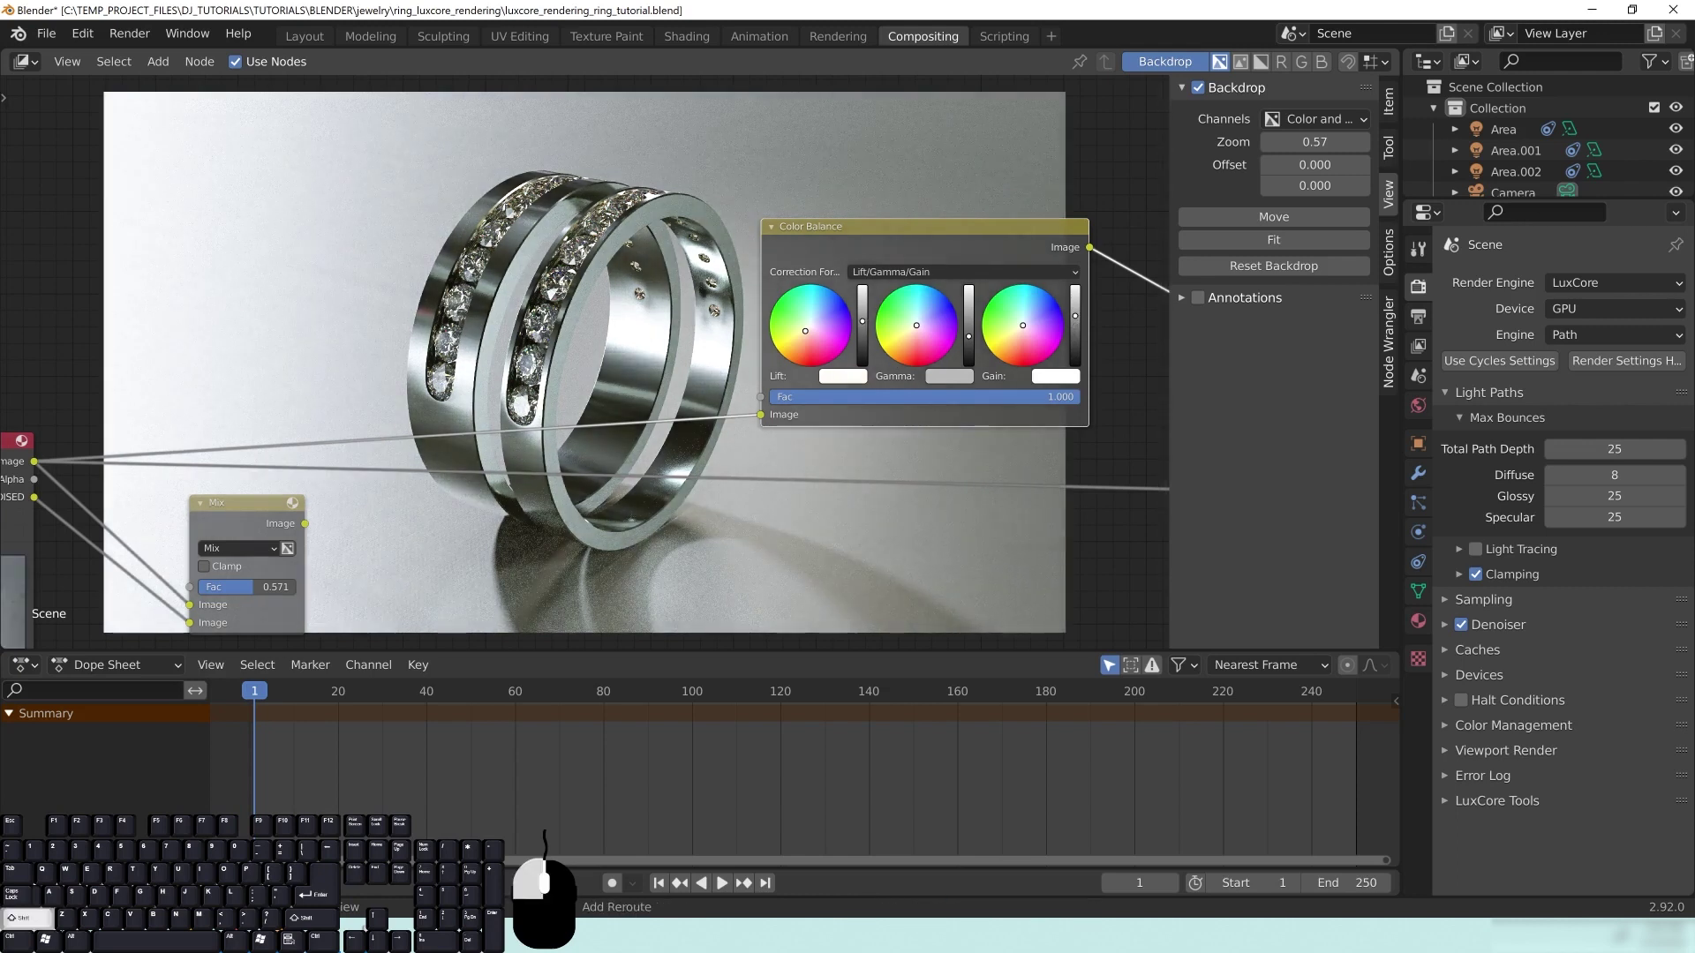
shift+drag(865, 318, 865, 319)
shift+drag(969, 345, 920, 317)
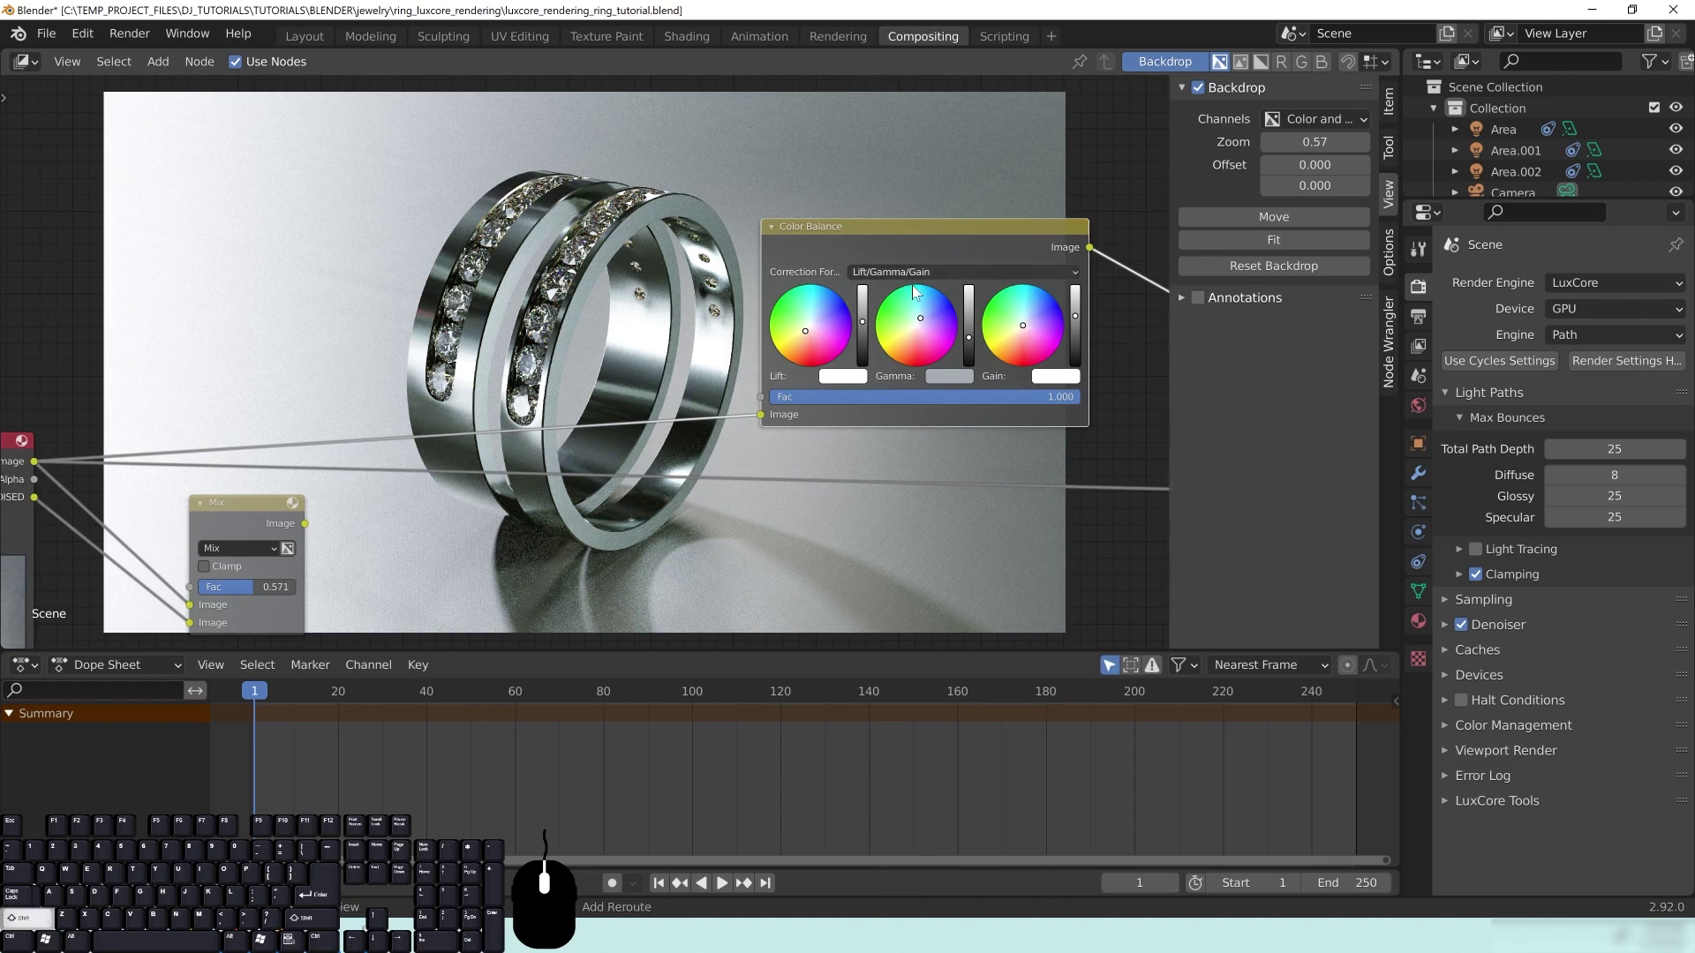
Step: Try several strong color tints for the Gain of the Color Balance node
click(1039, 331)
click(1026, 314)
click(1012, 321)
click(1015, 332)
click(1027, 333)
click(1025, 320)
click(1013, 327)
click(998, 327)
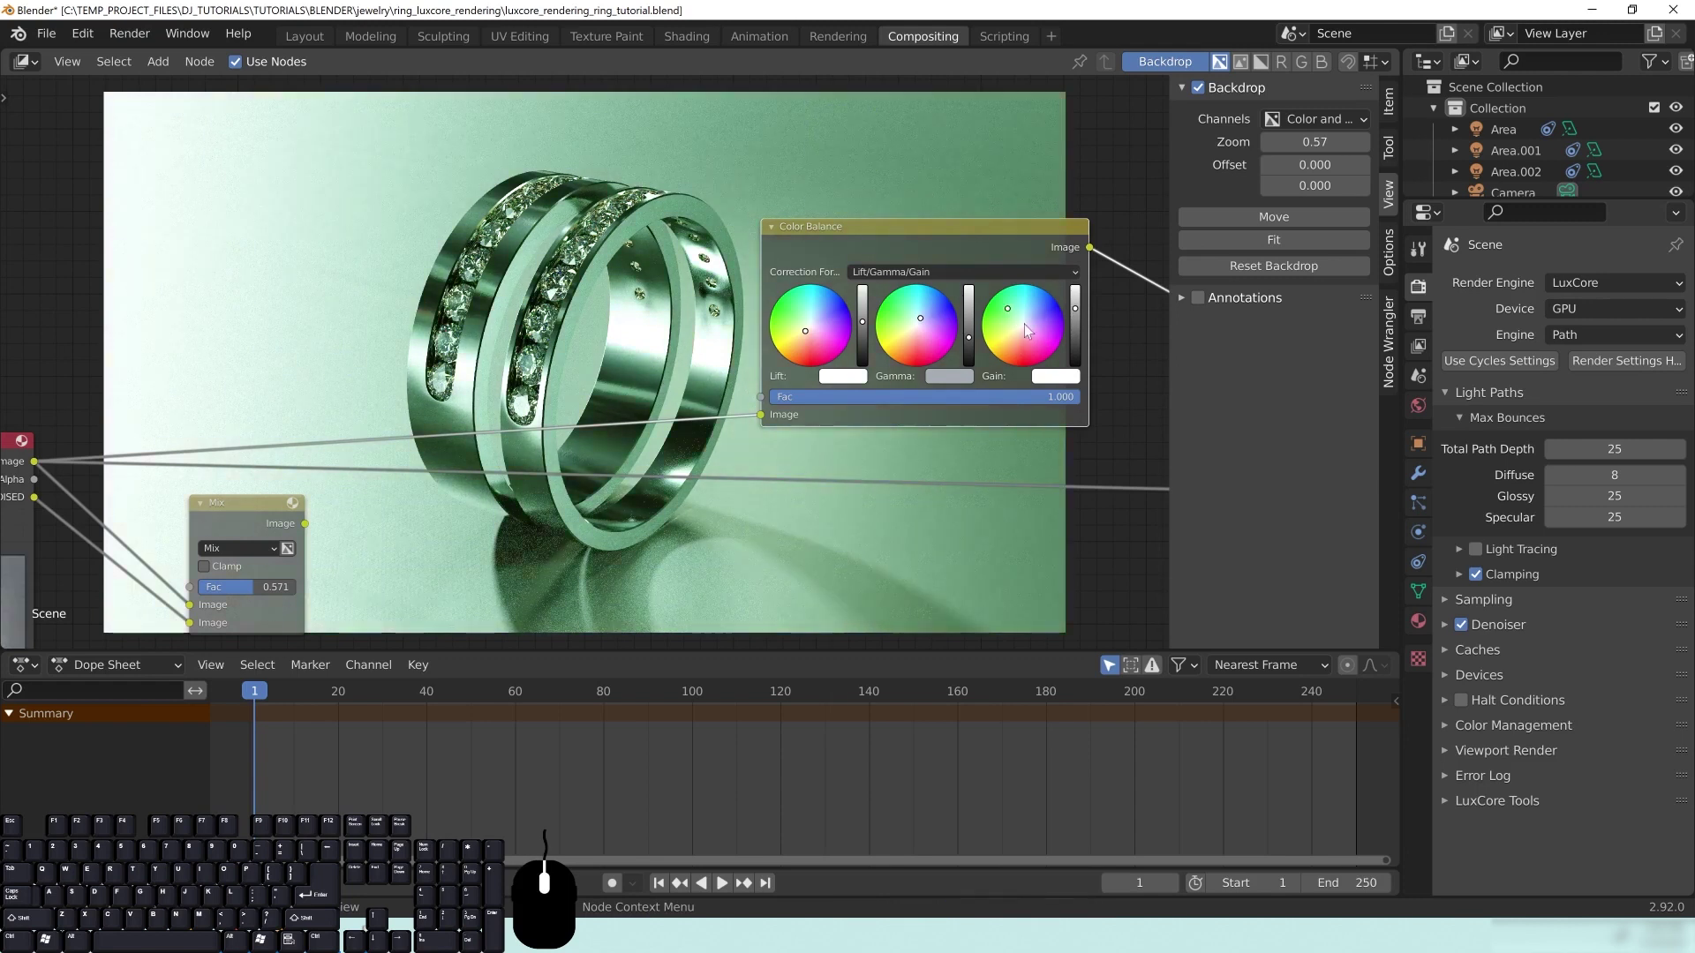
Step: Bring the Gain tint of the Color Balance node back to nearly neutral with a faint cool cast
click(1025, 323)
shift+drag(1033, 334, 1015, 337)
drag(948, 223, 982, 232)
shift+drag(1054, 343, 1059, 331)
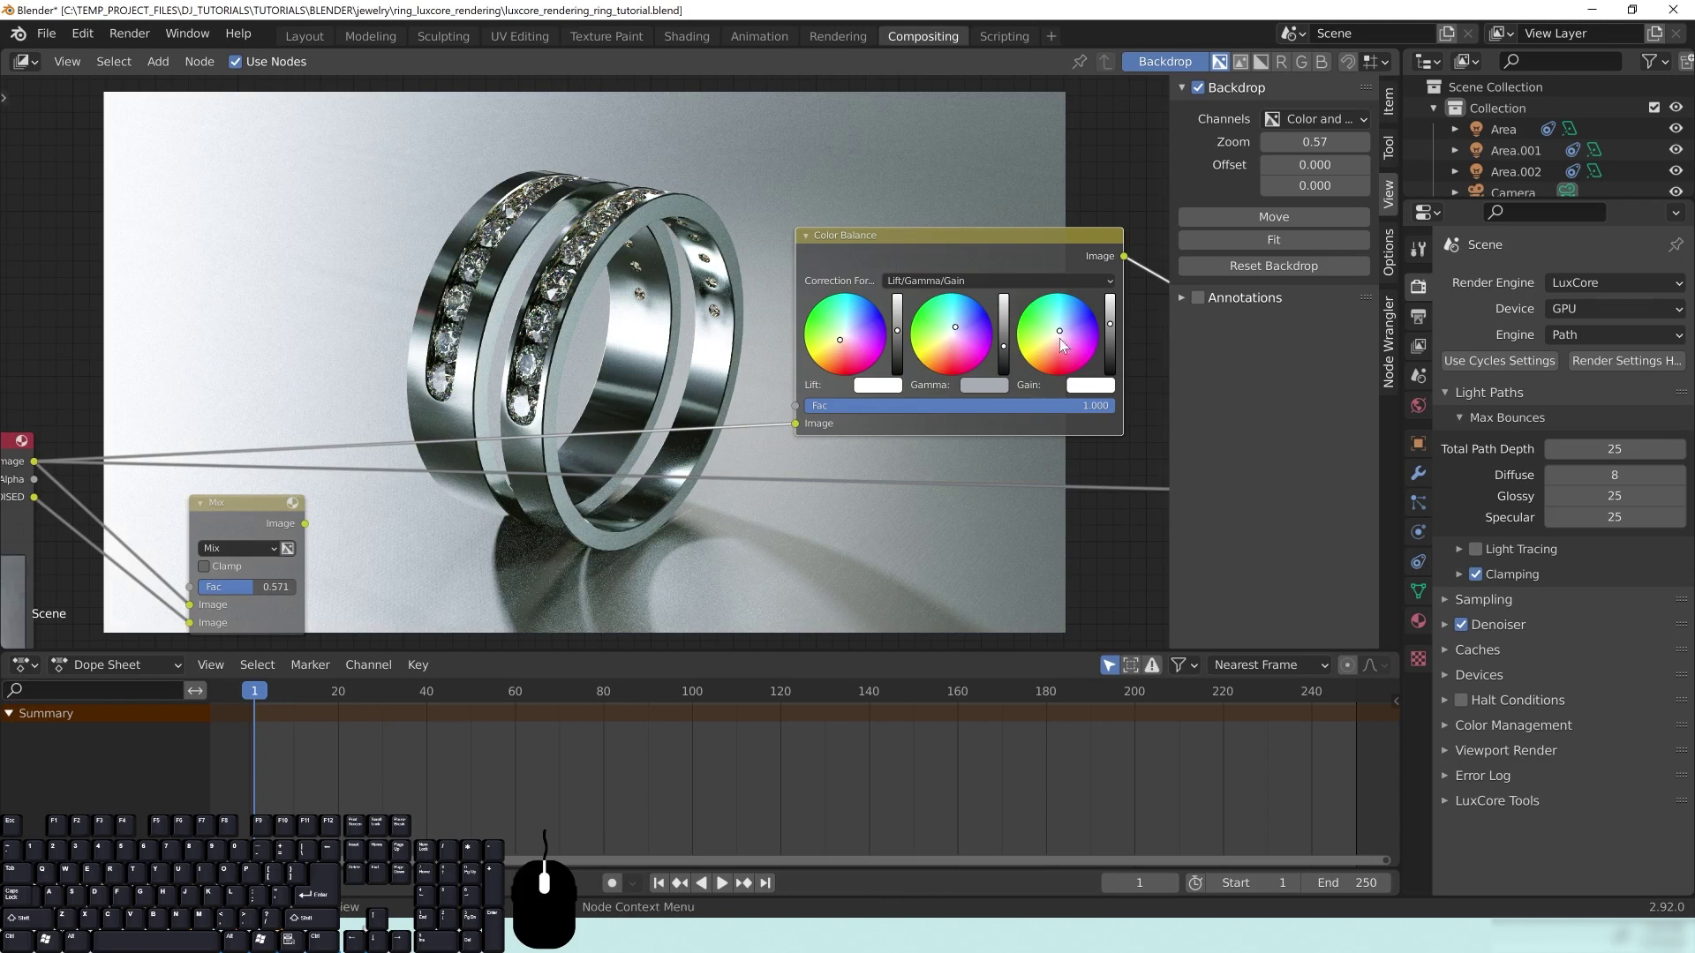
Step: Link the Mix node's output to the Color Balance image input and rearrange the two nodes
drag(983, 239, 653, 230)
middle_drag(343, 389, 622, 295)
drag(532, 421, 429, 403)
middle_drag(529, 397, 508, 417)
drag(462, 432, 723, 340)
drag(854, 158, 773, 263)
drag(401, 424, 469, 318)
drag(923, 262, 851, 278)
Step: Insert a Glare filter node between Color Balance and the Viewer and set its quality to Low
middle_drag(917, 262, 418, 304)
middle_drag(672, 318, 690, 289)
key(shift+a)
mouse_move(694, 291)
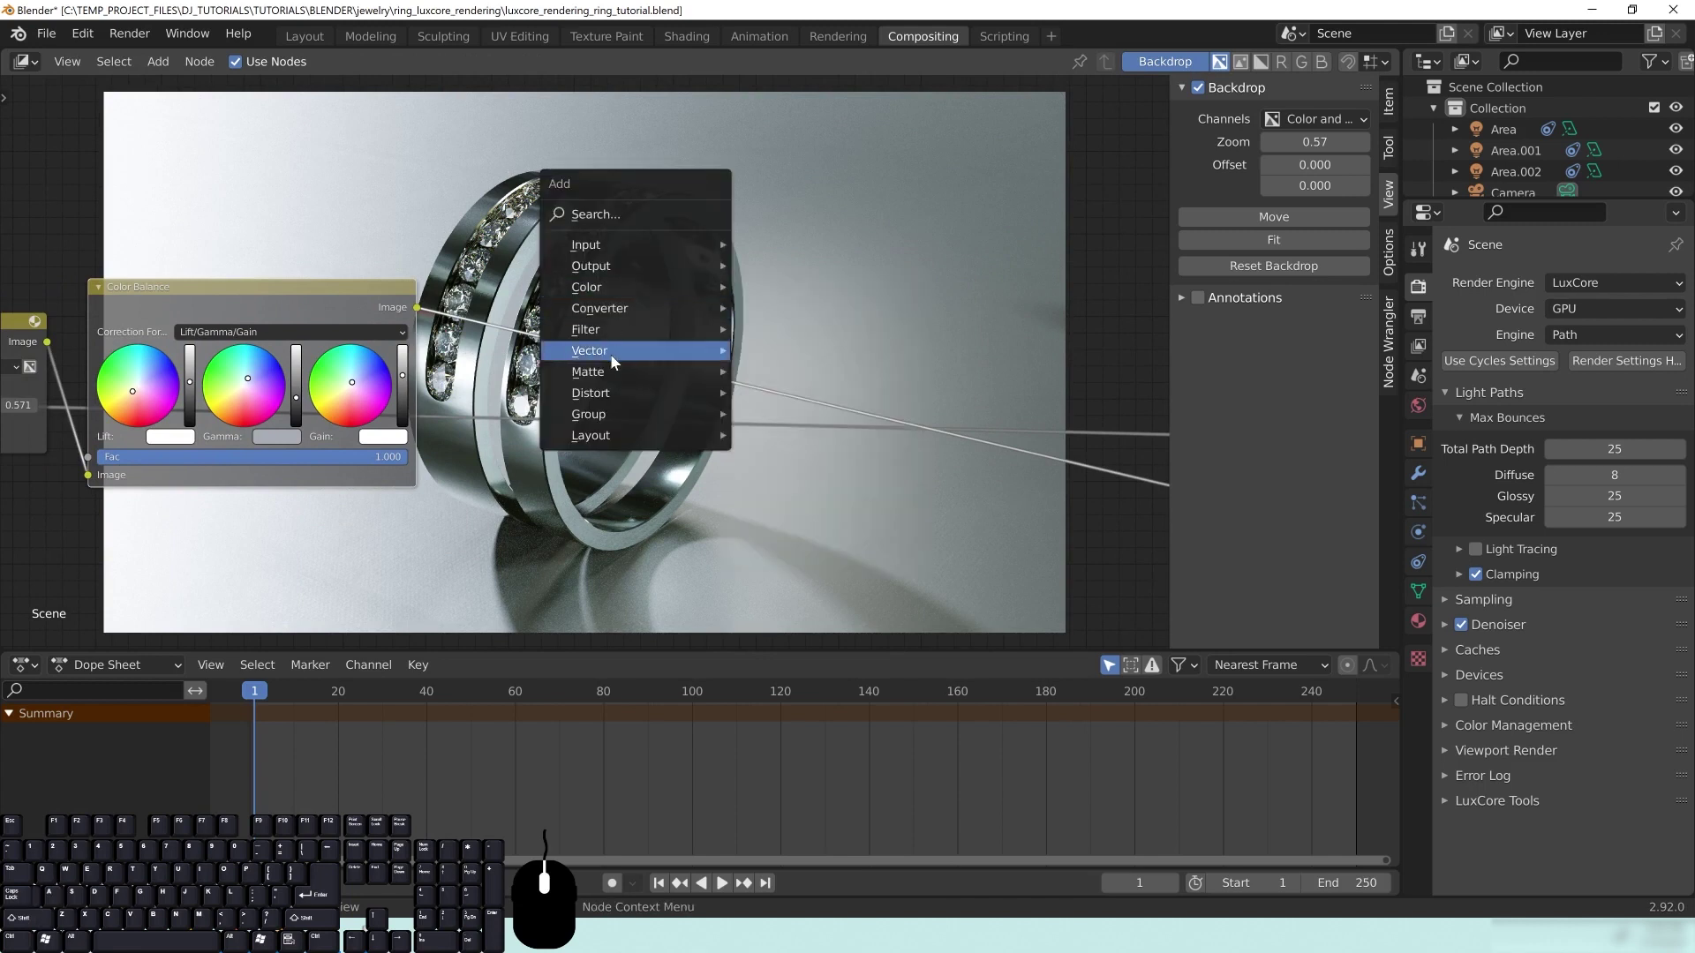
mouse_move(635, 339)
click(777, 535)
click(501, 217)
drag(551, 217, 706, 233)
click(712, 298)
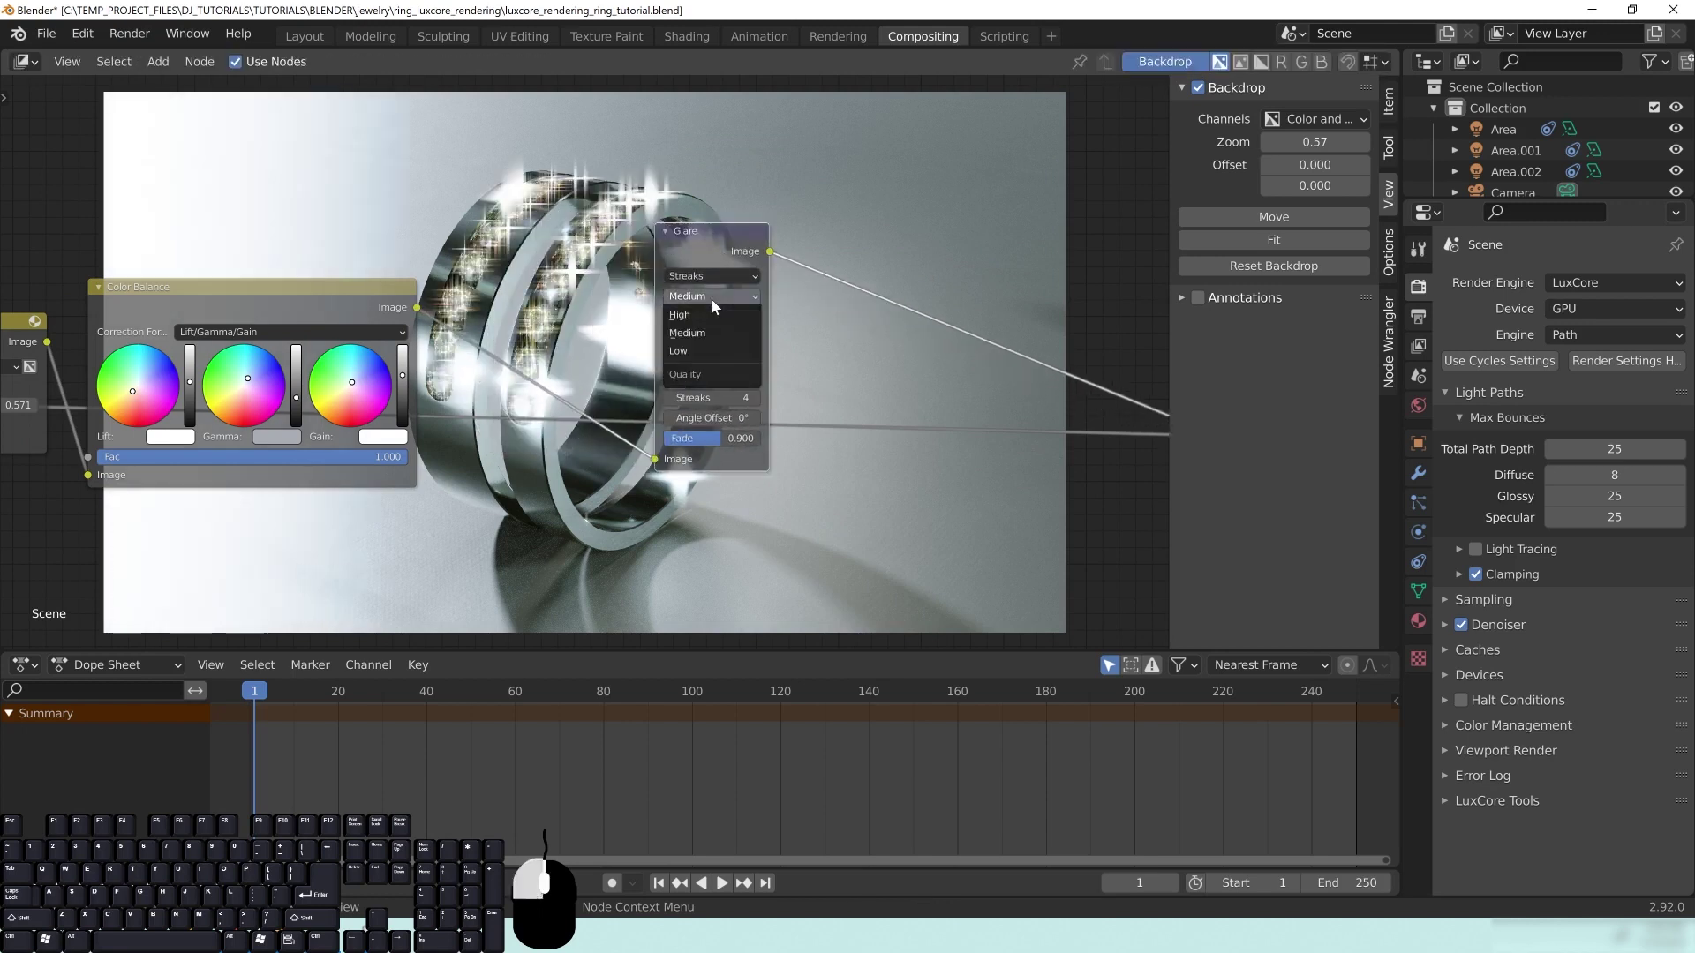
click(700, 352)
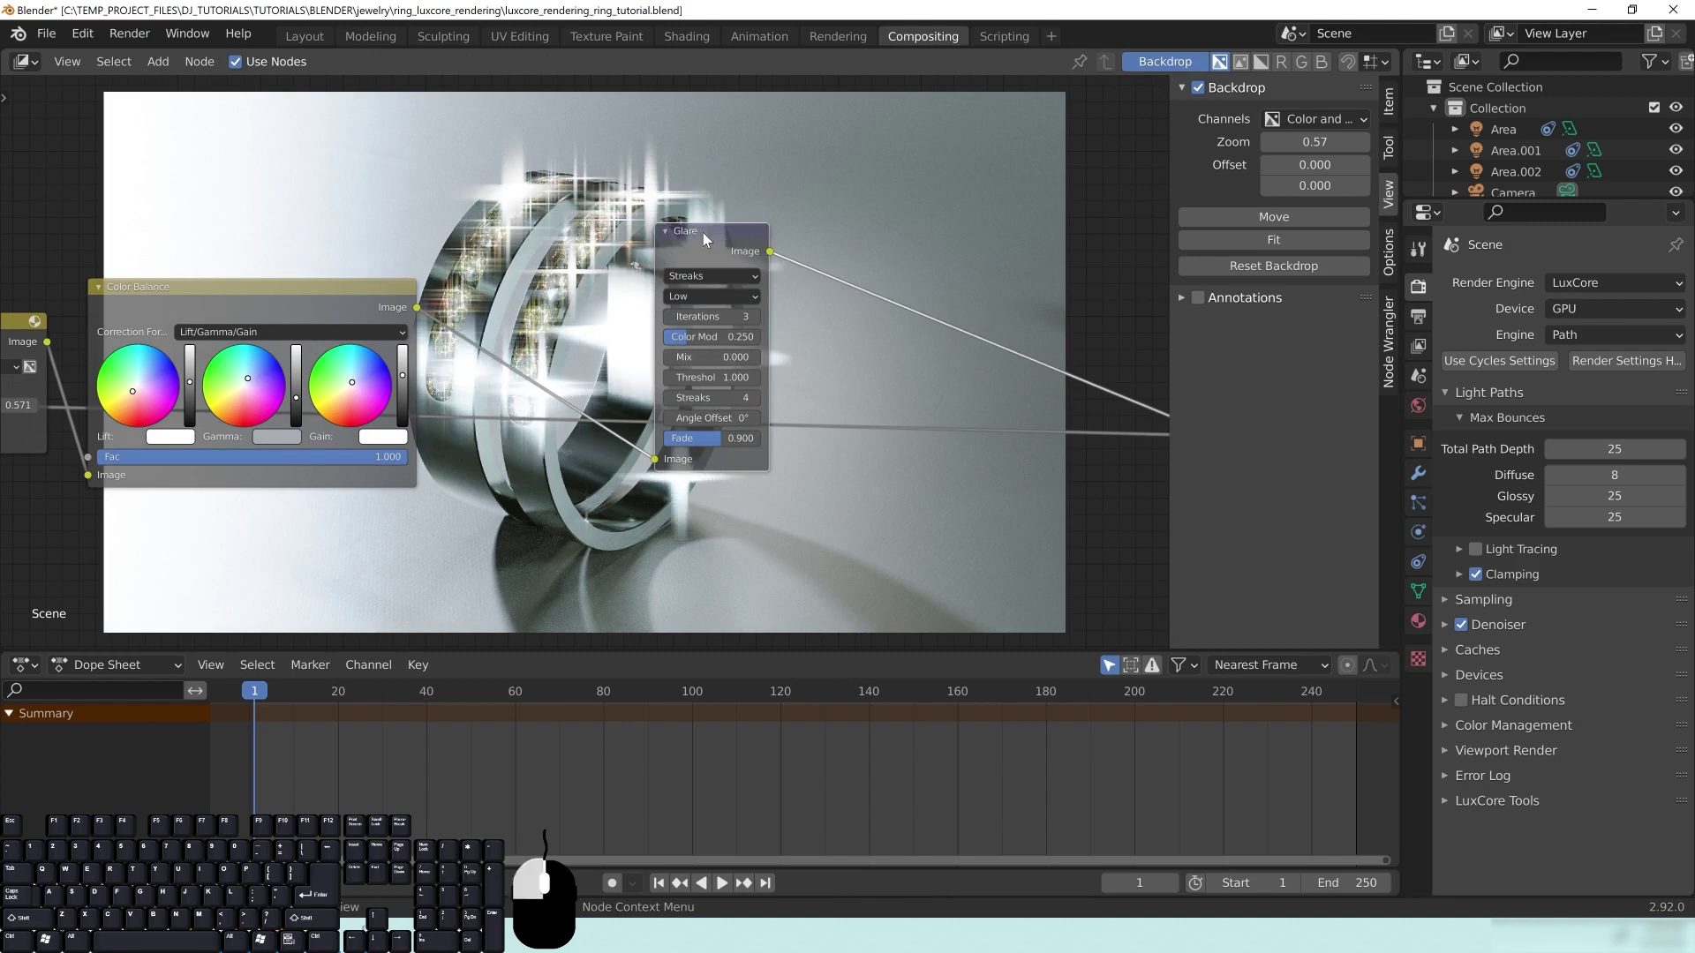
Step: Set the Glare streaks' angle offset to 45° and color modulation to 0.6, moving the nodes off the ring
drag(702, 231, 788, 281)
middle_drag(342, 309, 508, 332)
drag(509, 332, 497, 435)
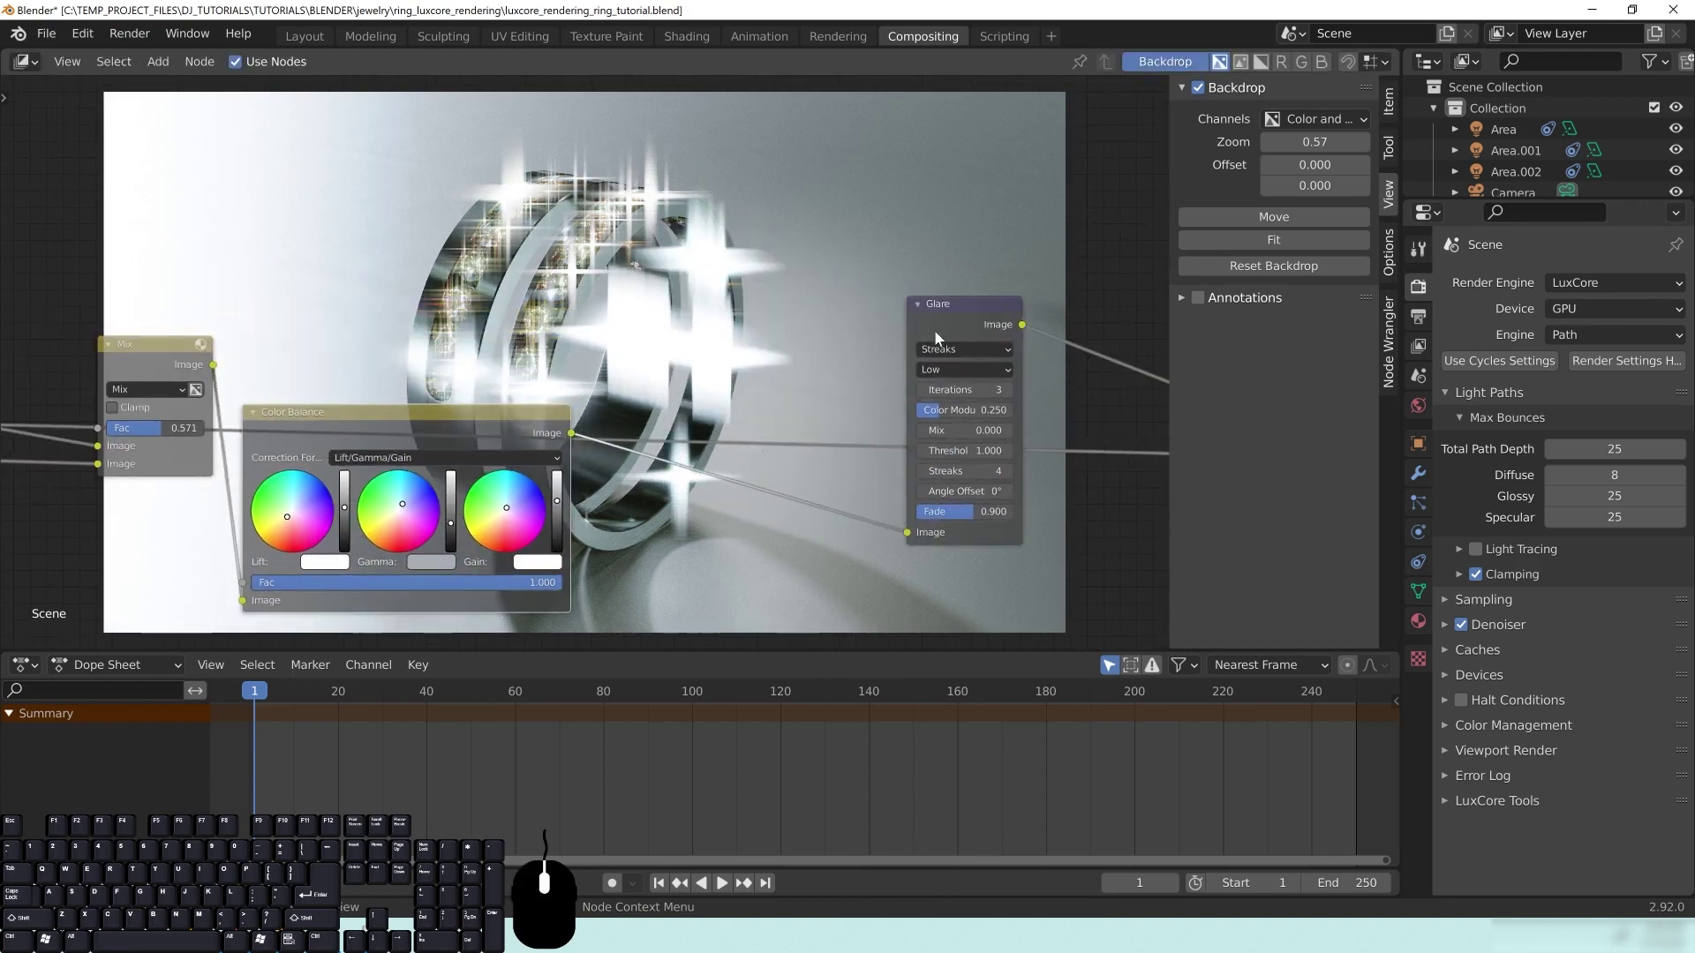
drag(934, 330, 951, 307)
click(975, 471)
text(45)
key(Return)
drag(987, 292, 915, 301)
drag(909, 402, 926, 400)
scroll(519, 328, up, 1)
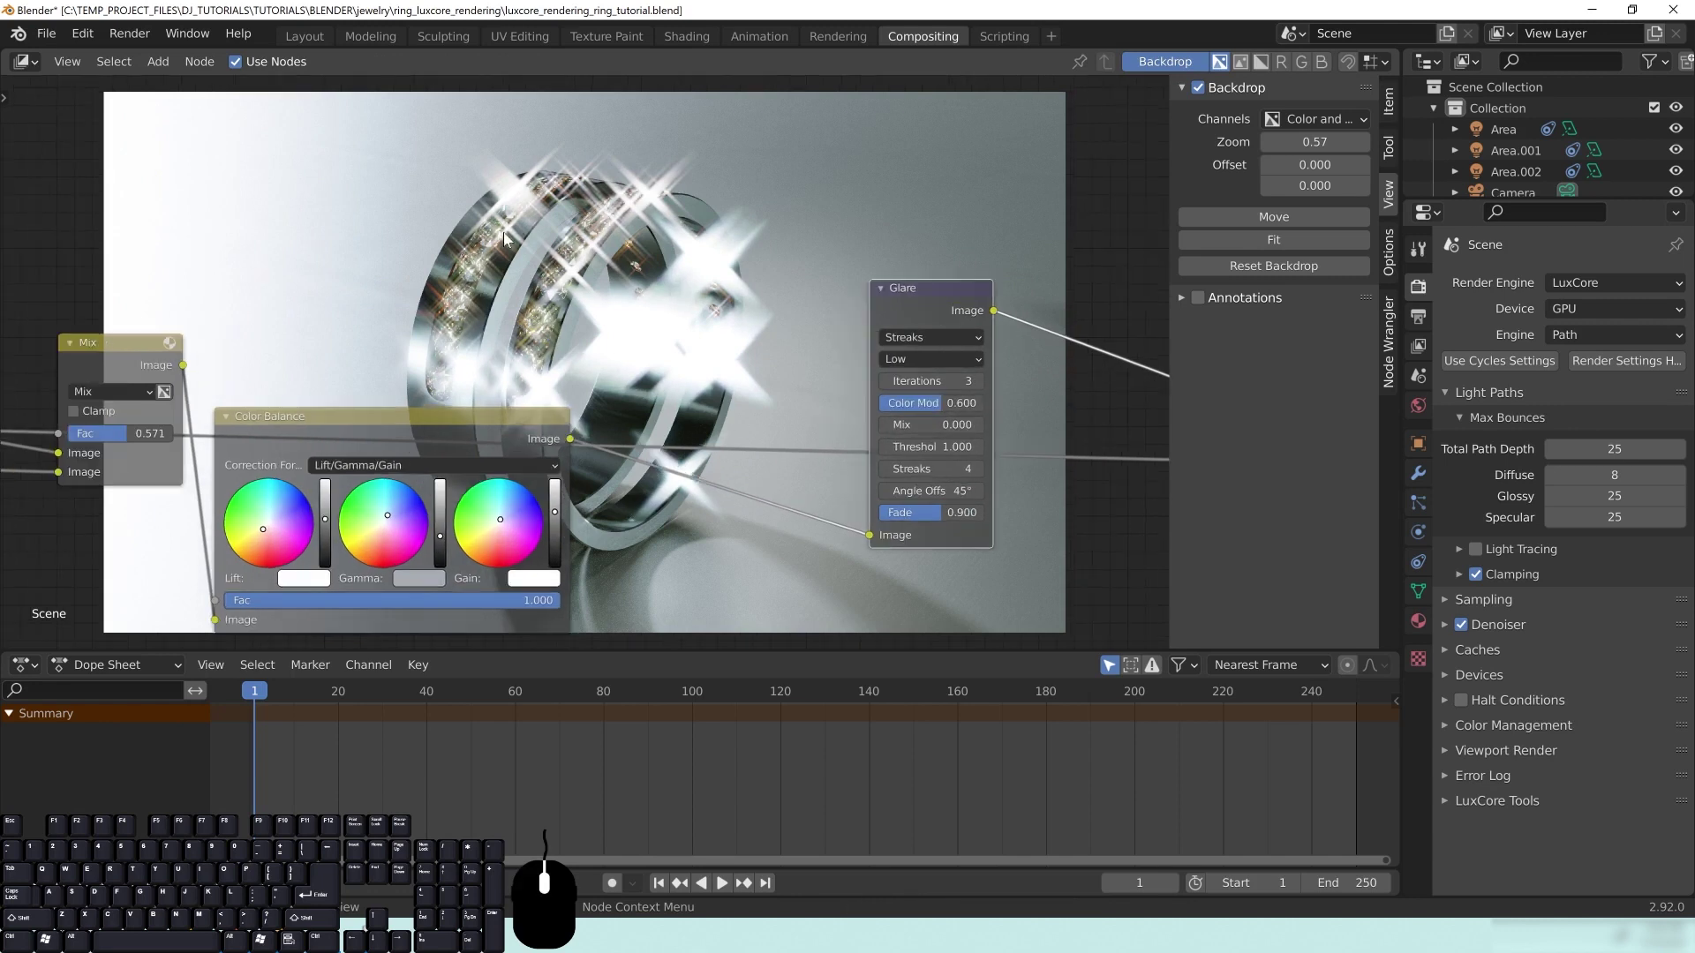
drag(403, 454, 386, 497)
Step: Set the Glare node's mix to 1 to isolate the streaks
double_click(926, 423)
click(980, 431)
click(937, 424)
key(Return)
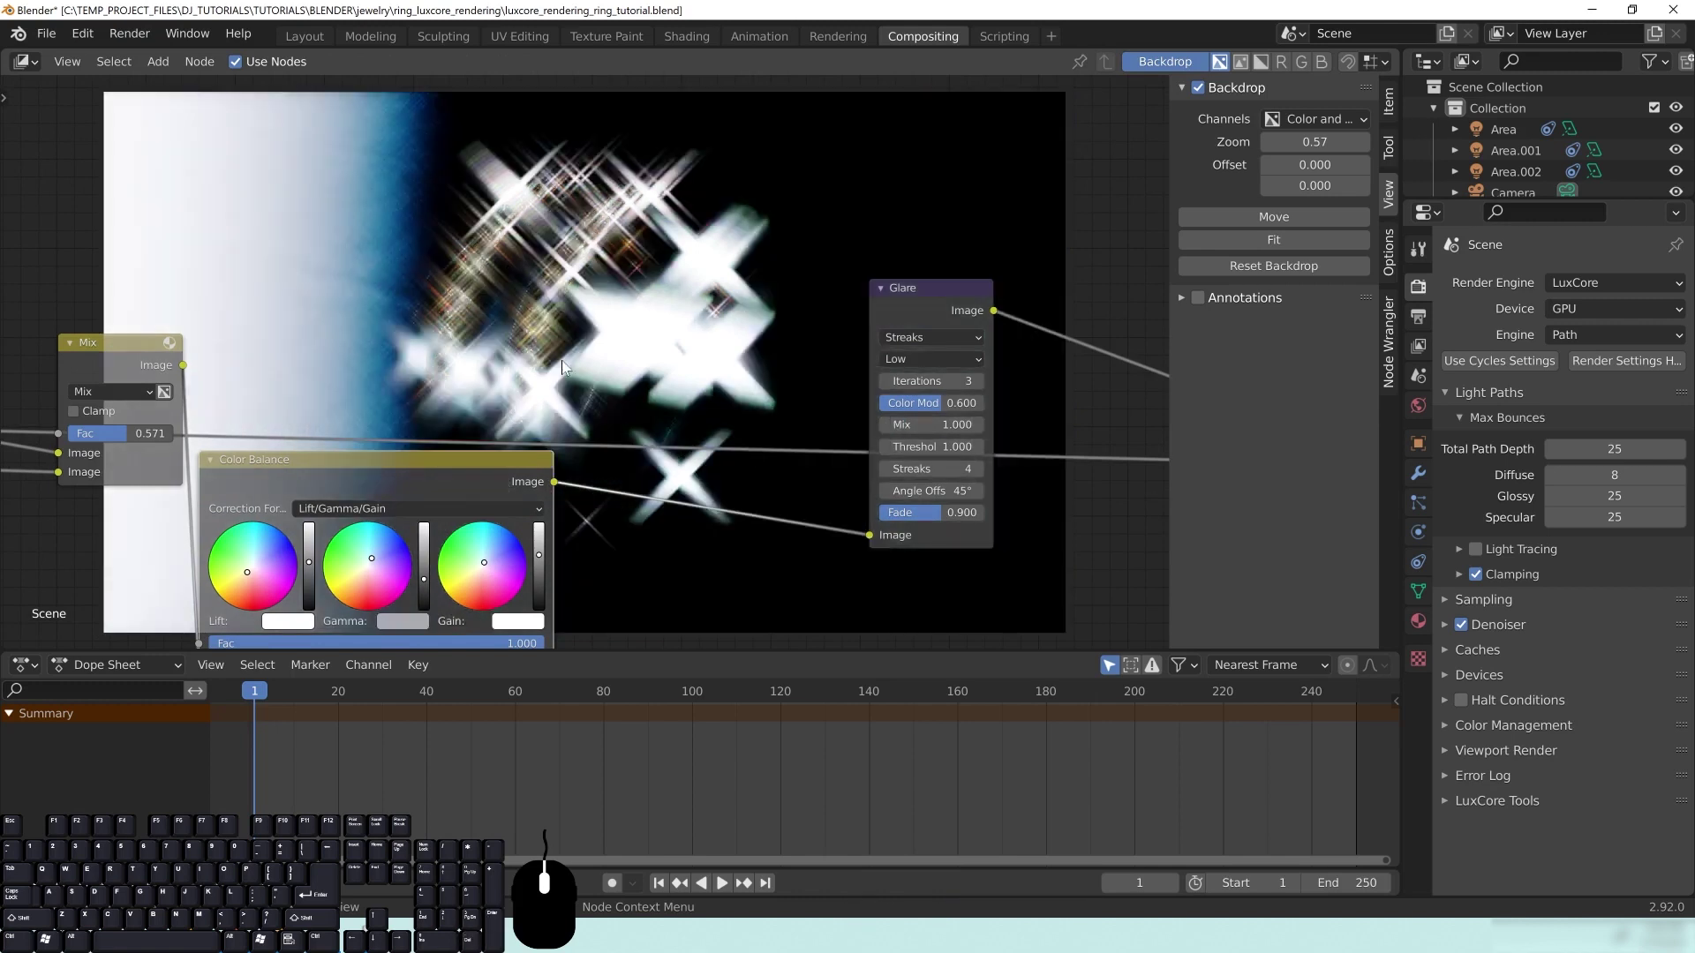
Step: Try Glare mix values of -0.5 and -0.95 to weaken the streaks over the ring
click(937, 424)
text(-0.5)
key(Return)
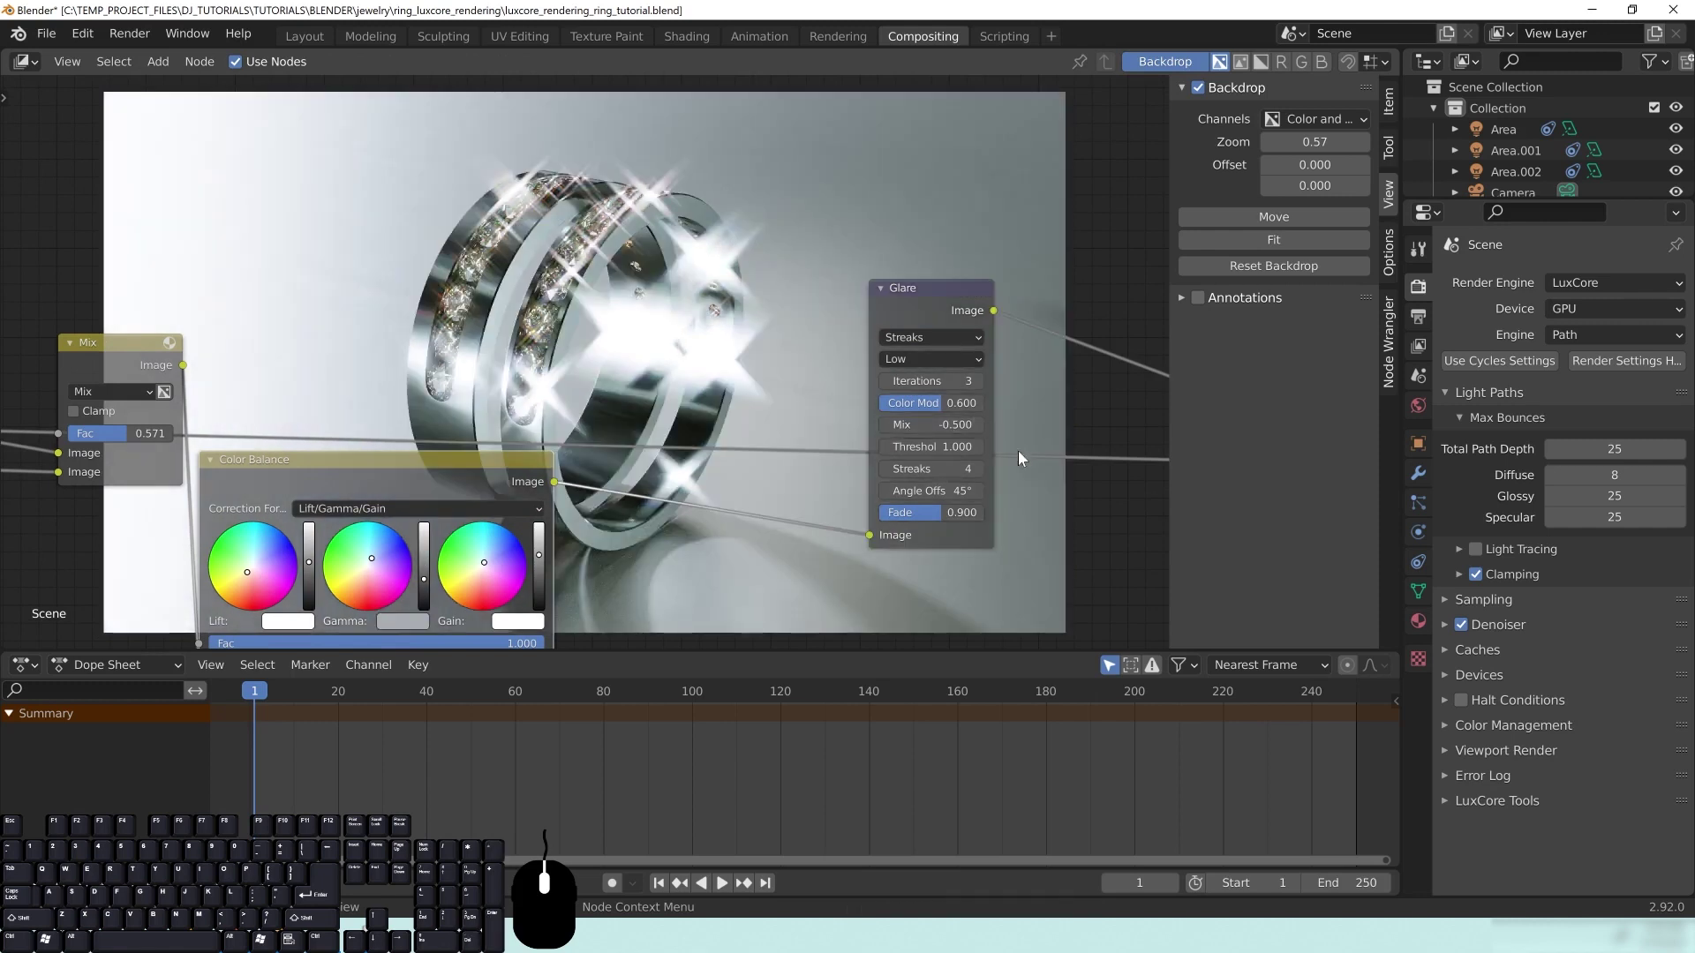
click(949, 425)
text(-0.95)
key(Return)
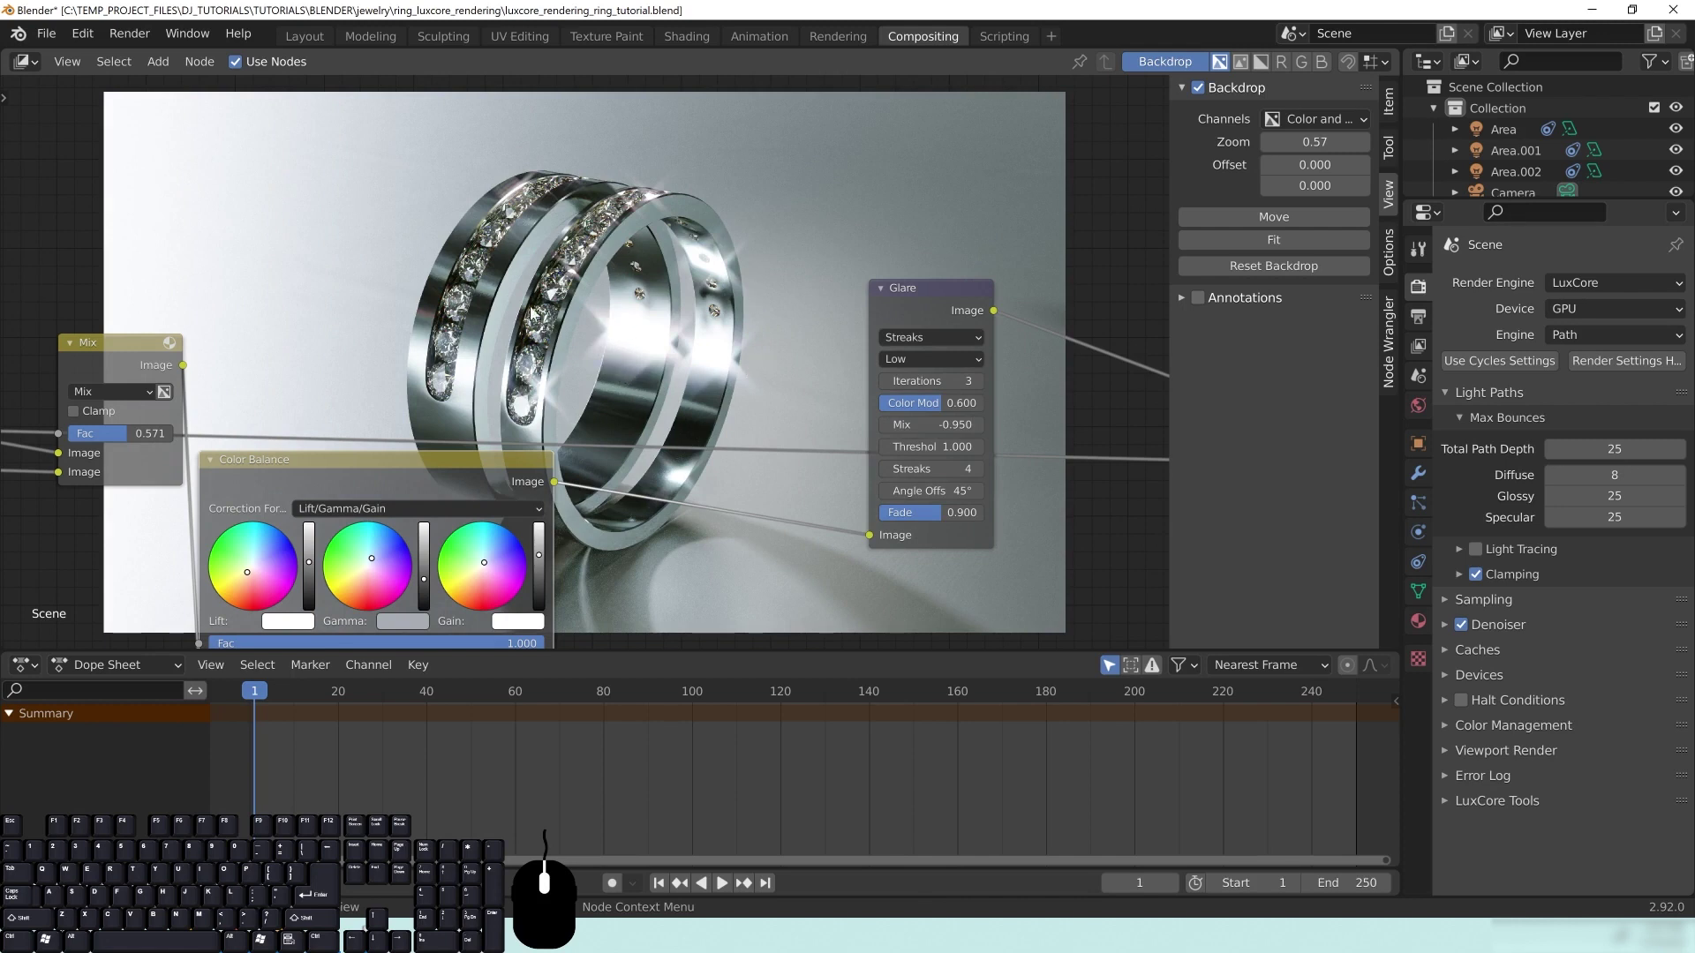
Step: Move the Glare node closer to Color Balance and set its mix to -0.99
middle_drag(789, 360, 729, 345)
drag(848, 273, 711, 388)
middle_drag(652, 316, 668, 321)
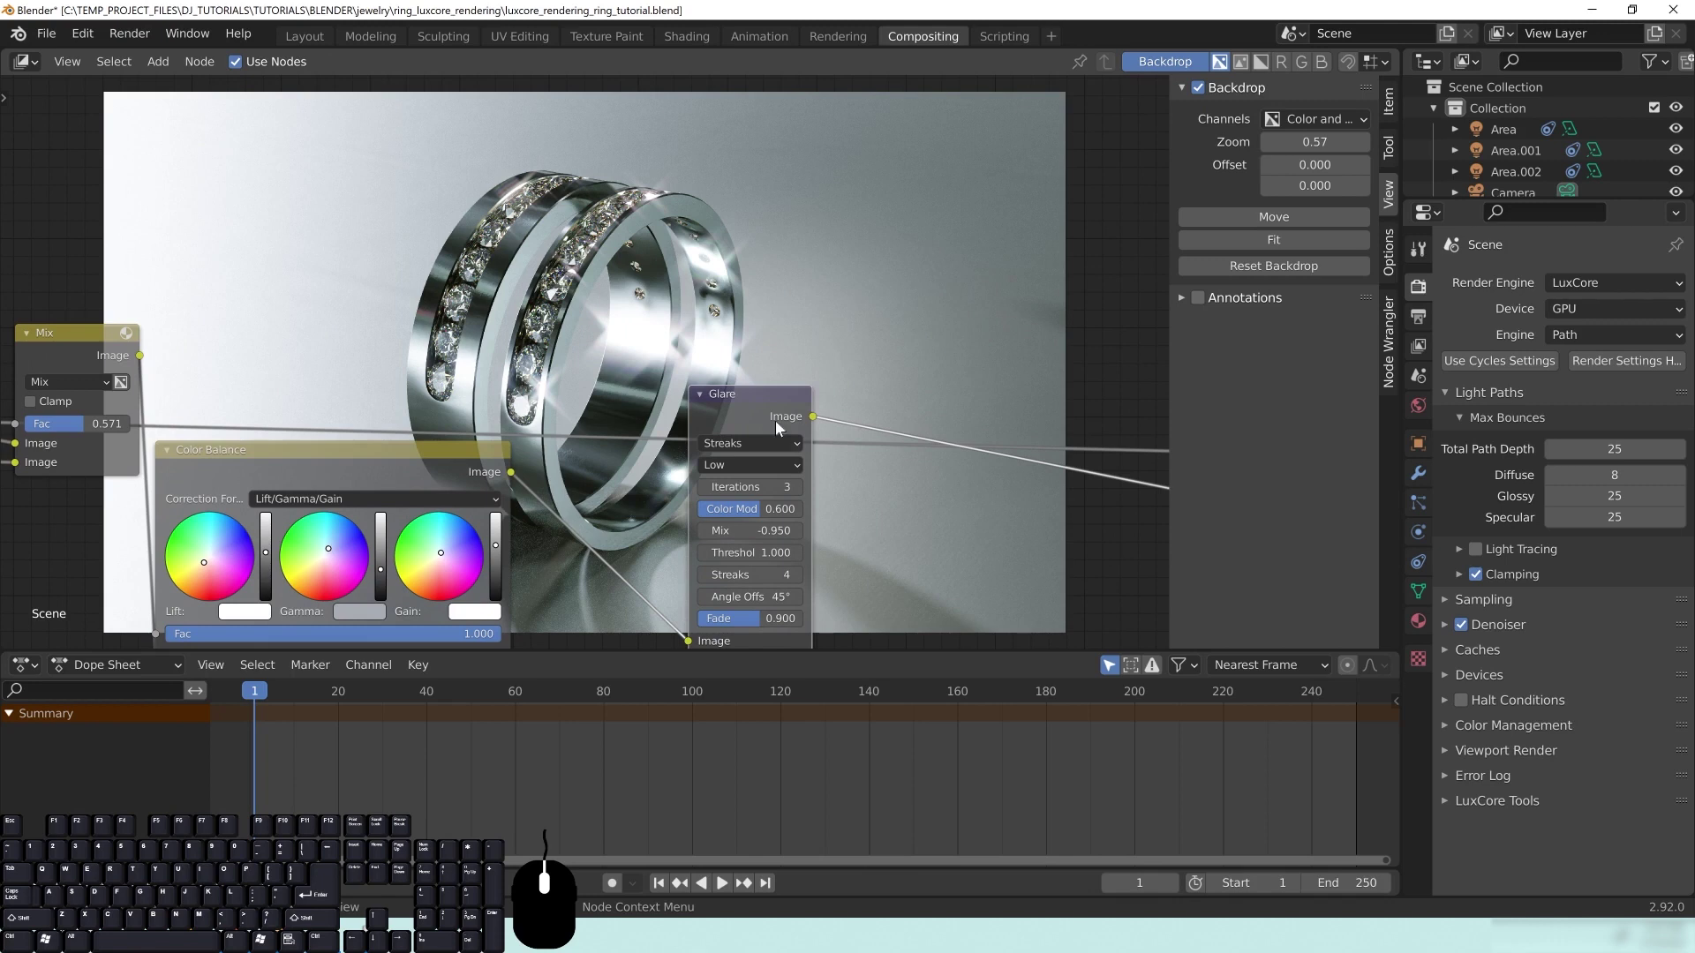
drag(752, 394, 800, 353)
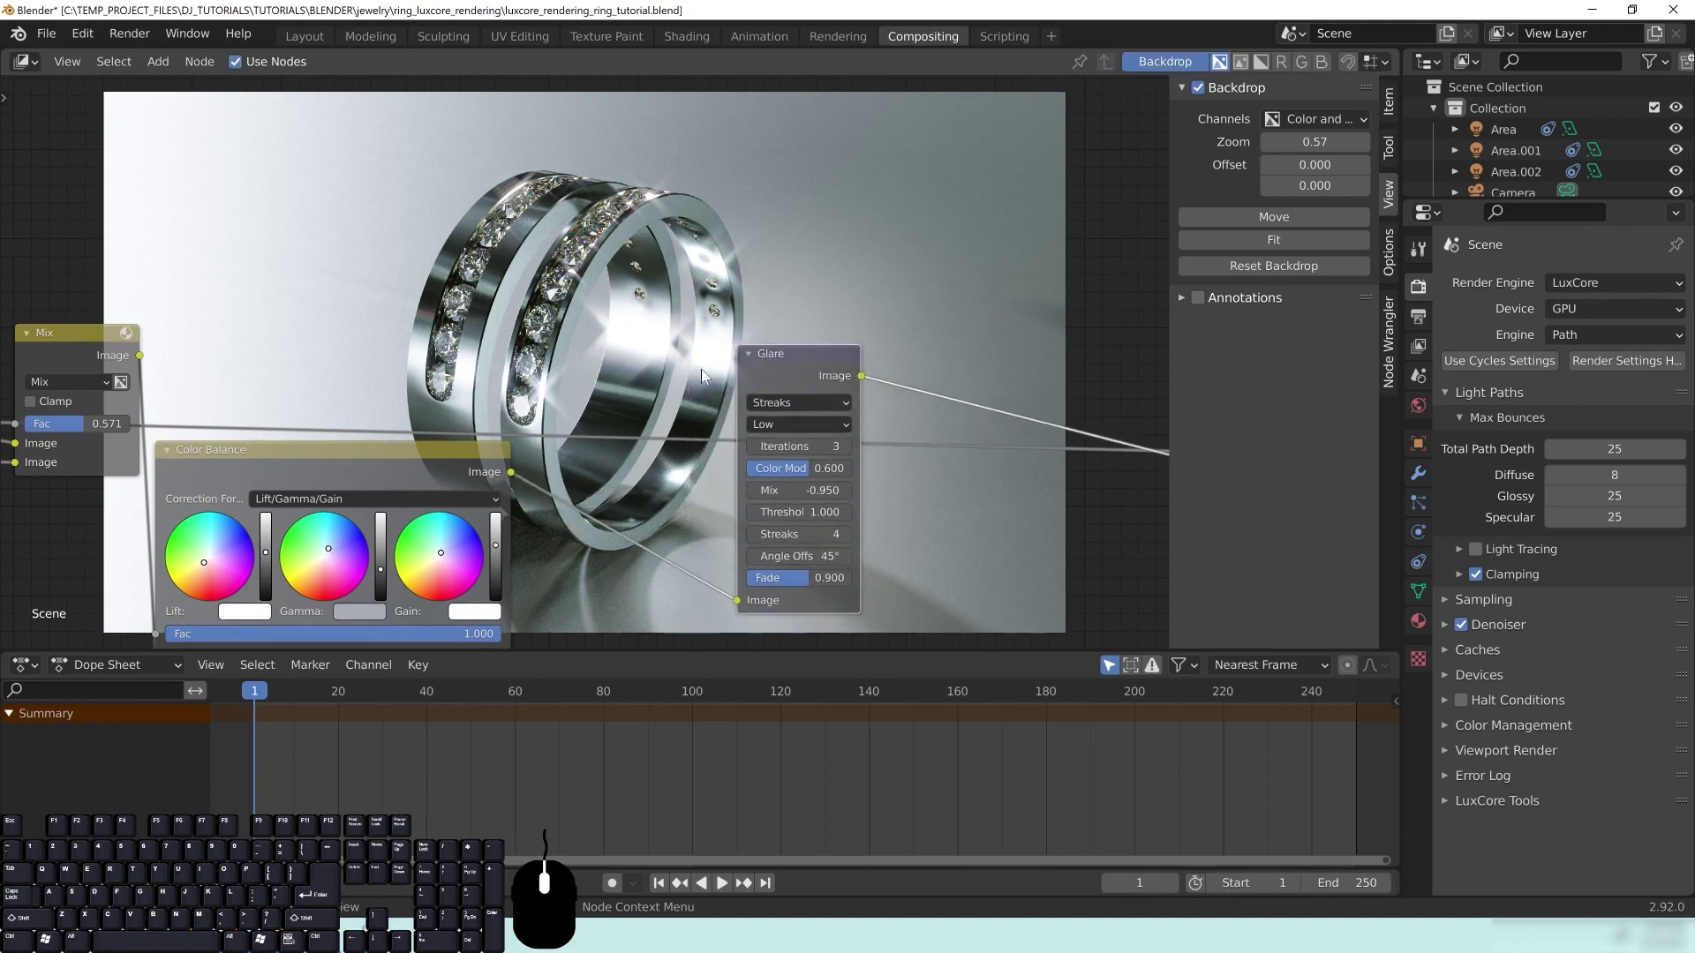
middle_drag(773, 321, 716, 288)
drag(750, 335, 768, 345)
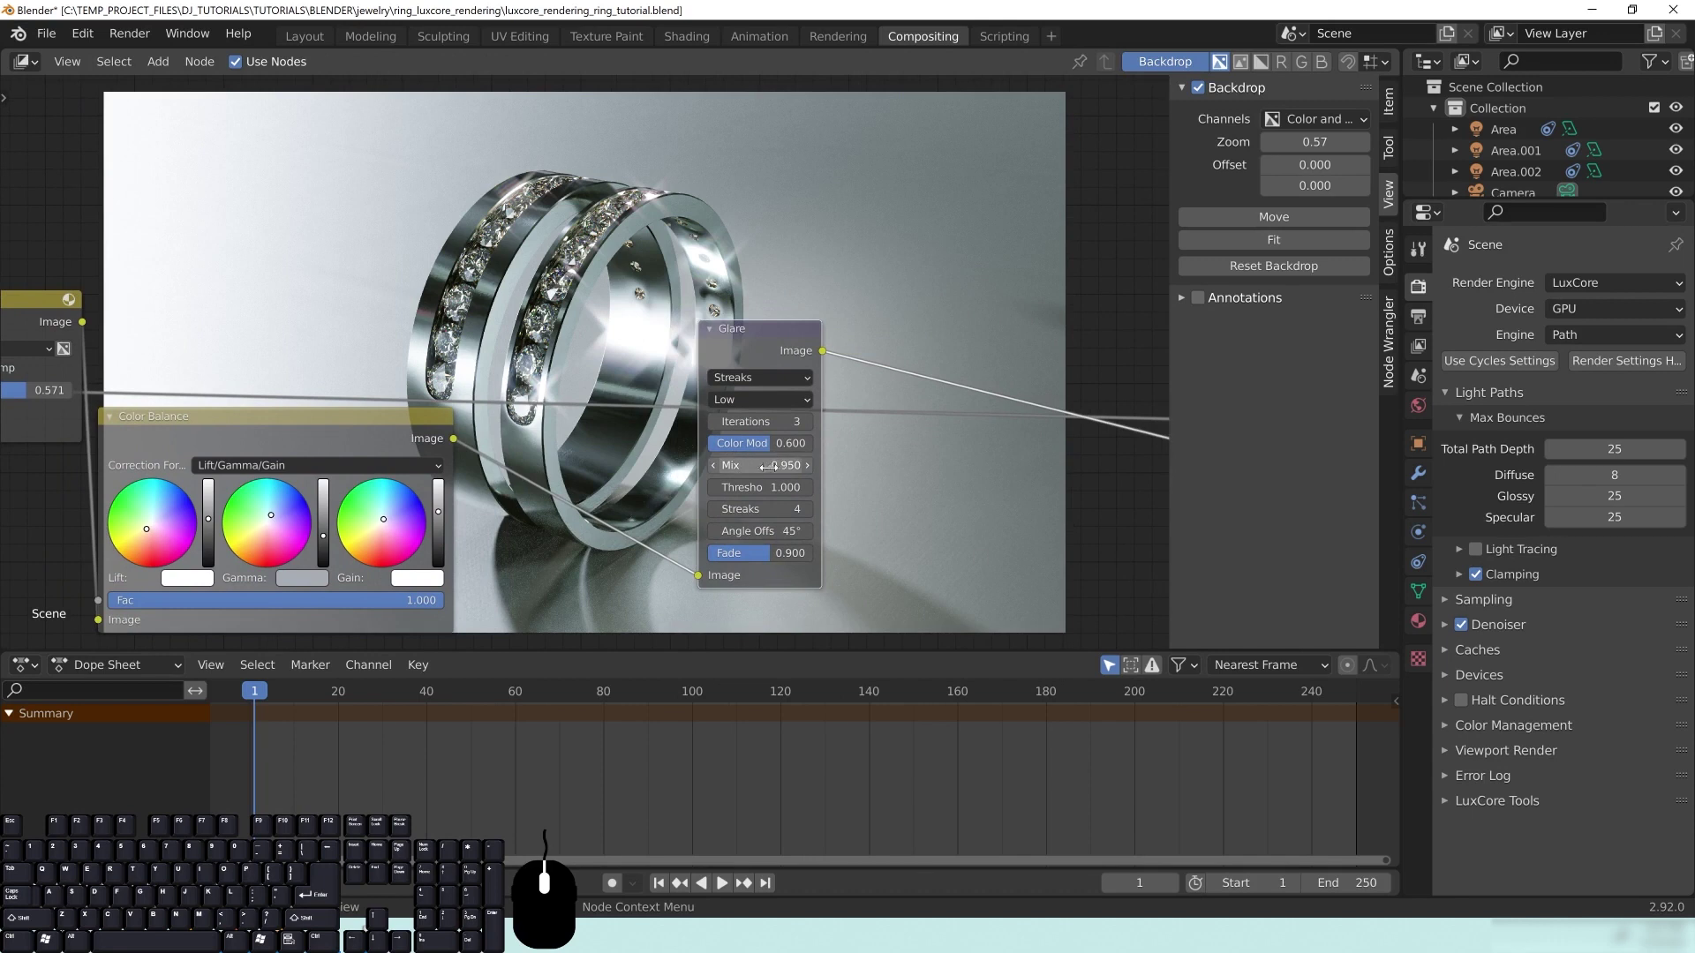
double_click(769, 467)
key(shift+Left)
text(9)
key(Return)
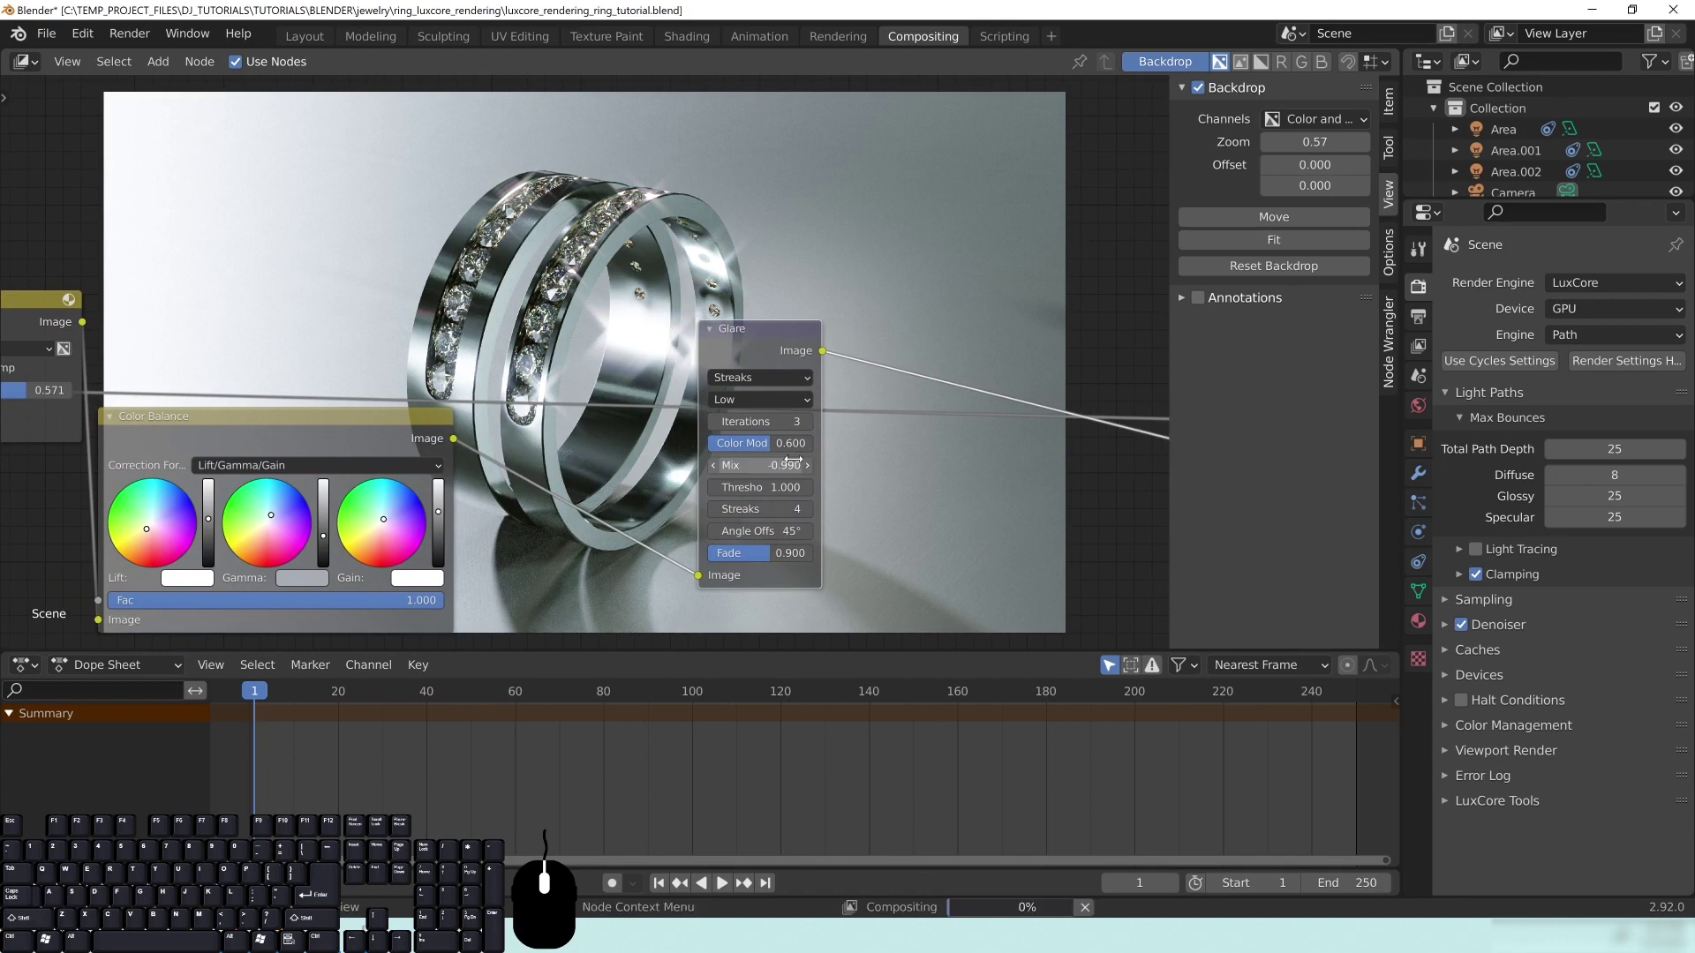
Step: Set the Glare streaks' fade to 0.921 and move the Glare node away from the ring
drag(750, 331, 776, 349)
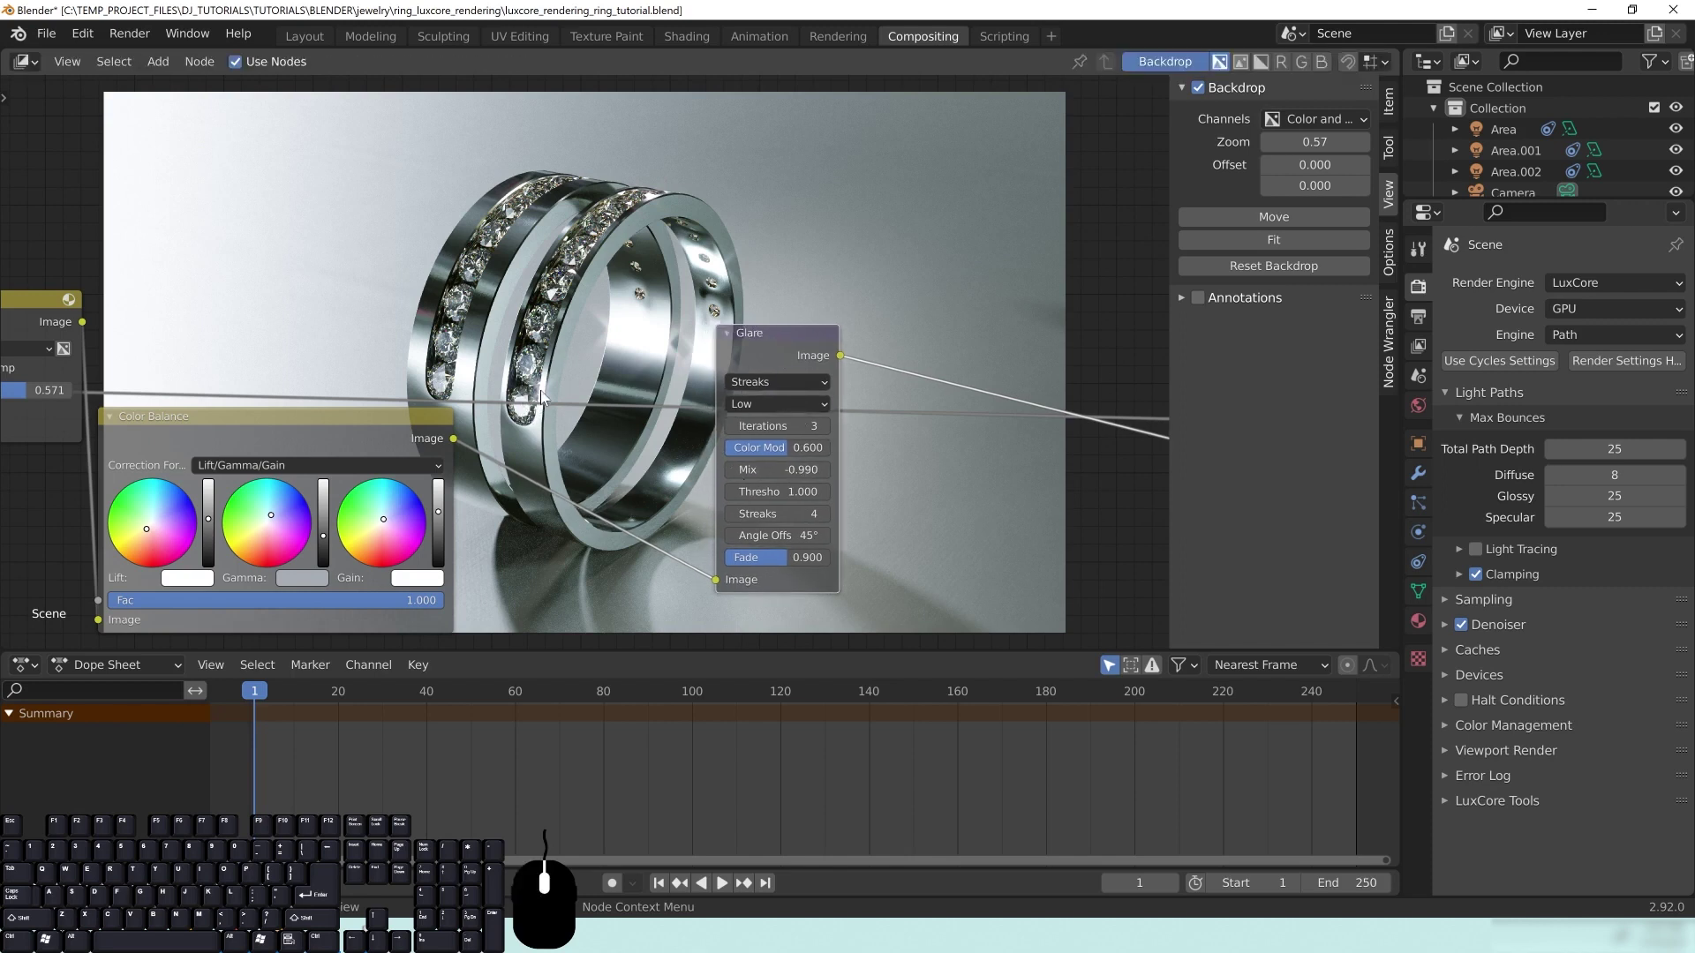
drag(794, 557, 805, 563)
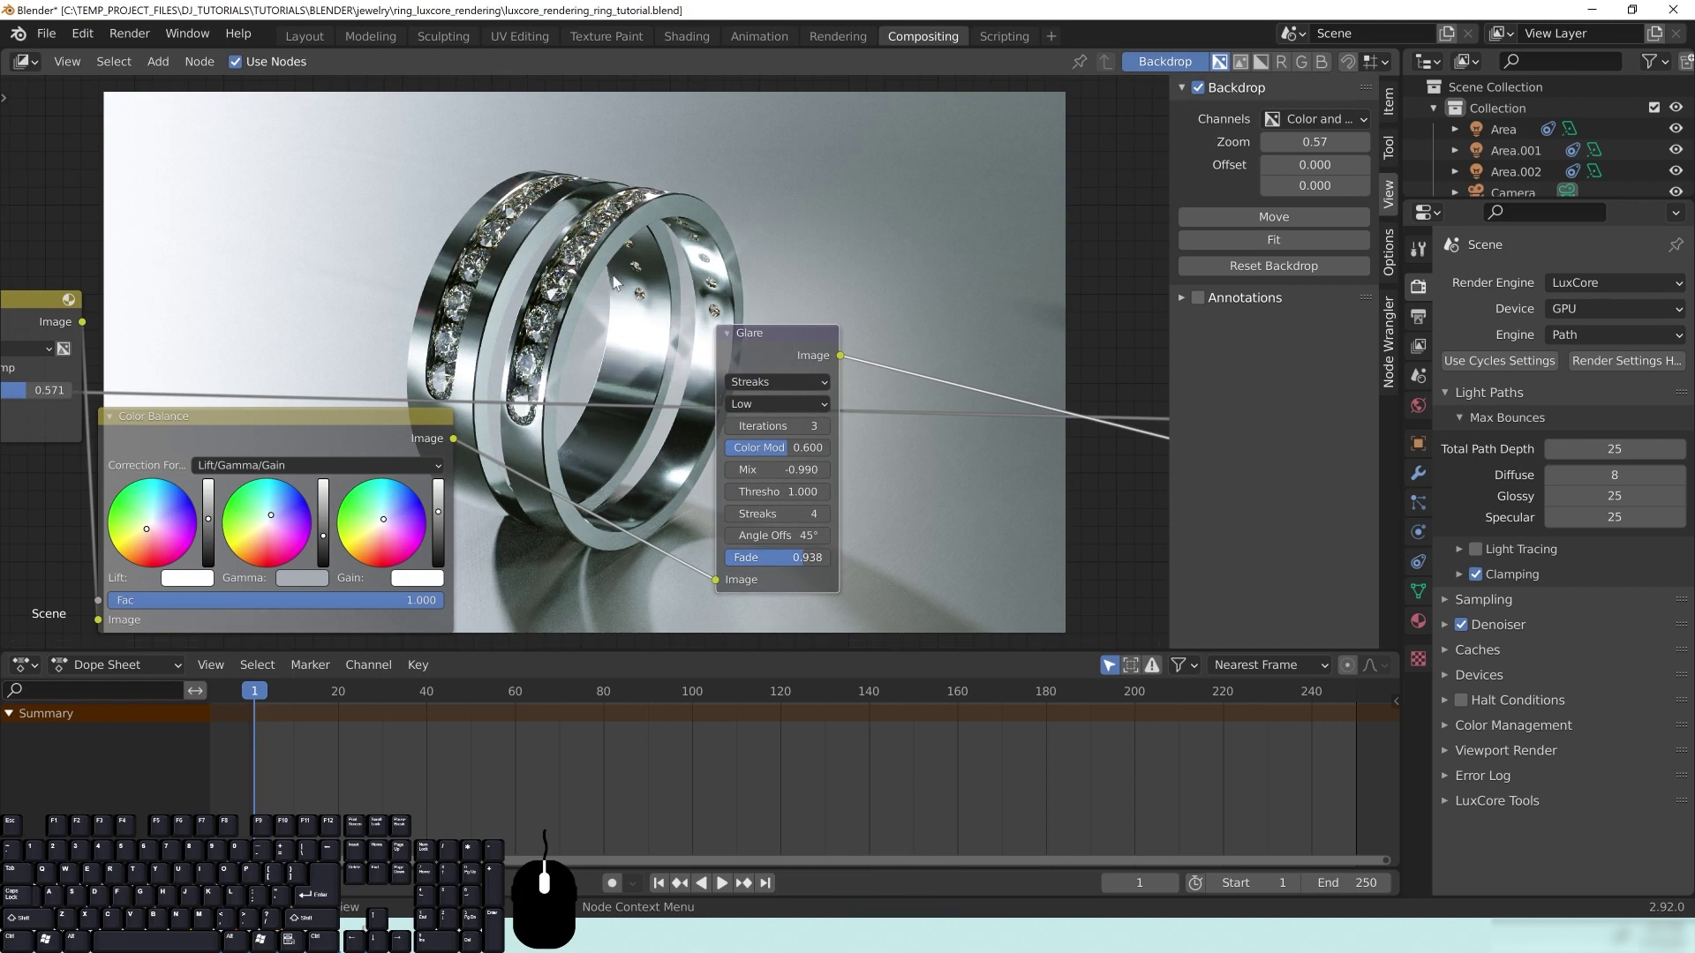
drag(750, 350, 825, 365)
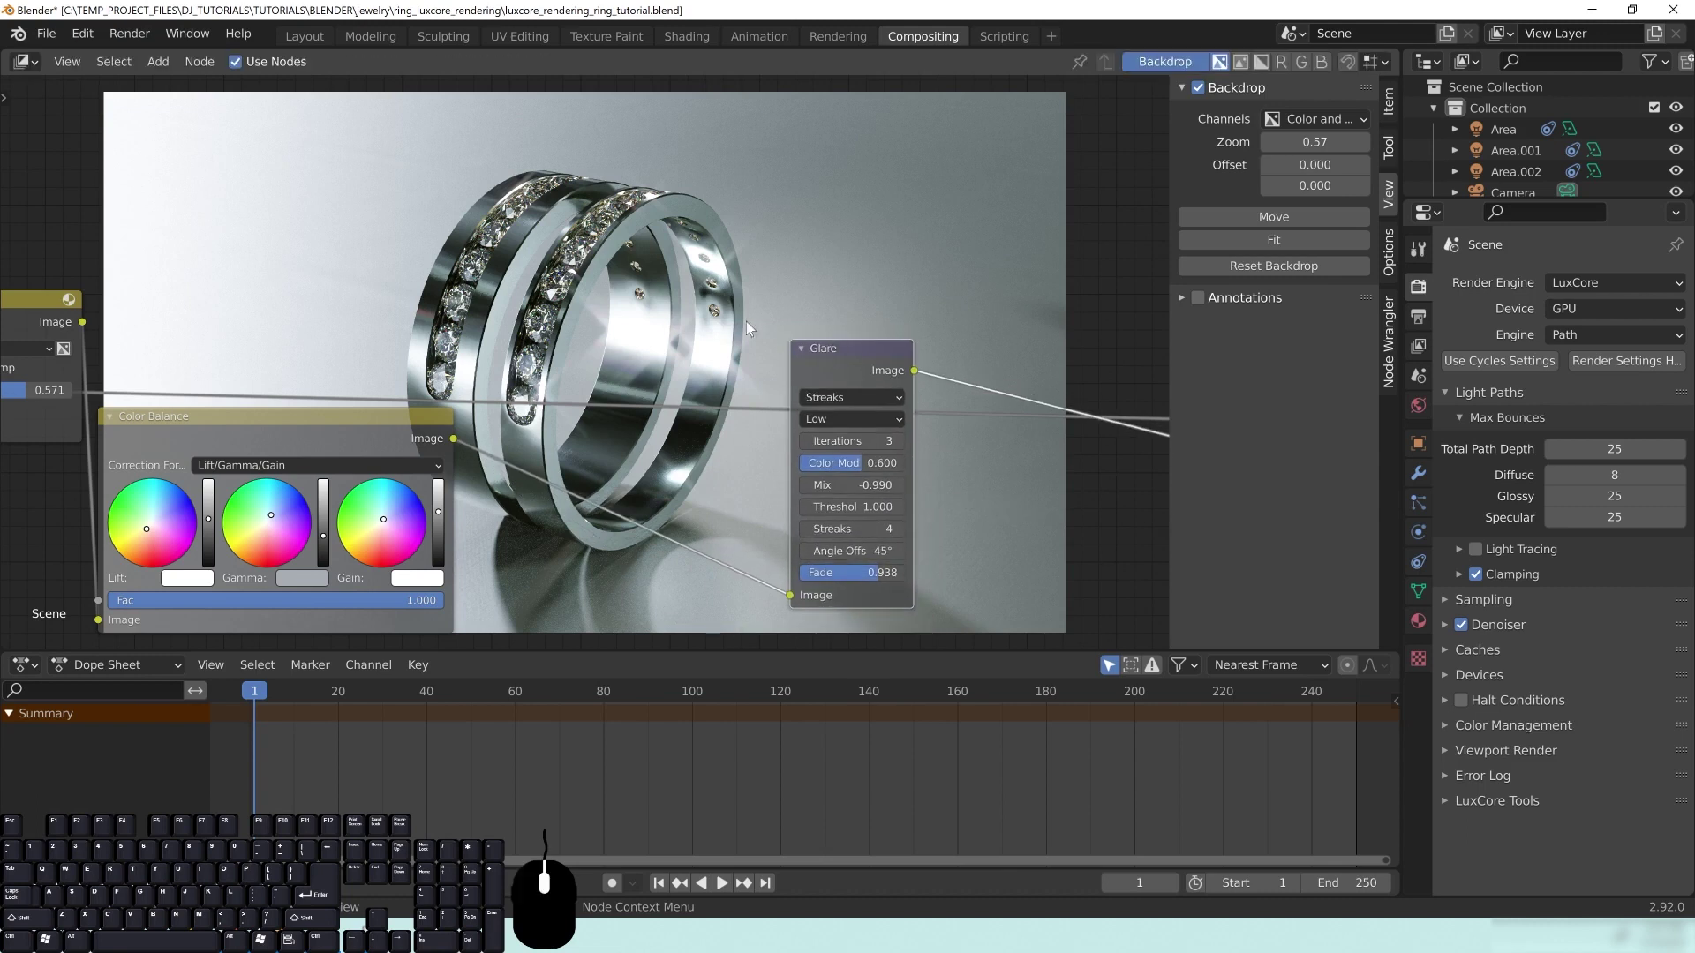
drag(871, 574, 864, 574)
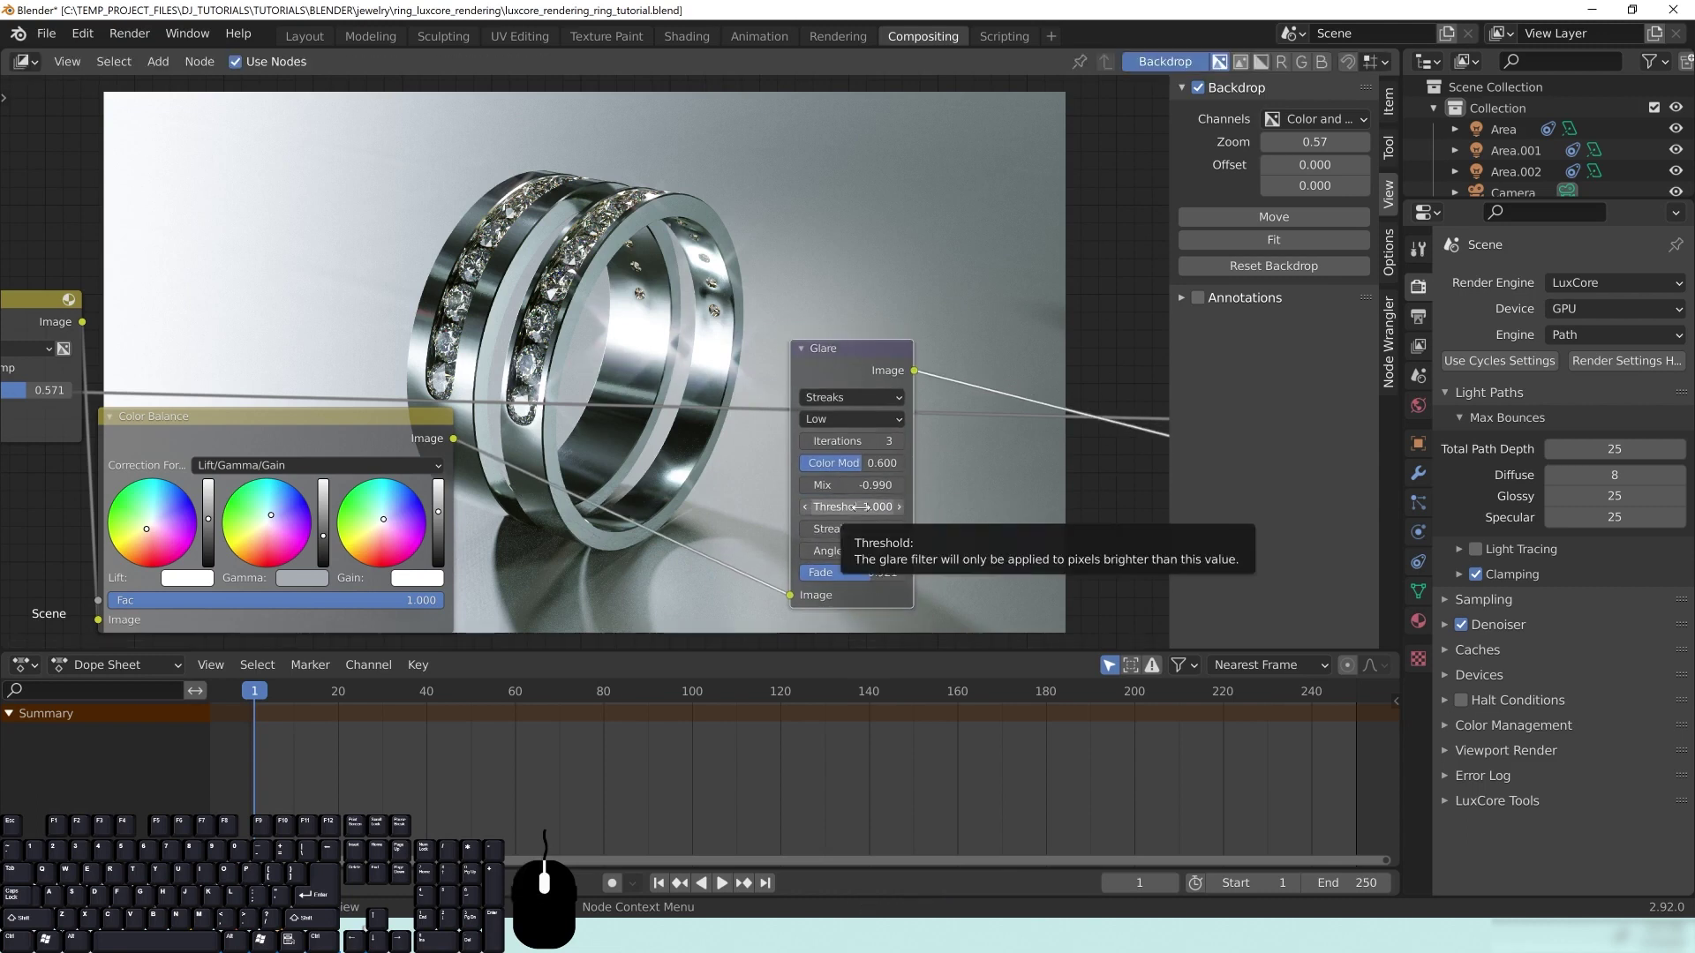
Step: Set the Glare mix to 1 to isolate the streaks and try a threshold of 25
drag(857, 485, 971, 486)
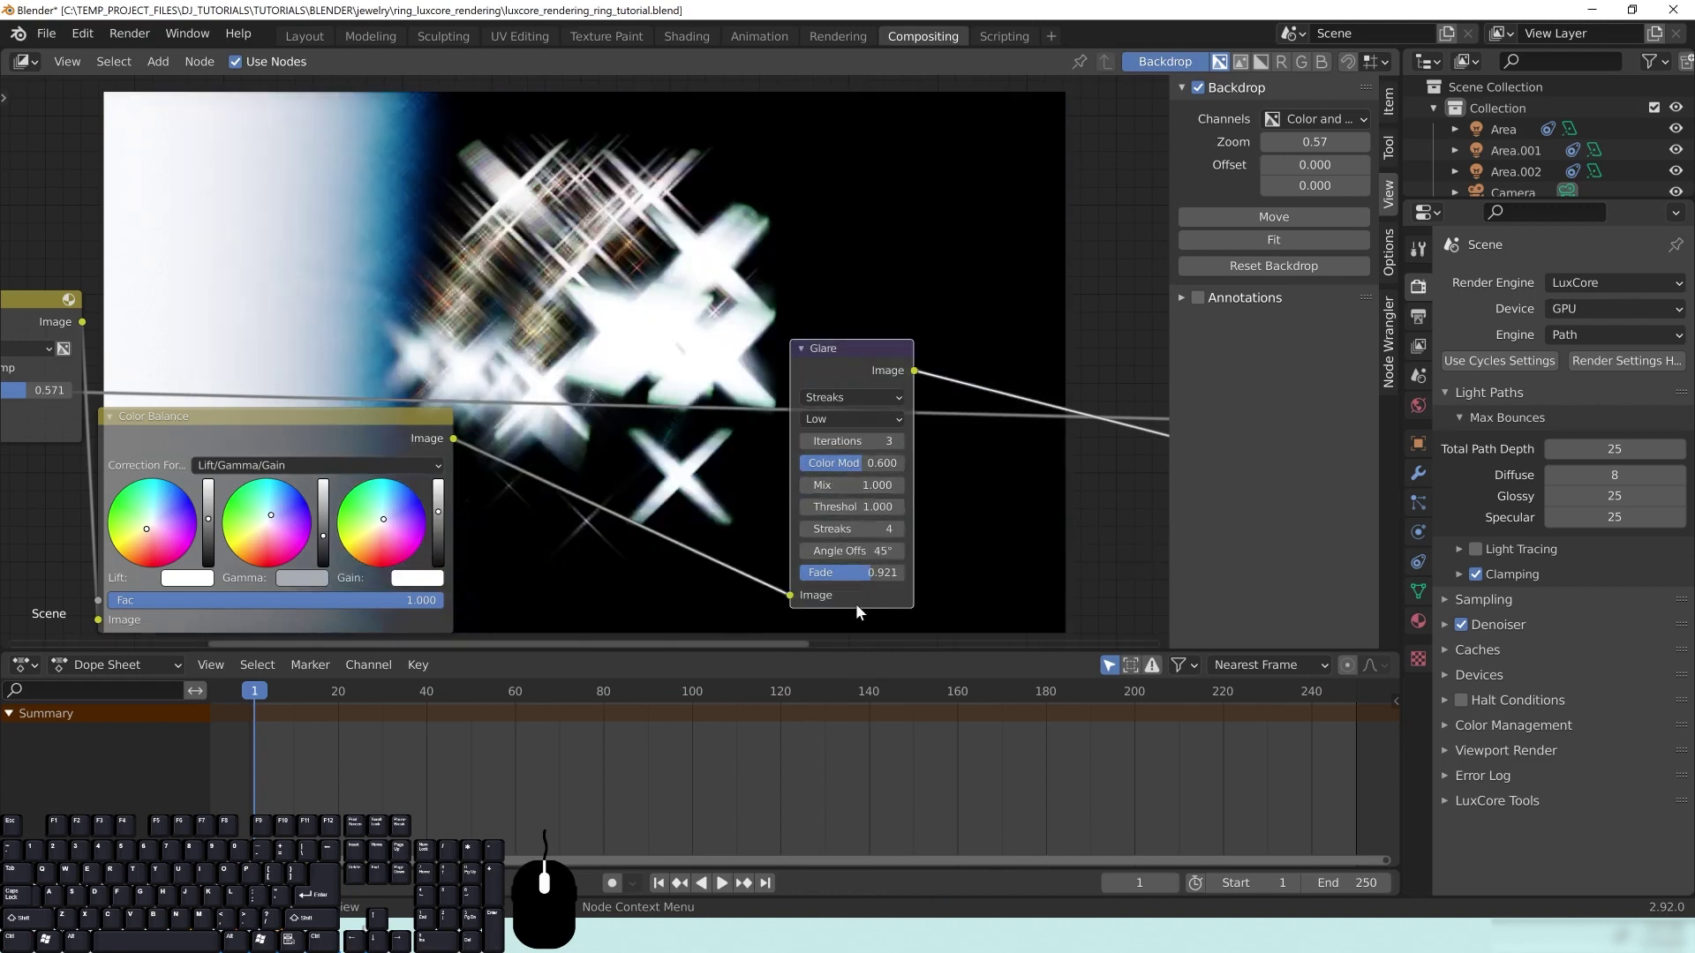
click(864, 509)
text(5)
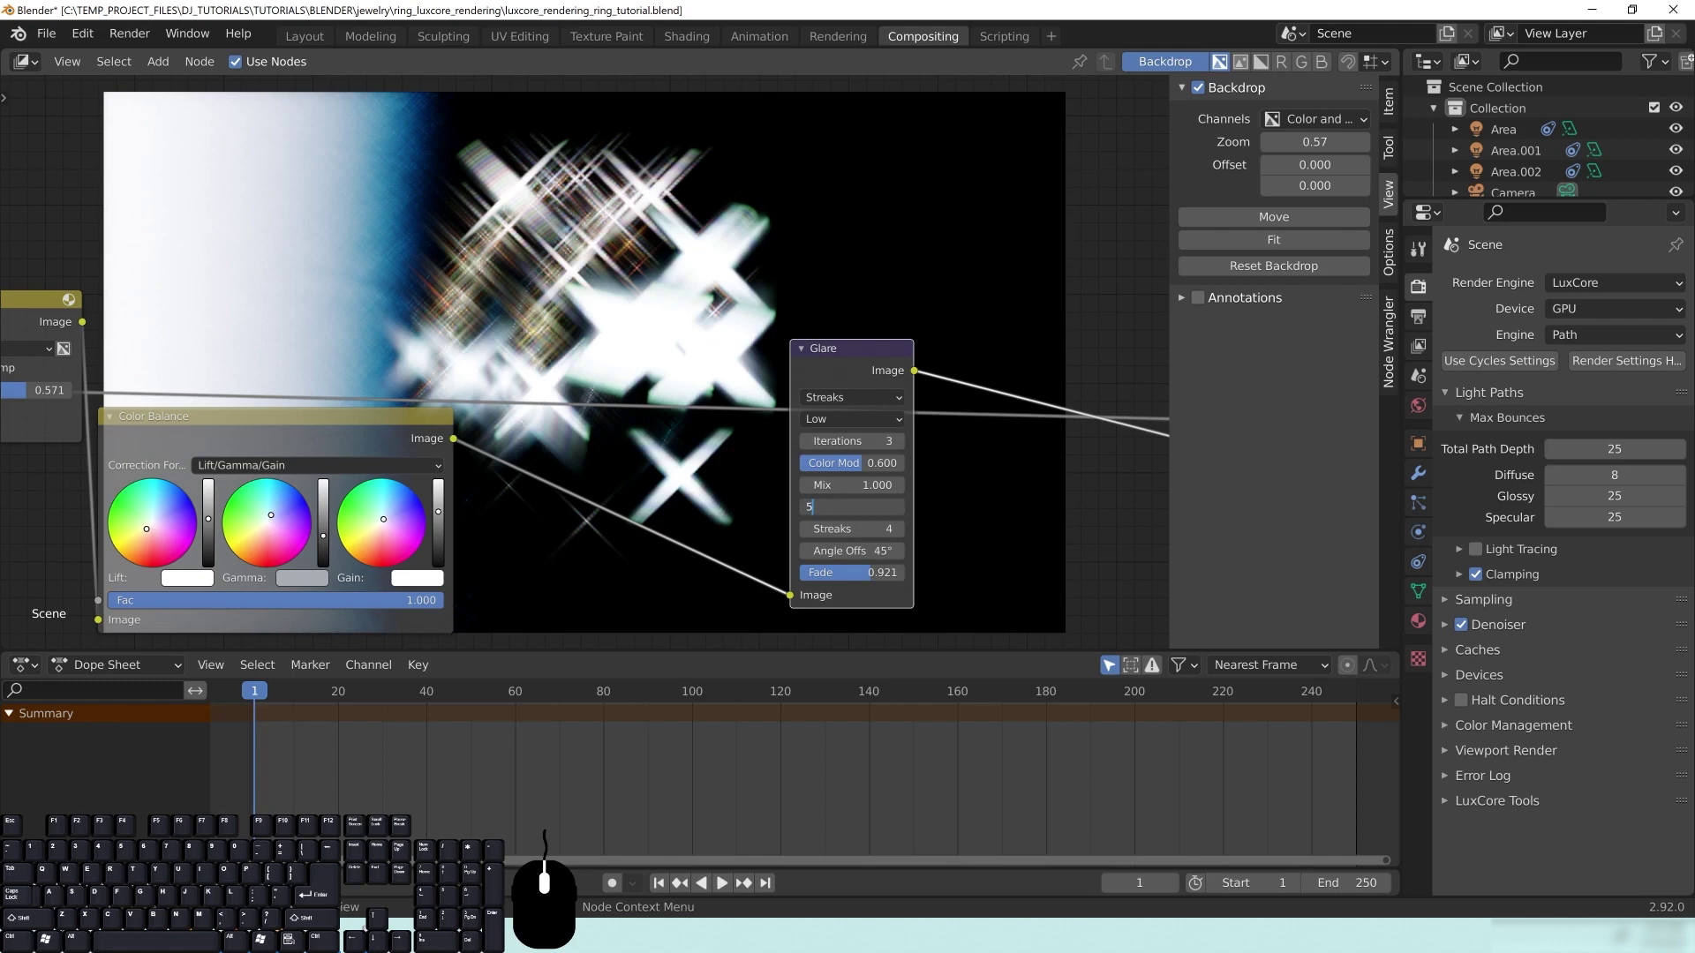
key(BackSpace)
text(25)
key(Return)
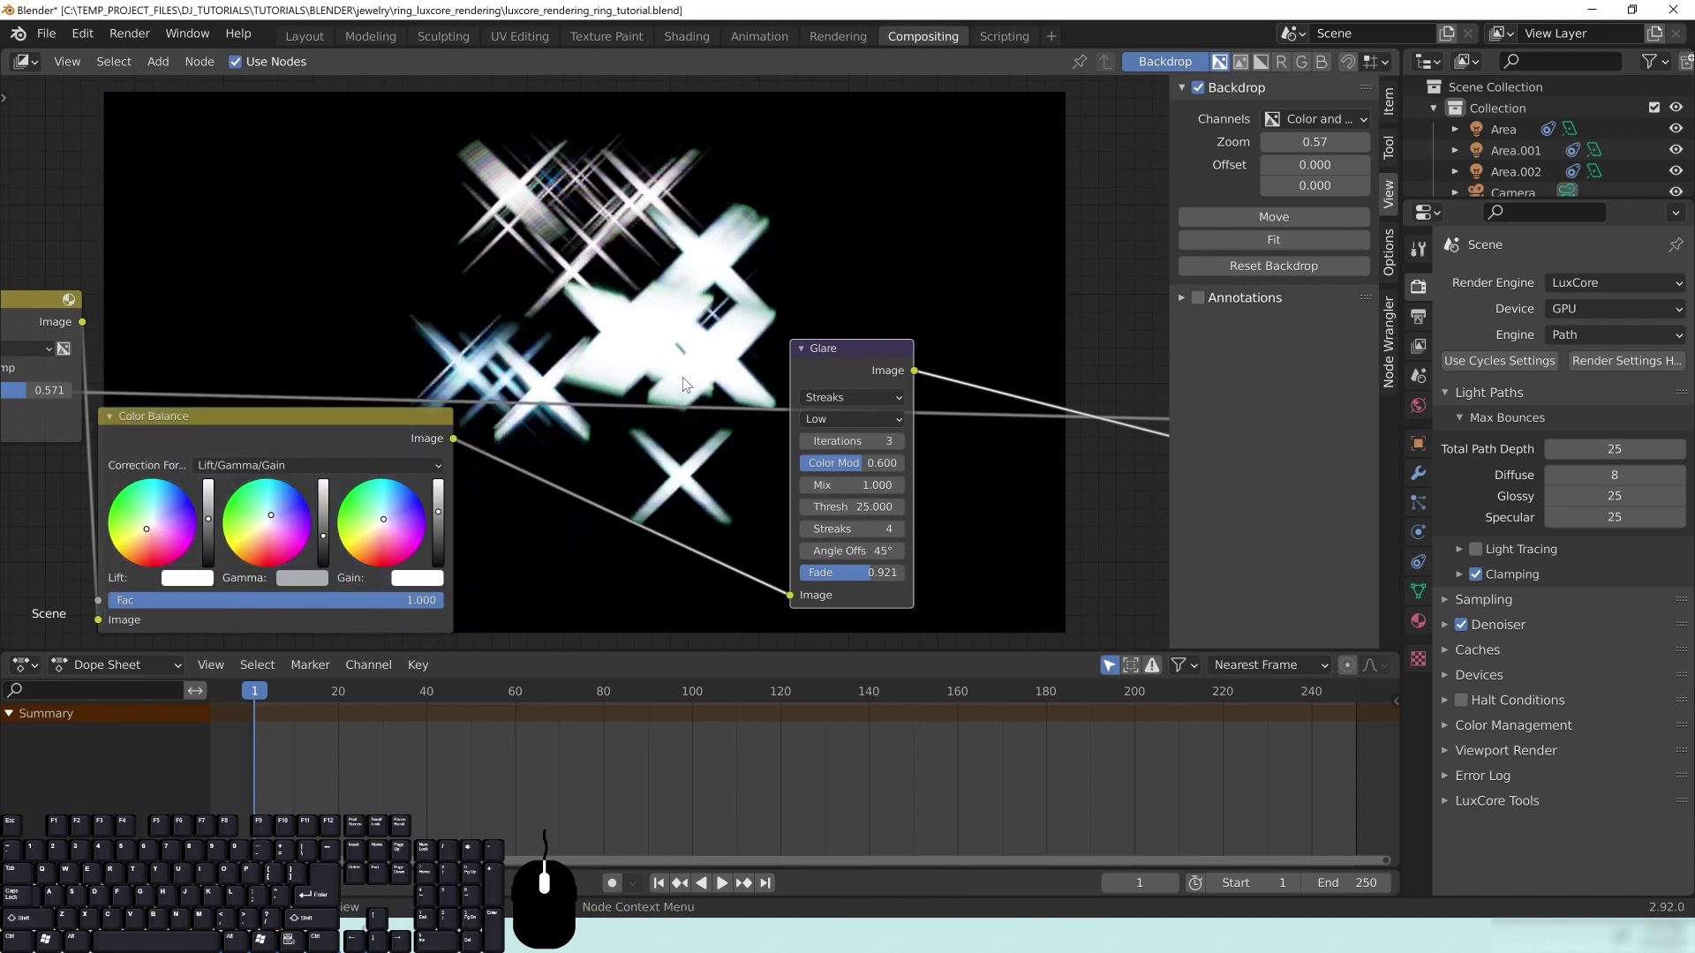
Step: Try a Glare mix of 0 to preview the streaks over the ring
drag(853, 350, 831, 350)
click(852, 486)
text(0)
key(Return)
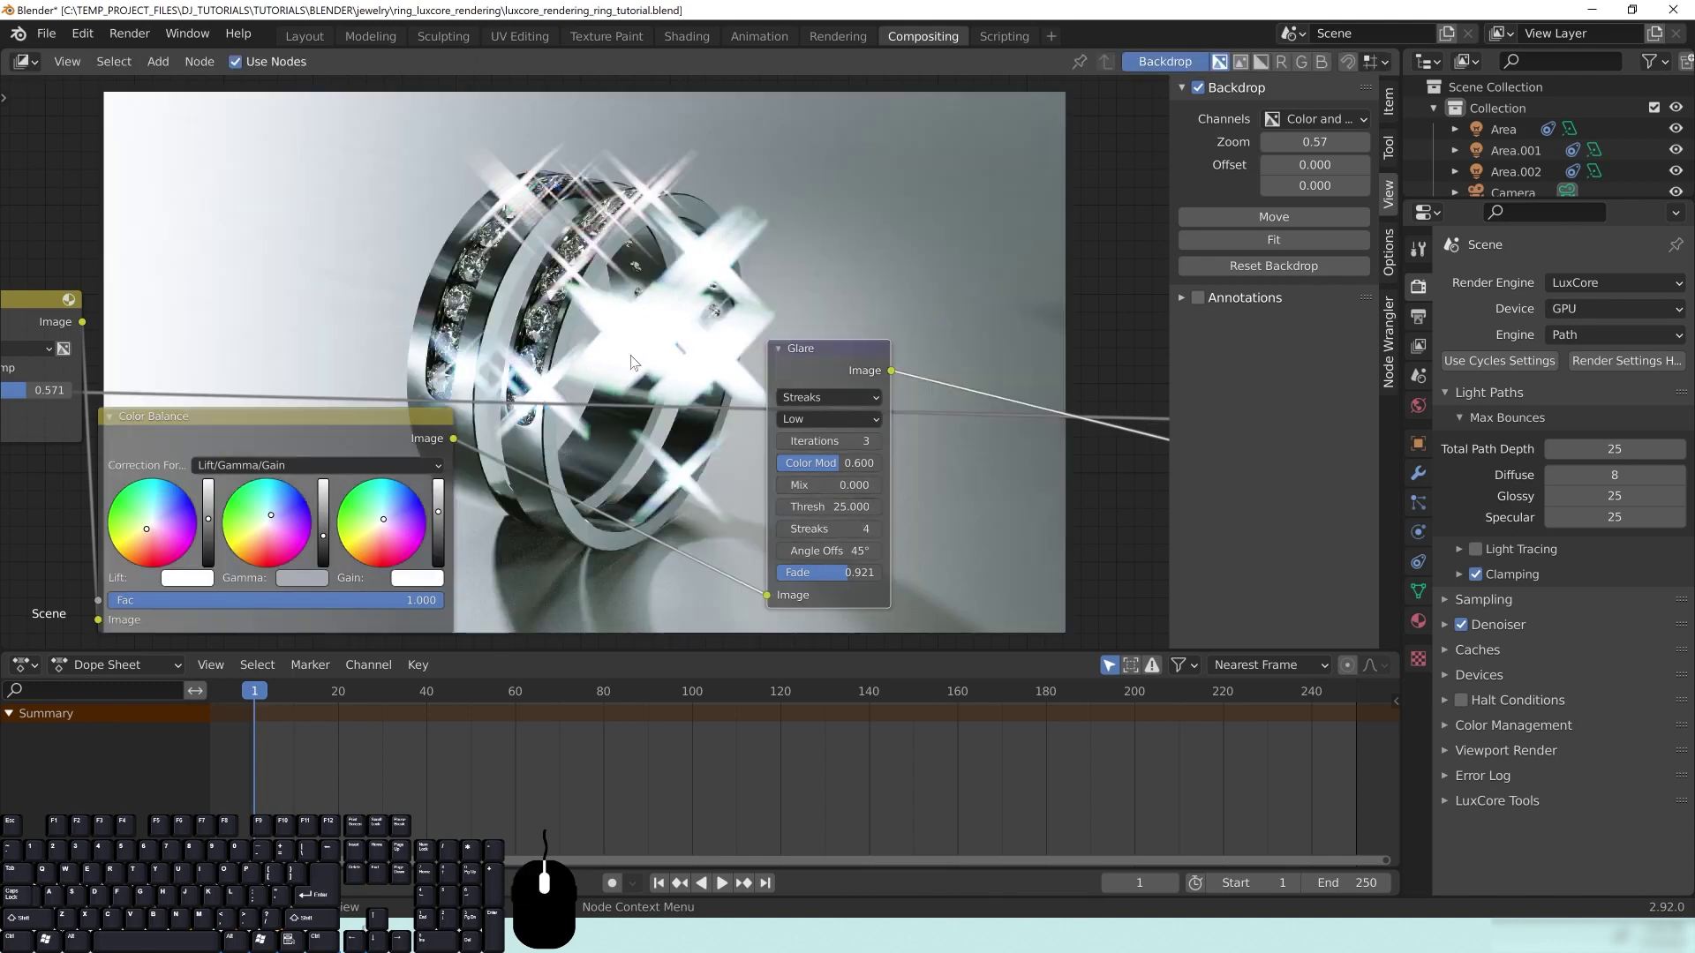
Step: Set the Glare mix to -0.99 and move the node closer to Color Balance
click(836, 485)
text(-0.99)
key(Return)
drag(796, 352, 625, 364)
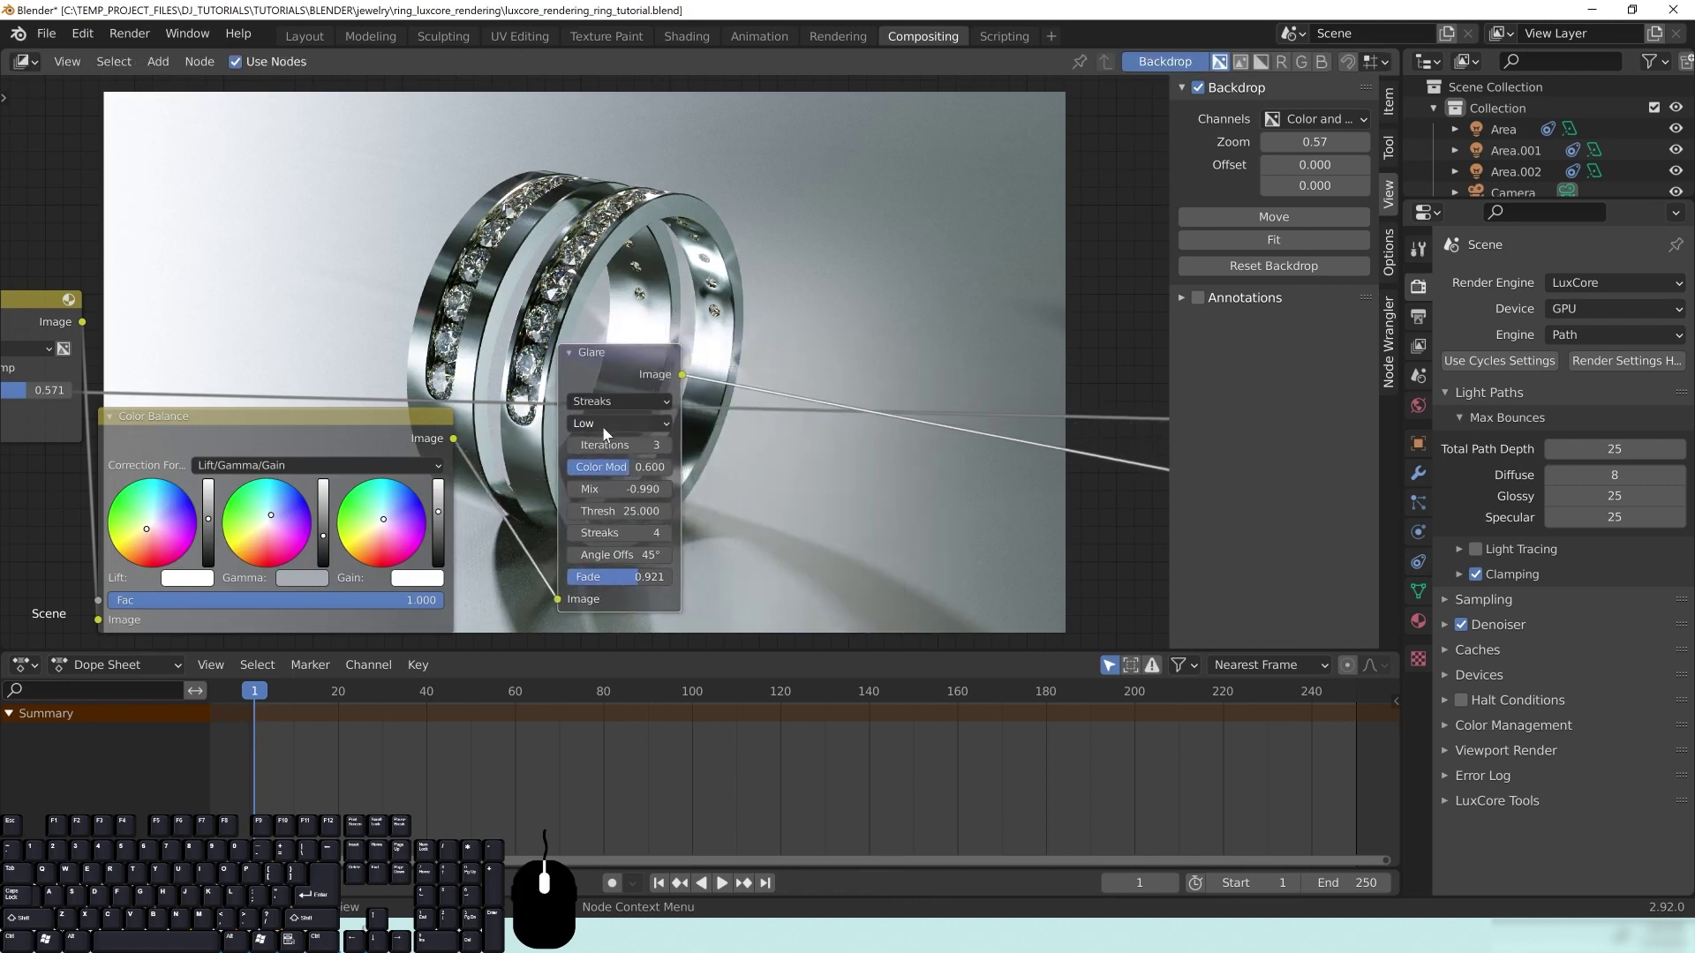
Step: Set the Glare streaks' iterations to 5 and threshold to 5.7, shifting the node clear of the rings
click(603, 428)
click(601, 359)
drag(703, 409, 722, 374)
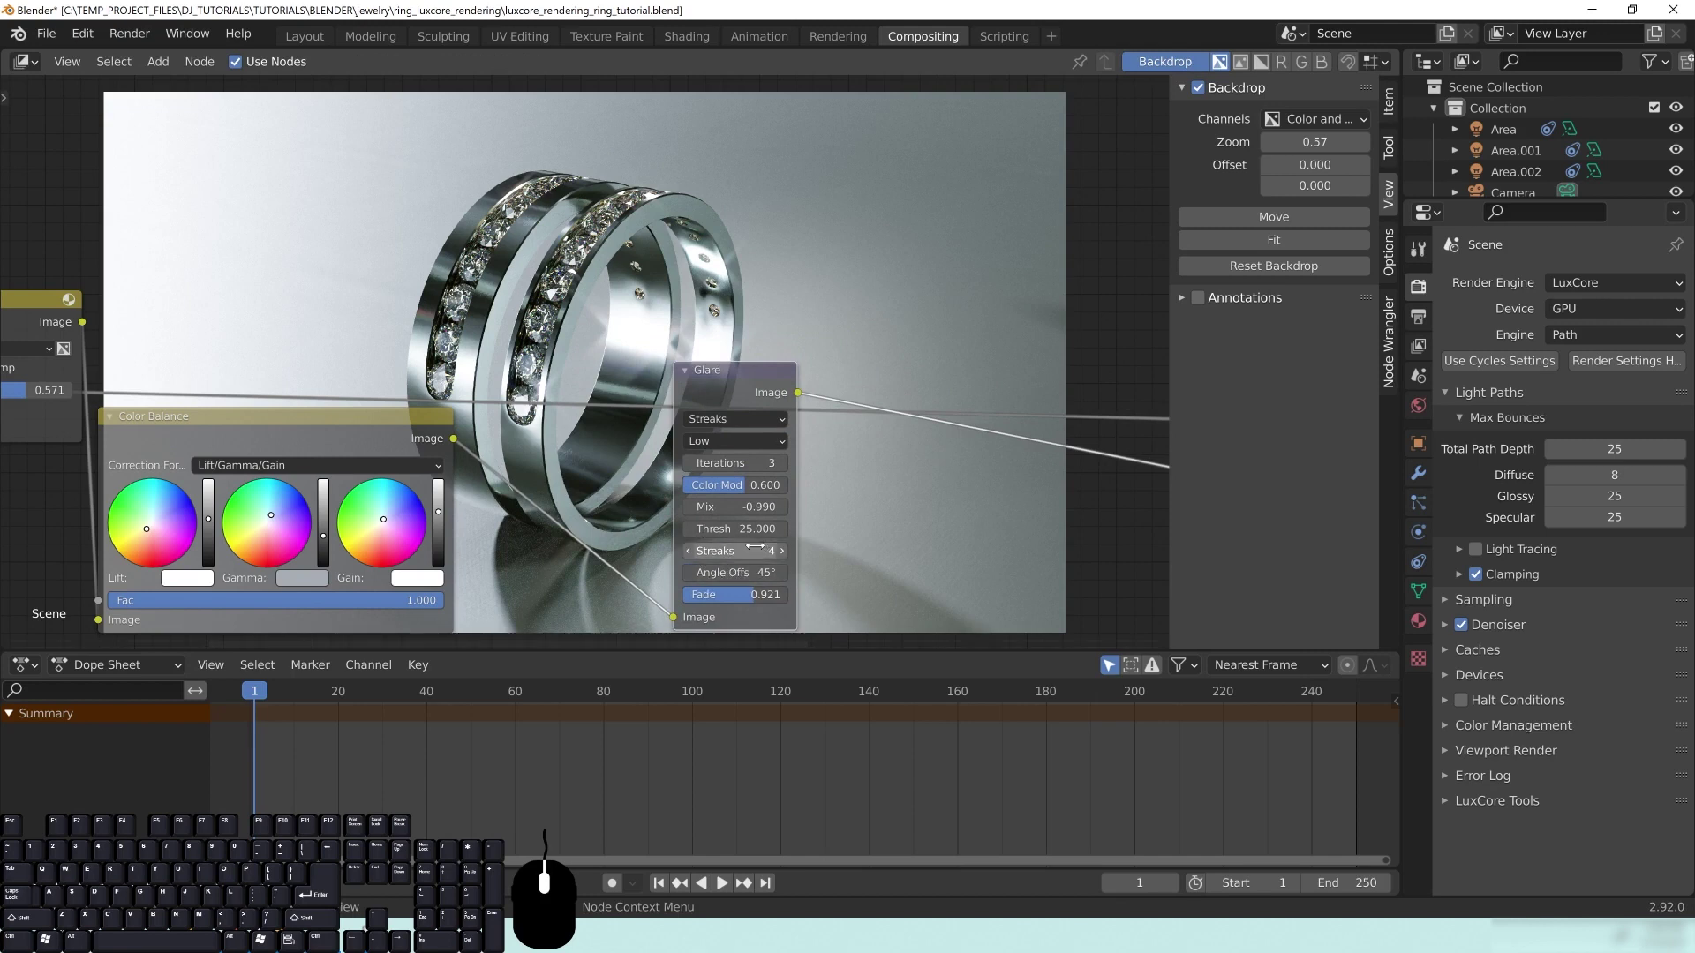
click(781, 463)
click(782, 464)
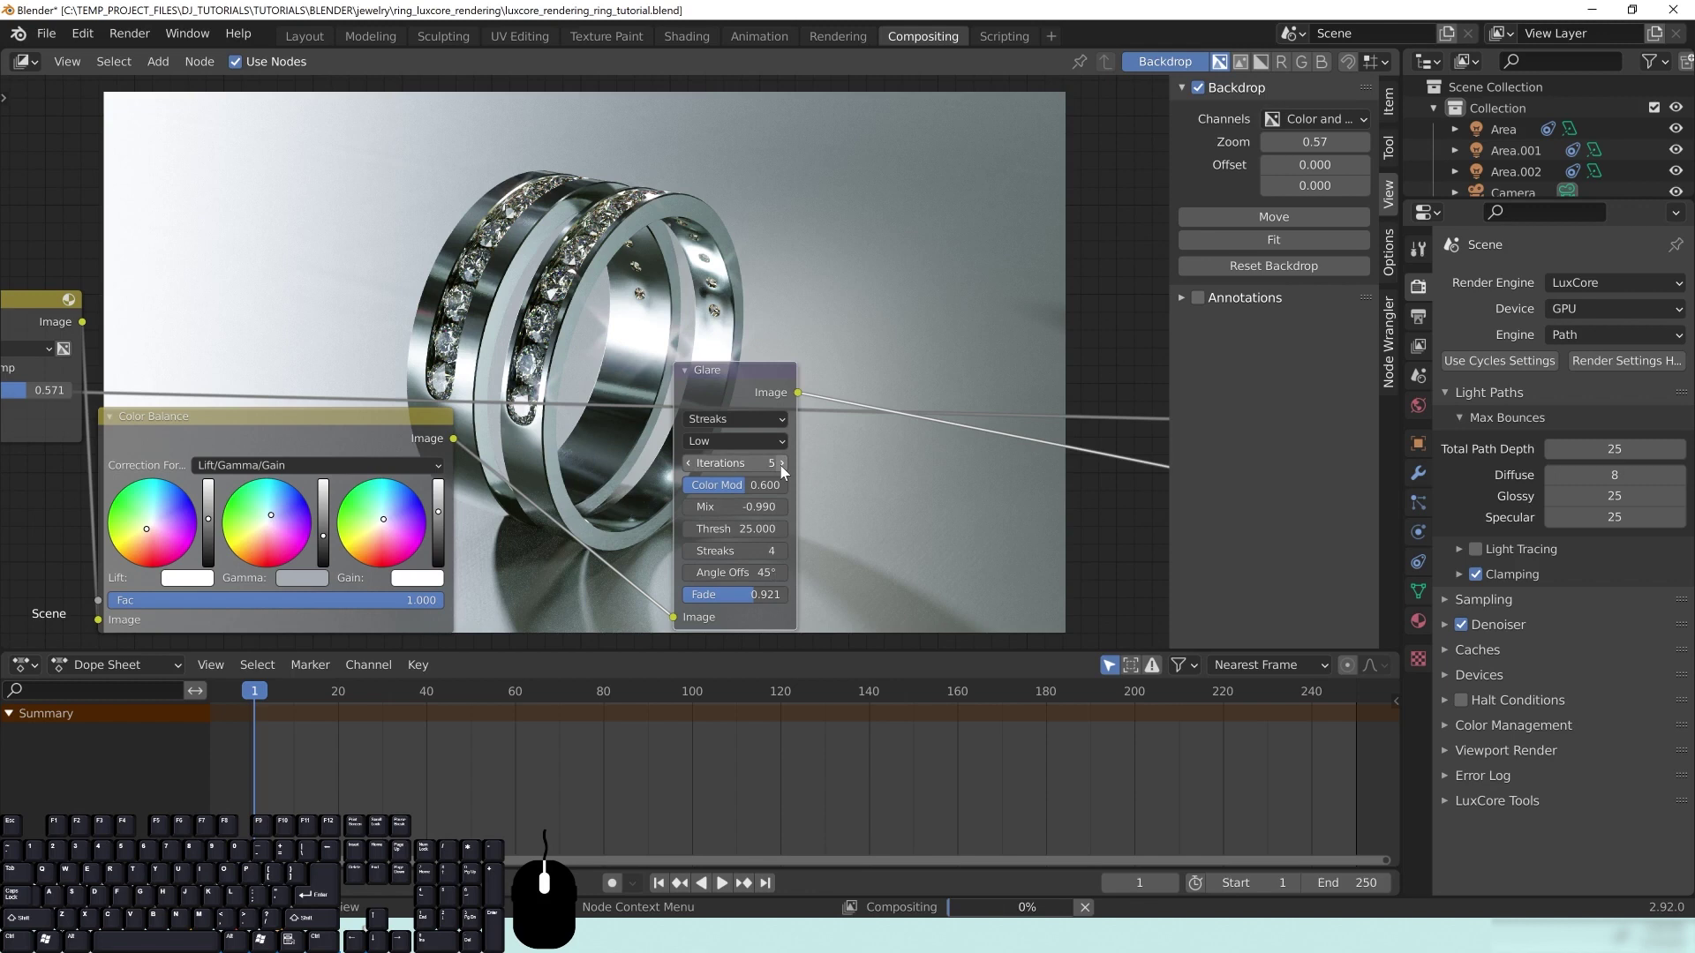
drag(735, 383, 824, 357)
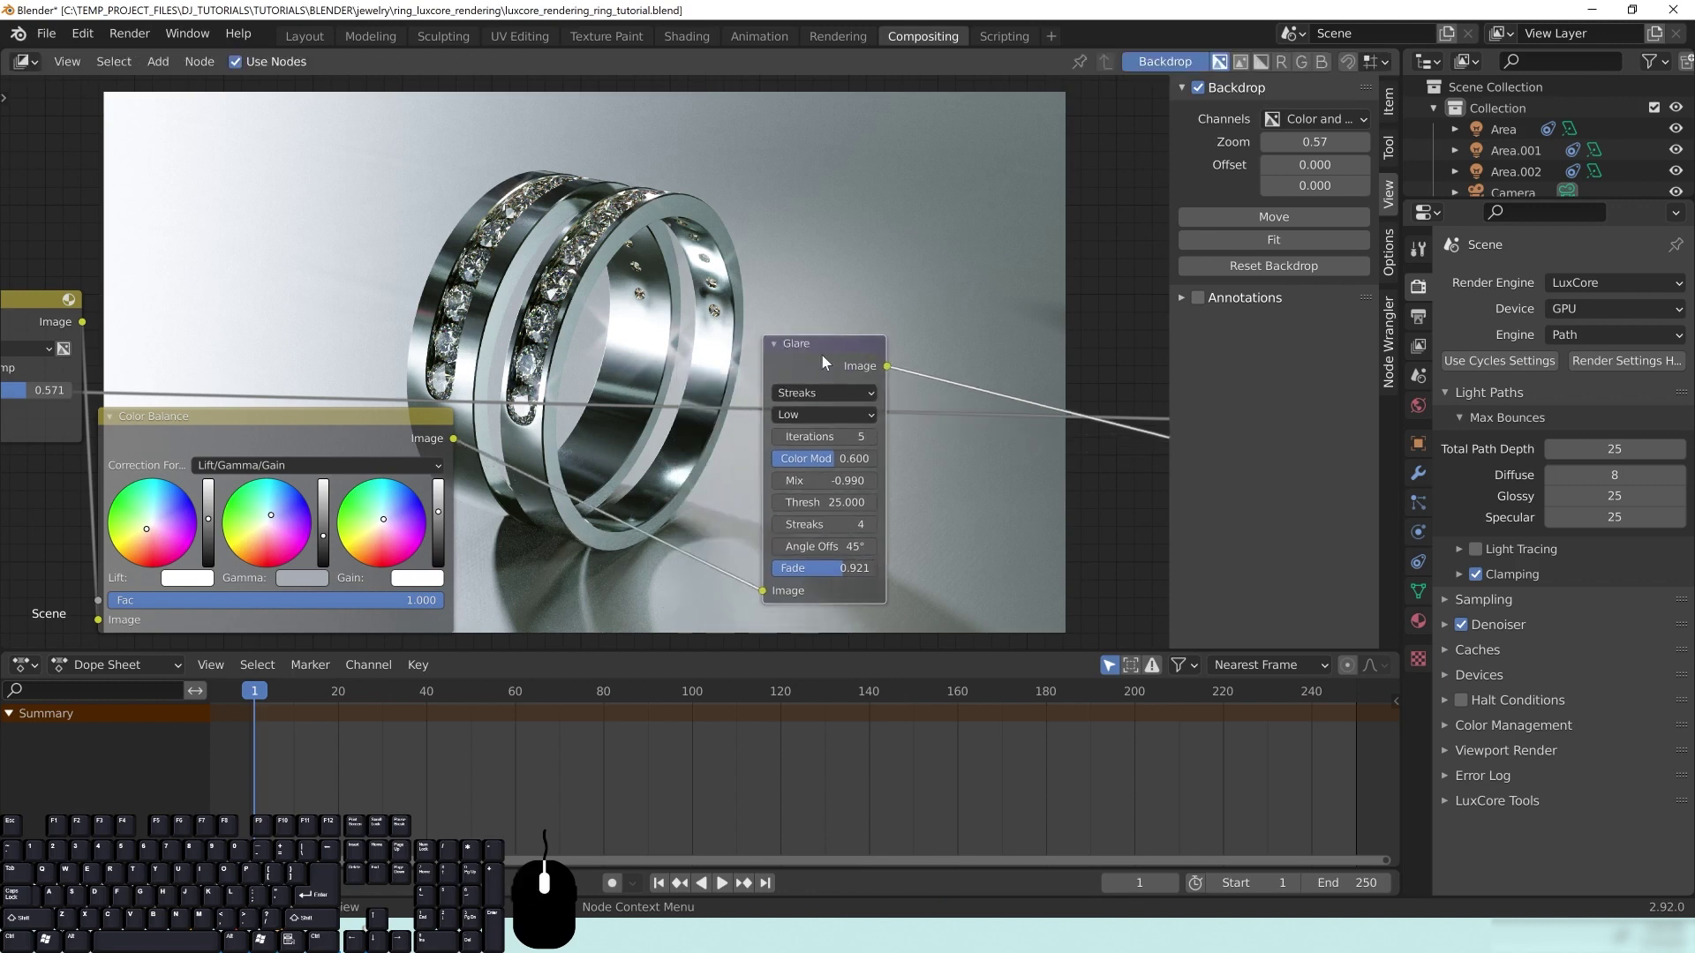
mouse_move(832, 502)
mouse_down()
mouse_move(789, 503)
mouse_move(833, 503)
mouse_up()
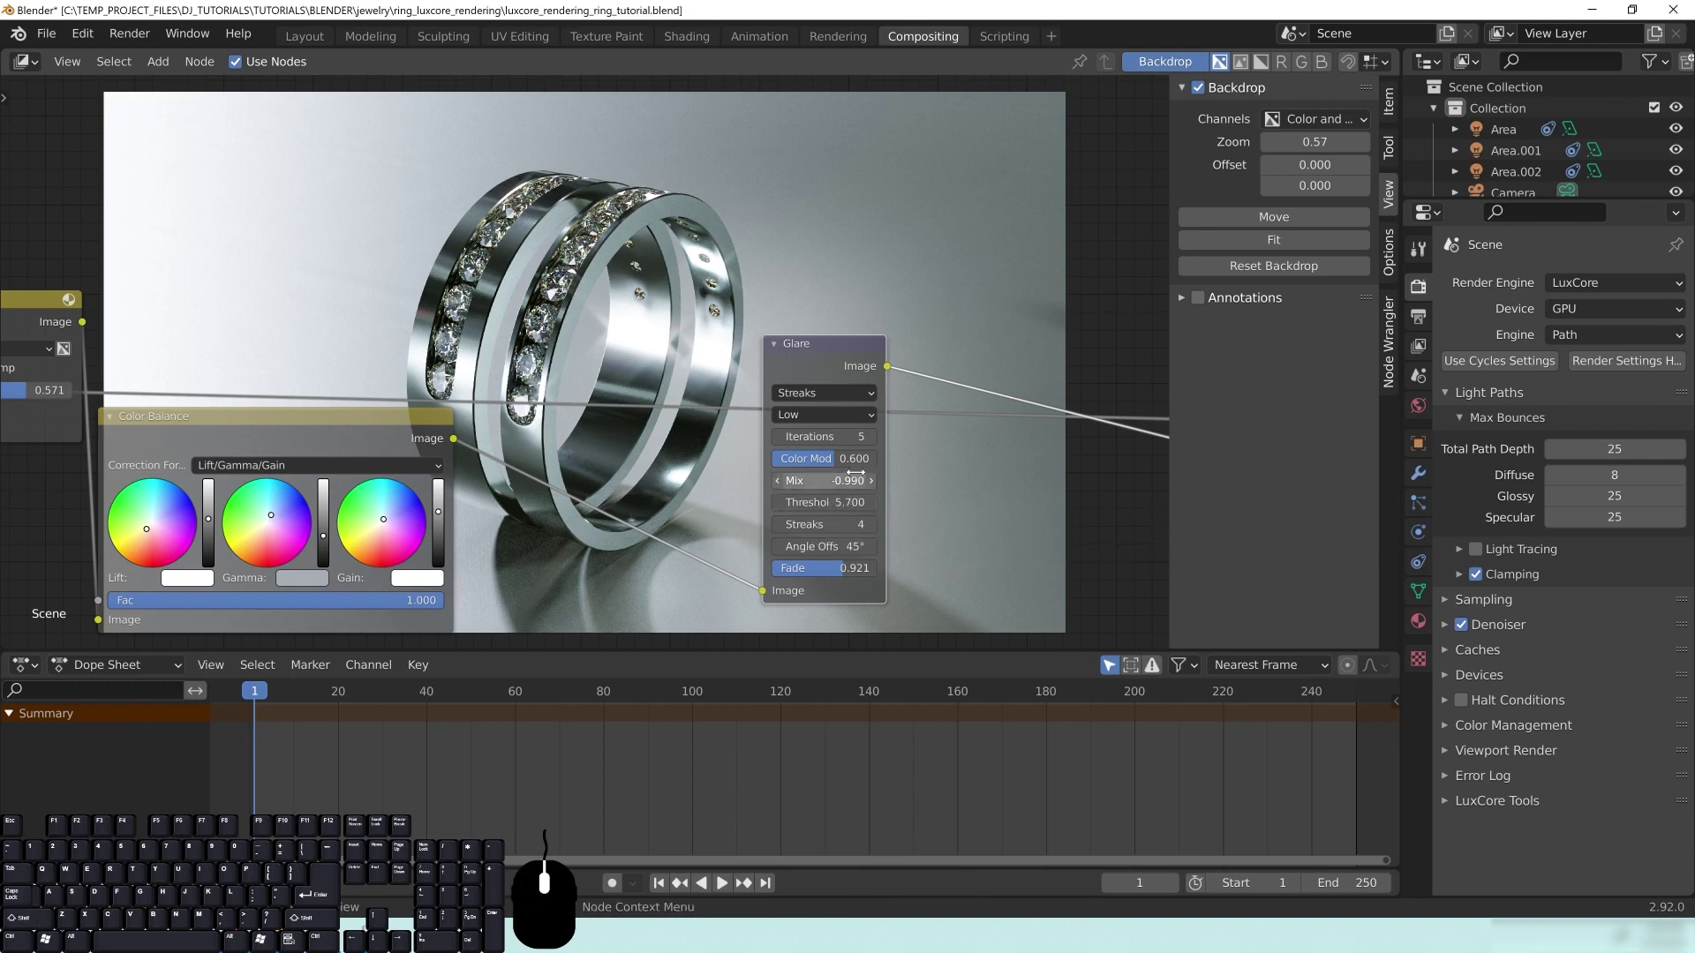
drag(818, 357, 794, 352)
Step: Try Glare mix values of 0.945 and -0.945 to compare streak strength on the ring
shift+drag(818, 477, 825, 477)
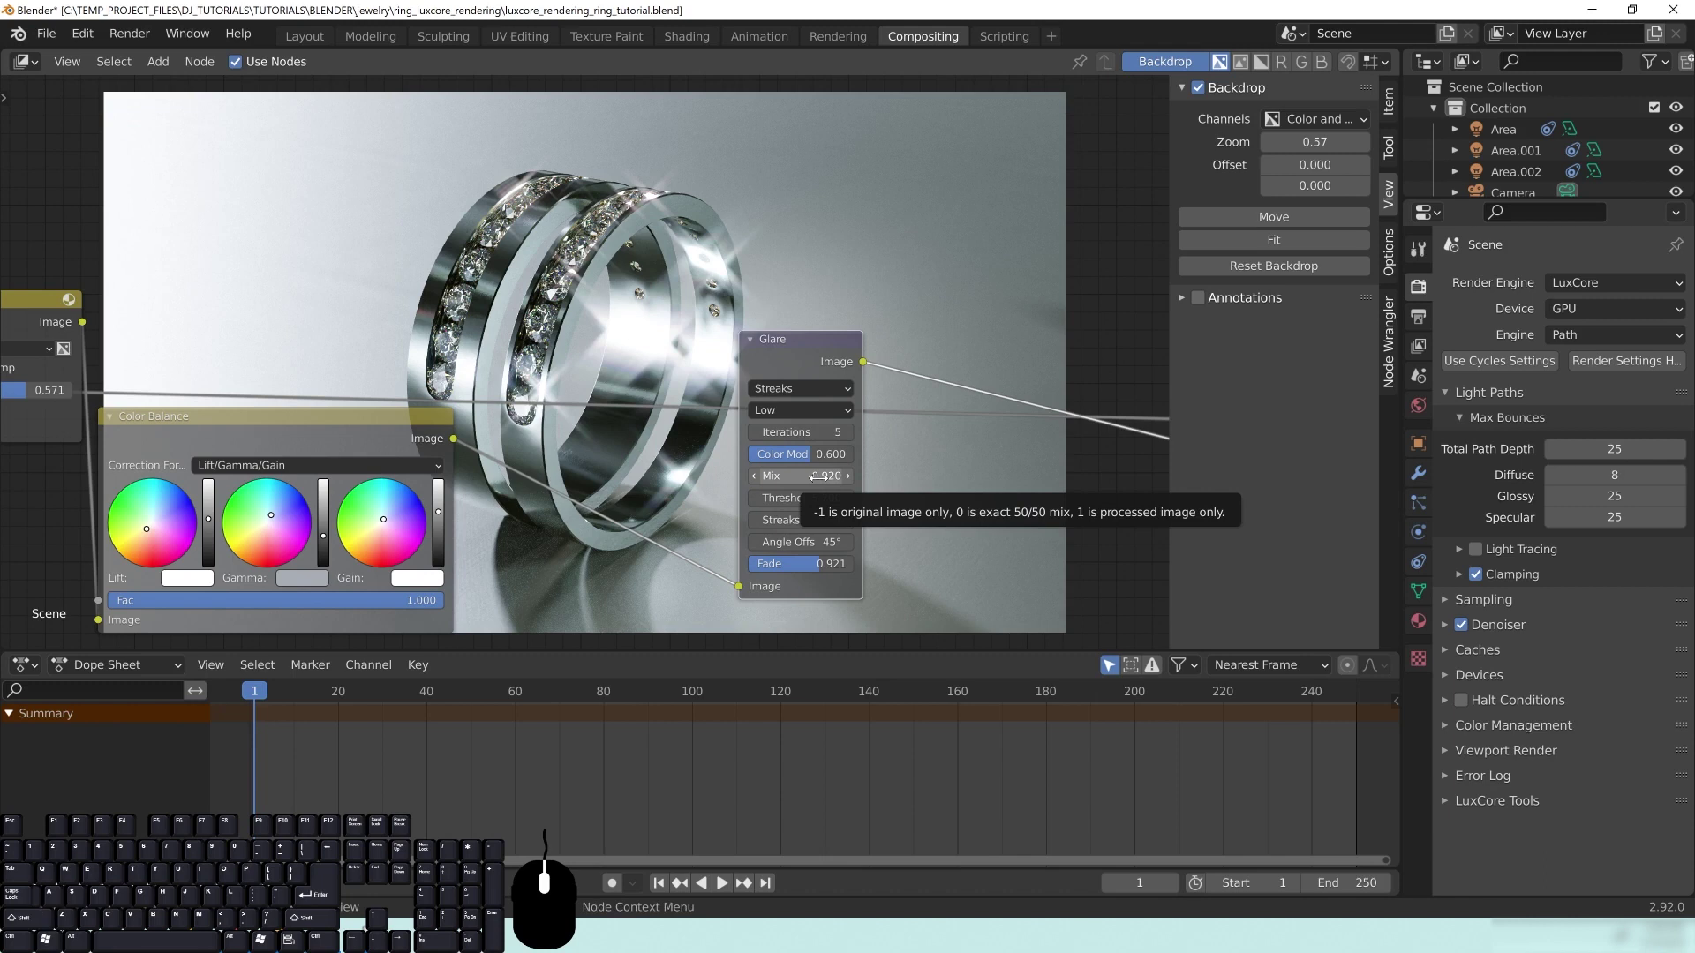
click(826, 477)
text(.945)
key(Return)
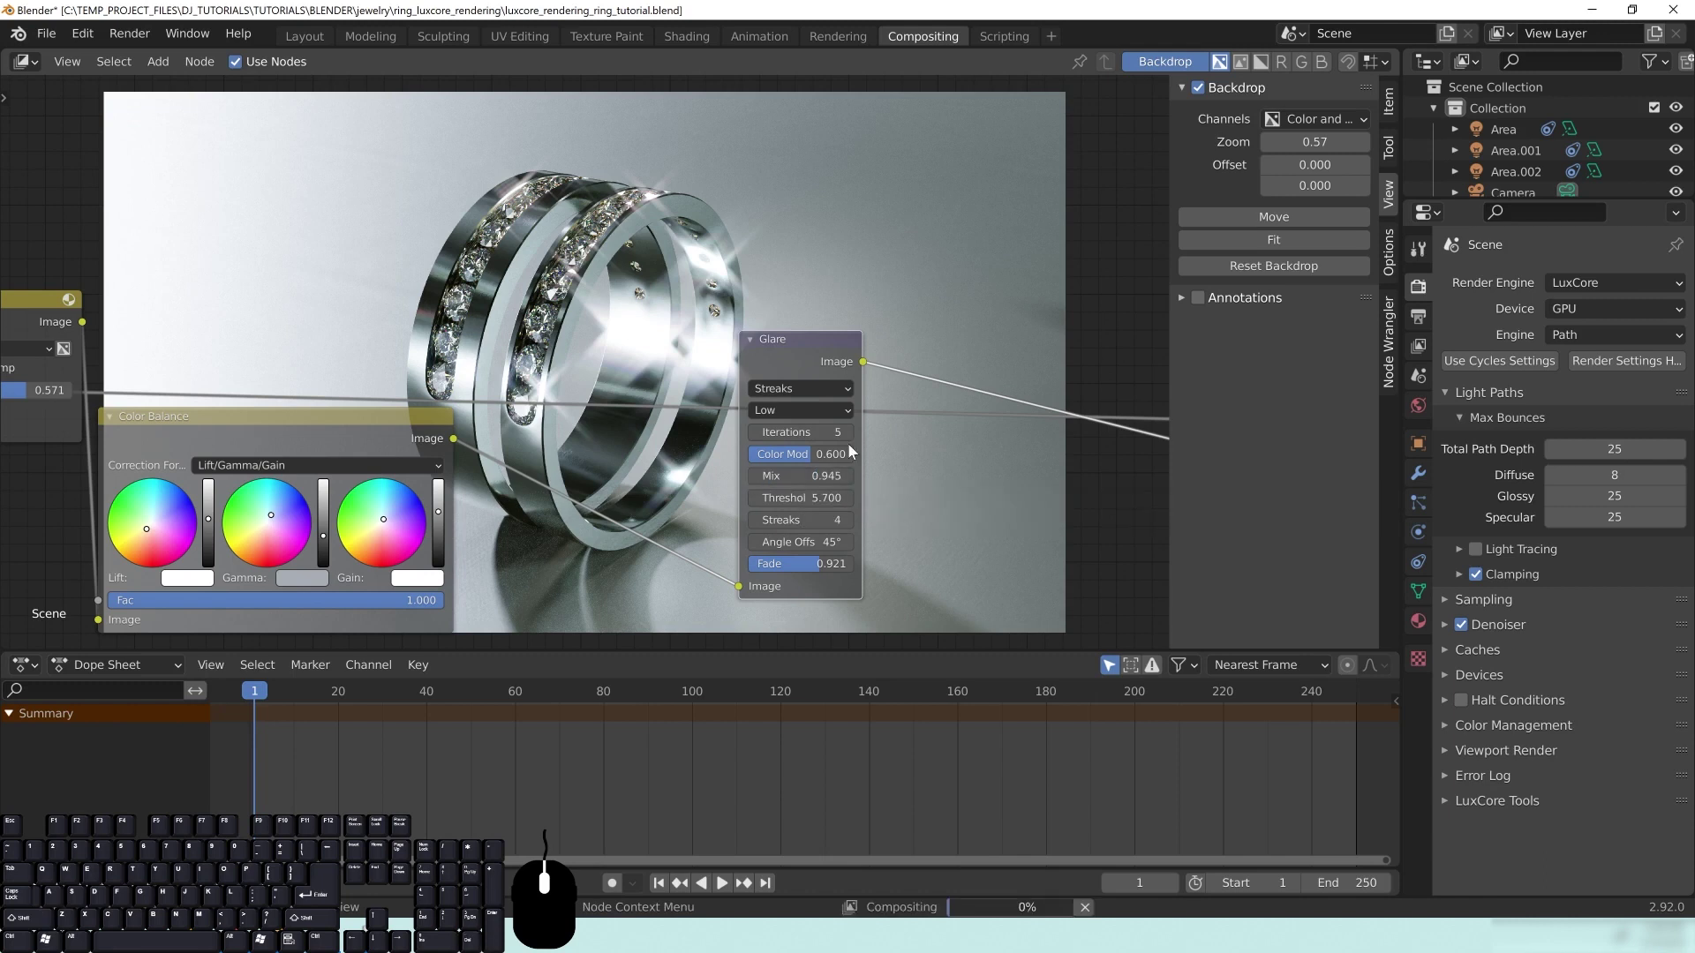
click(825, 476)
text(-)
text(.9)
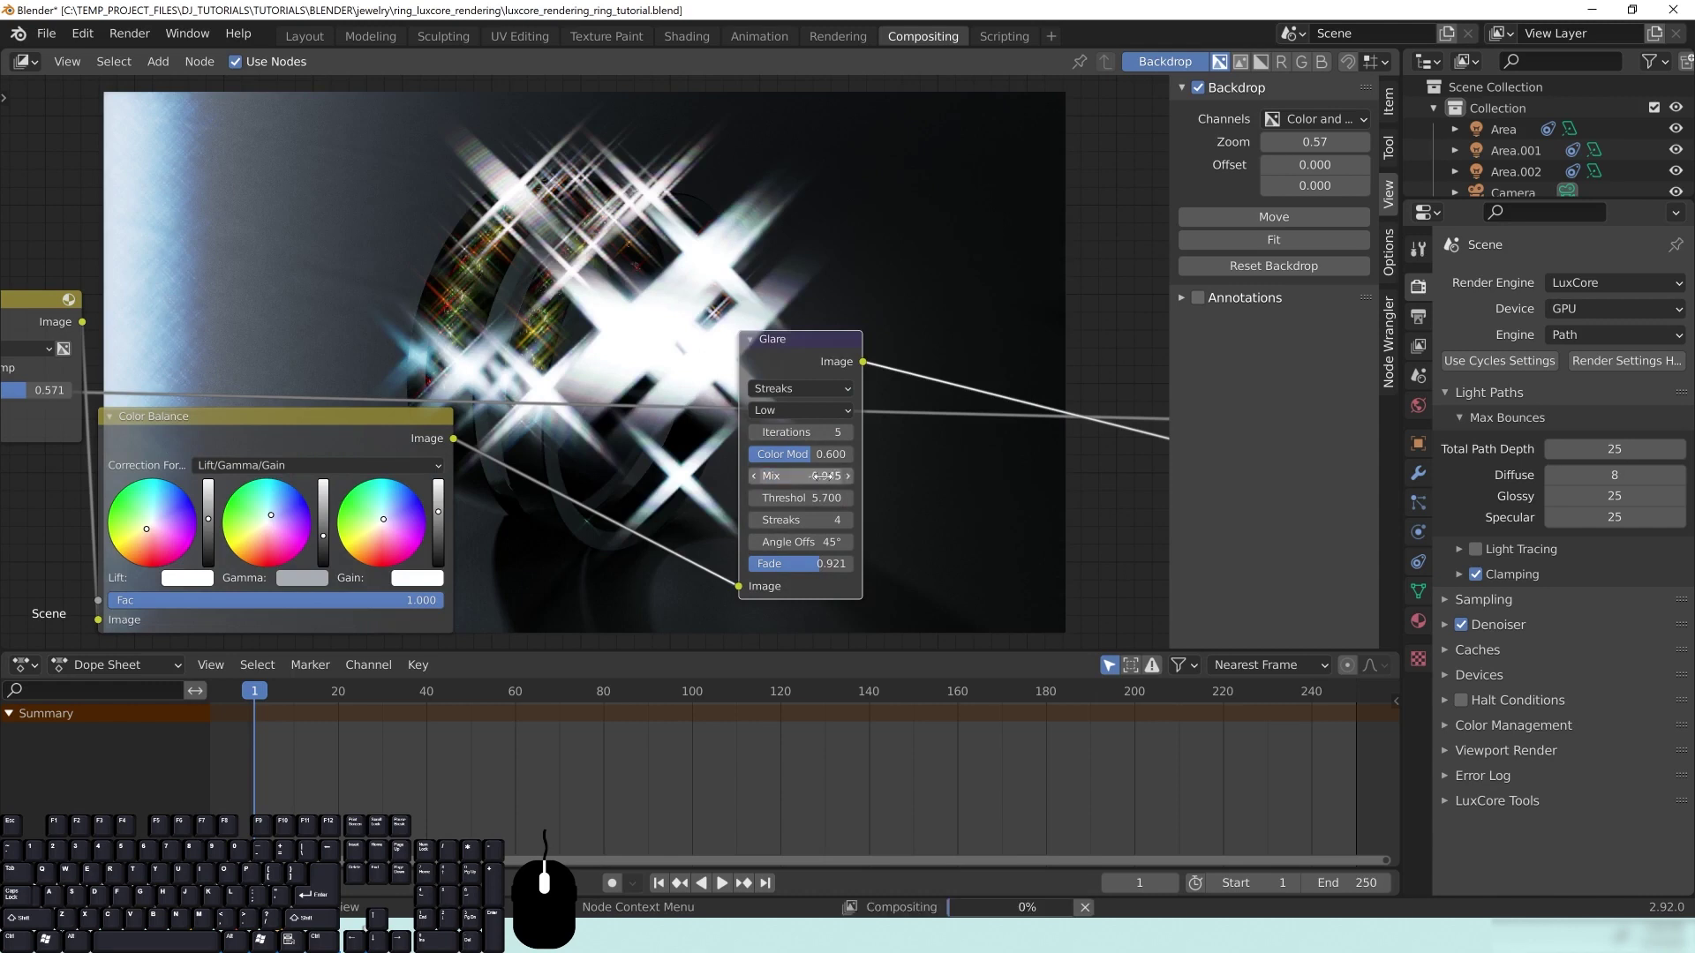
key(Return)
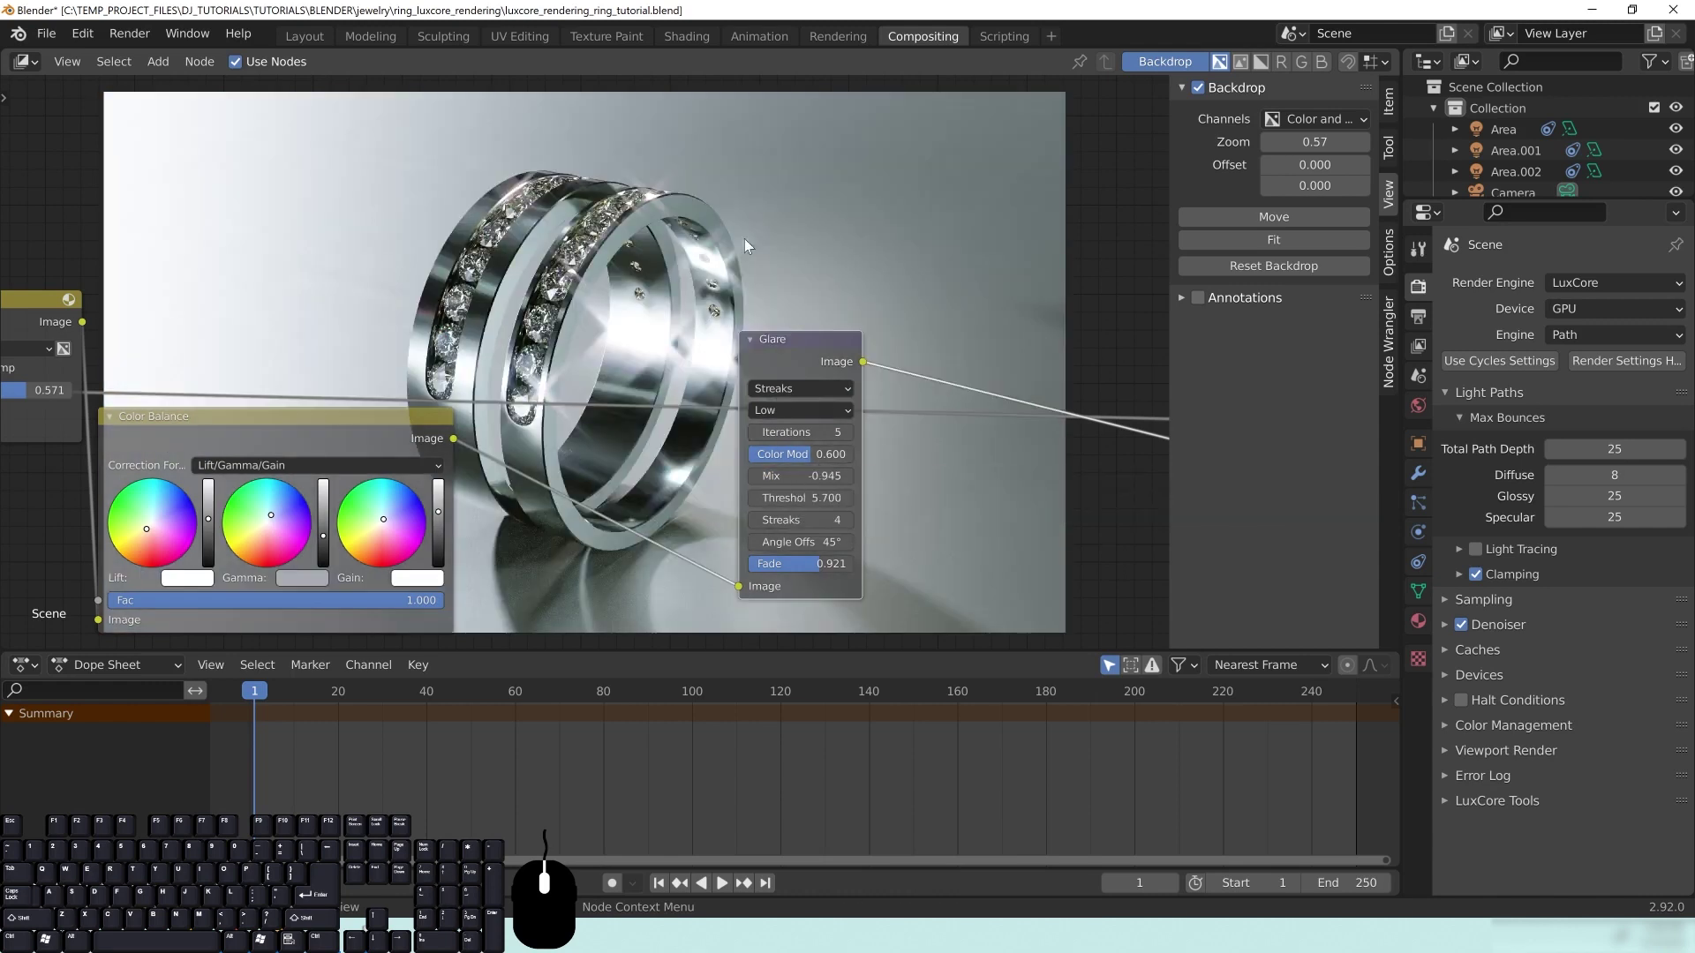
Step: Move the Glare node away from the ring and set its mix to -0.99
drag(806, 364, 860, 363)
click(878, 475)
text(-.99)
key(Return)
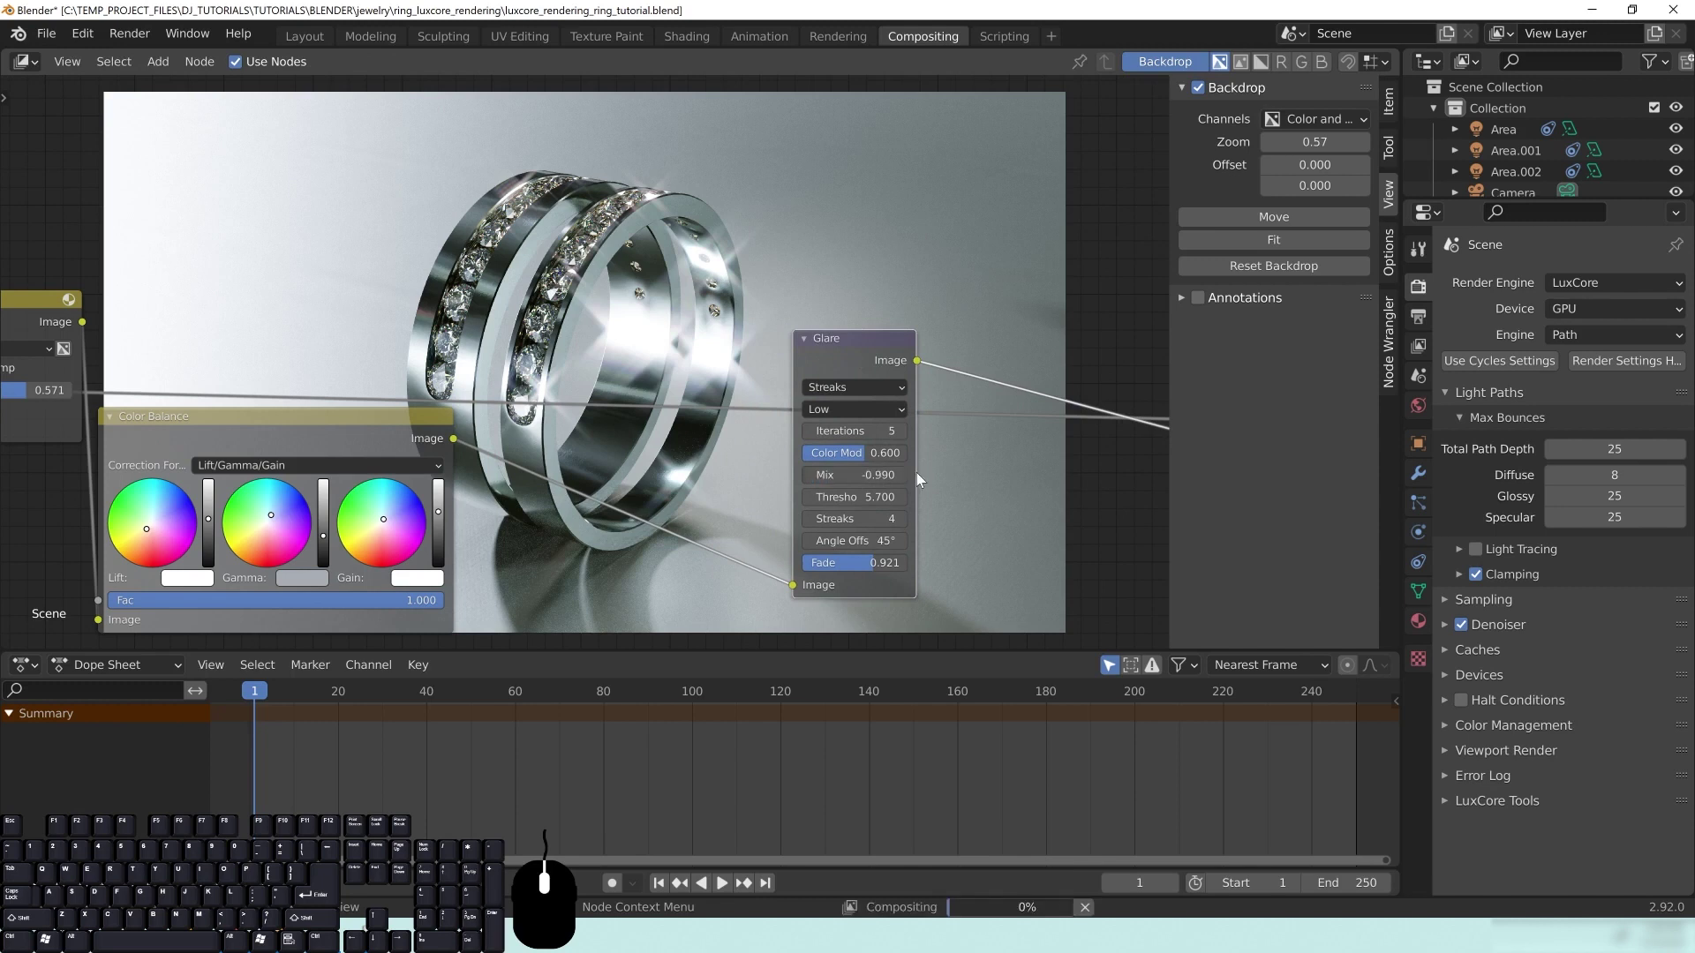
Step: Move the Glare node beside Color Balance and connect its image output to the Composite node
mouse_move(866, 346)
mouse_down()
mouse_move(689, 364)
mouse_move(717, 369)
mouse_move(656, 343)
mouse_up()
middle_drag(945, 430, 574, 319)
scroll(766, 406, down, 7)
middle_drag(849, 384, 737, 356)
drag(412, 298, 917, 211)
Step: Tidy the node layout by repositioning the Viewer, Composite and Render Layers nodes around the glare chain
click(826, 285)
drag(987, 387, 838, 368)
drag(860, 224, 812, 233)
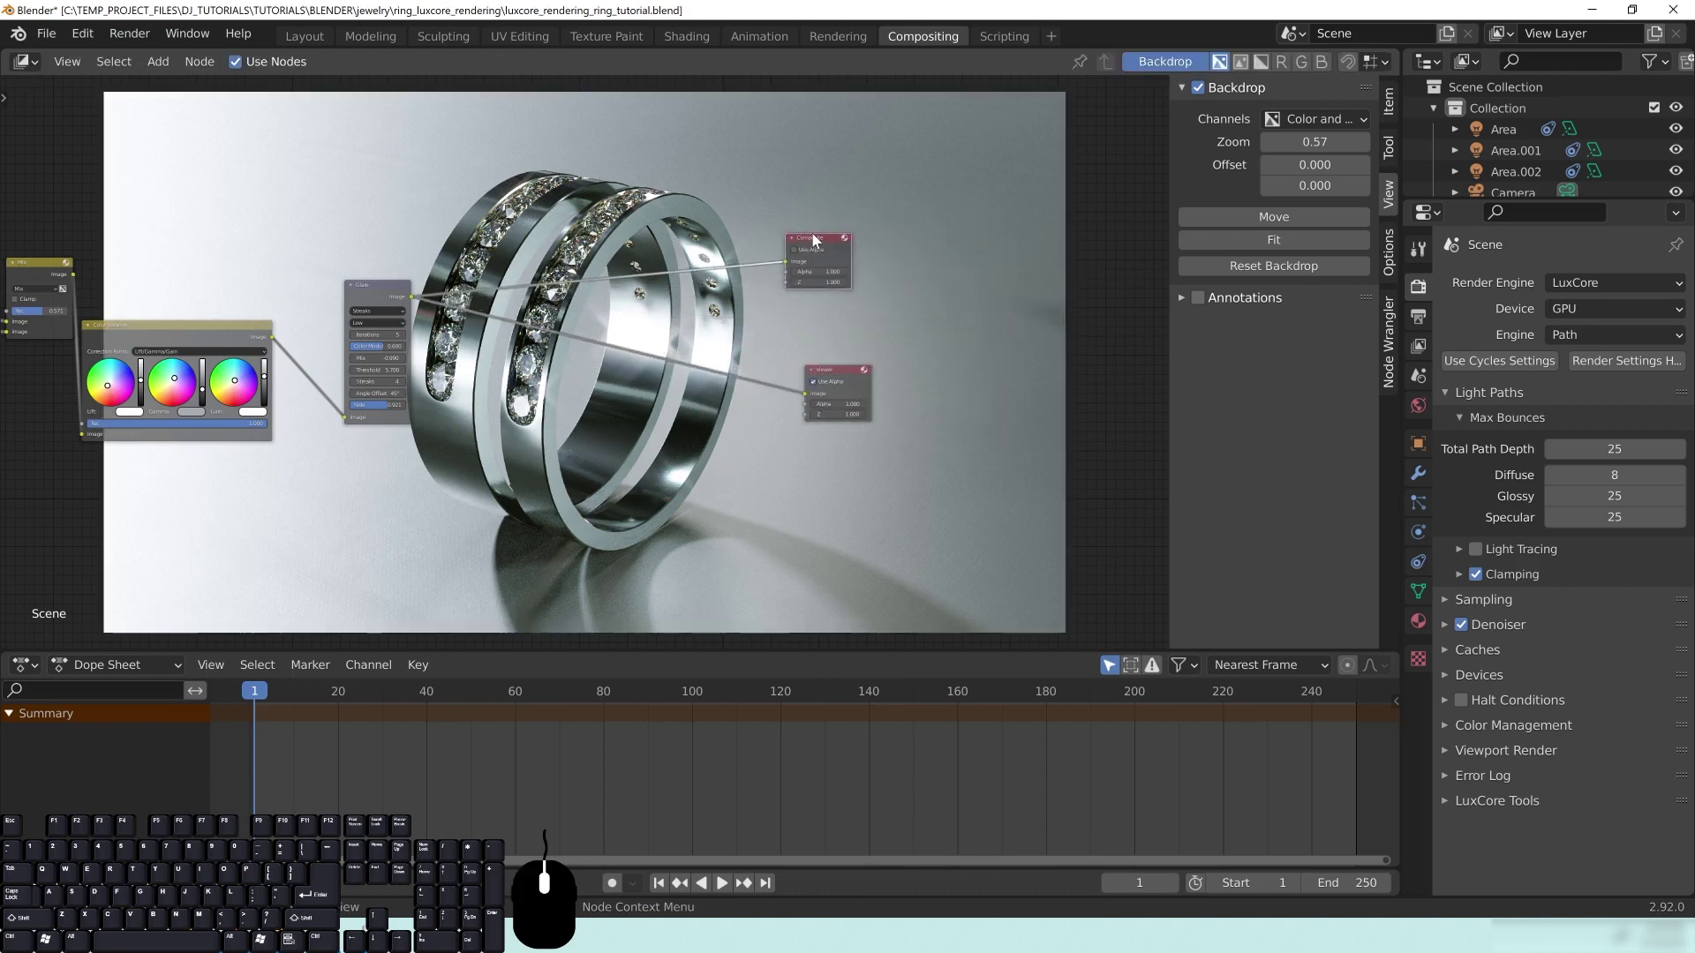
middle_drag(722, 289, 802, 314)
drag(919, 275, 938, 304)
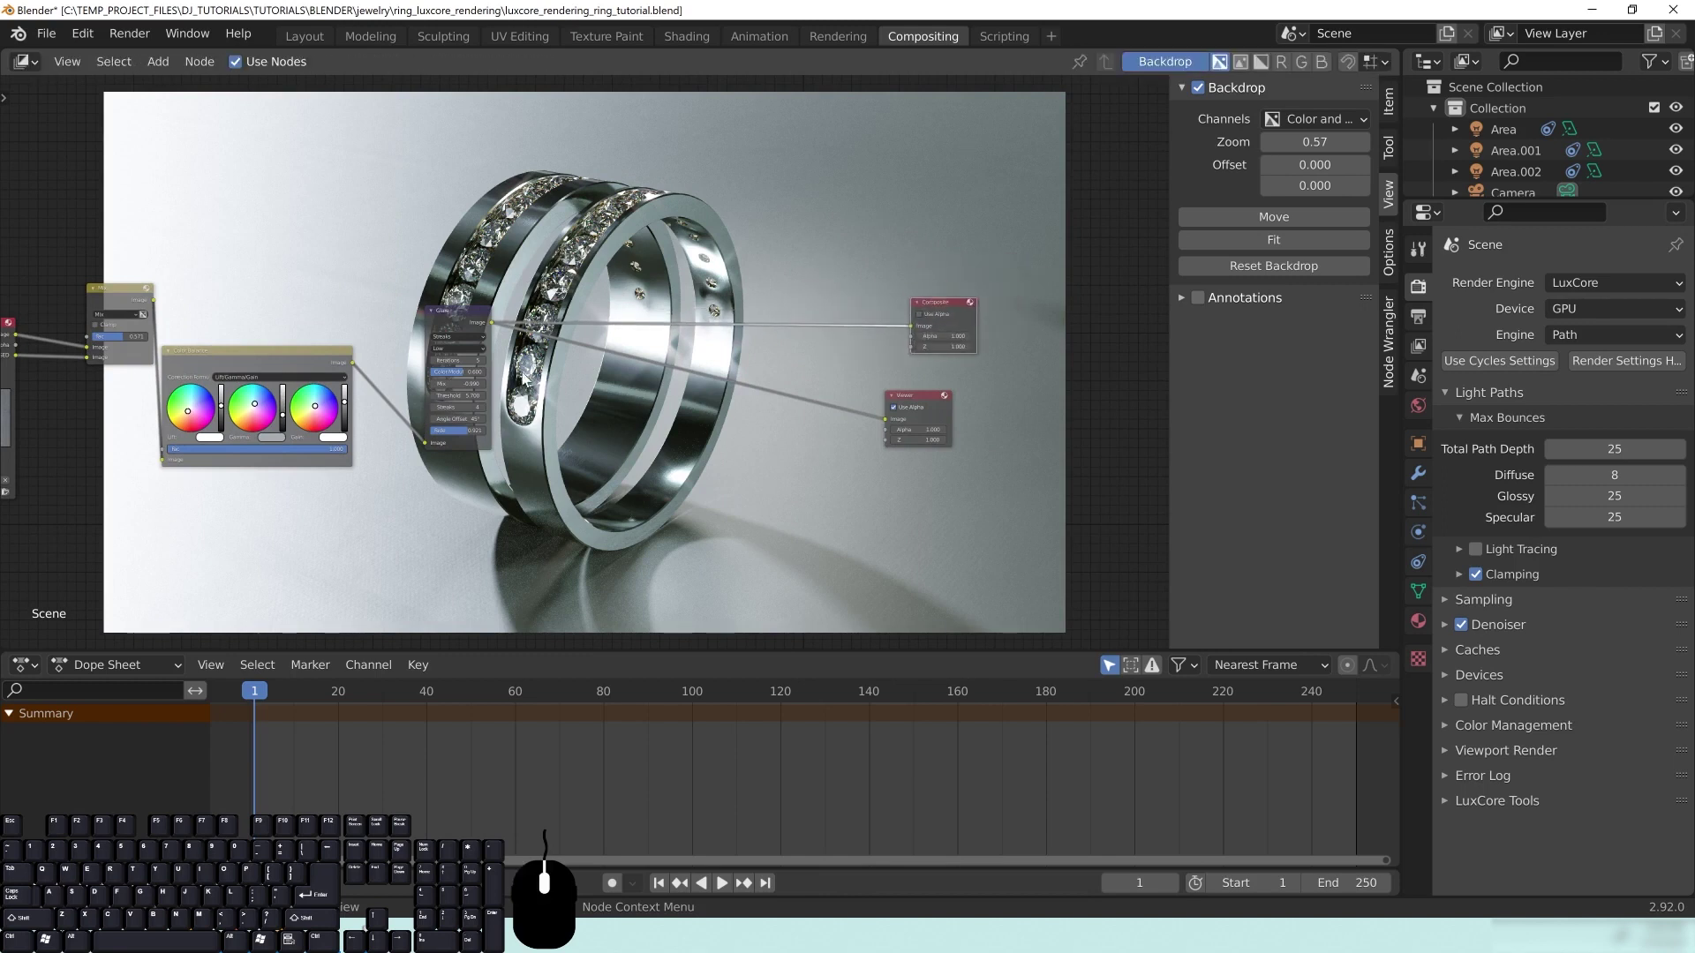
middle_drag(72, 432, 272, 378)
drag(176, 309, 112, 312)
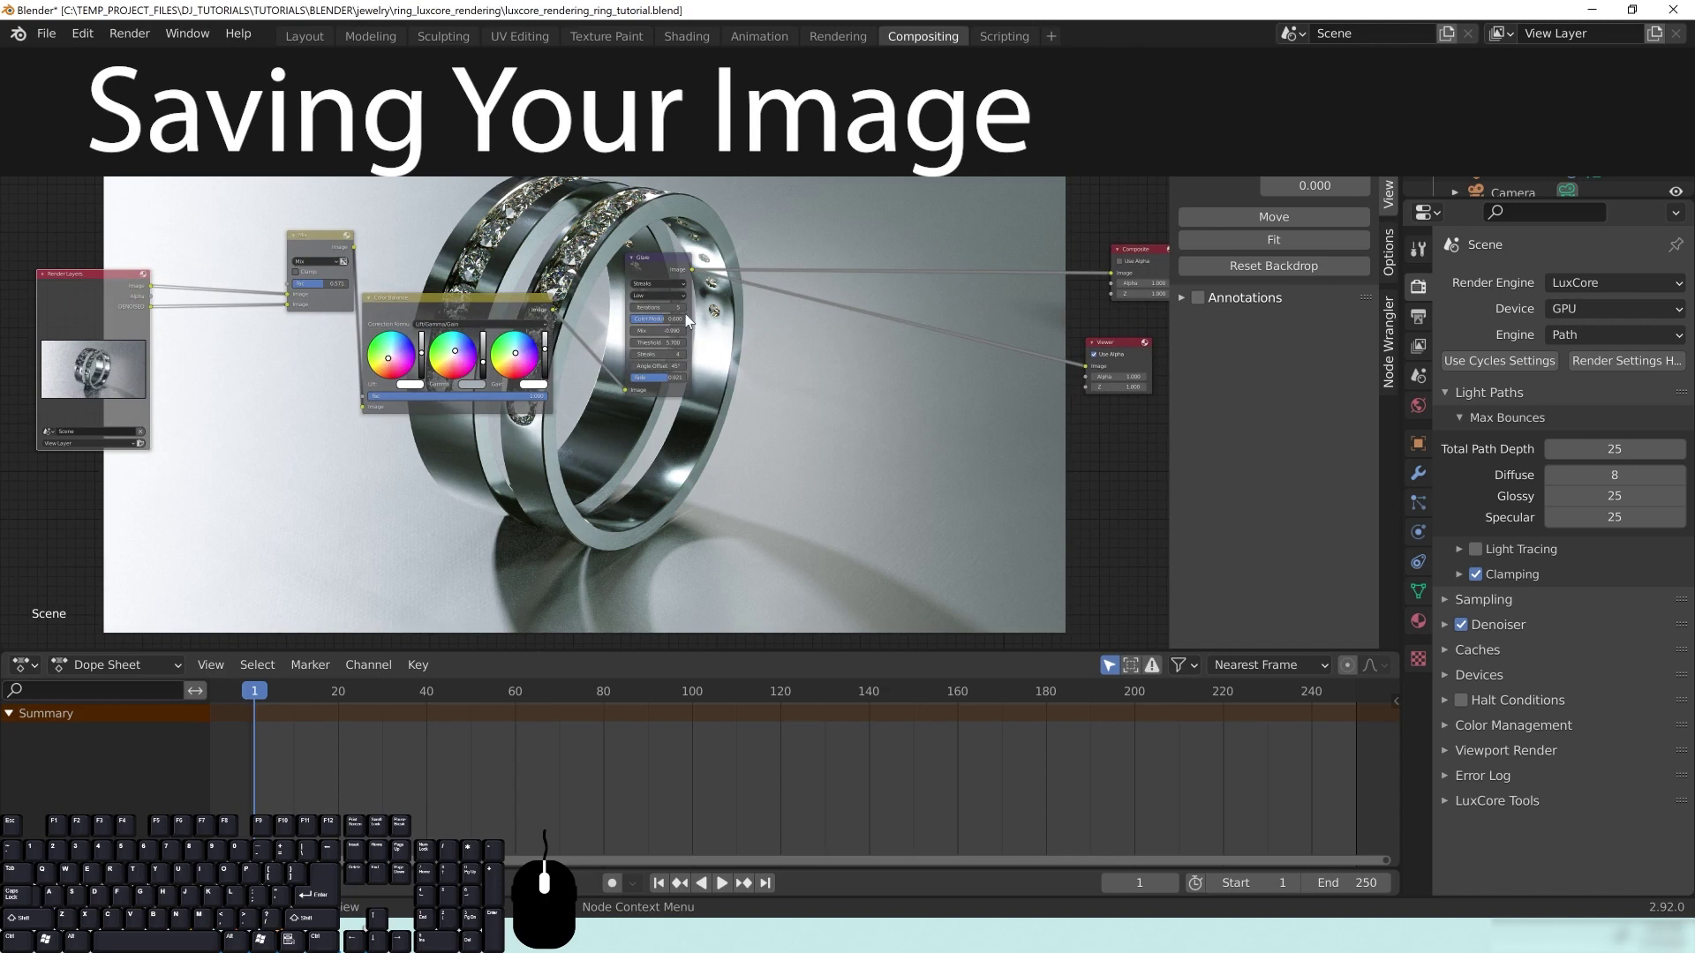
middle_drag(893, 464, 806, 443)
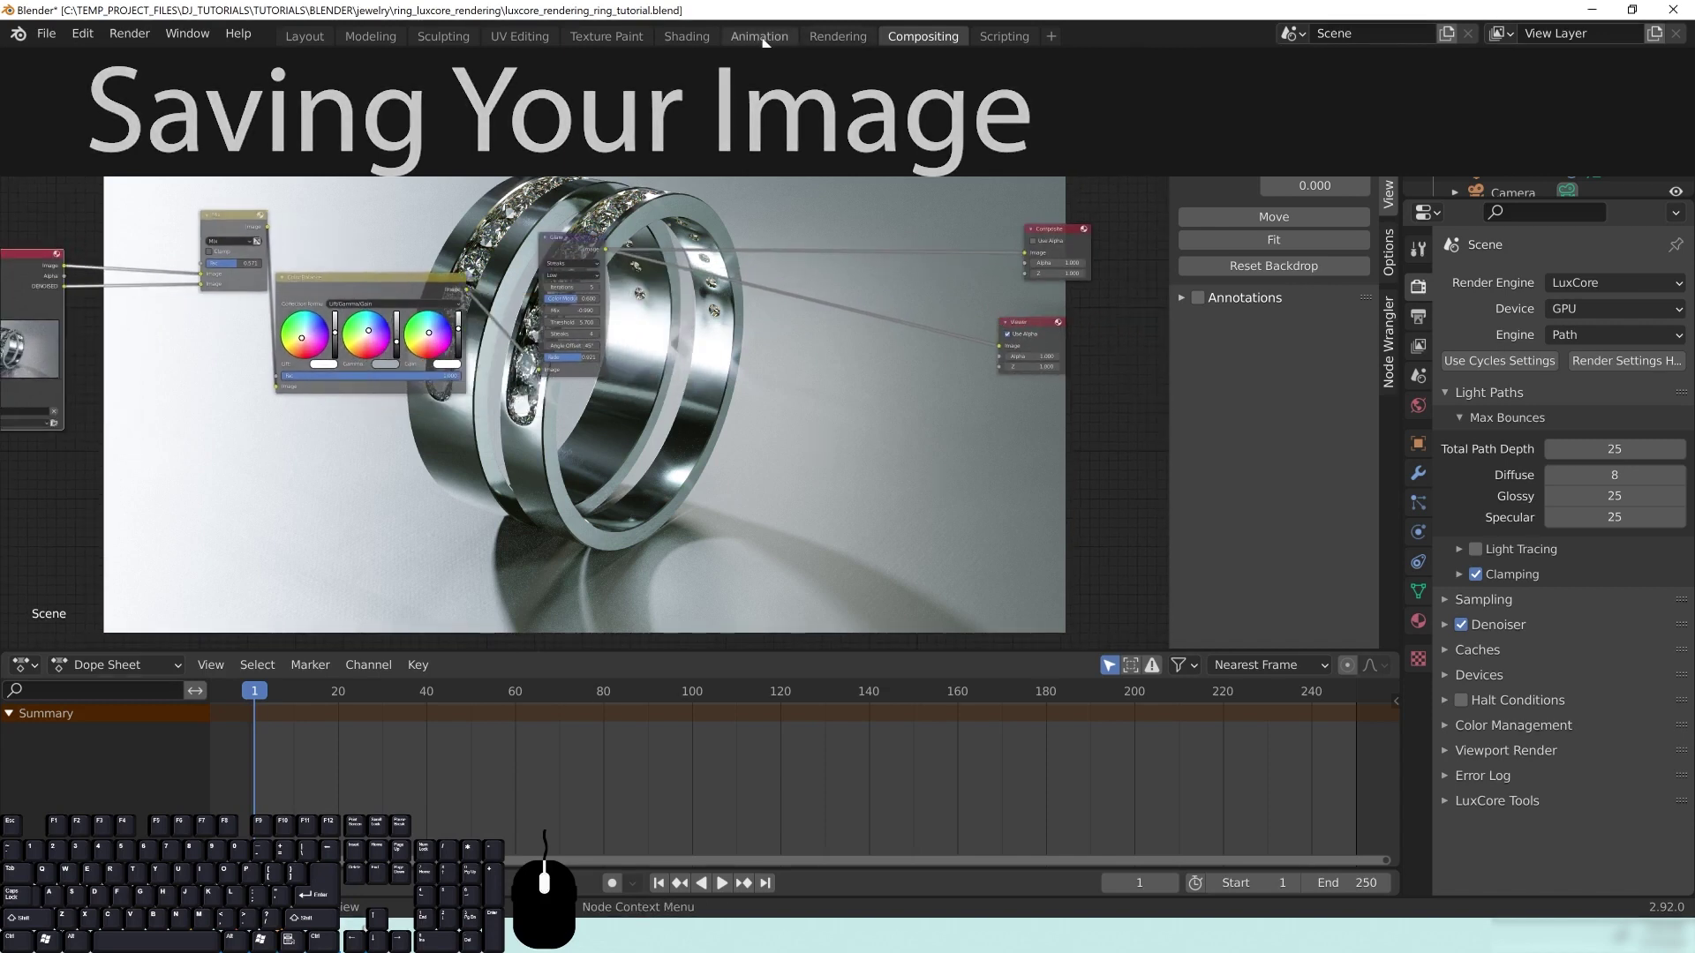
Step: Switch to the Rendering workspace and display the Viewer Node image in the image editor
click(837, 37)
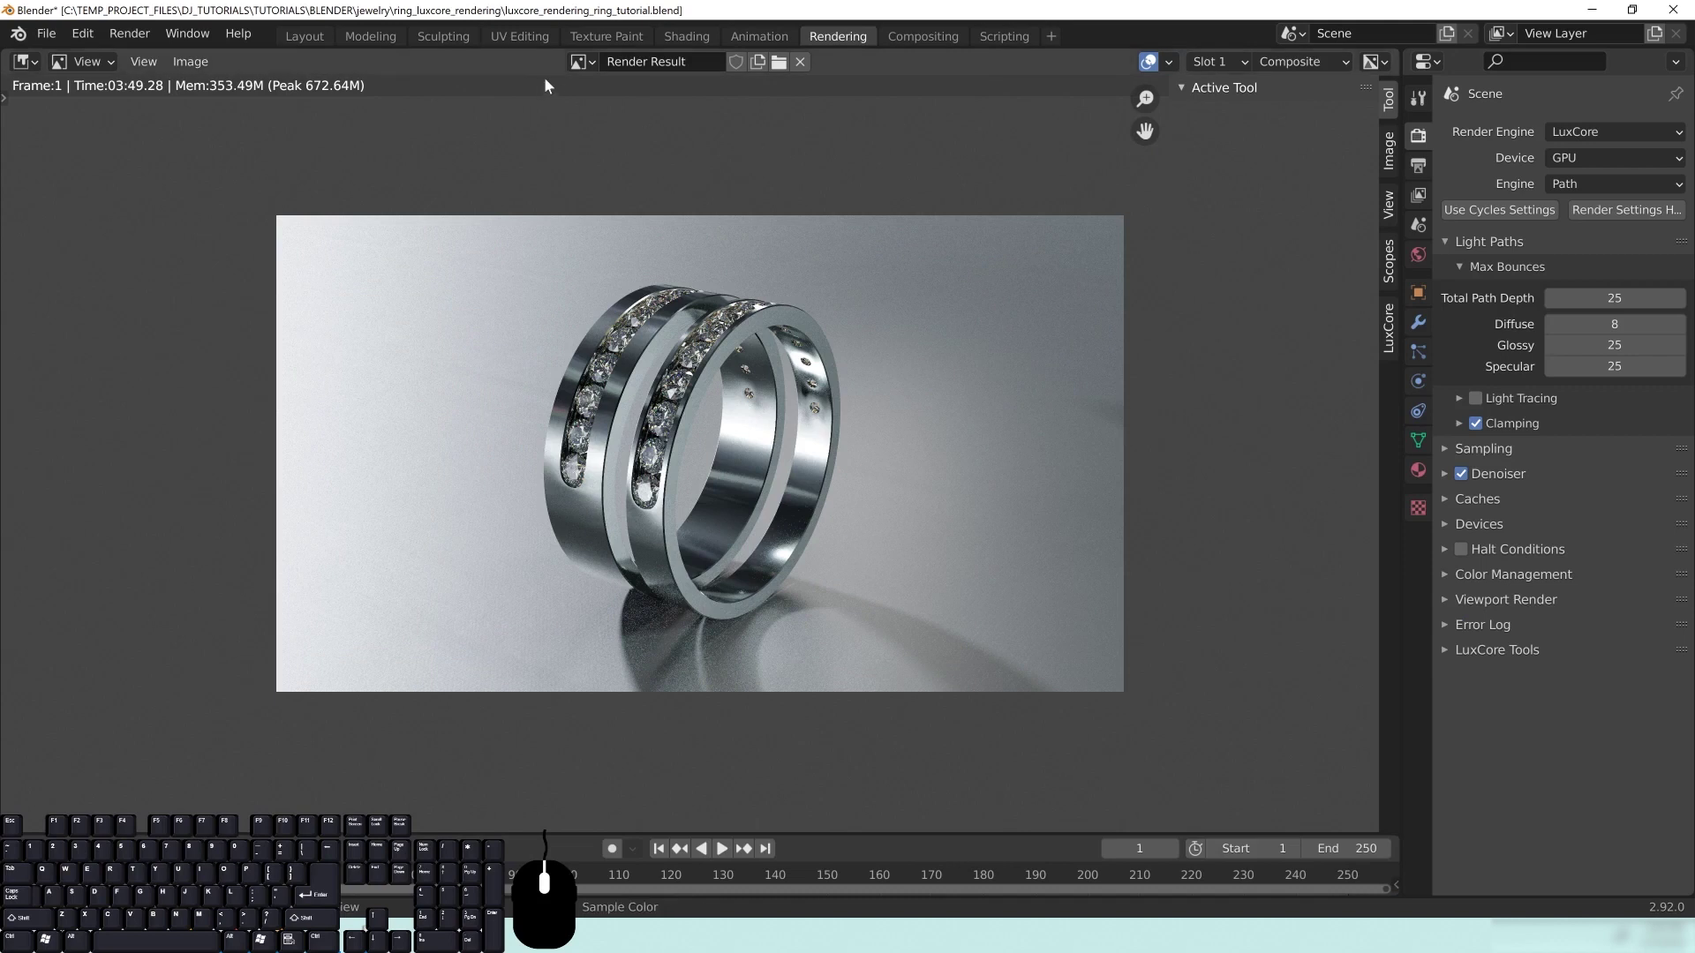
click(578, 62)
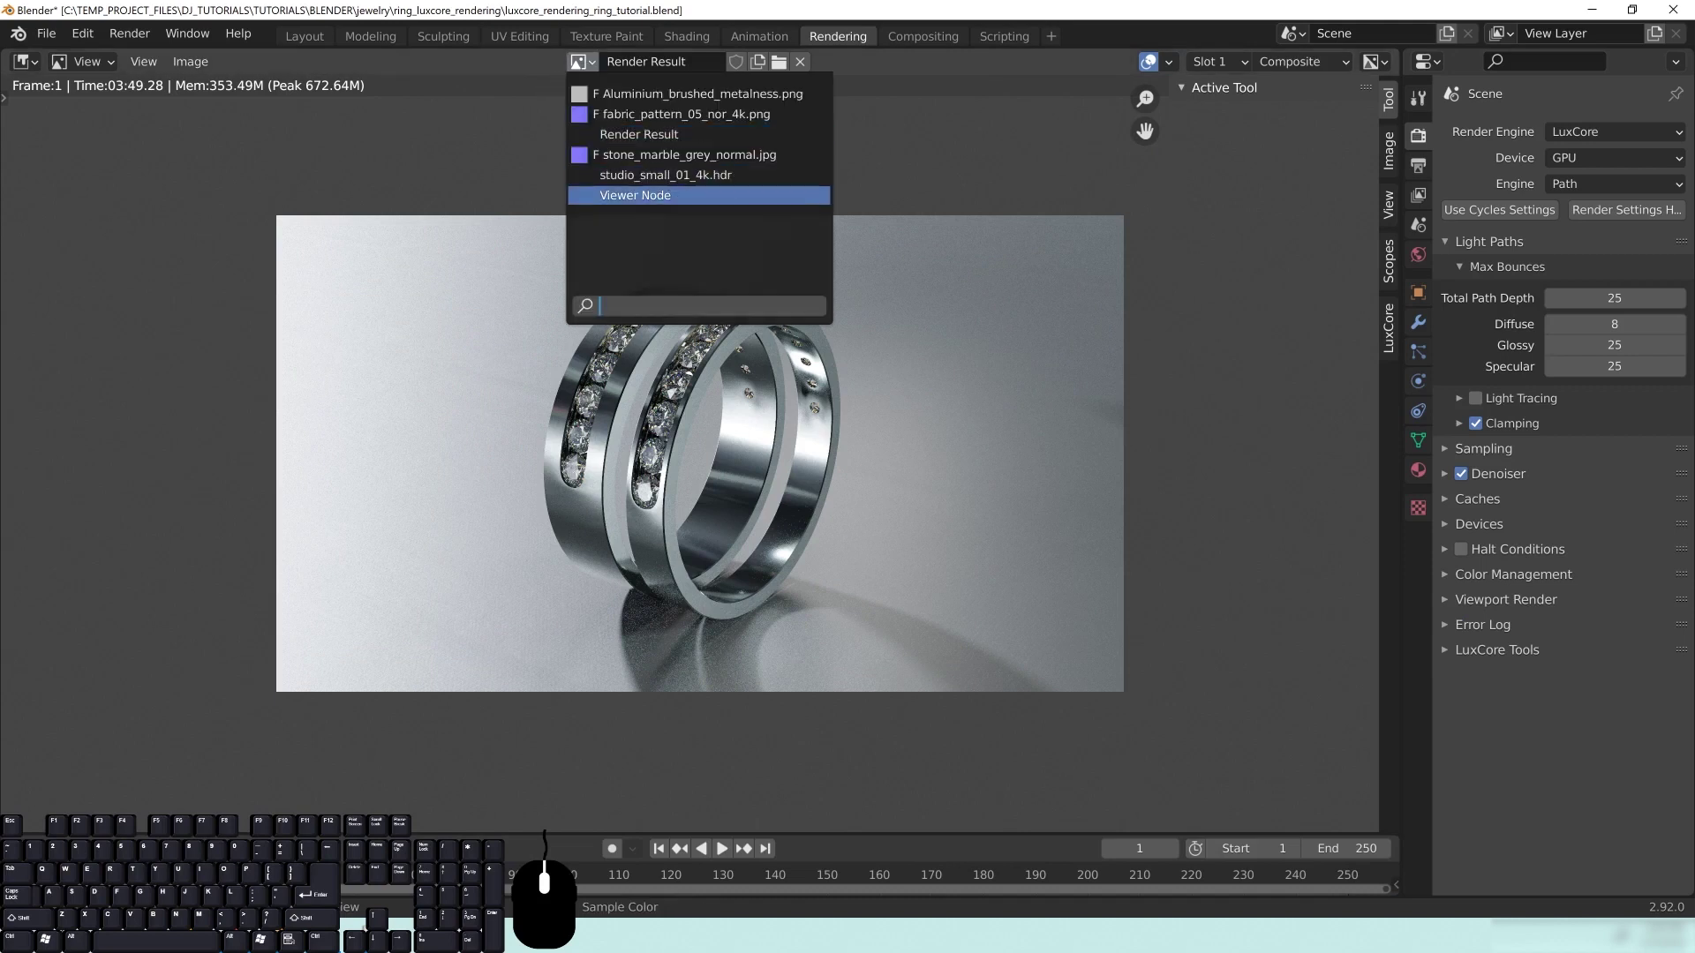
click(630, 198)
scroll(586, 480, up, 2)
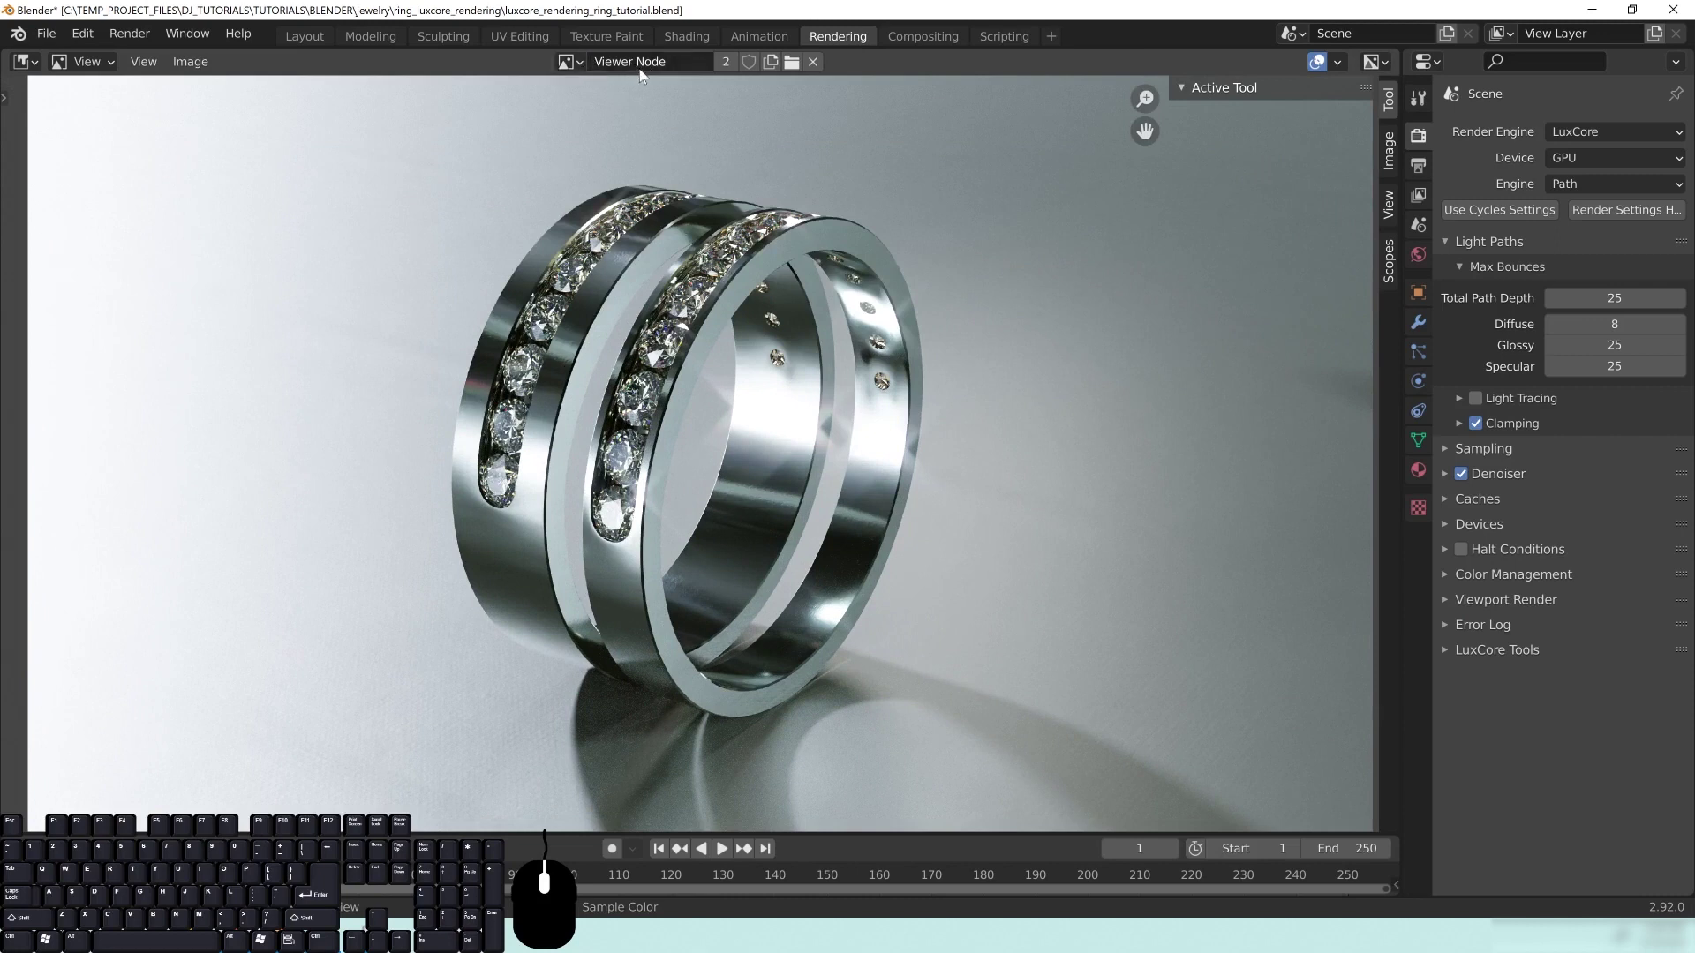
scroll(894, 450, down, 2)
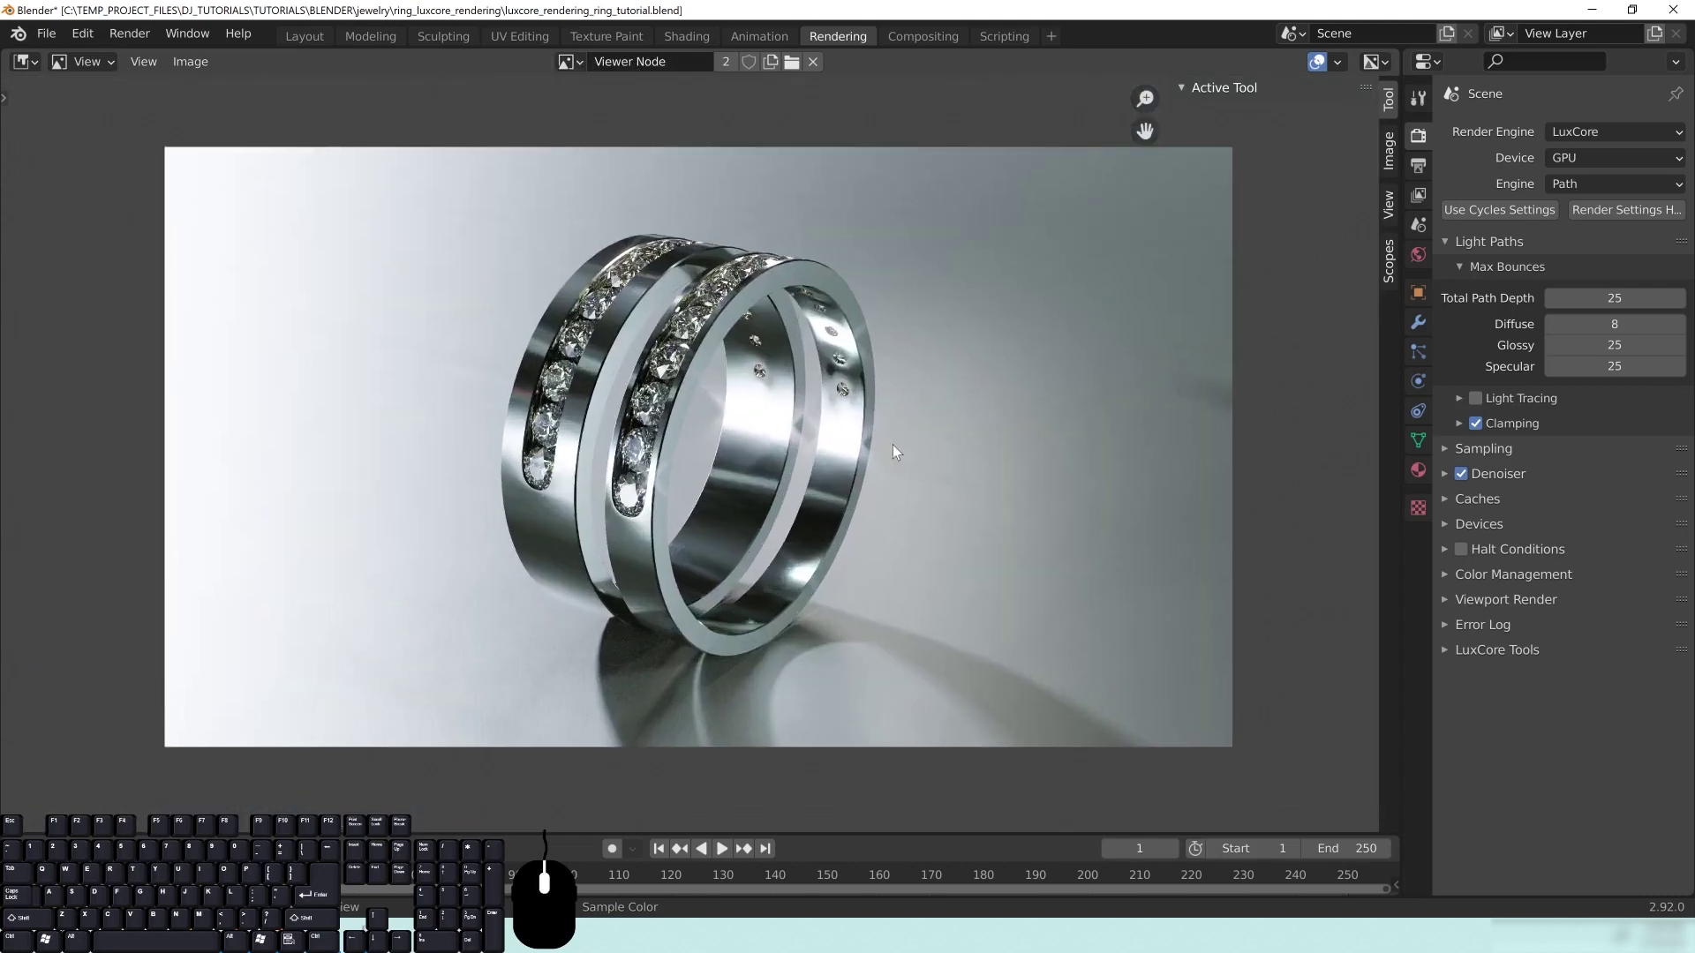
scroll(898, 453, up, 1)
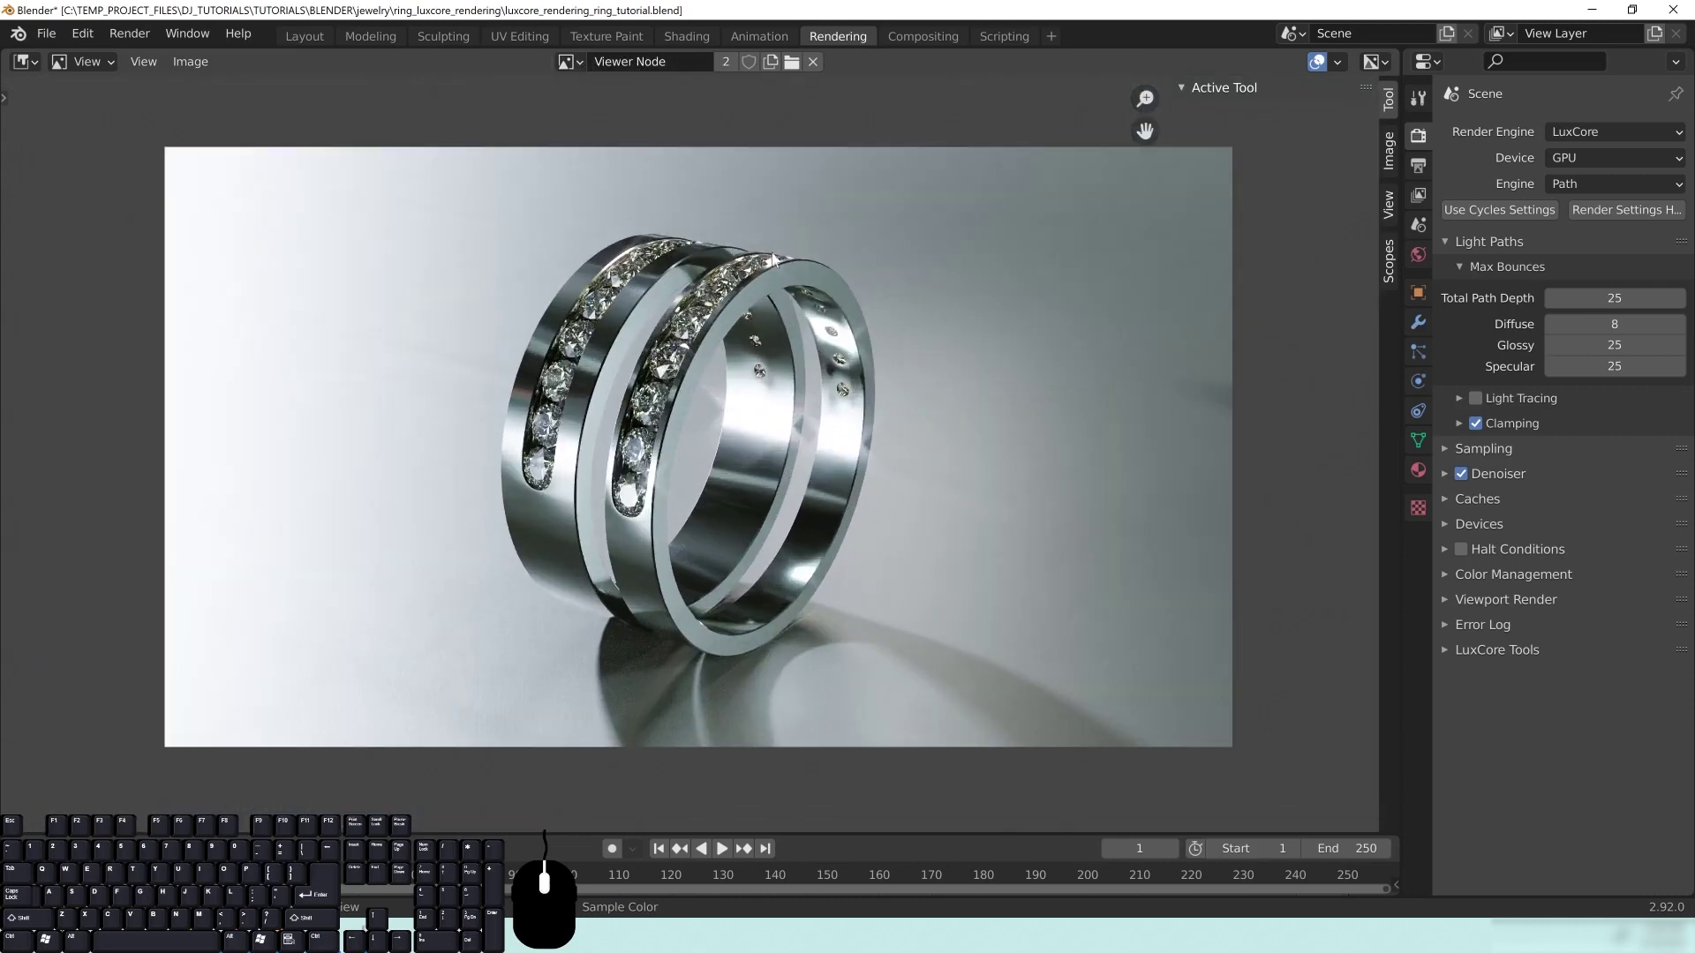
Step: Save the composited image as an RGBA PNG with 0% compression, named lux_ring_tut_01.png, in the ring_luxcore_rendering folder
click(189, 62)
click(227, 214)
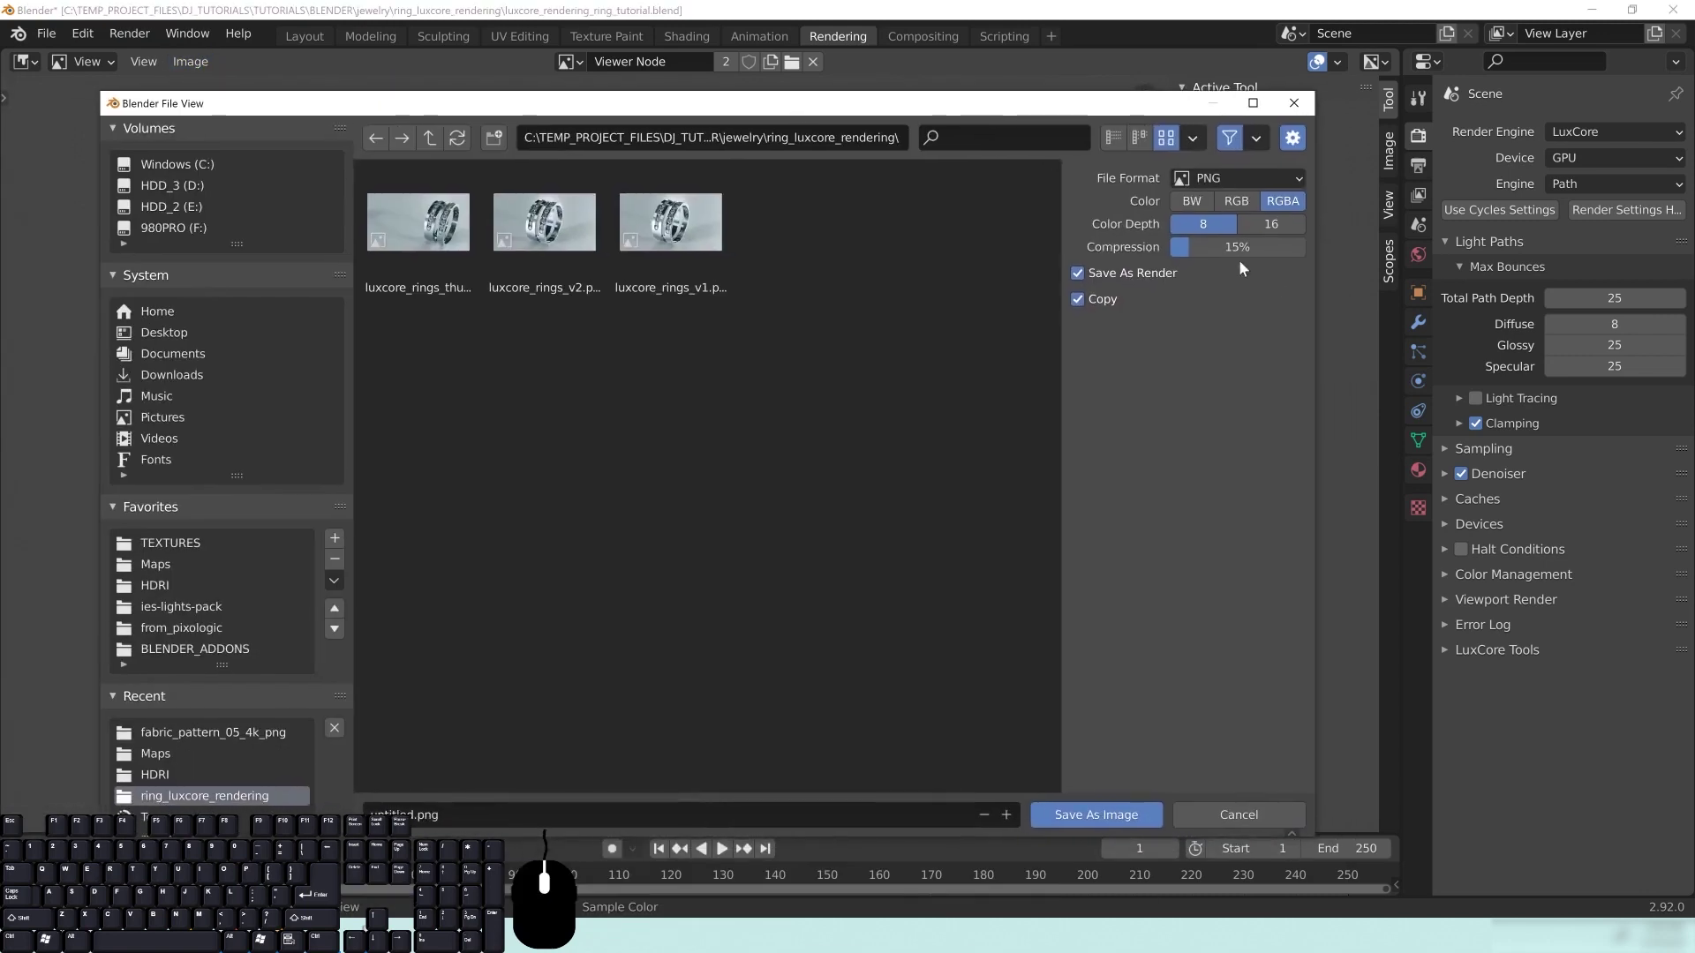
drag(1237, 248, 1170, 256)
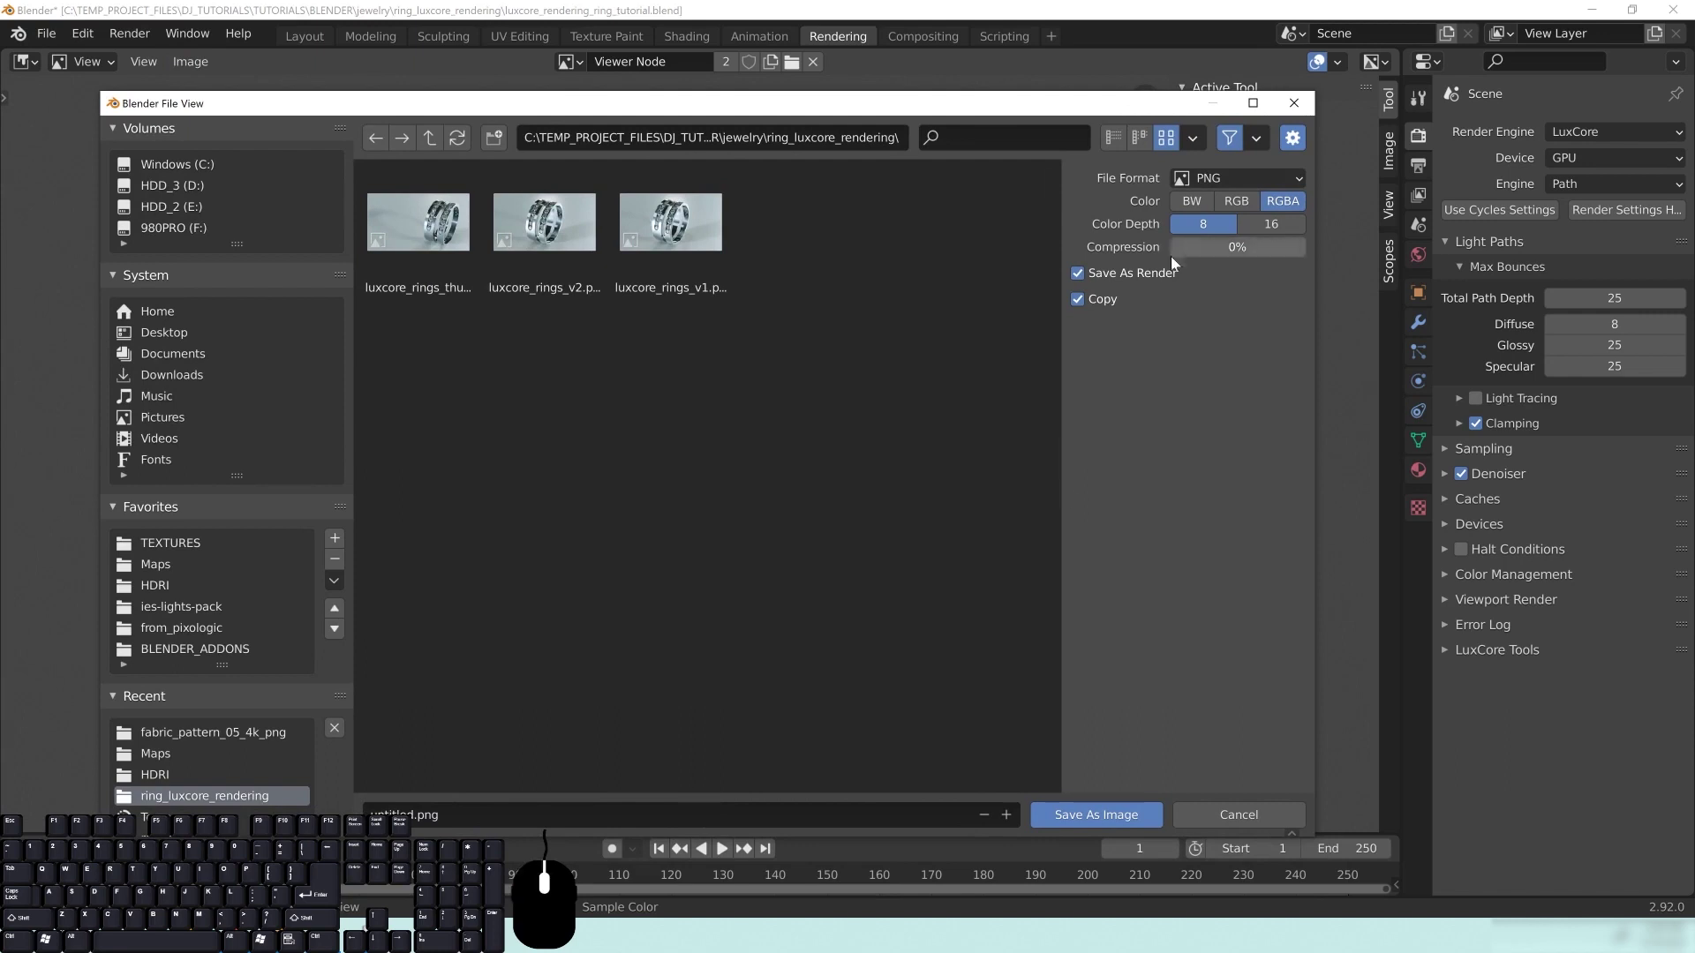
click(442, 824)
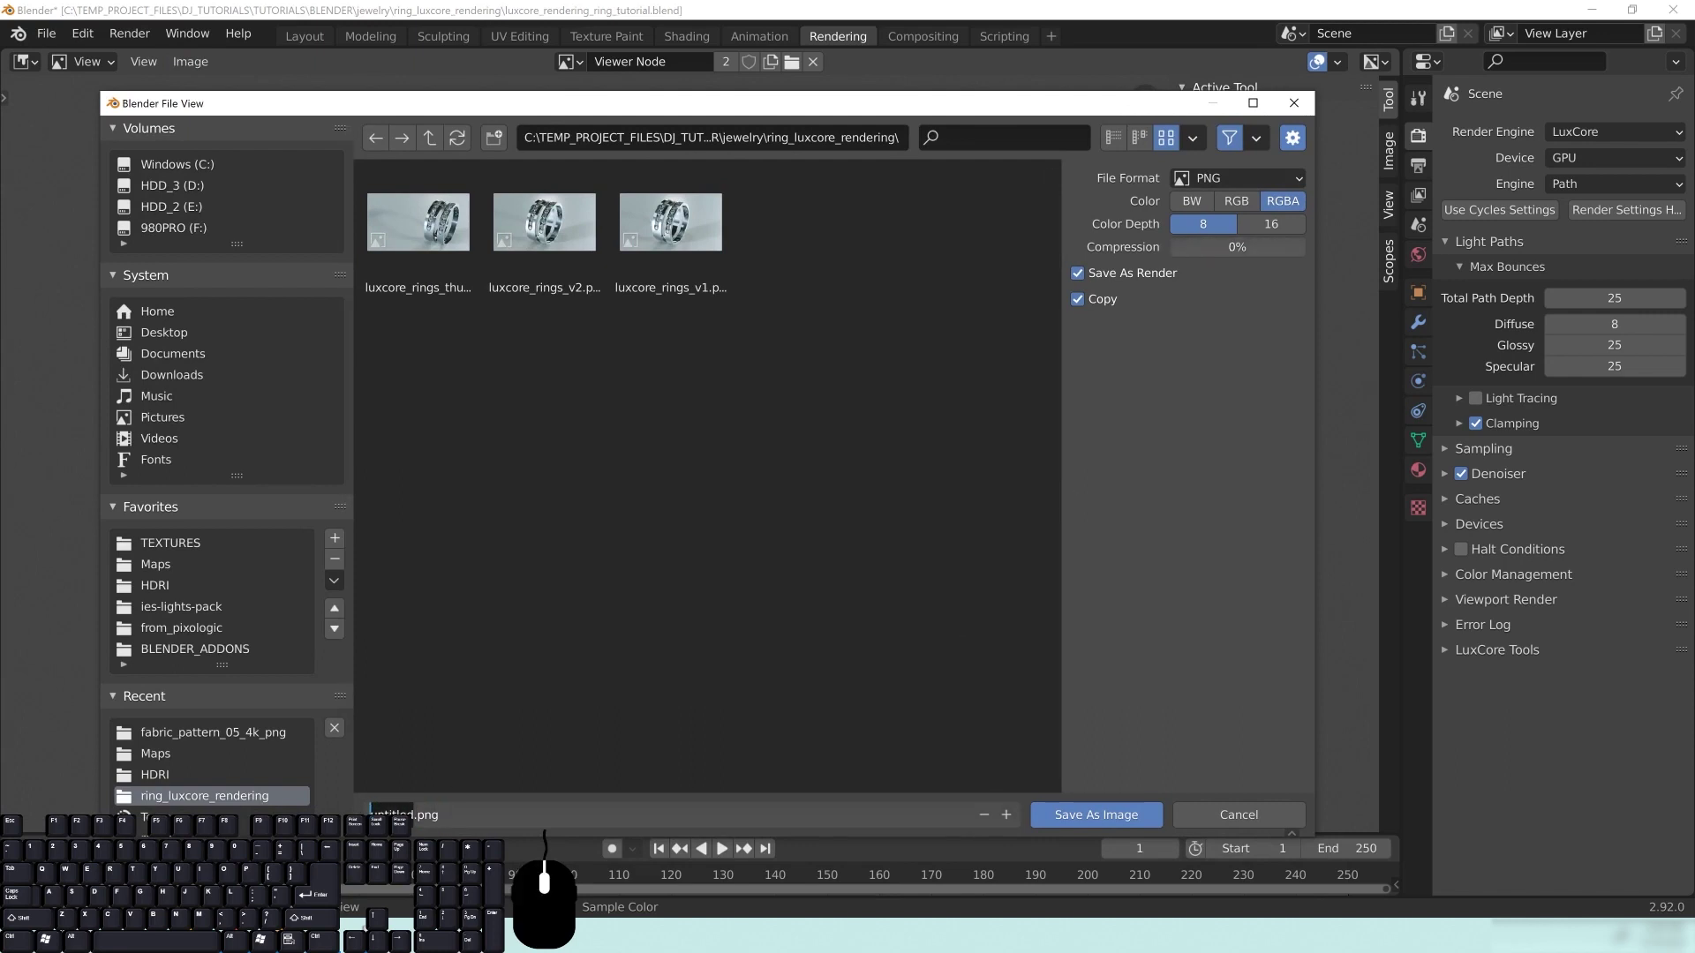
text(lux_ring_tut_01)
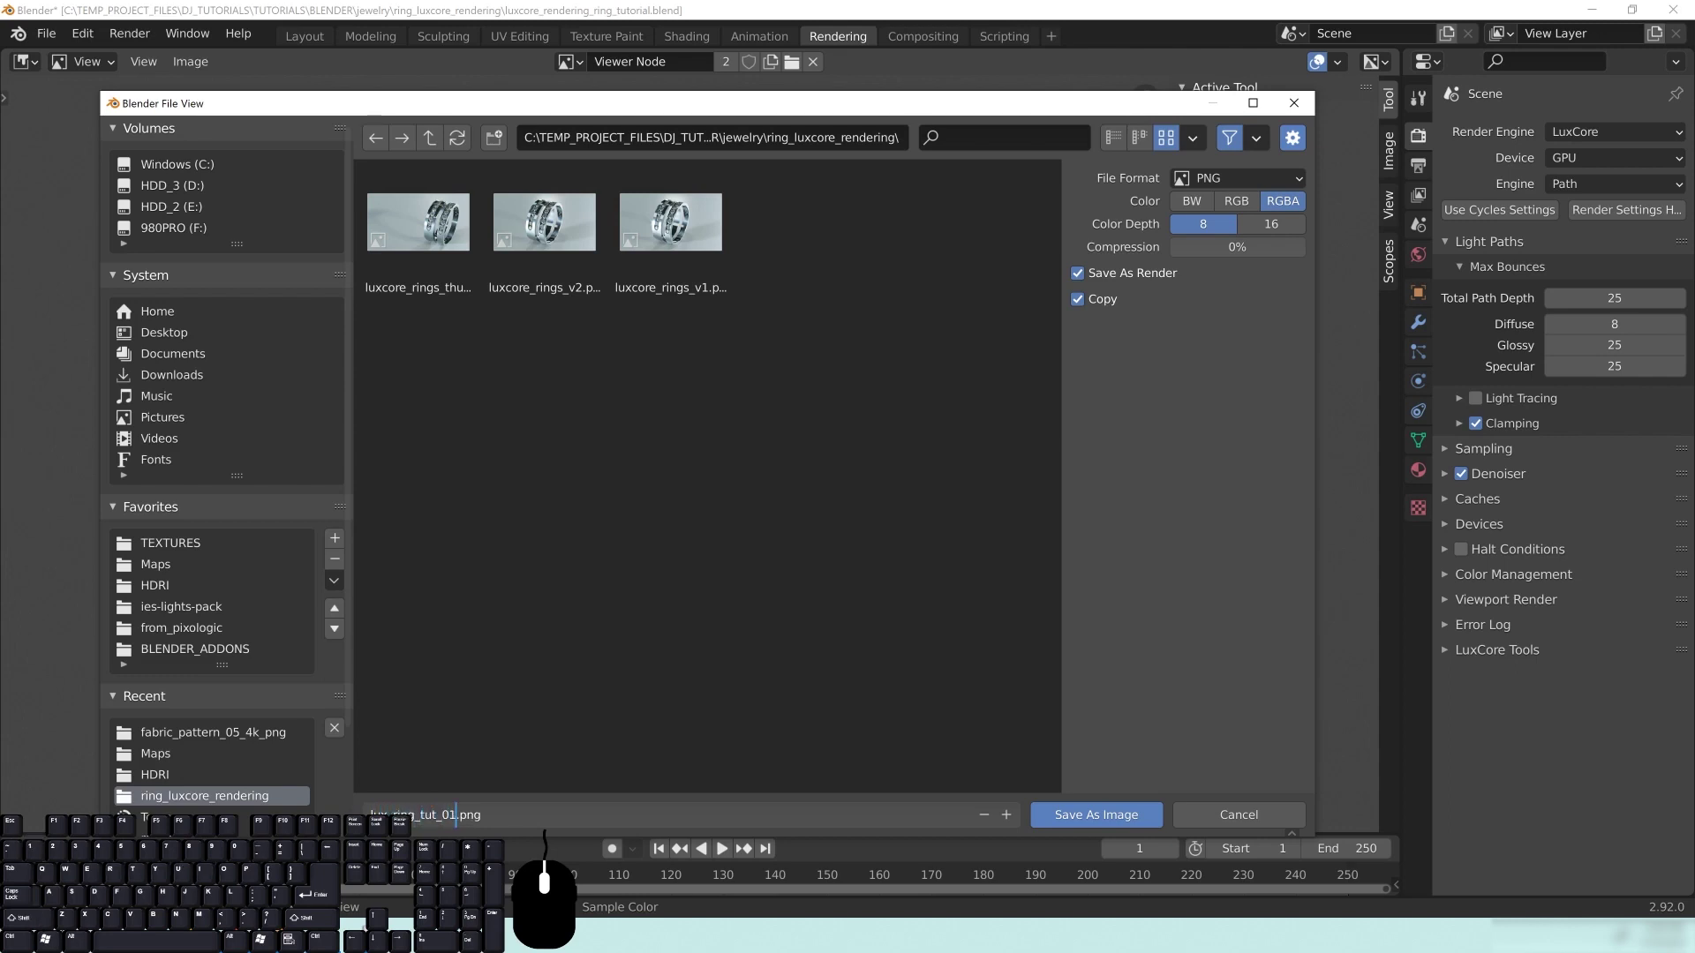
key(Return)
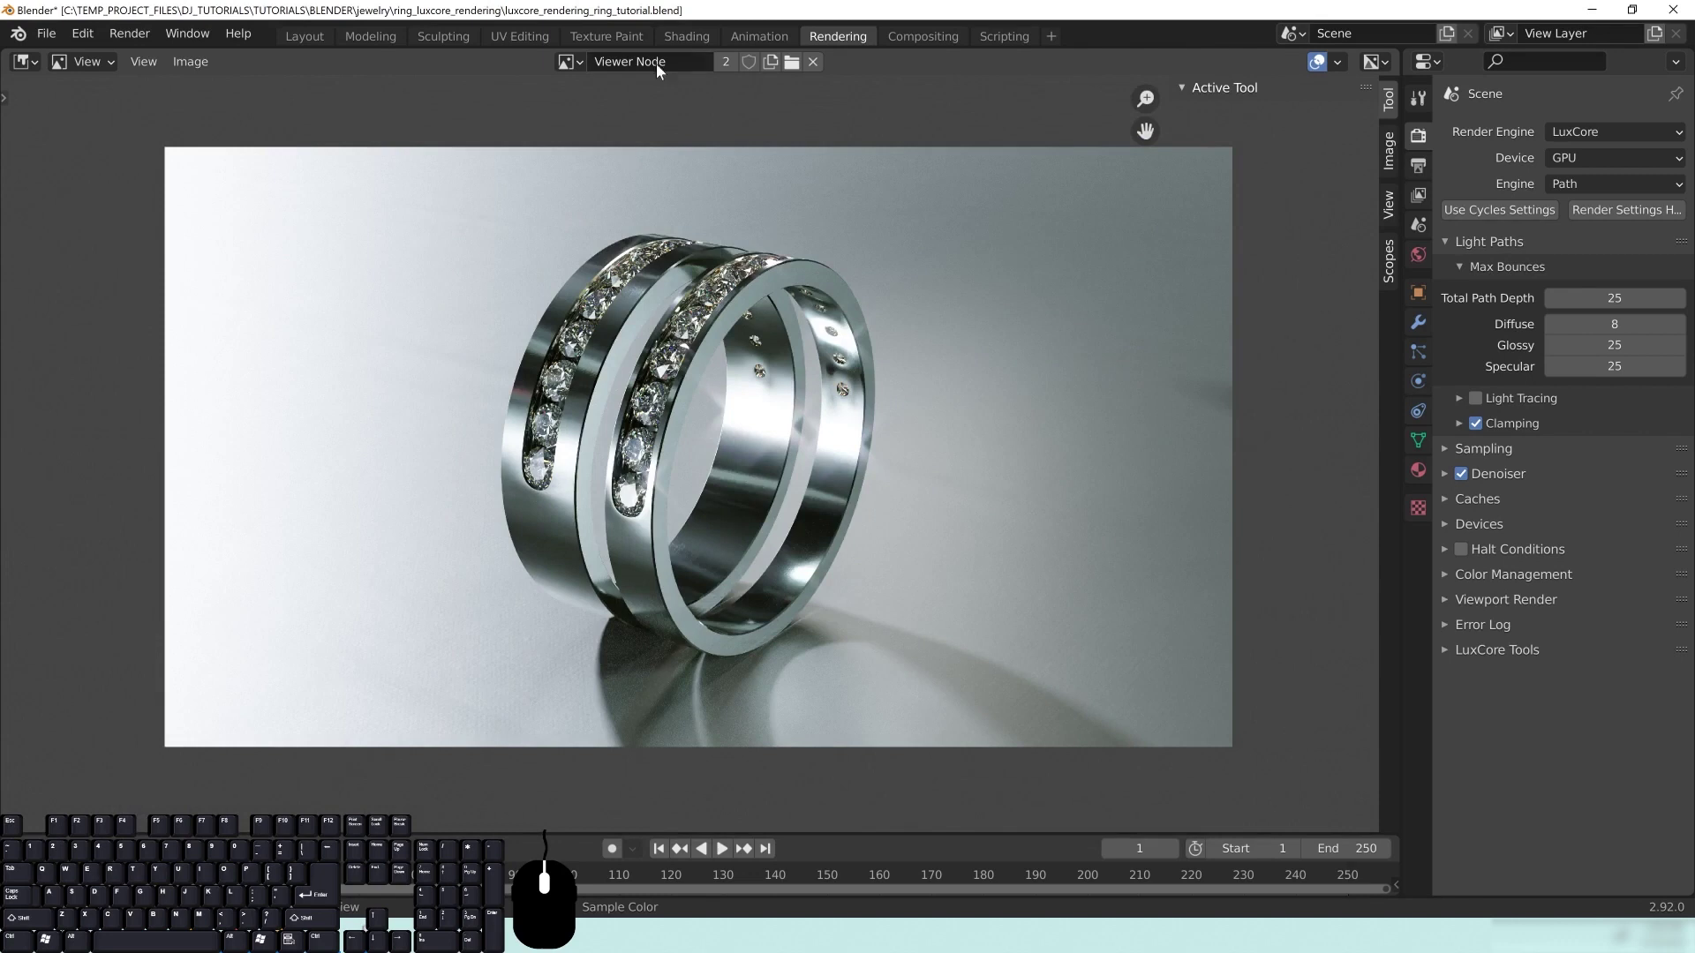